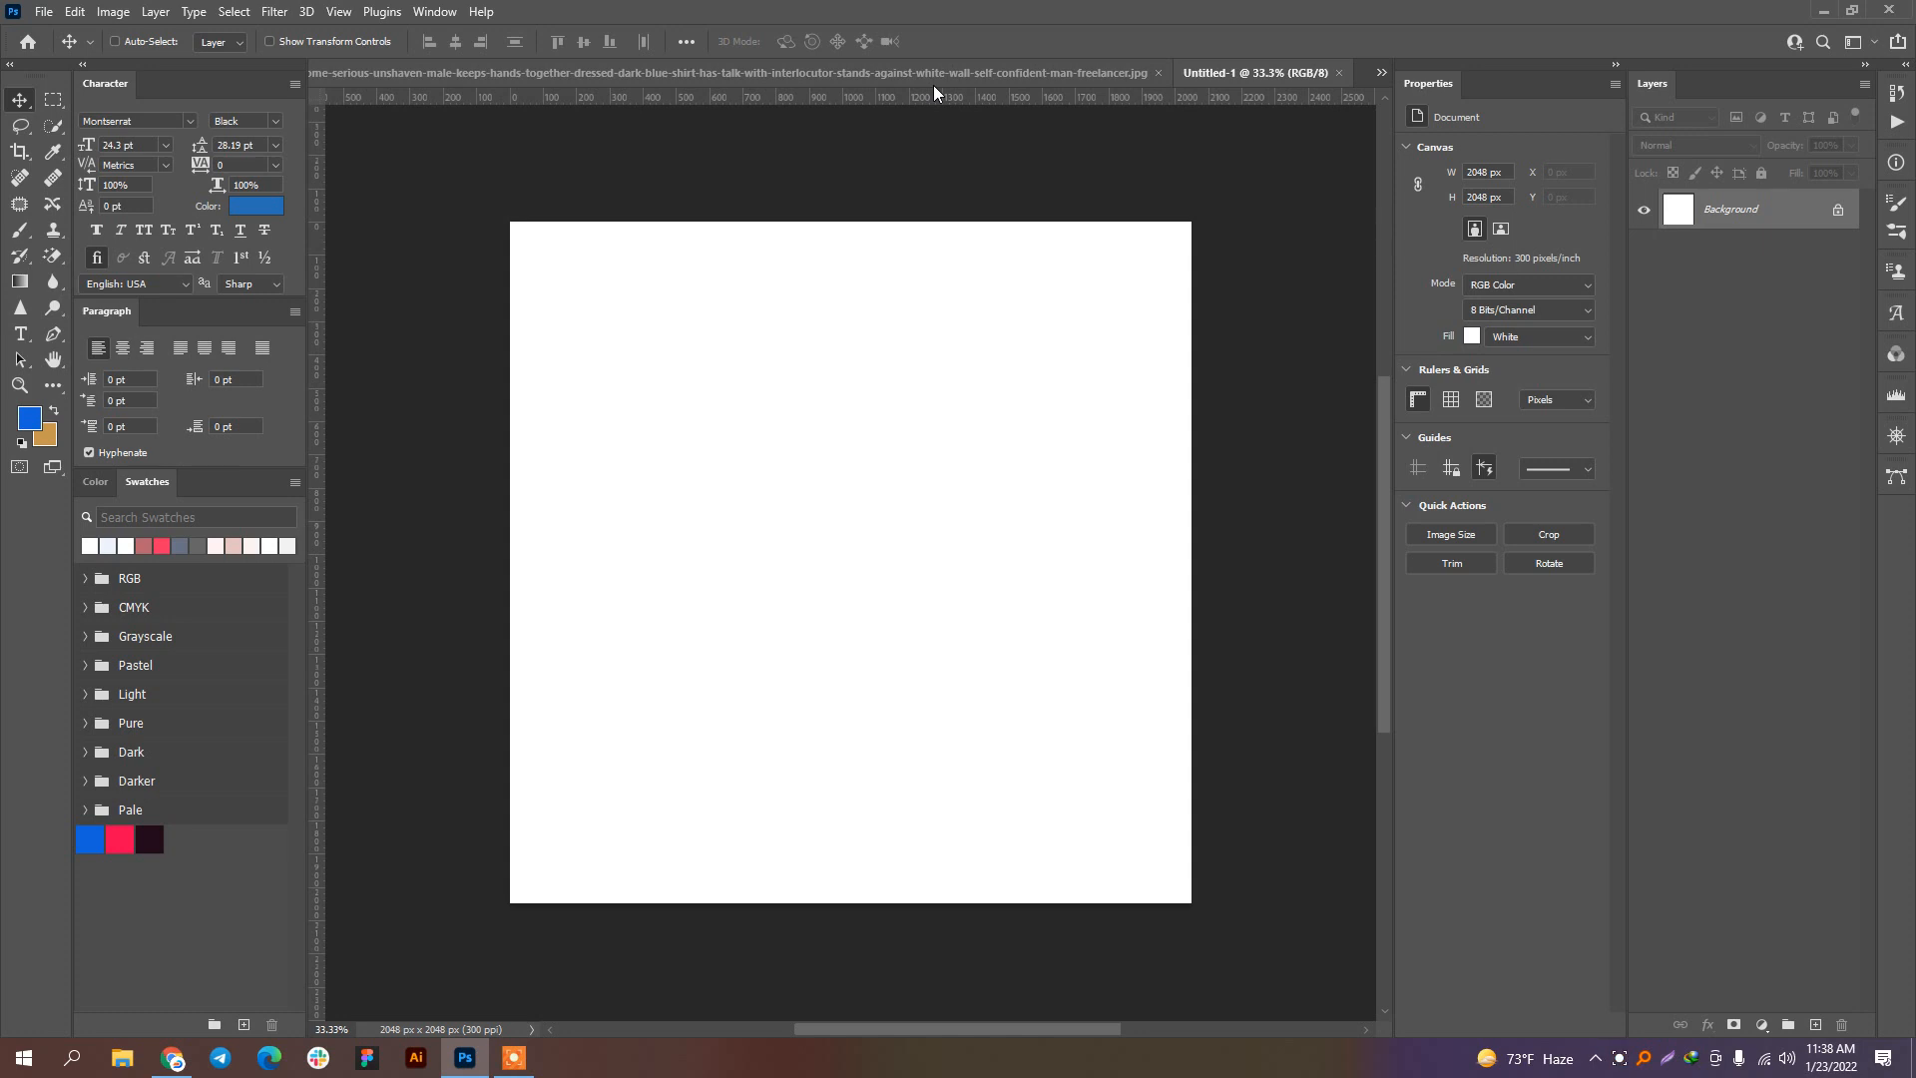
Step: Switch to the portrait photo document, select the man with Select Subject and mask out the grey background
key("ctrl+w")
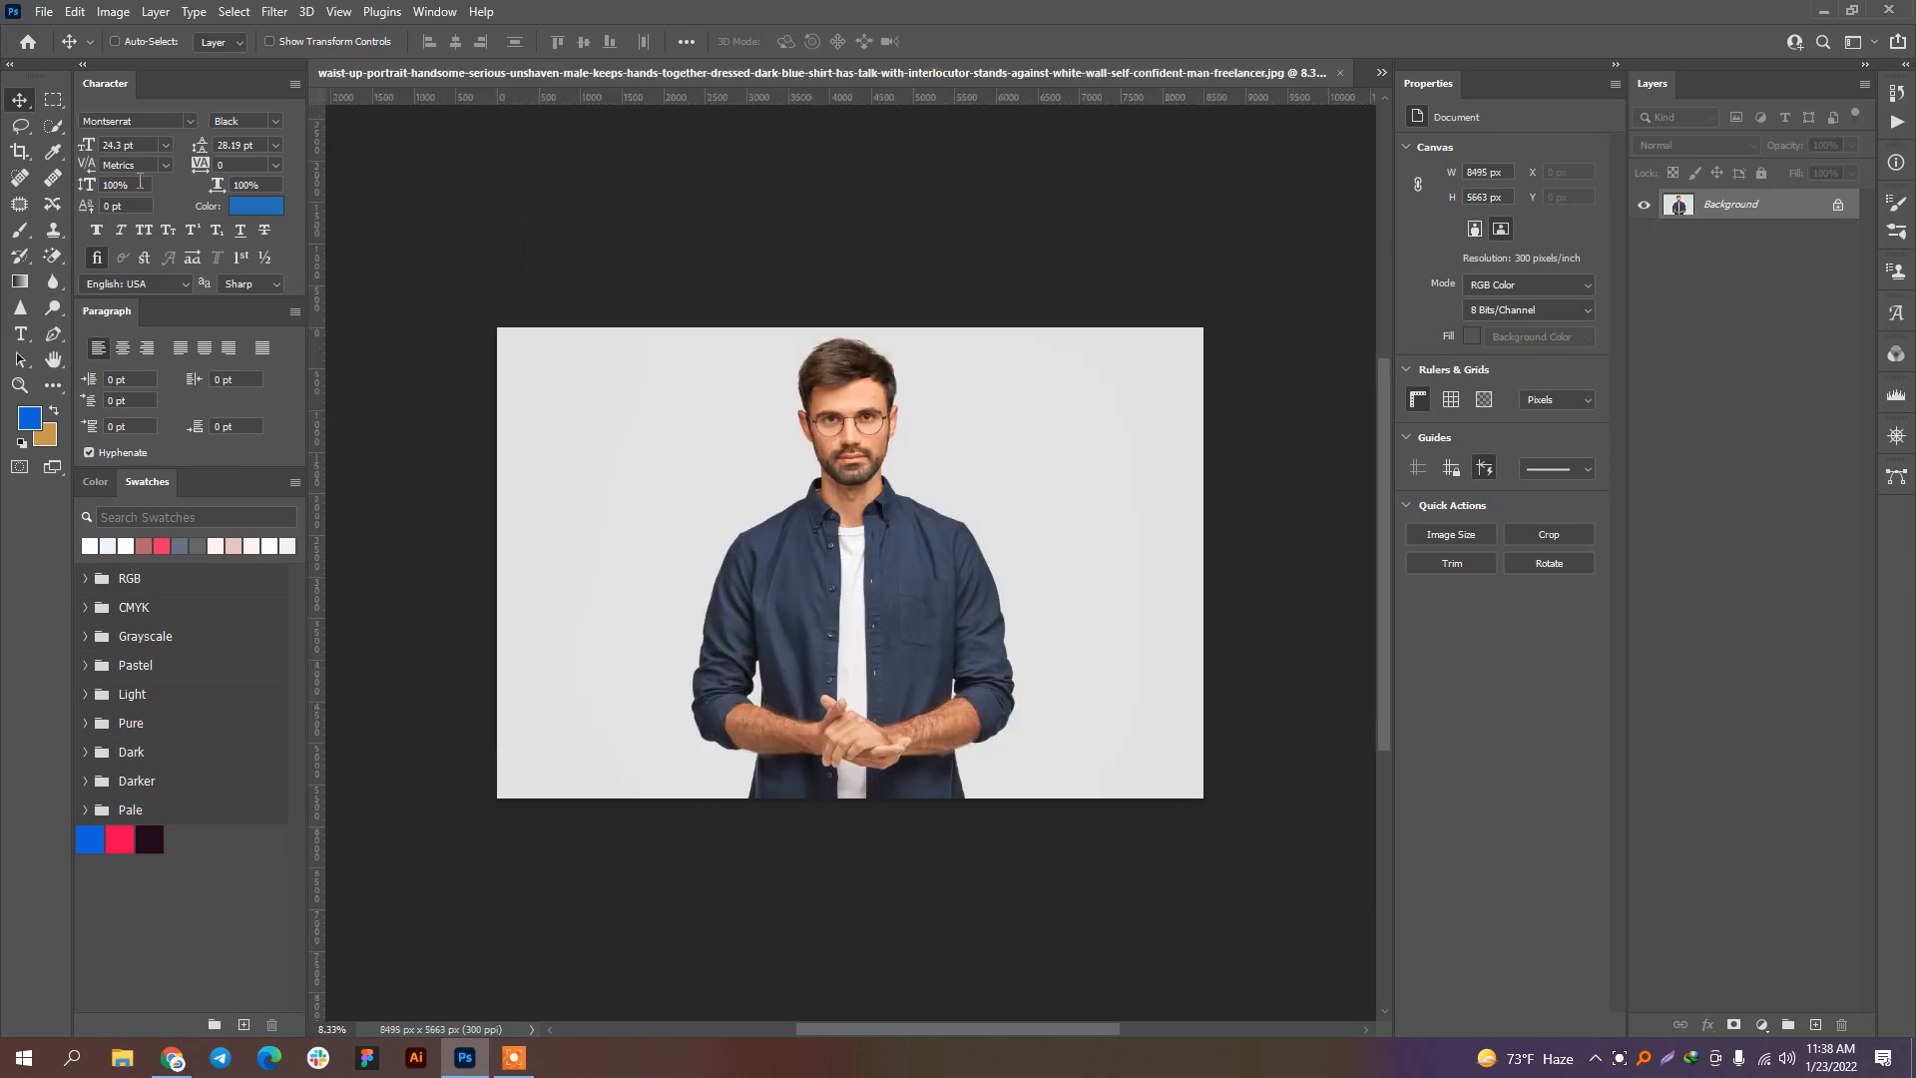
left_click(53, 125)
left_click(589, 50)
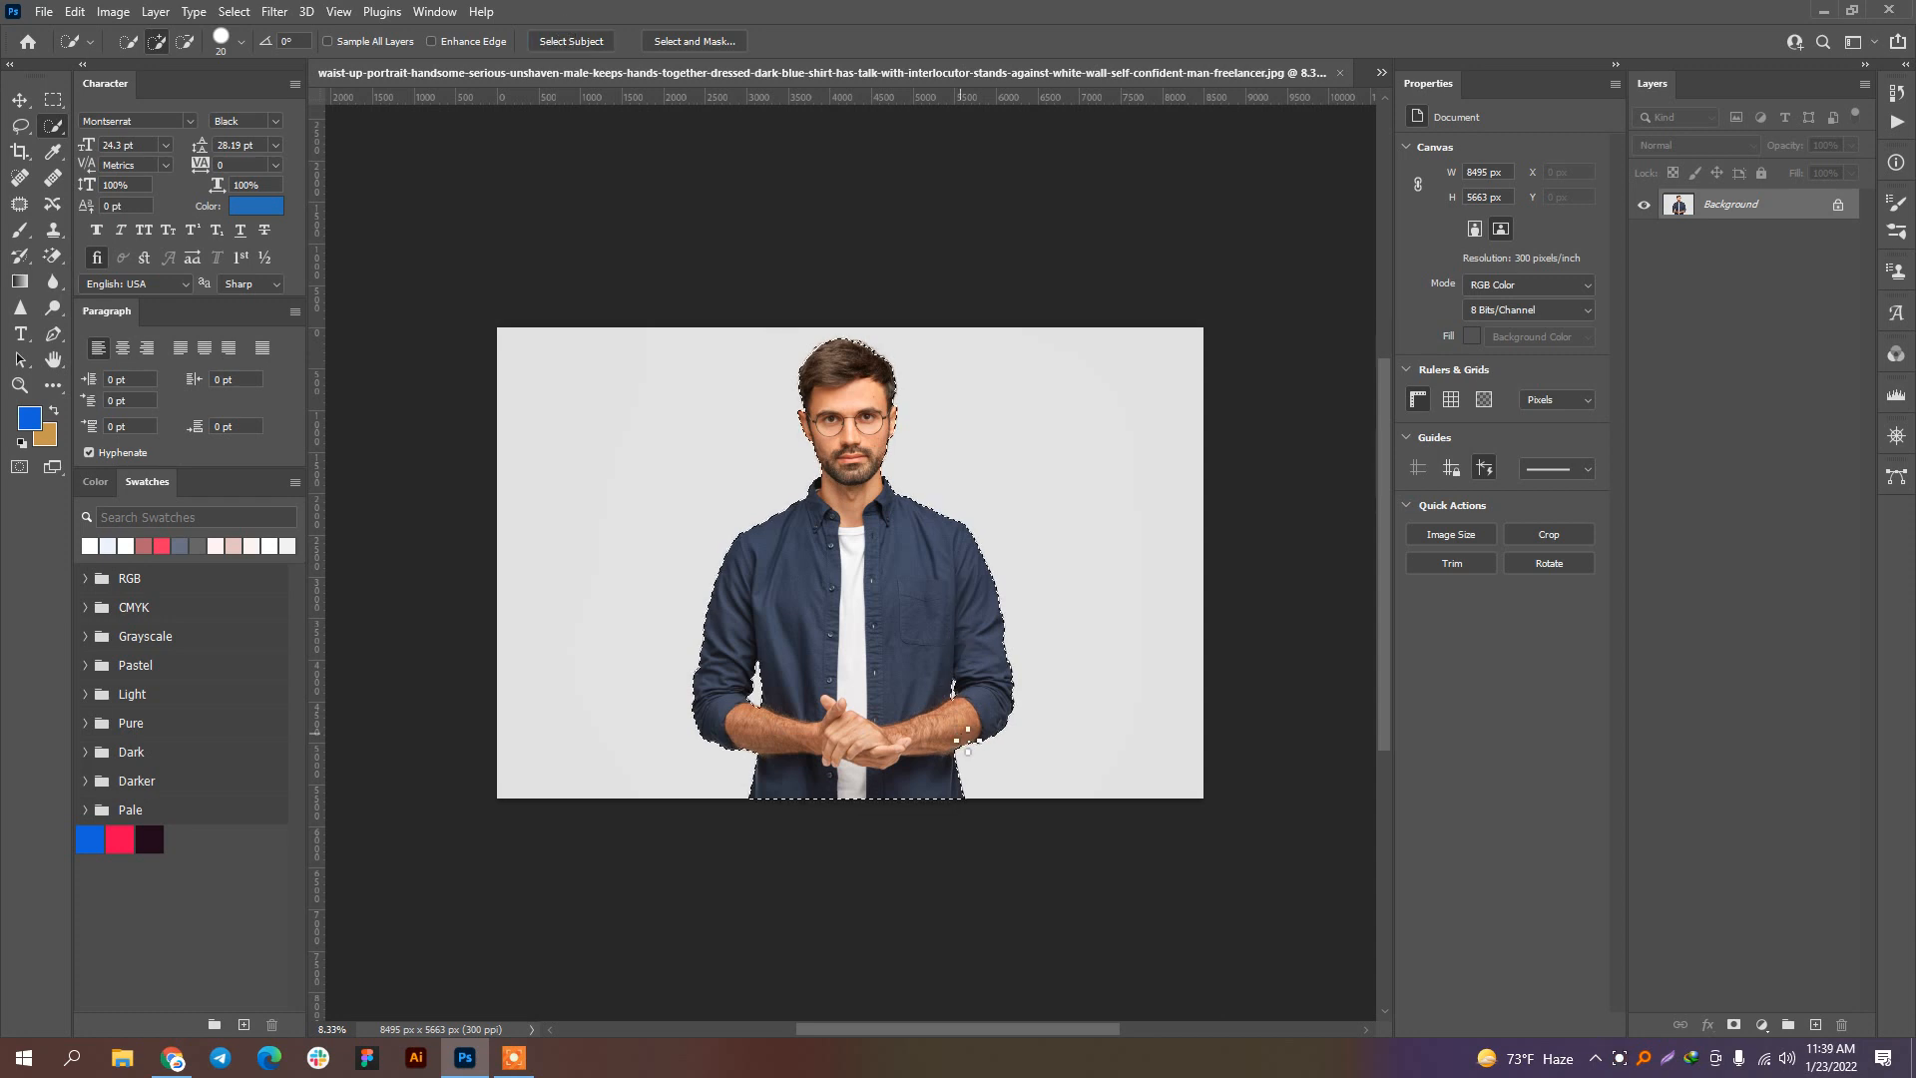
scroll(948, 728, "up", 5)
left_click_drag(874, 834, 975, 243)
scroll(967, 394, "down", 10)
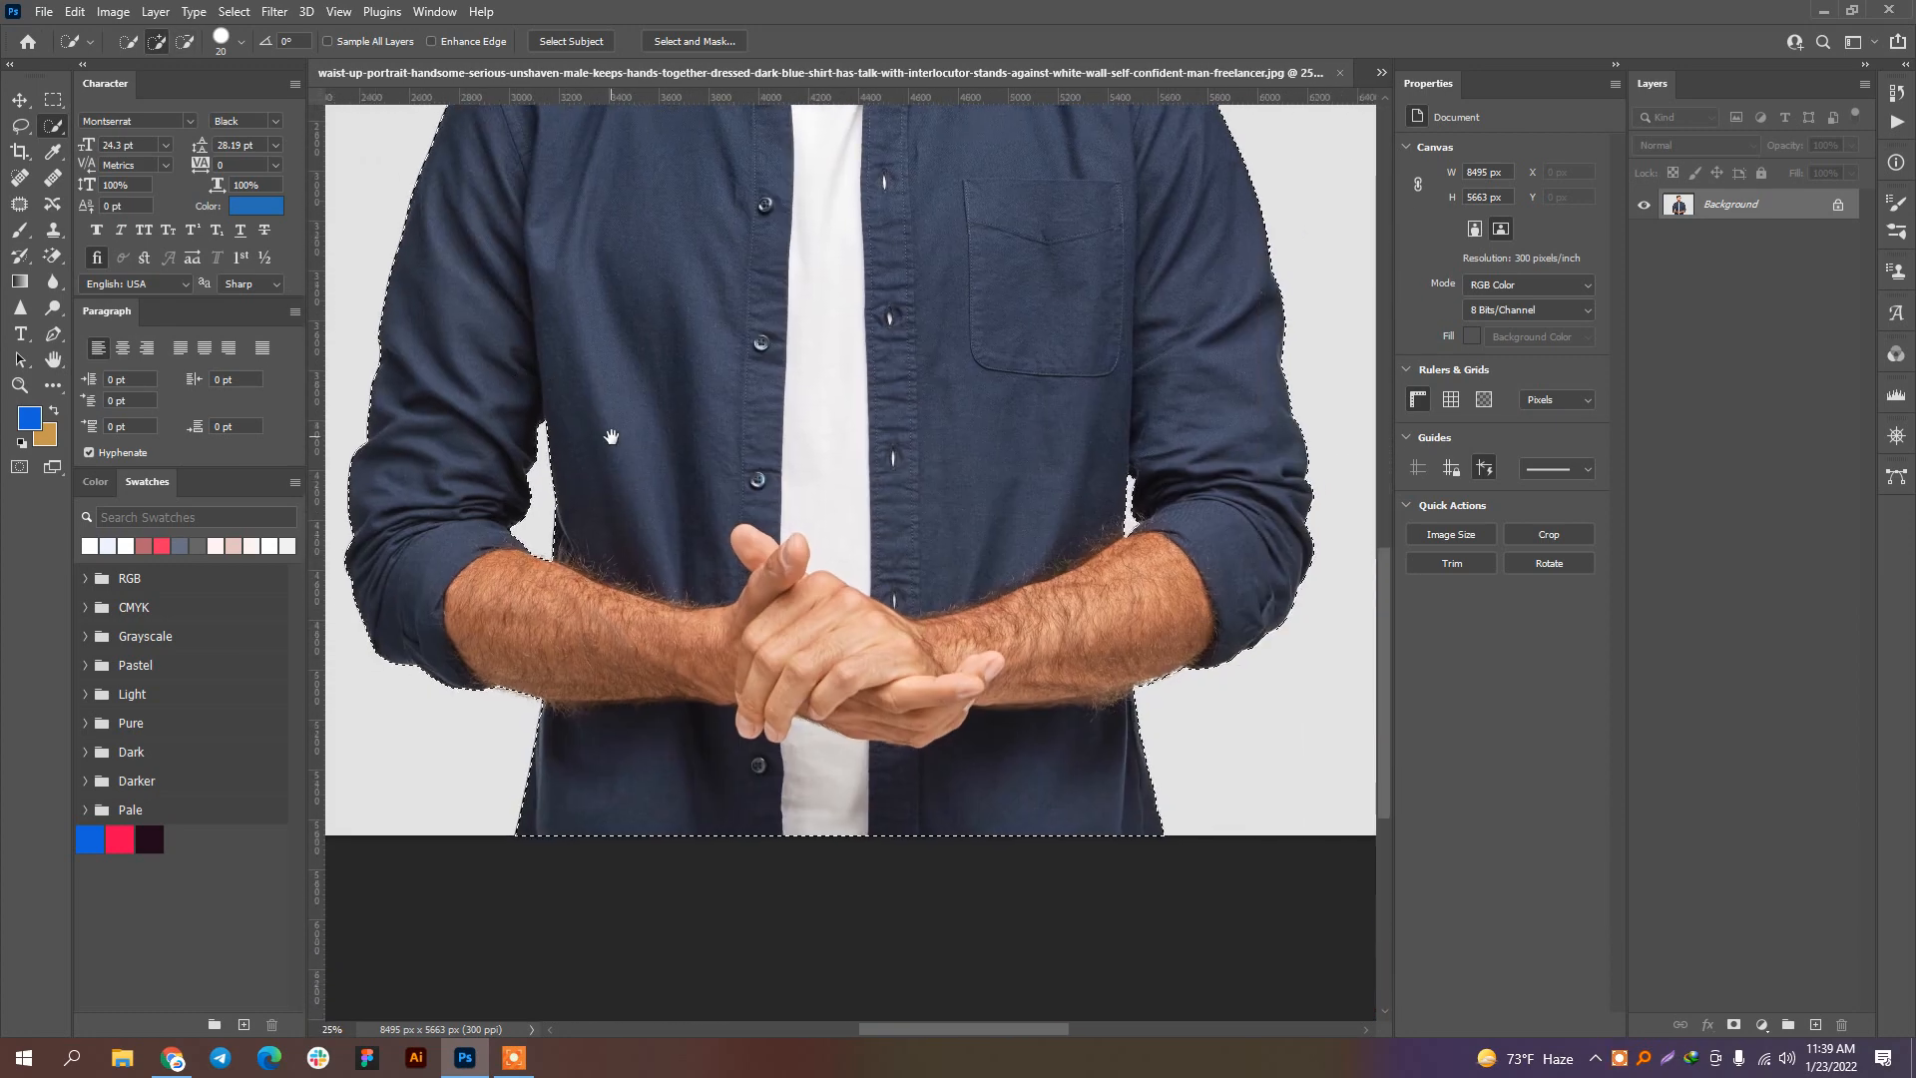
left_click_drag(610, 437, 633, 476)
left_click(1732, 1027)
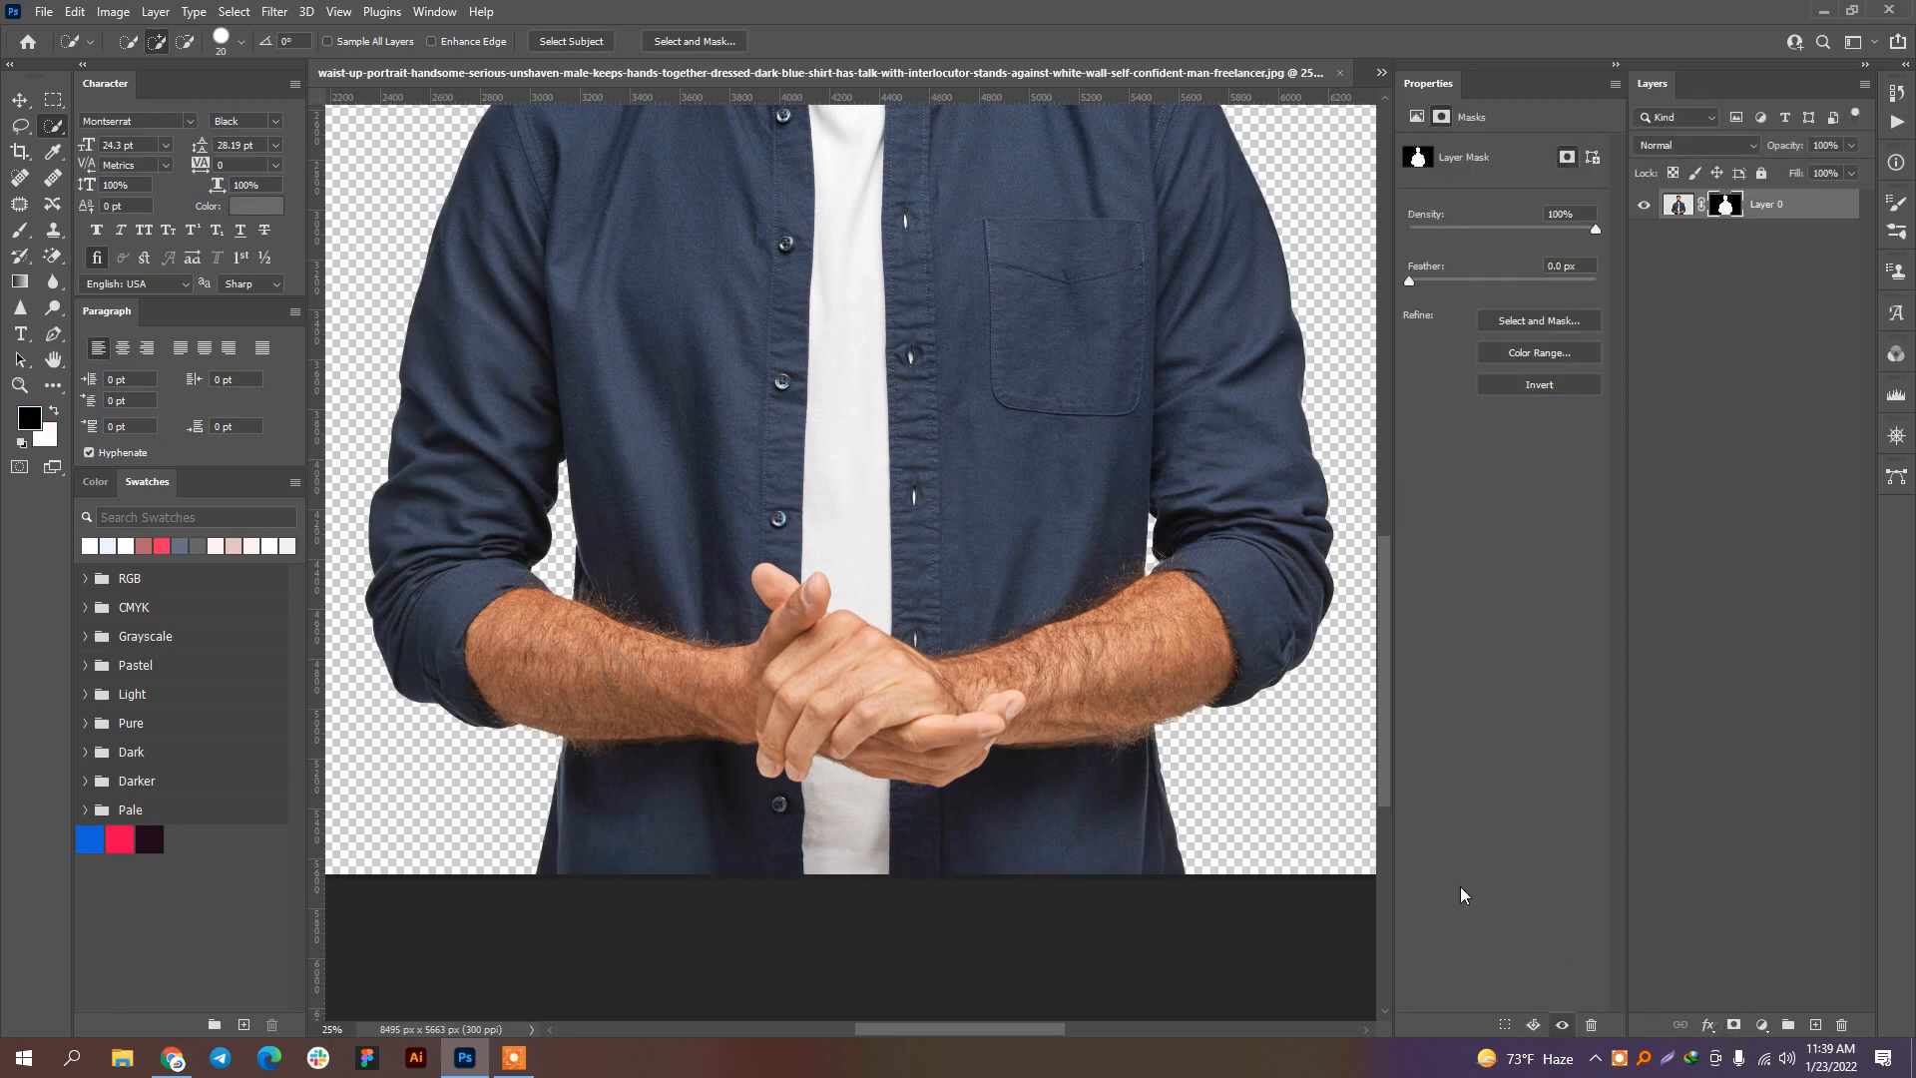
Step: Open the layer mask in Select and Mask and refine the hair outline with the Refine Edge Brush at size 50
scroll(1138, 623, "down", 3)
scroll(1128, 338, "up", 4)
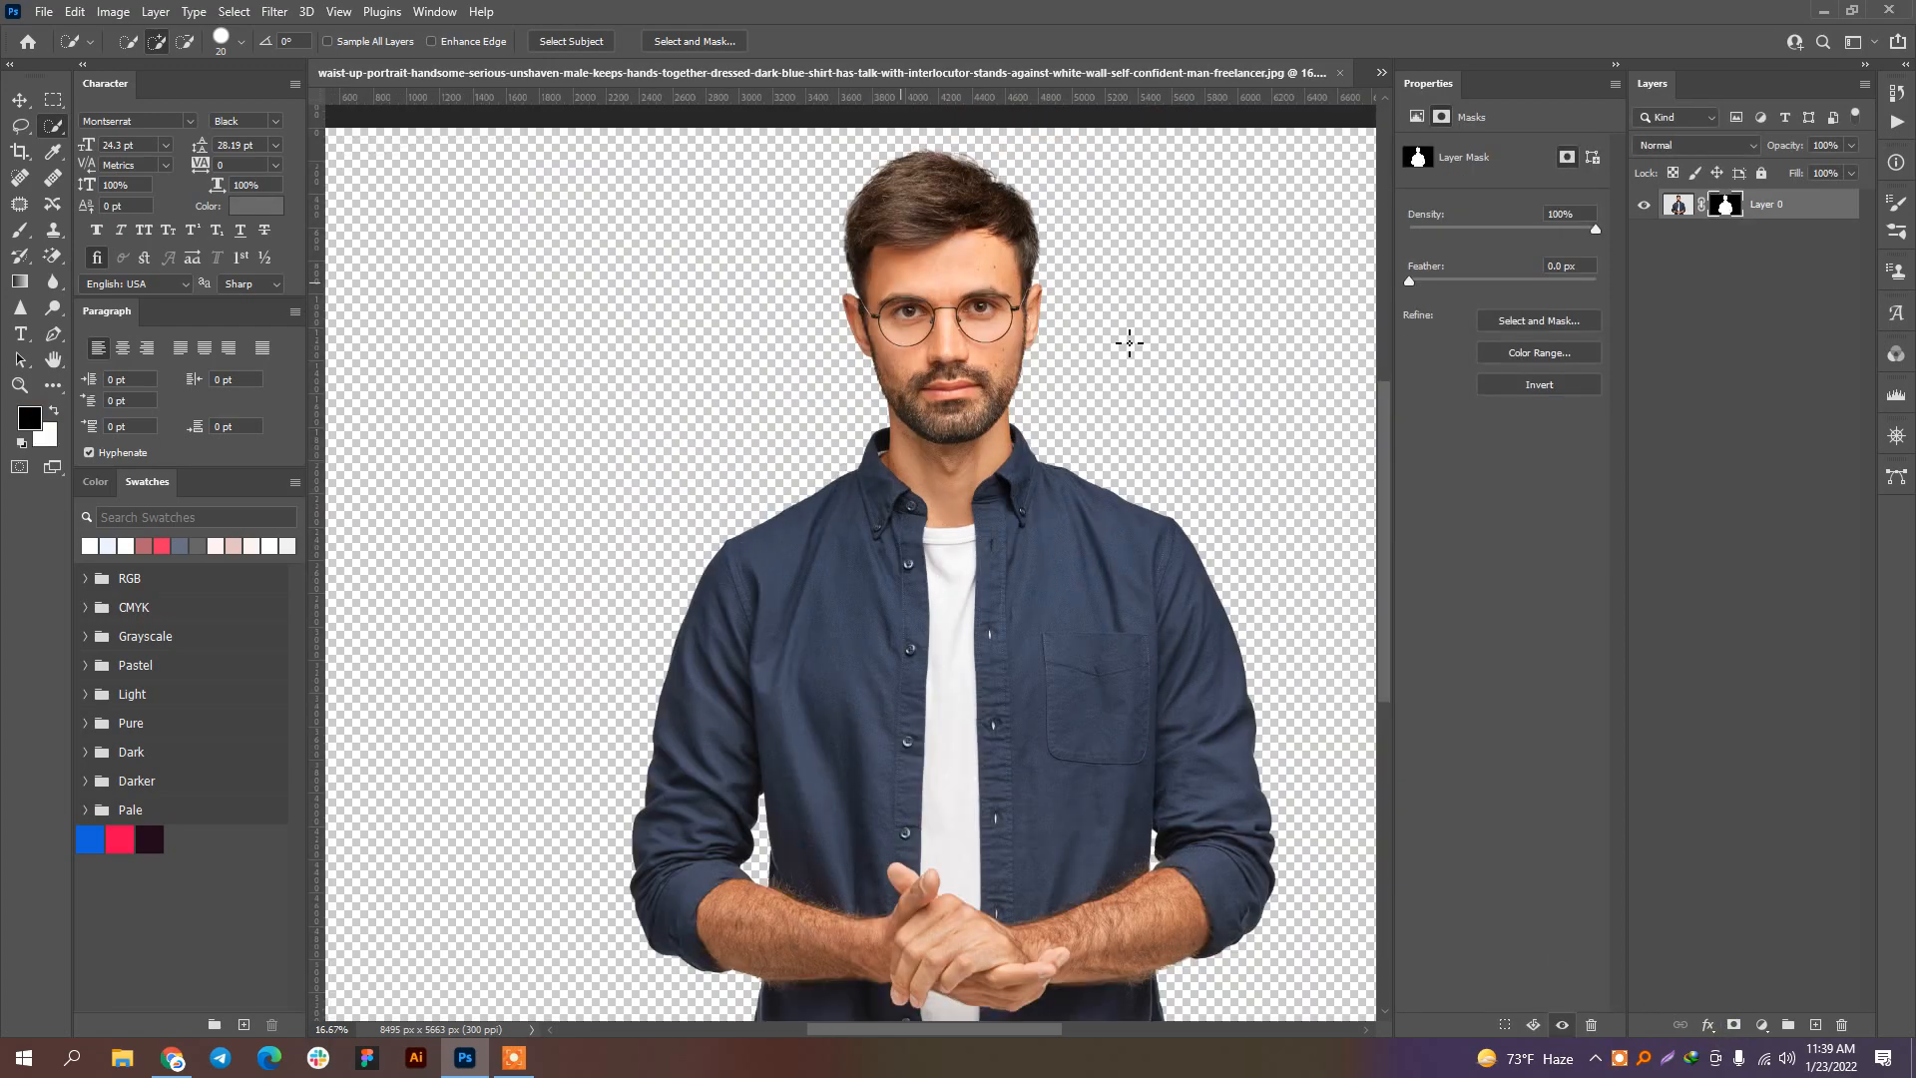
scroll(934, 176, "up", 2)
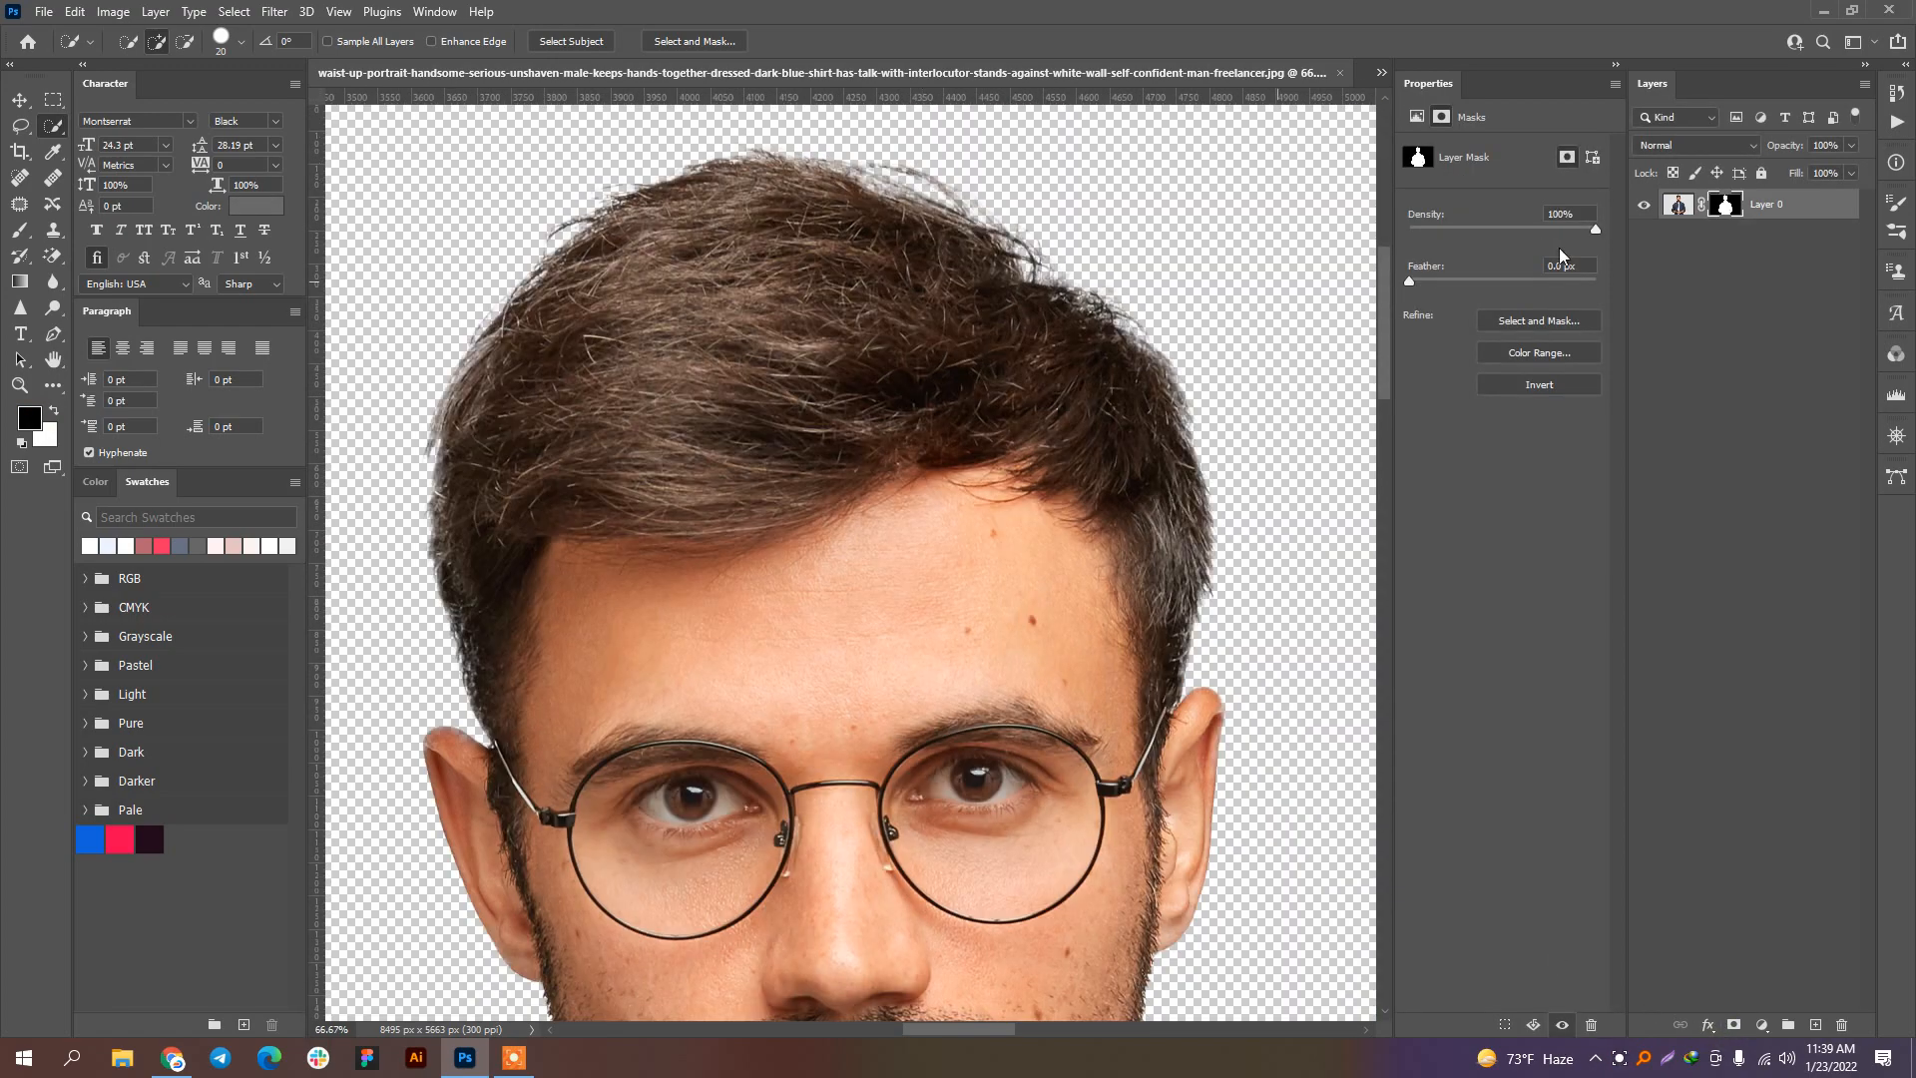
double_click(1724, 205)
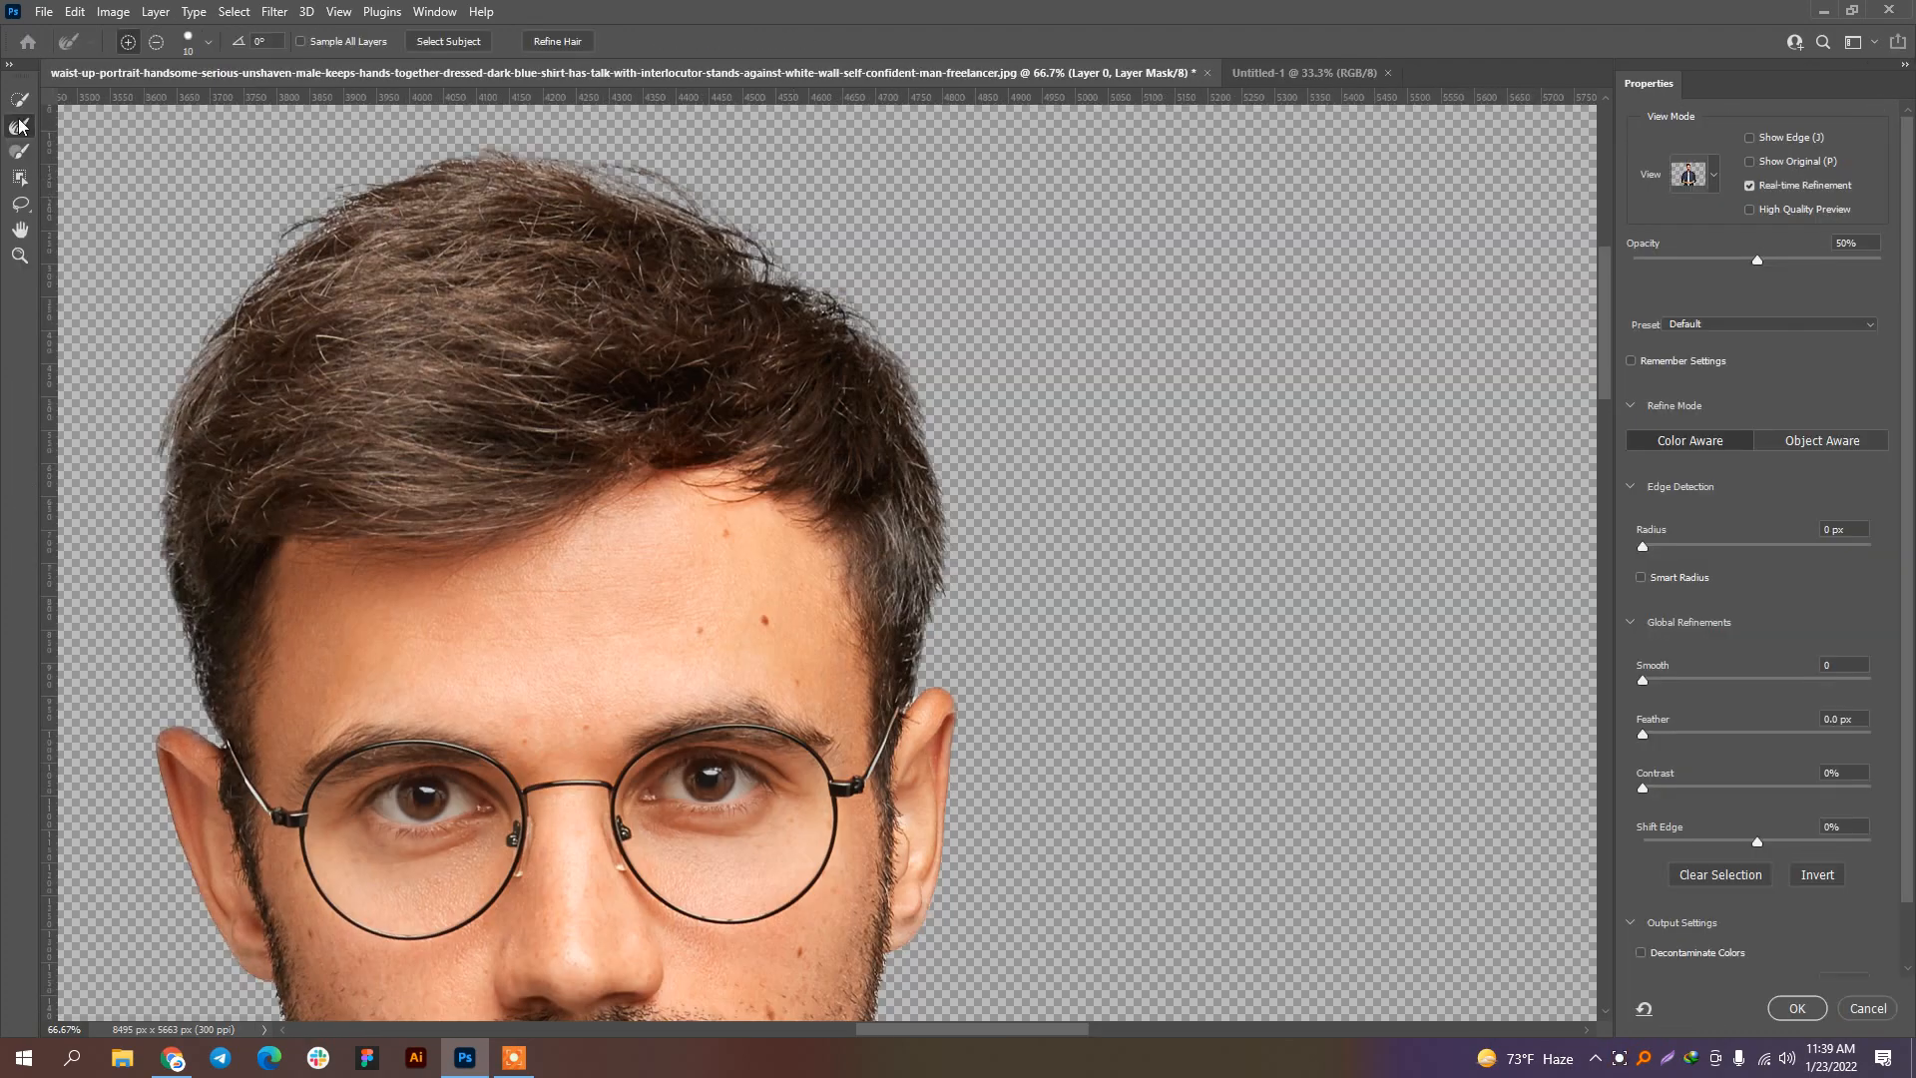
left_click_drag(638, 381, 882, 439)
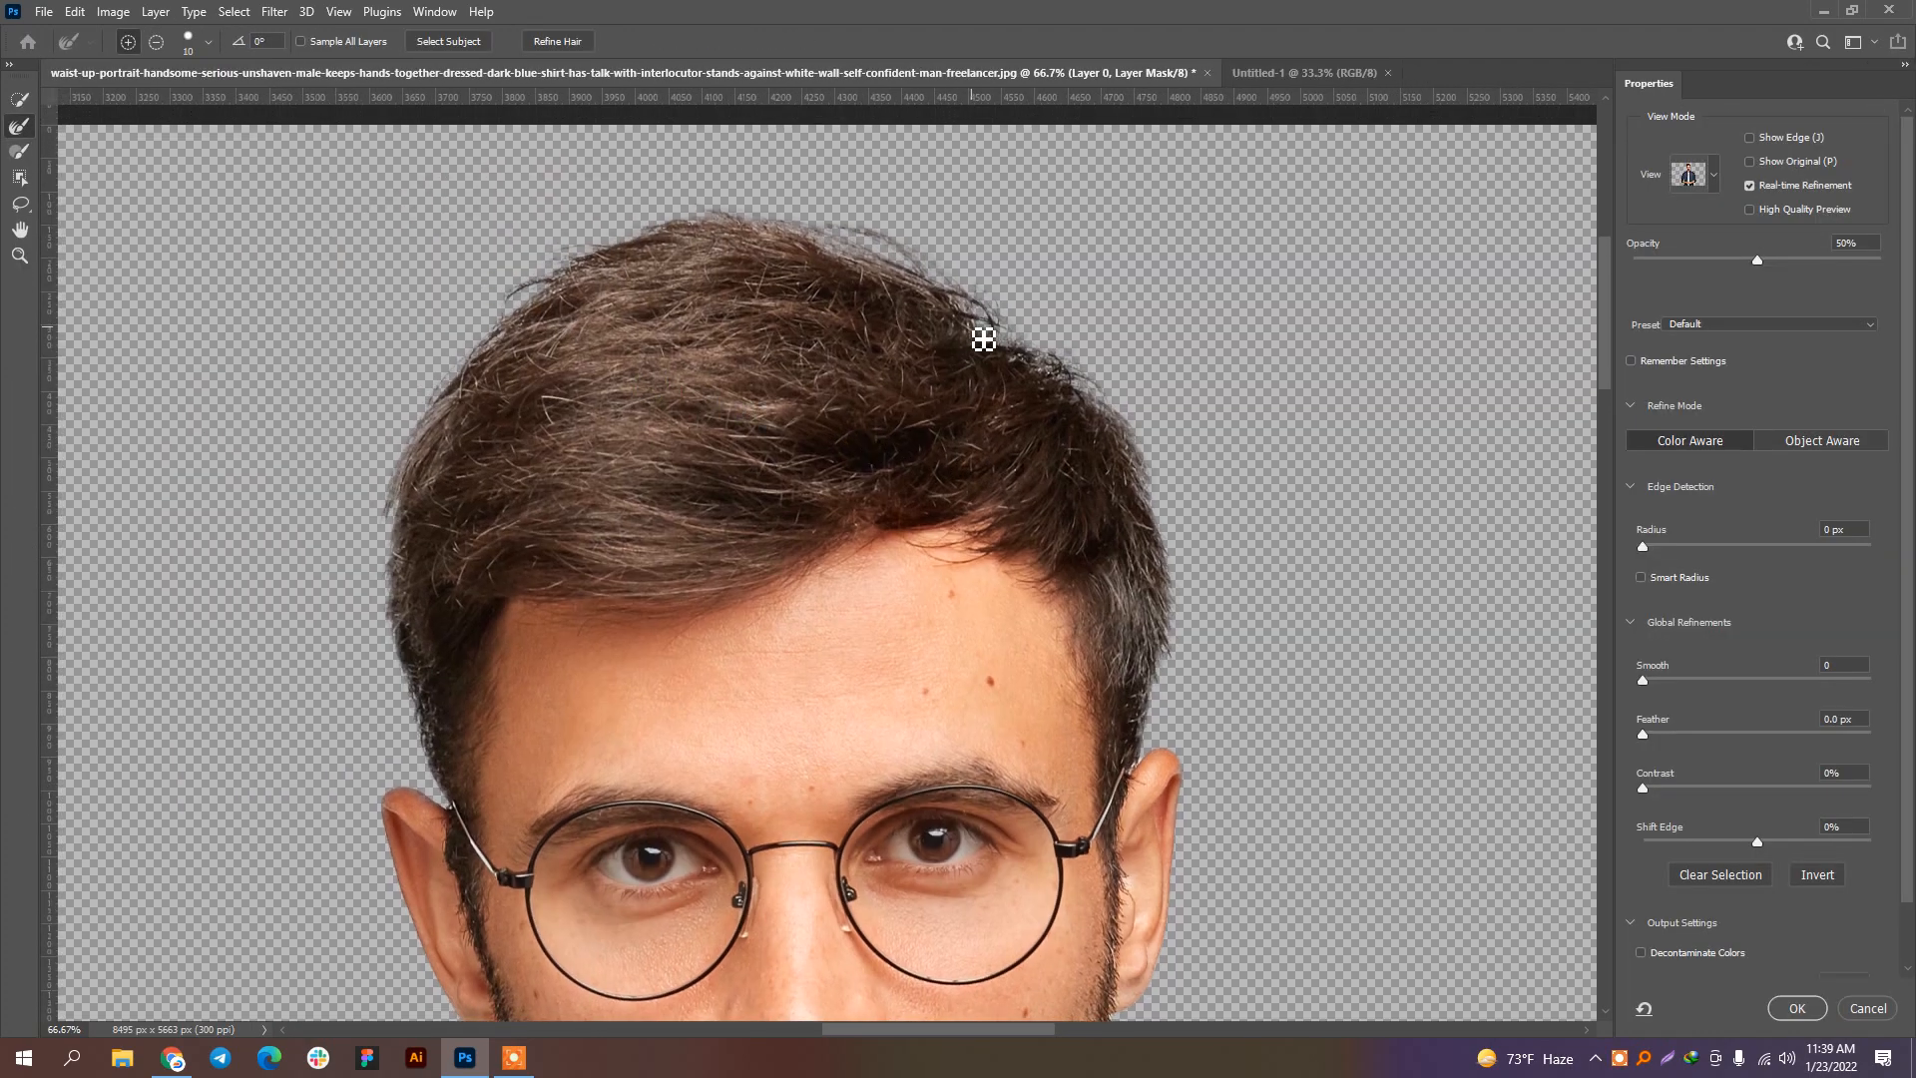
key("bracketright")
key("bracketright")
key("bracketright")
key("bracketright")
left_click(977, 318)
left_click_drag(436, 423, 385, 633)
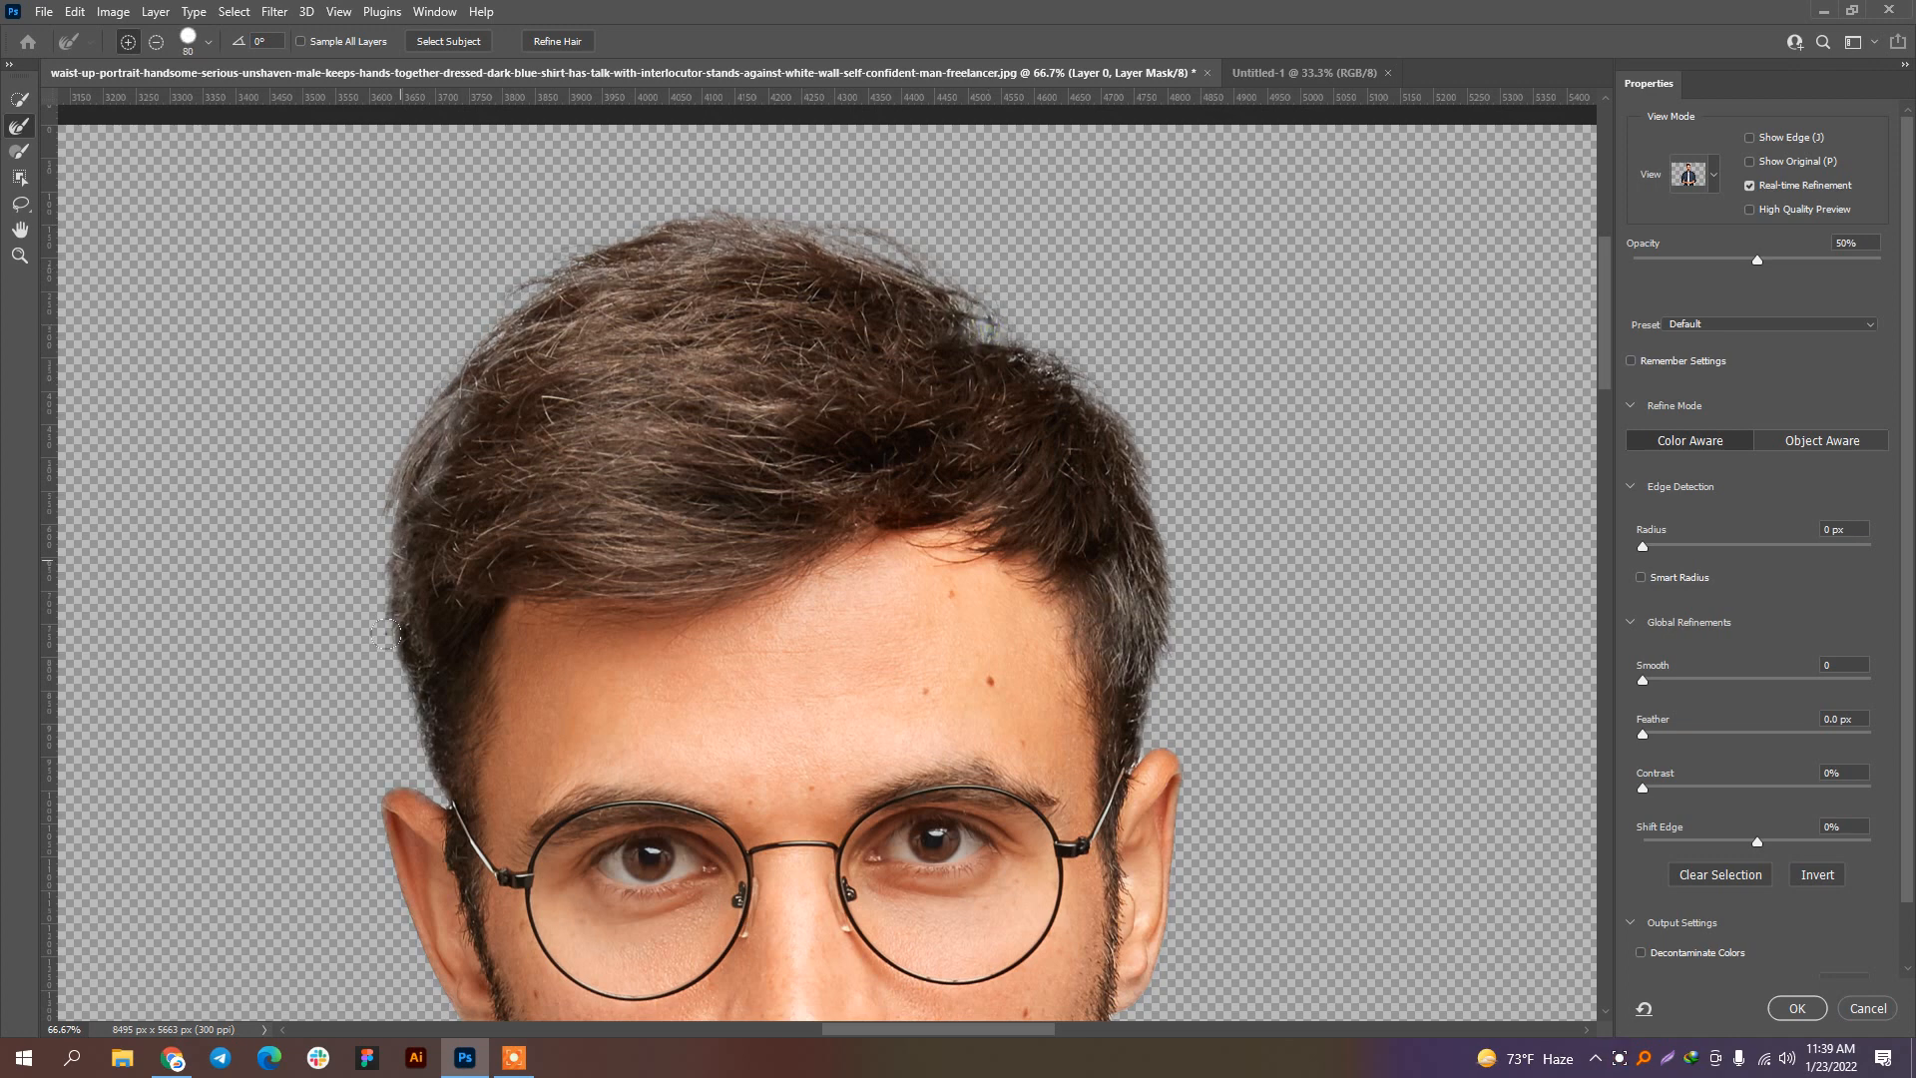
left_click(1114, 413)
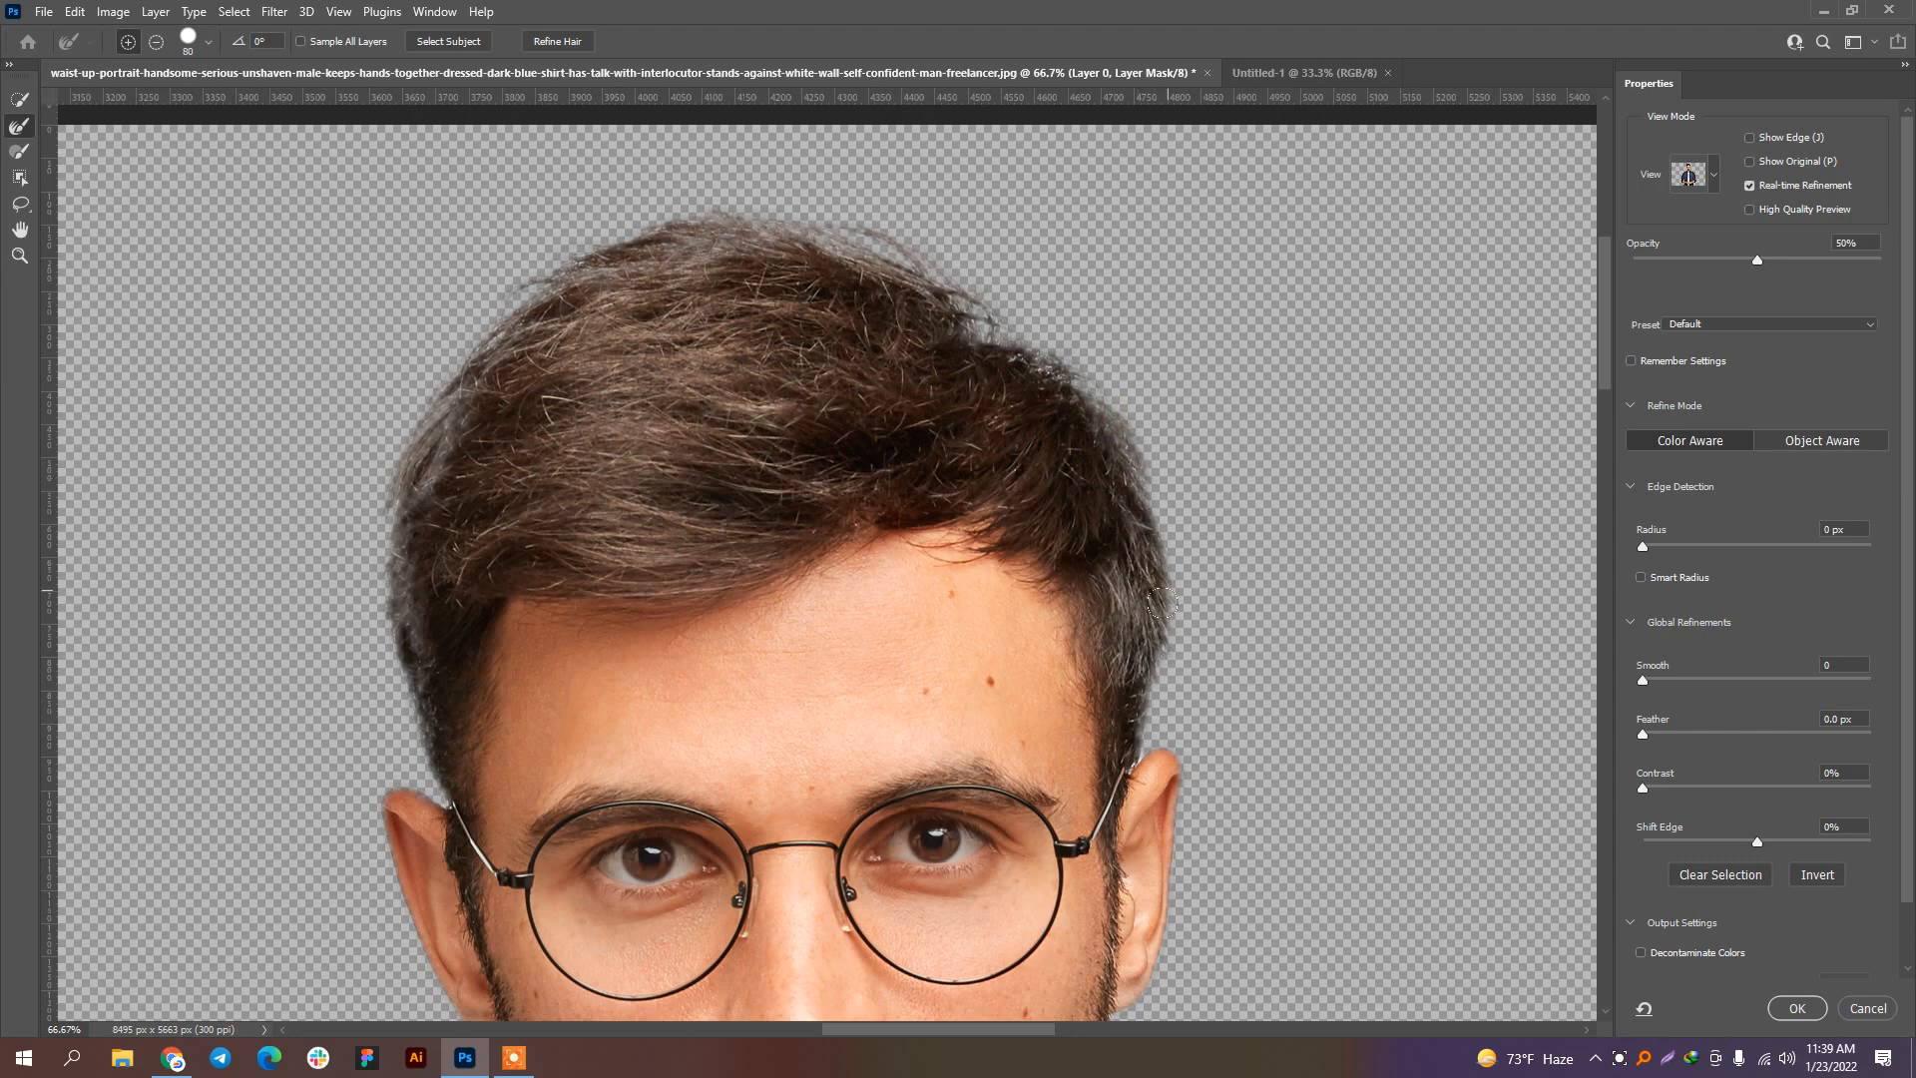
Step: Refine the mask along both sides of the beard with the Refine Edge Brush and apply the refinement
left_click_drag(978, 885, 1066, 289)
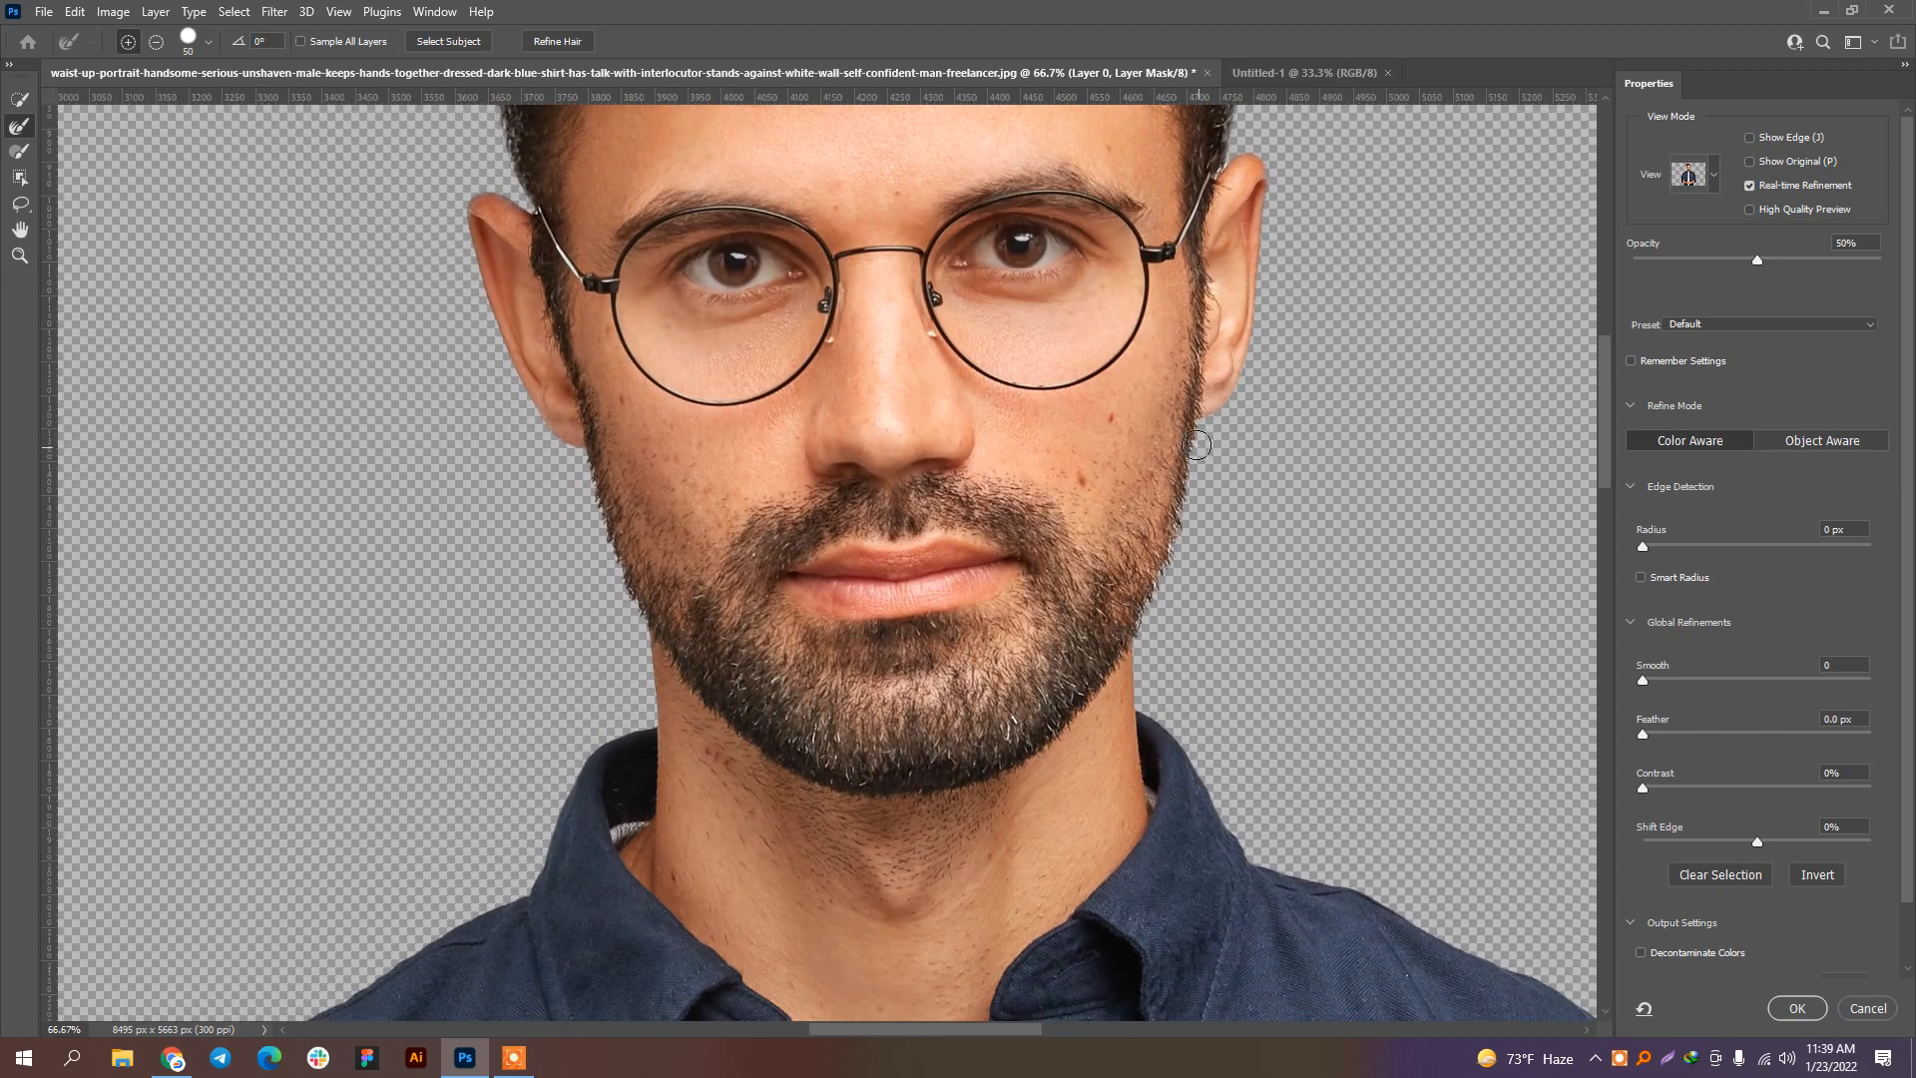
left_click(1196, 431)
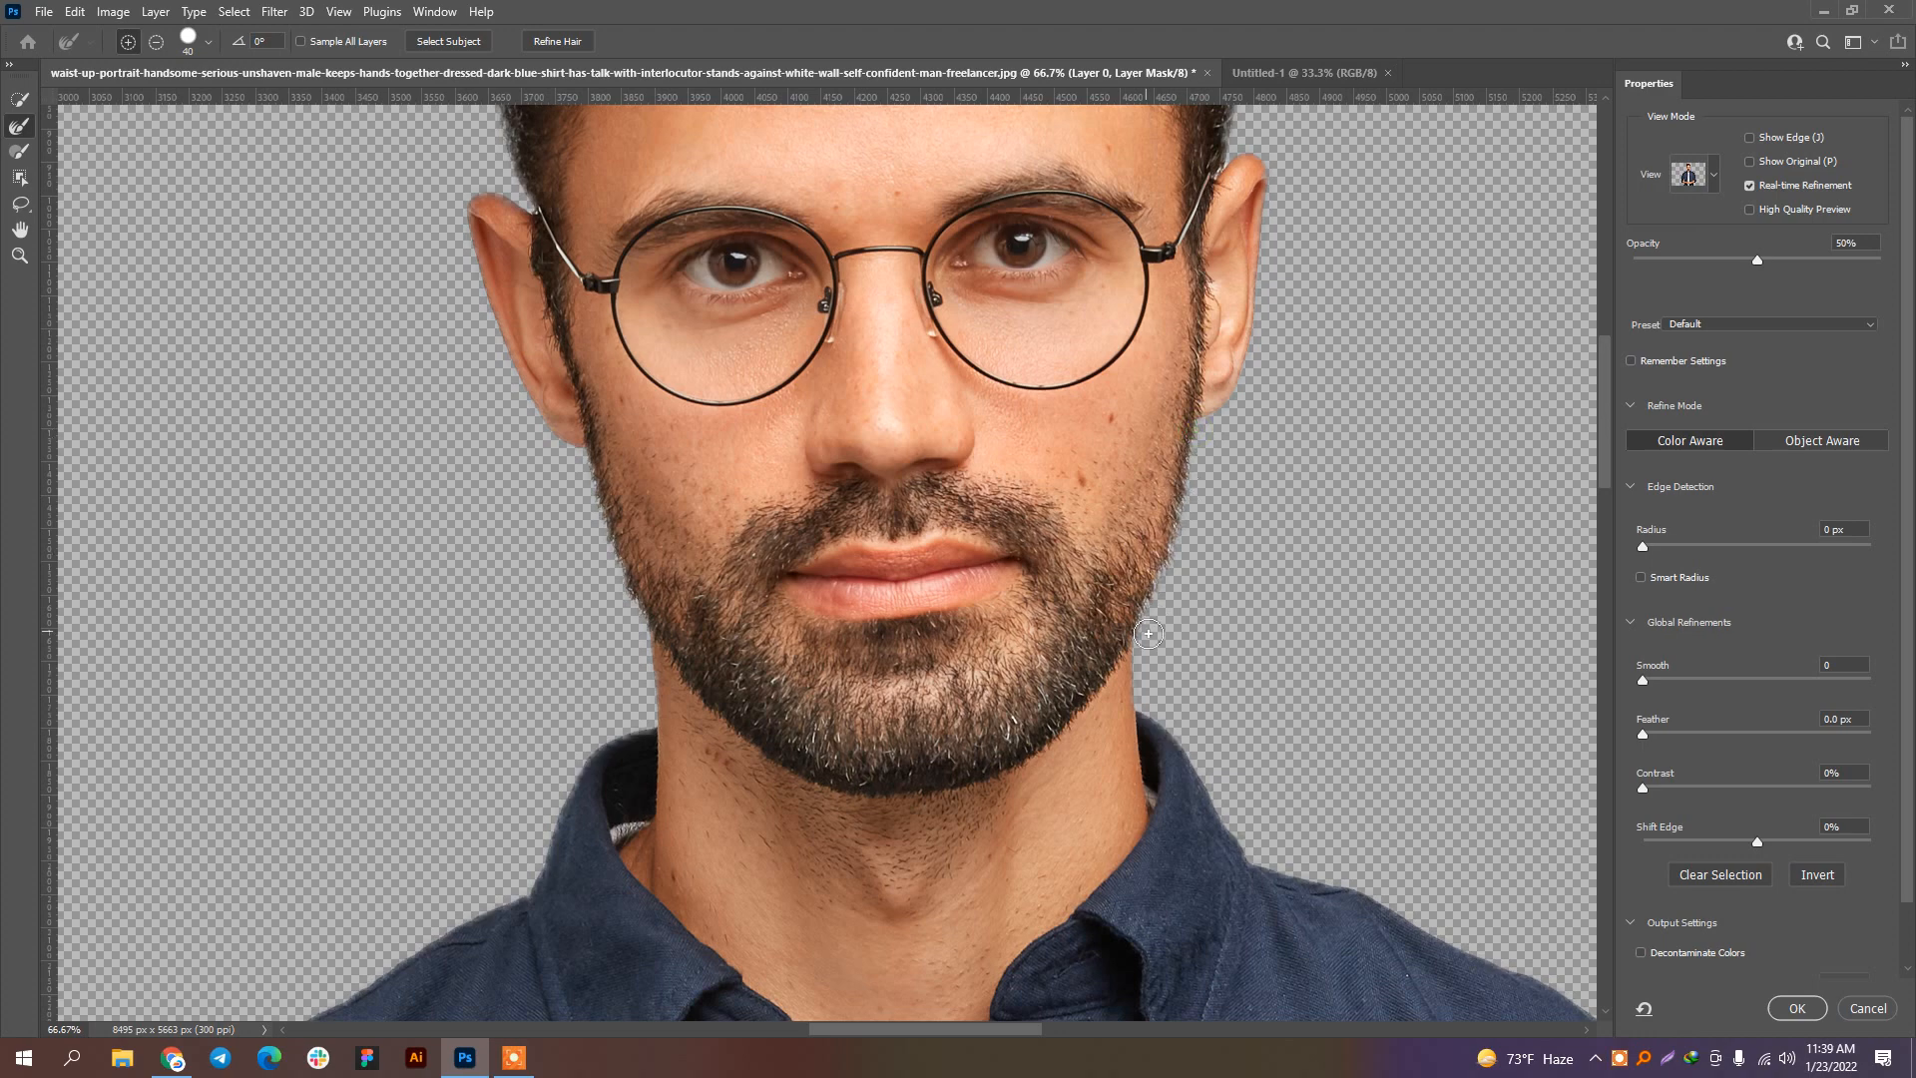
left_click(584, 459)
left_click(1797, 1008)
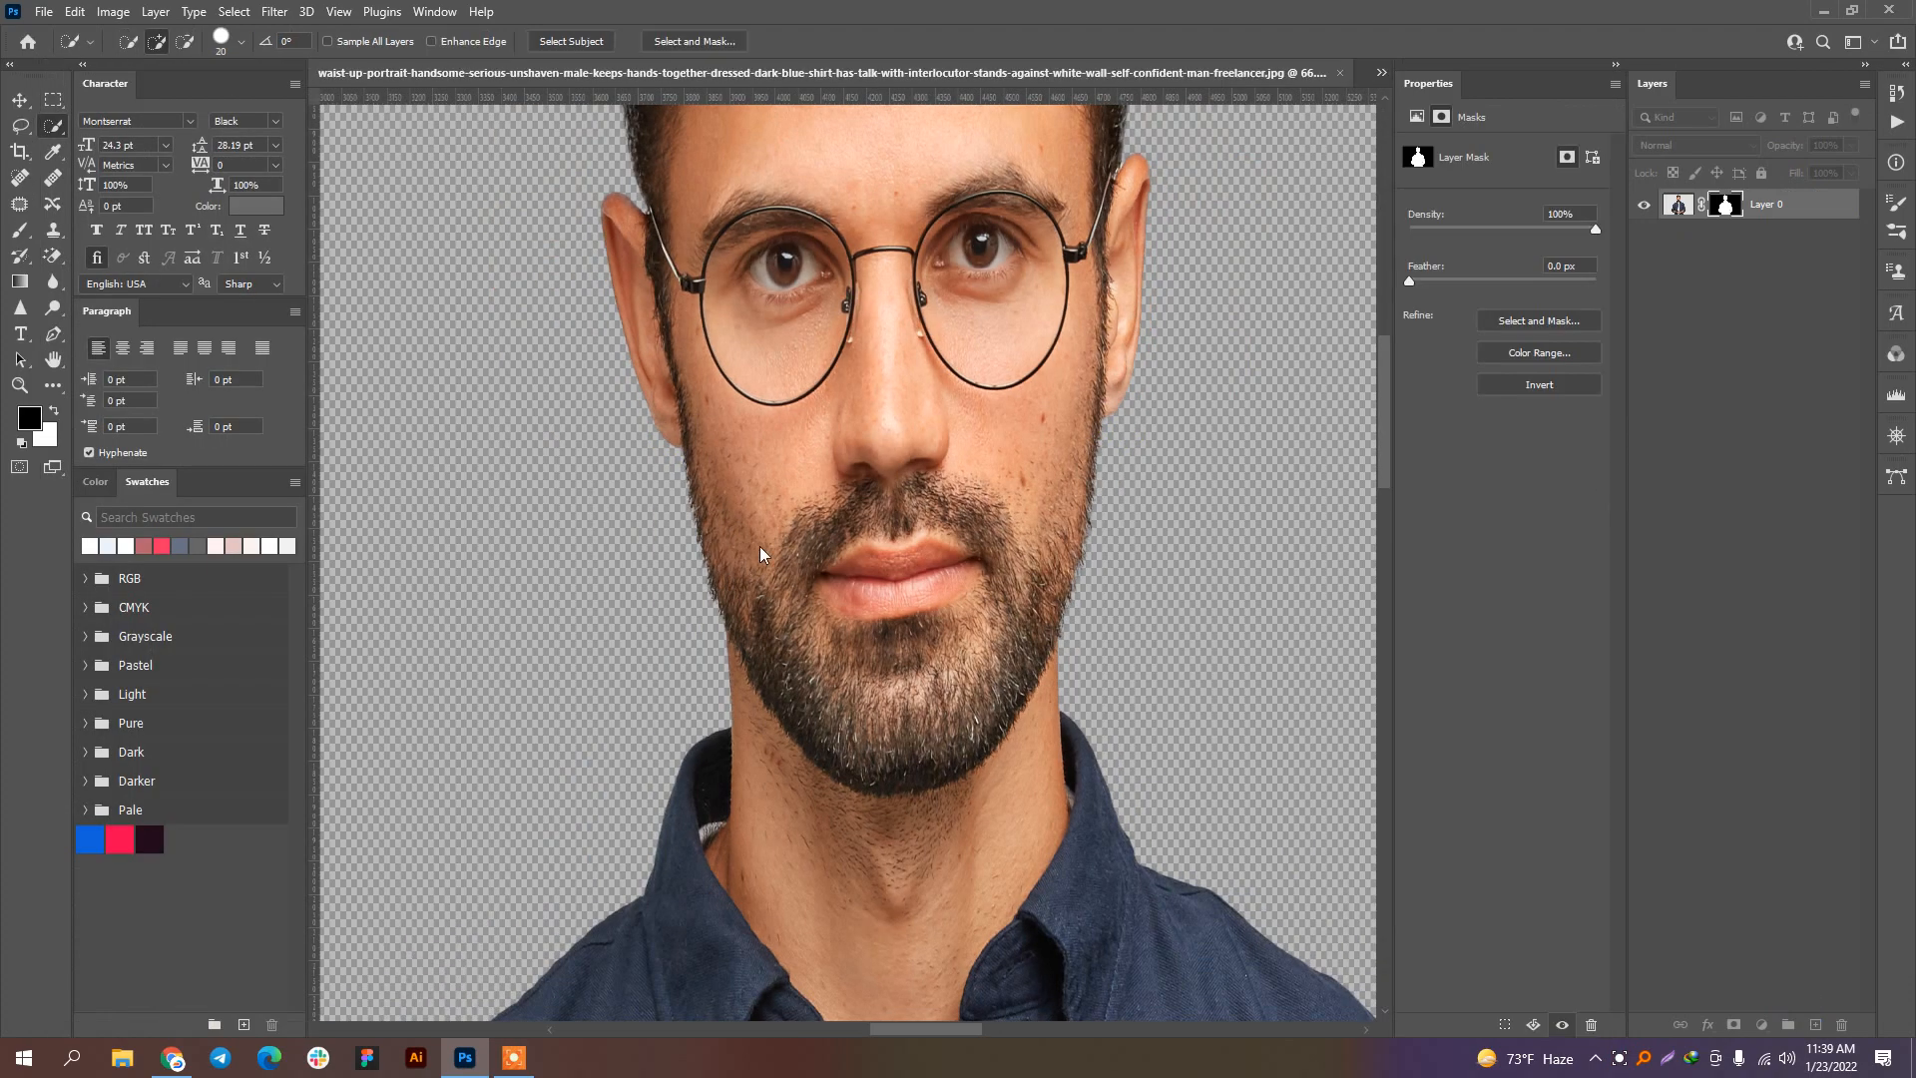
Step: Duplicate the masked portrait layer with the original hidden, and convert the copy to a smart object
scroll(768, 529, "down", 6)
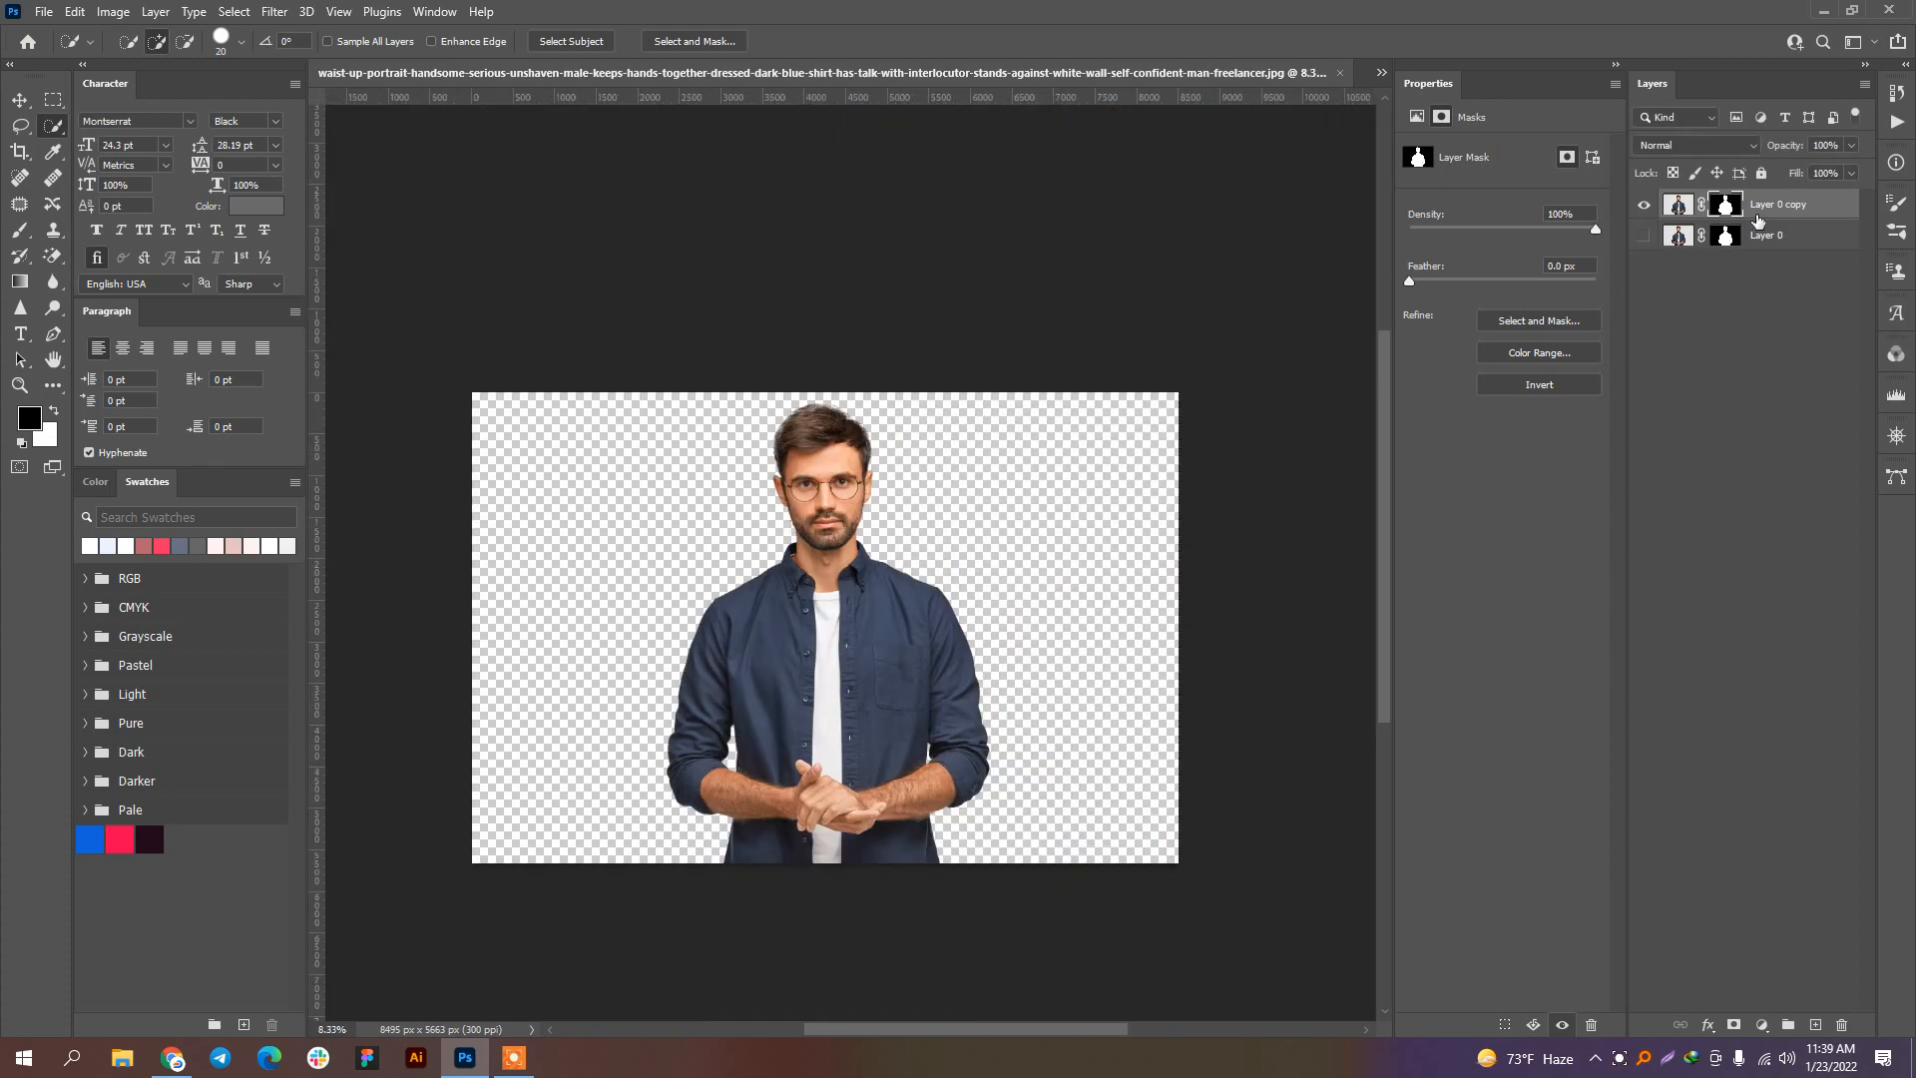
right_click(1757, 219)
left_click(1696, 470)
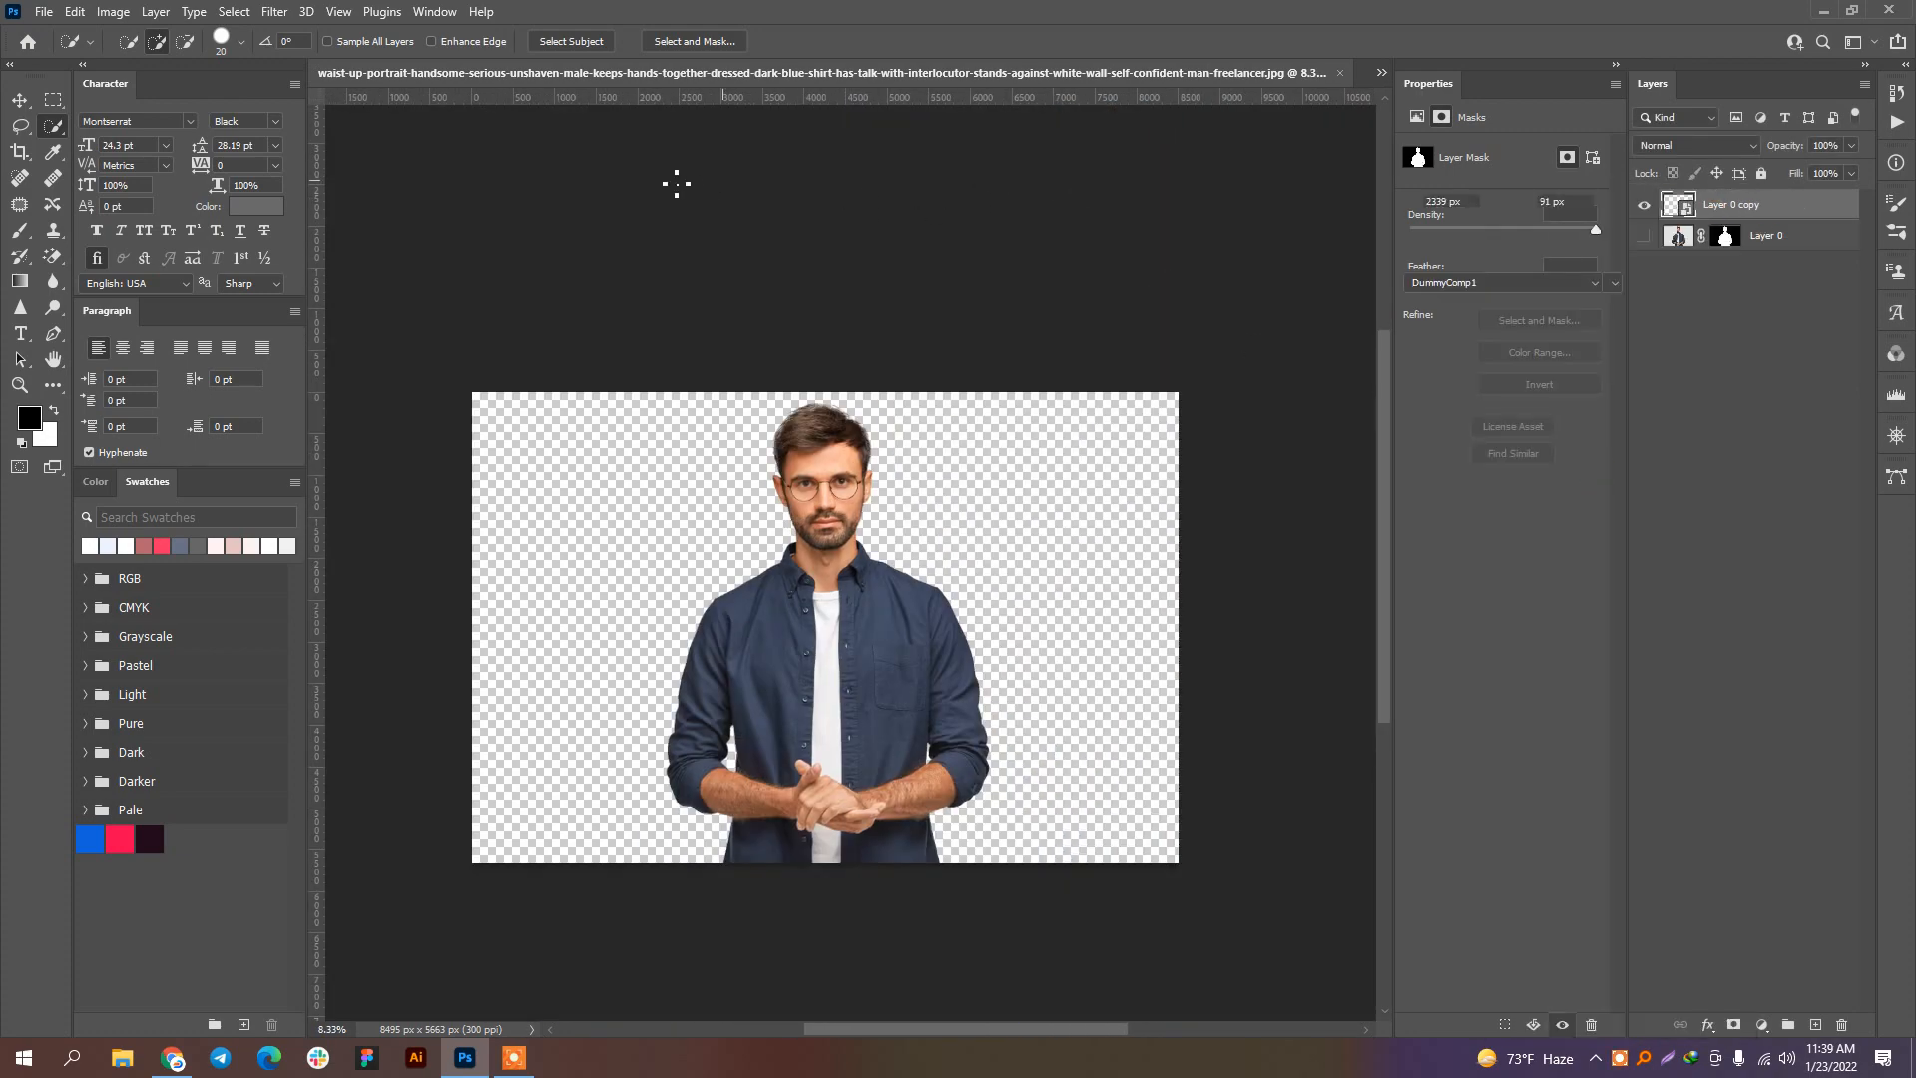
Step: Copy the cut-out man into the Untitled-1 document and convert the pasted layer to a smart object
left_click(1381, 72)
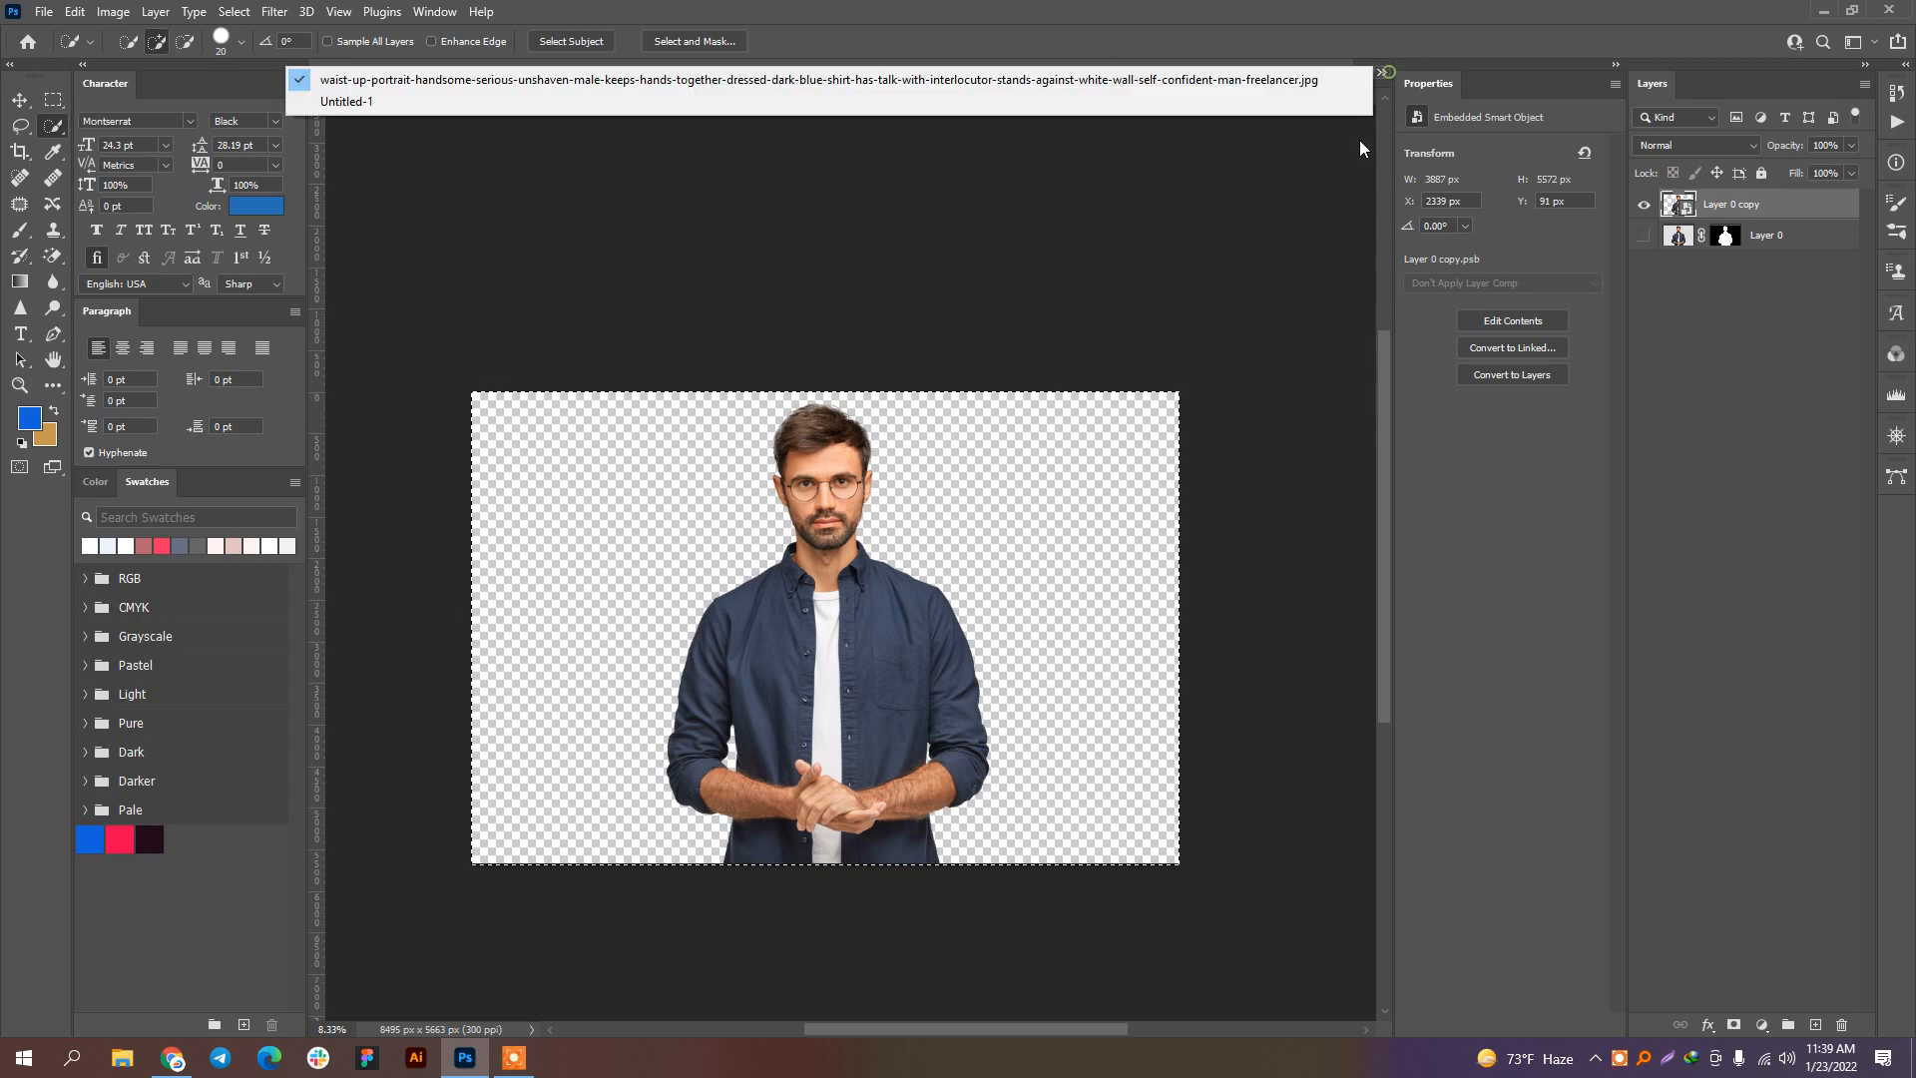
left_click(421, 109)
key("ctrl+v")
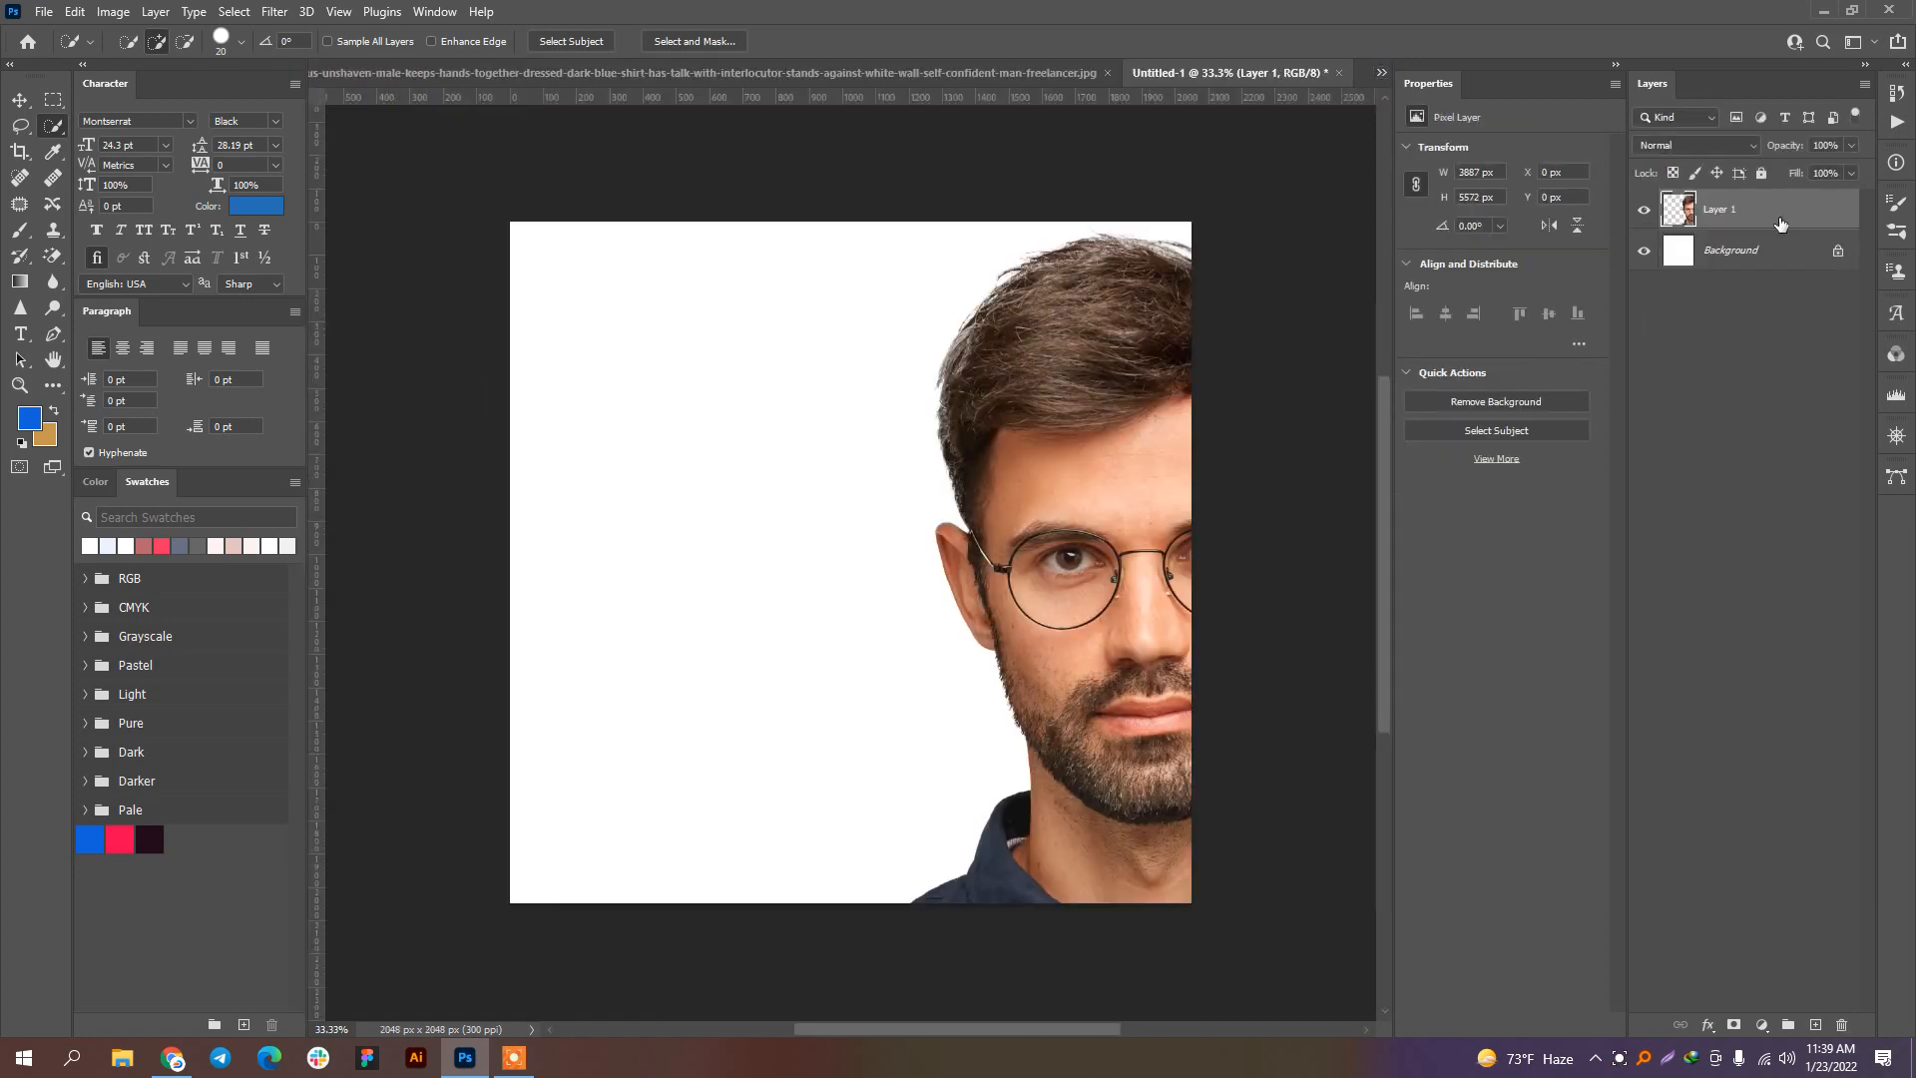
right_click(1780, 224)
left_click(1662, 437)
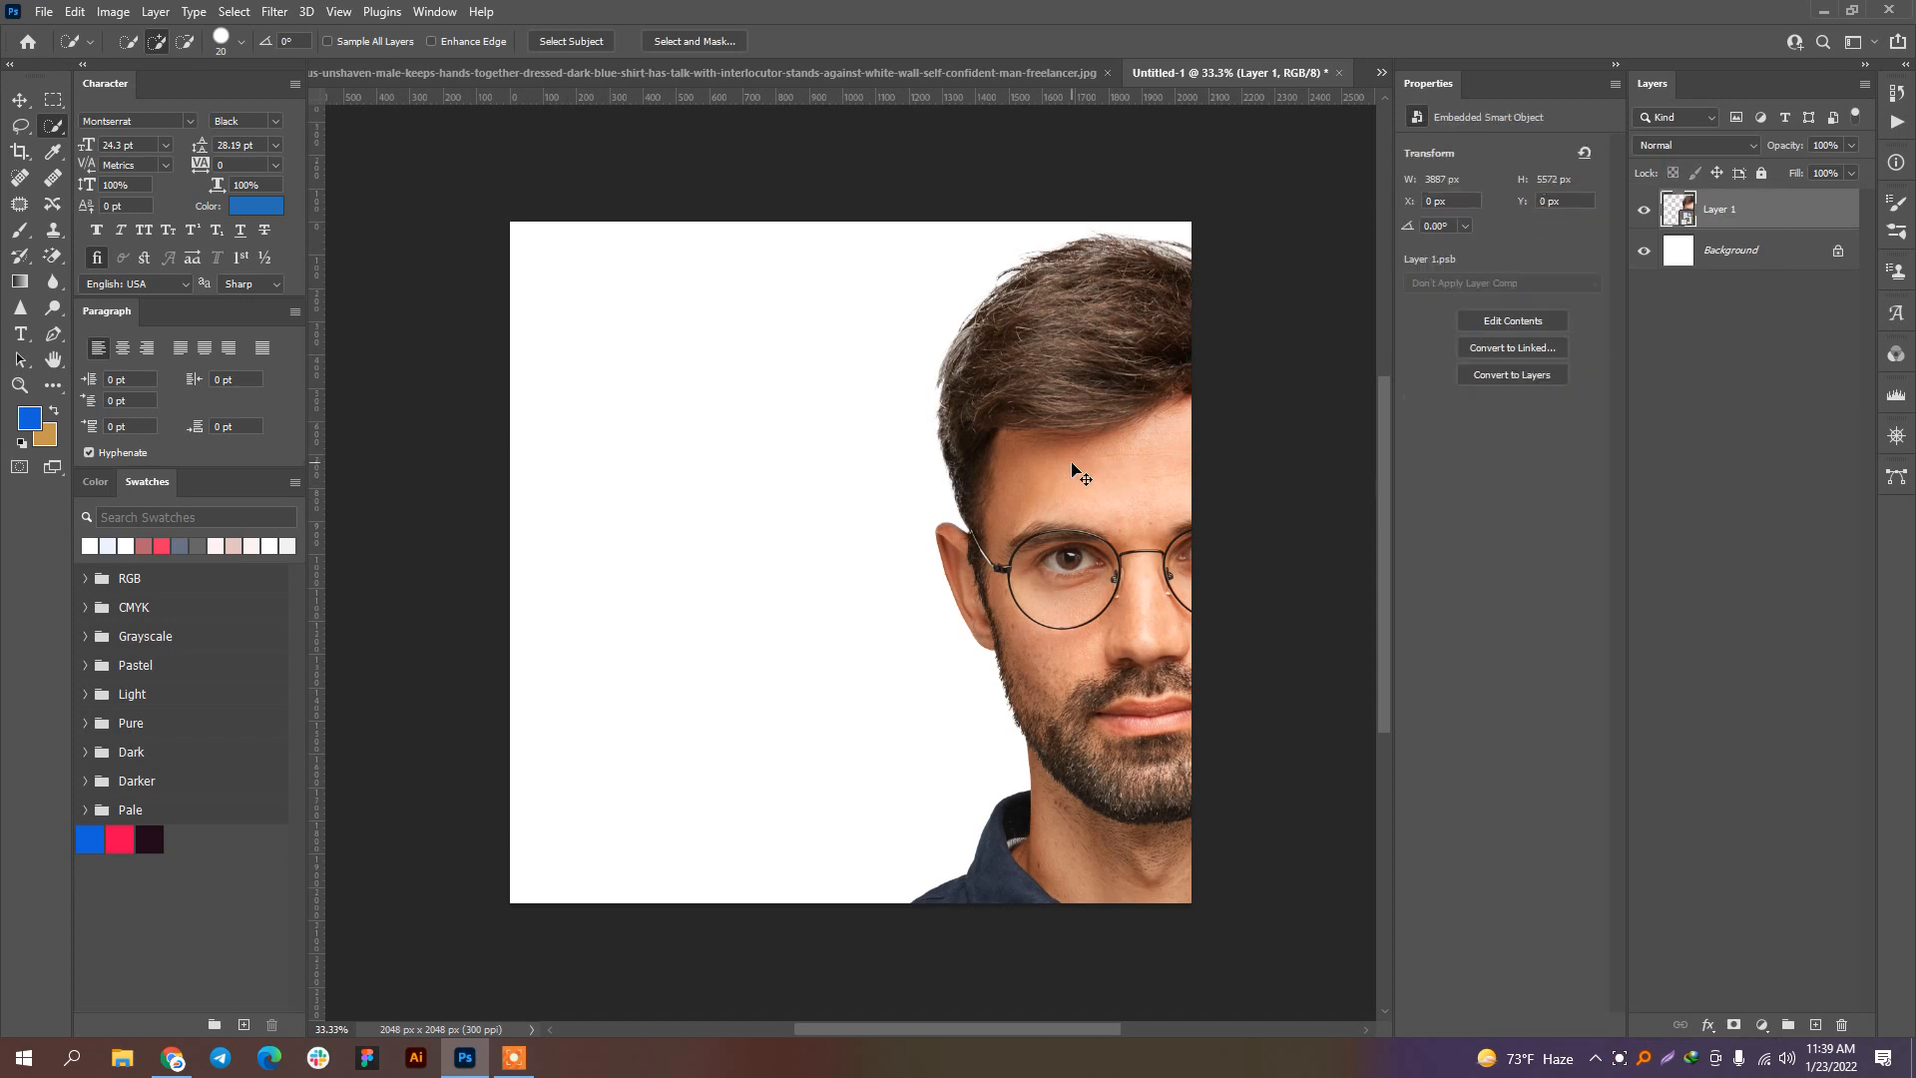
Step: Scale the man down to about 1040 × 1492 px and place him near the centre of the square canvas
key("ctrl+t")
left_click_drag(526, 239, 966, 728)
left_click_drag(1184, 902, 878, 359)
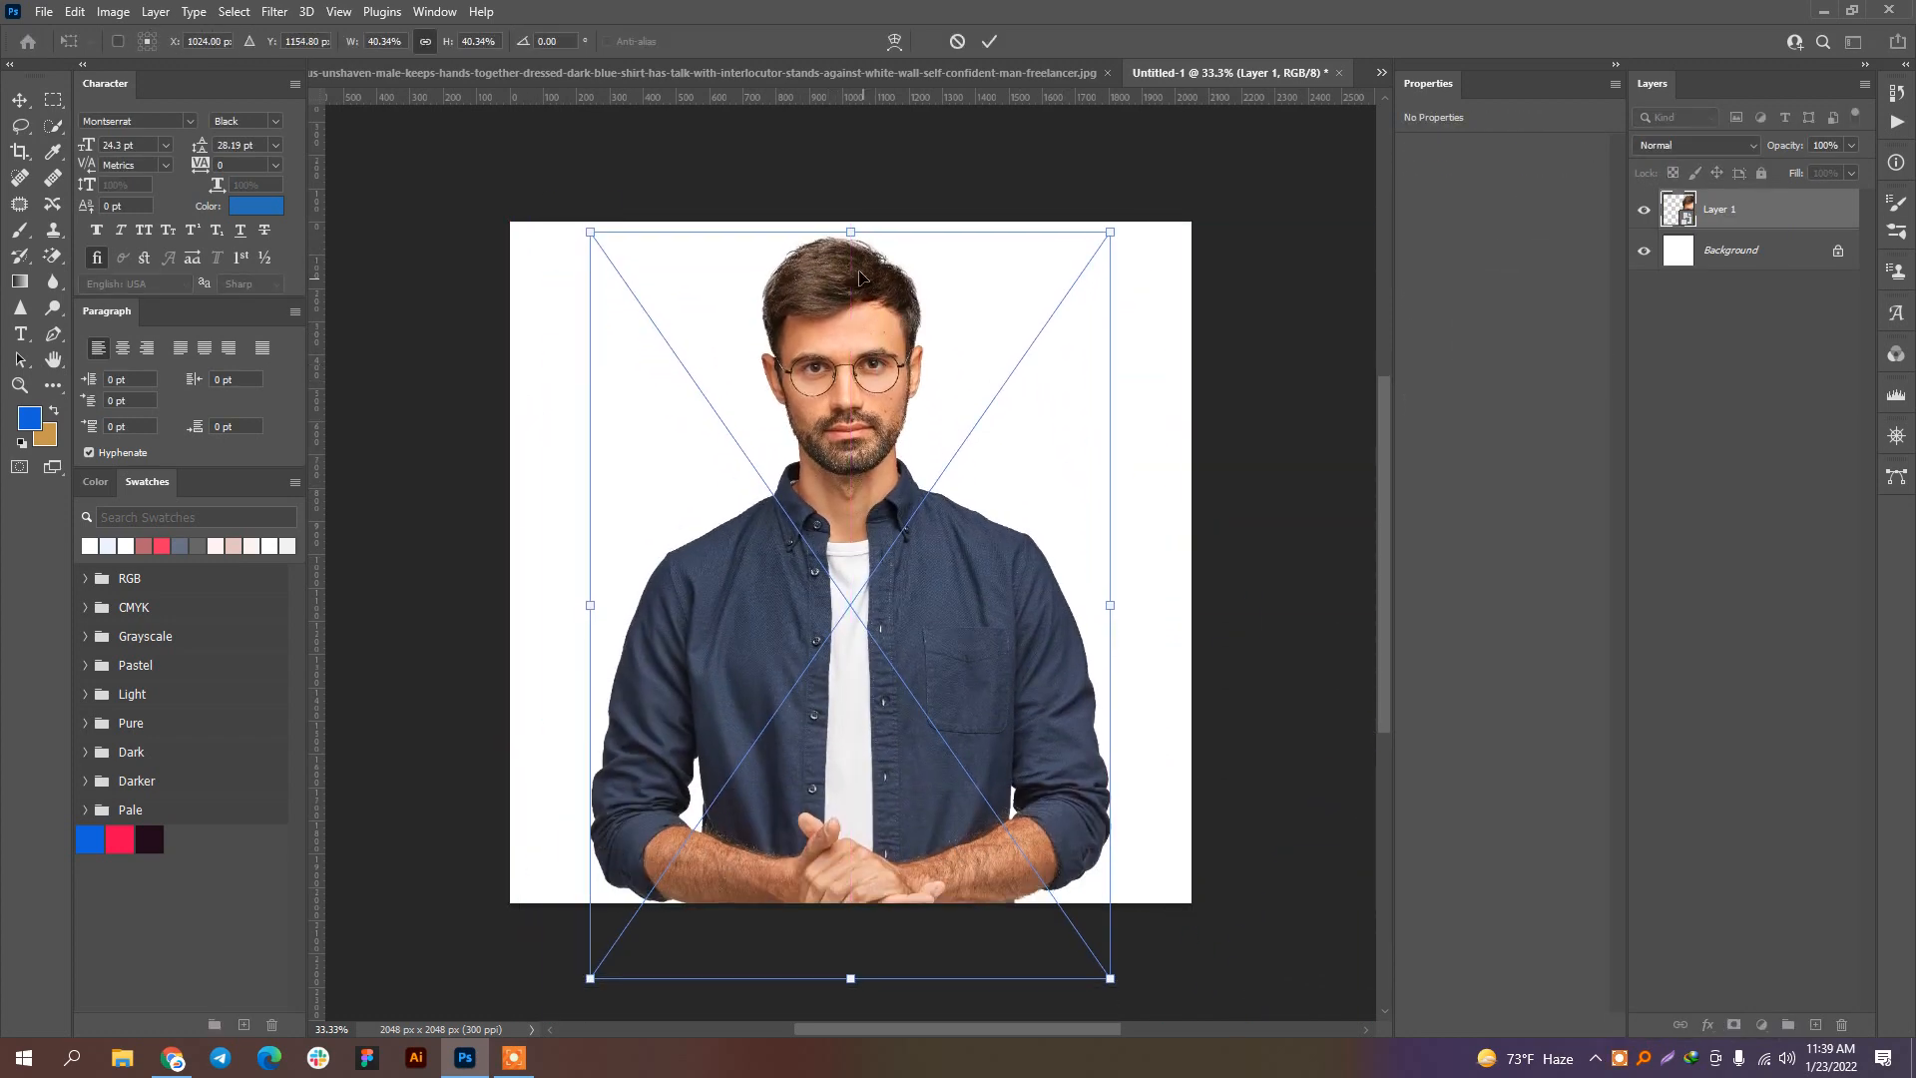
left_click_drag(850, 233, 859, 484)
mouse_move(917, 628)
left_mouse_down()
mouse_move(882, 507)
mouse_move(971, 419)
left_mouse_up()
key("Return")
key("w")
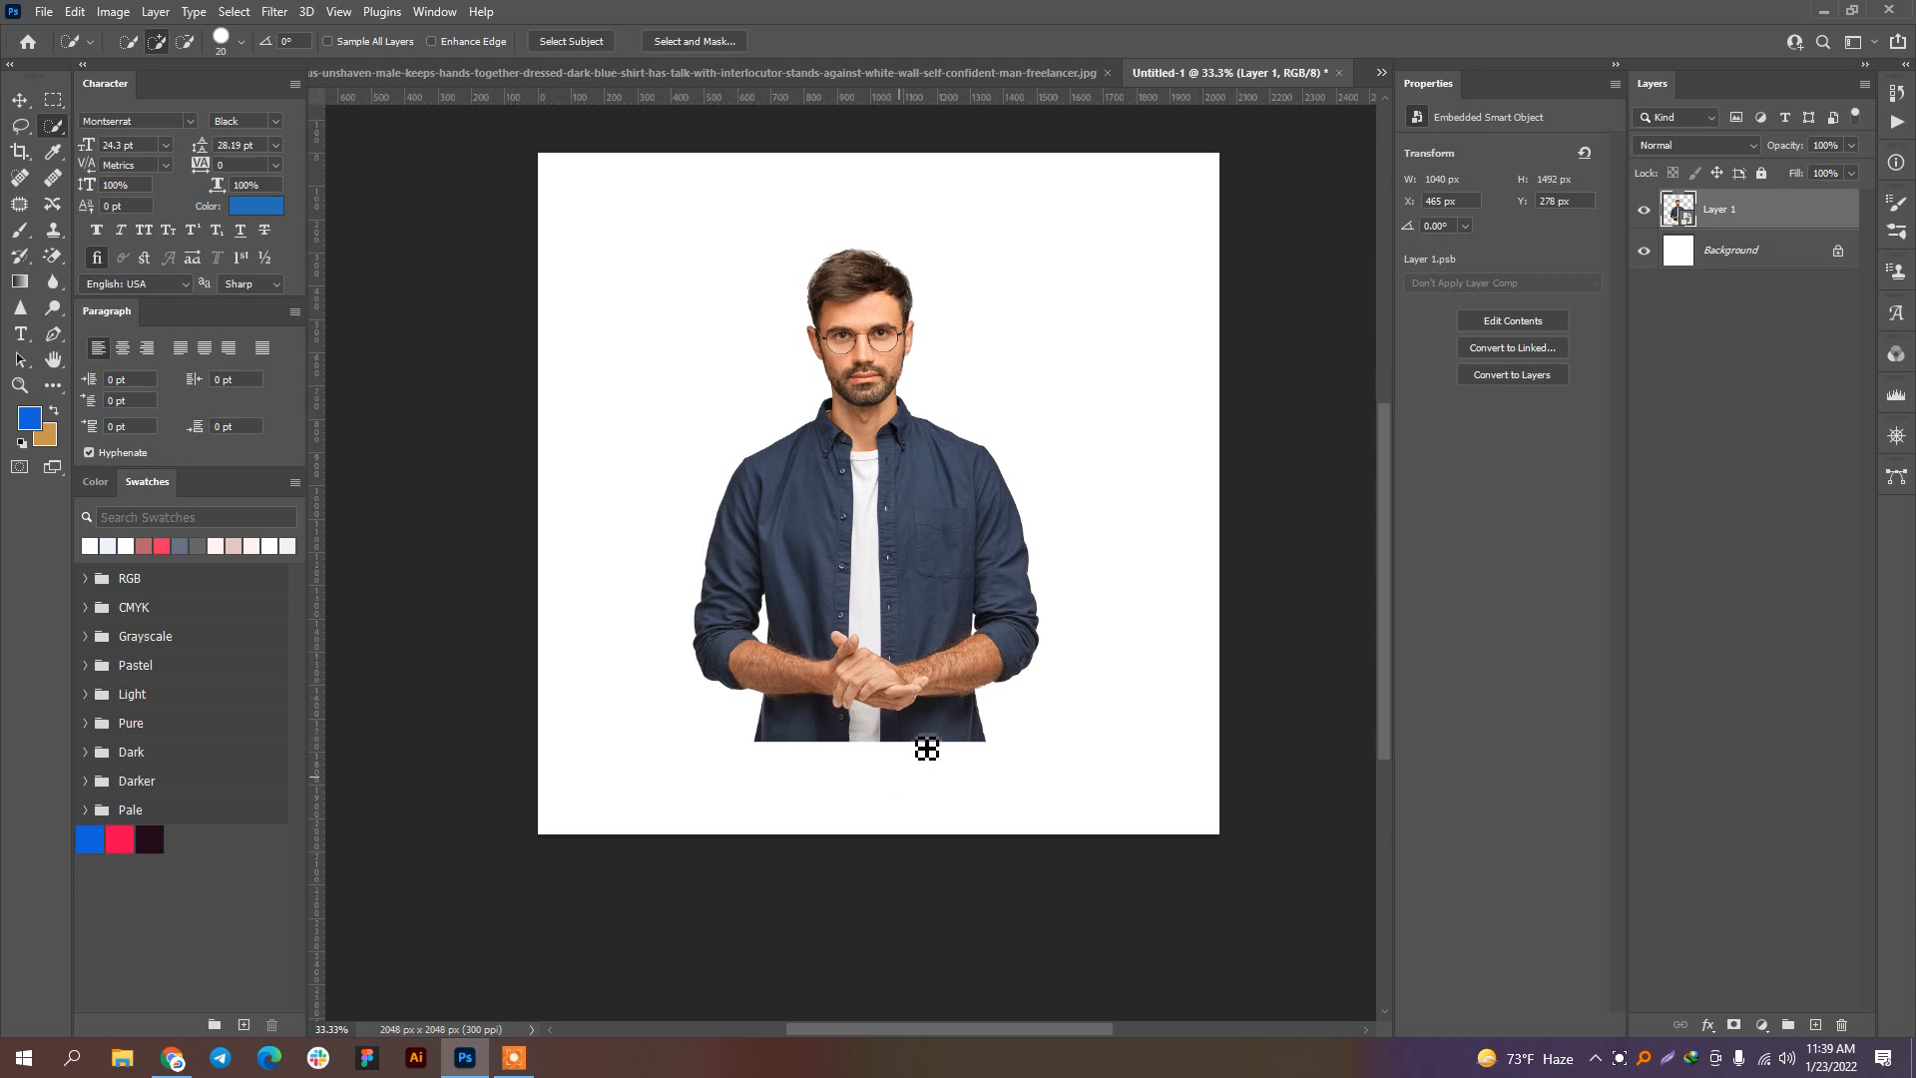
Step: Add a Solid Color fill layer in light blue #eaf3ff directly above the Background layer
left_click(1722, 263)
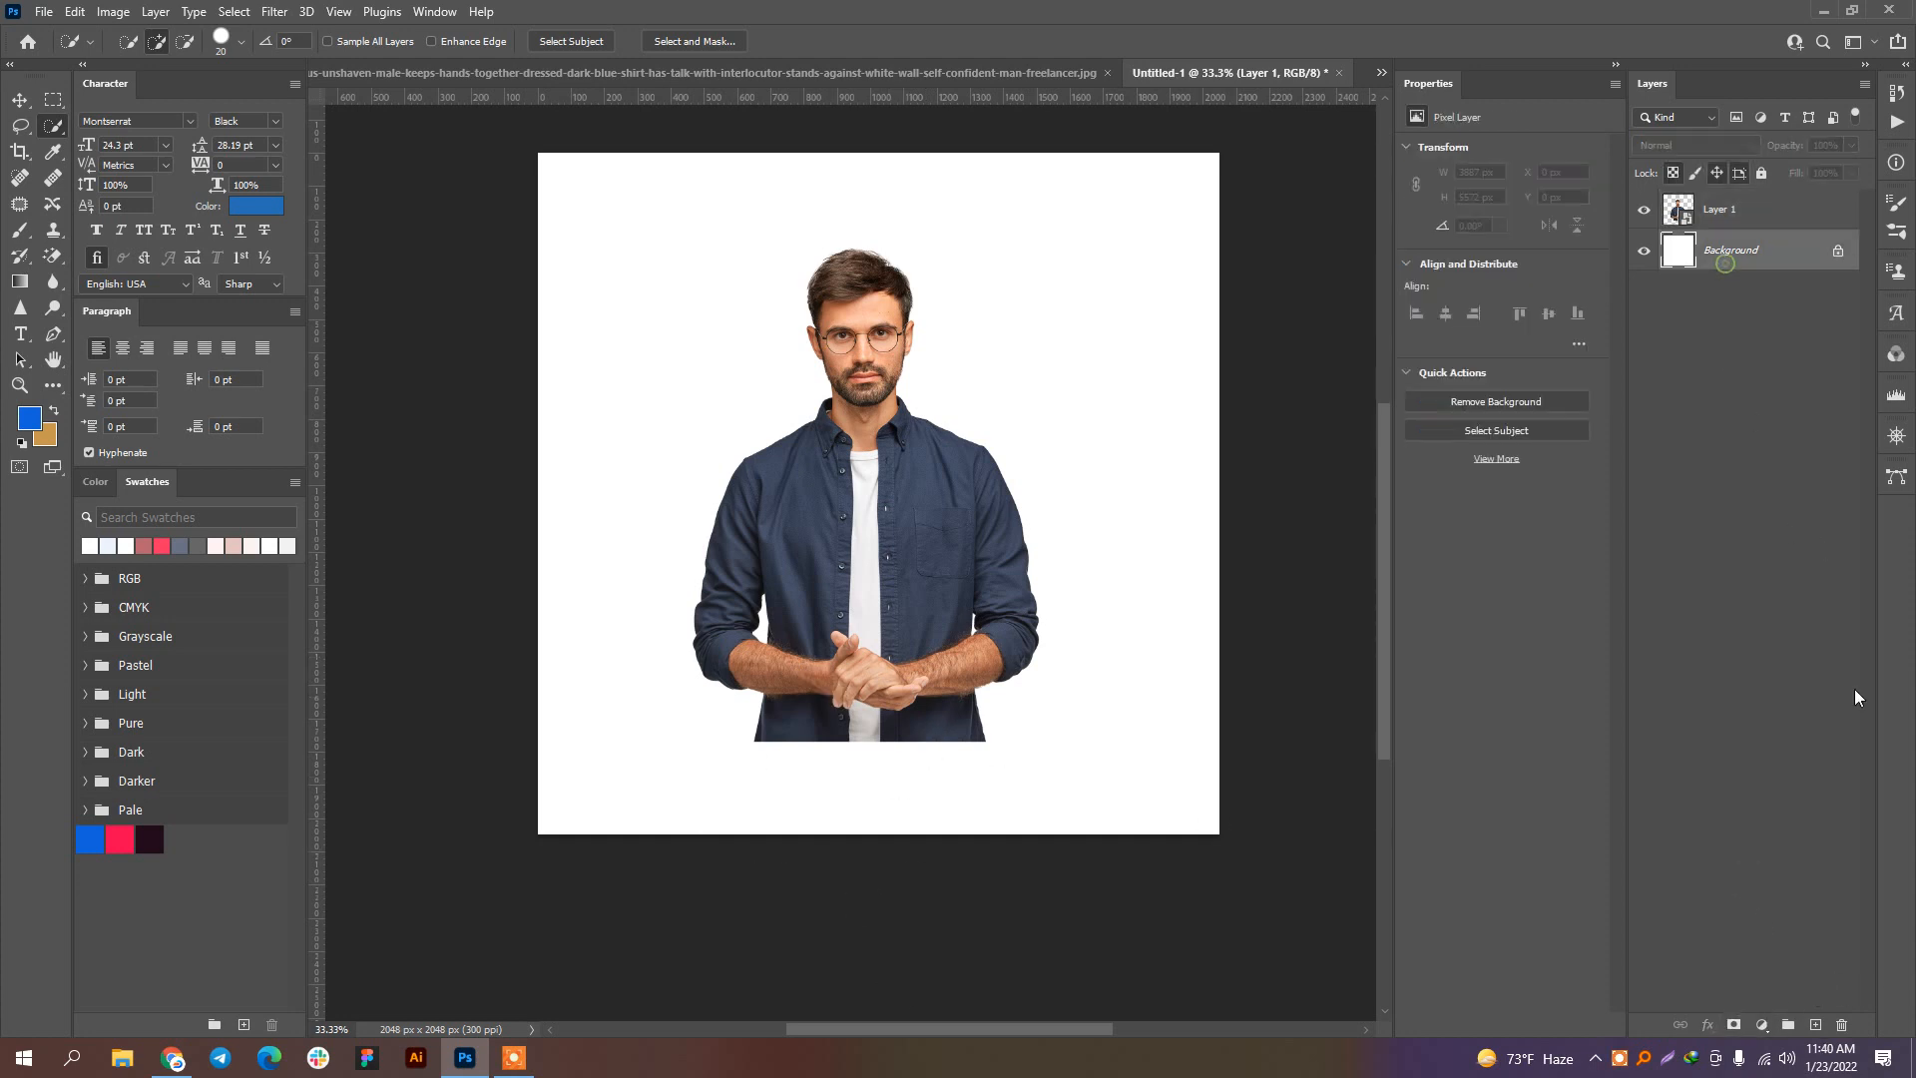
left_click(1767, 1026)
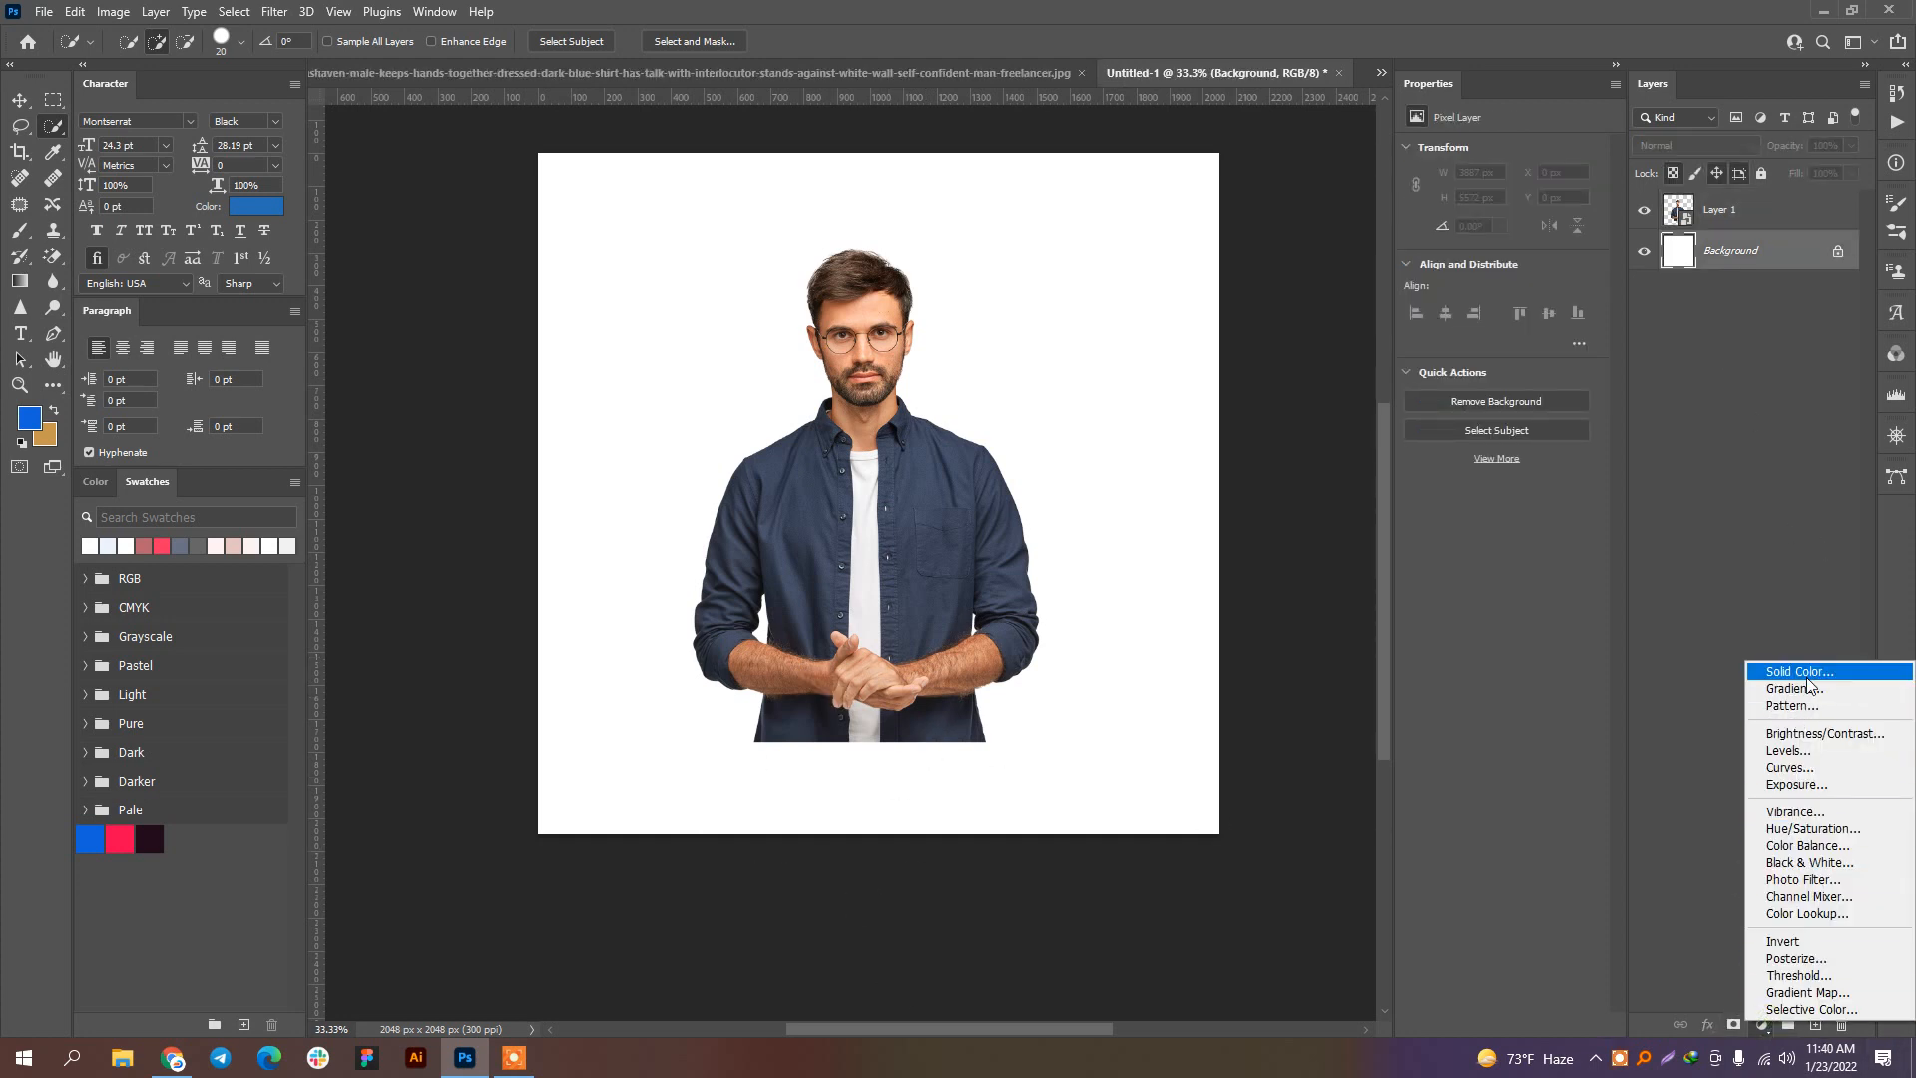
left_click(1810, 667)
left_click_drag(1350, 377, 1304, 341)
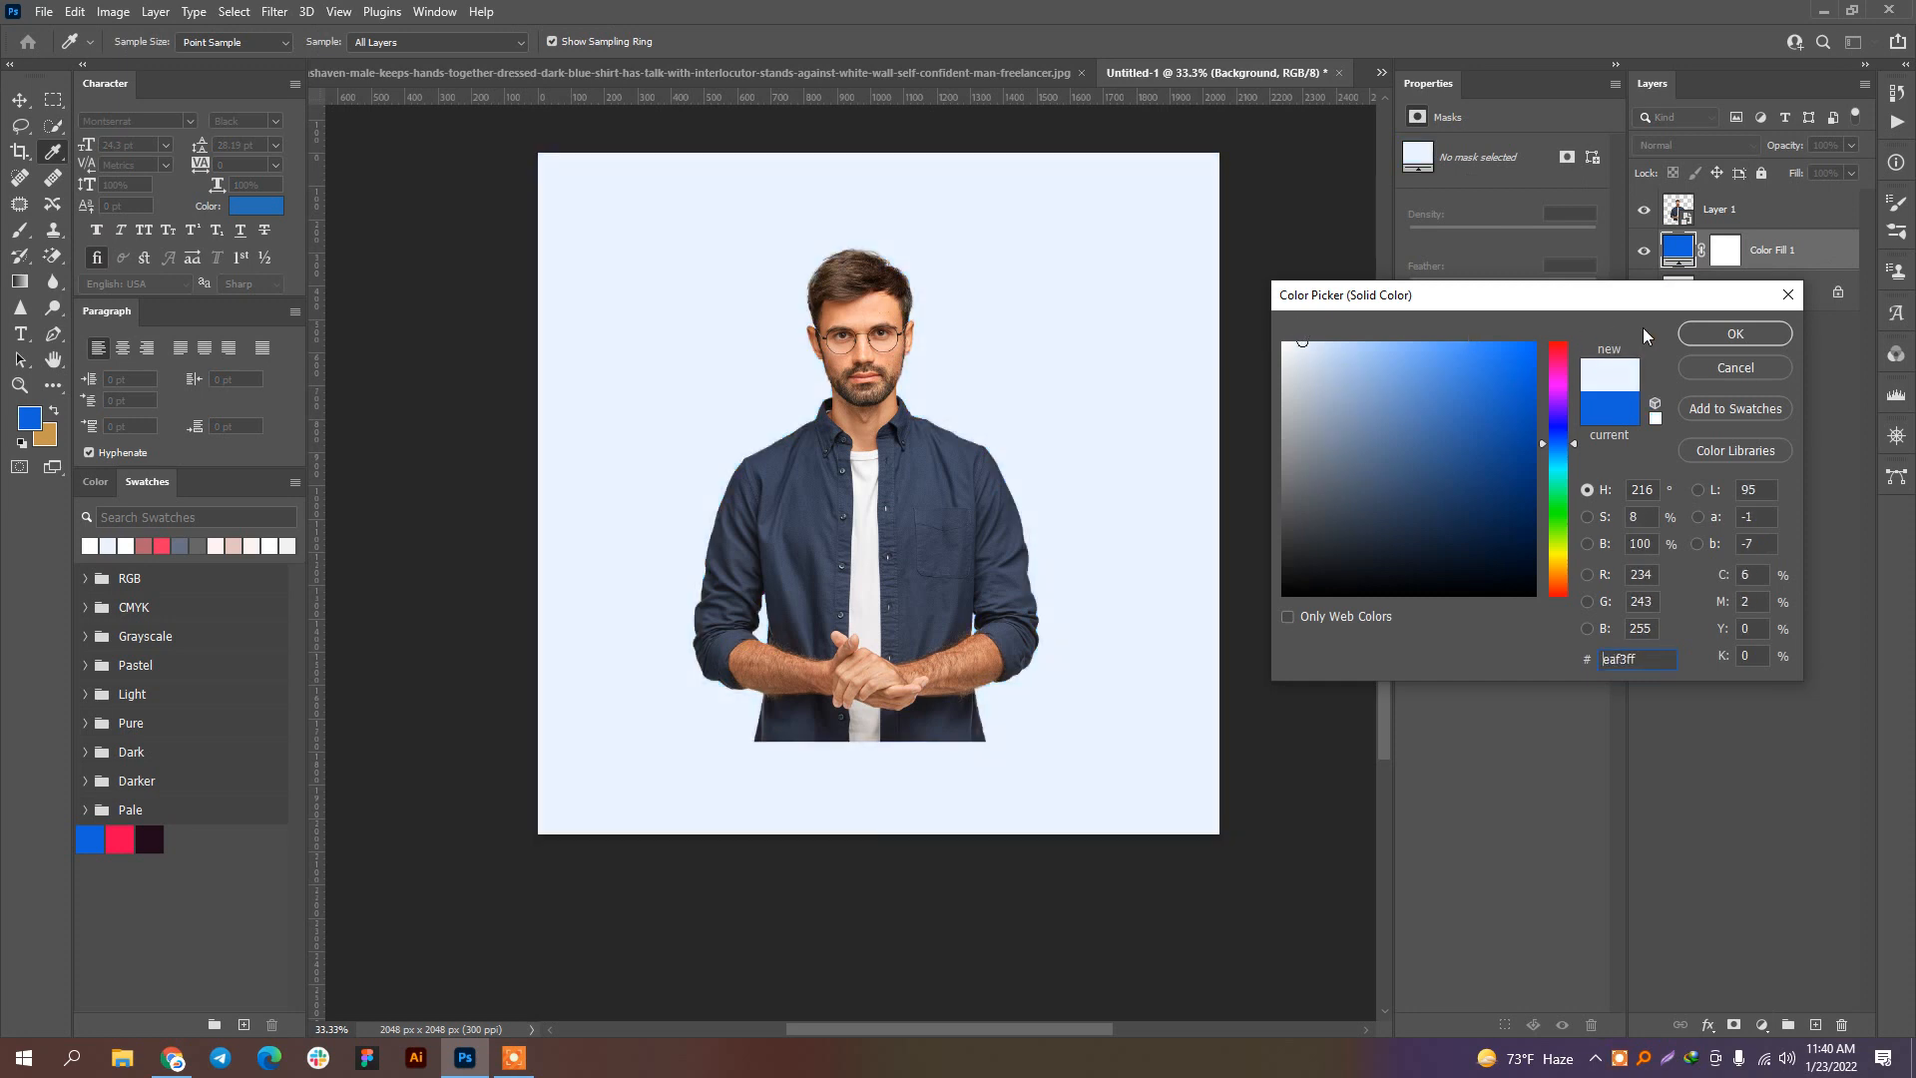
left_click(1711, 336)
Step: Add a layer mask to Layer 1 and fade out the man's lower body and hands with a vertical black gradient
left_click(1706, 217)
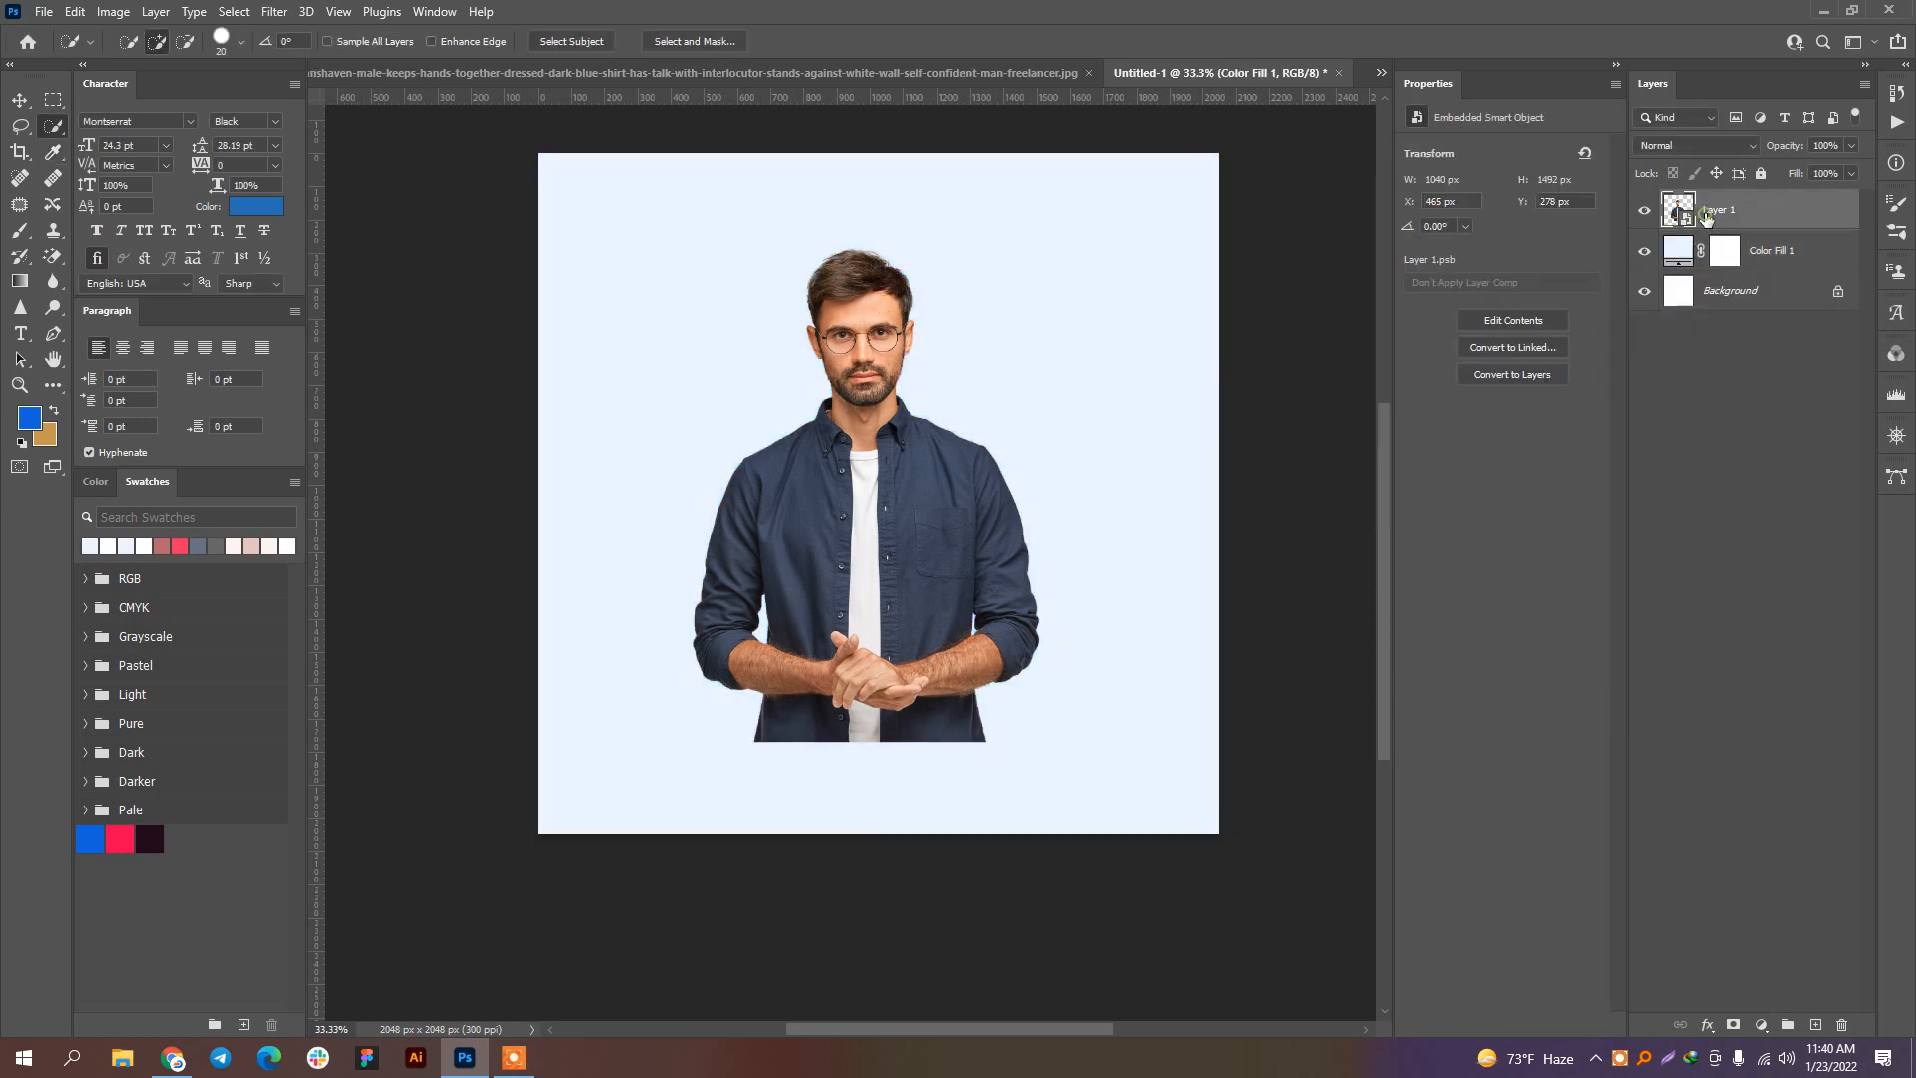
left_click(1735, 1024)
left_click(20, 282)
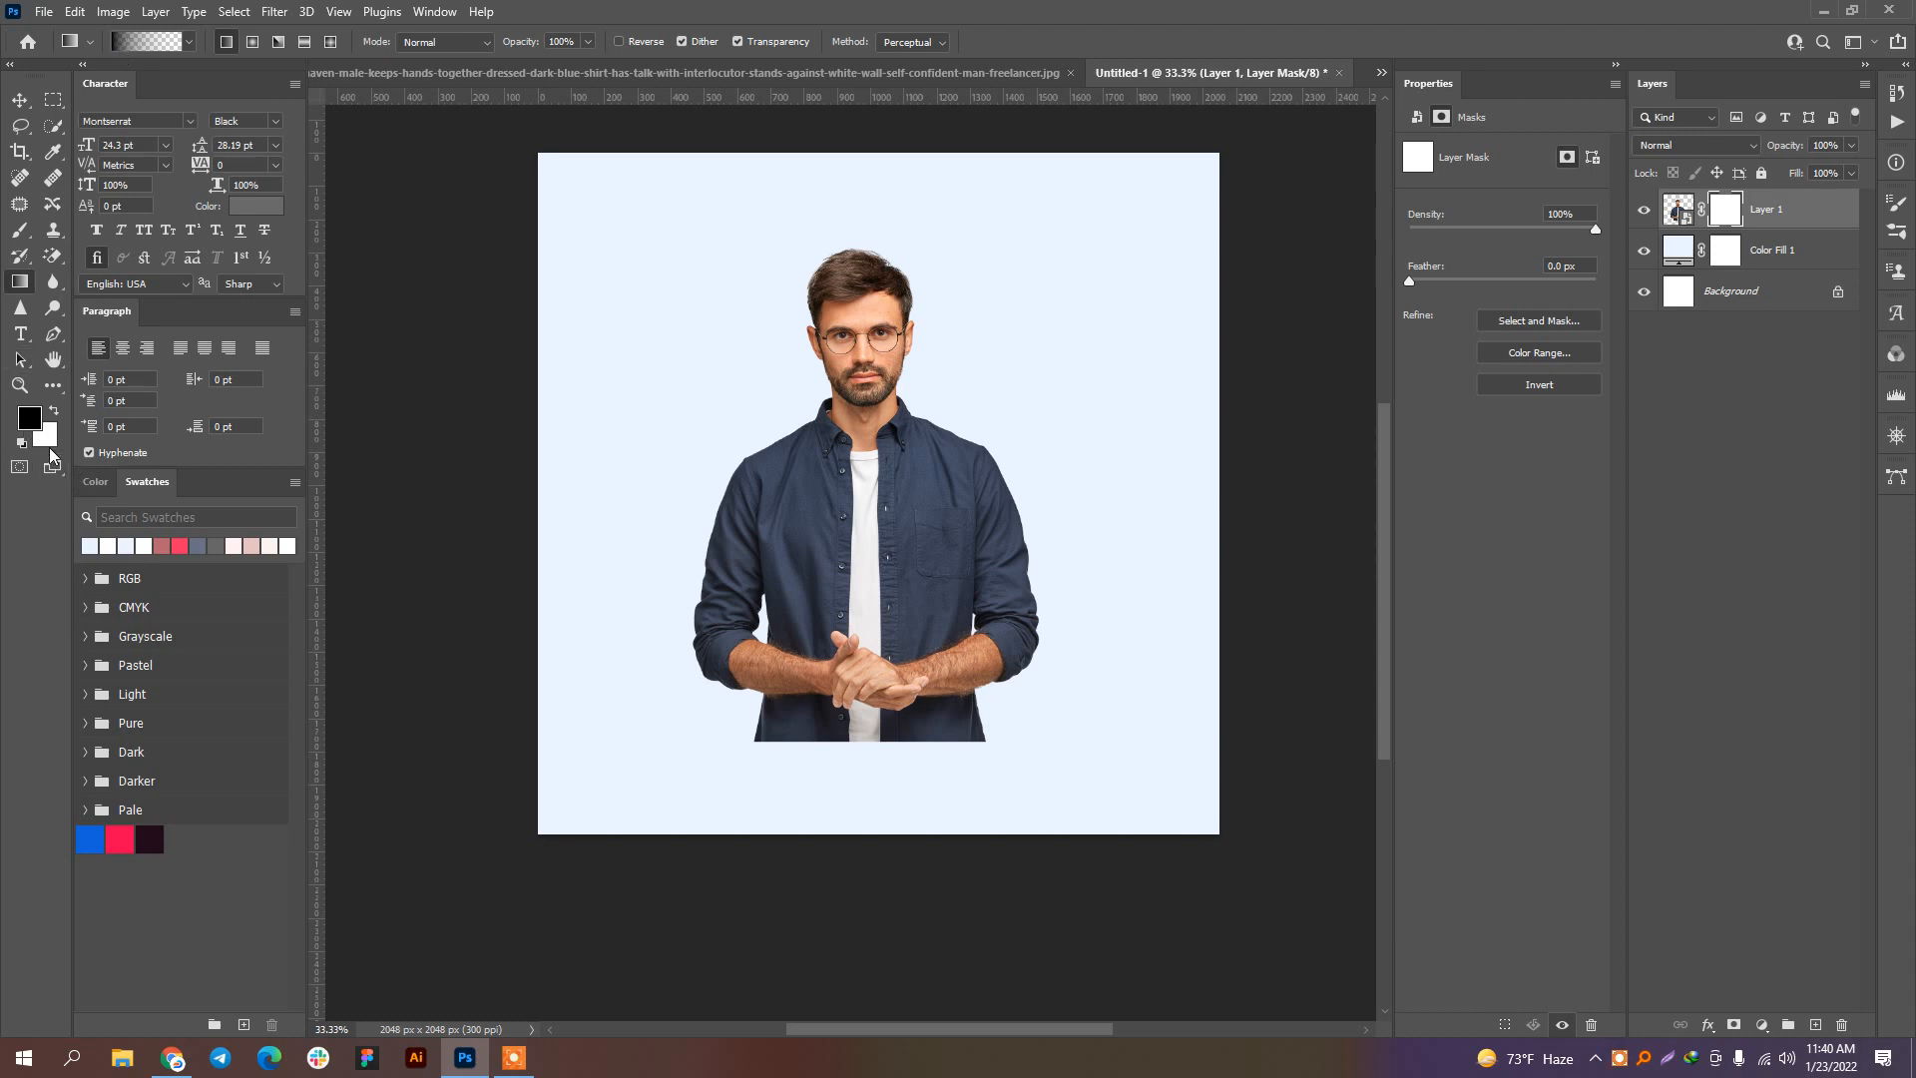
left_click_drag(897, 577, 910, 500)
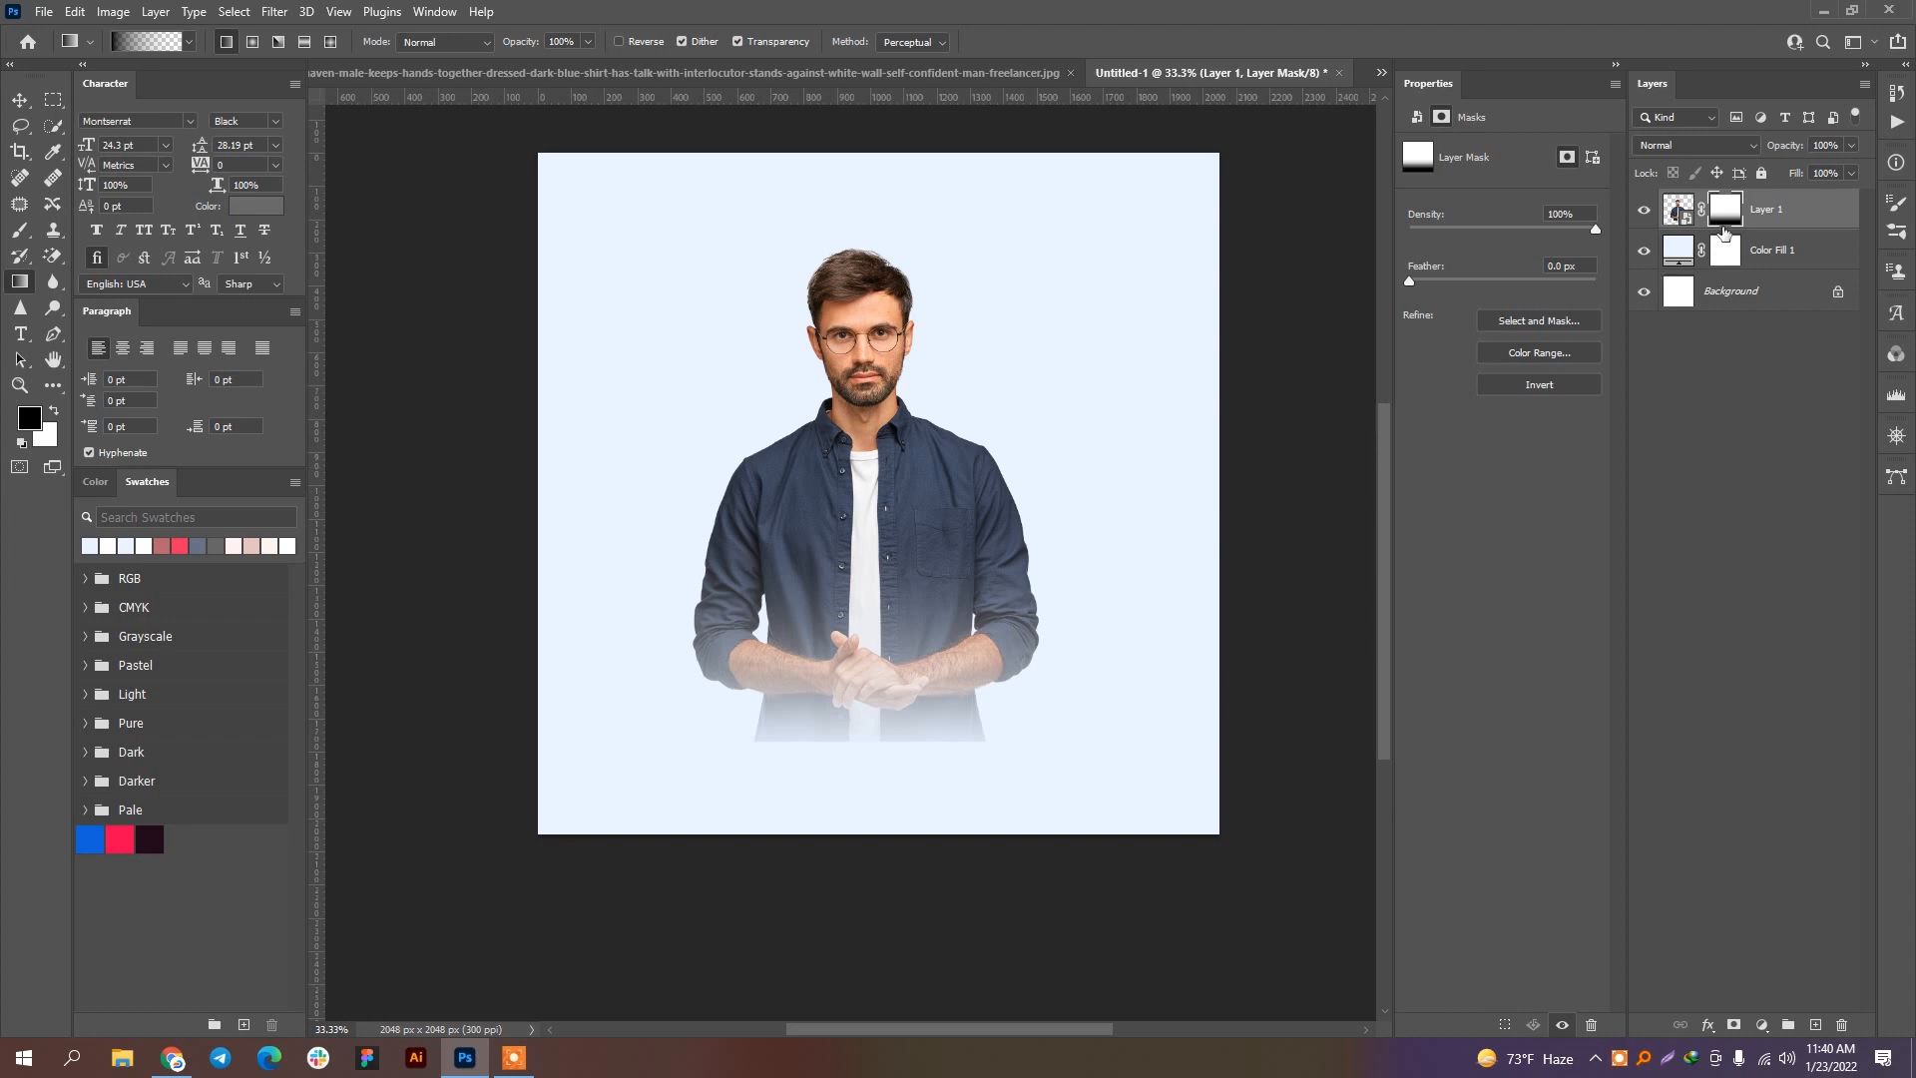
left_click_drag(882, 596, 882, 591)
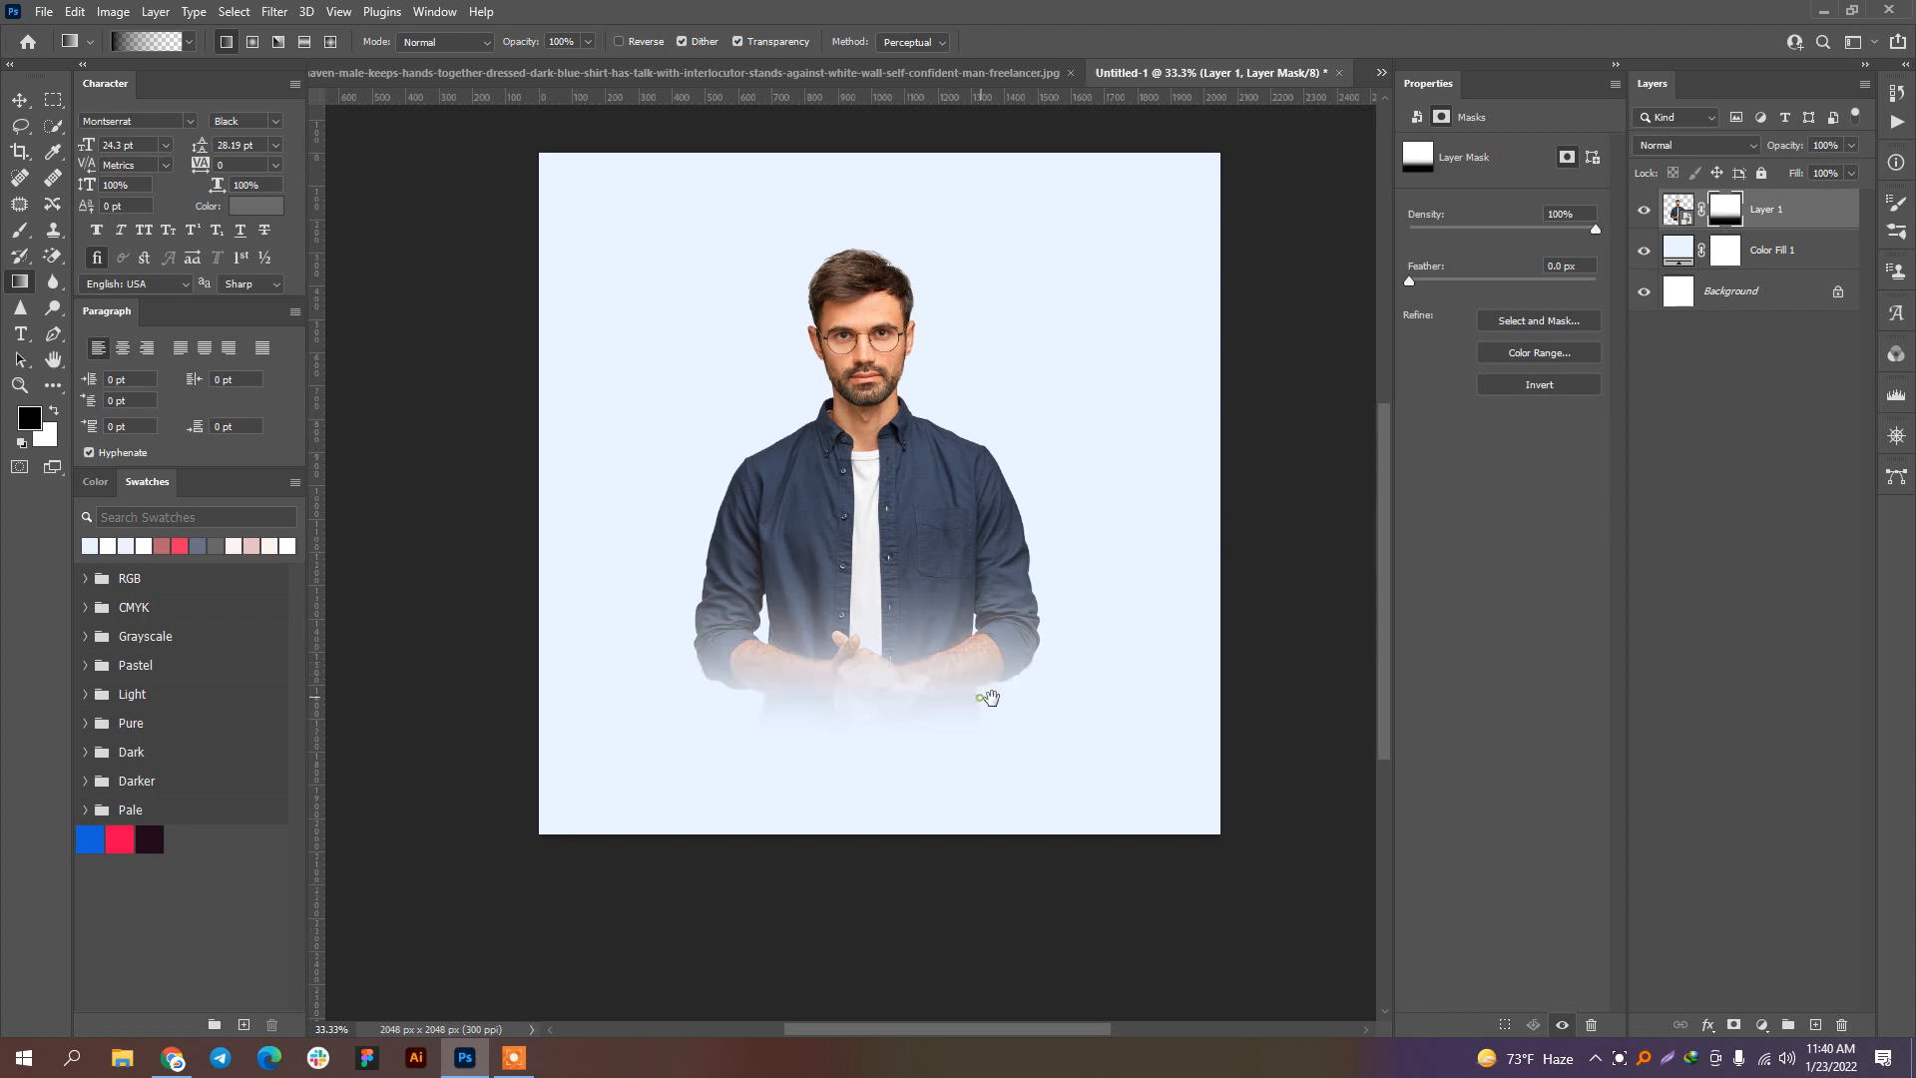
left_click_drag(978, 698, 999, 704)
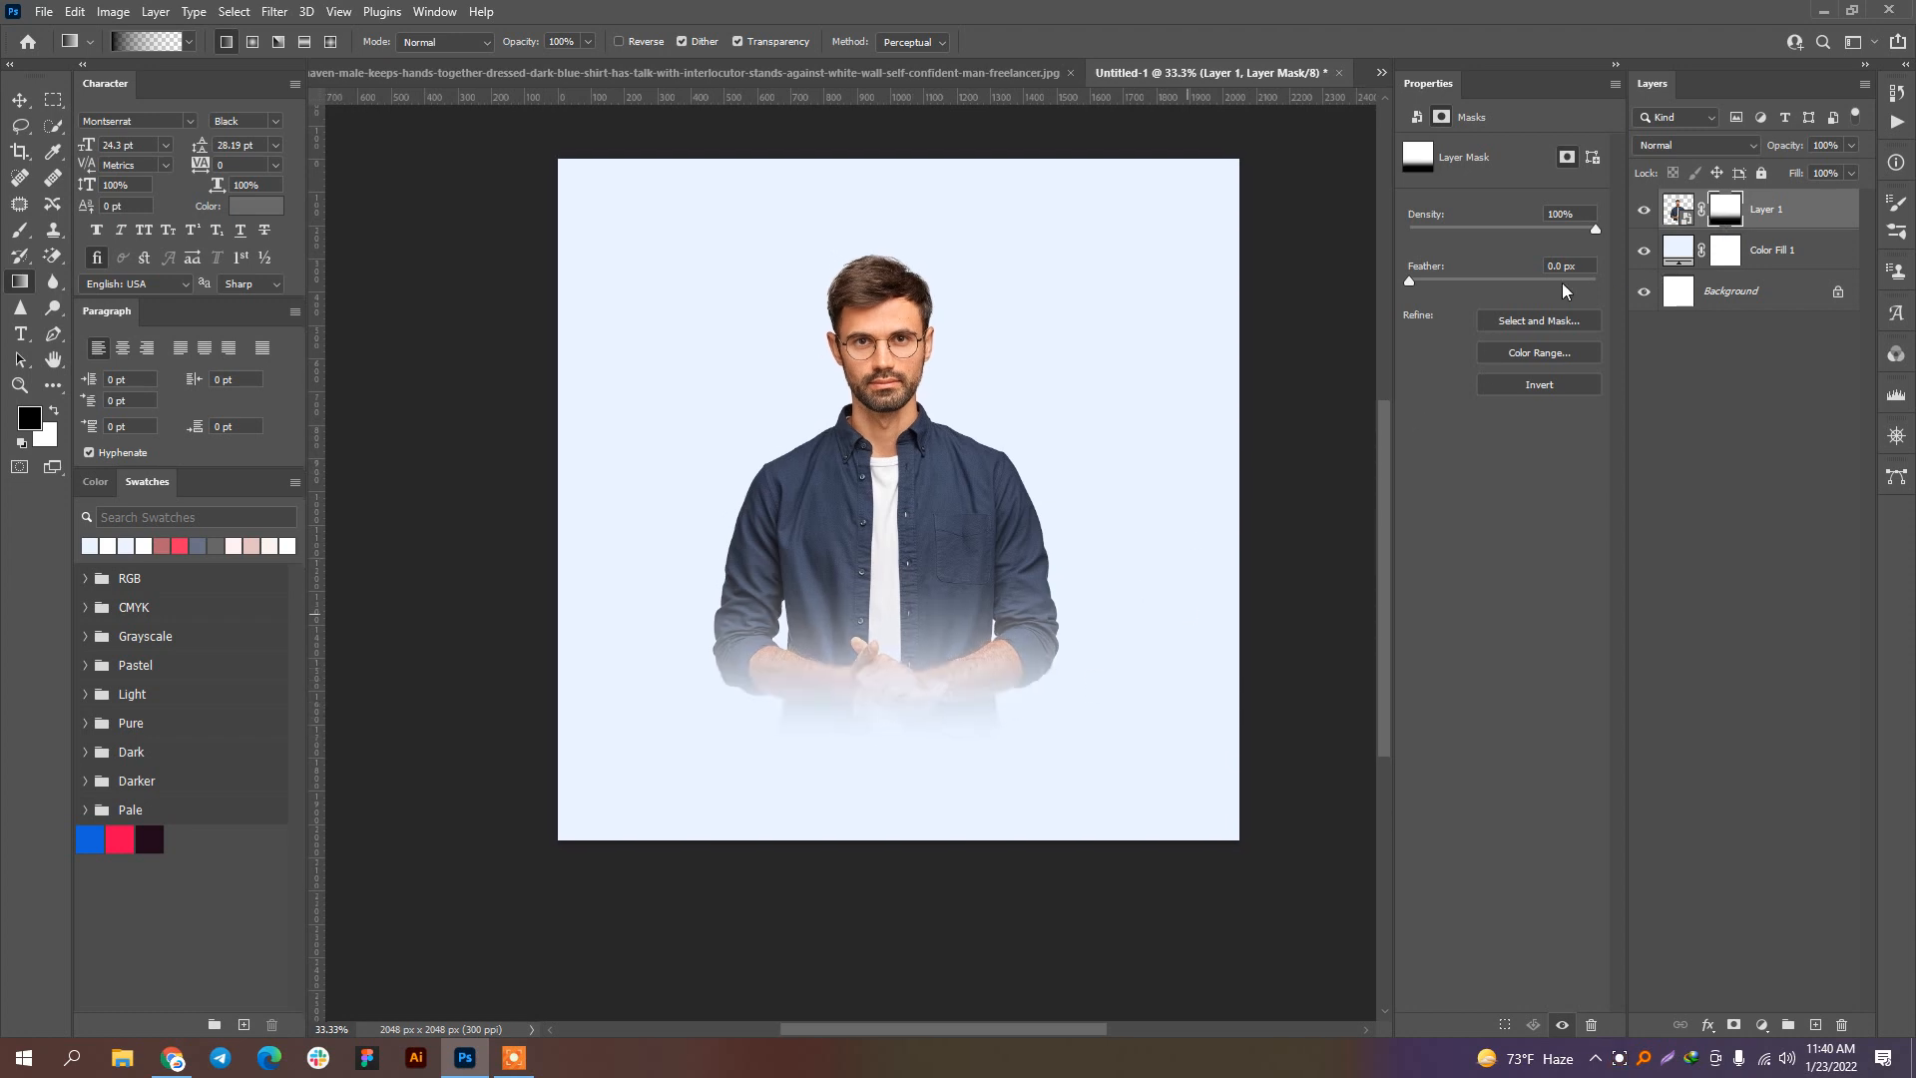
Step: Duplicate the faded portrait layer and delete the layer mask from the copy
key("ctrl+j")
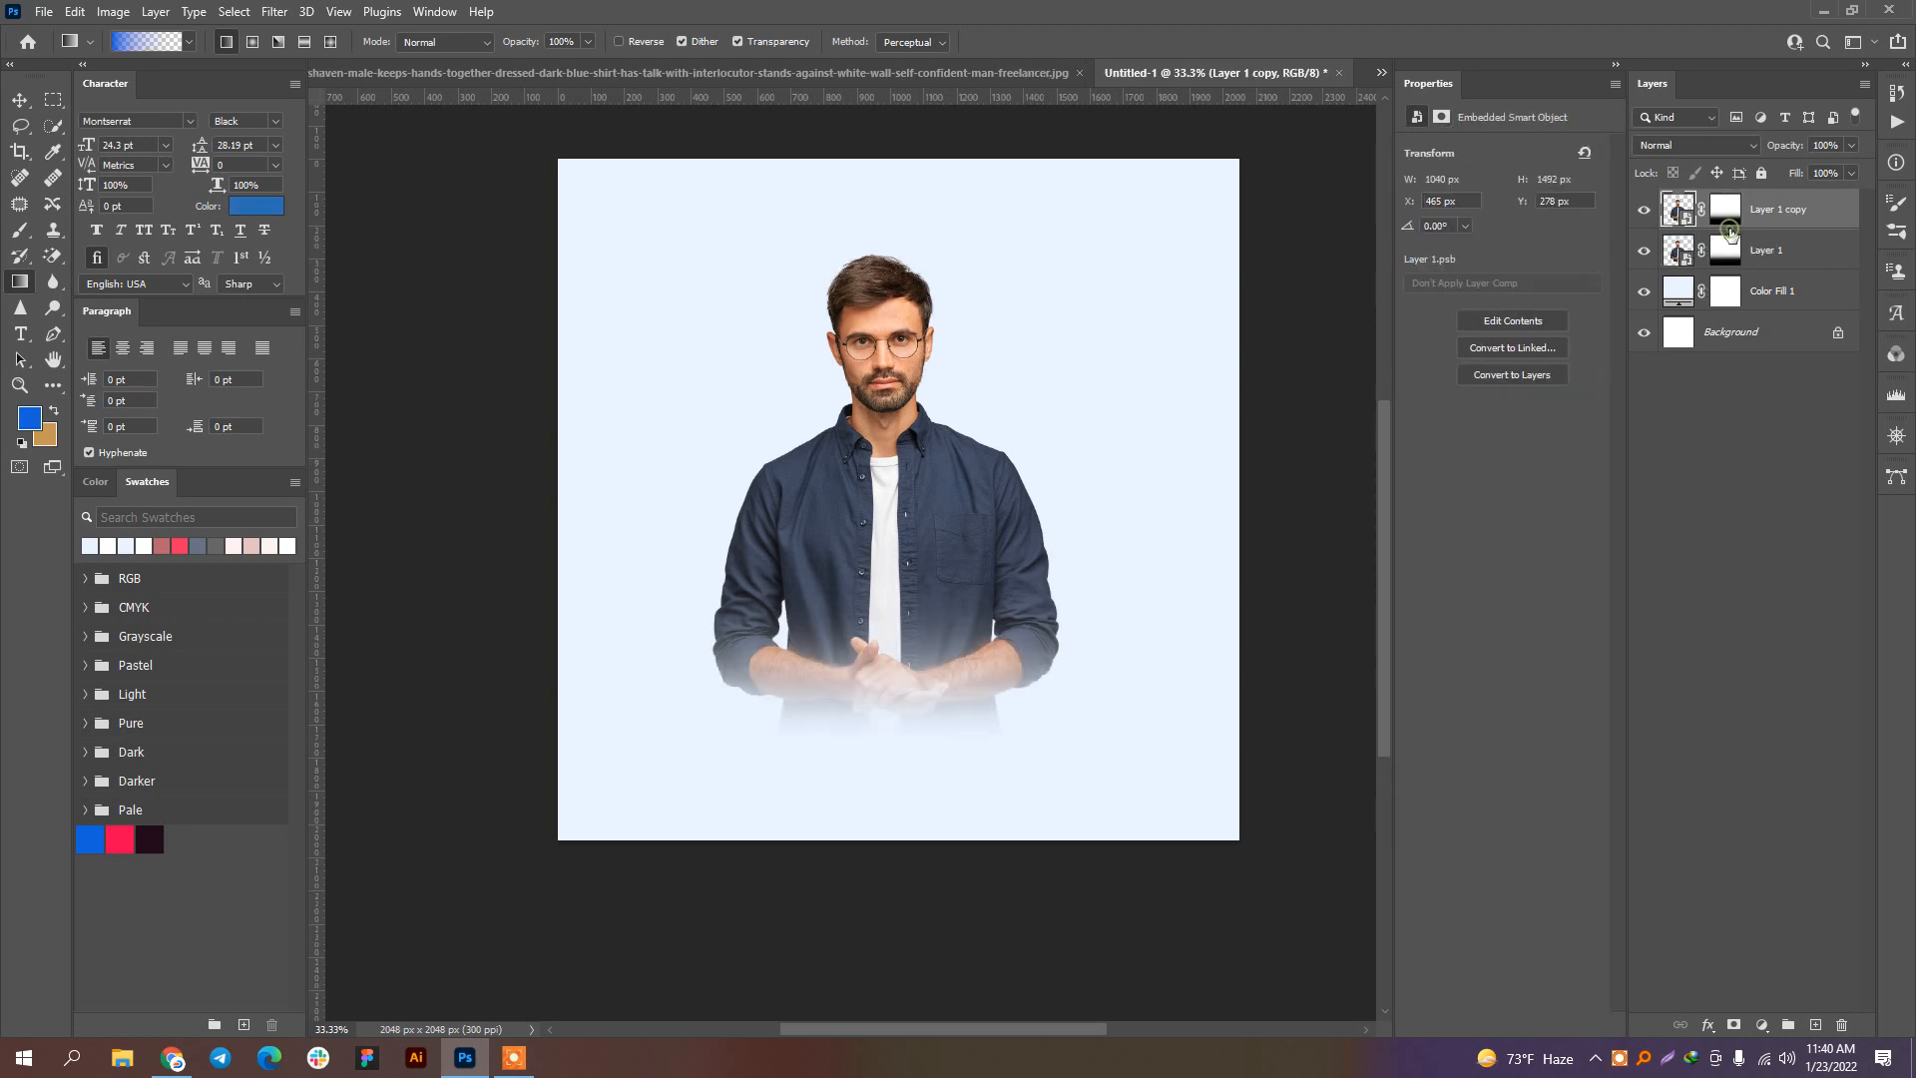
right_click(1729, 229)
left_click(1735, 218)
right_click(1735, 217)
left_click(1756, 249)
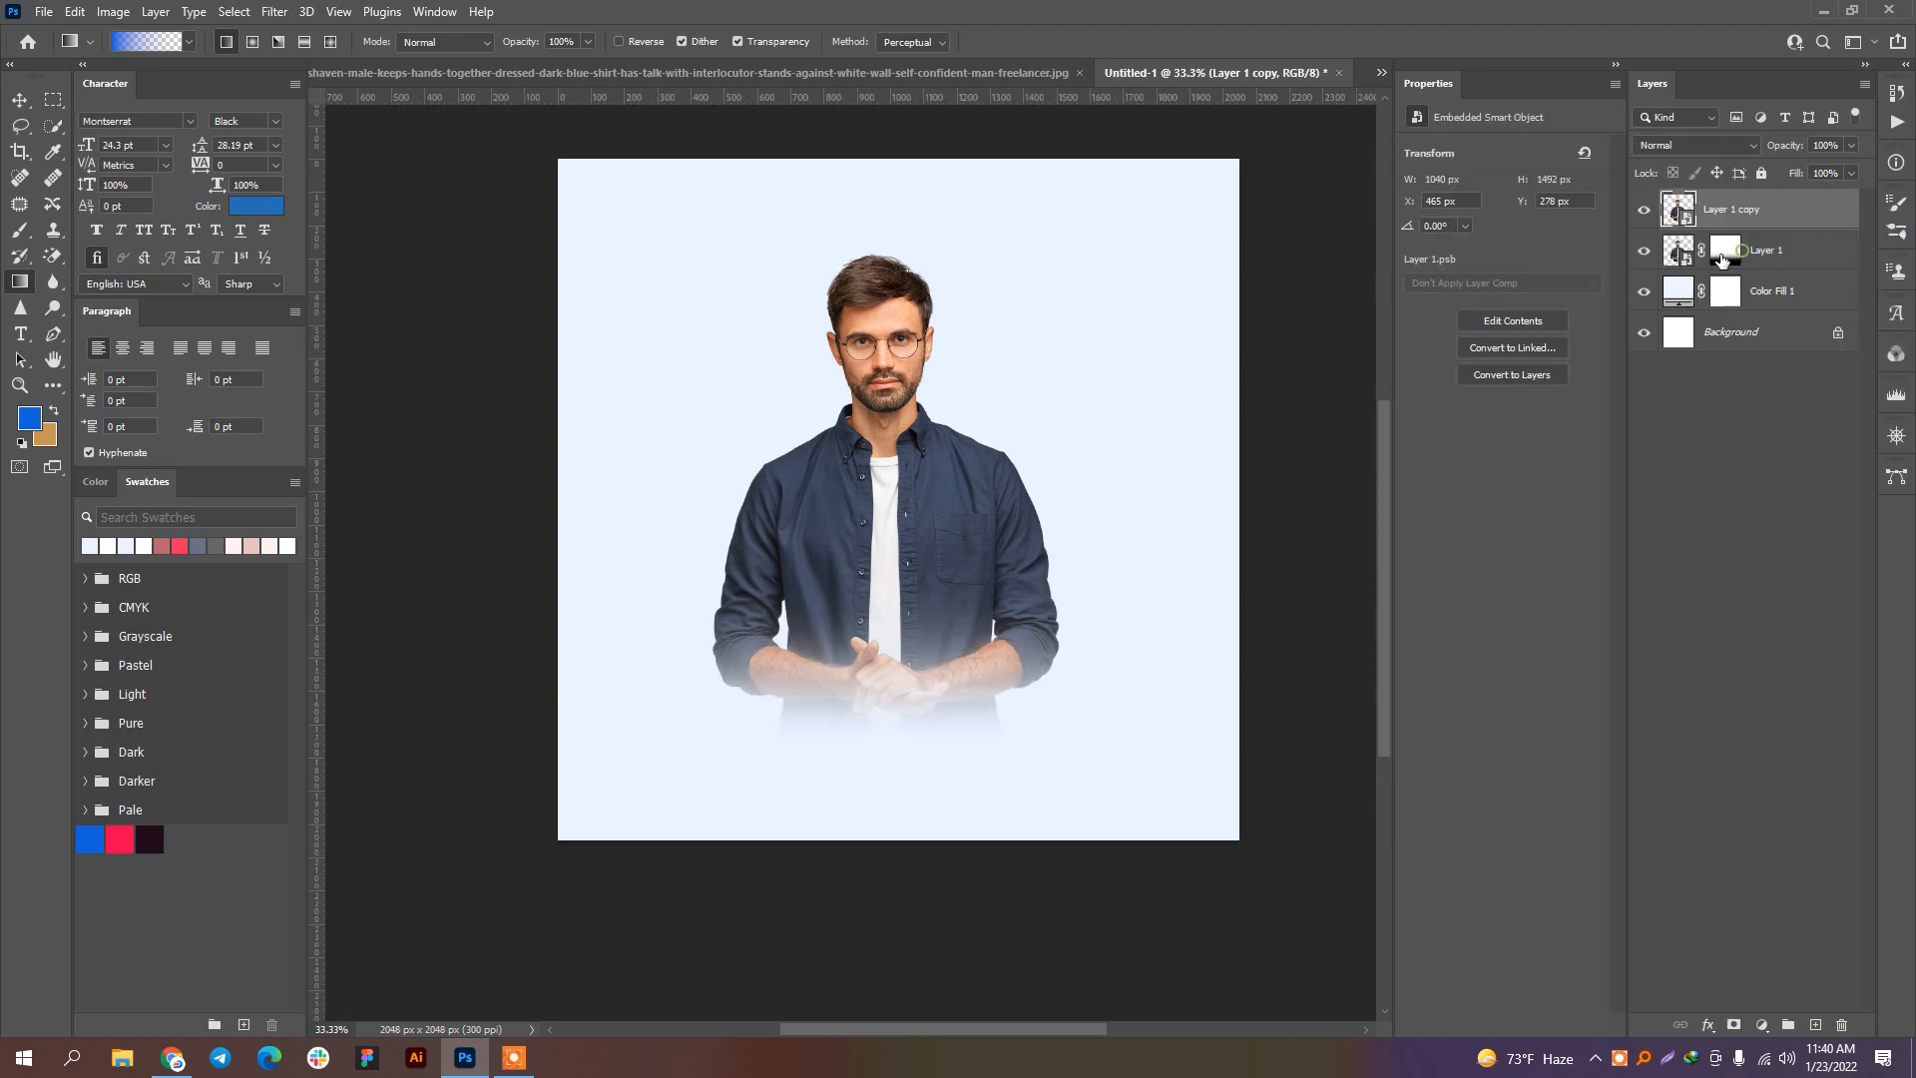
Step: Compare the image with and without Layer 1 copy, leaving that layer hidden
left_click(1642, 211)
left_click(1639, 217)
left_click(1639, 217)
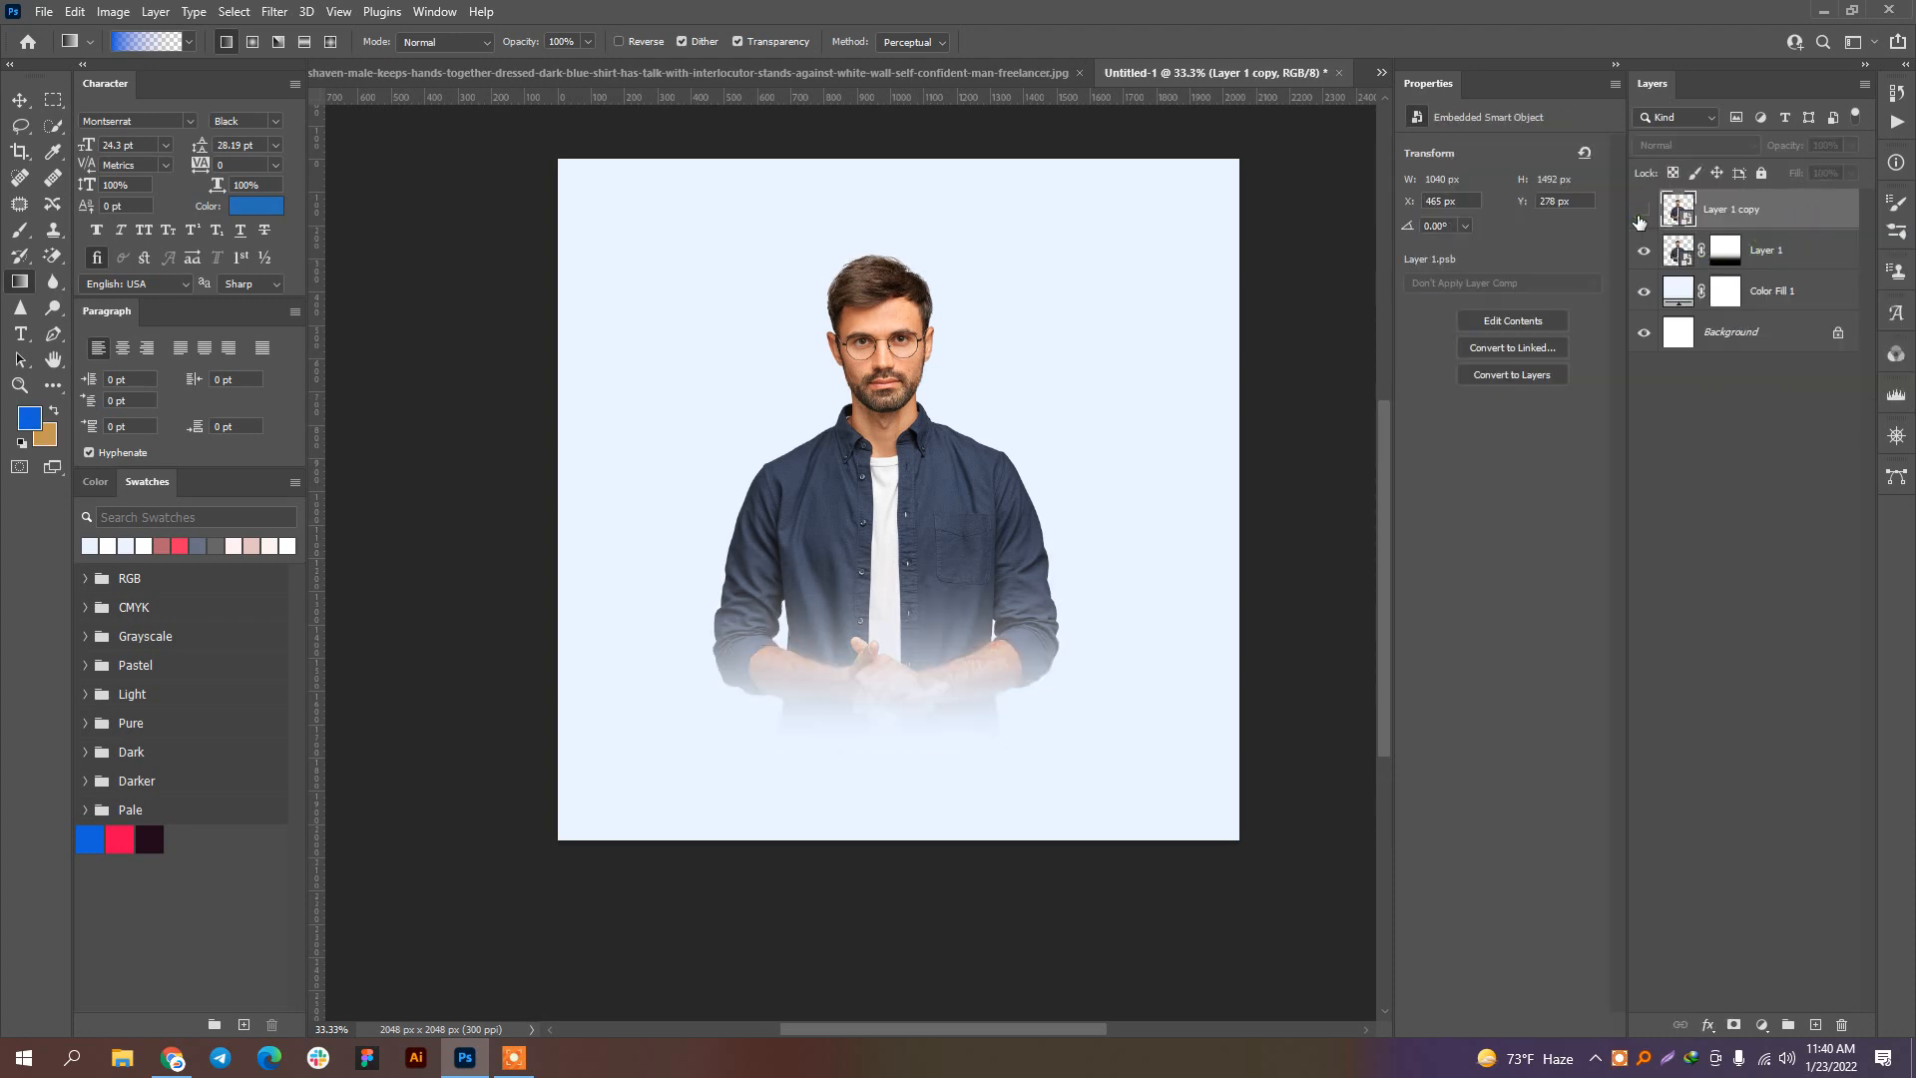
left_click(1639, 220)
left_click(1639, 220)
Step: Group Layer 1 and Layer 1 copy into a group named 01 and hide the group
left_click(1774, 259, "shift")
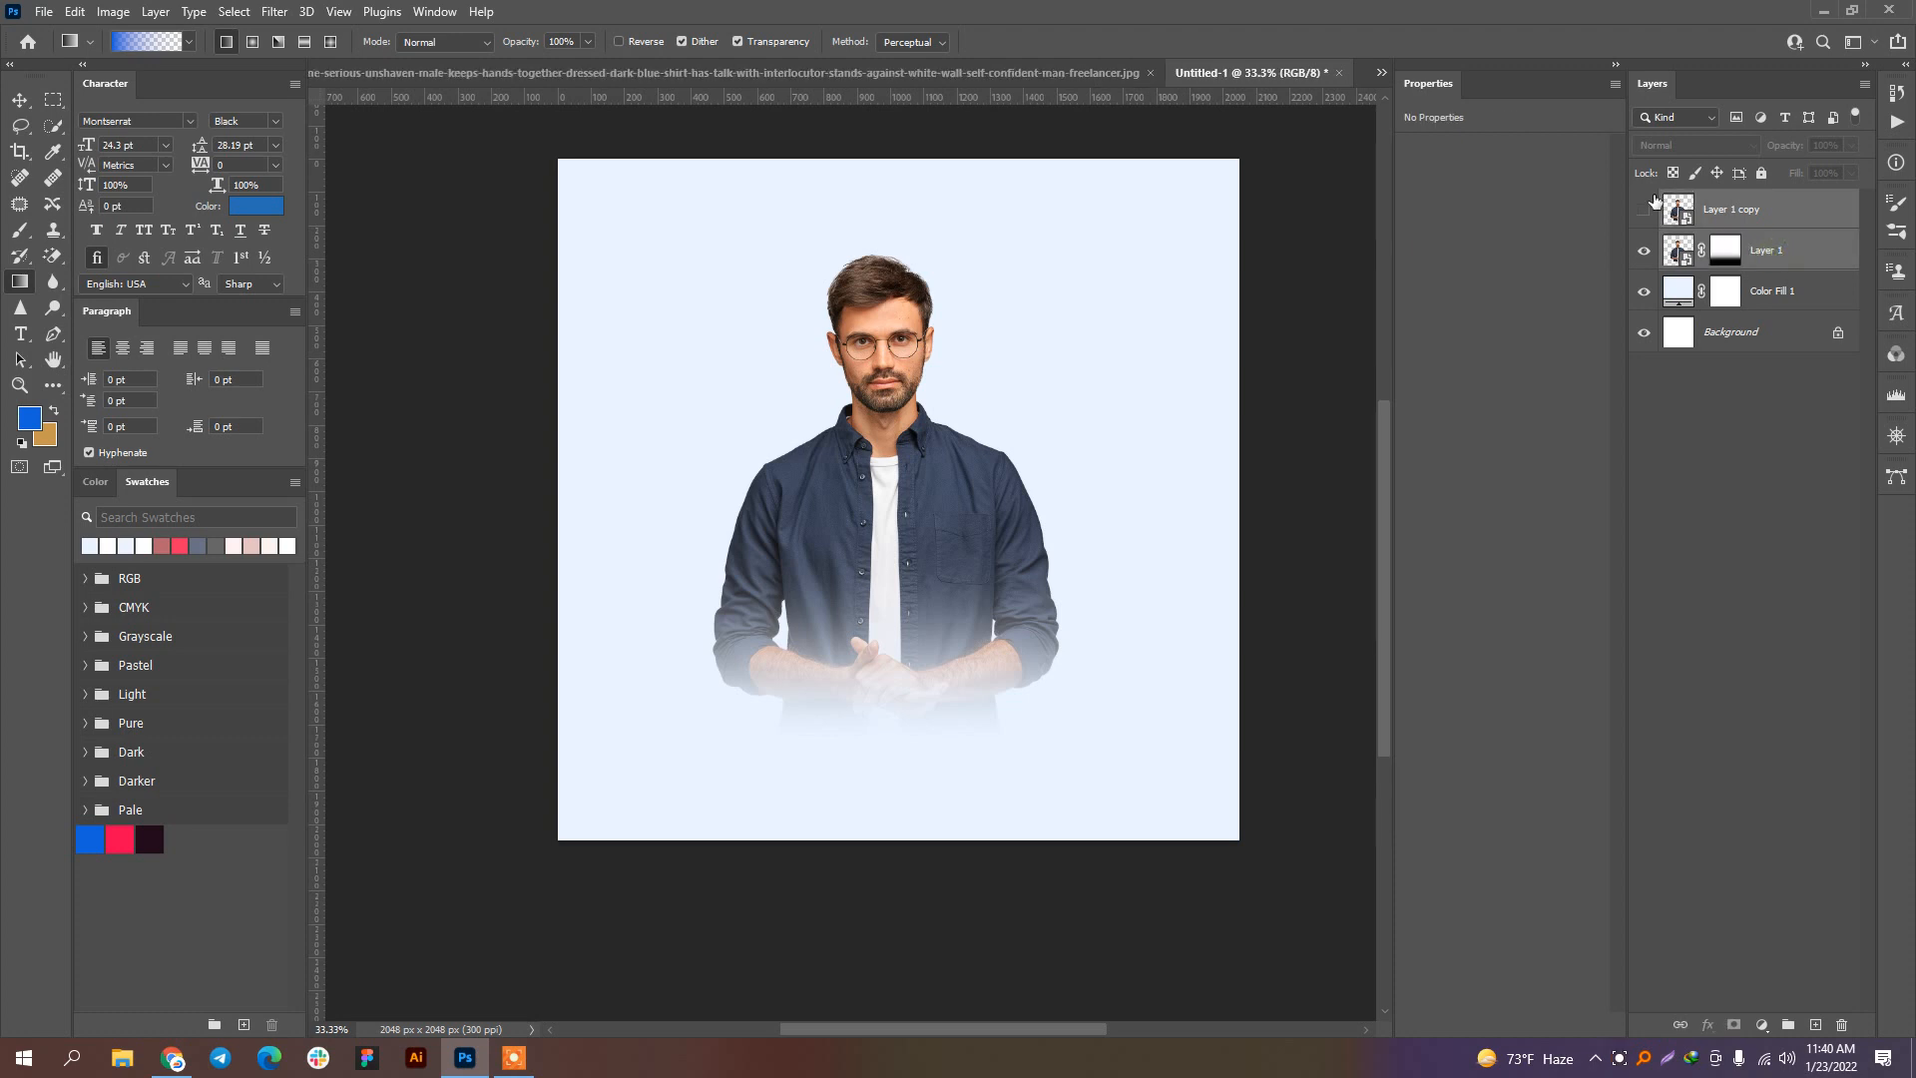
key("ctrl+g")
double_click(1713, 203)
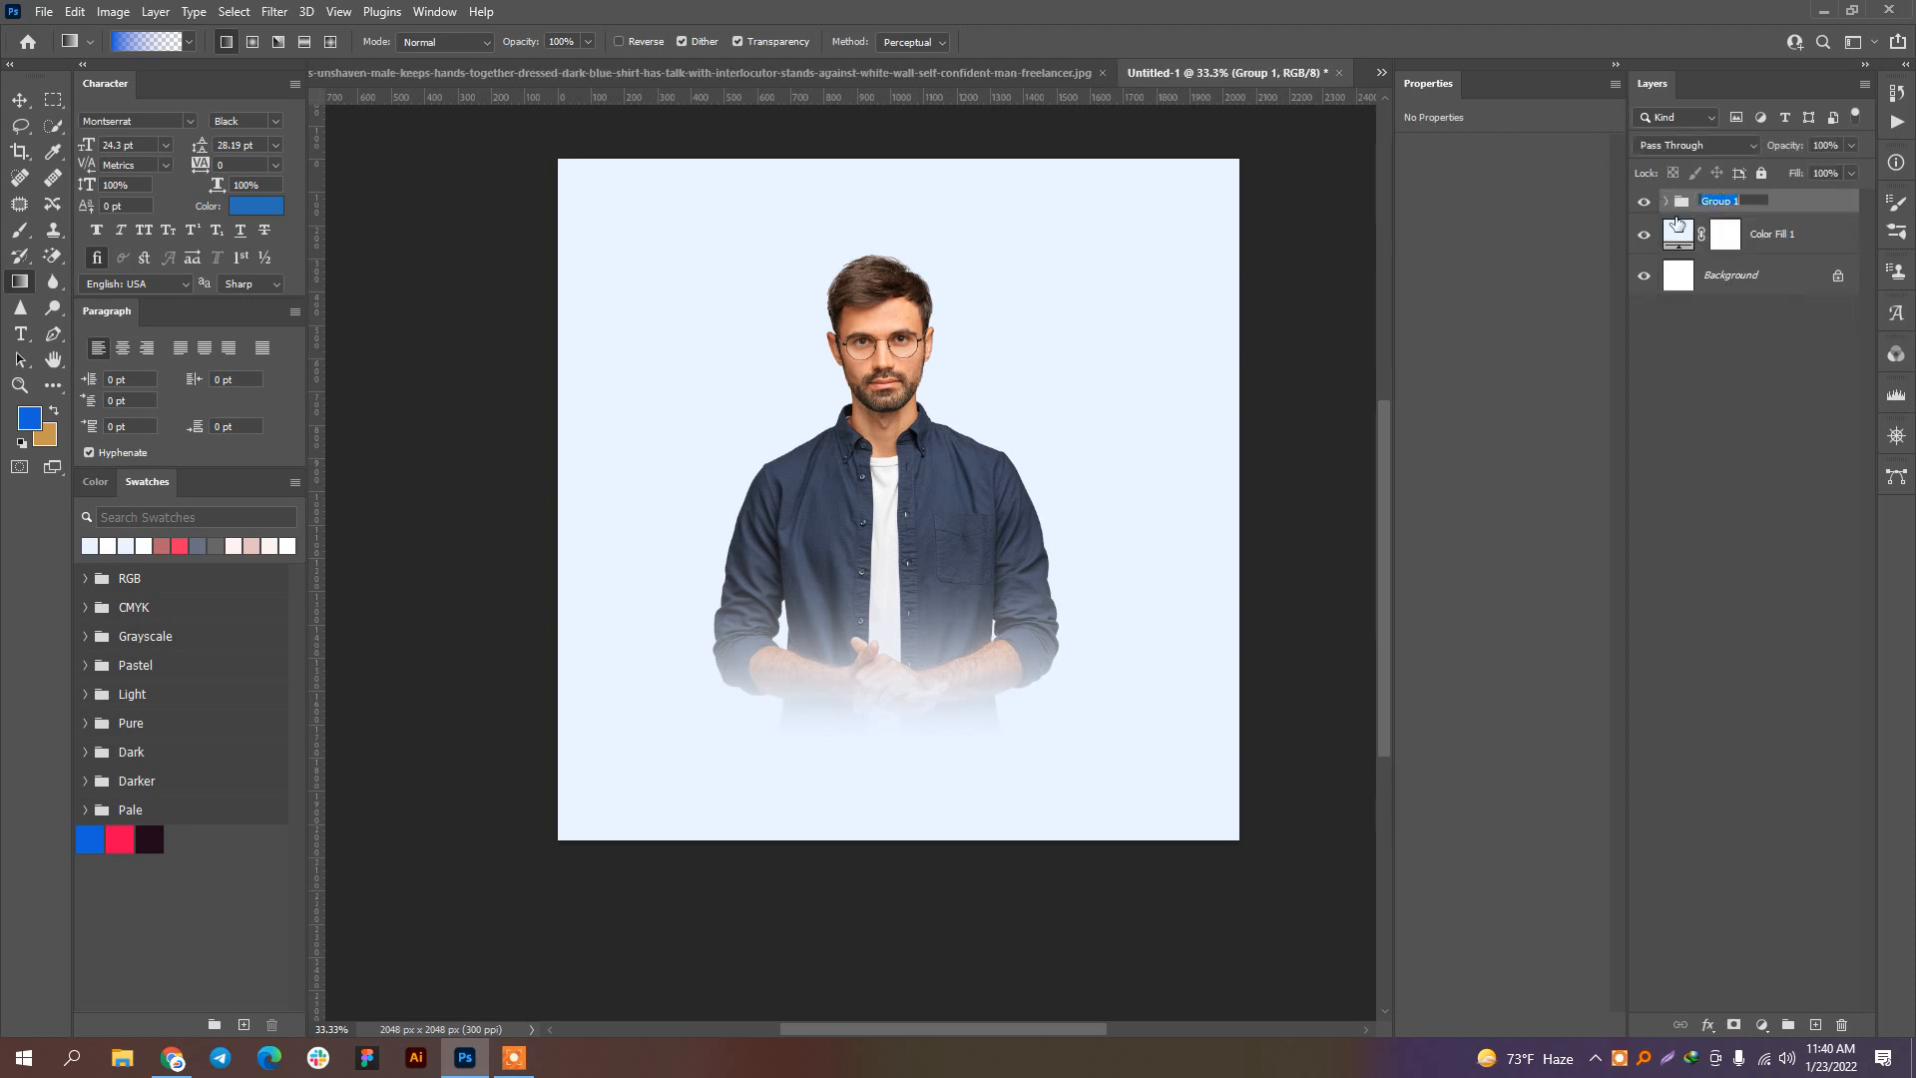
type("01")
key("Return")
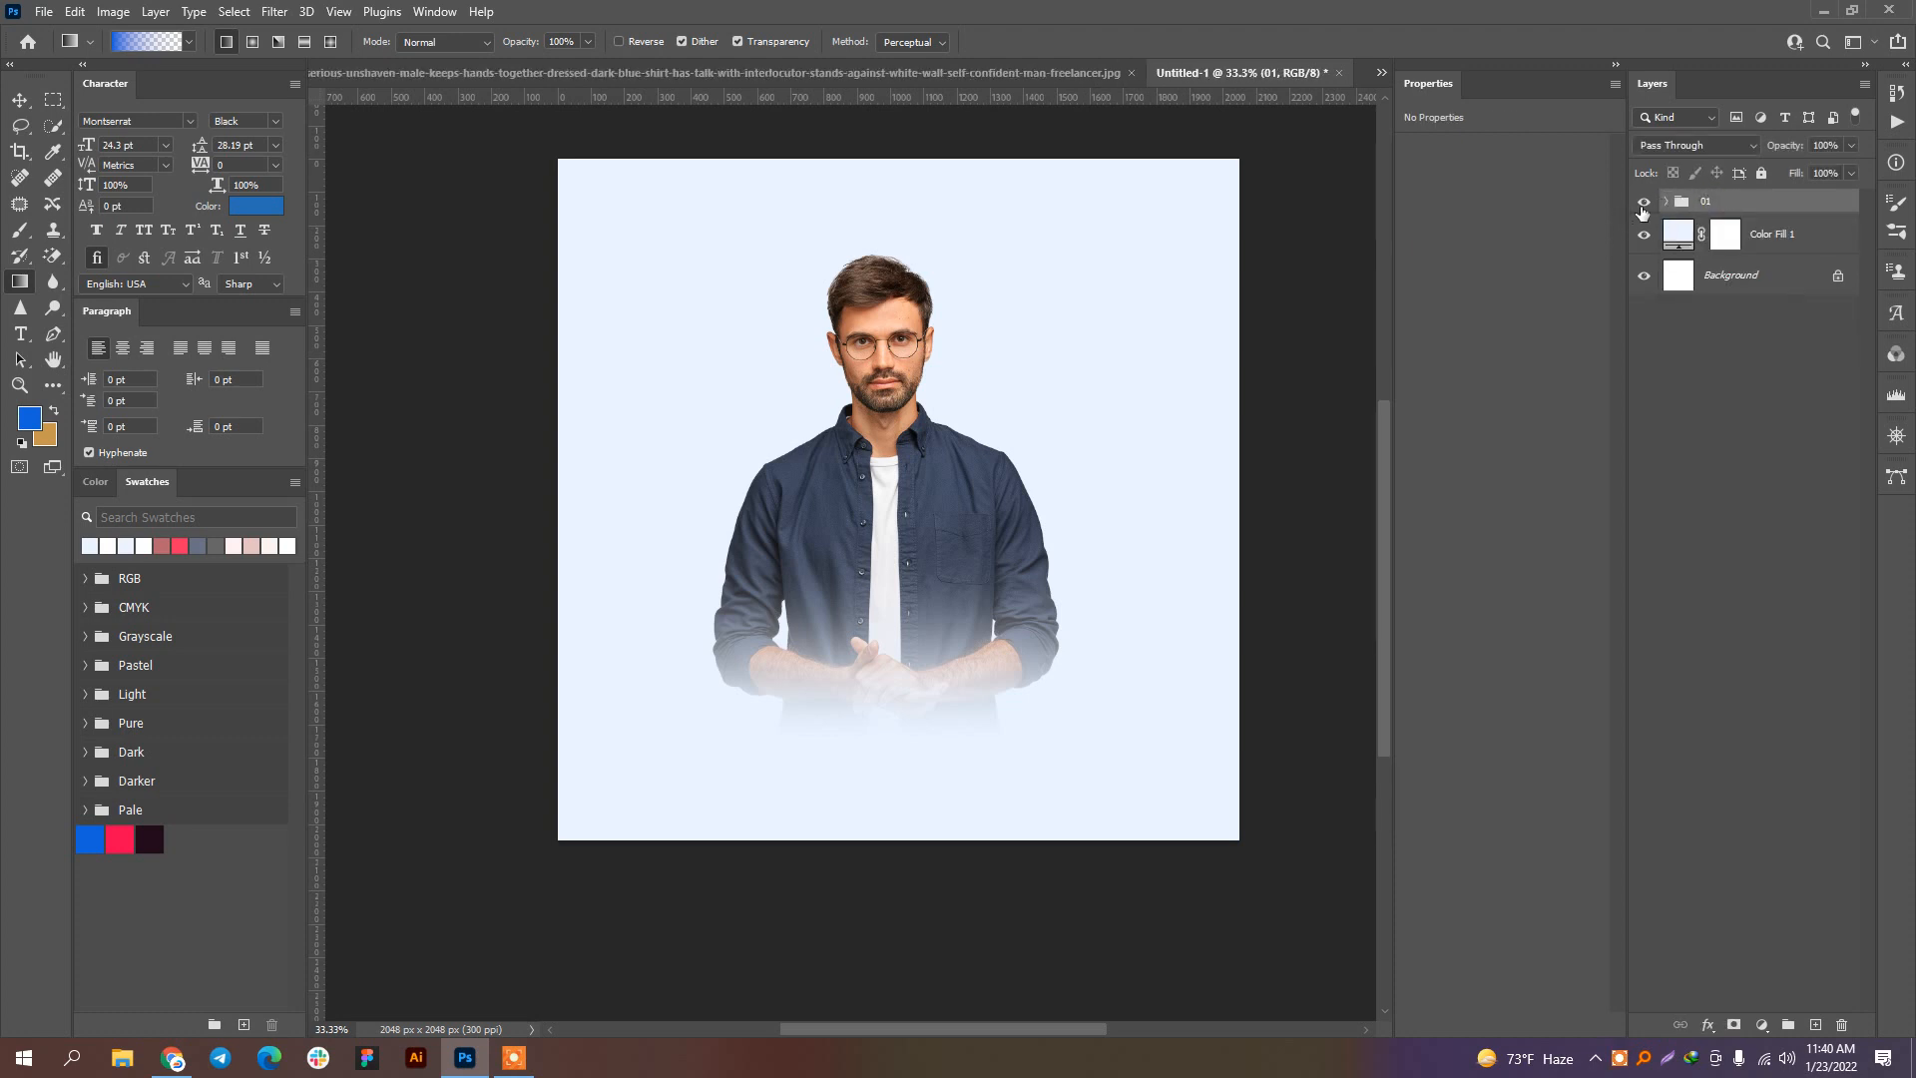
left_click(1643, 203)
Step: Switch to Chrome and search Google for oil bottle in a new browser tab
left_click(173, 1057)
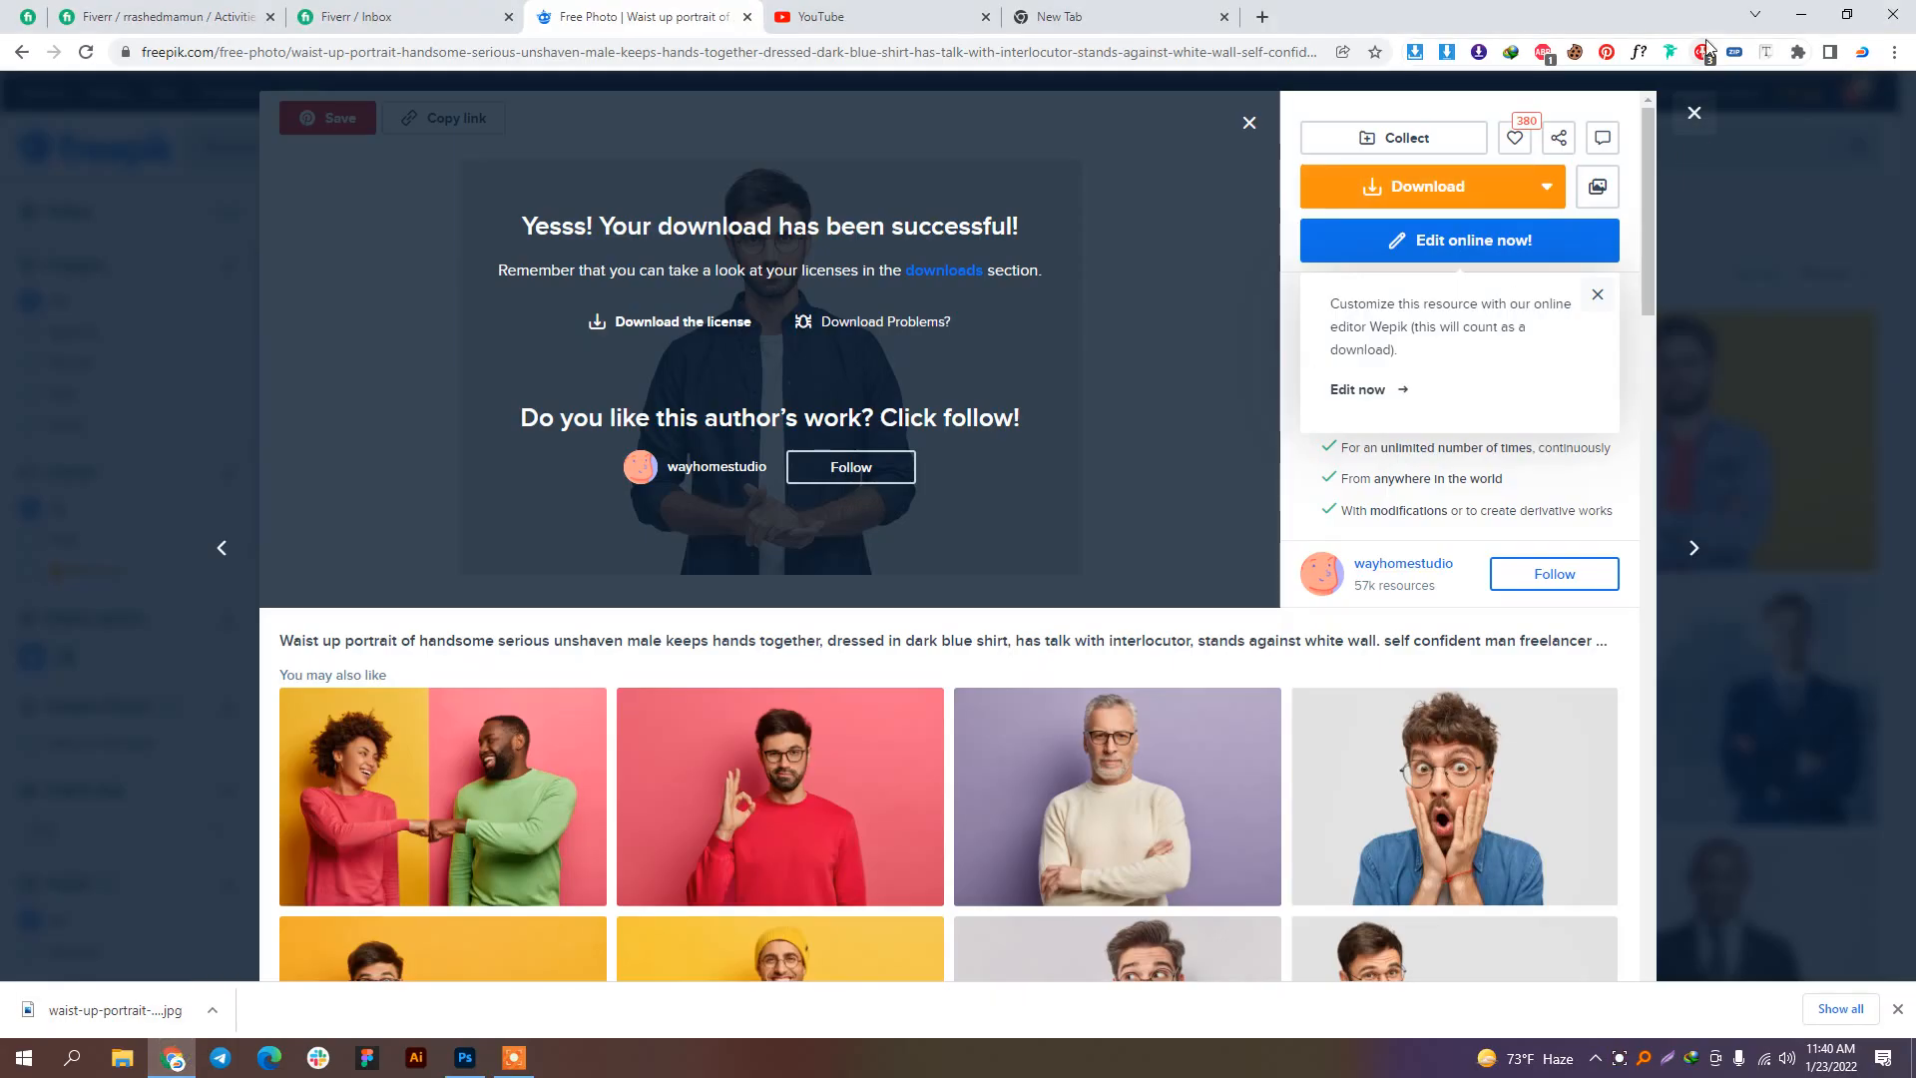
left_click(1271, 16)
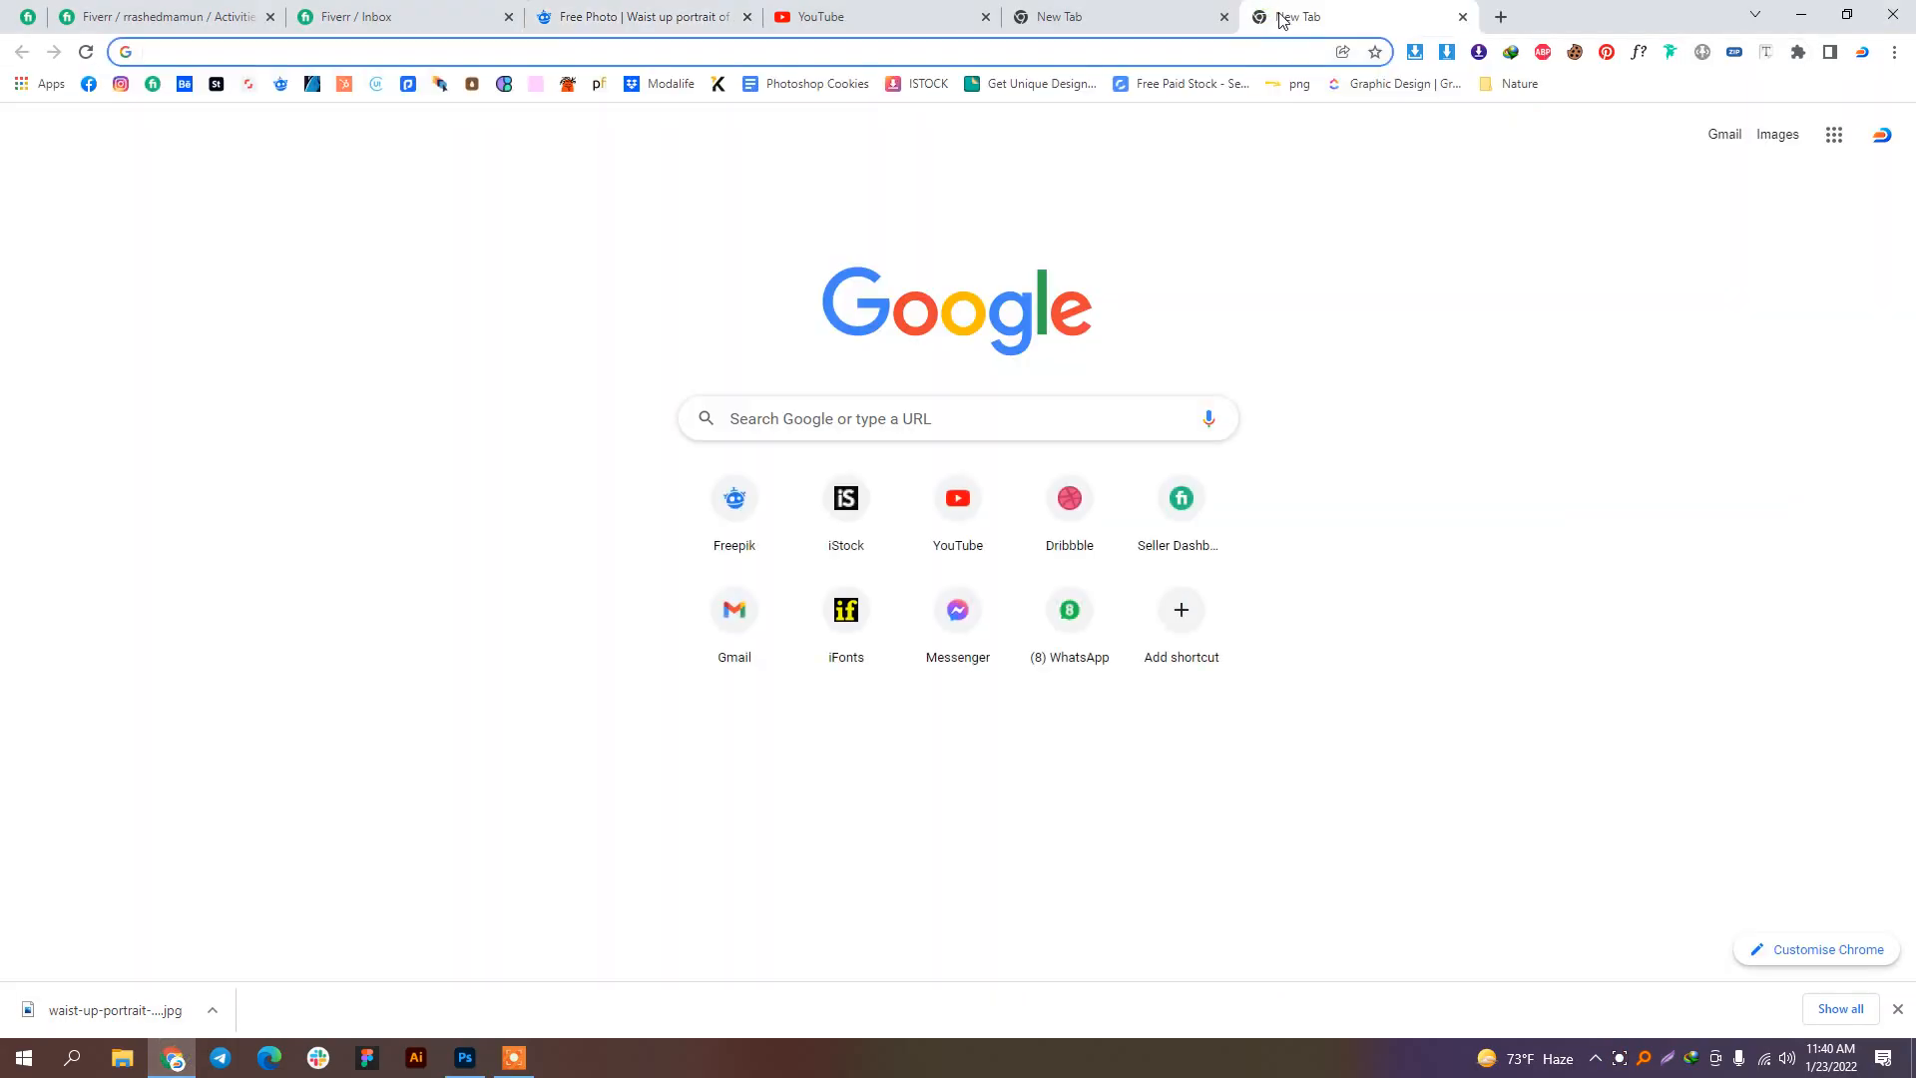
type("Oil brand")
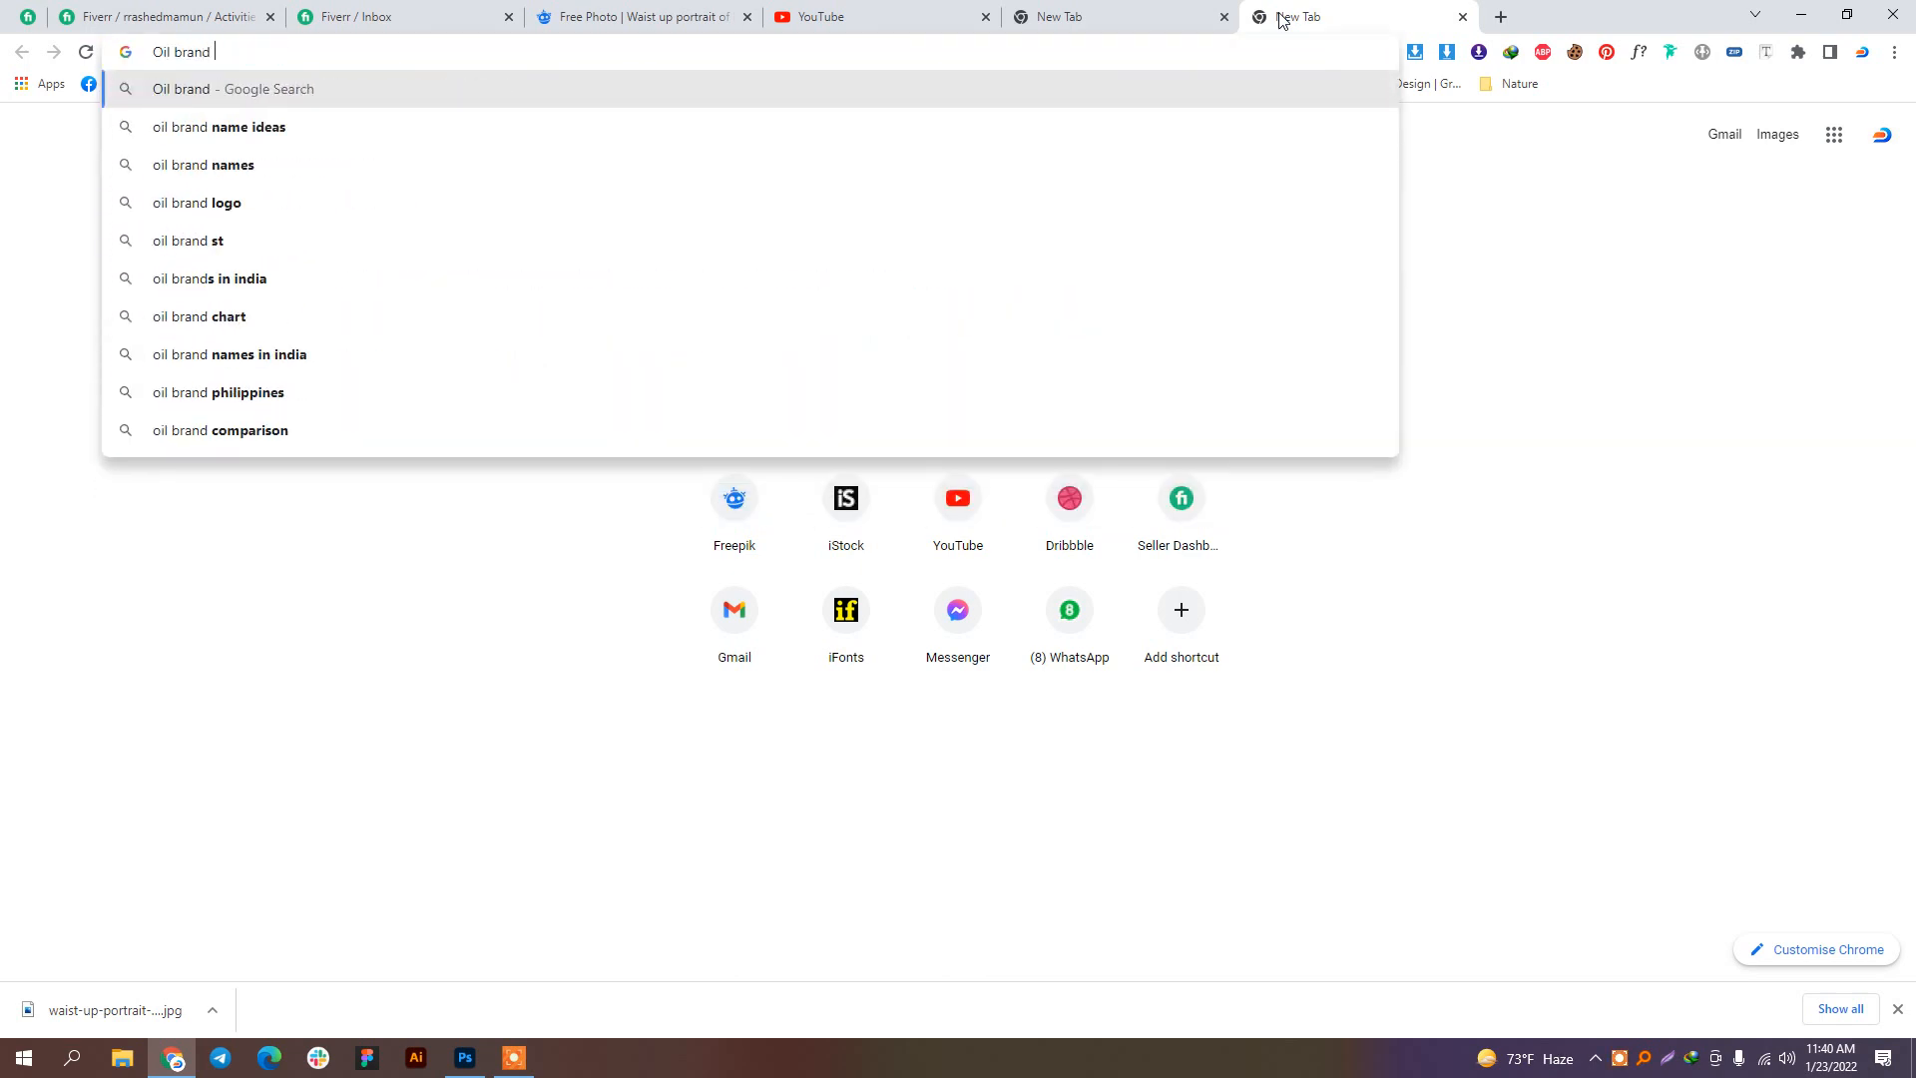
key("BackSpace")
key("BackSpace")
key("BackSpace")
key("BackSpace")
key("BackSpace")
key("BackSpace")
key("BackSpace")
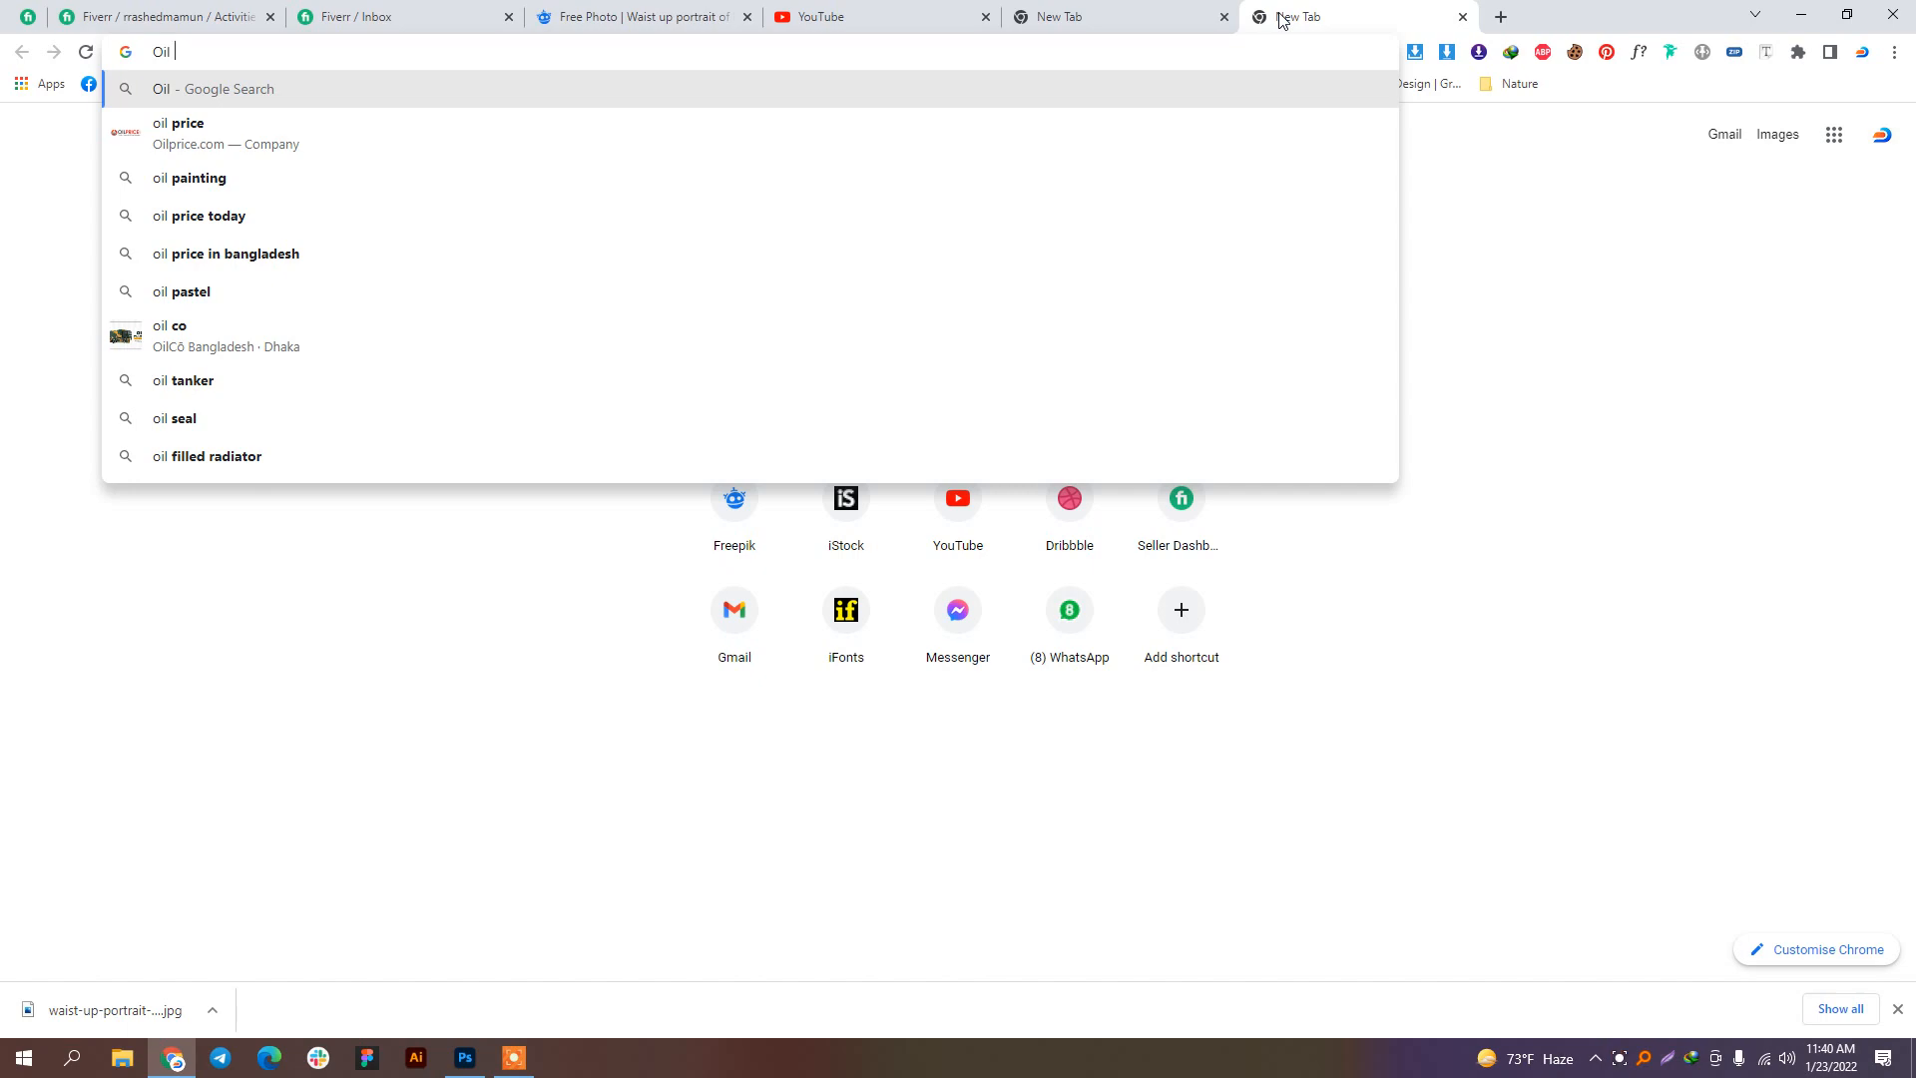
type("bottle")
key("Return")
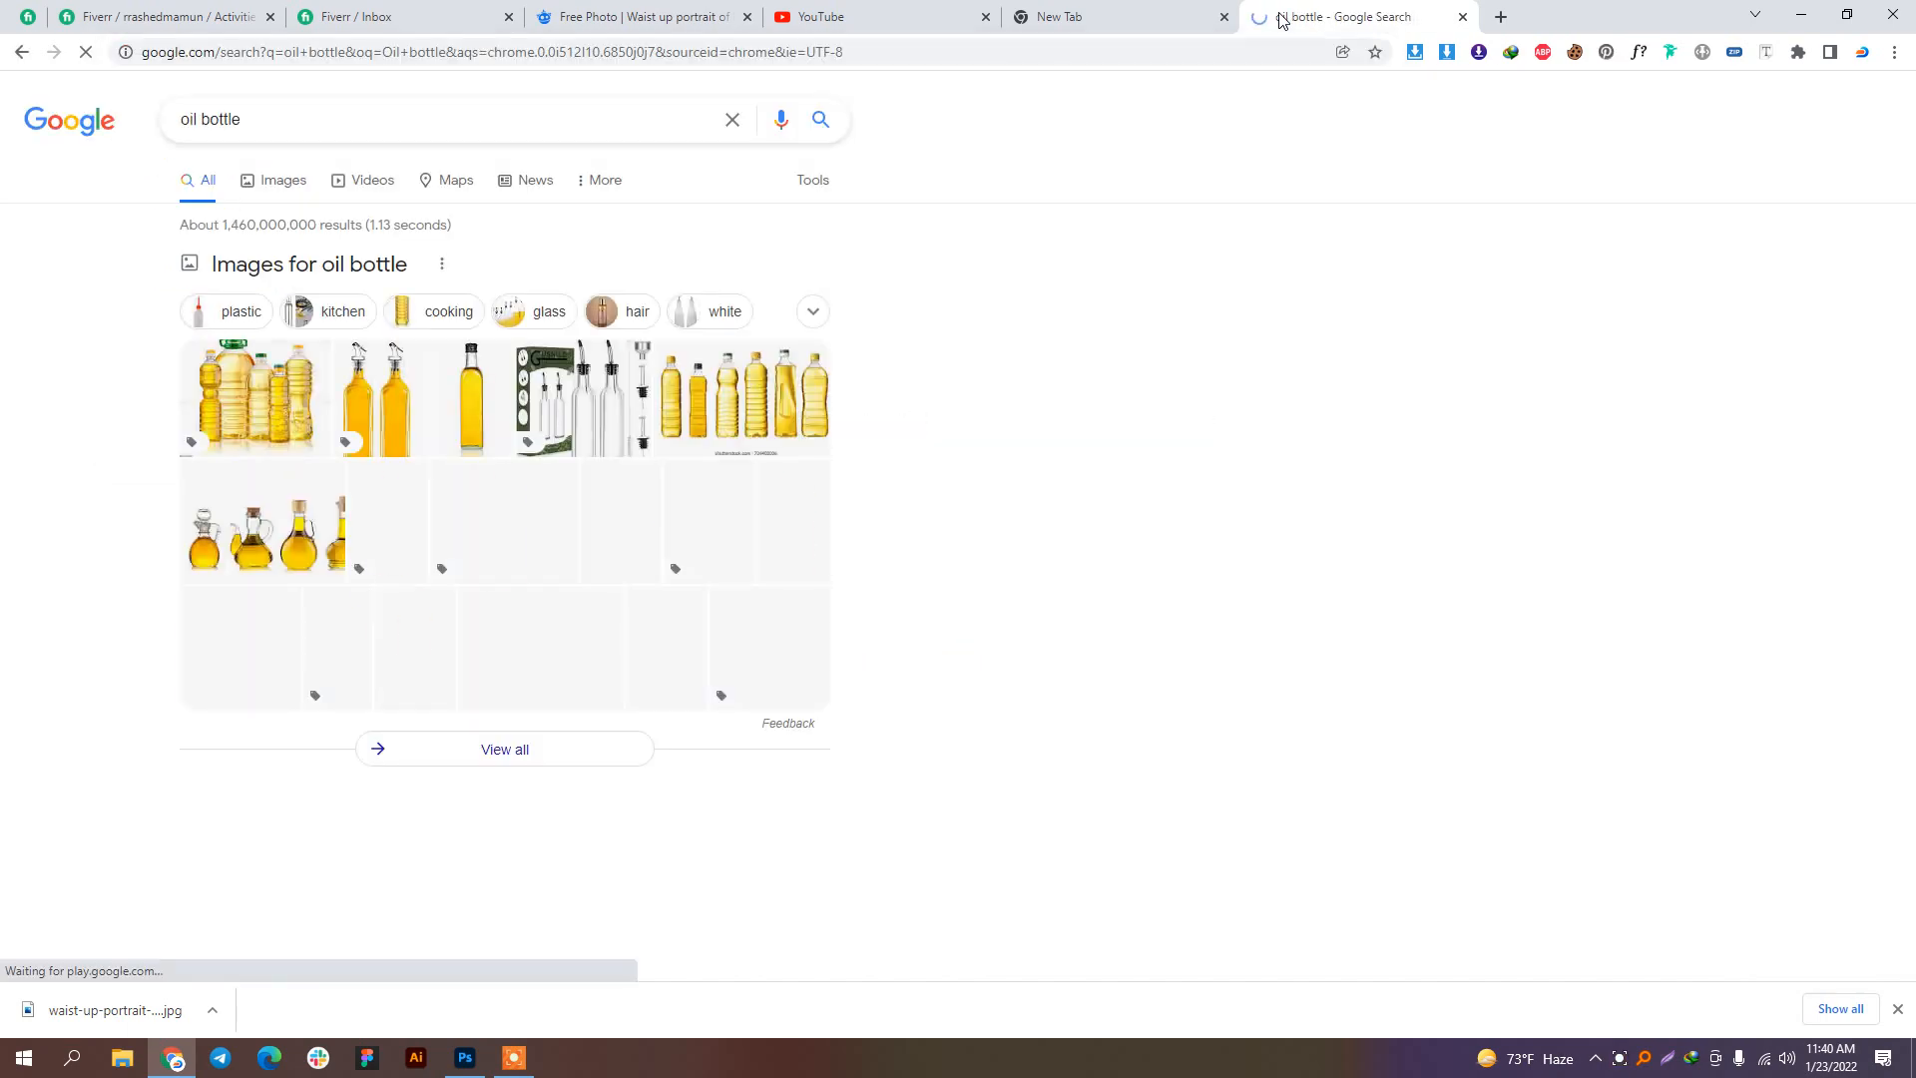
Step: Show the image results for oil bottle and preview the Olitalia pure olive oil bottle
left_click(283, 180)
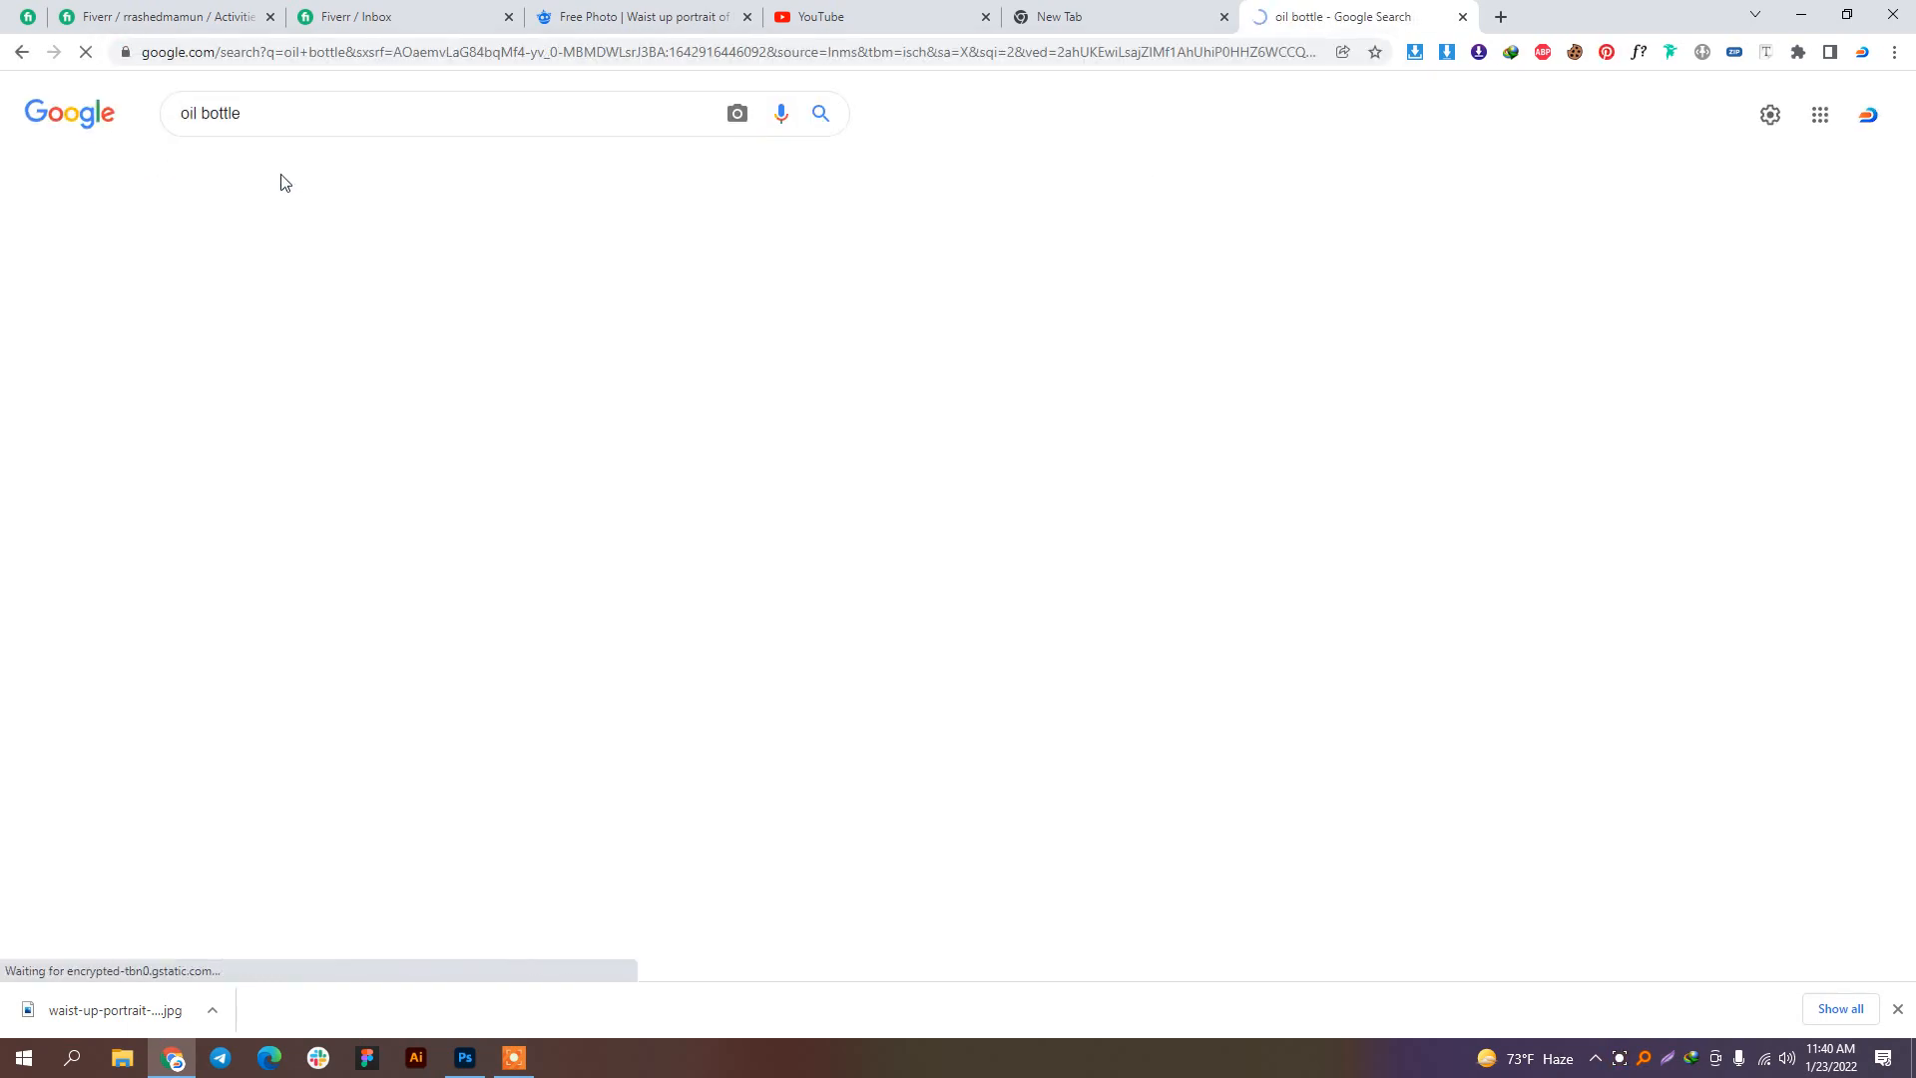
scroll(927, 555, "down", 1)
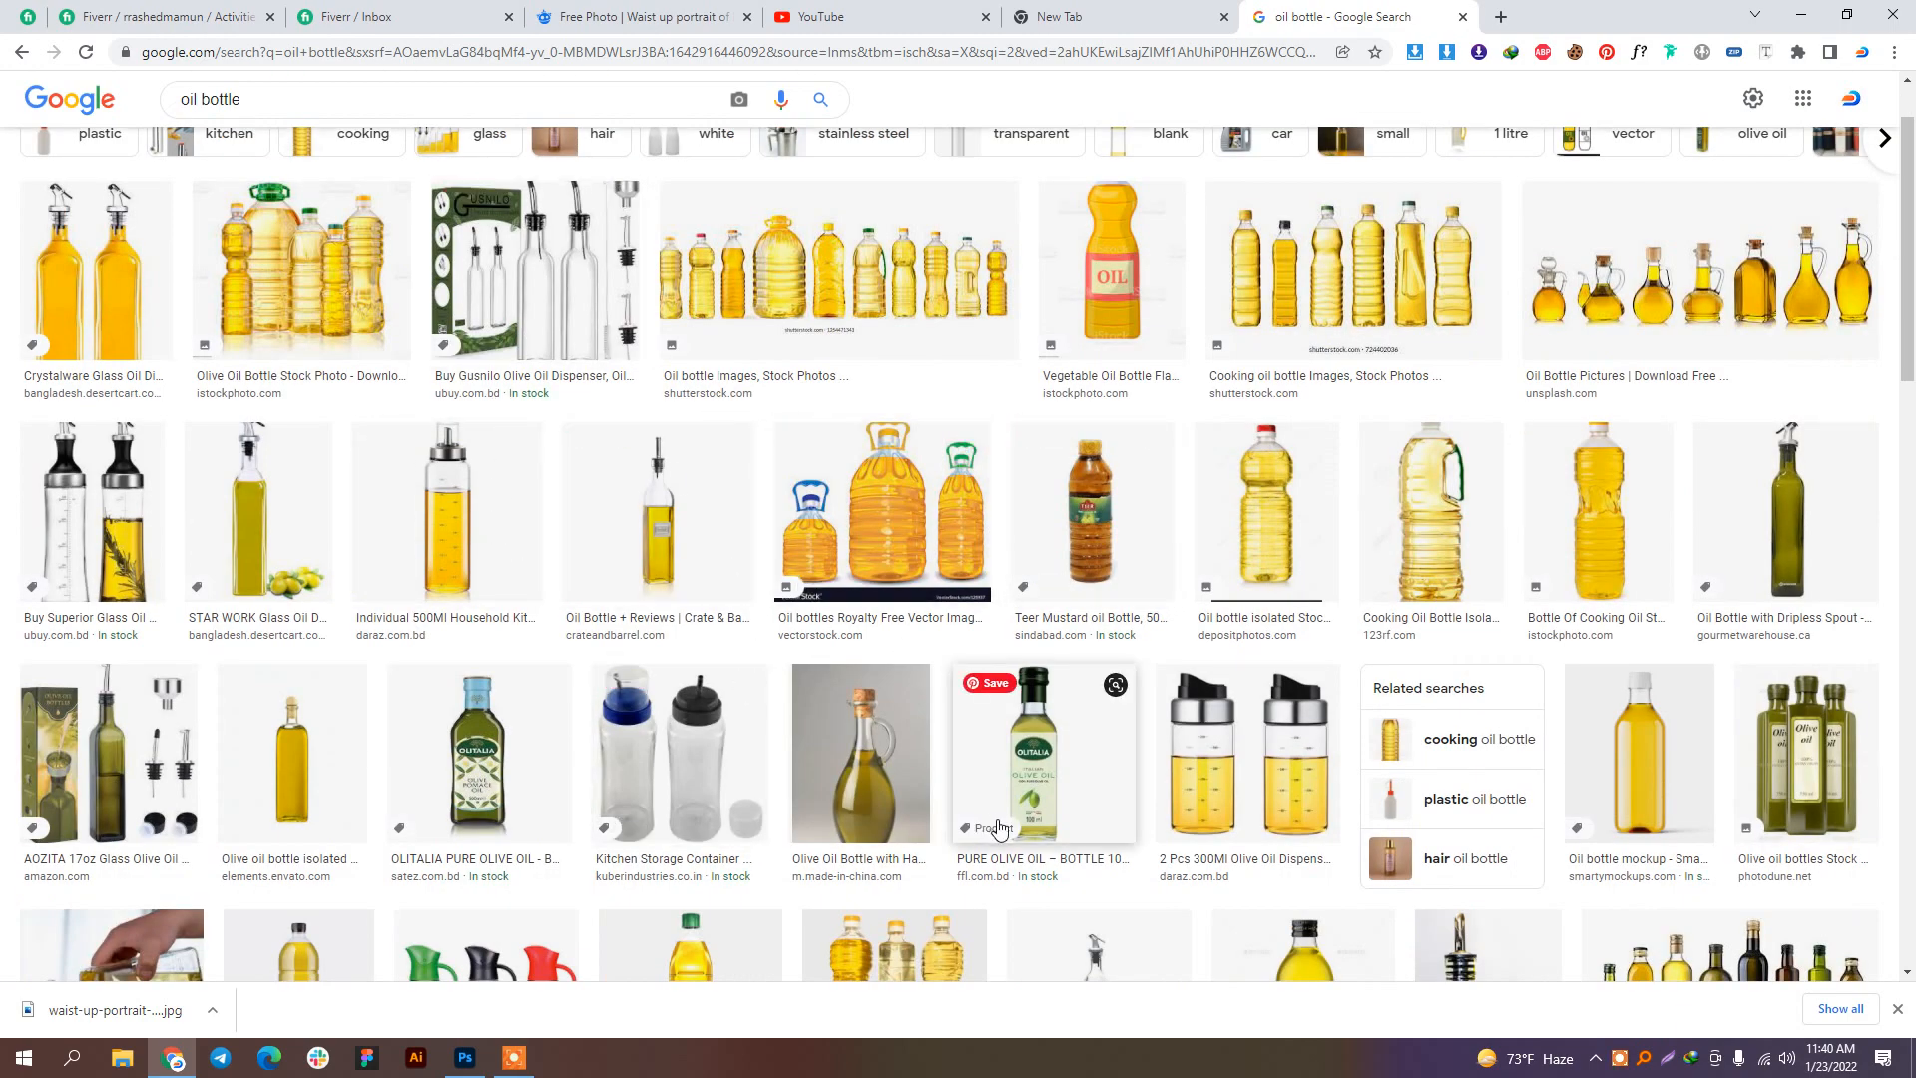
left_click(1043, 793)
scroll(502, 343, "up", 3)
Step: Search Google Images for honey jar.png and browse the results for a suitable labelled jar
triple_click(274, 101)
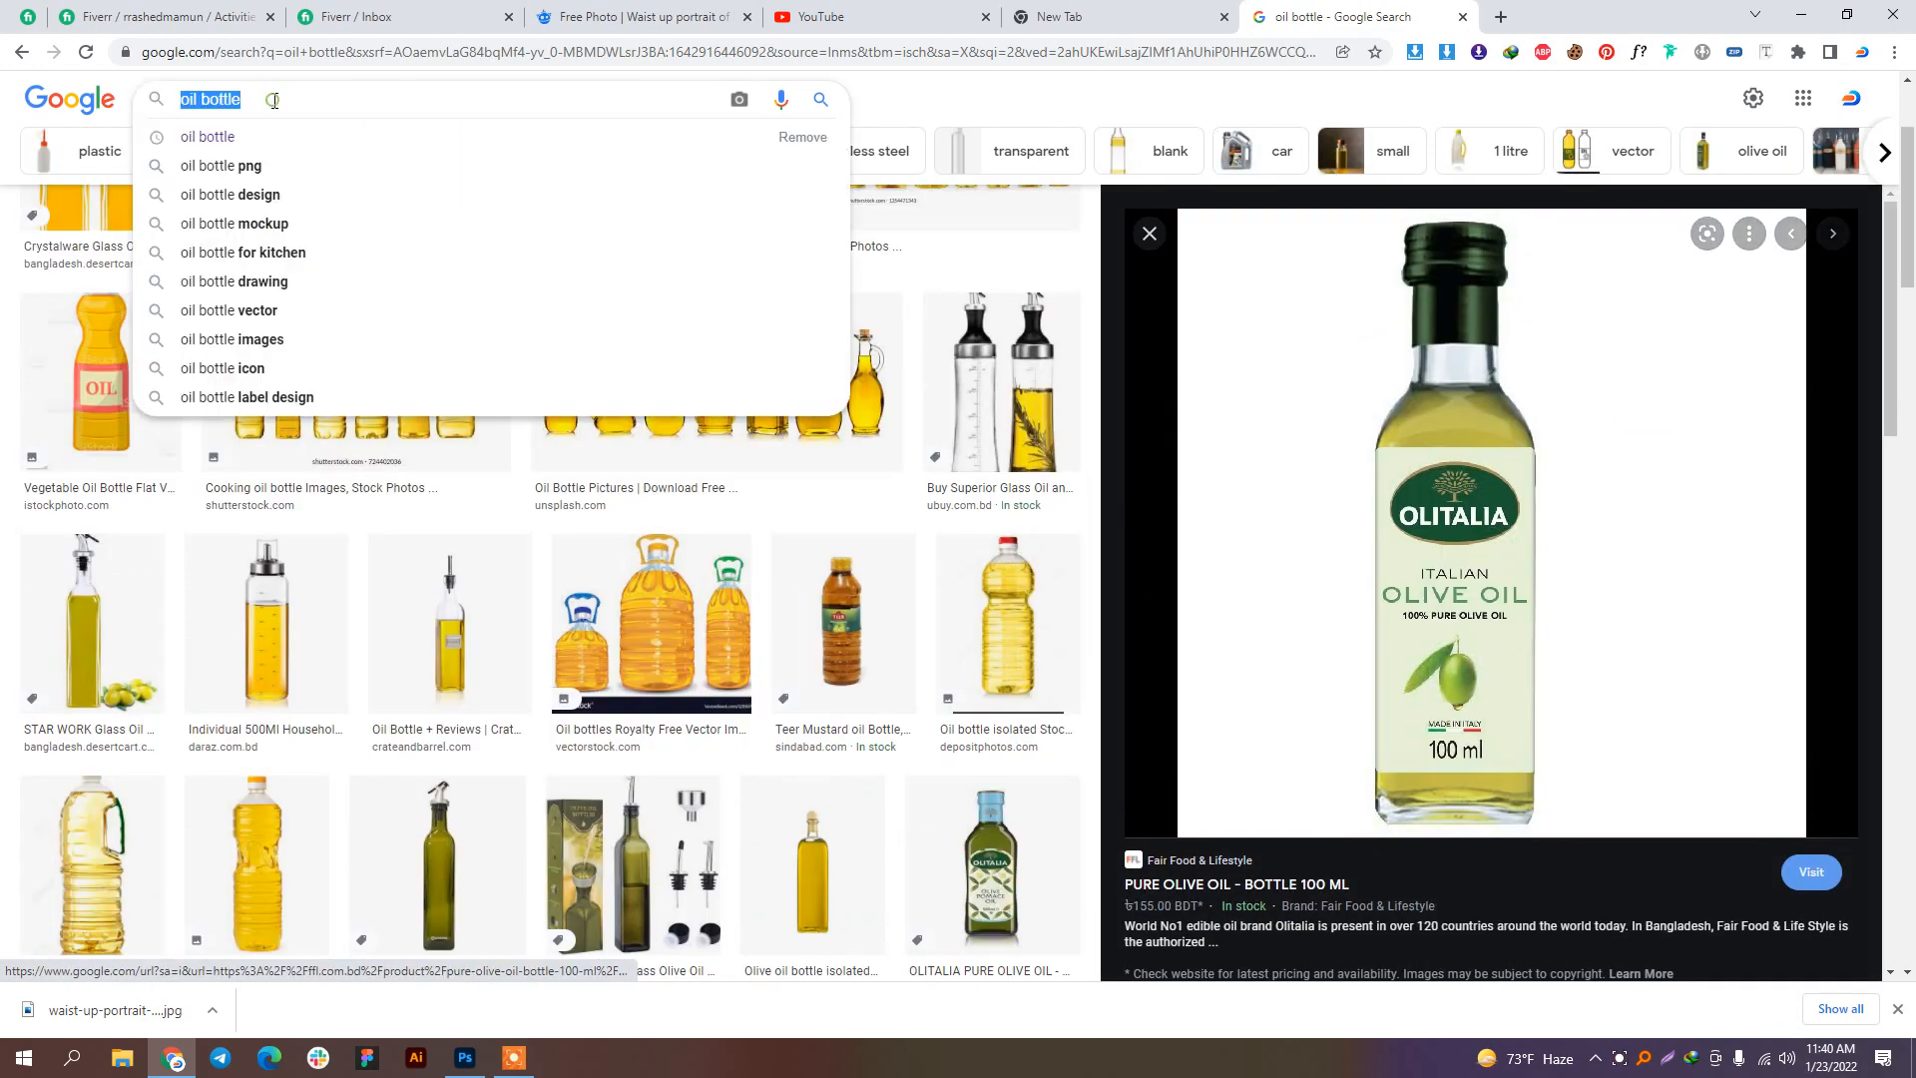
type("honey jar.p")
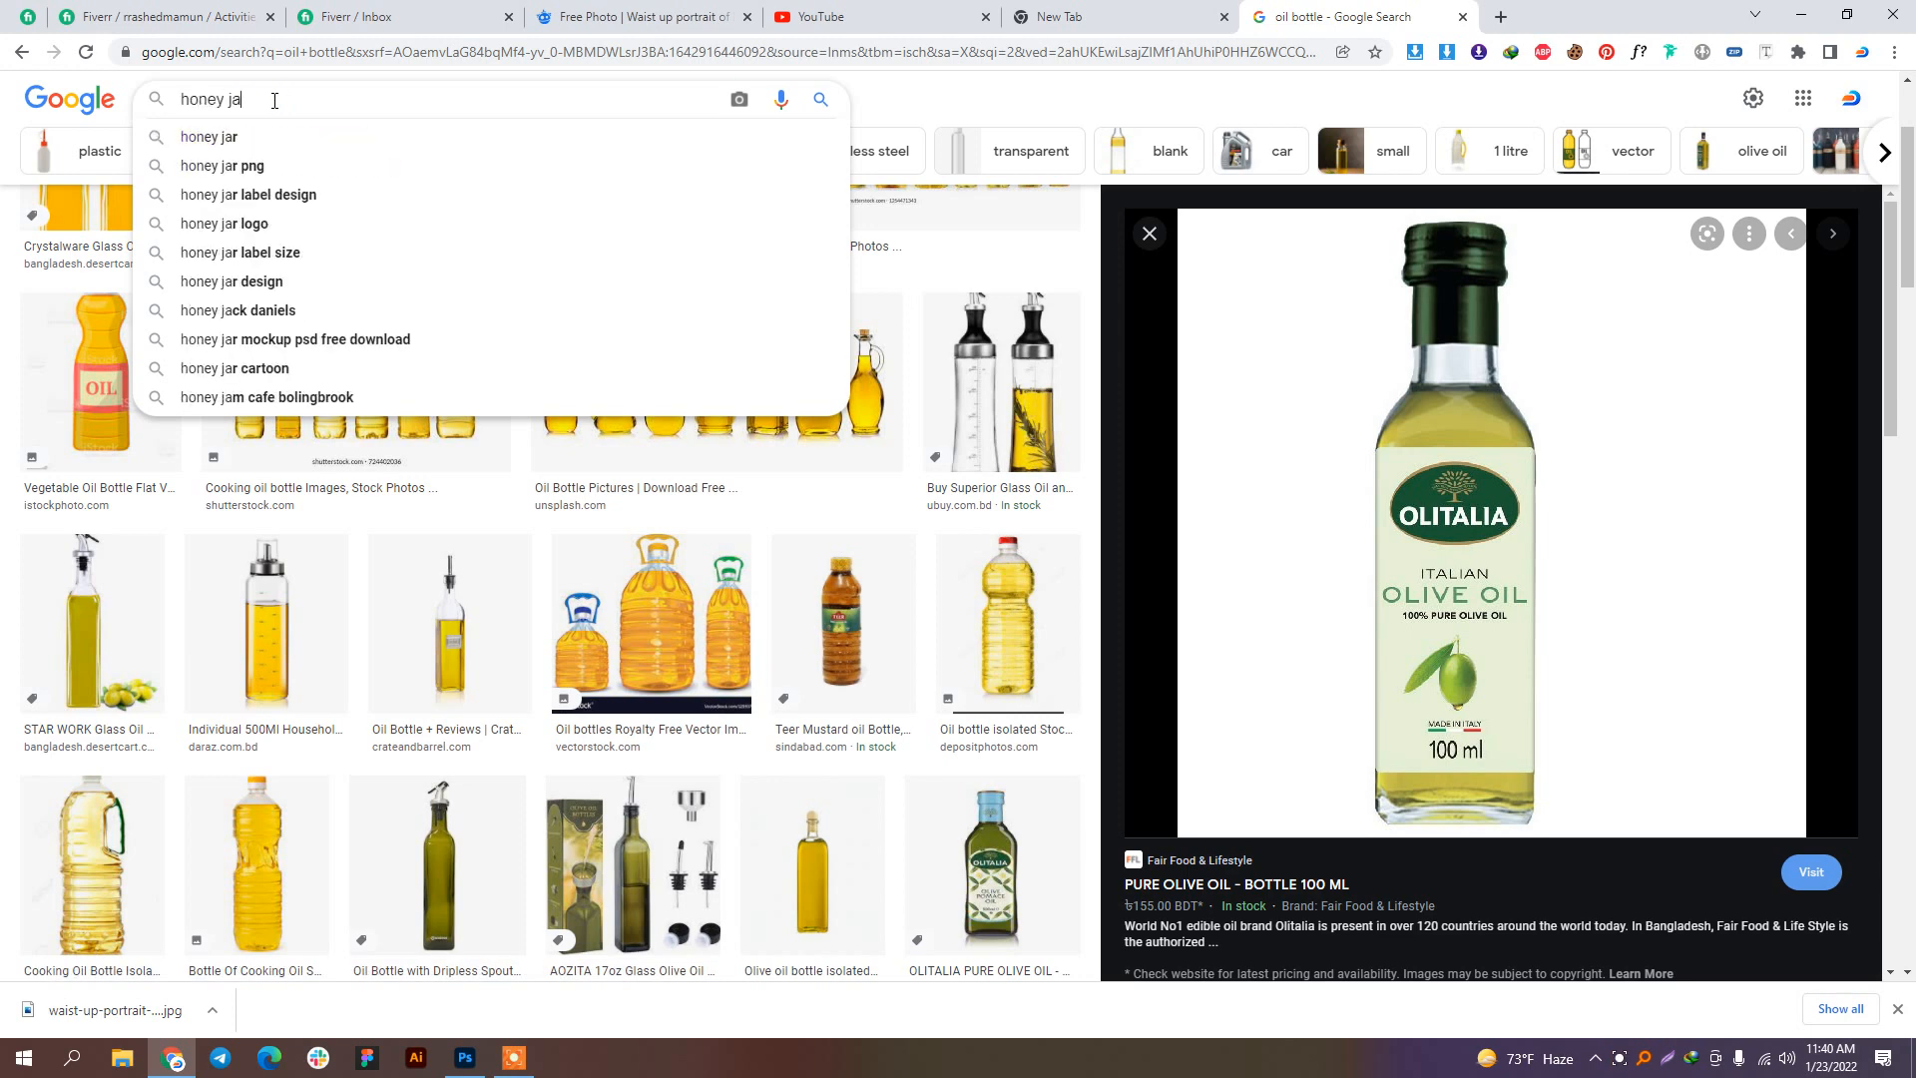
type("ng")
key("Return")
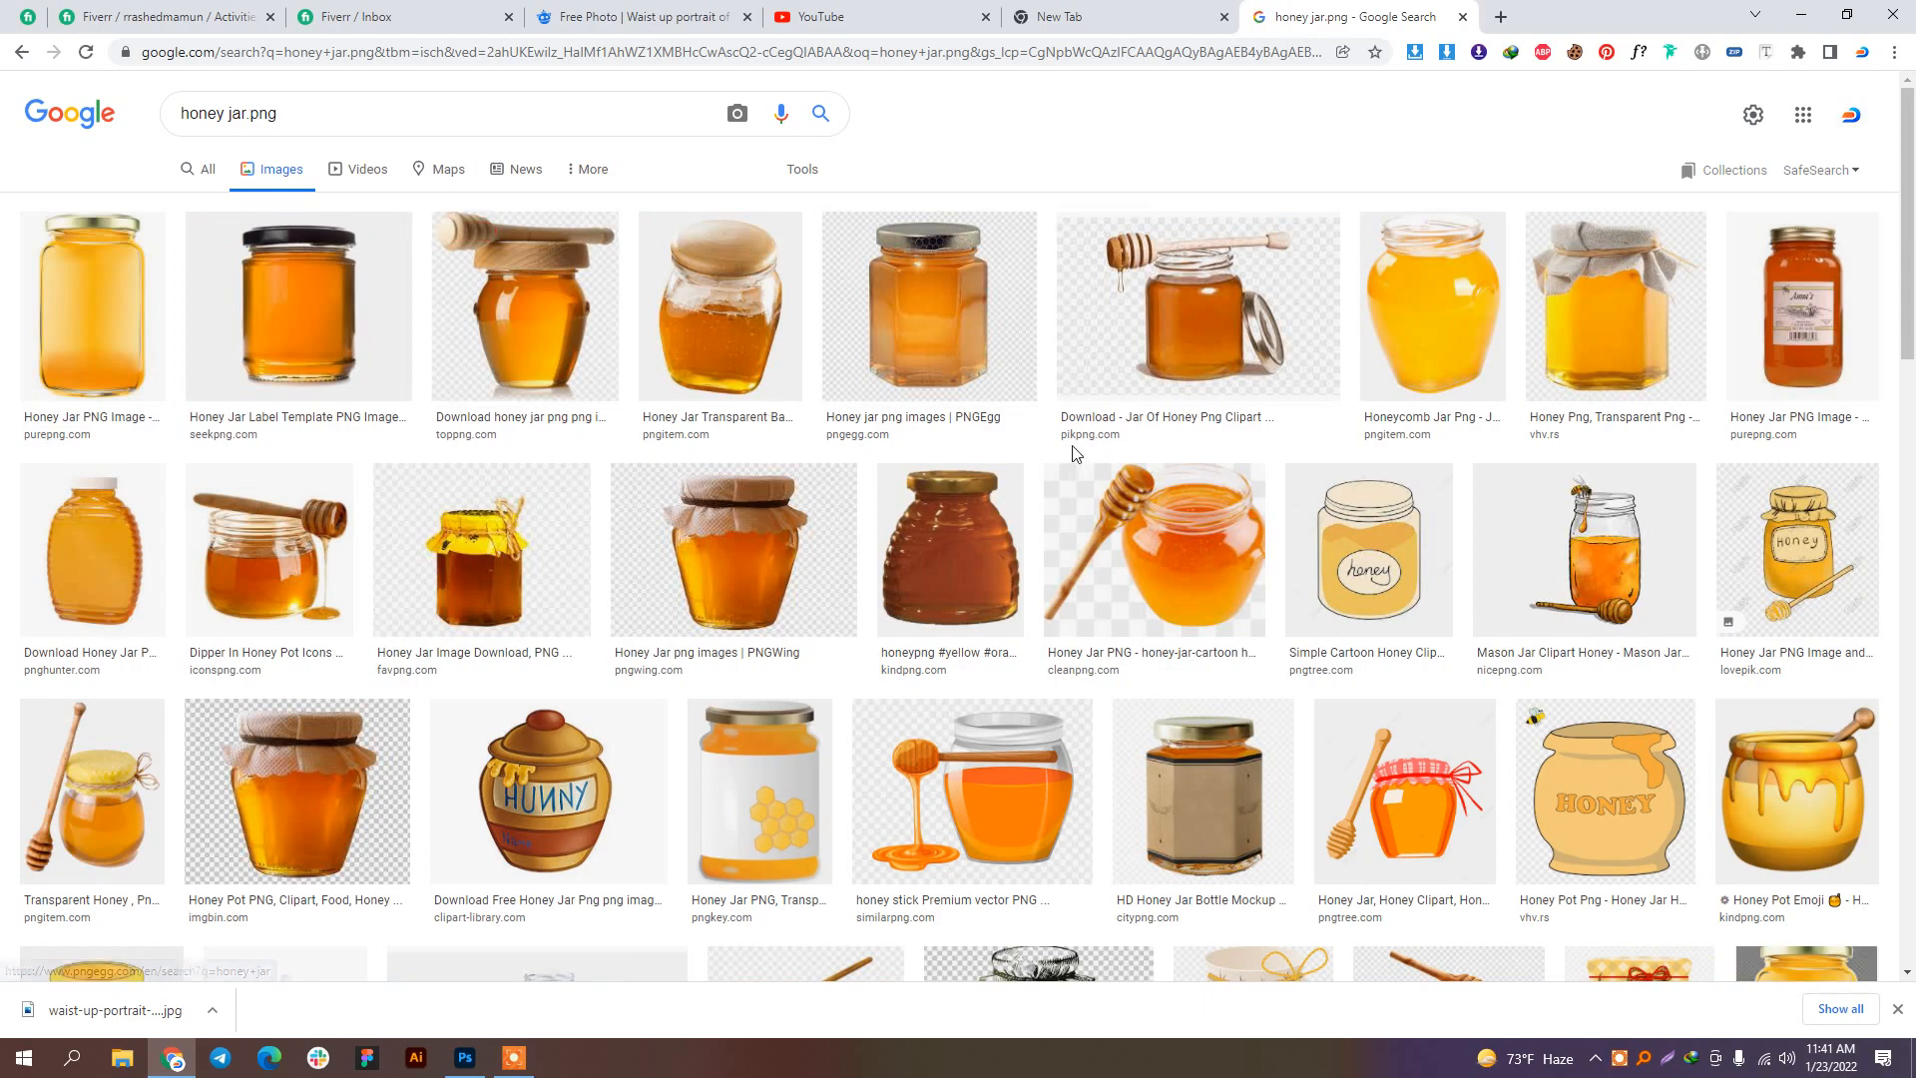
scroll(161, 717, "down", 3)
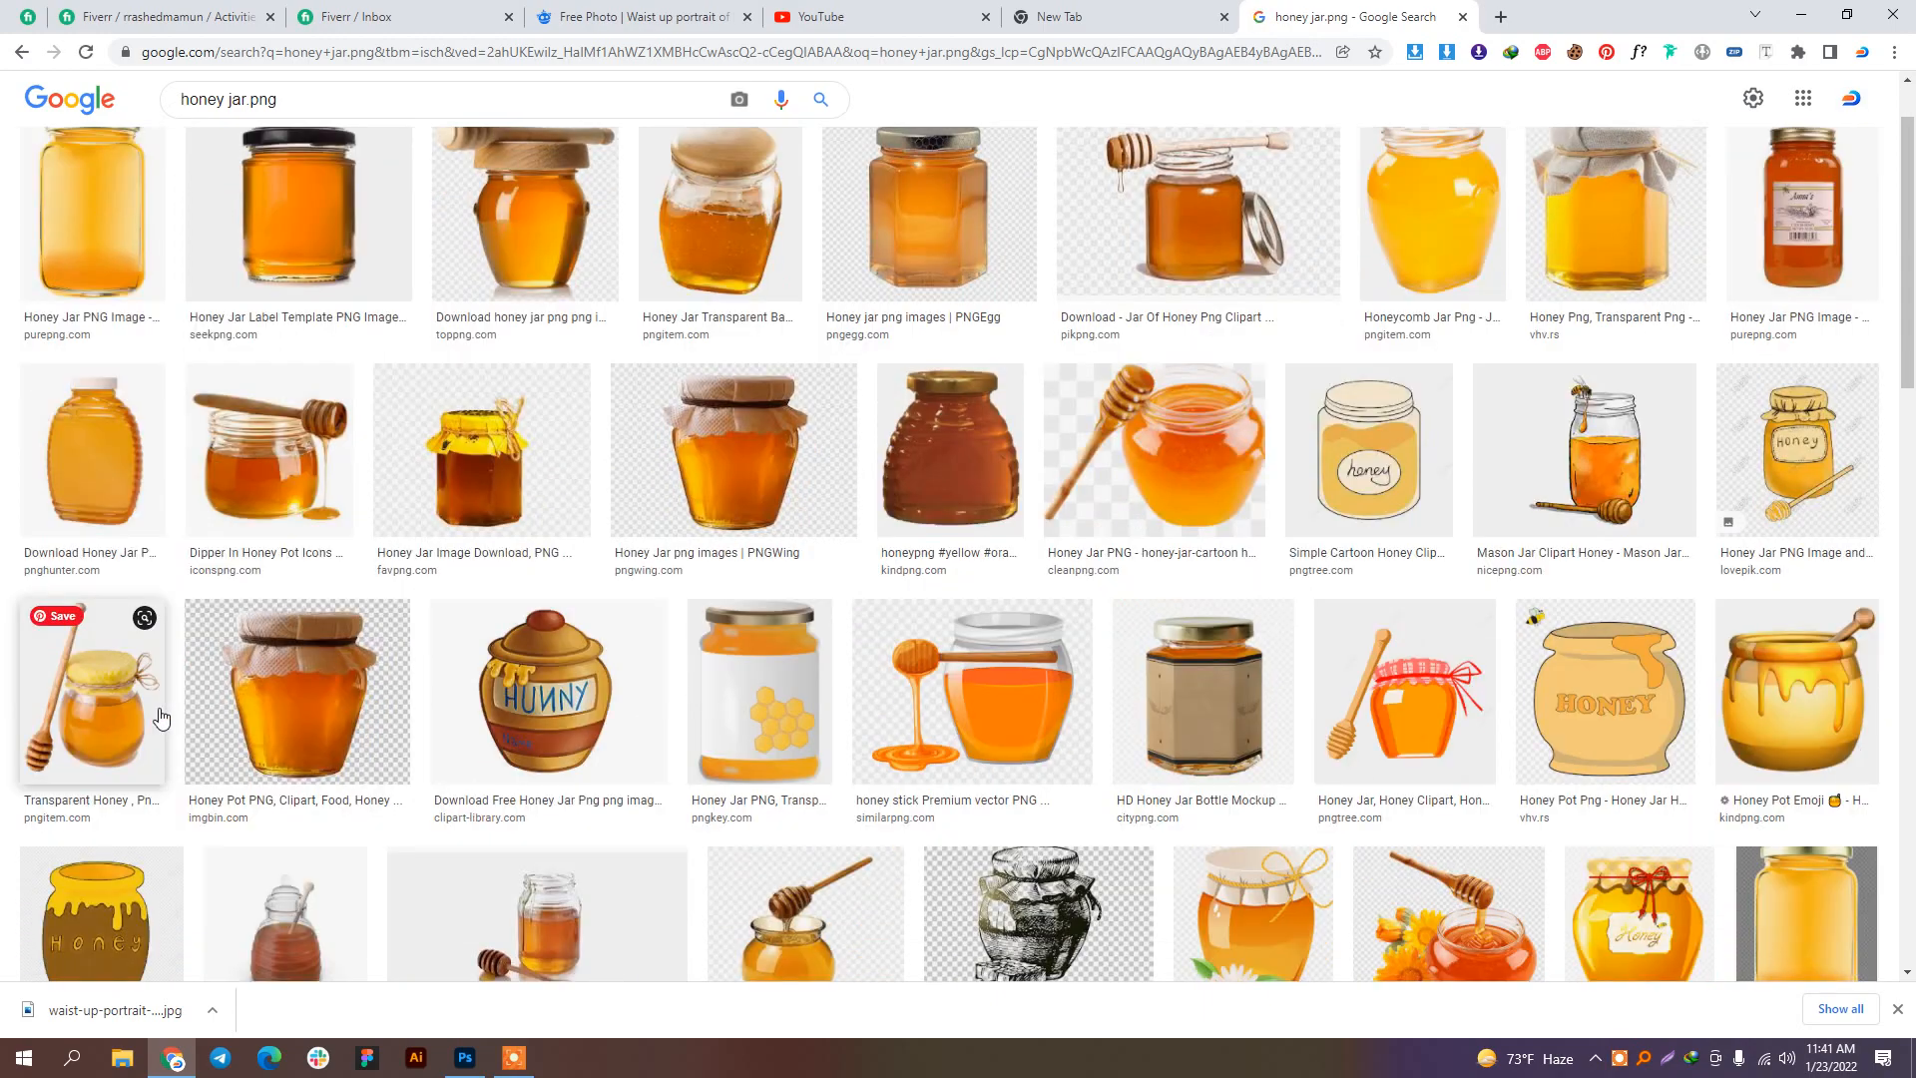
scroll(160, 718, "down", 5)
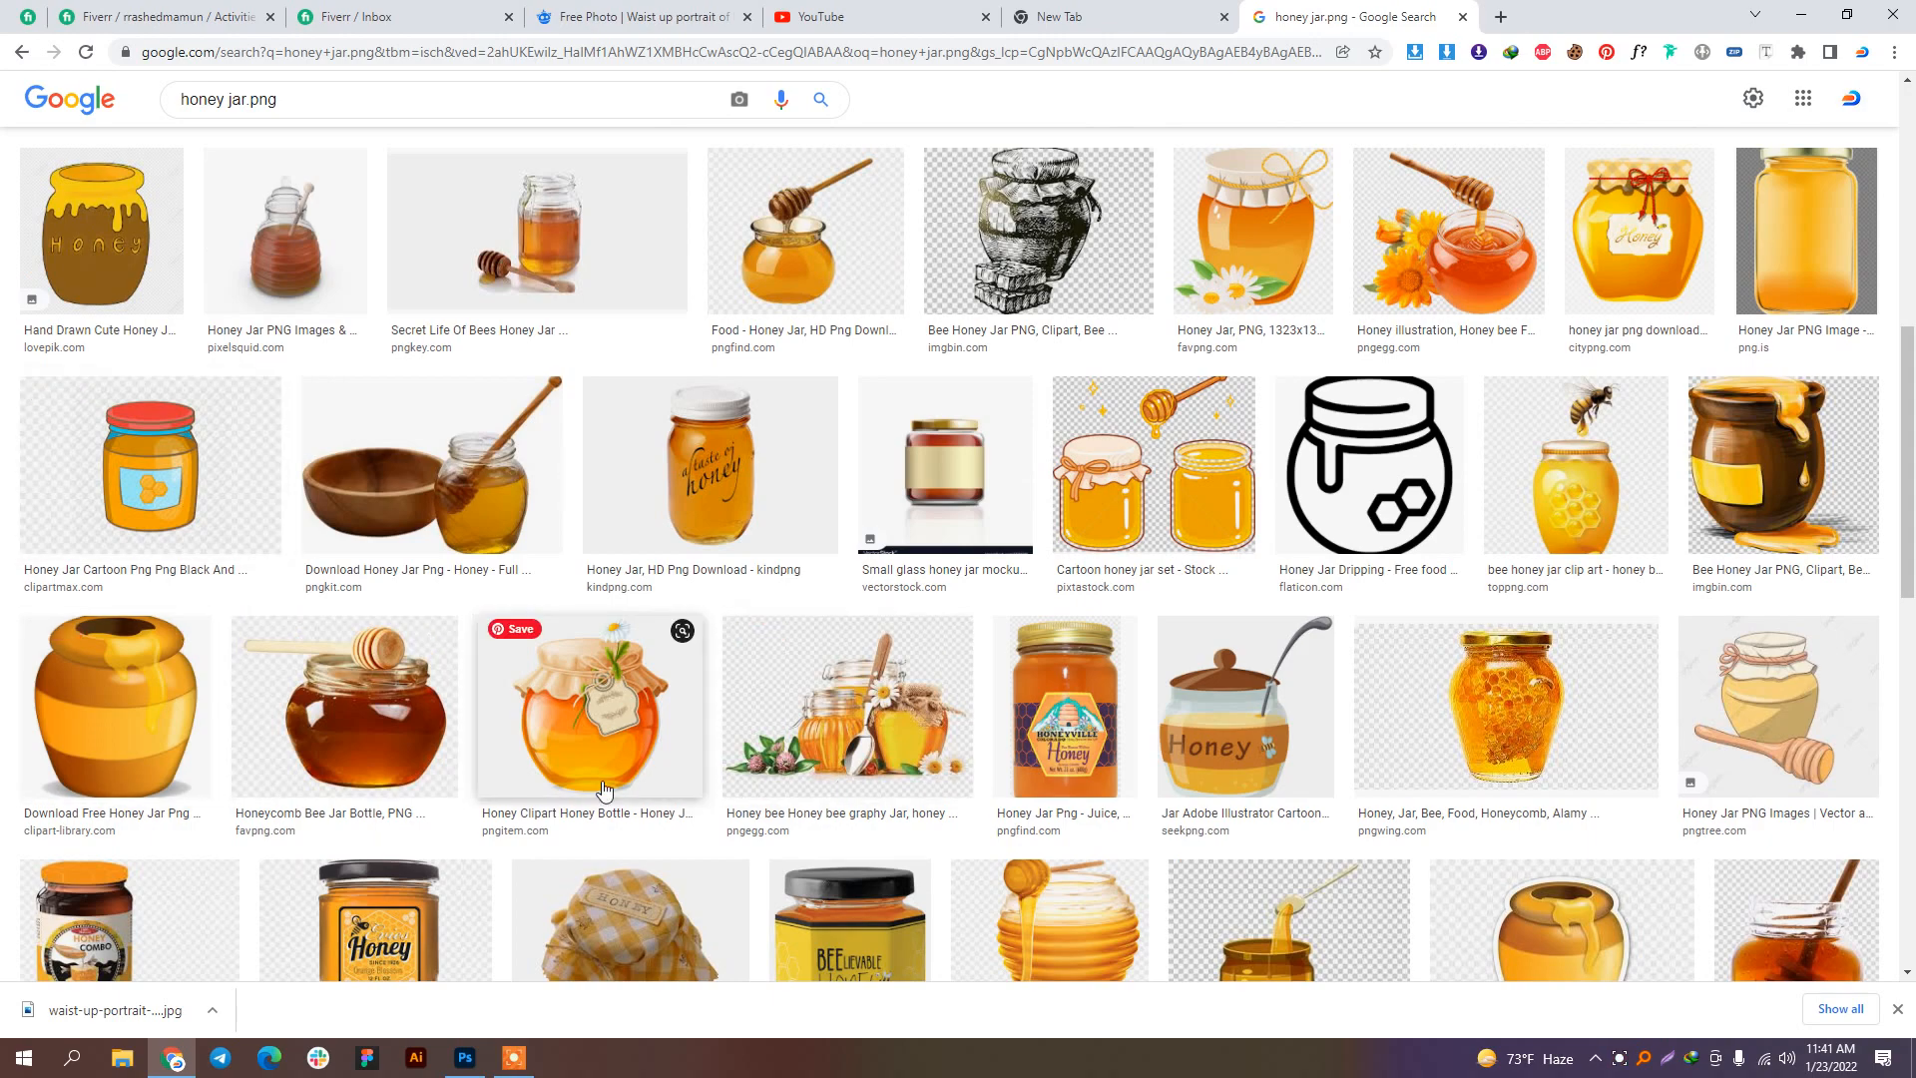
scroll(1001, 775, "down", 1)
scroll(1001, 774, "down", 5)
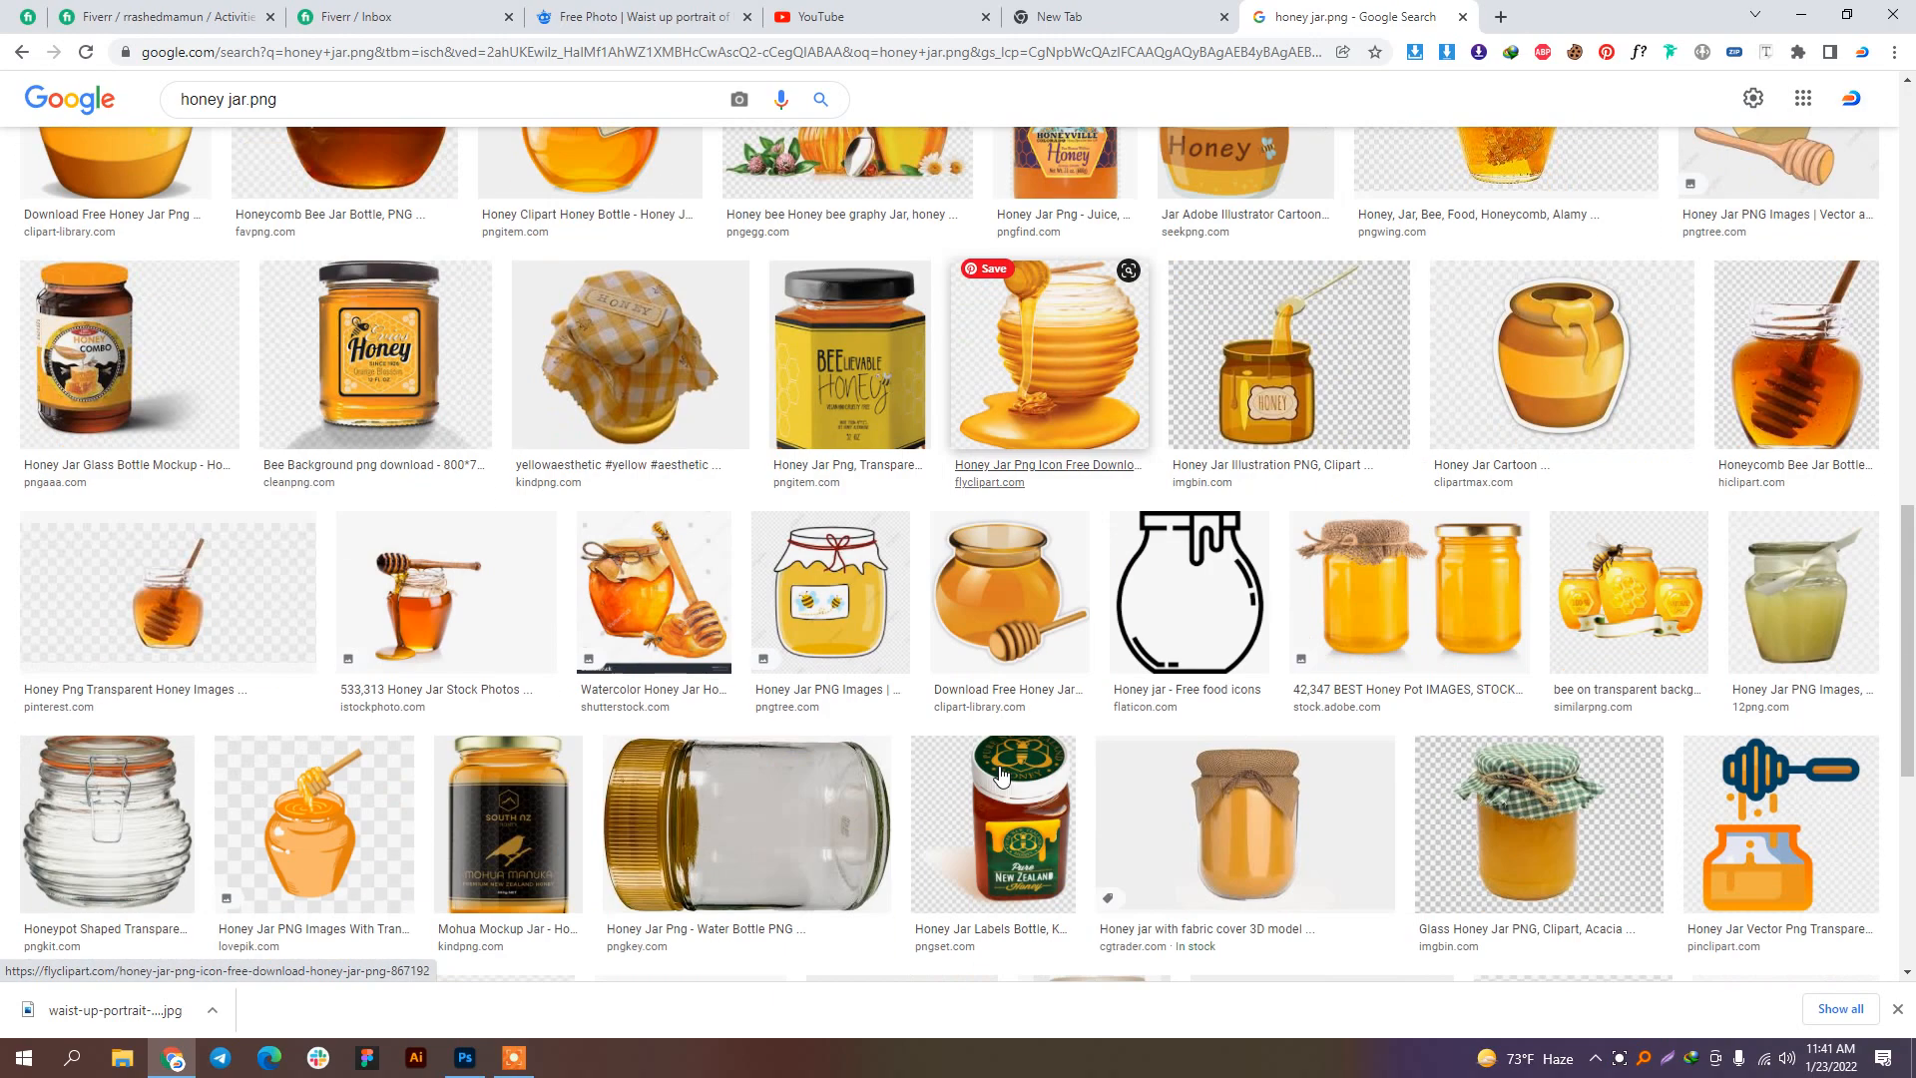
Step: Preview the Beelievable Honey jar and the honeycomb jar with a dipper among the image results
left_click(866, 431)
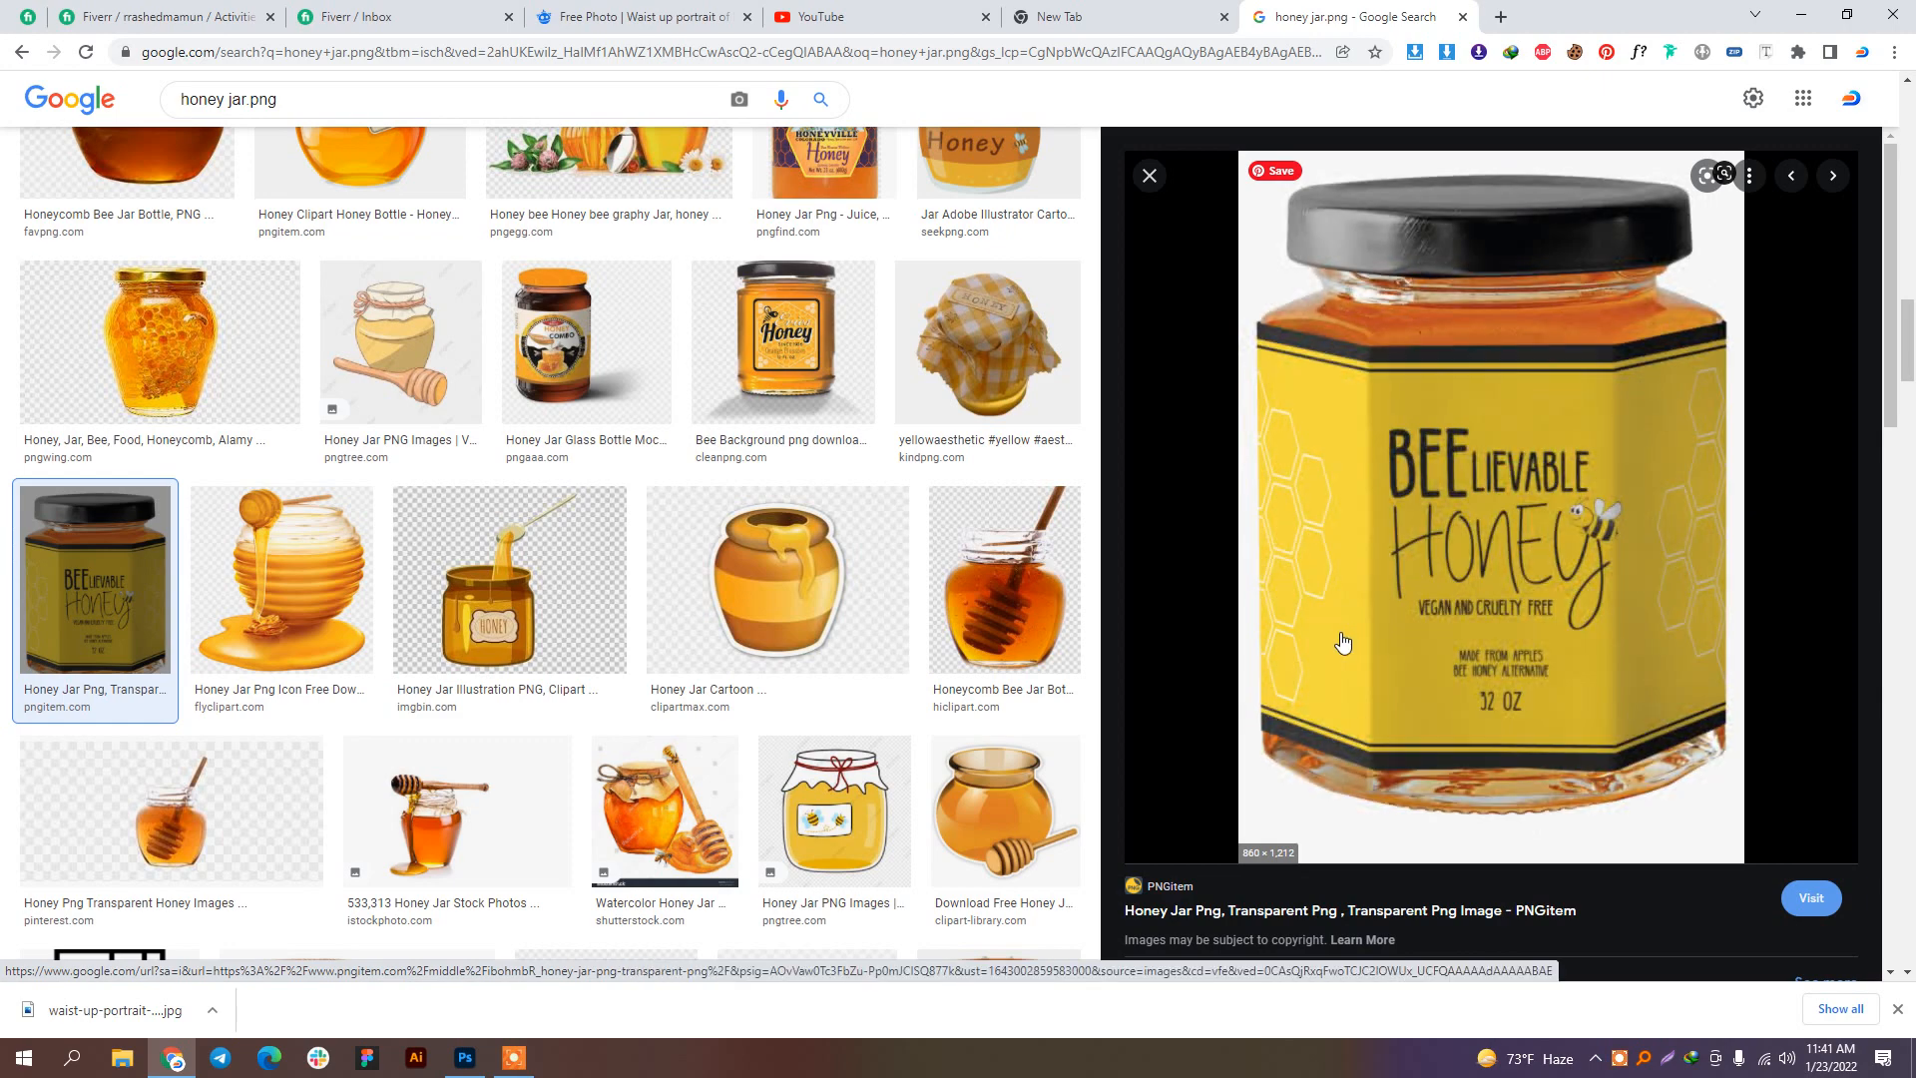
left_click(990, 646)
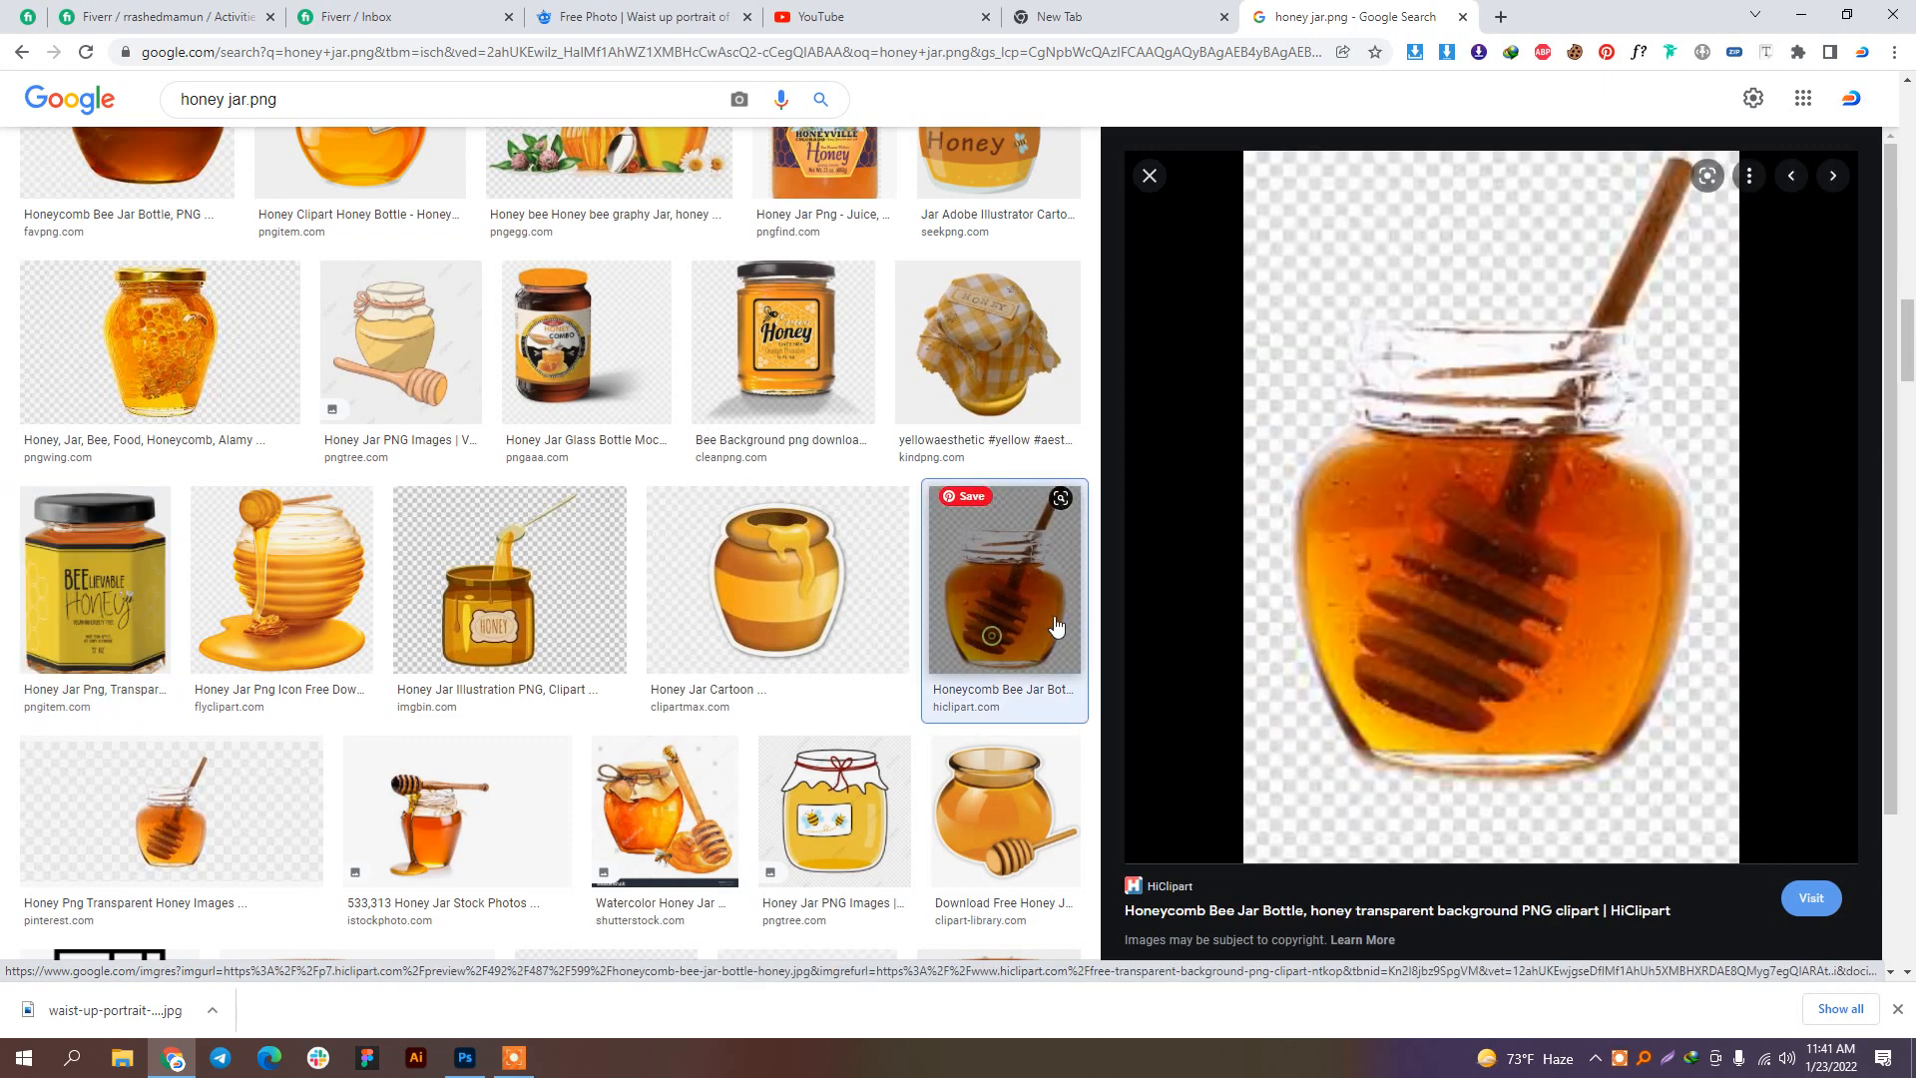
scroll(983, 659, "down", 2)
scroll(982, 668, "down", 4)
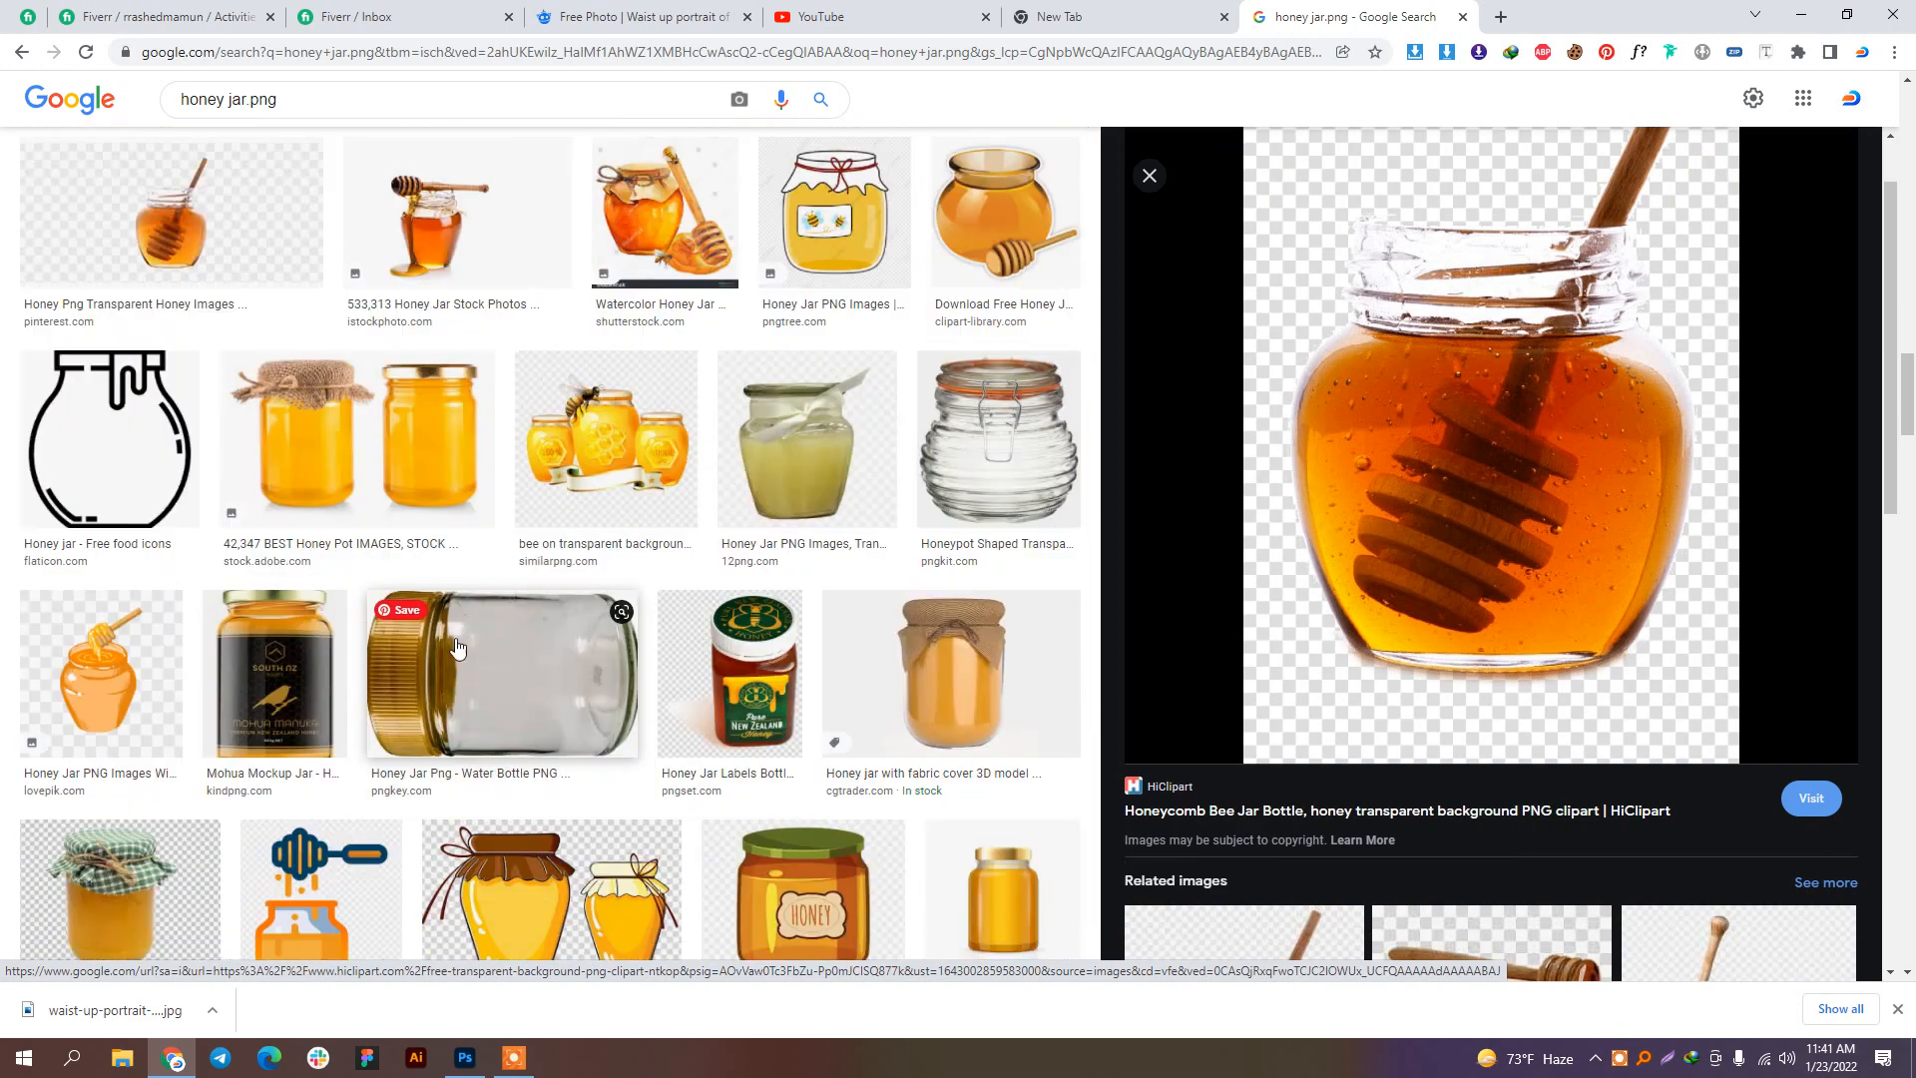
Step: Open the Mohua Mockup Jar result on kindpng and download its PNG
left_click(331, 667)
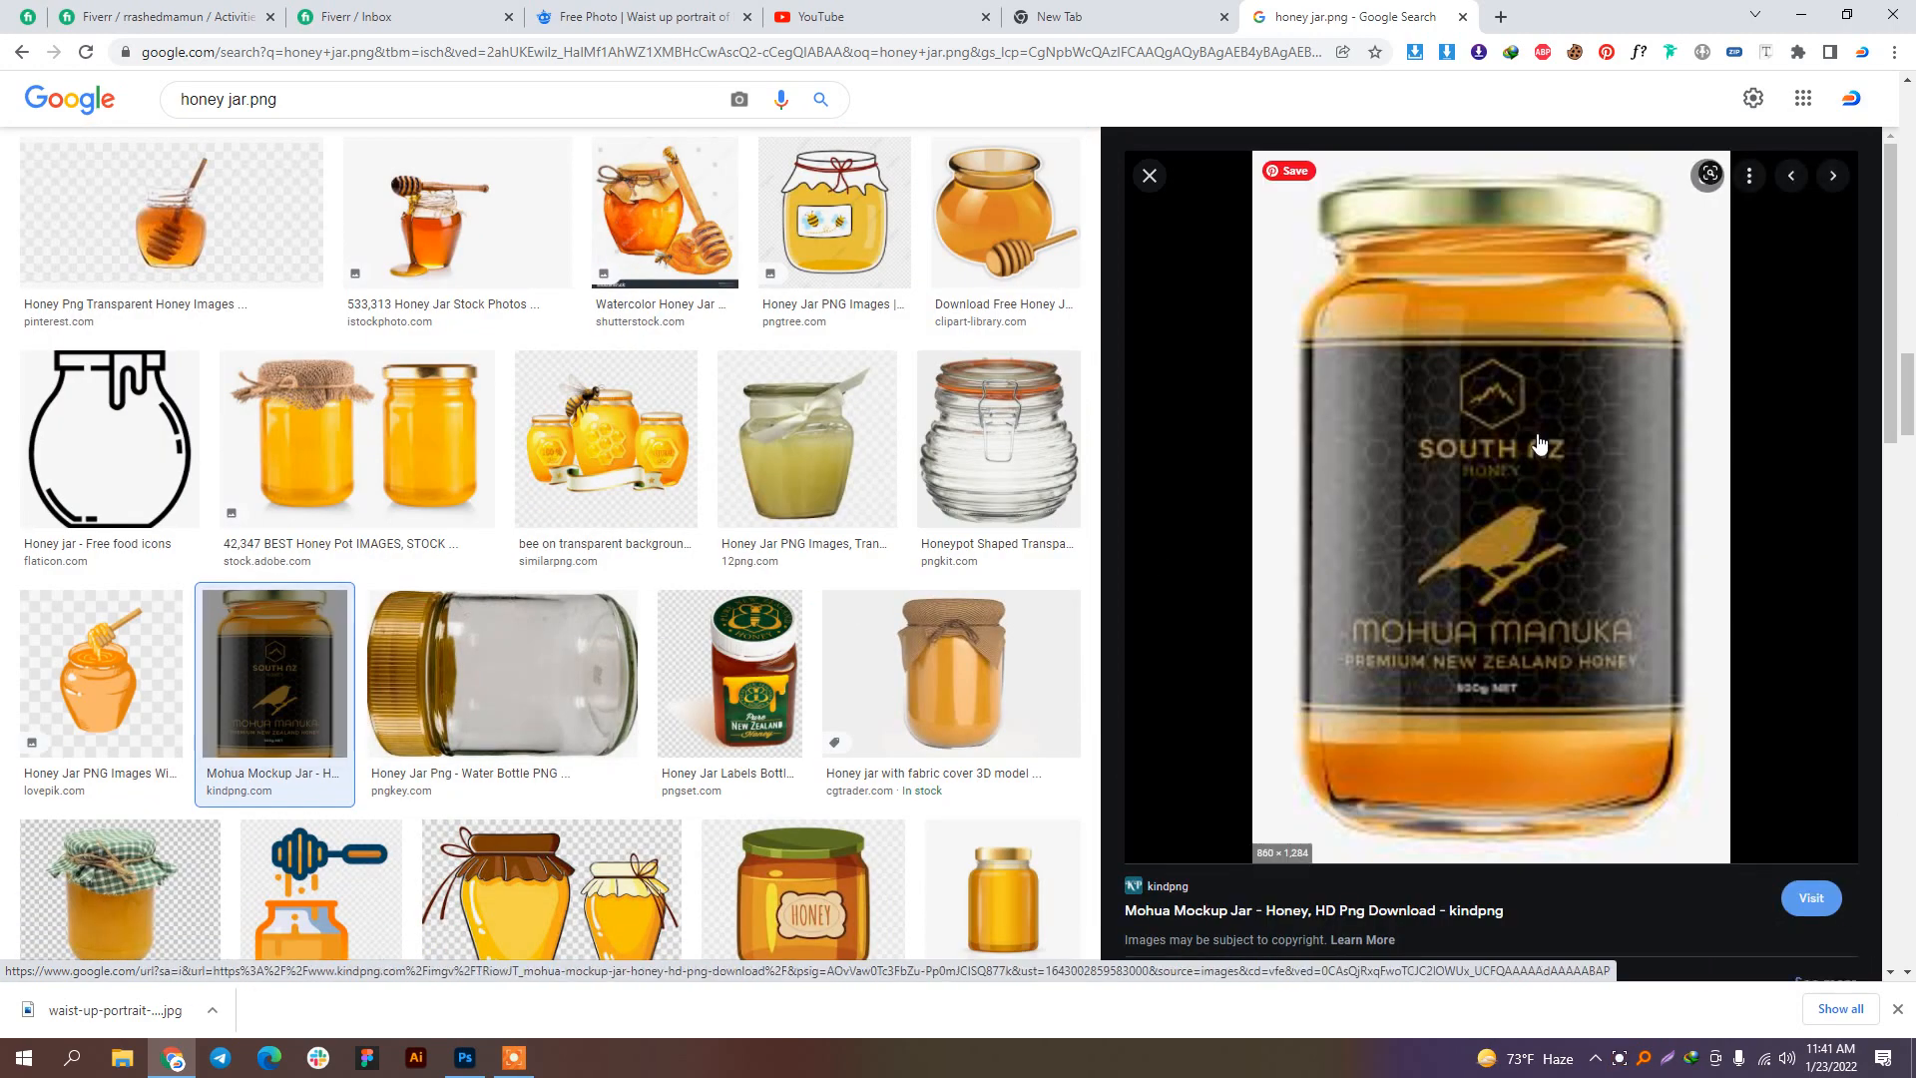
left_click(1330, 906)
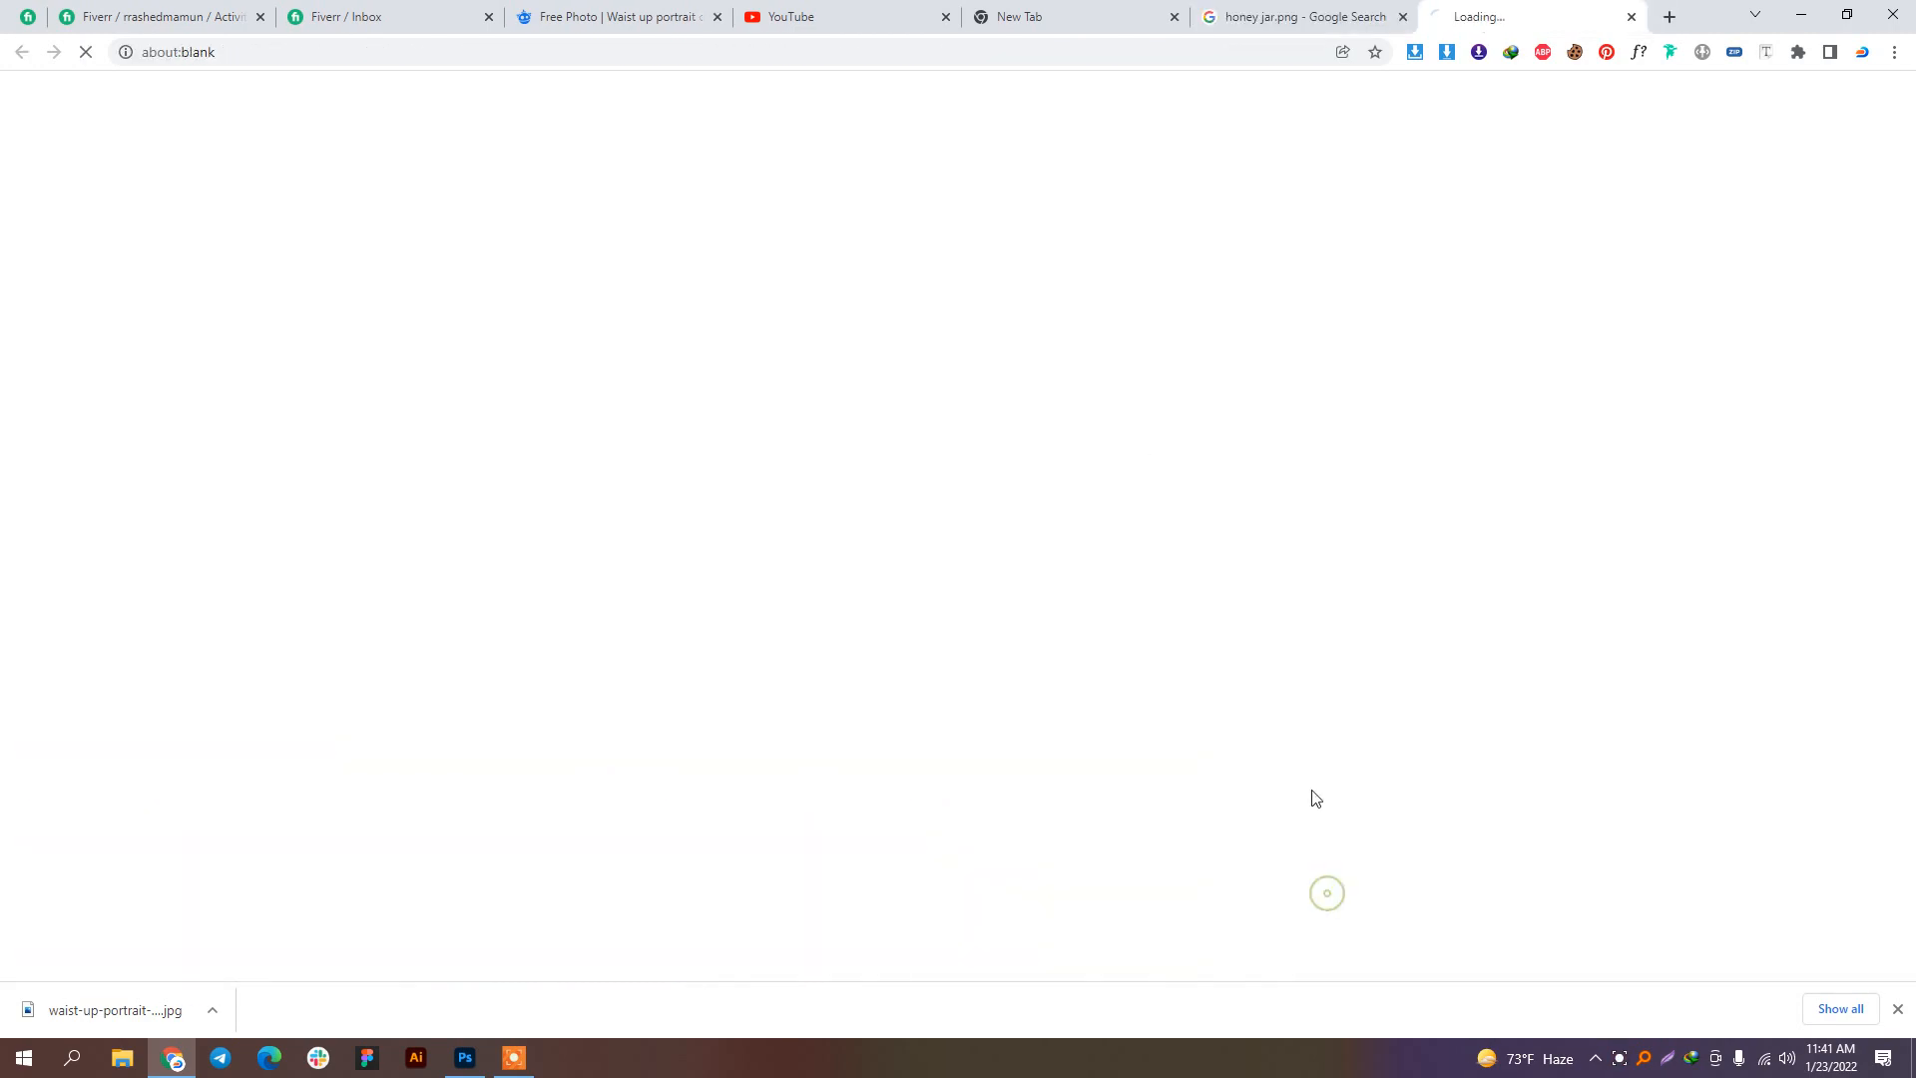
left_click(1202, 12)
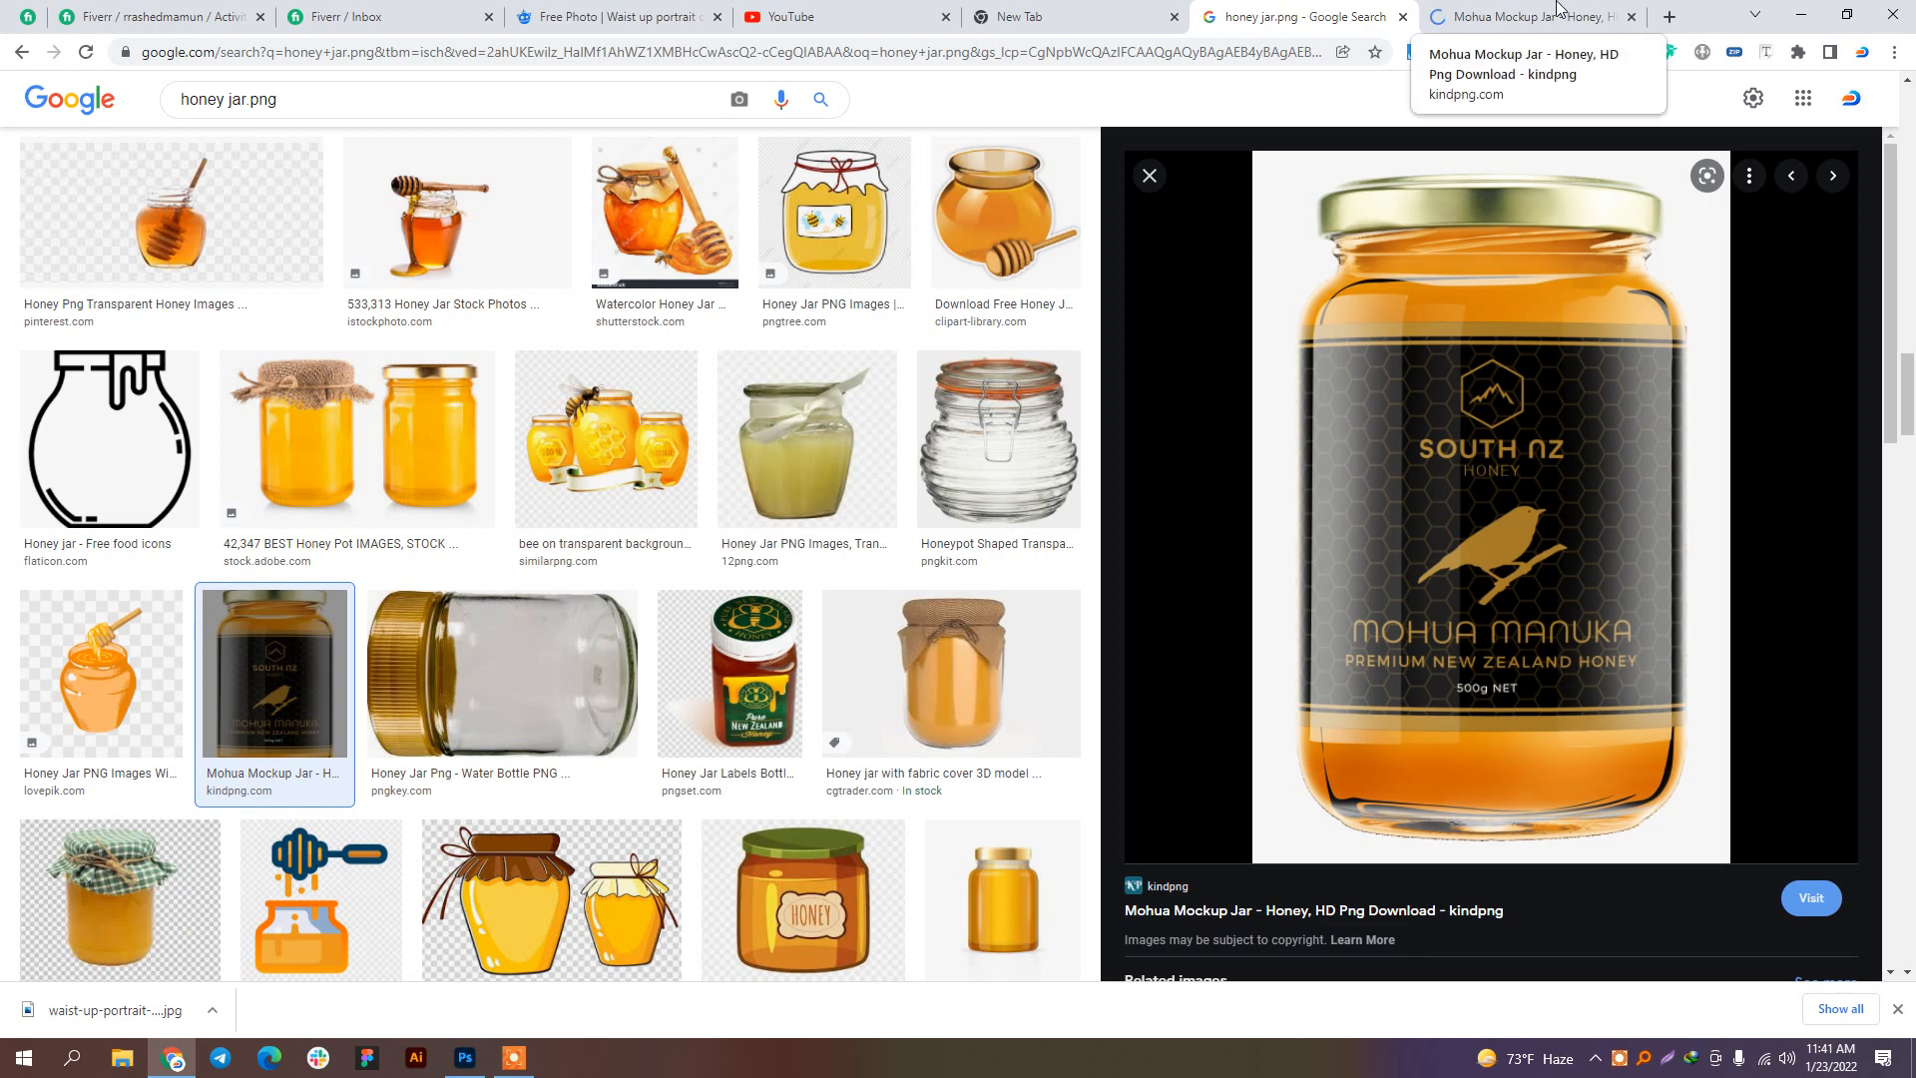
left_click(1562, 10)
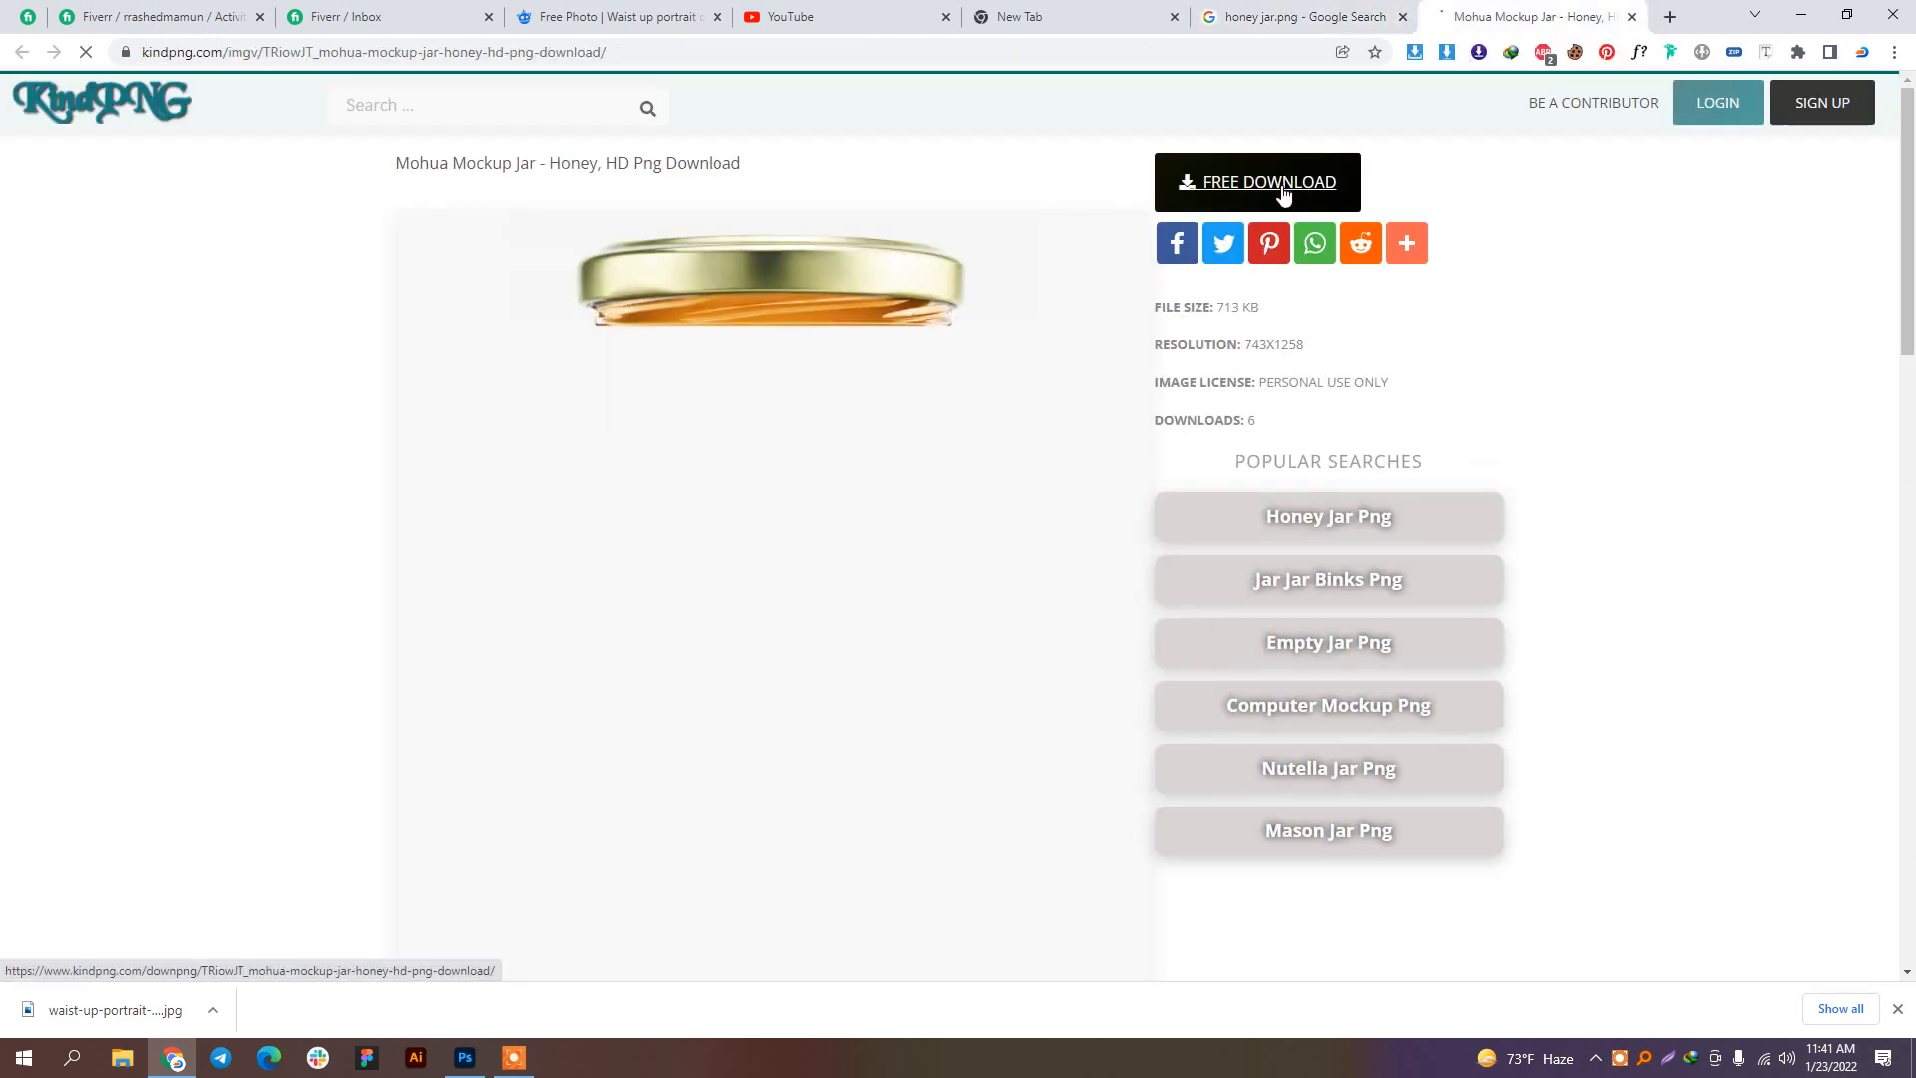
left_click(1291, 194)
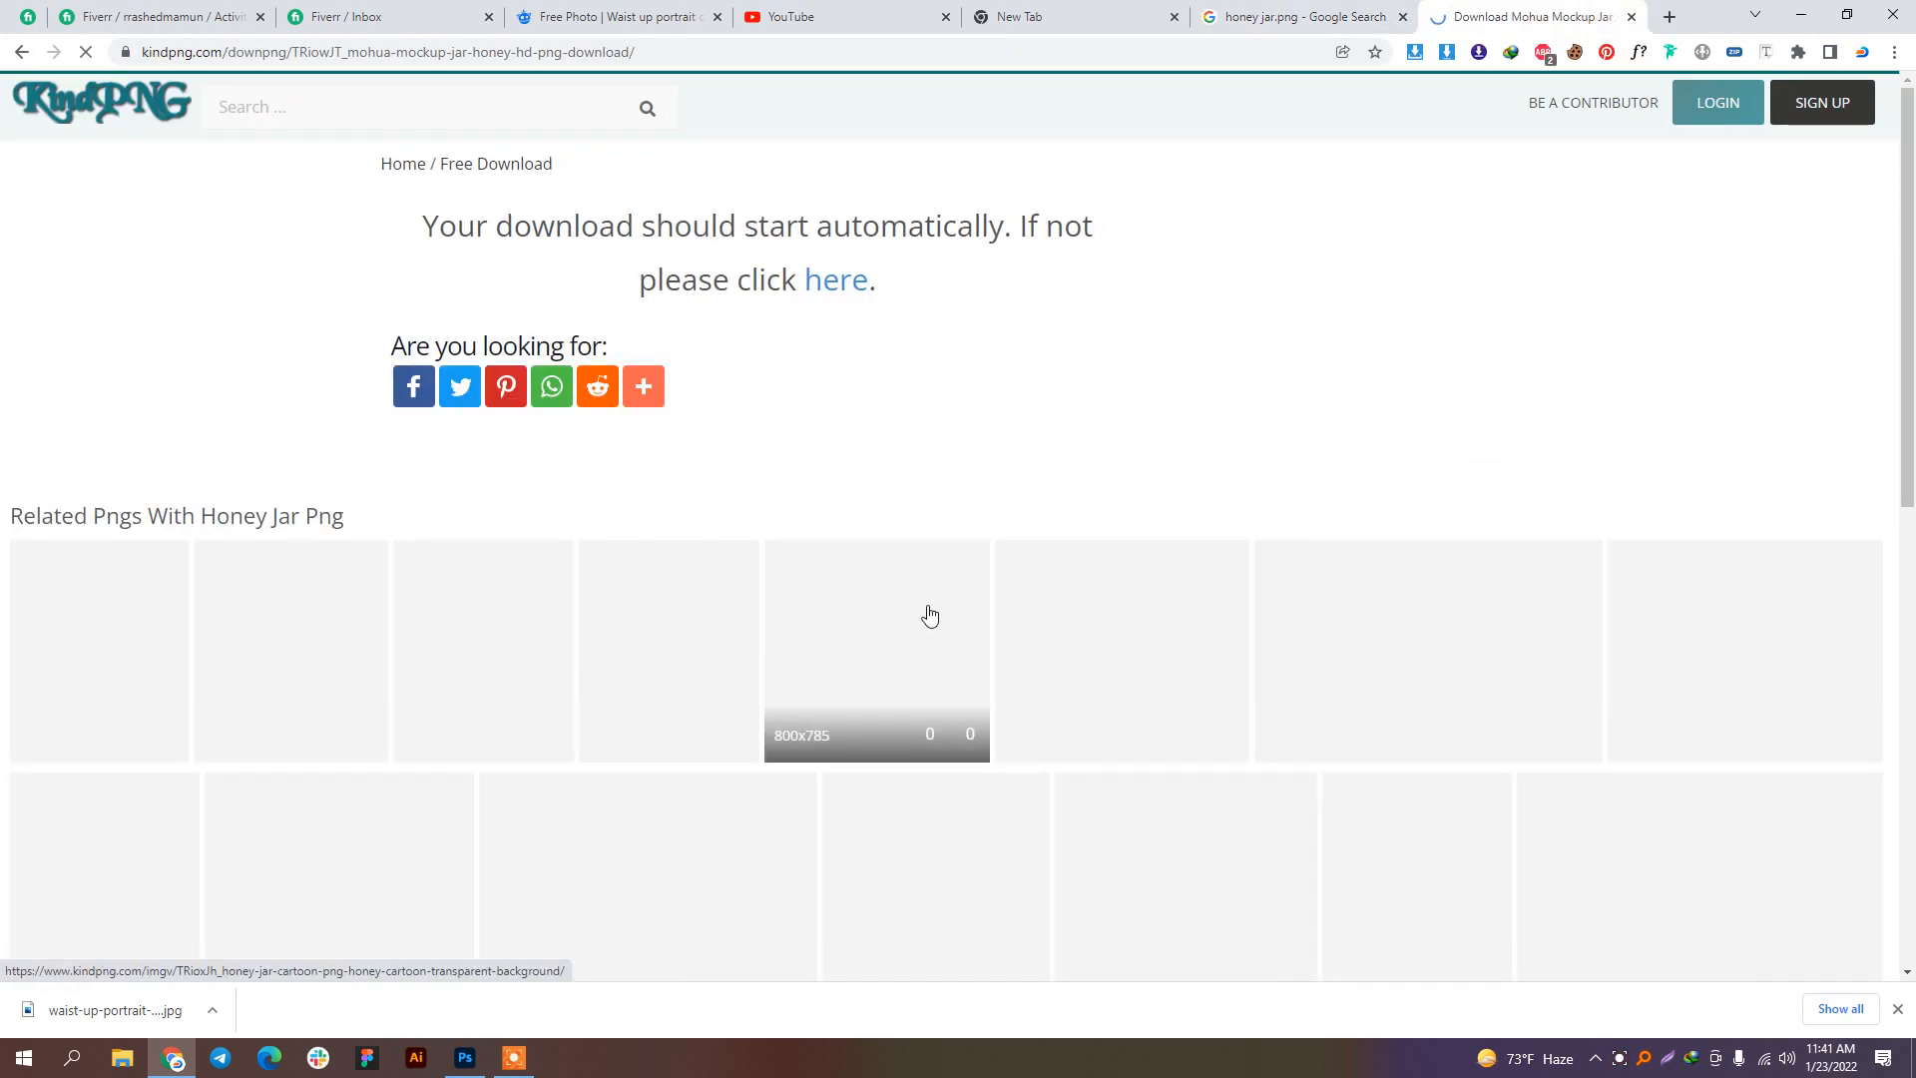
left_click(838, 289)
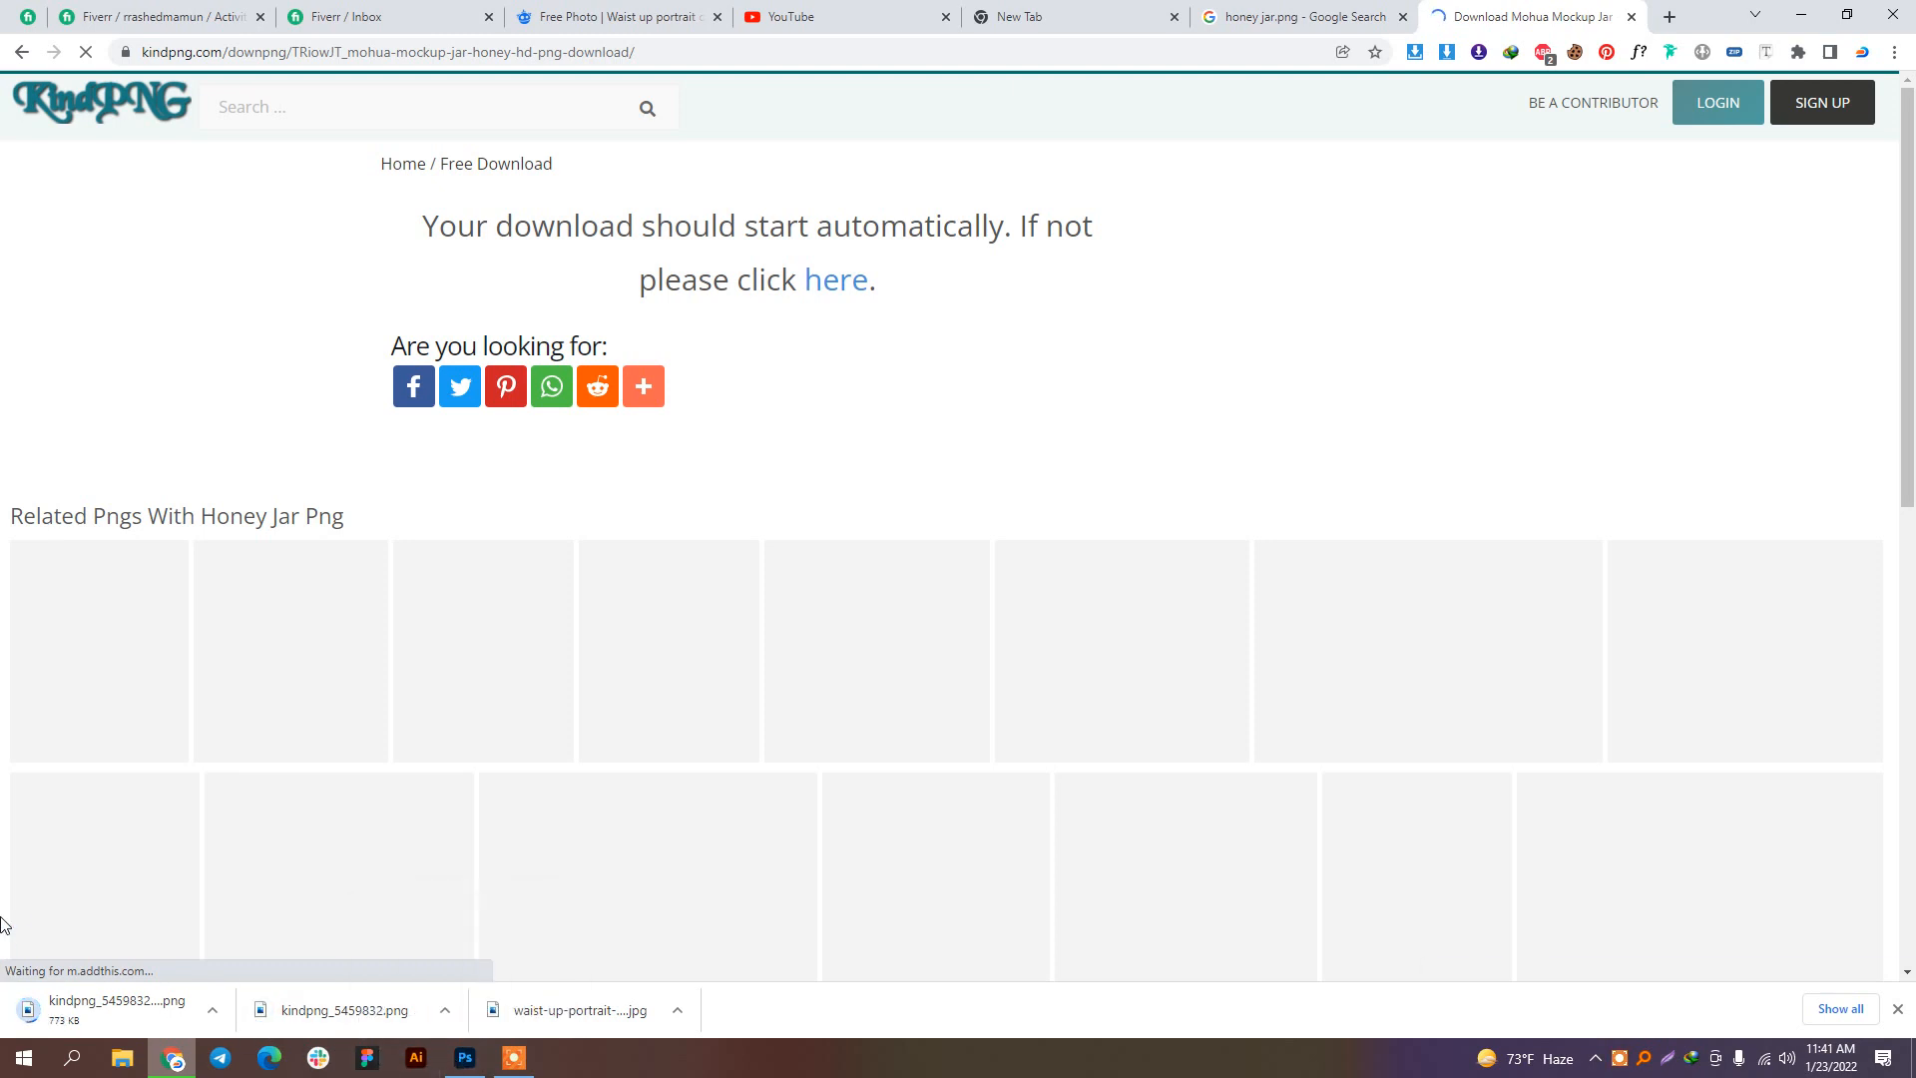
Step: Place the downloaded jar PNG into the Photoshop canvas and scale it down around its centre to about 783 by 1339 px
left_click_drag(100, 1009, 965, 487)
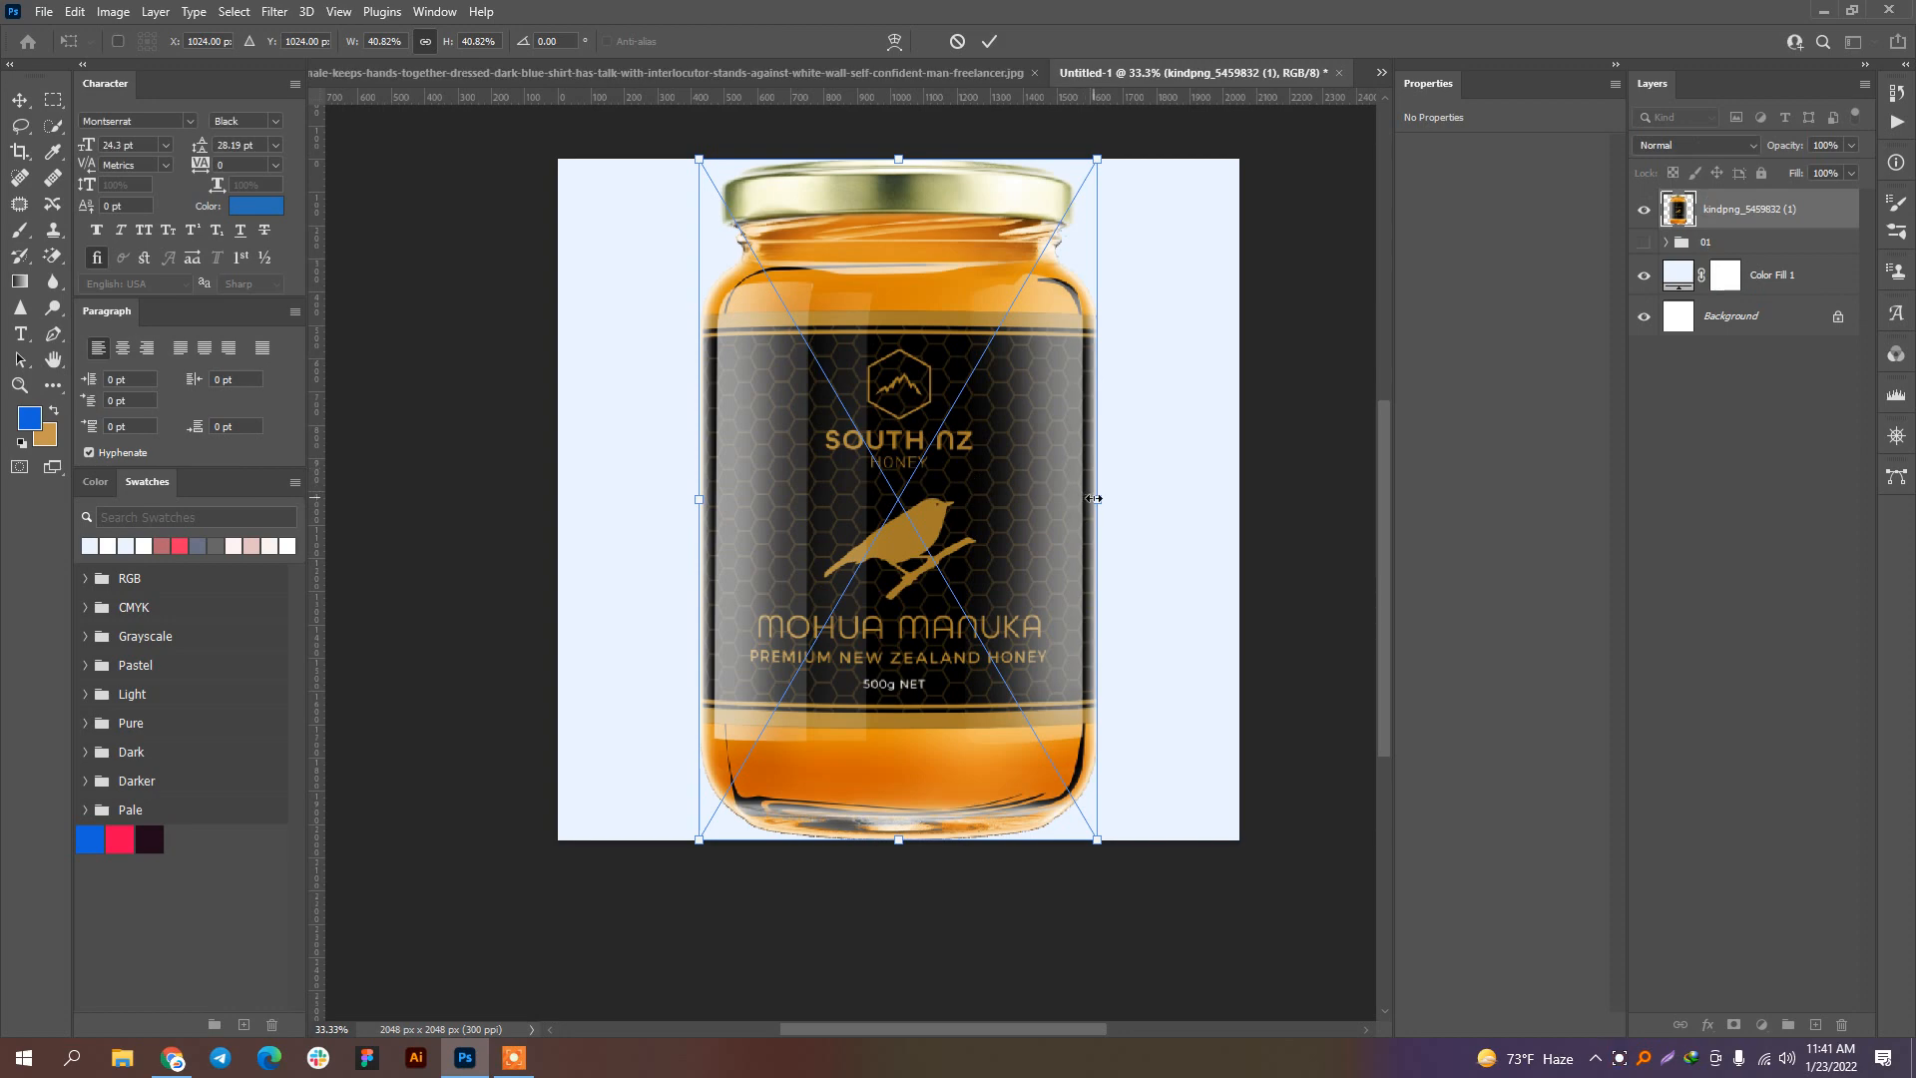
left_click_drag(1093, 498, 1029, 498)
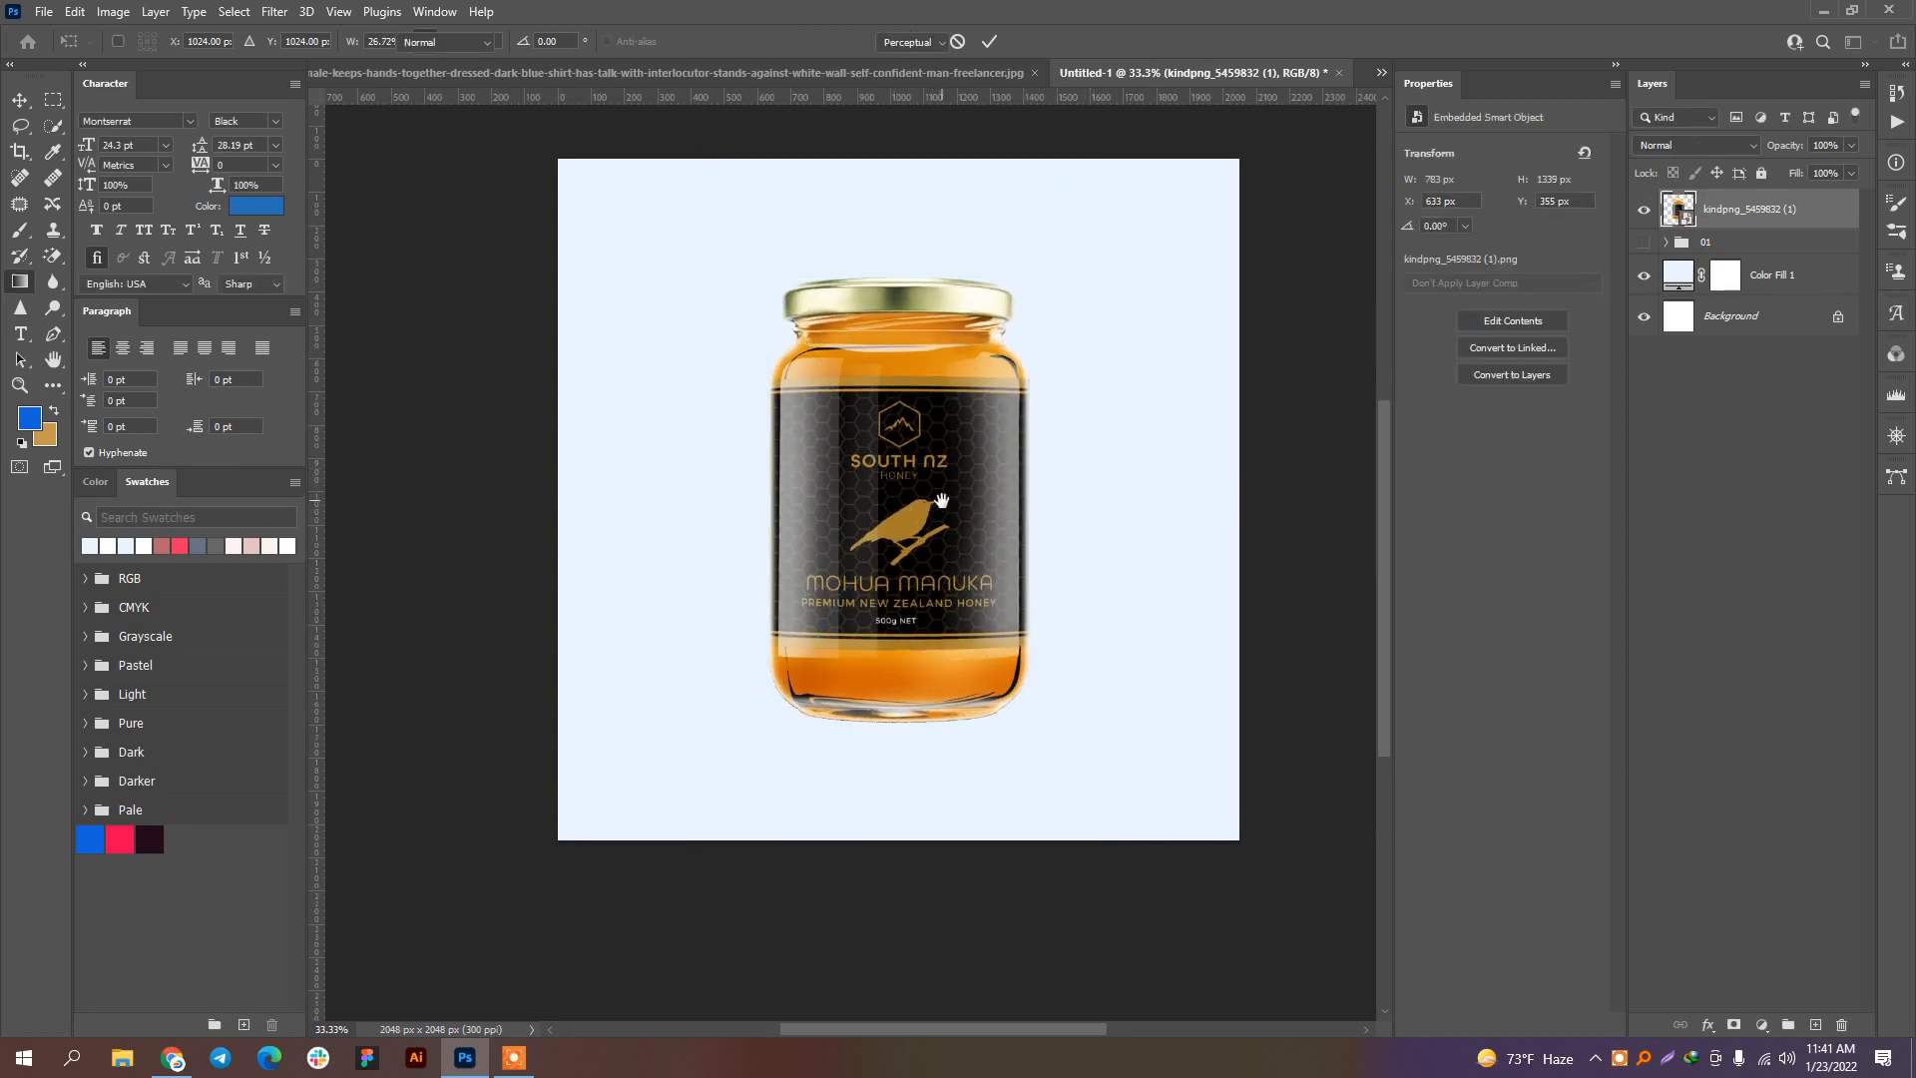
key("Return")
Step: Examine the cut-out edges along the base and sides of the honey jar up close
scroll(902, 791, "up", 3)
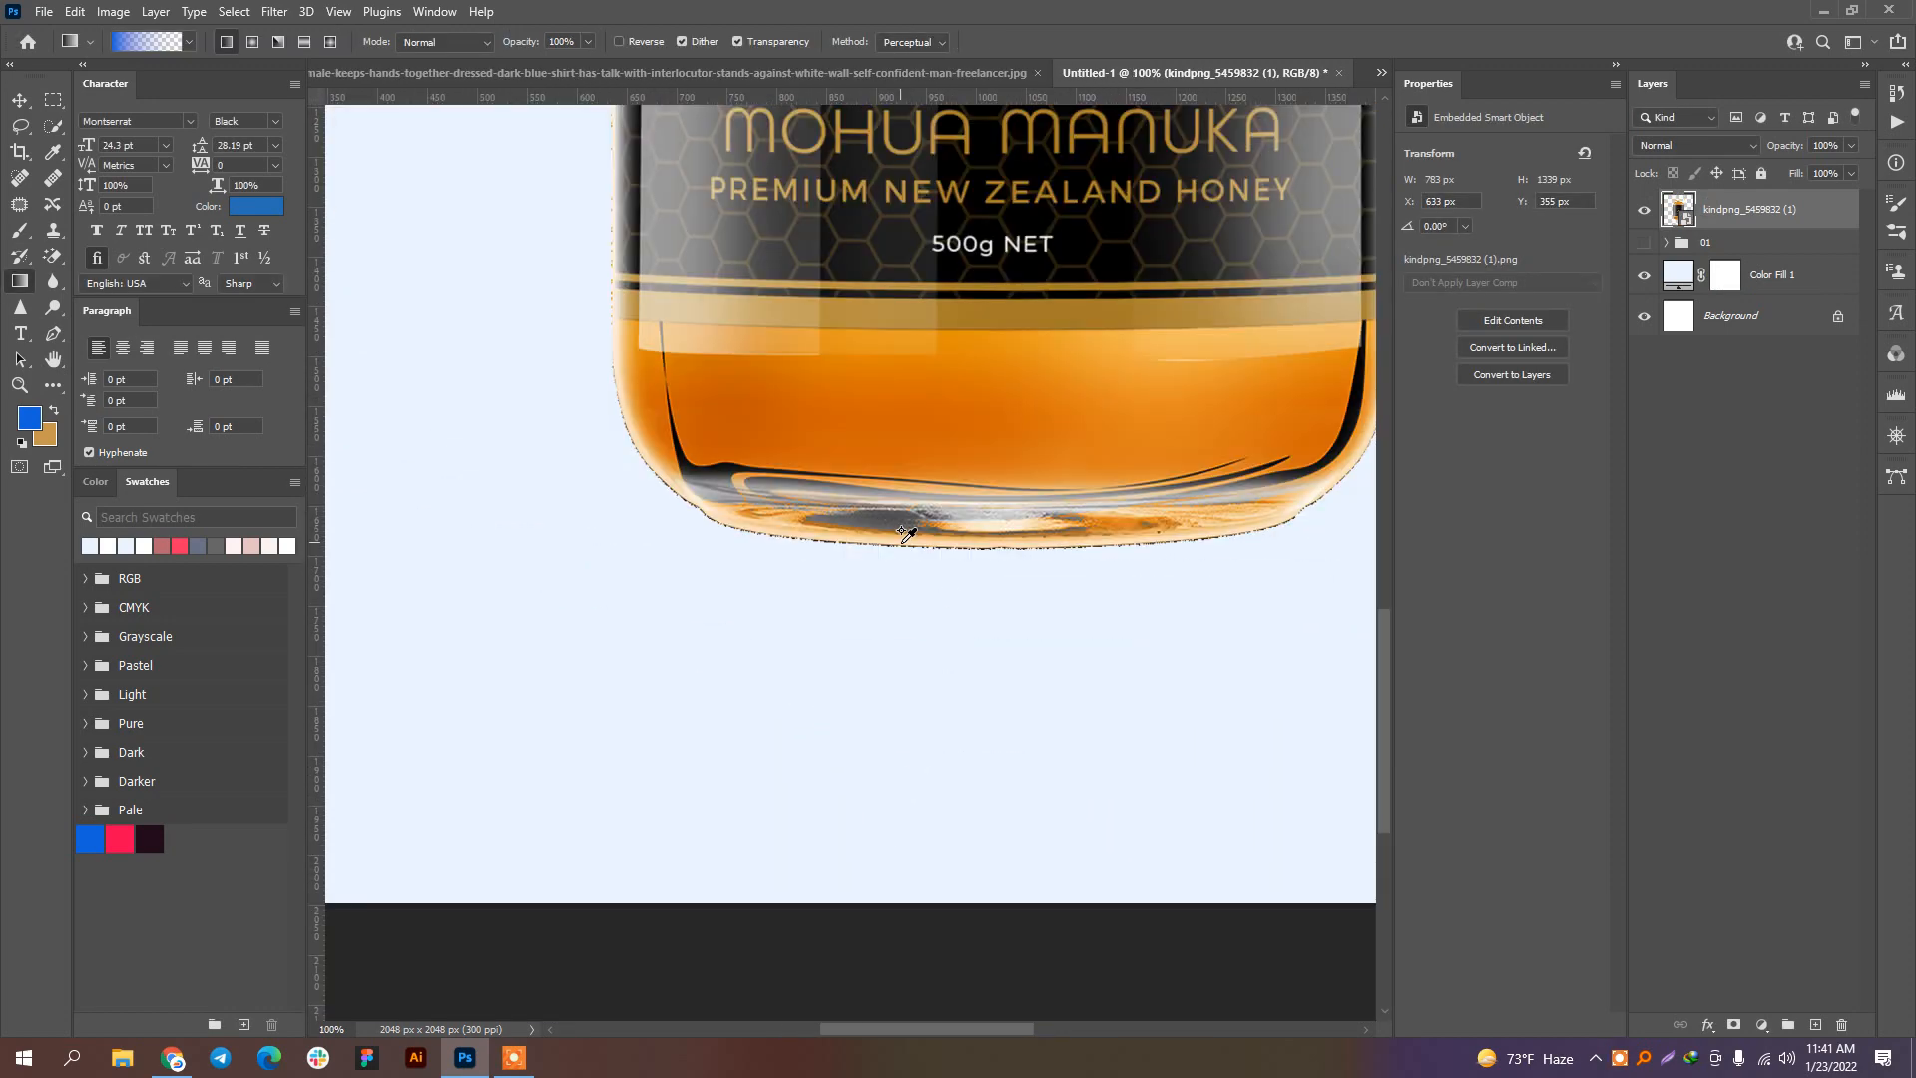
scroll(742, 539, "up", 3)
left_click_drag(908, 429, 1103, 748)
scroll(658, 463, "down", 2)
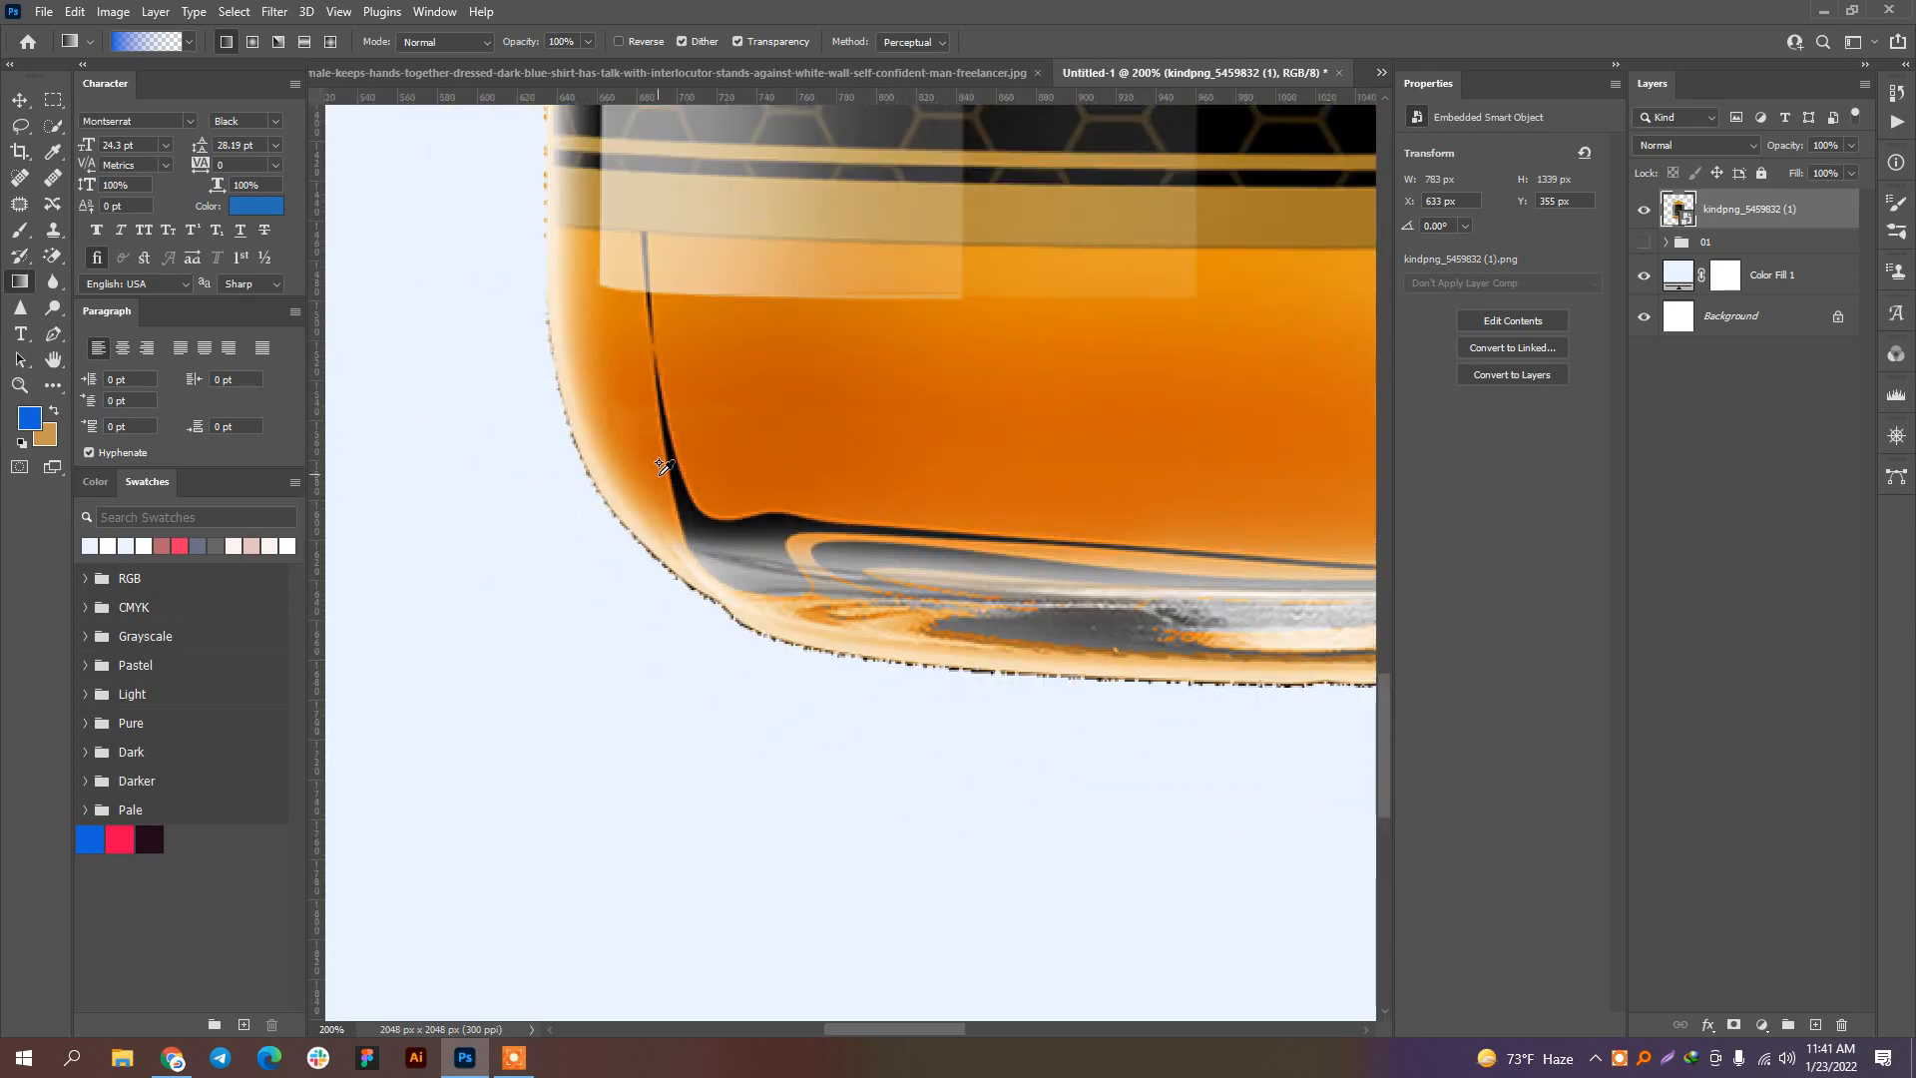
scroll(659, 463, "down", 1)
scroll(796, 583, "up", 3)
scroll(876, 312, "down", 3)
left_click_drag(1072, 307, 1069, 506)
scroll(1136, 543, "up", 4)
scroll(788, 545, "down", 5)
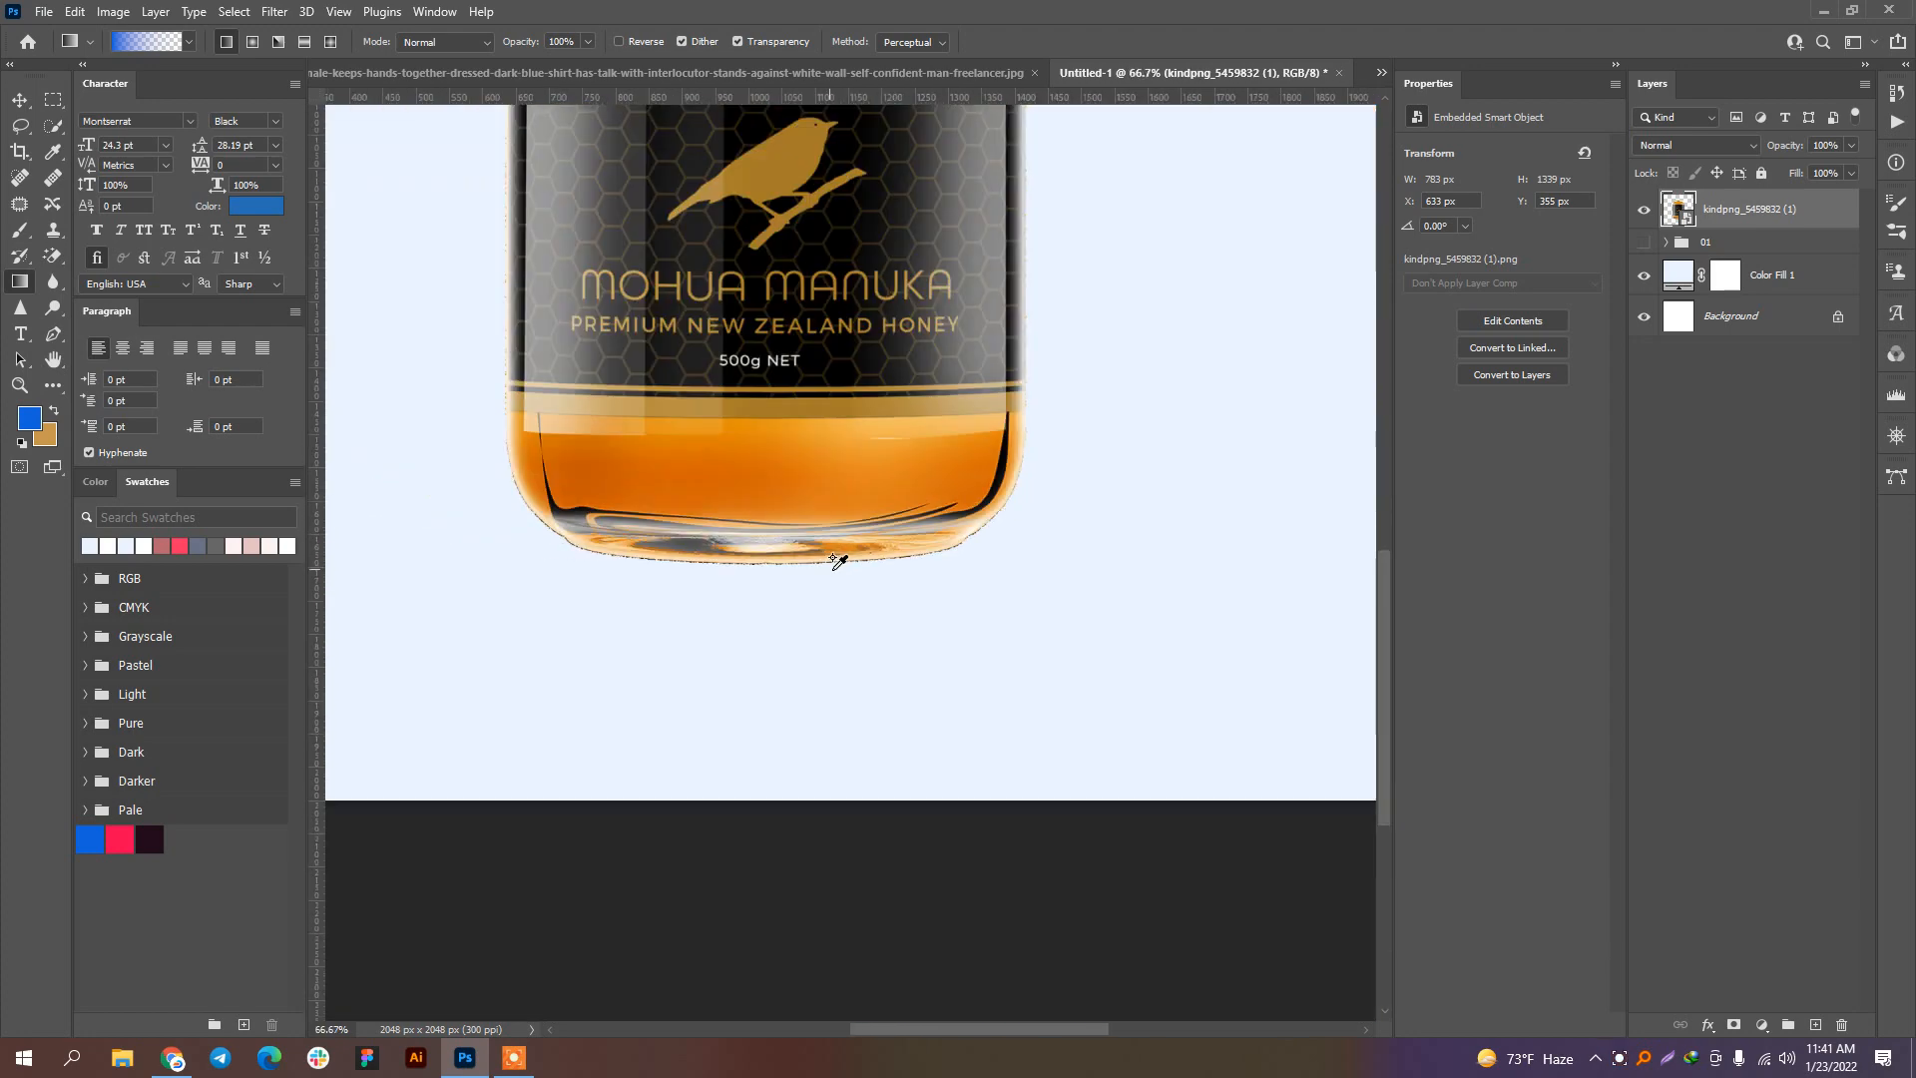
left_click_drag(1018, 418, 1144, 744)
Step: Load the jar layer's outline as a selection and add a layer mask from it
left_click(1642, 241)
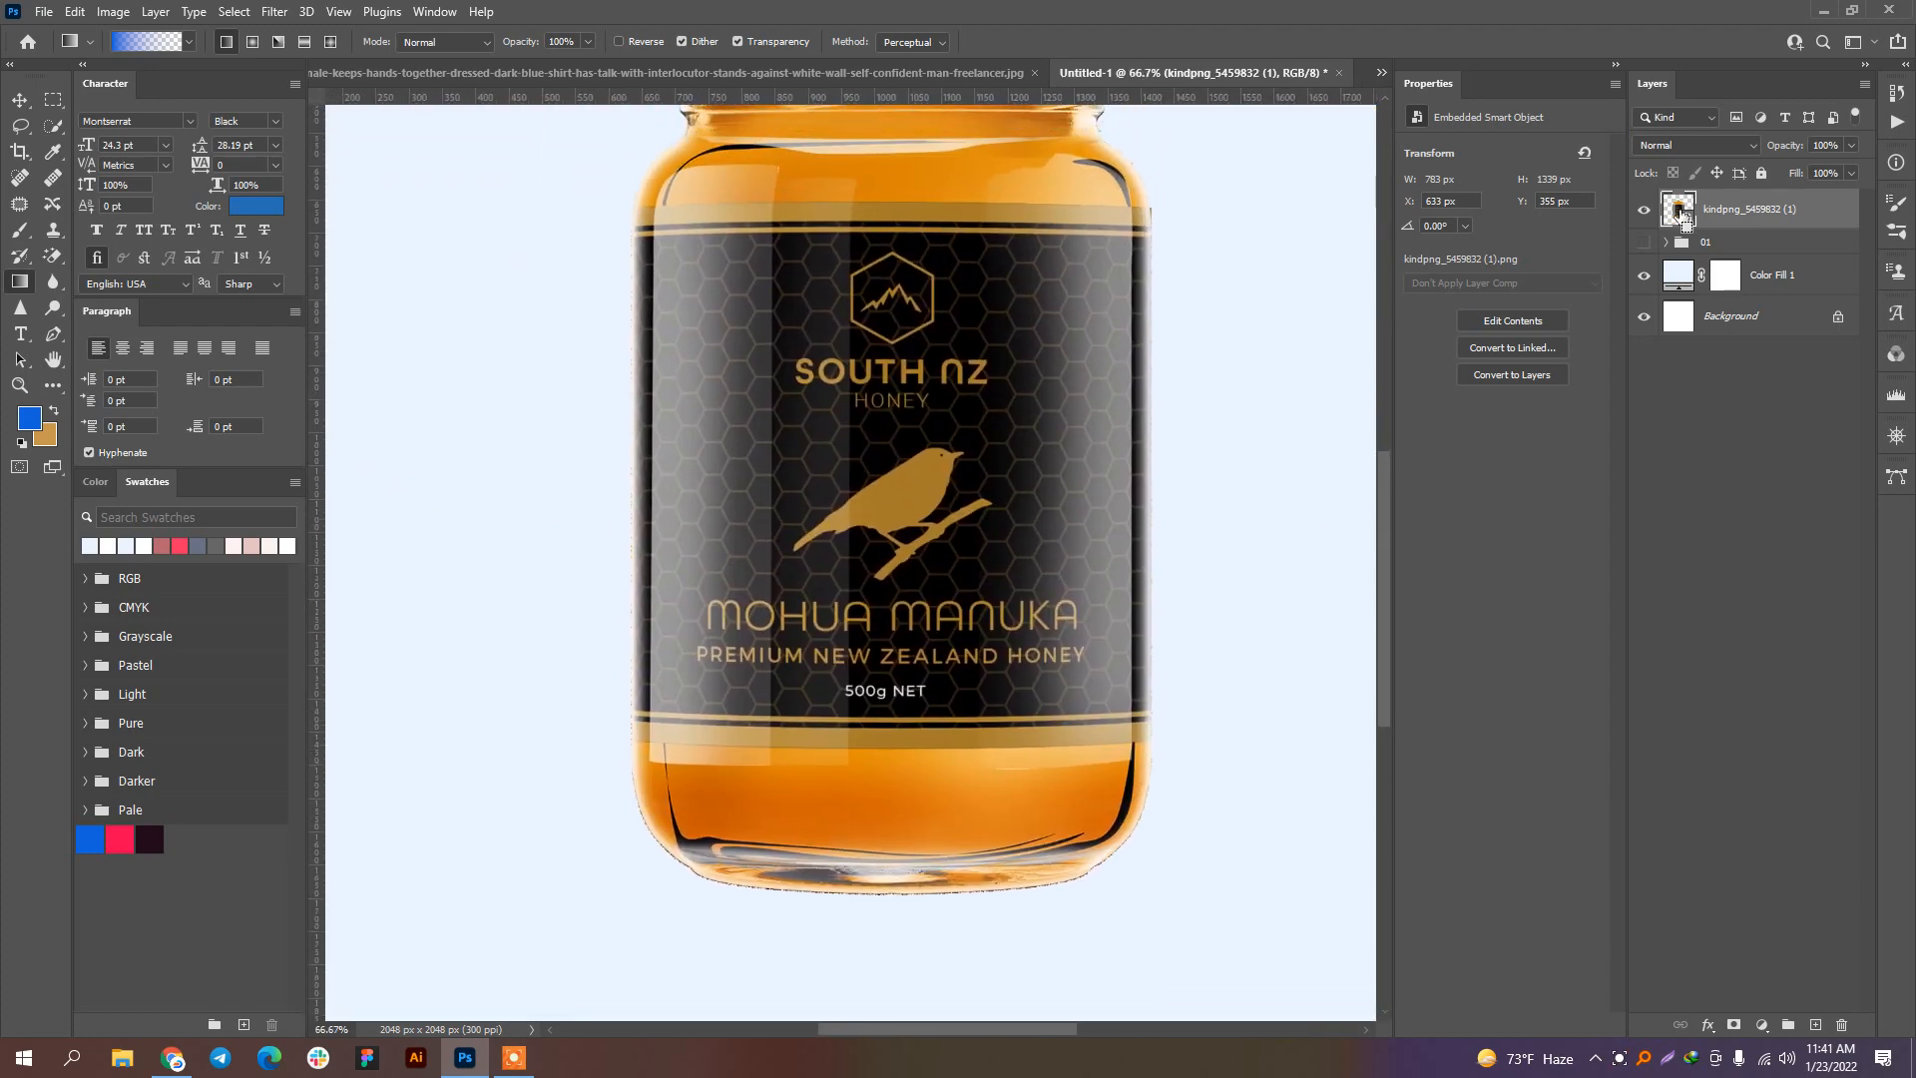
left_click(1675, 212, "ctrl")
left_click(1733, 1025)
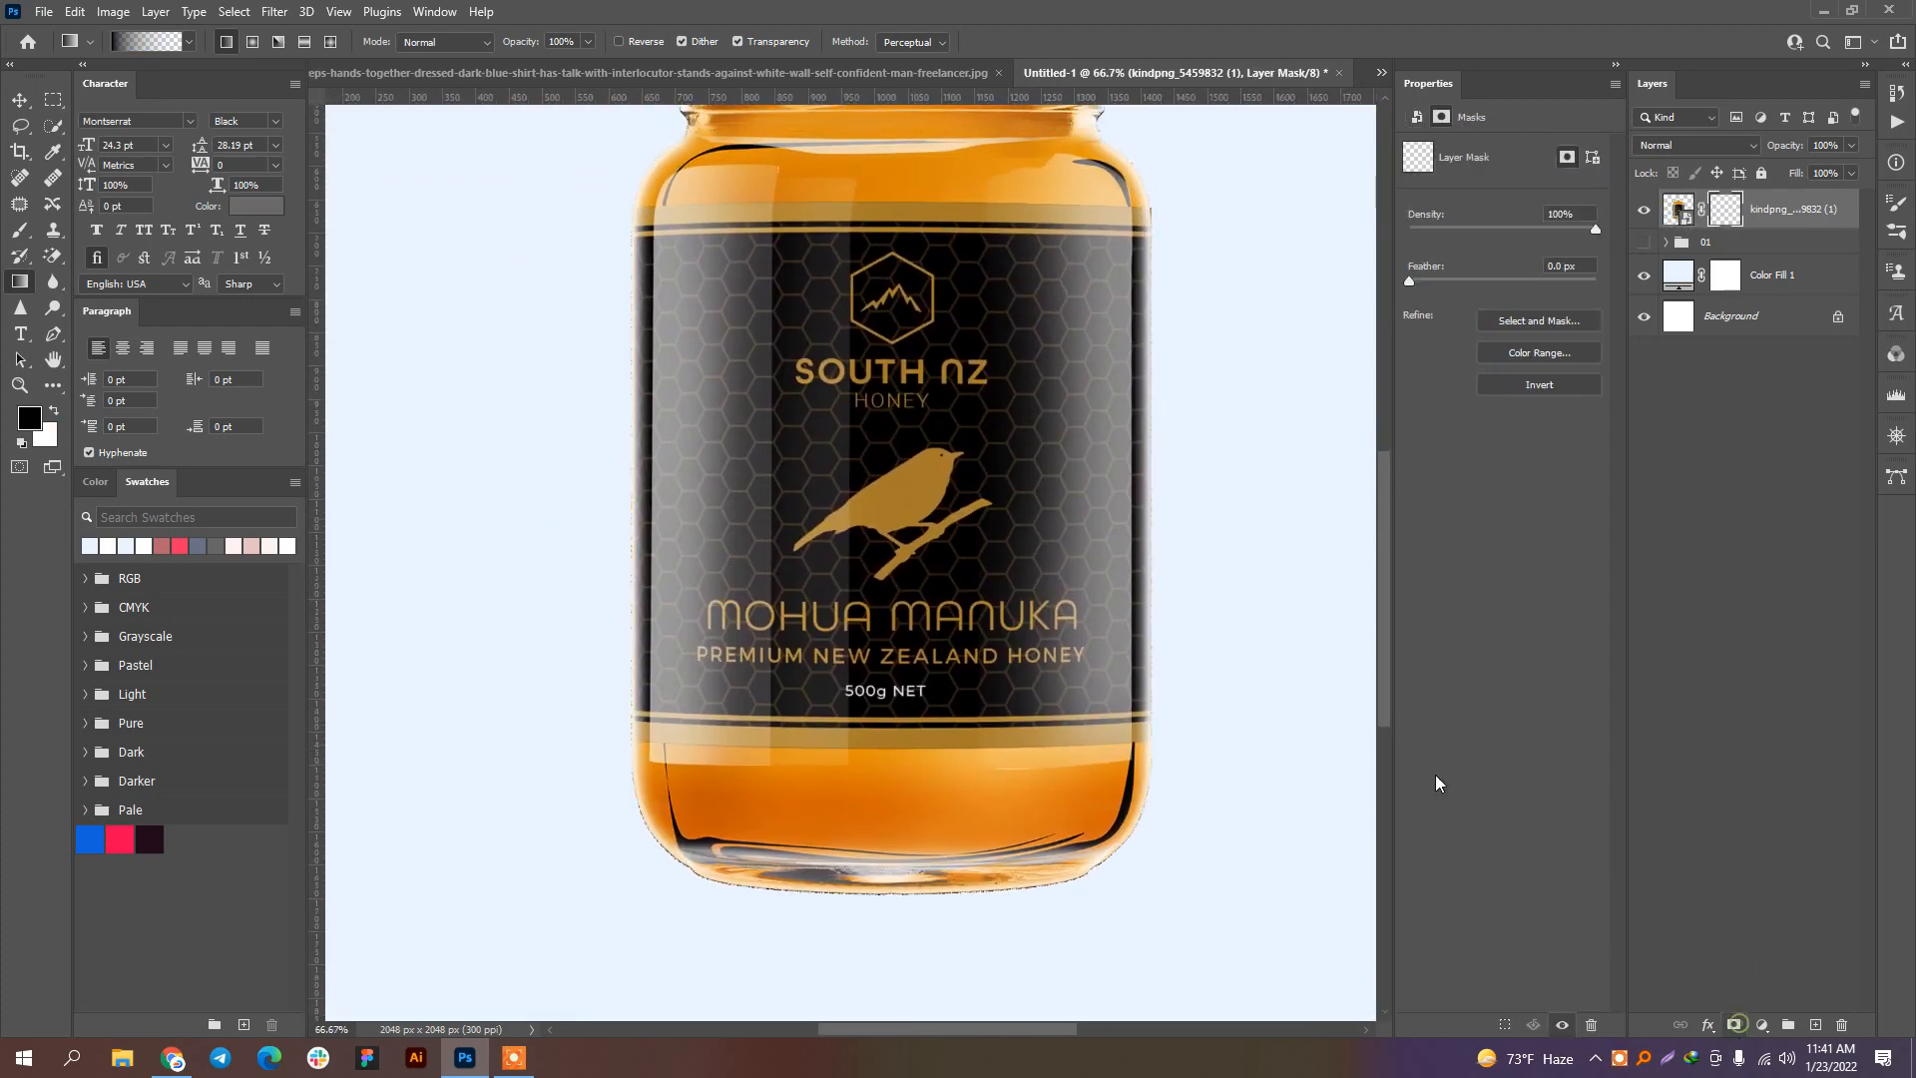
left_click_drag(1086, 368, 1088, 458)
Step: Shrink the jar's layer mask with the Minimum filter at a radius of 2 pixels and check the edges
left_click(274, 12)
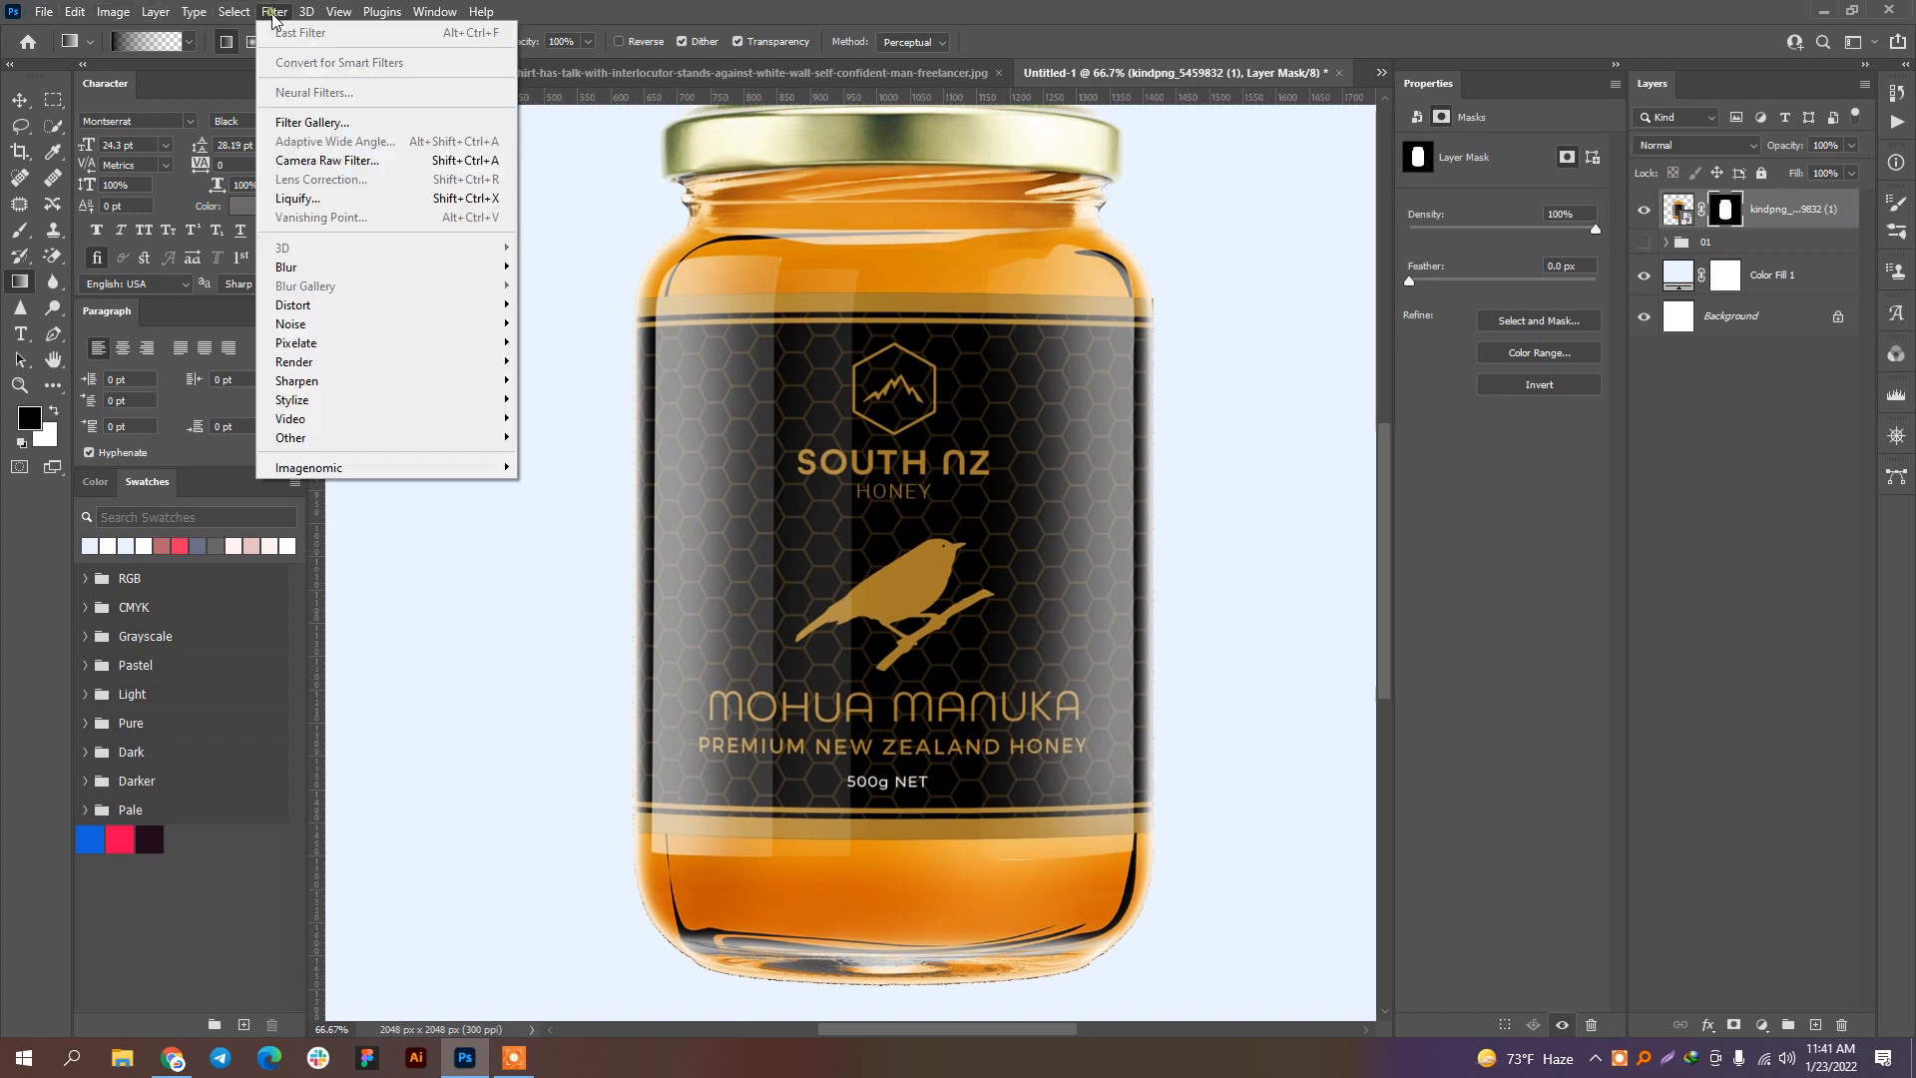
mouse_move(354, 437)
left_click(588, 513)
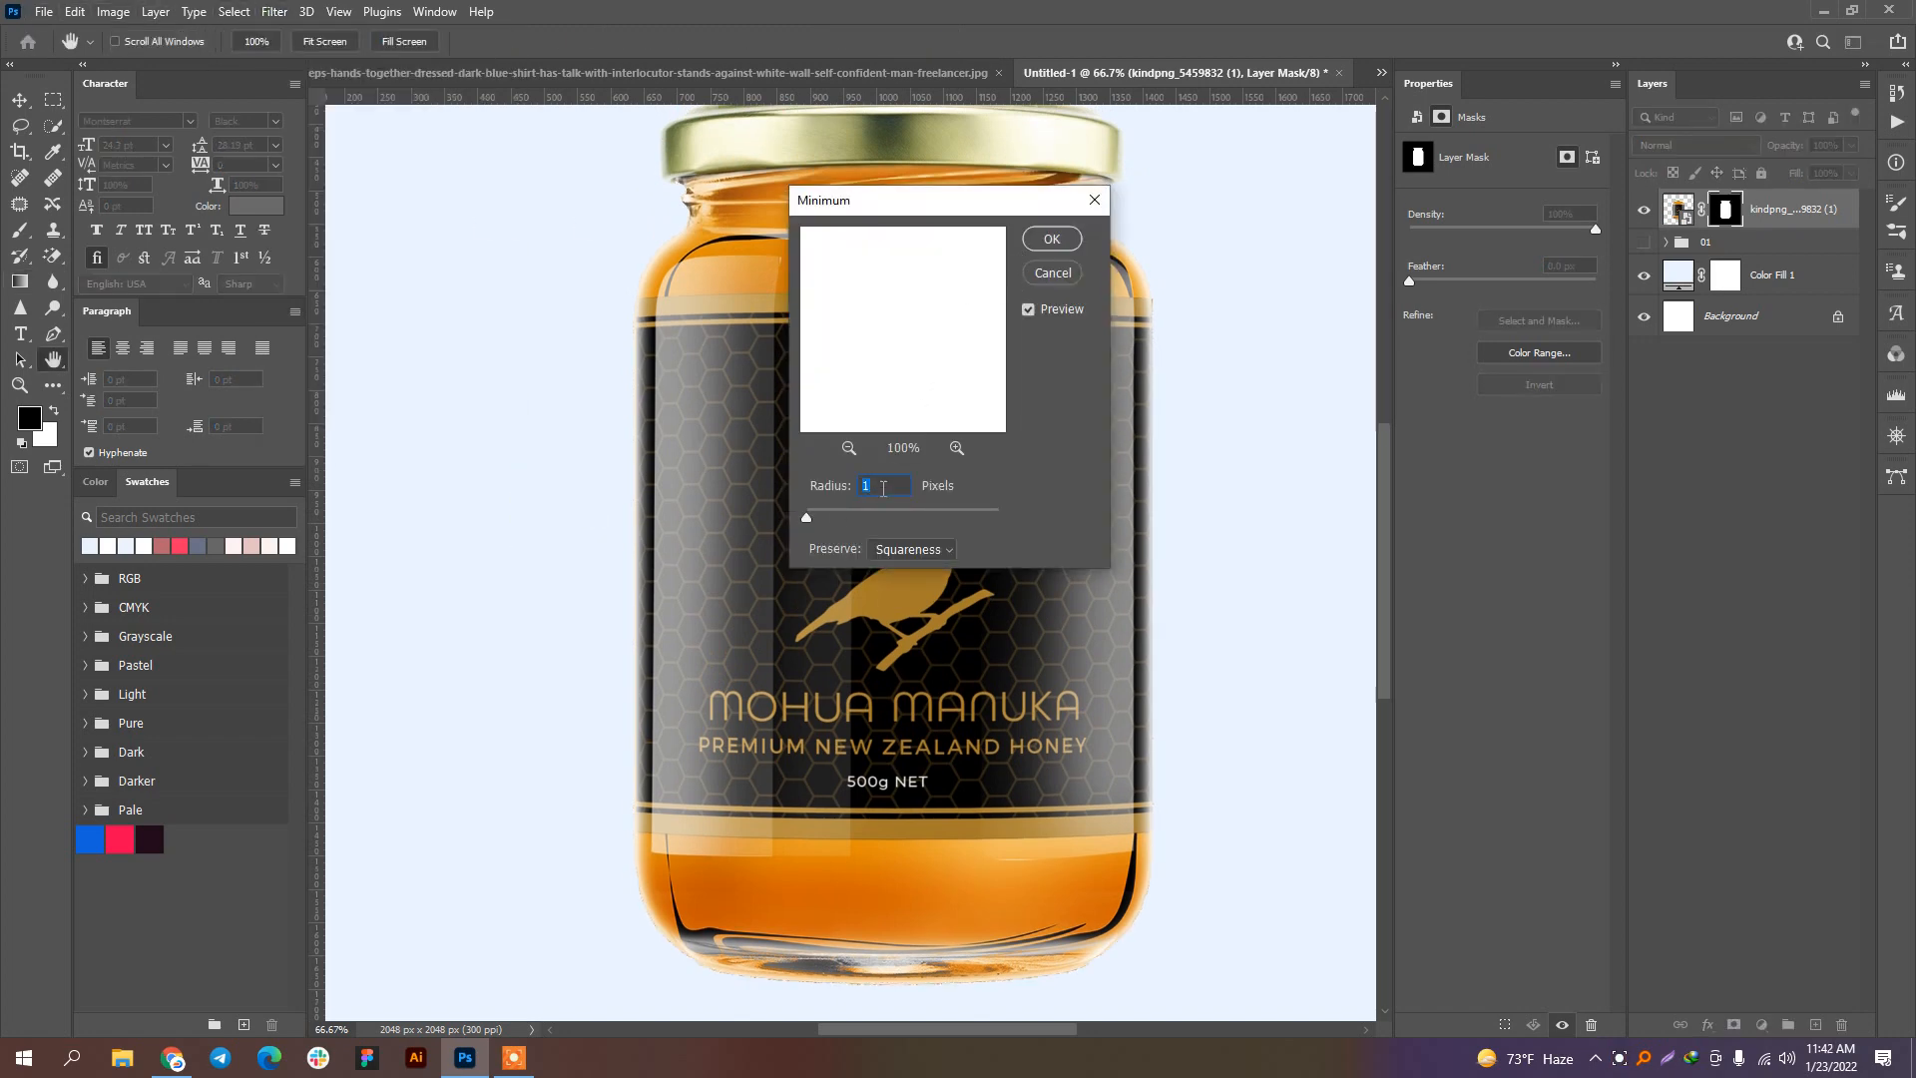
key("Up")
key("Up")
key("Up")
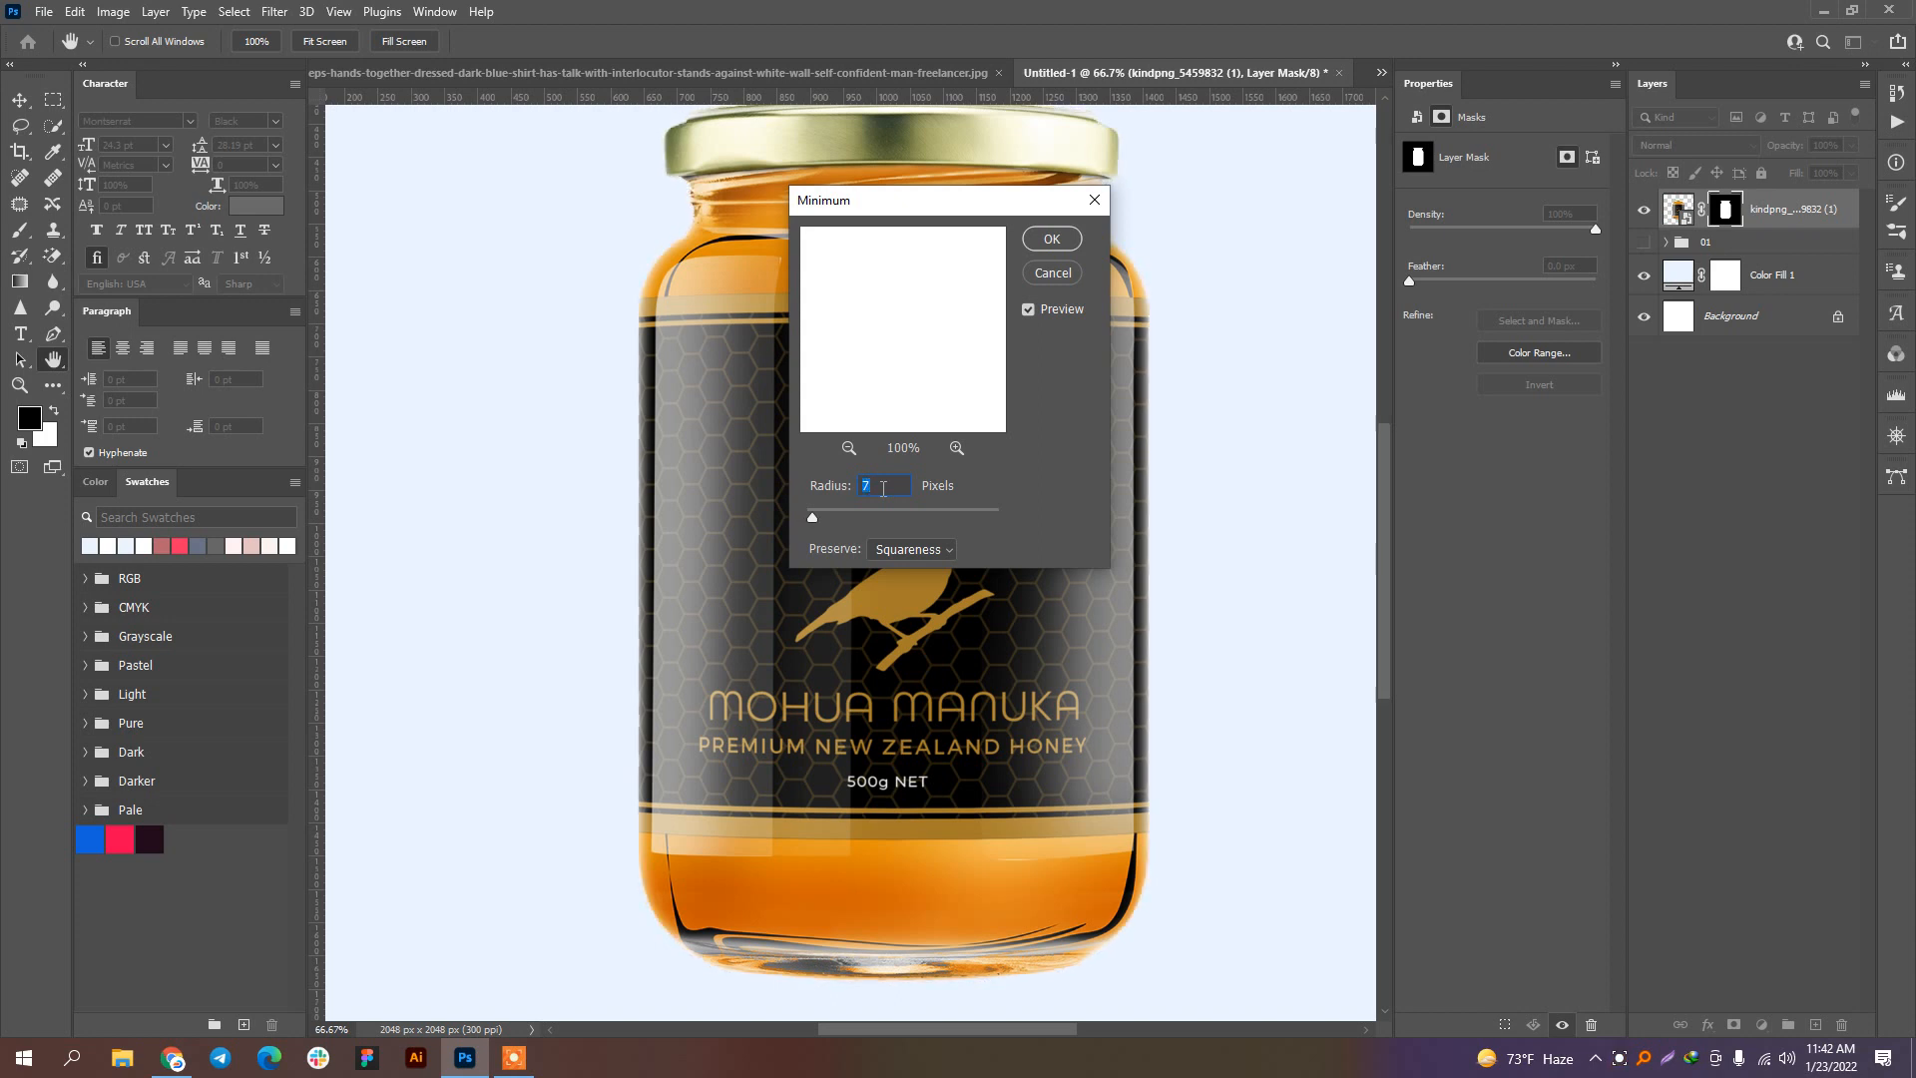
key("Down")
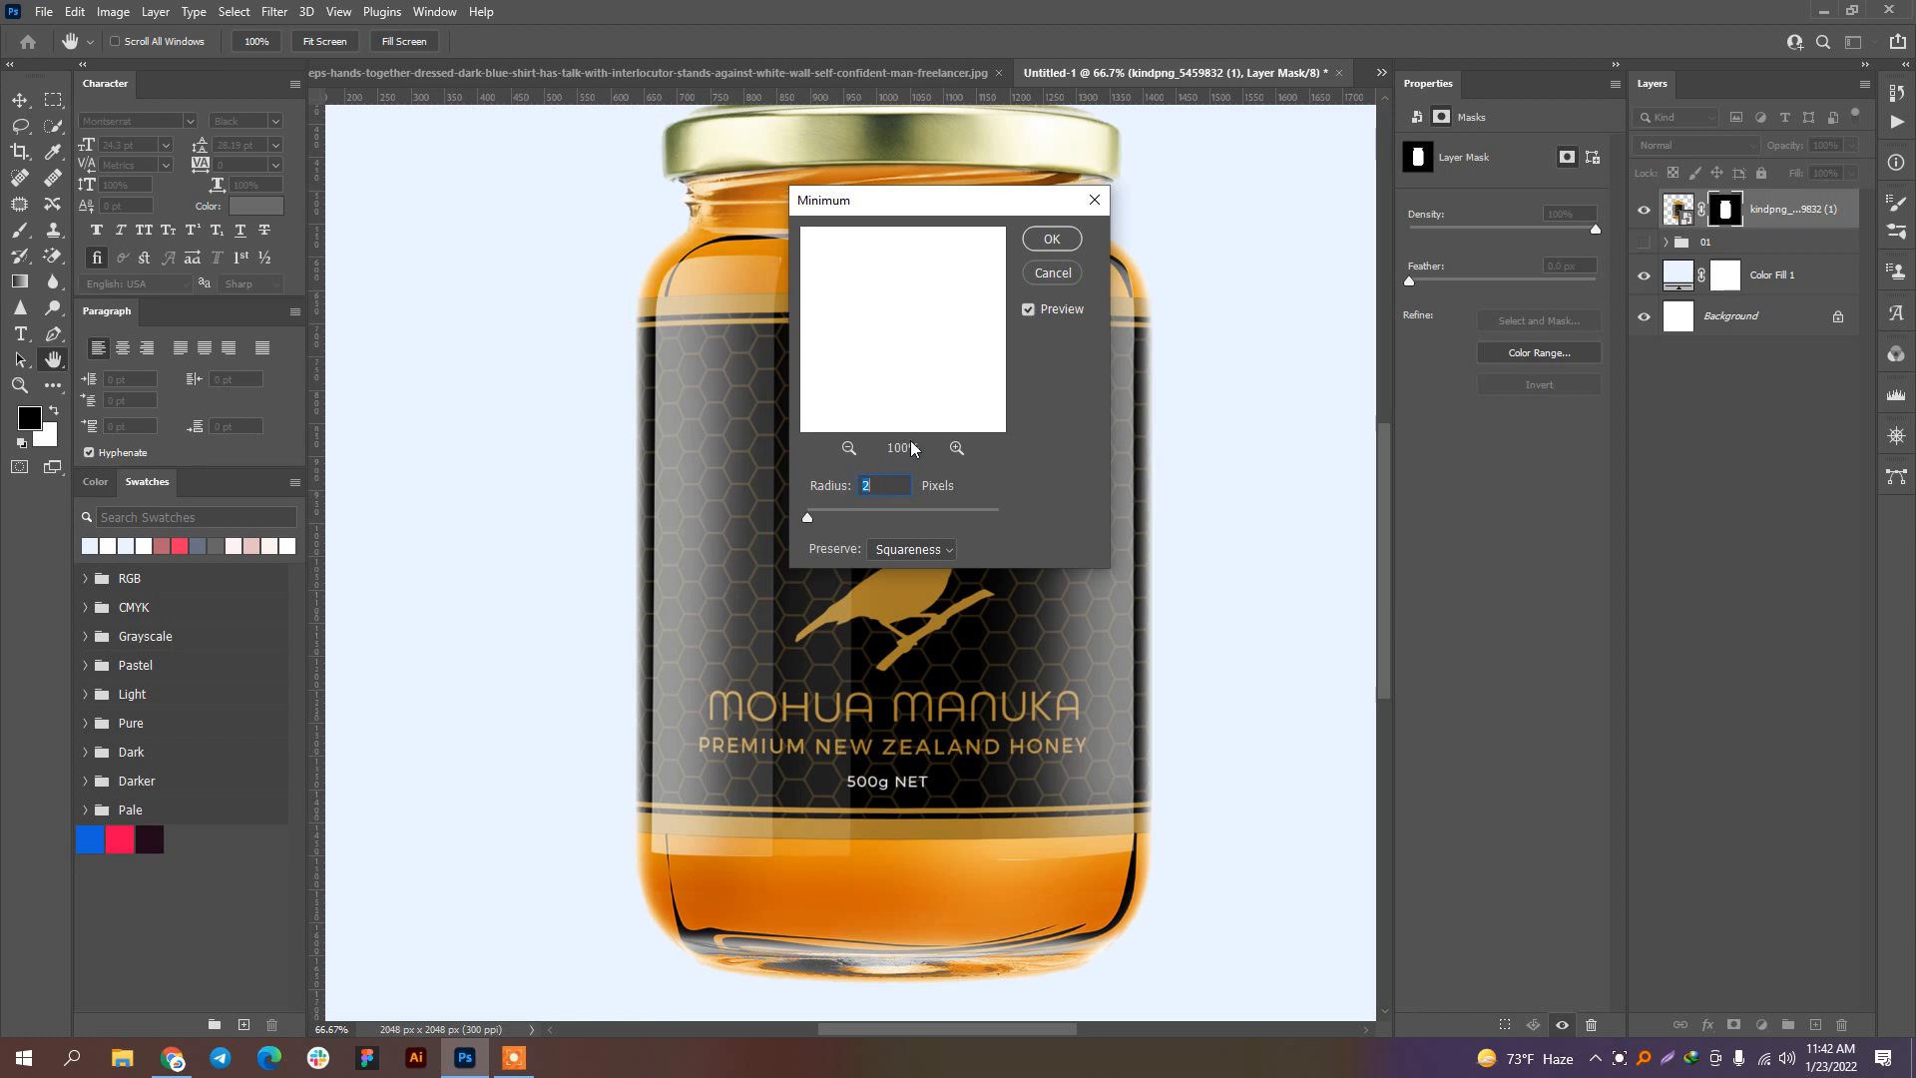
left_click(1043, 239)
key("g")
scroll(898, 906, "up", 2)
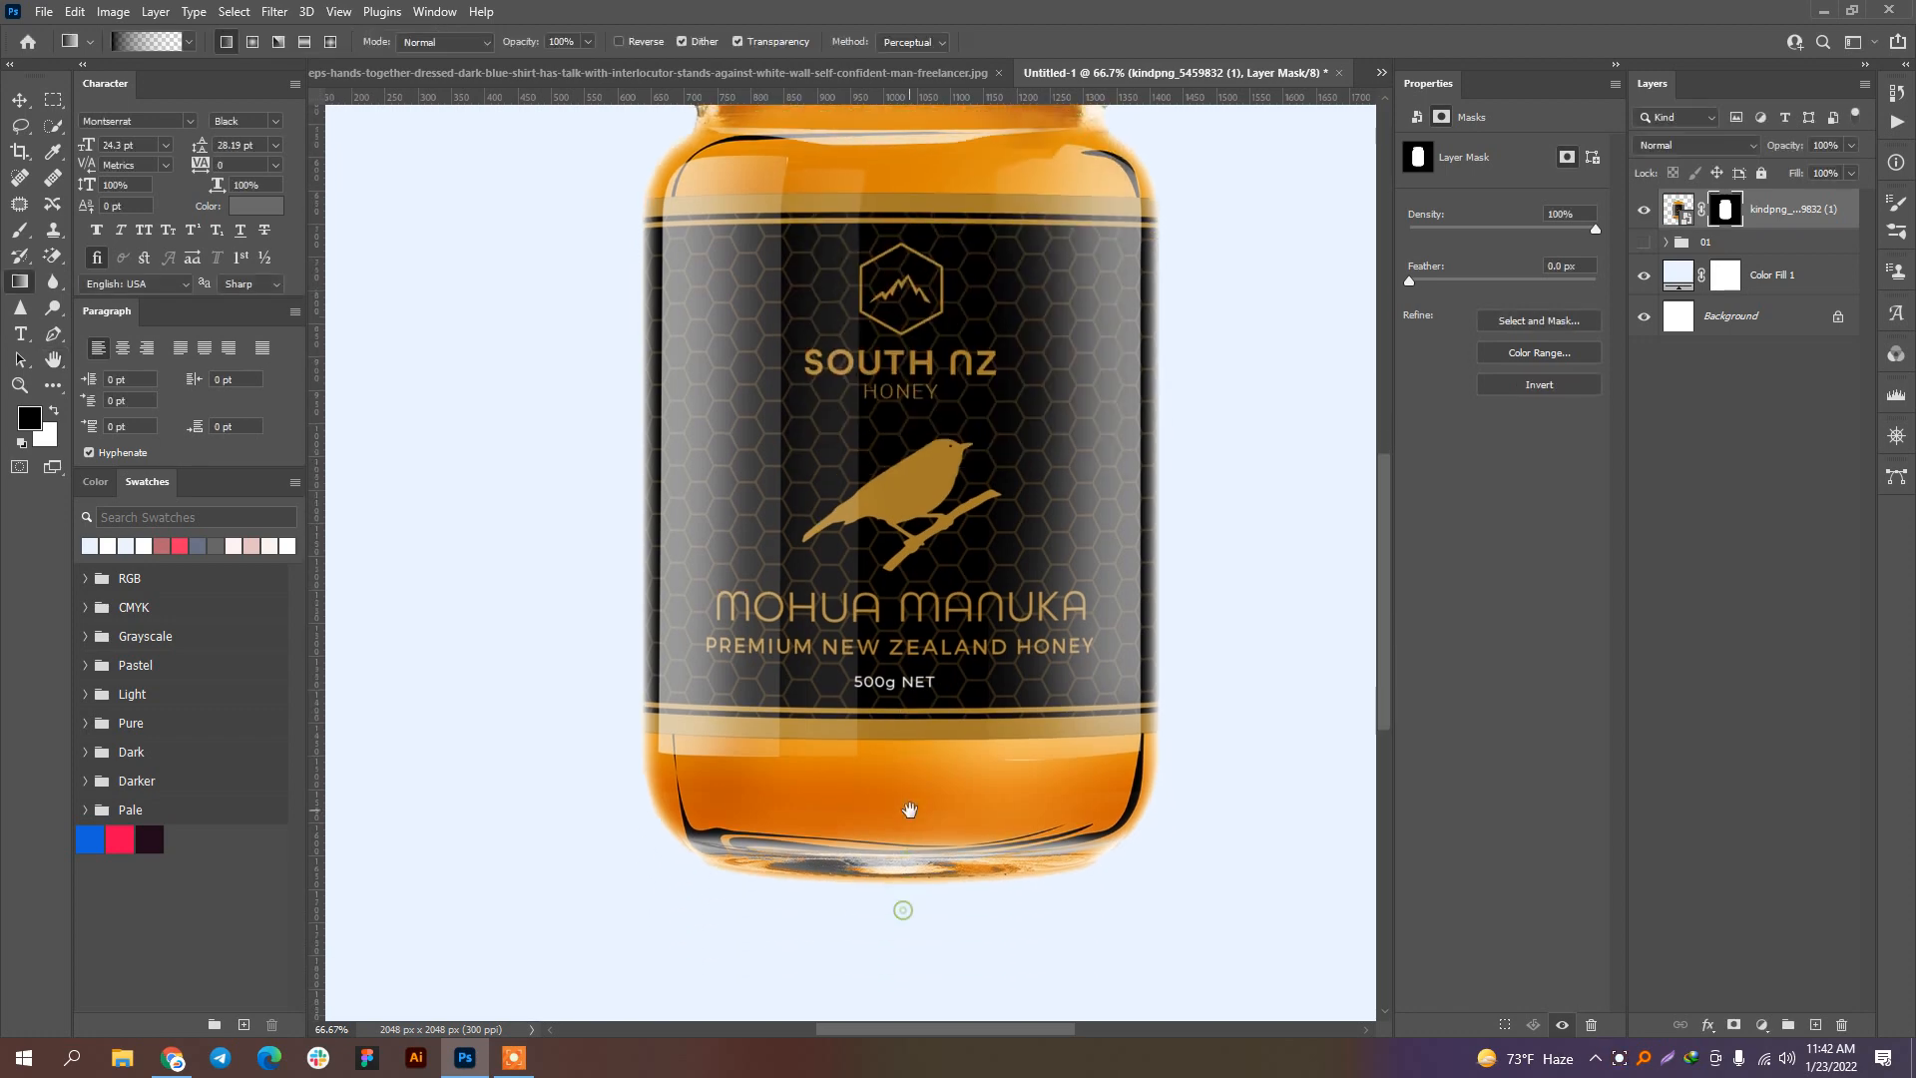
scroll(902, 868, "up", 1)
scroll(918, 916, "down", 5)
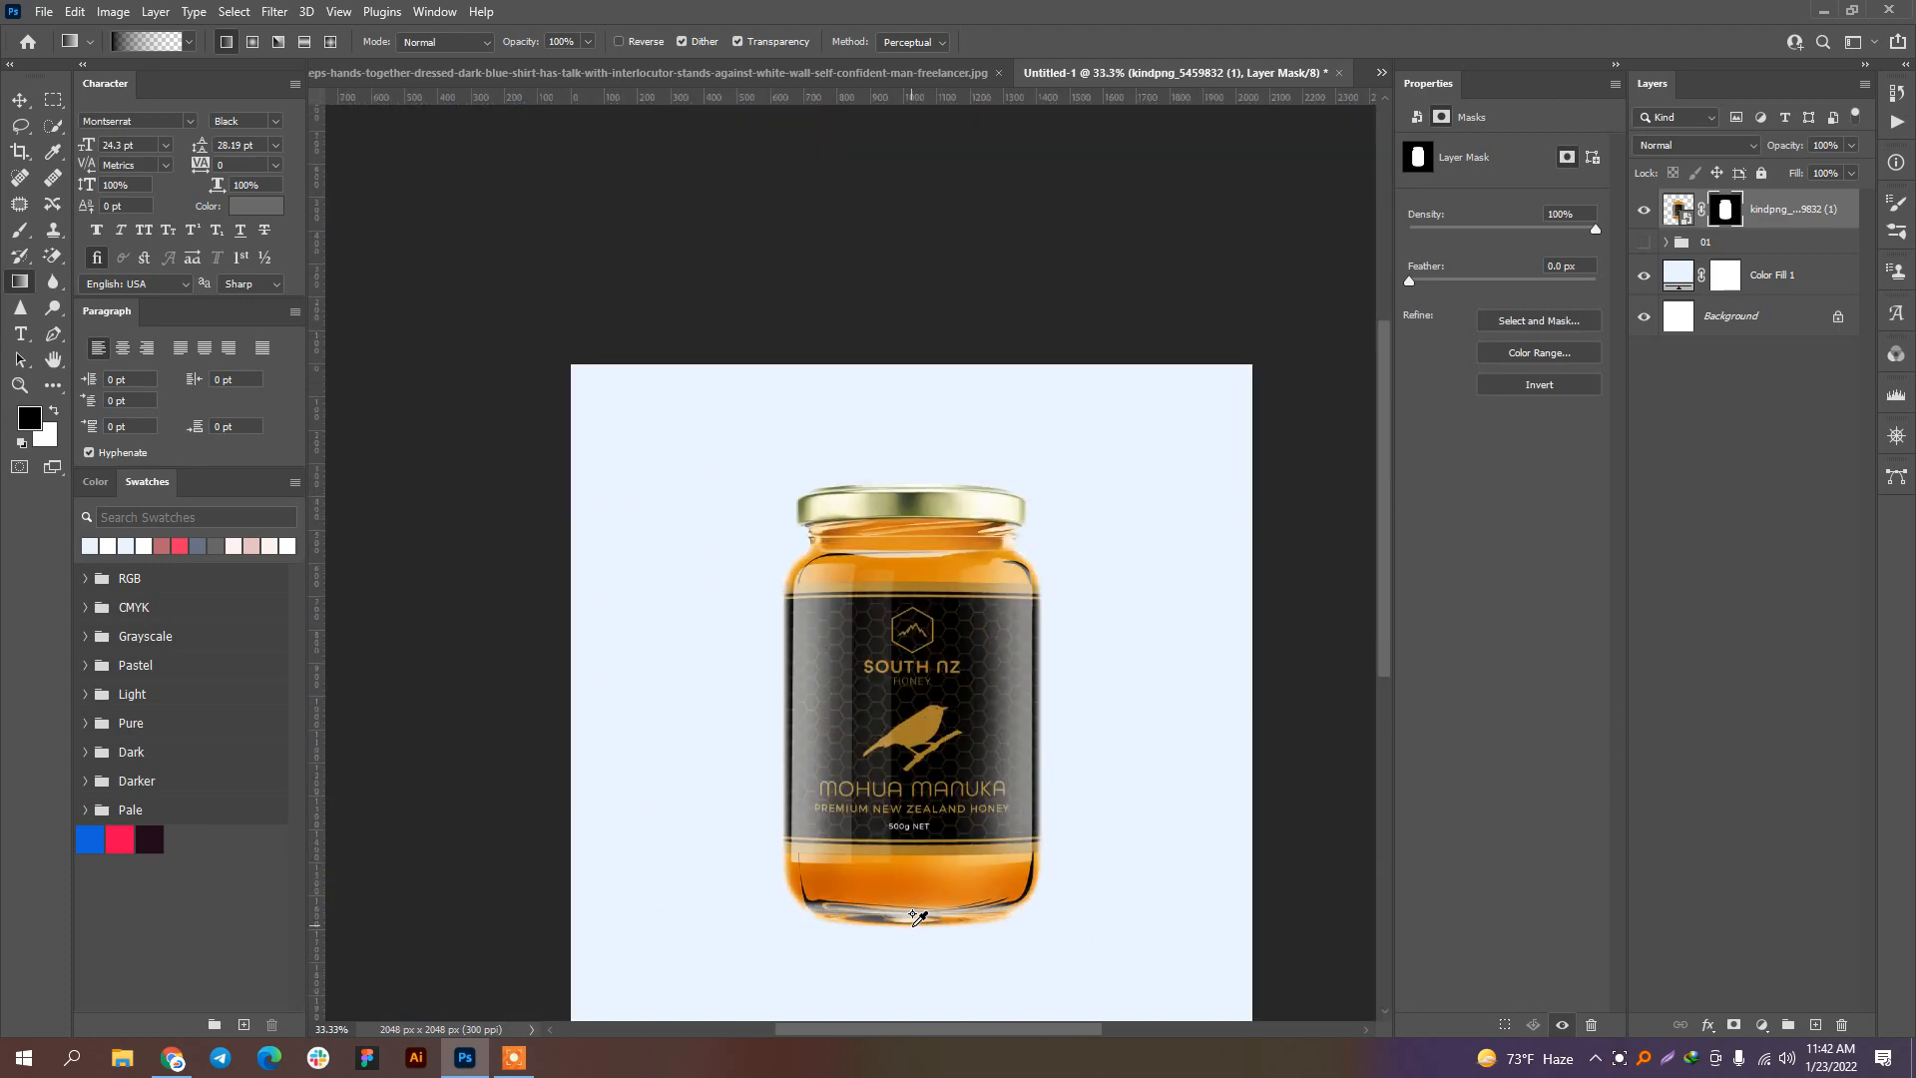
Step: Add a new layer beneath the honey jar and set up a Soft Round brush at 0% hardness, squashed to a thin flat ellipse
left_click(1742, 250)
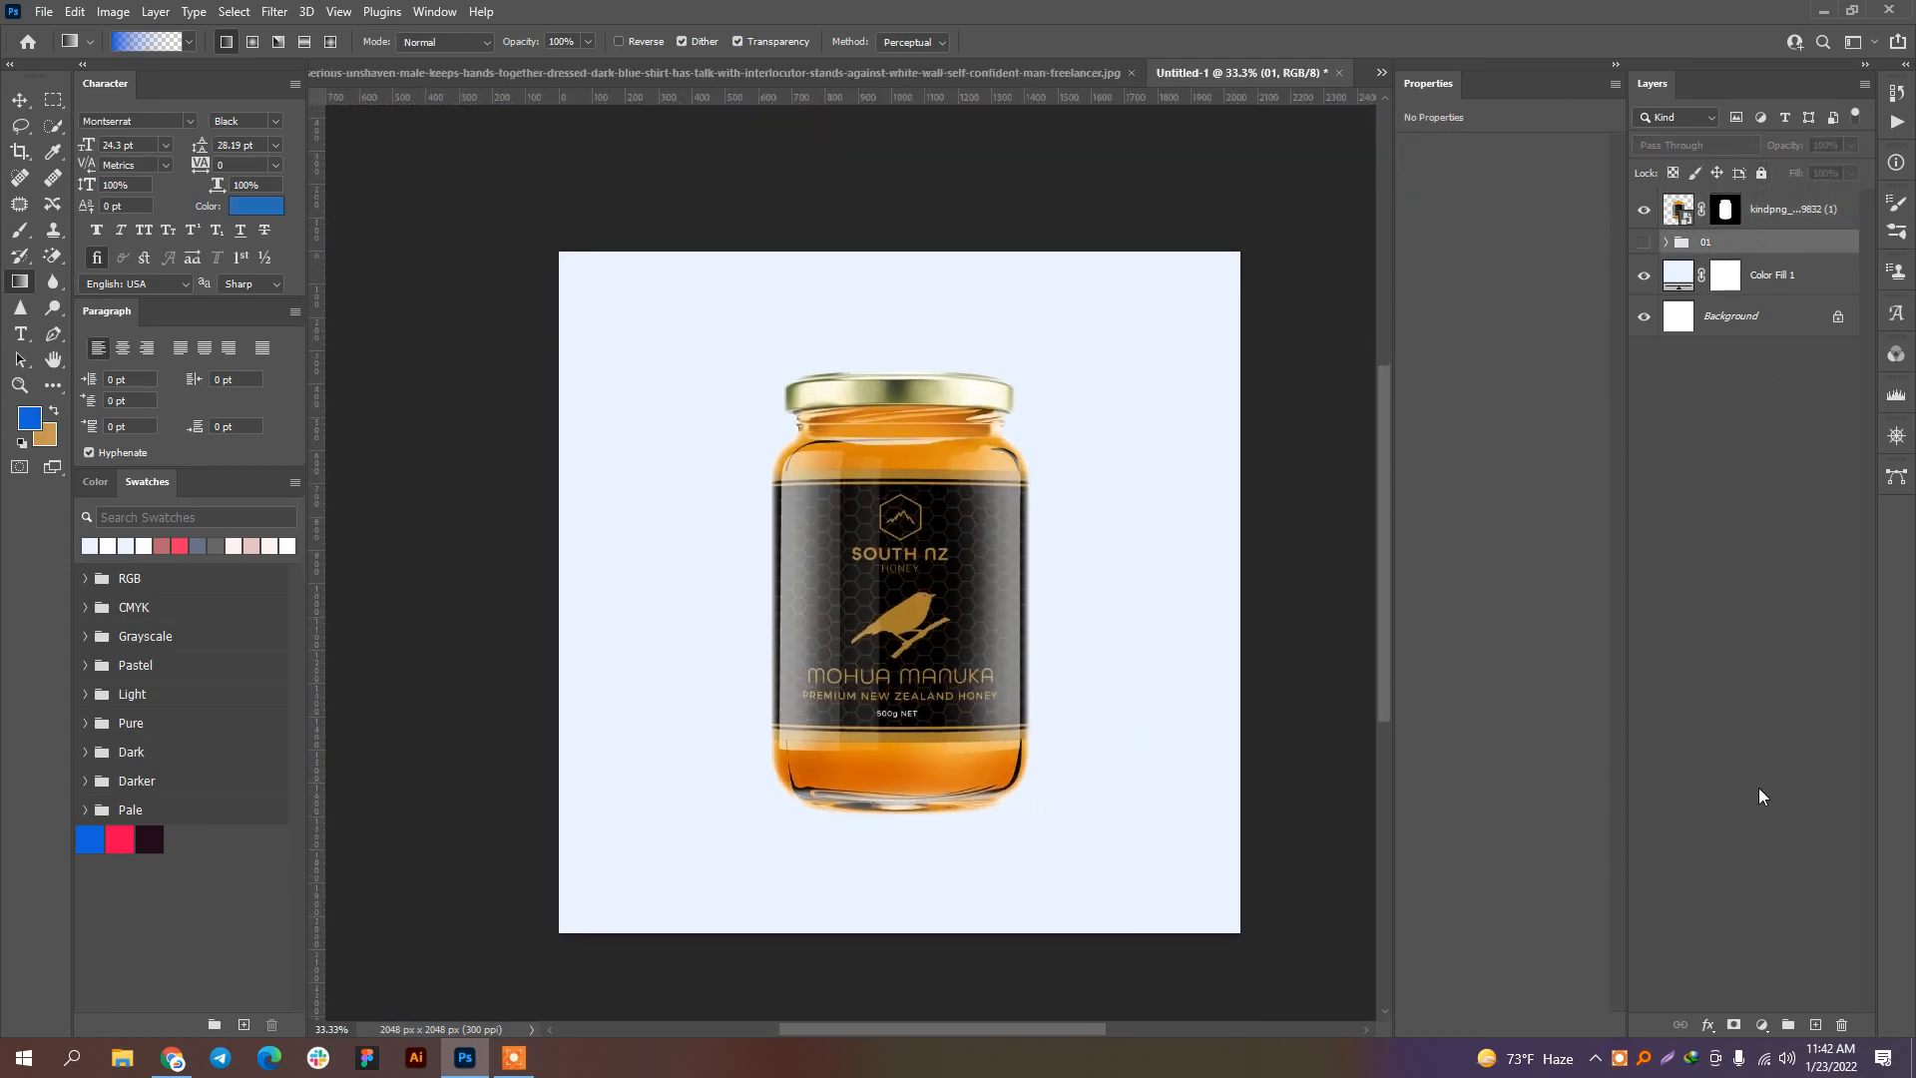
left_click(1813, 1022)
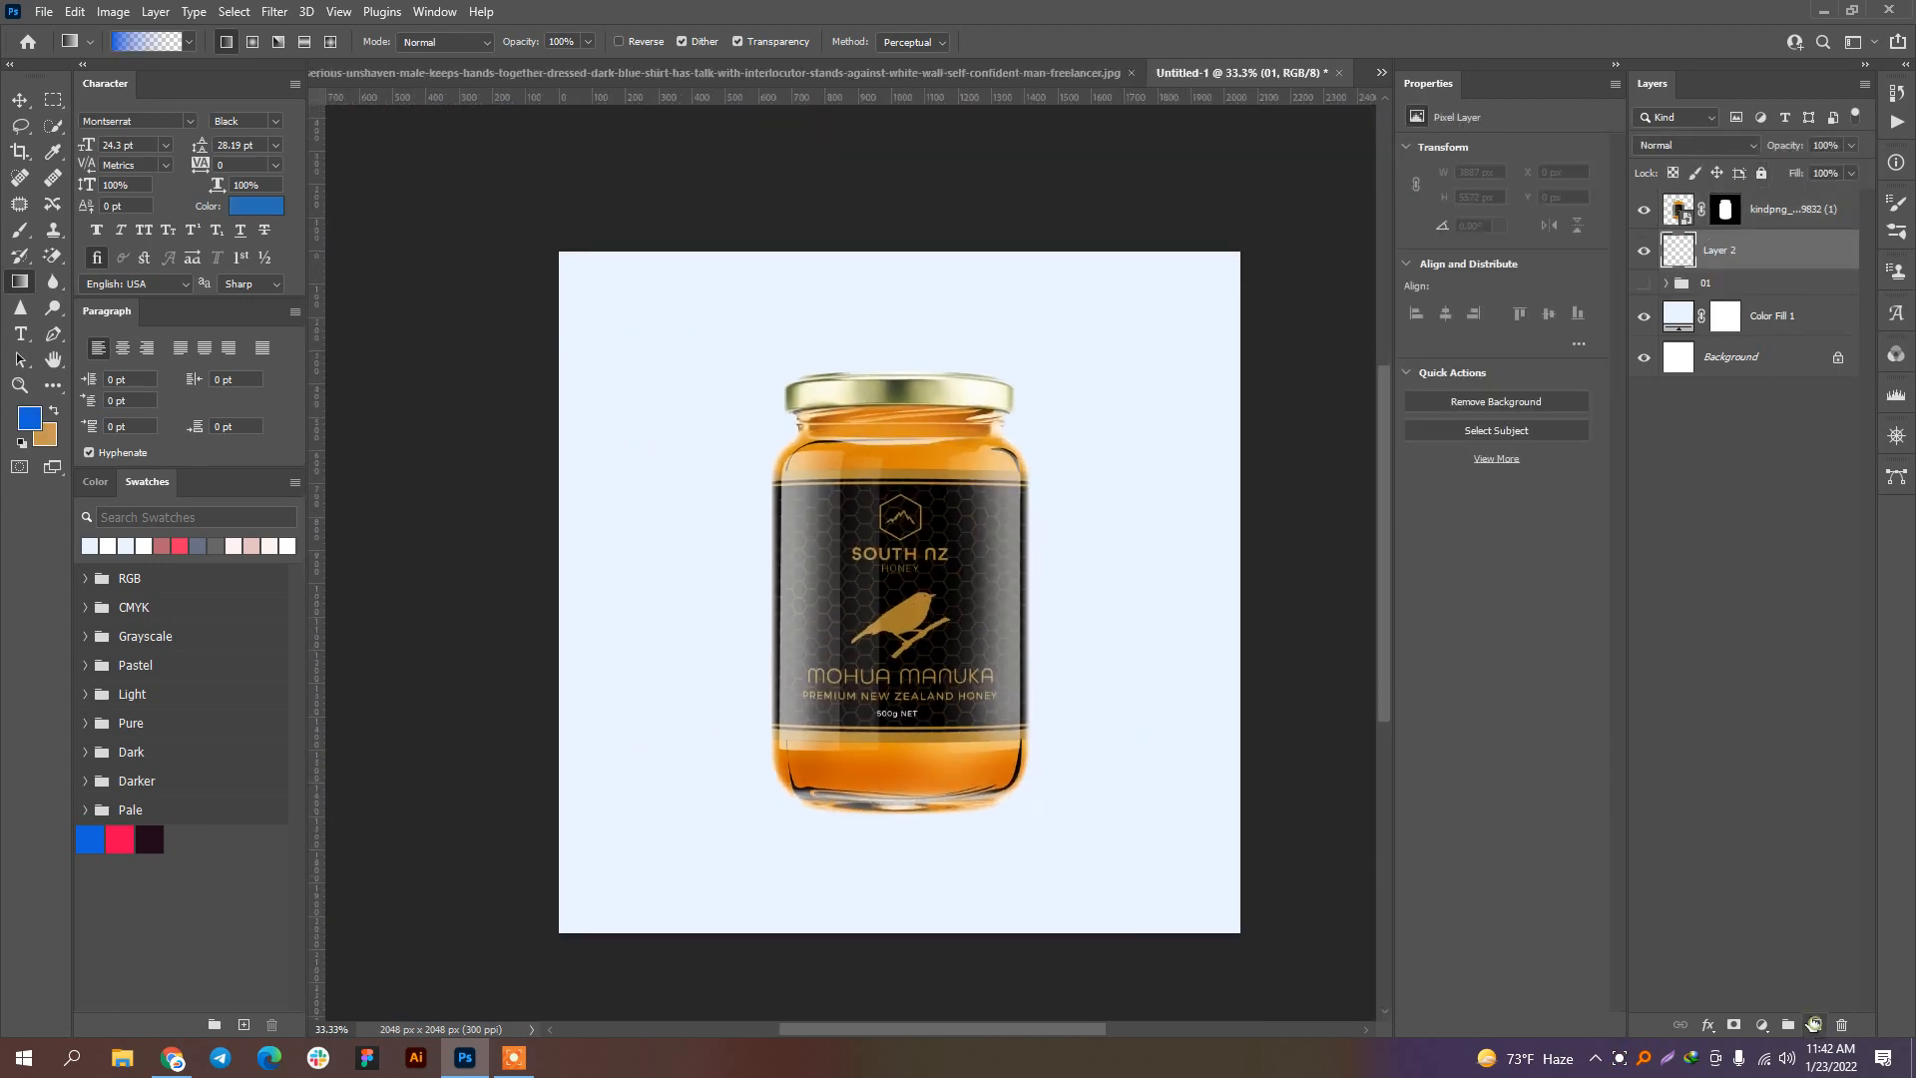
left_click(16, 242)
left_click(121, 43)
left_click(124, 44)
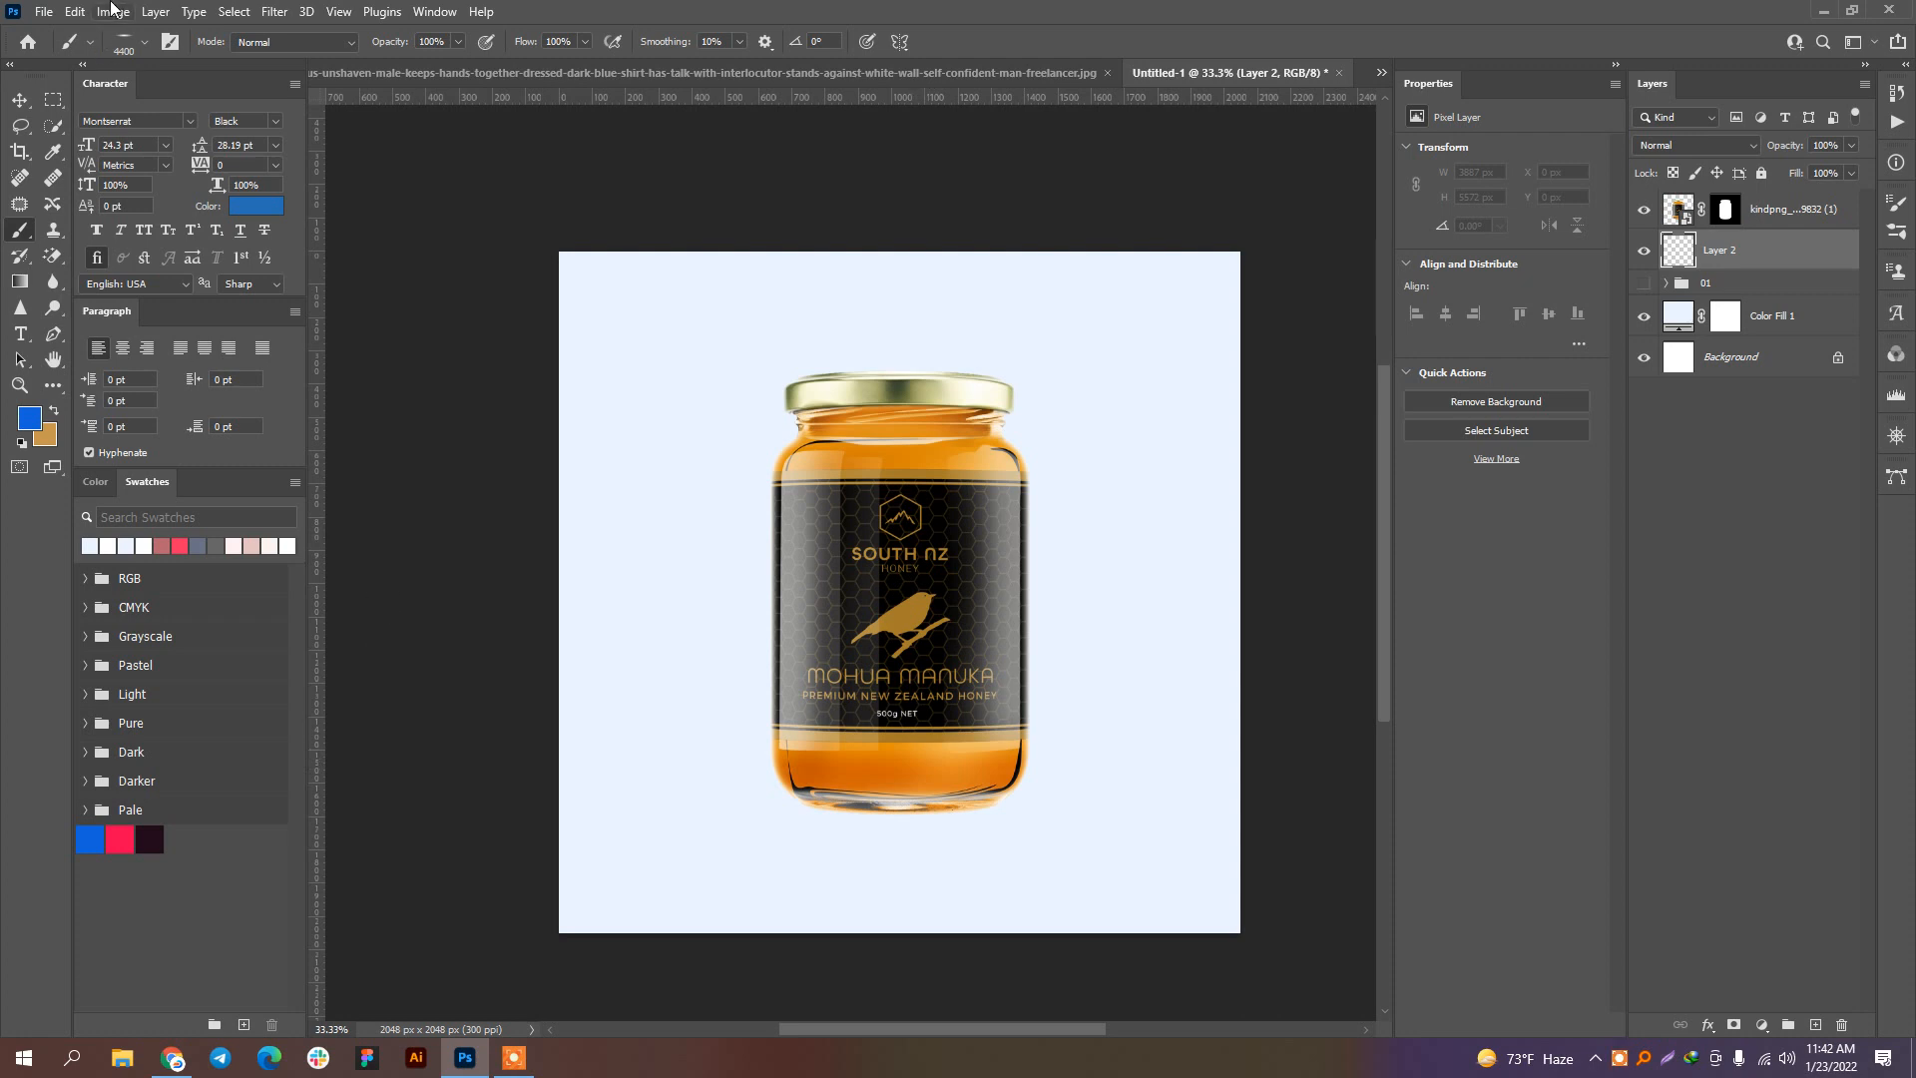
left_click(144, 44)
left_click(38, 269)
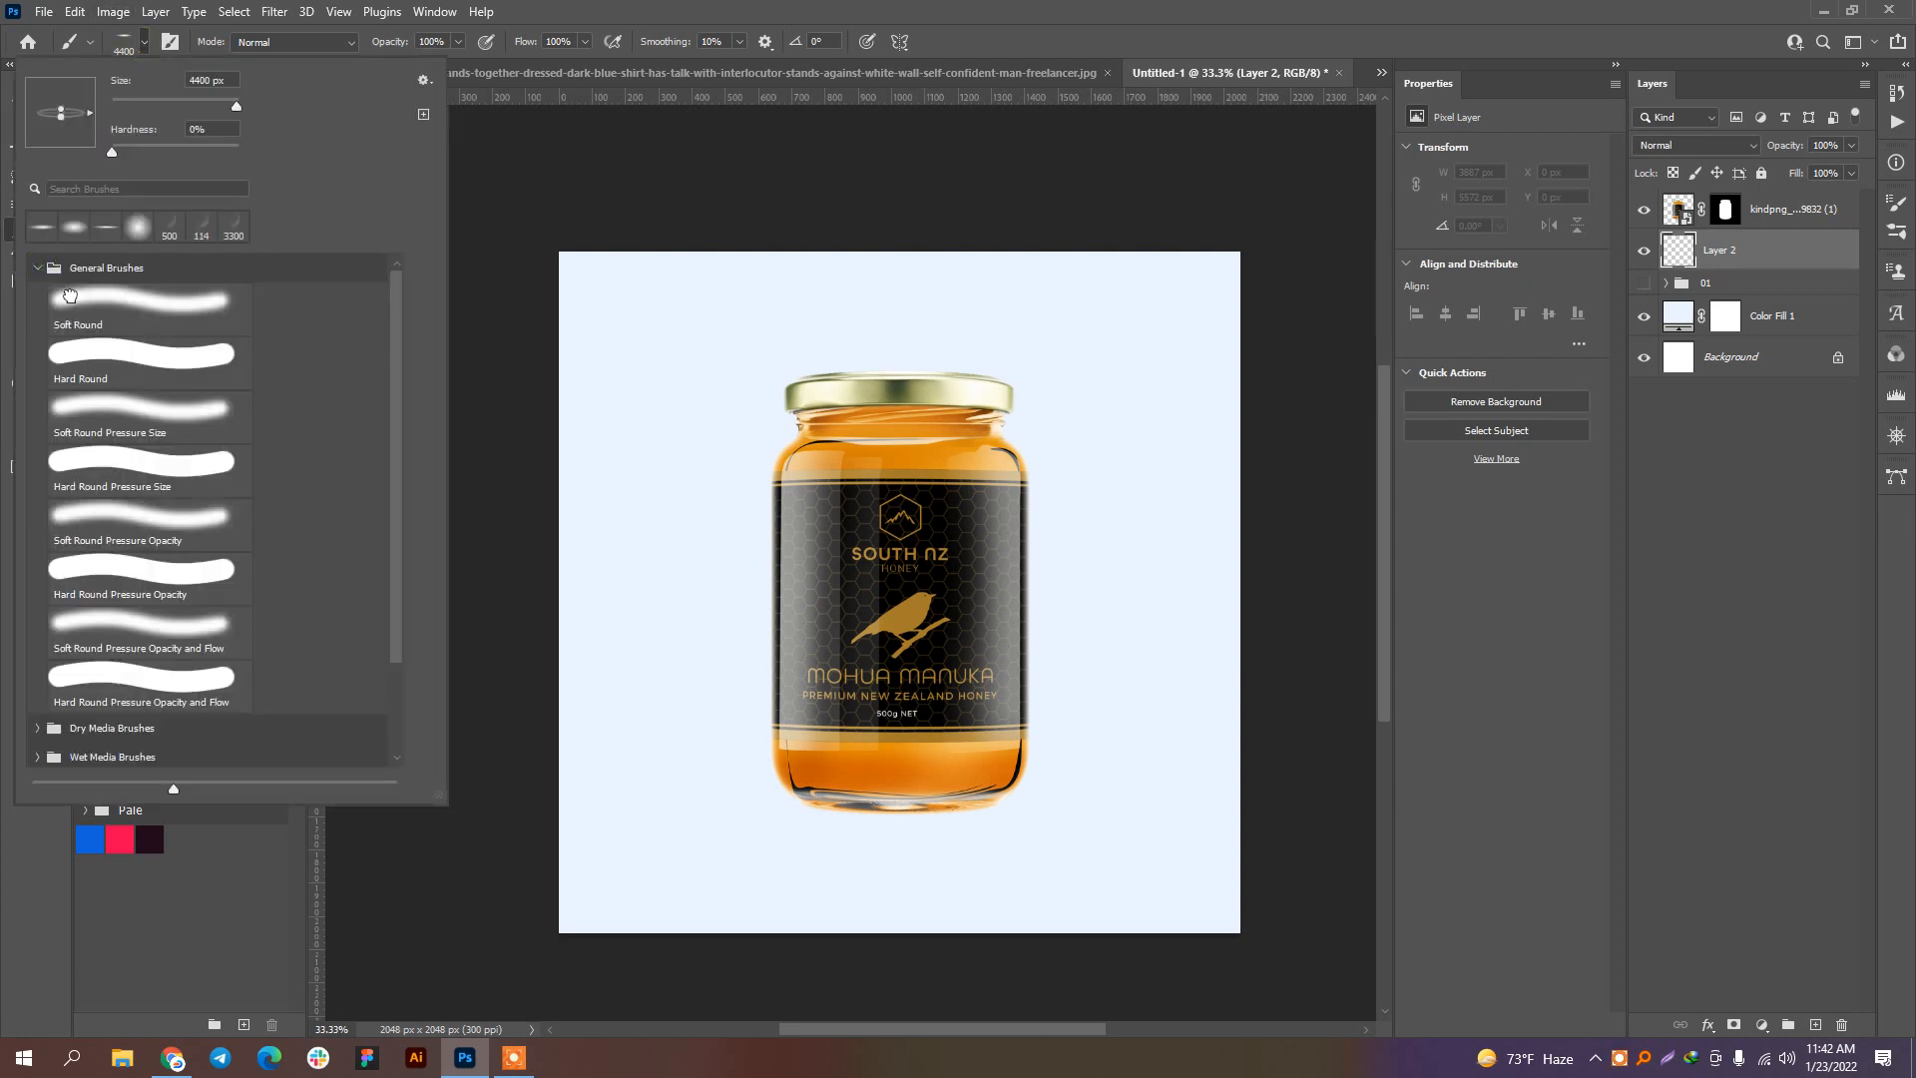
left_click(70, 296)
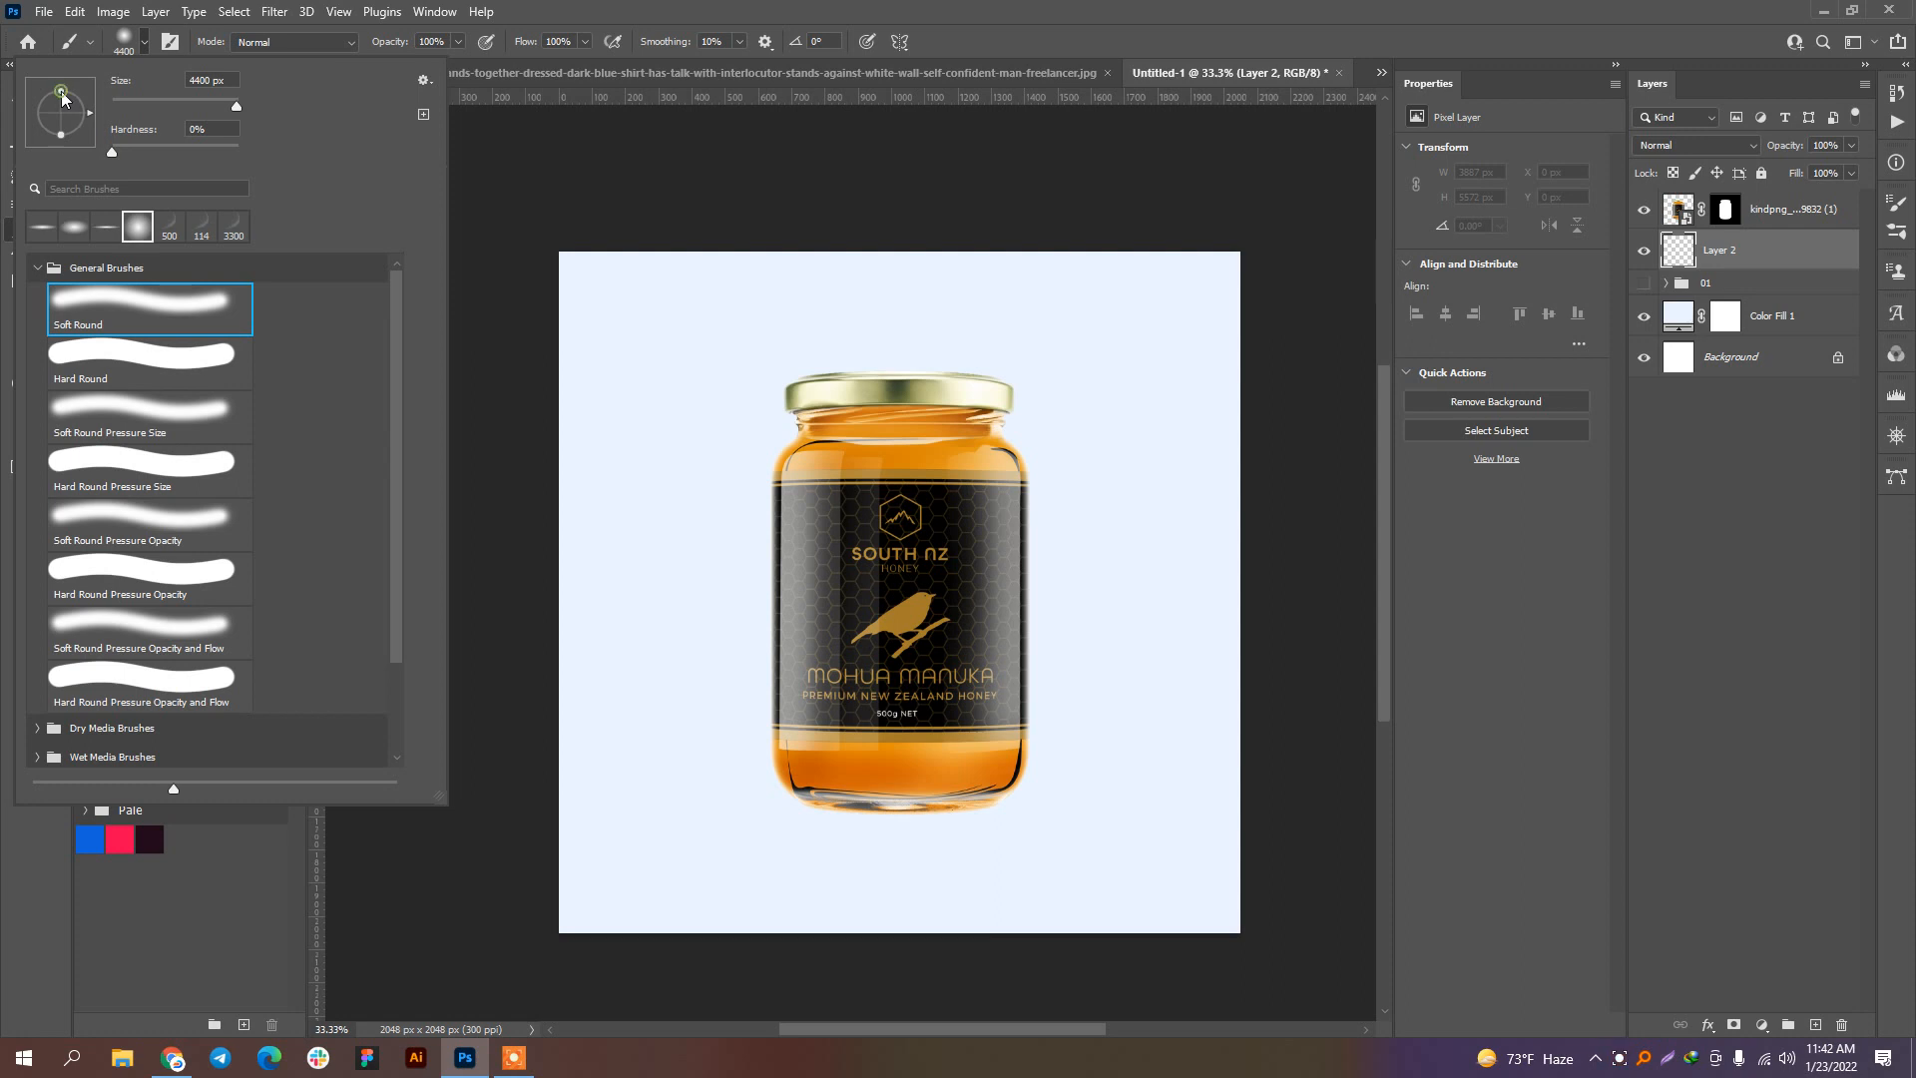
left_click_drag(61, 92, 62, 108)
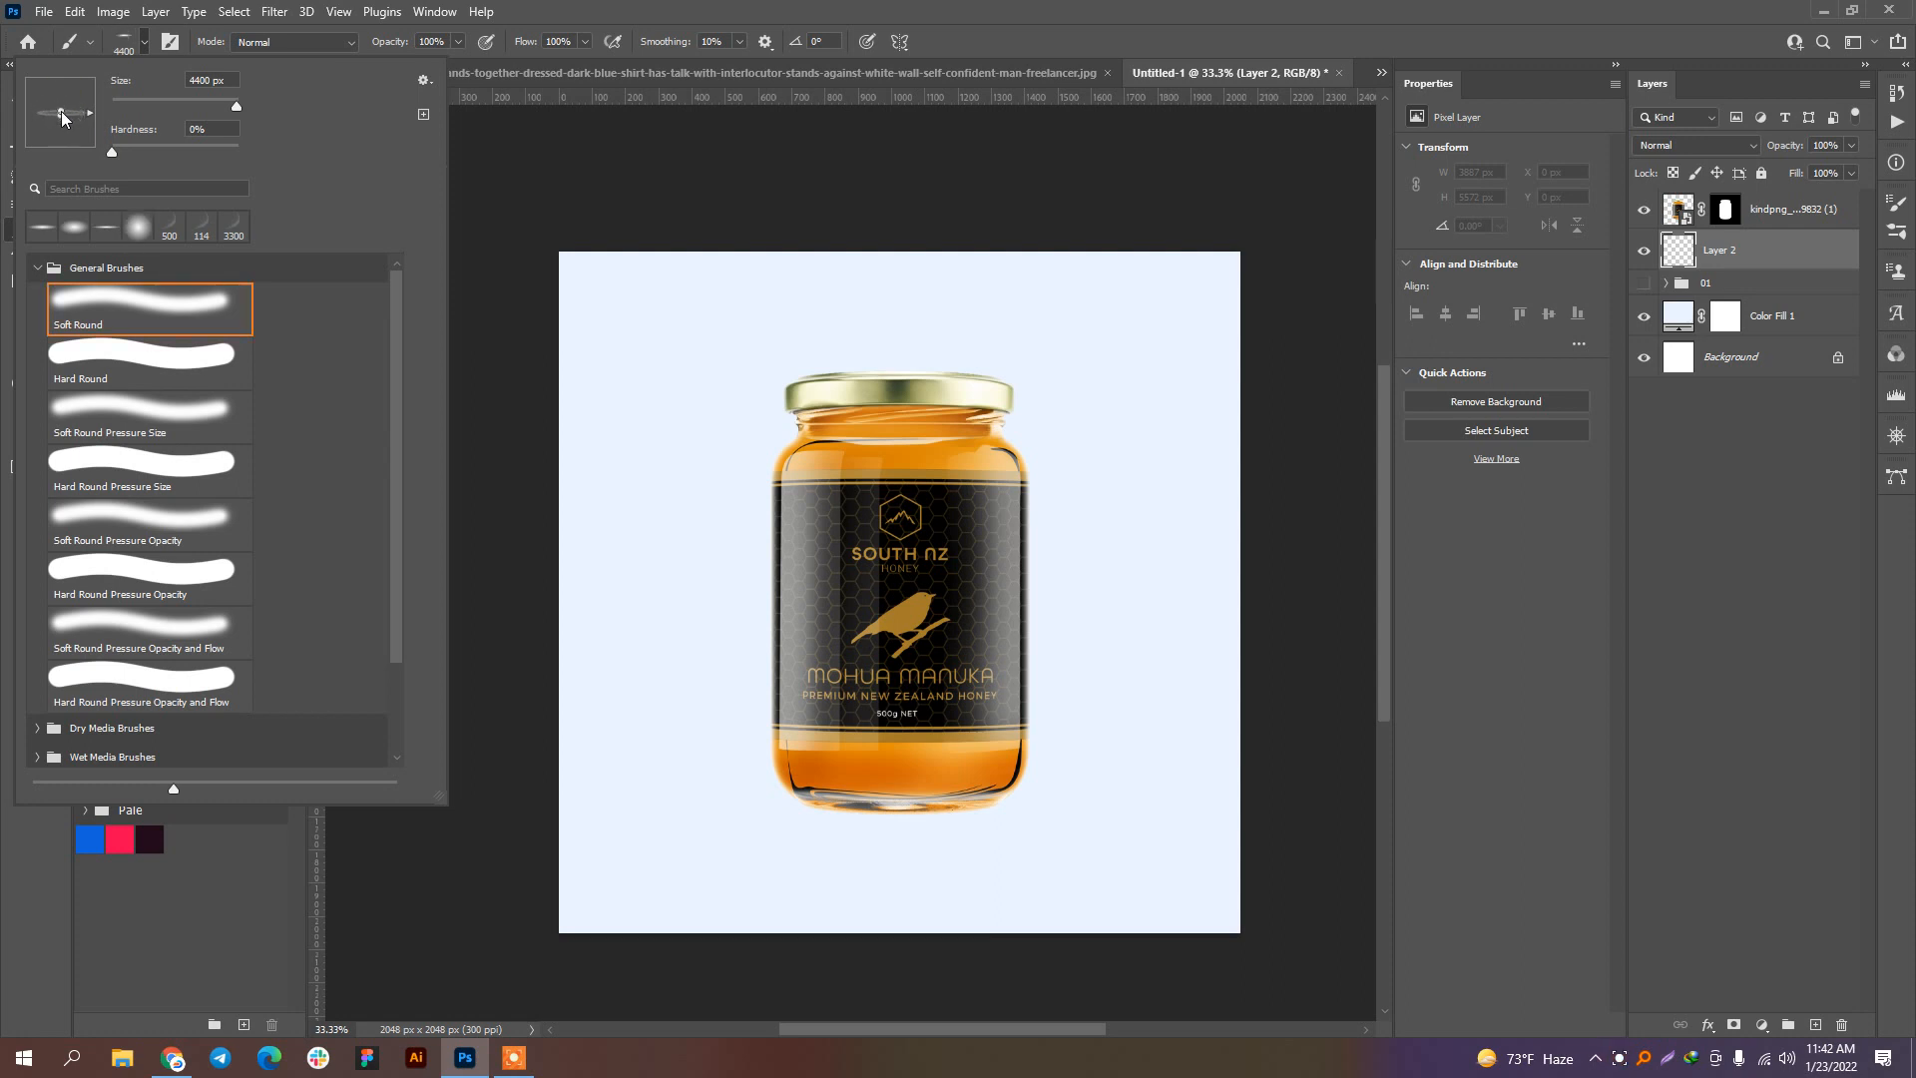
left_click(140, 55)
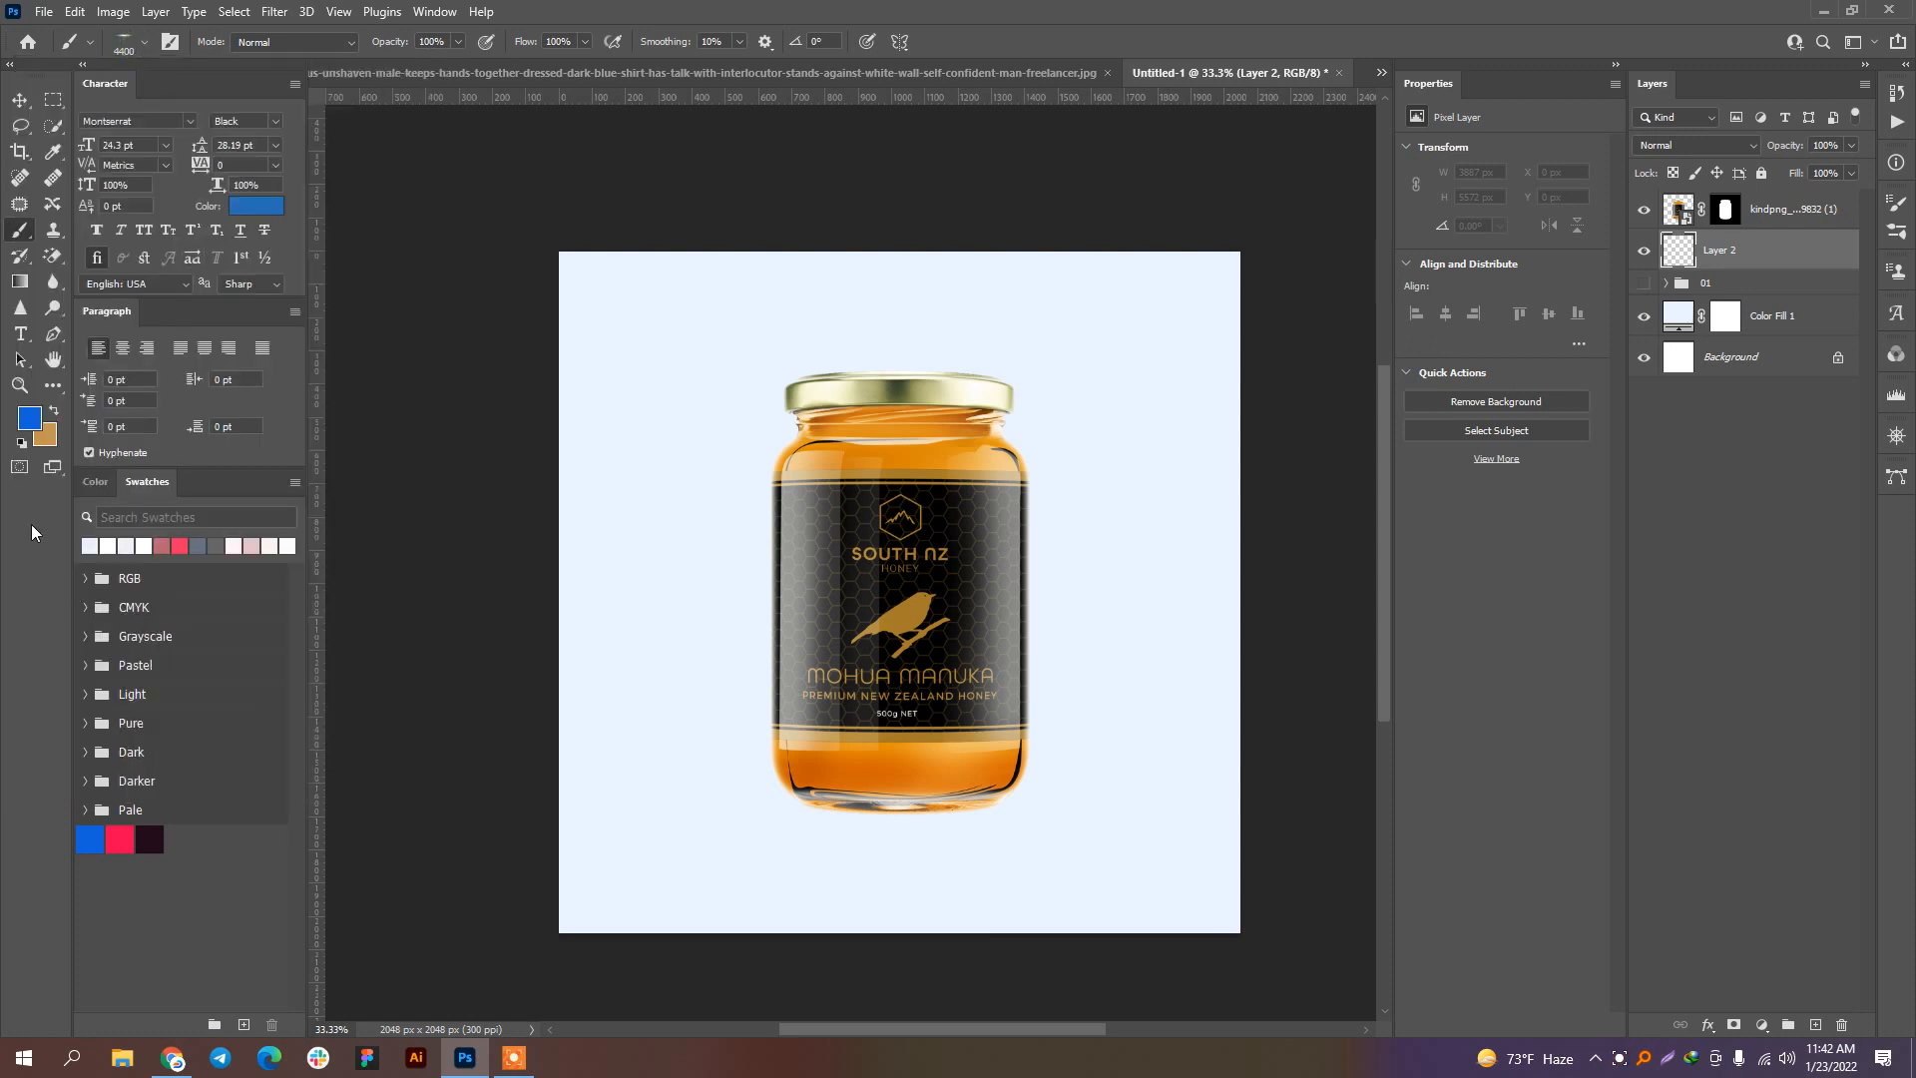
Step: Set the foreground colour to a very dark navy, 000b19, based on the hue of the light blue background
left_click(29, 417)
left_click(1050, 828)
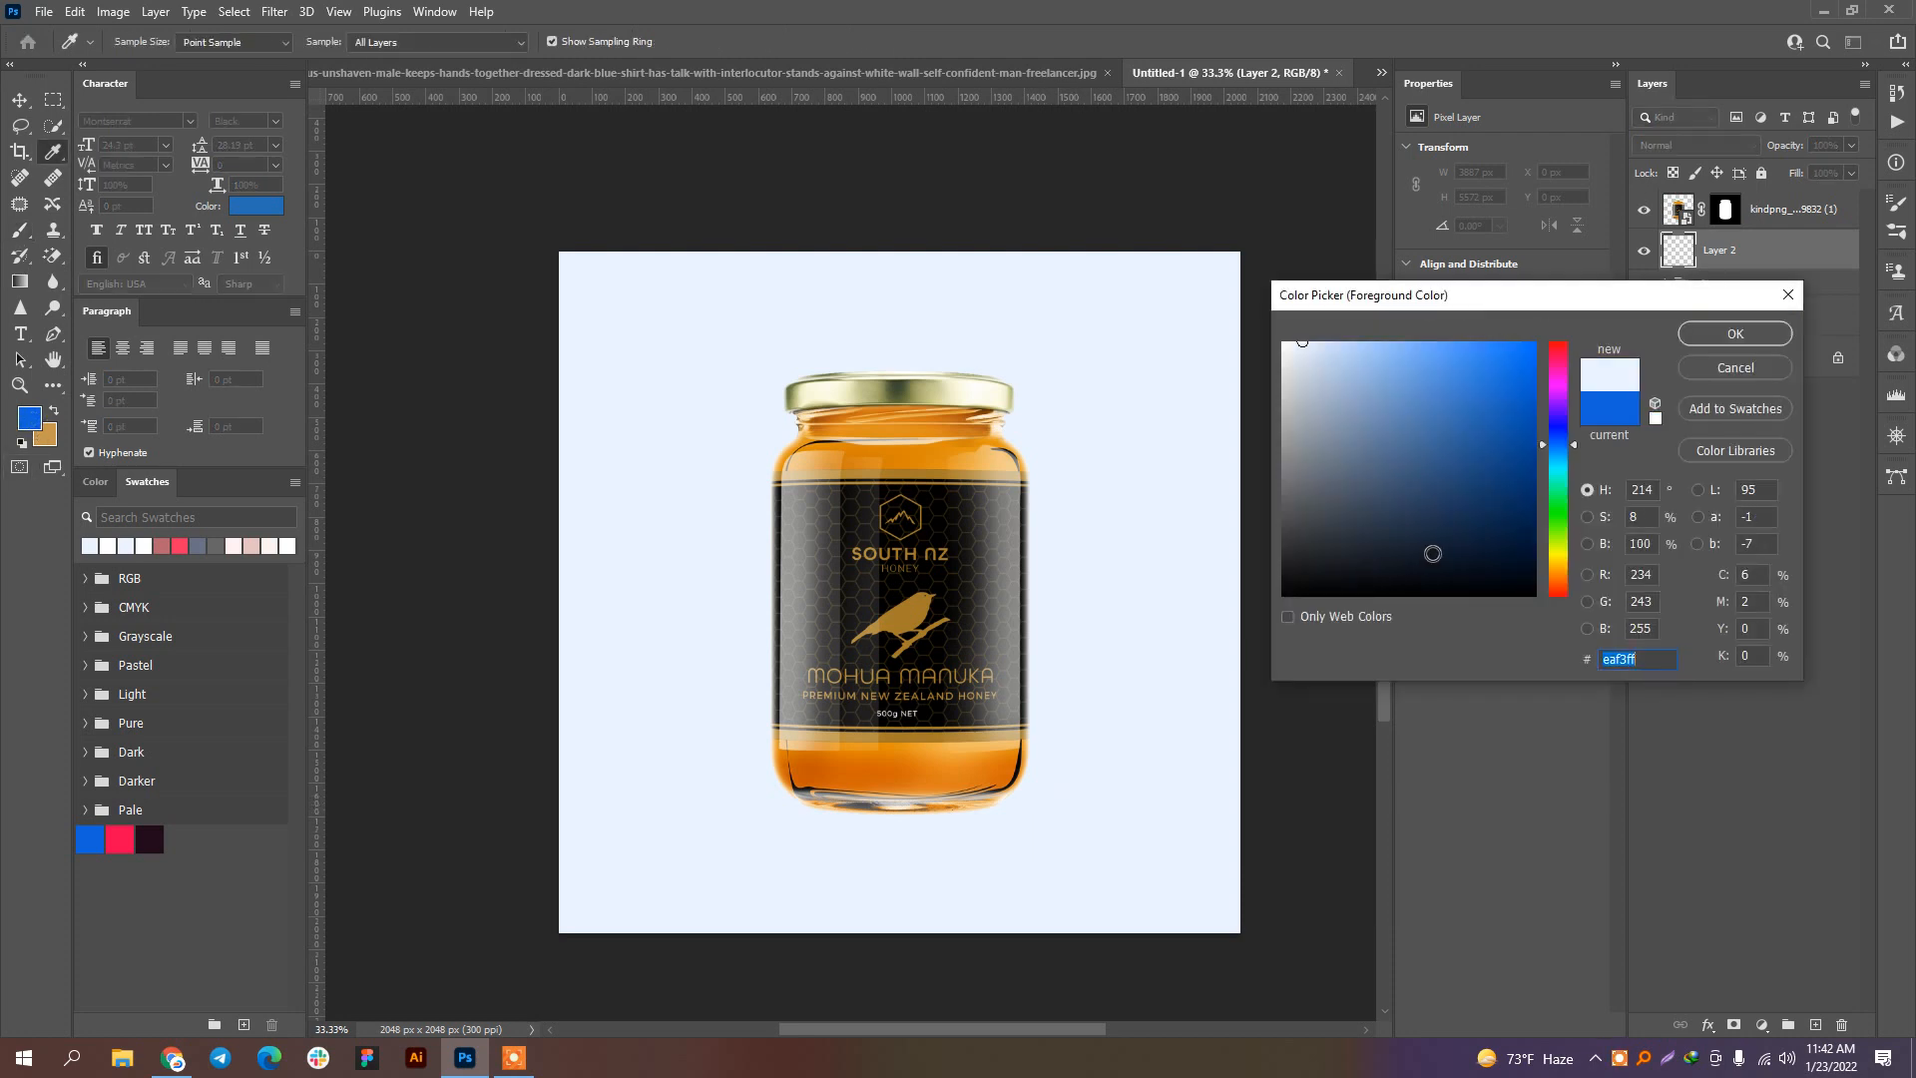
left_click(1533, 557)
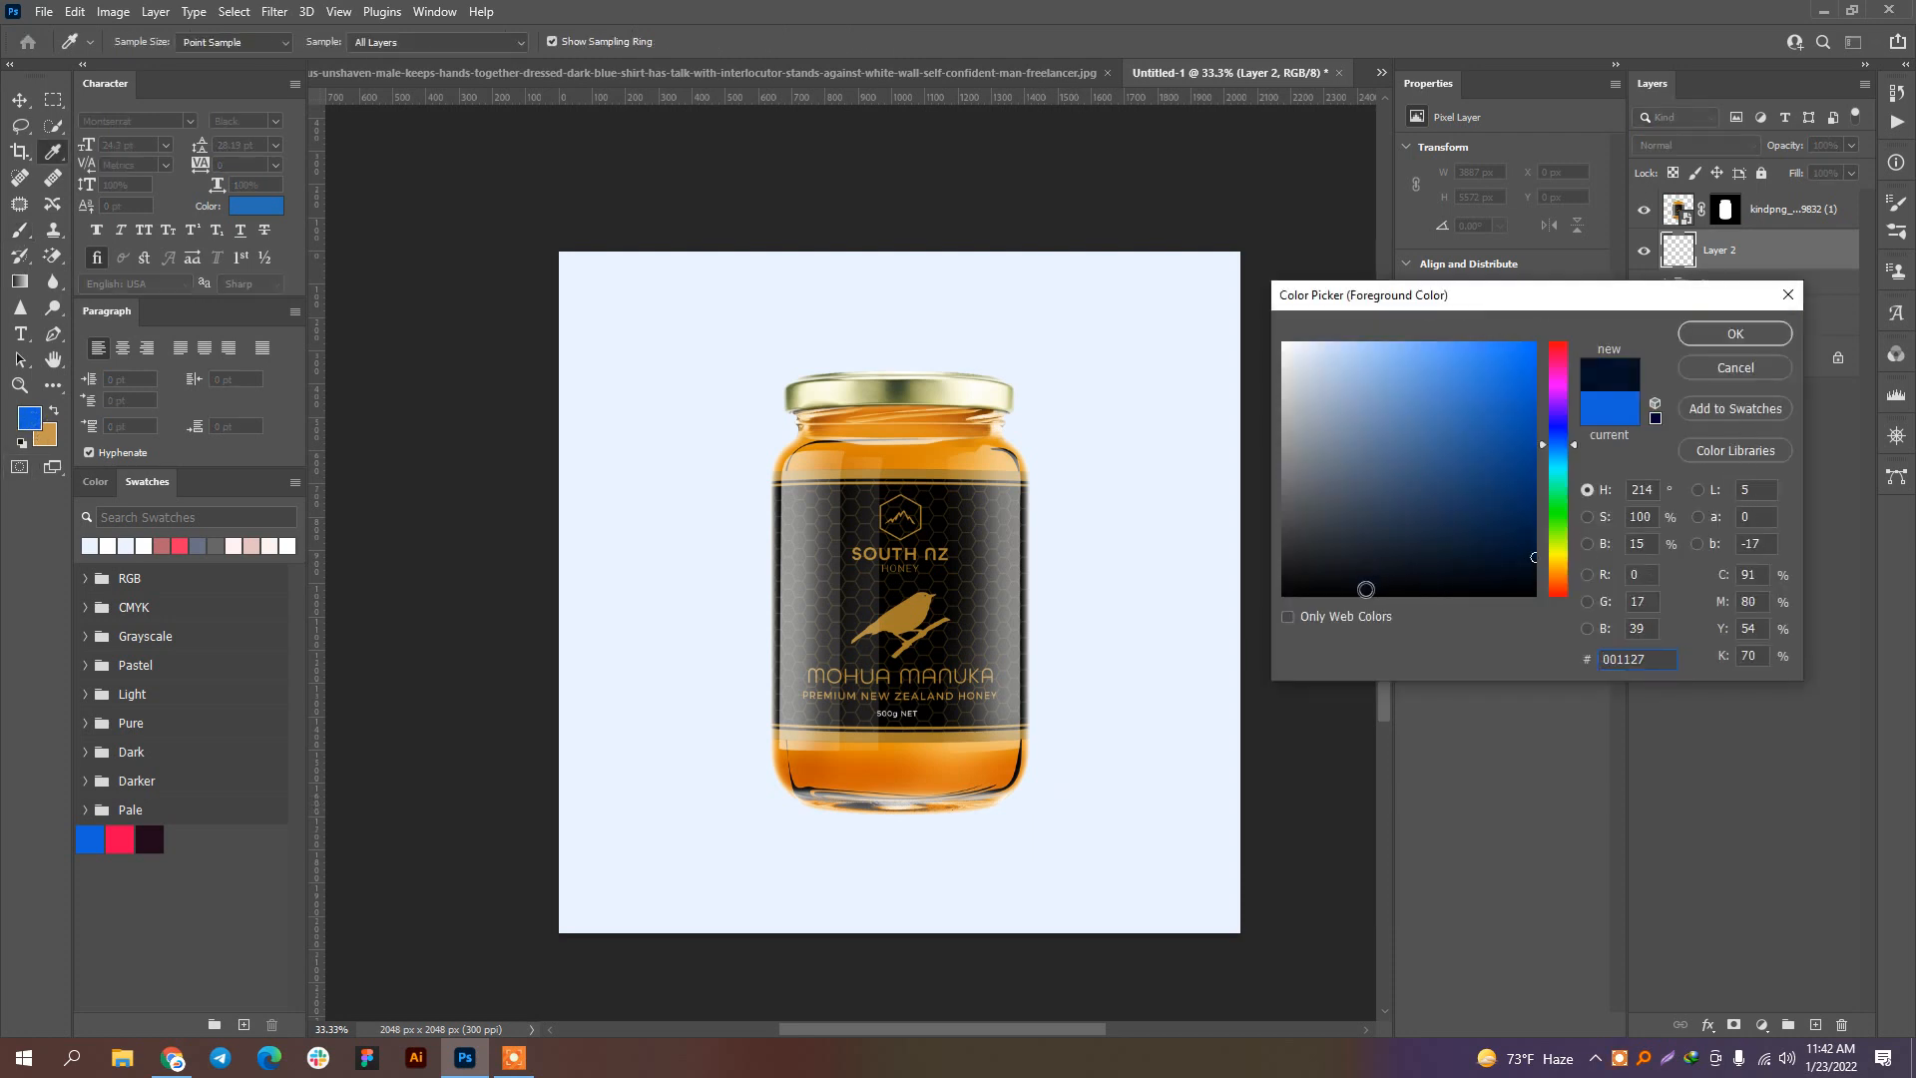
left_click_drag(1366, 590, 1192, 615)
left_click(1159, 819)
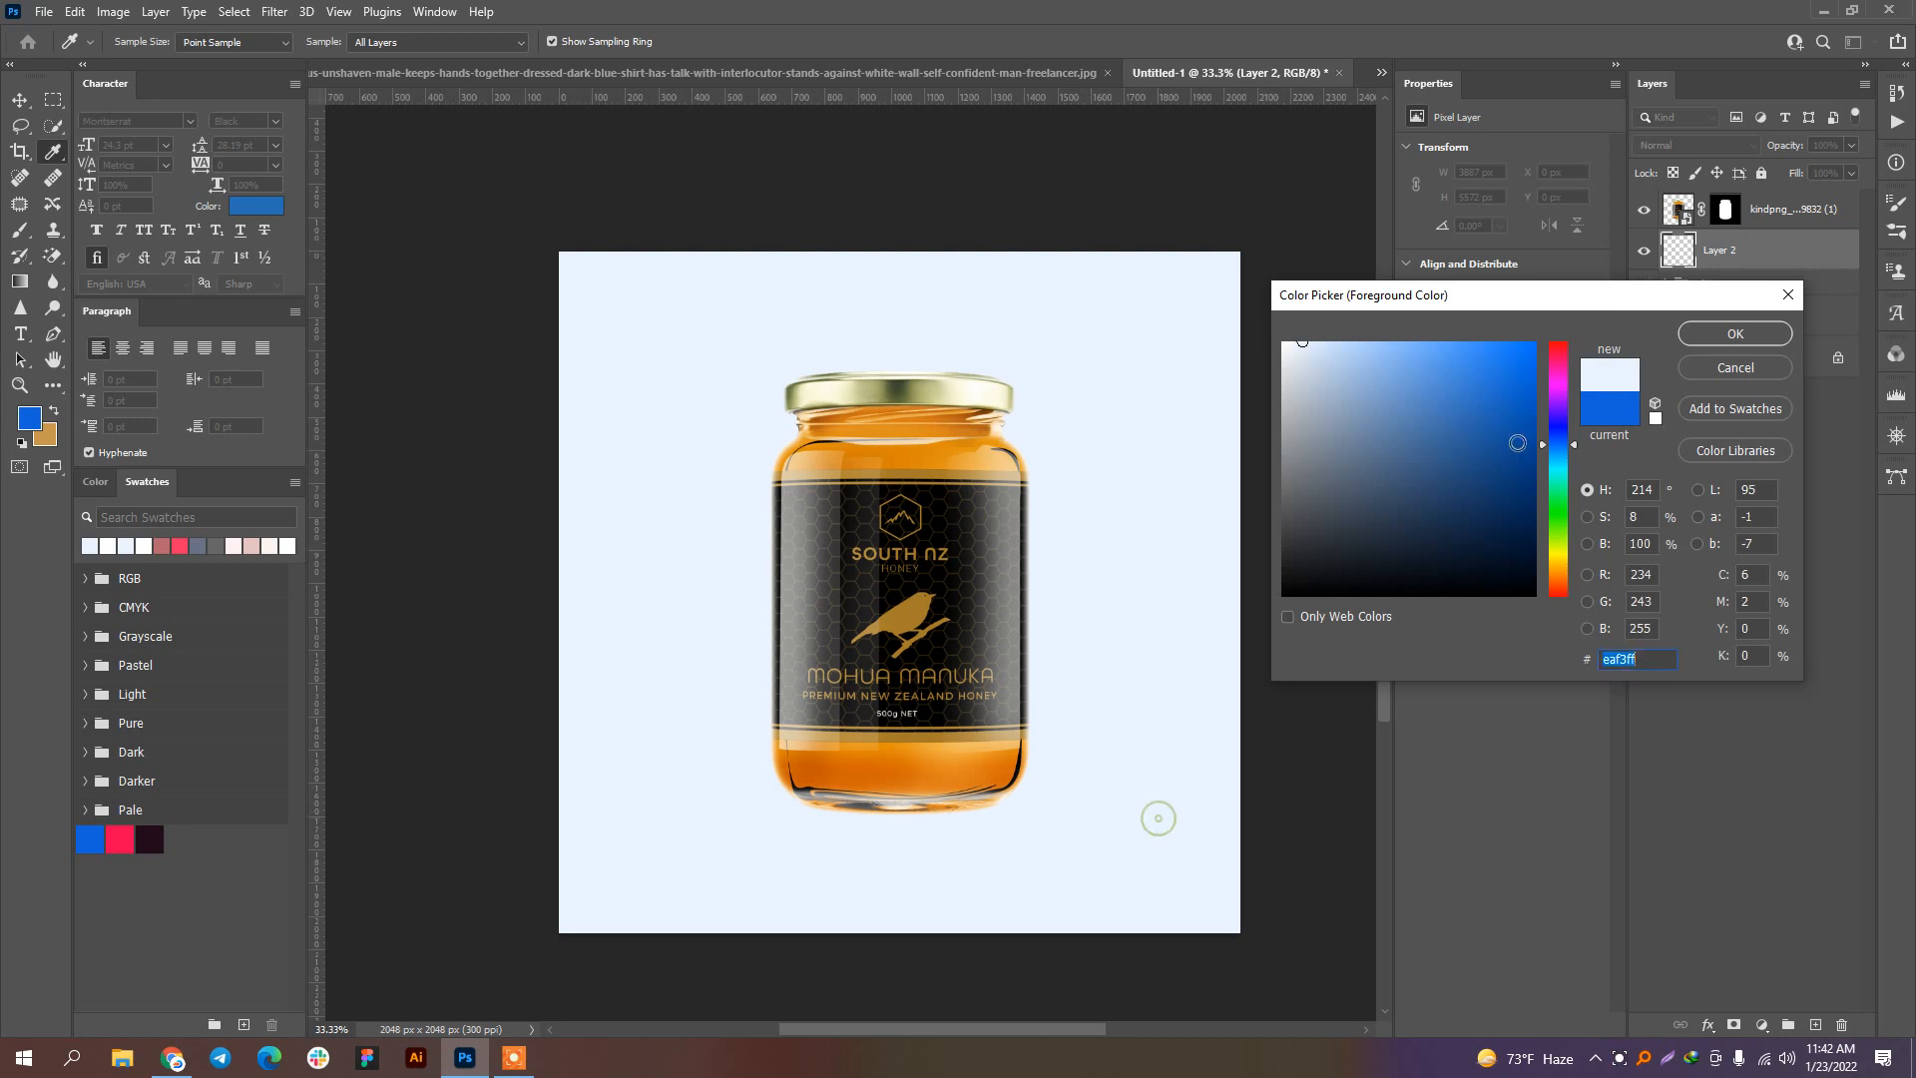
left_click_drag(1520, 565, 1555, 570)
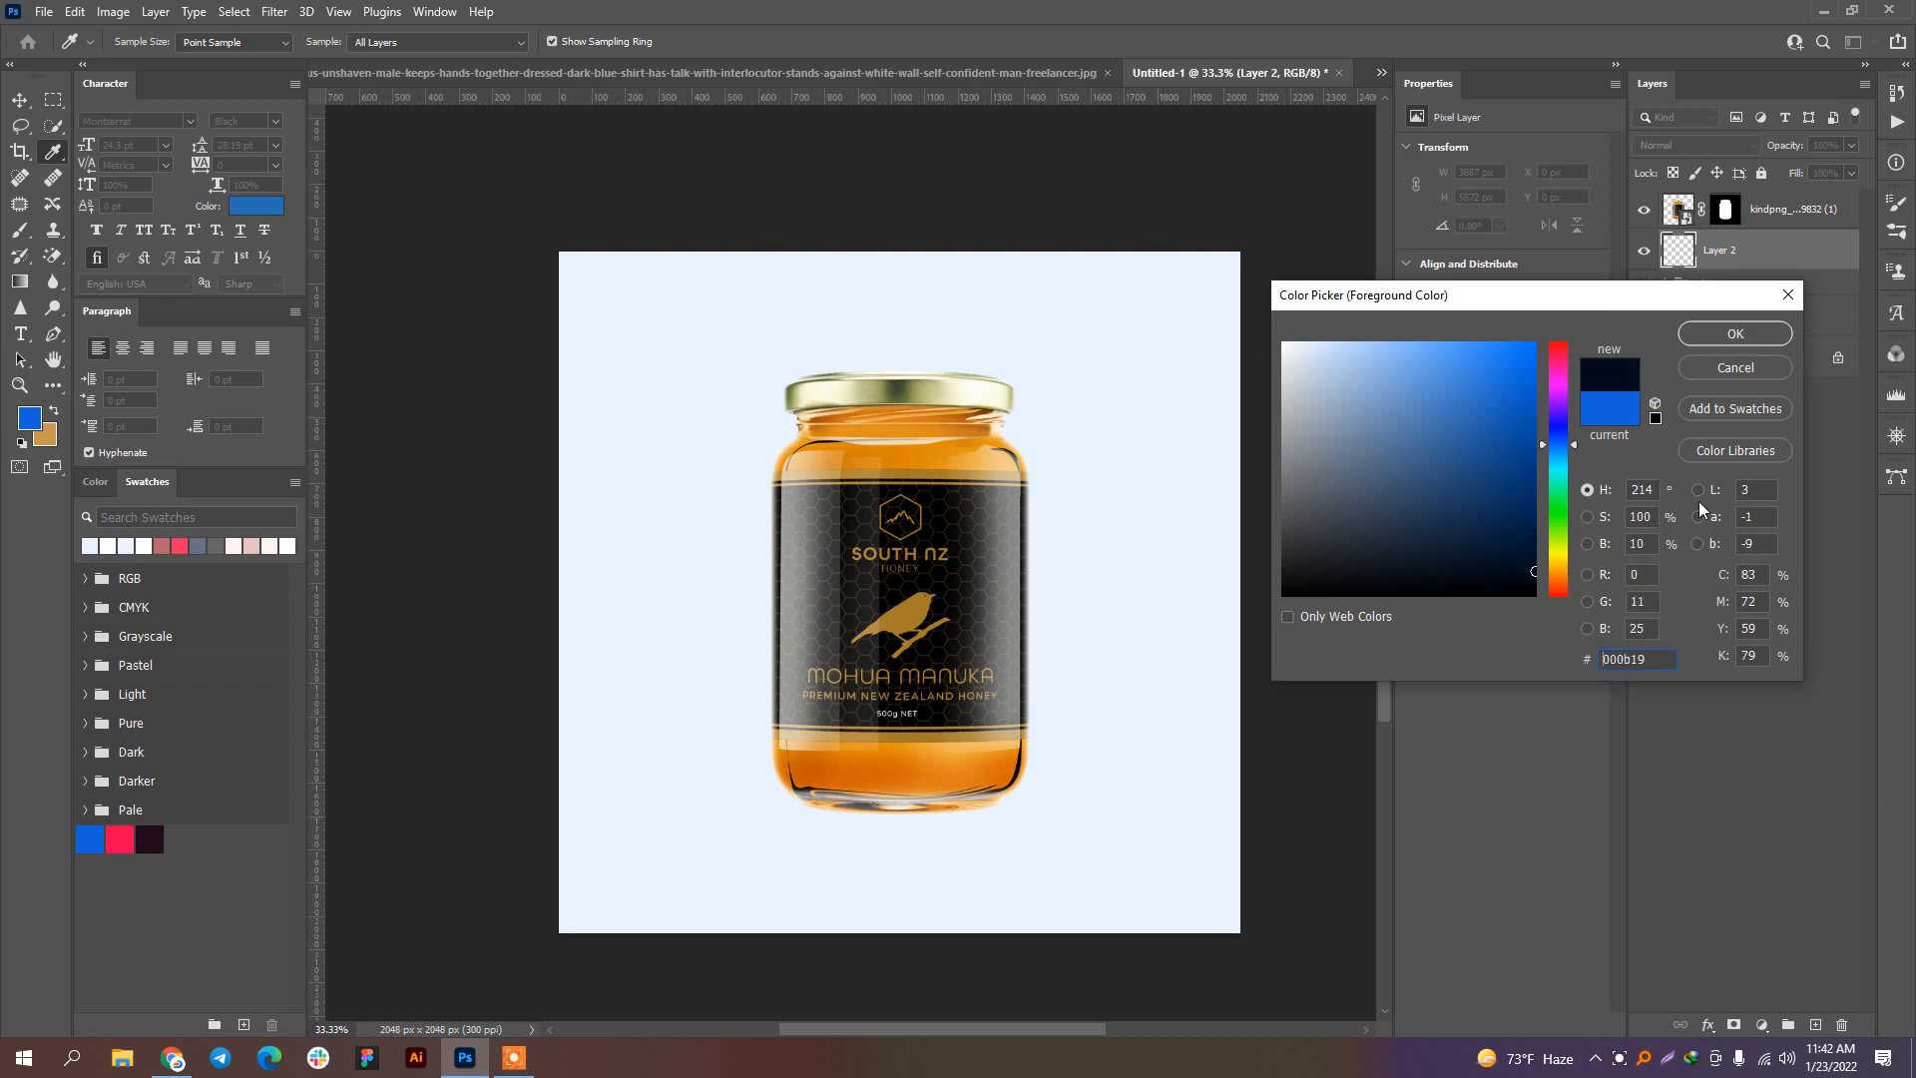
left_click(1733, 333)
Step: Paint a soft, flat shadow about 1478 px wide and 59 px high with the Brush under the jar's base
key("b")
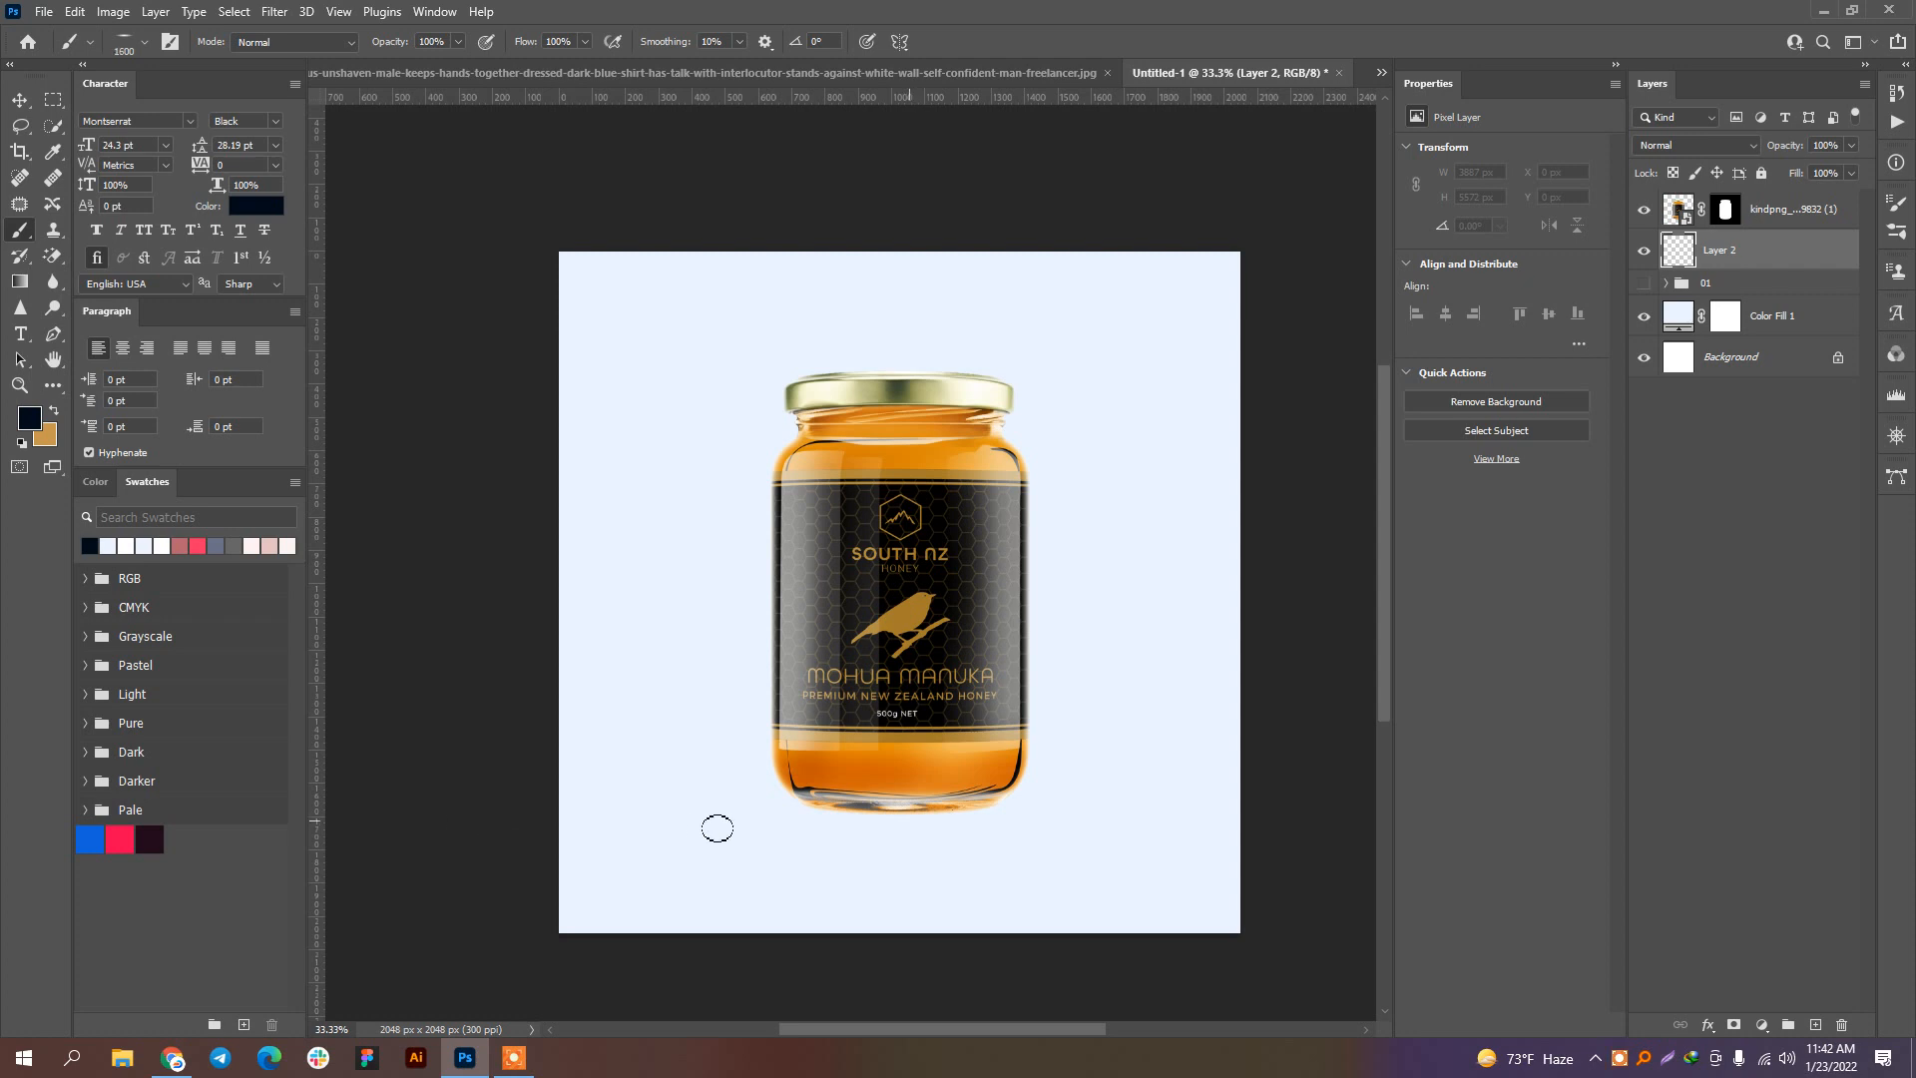
left_click(796, 824)
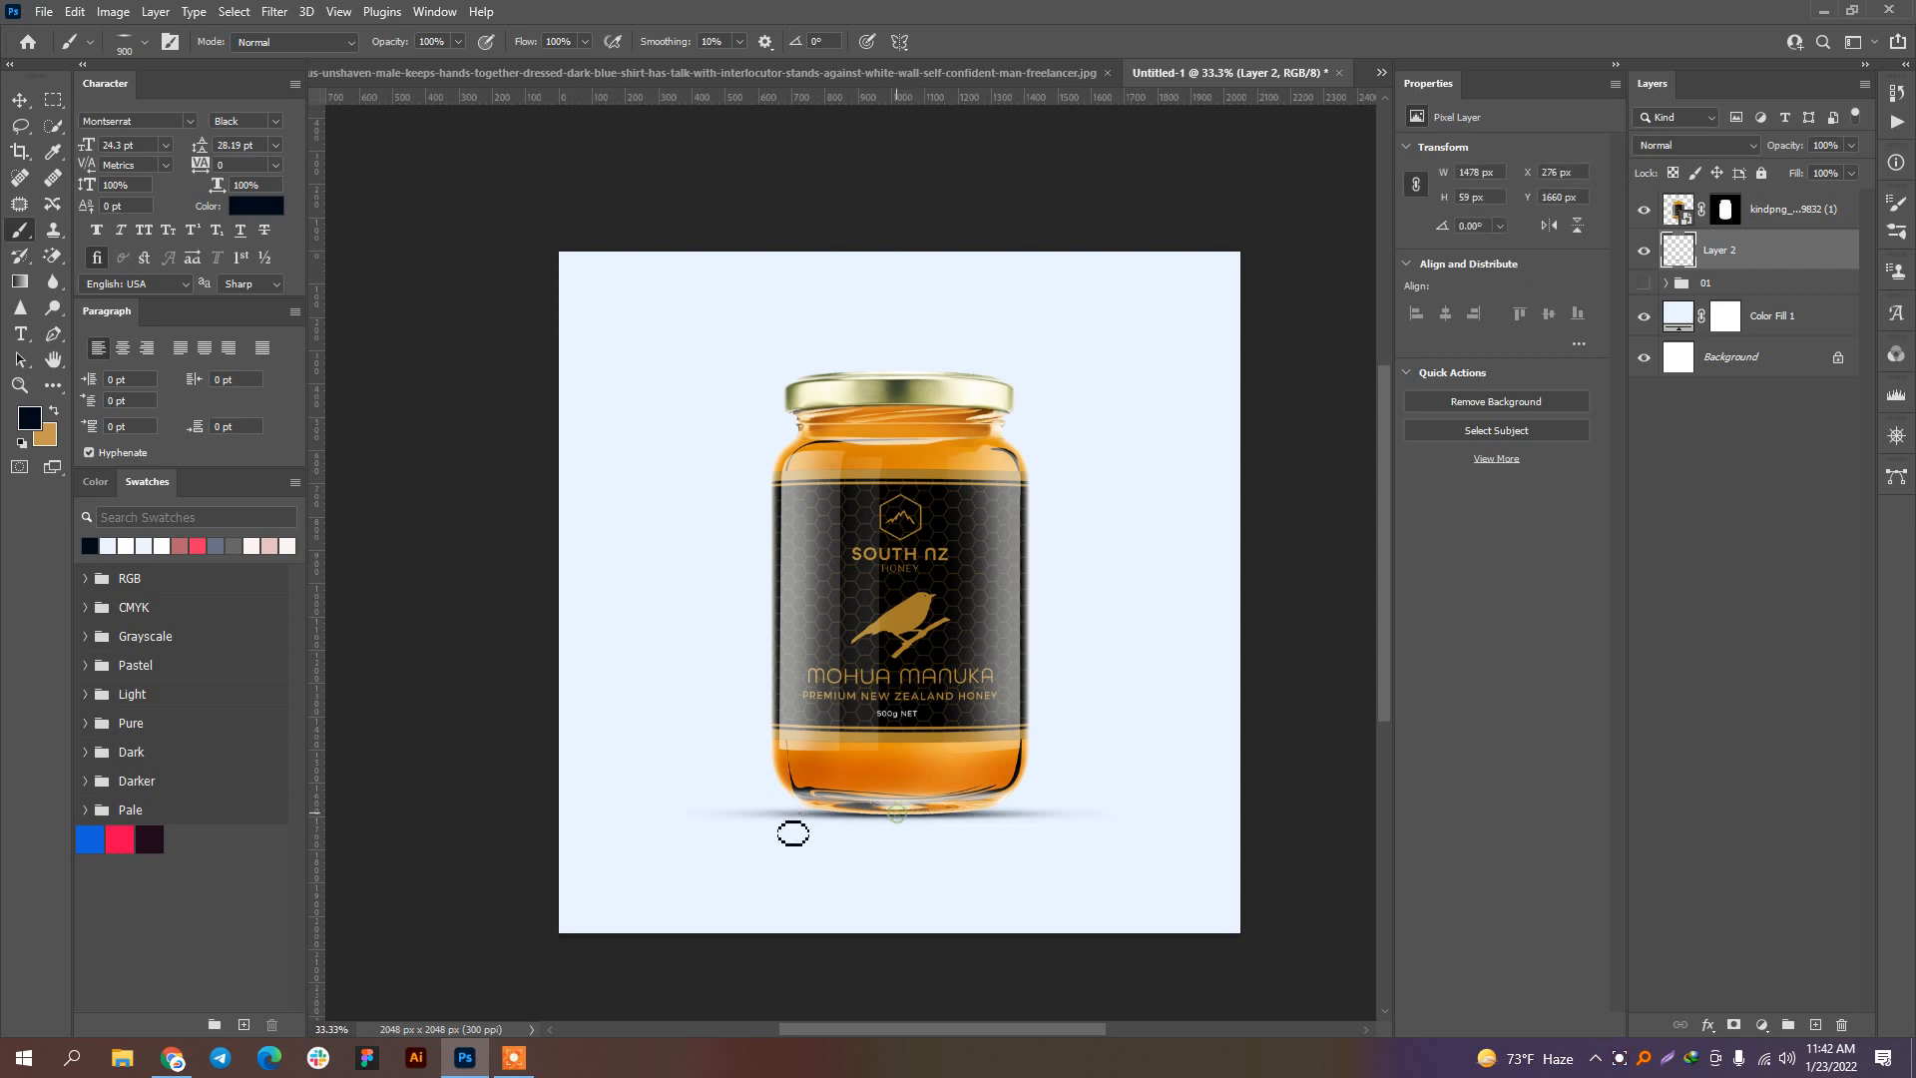
key("ctrl+z")
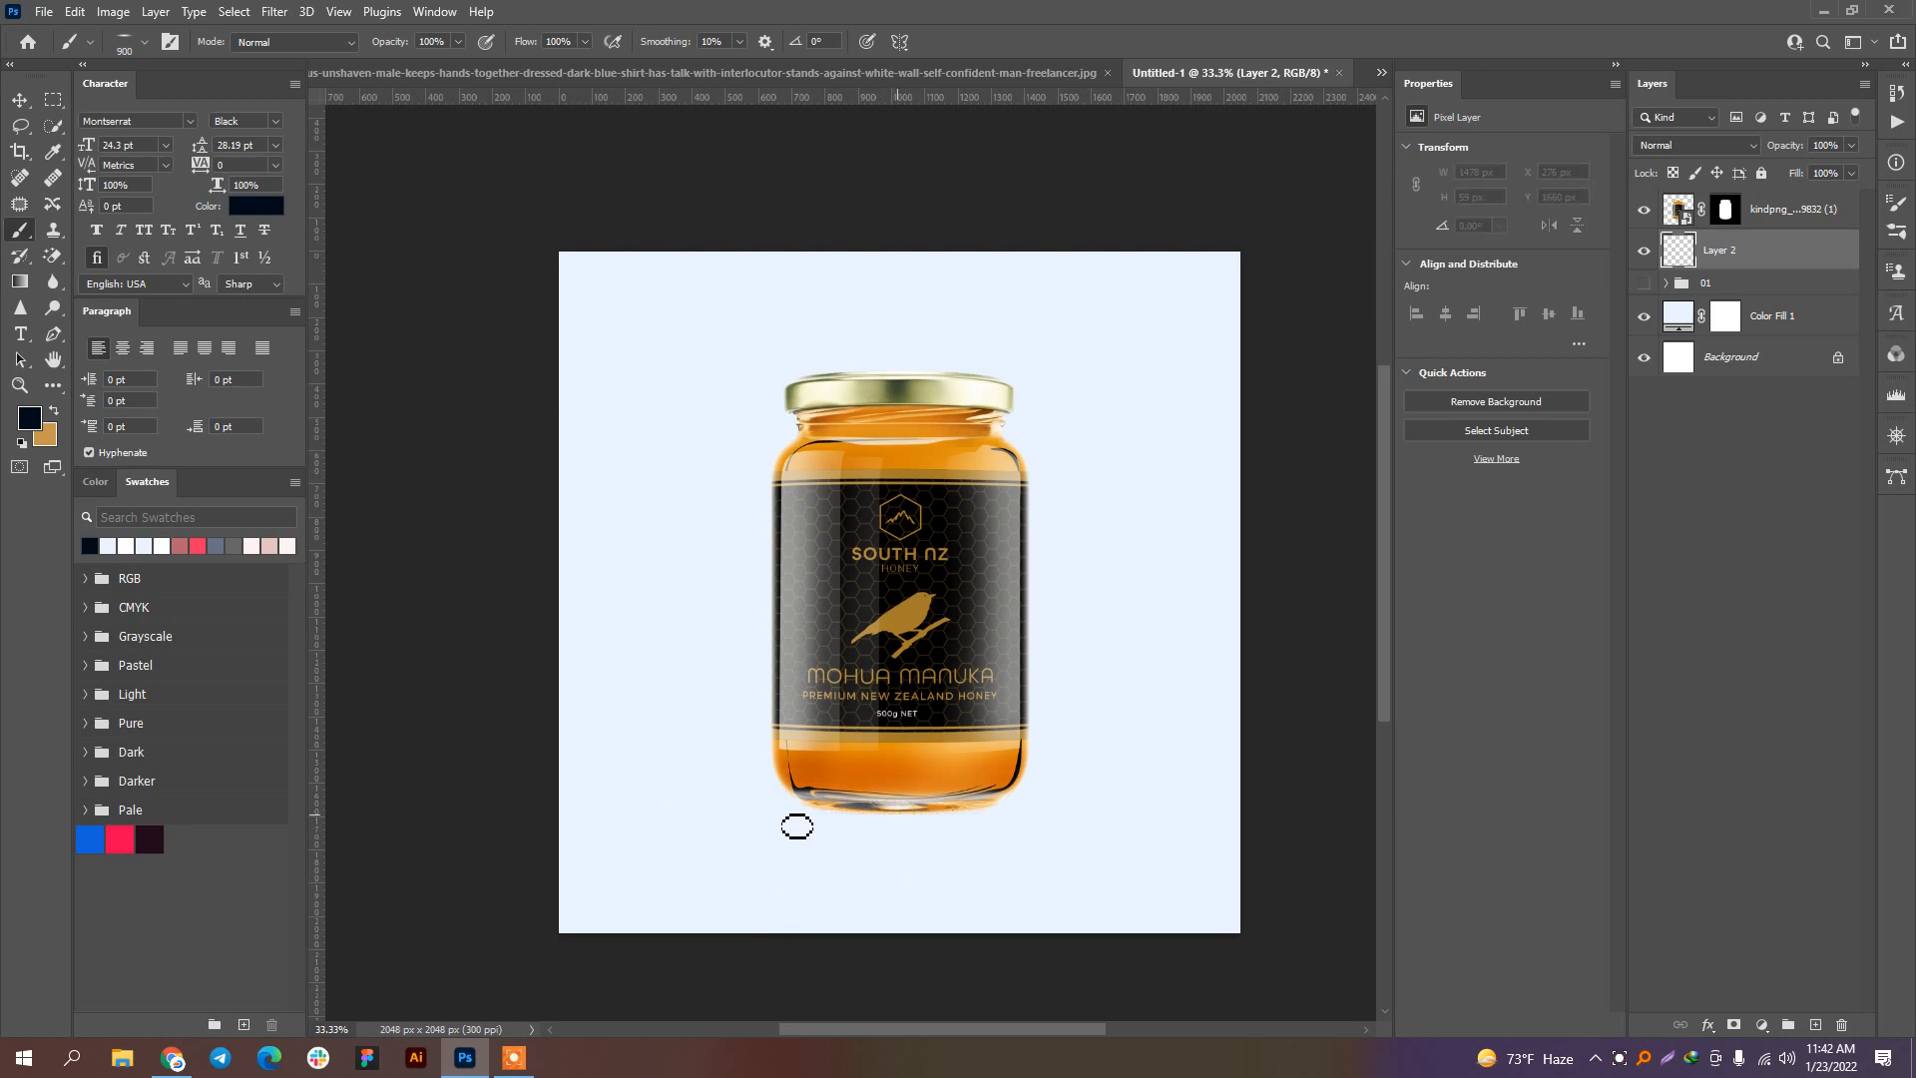
key("ctrl+shift+z")
Step: Stretch the painted shadow vertically around its centre to about 176% of its height
key("ctrl+t")
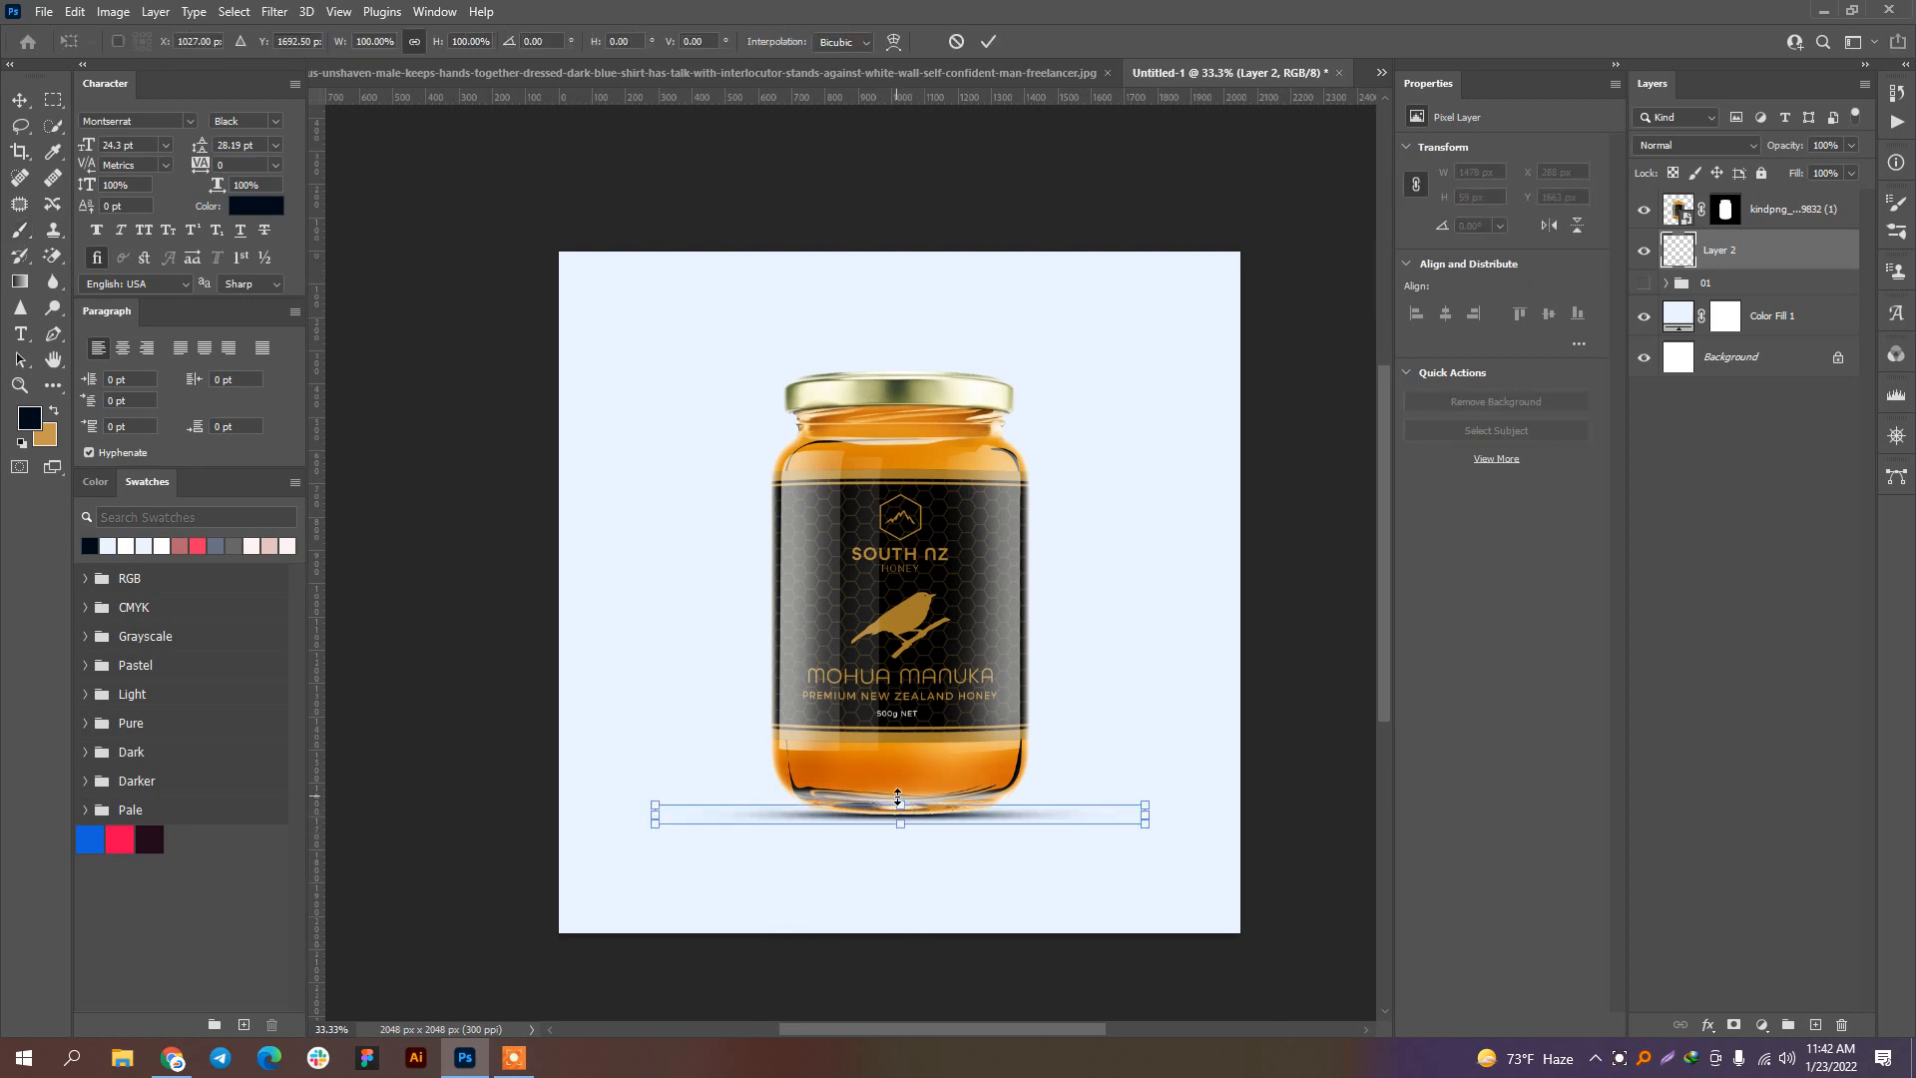
left_click_drag(898, 797, 900, 798)
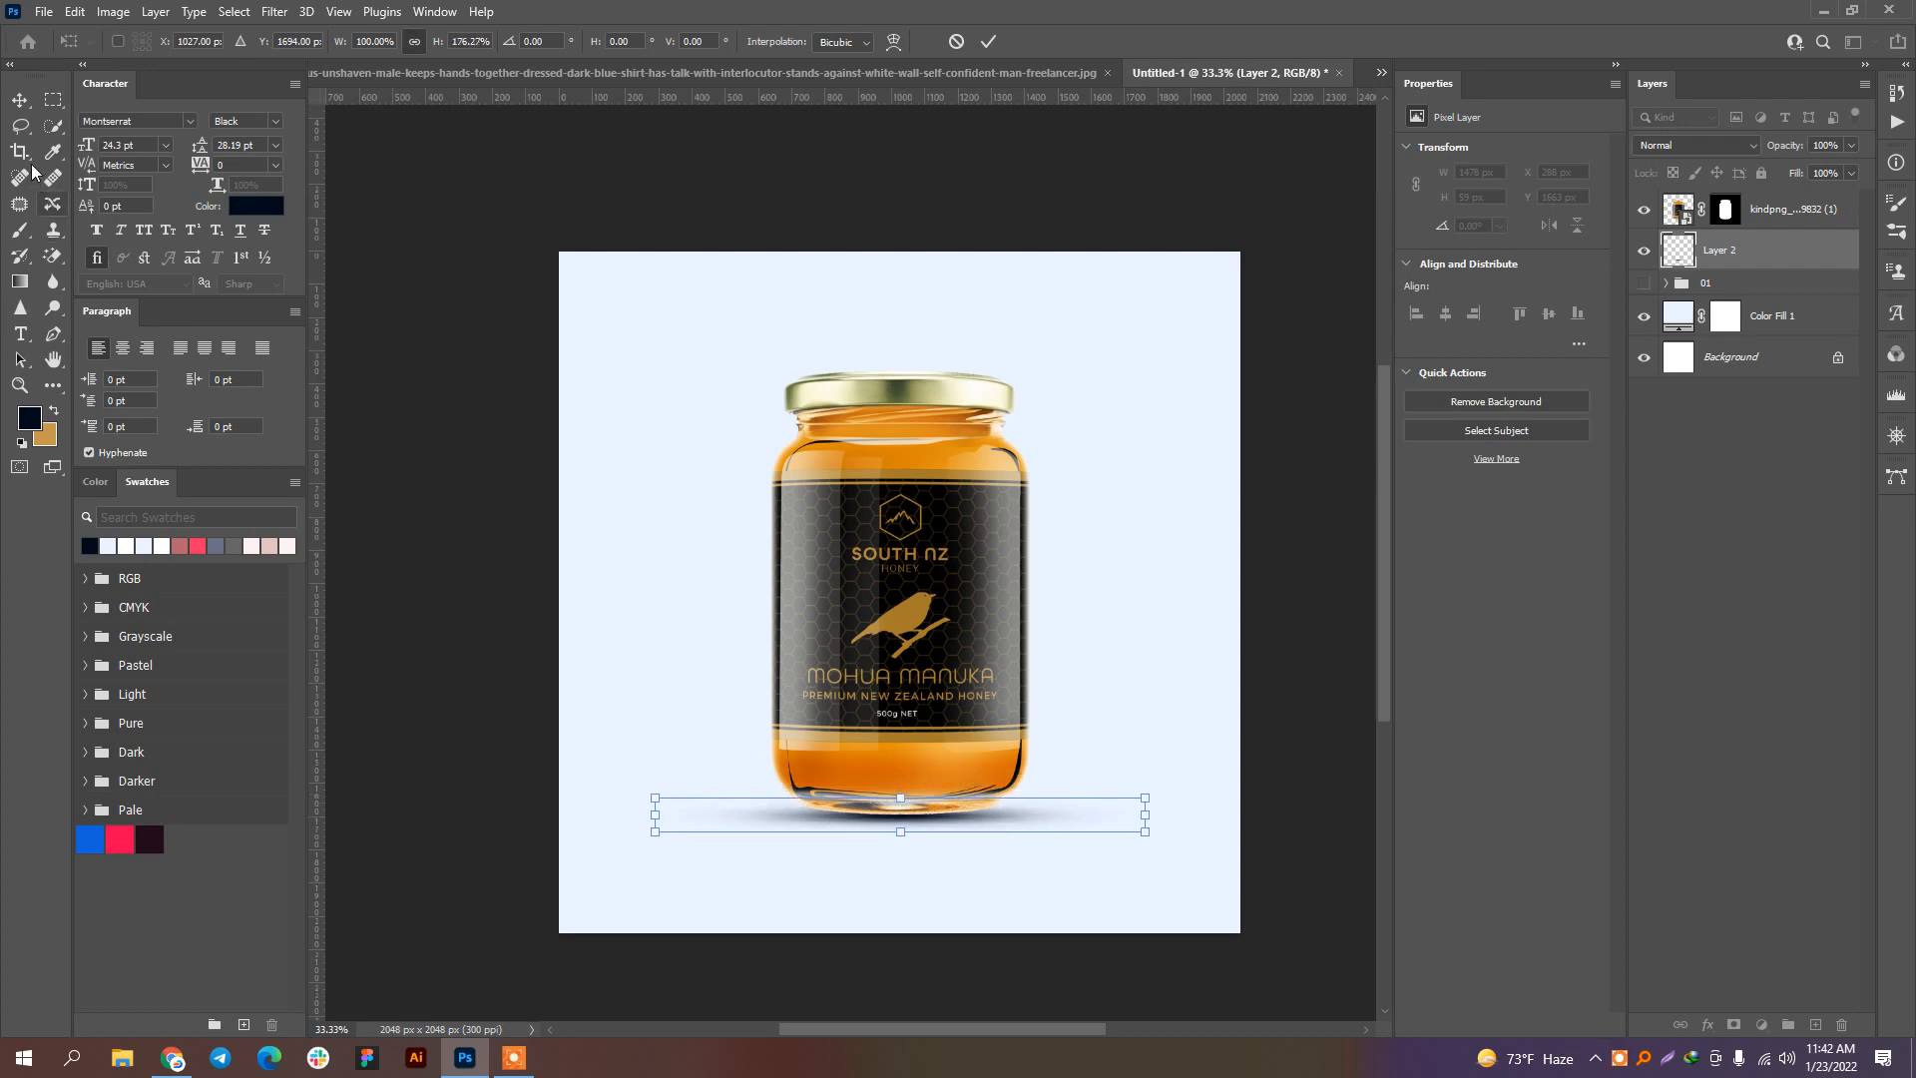
left_click(19, 100)
Step: Move the shadow up about 7 px so it sits tight against the bottom edge of the jar
scroll(903, 828, "up", 5)
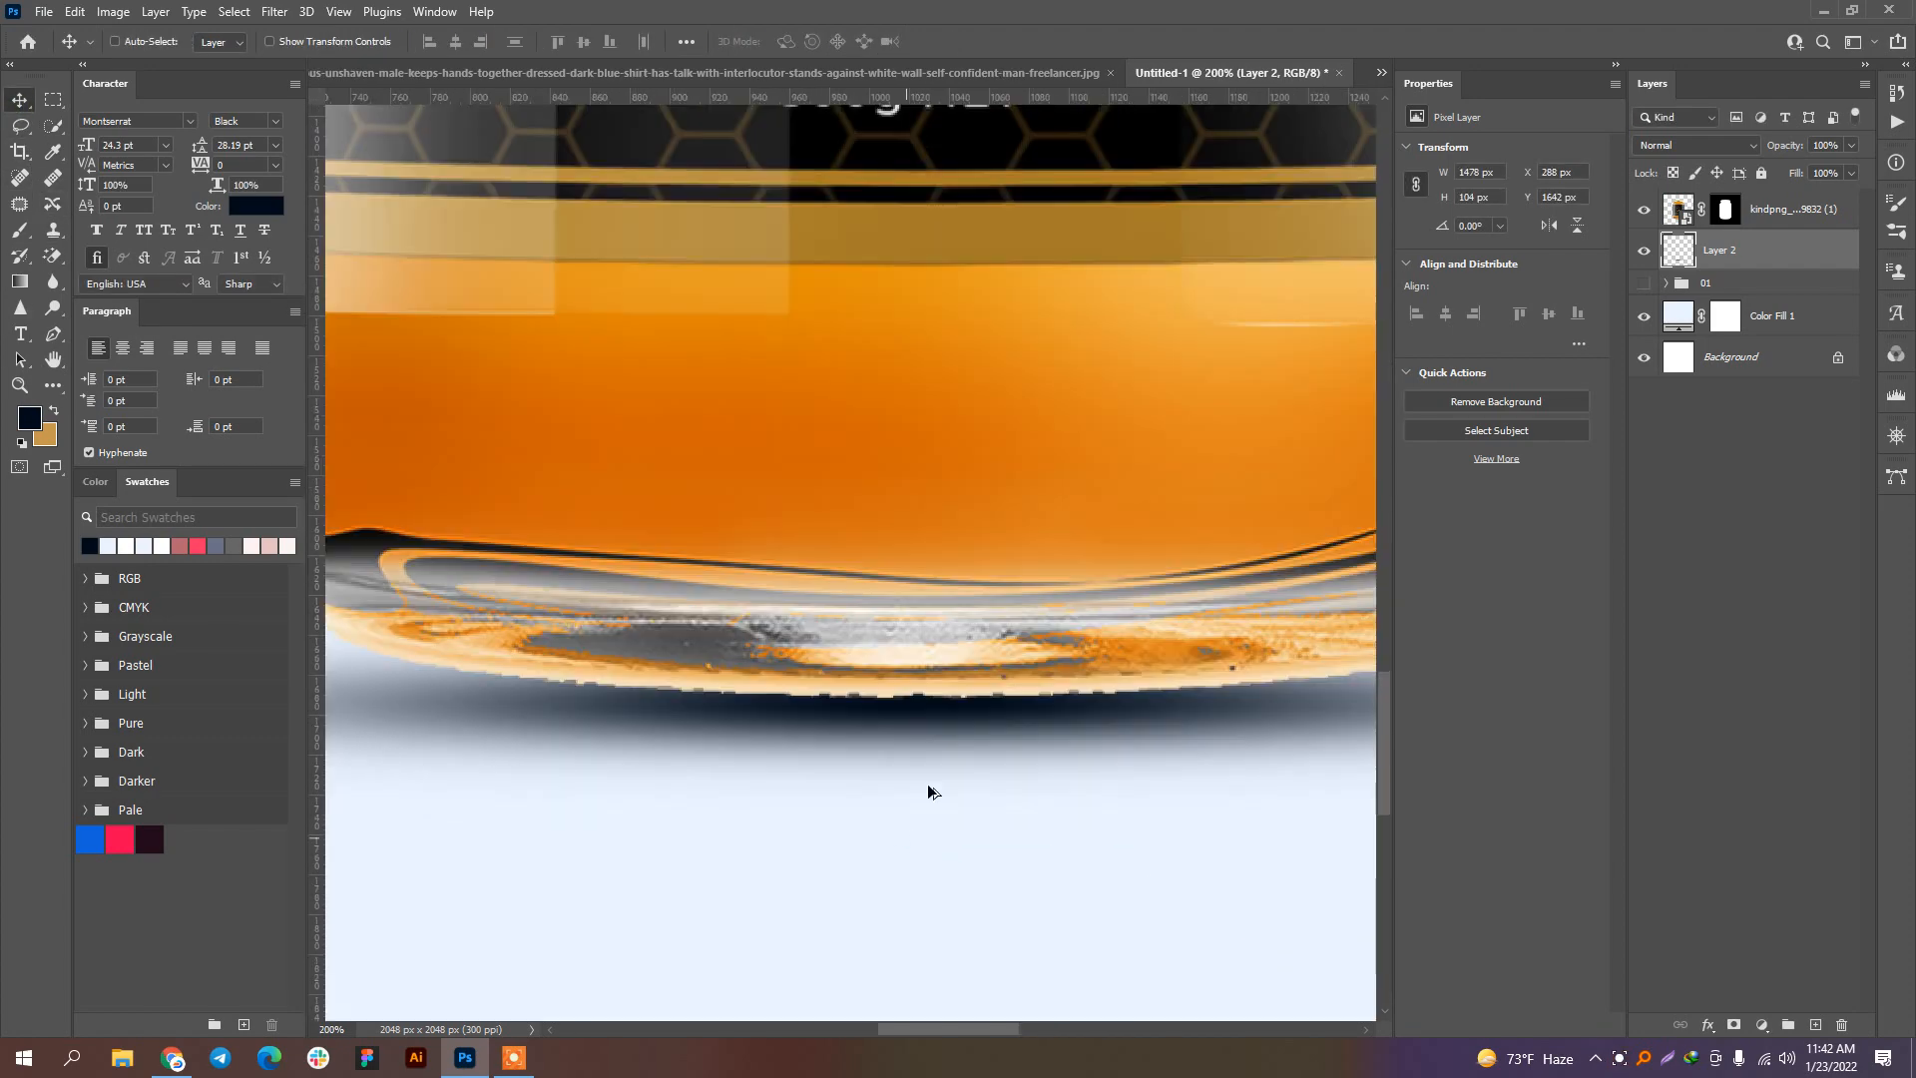
left_click_drag(943, 719, 939, 706)
scroll(949, 739, "down", 6)
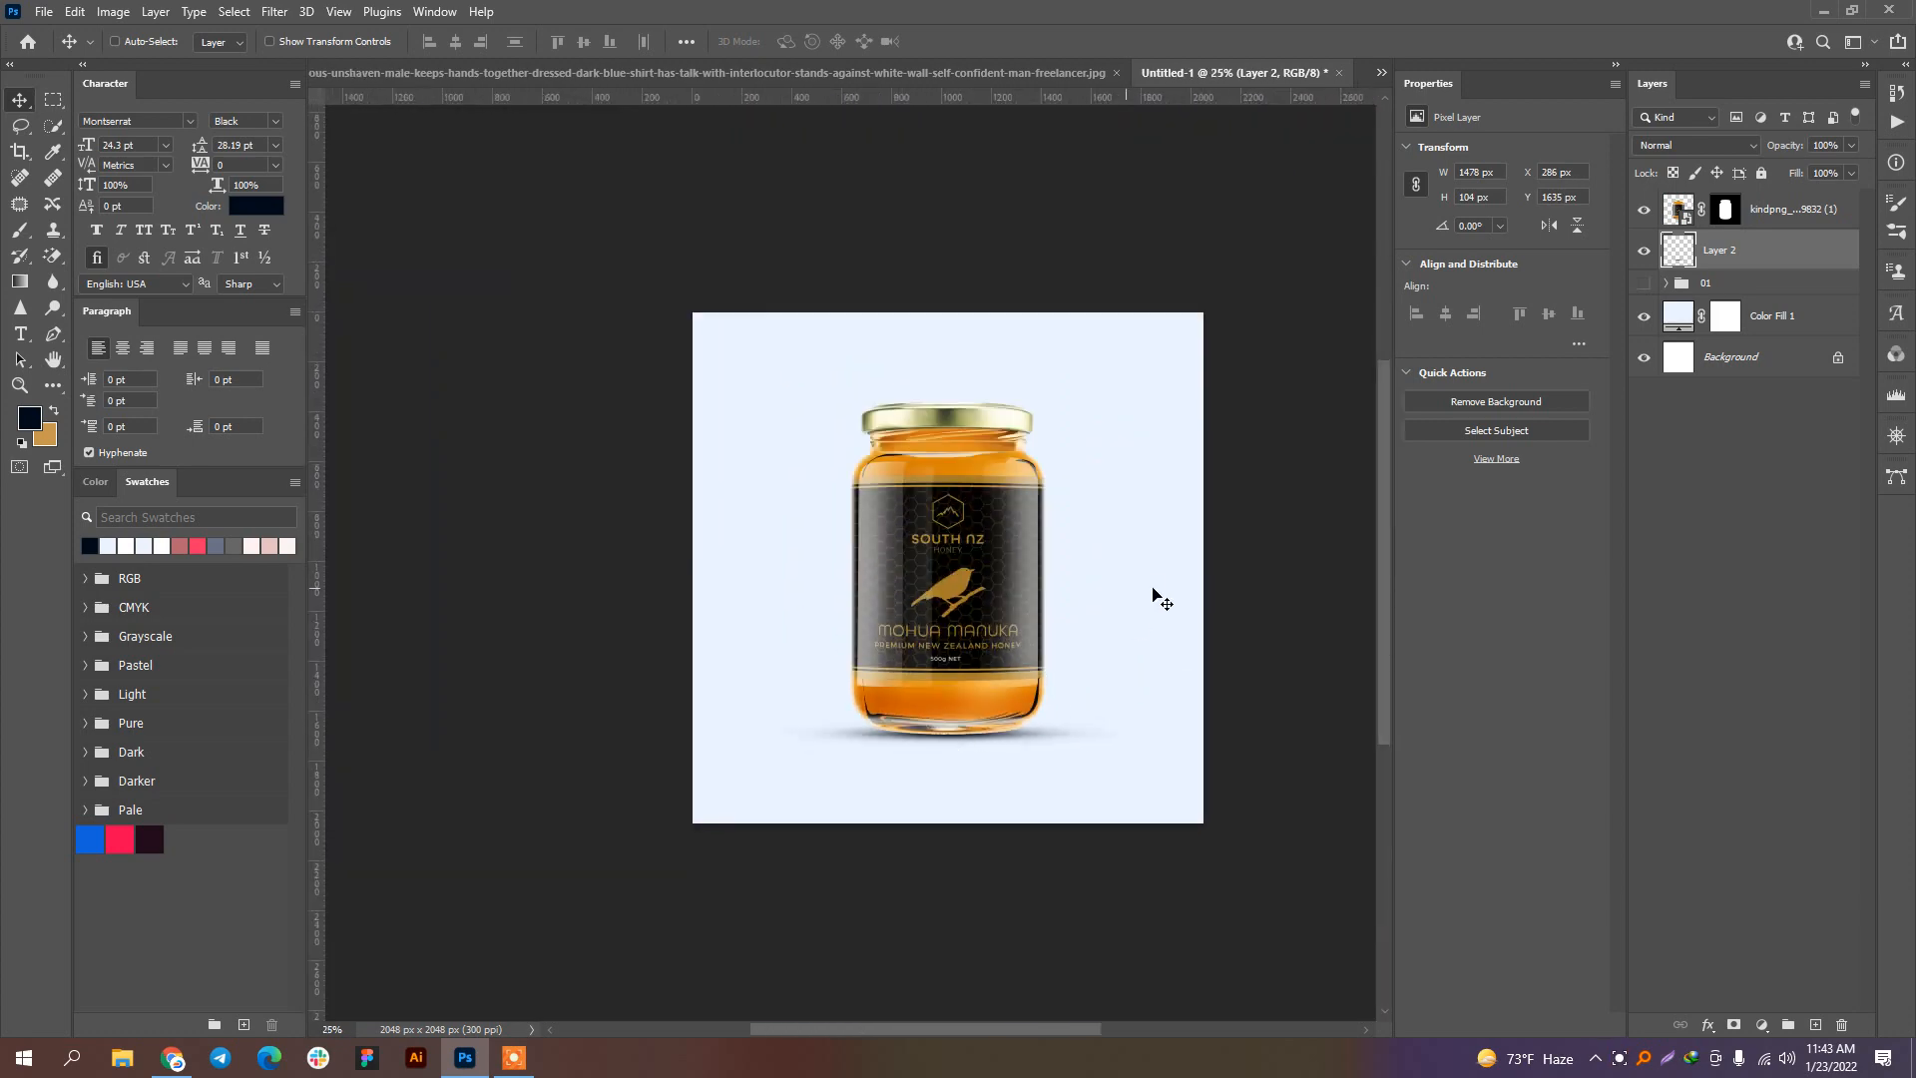
scroll(941, 704, "up", 1)
scroll(1148, 721, "right", 1)
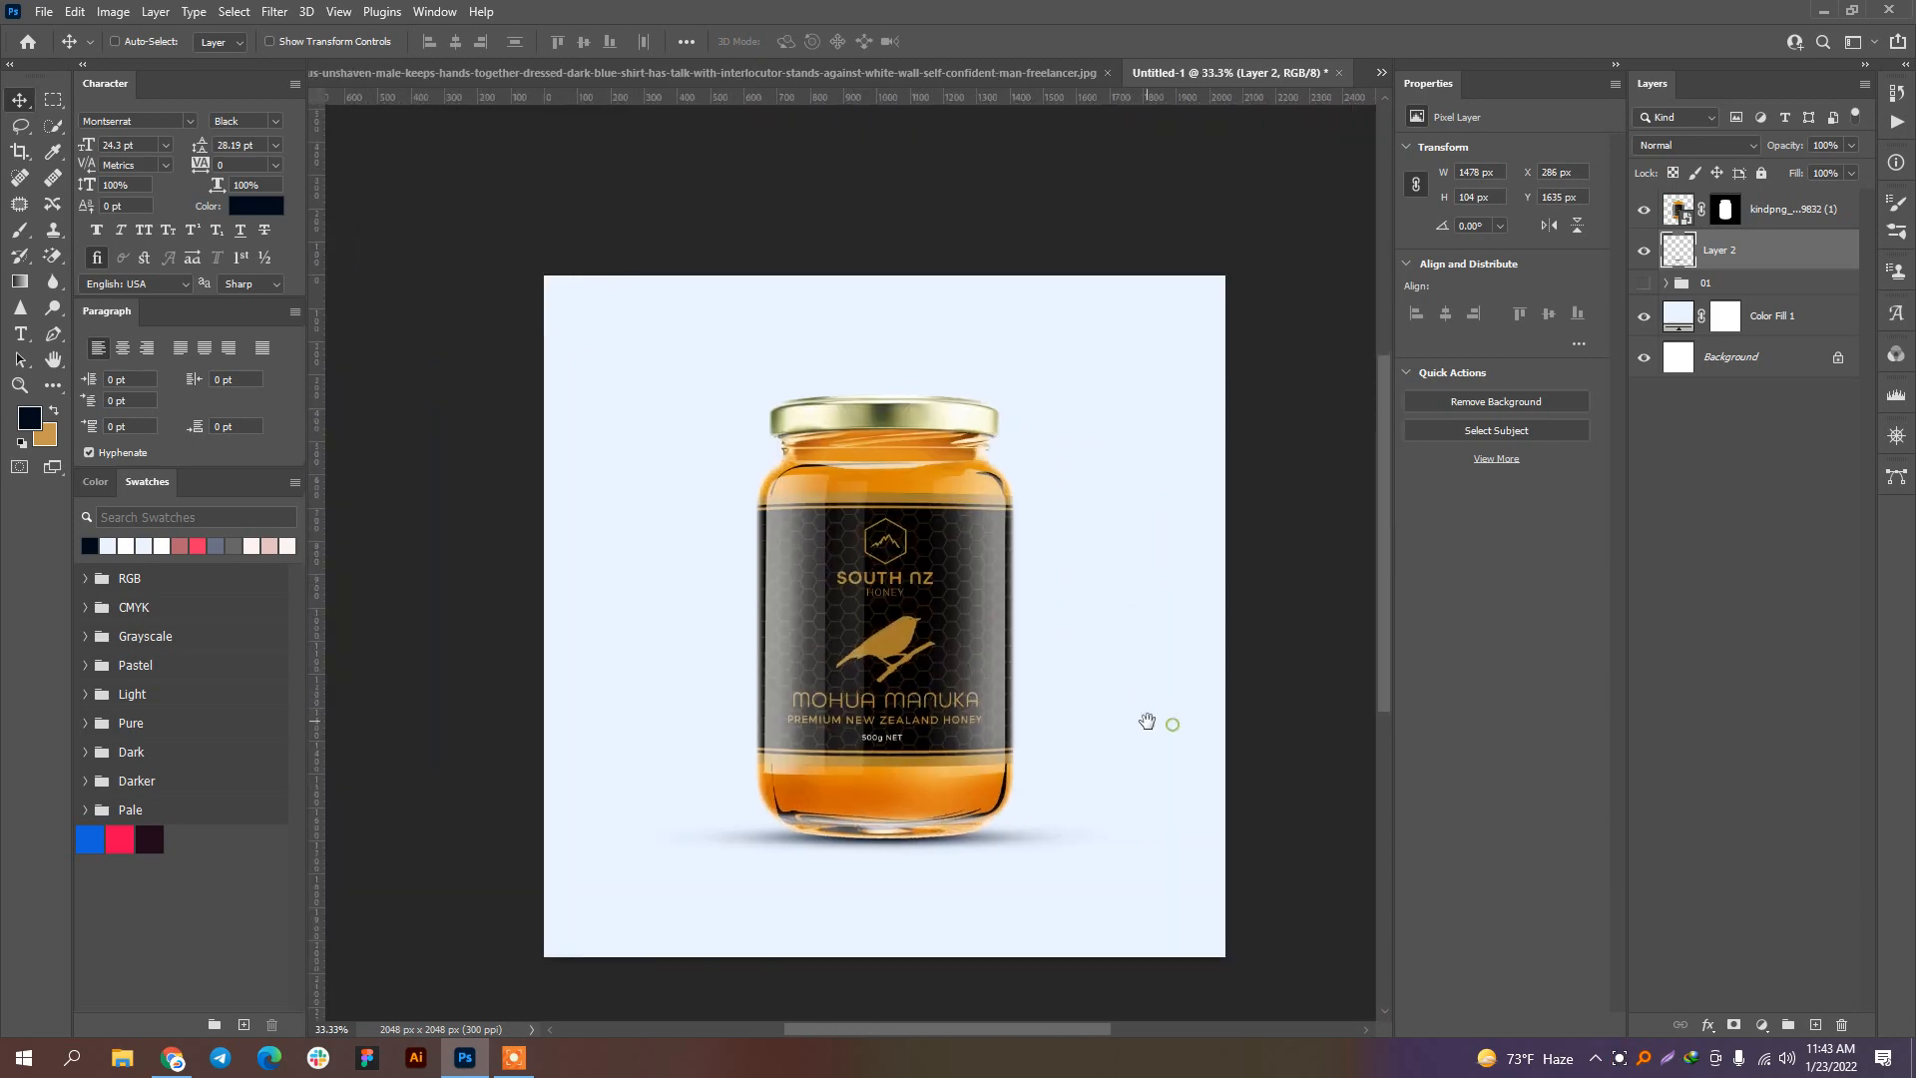
Step: Group the jar layer with its shadow layer and hide the group
left_click(1763, 215, "shift")
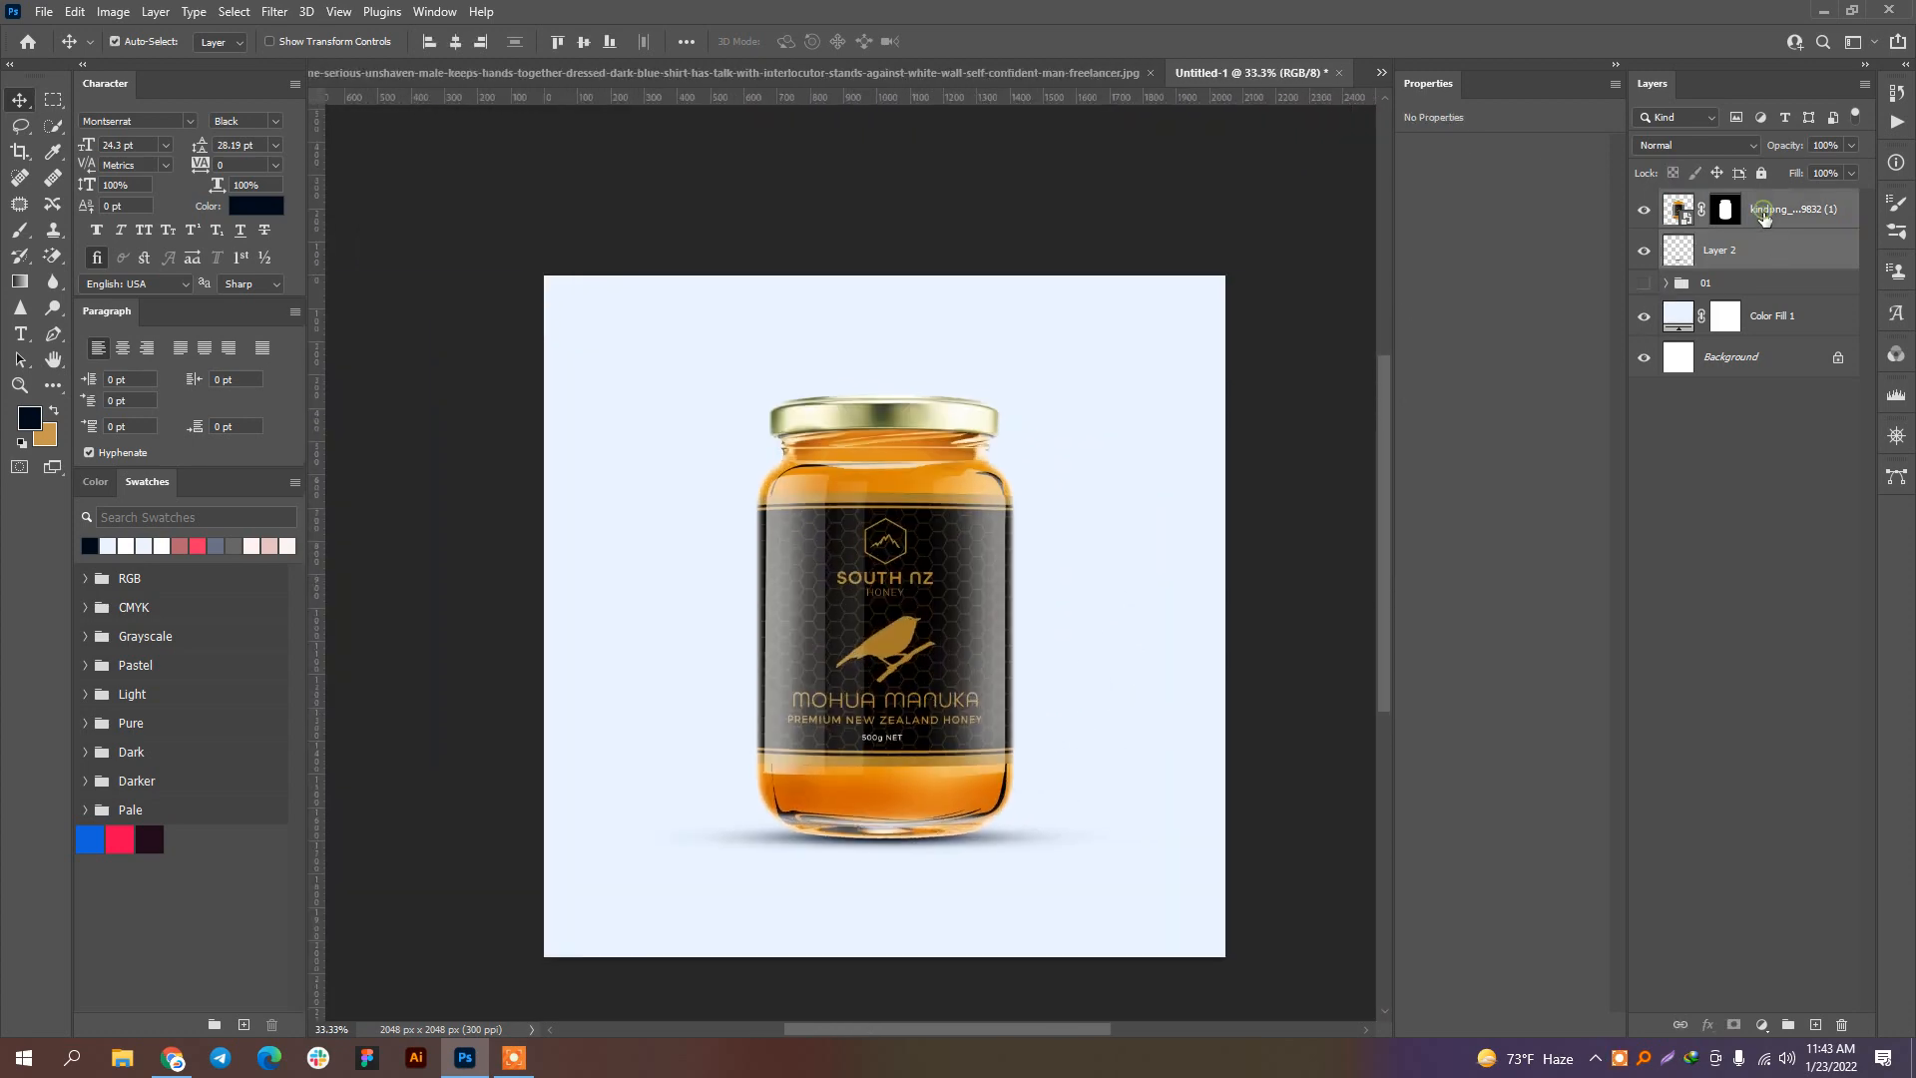
key("ctrl+g")
left_click(1640, 202)
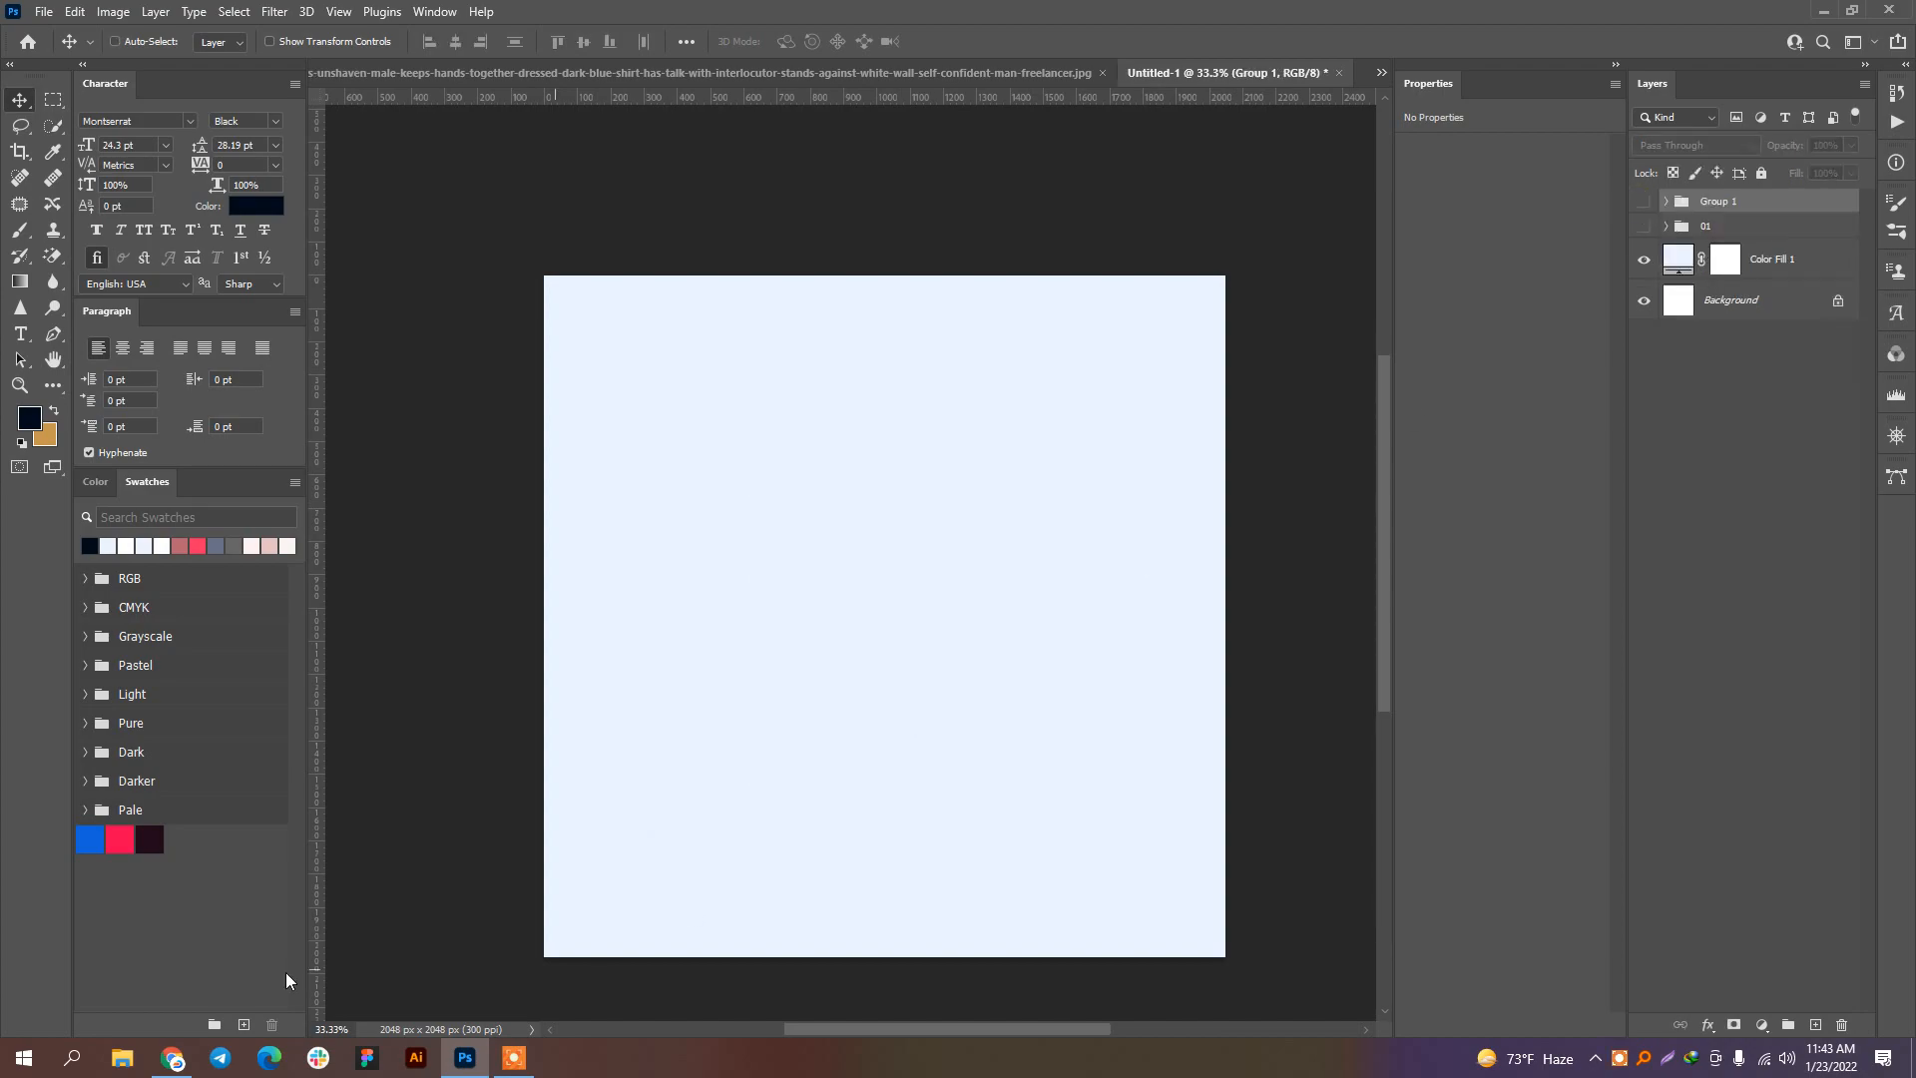
Step: Switch to Chrome, search Google for "food korai" in a new tab and show the image results
left_click(173, 1056)
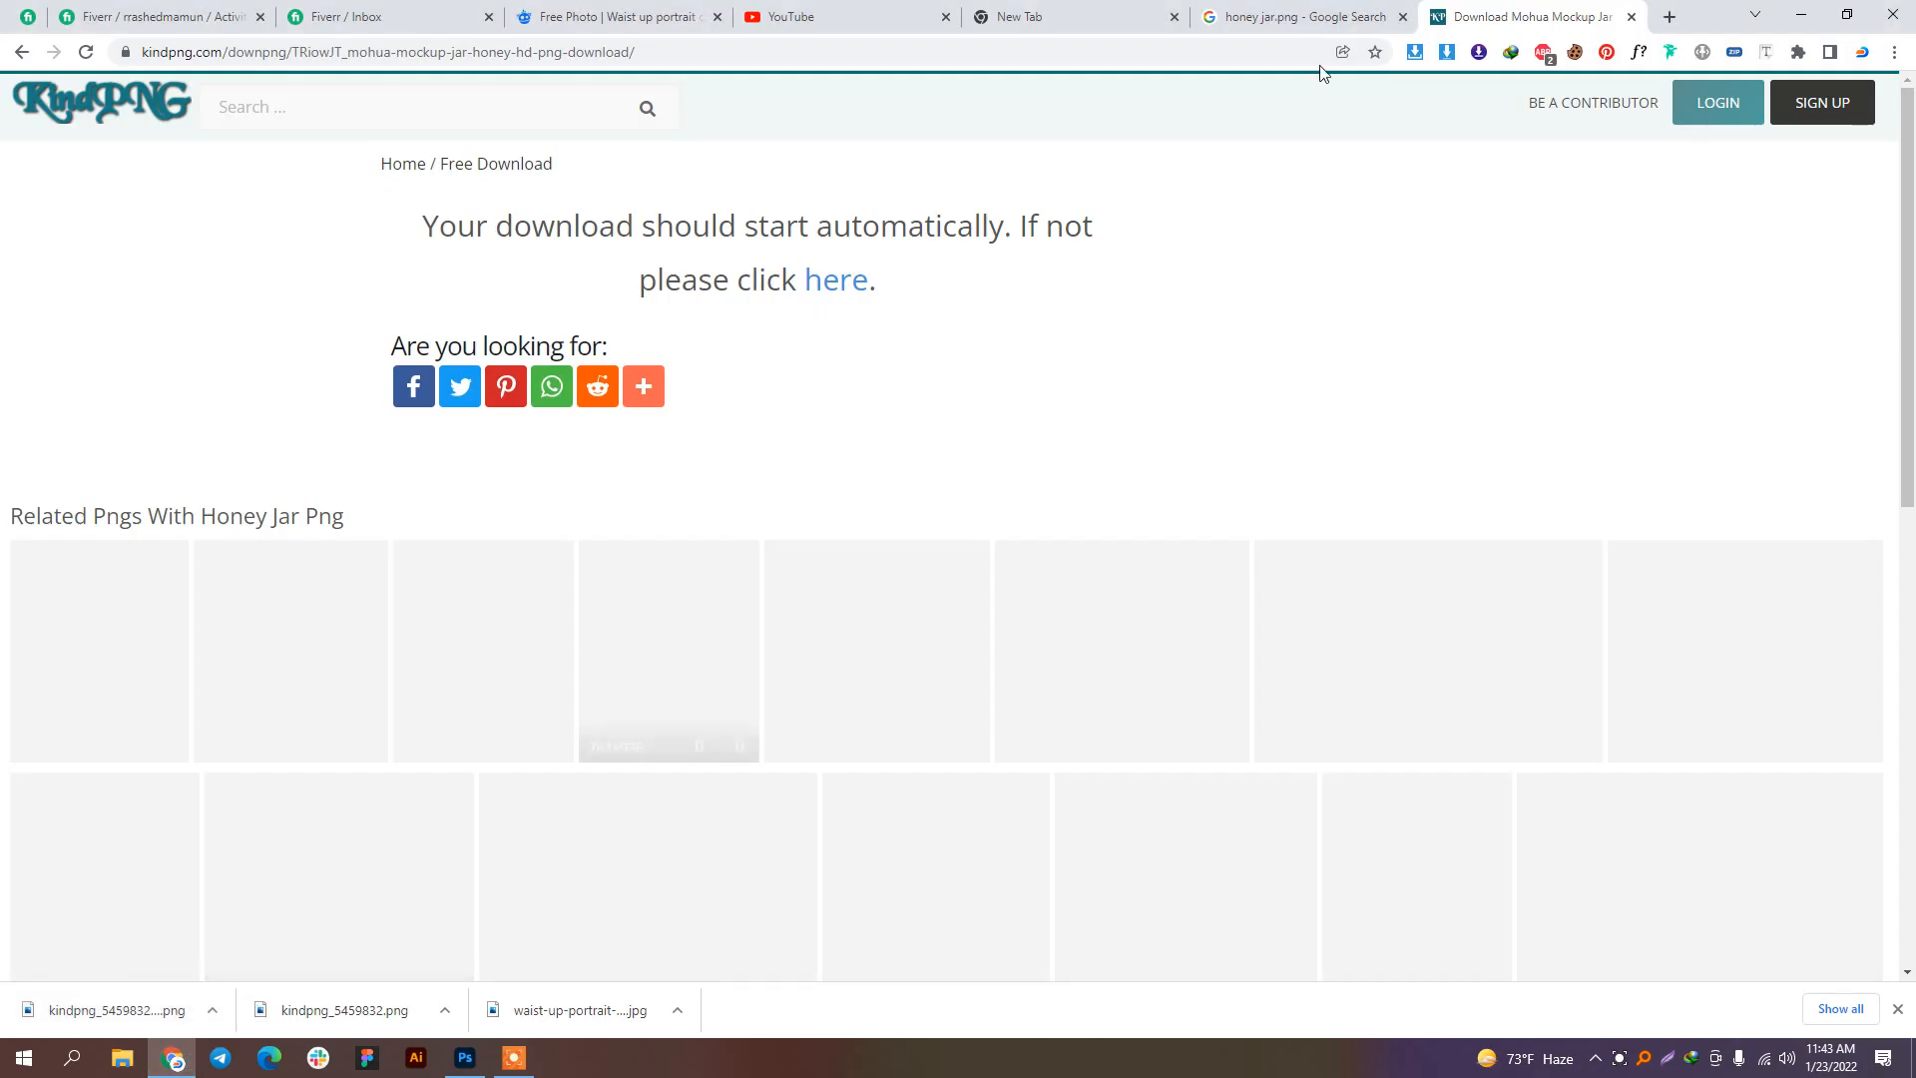
left_click(1668, 17)
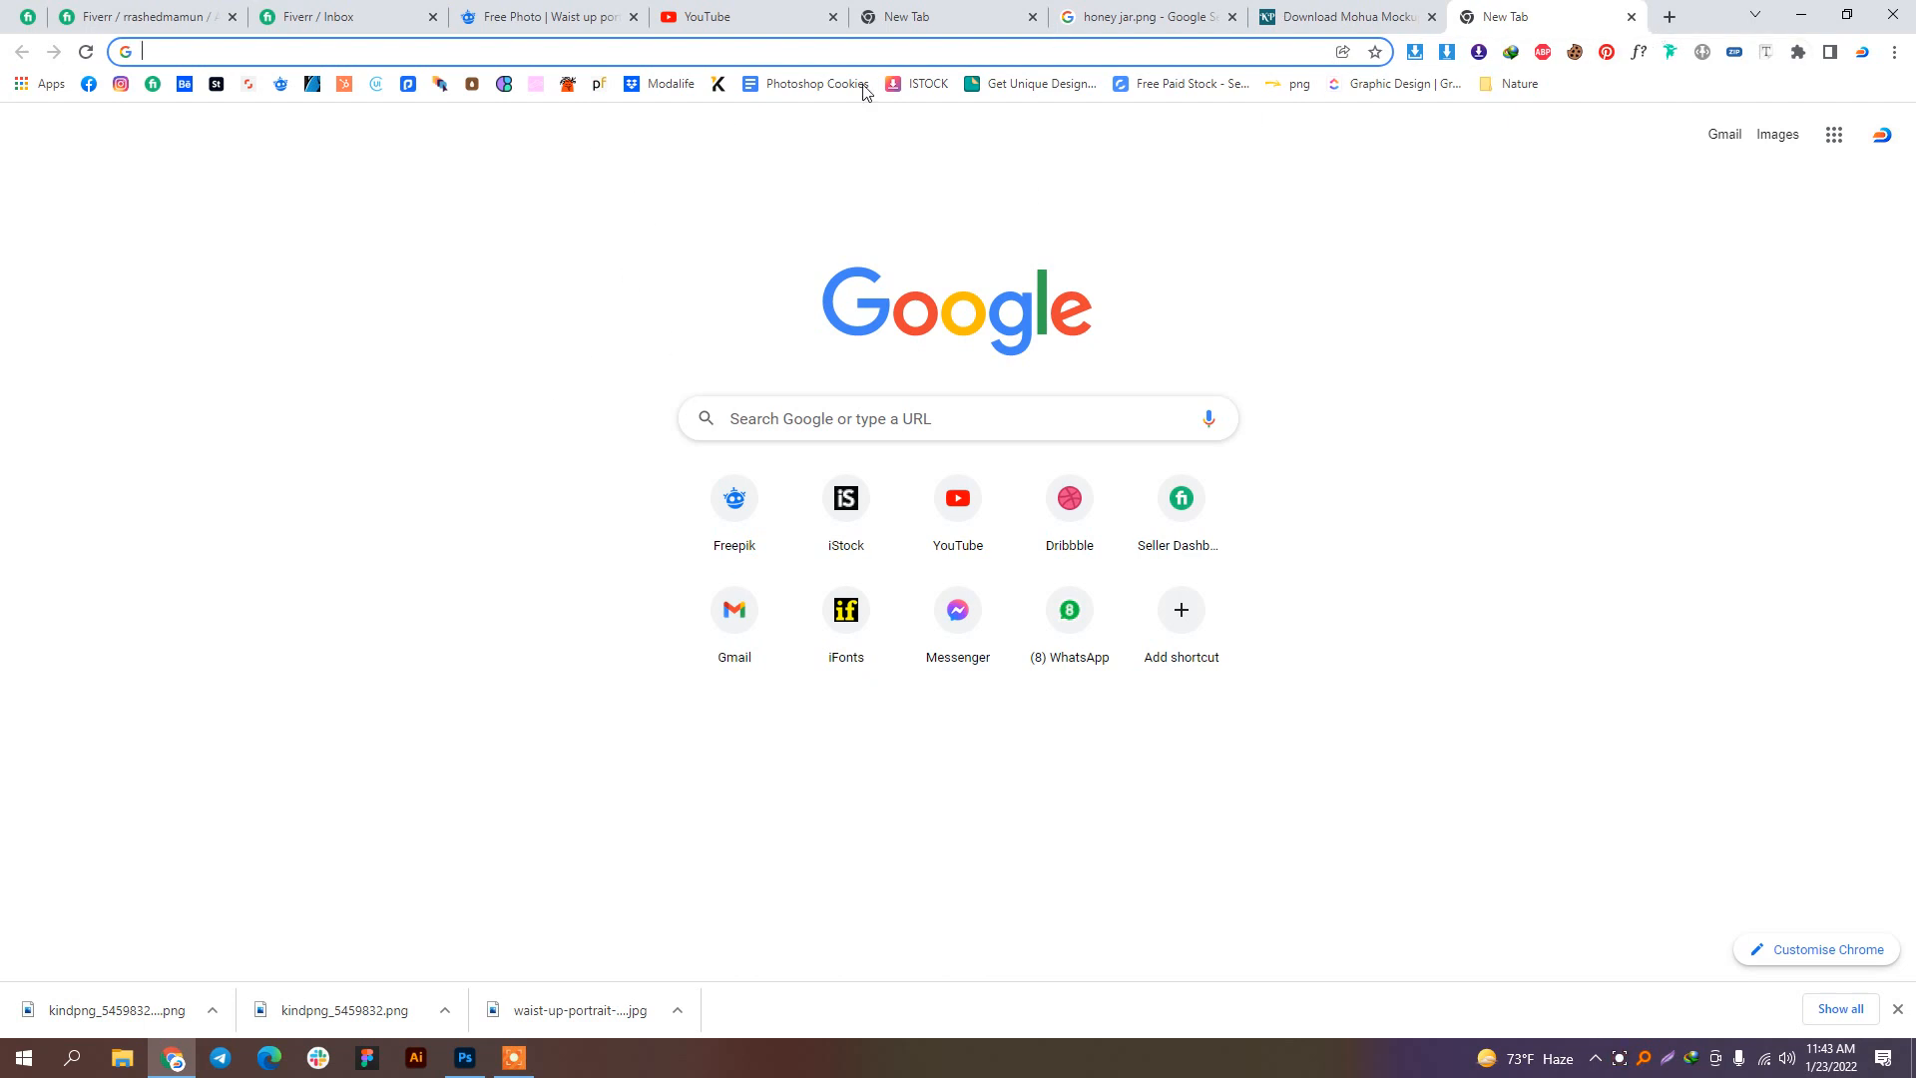
type("food")
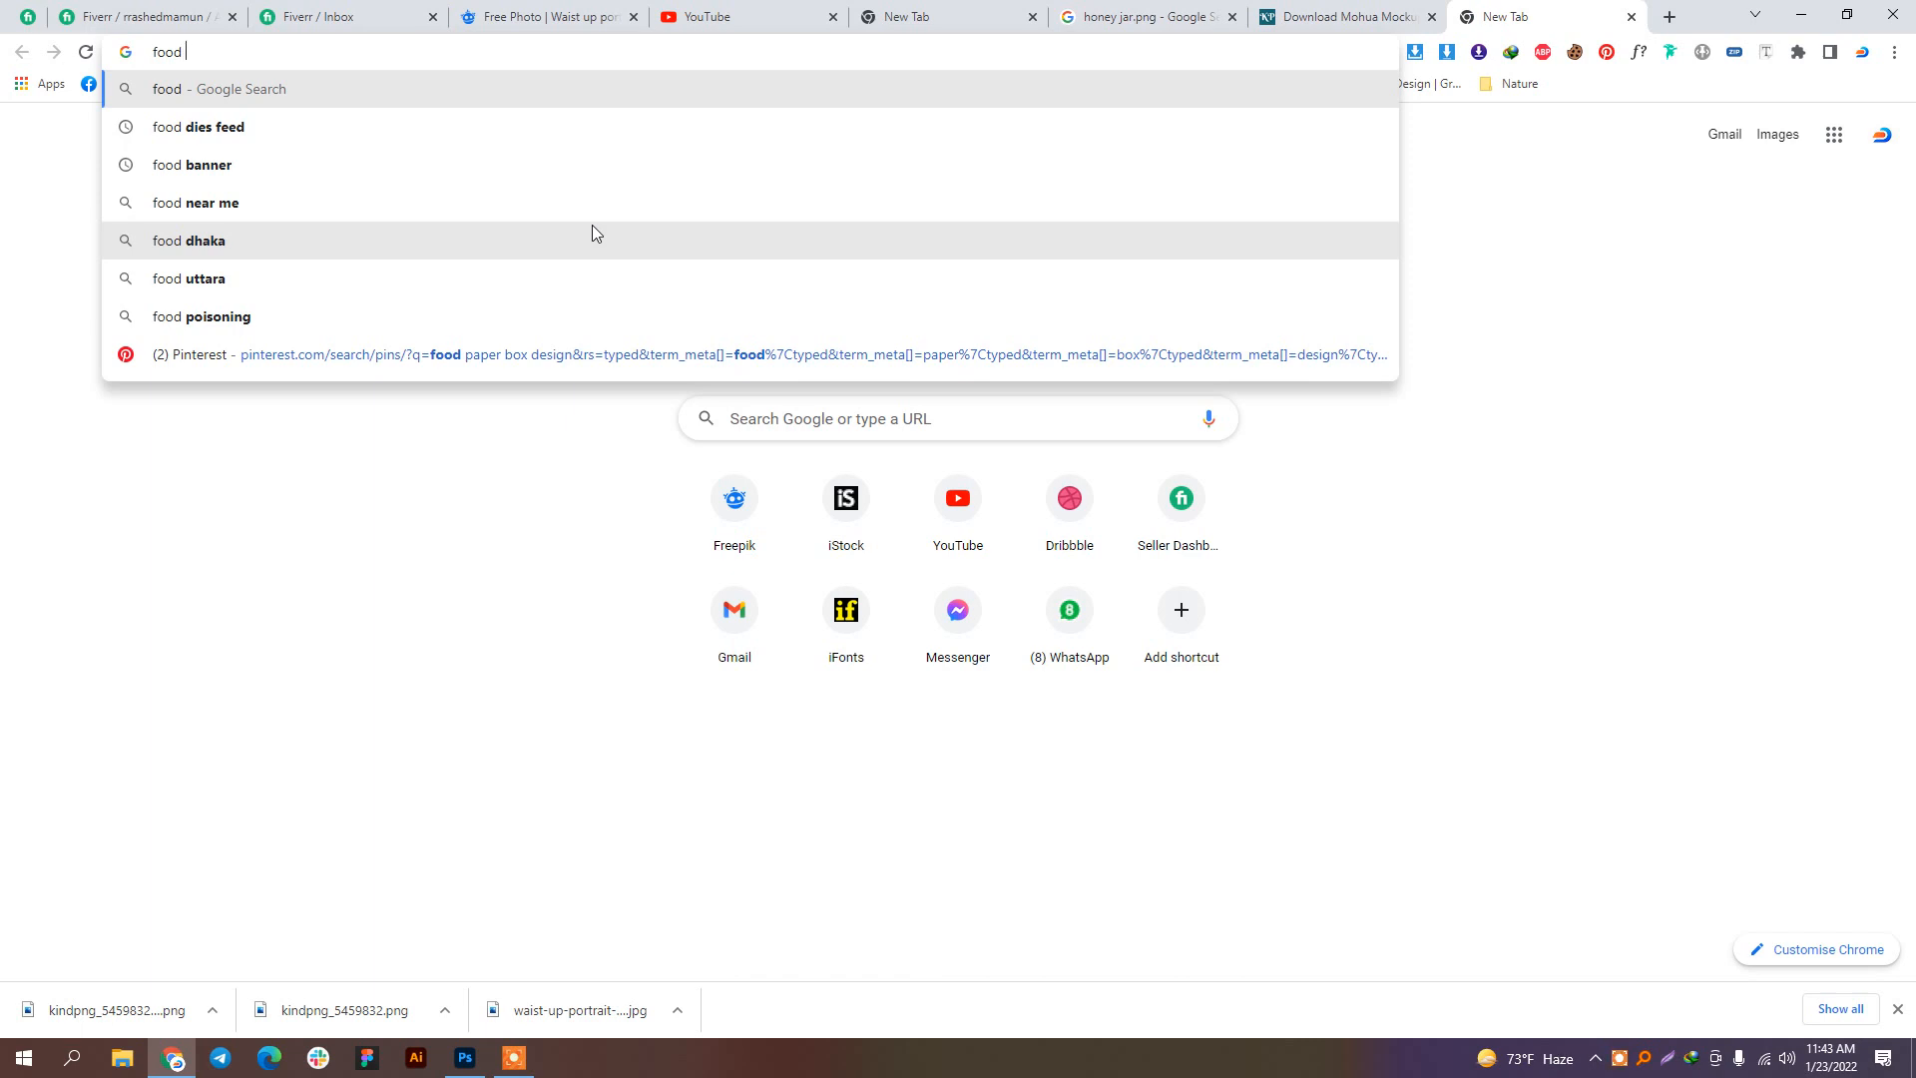
type(" cor")
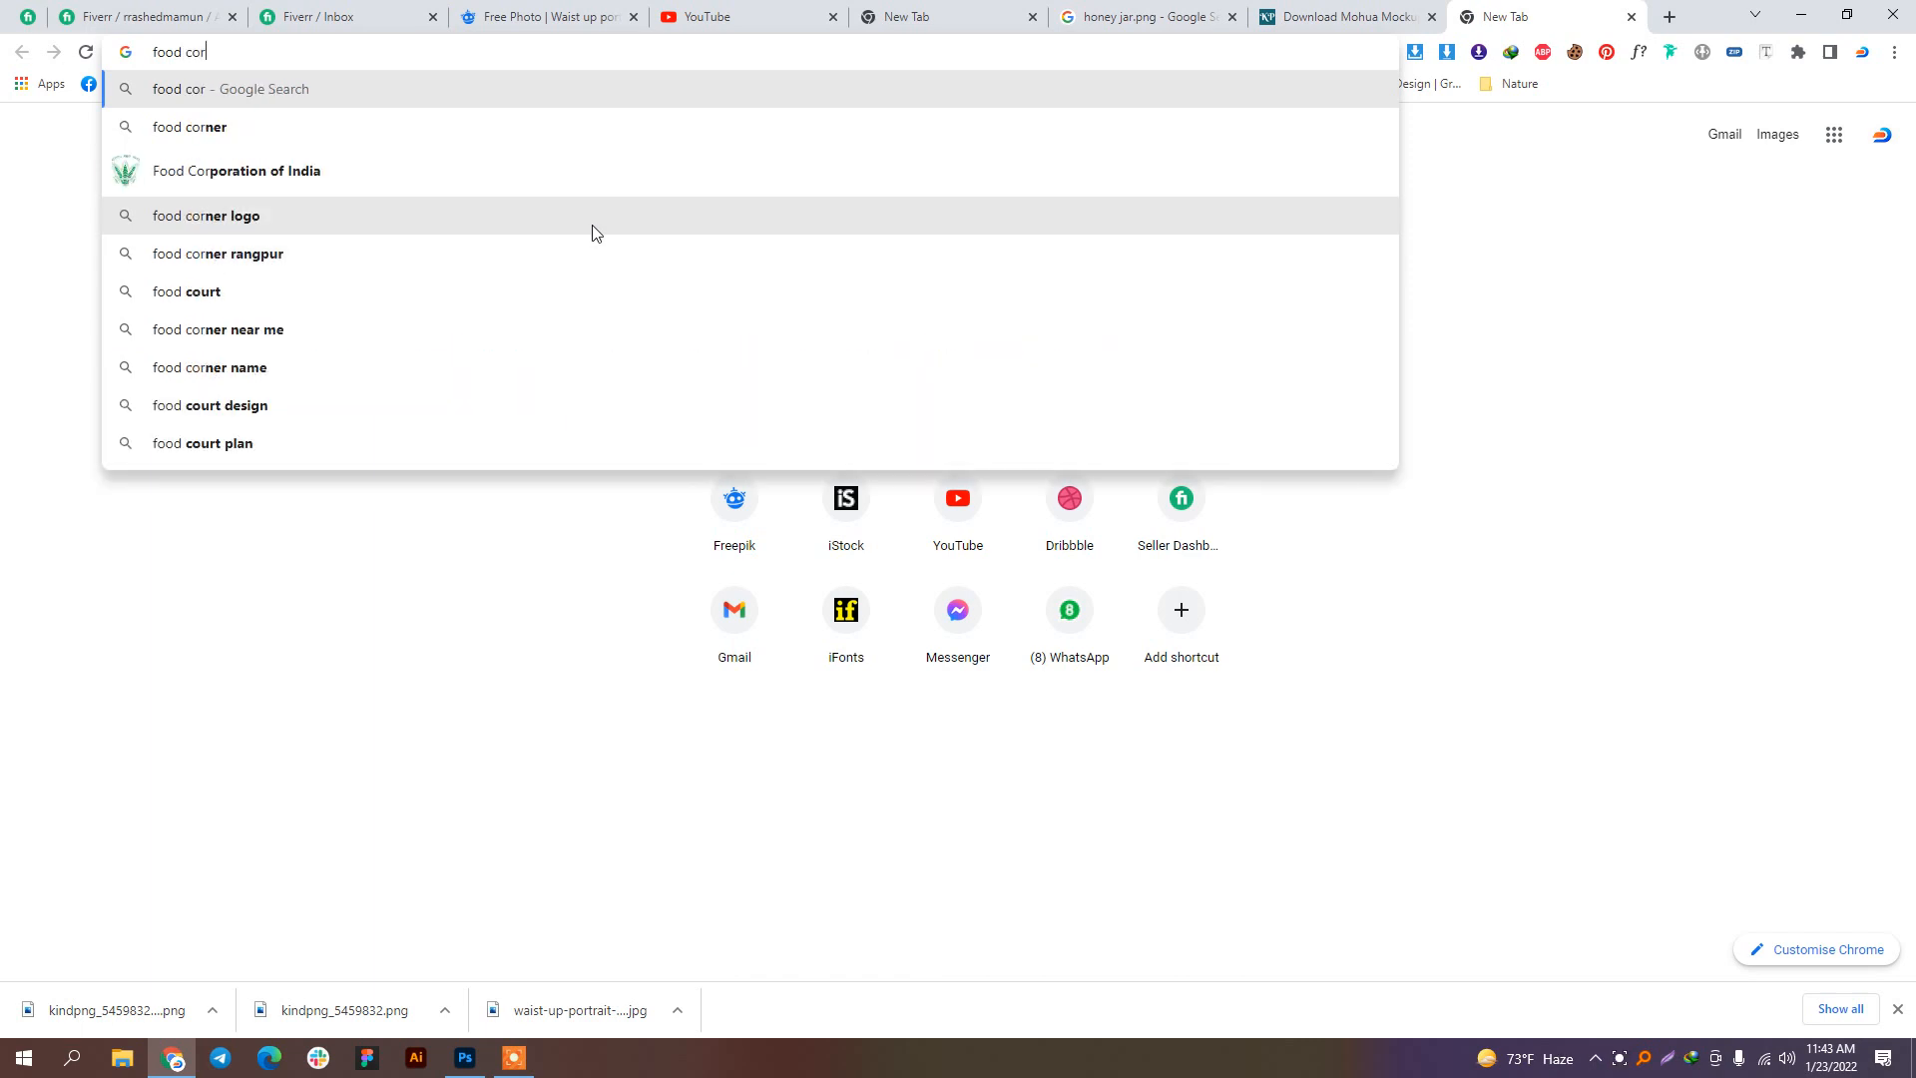
key("BackSpace")
key("BackSpace")
key("BackSpace")
type("korai")
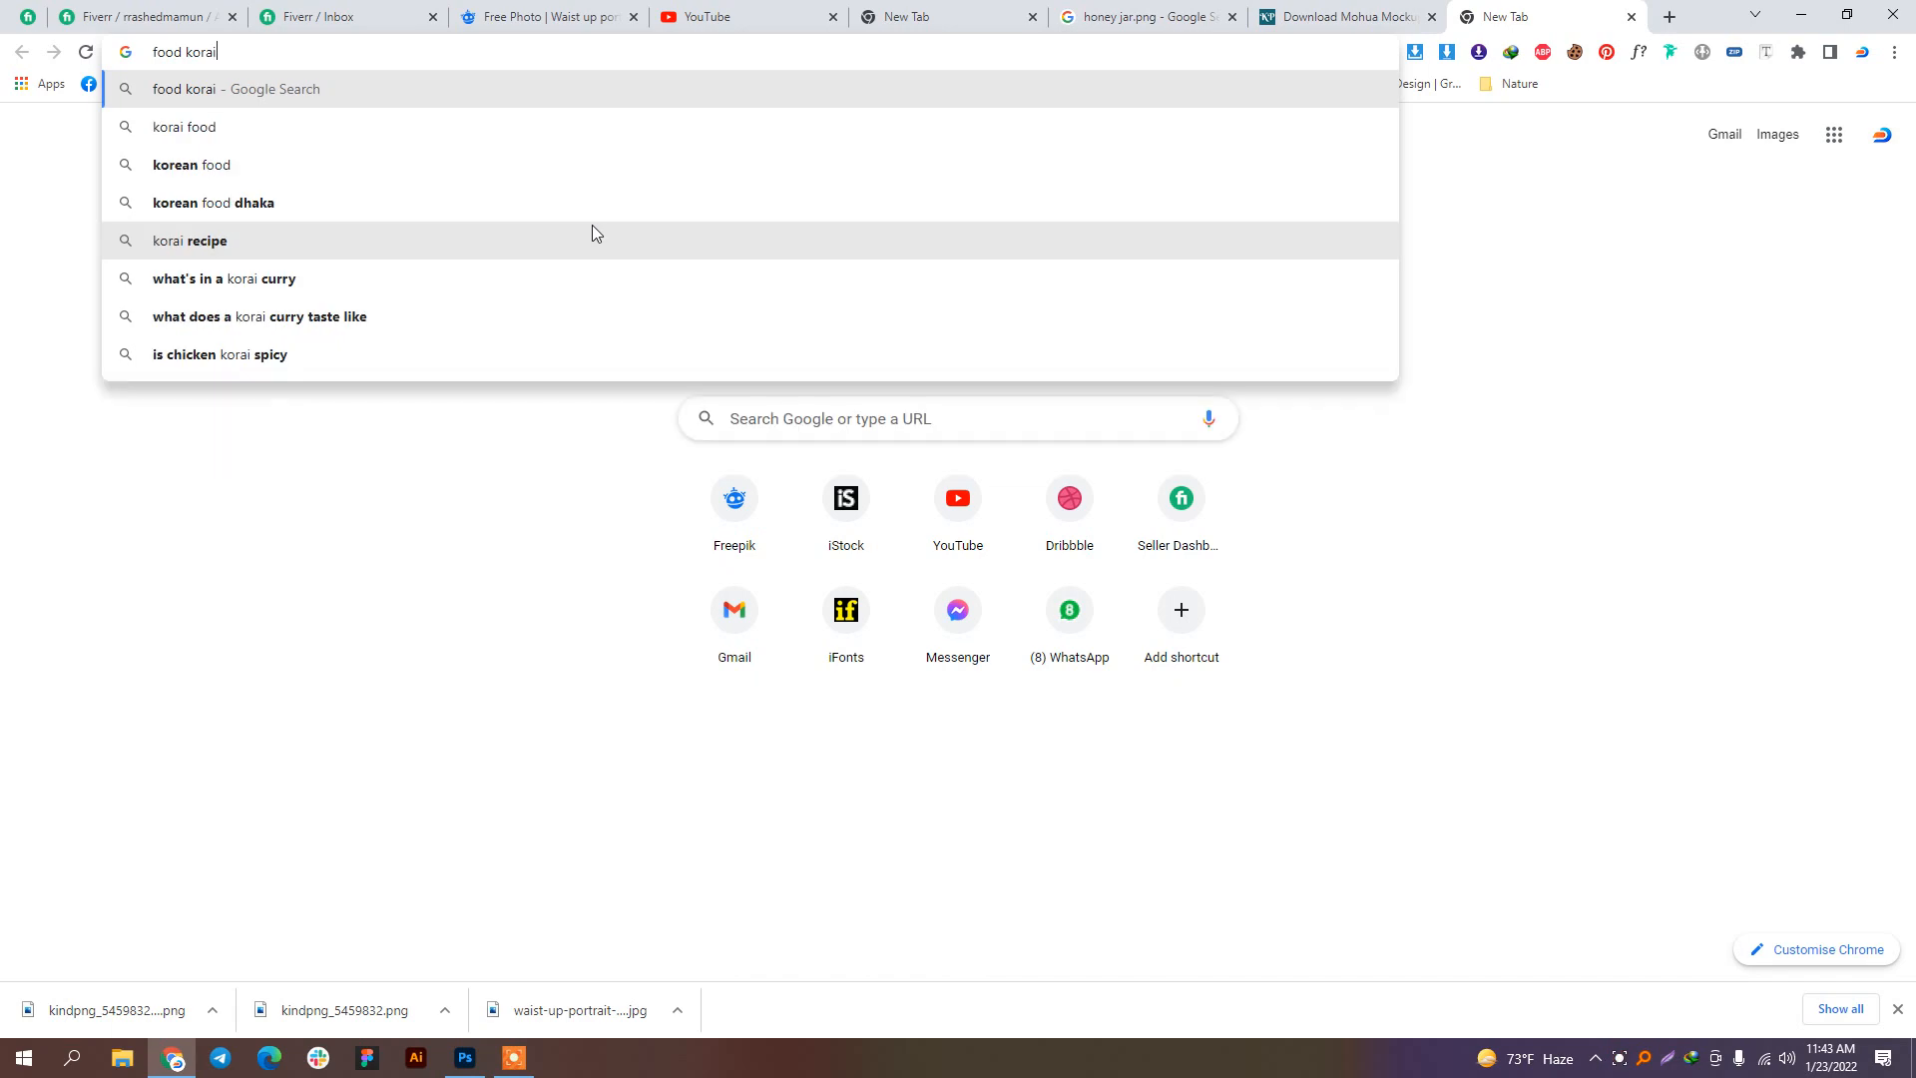
key("Return")
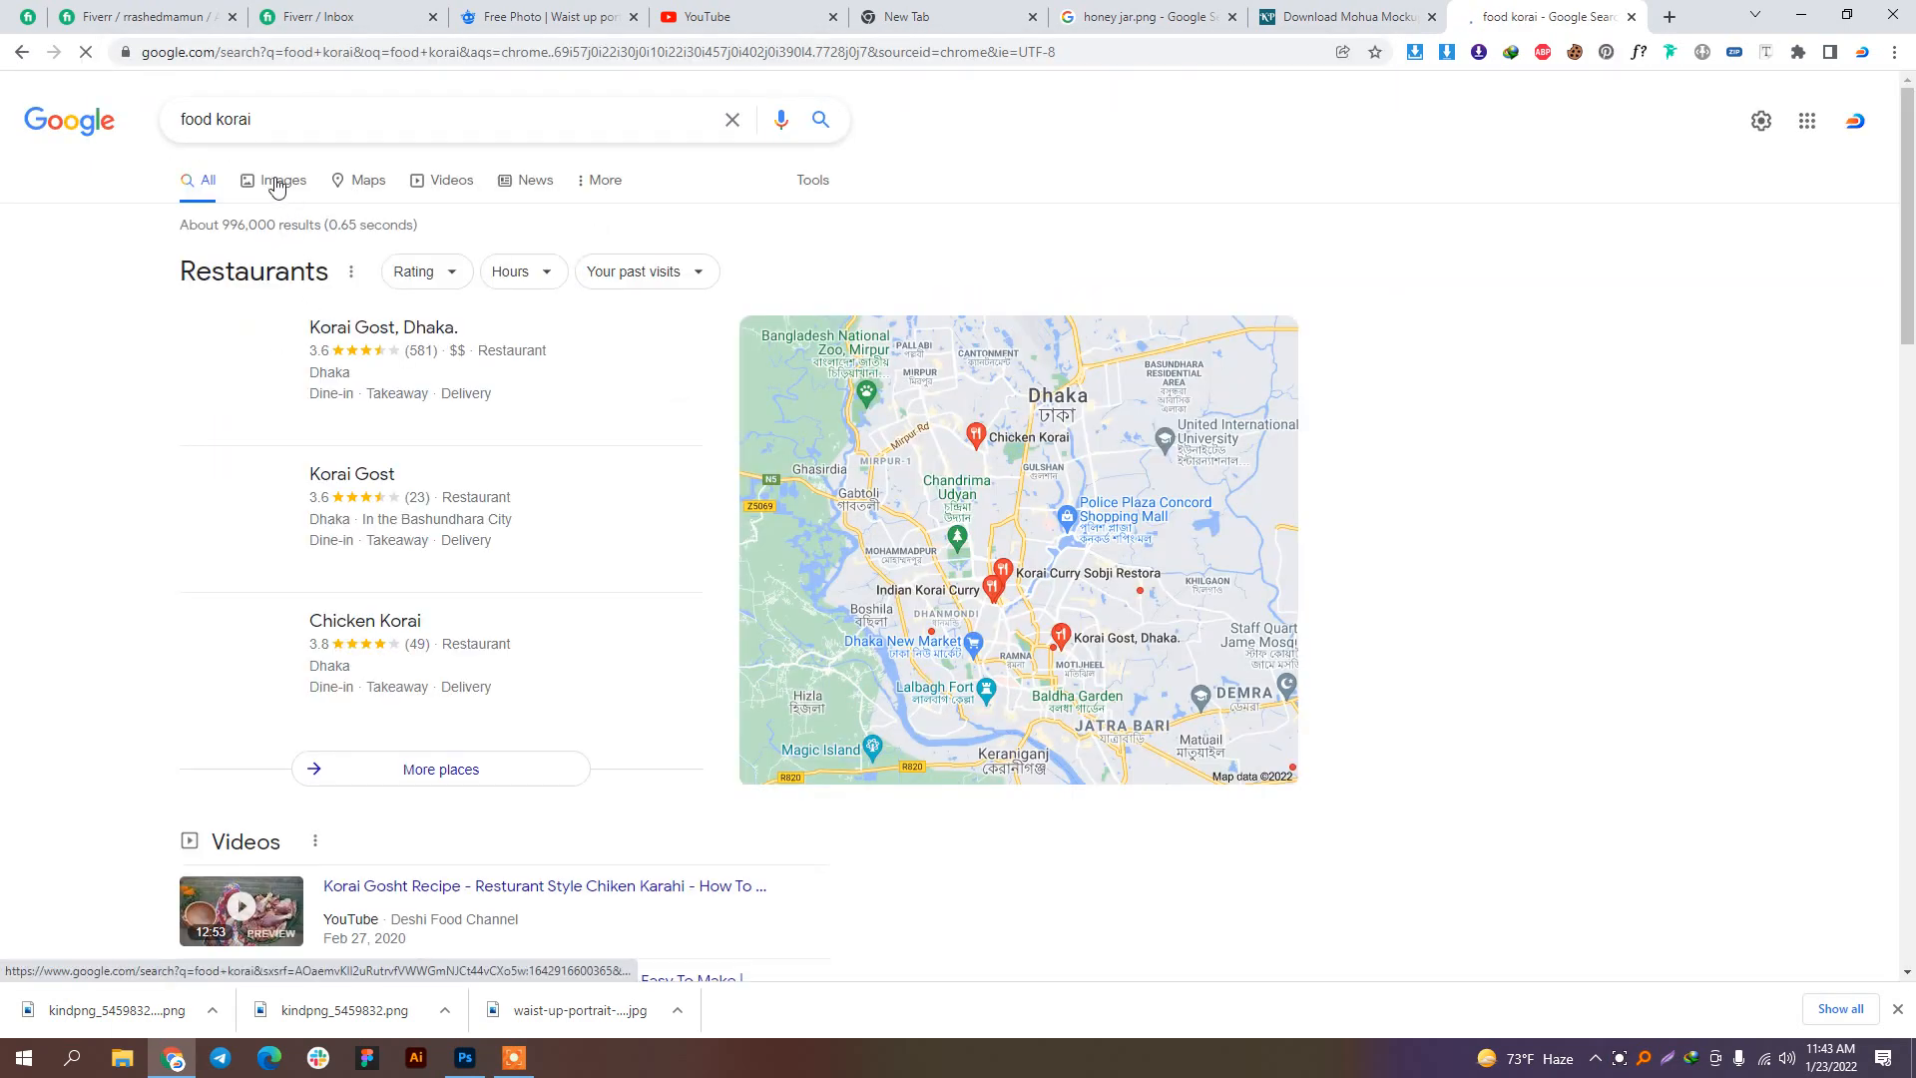
left_click(259, 177)
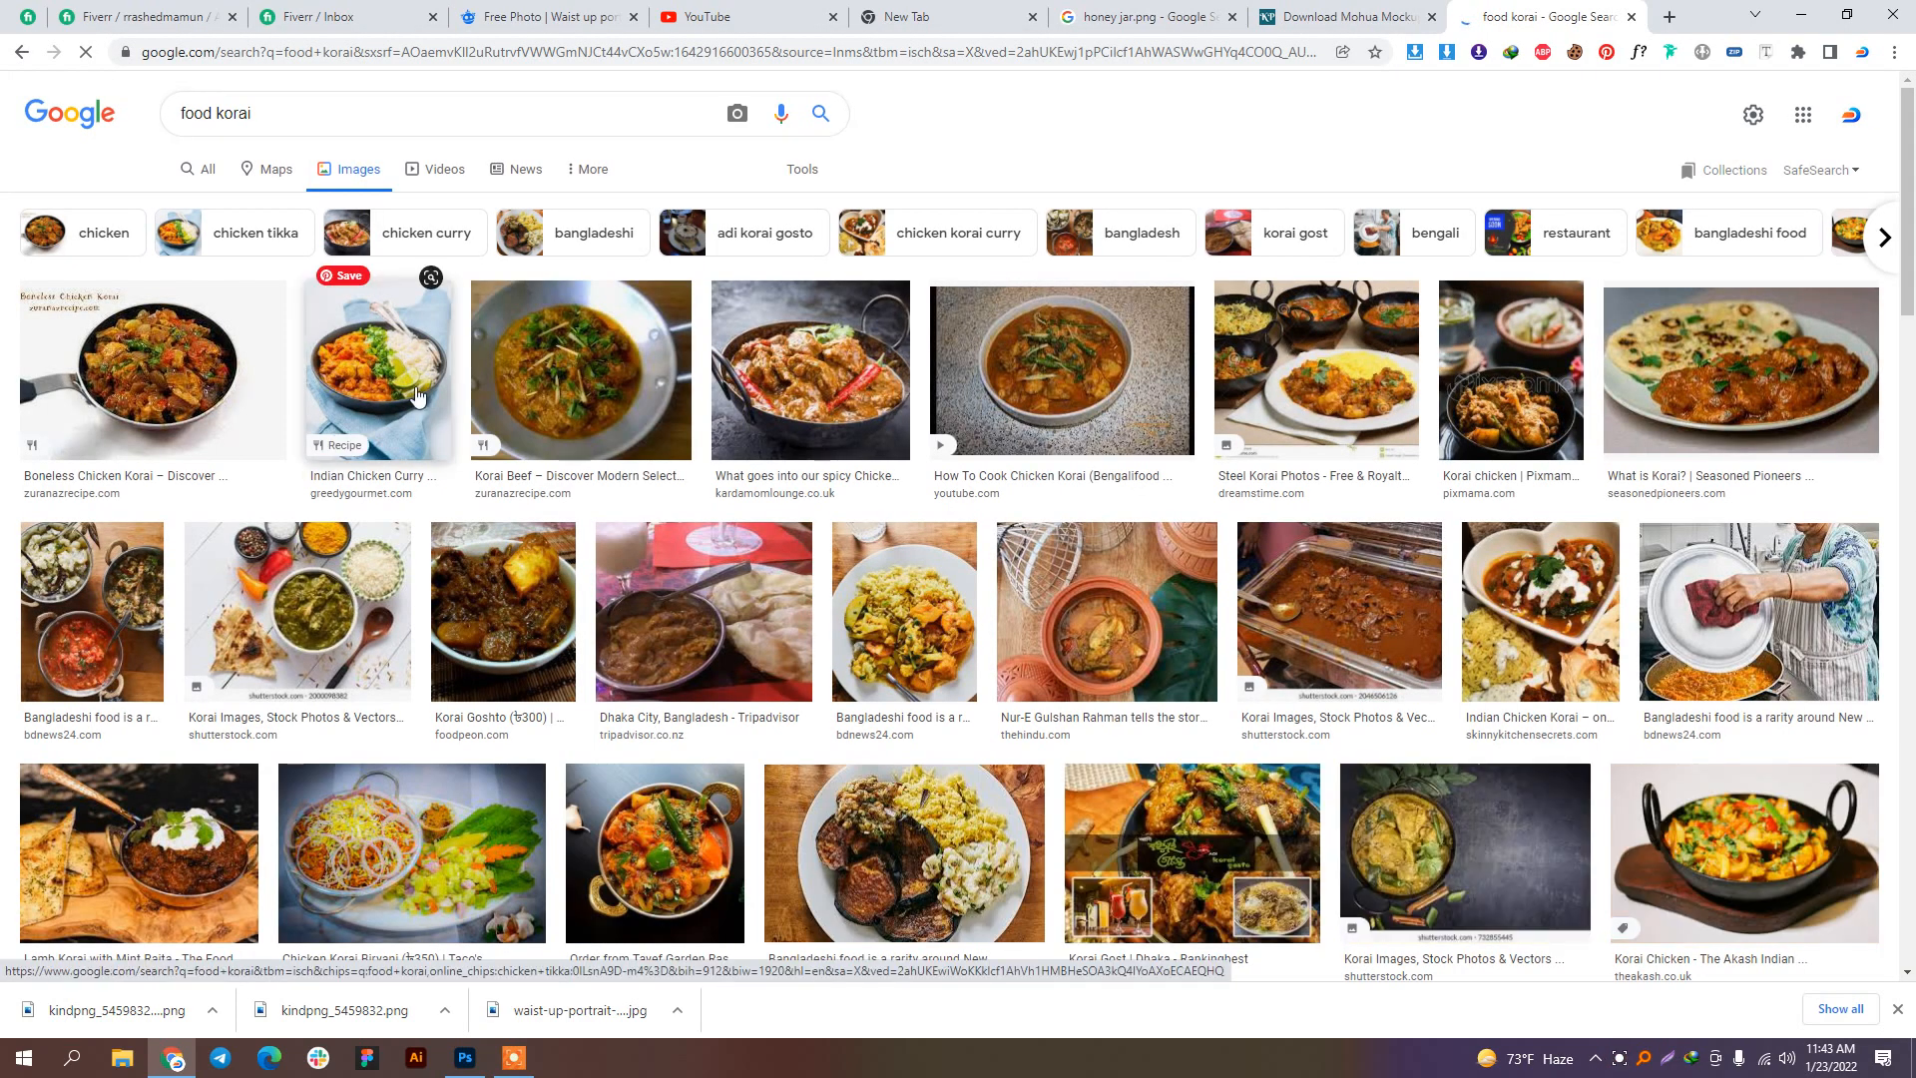
Step: Refine the image search to "food korai.png" and follow the suggested spelling "food karahi.png"
left_click(334, 114)
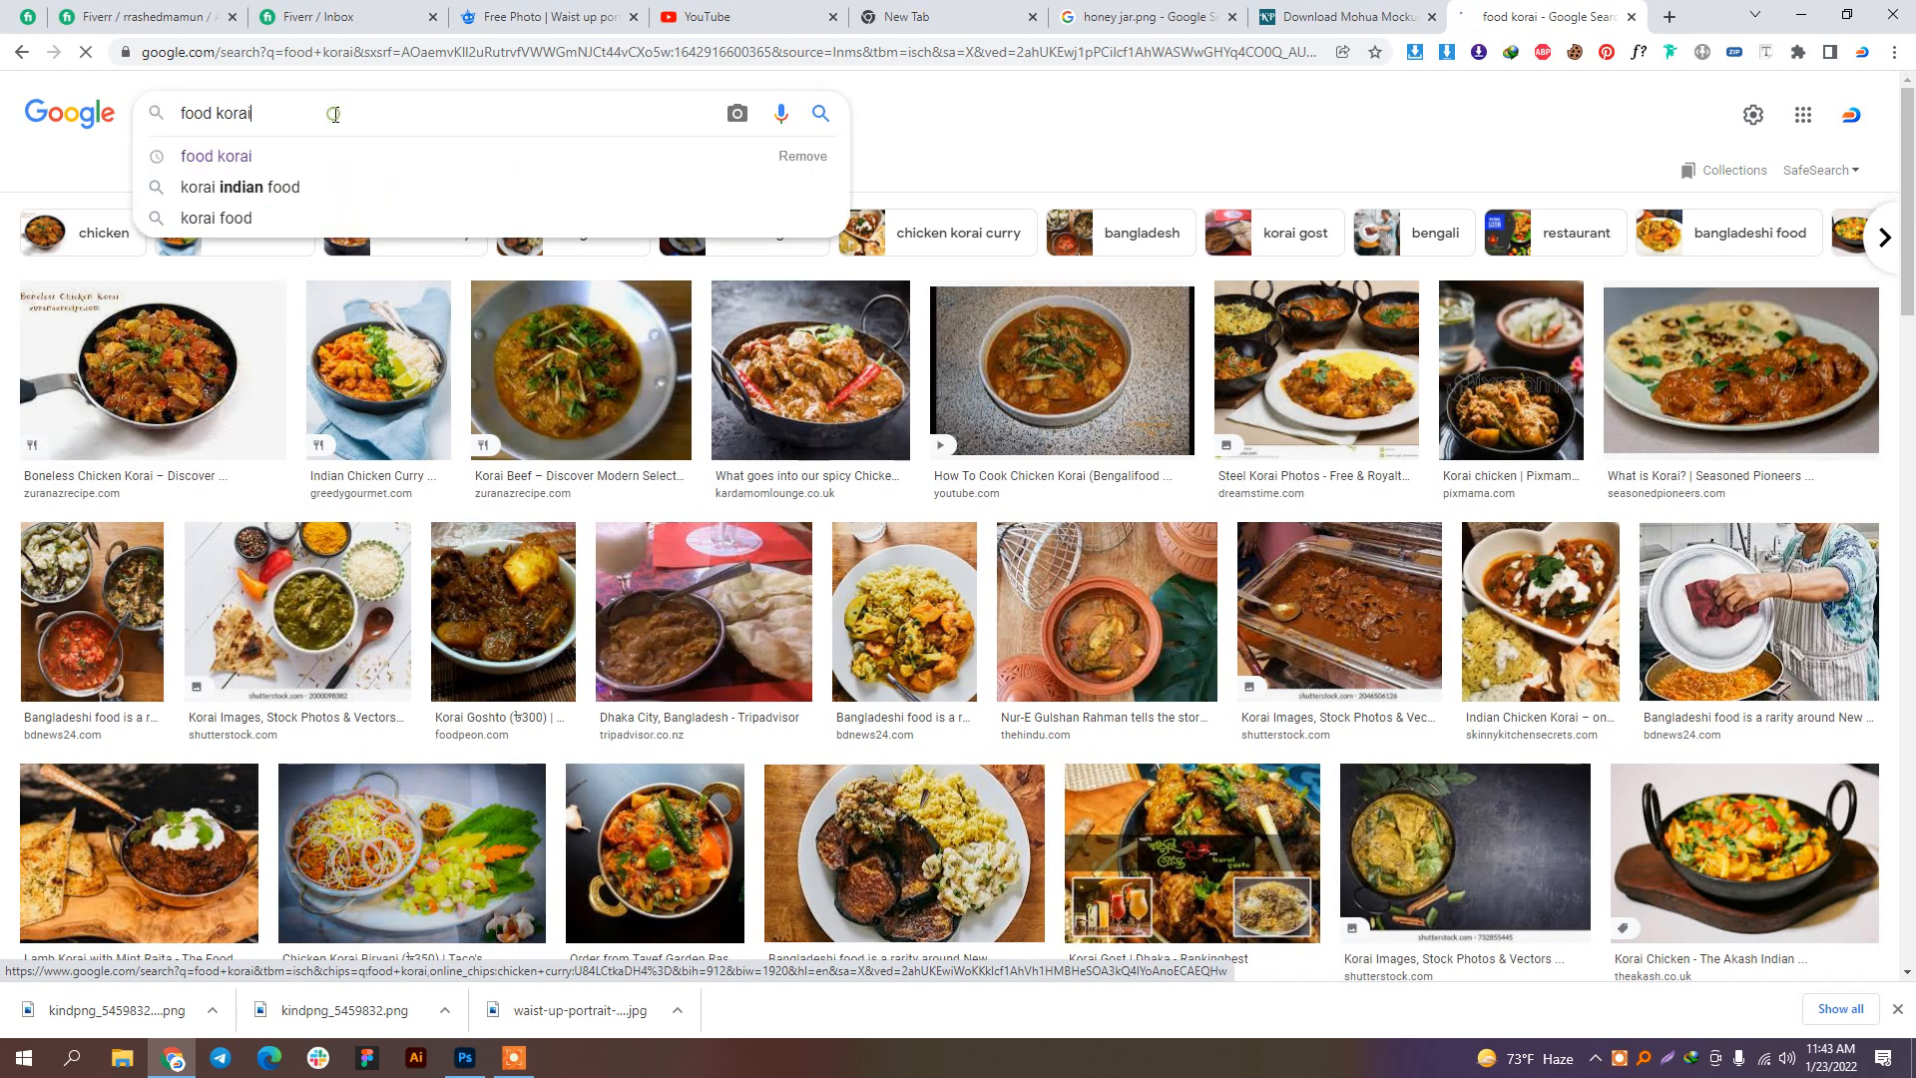
type(".png")
key("Return")
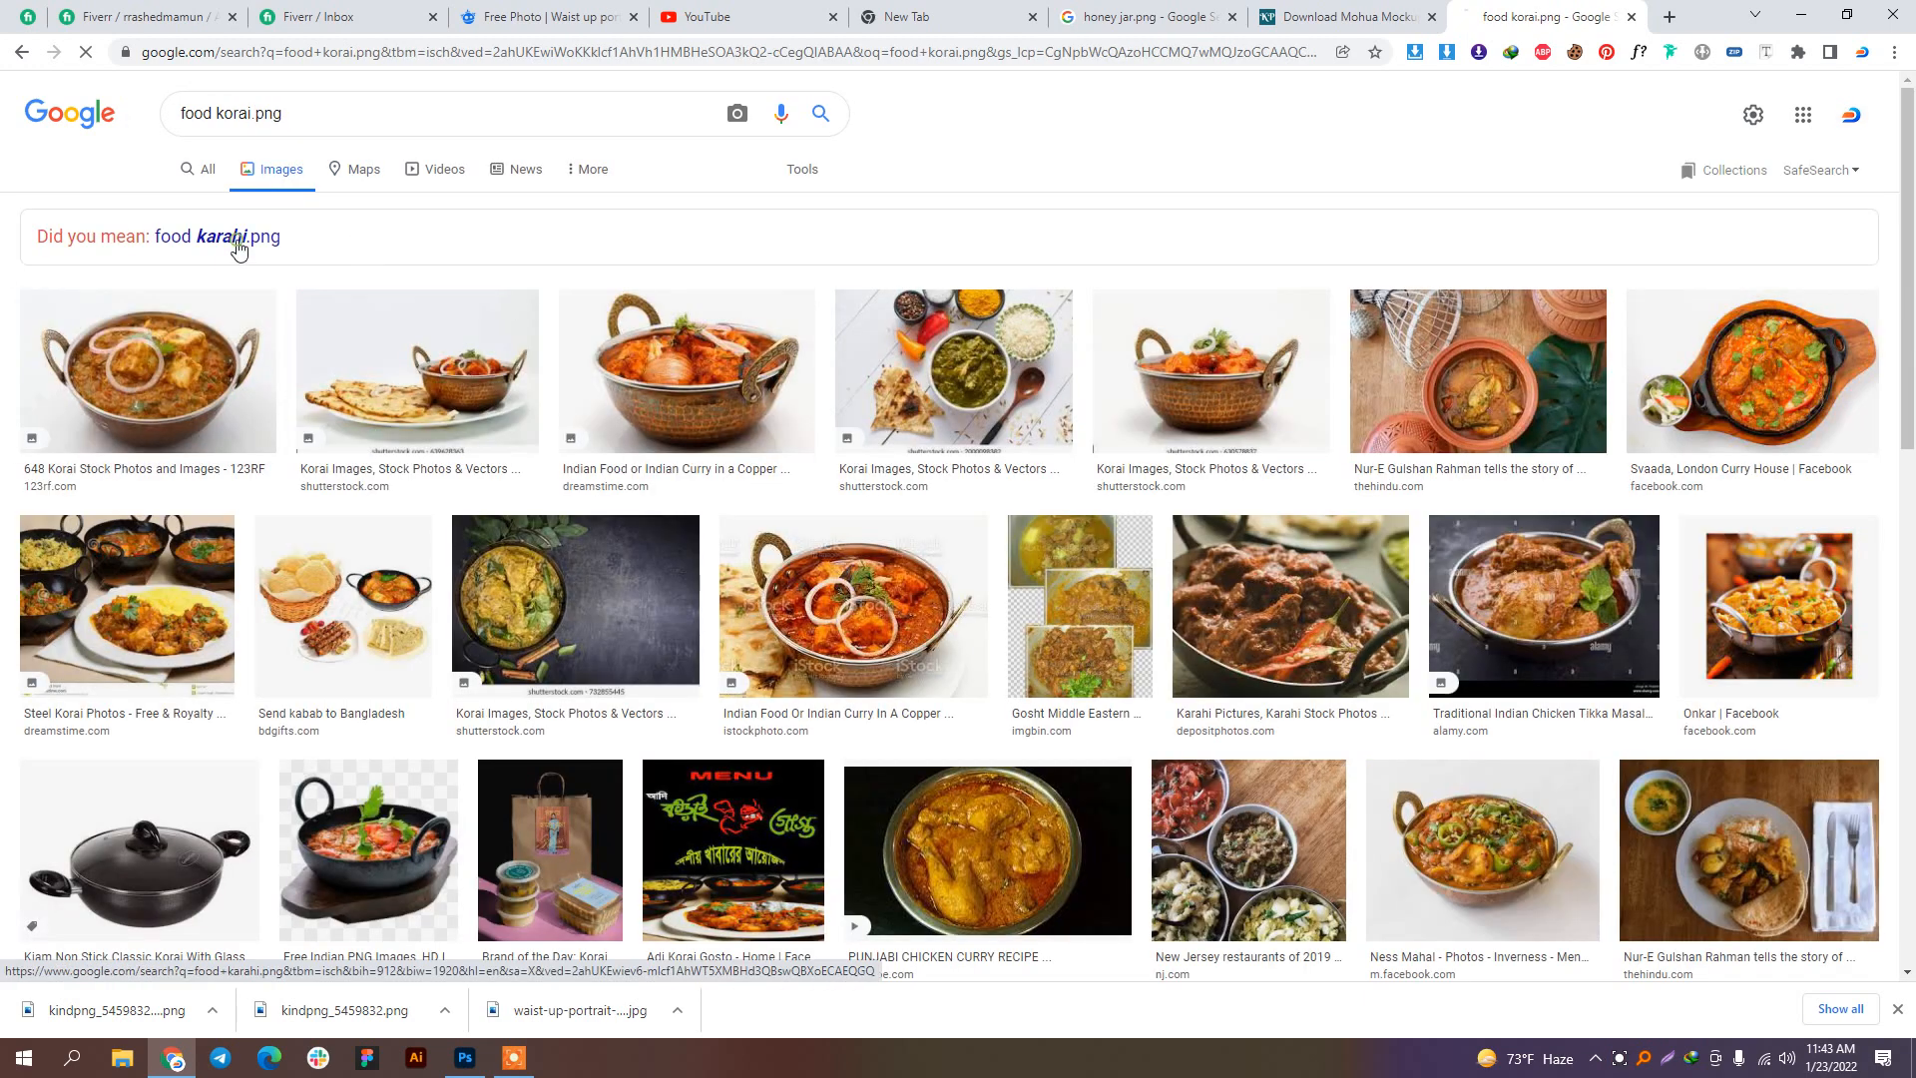
left_click(241, 243)
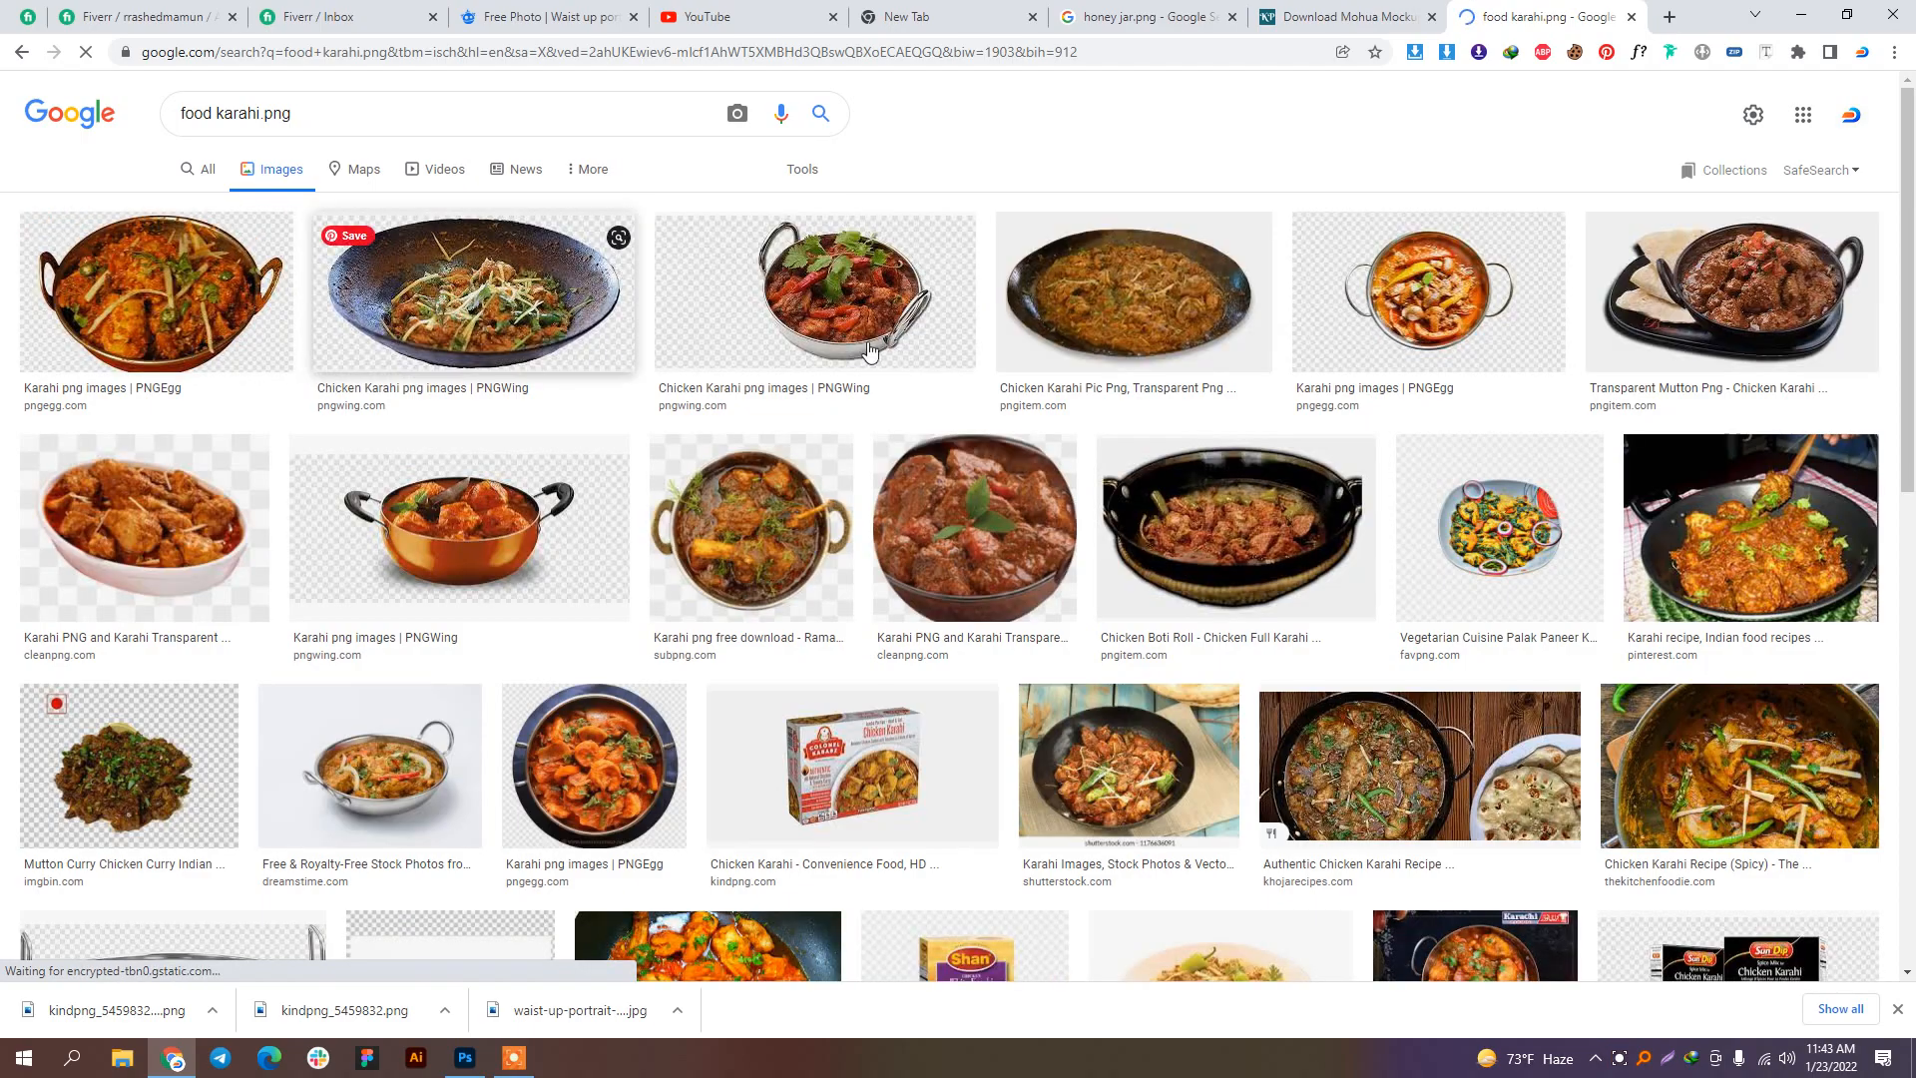
Step: Browse the karahi image results and preview the Chicken Karahi image from 12png.com along with its related images
scroll(741, 521, "down", 1)
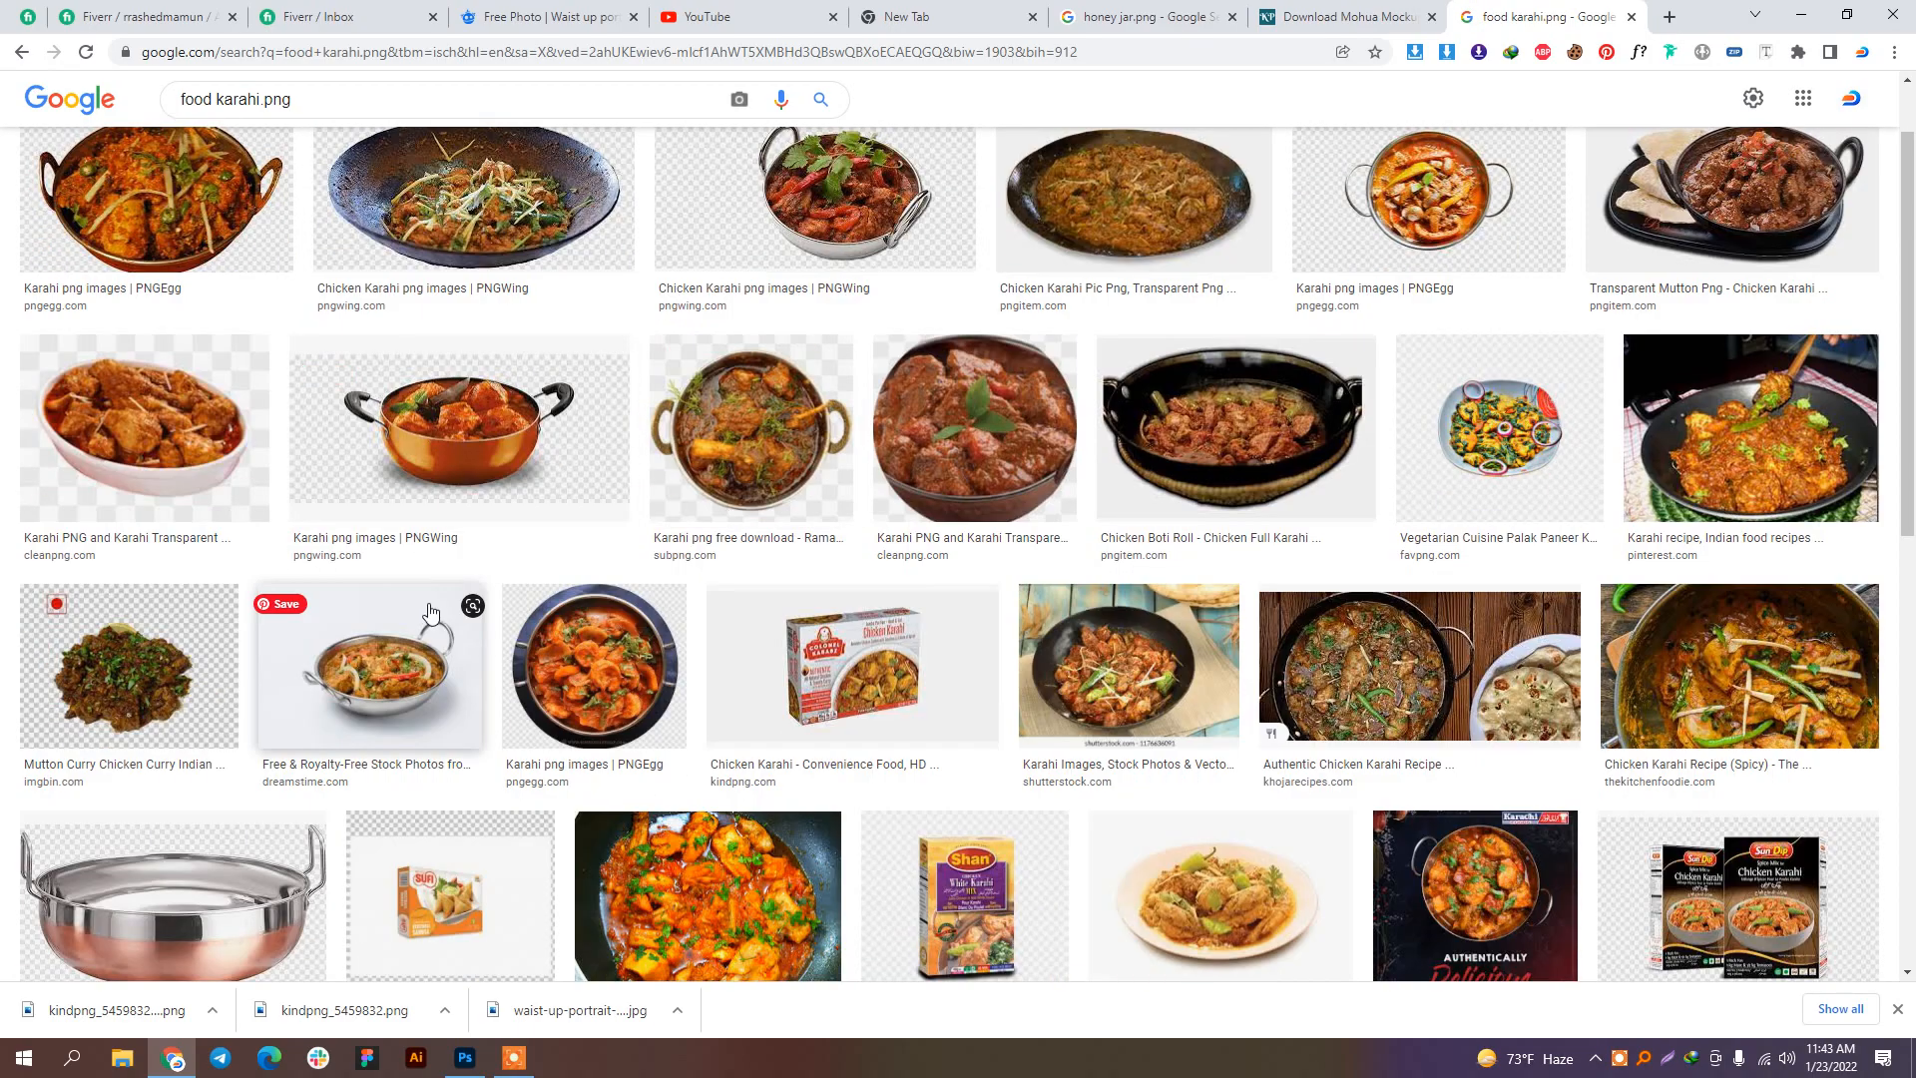
scroll(449, 616, "down", 7)
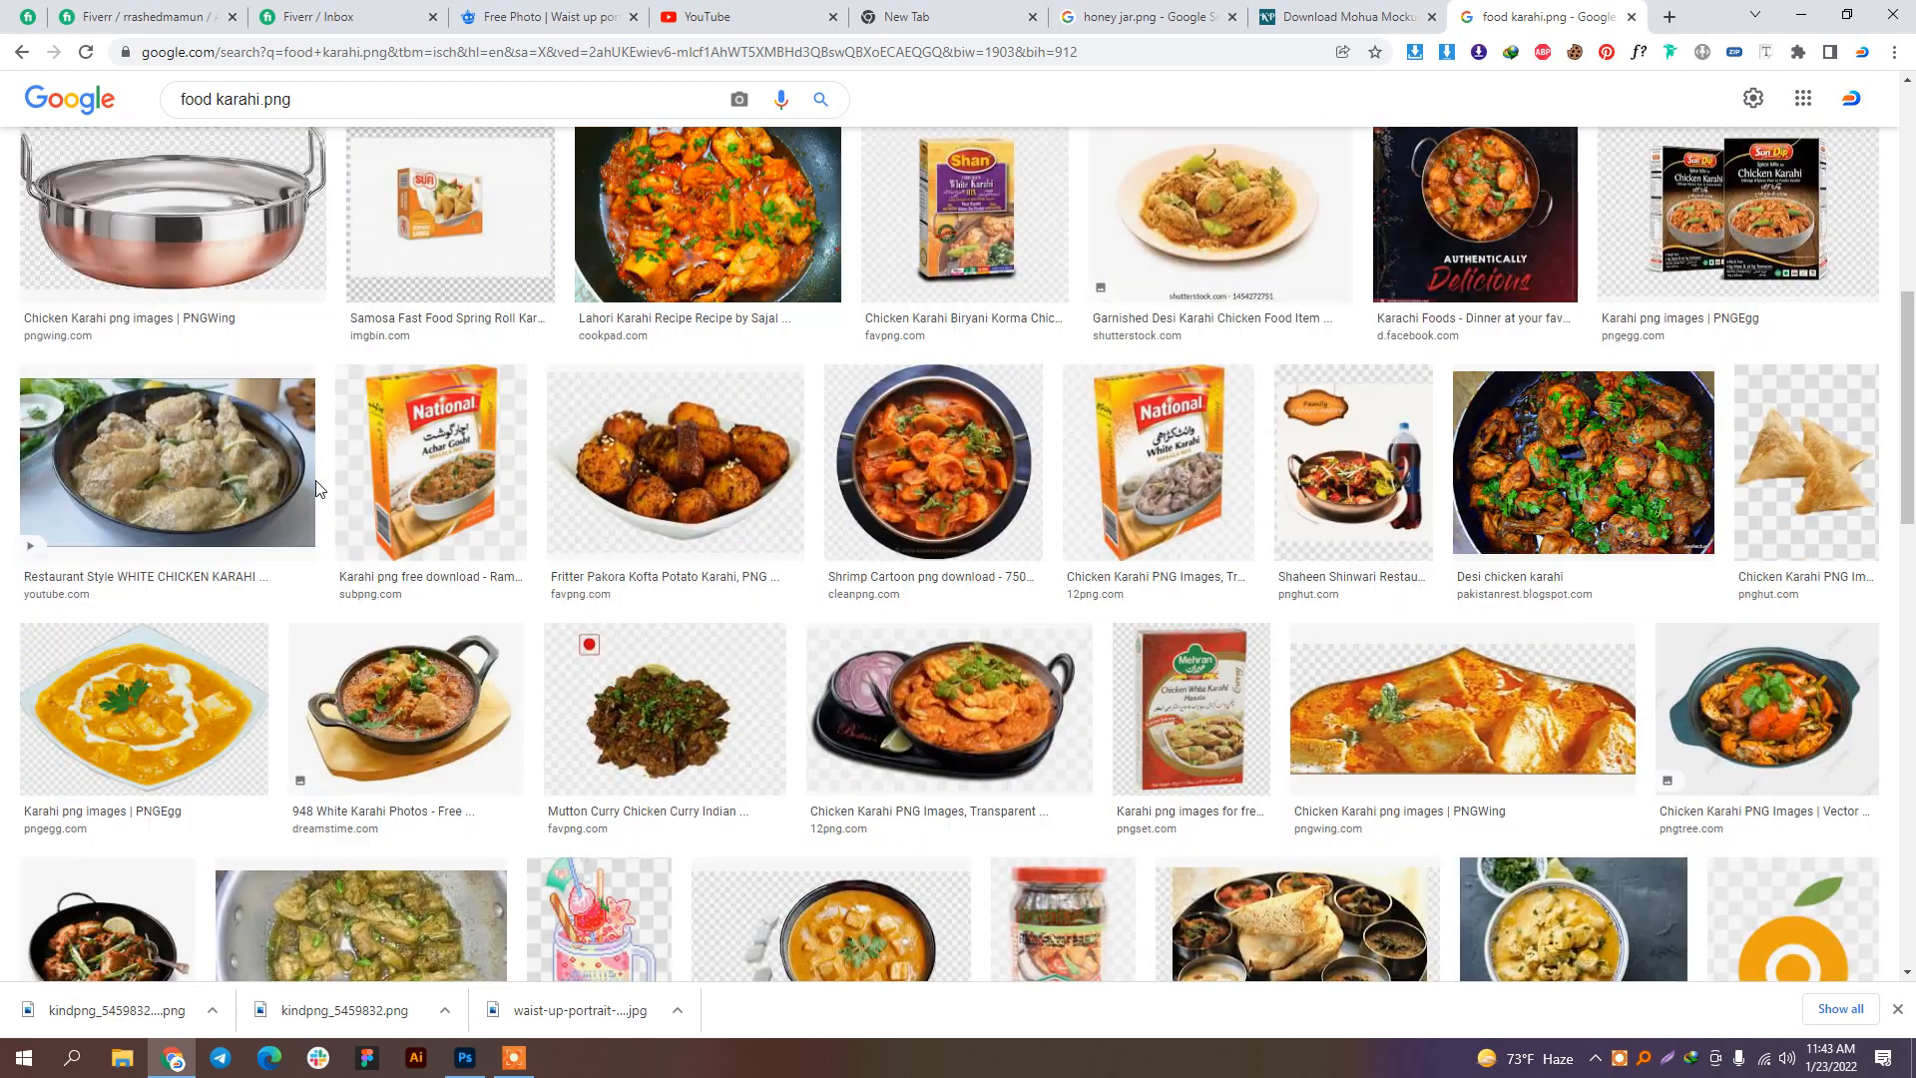
scroll(948, 699, "down", 1)
left_click(948, 628)
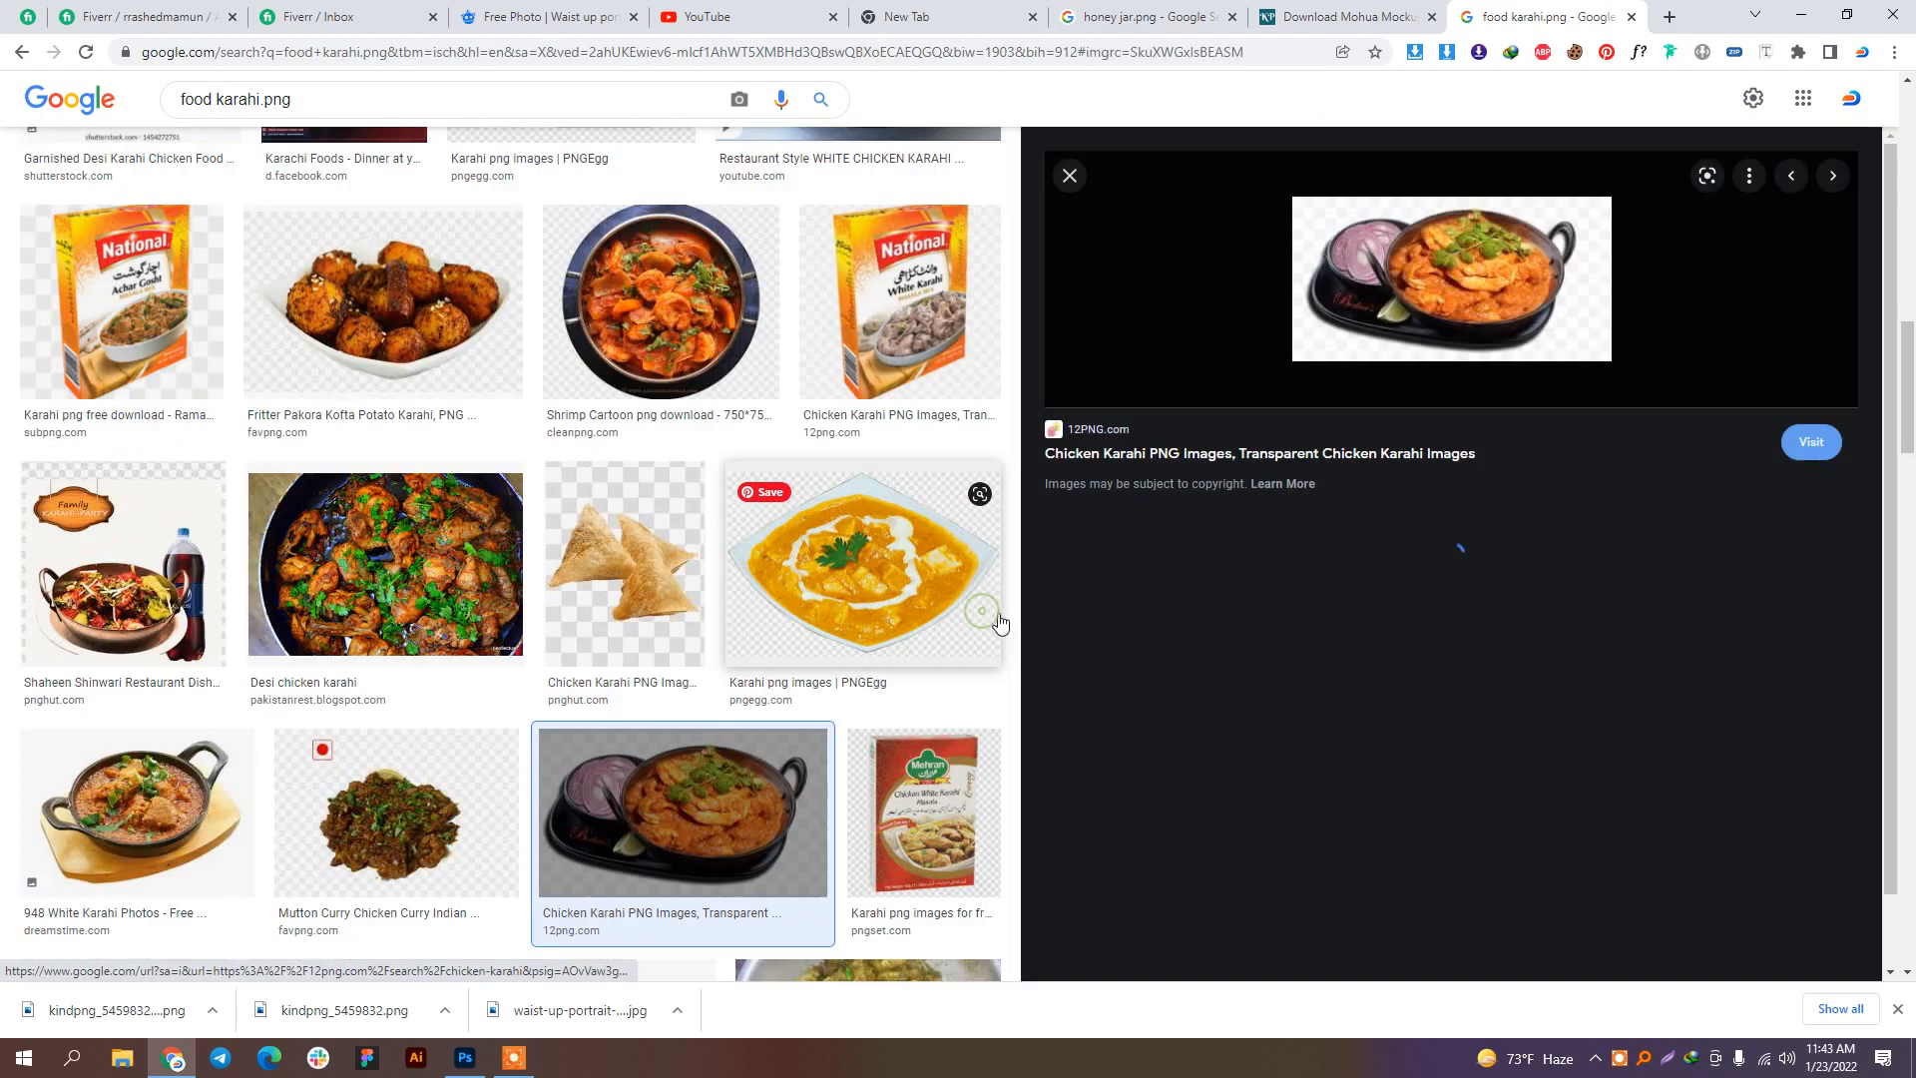
scroll(1038, 615, "down", 2)
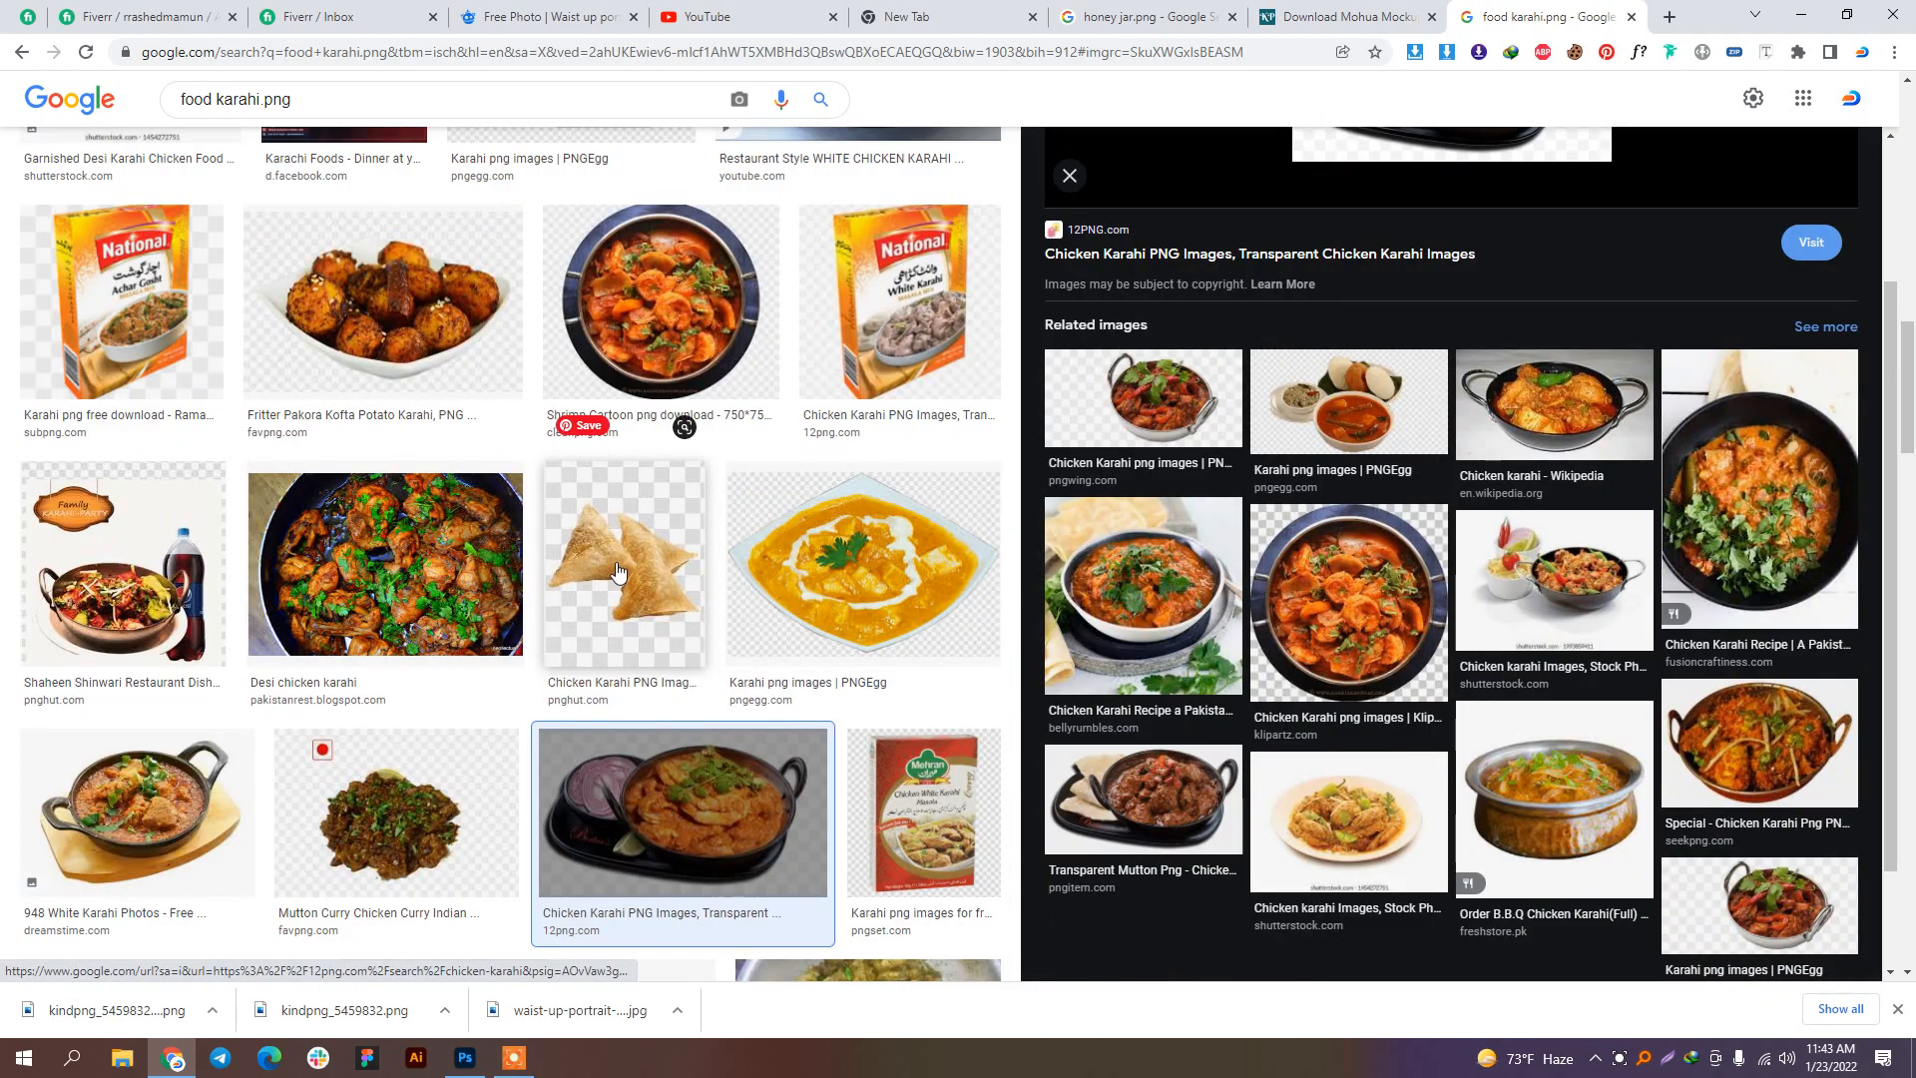
Step: Check further karahi image results, and search the images for "food plate.png" instead
scroll(616, 571, "down", 3)
scroll(617, 571, "down", 7)
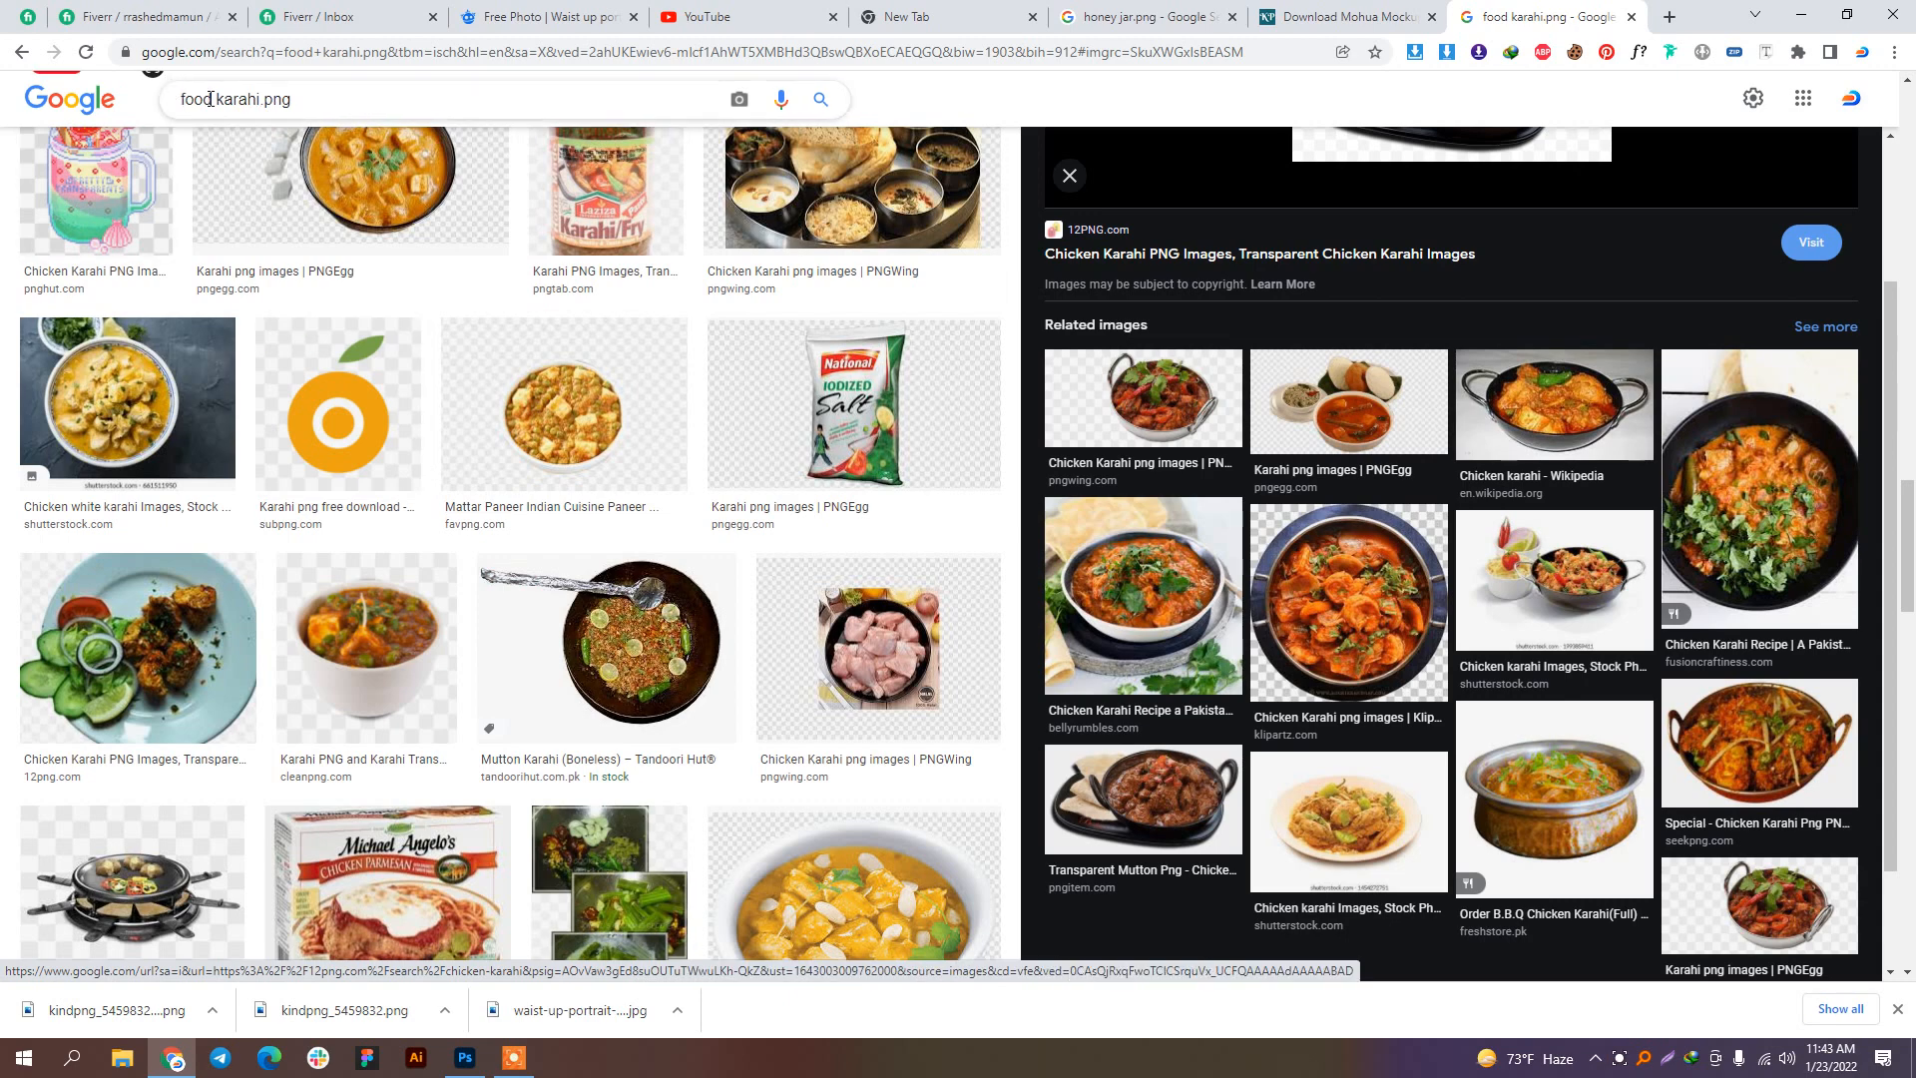
double_click(218, 100)
type("plate")
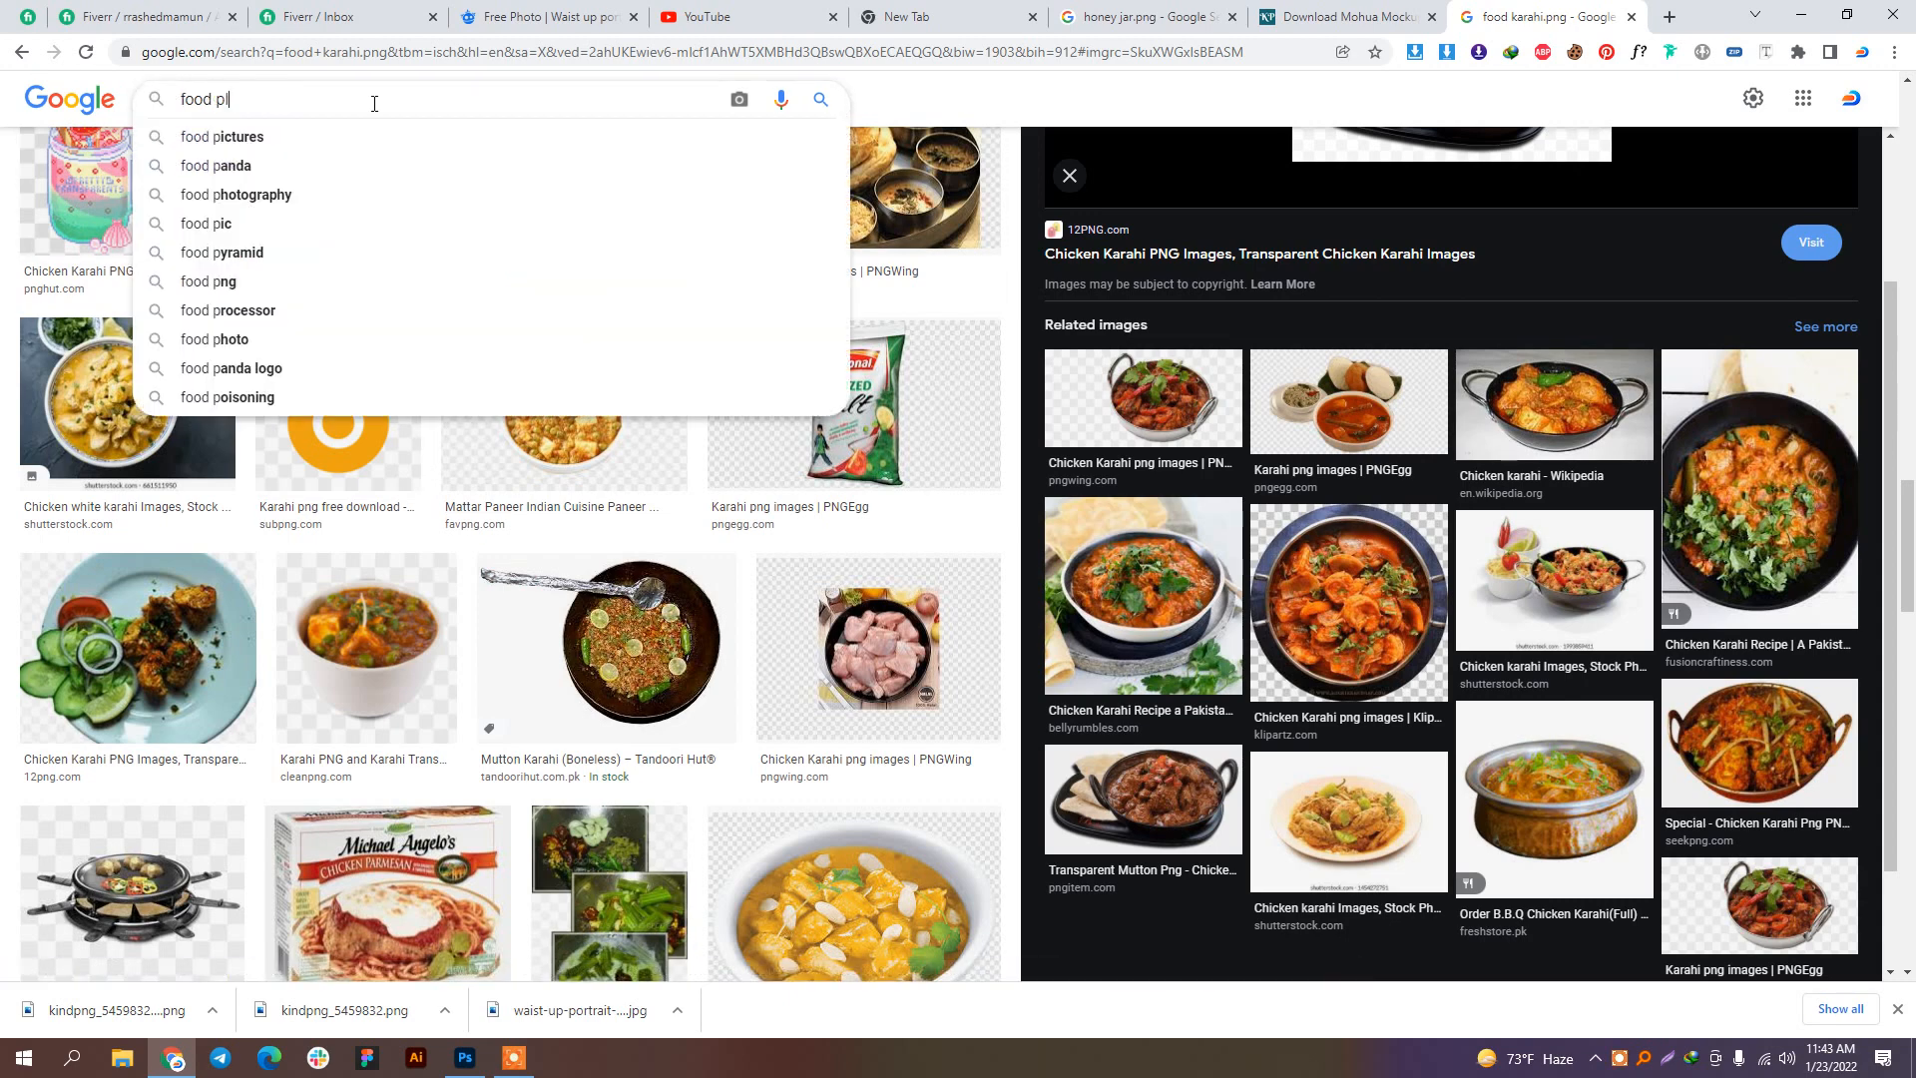
type(".png")
key("Return")
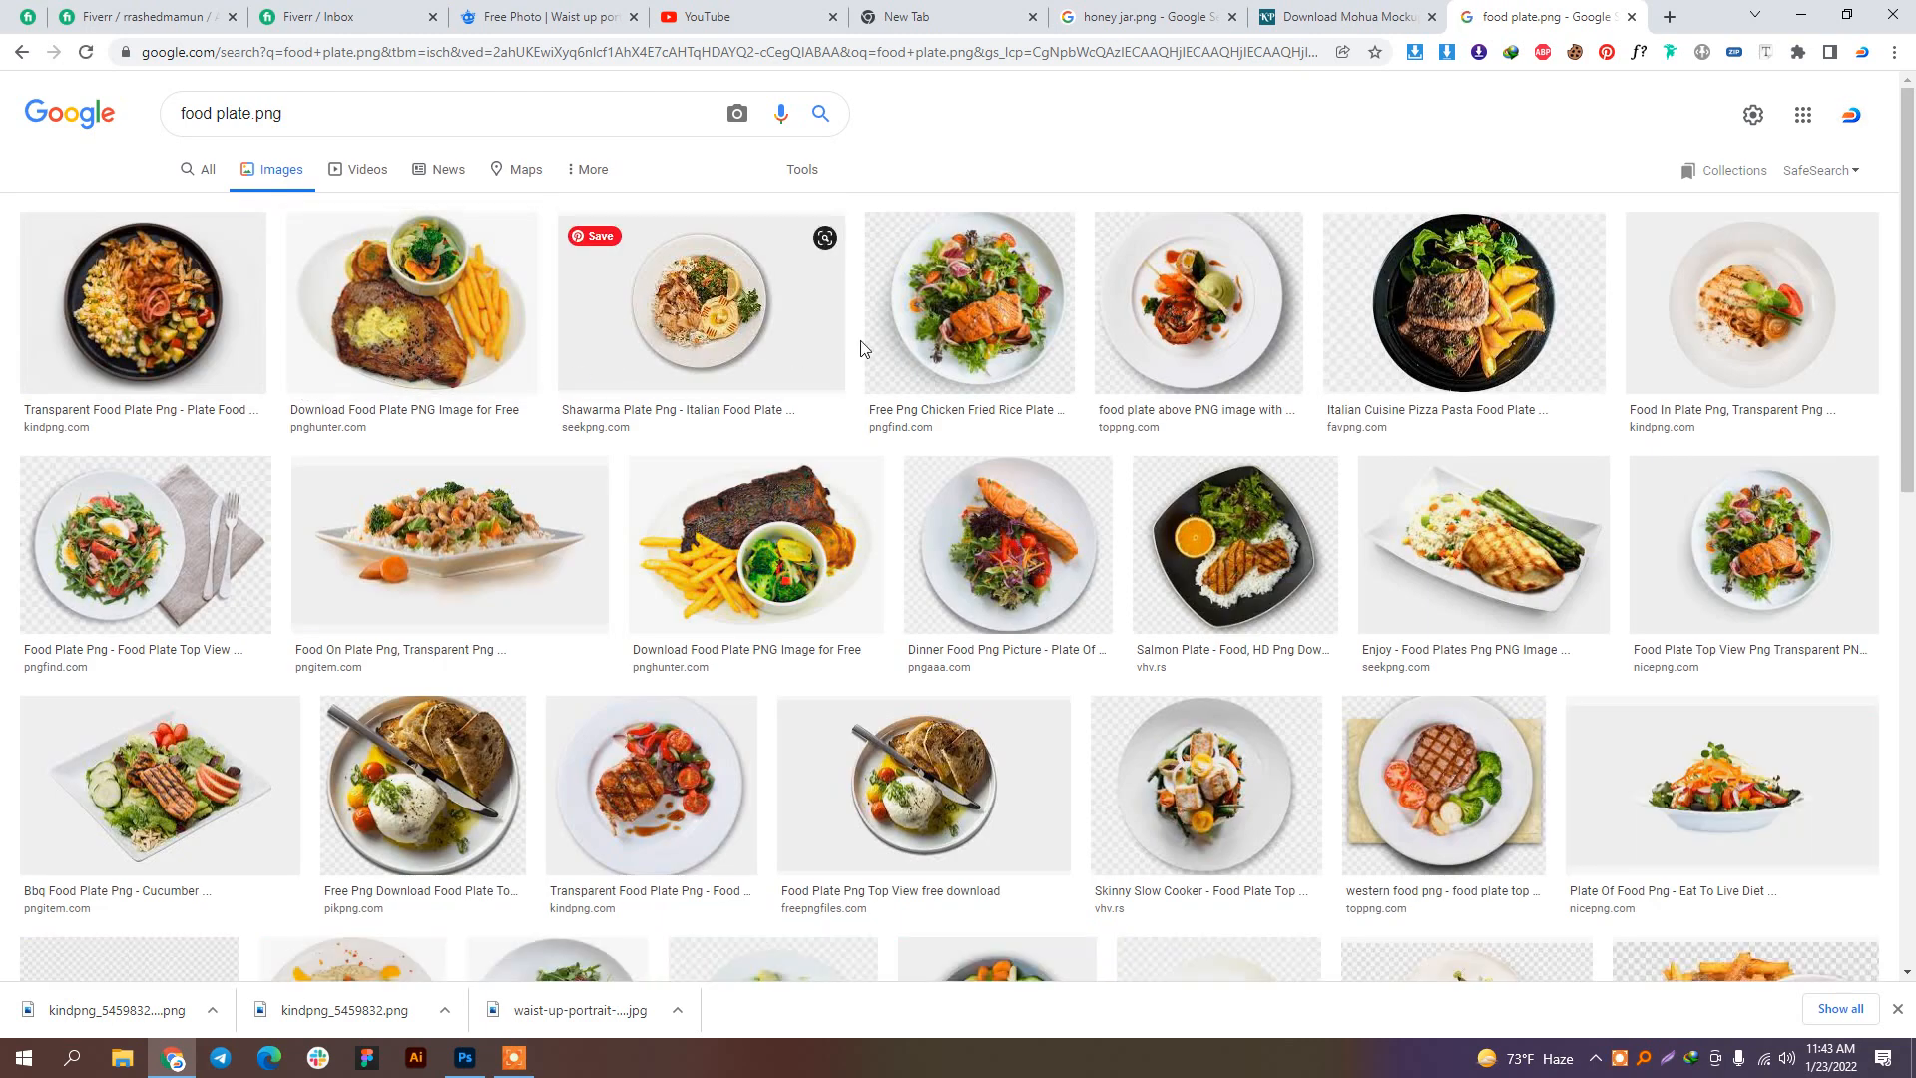
Step: Browse the food plate image results and preview the Healthy Food Plate salmon image from KindPNG
scroll(886, 375, "down", 2)
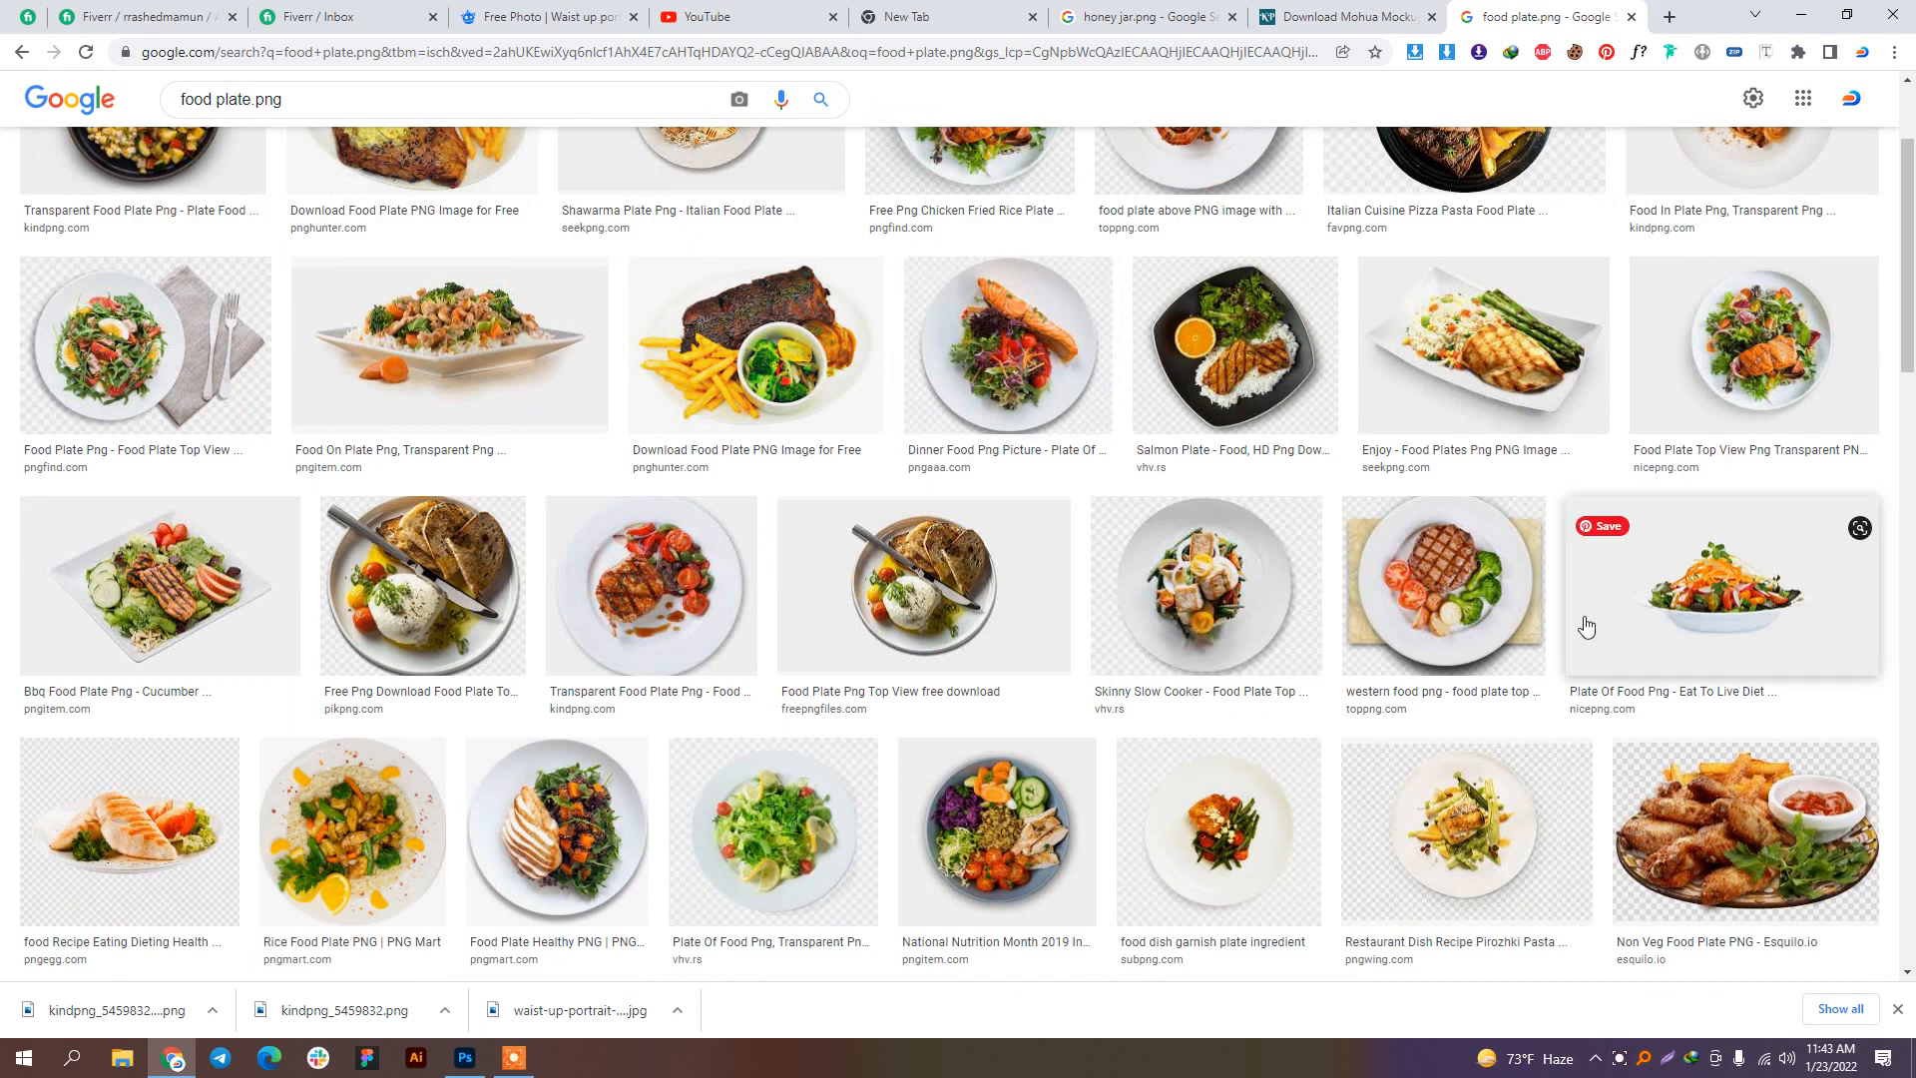
scroll(1211, 656, "down", 2)
scroll(1211, 656, "down", 3)
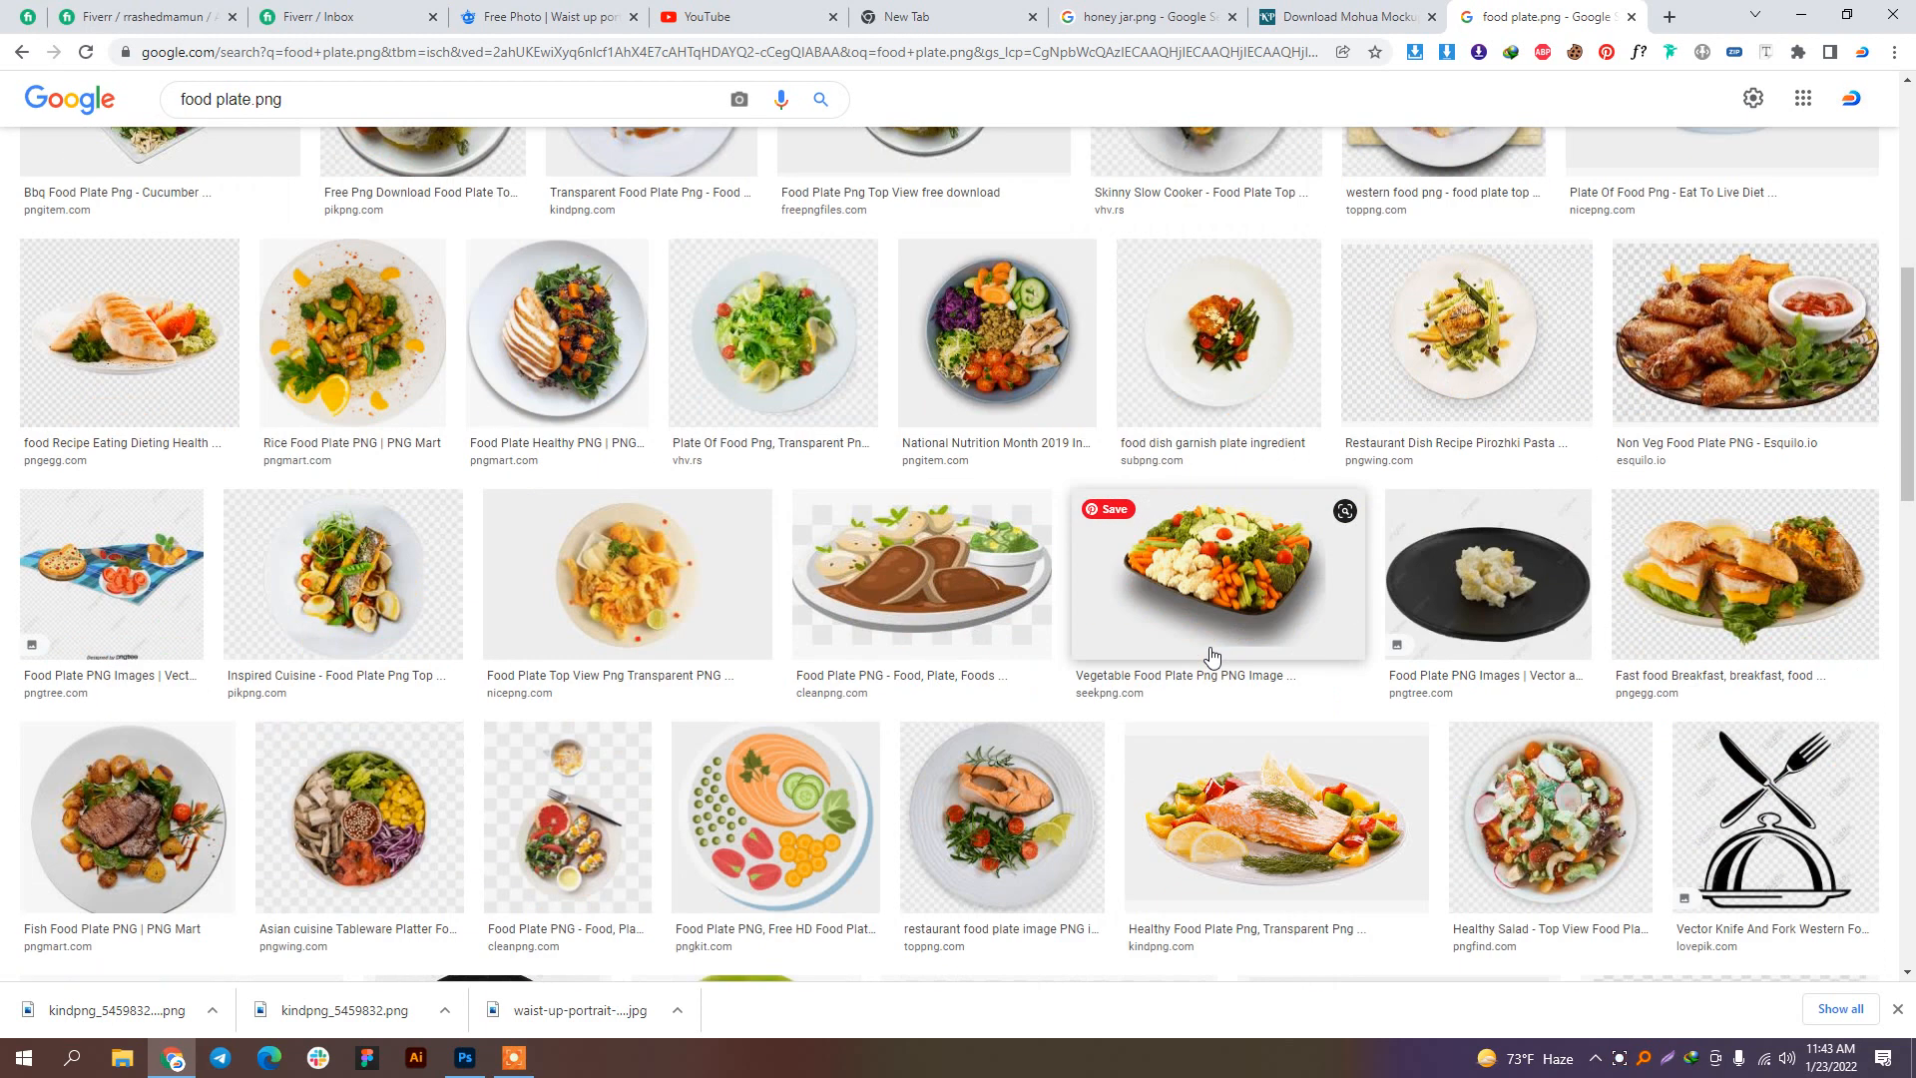
scroll(1211, 656, "down", 2)
left_click(1190, 653)
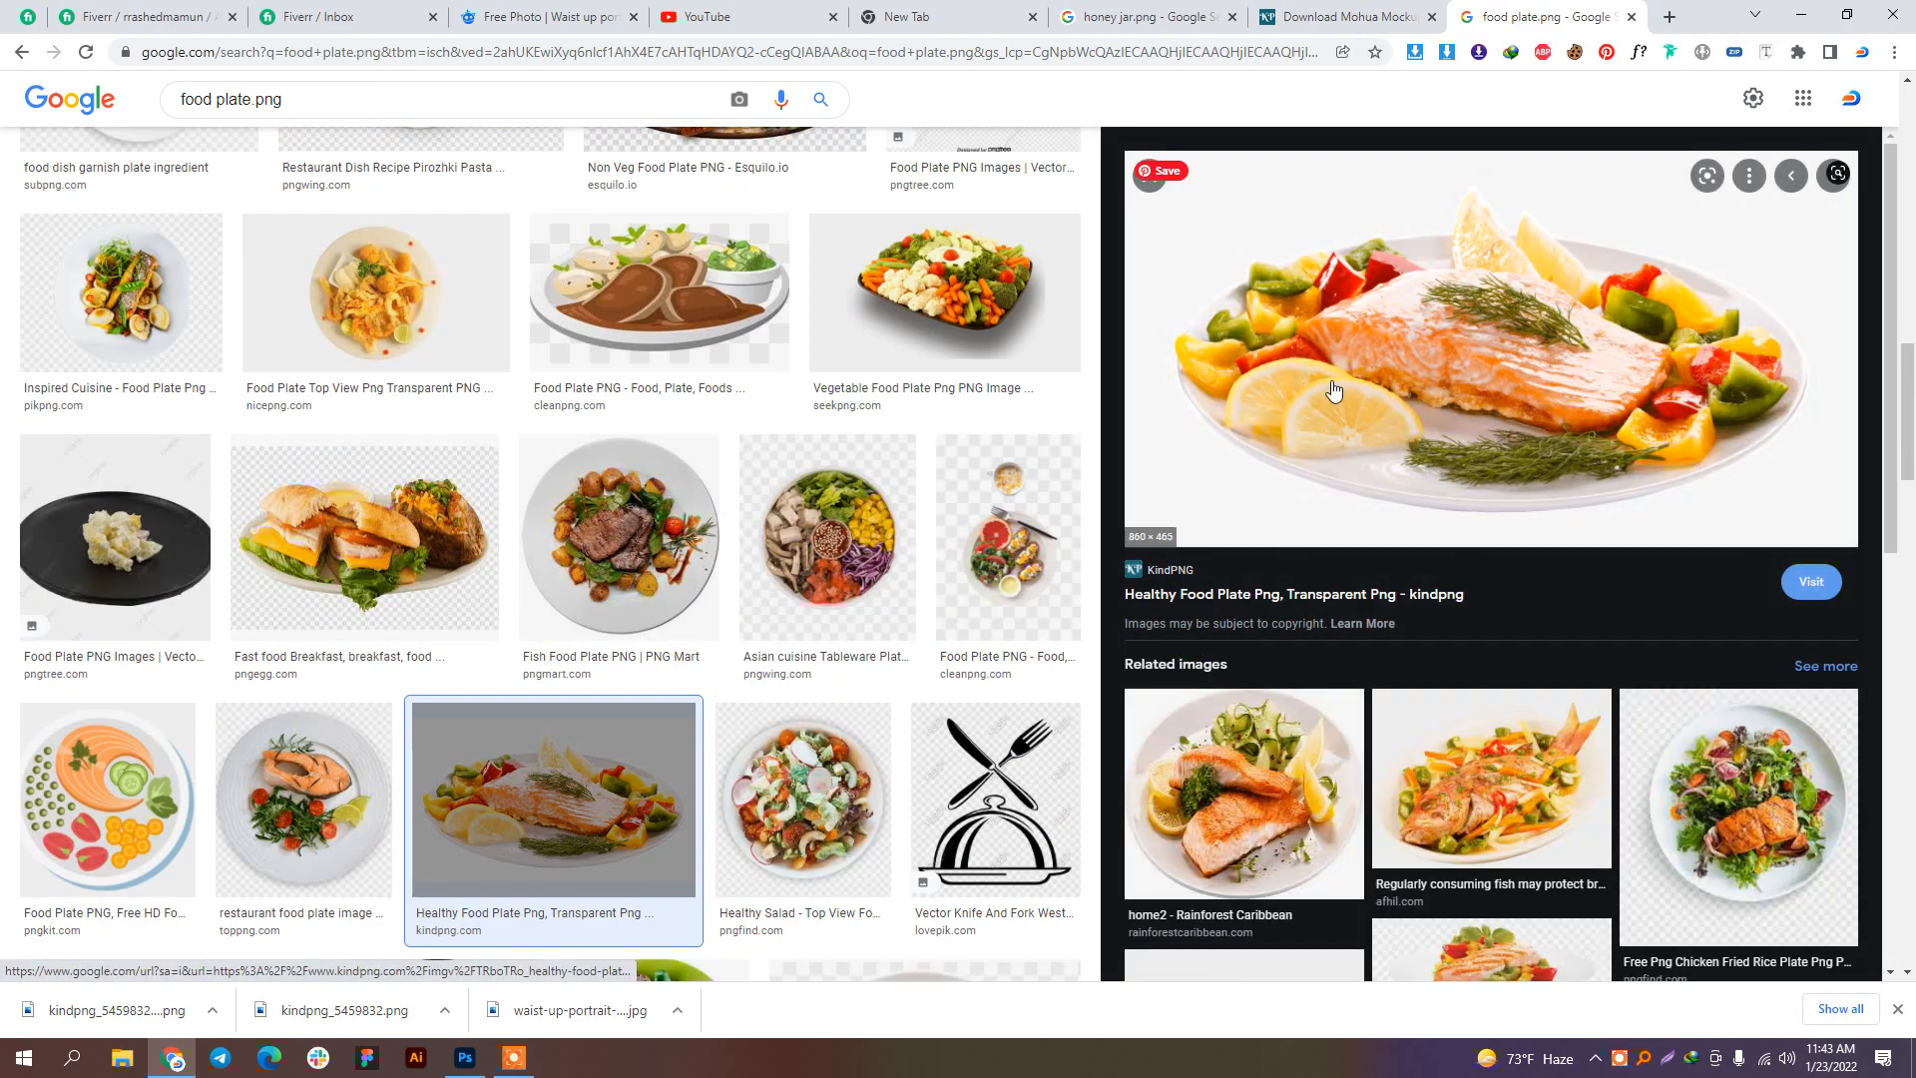
scroll(539, 629, "down", 5)
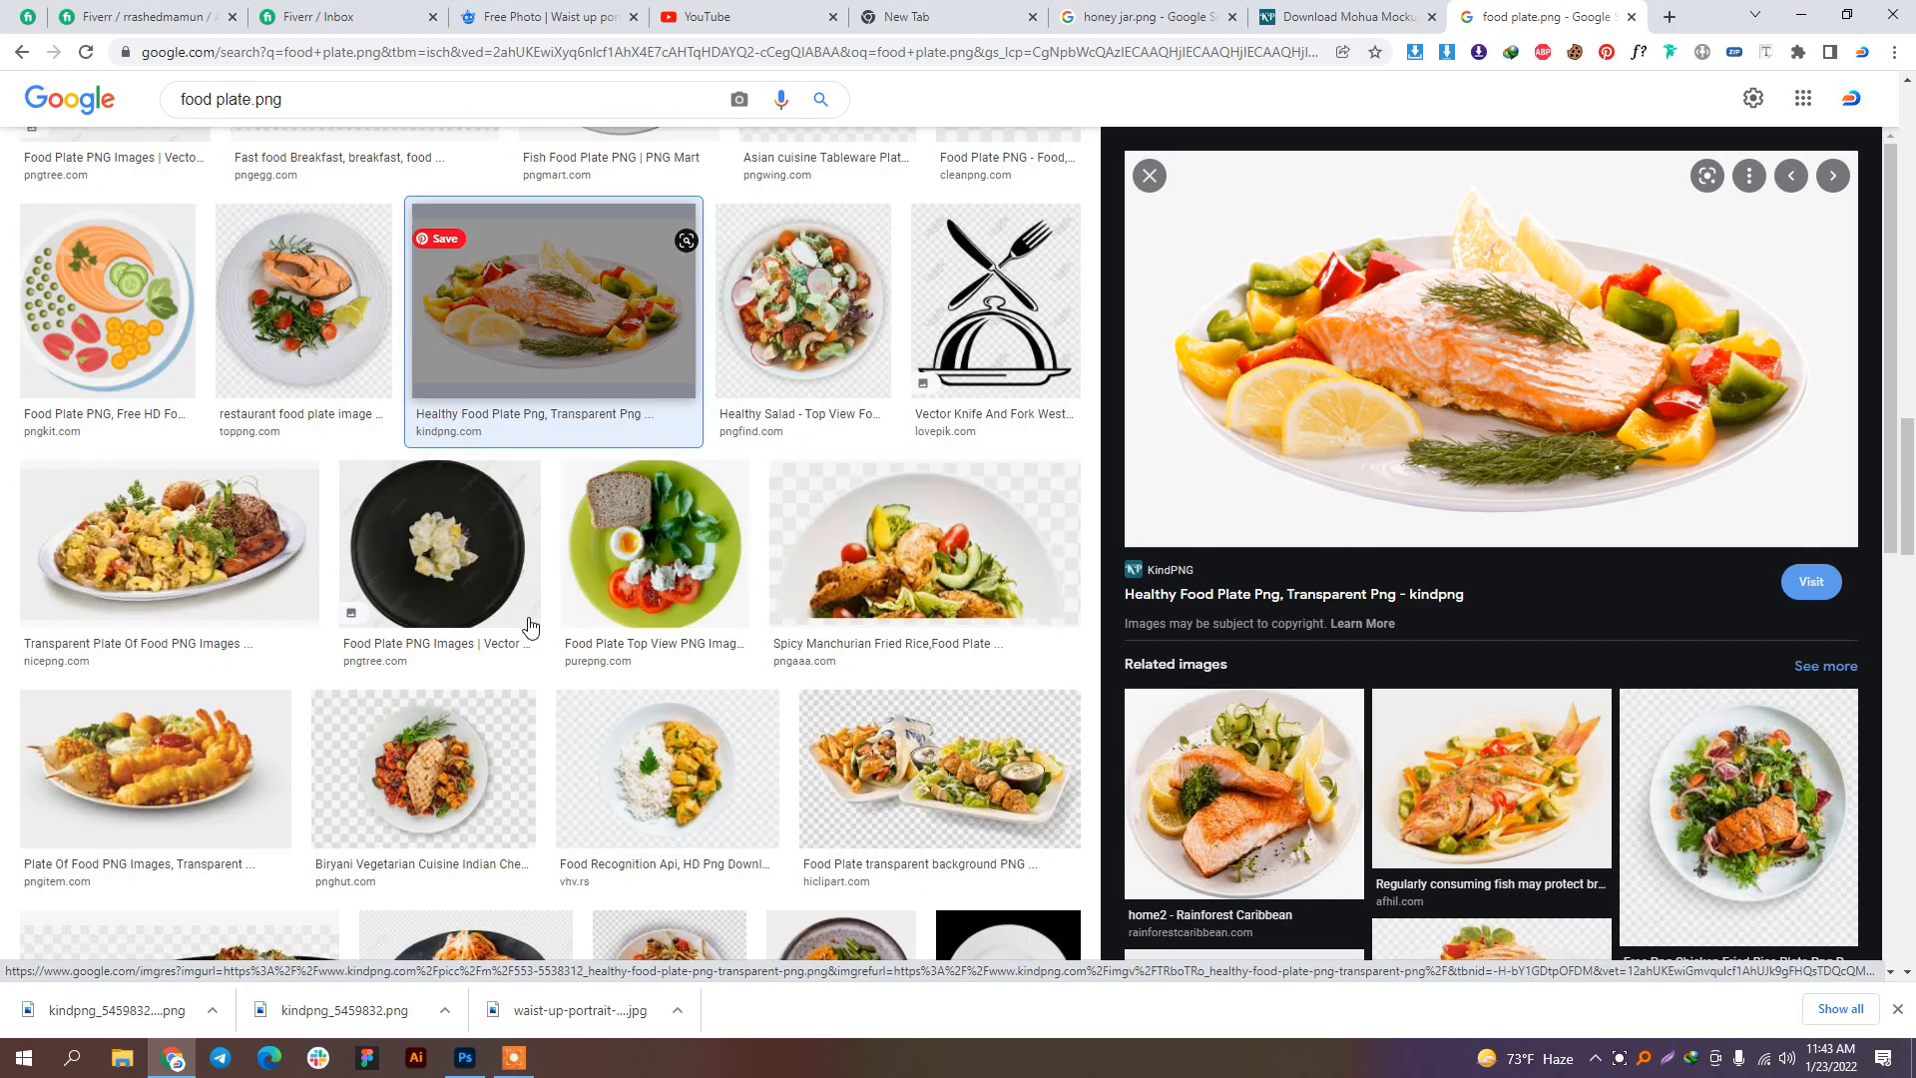
scroll(603, 655, "down", 5)
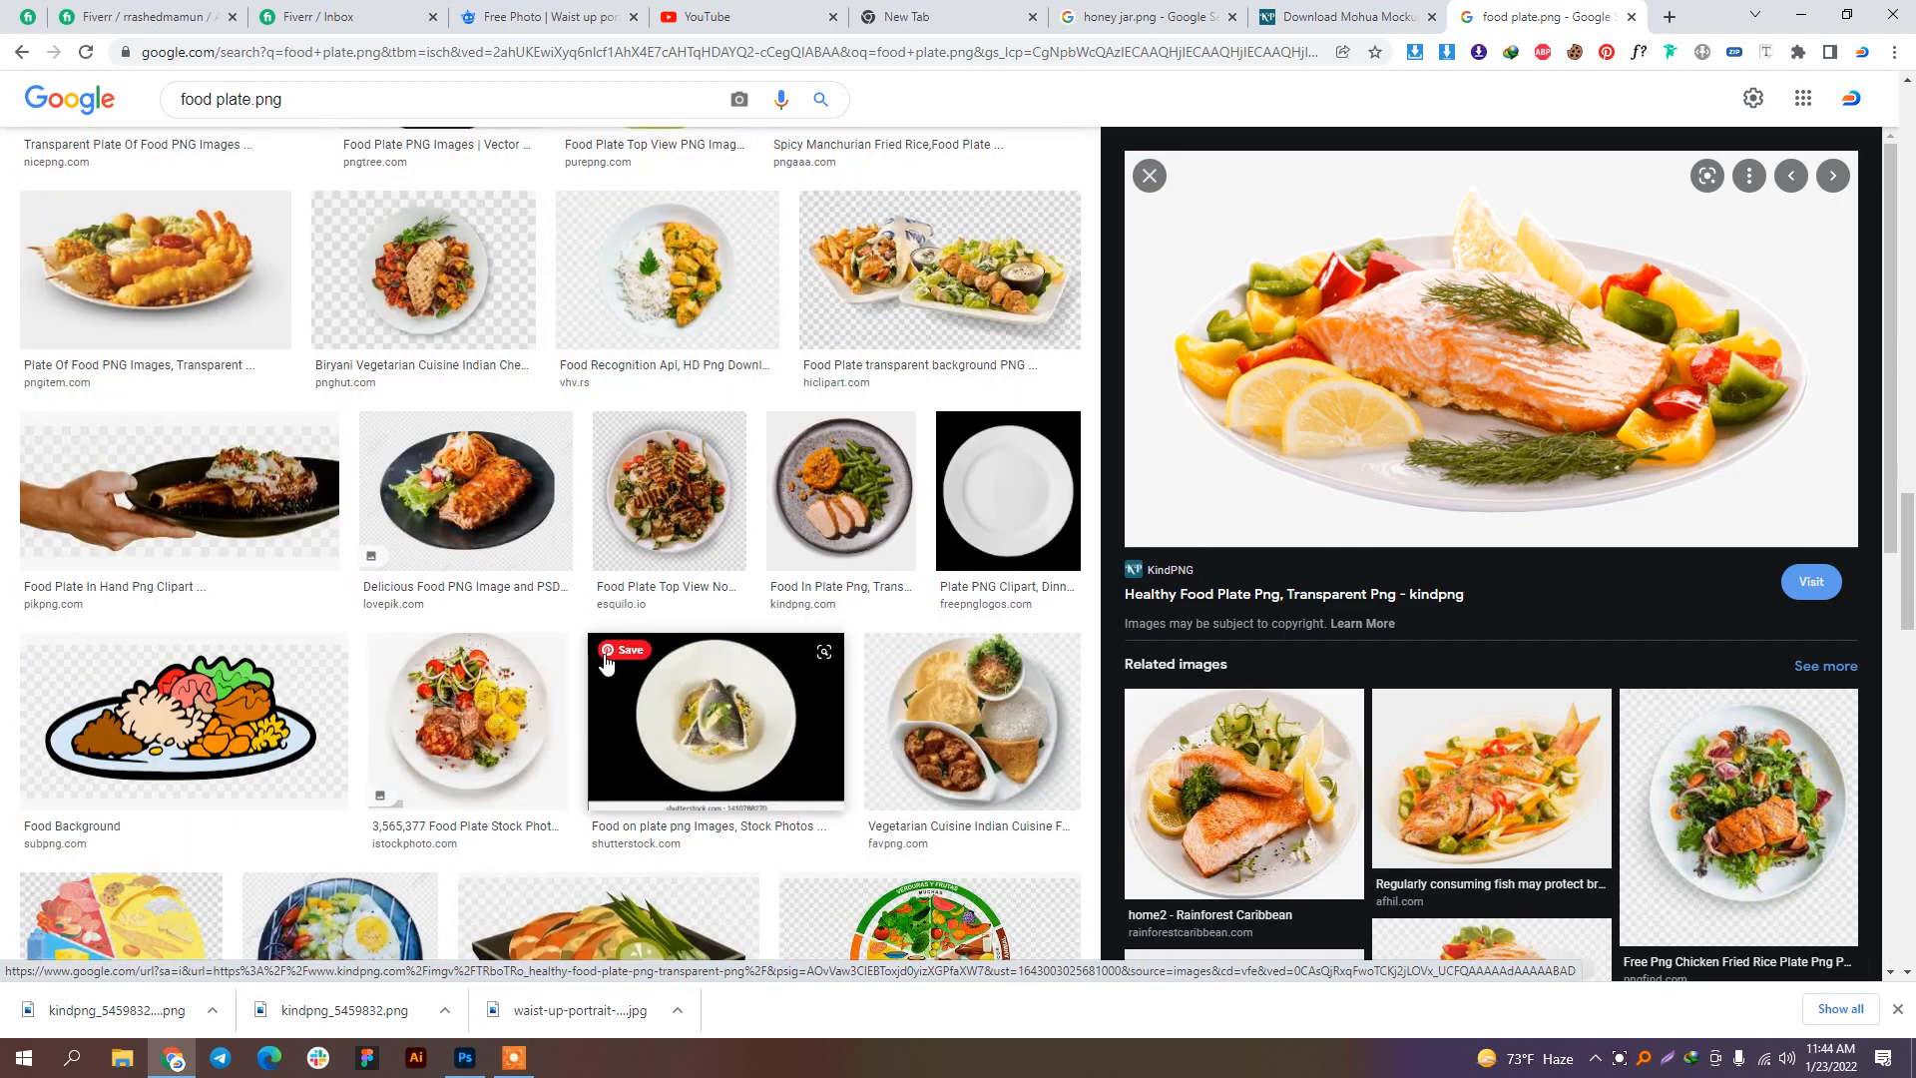
scroll(389, 574, "down", 4)
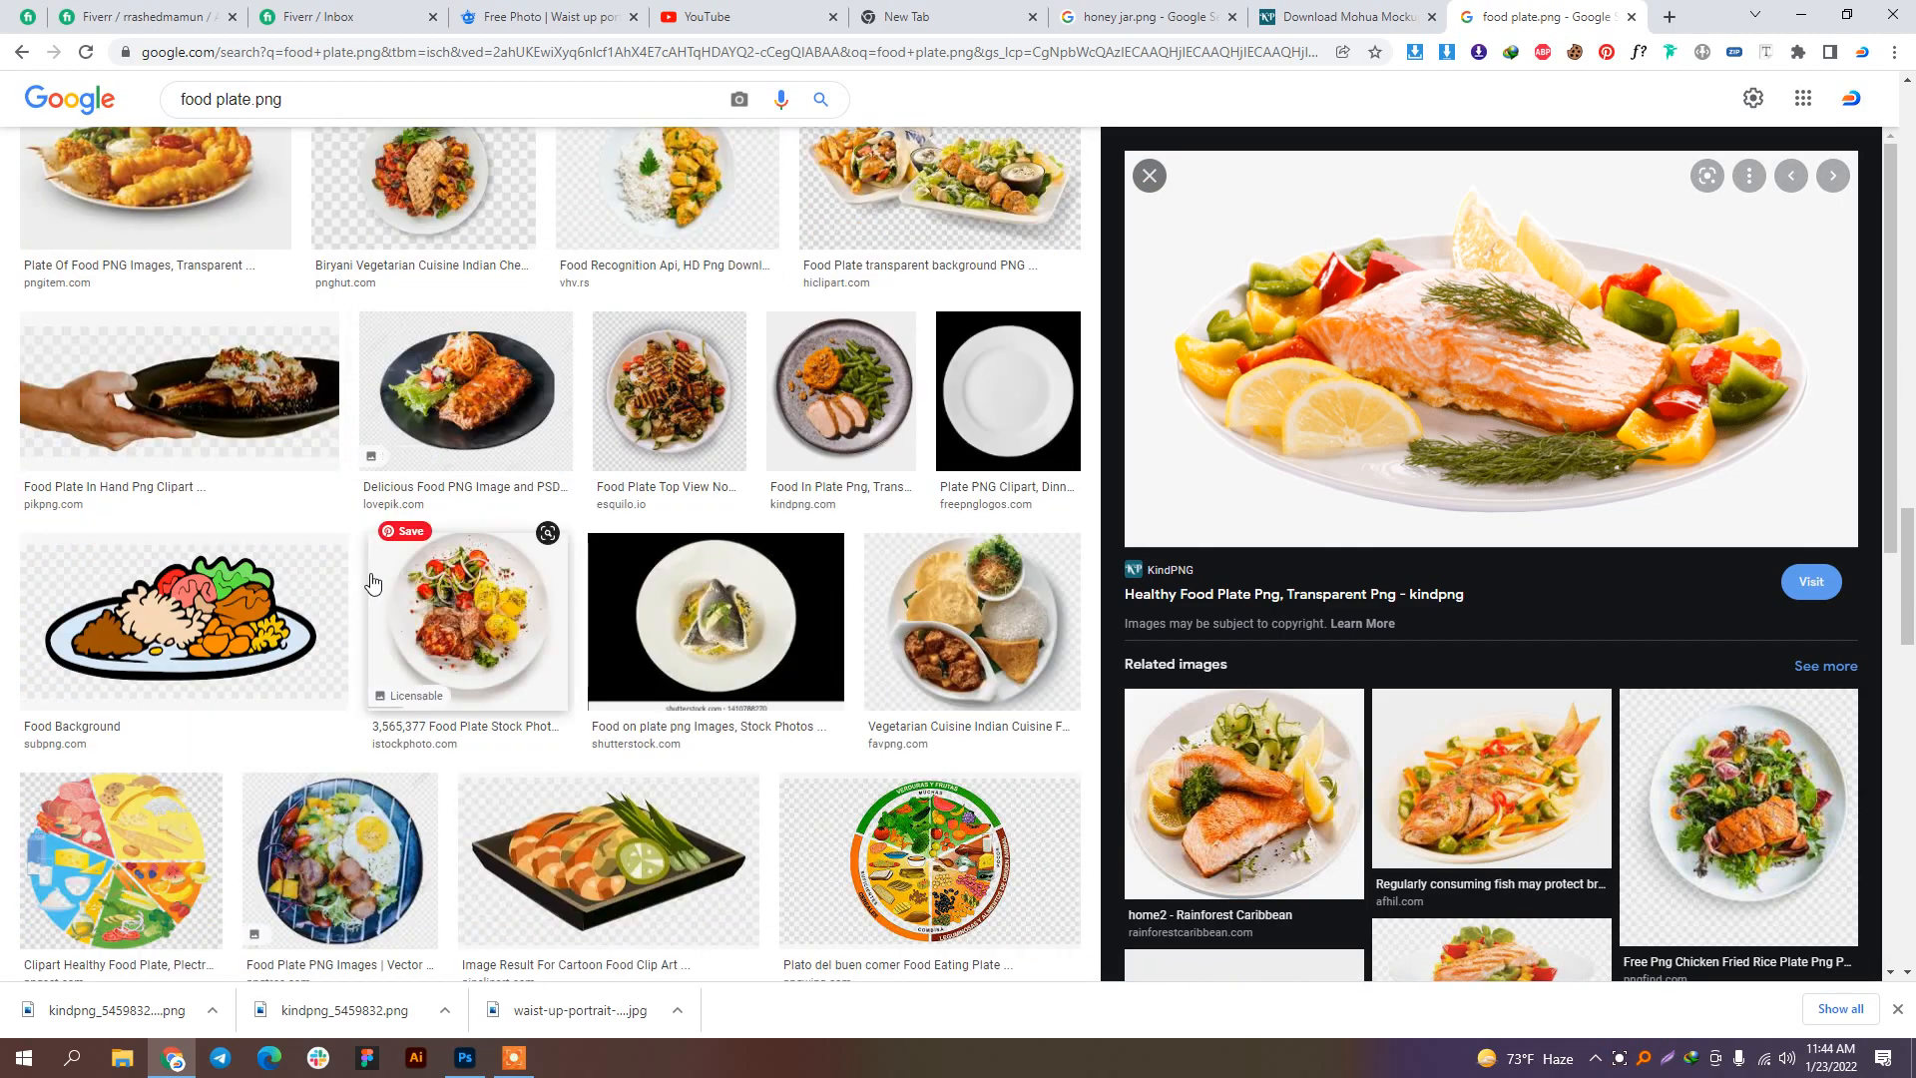
scroll(374, 579, "down", 3)
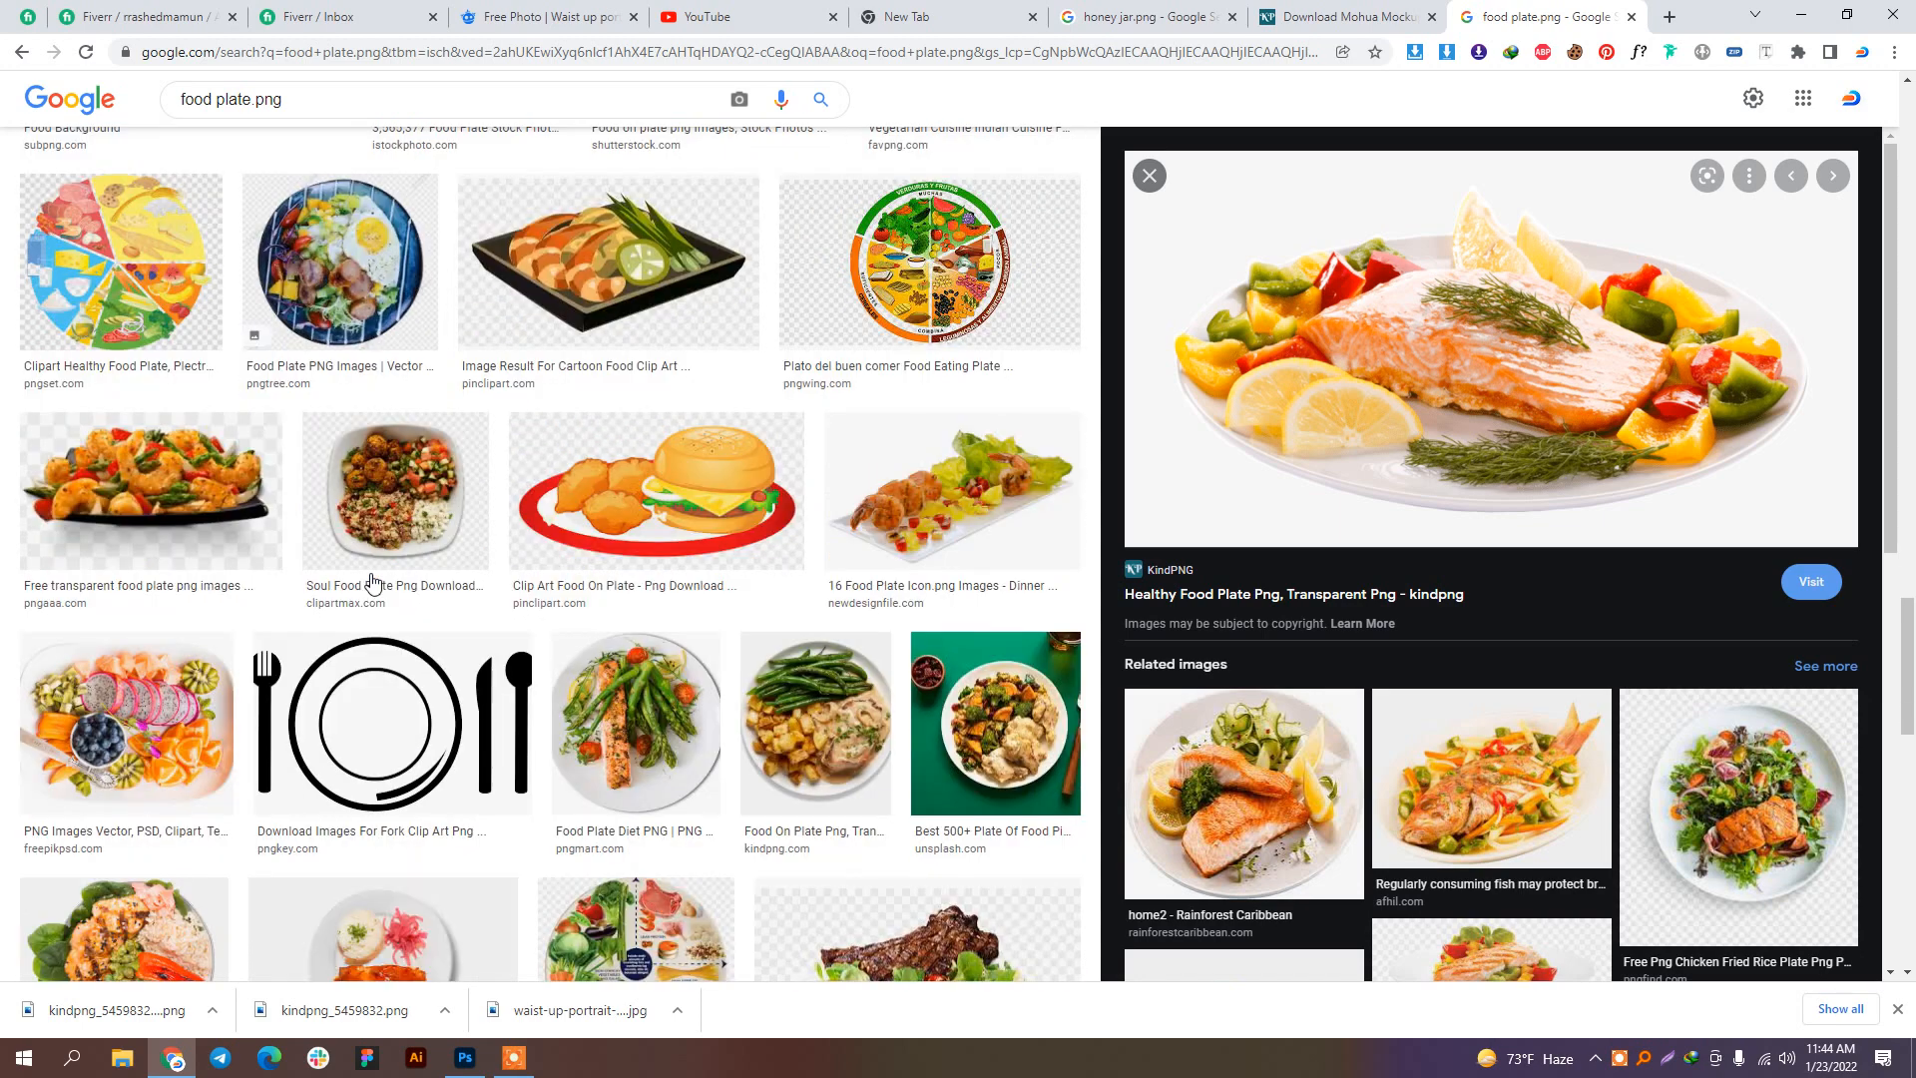
scroll(316, 140, "up", 3)
scroll(316, 140, "up", 2)
Step: Replace the image search with "bbq food png" and show its results
triple_click(353, 97)
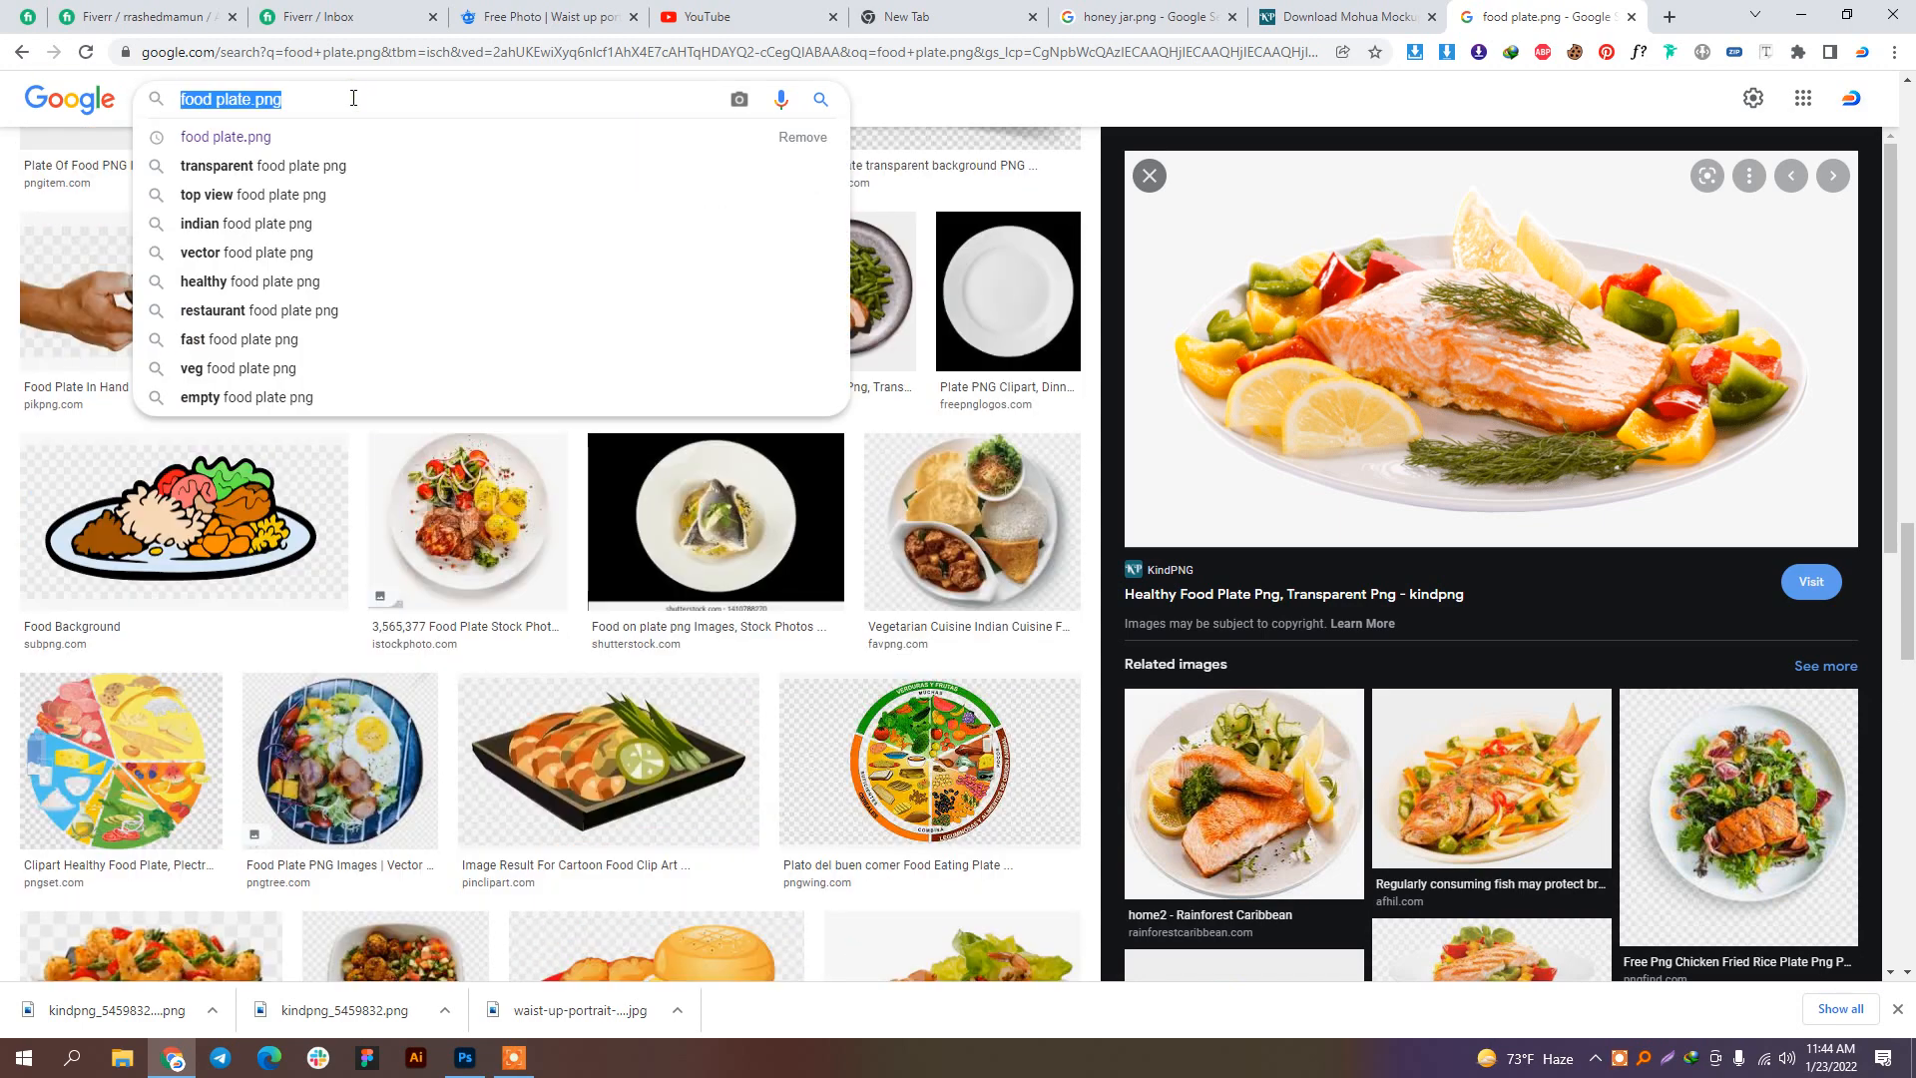
type("food")
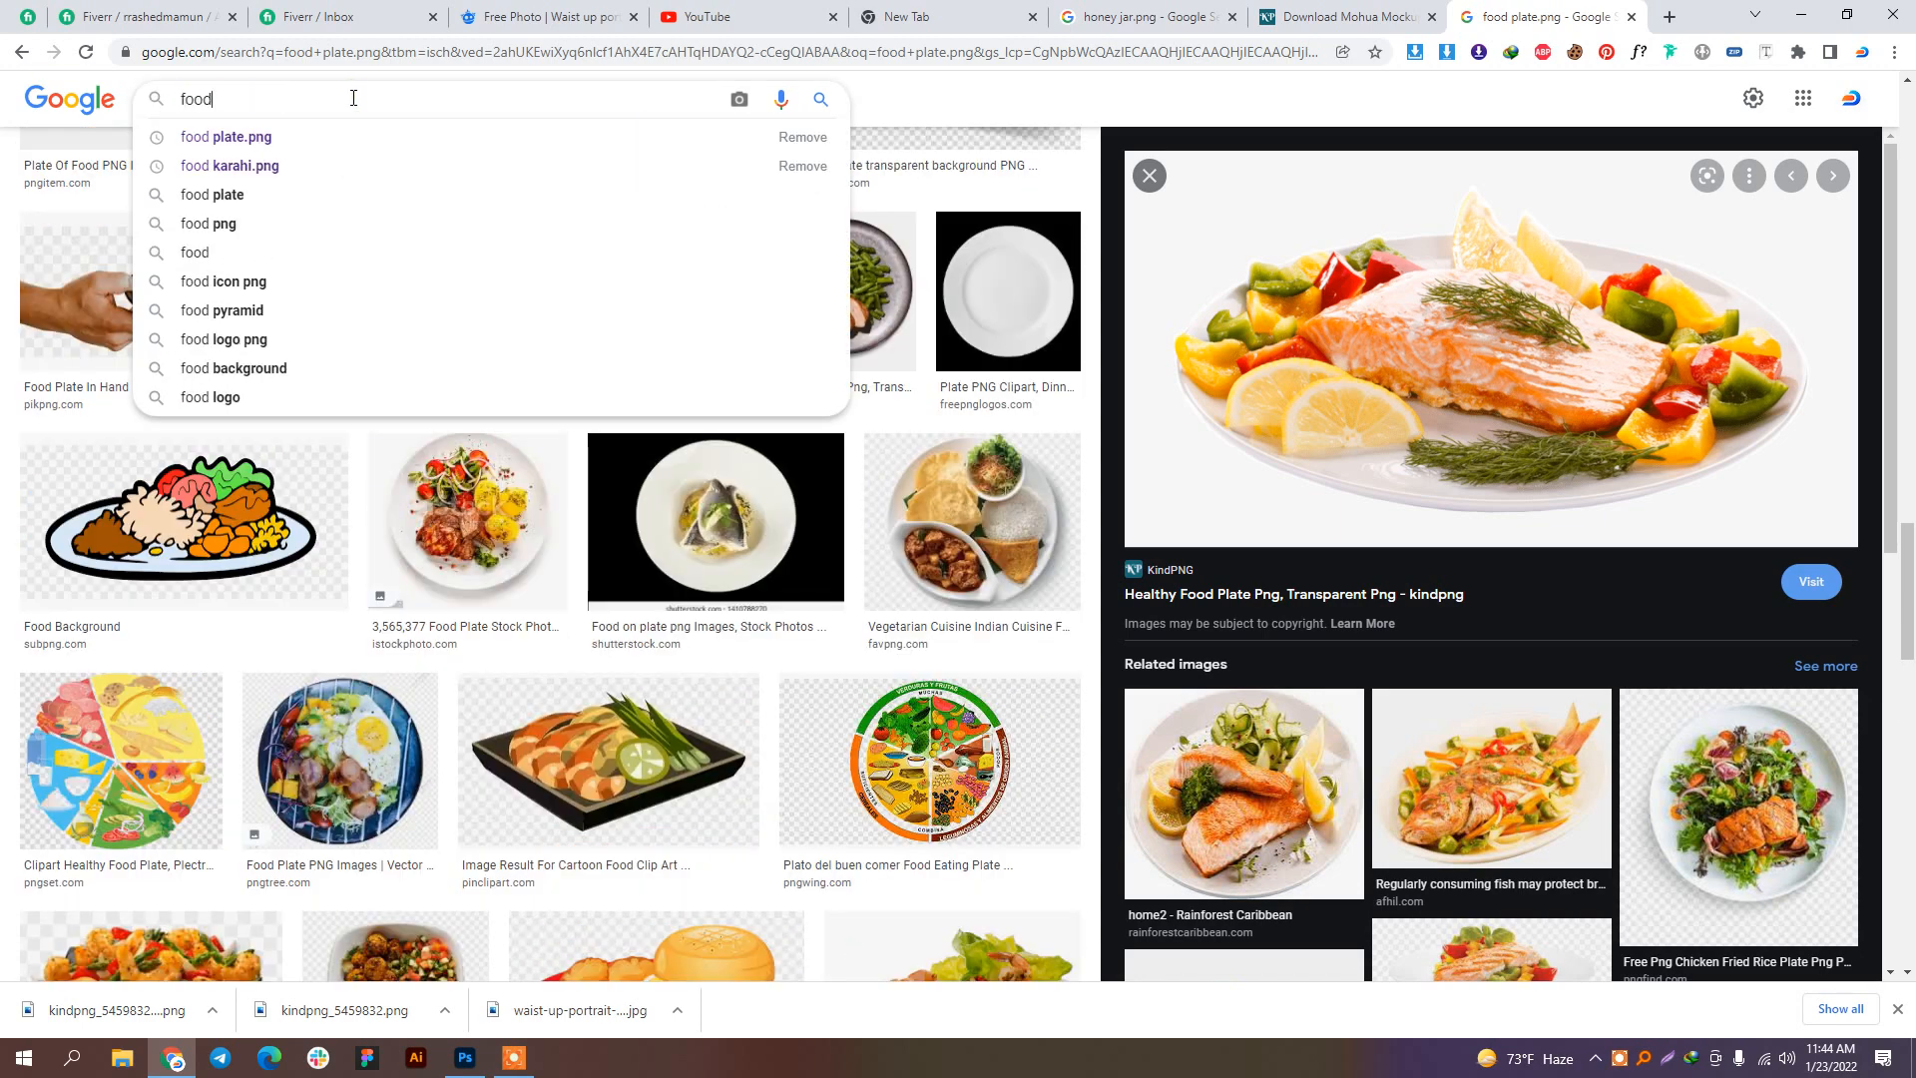
key("BackSpace")
type(".pn")
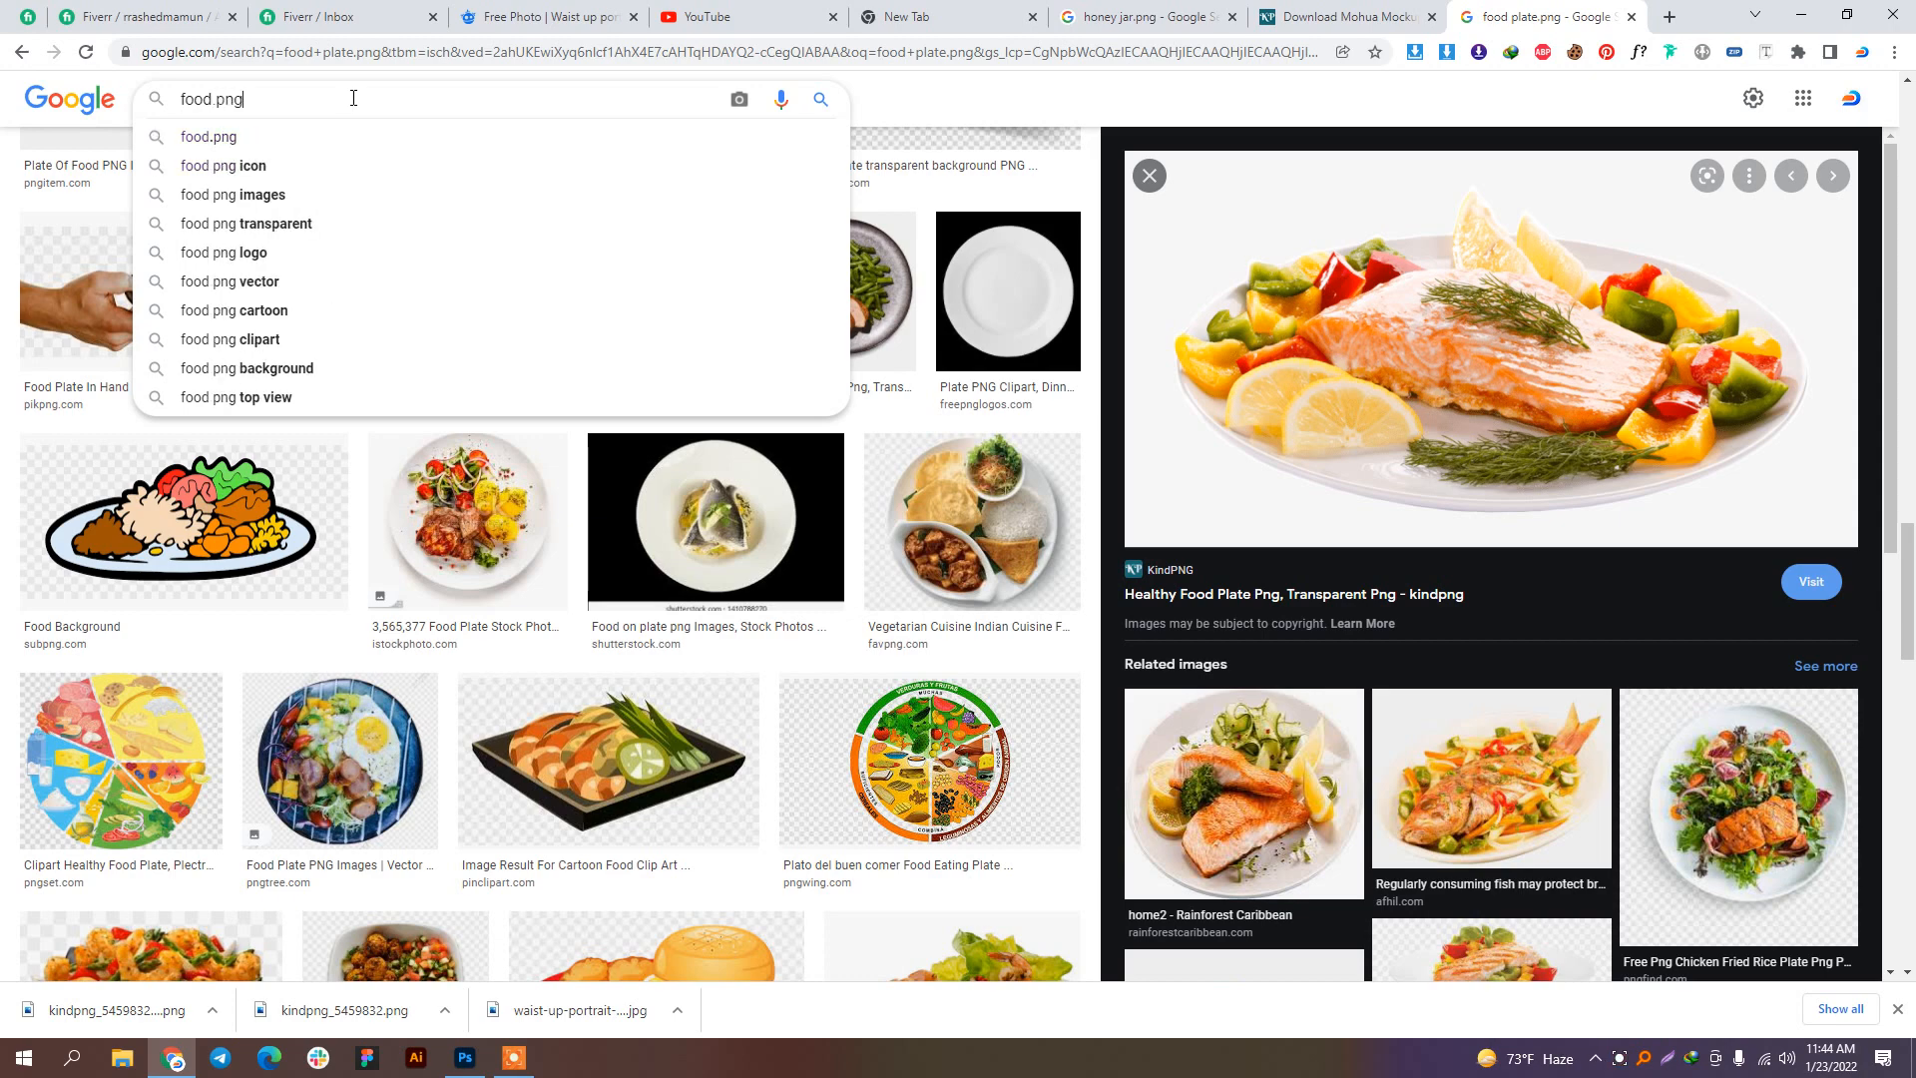
type("g")
key("ctrl+a")
key("BackSpace")
type("bb1")
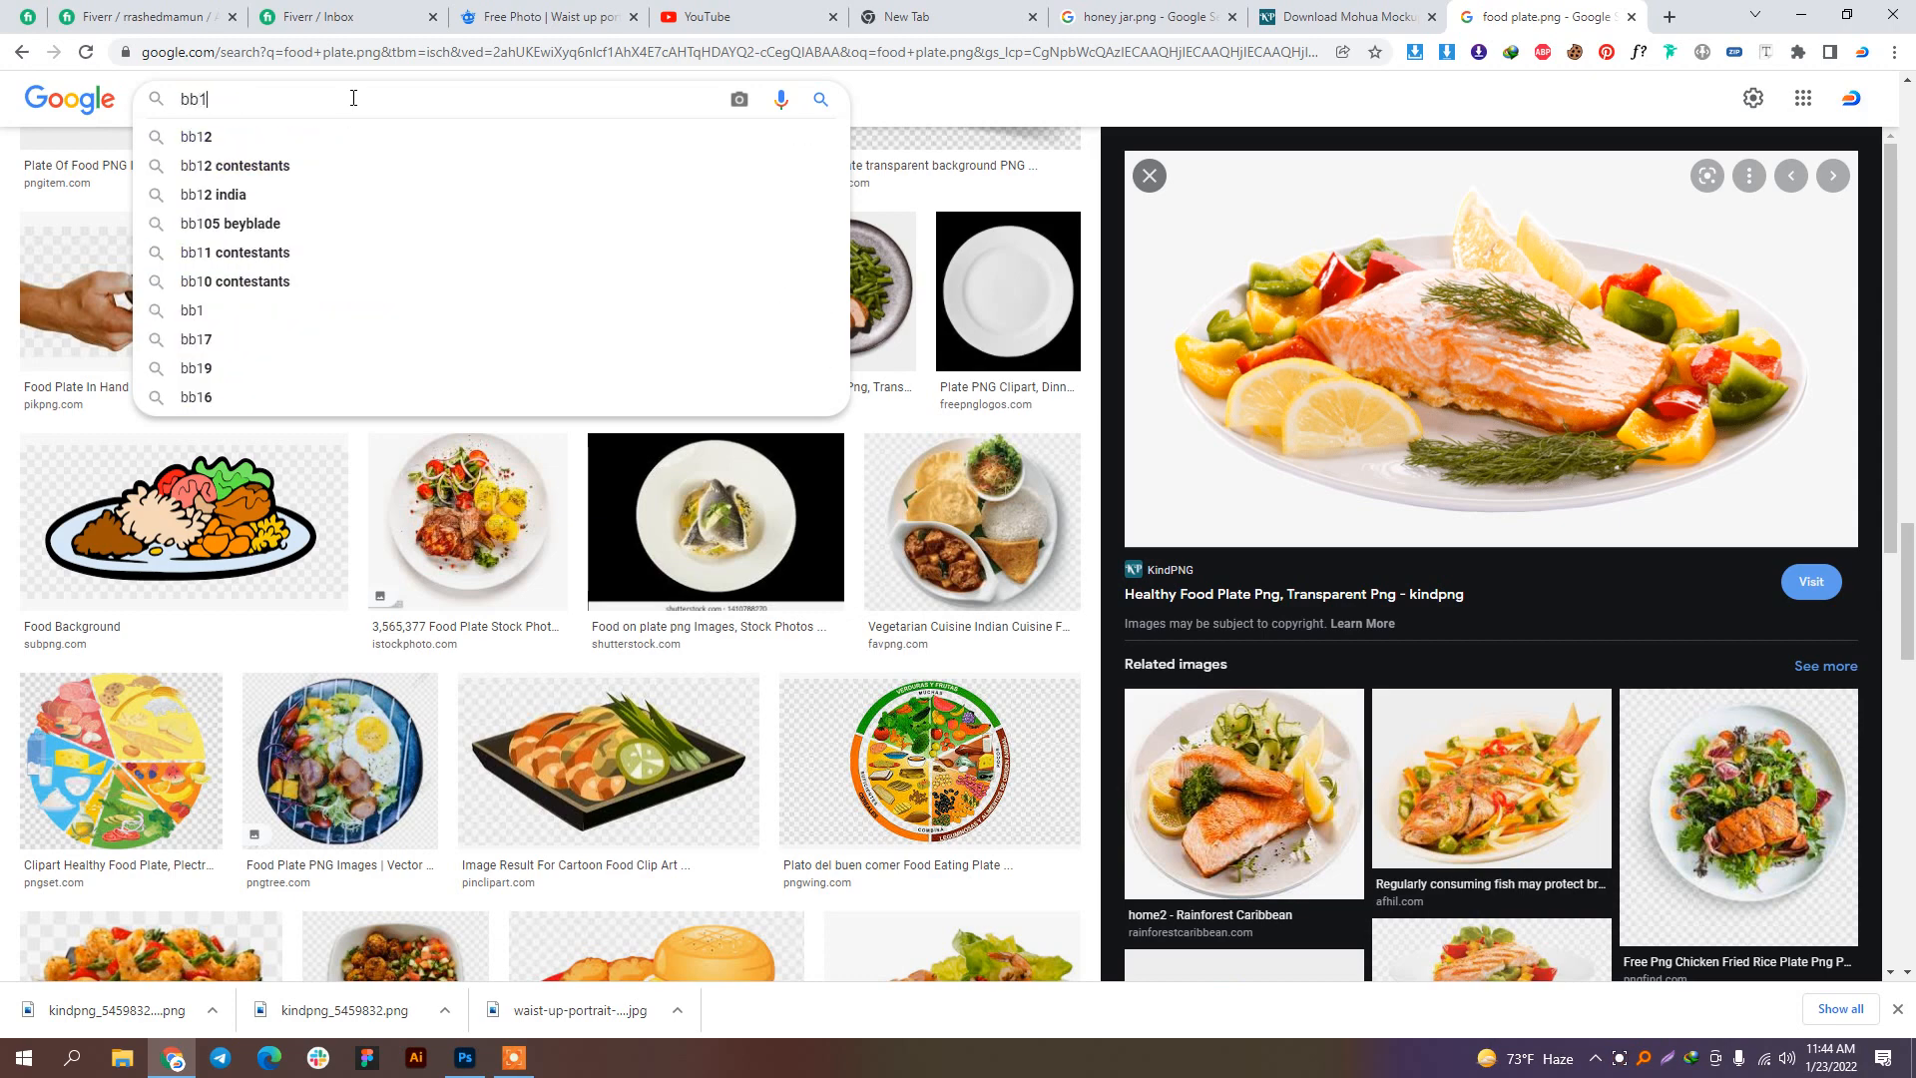
key("BackSpace")
type("q food pn")
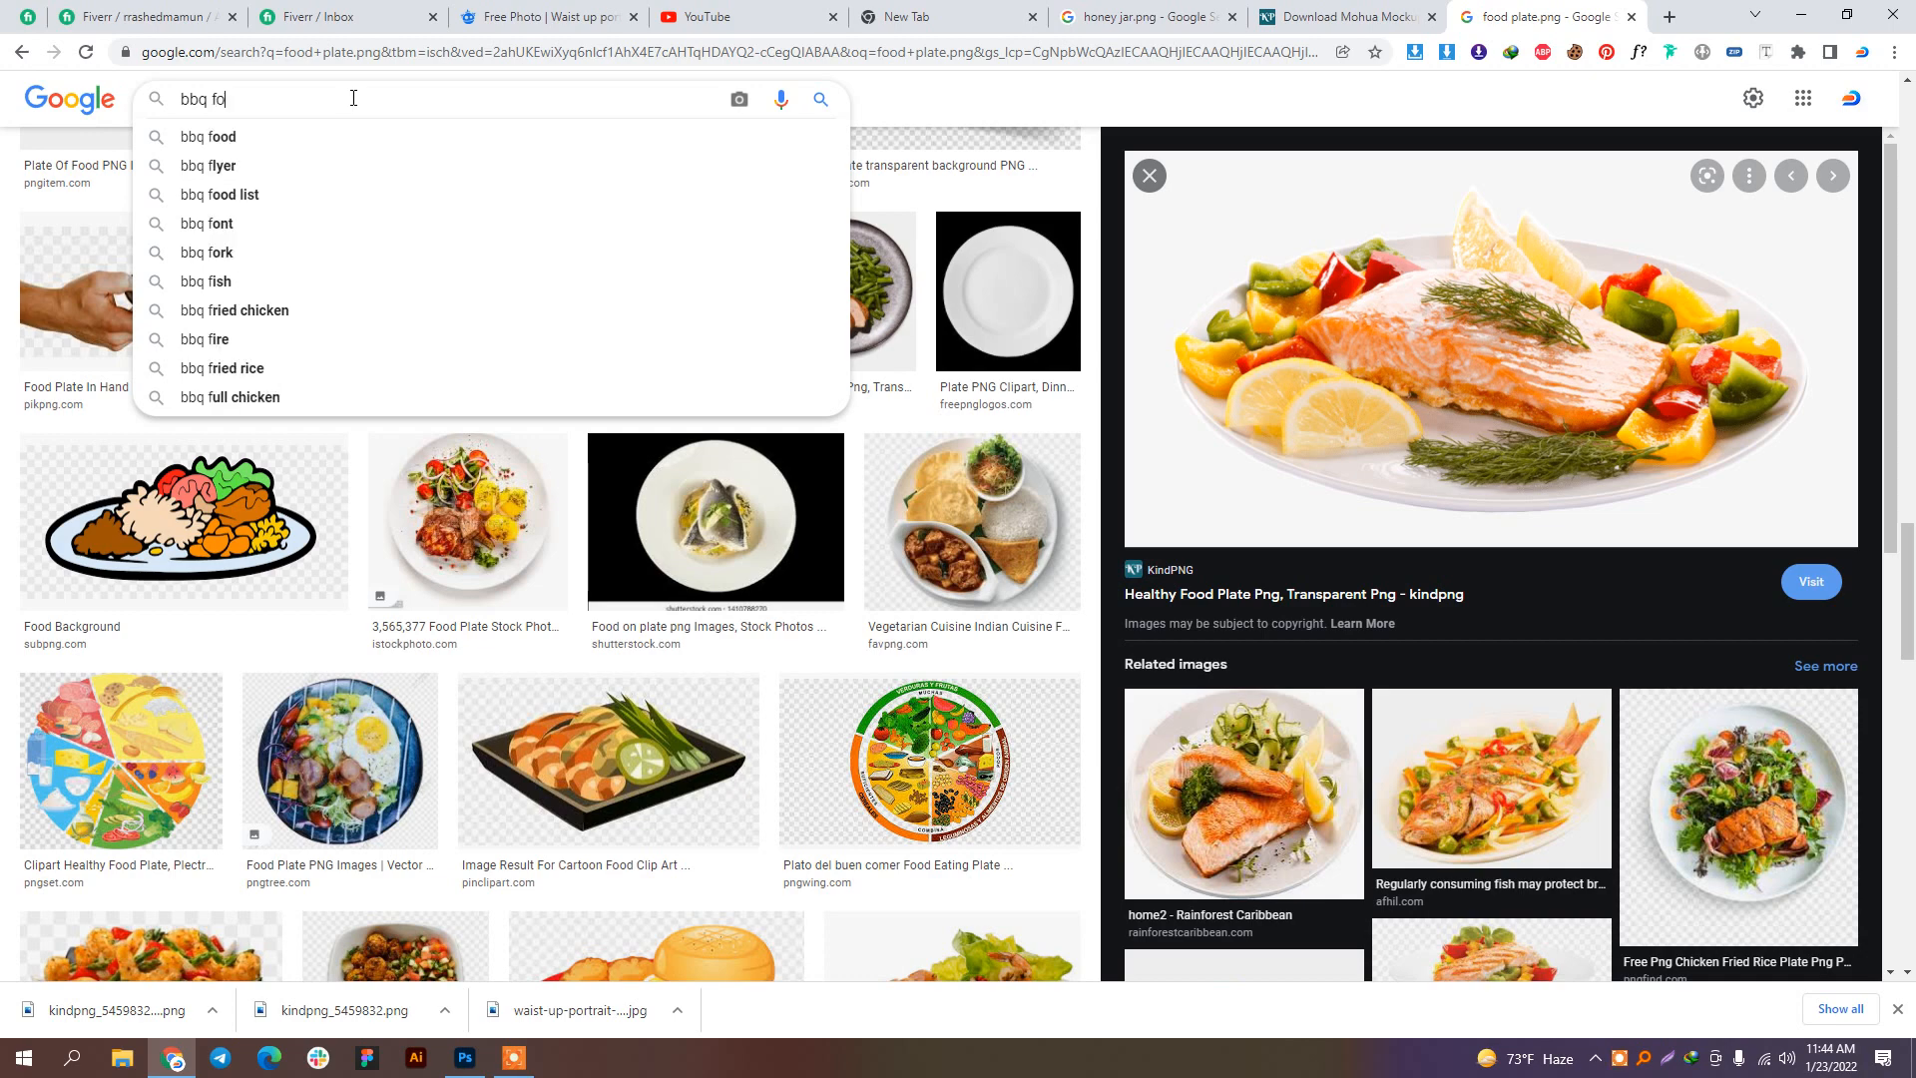
type("g")
key("Return")
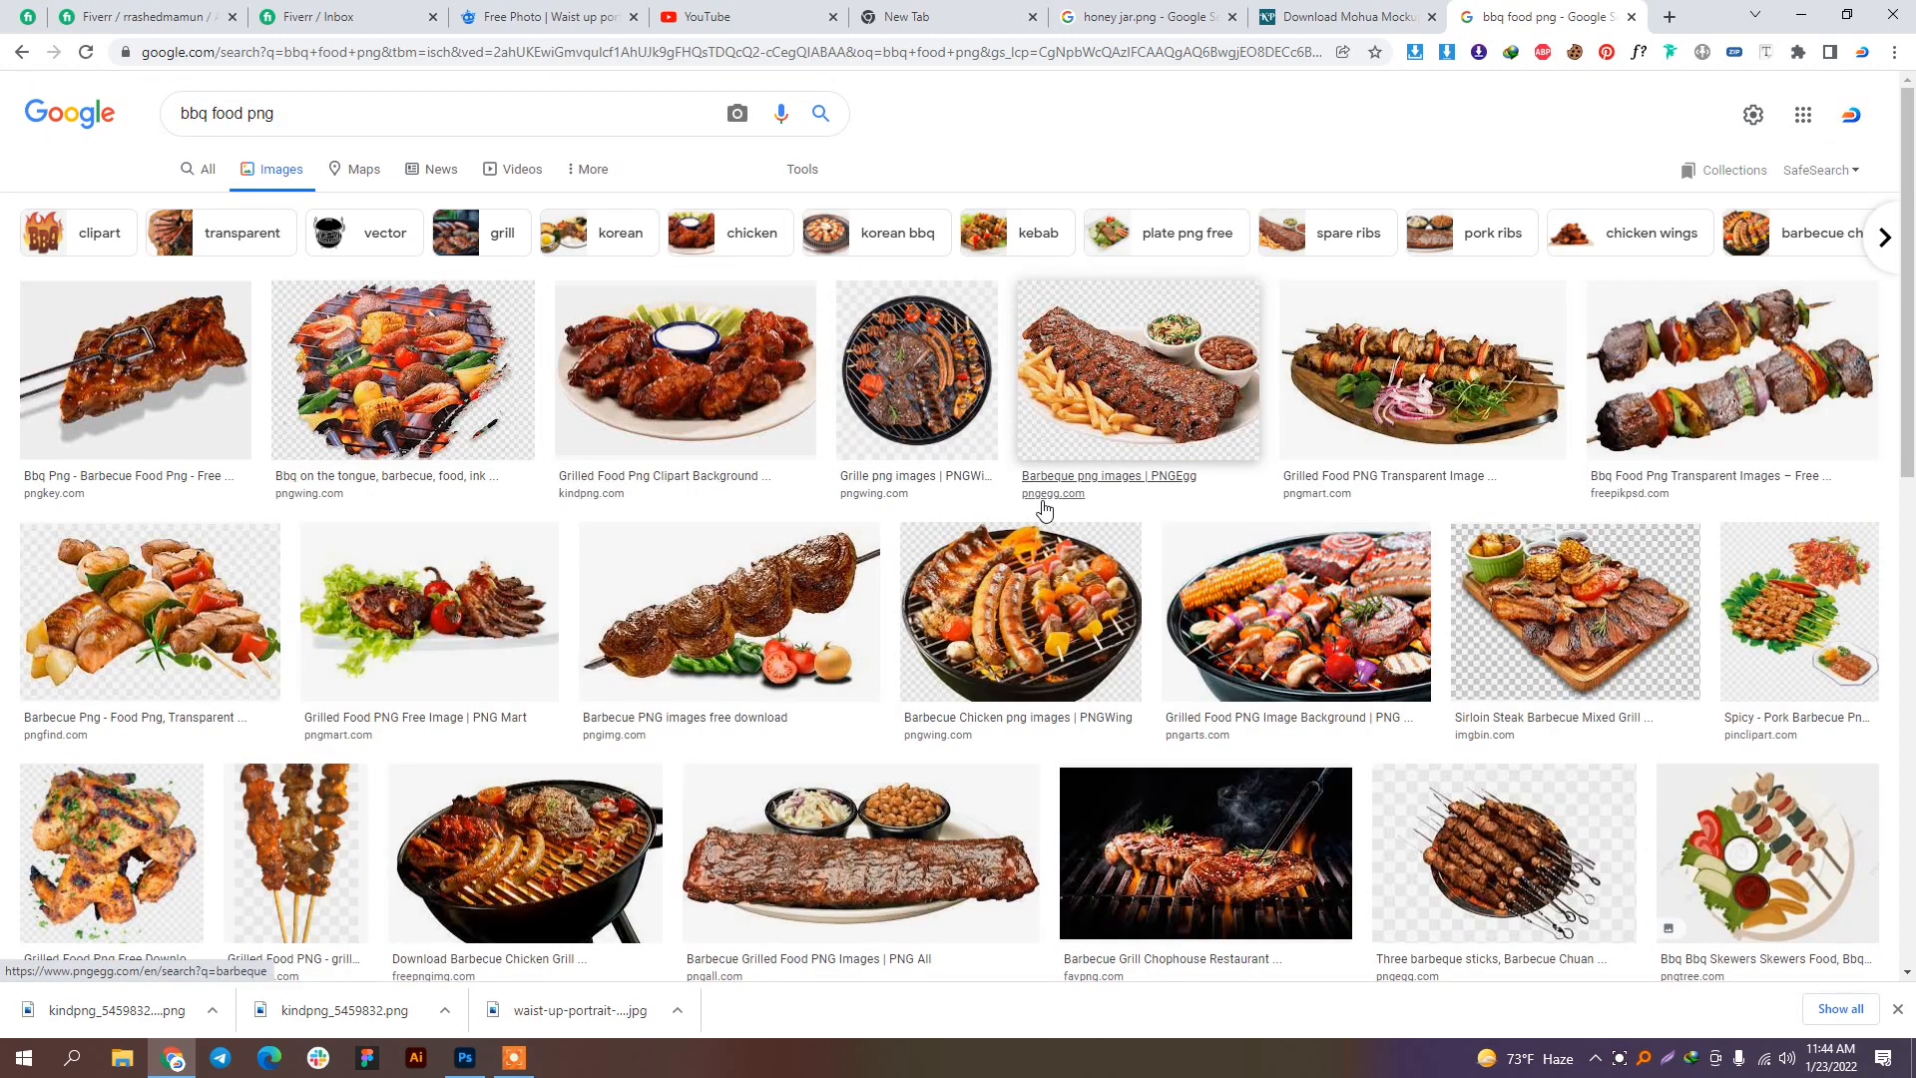
Step: Preview the skewers-on-board Grilled Food image, open its PNG Mart page in a new tab, and browse more bbq image results
double_click(1320, 445)
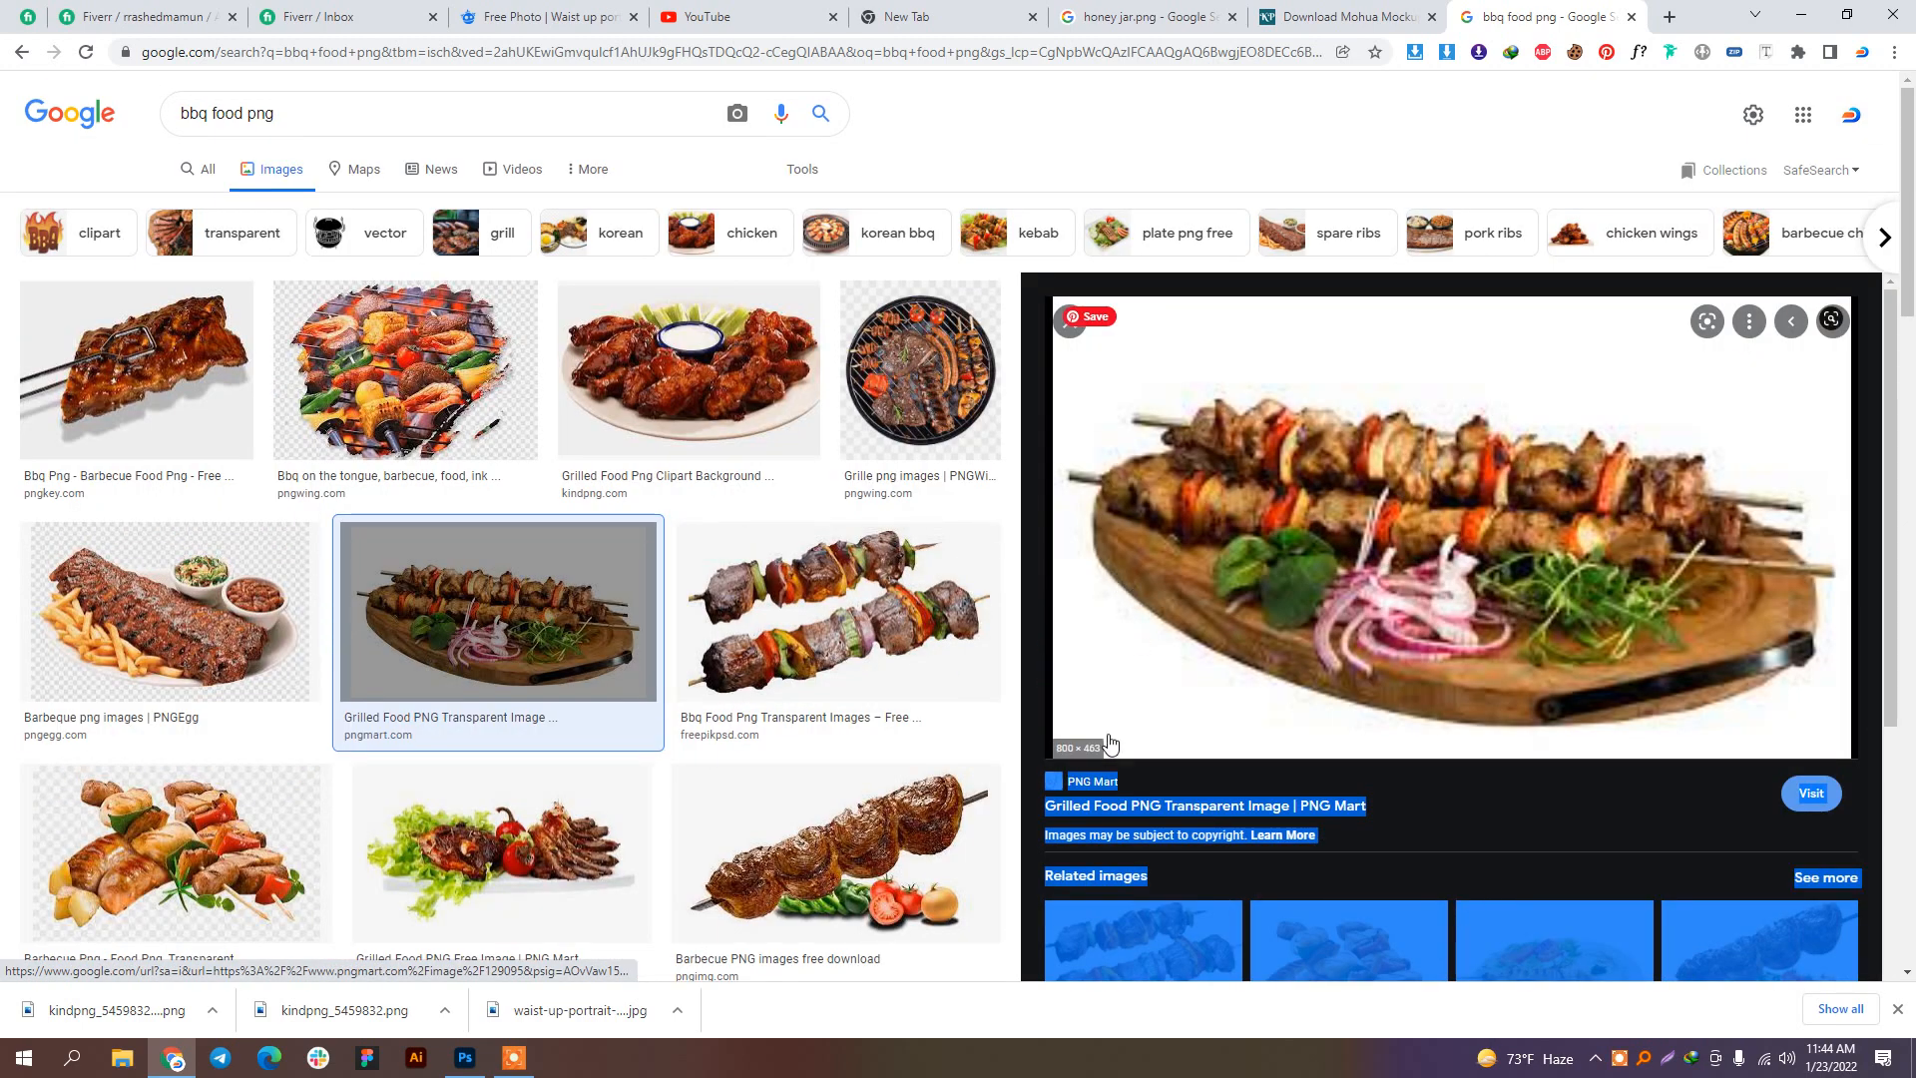
left_click(1111, 750)
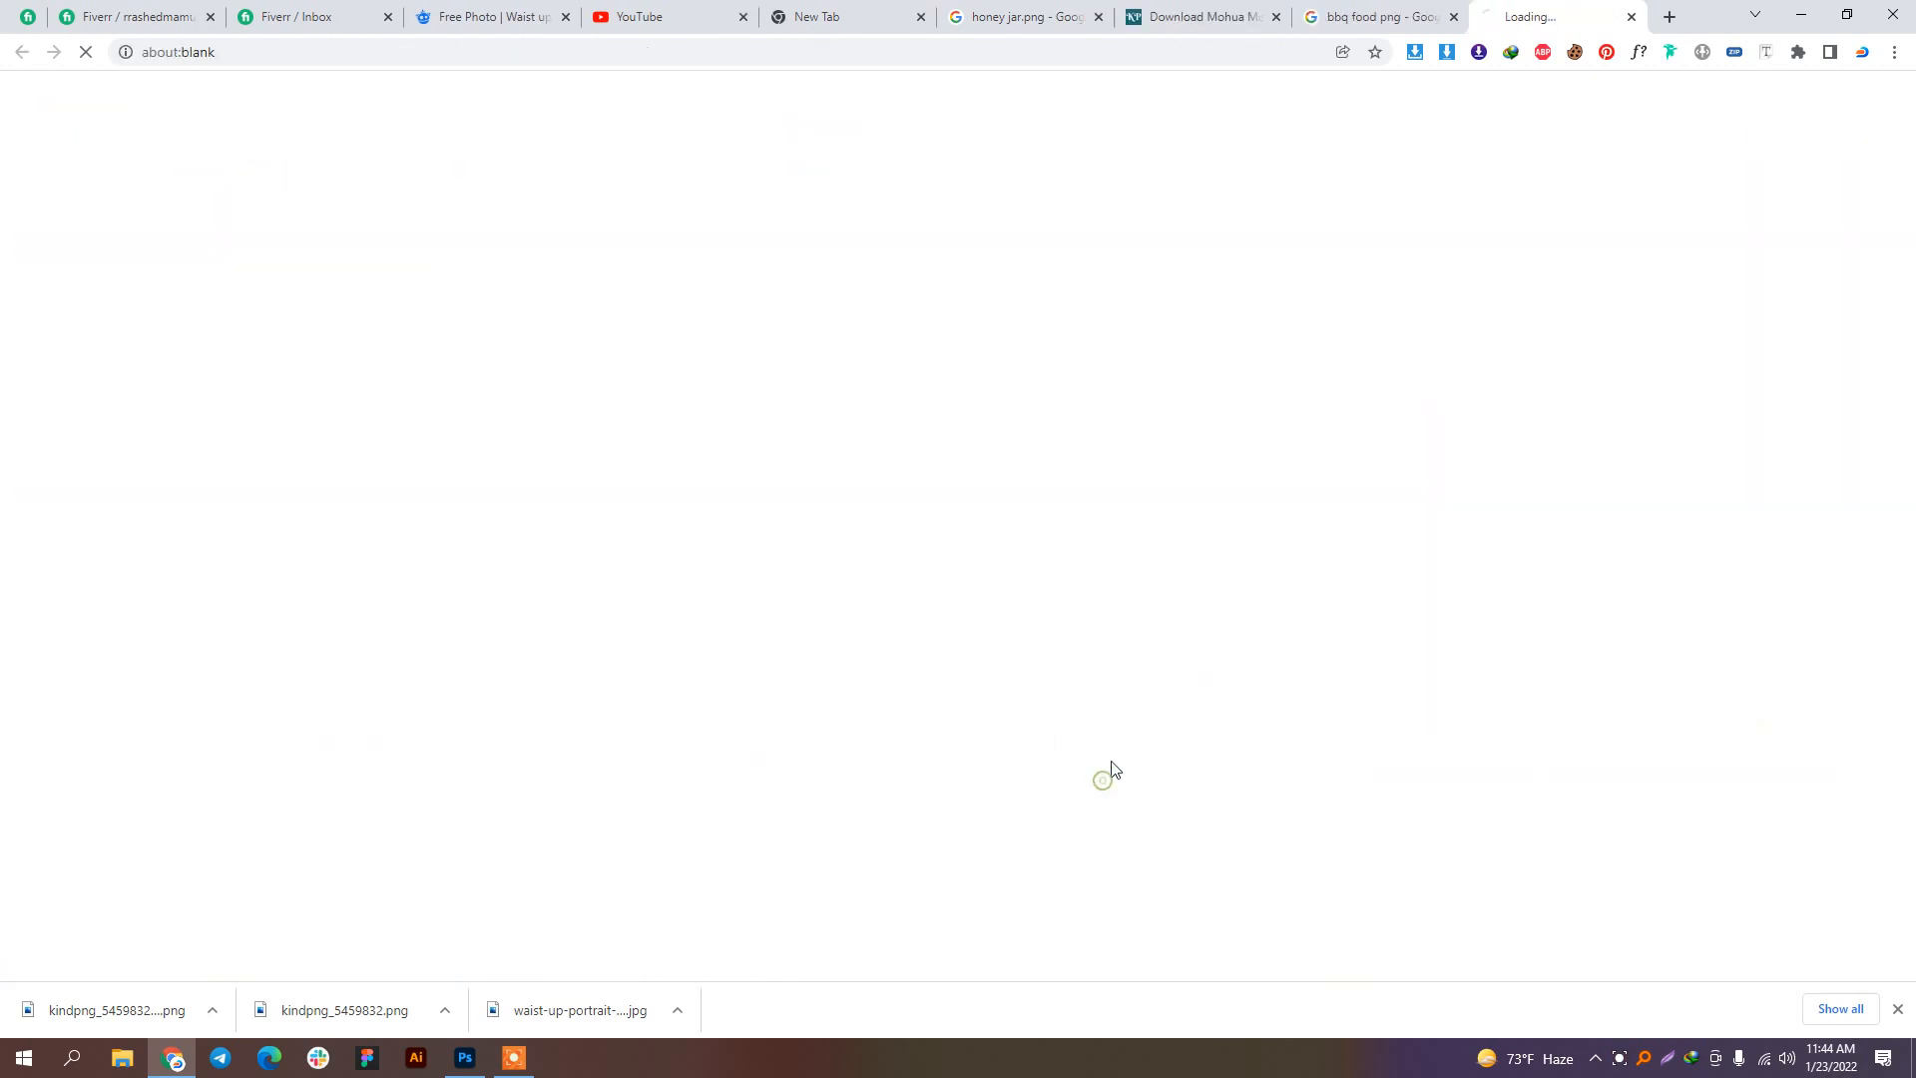
left_click(1337, 14)
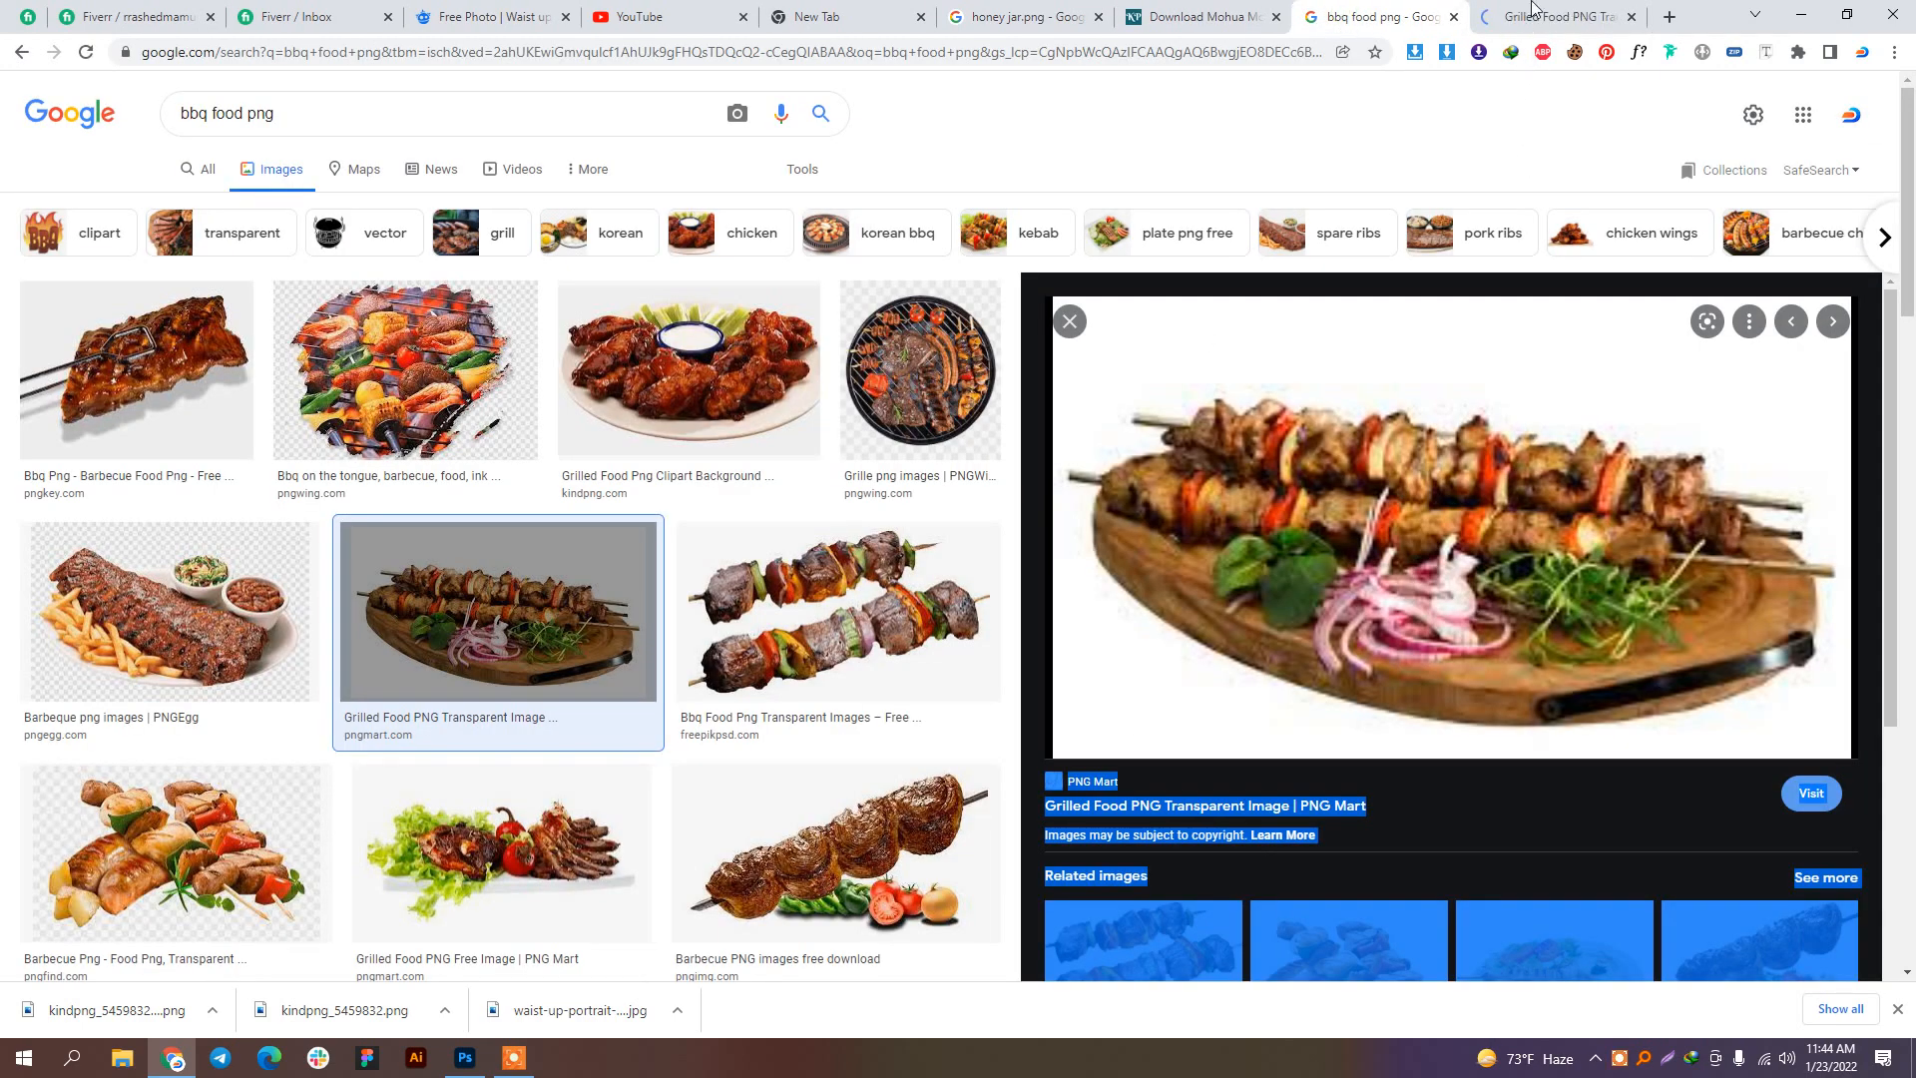
left_click(1531, 4)
left_click(1321, 18)
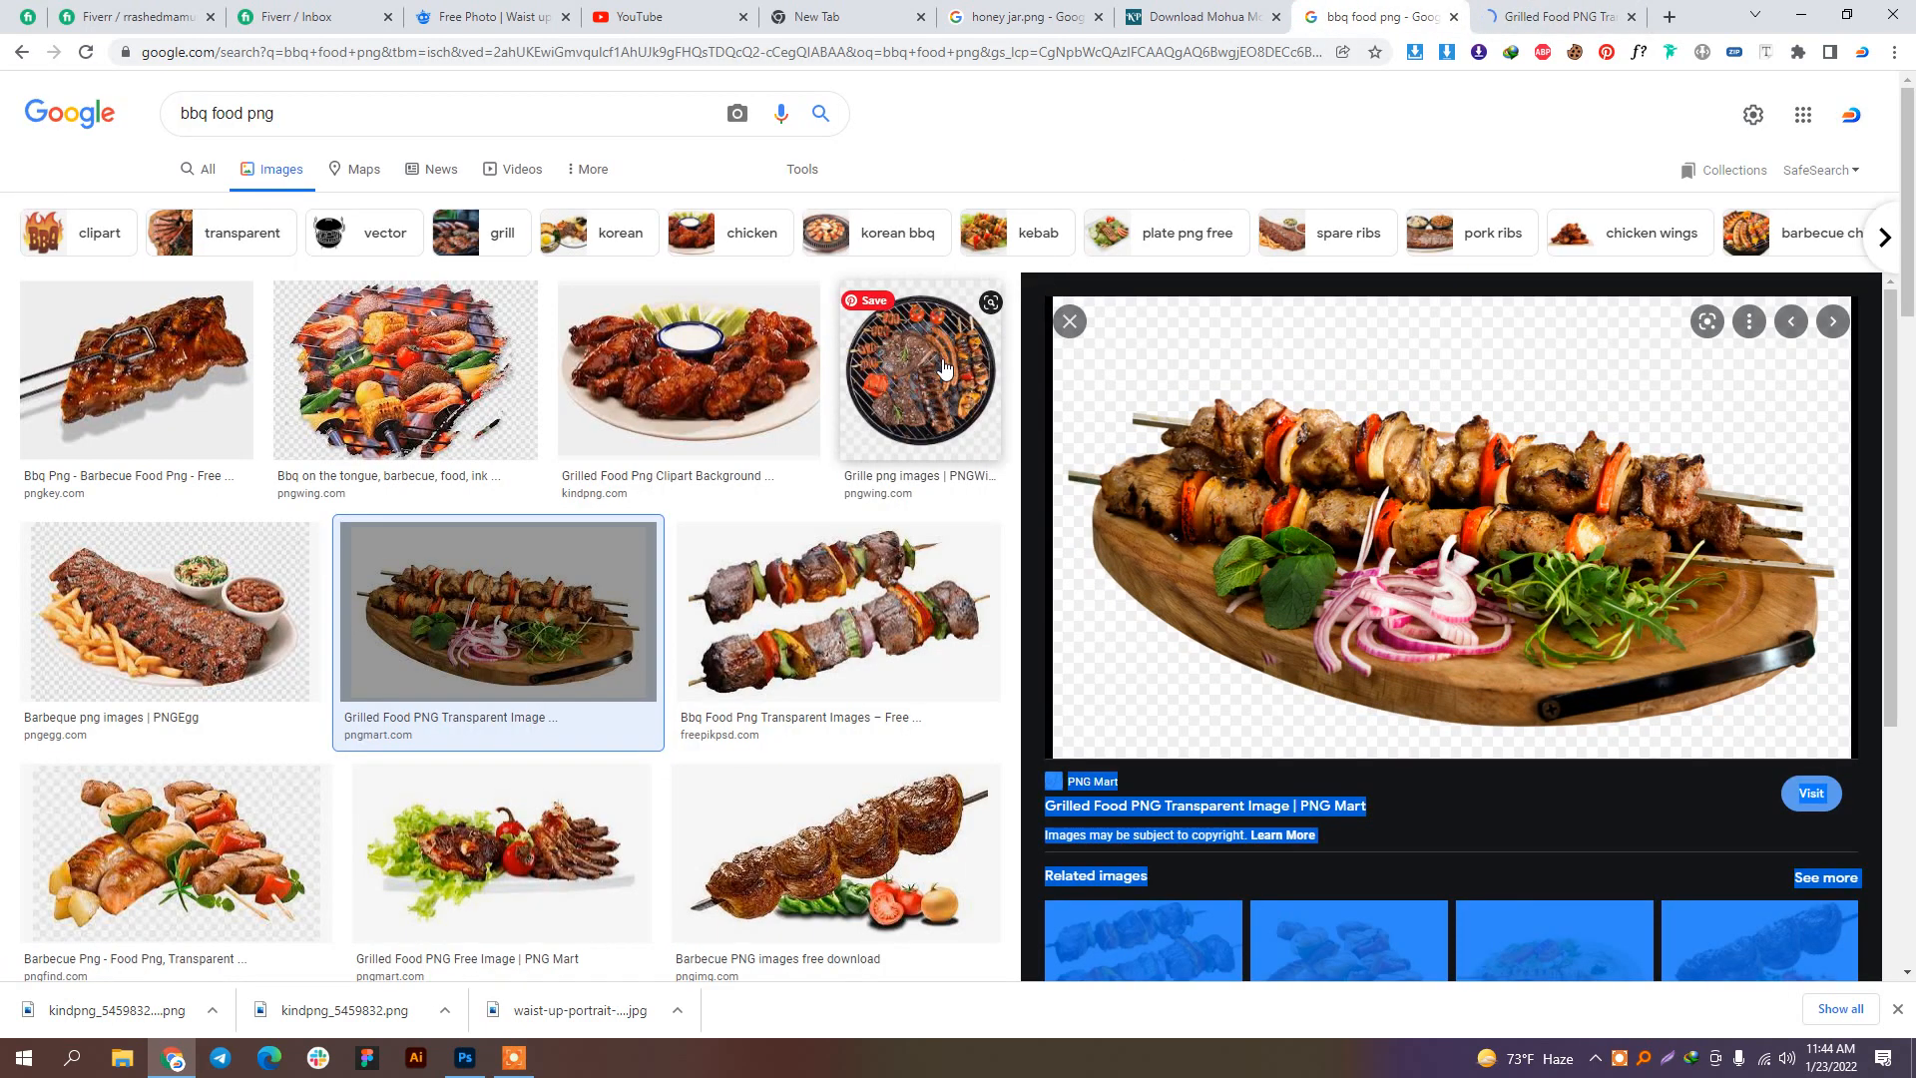
scroll(943, 366, "down", 1)
scroll(943, 366, "down", 6)
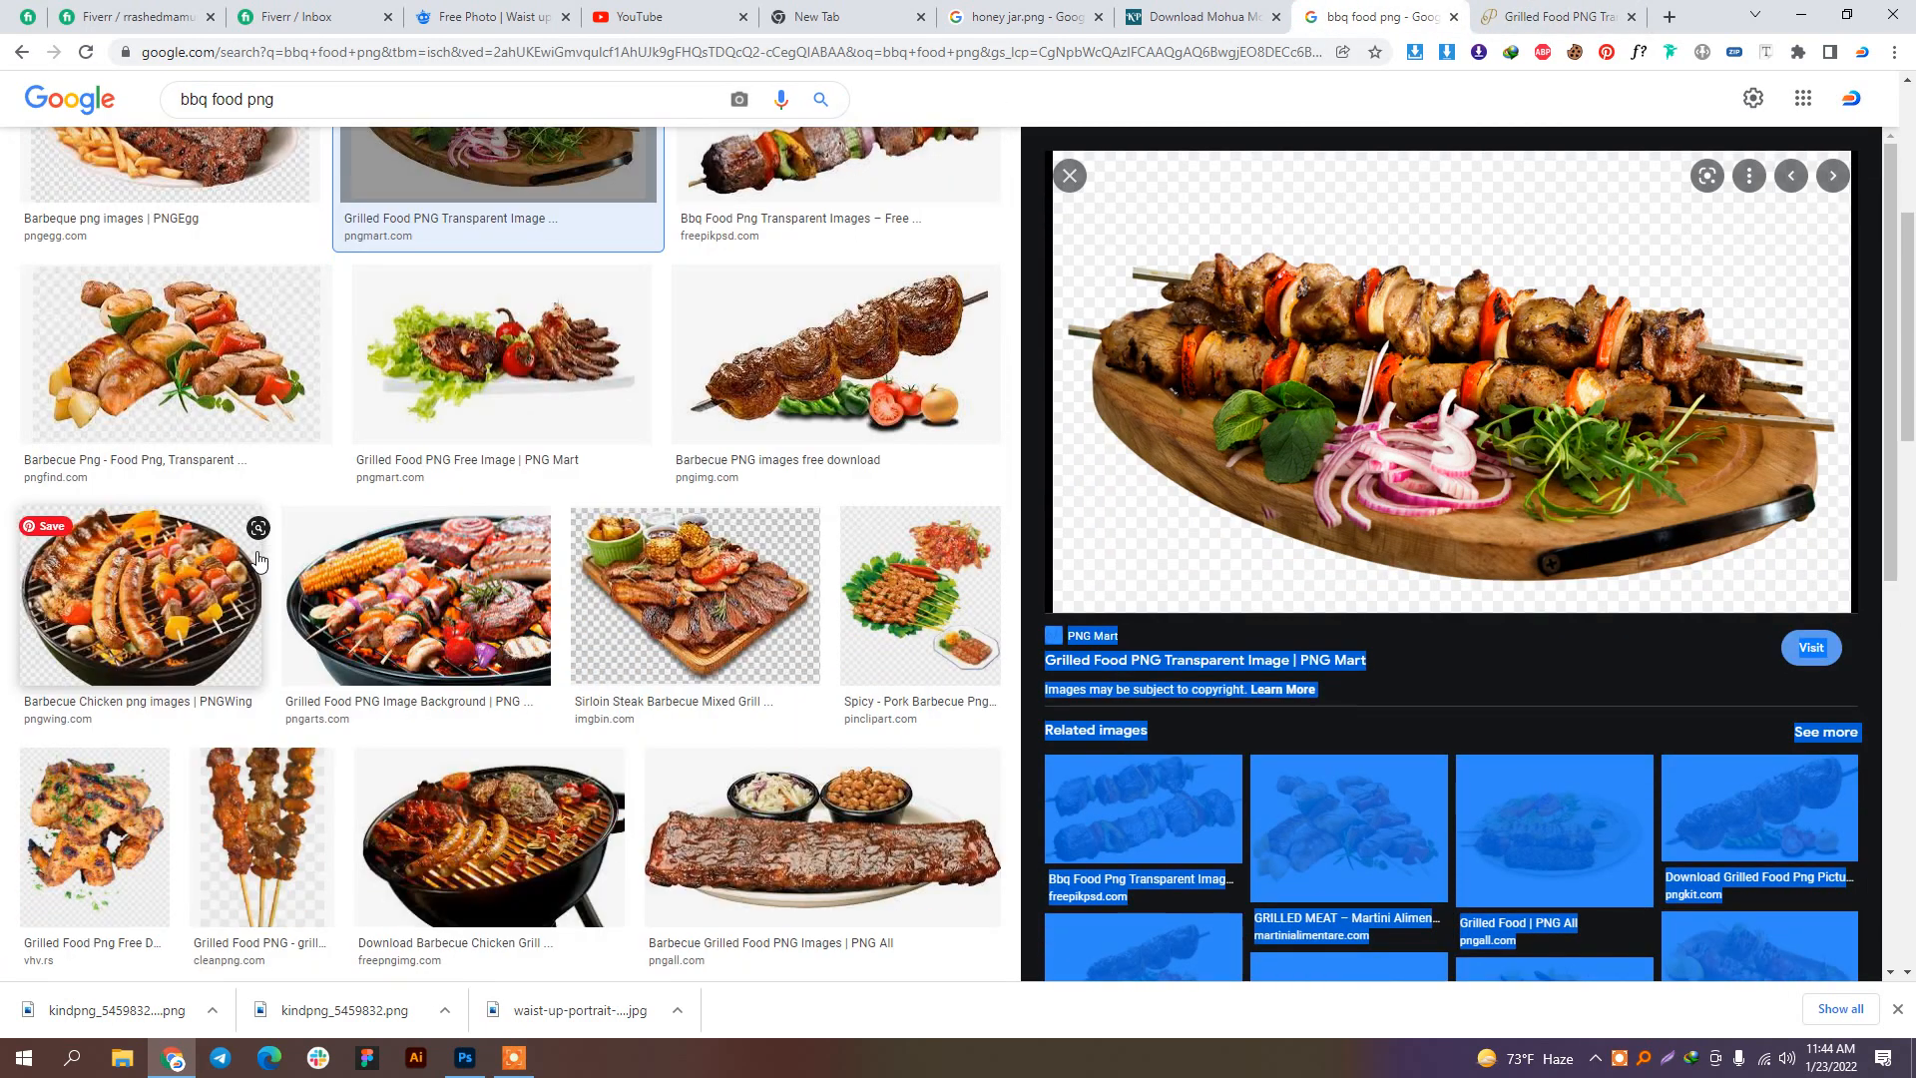
scroll(407, 759, "down", 5)
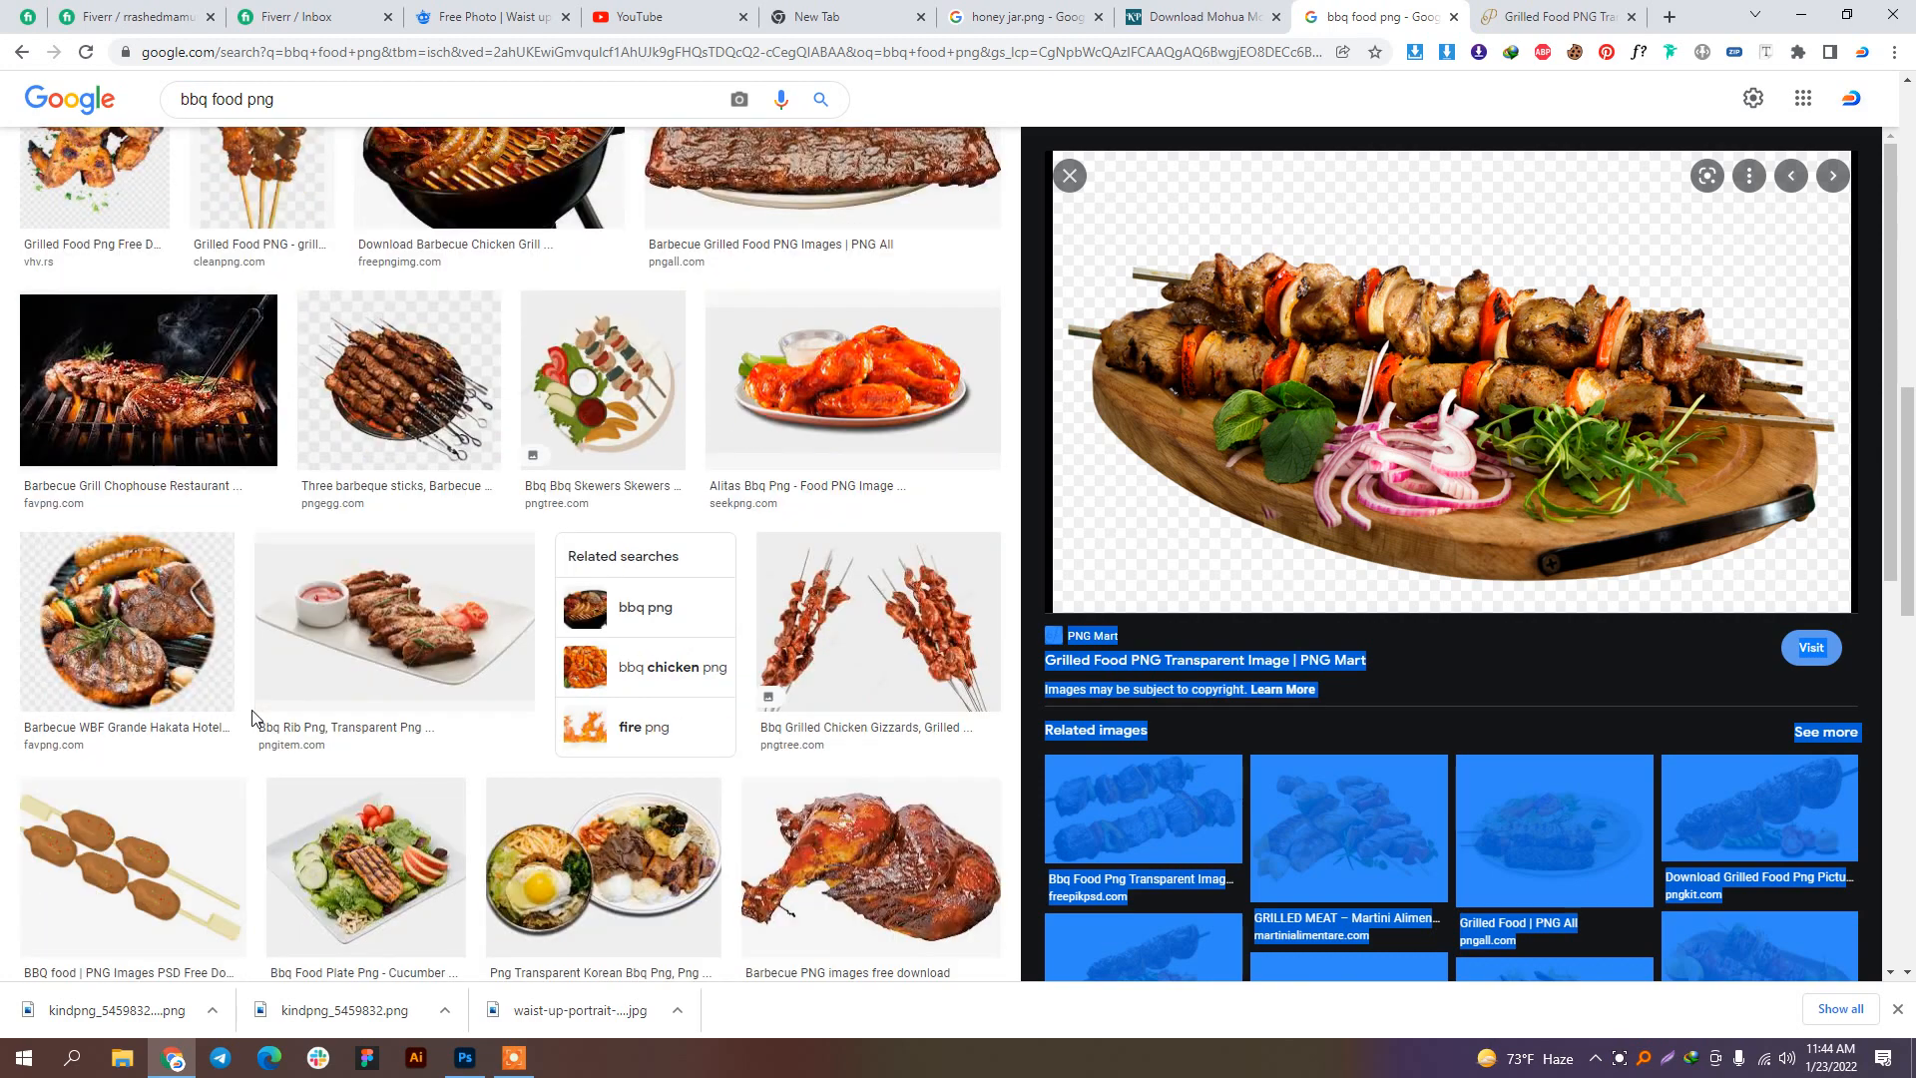
Step: Accept the privacy notice on the PNG Mart page and download the Grilled Food PNG file
left_click(1571, 12)
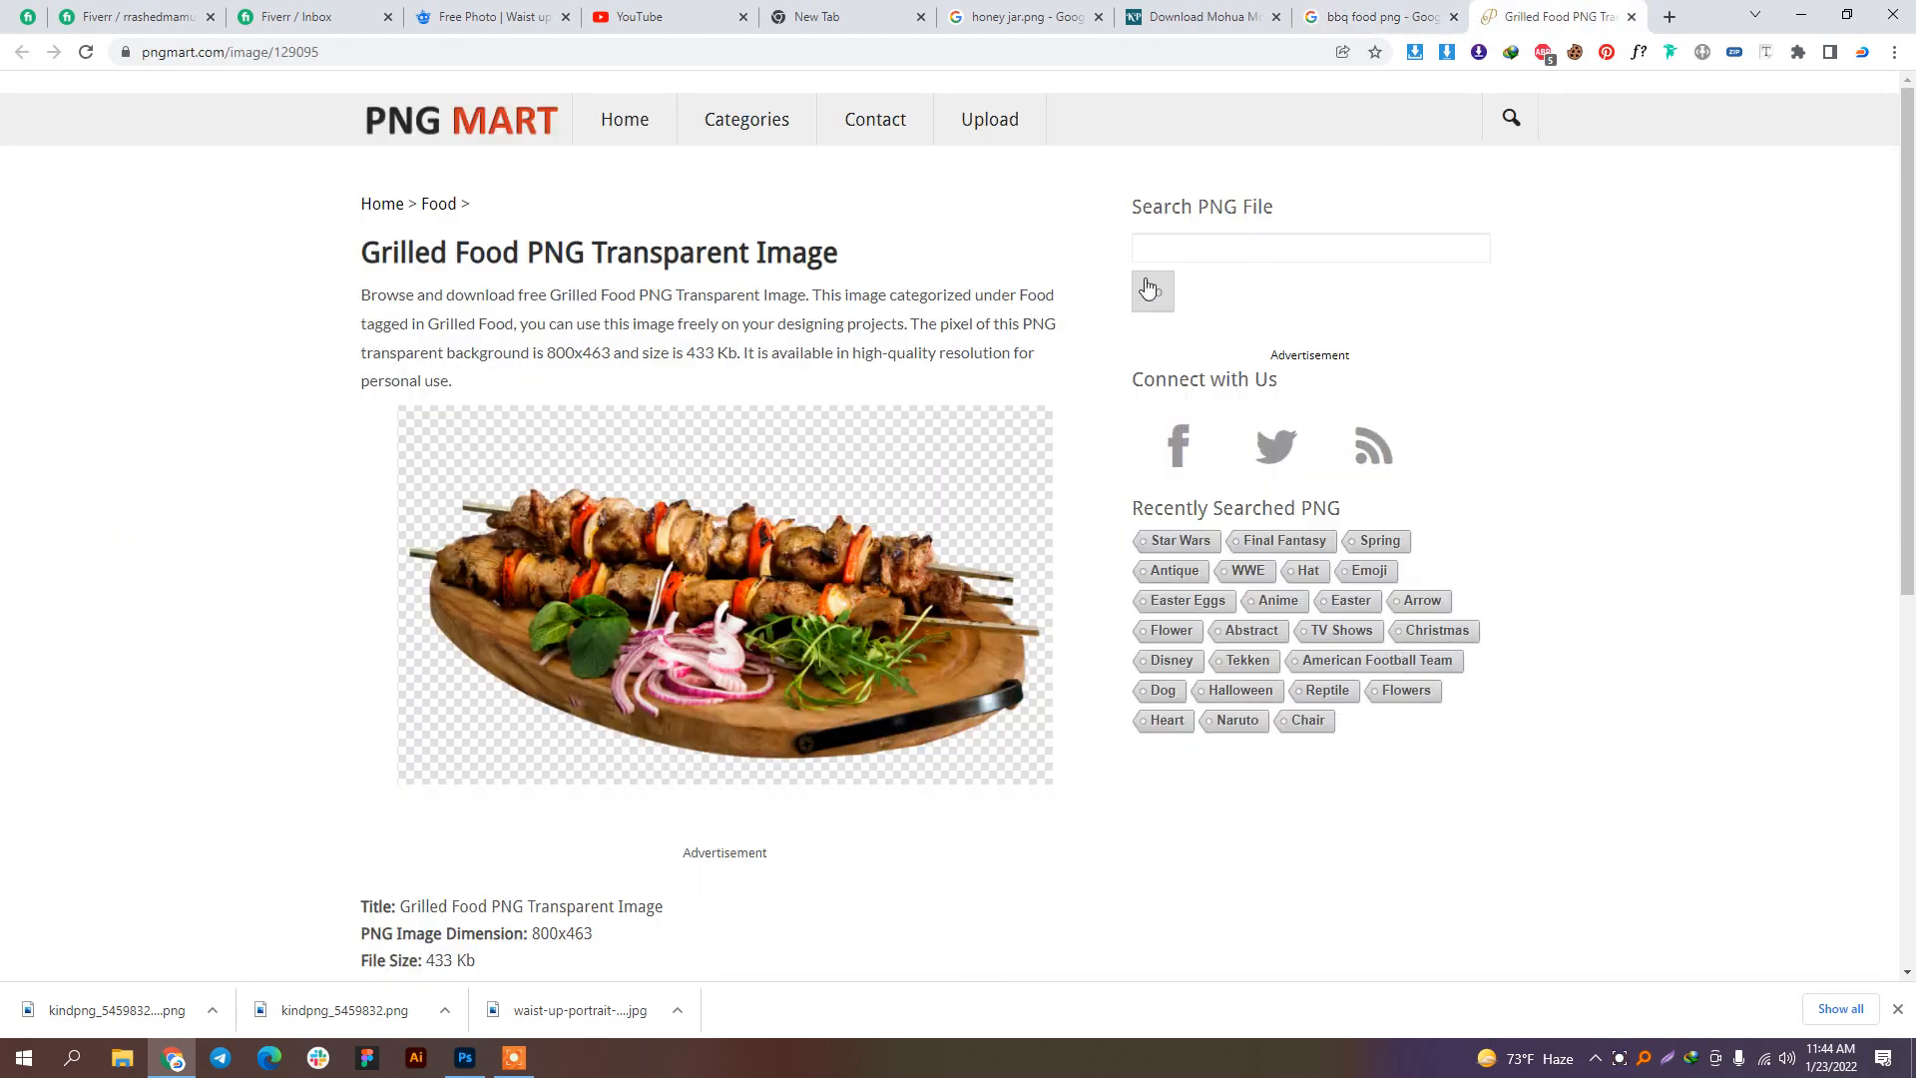
scroll(900, 314, "down", 7)
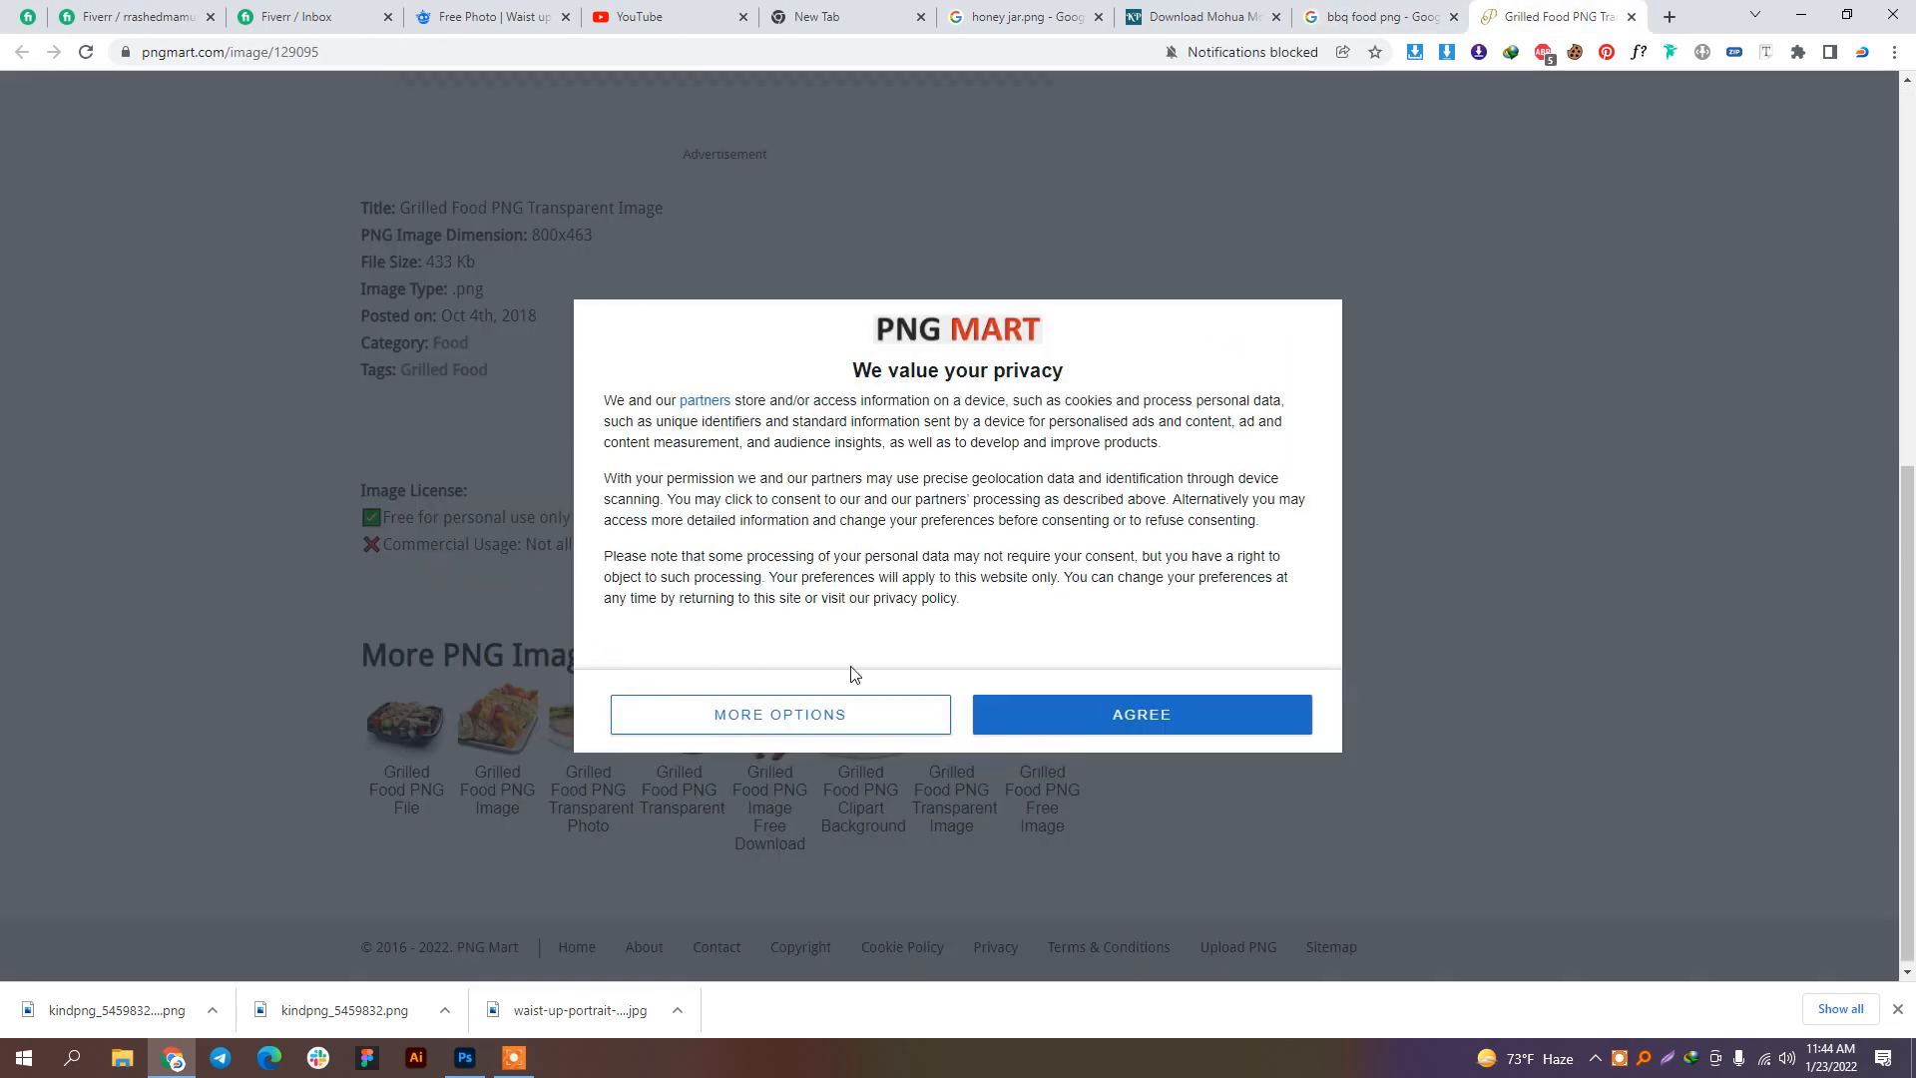
left_click(1056, 726)
left_click(710, 577)
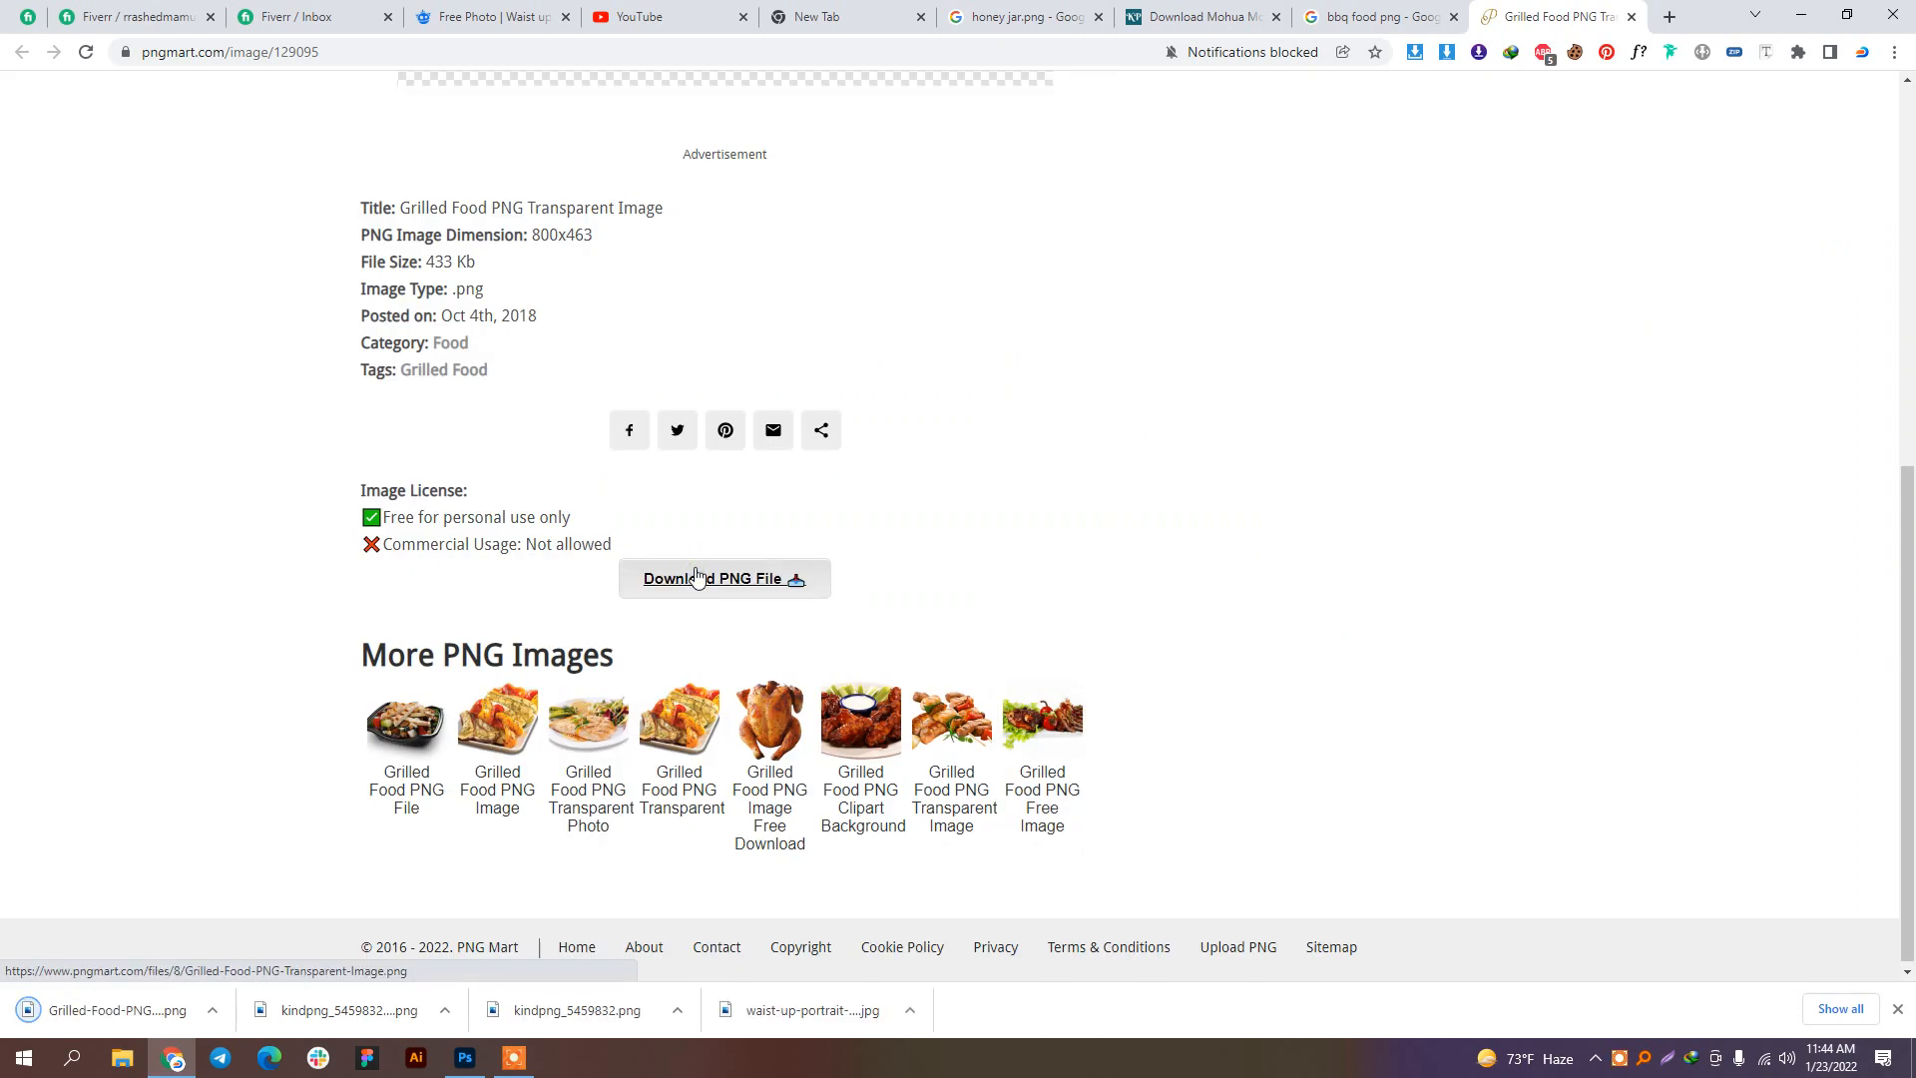
Step: Switch to Photoshop, place the downloaded Grilled Food PNG on the canvas, and scale it to about 46% around its centre
left_click_drag(100, 1009, 906, 619)
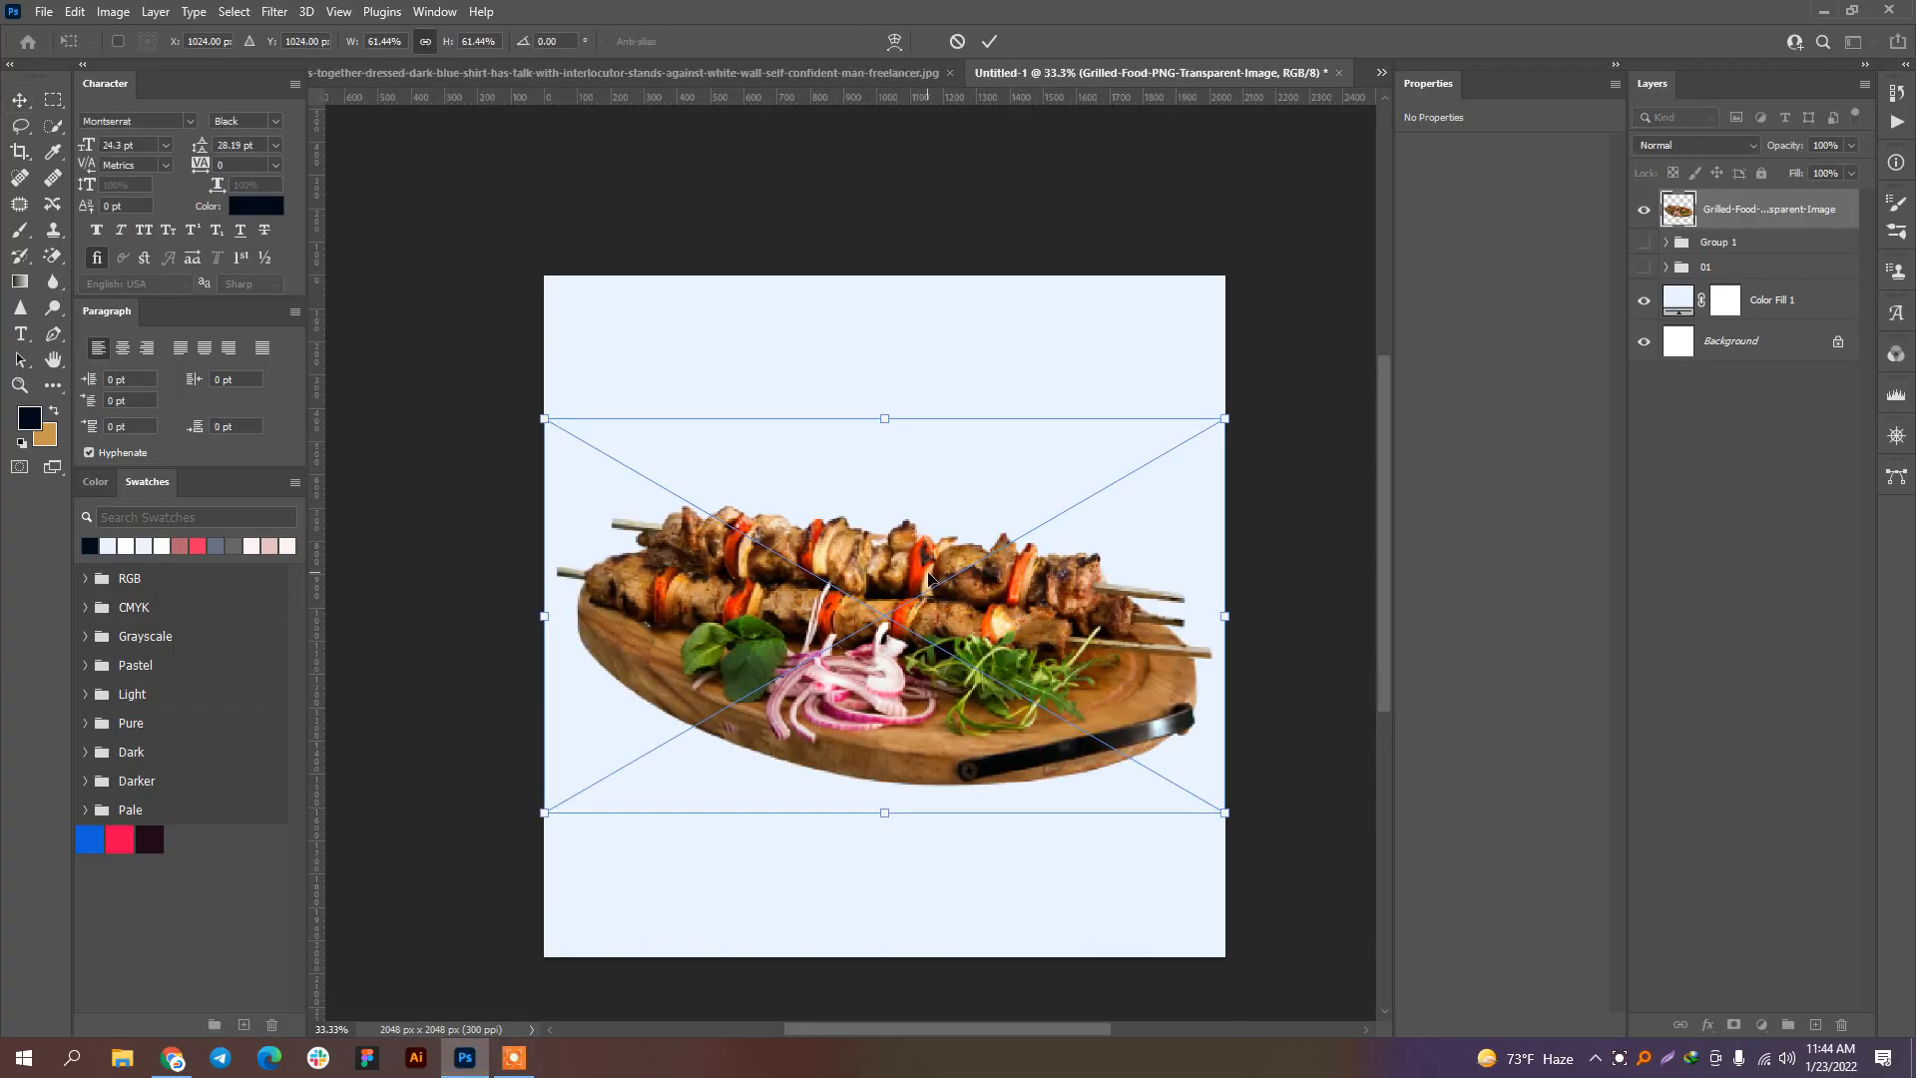
key("Return")
key("ctrl+t")
left_click_drag(1220, 439, 1134, 491)
key("Return")
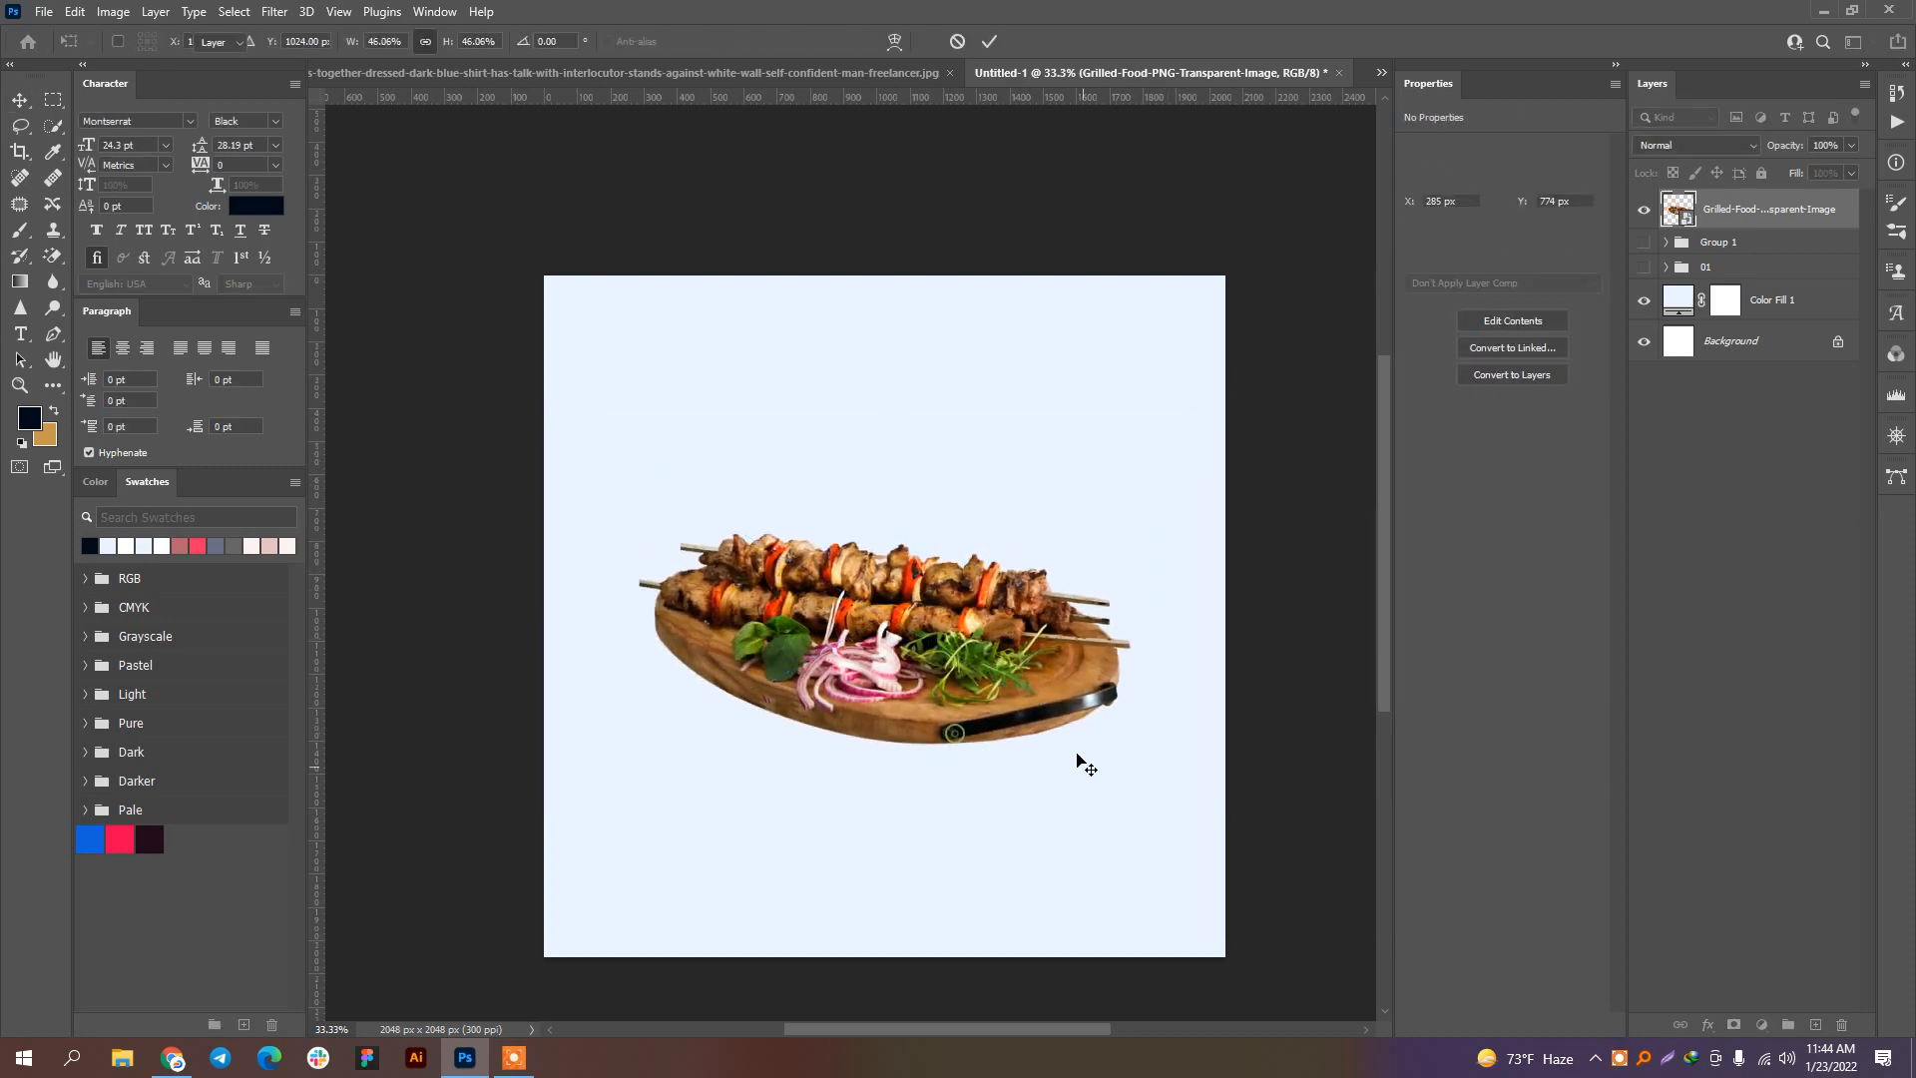
Step: Add a new layer directly beneath the grilled food layer, try a flat brush dab below the board, and undo it
left_click(1710, 241)
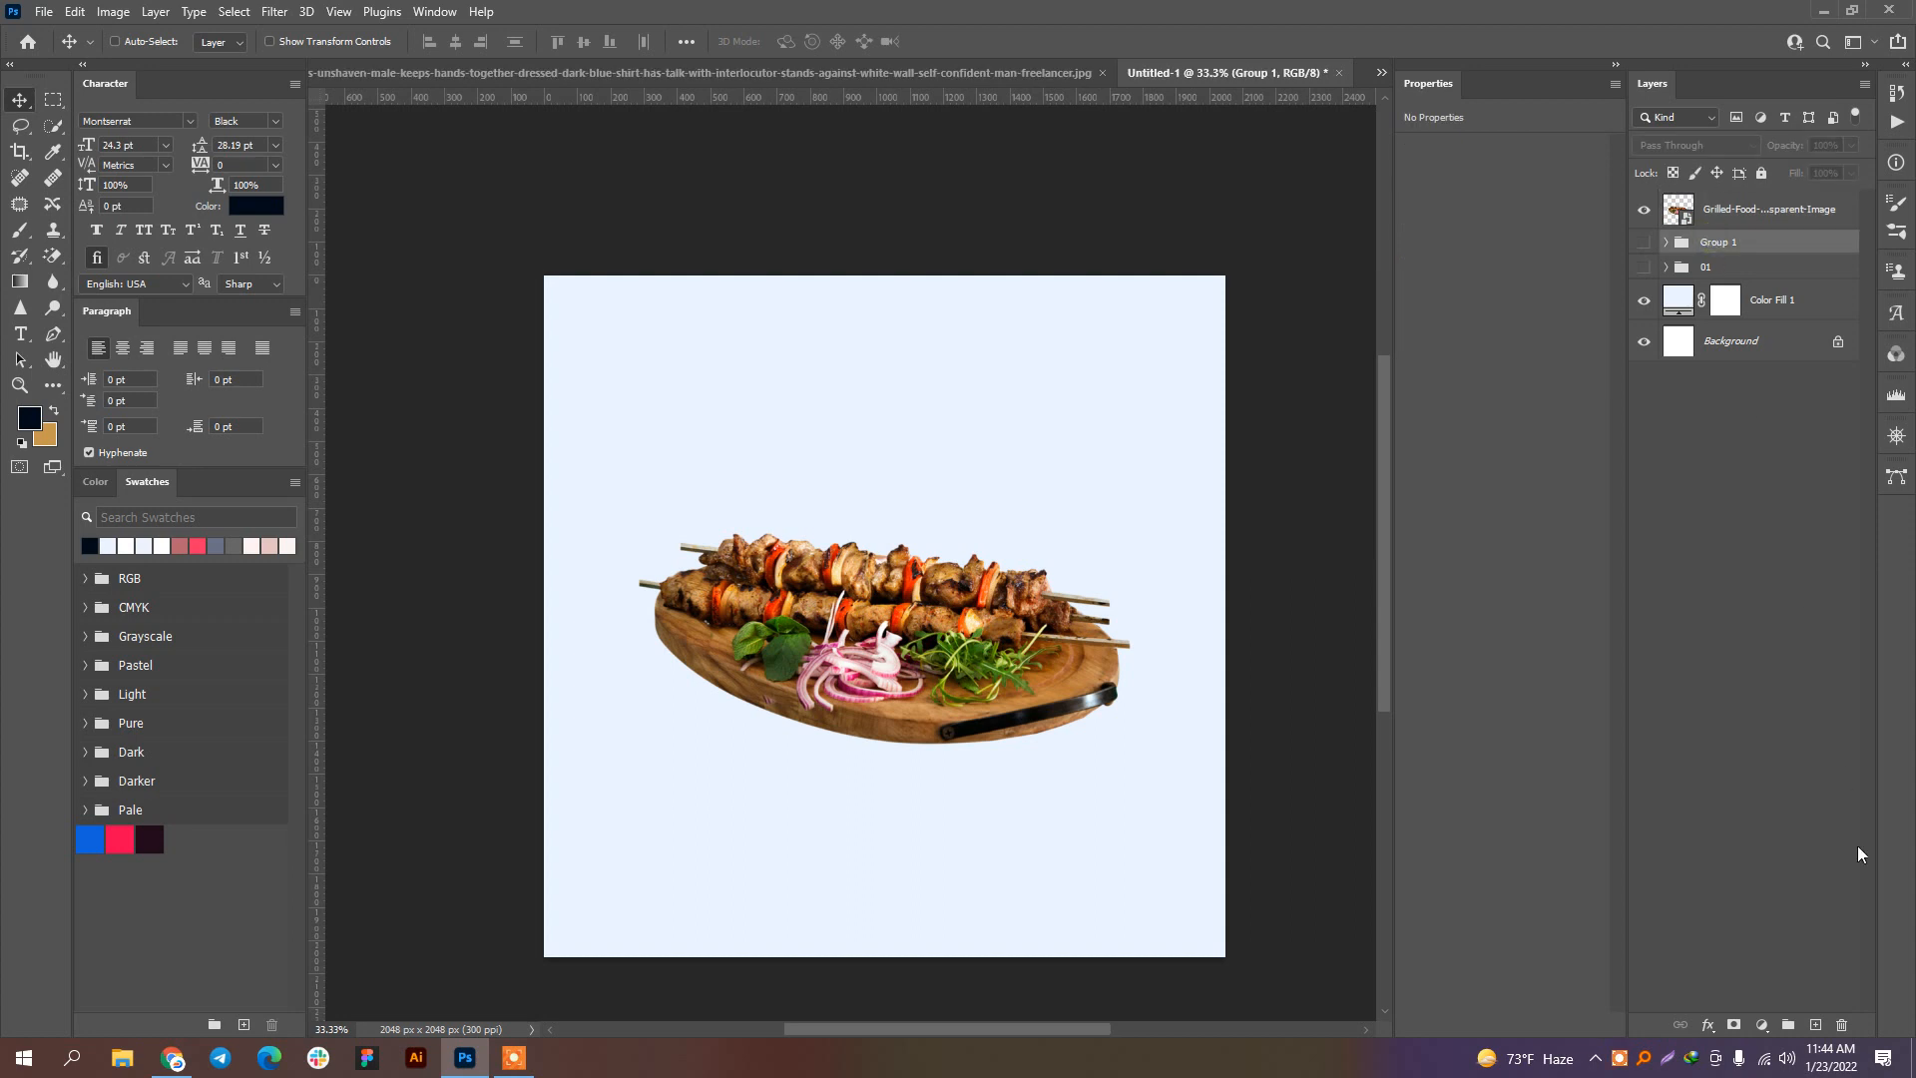
left_click(1817, 1023)
left_click(20, 230)
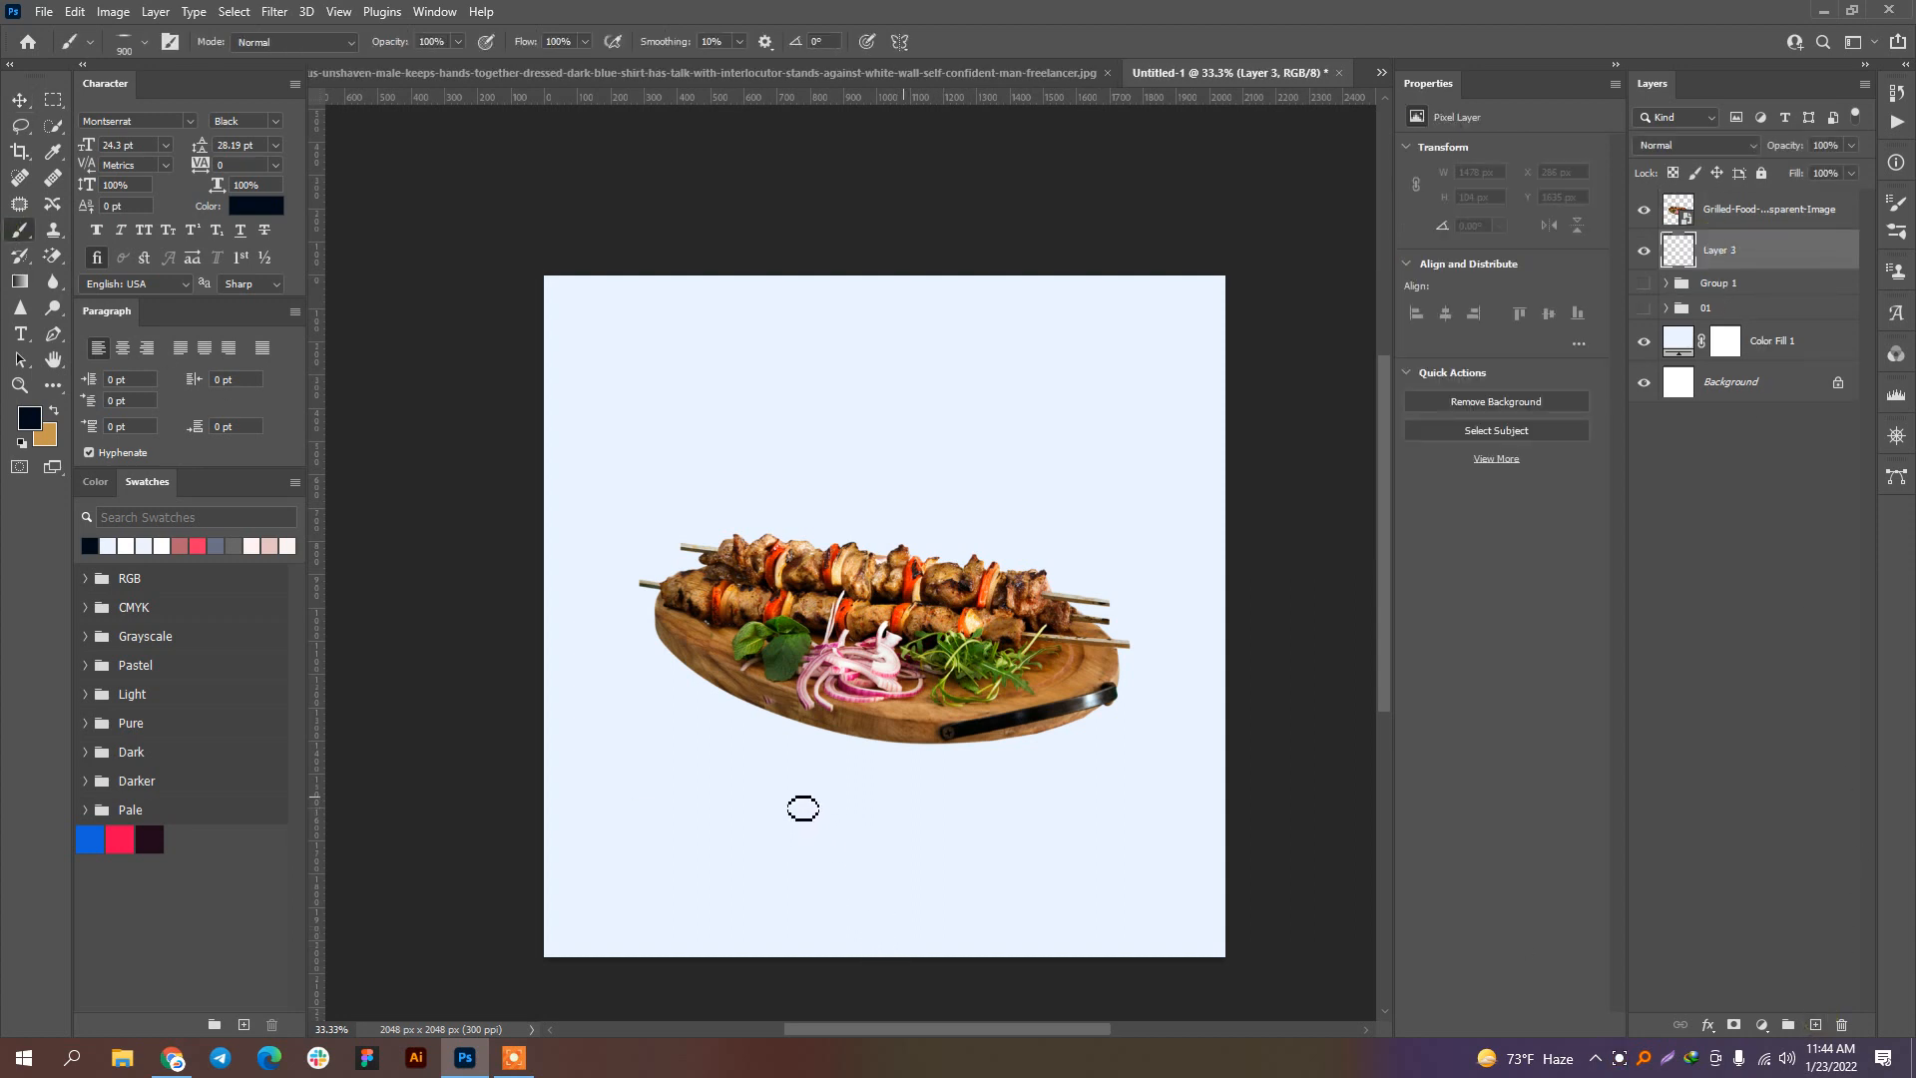
left_click(911, 809)
key("ctrl+z")
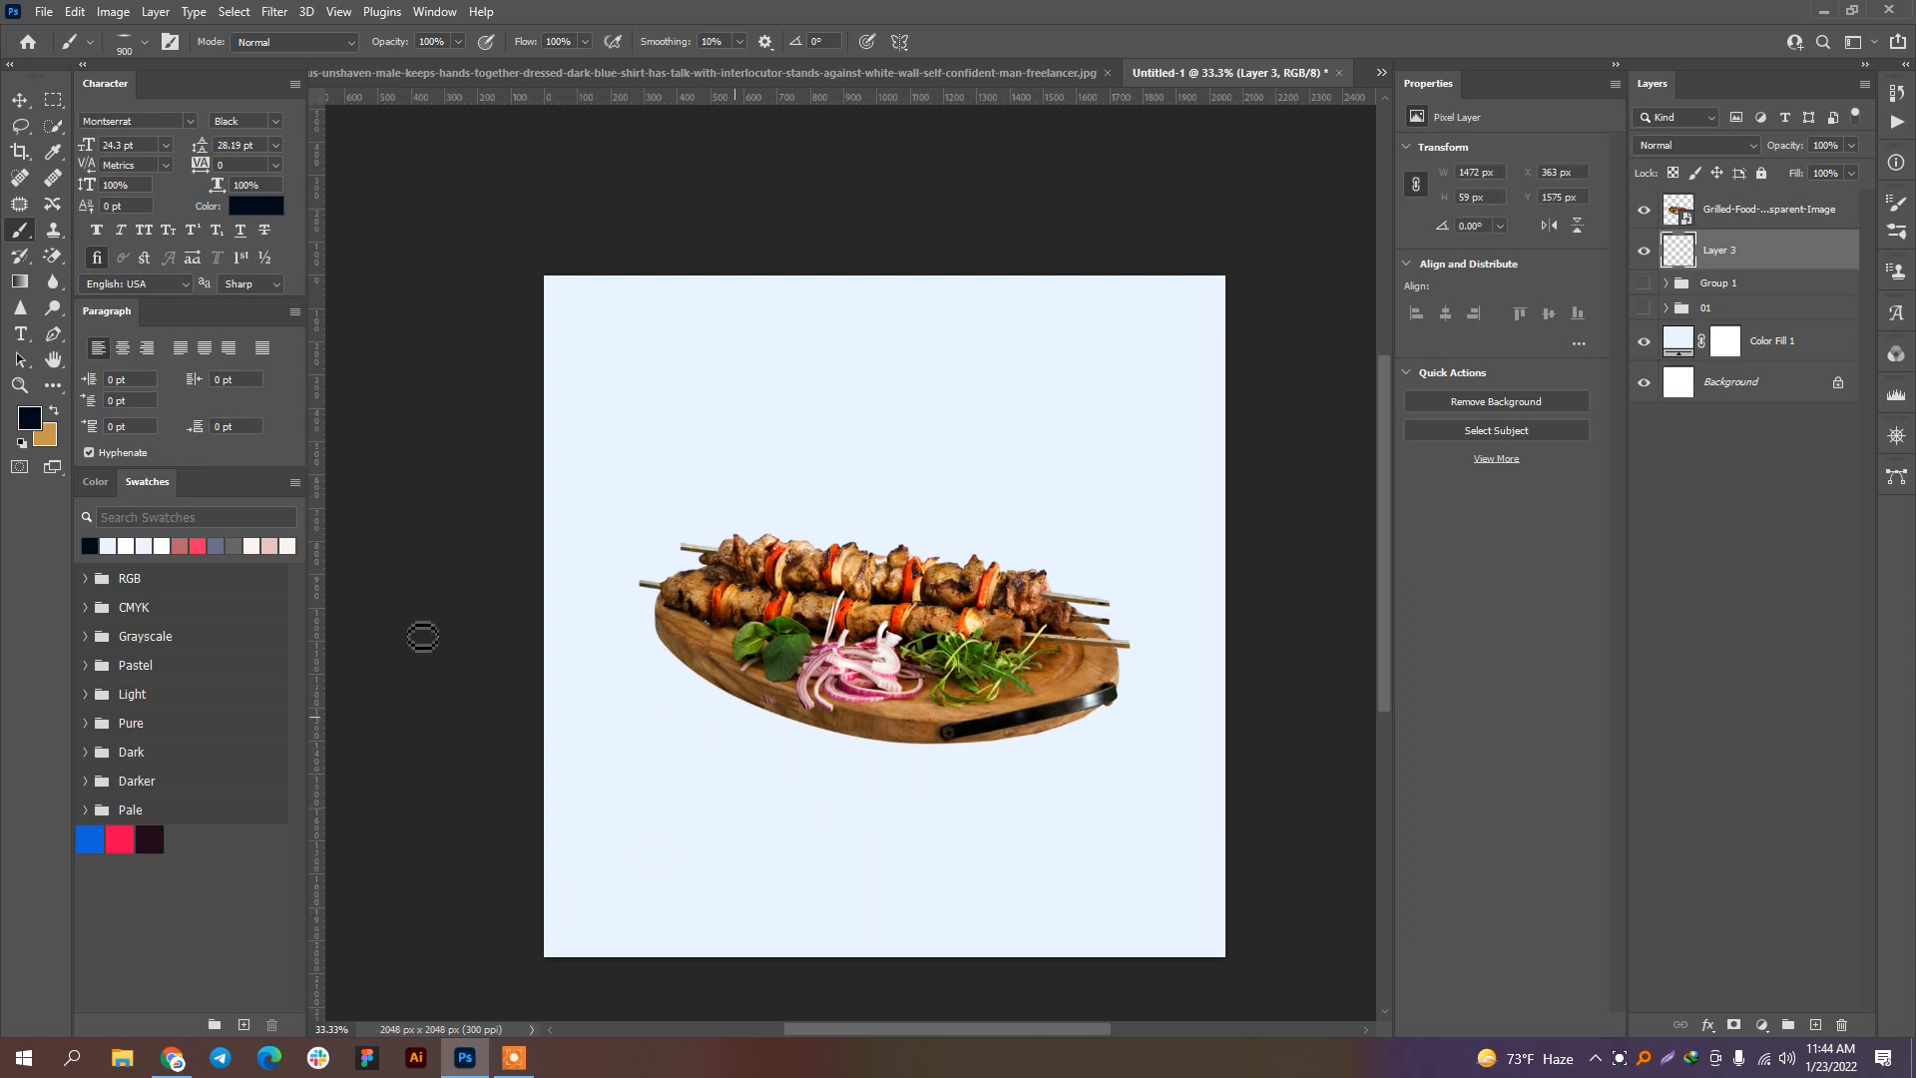
Step: Make the 900 px soft brush tip rounder, paint a dark elliptical shadow below the board, and set its layer opacity to 66%
left_click(137, 50)
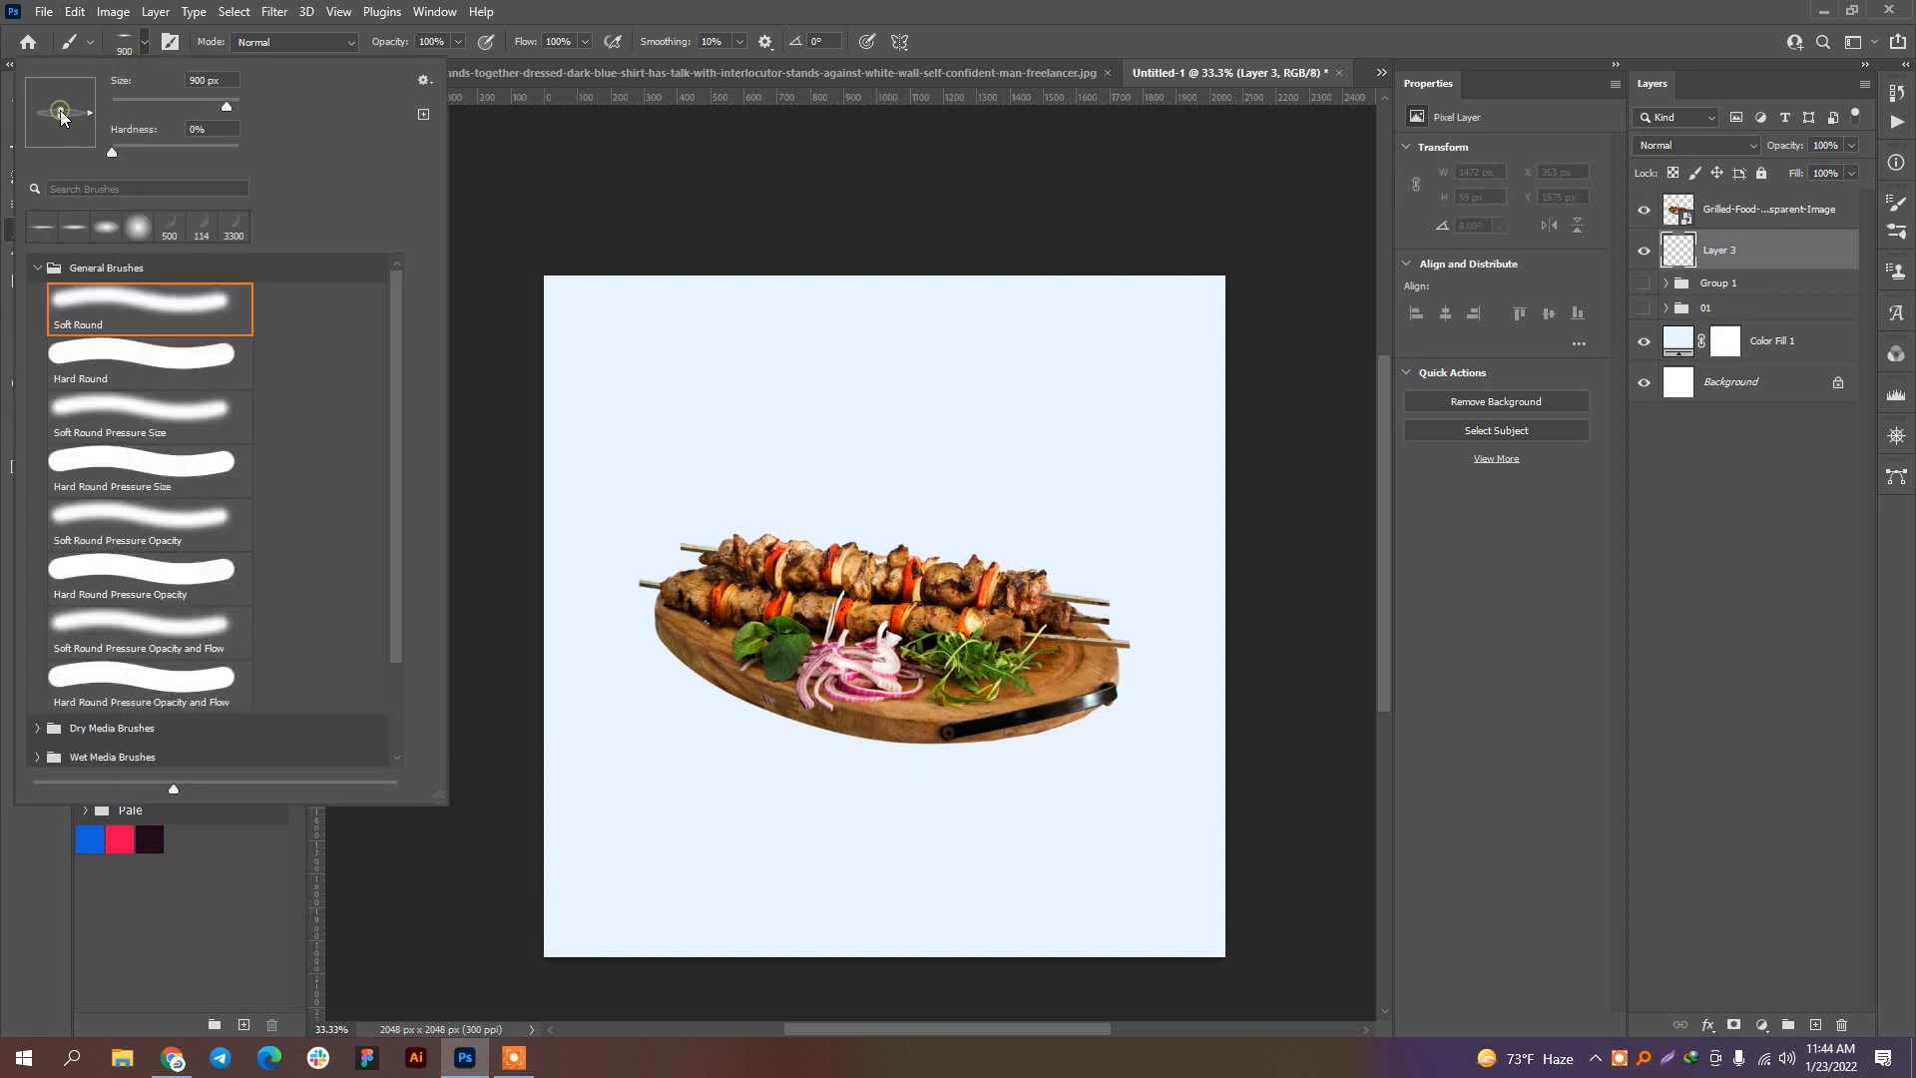
left_click(806, 806)
key("ctrl+z")
left_click(938, 788)
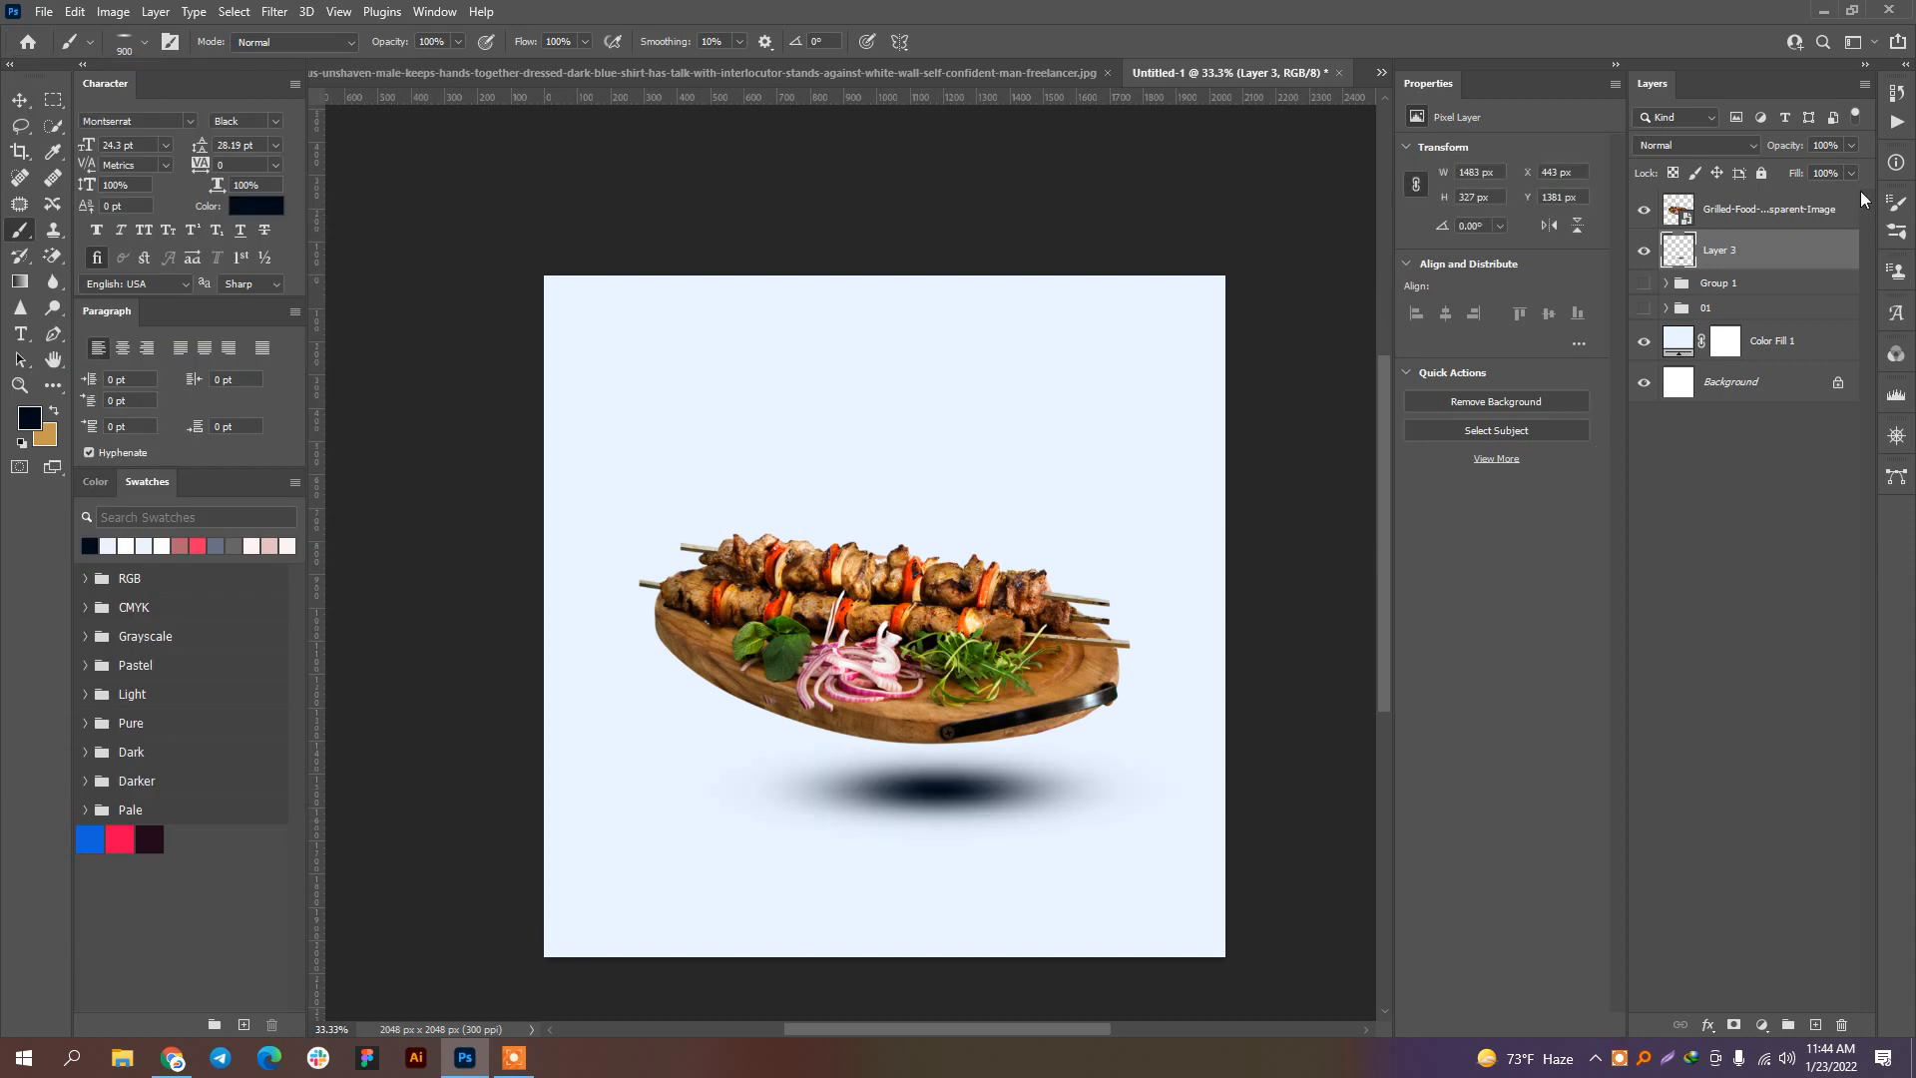
left_click(1823, 169)
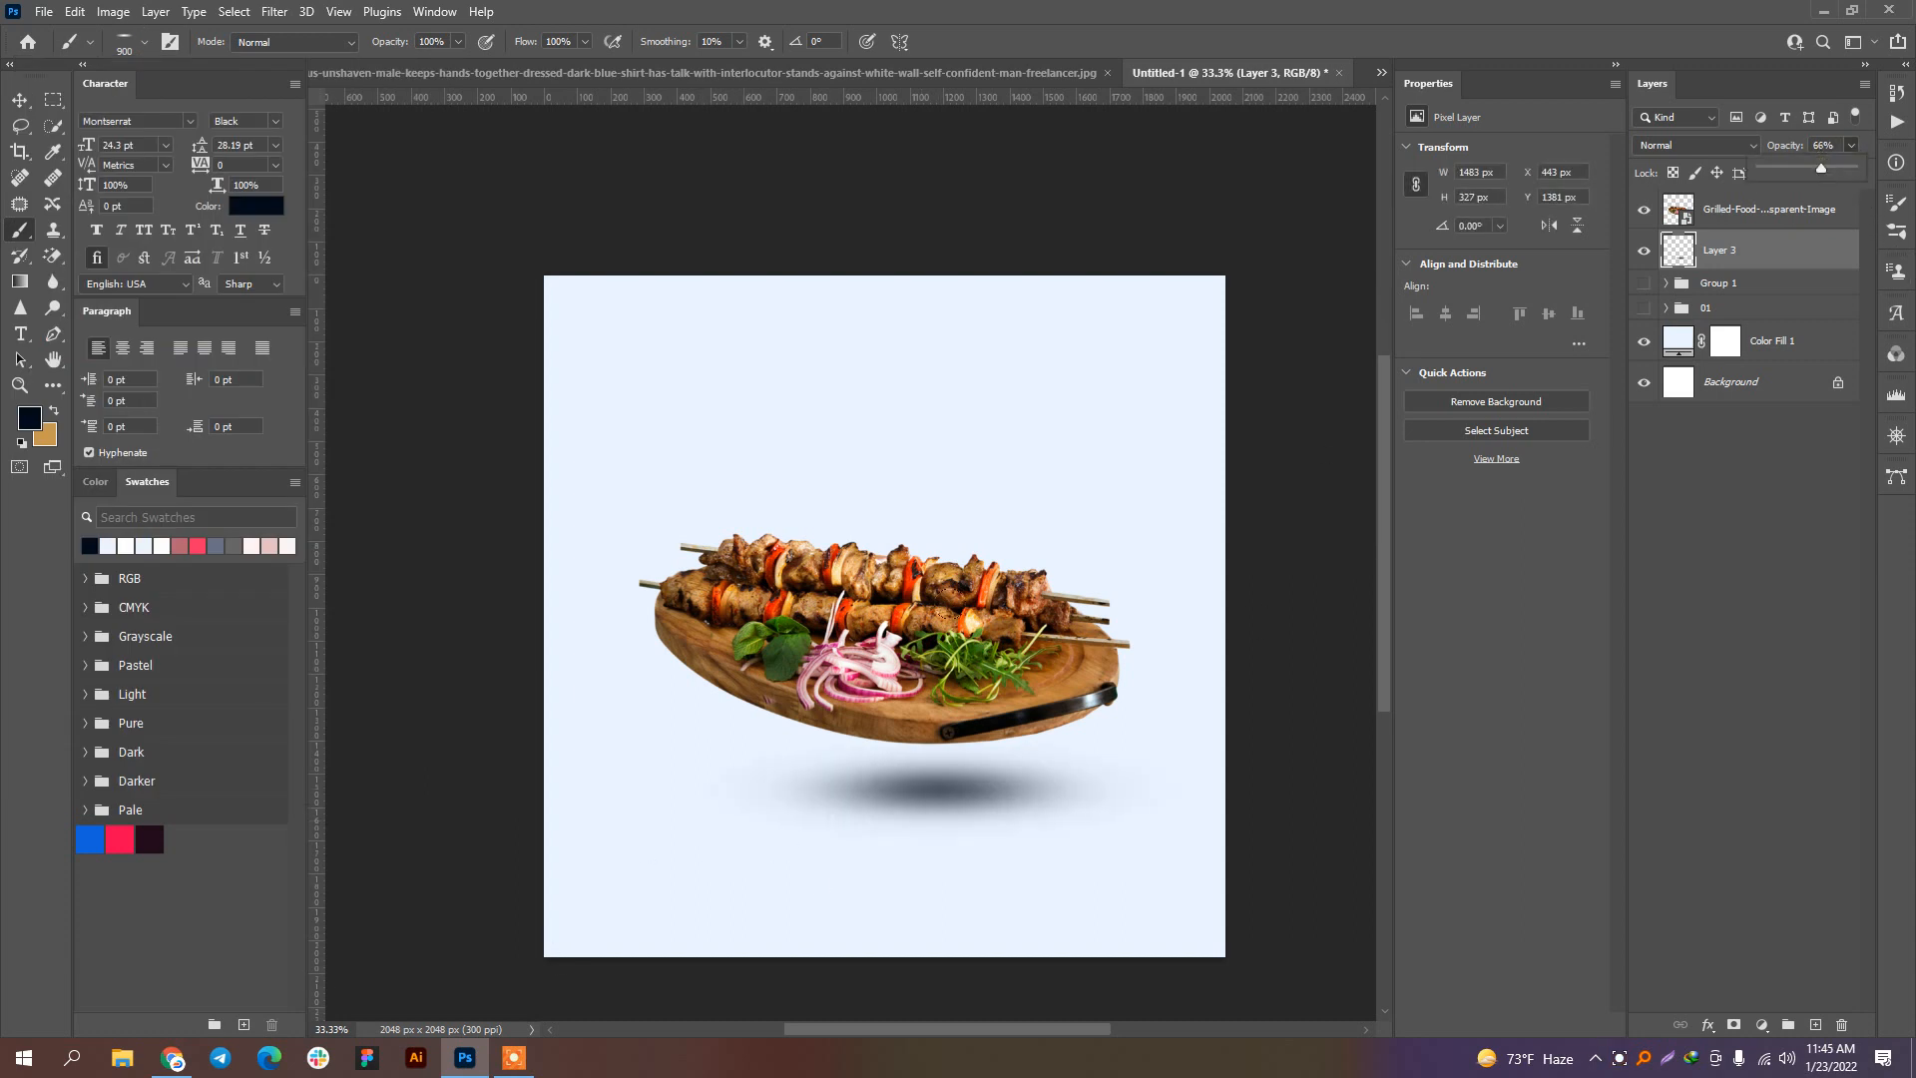
Step: Hide and show the shadow layer to compare the food dish with and without its shadow
scroll(835, 769, "down", 2)
scroll(881, 765, "up", 2)
left_click(1637, 249)
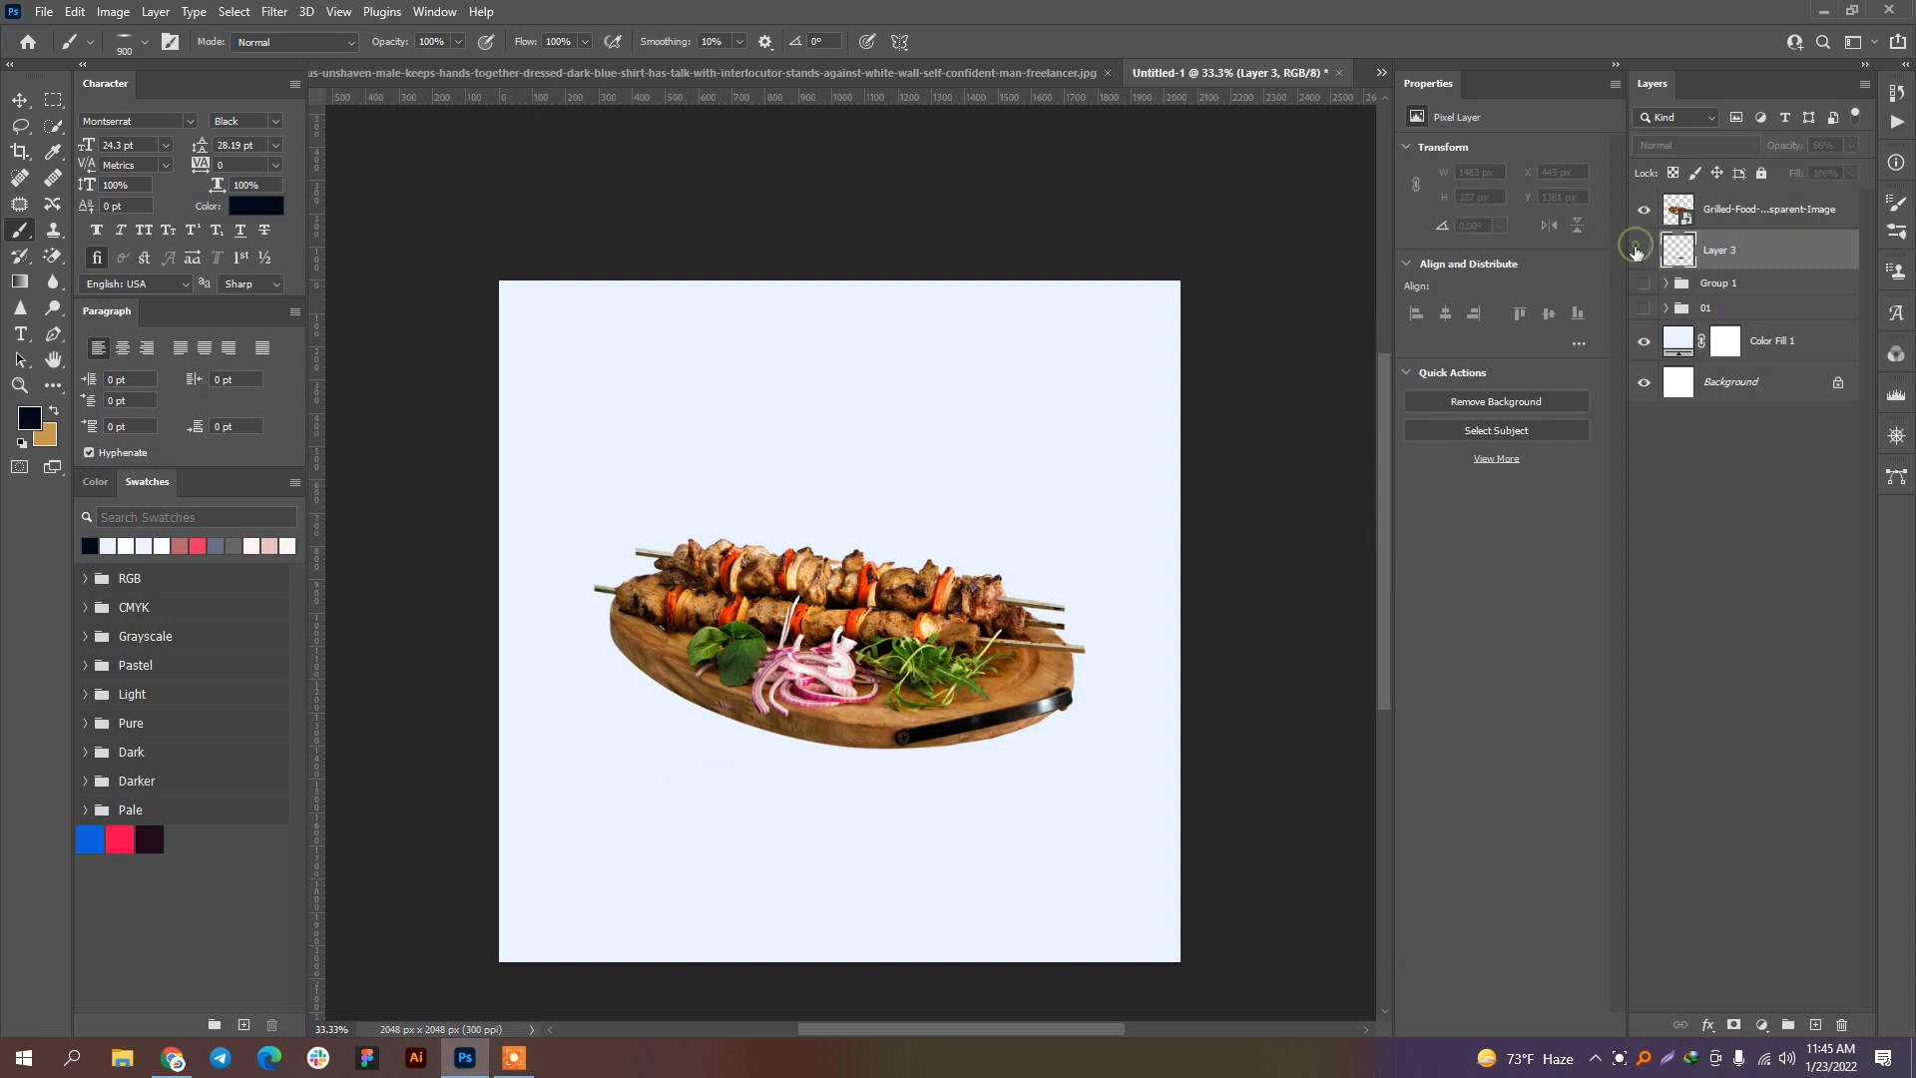
left_click(1637, 250)
Step: Try rotating the grilled food layer and its shadow together by about 17.8° and centring them horizontally, and undo the transform
left_click(1734, 228, "shift")
key("ctrl+t")
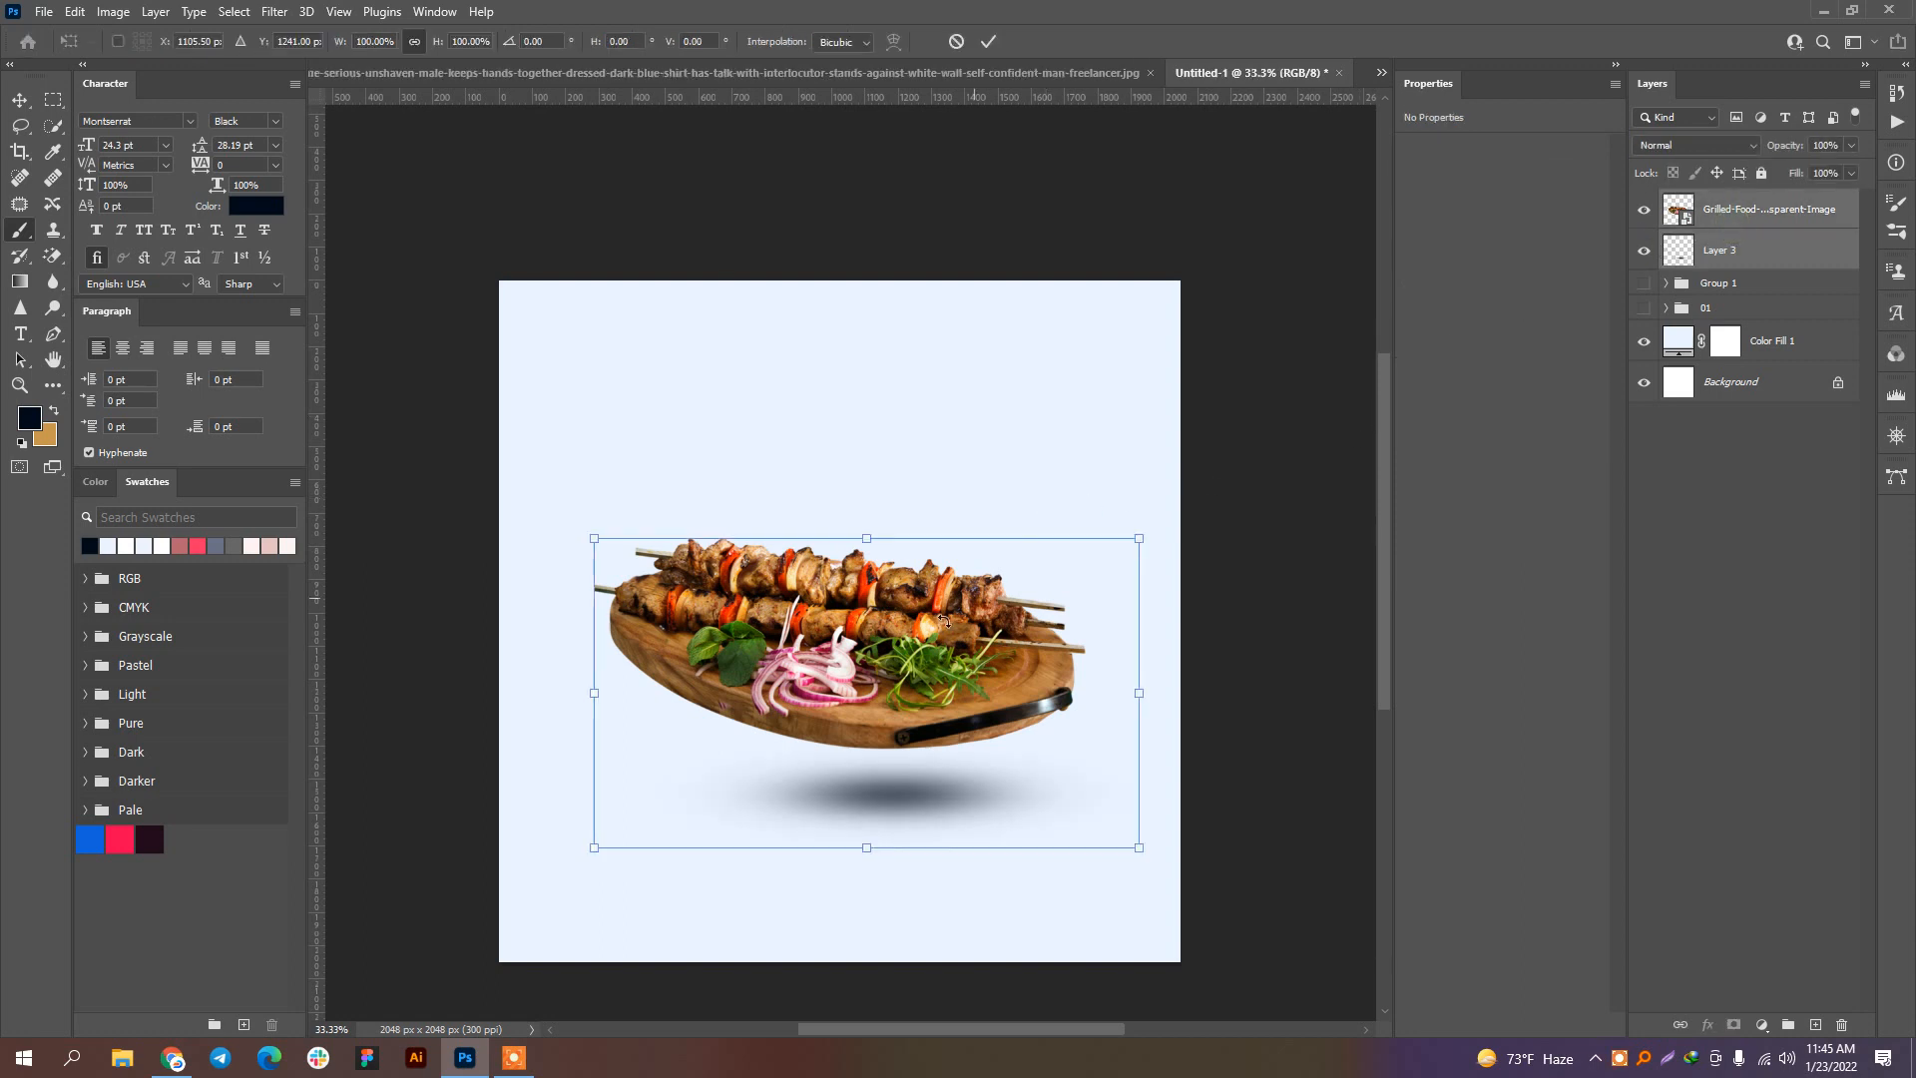
left_click_drag(943, 634, 915, 655)
left_click_drag(984, 534, 1015, 559)
key("Escape")
key("b")
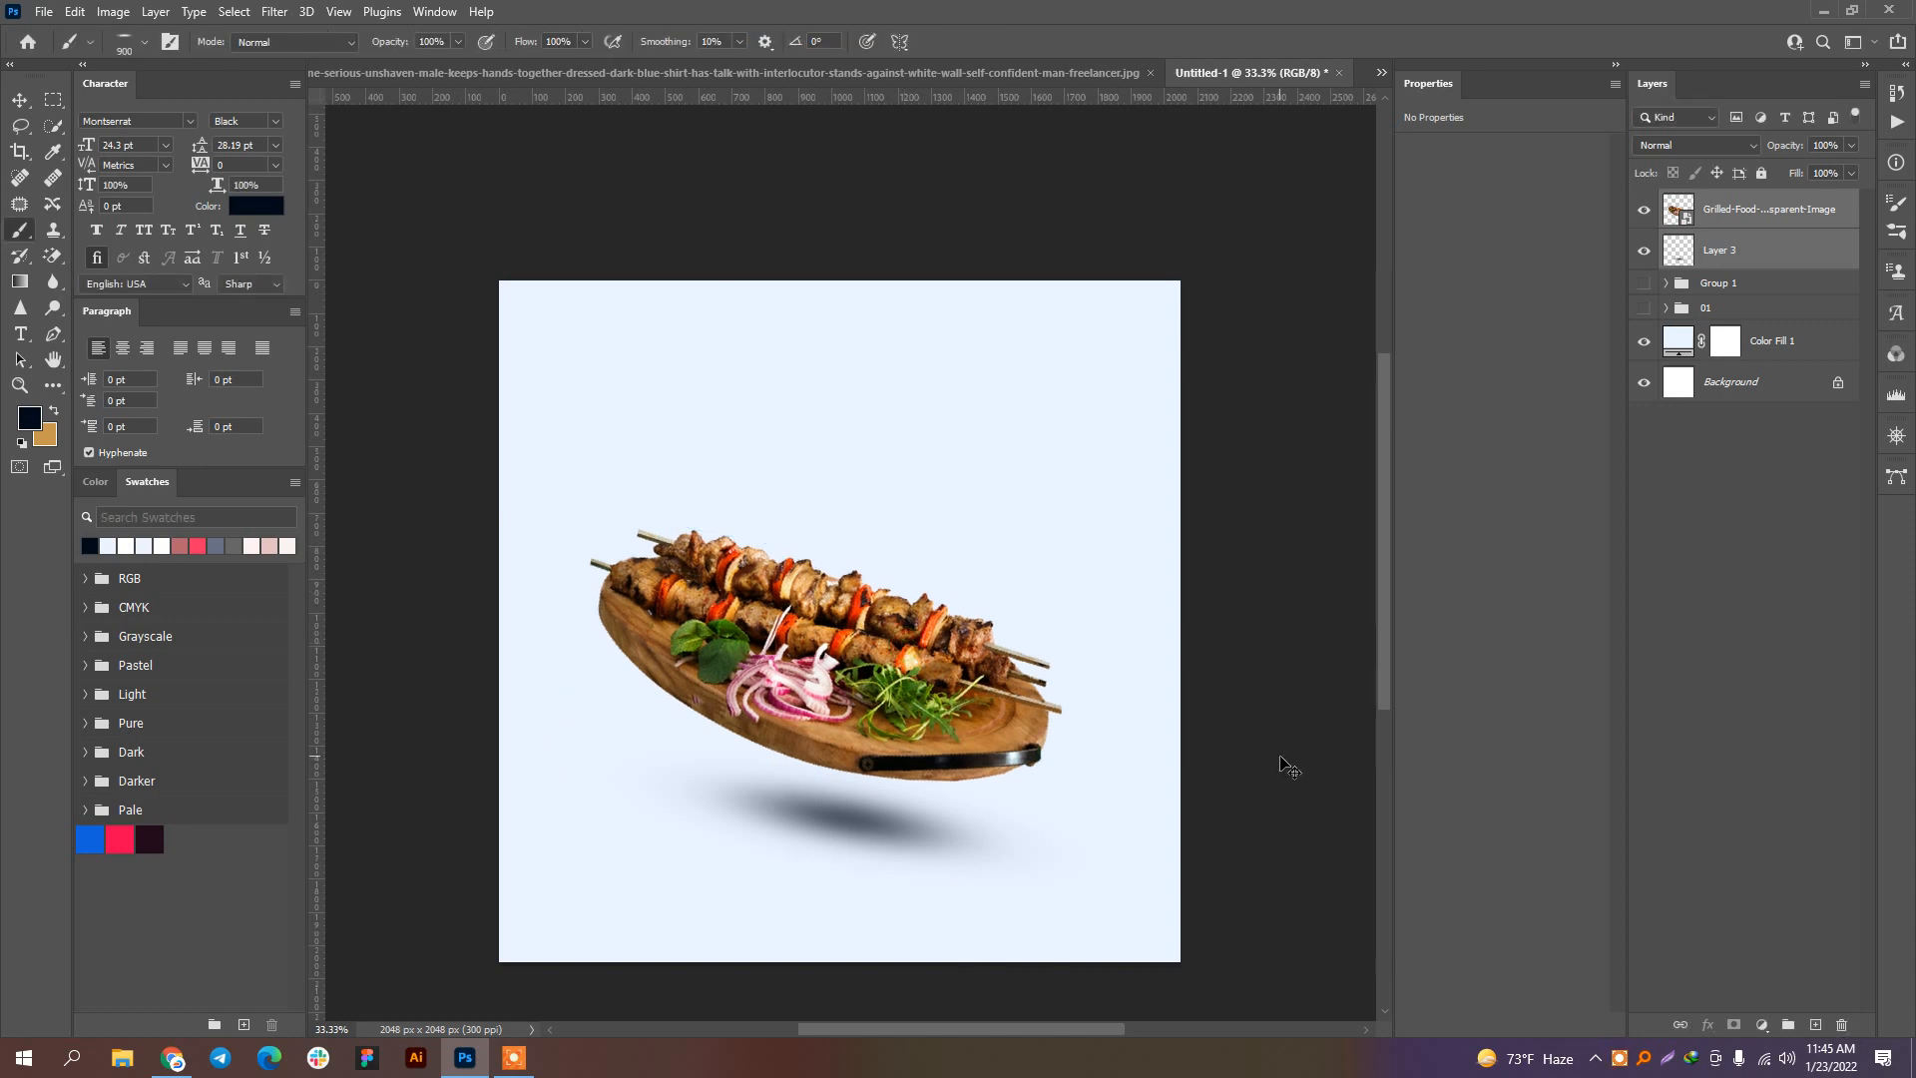
key("ctrl+t")
left_click_drag(1018, 494, 1086, 541)
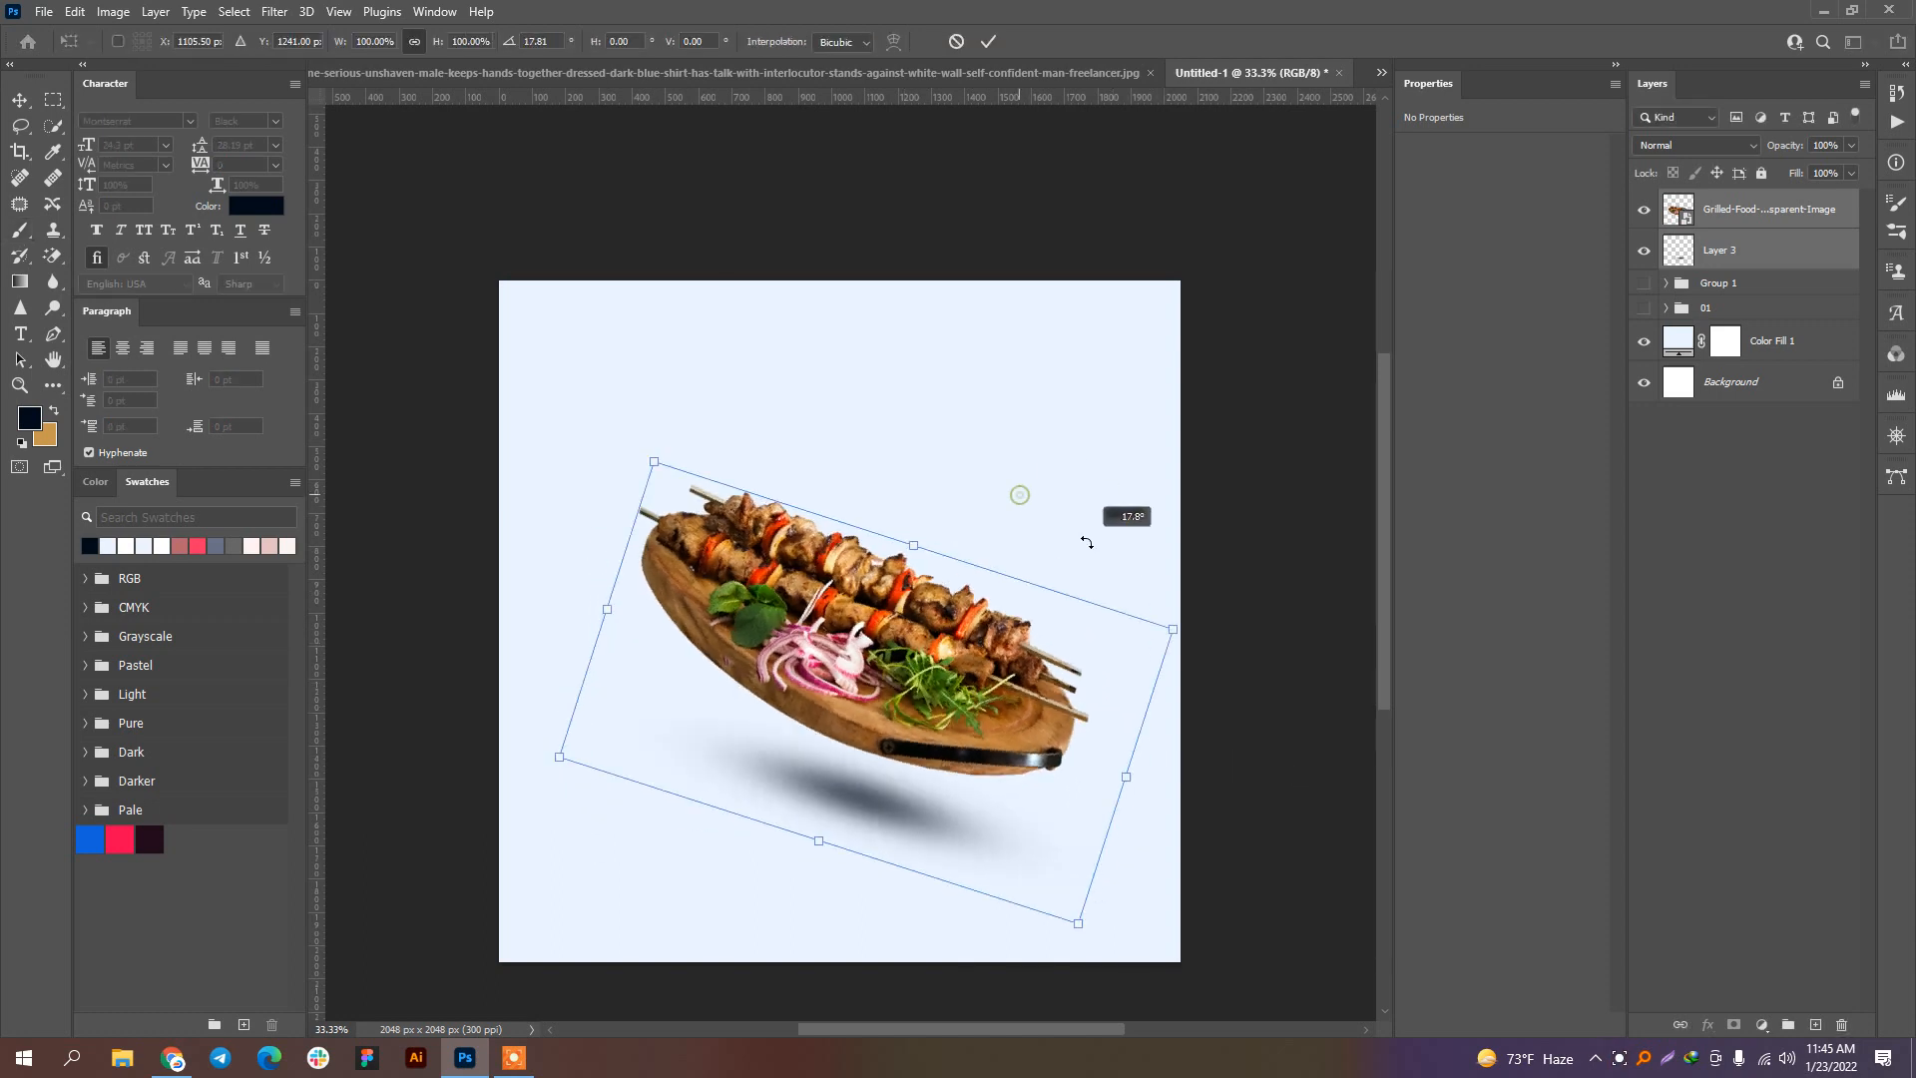
mouse_move(943, 673)
left_mouse_down()
mouse_move(891, 662)
mouse_move(915, 666)
left_mouse_up()
key("Return")
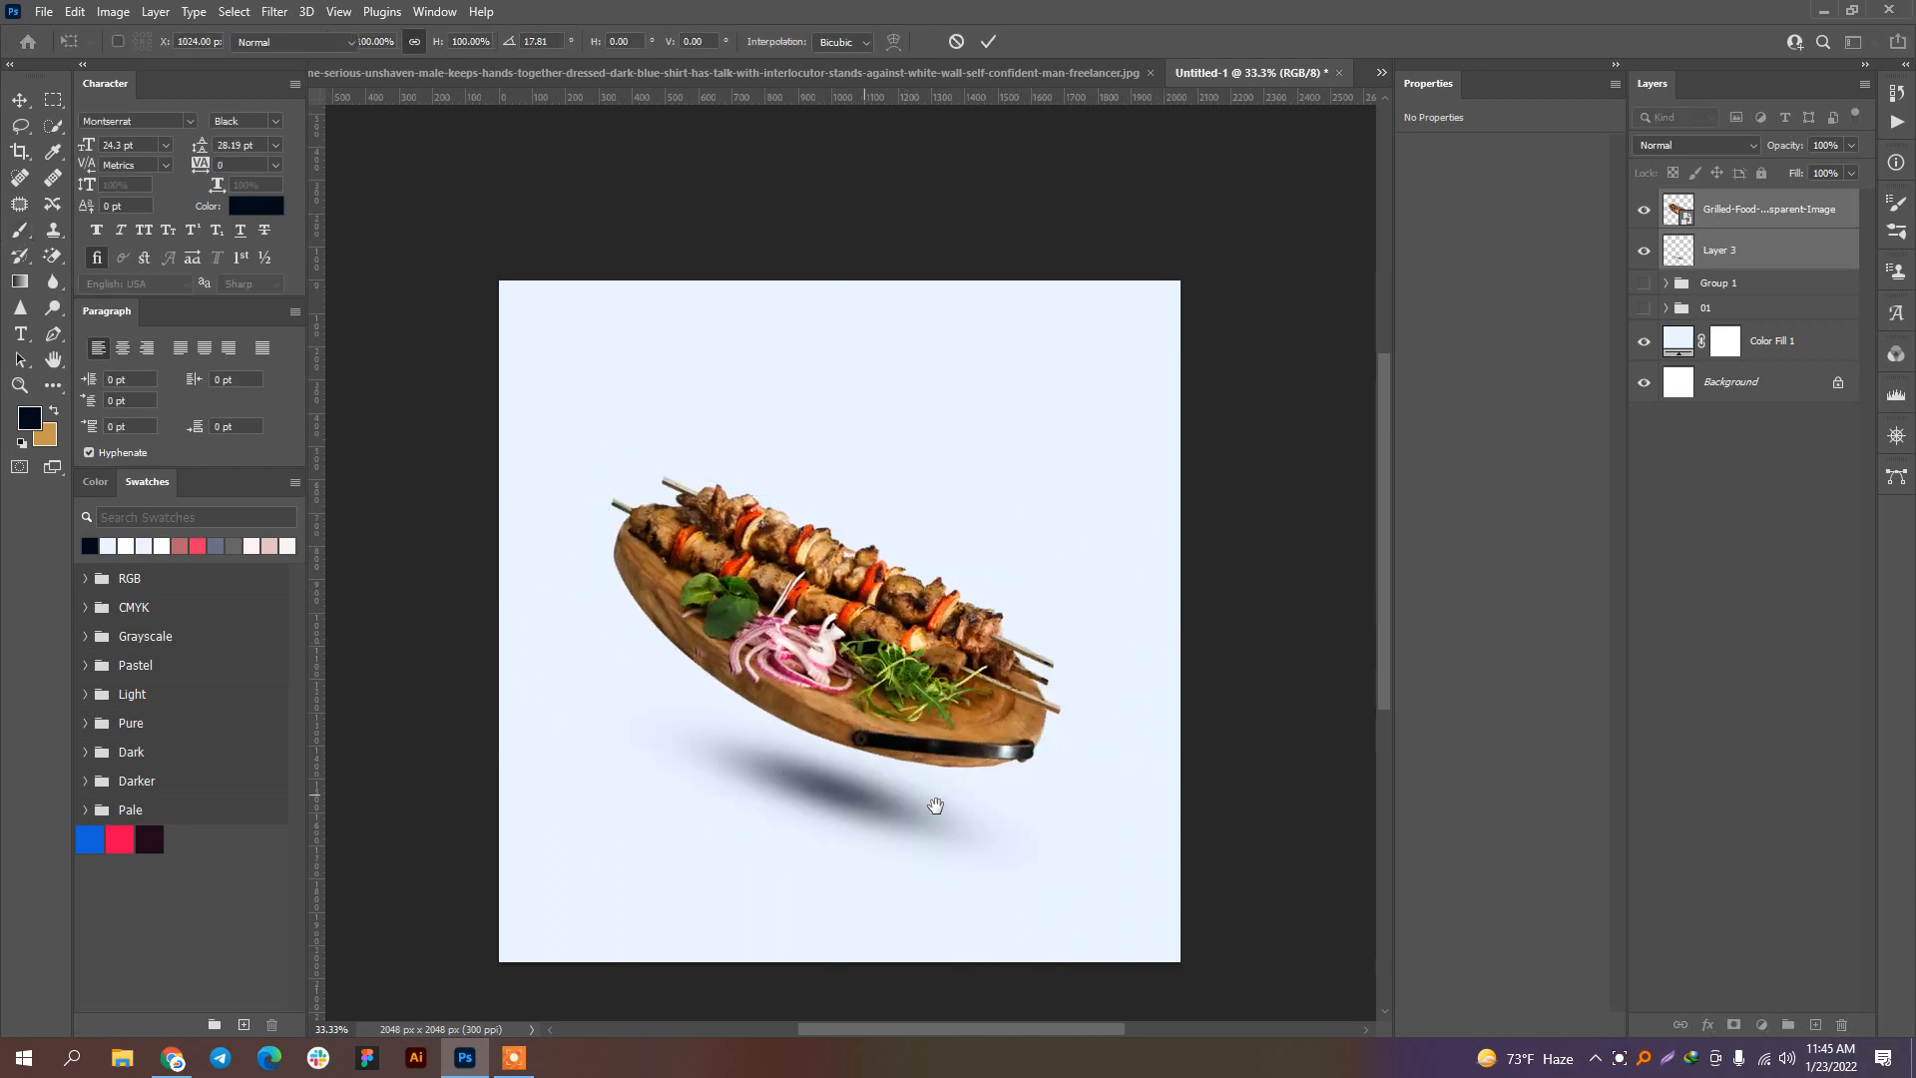
key("ctrl+z")
left_click_drag(1028, 710, 1054, 705)
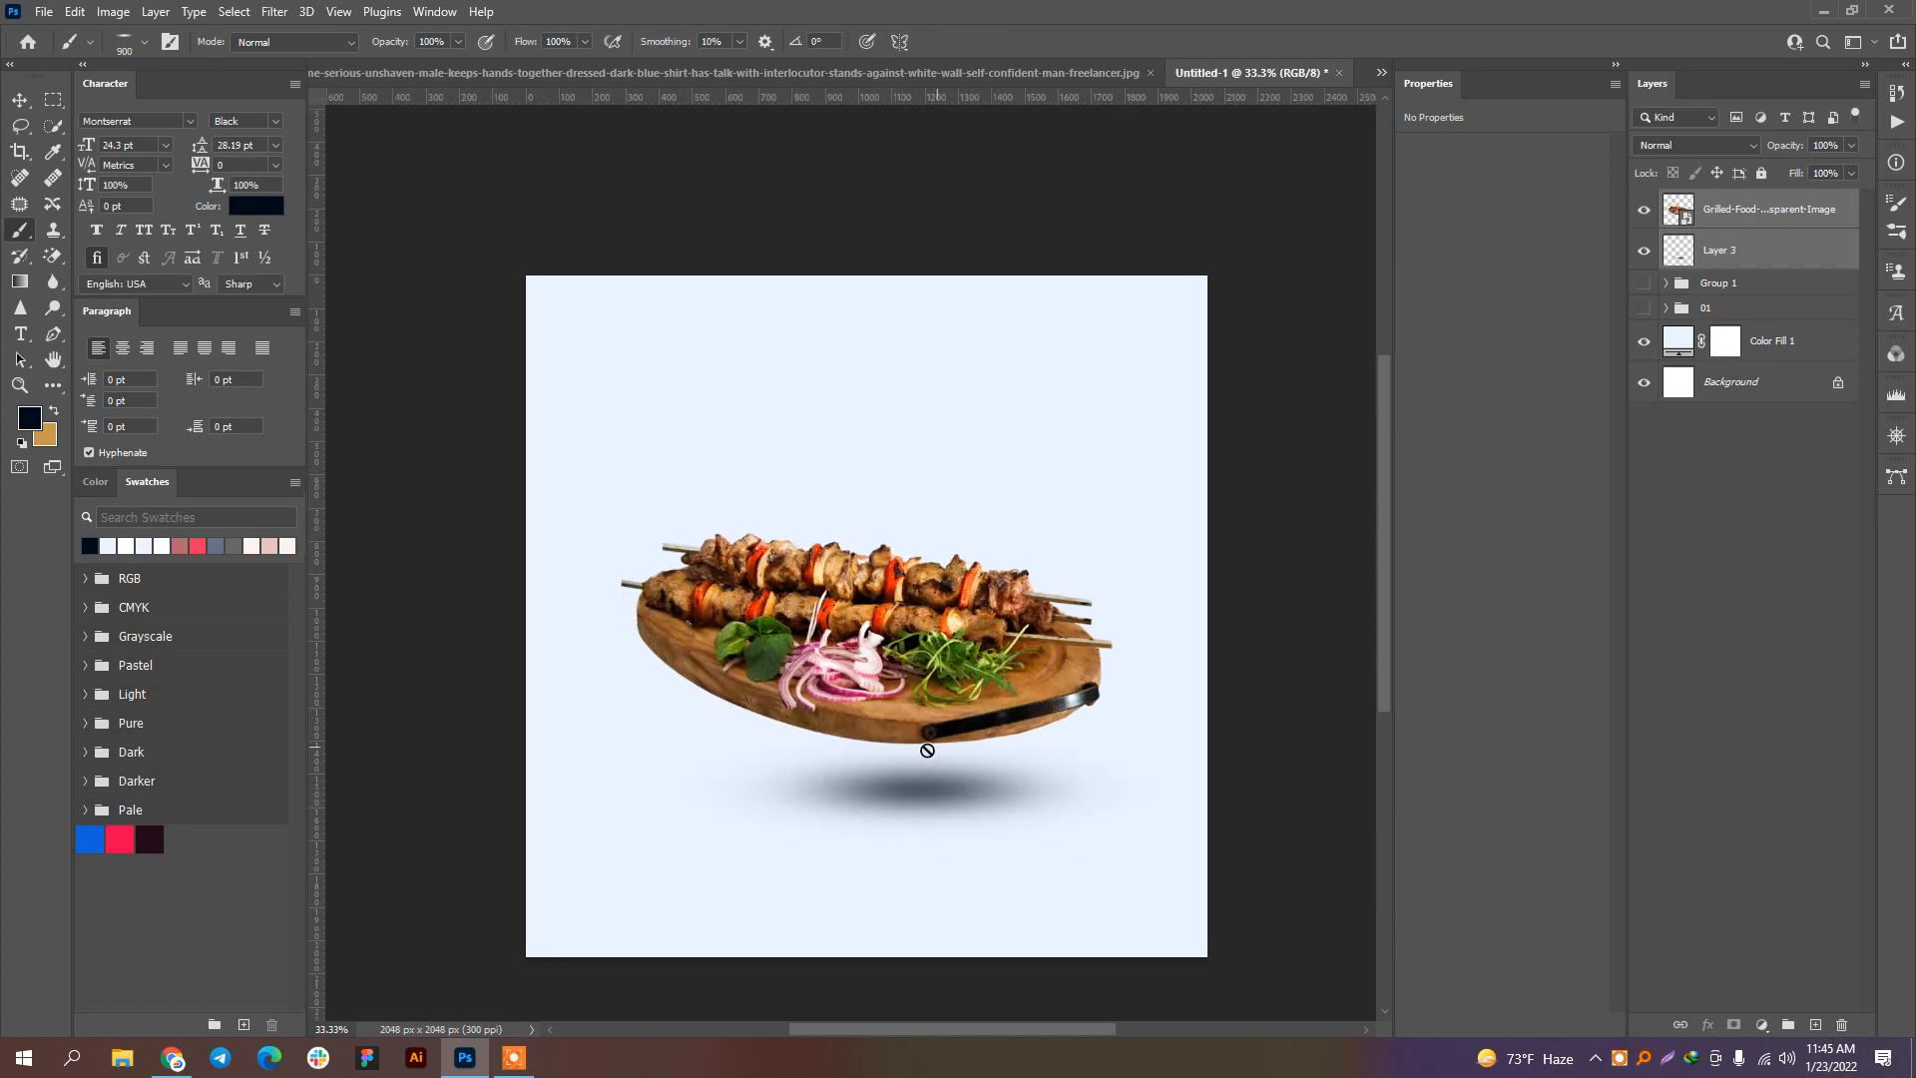
Step: Move the shadow layer slightly lower beneath the floating board
left_click(21, 100)
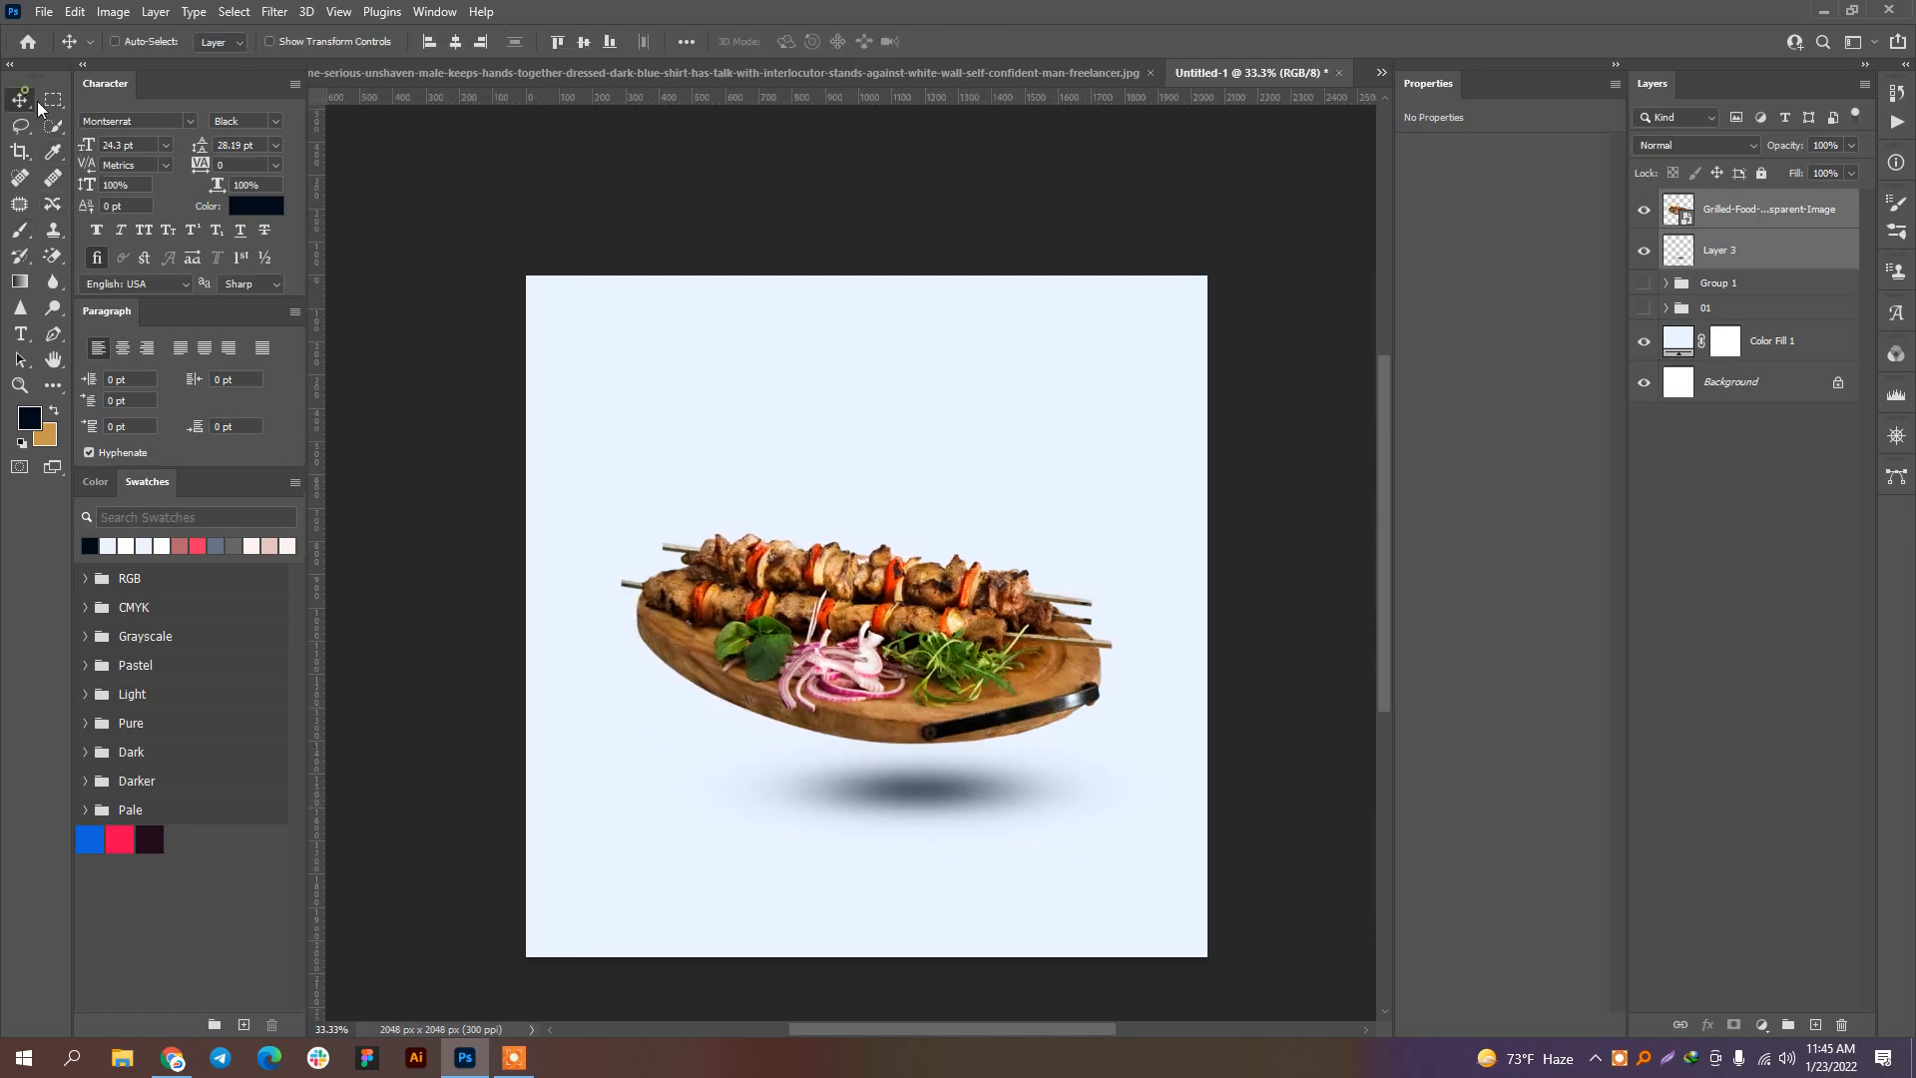
mouse_move(957, 808)
left_mouse_down()
mouse_move(965, 768)
mouse_move(968, 828)
left_mouse_up()
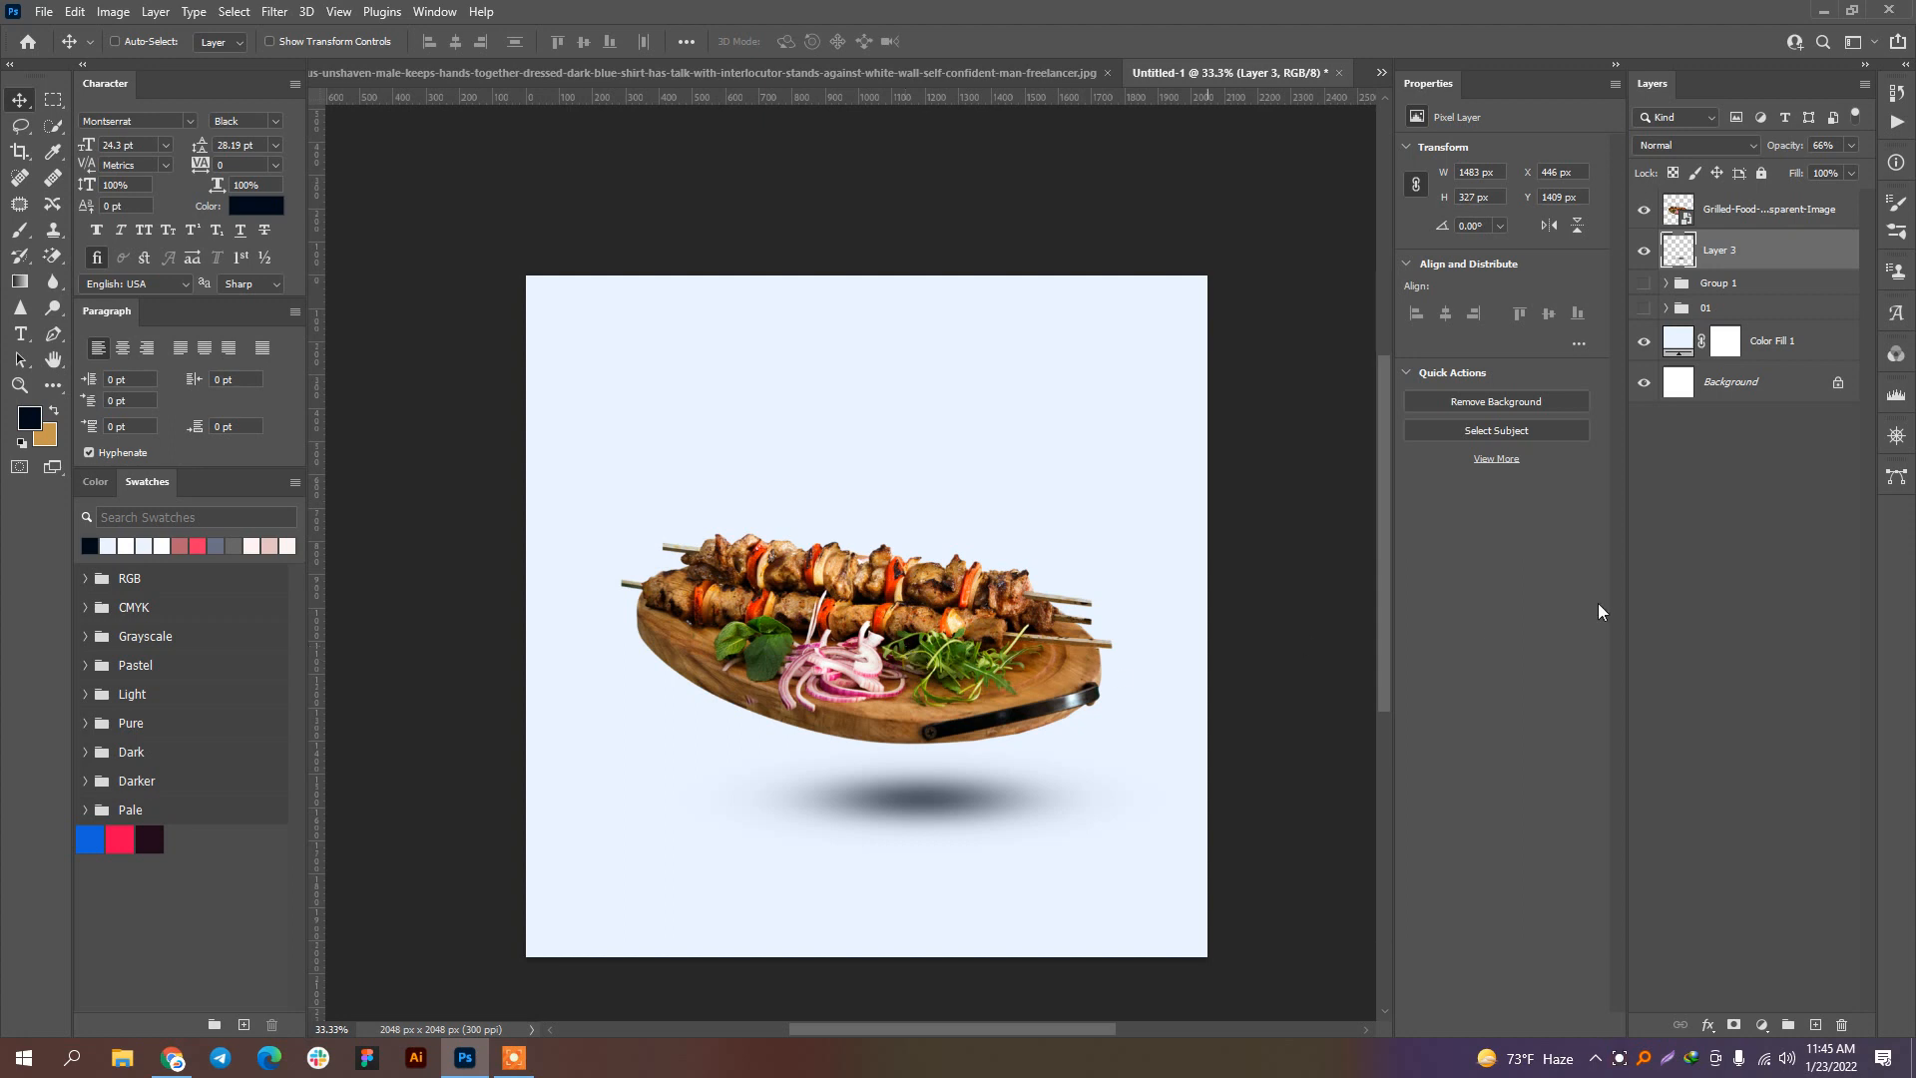
Step: Group the grilled food layer with its shadow layer and hide the group
left_click(1741, 214, "shift")
key("ctrl+g")
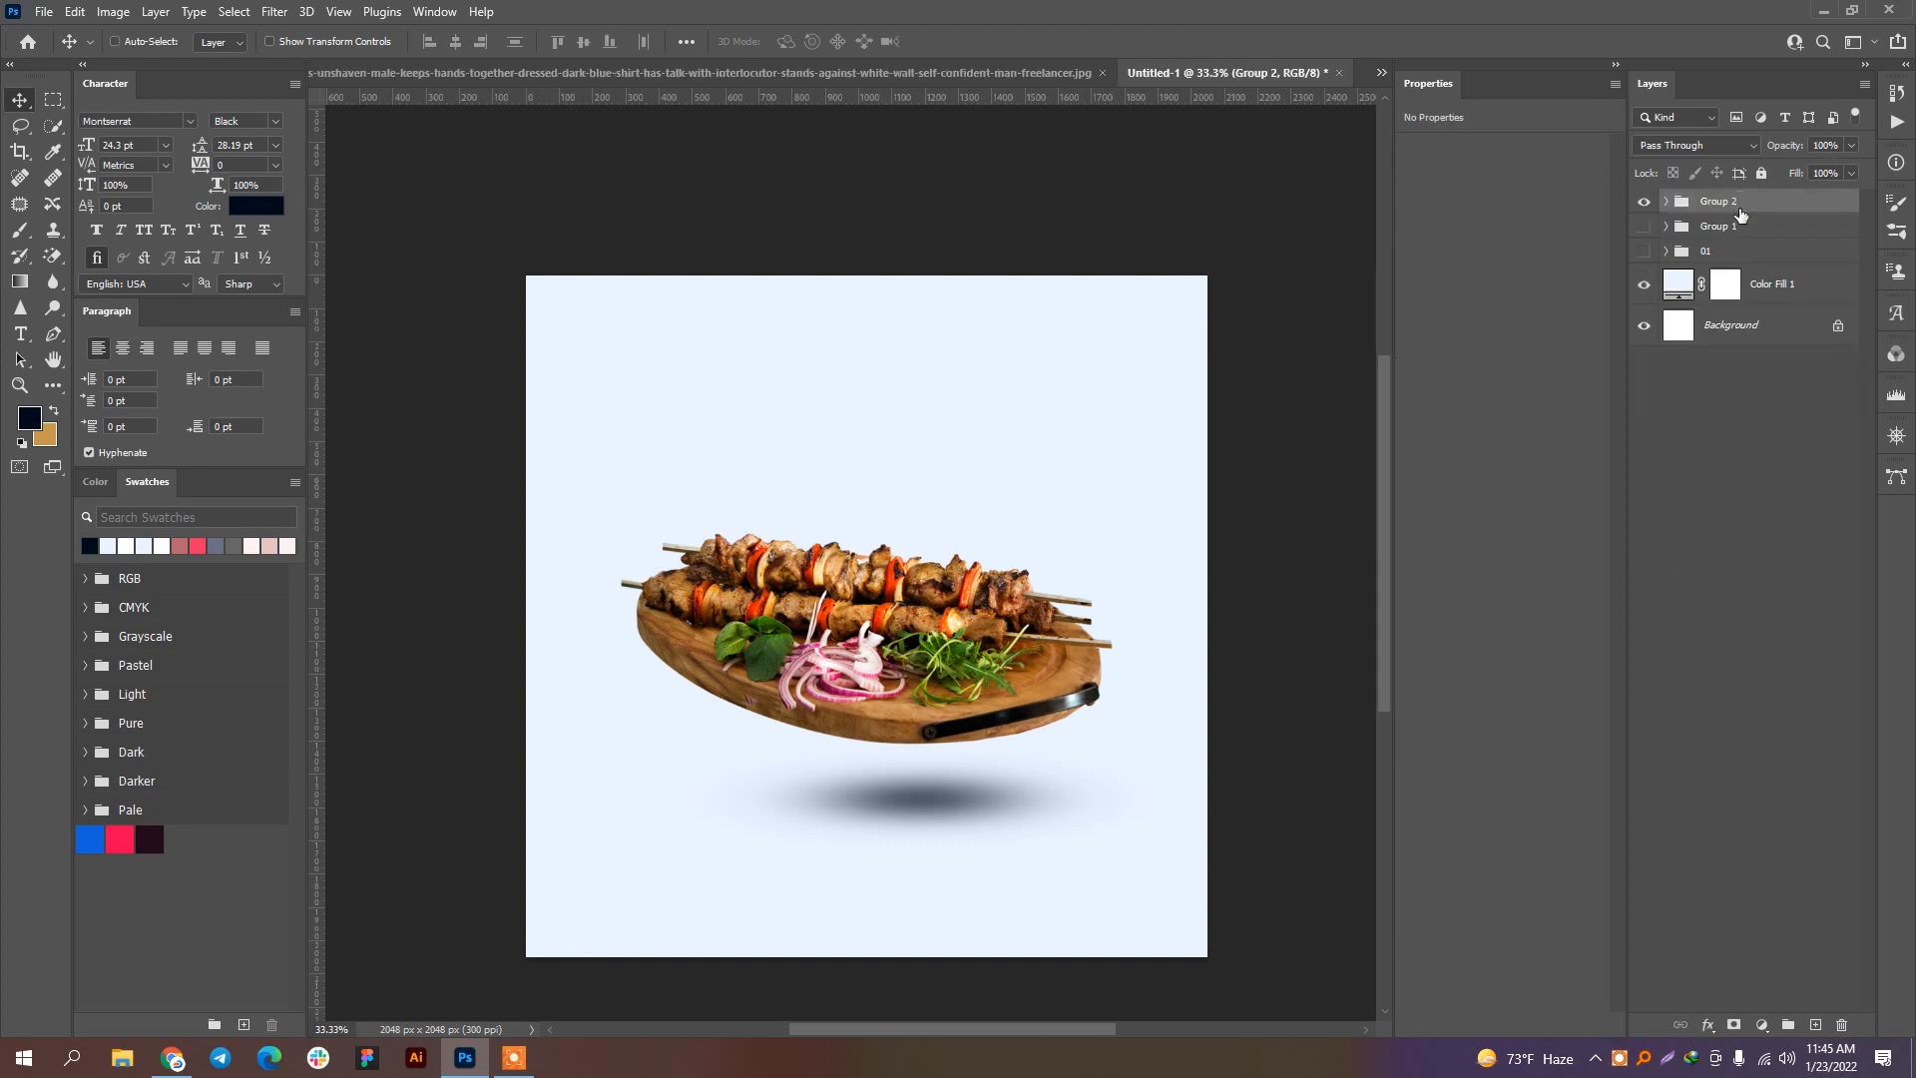
left_click(1643, 200)
Step: Switch to the Freepik page in Chrome and search it for "traveller"
left_click(173, 1057)
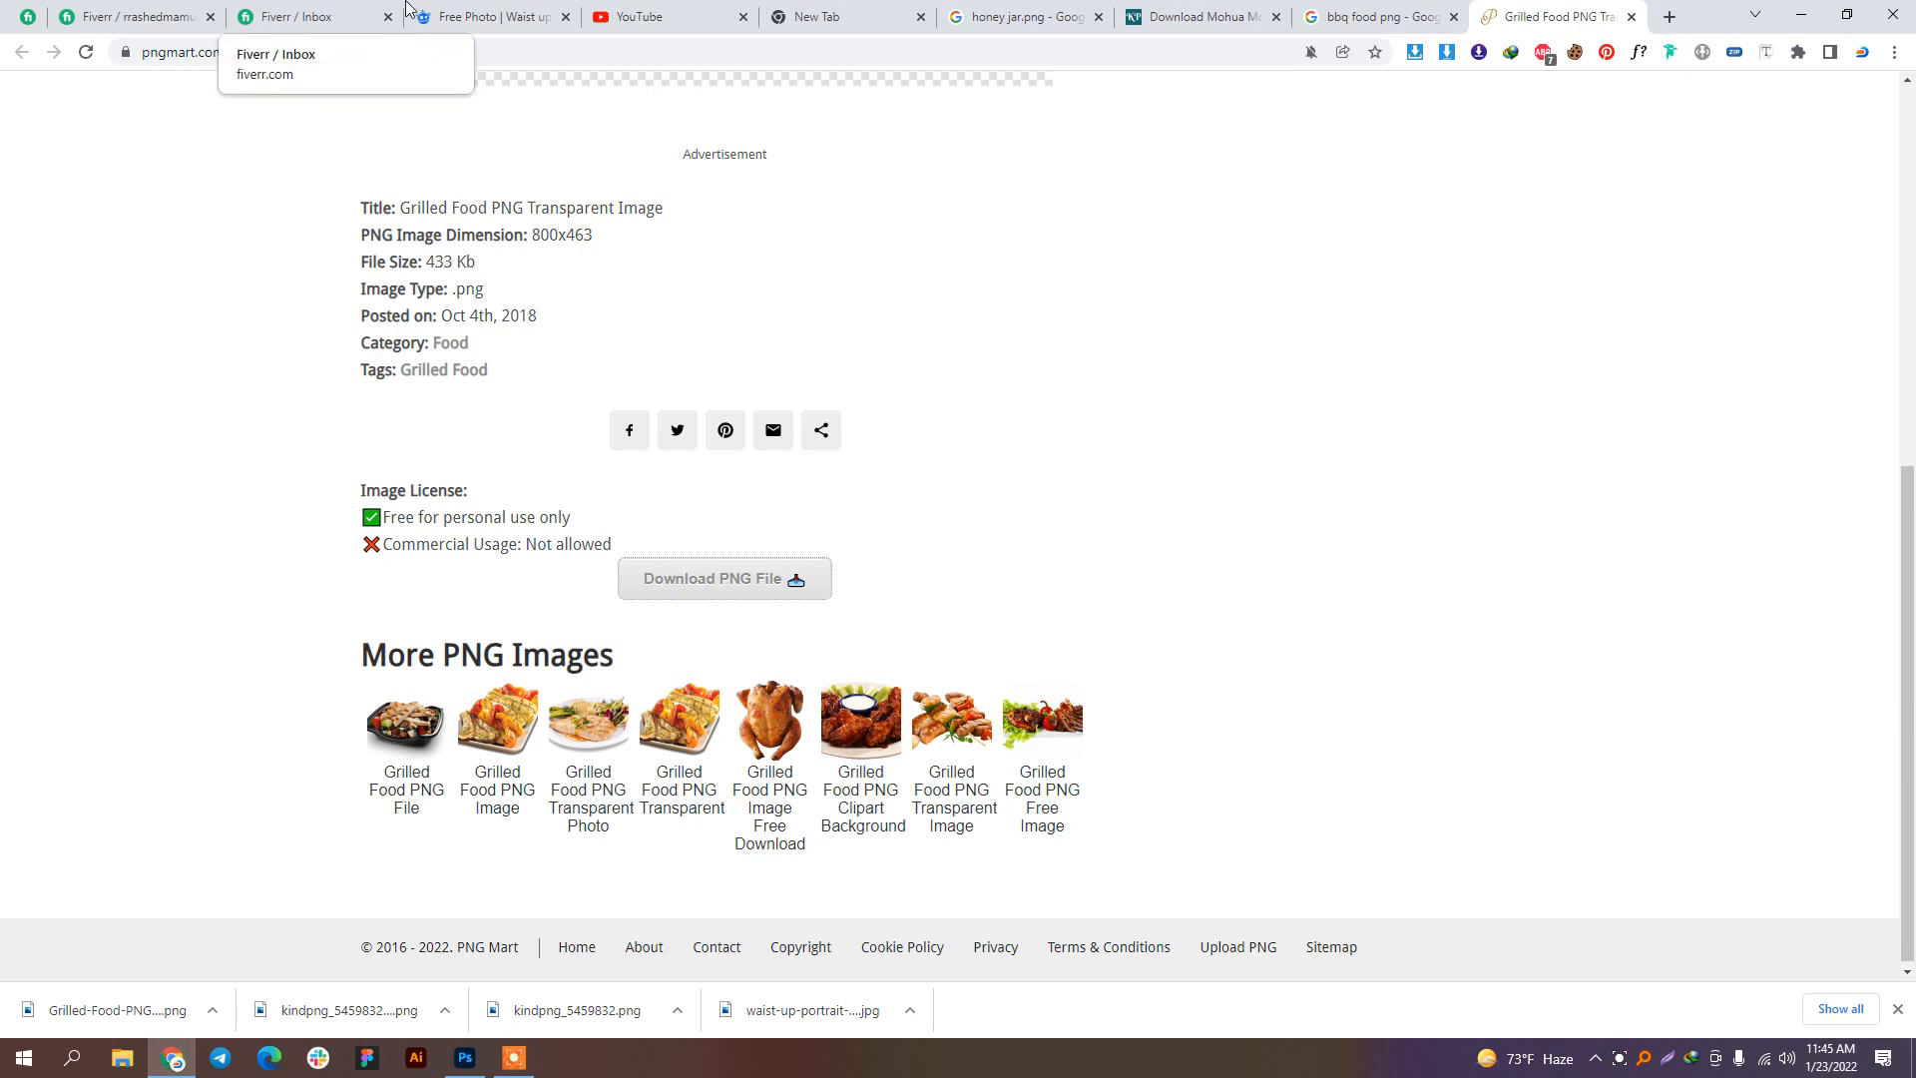
left_click(469, 17)
key("Escape")
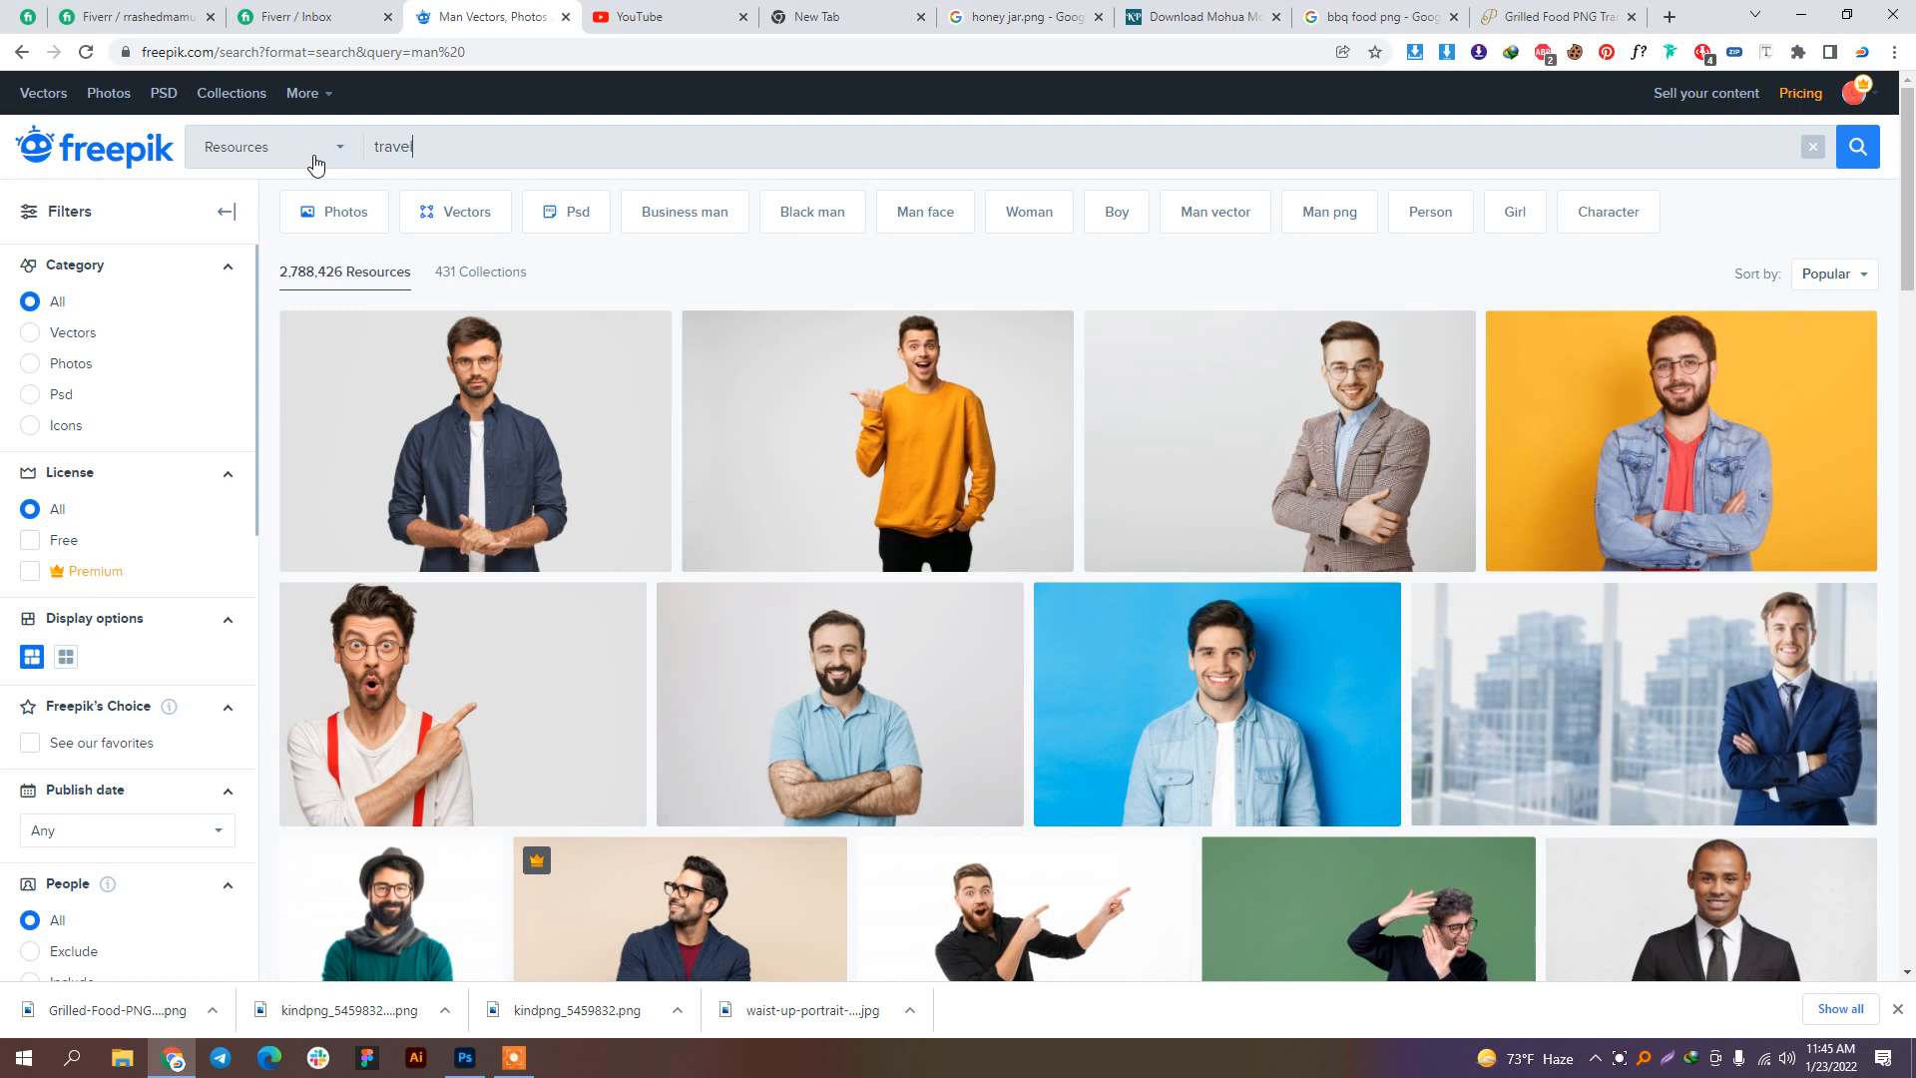
key("Return")
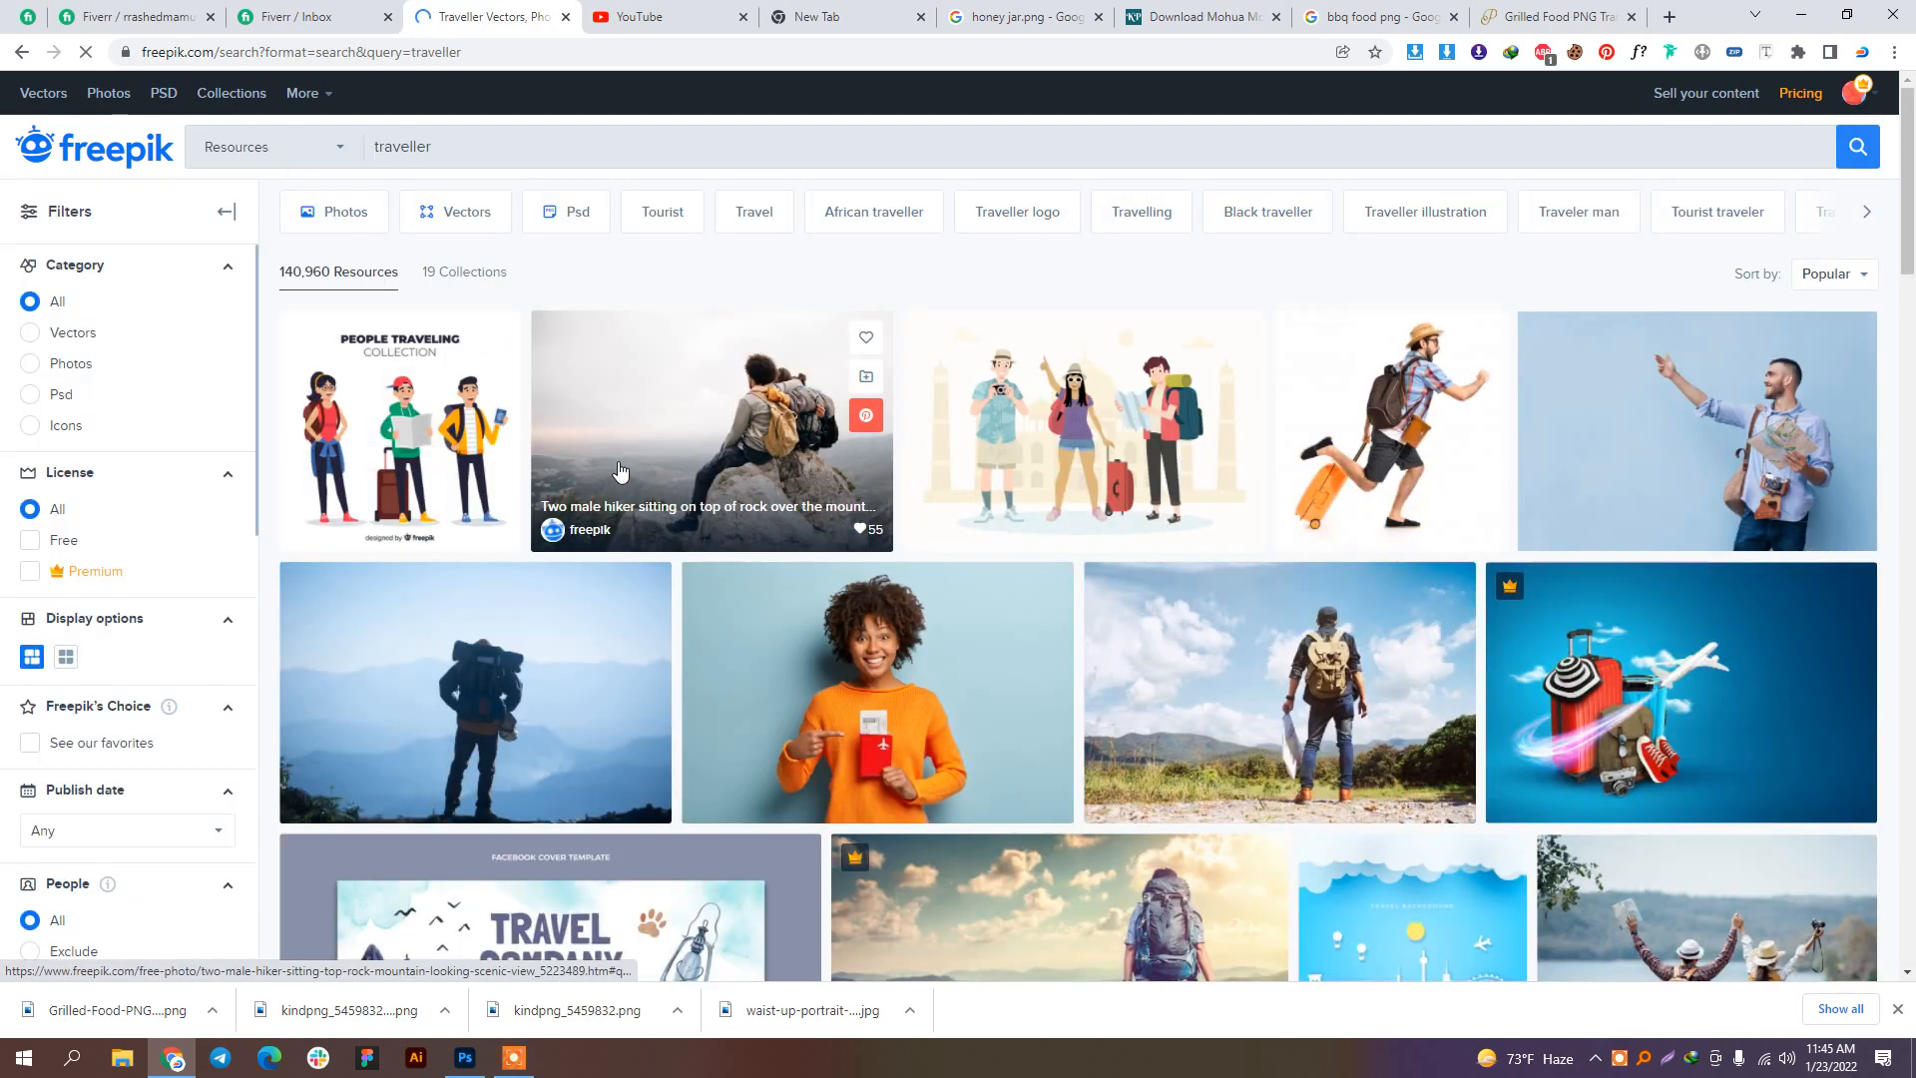
Step: Browse the first two pages of traveller results for a suitable photo of a person and advance to page 3
scroll(619, 469, "down", 8)
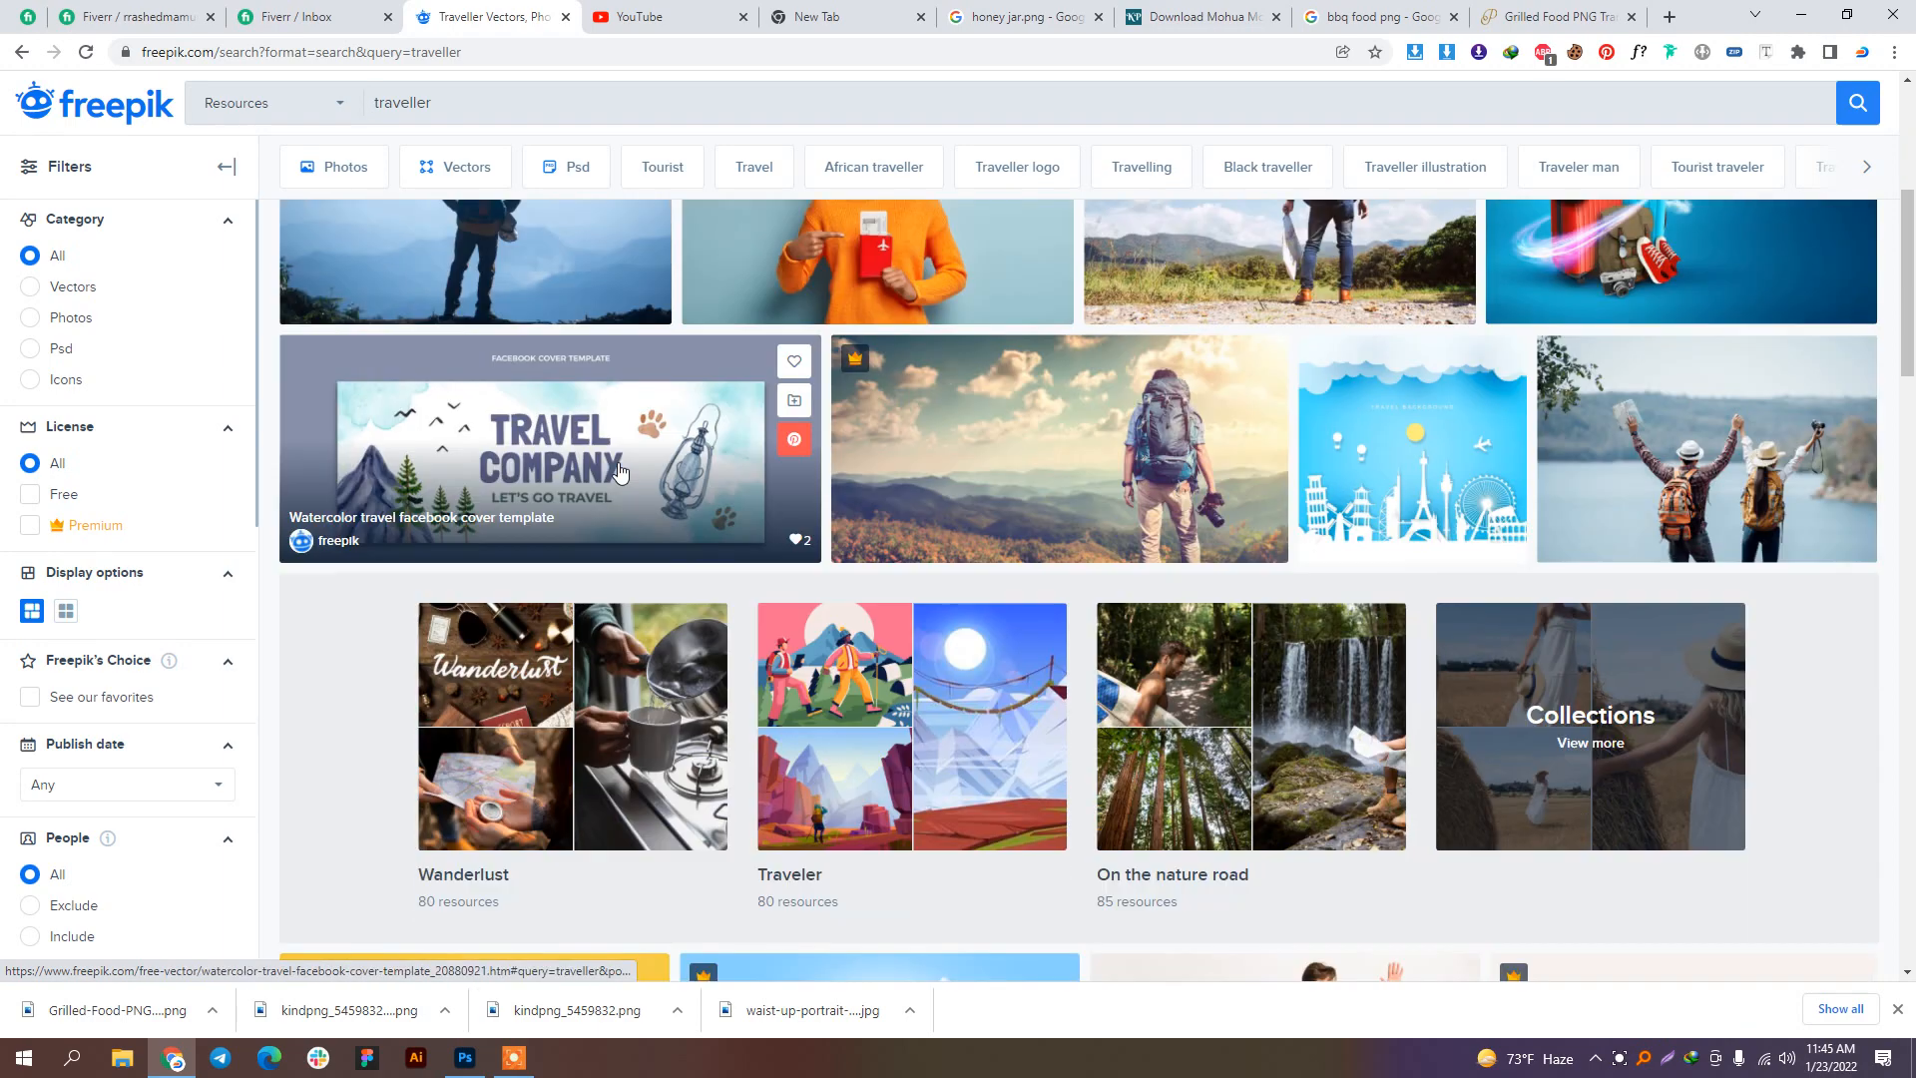
scroll(619, 469, "down", 1)
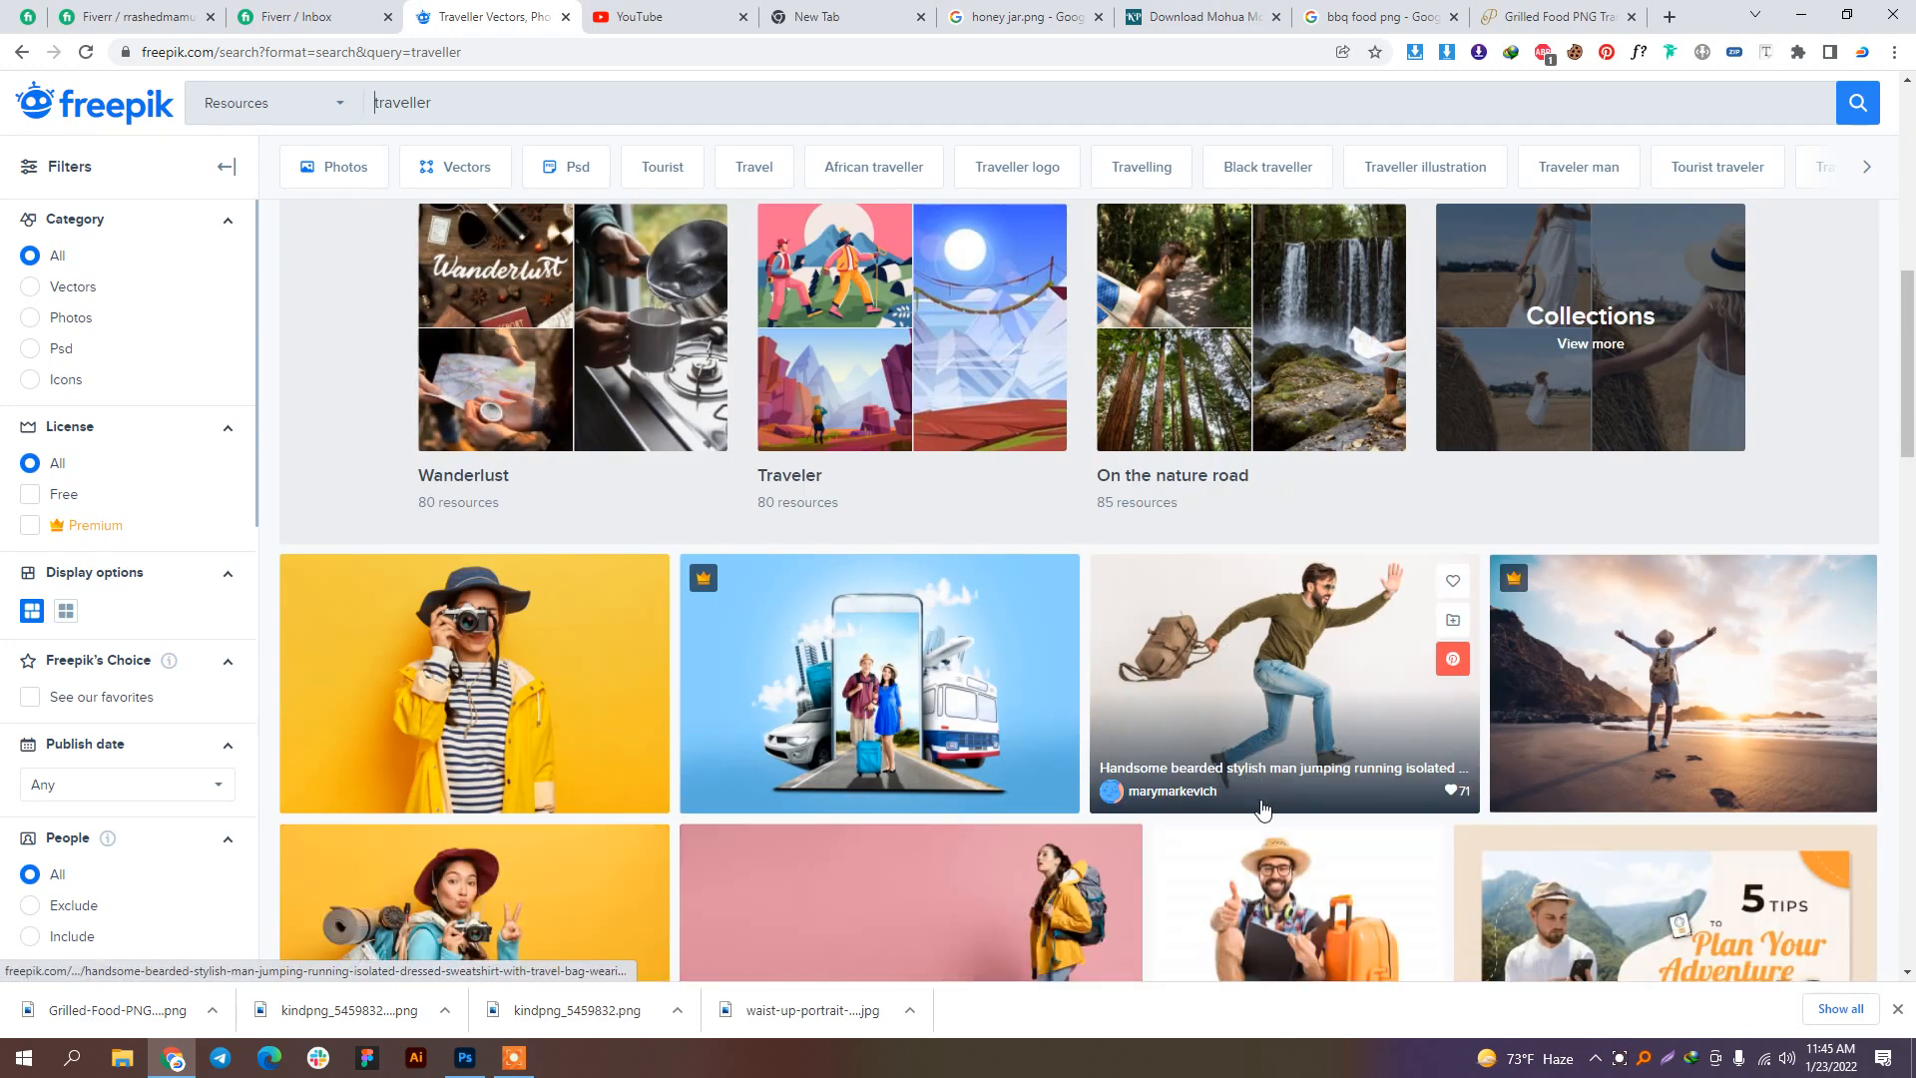
scroll(1263, 808, "down", 3)
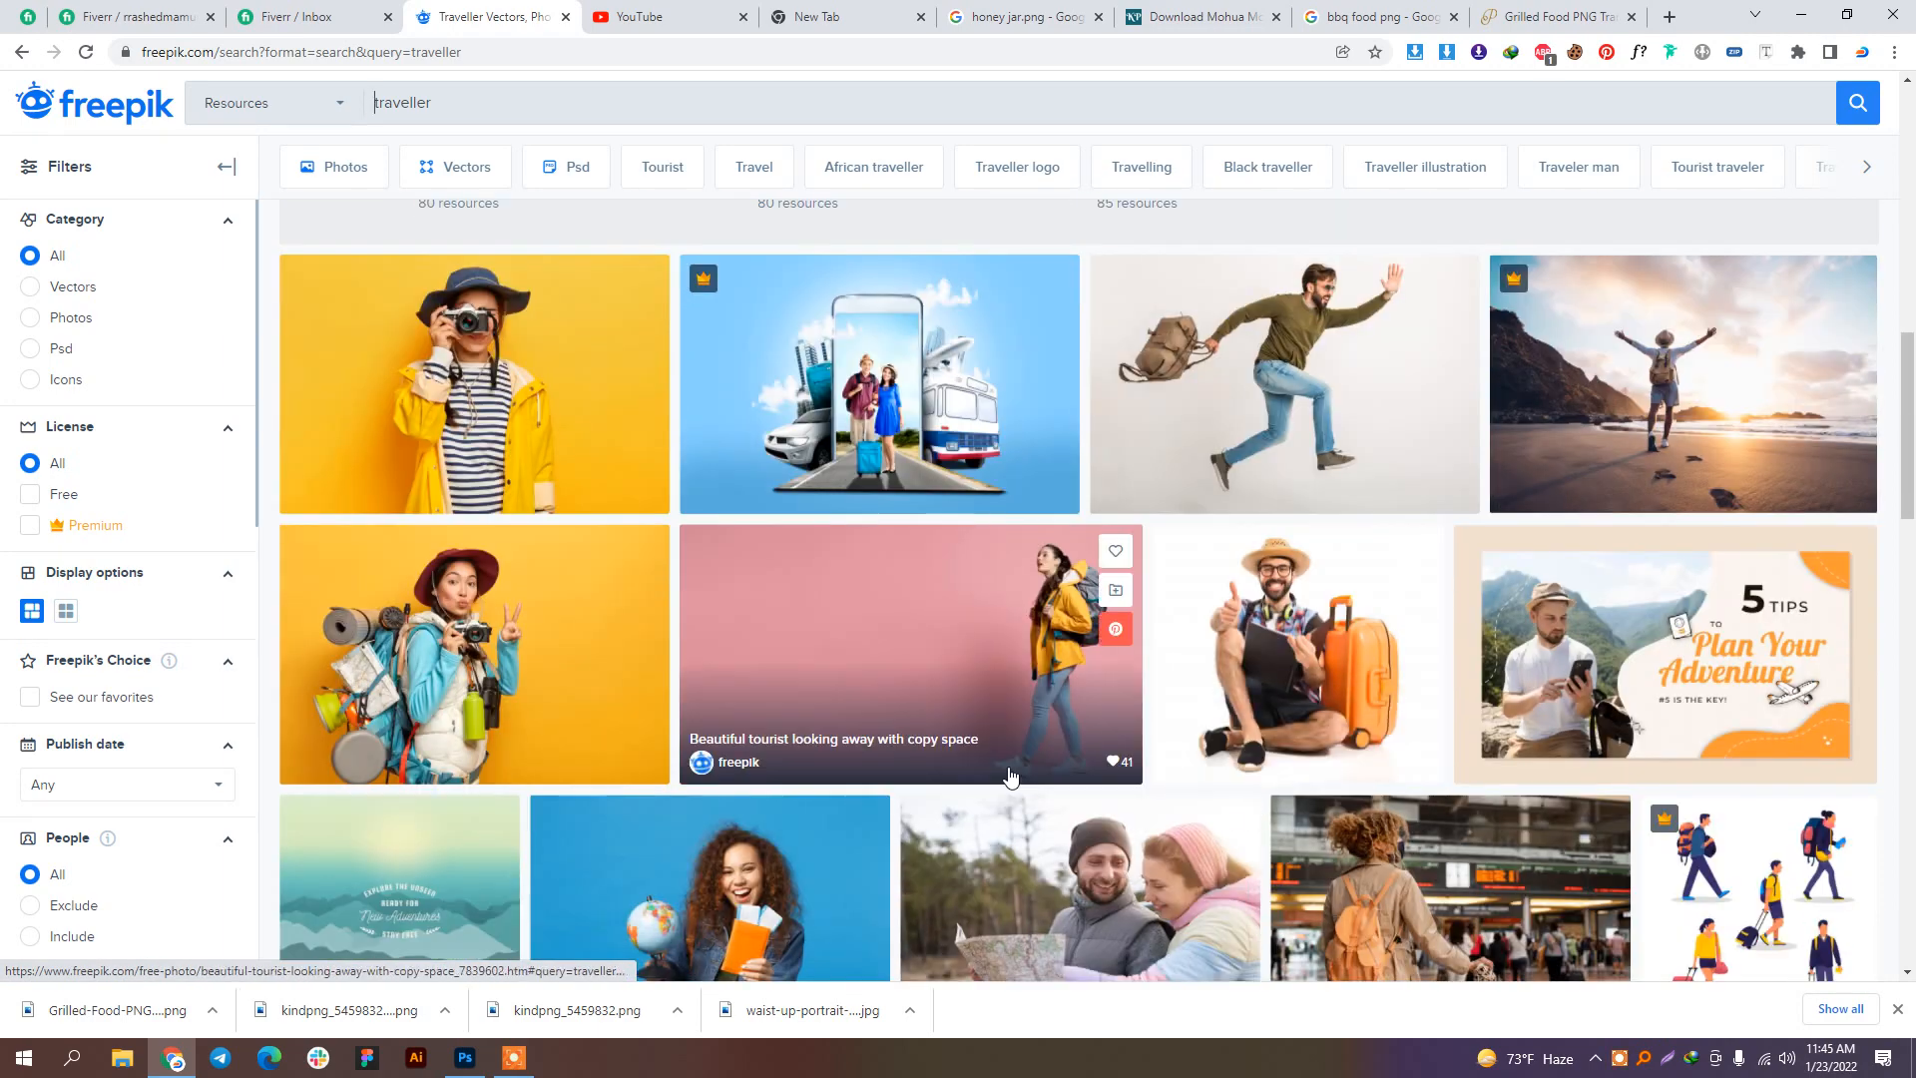
scroll(1009, 775, "down", 7)
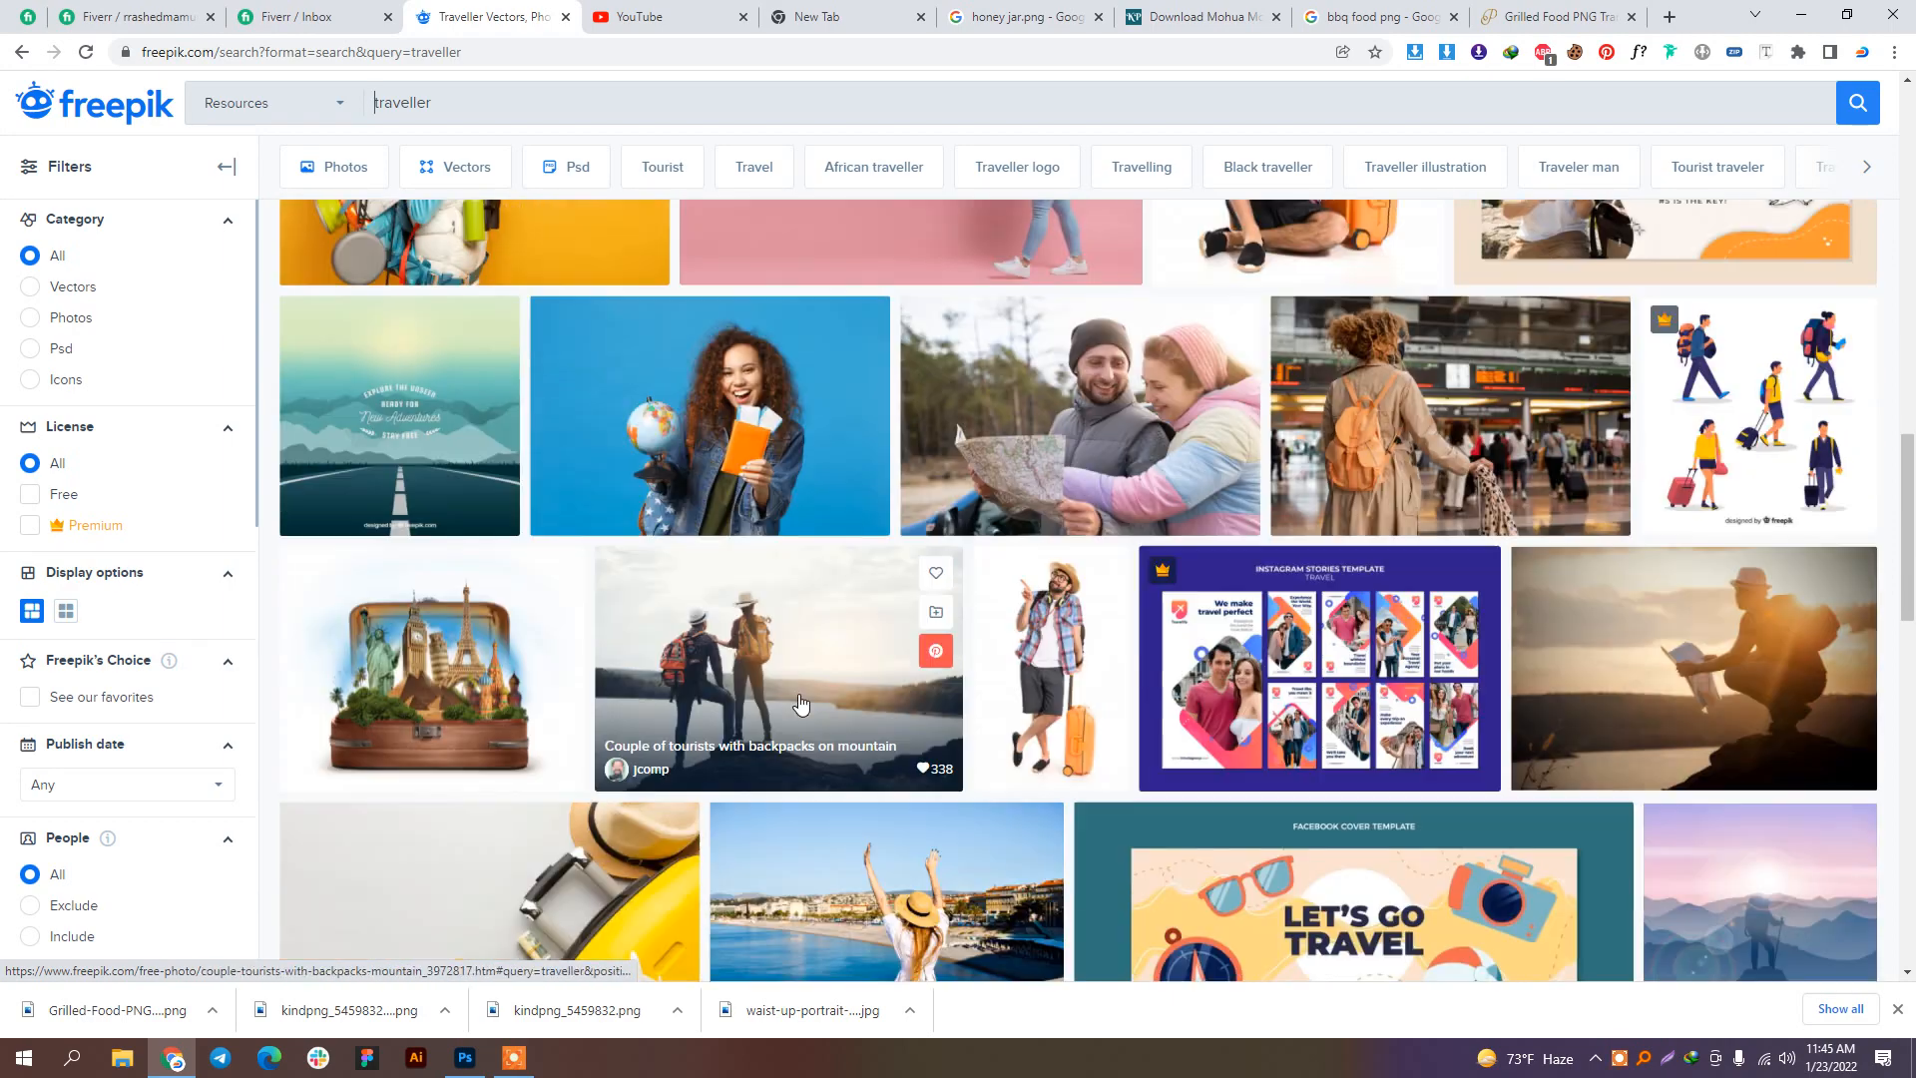
scroll(798, 700, "down", 5)
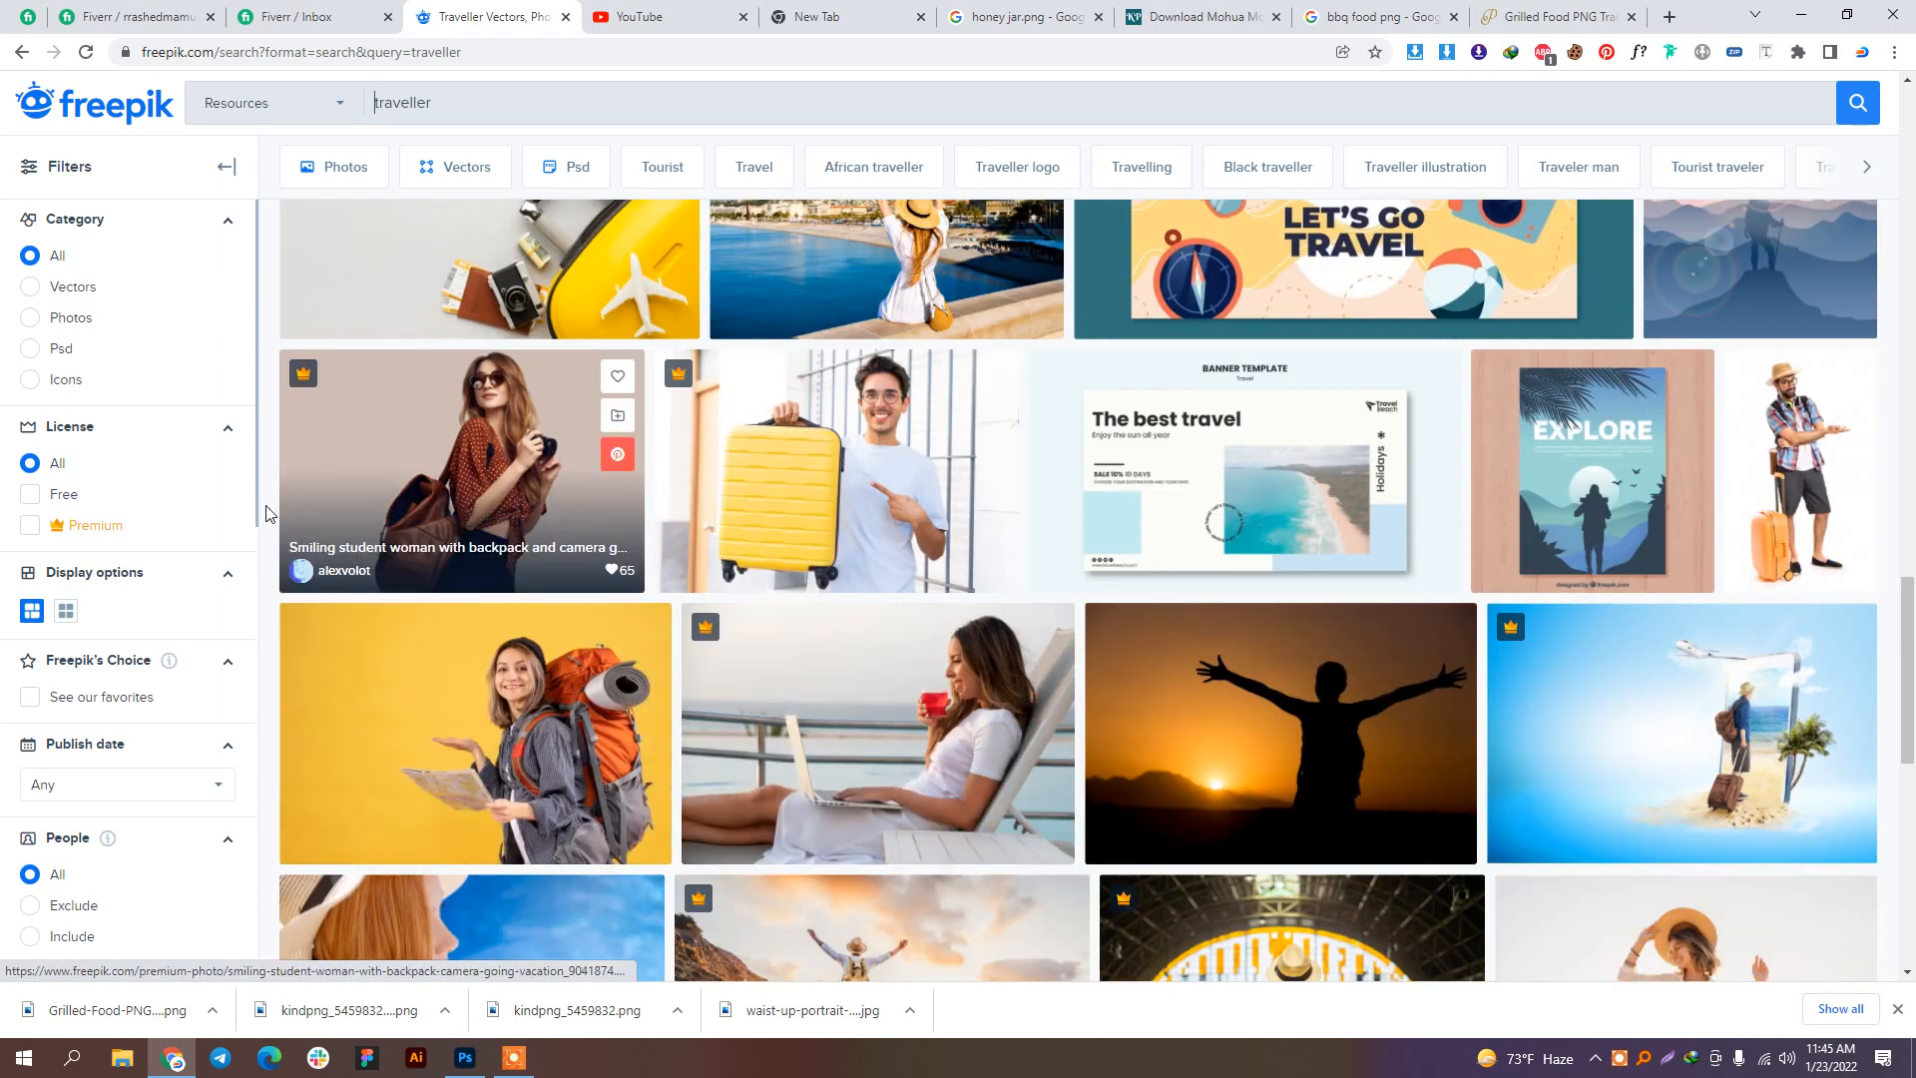
scroll(931, 552, "down", 6)
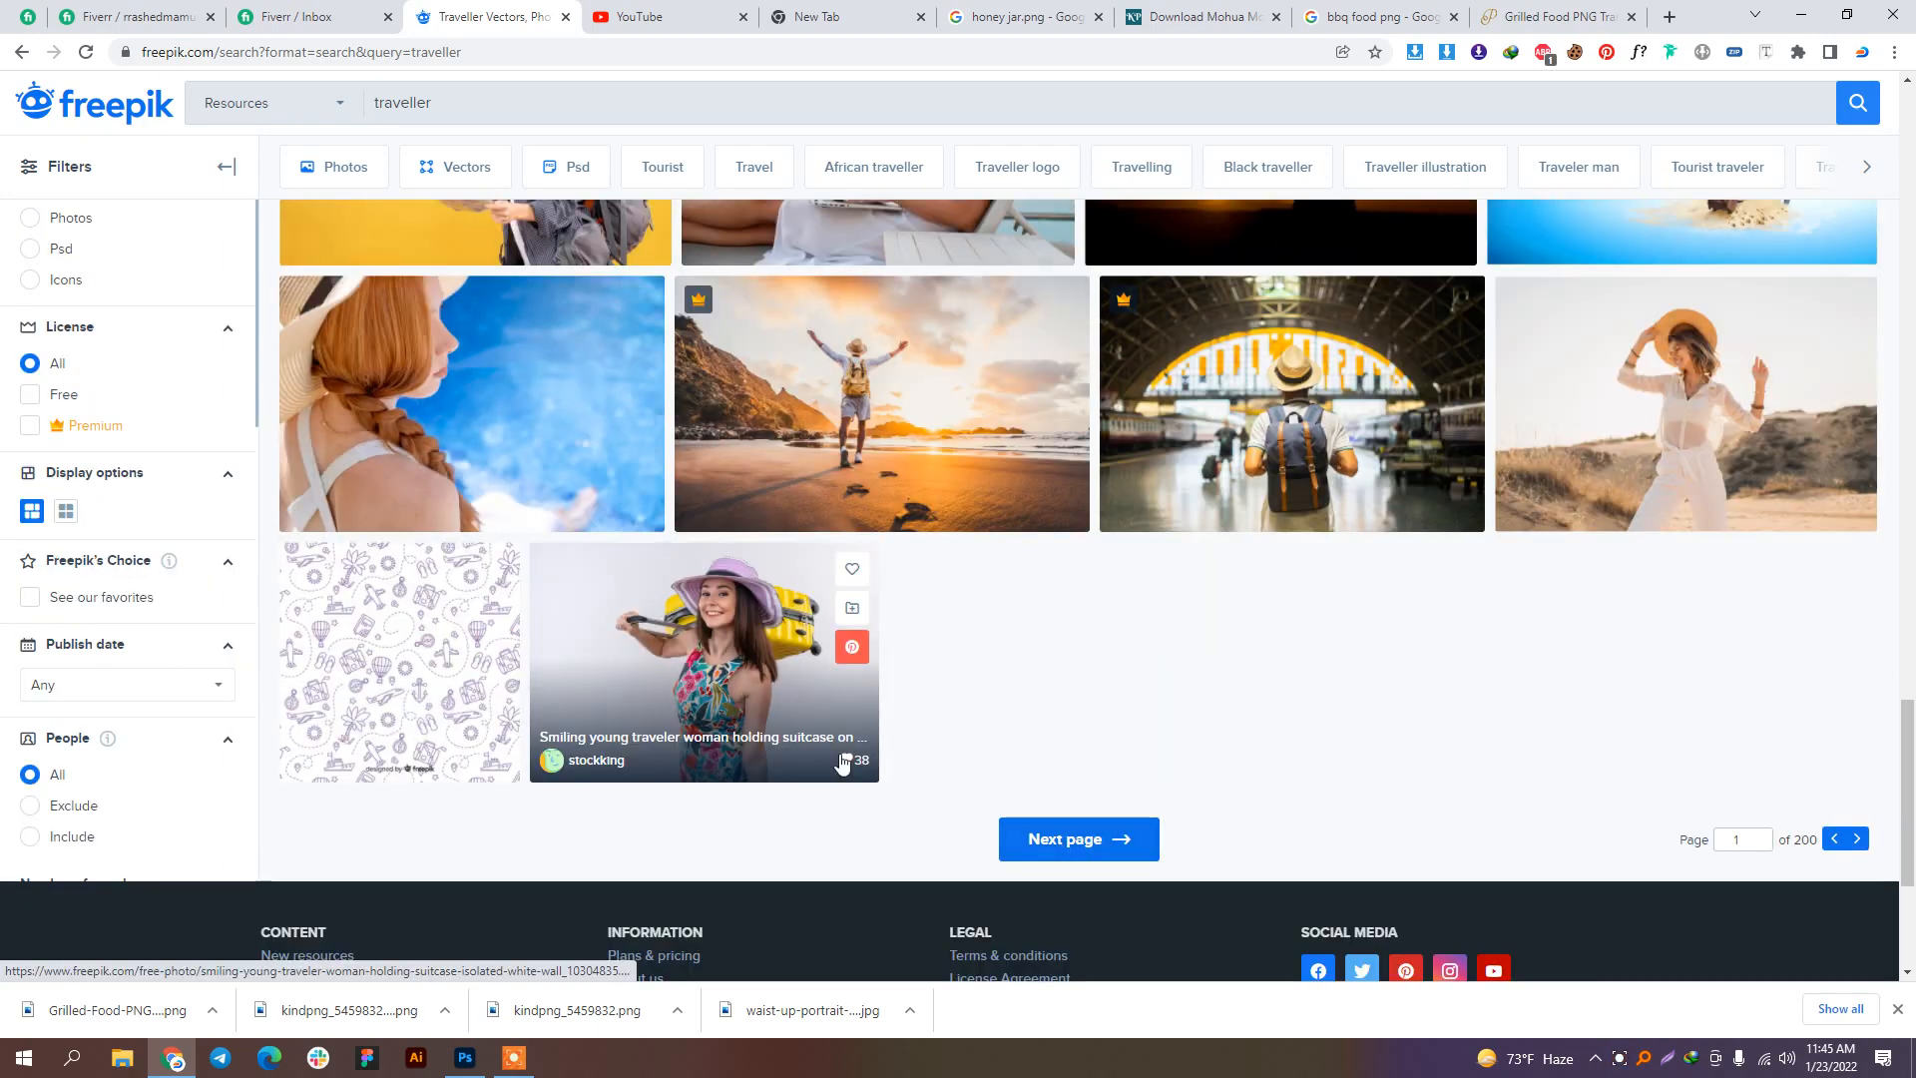
left_click(1083, 838)
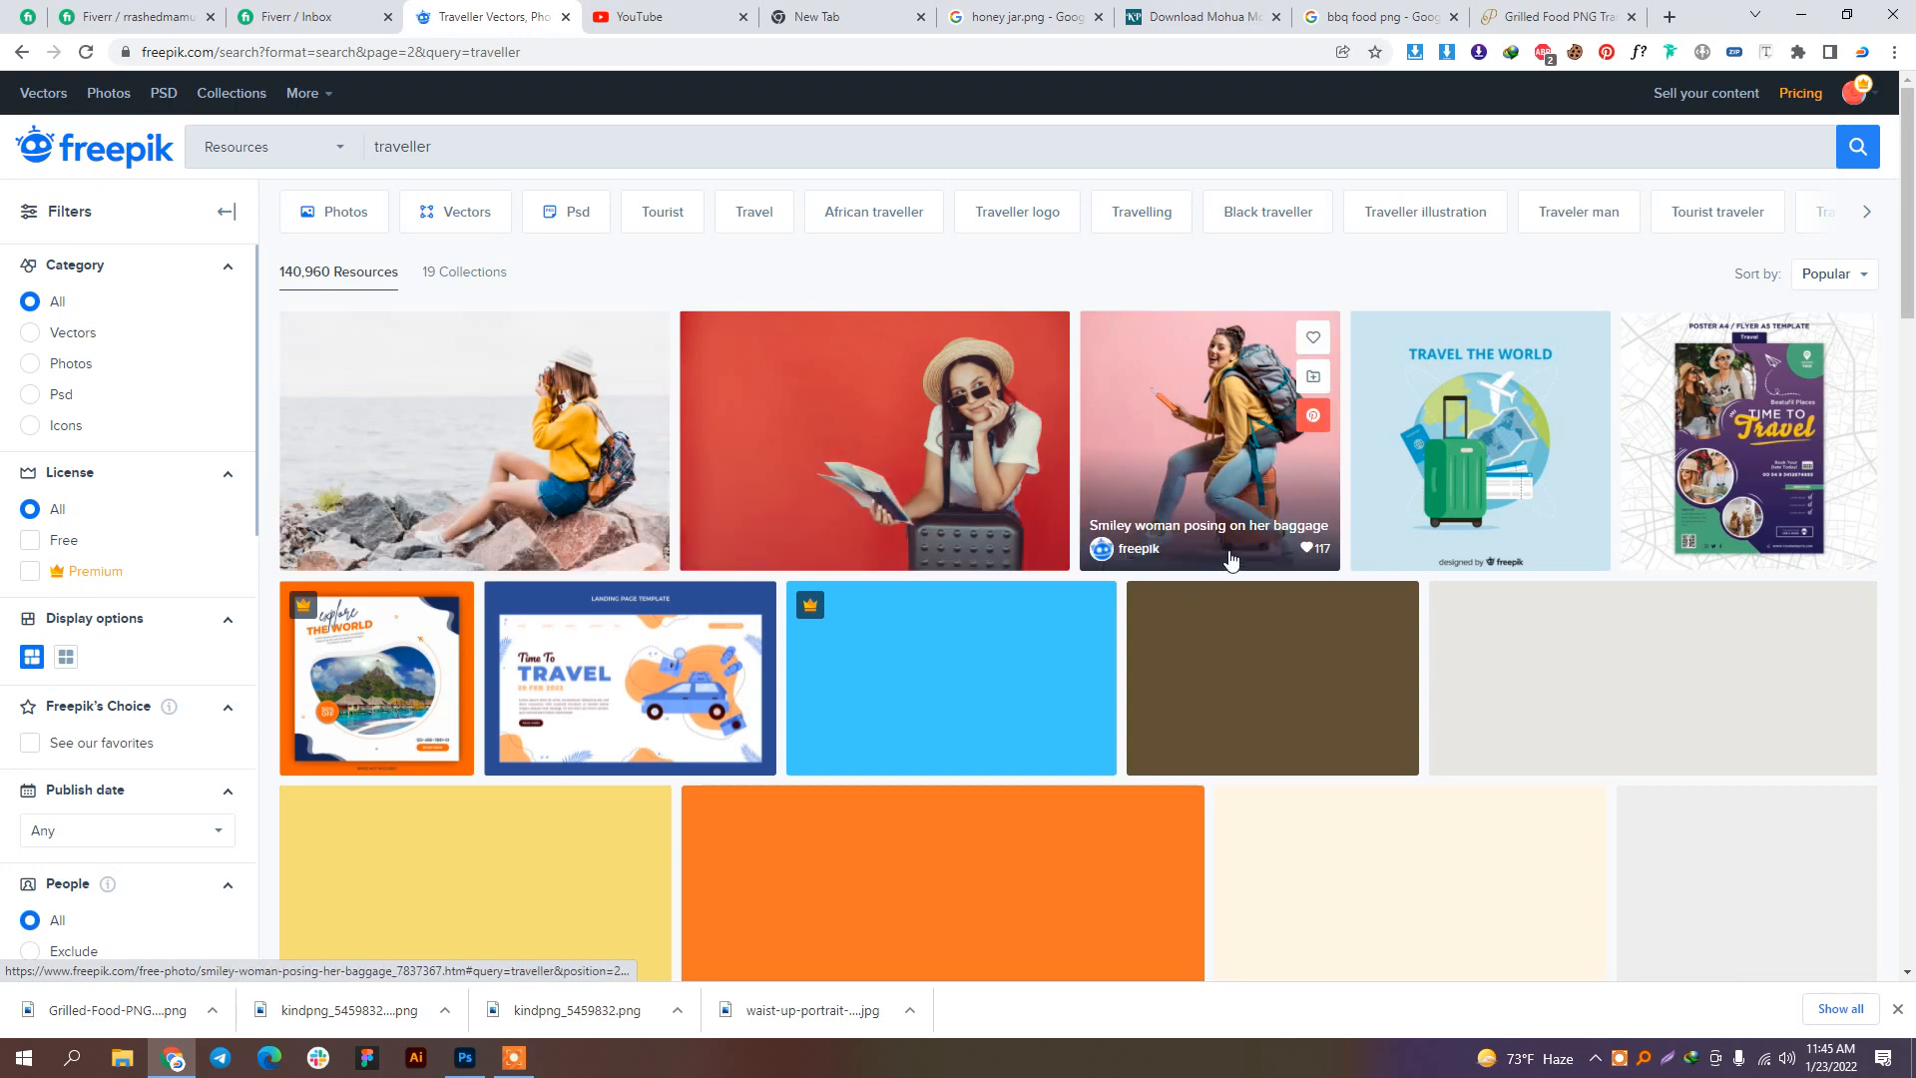
scroll(1125, 680, "down", 4)
scroll(1128, 680, "up", 3)
scroll(1127, 679, "down", 3)
scroll(1130, 668, "up", 4)
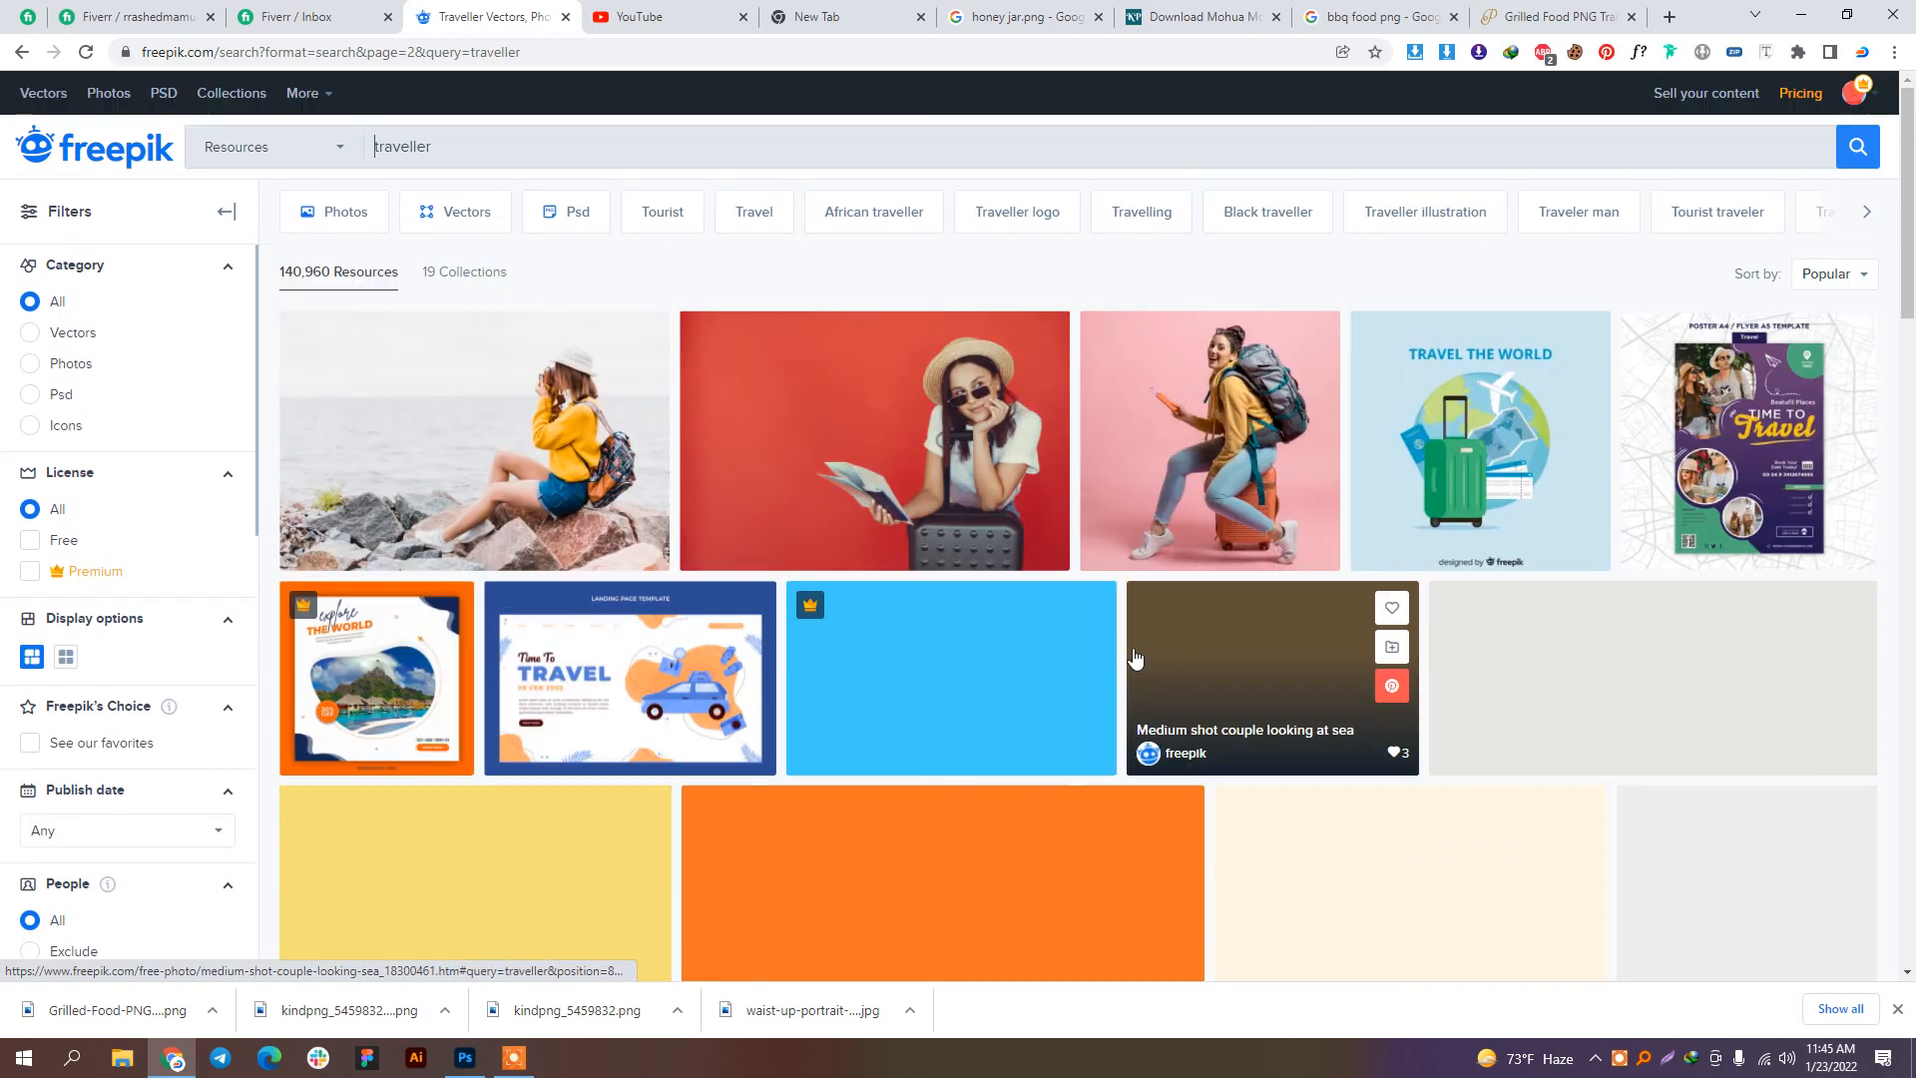
scroll(1133, 653, "down", 7)
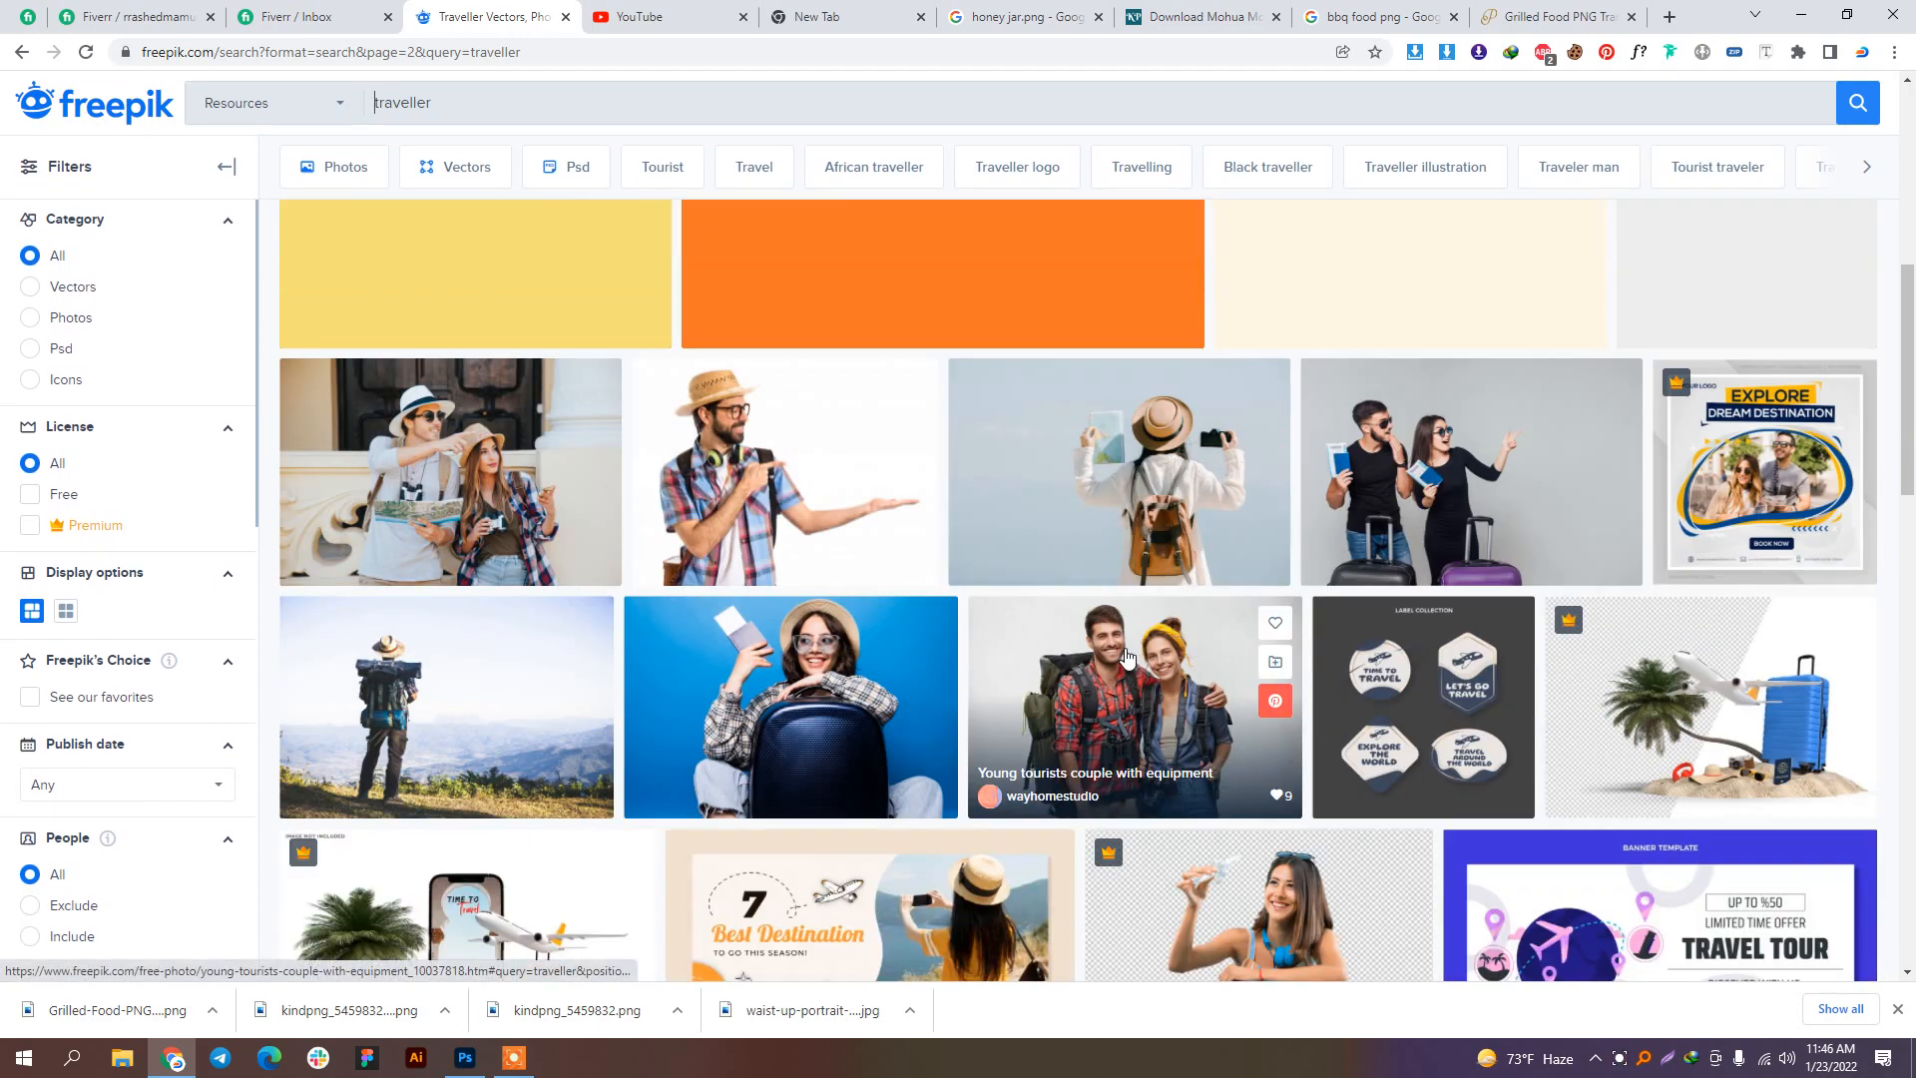
scroll(1125, 655, "down", 6)
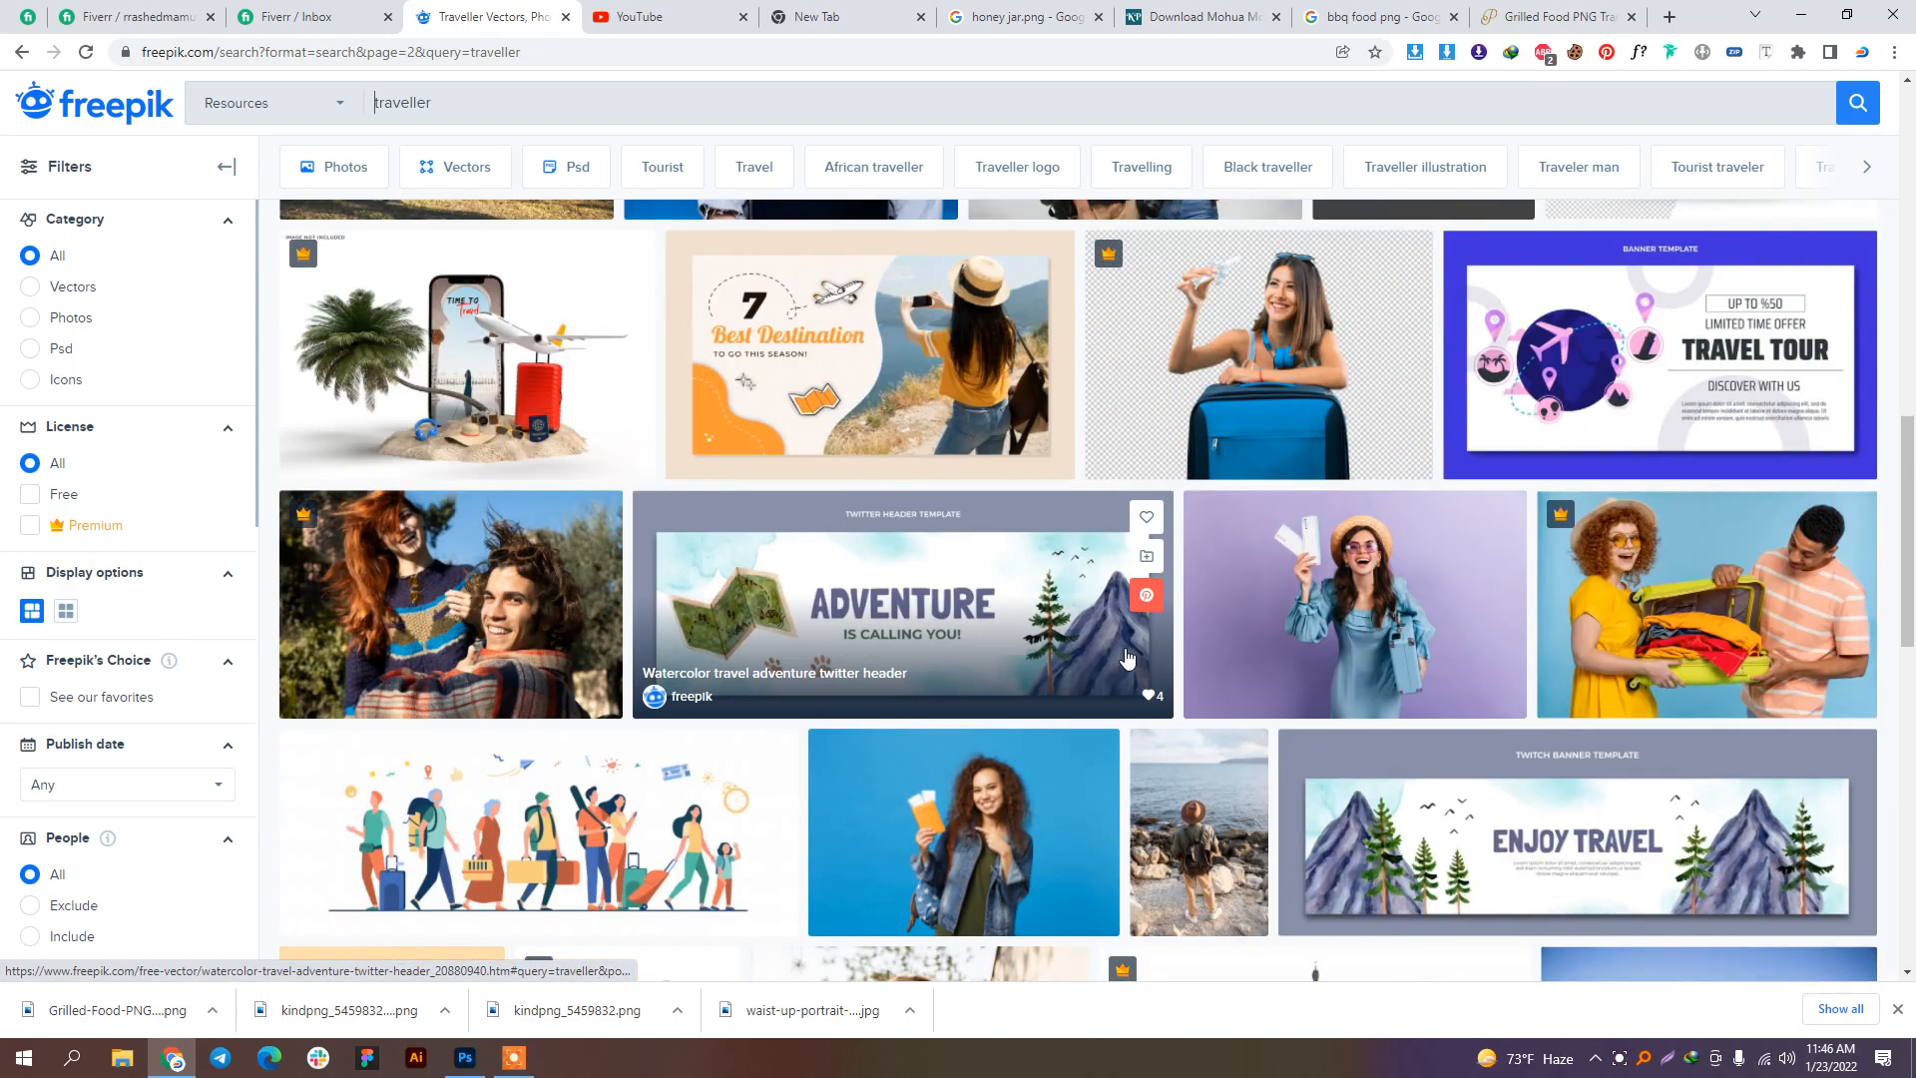
scroll(1127, 656, "down", 6)
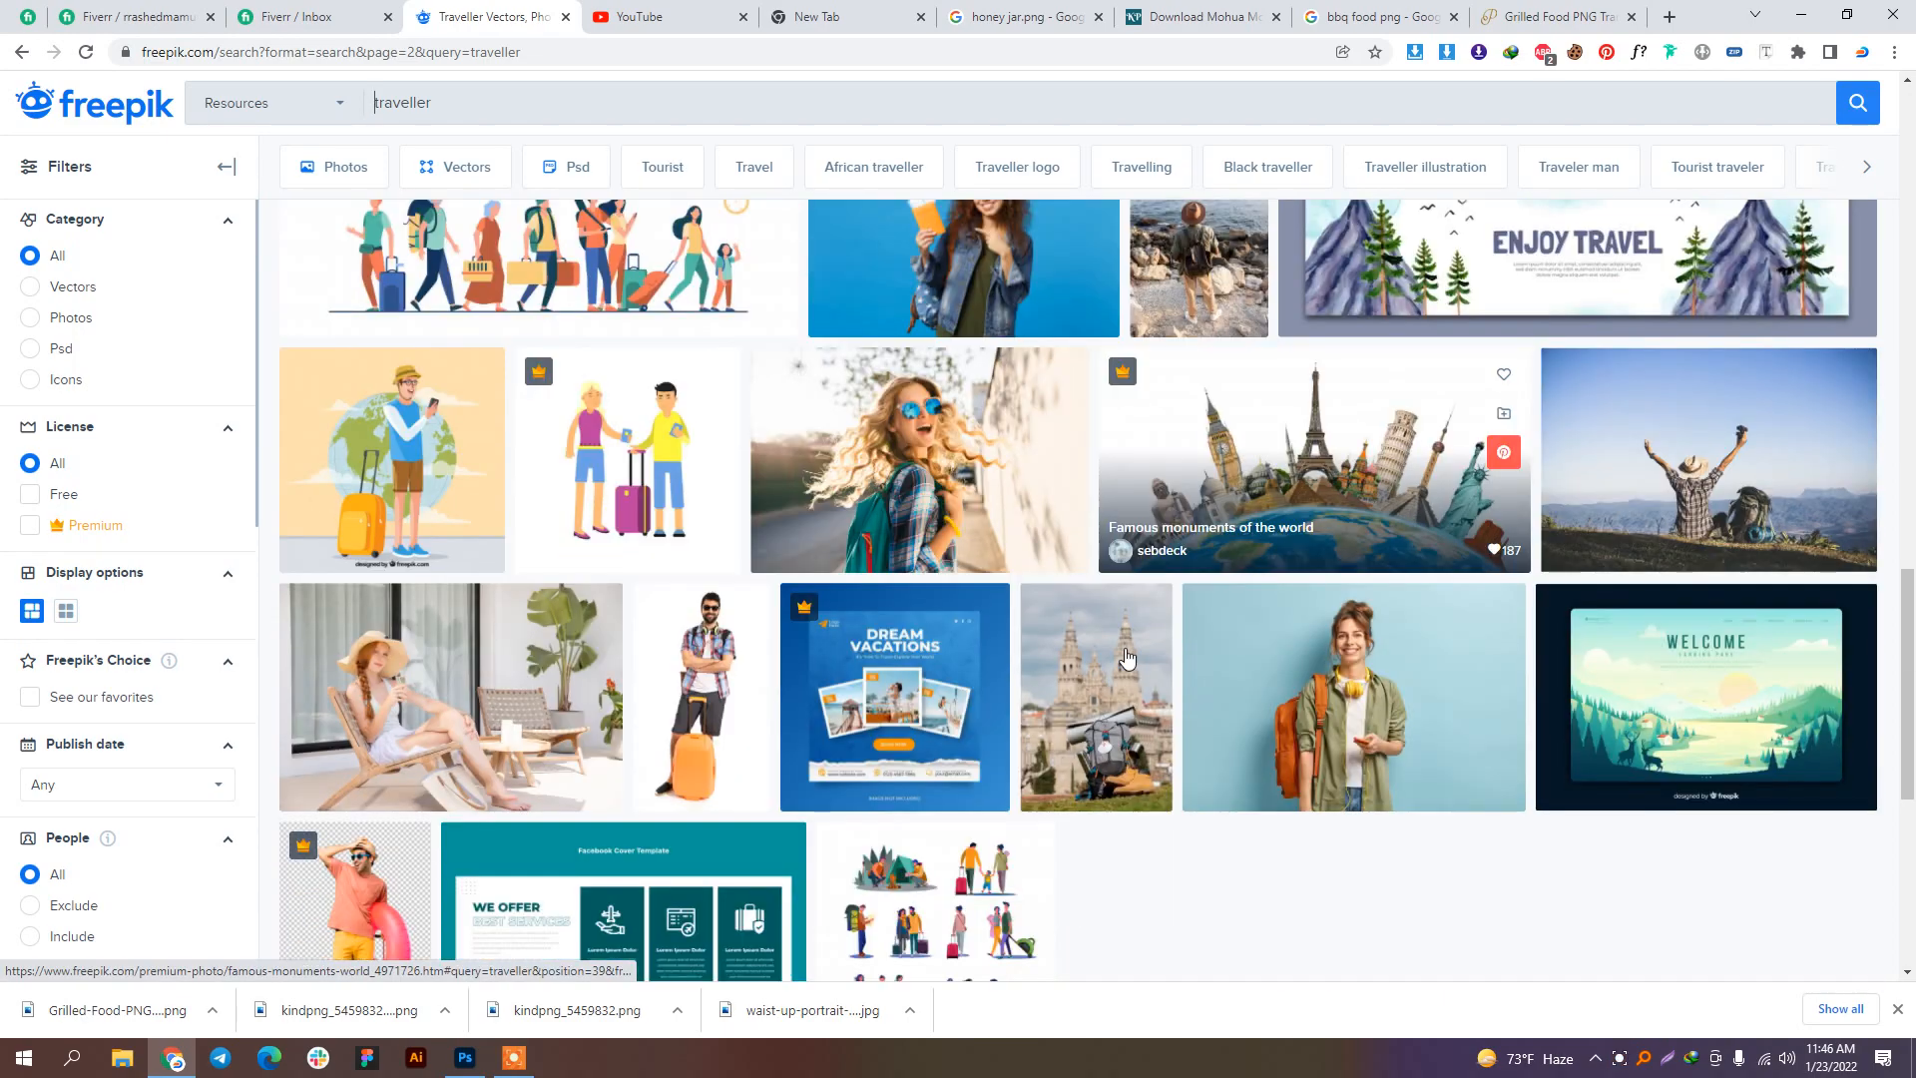
scroll(1126, 655, "down", 3)
left_click(1165, 807)
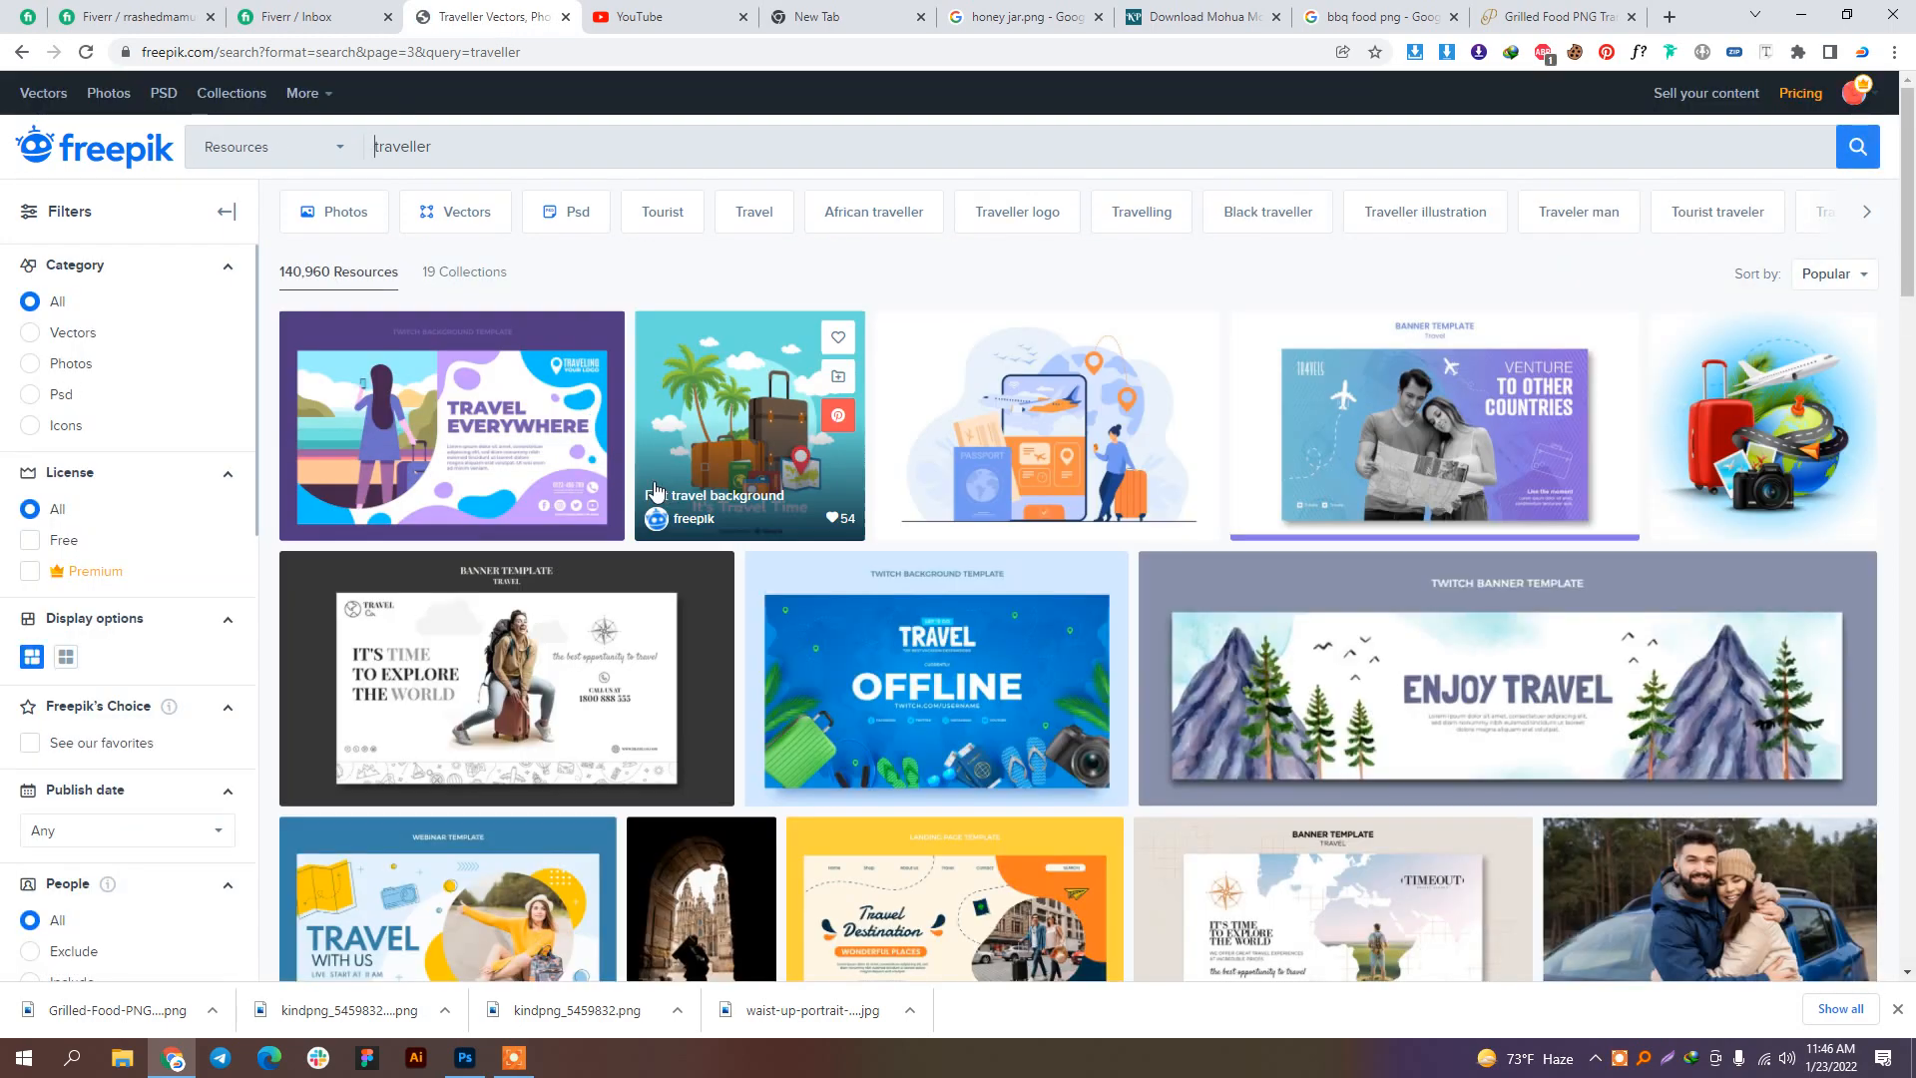
Step: Download the free photo of the smiley woman checking her phone while holding a map and passport, and open it in Photoshop
scroll(1246, 508, "down", 7)
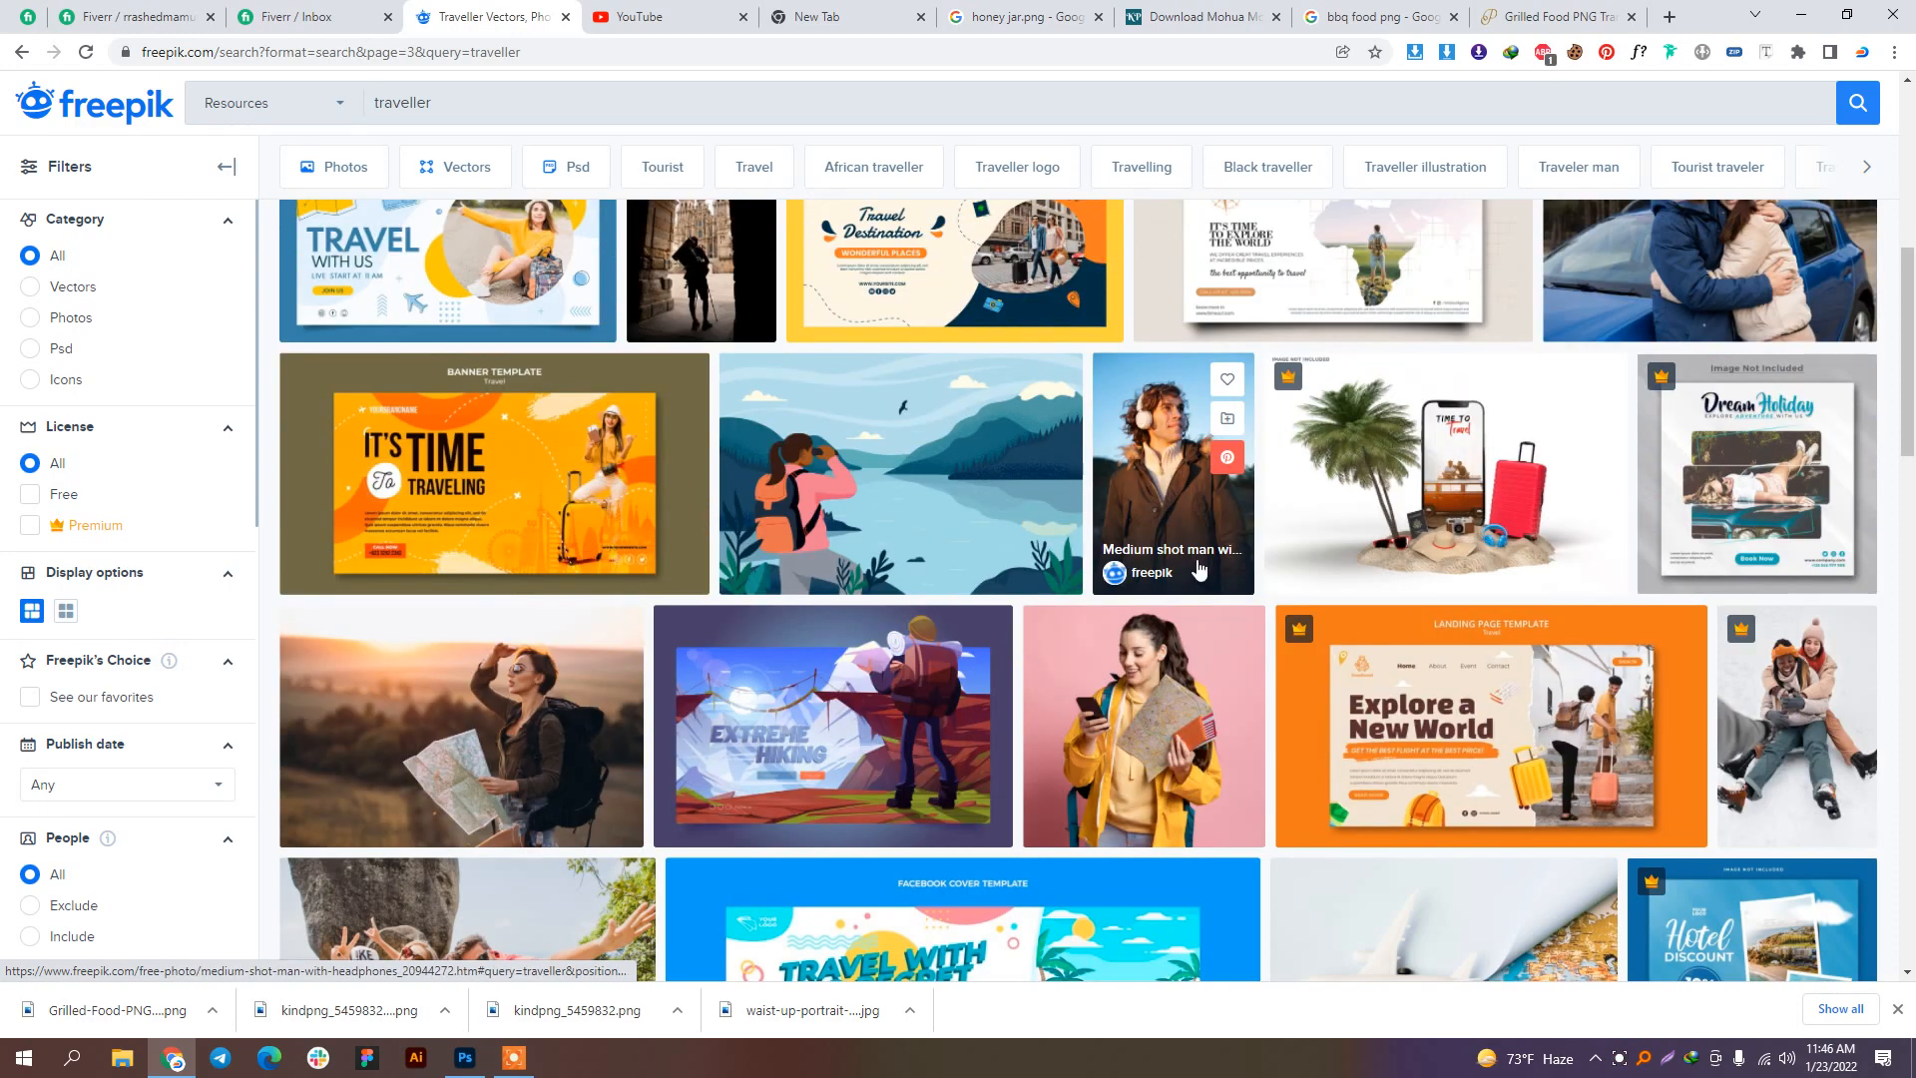
left_click(1123, 710)
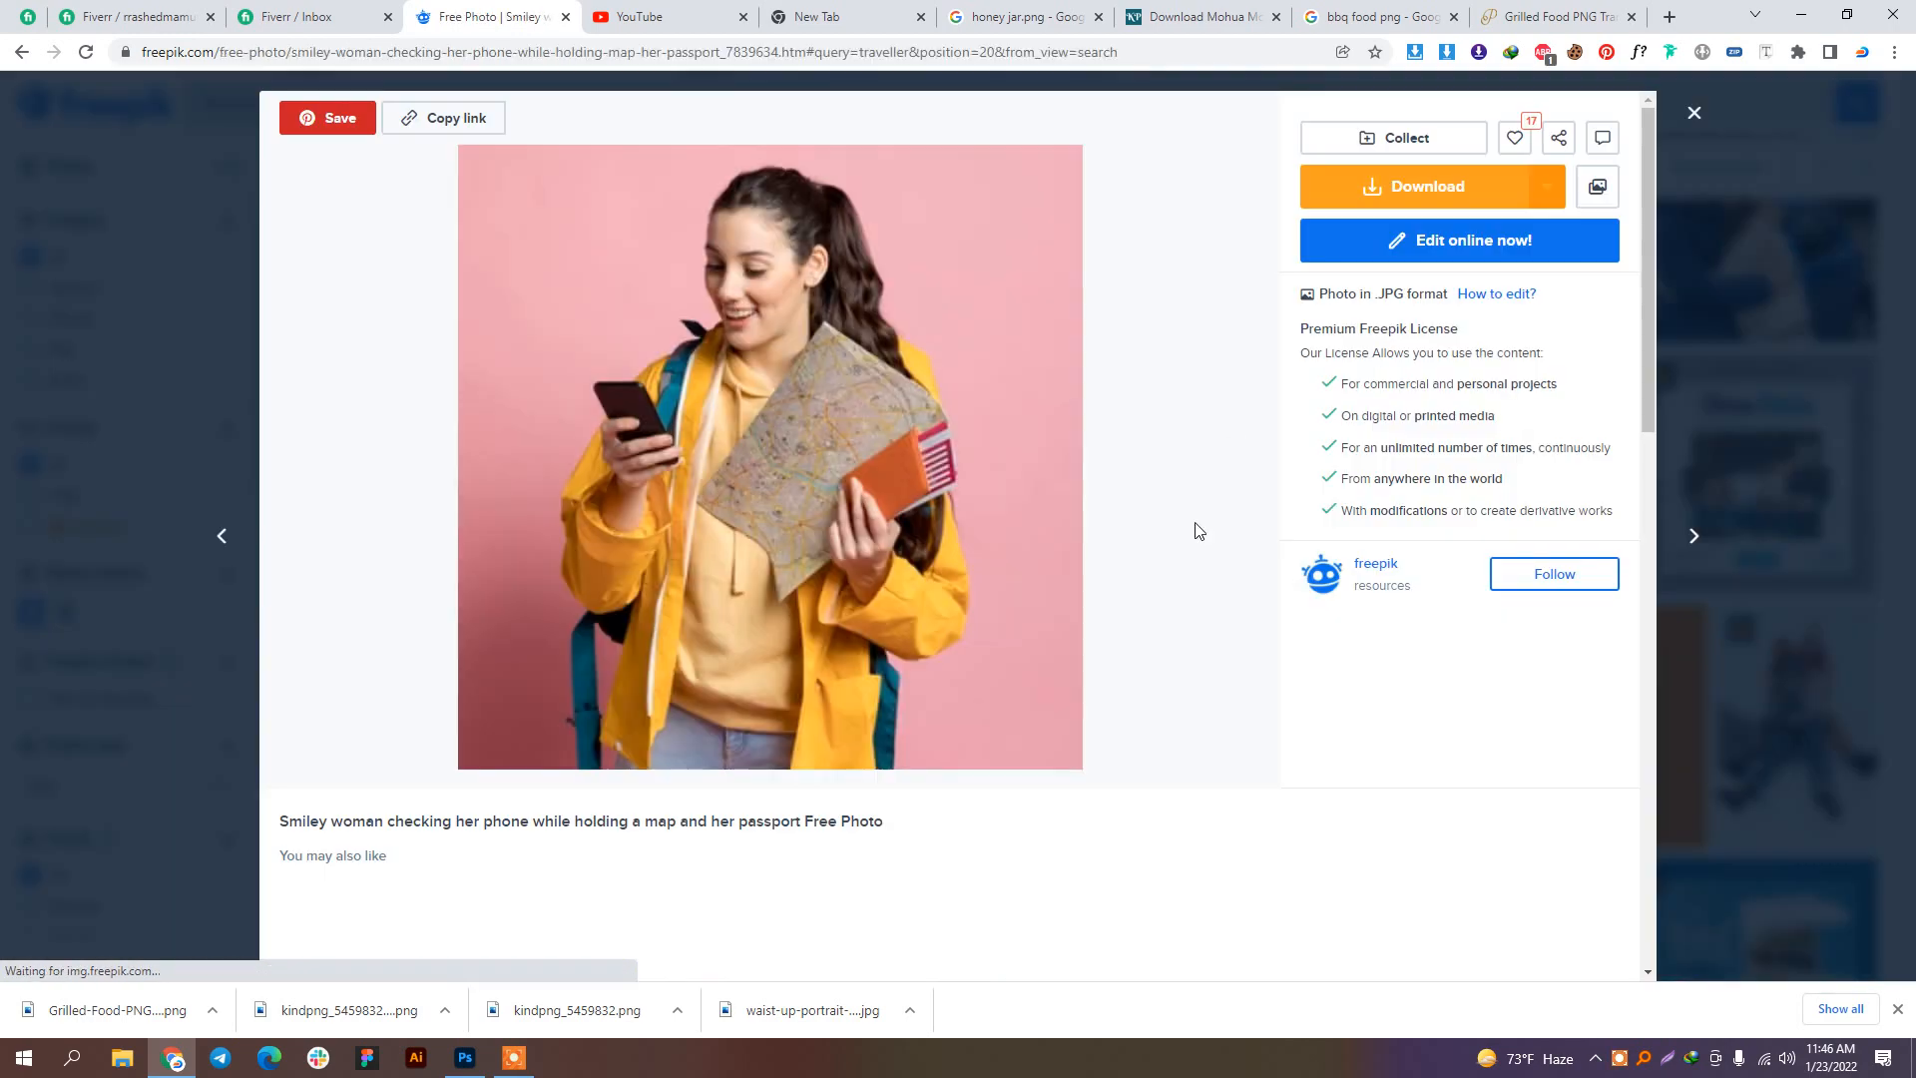
left_click(1404, 201)
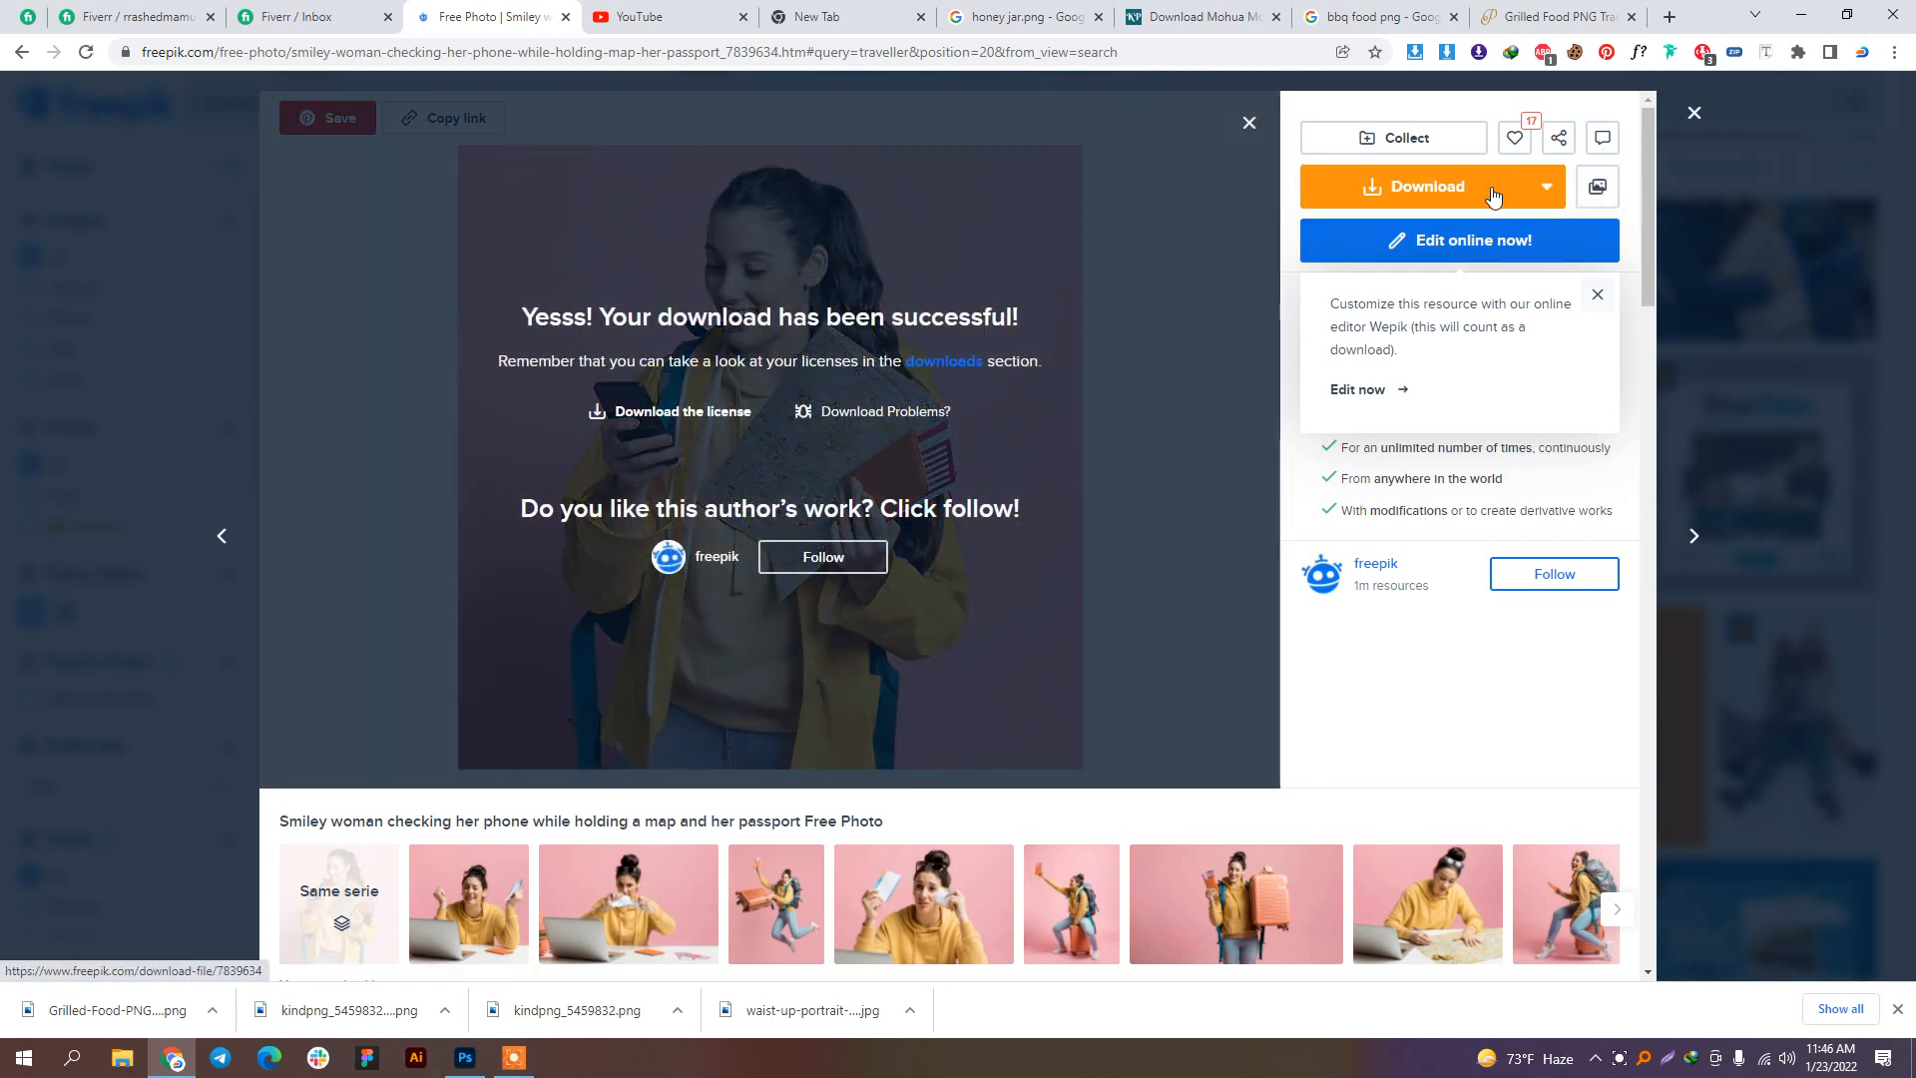
left_click_drag(117, 1008, 1197, 60)
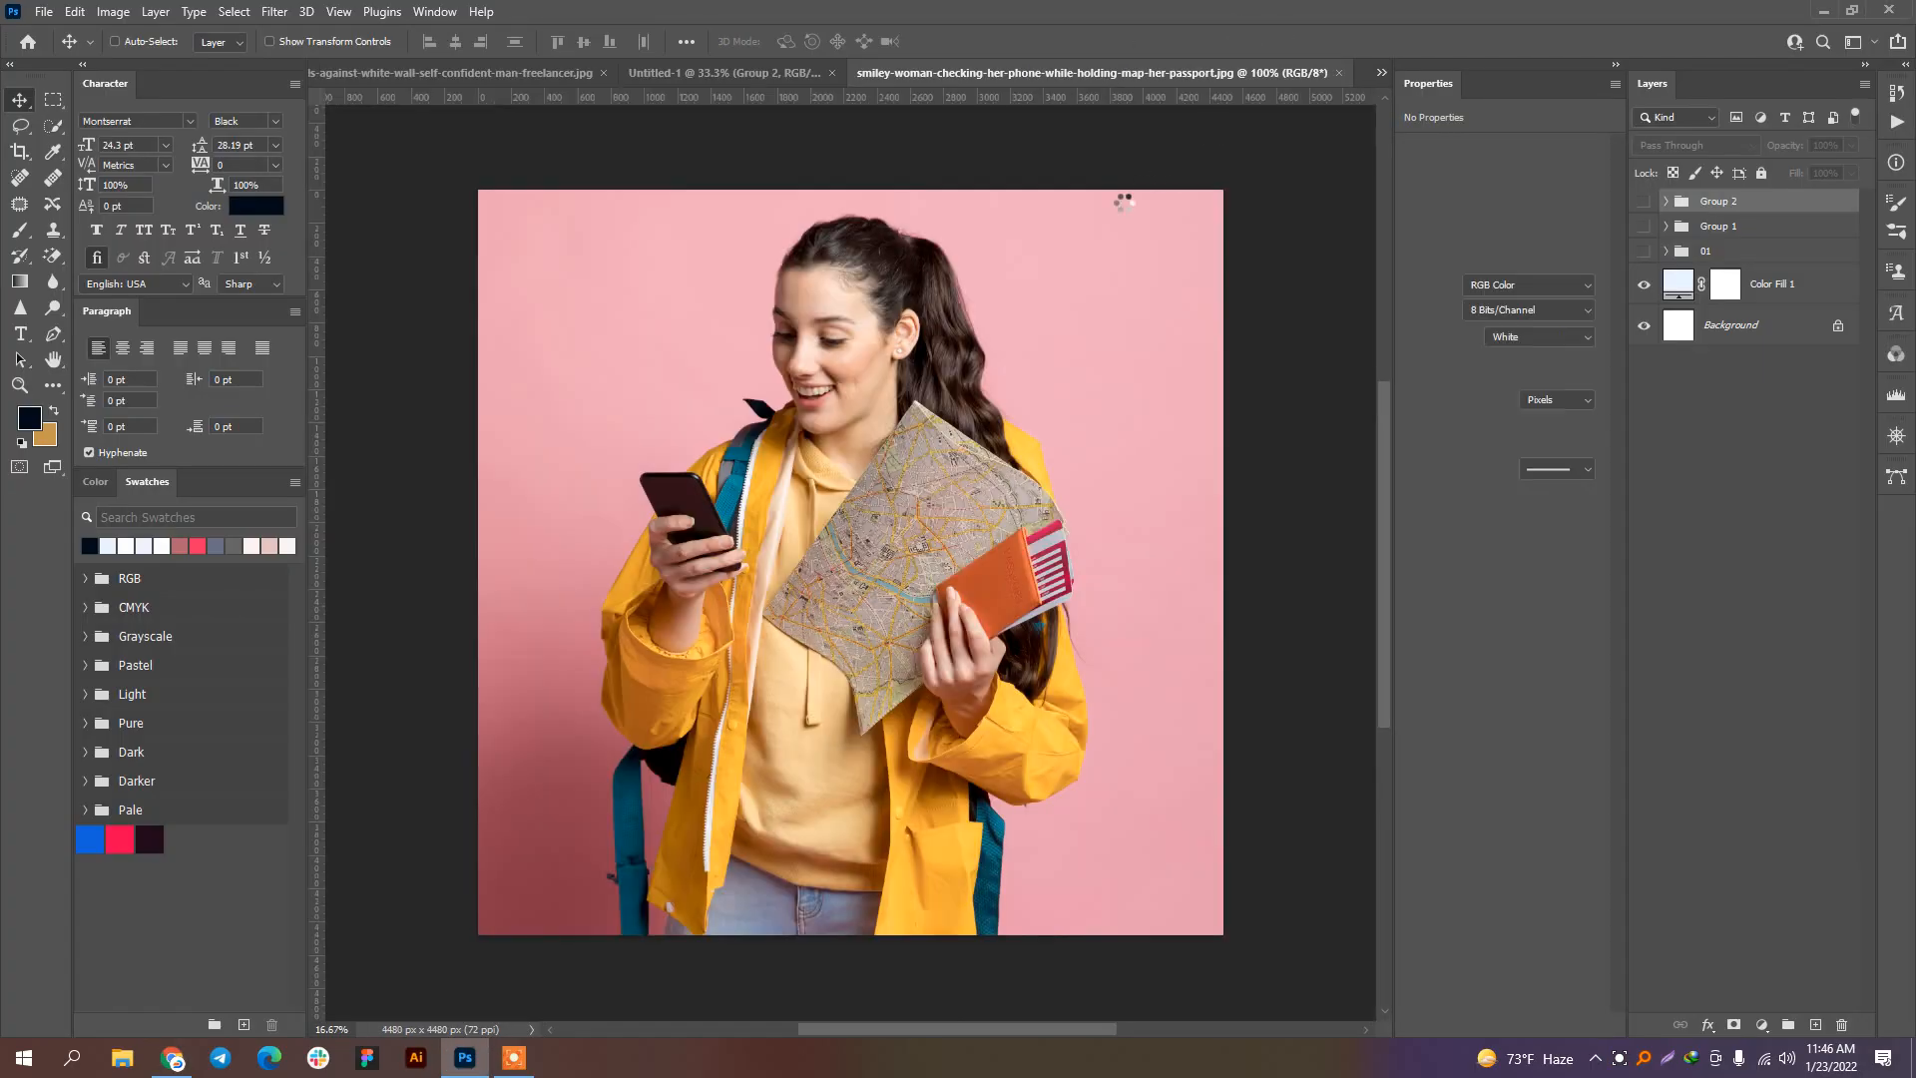
Step: Select the woman with Select Subject and correct the selection between the backpack strap, the jacket hem and the jeans with Quick Selection
left_click(52, 127)
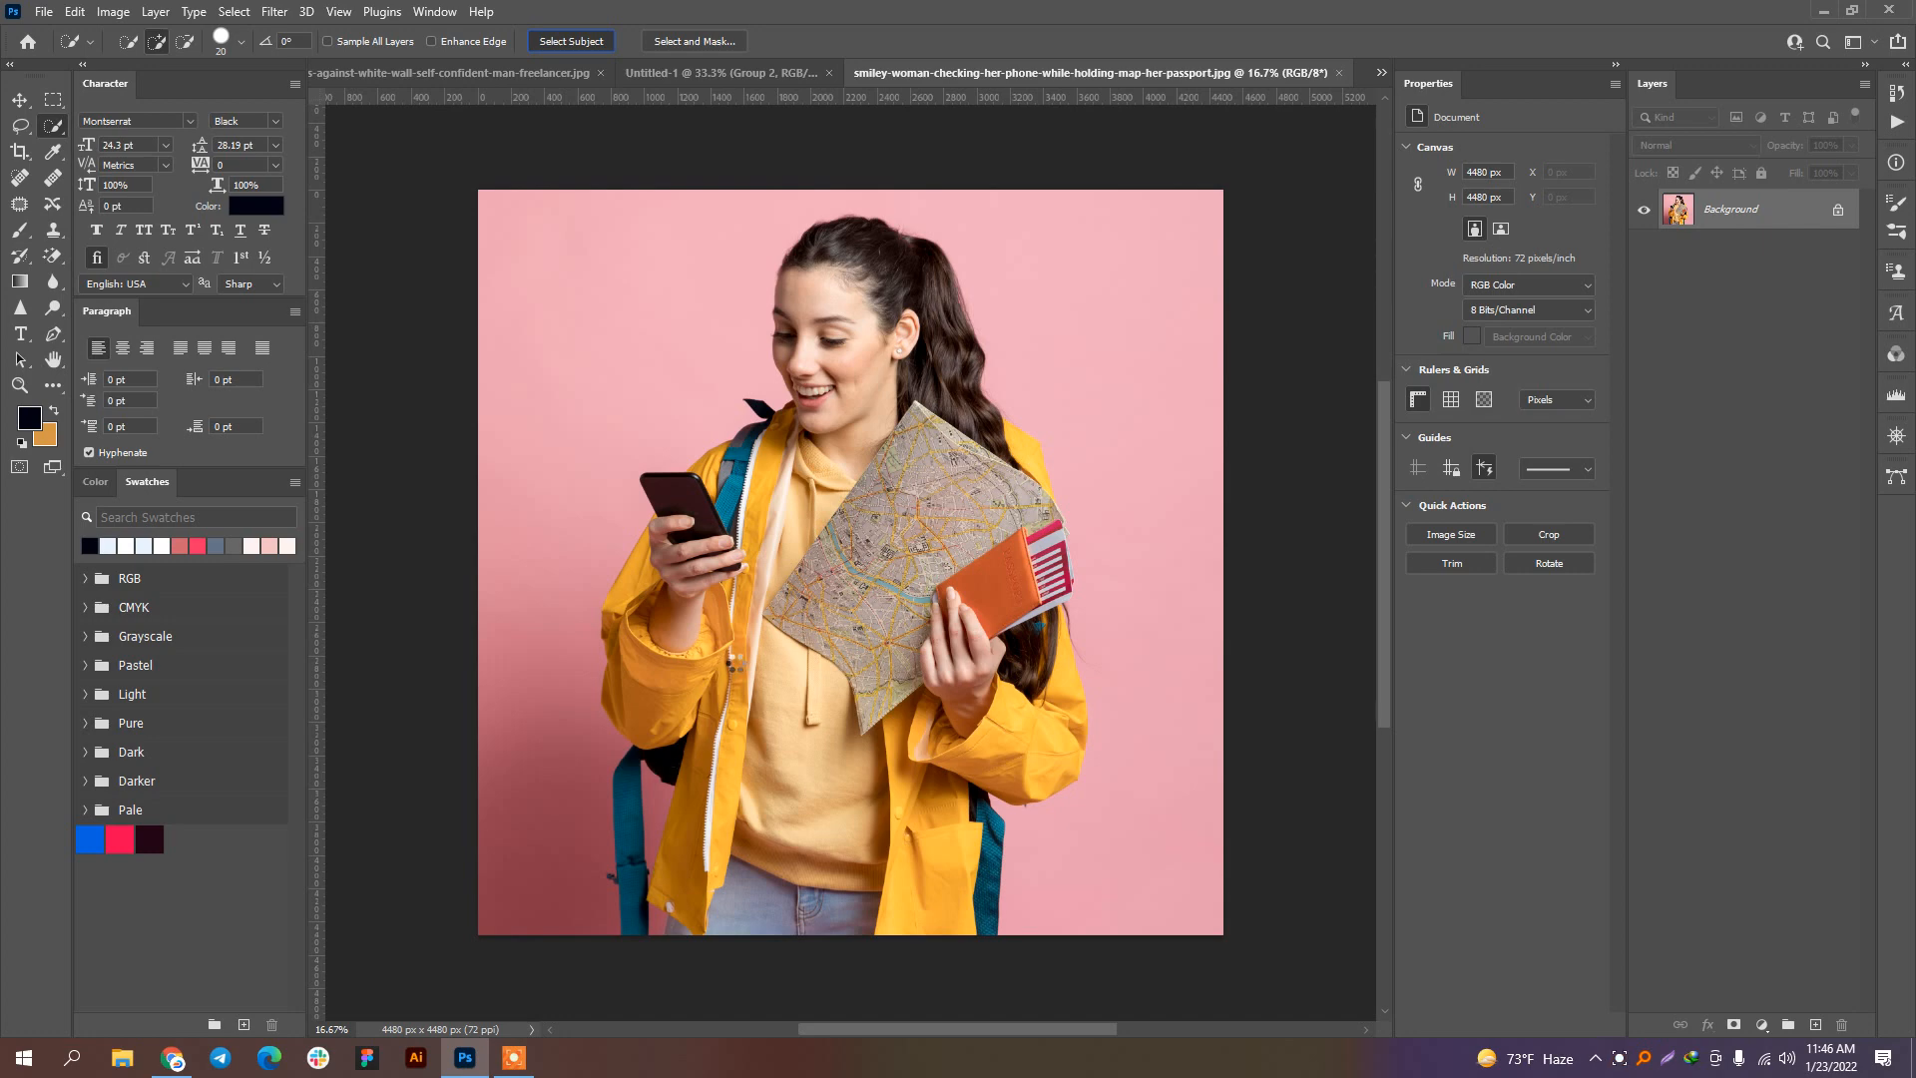
scroll(656, 866, "up", 4)
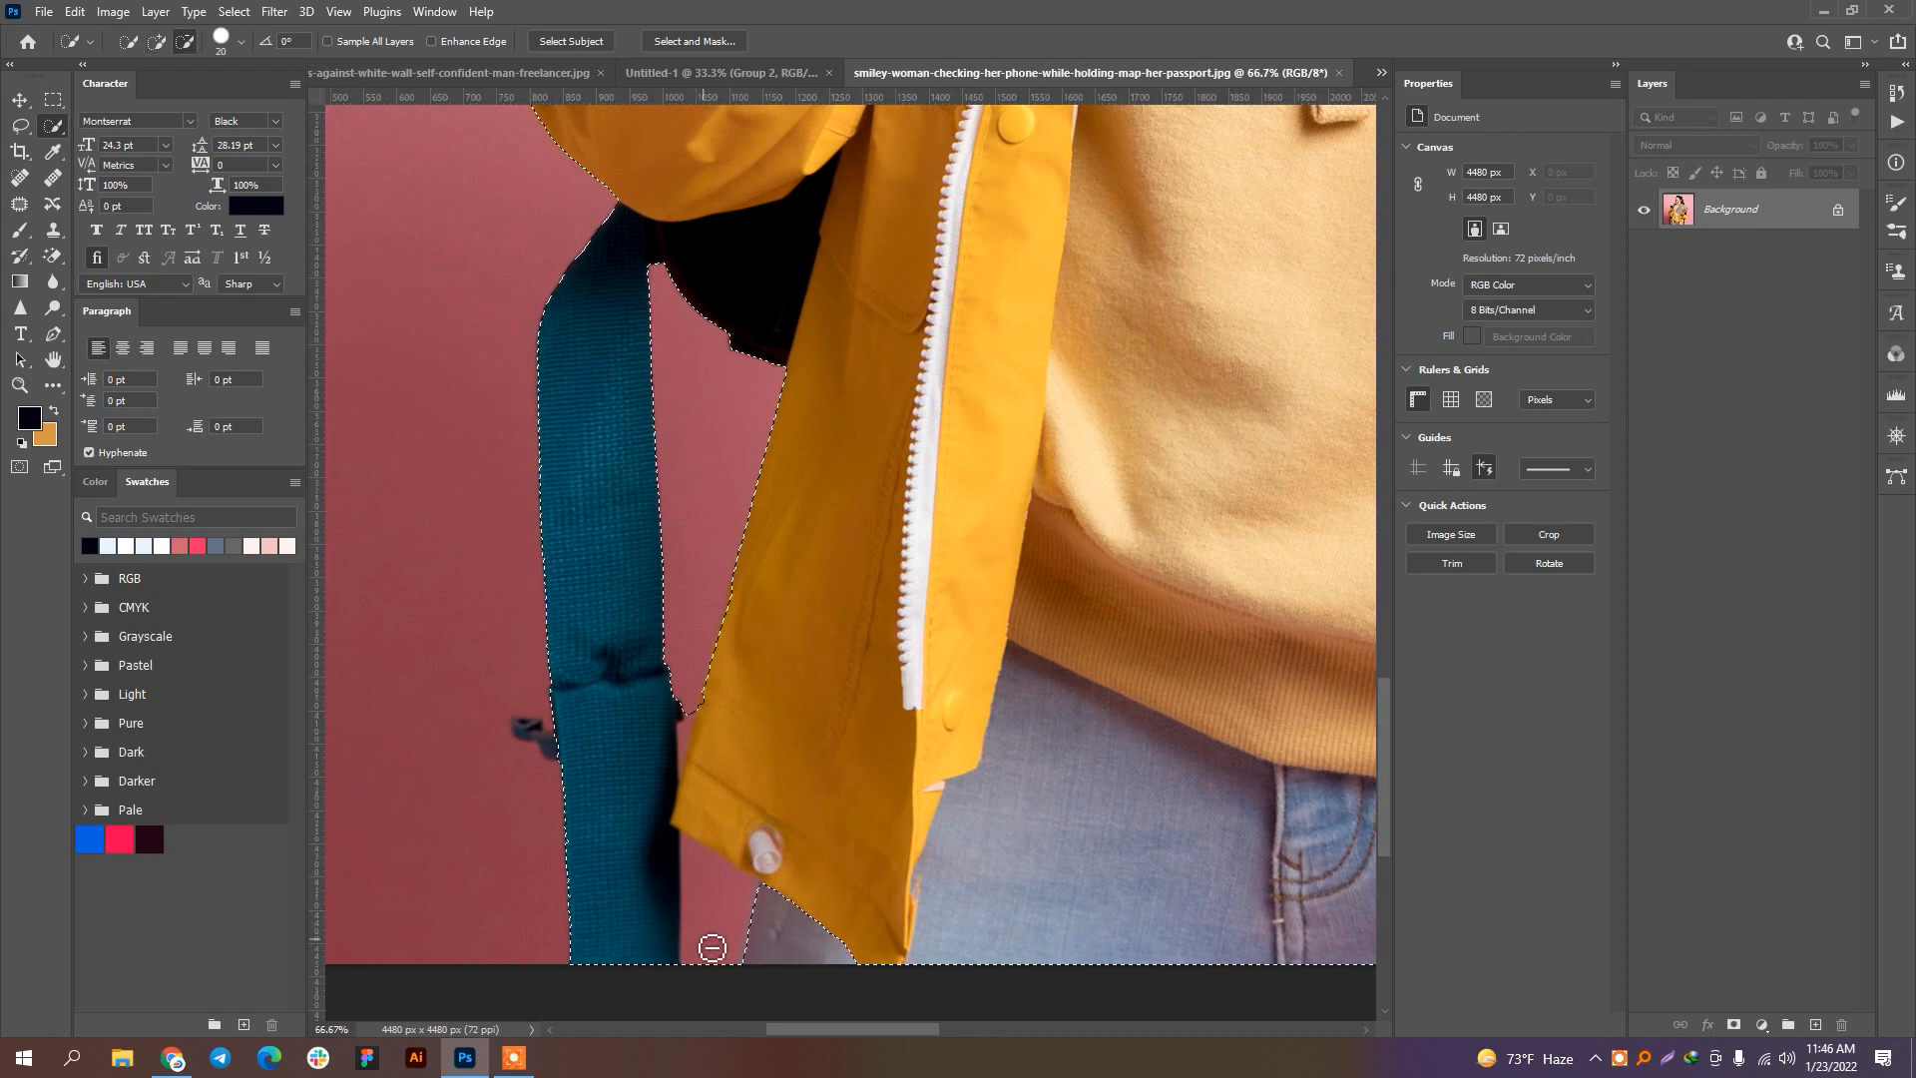
left_click(708, 941, "alt")
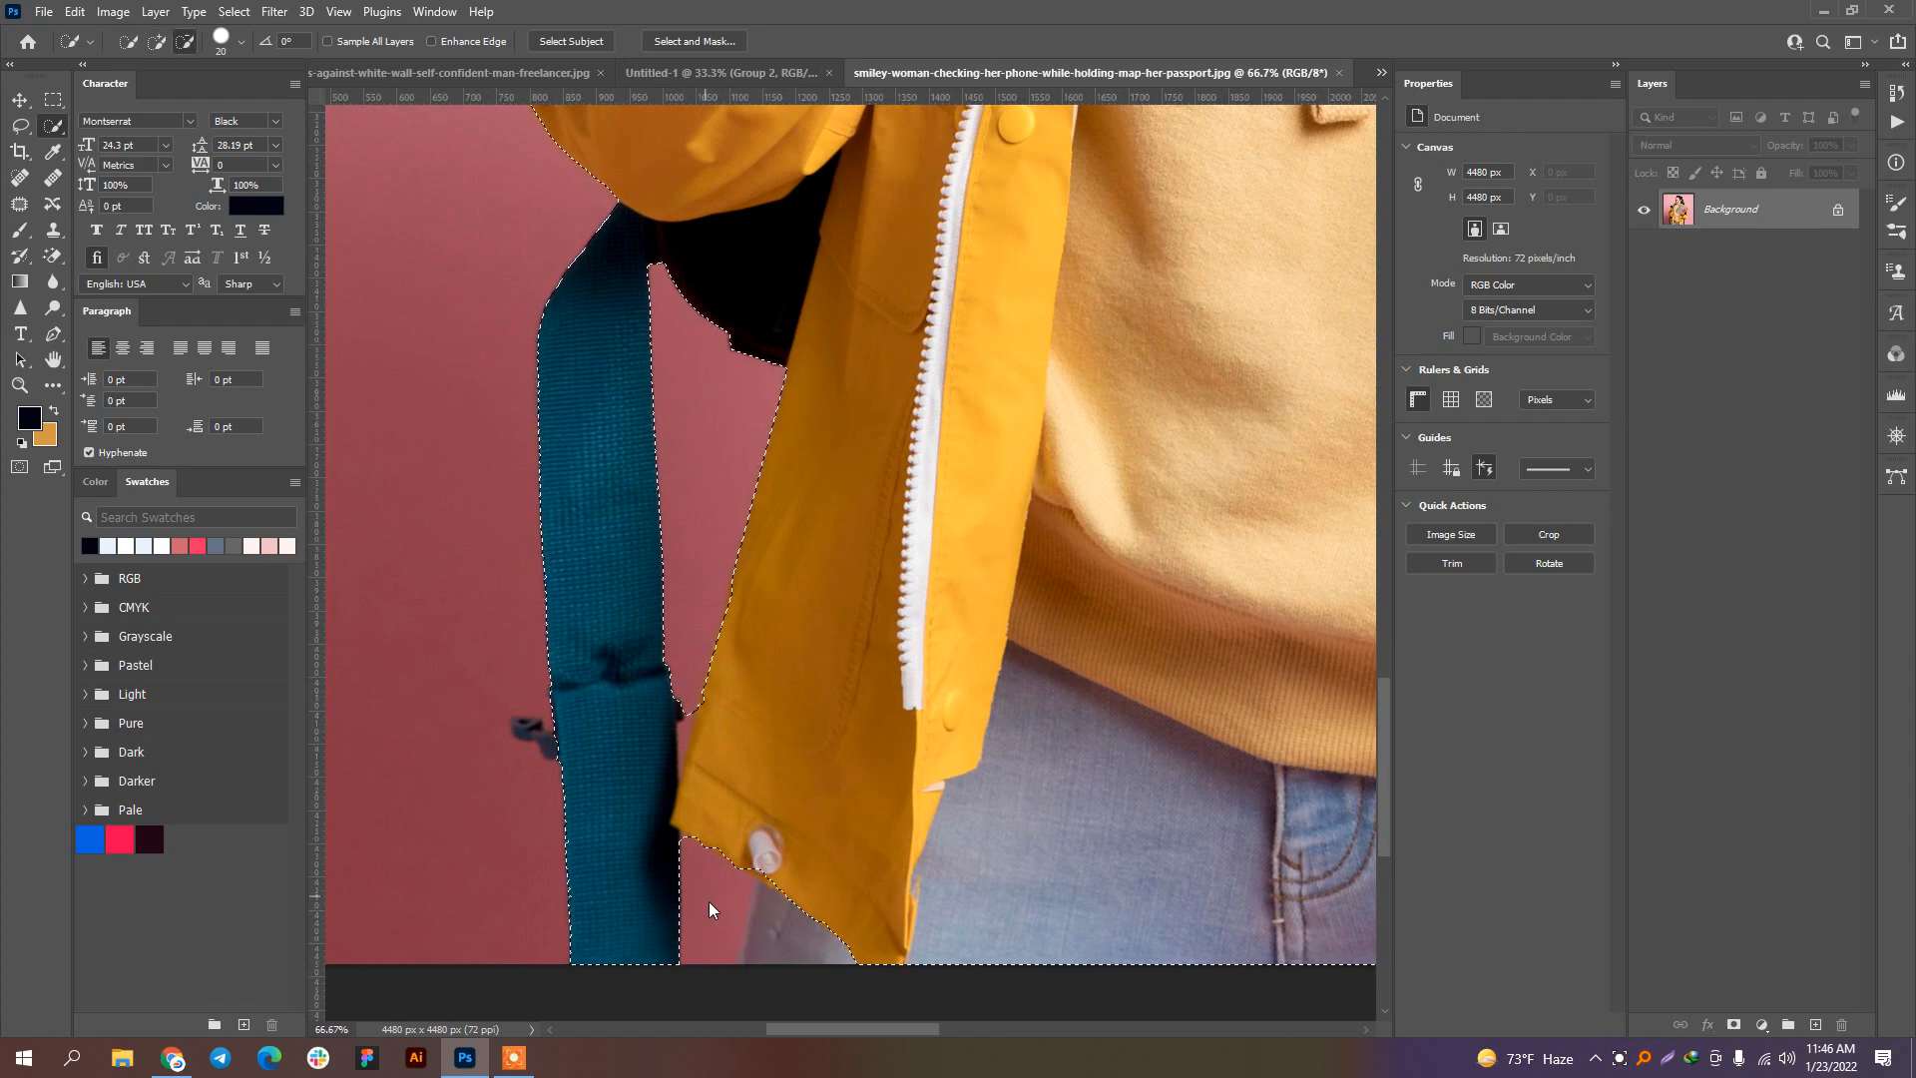
left_click_drag(805, 898, 777, 978)
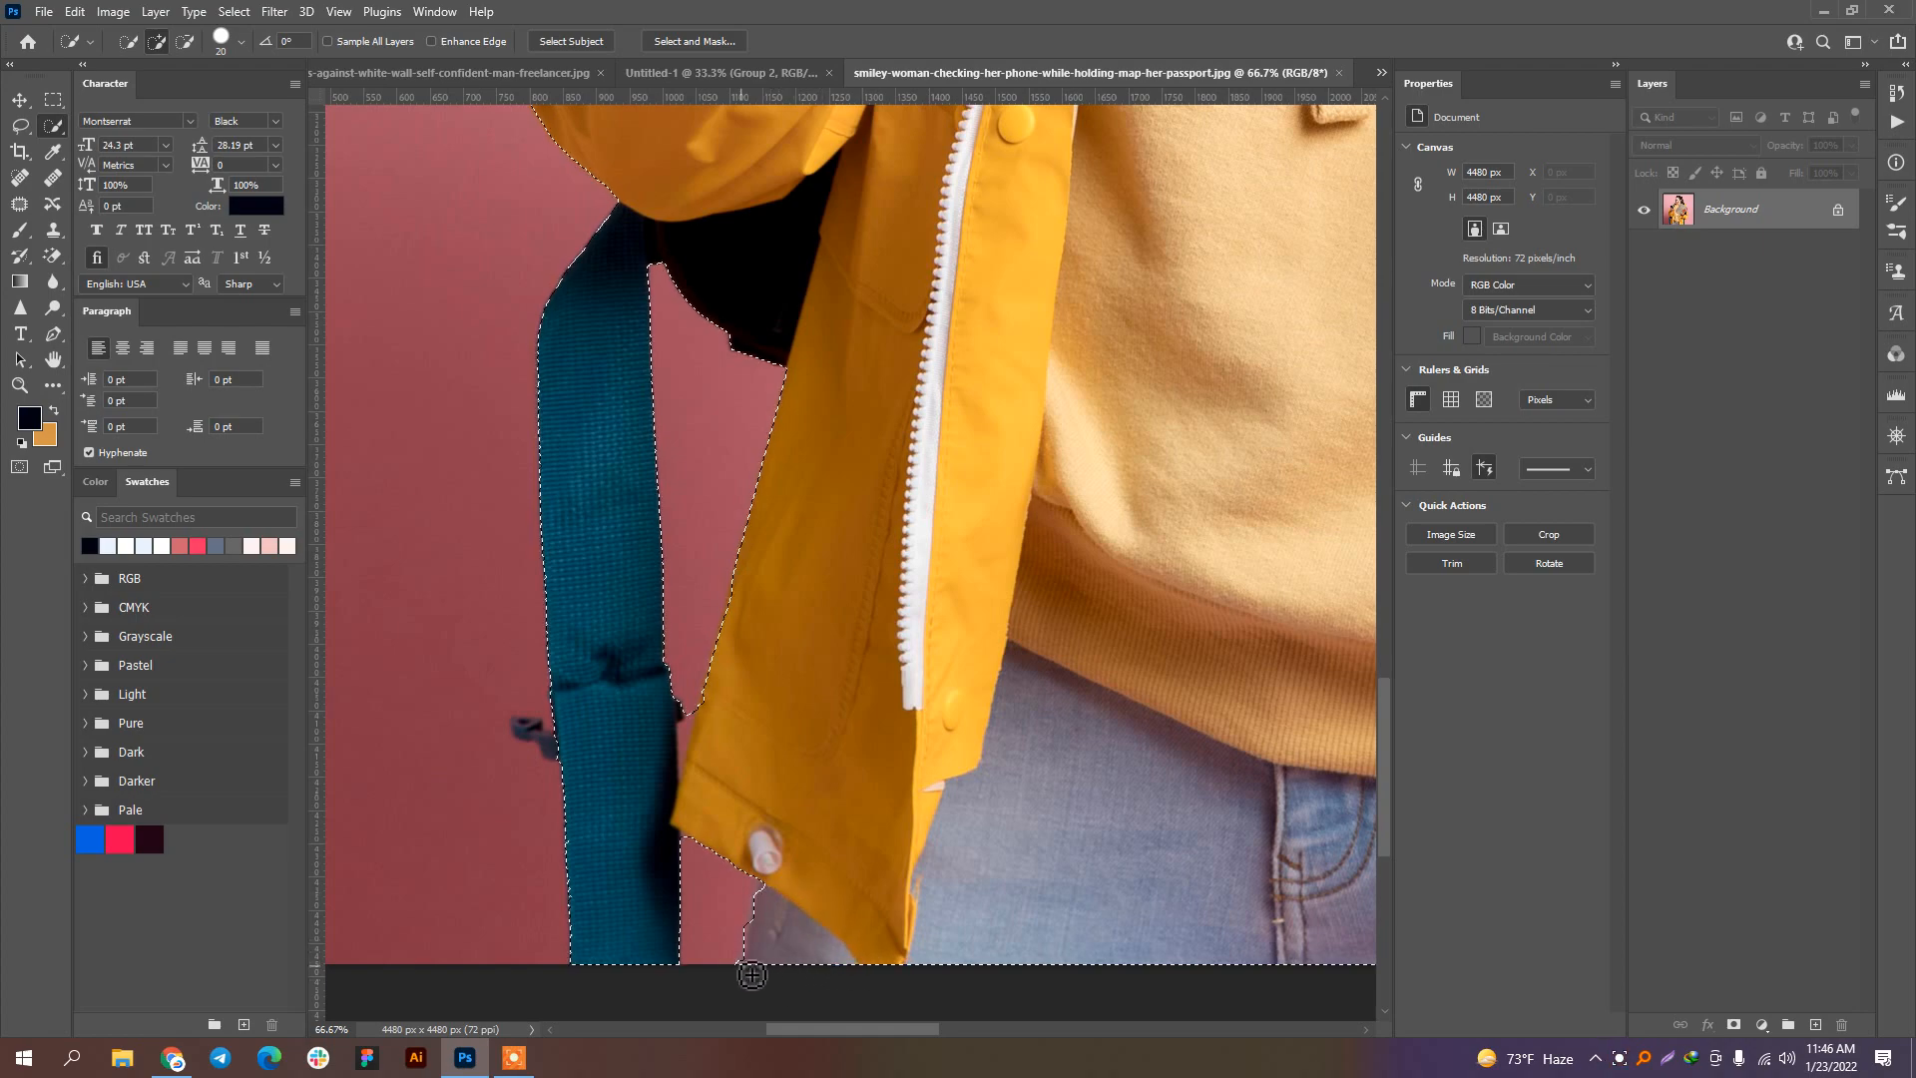
left_click_drag(887, 657, 766, 888)
left_click_drag(868, 619, 770, 807)
scroll(803, 809, "down", 4)
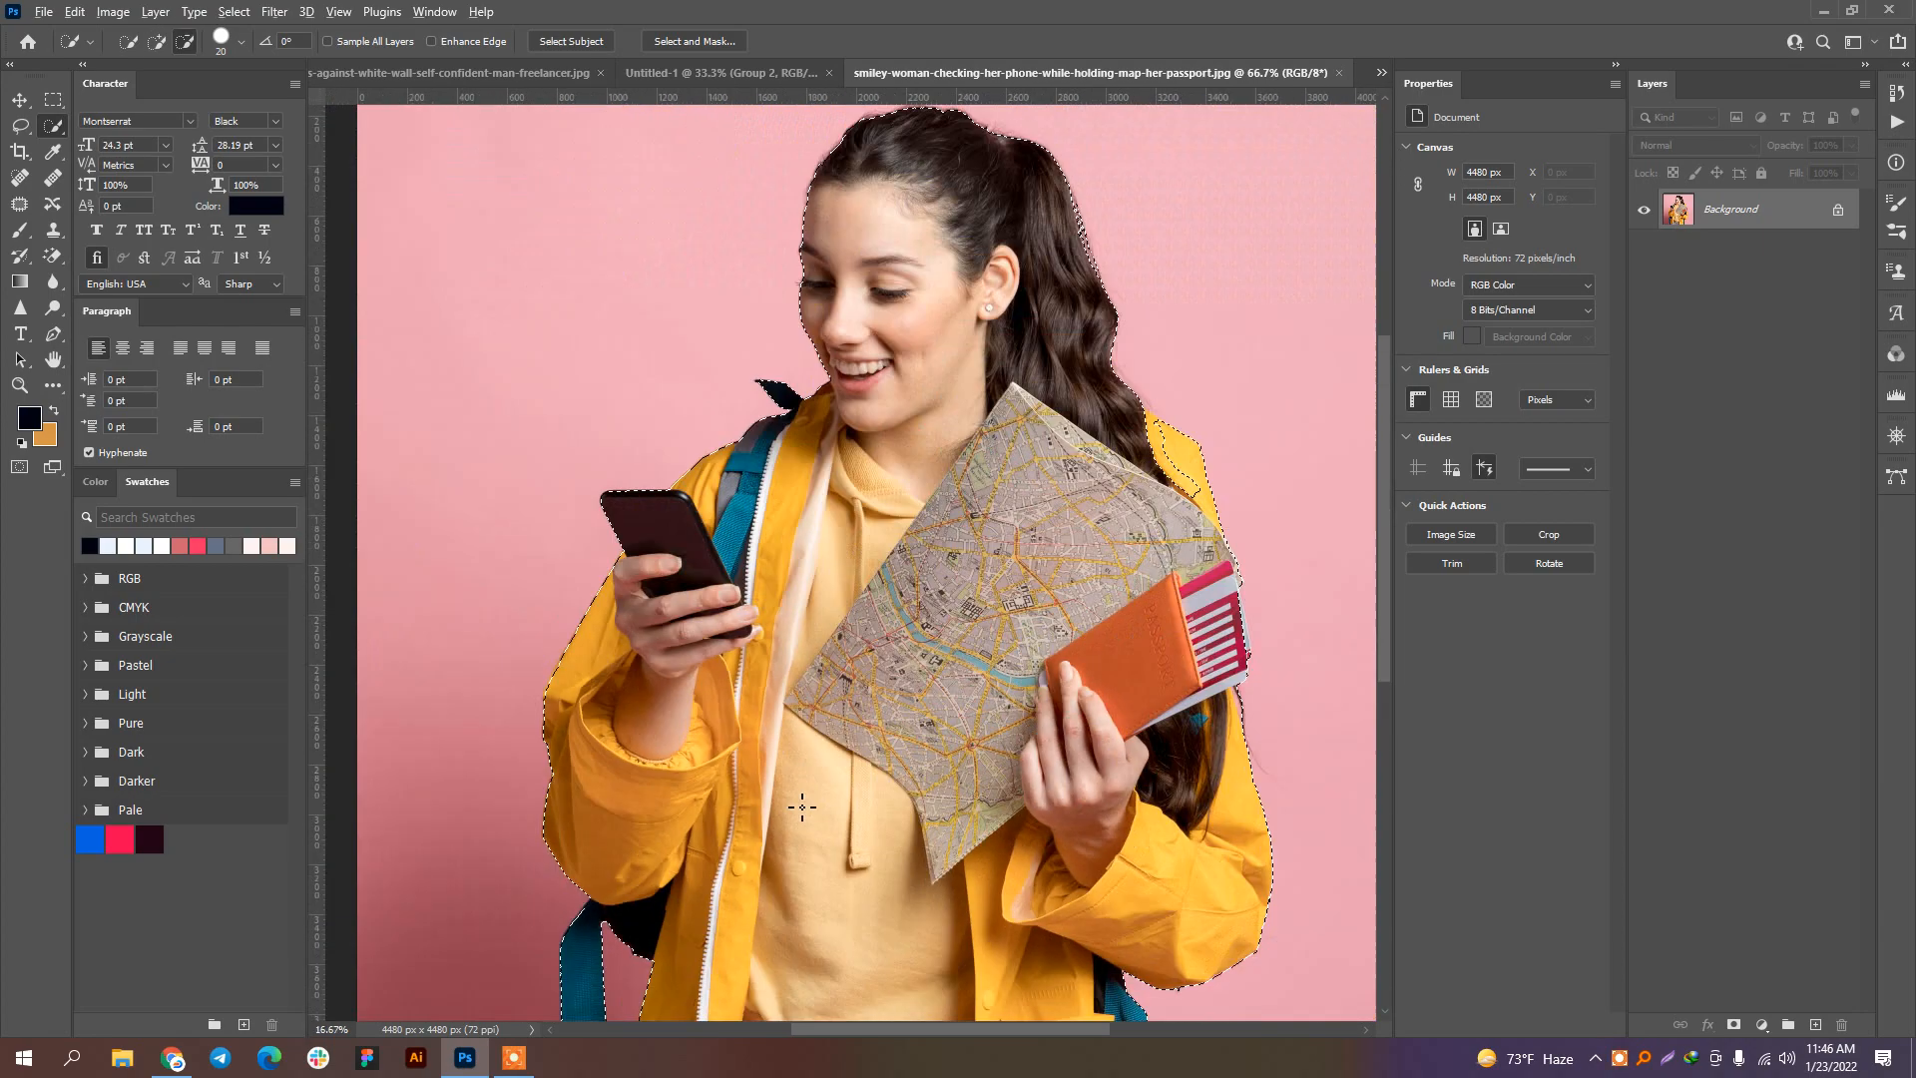
Step: Add the missed yellow jacket shoulder between the hair and the map to the selection, and check the edge along the hair
scroll(1101, 893, "up", 2)
left_click_drag(1008, 464, 1027, 582)
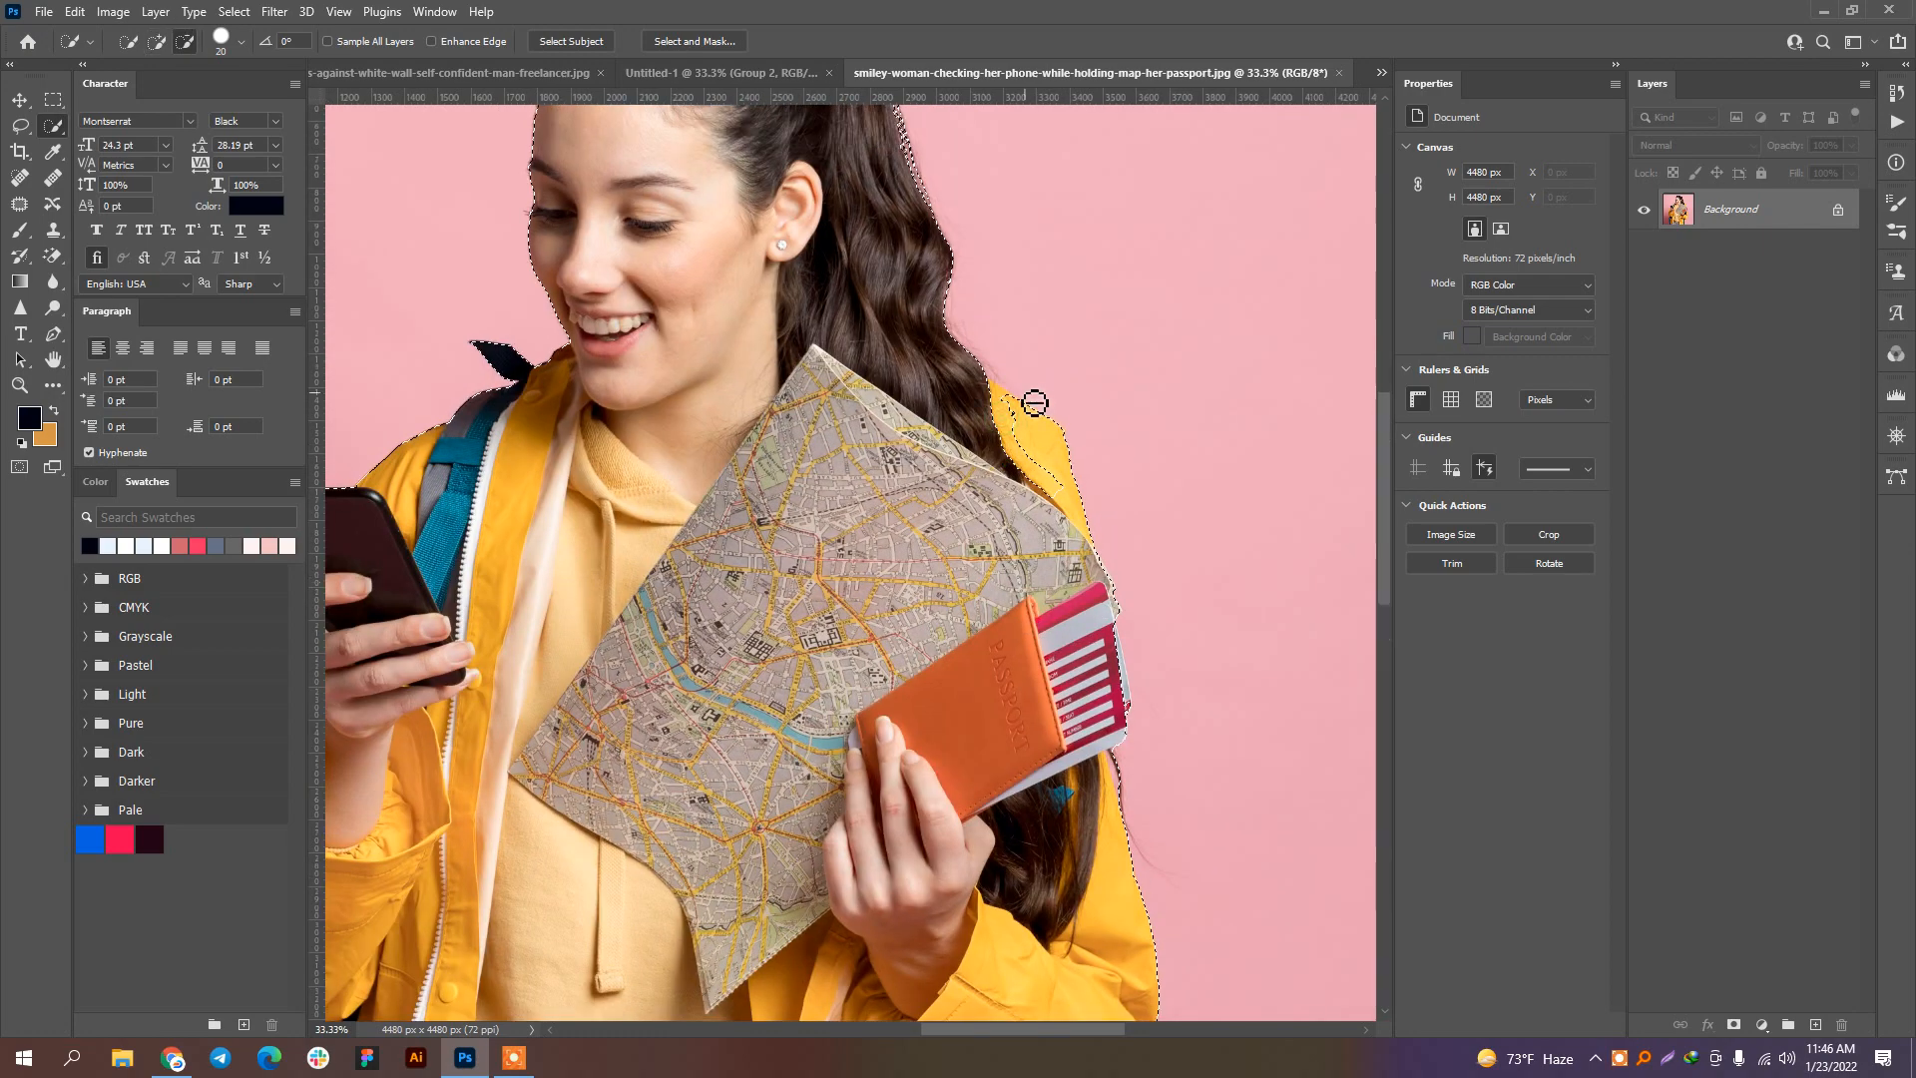
scroll(1032, 402, "up", 3)
mouse_move(949, 413)
left_mouse_down()
mouse_move(1007, 466)
mouse_move(1070, 614)
left_mouse_up()
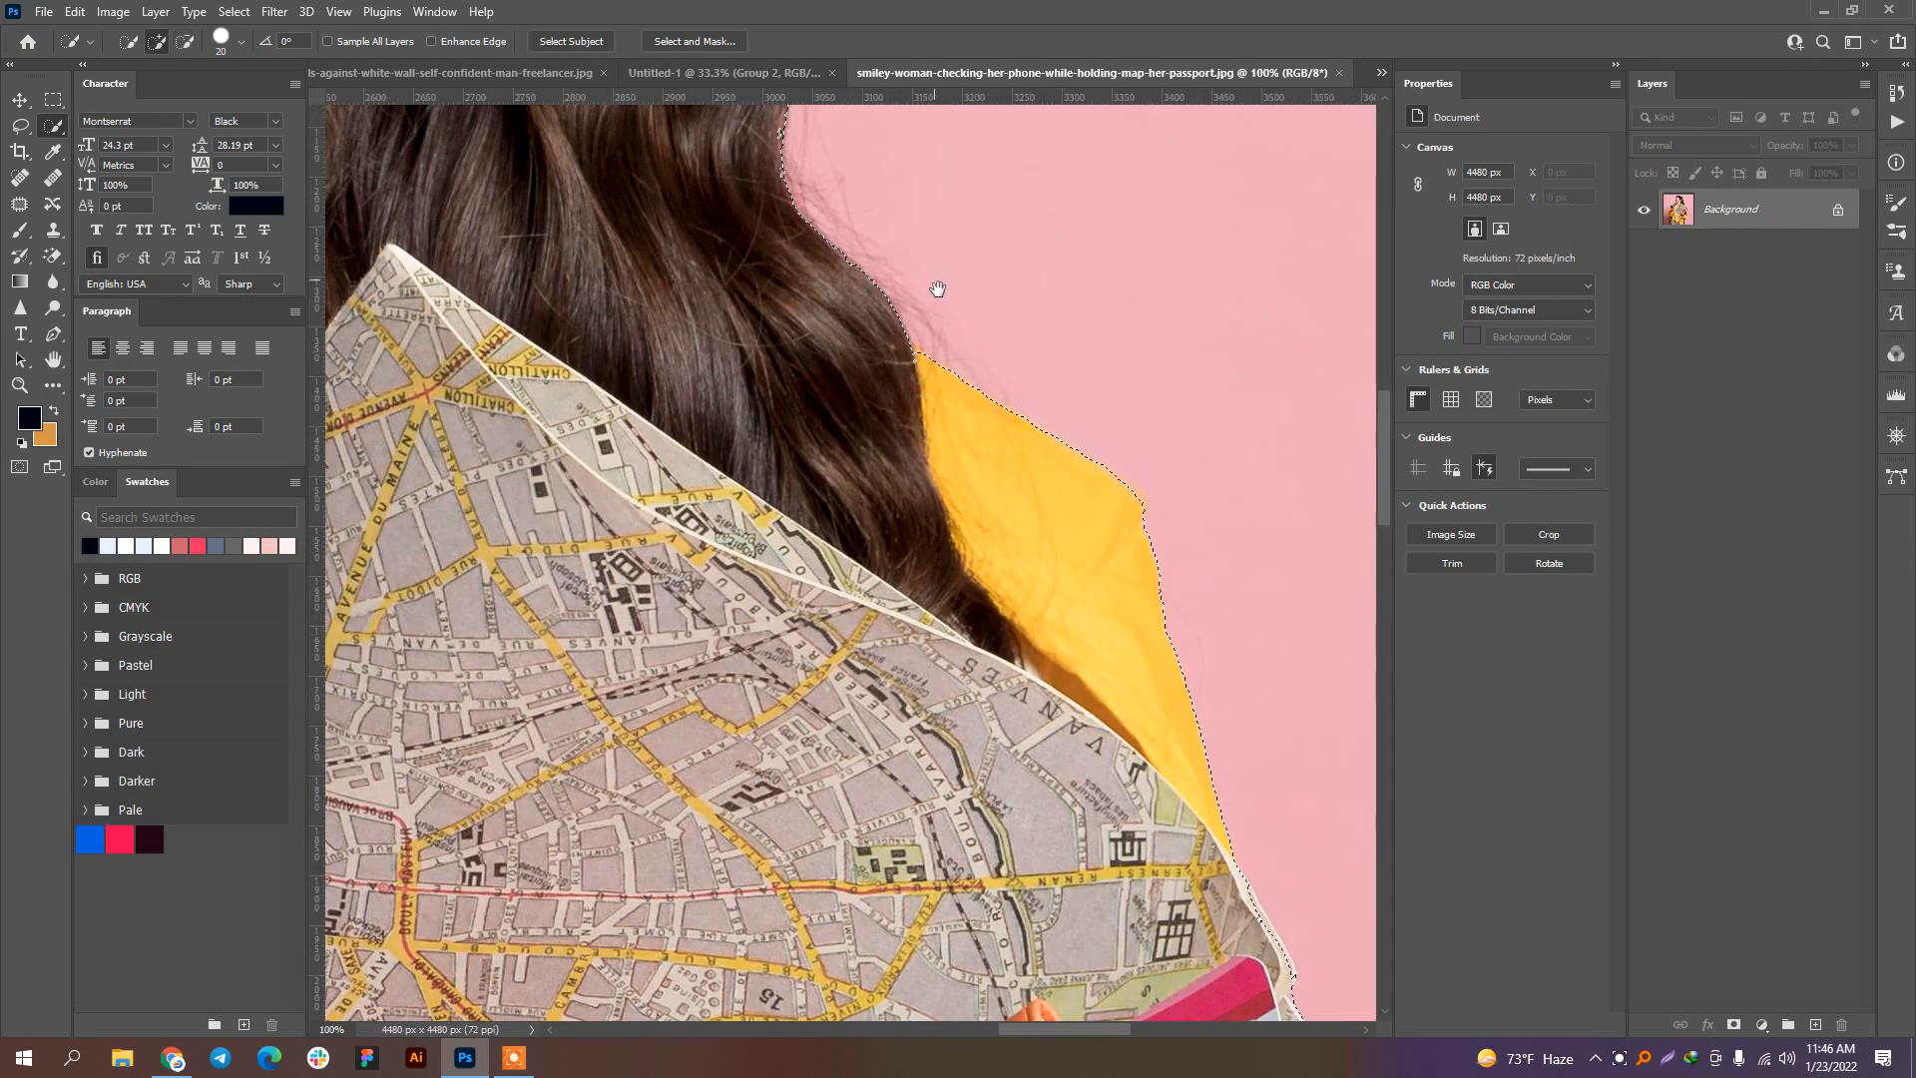
left_click_drag(938, 288, 983, 398)
left_click_drag(711, 471, 1043, 662)
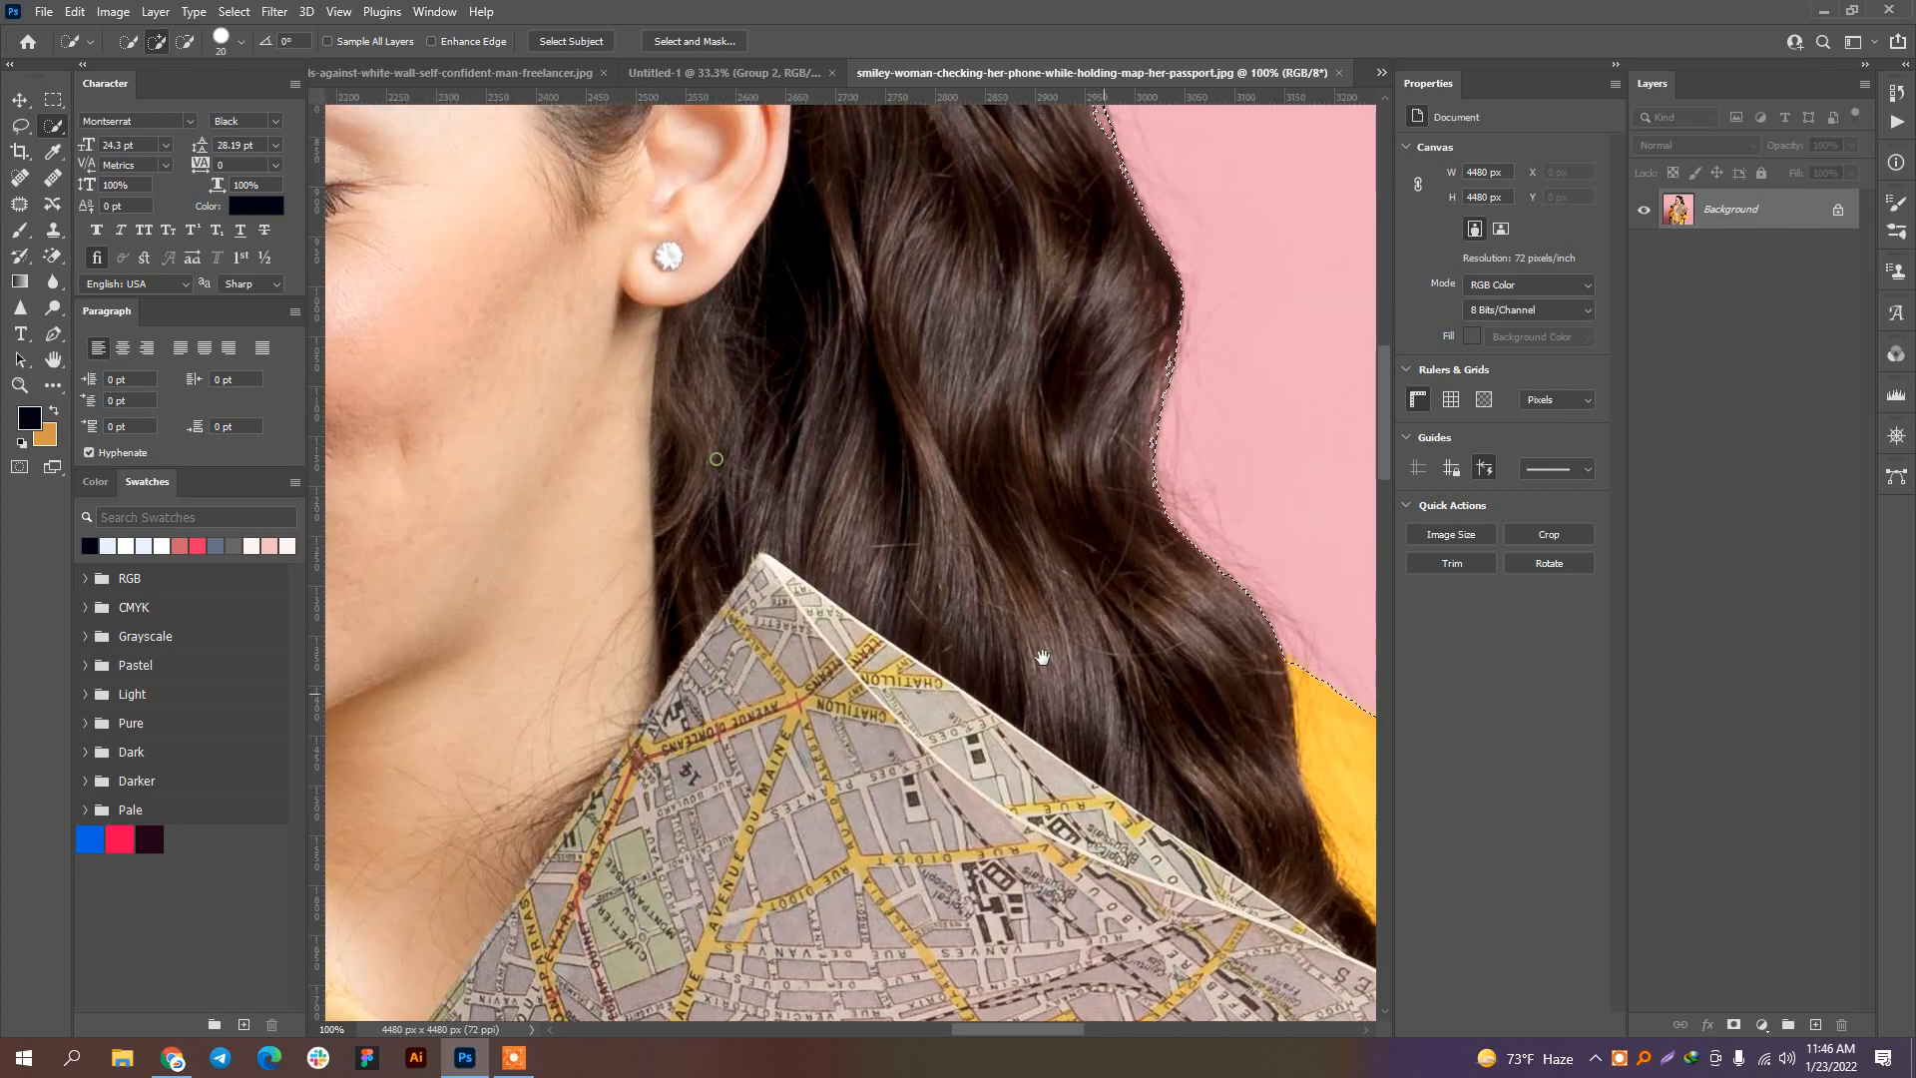
Step: Check the selection edge along the hair and hide the pink background with a layer mask made from the selection
scroll(1044, 662, "down", 3)
scroll(1064, 623, "up", 6)
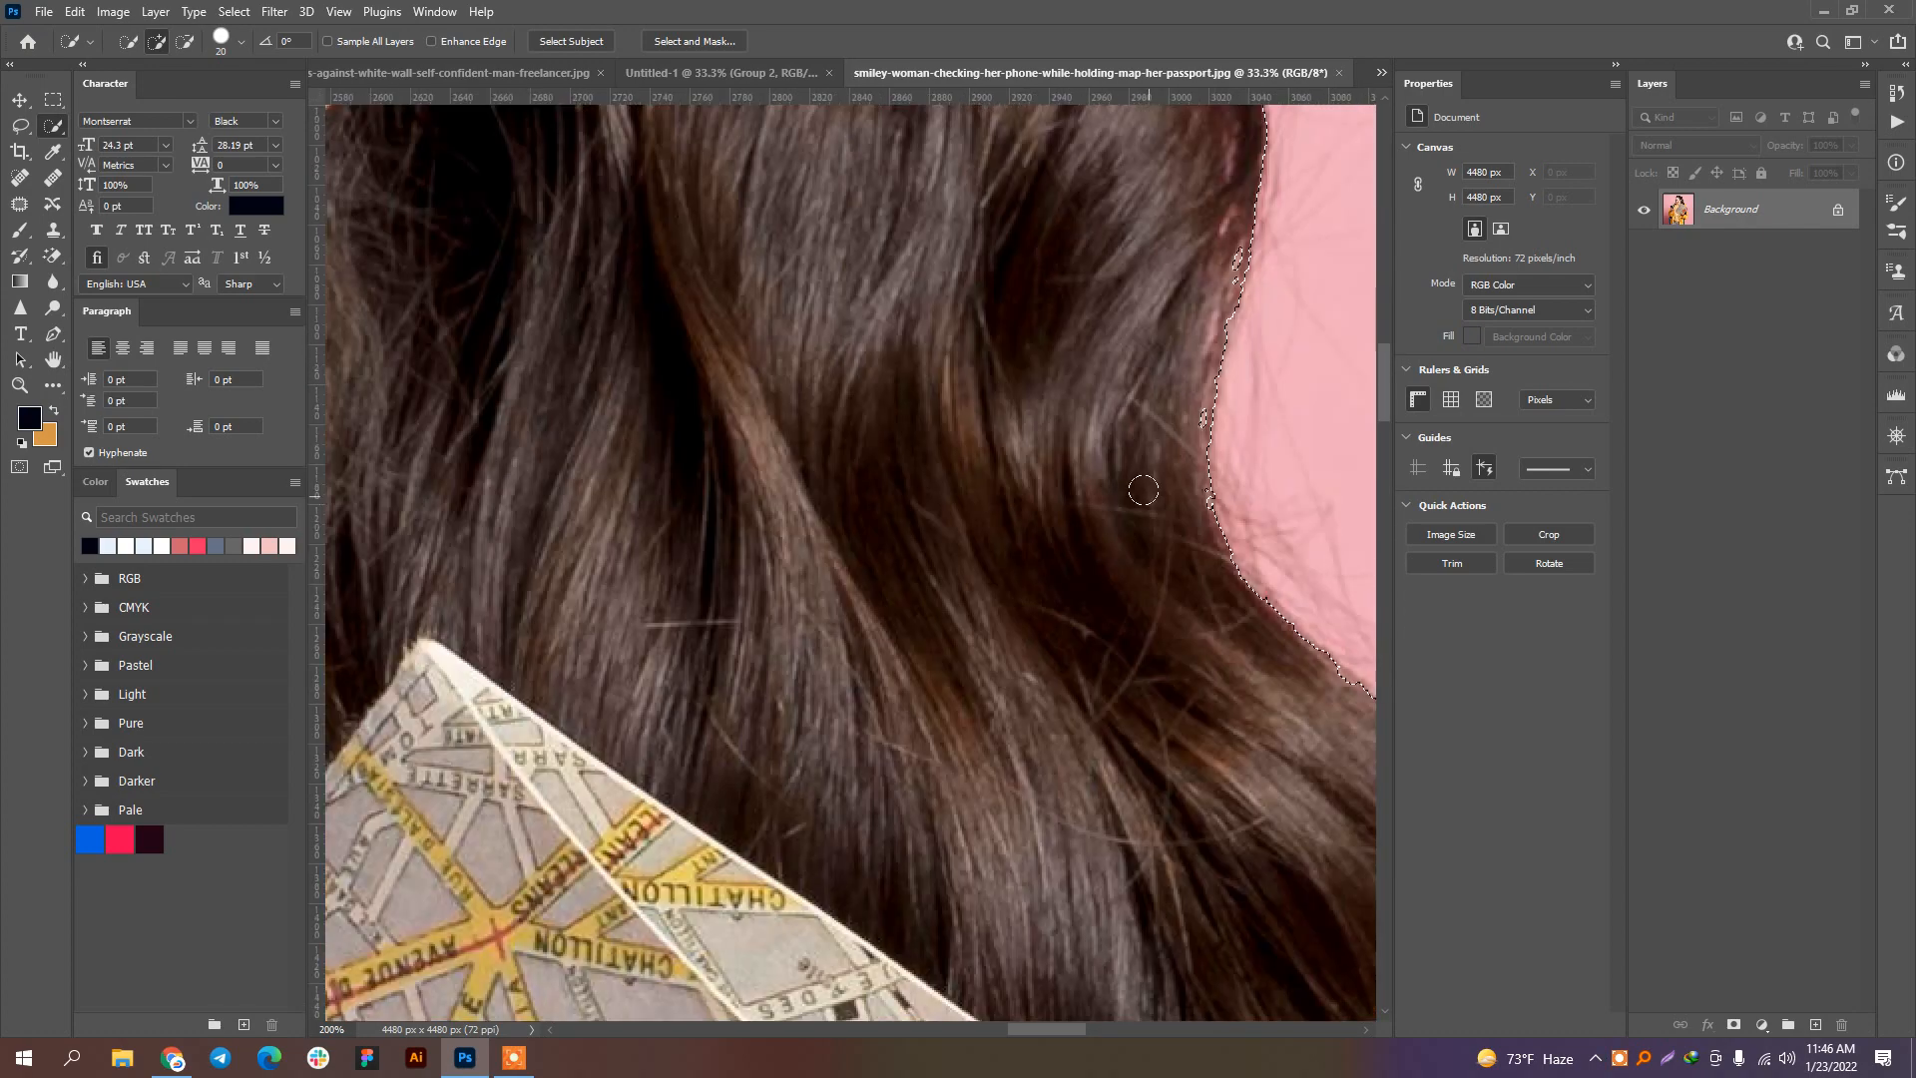
scroll(1166, 379, "down", 6)
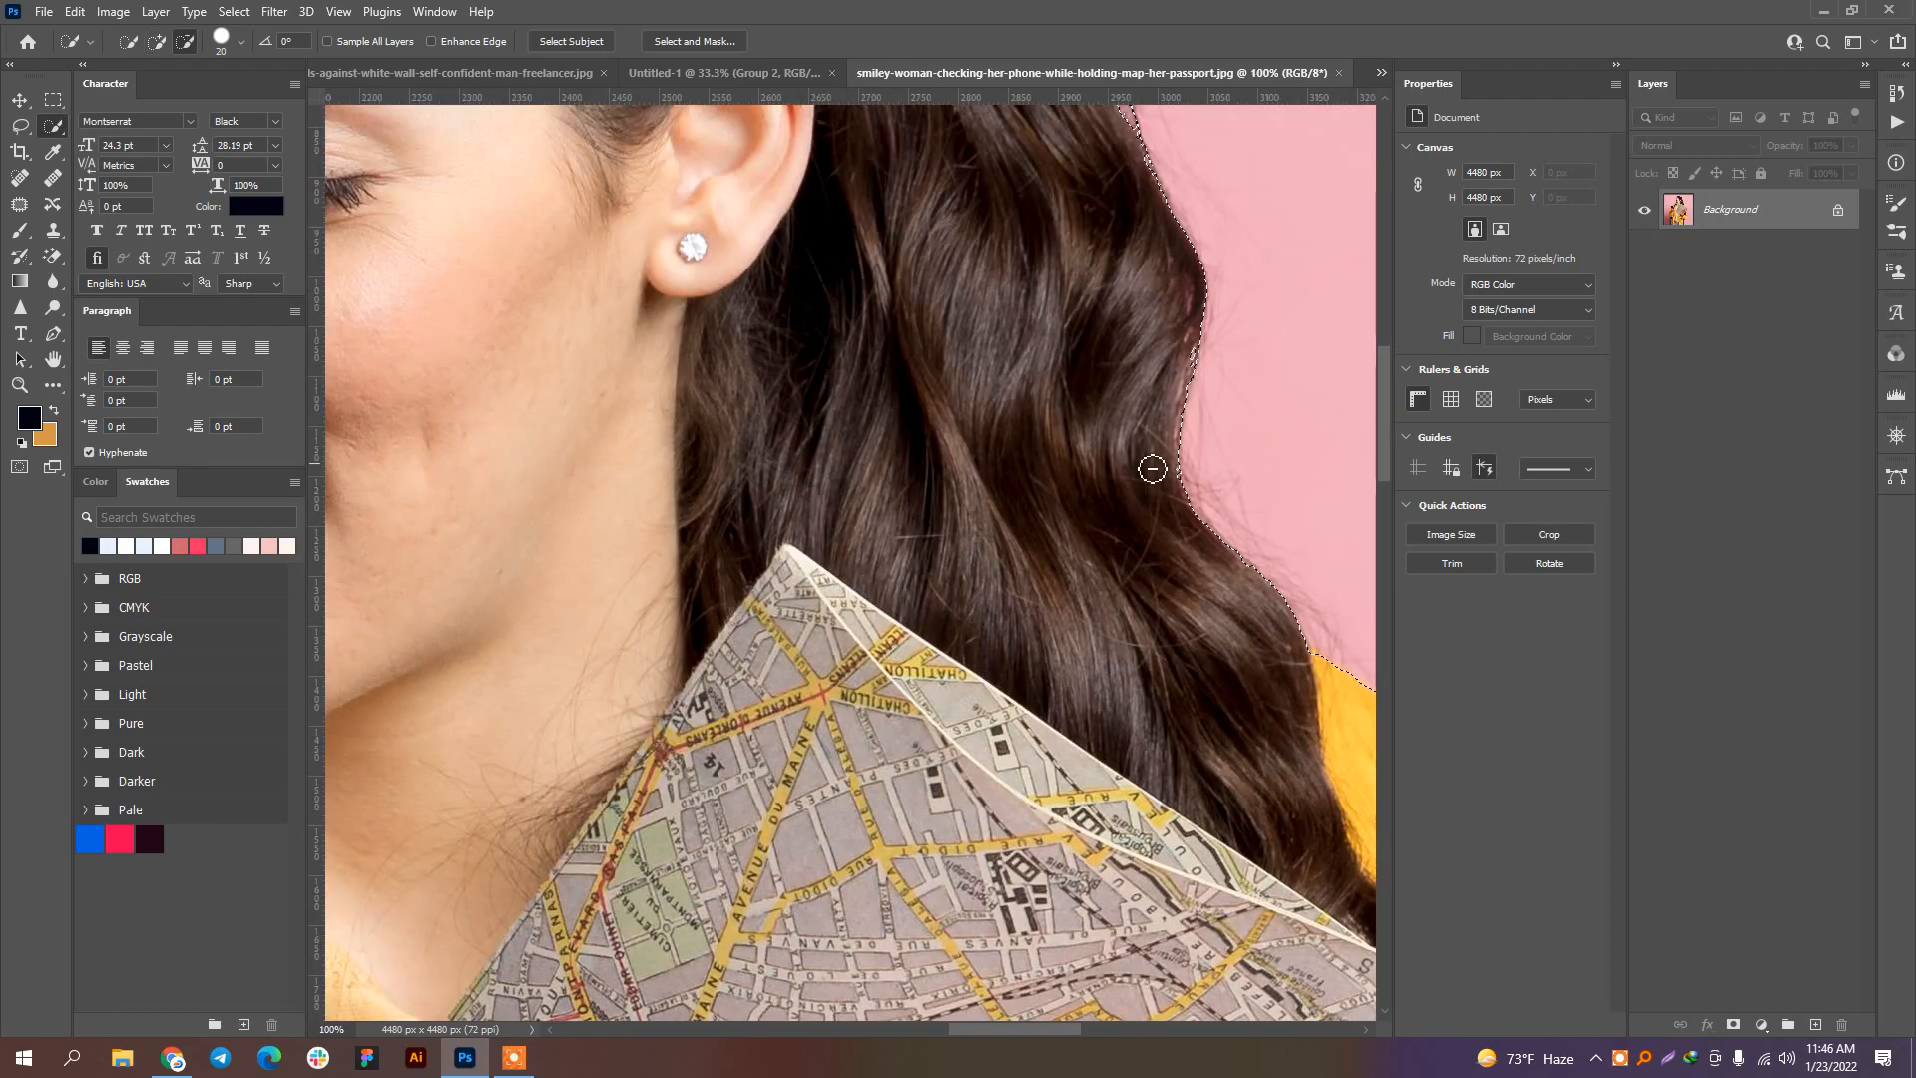
left_click_drag(732, 547, 949, 382)
scroll(709, 556, "up", 6)
scroll(716, 561, "down", 5)
left_click(1733, 1025)
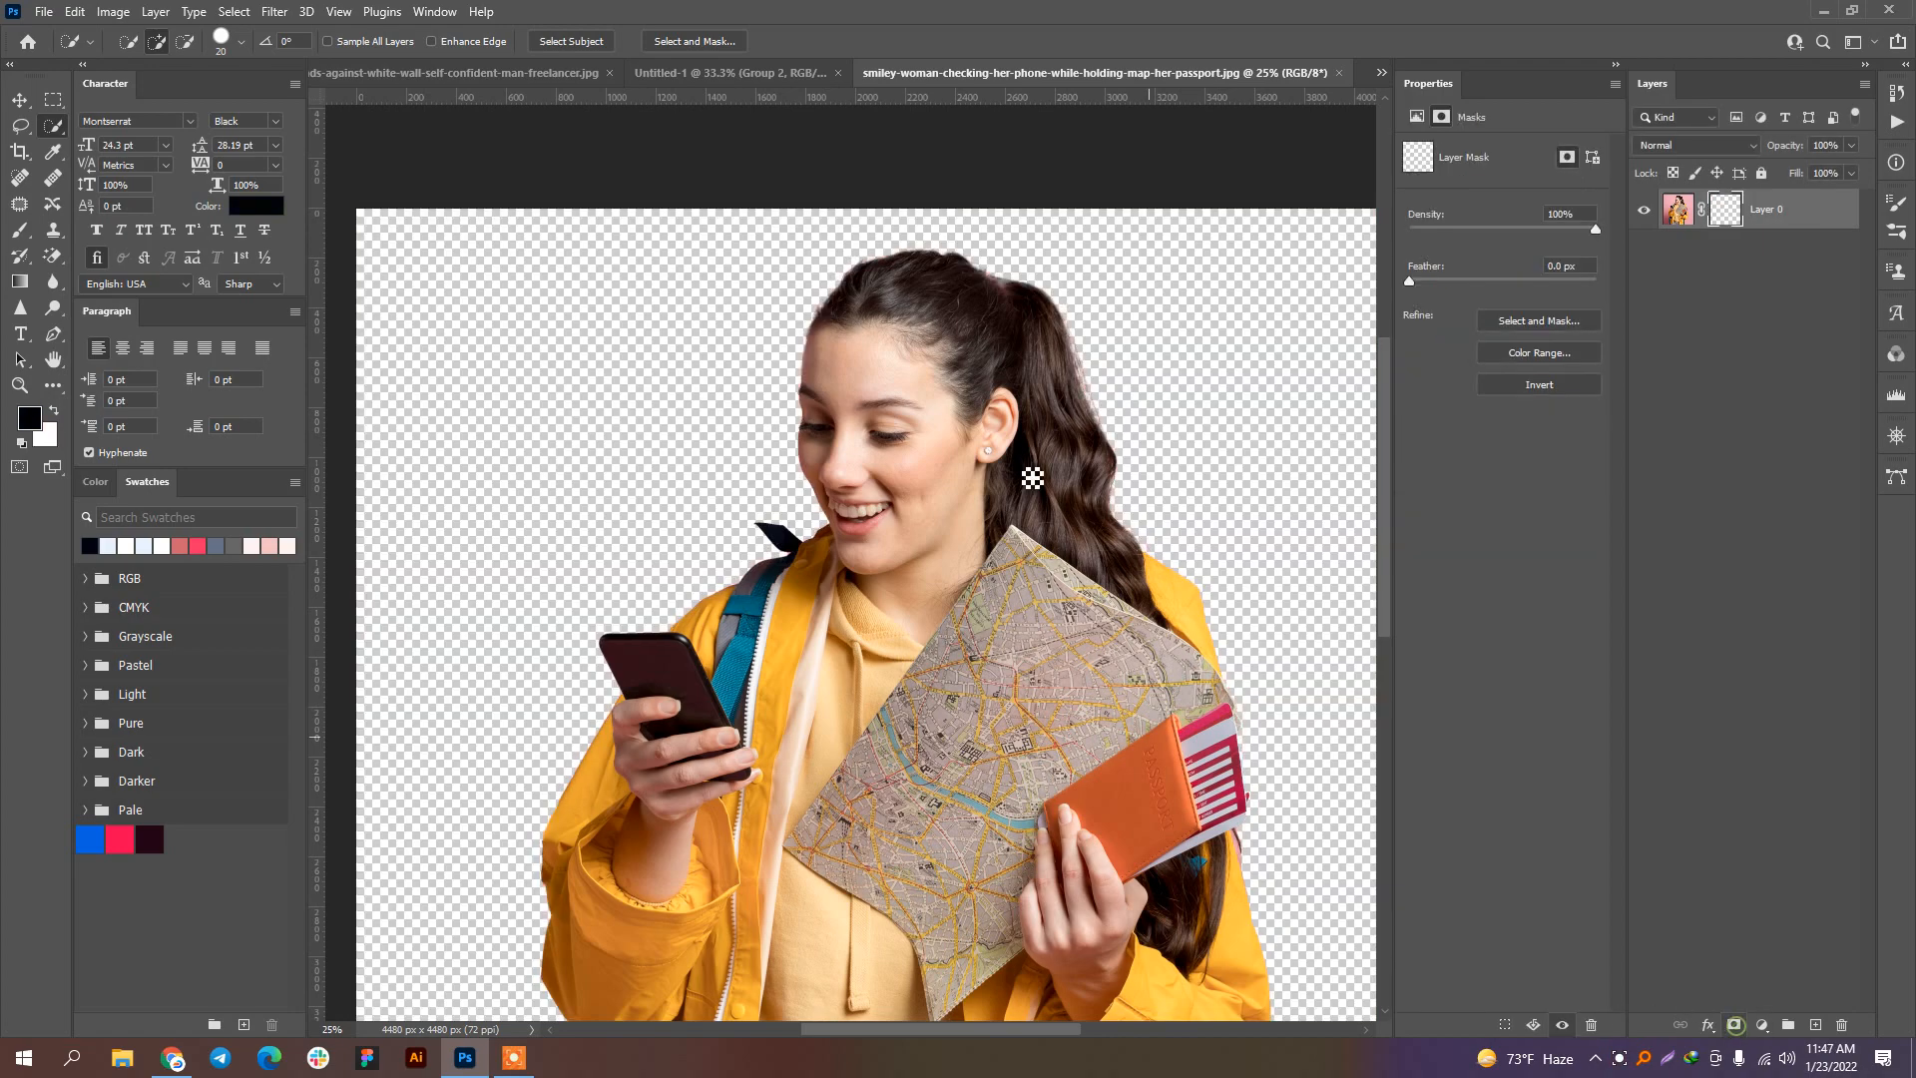
Step: Refine the mask along the ponytail and crown in Select and Mask, with Decontaminate Colors enabled
scroll(940, 299, "up", 3)
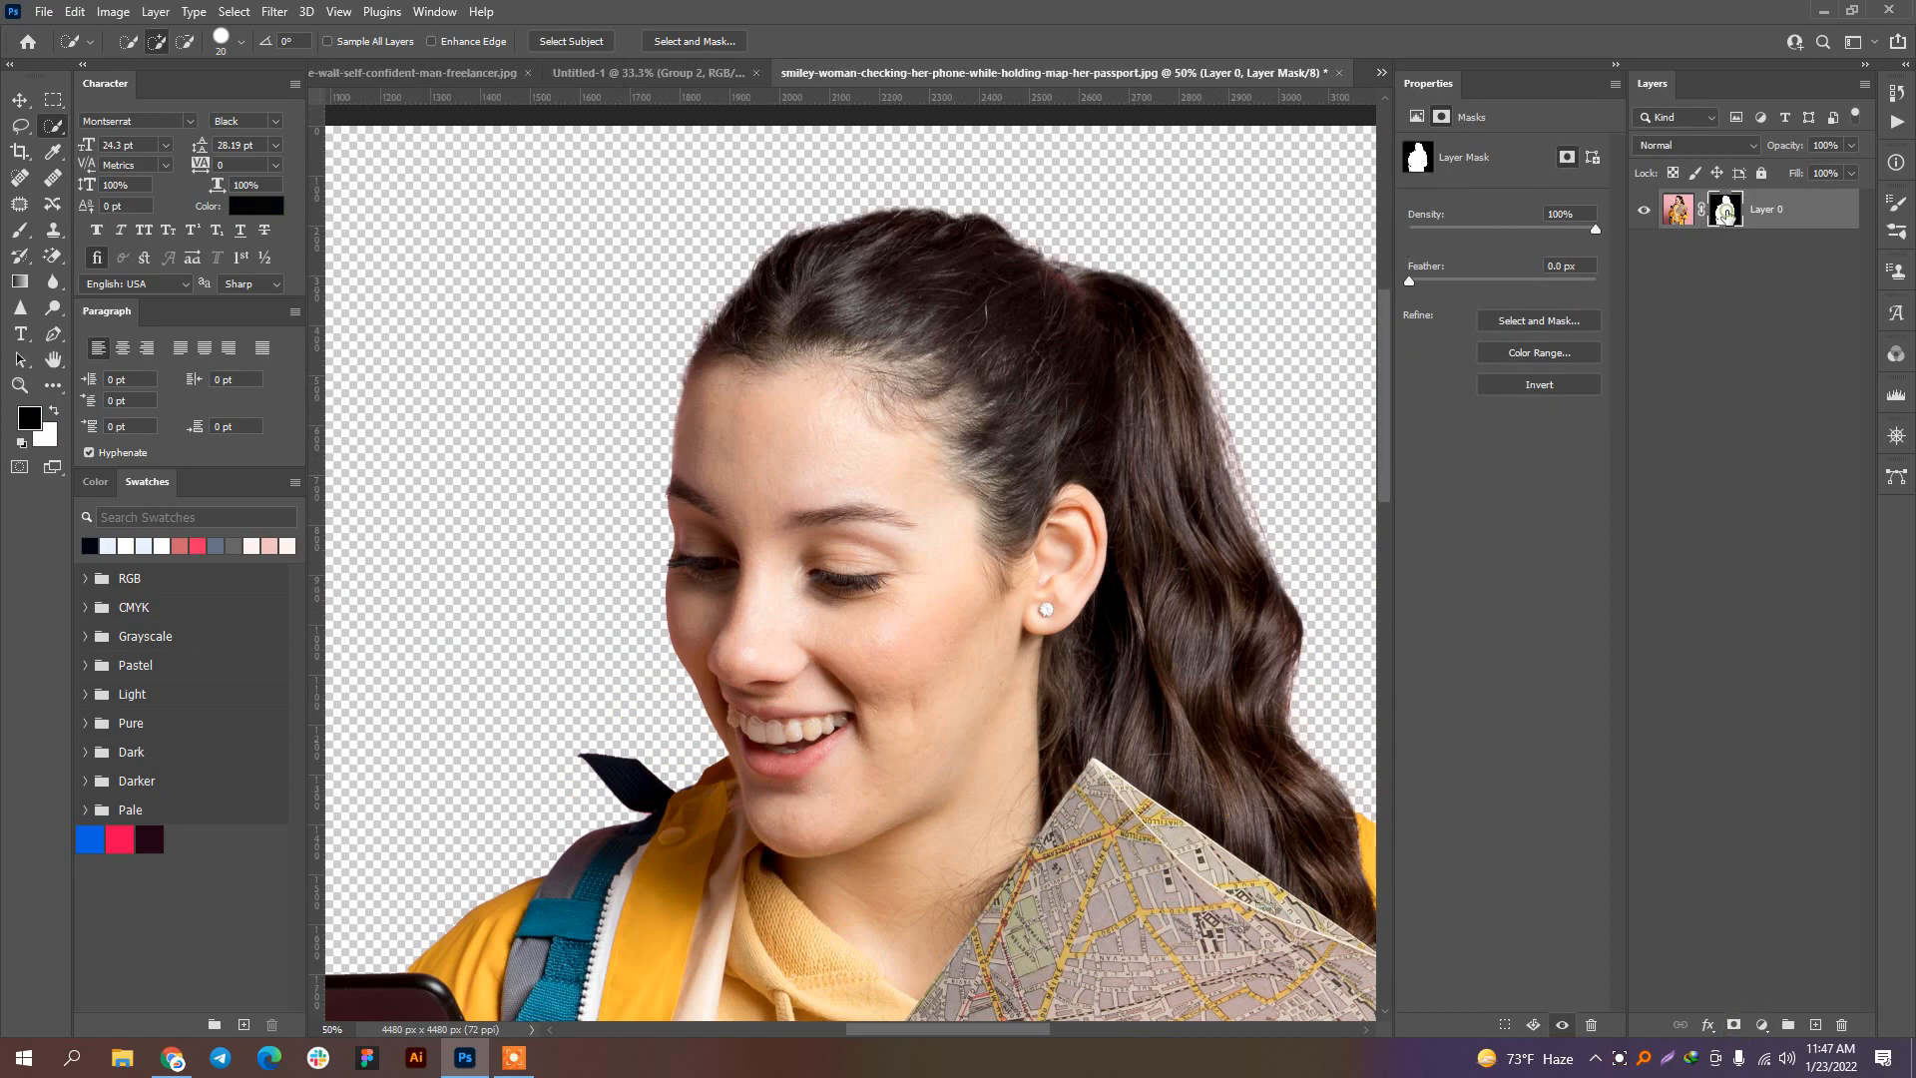
key("ctrl+alt+r")
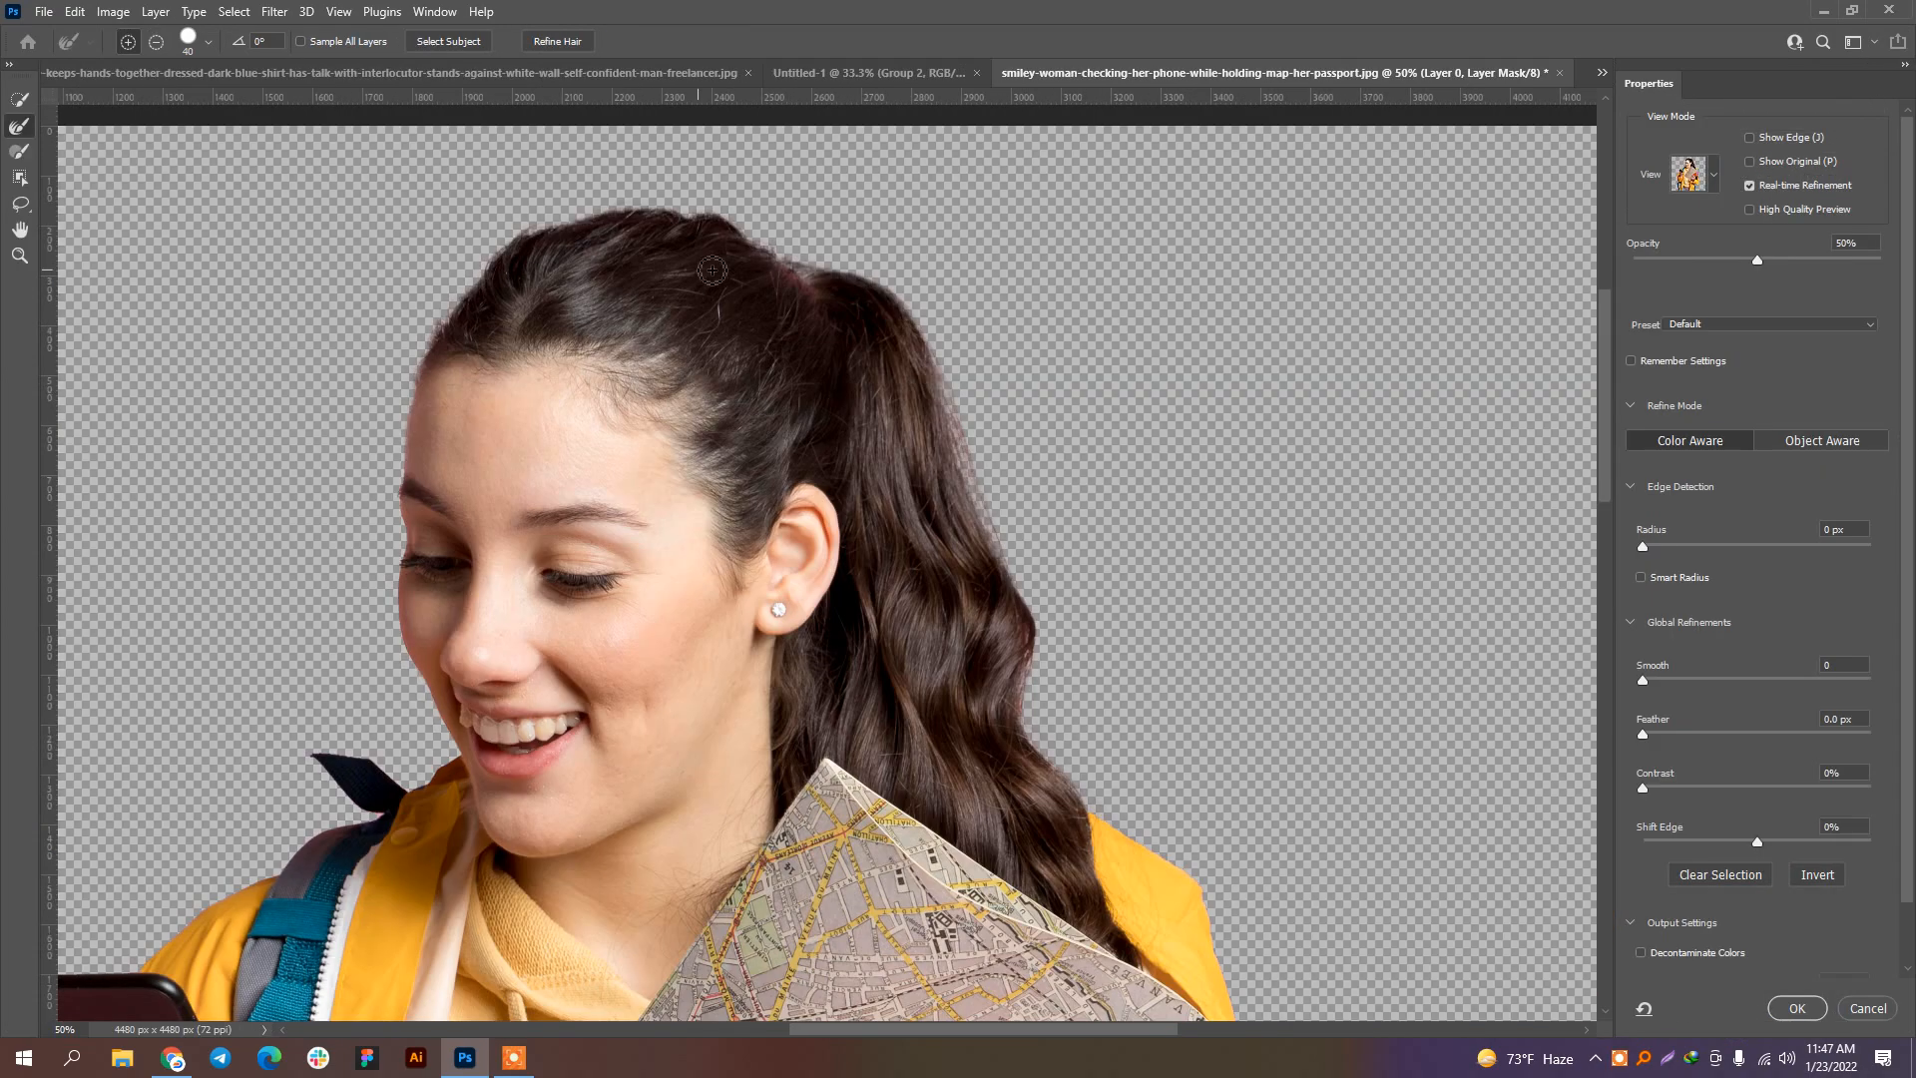
left_click(1641, 953)
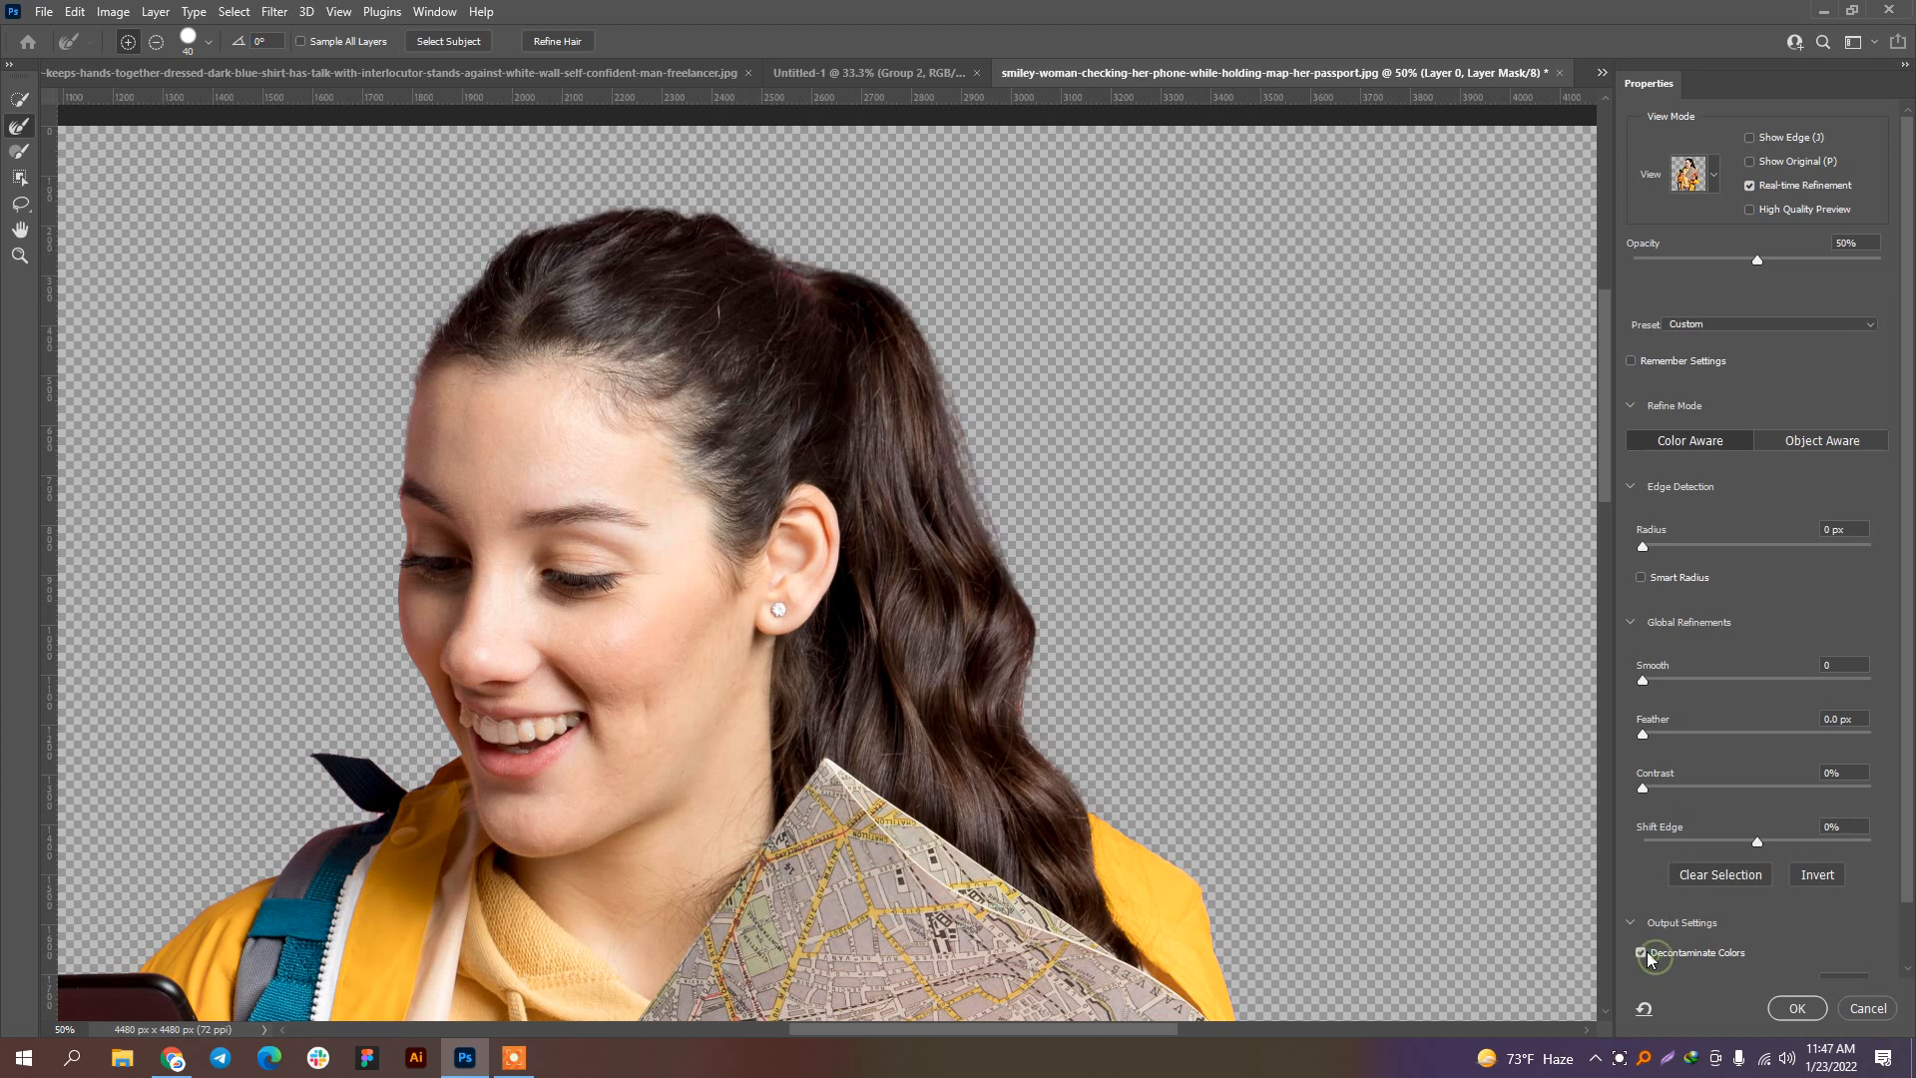
left_click_drag(922, 332, 994, 525)
left_click_drag(810, 279, 753, 227)
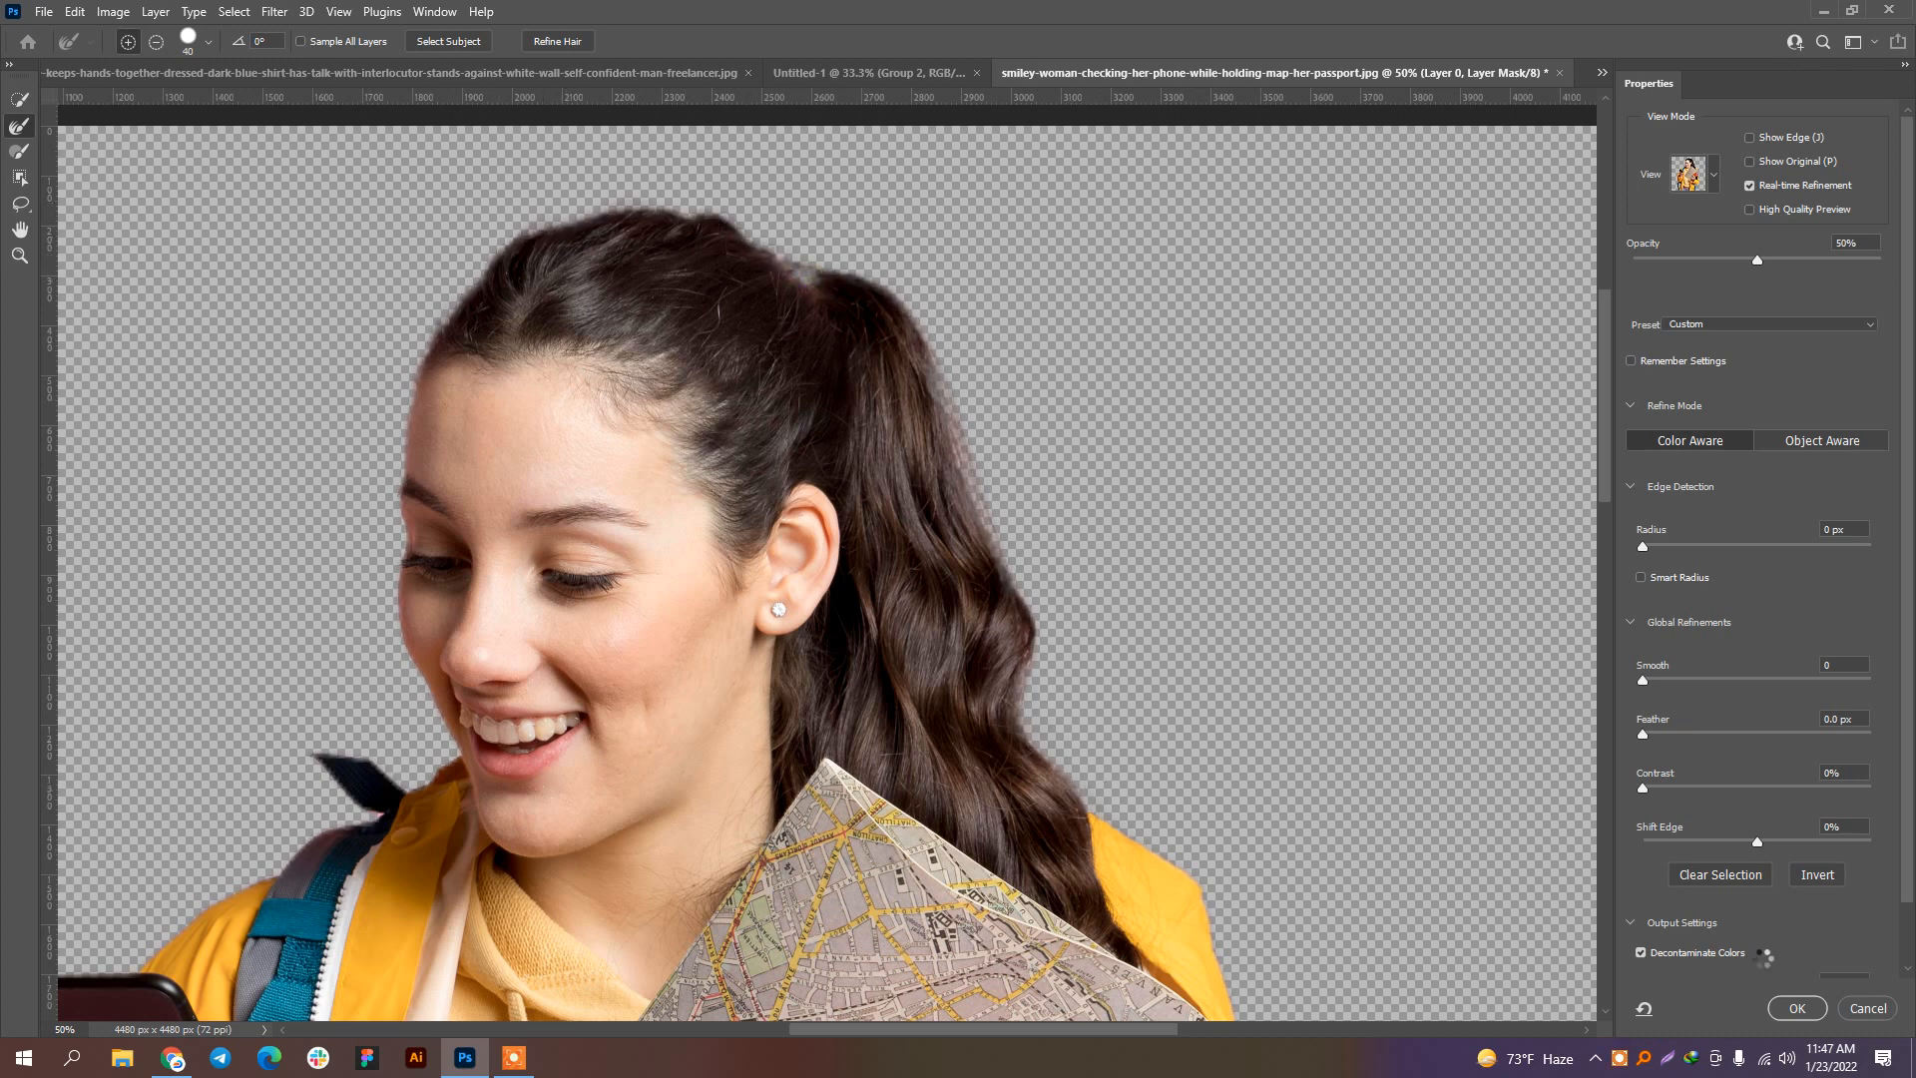
left_click(1795, 1008)
Step: Inspect the cut-out of the woman and convert the Layer 0 copy layer to a smart object
scroll(1069, 541, "down", 5)
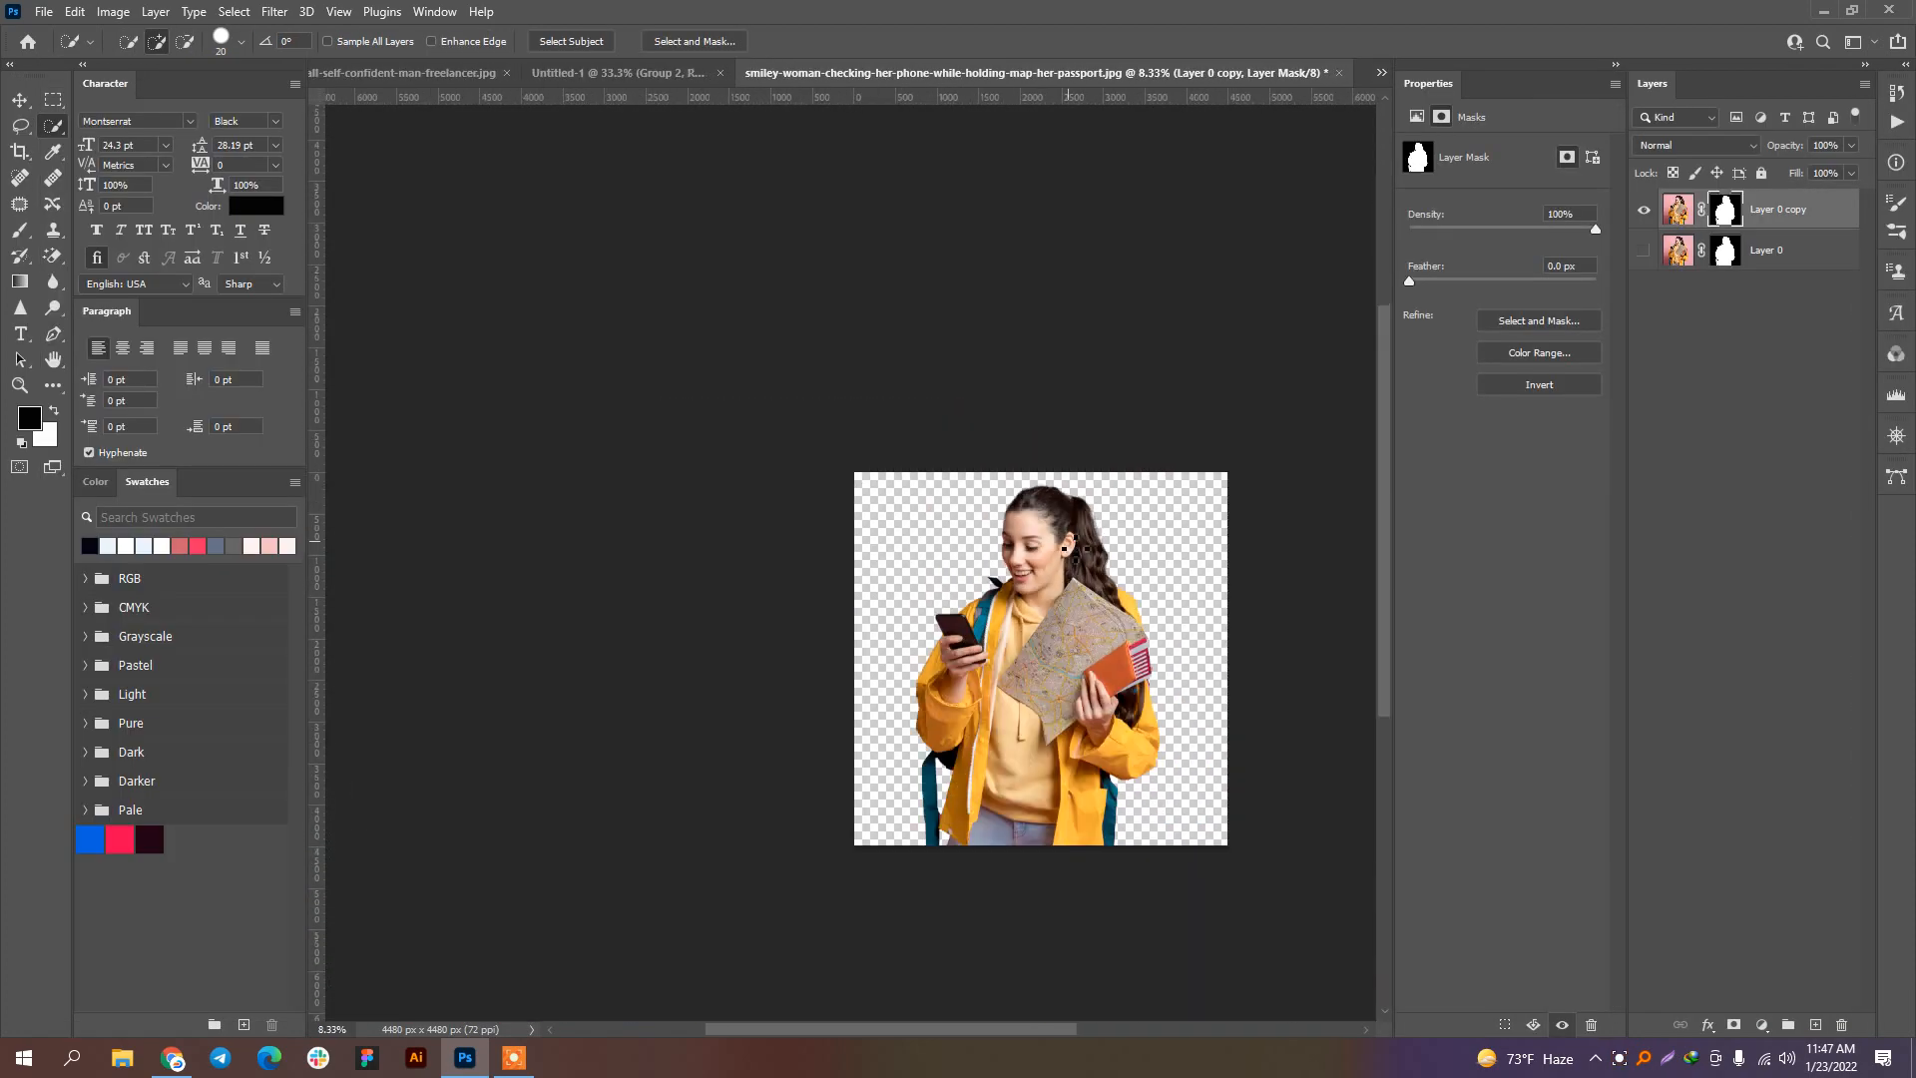
scroll(1065, 547, "up", 4)
left_click_drag(1037, 769, 1062, 180)
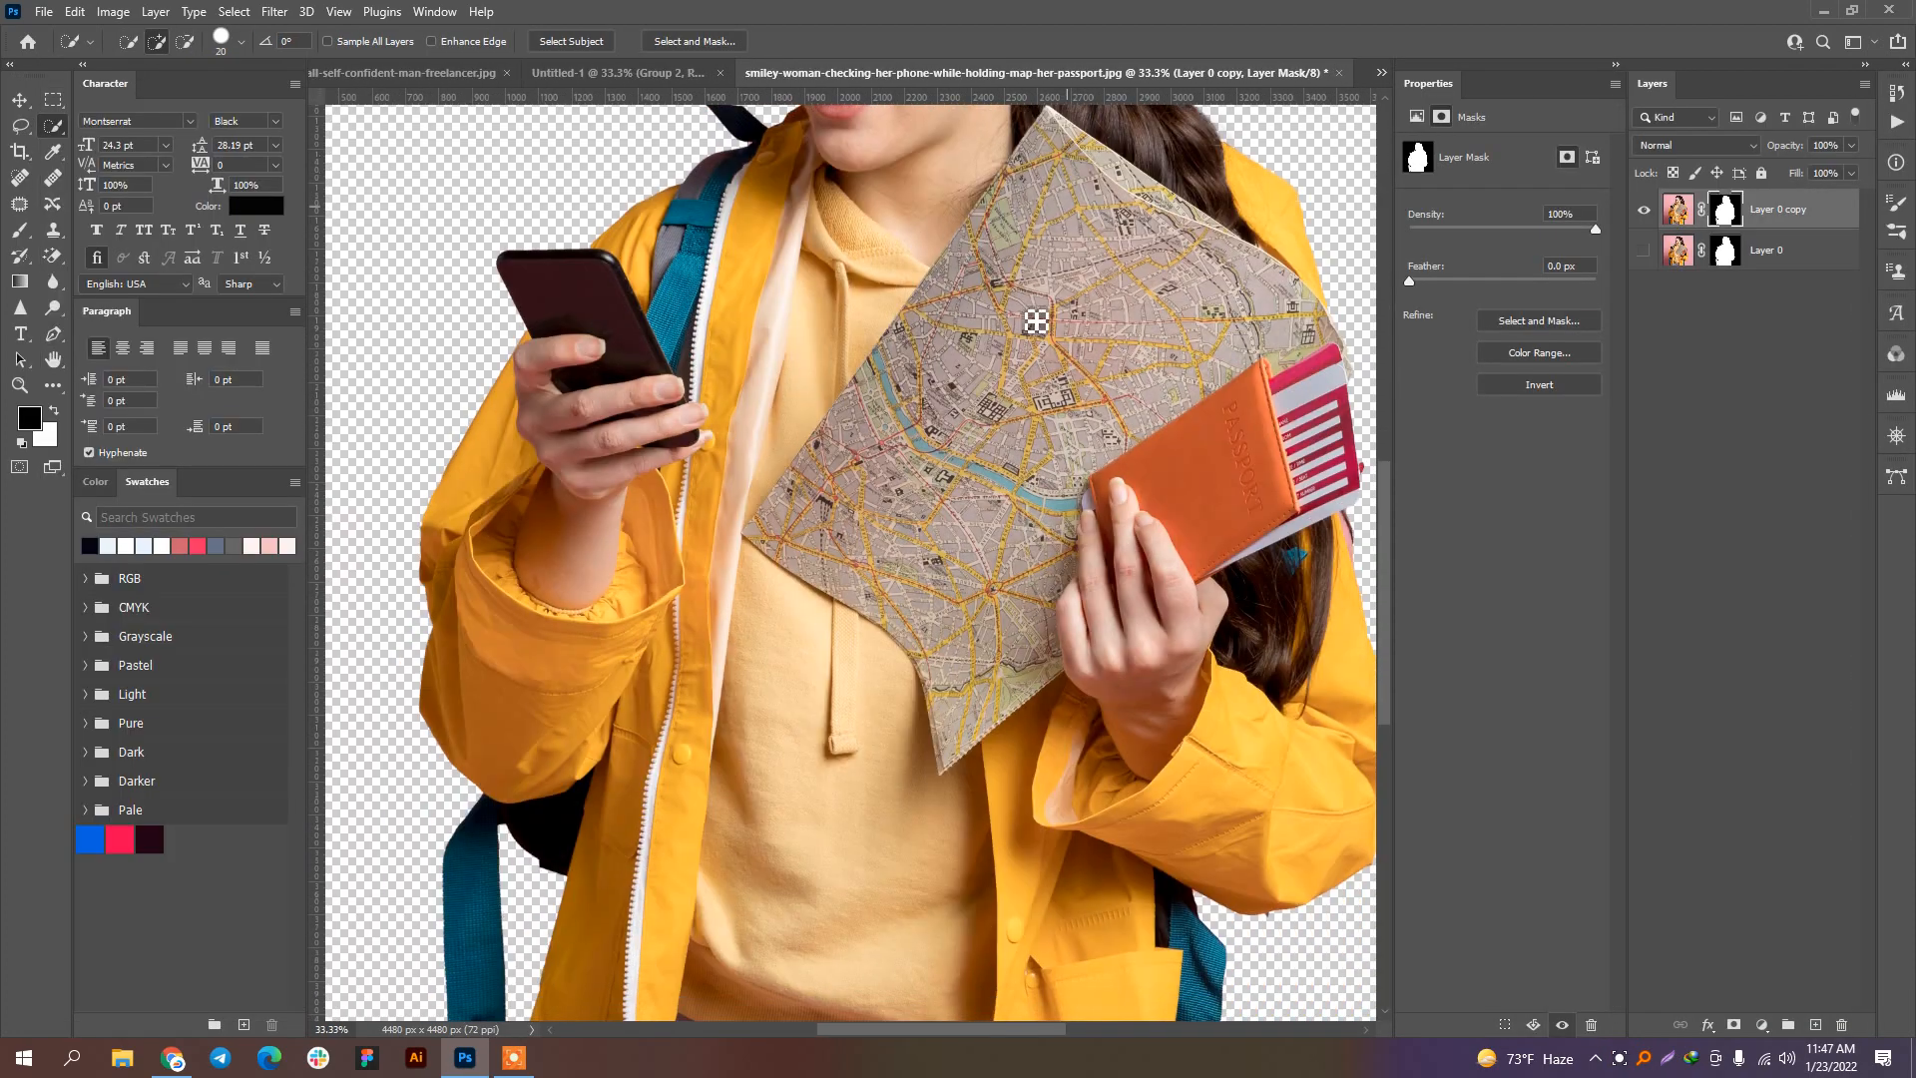
scroll(978, 440, "down", 3)
right_click(1783, 207)
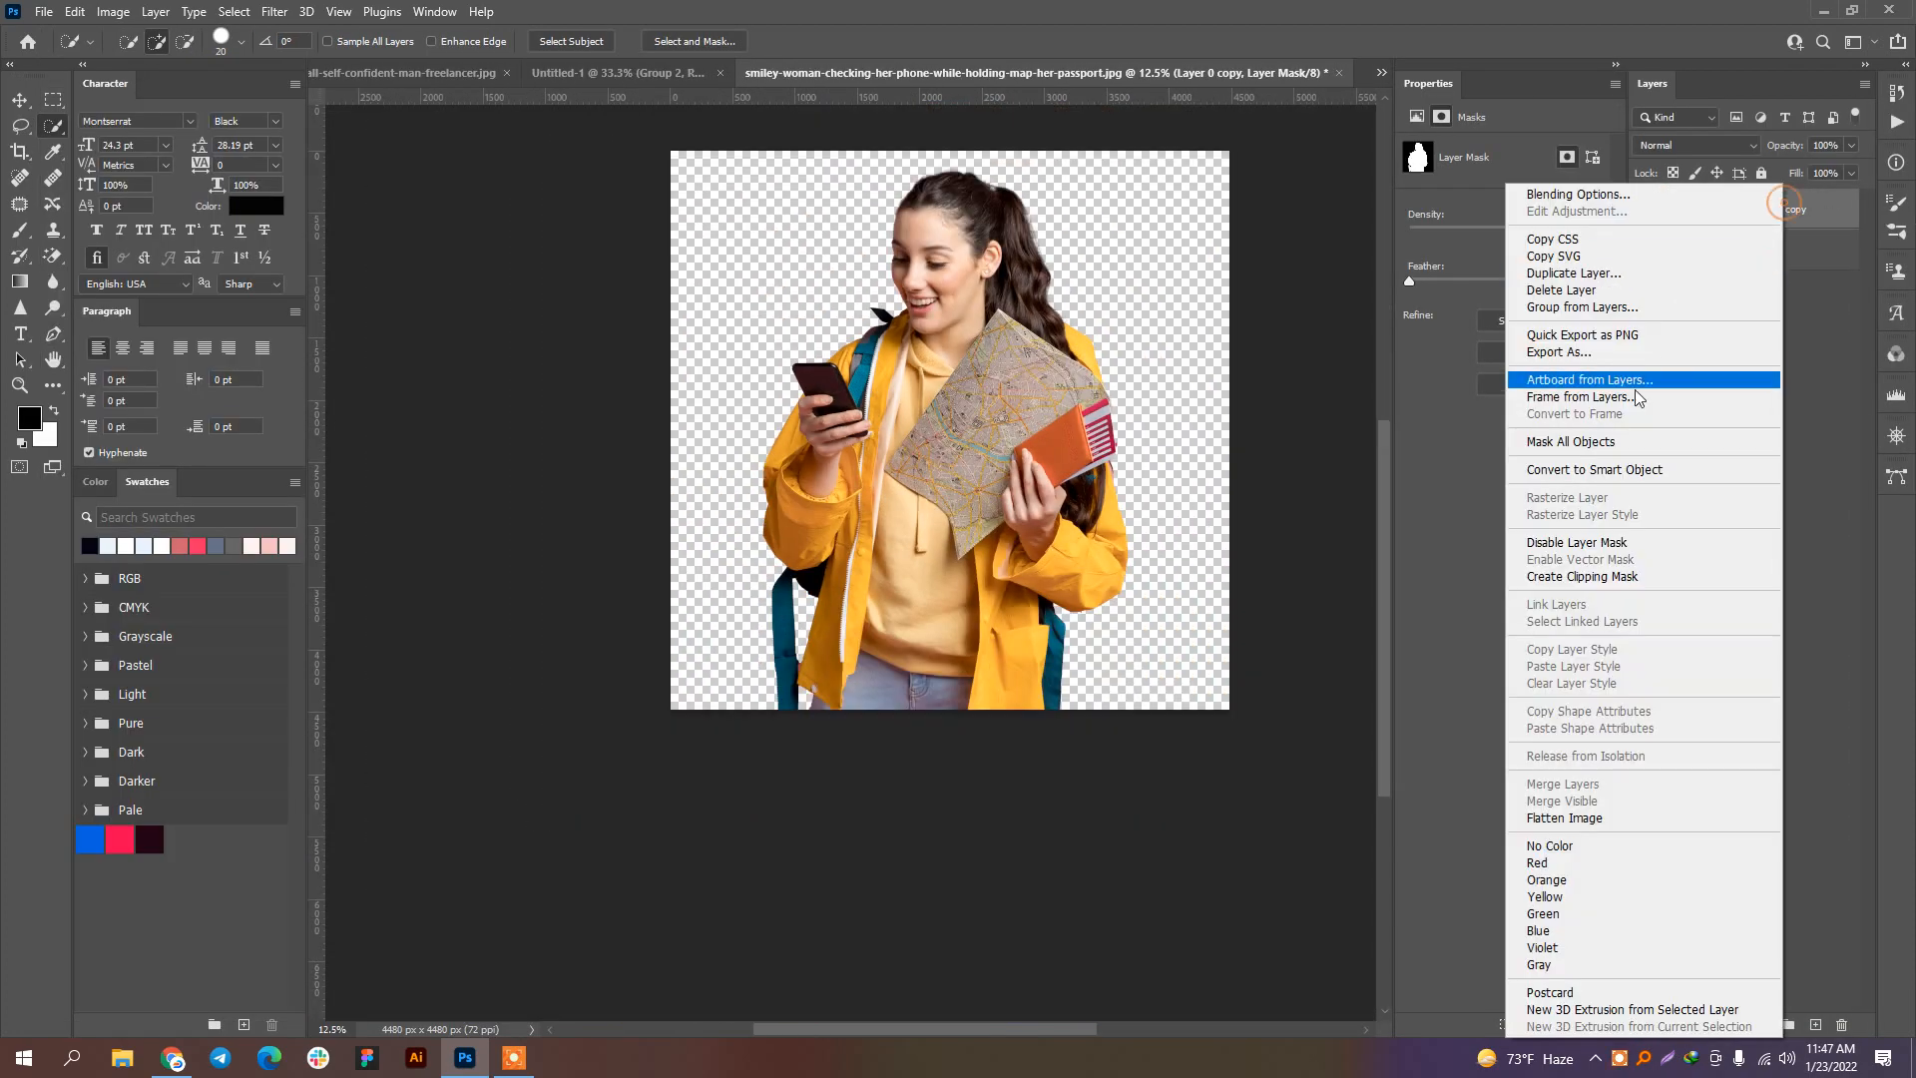
left_click(1637, 473)
Step: Move the woman's smart object into the Untitled-1 document over the light blue background
left_click(21, 98)
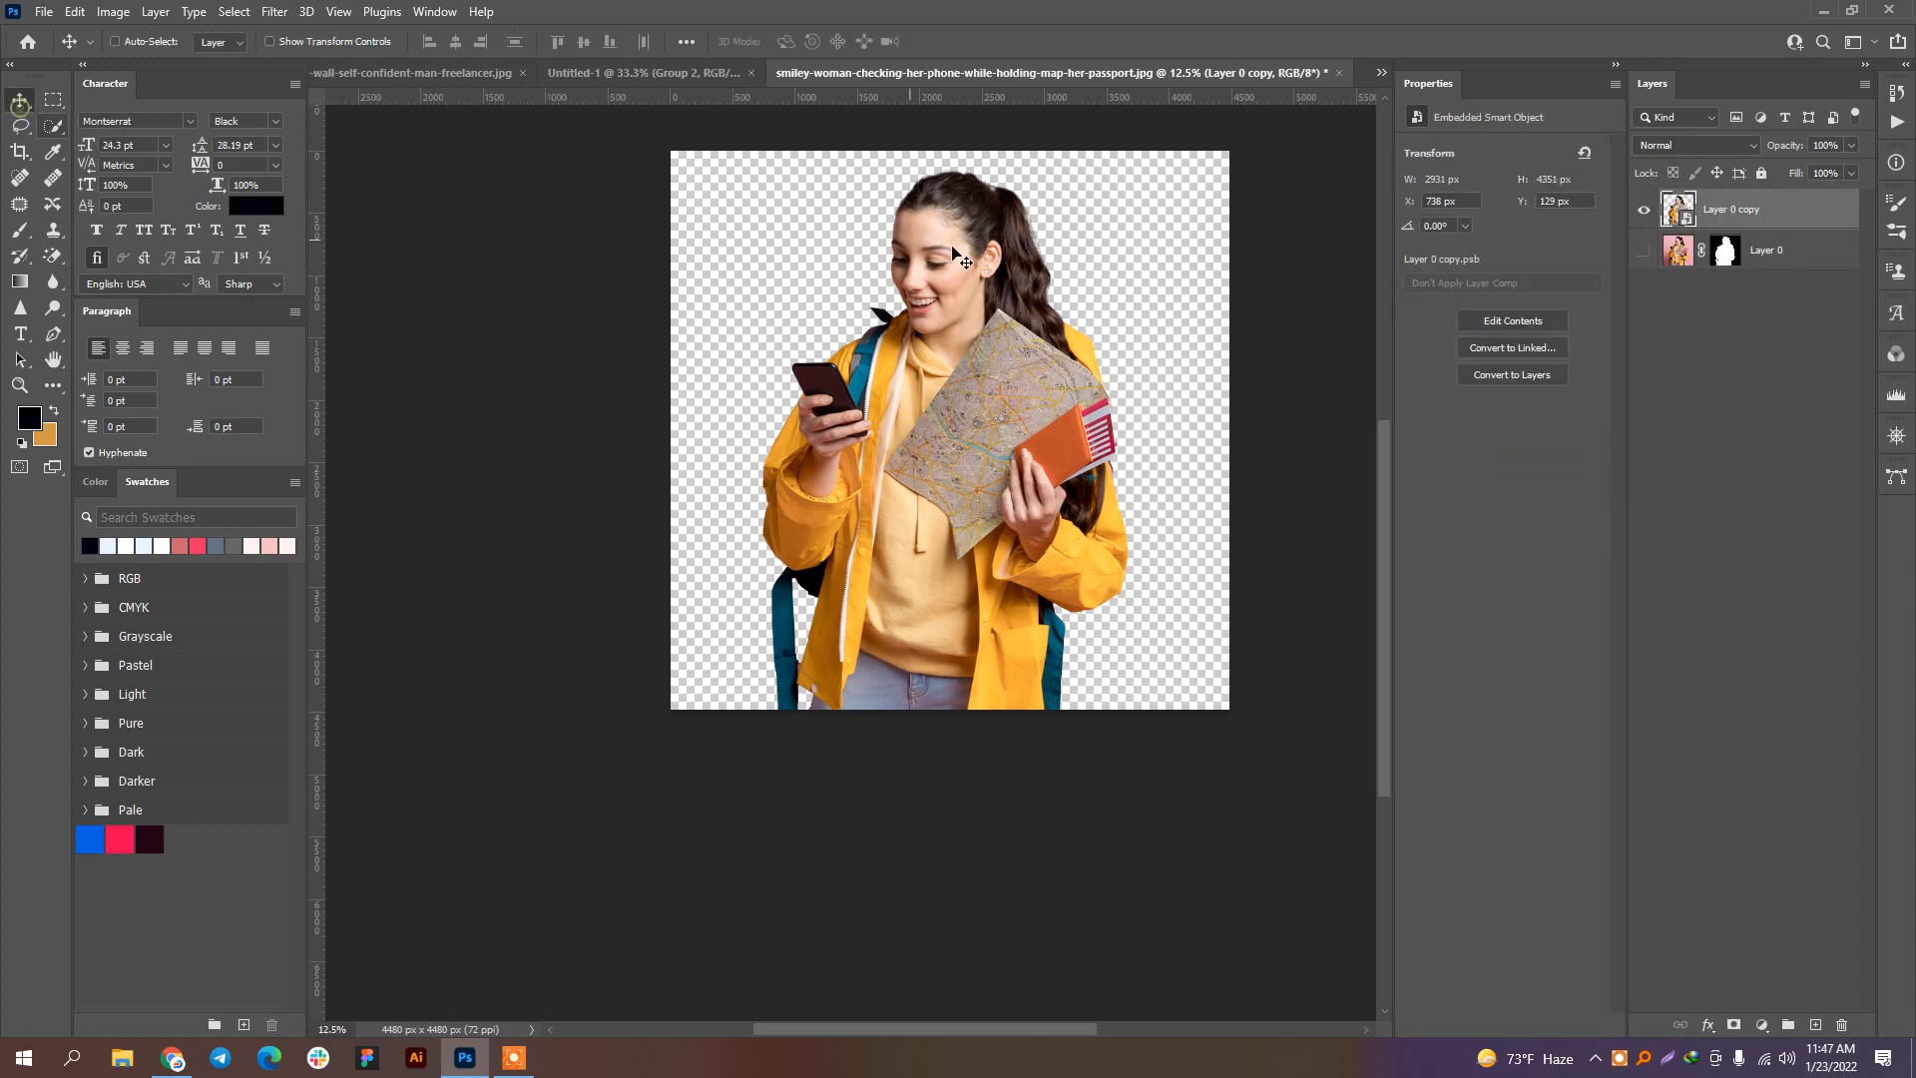
scroll(957, 252, "up", 2)
scroll(955, 252, "down", 1)
left_click_drag(950, 262, 597, 70)
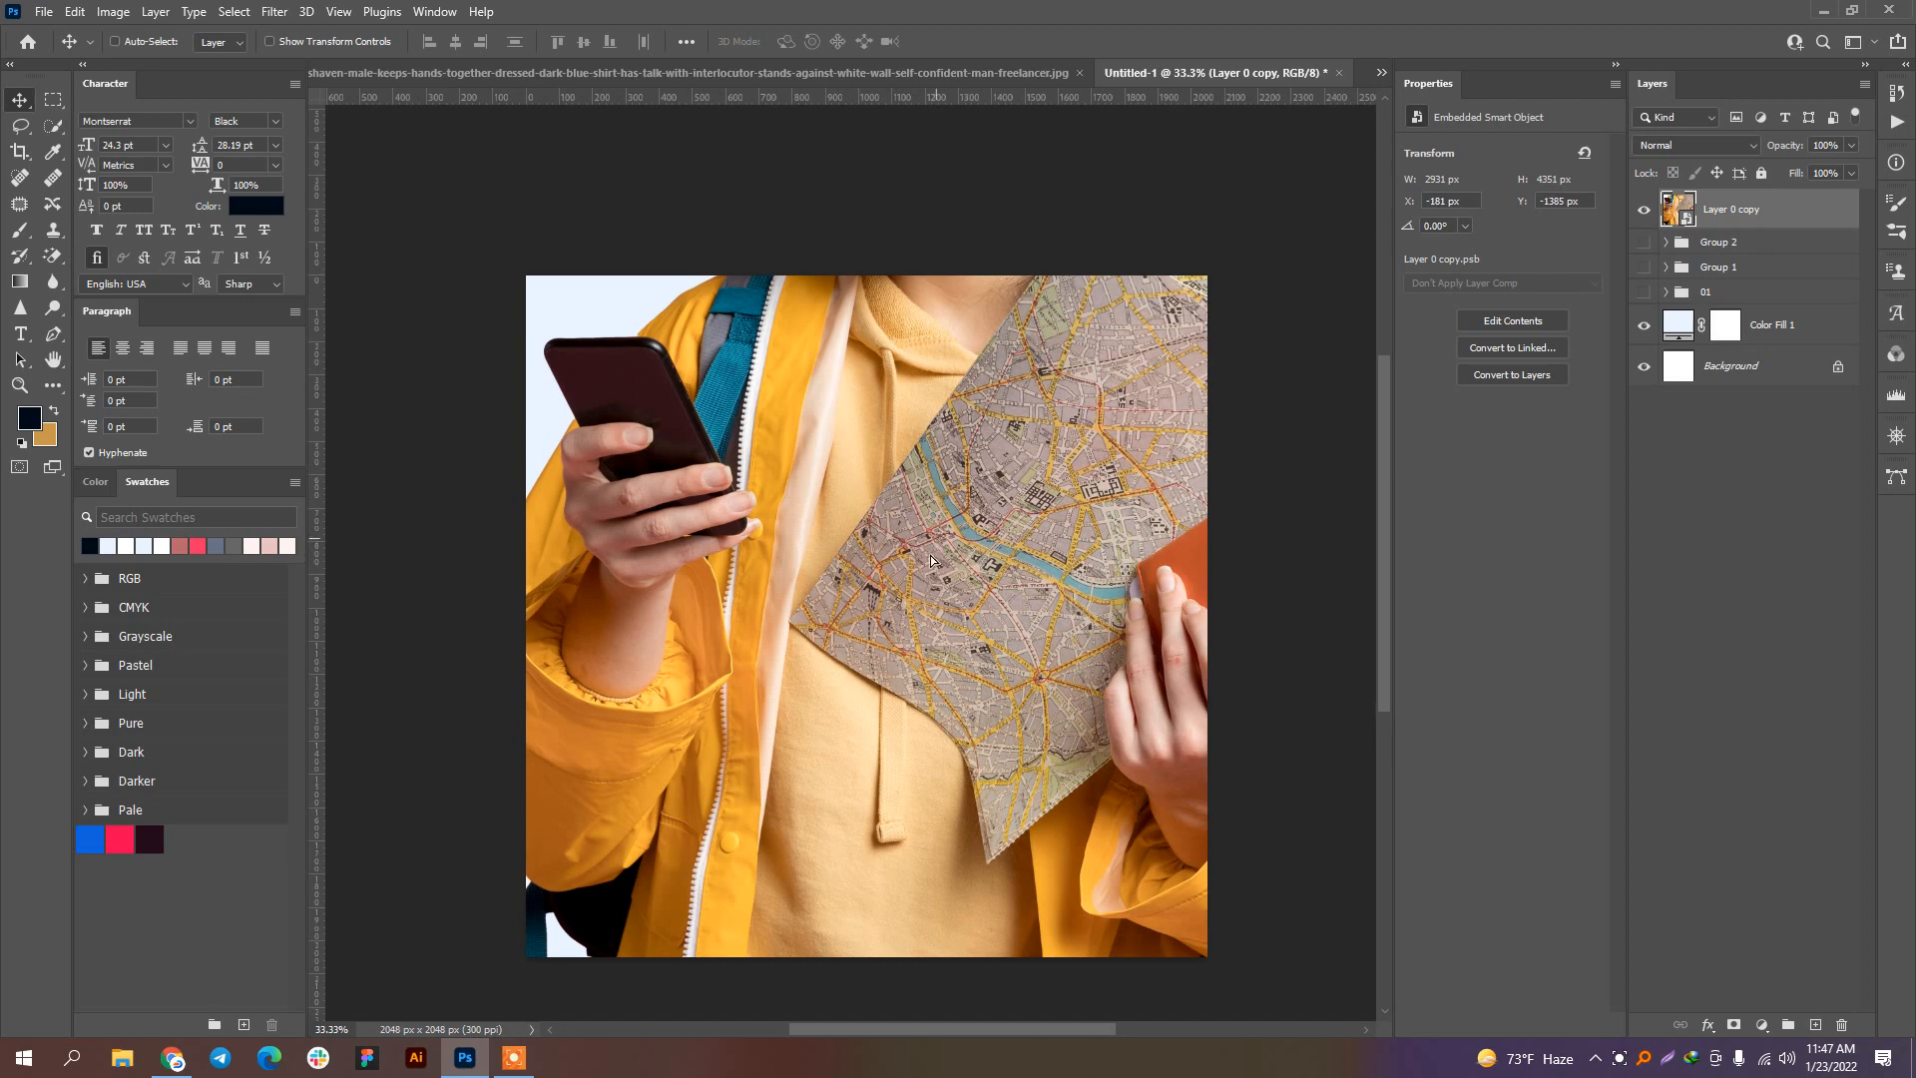
left_click_drag(931, 560, 910, 600)
Step: Scale the woman to about 1106 × 1641 px and position her near the canvas centre, resting on the lower edge
key("ctrl+t")
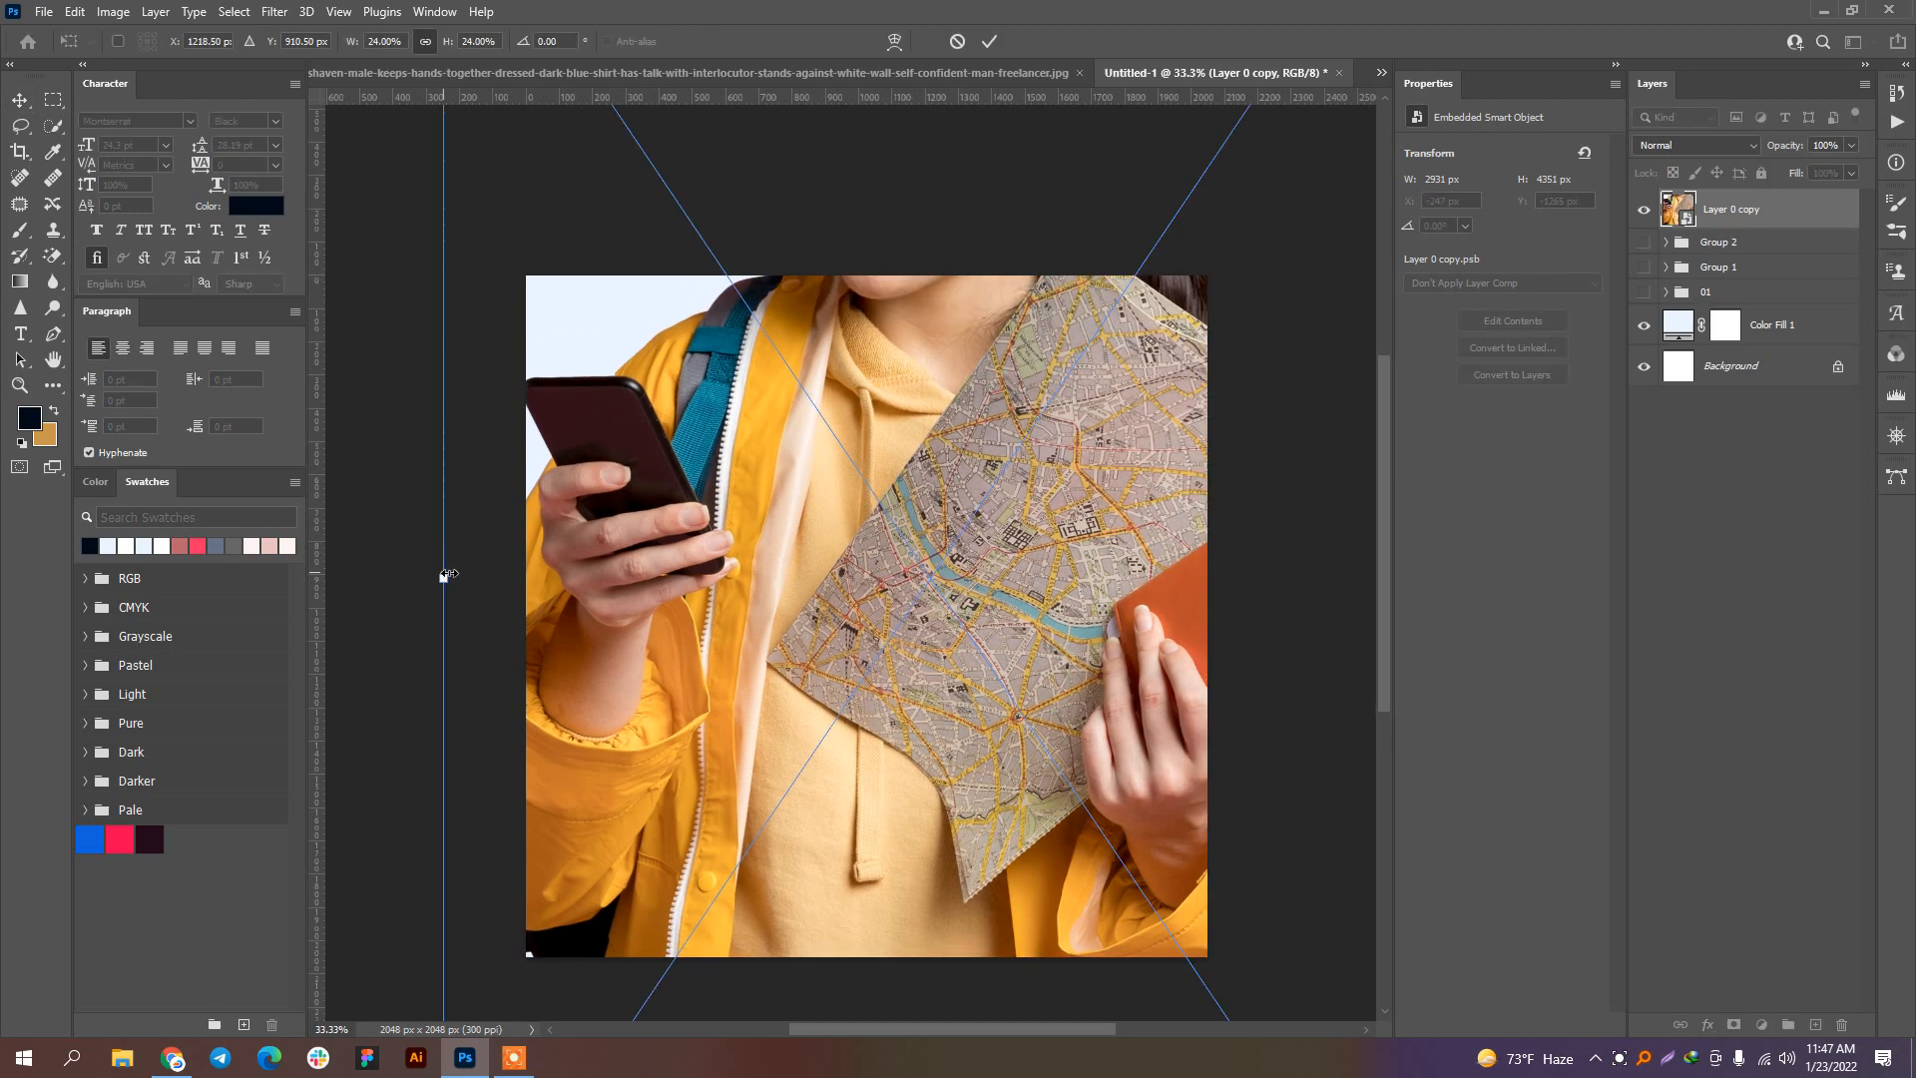
left_click_drag(444, 575, 718, 590)
left_click_drag(993, 582, 926, 631)
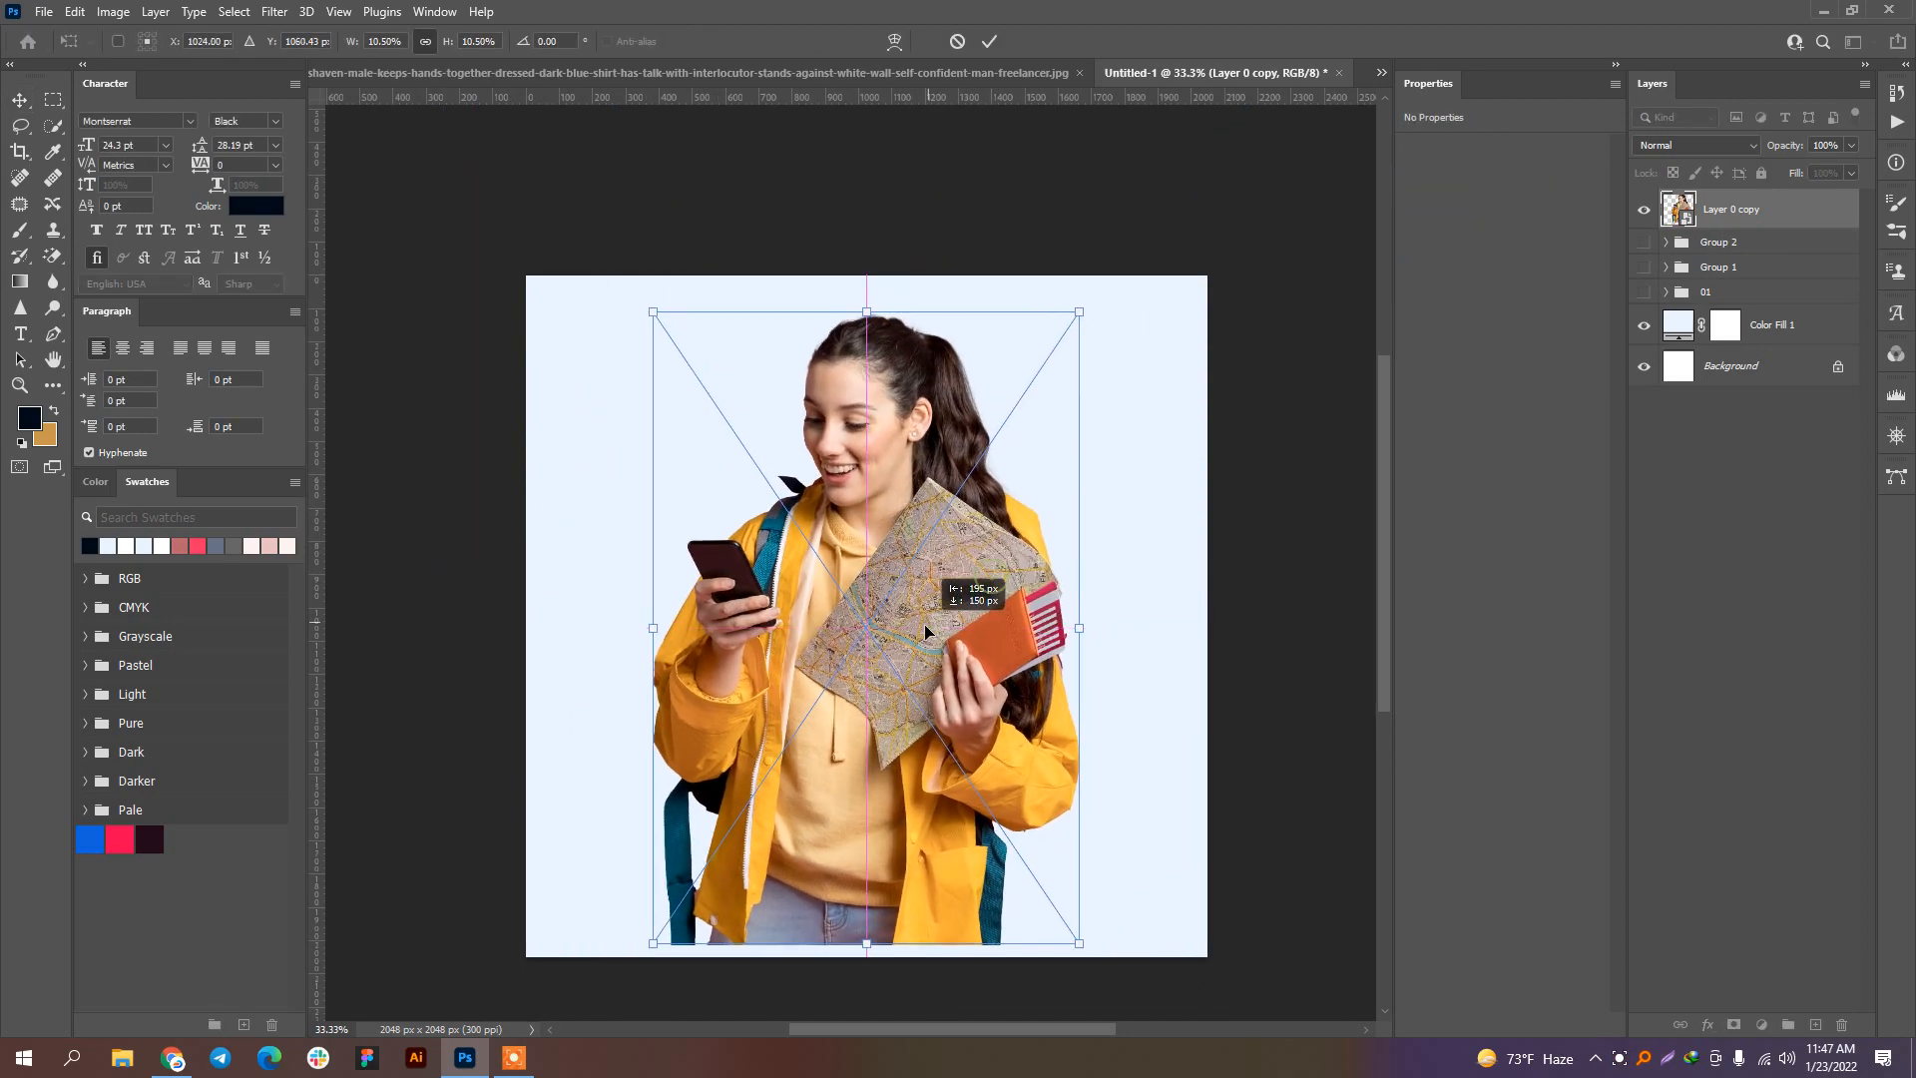
left_click_drag(865, 315, 866, 409)
key("Return")
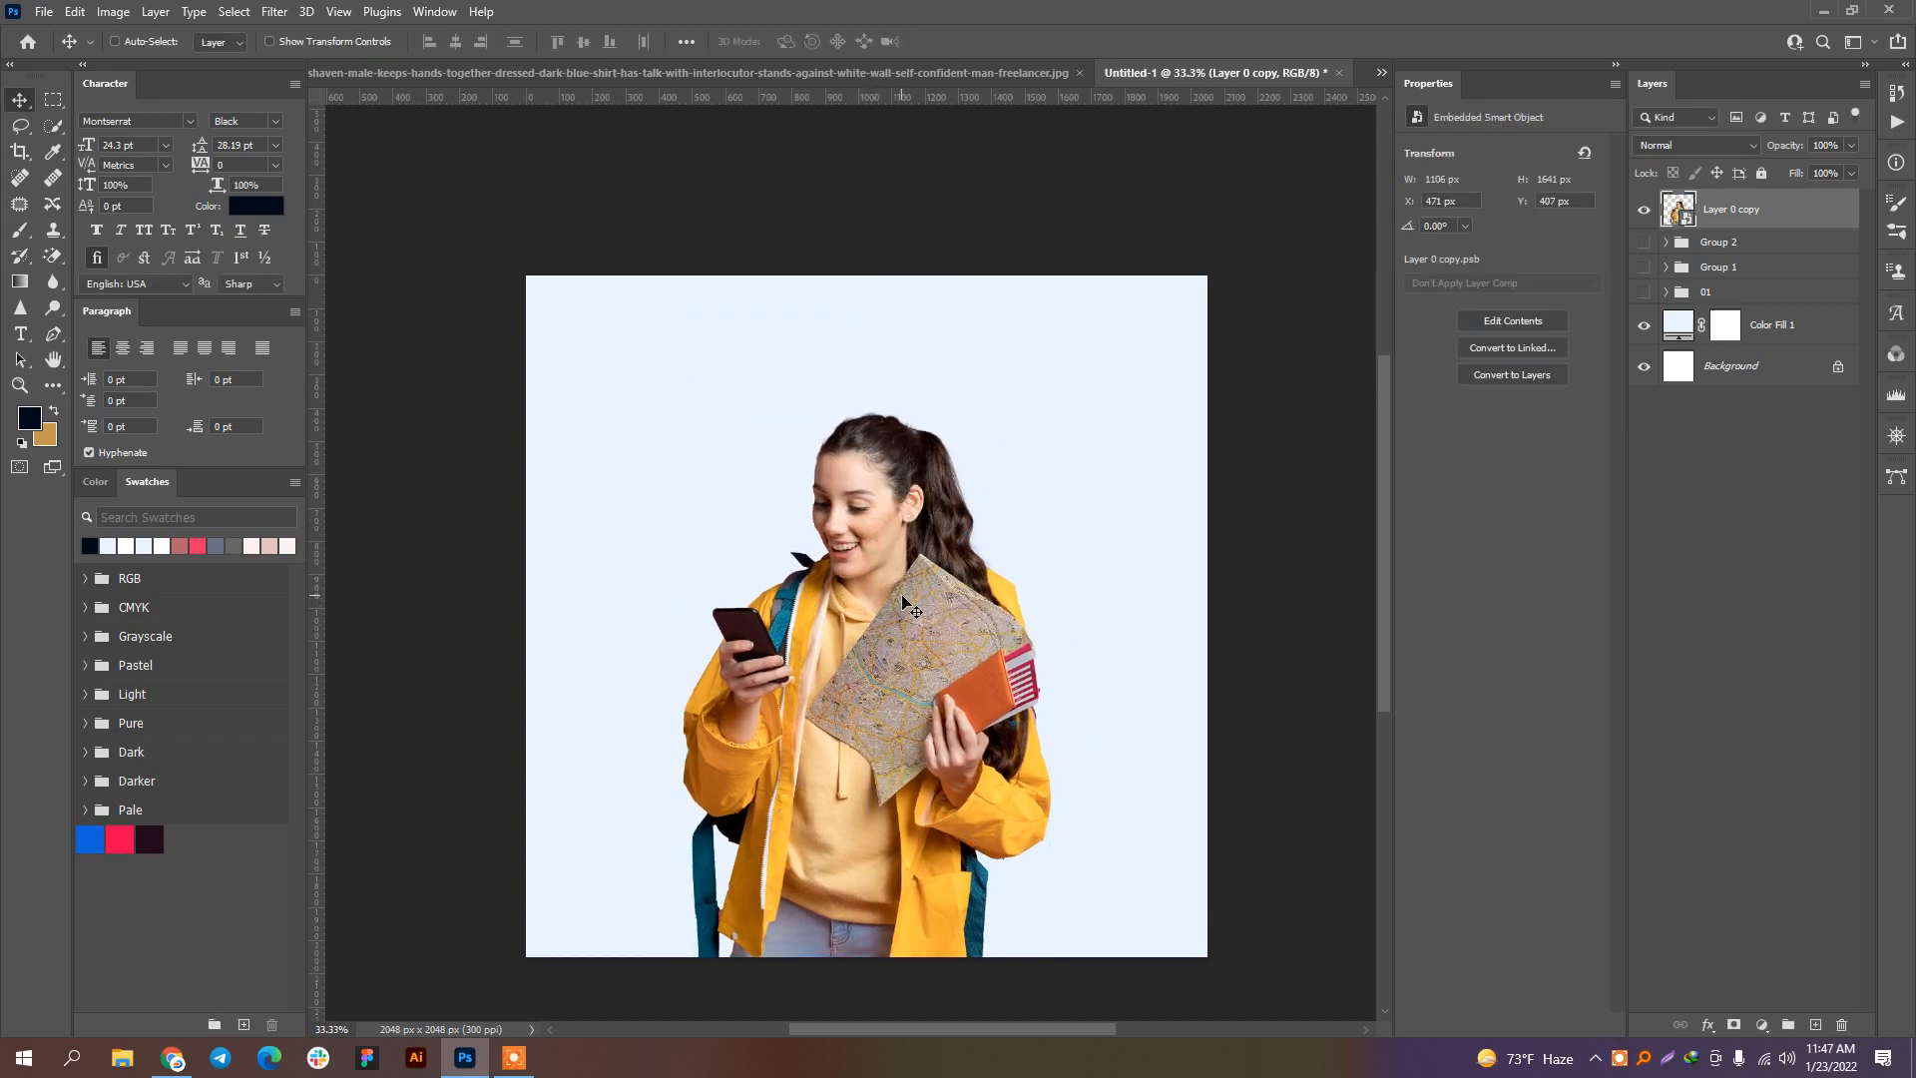
left_click_drag(928, 597, 919, 590)
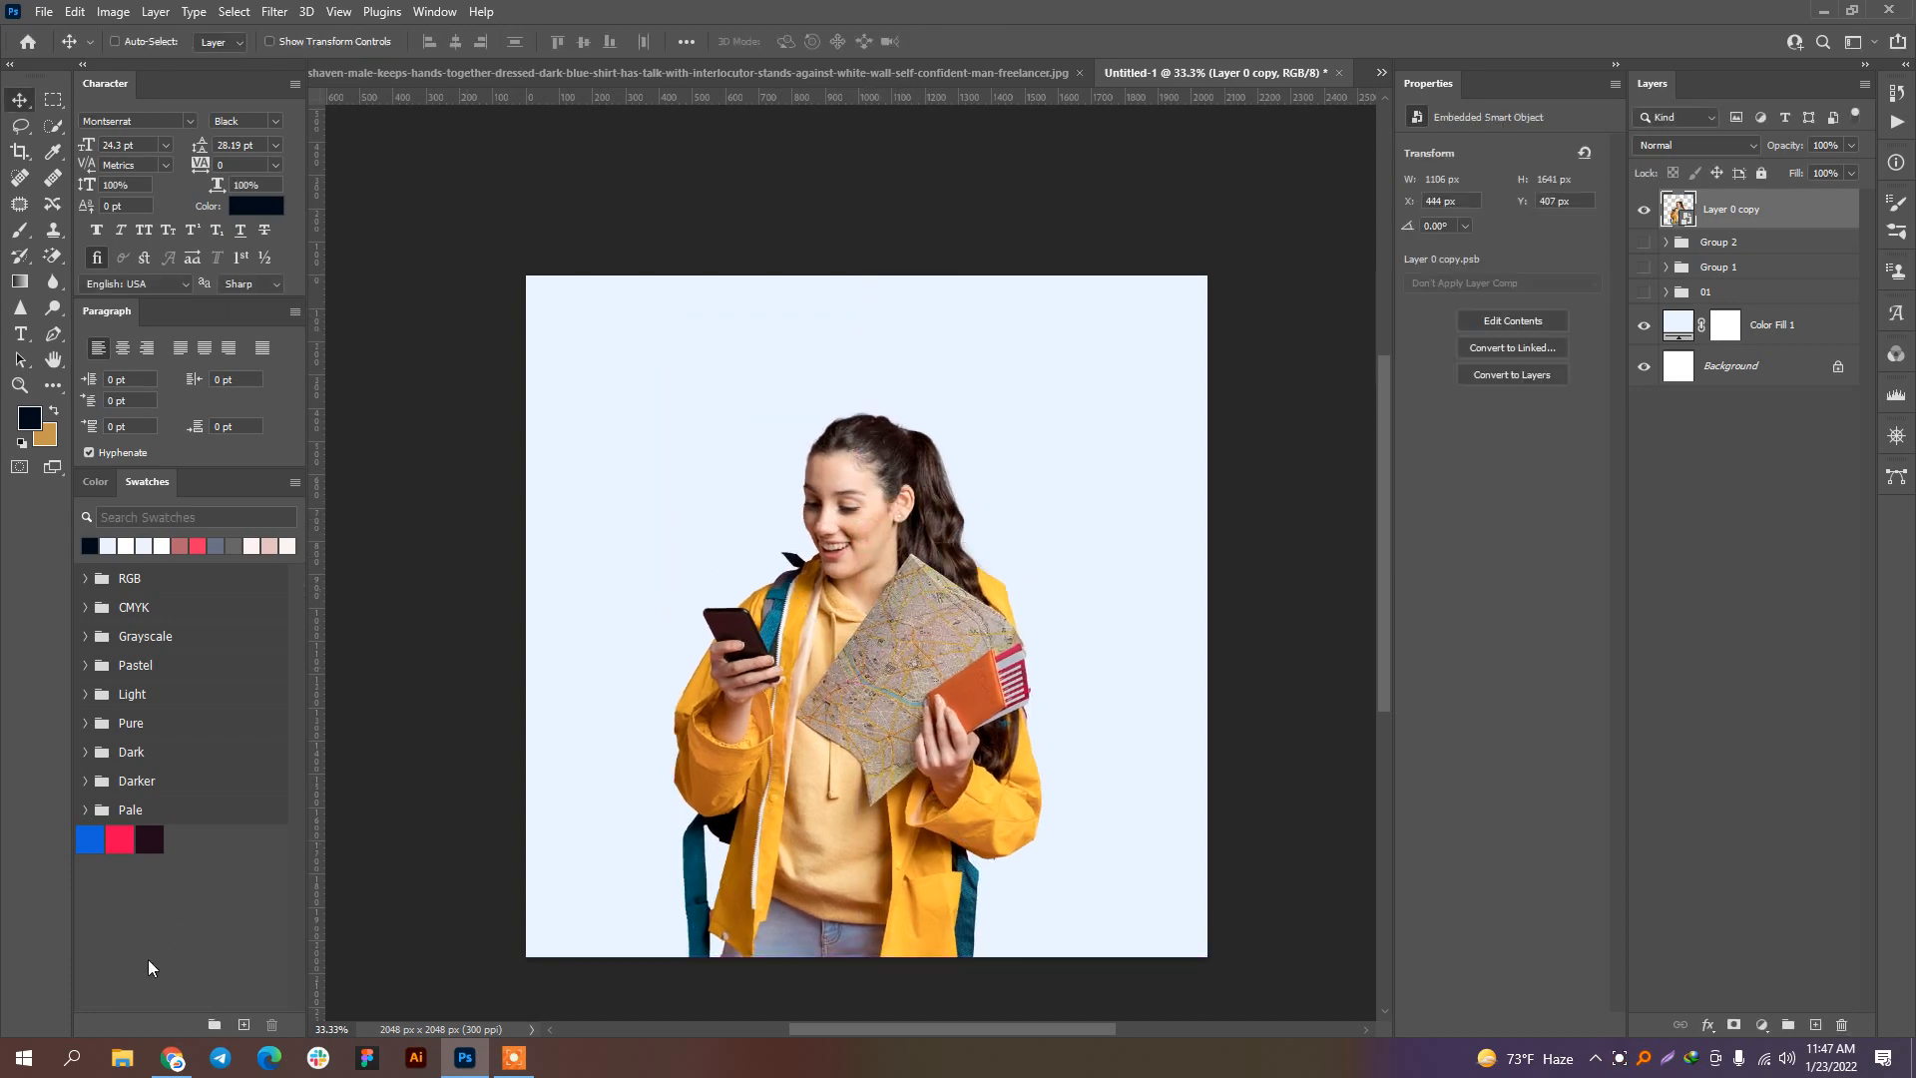
Step: Switch to Chrome and search Google Images for "cloud png" in a new tab
left_click(173, 1058)
left_click(1666, 17)
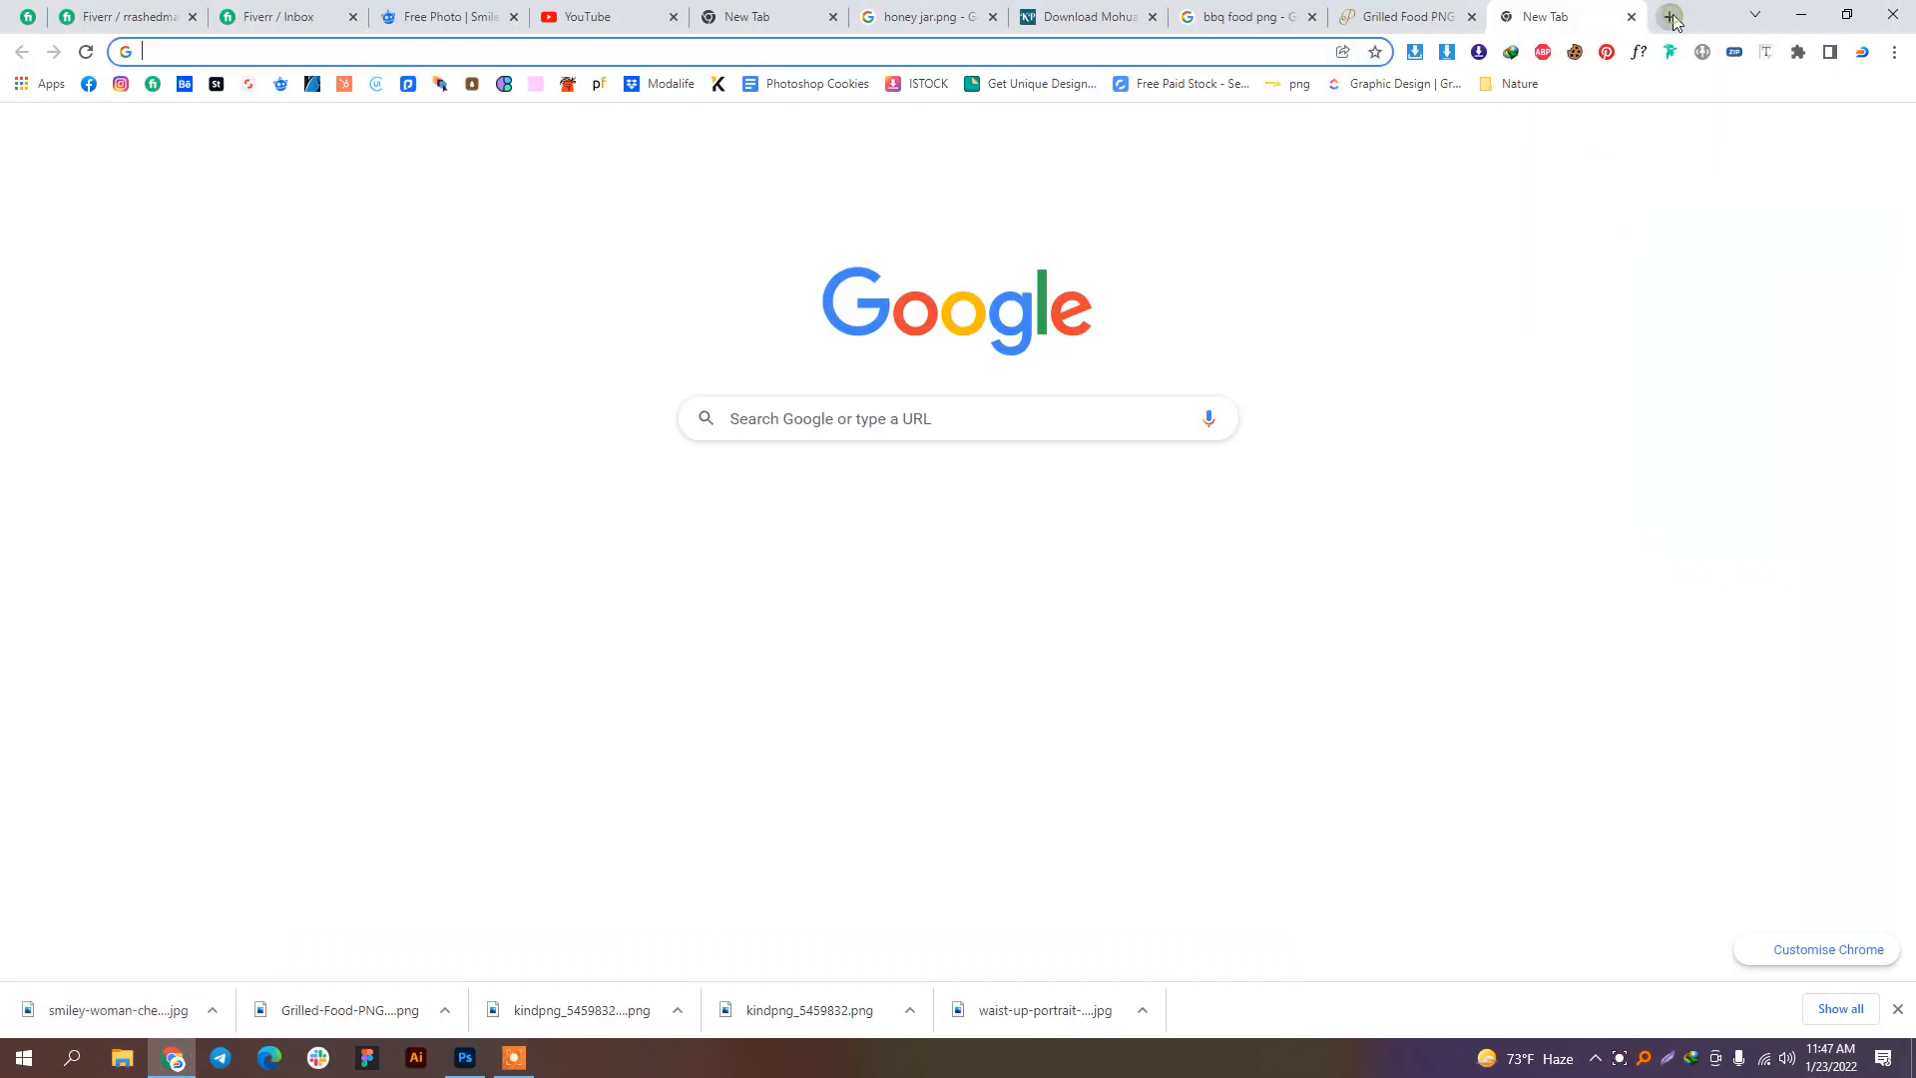
type("cloud")
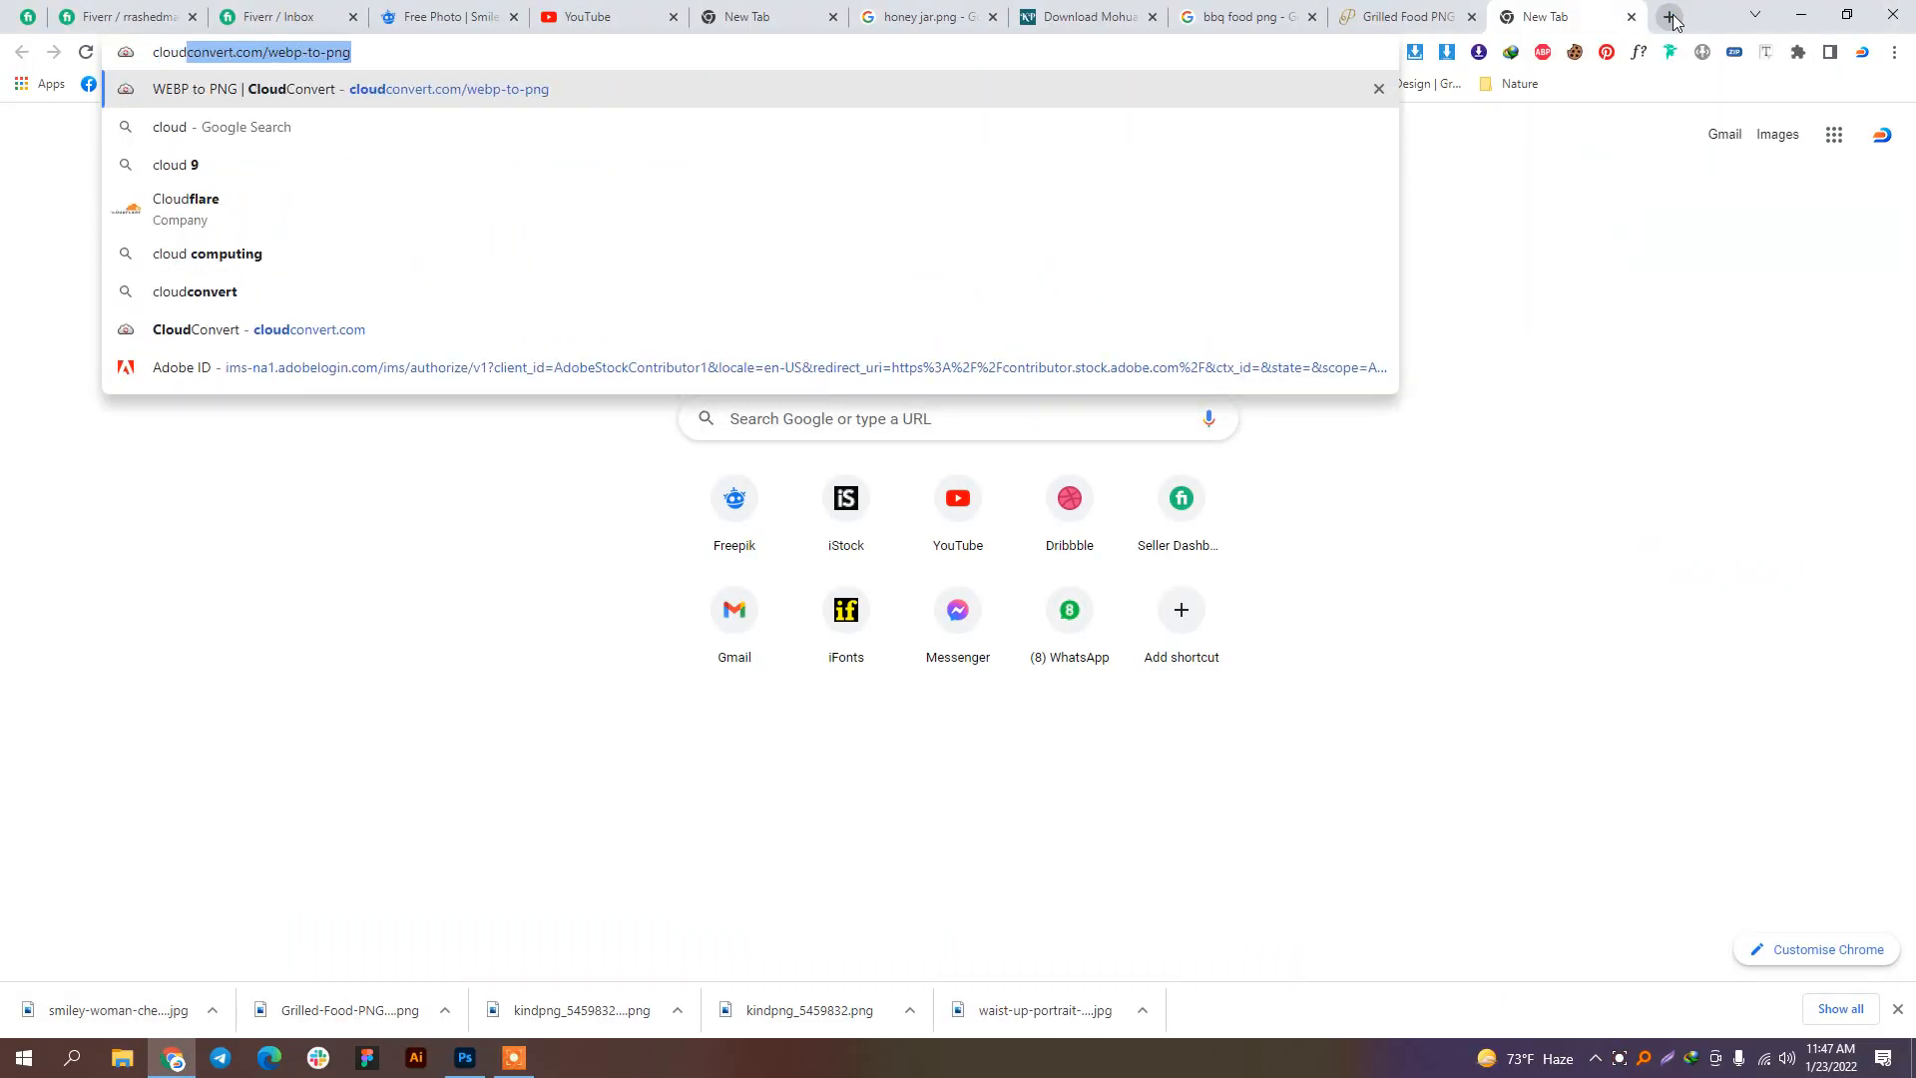
key("Return")
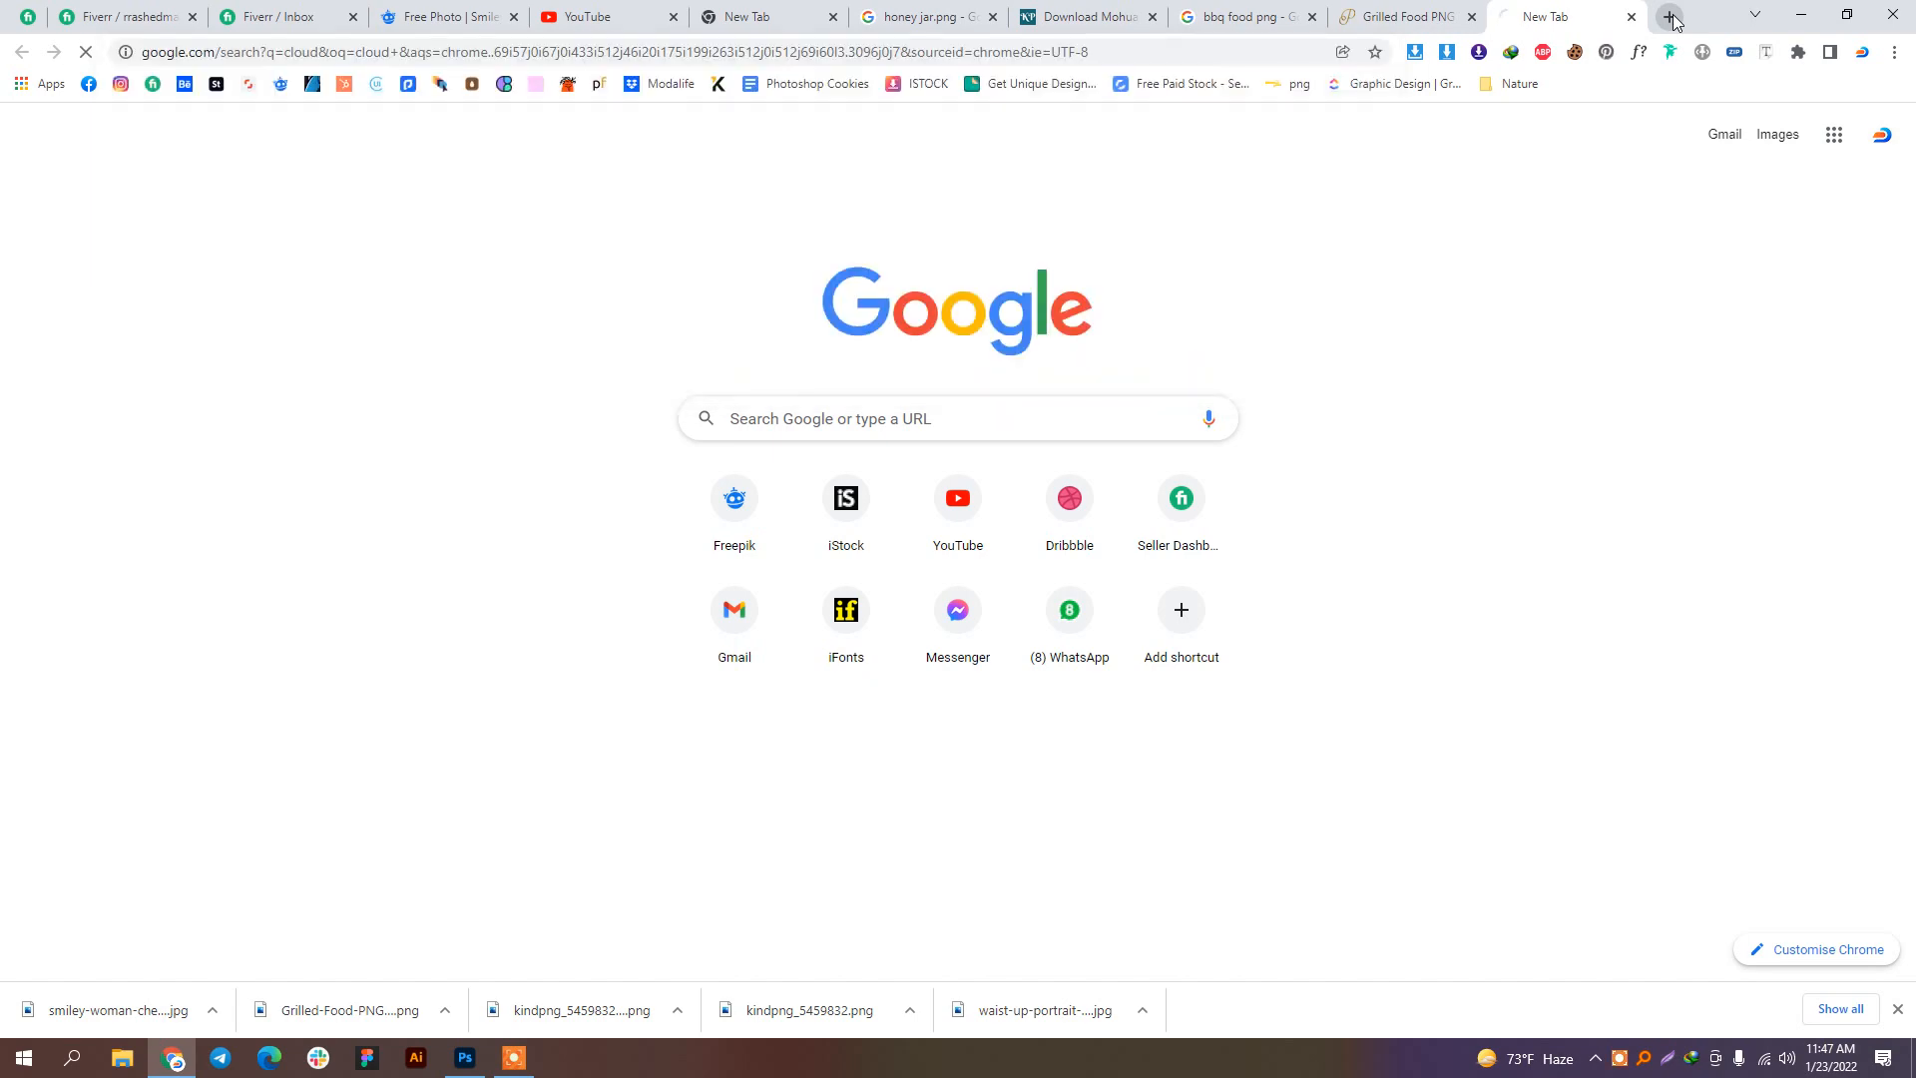
left_click(279, 183)
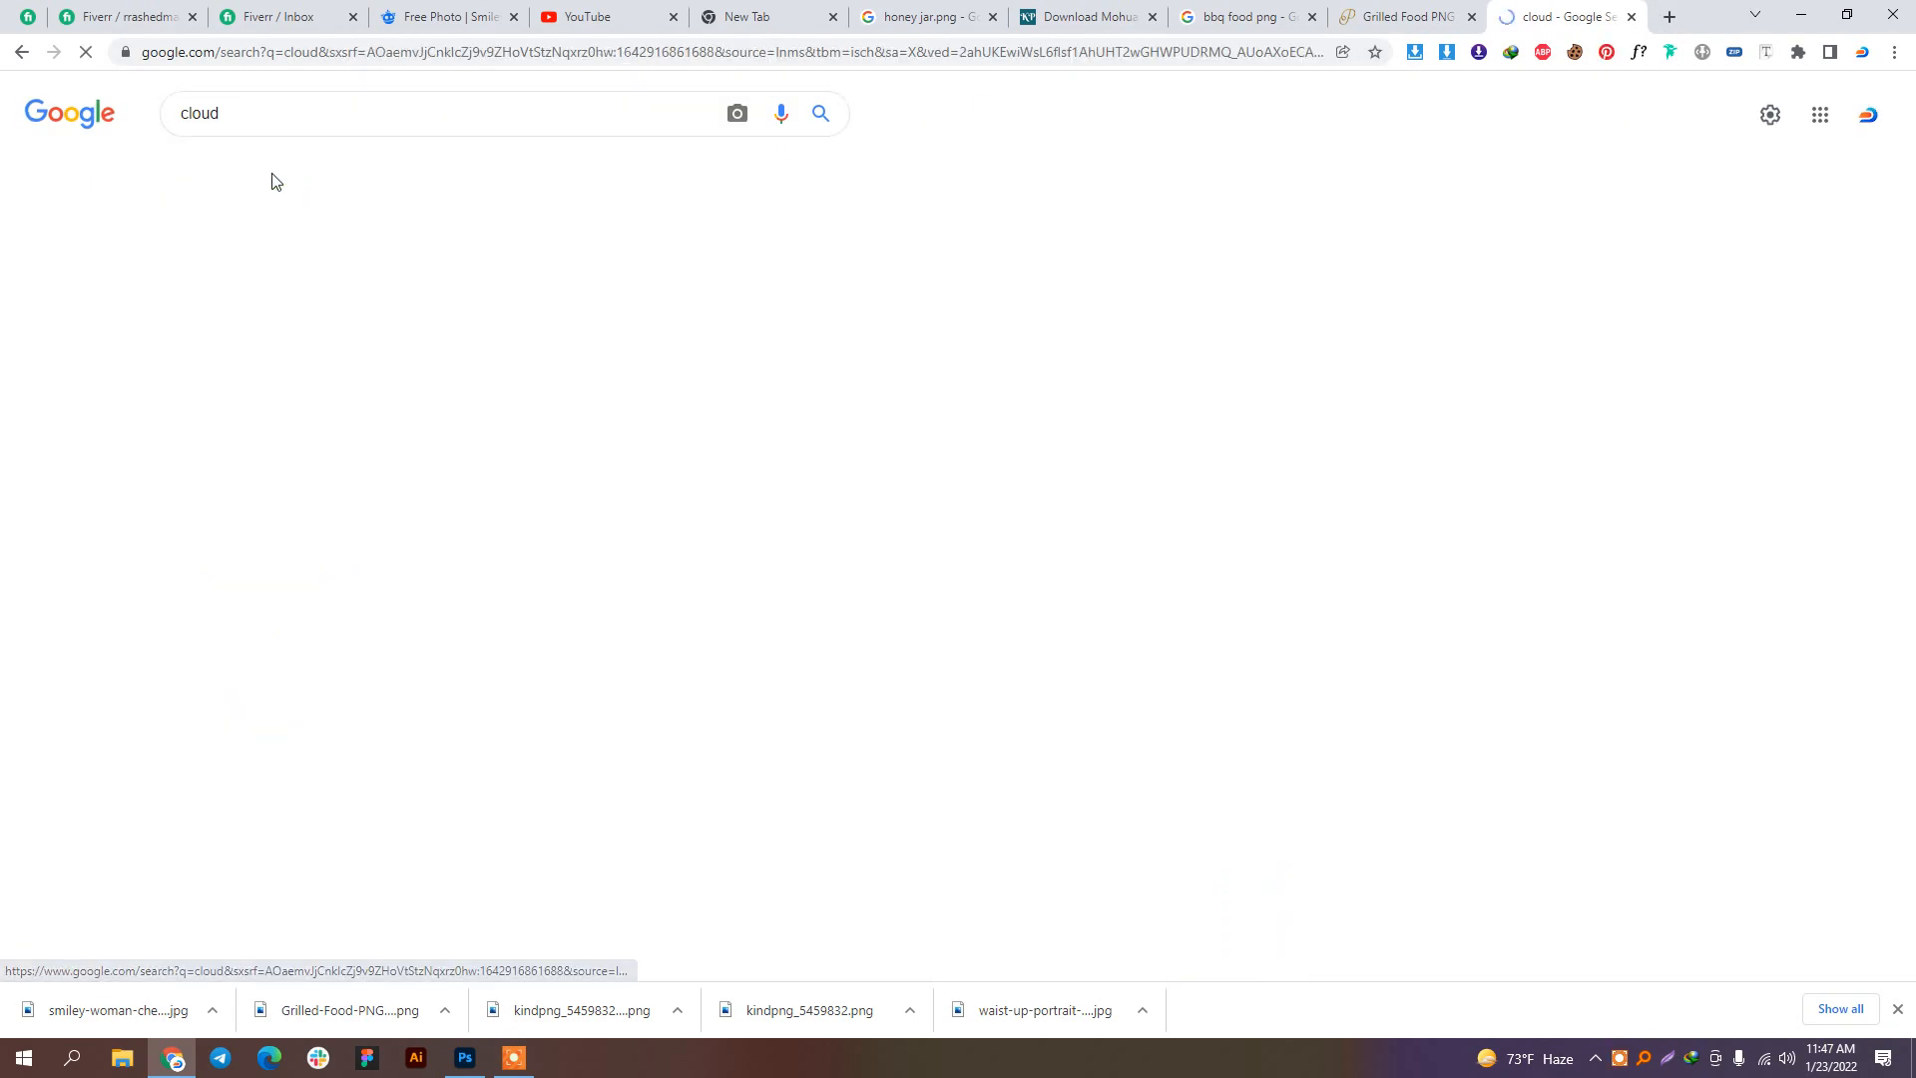
left_click(320, 113)
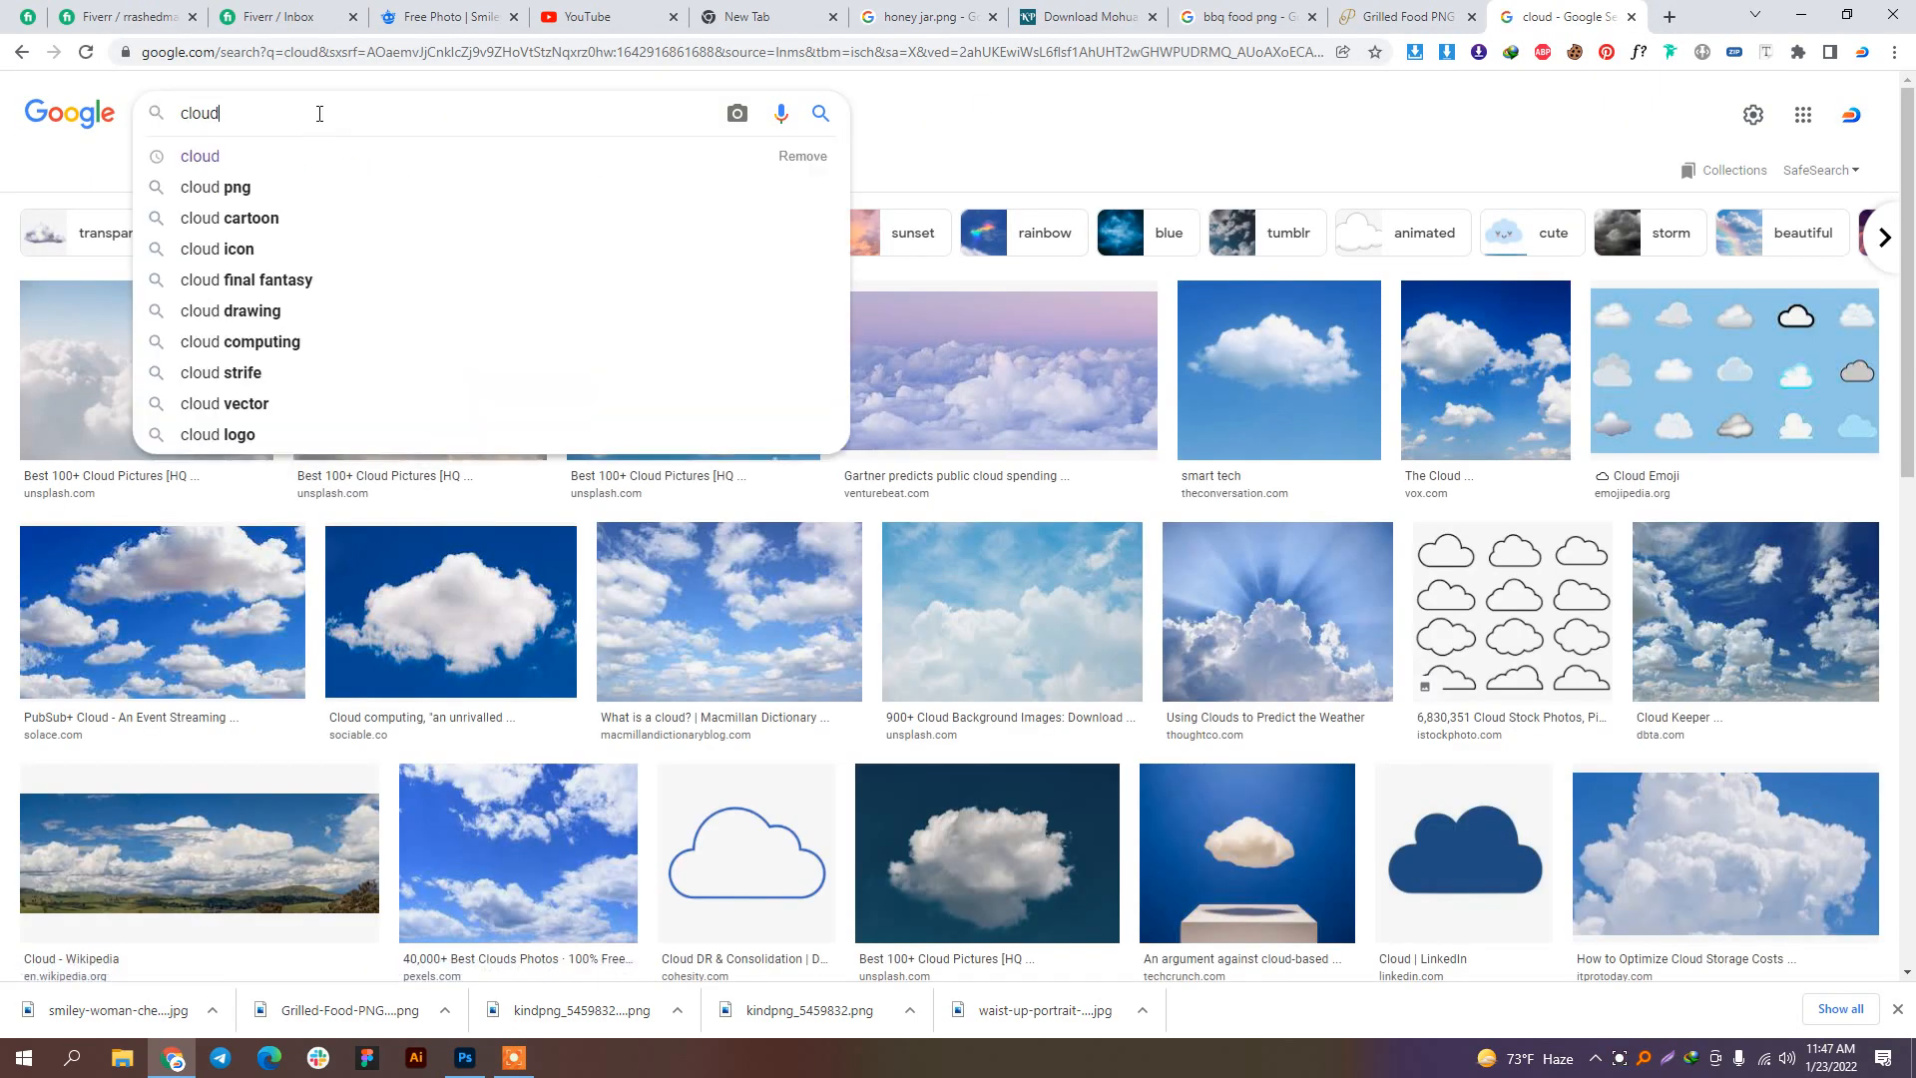
type("png")
key("Return")
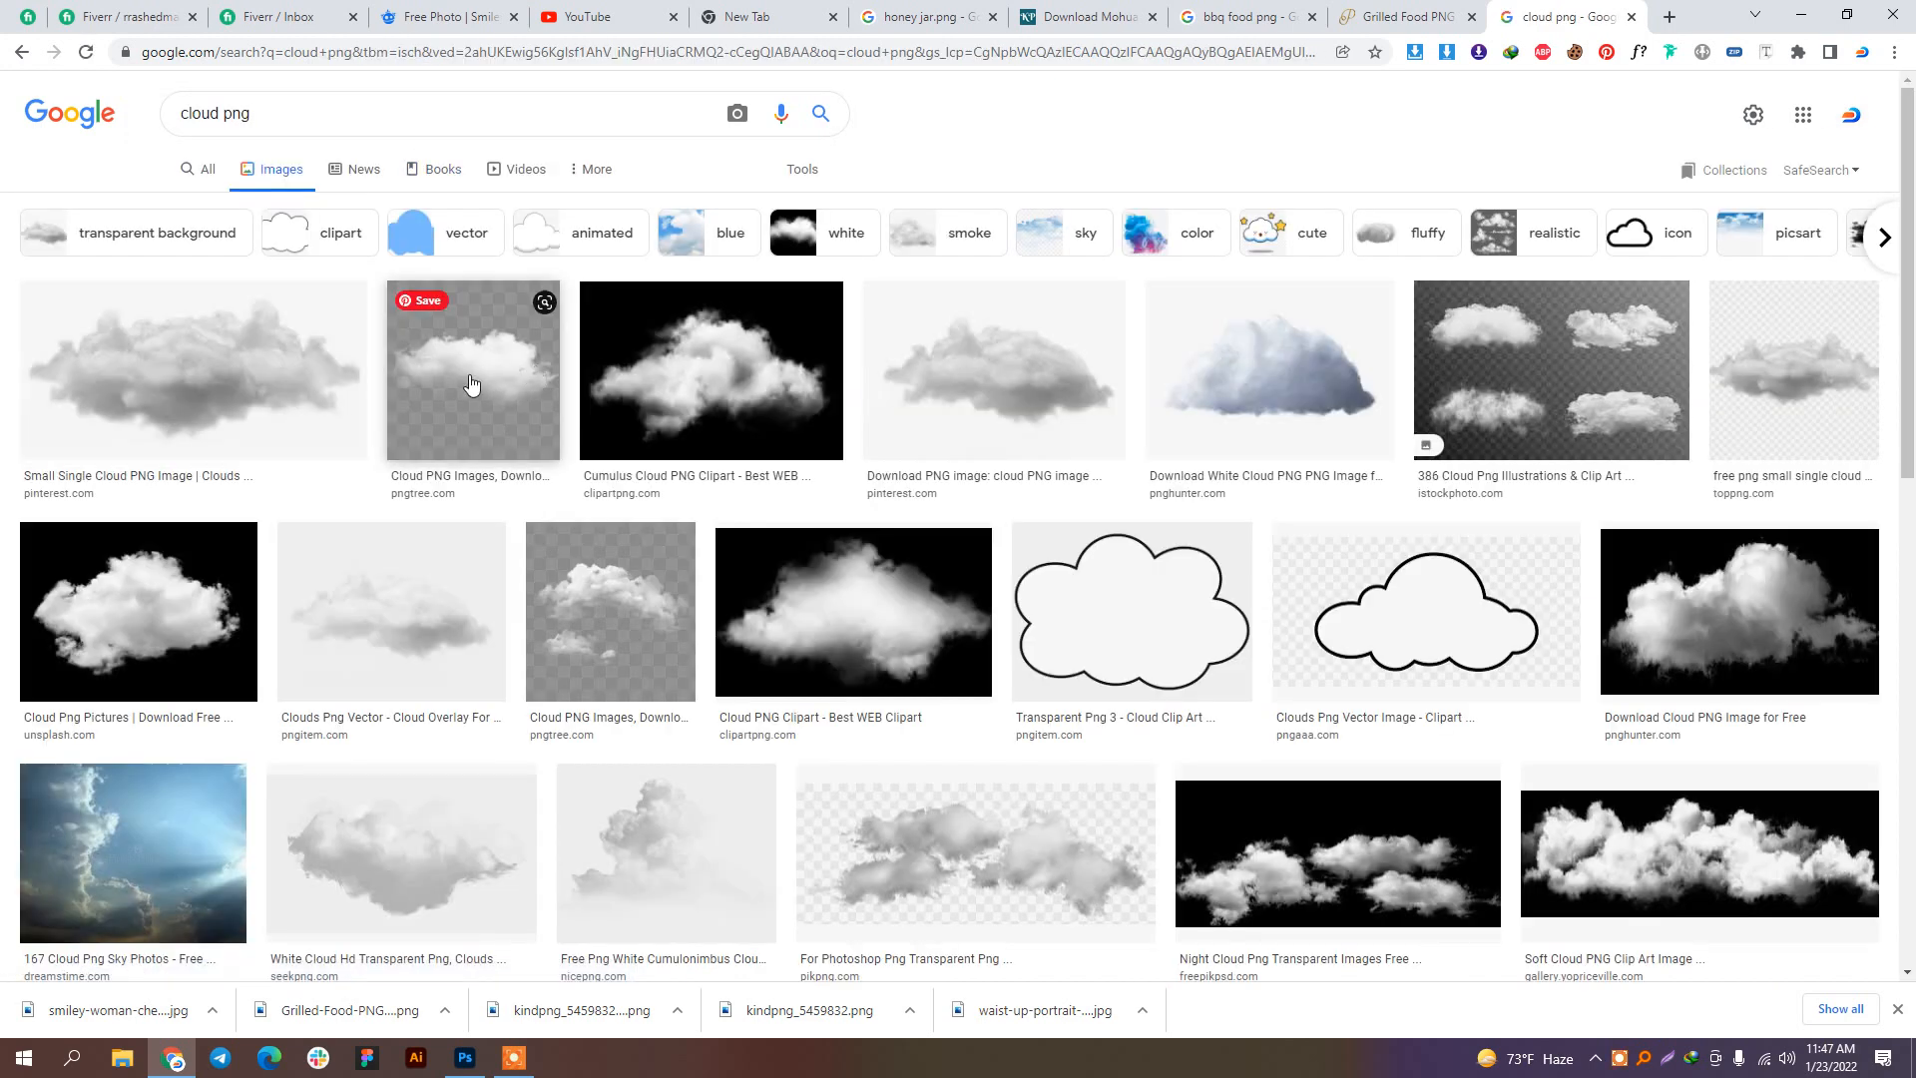
Step: Preview several cloud results and try to save the Cumulus Cloud PNG Clipart image
left_click(316, 396)
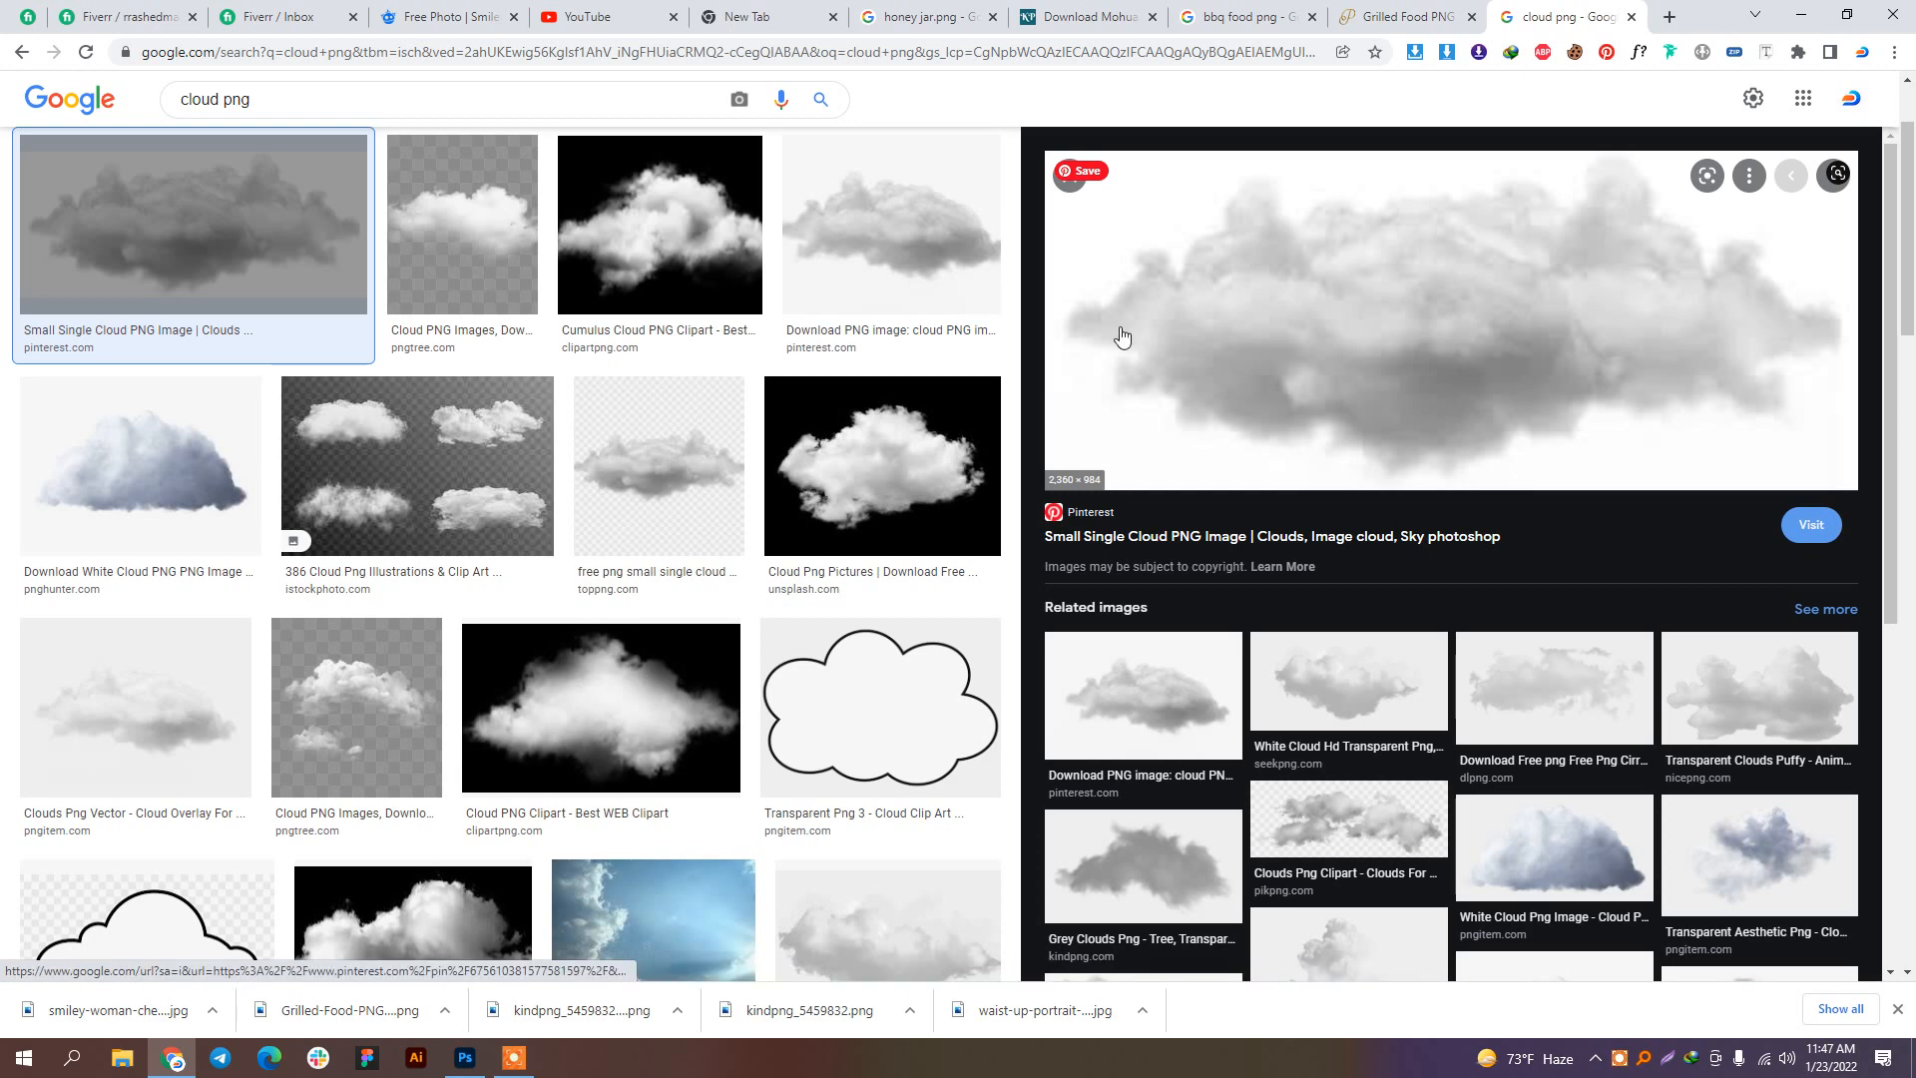
left_click(740, 236)
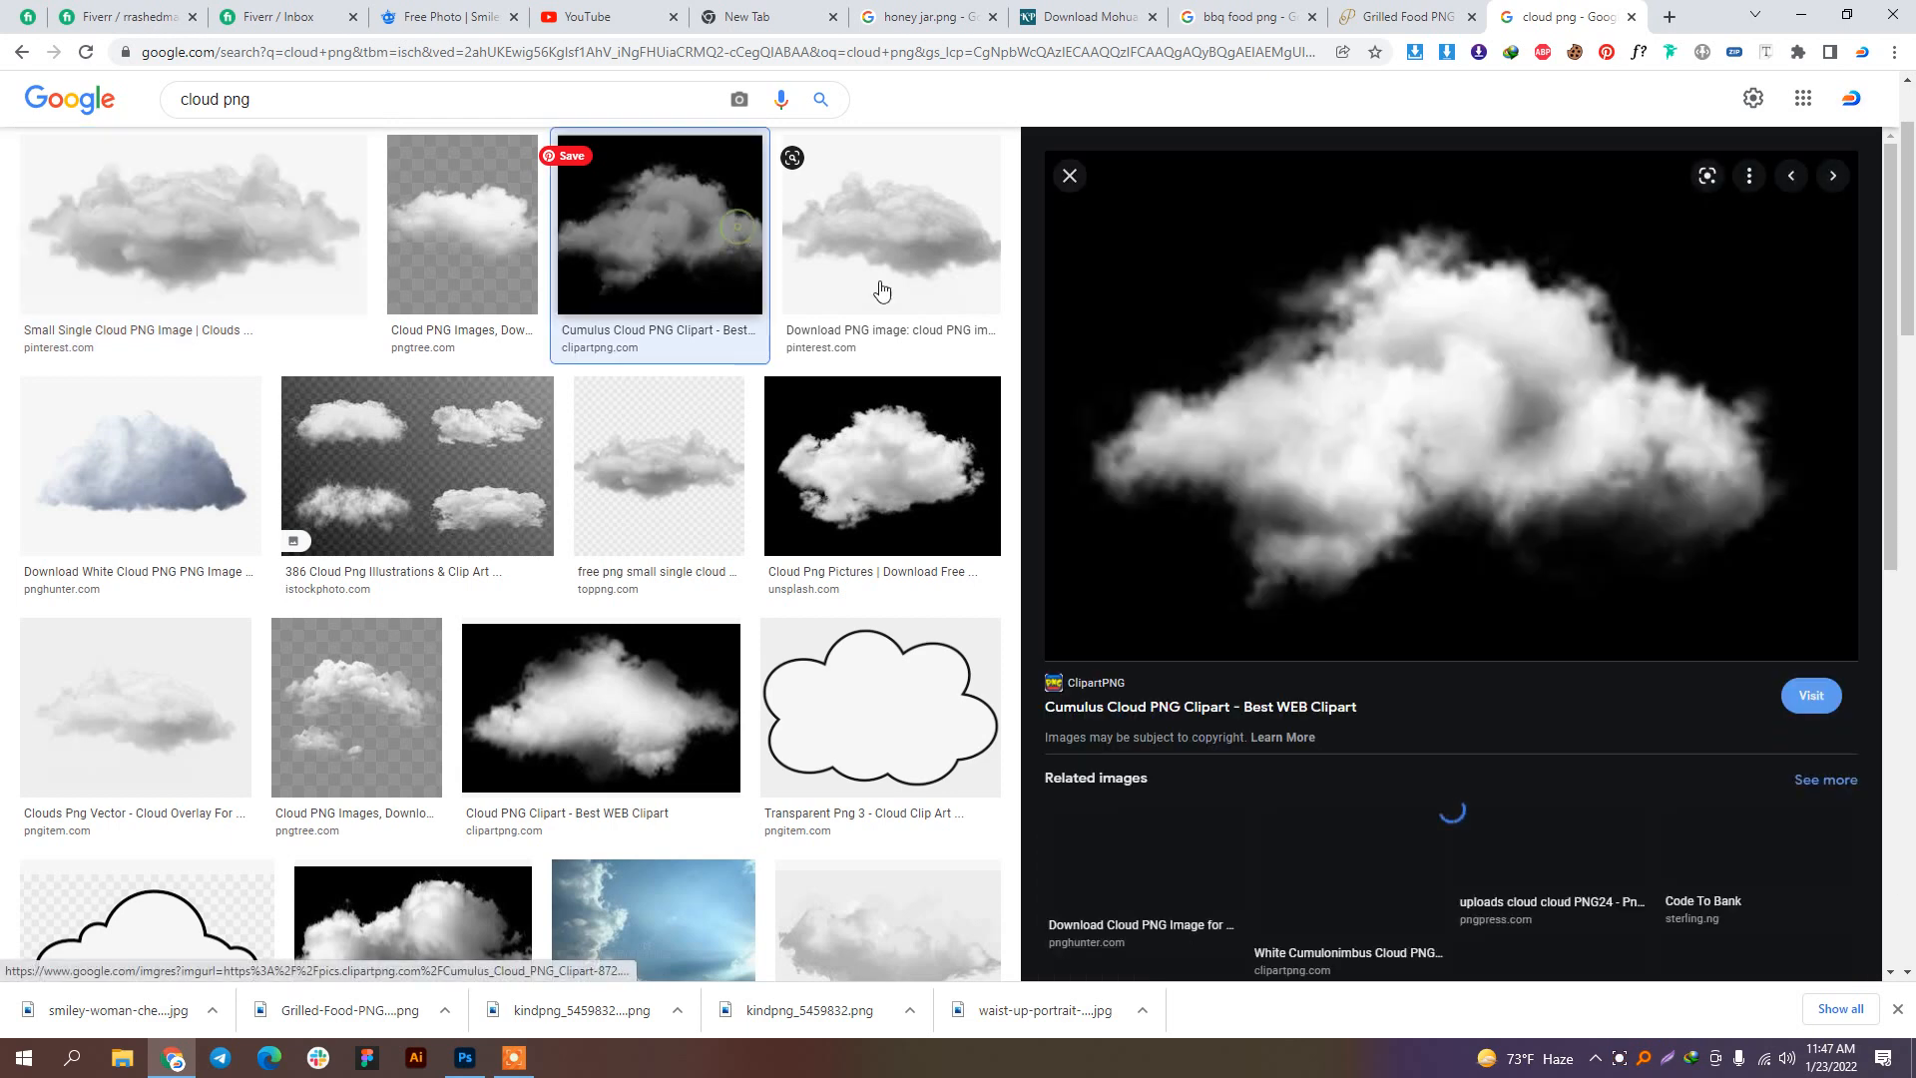
left_click(477, 271)
left_click(732, 244)
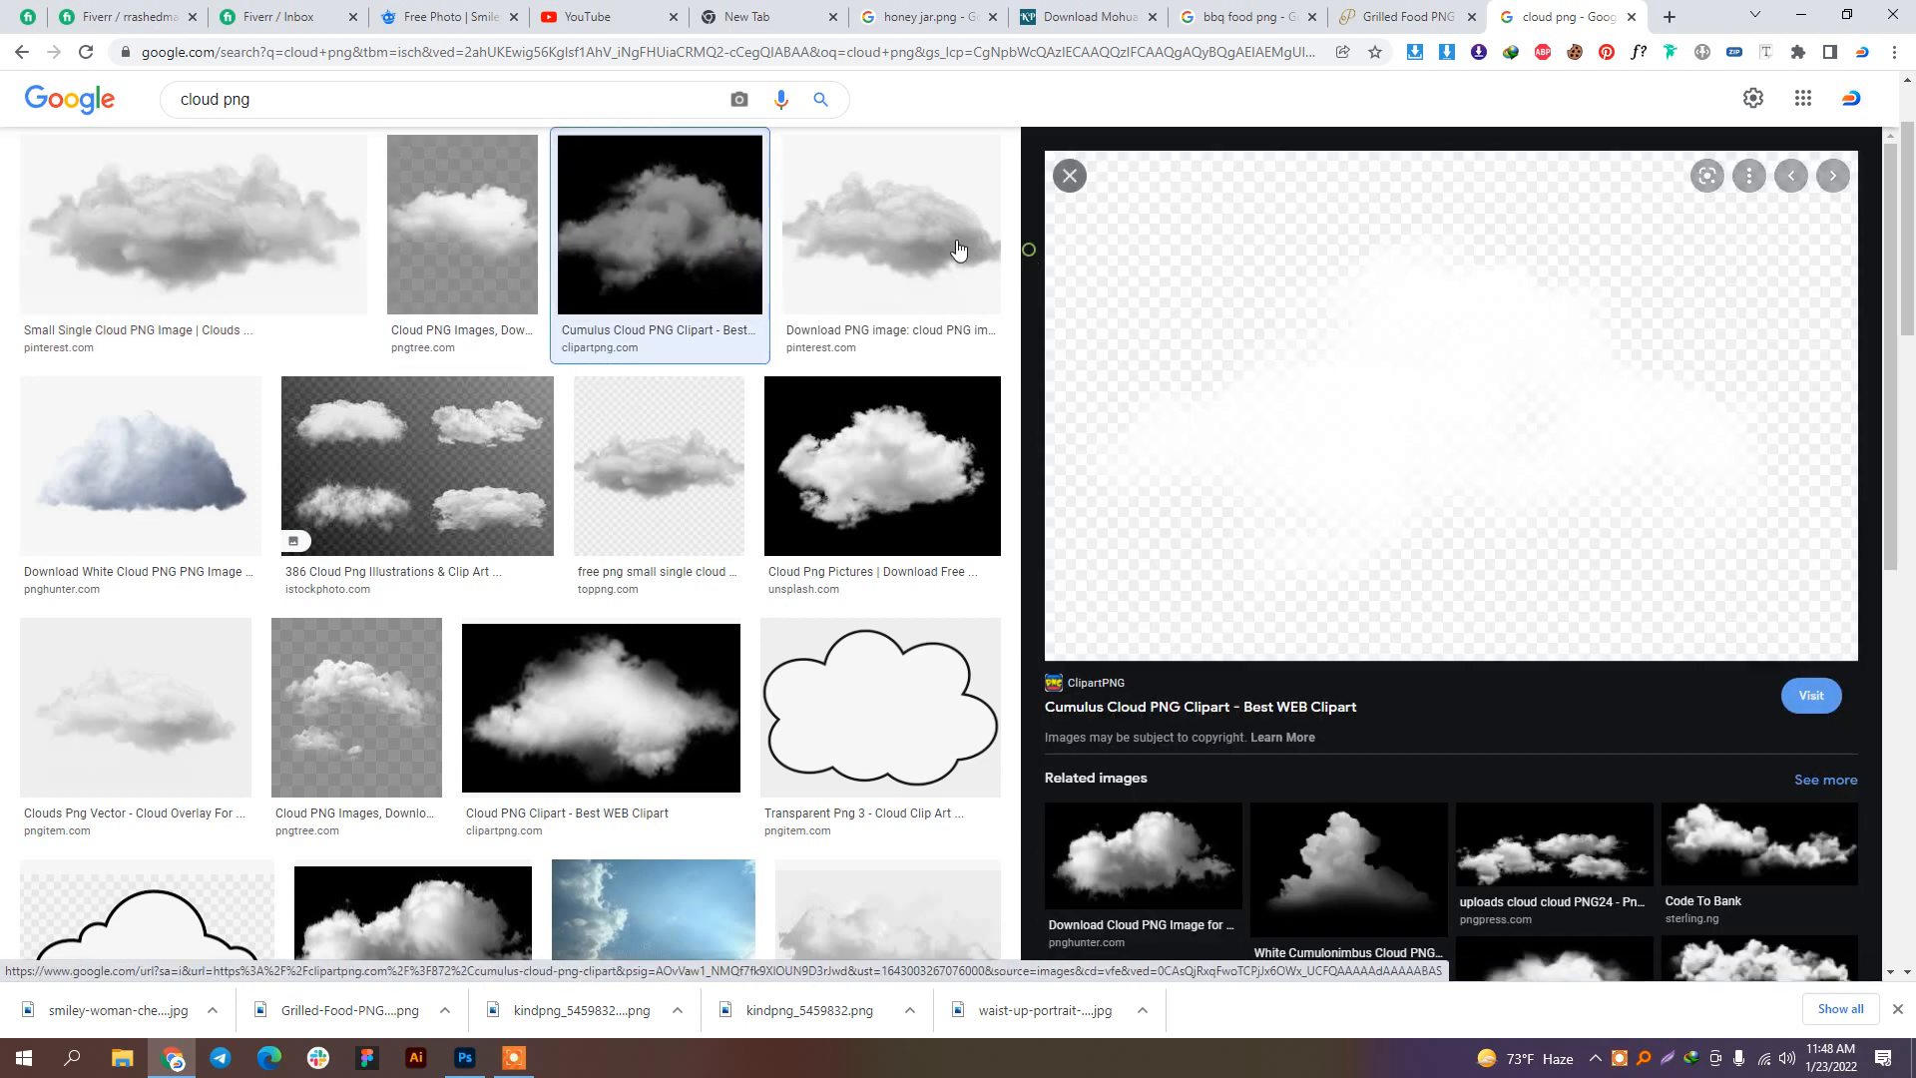
right_click(1433, 473)
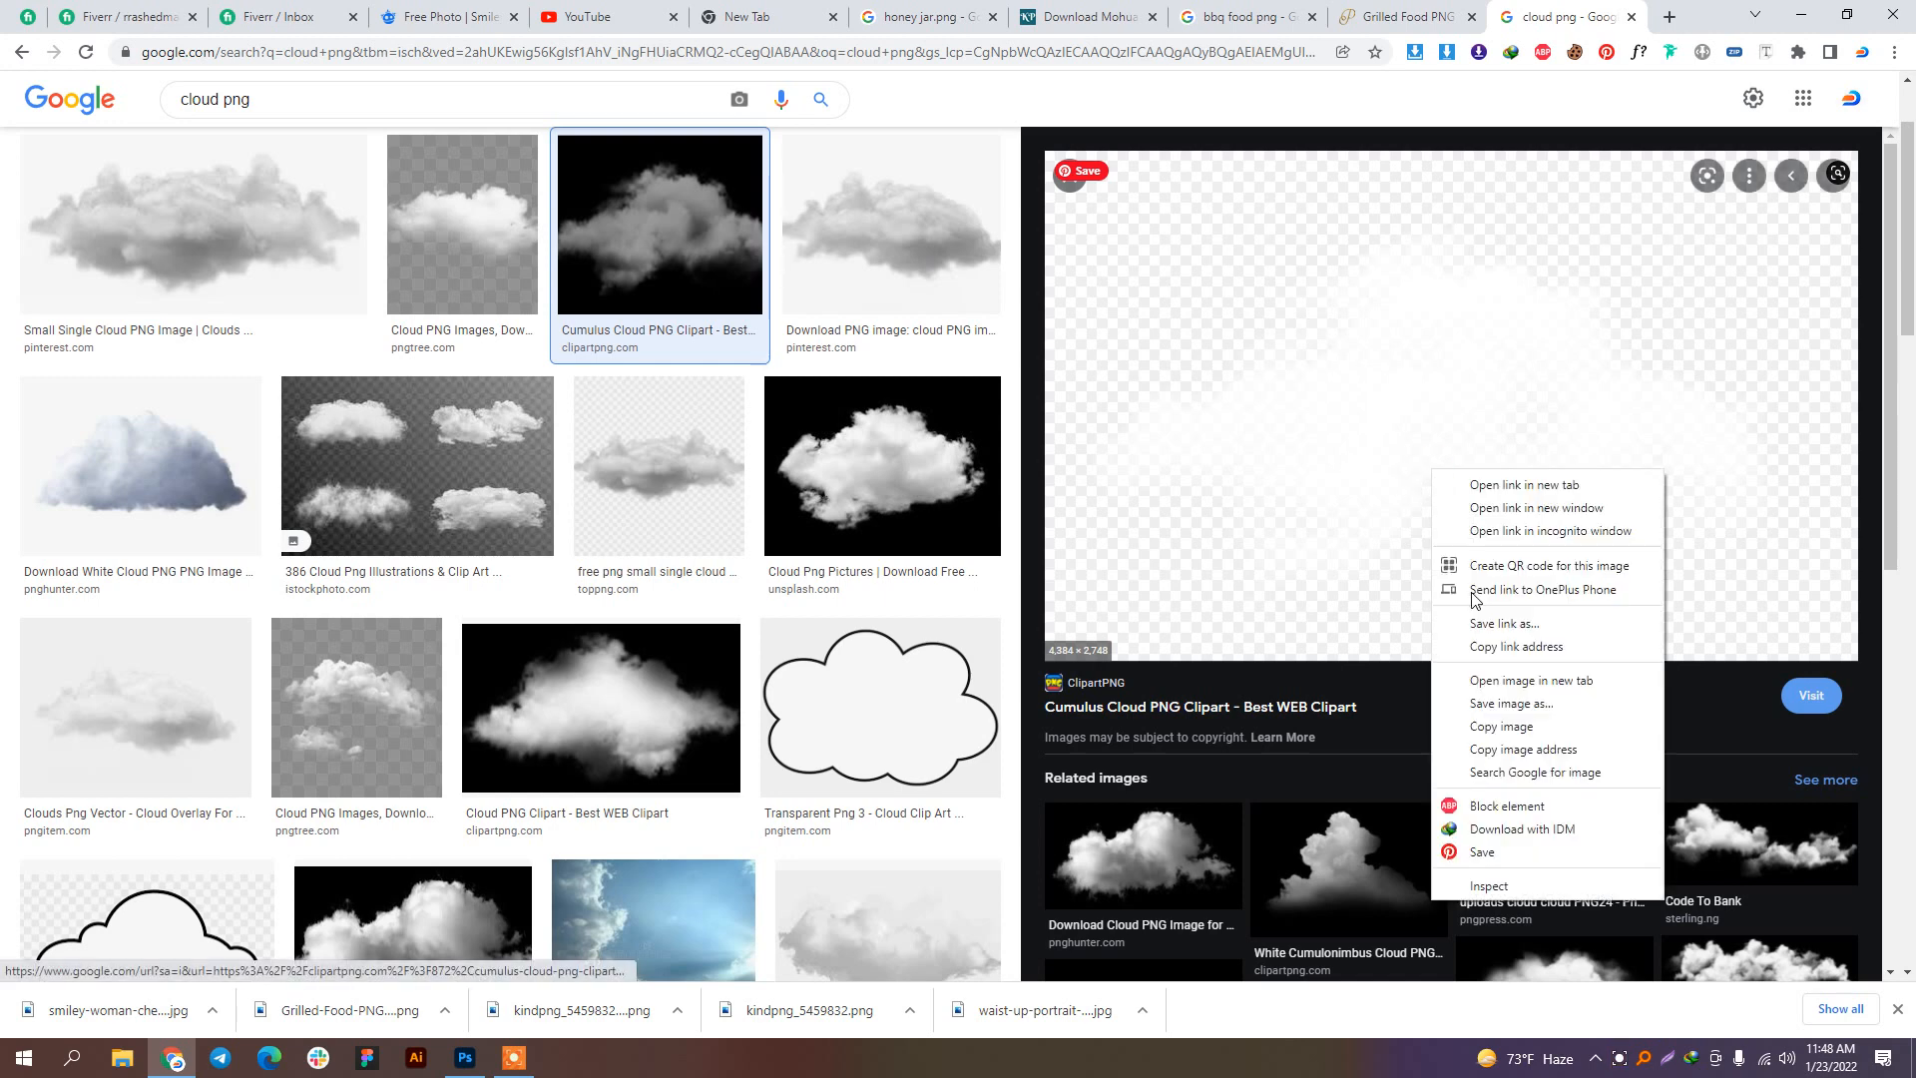
left_click(1523, 706)
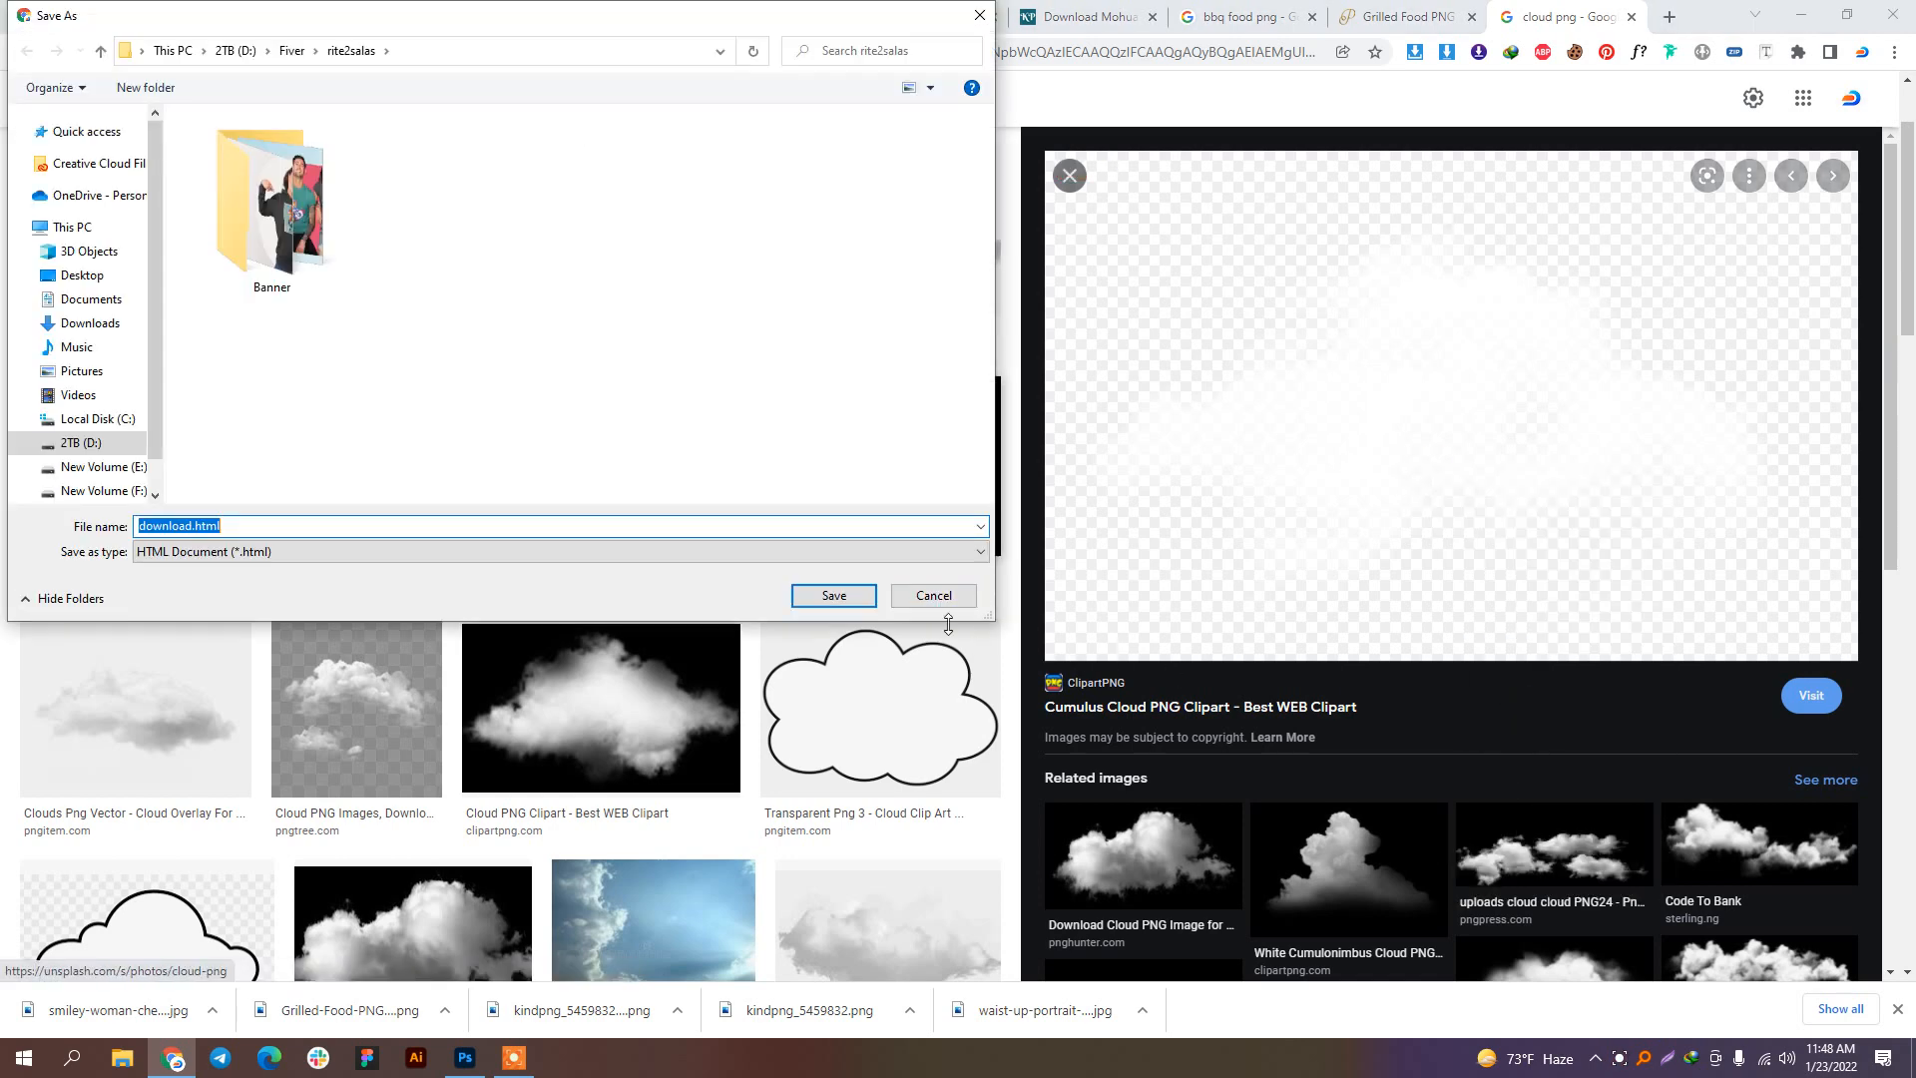
left_click(838, 594)
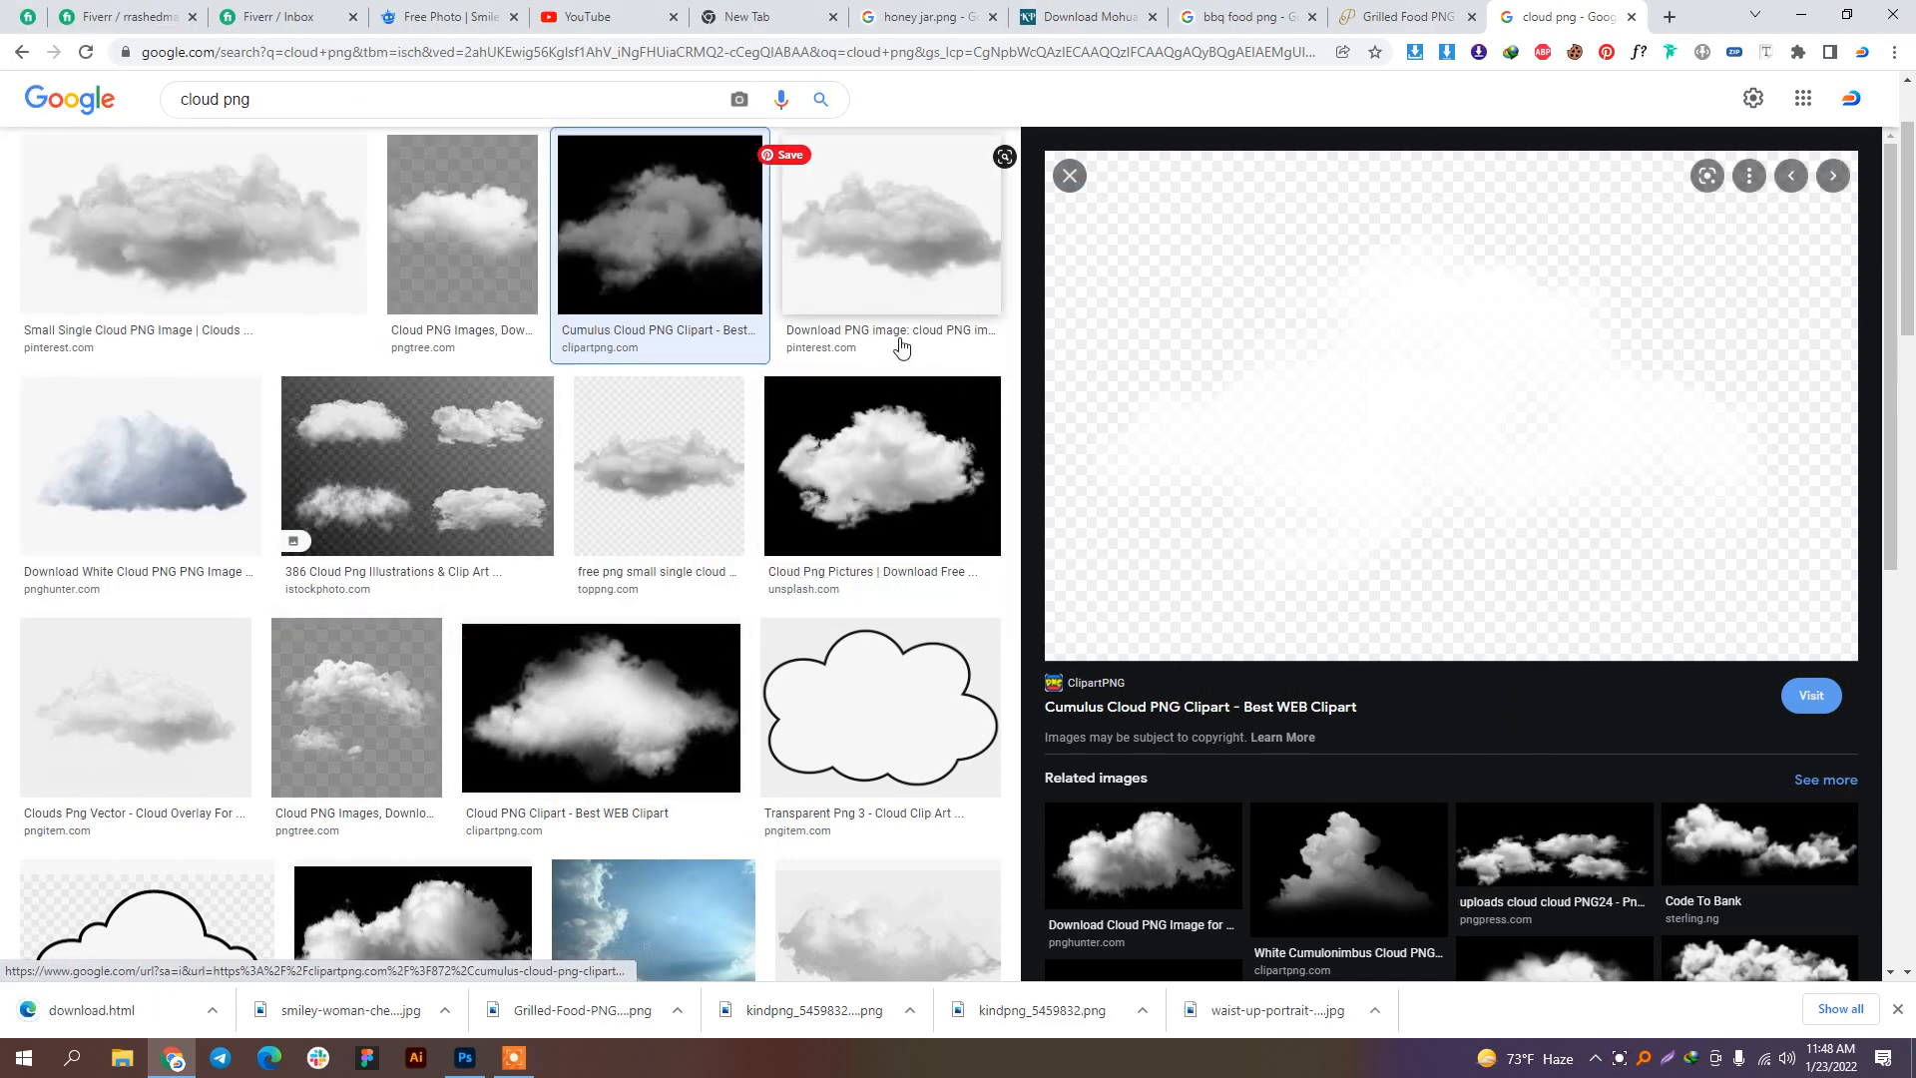
Step: Compare two more cloud results and save the Small Single Cloud PNG image from Pinterest
left_click(851, 474)
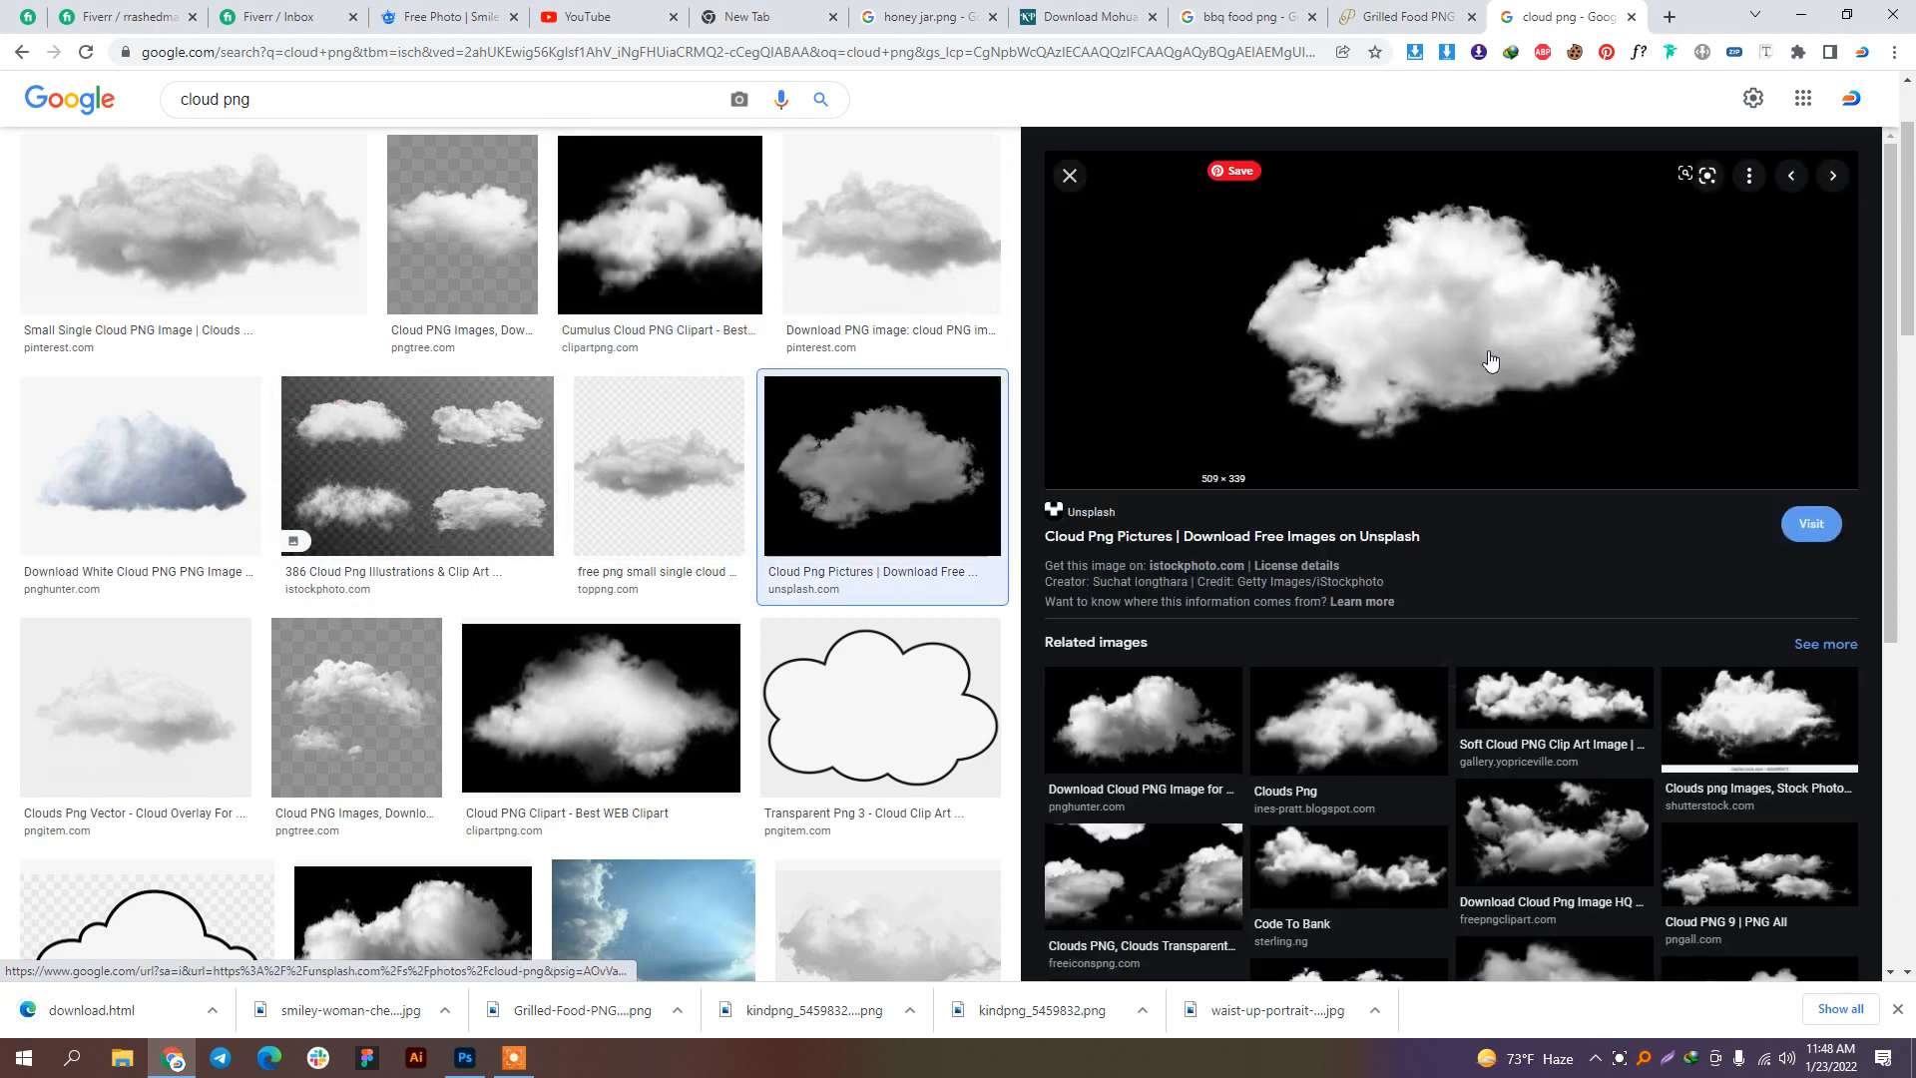
left_click(139, 464)
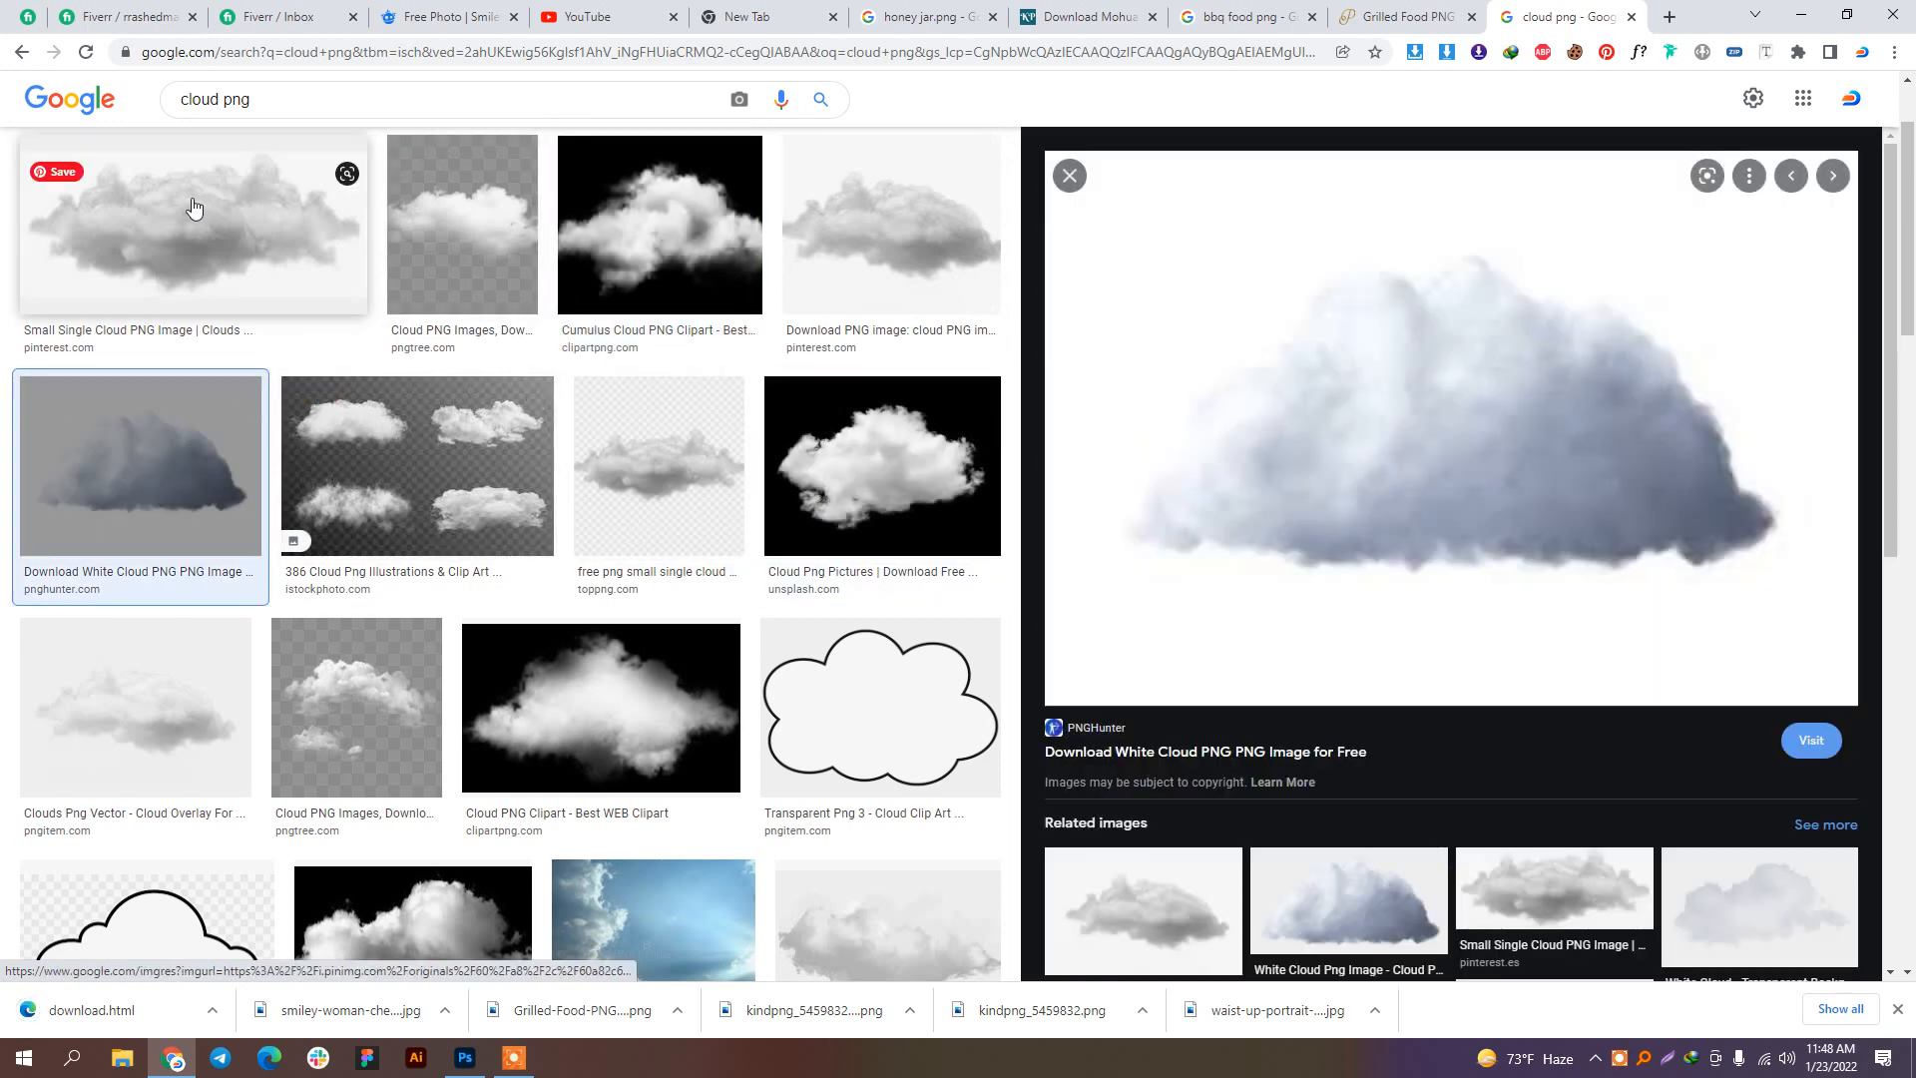
left_click(190, 225)
right_click(1465, 346)
left_click(1517, 573)
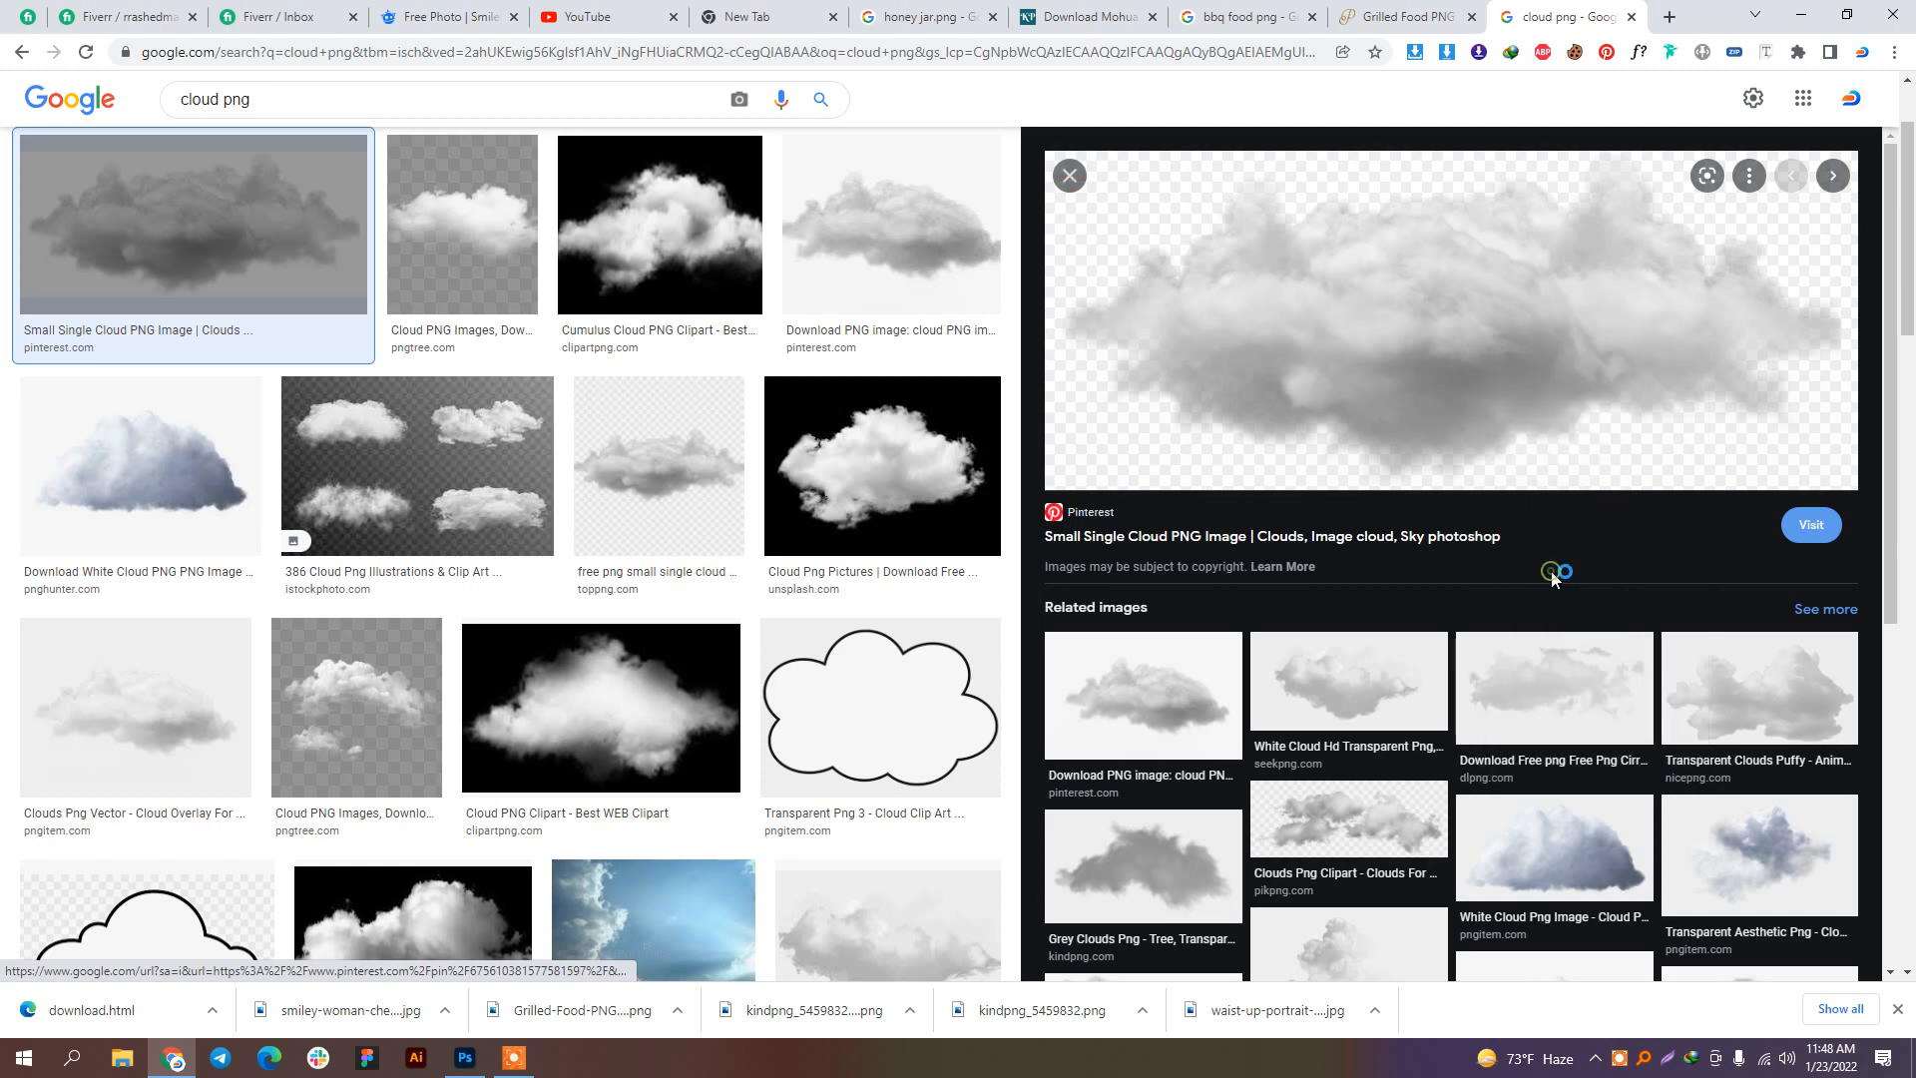
left_click(834, 594)
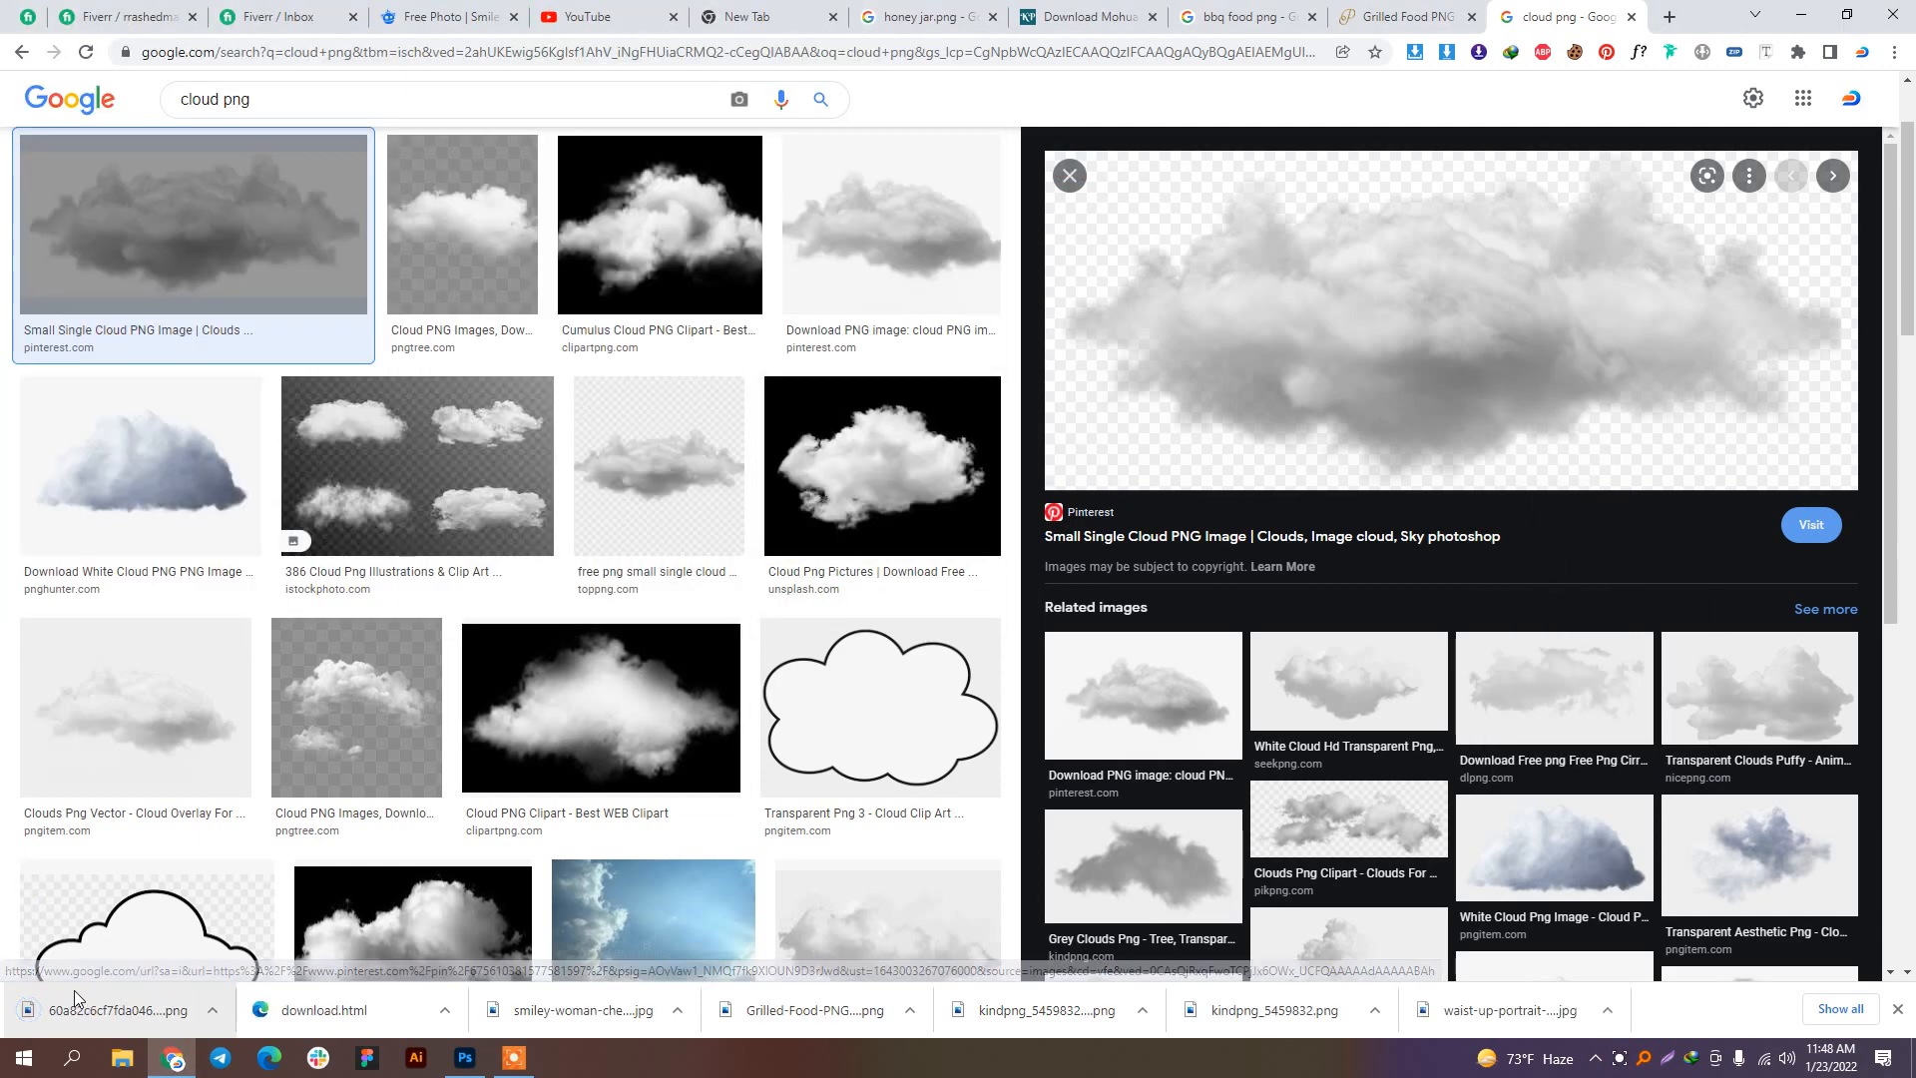
Step: Place the downloaded cloud beside the woman in Untitled-1 at about 910 × 388 px and put a duplicate of it below her layer
left_click_drag(74, 1002, 923, 529)
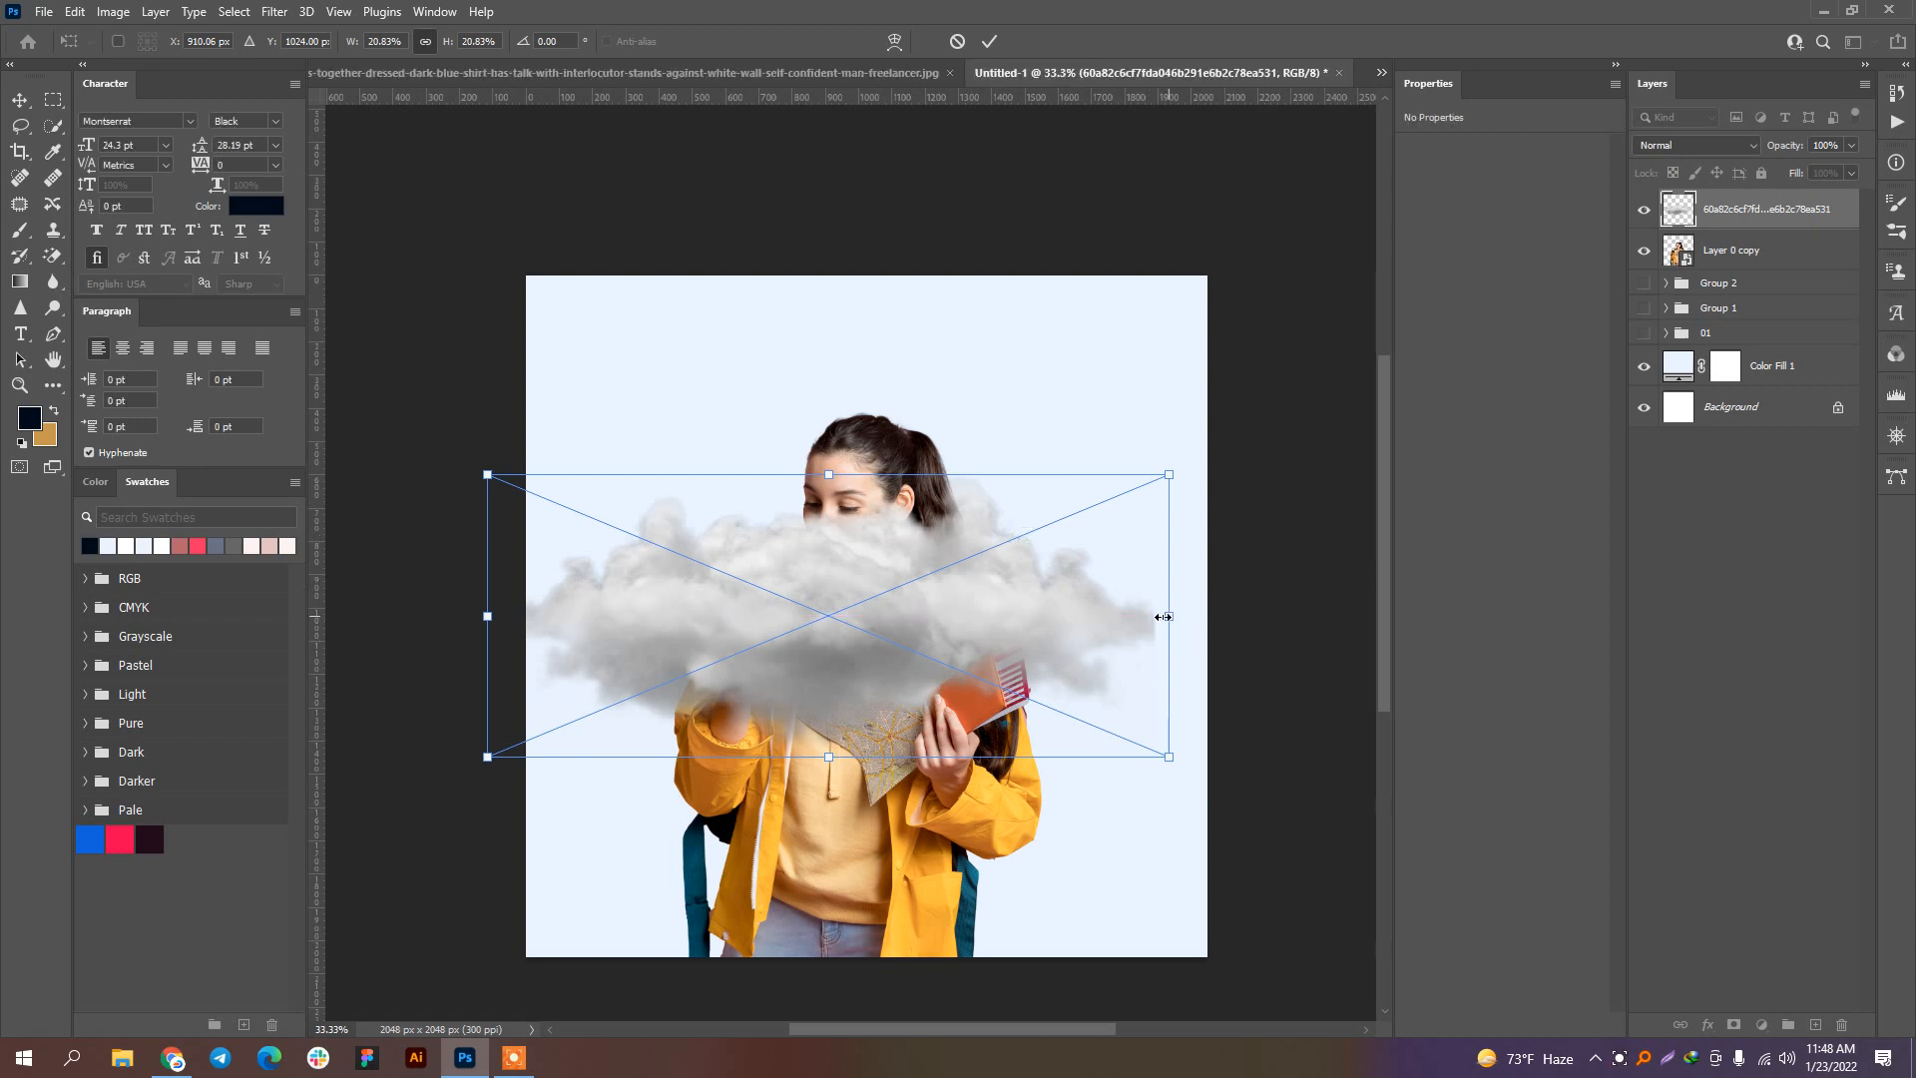
left_click_drag(1169, 616, 687, 552)
key("Return")
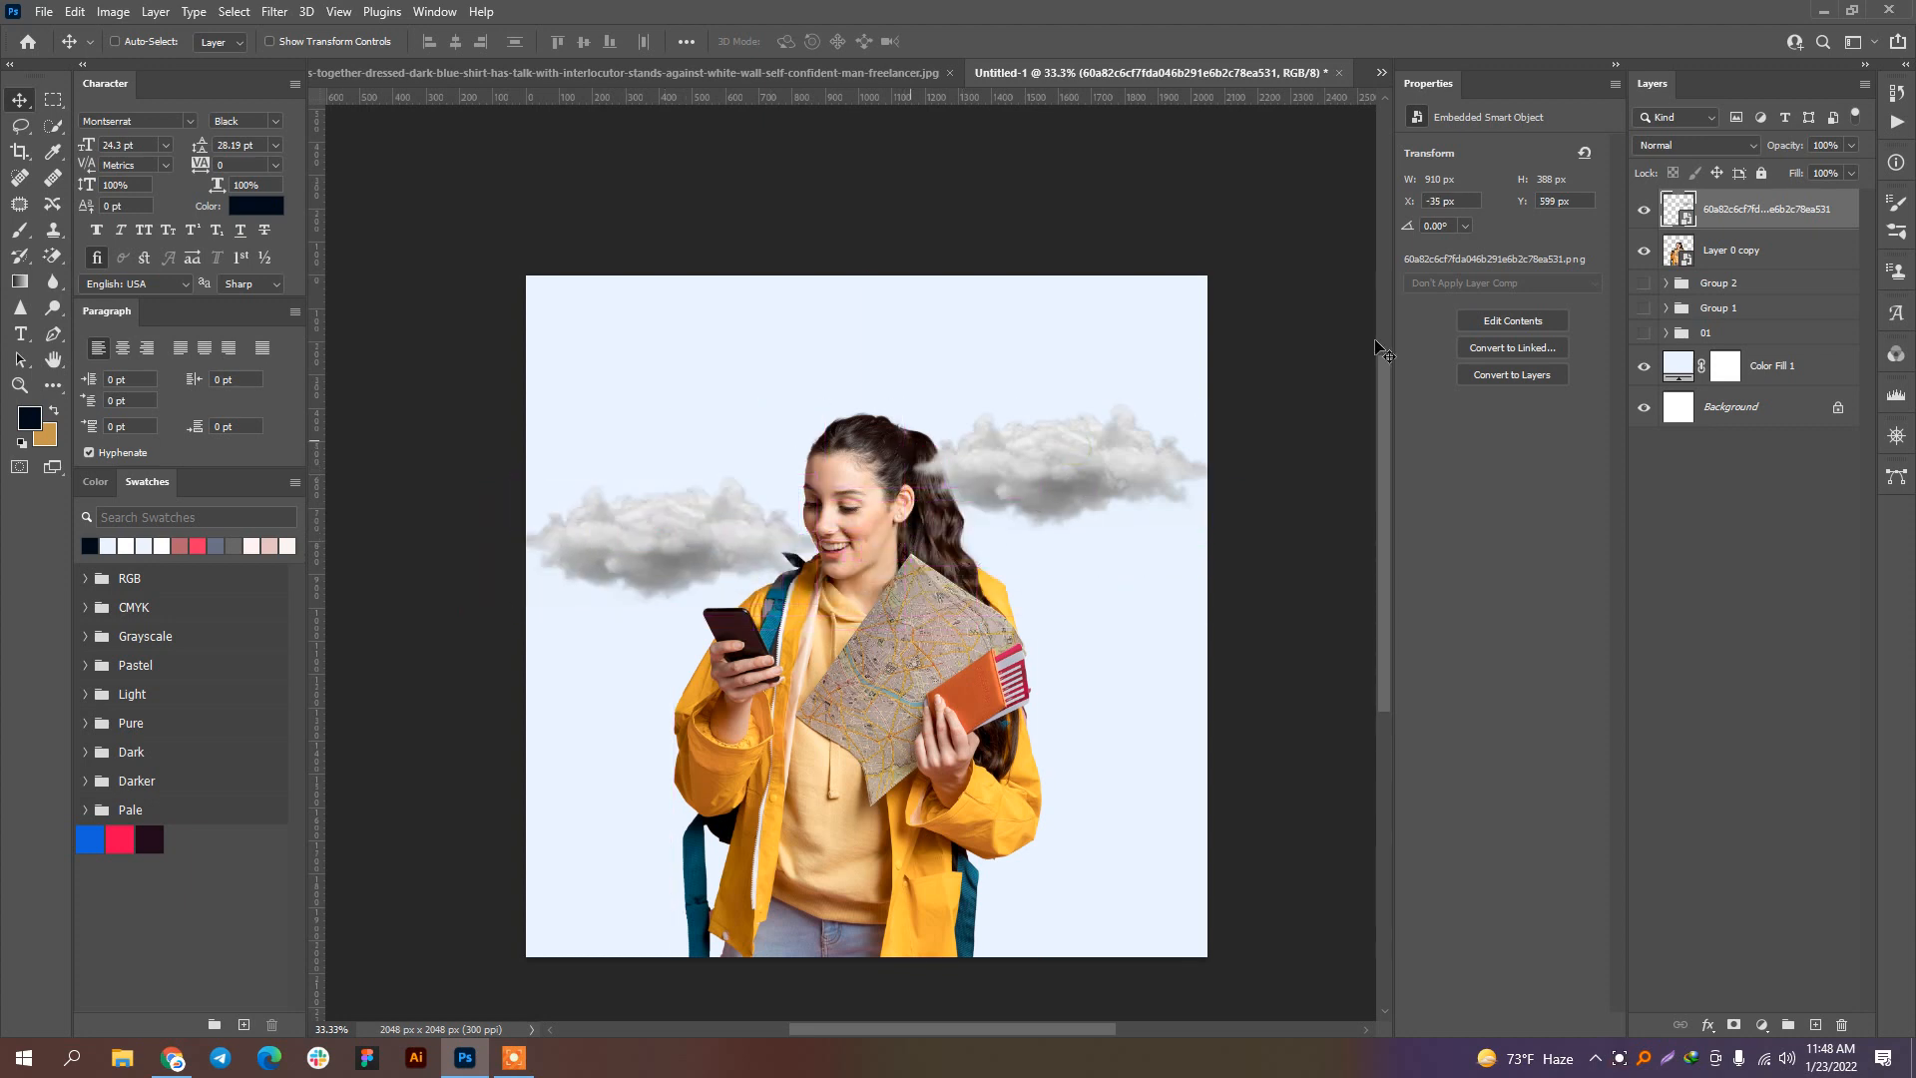
left_click_drag(1707, 222, 1727, 302)
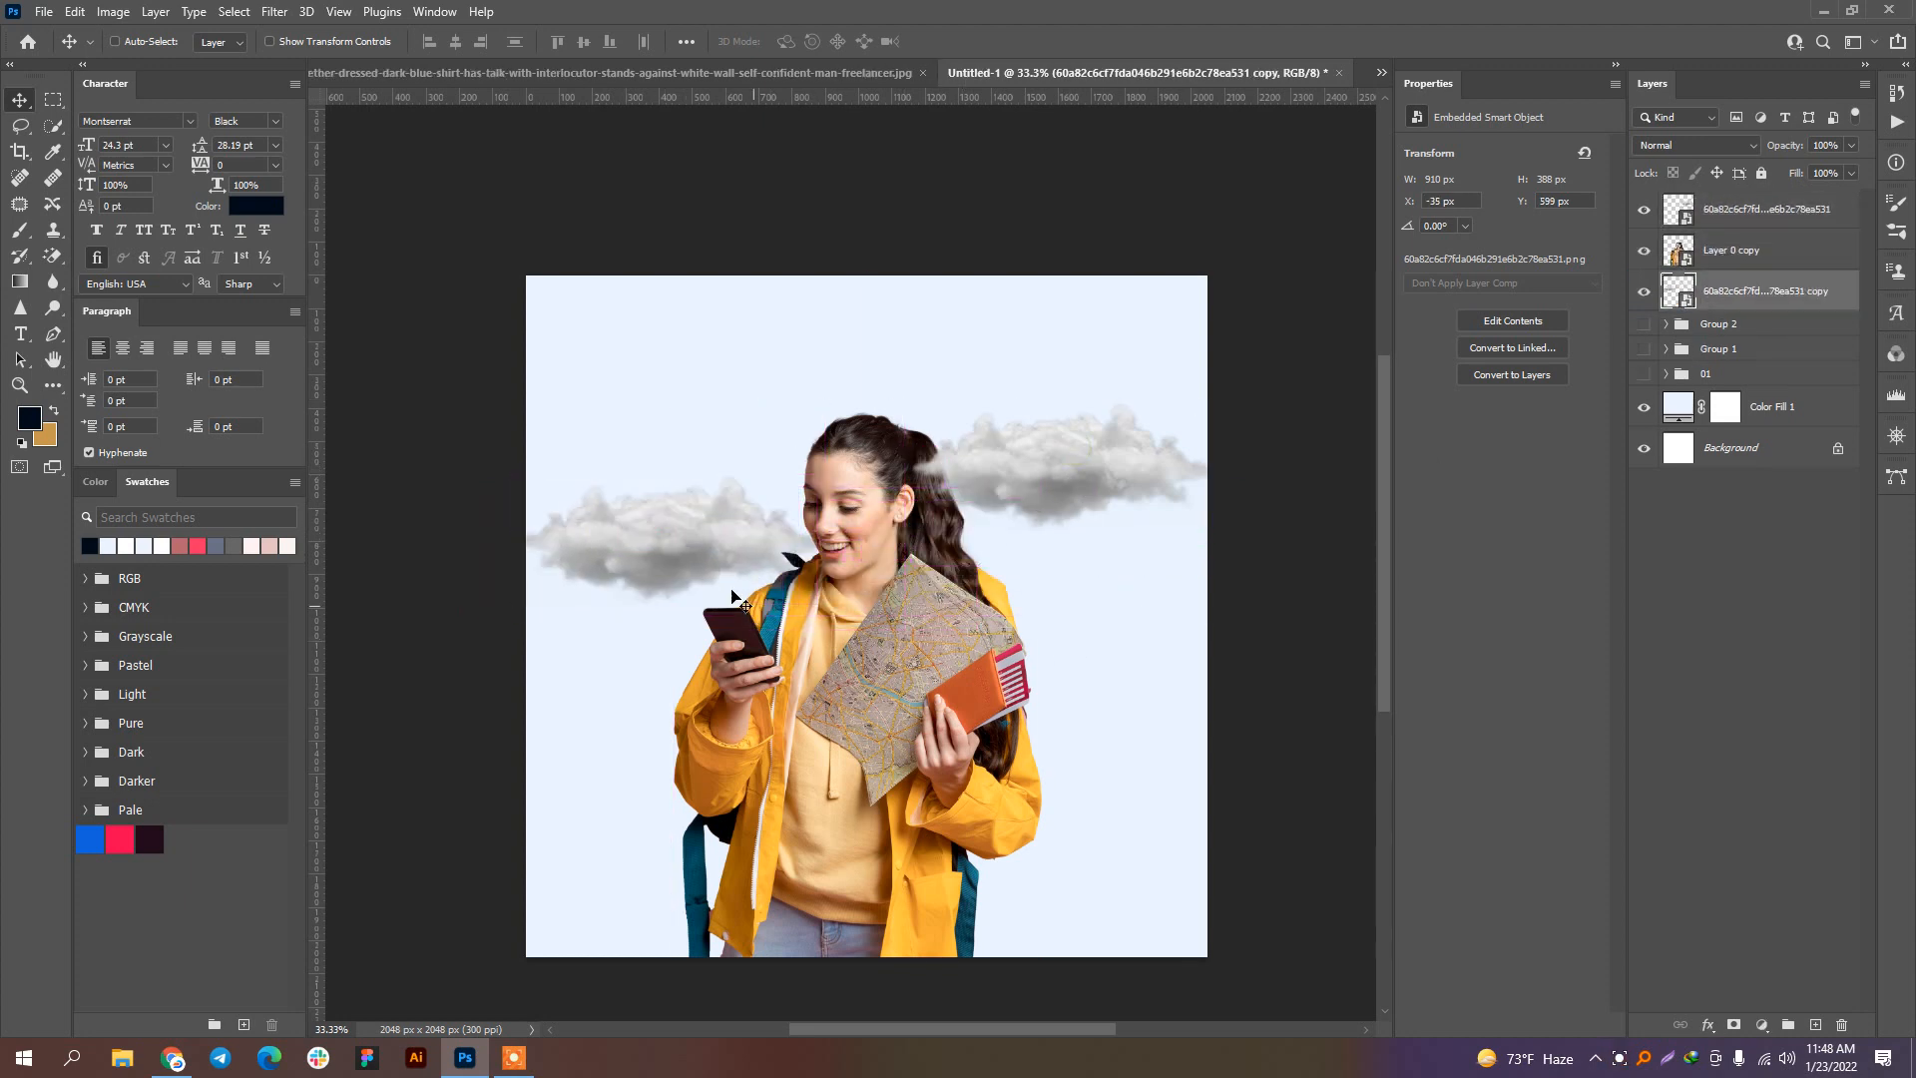
Step: Scale the cloud copy behind the woman down to about 535 × 227 px and tuck it beside her shoulder above the phone
key("ctrl+t")
left_click_drag(814, 603, 758, 575)
left_click_drag(710, 546, 763, 577)
key("Return")
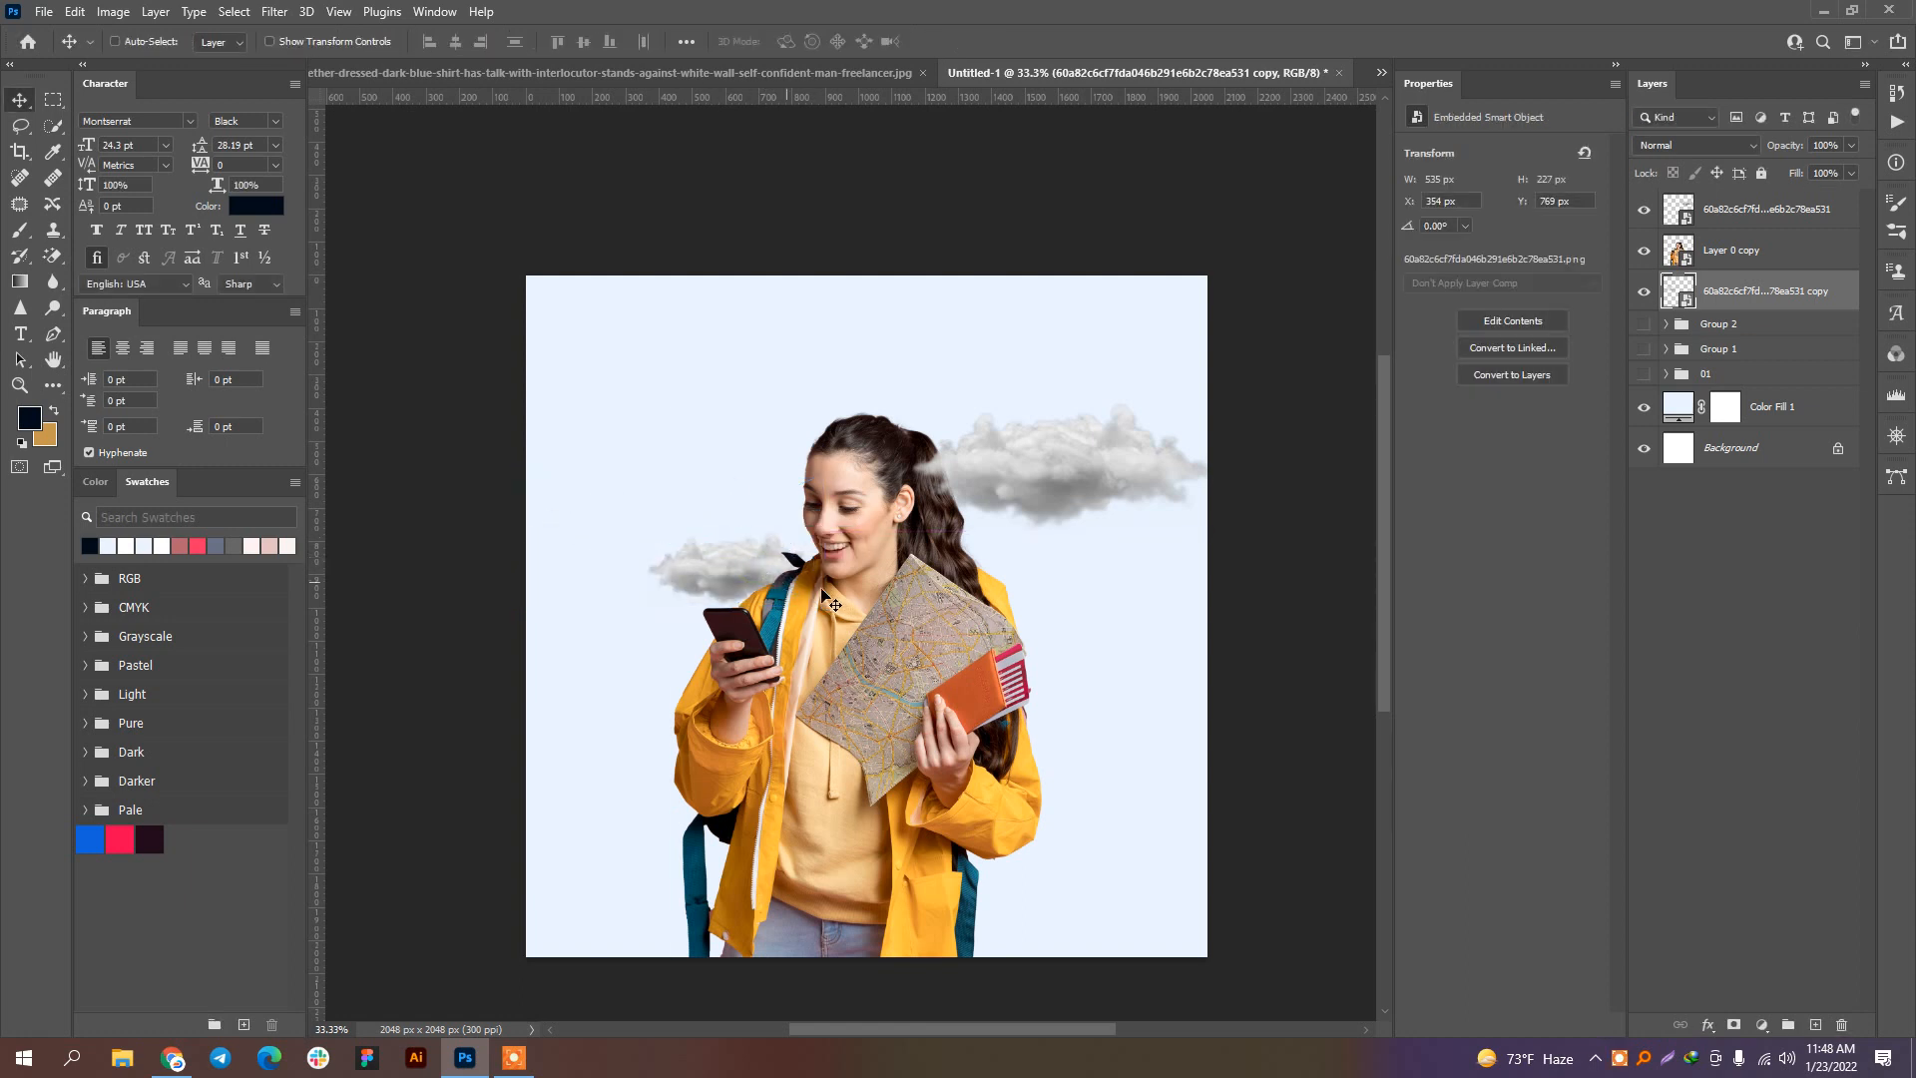
Step: Recolour the Color Fill 1 background to bright sky blue #69e9ff, starting from the teal sampled off her backpack strap
left_click_drag(983, 622, 965, 568)
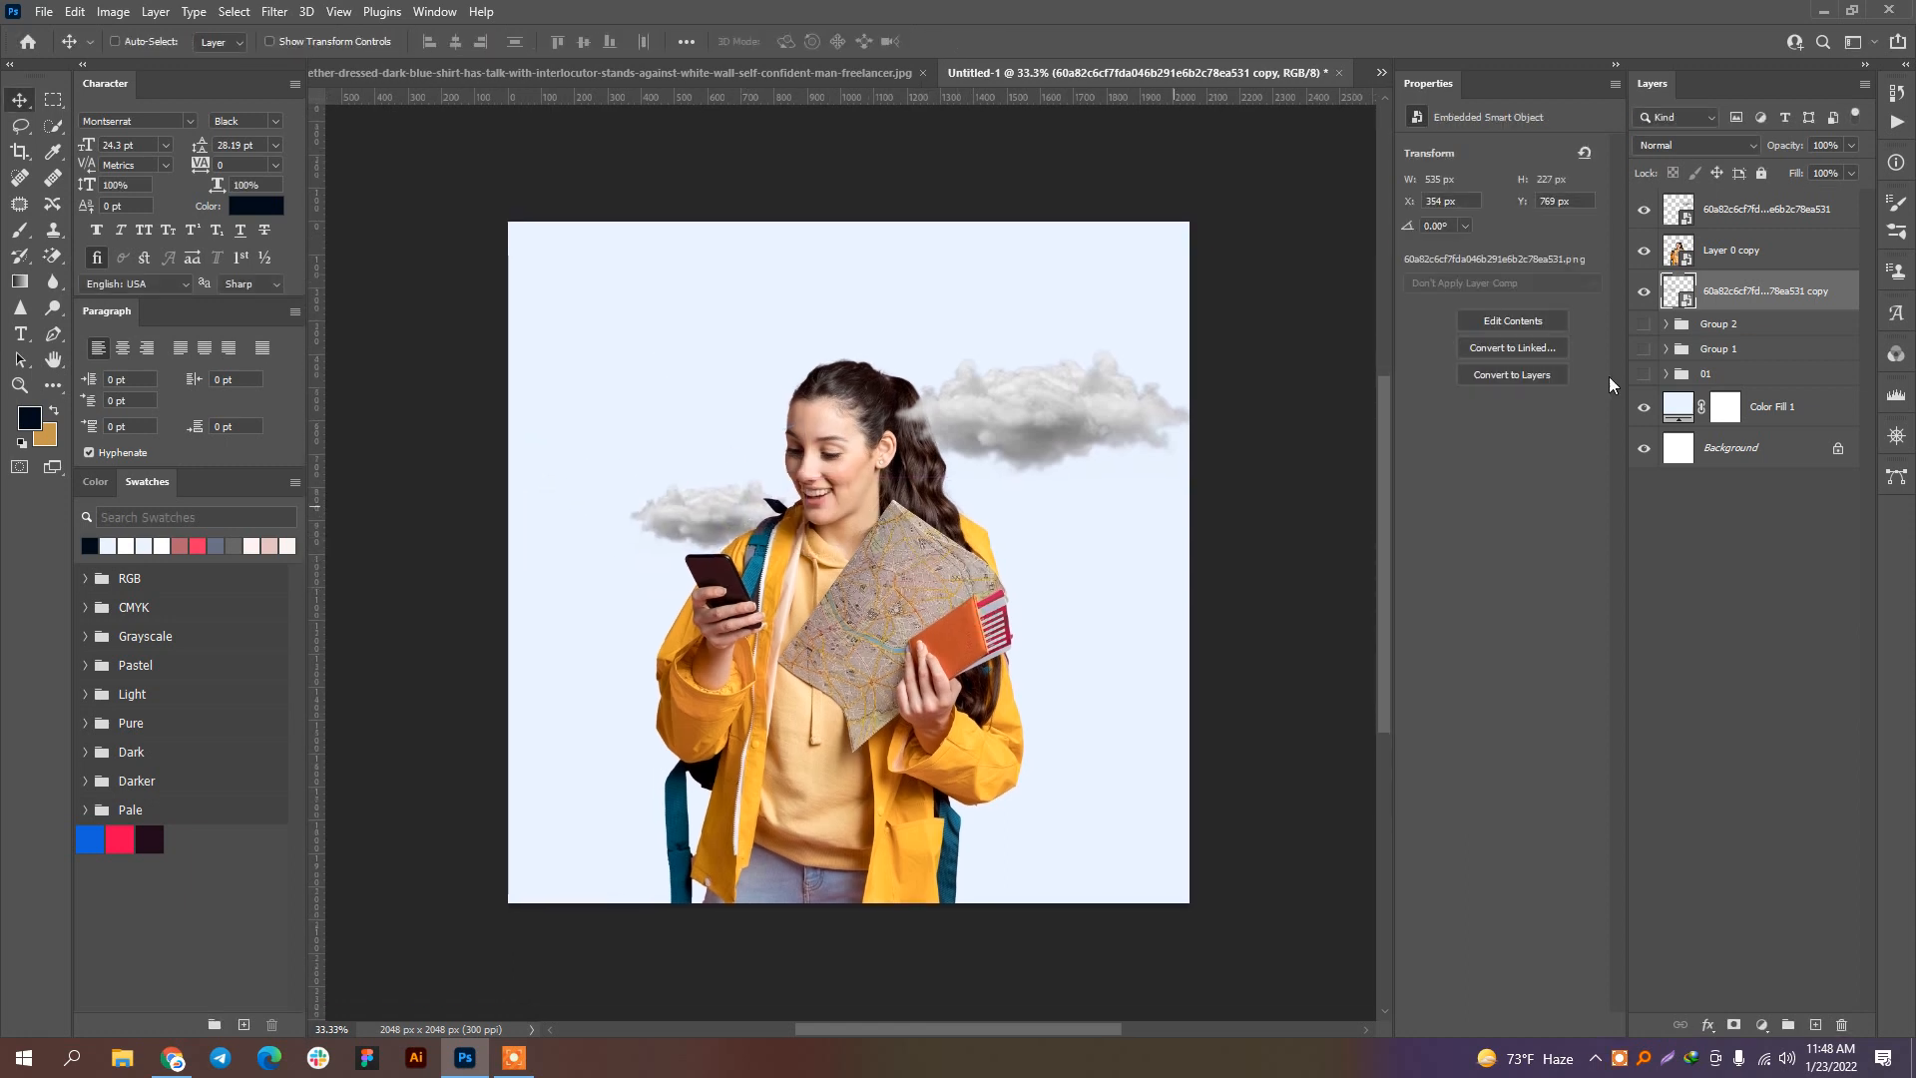
double_click(1667, 407)
left_click(716, 581)
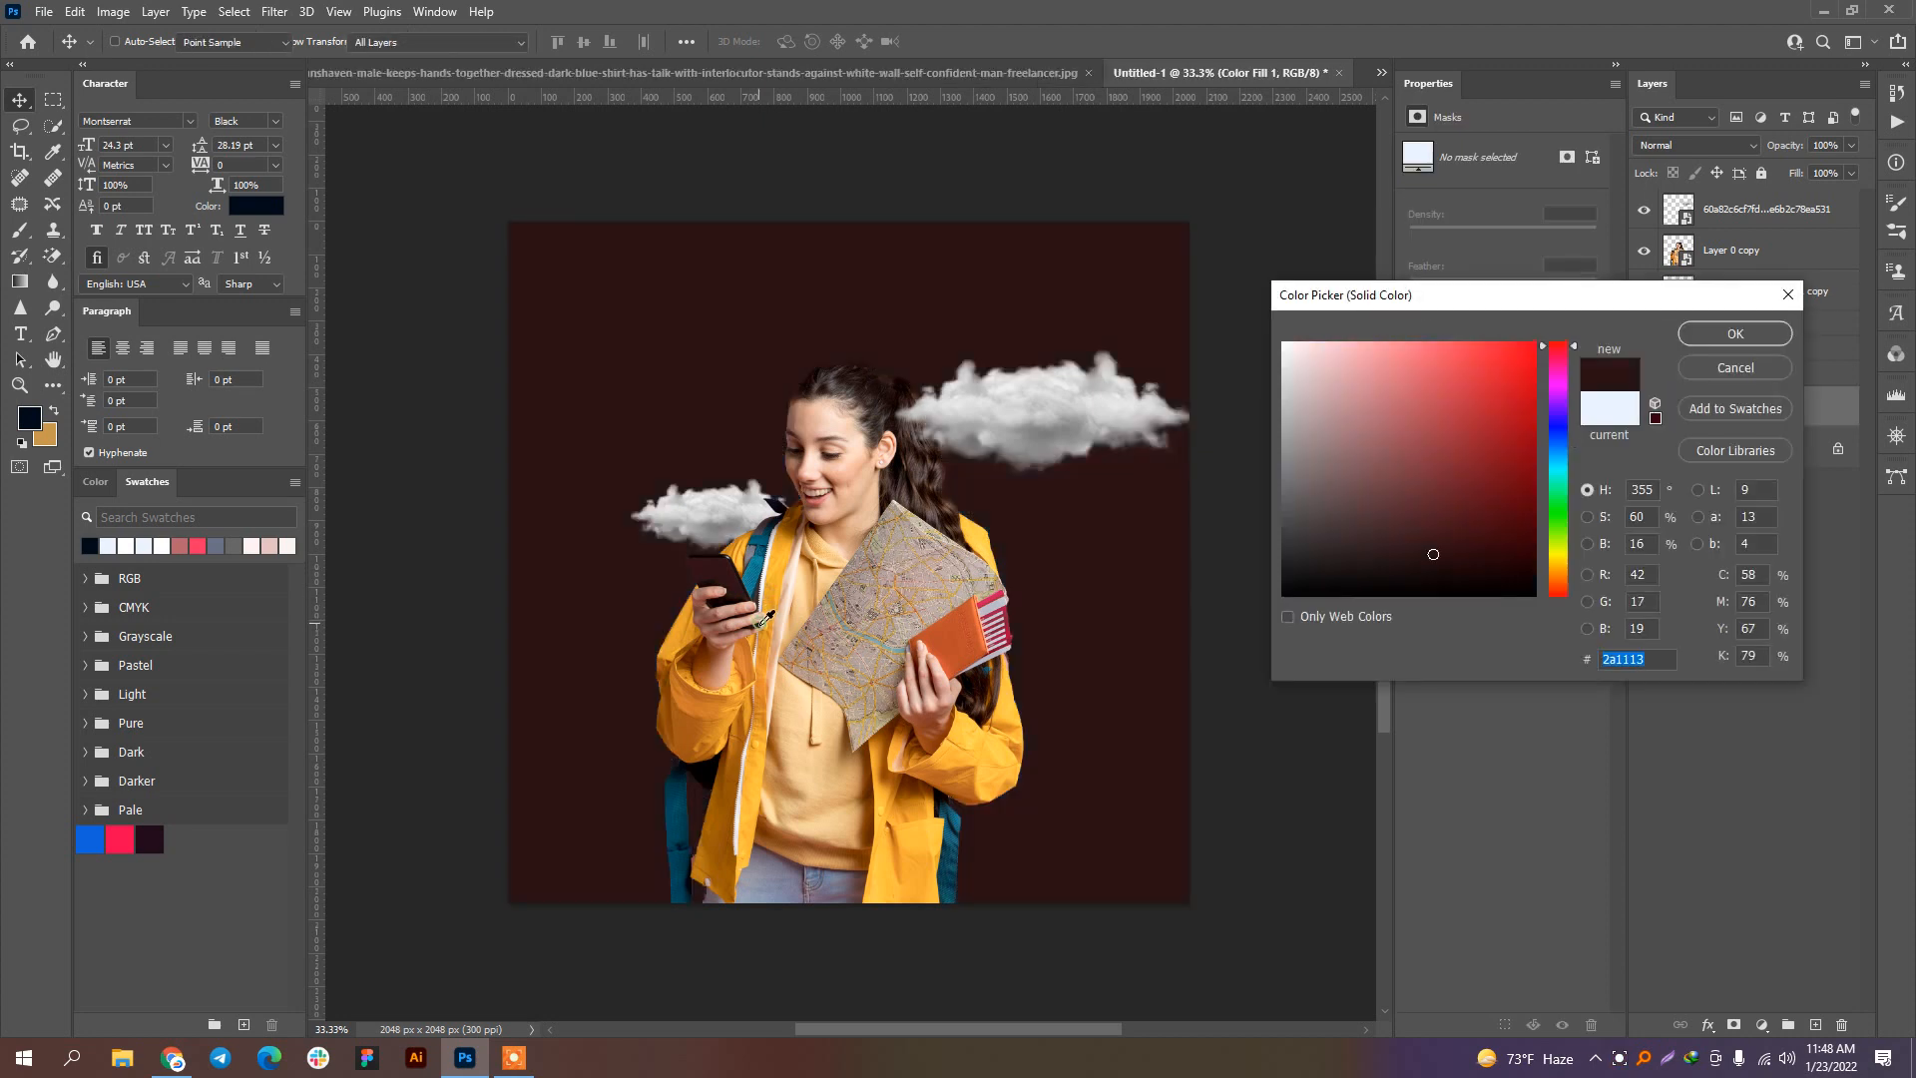
left_click(755, 577)
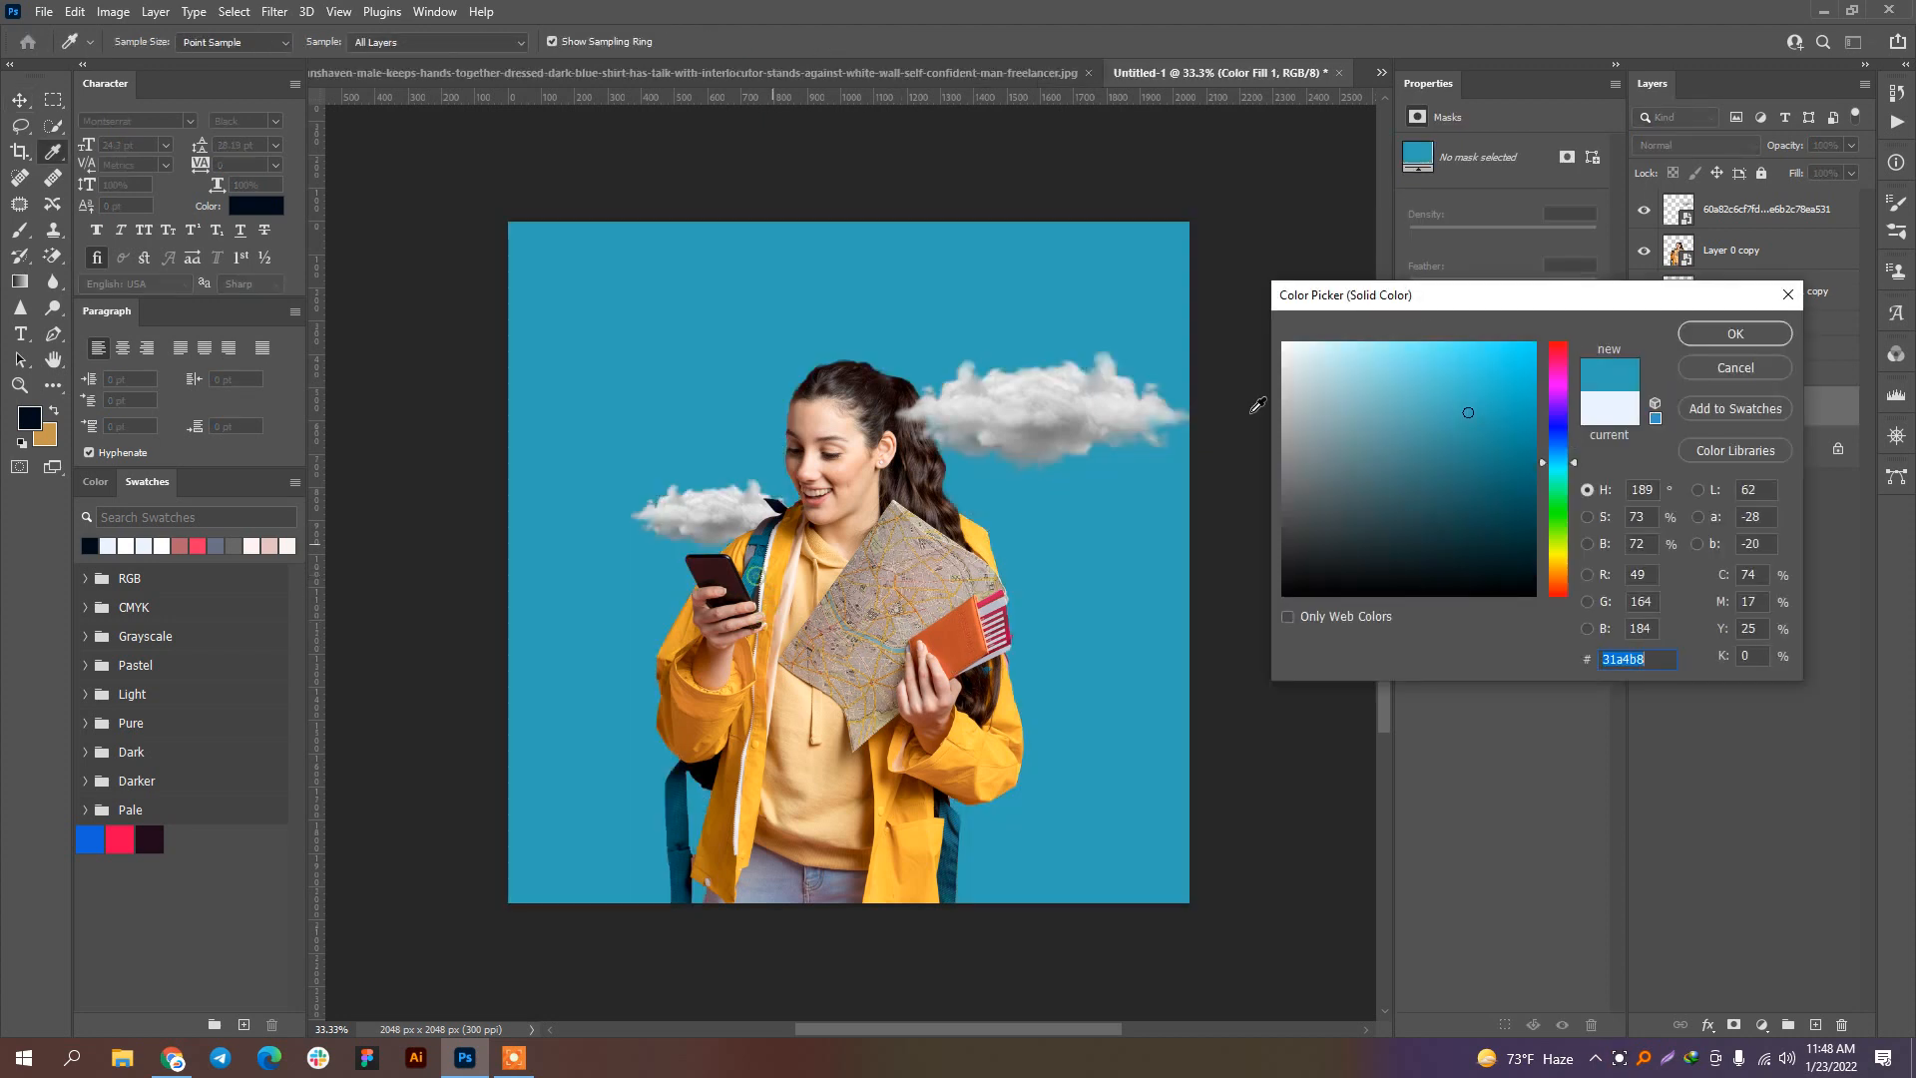
left_click_drag(1417, 372, 1432, 339)
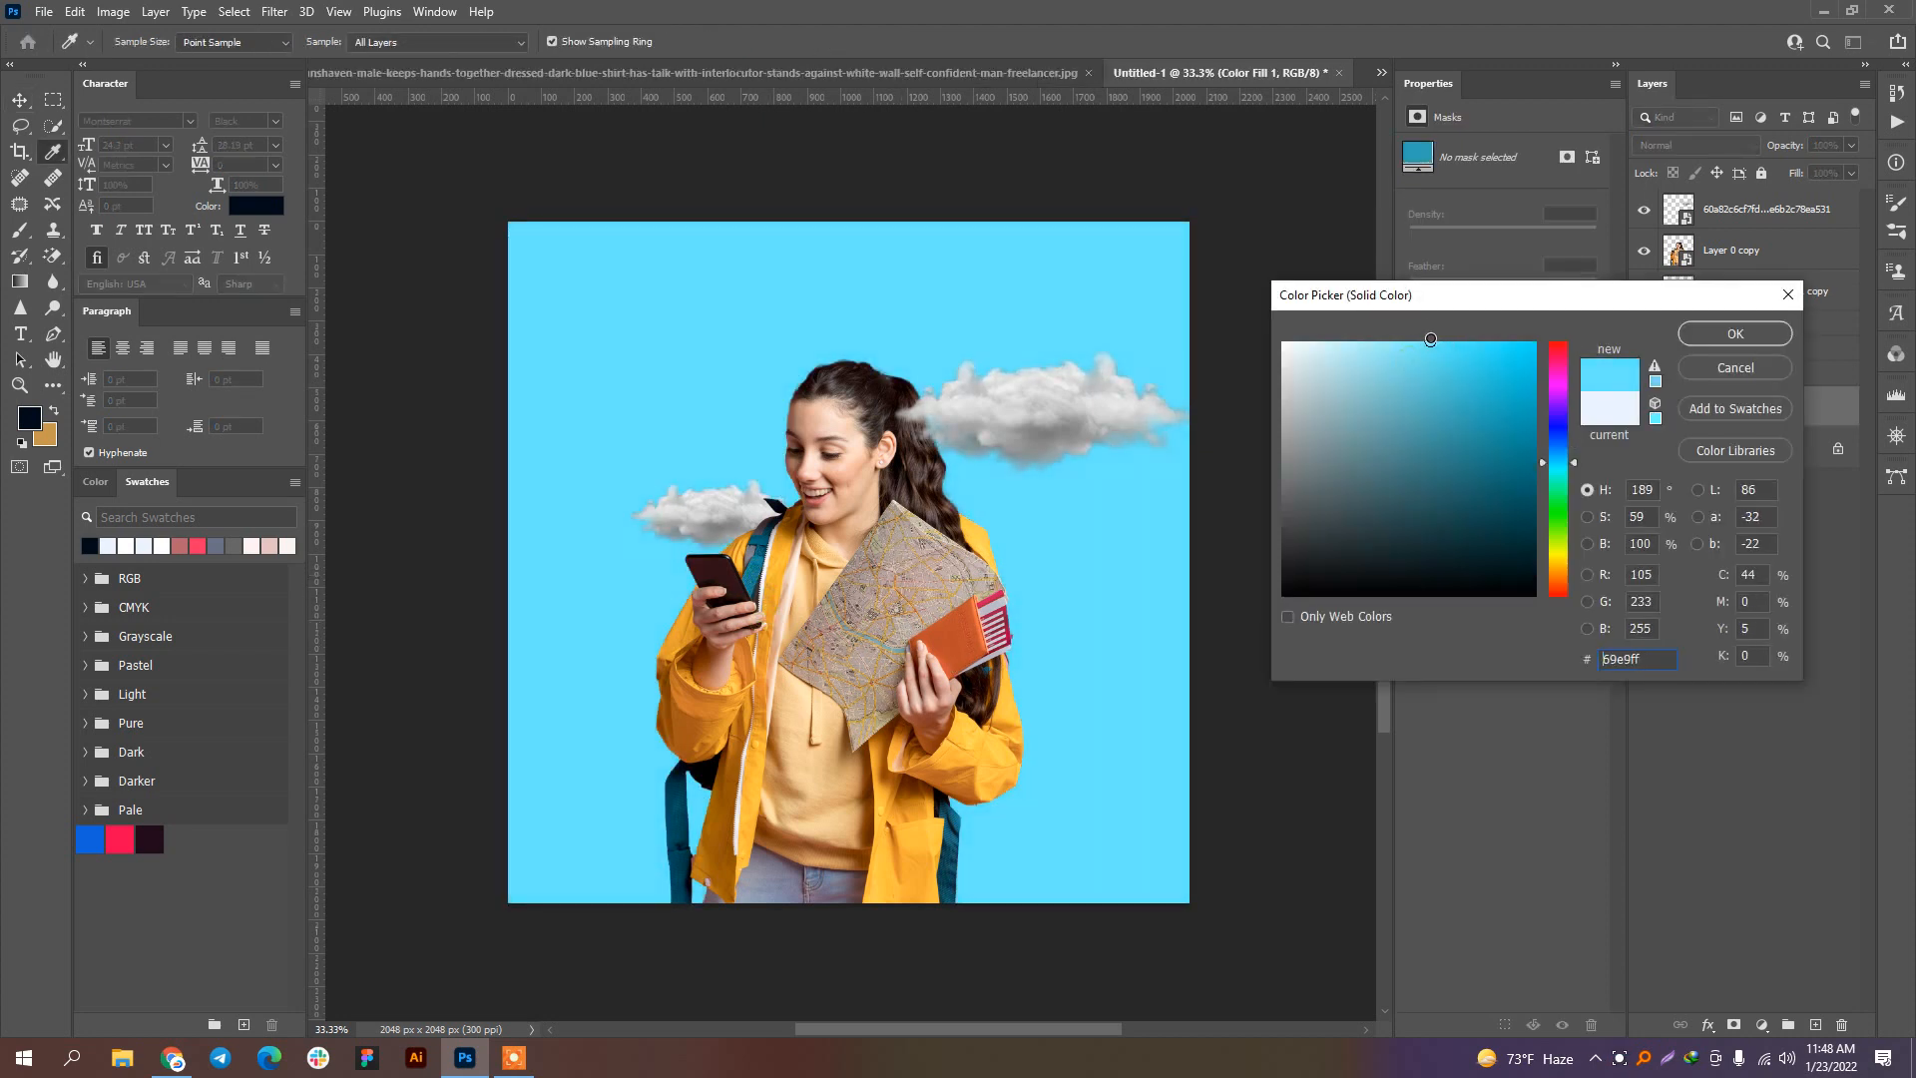
left_click(1709, 338)
scroll(939, 401, "down", 2)
scroll(1274, 402, "up", 1)
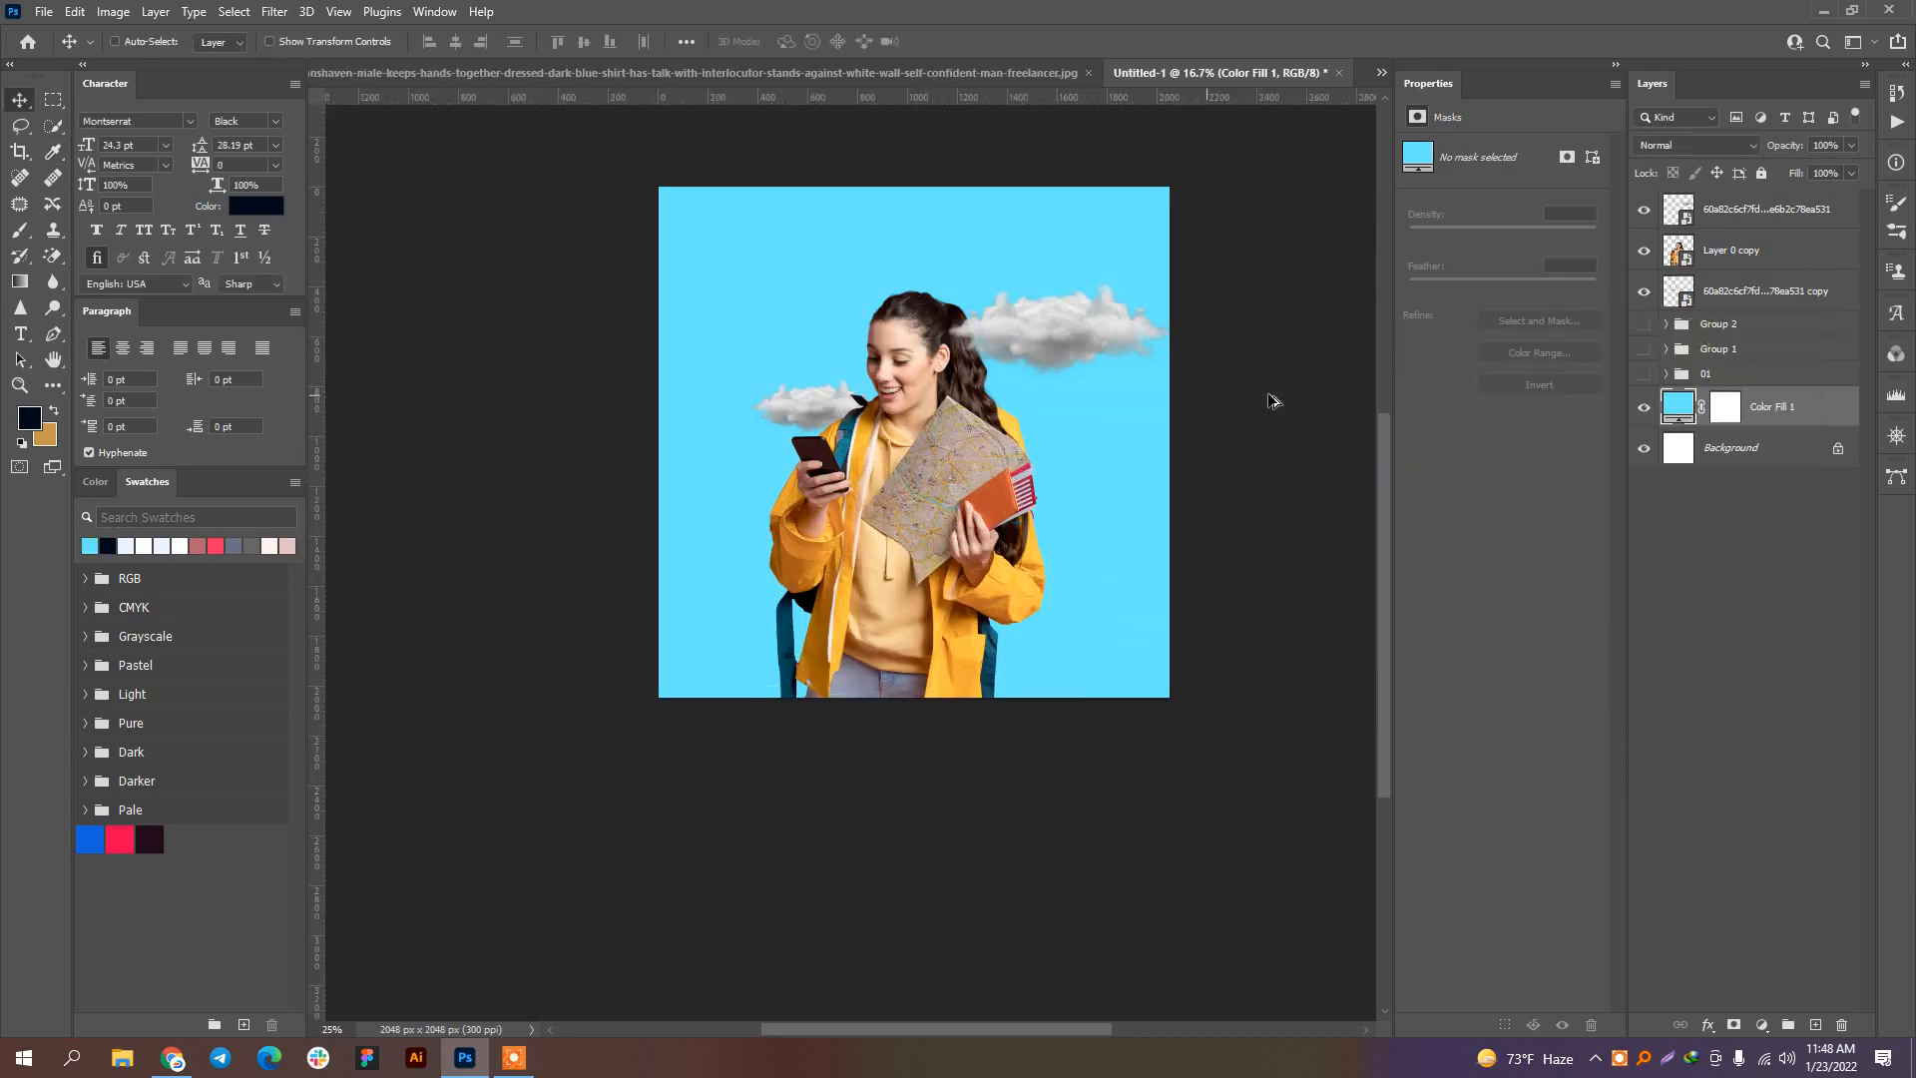
Step: Group the two cloud layers above the woman's layer
left_click(1728, 291)
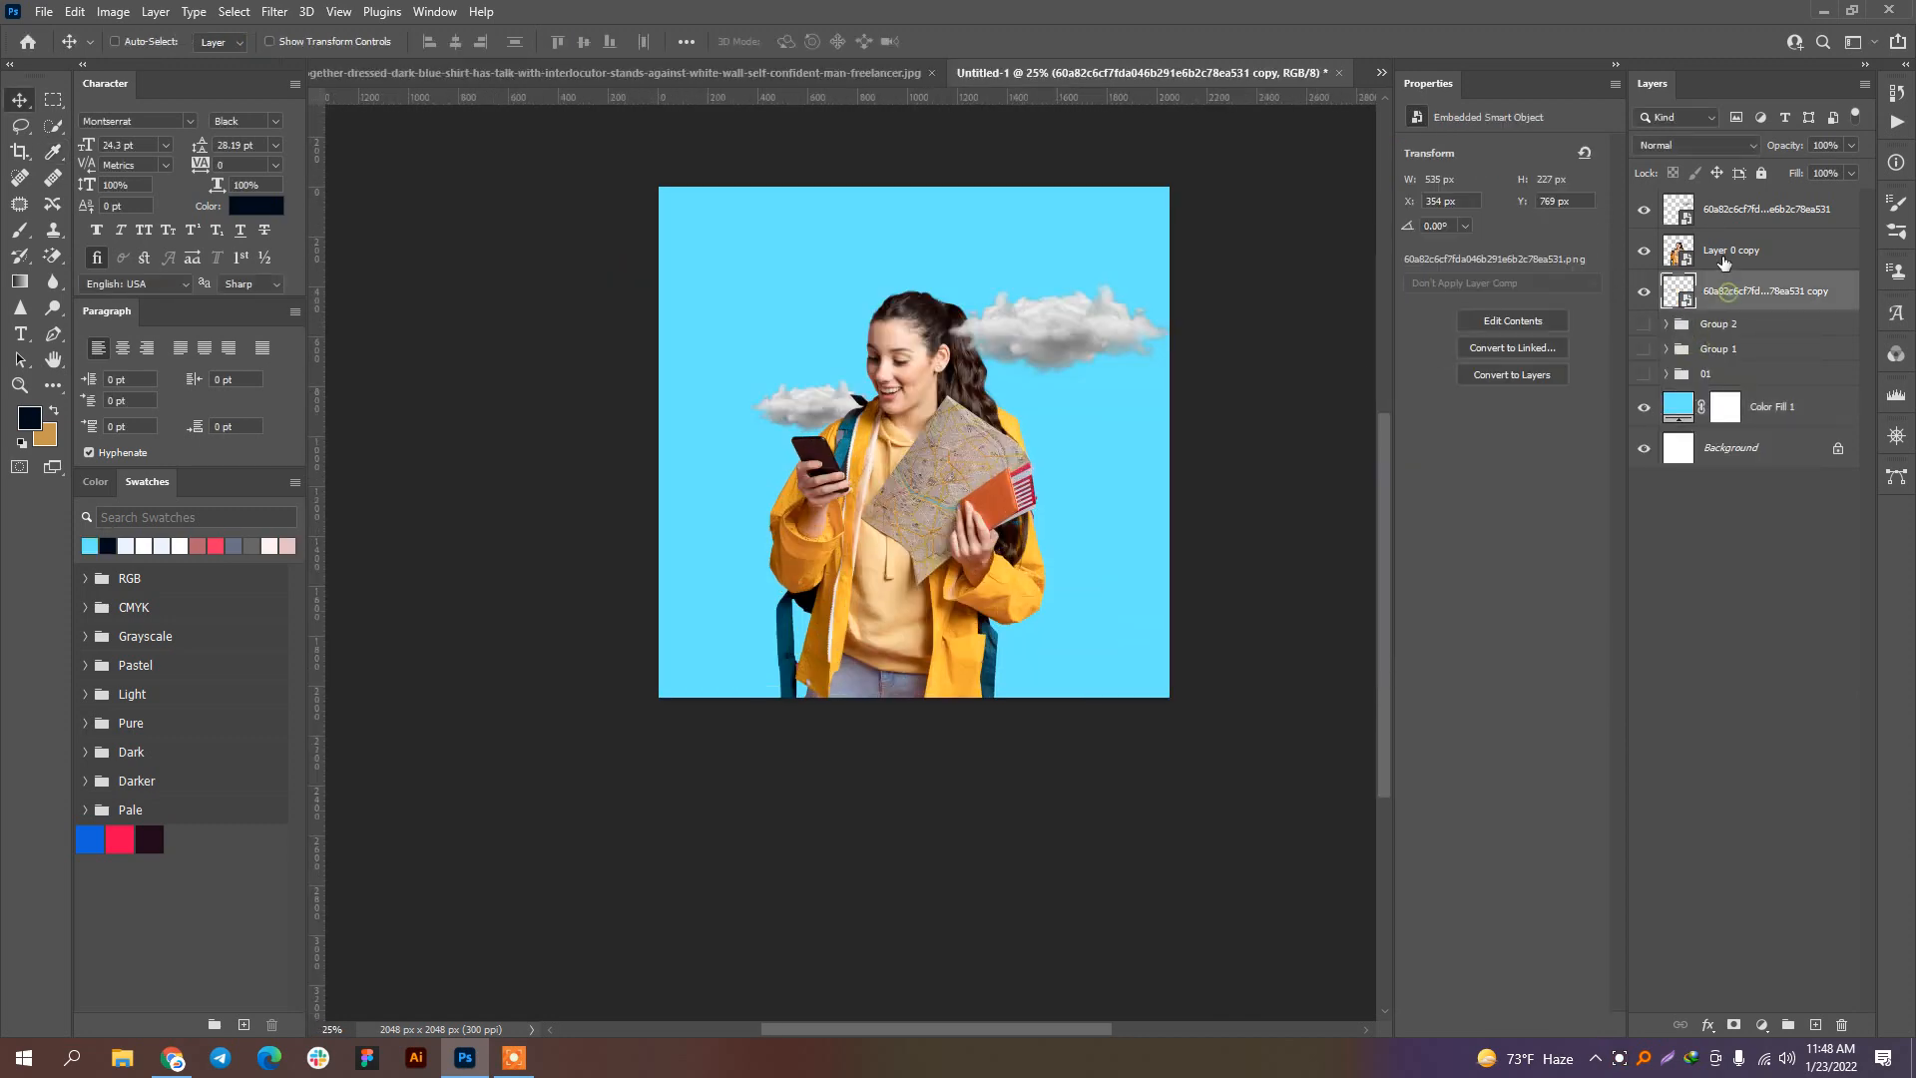
left_click(1643, 254)
left_click(1643, 253)
key("ctrl+g")
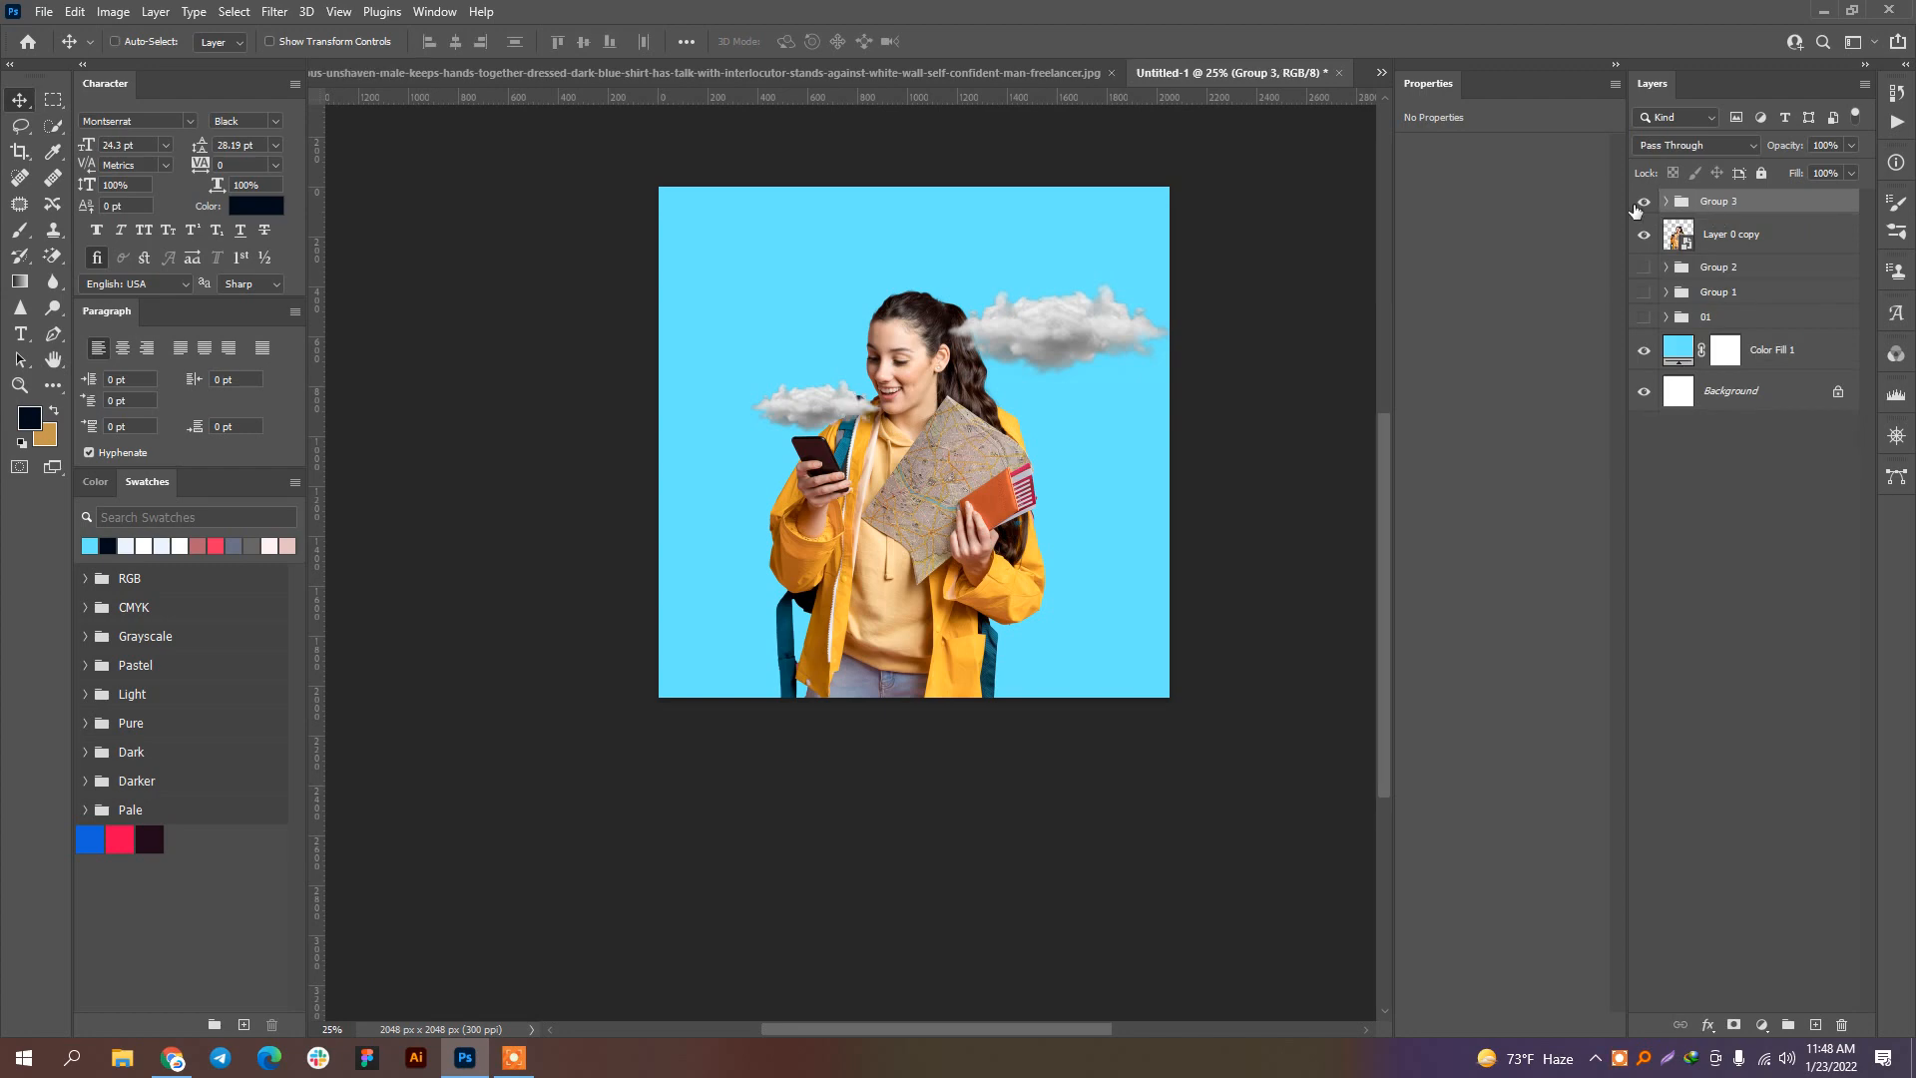
Step: Compare the composition with and without the clouds by toggling the cloud group's visibility
left_click(1644, 201)
left_click(1643, 201)
left_click(1644, 203)
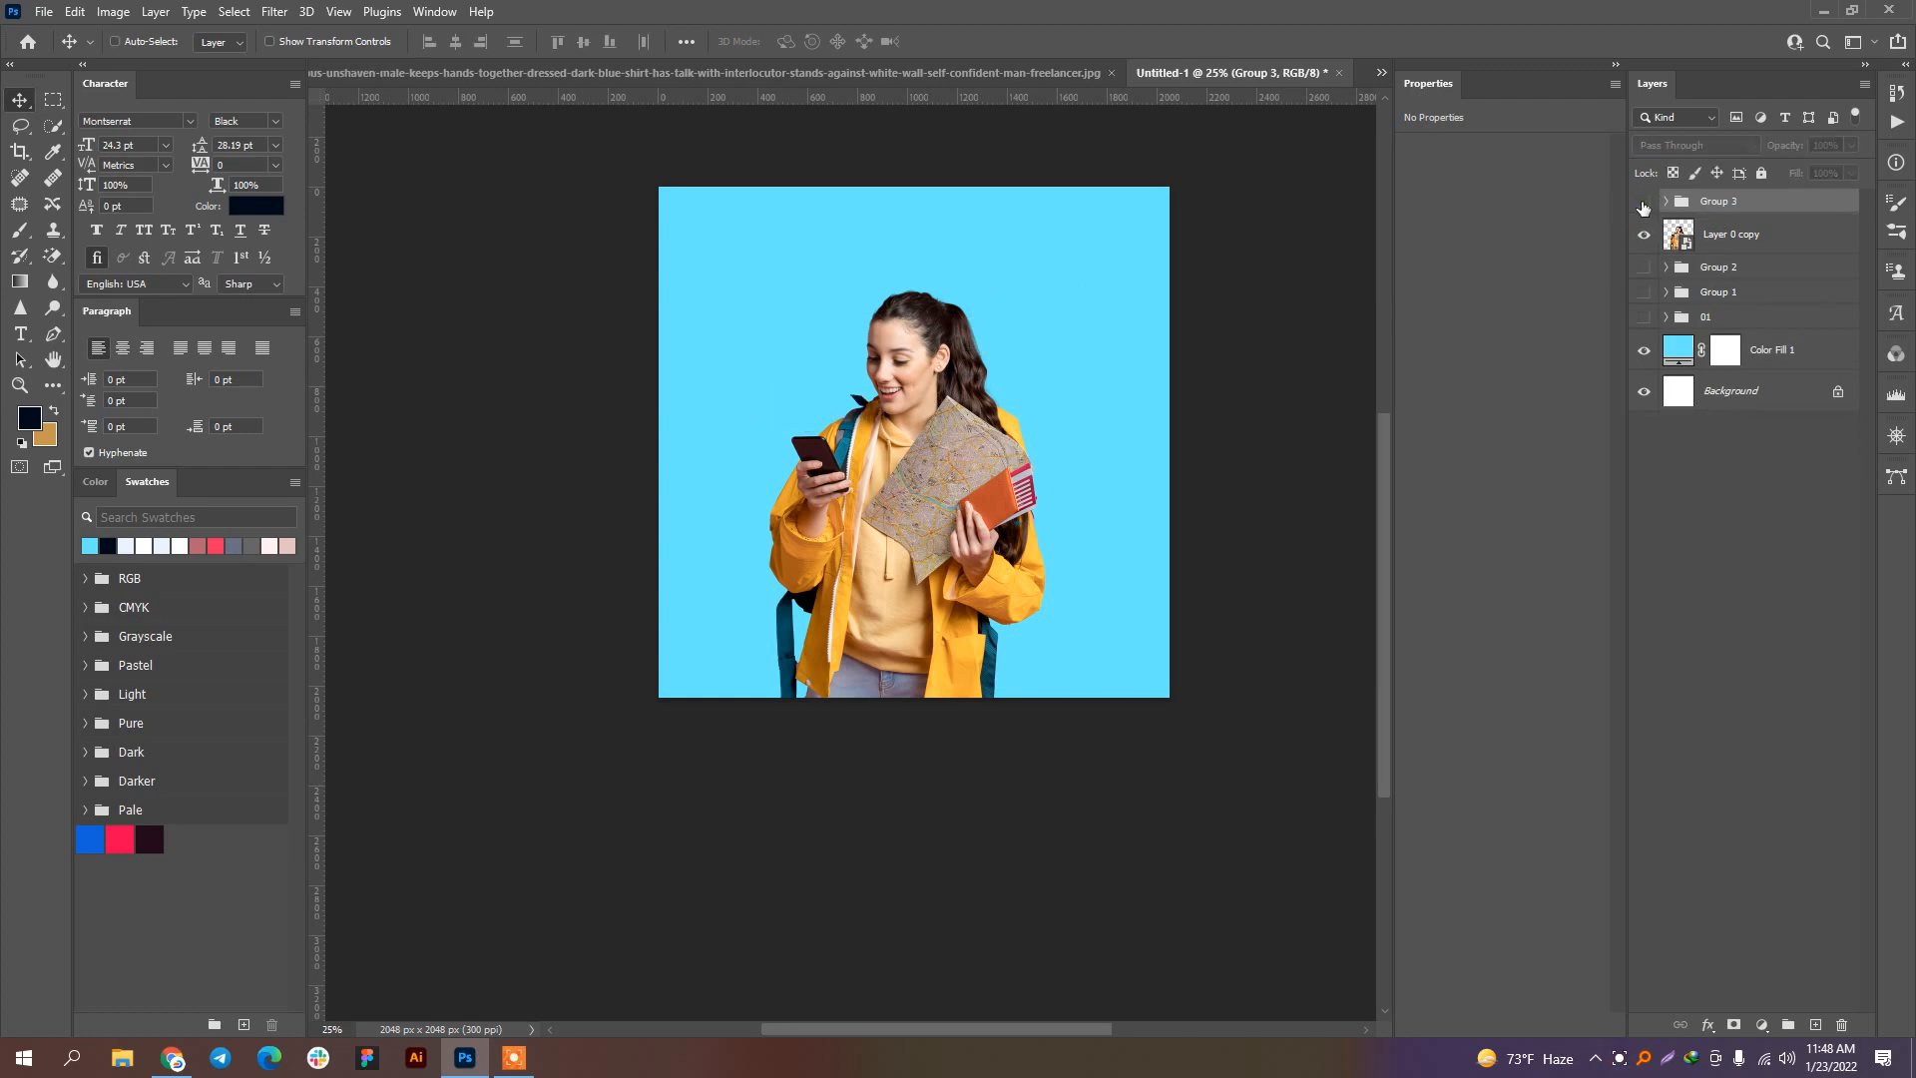
left_click(1643, 202)
left_click(1643, 202)
left_click(1644, 202)
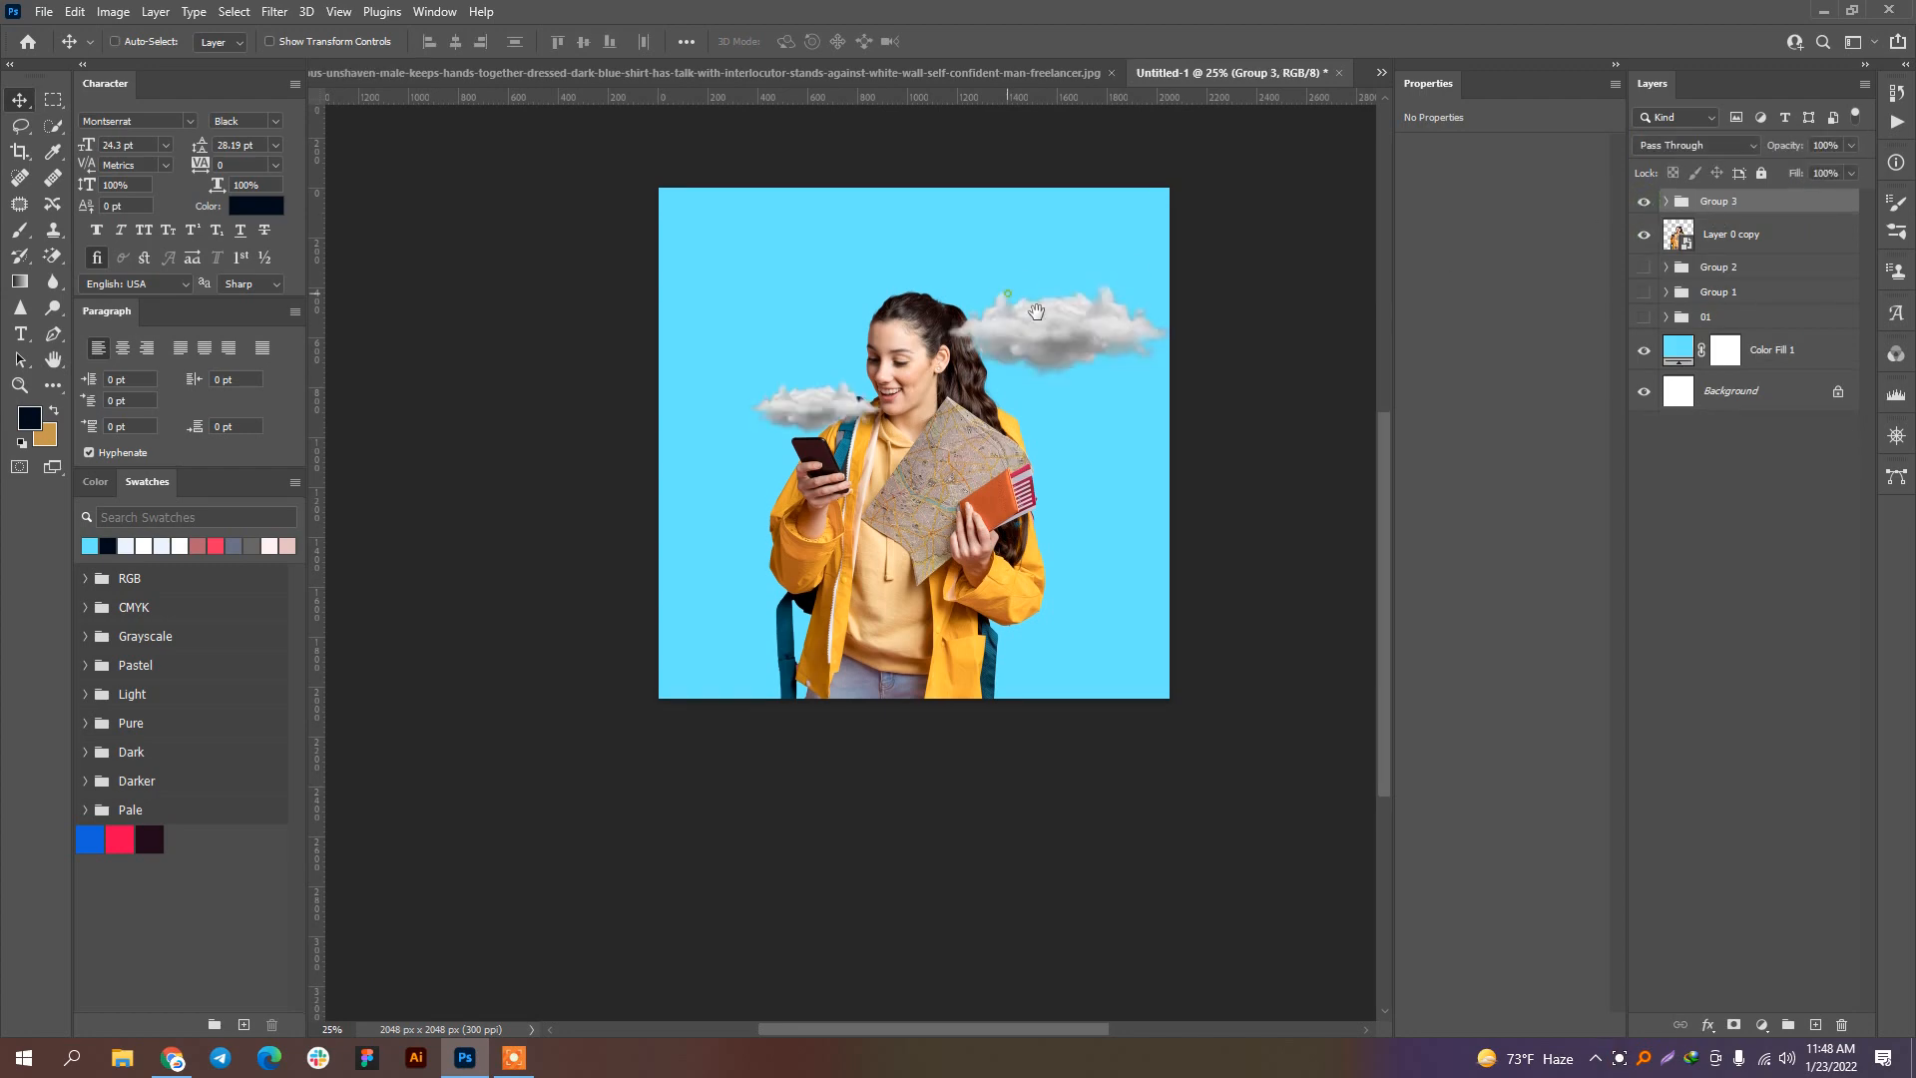
Step: Hide the cloud group and the woman's Layer 0 copy so only the blue background shows
key("ctrl+plus")
scroll(1038, 329, "down", 1)
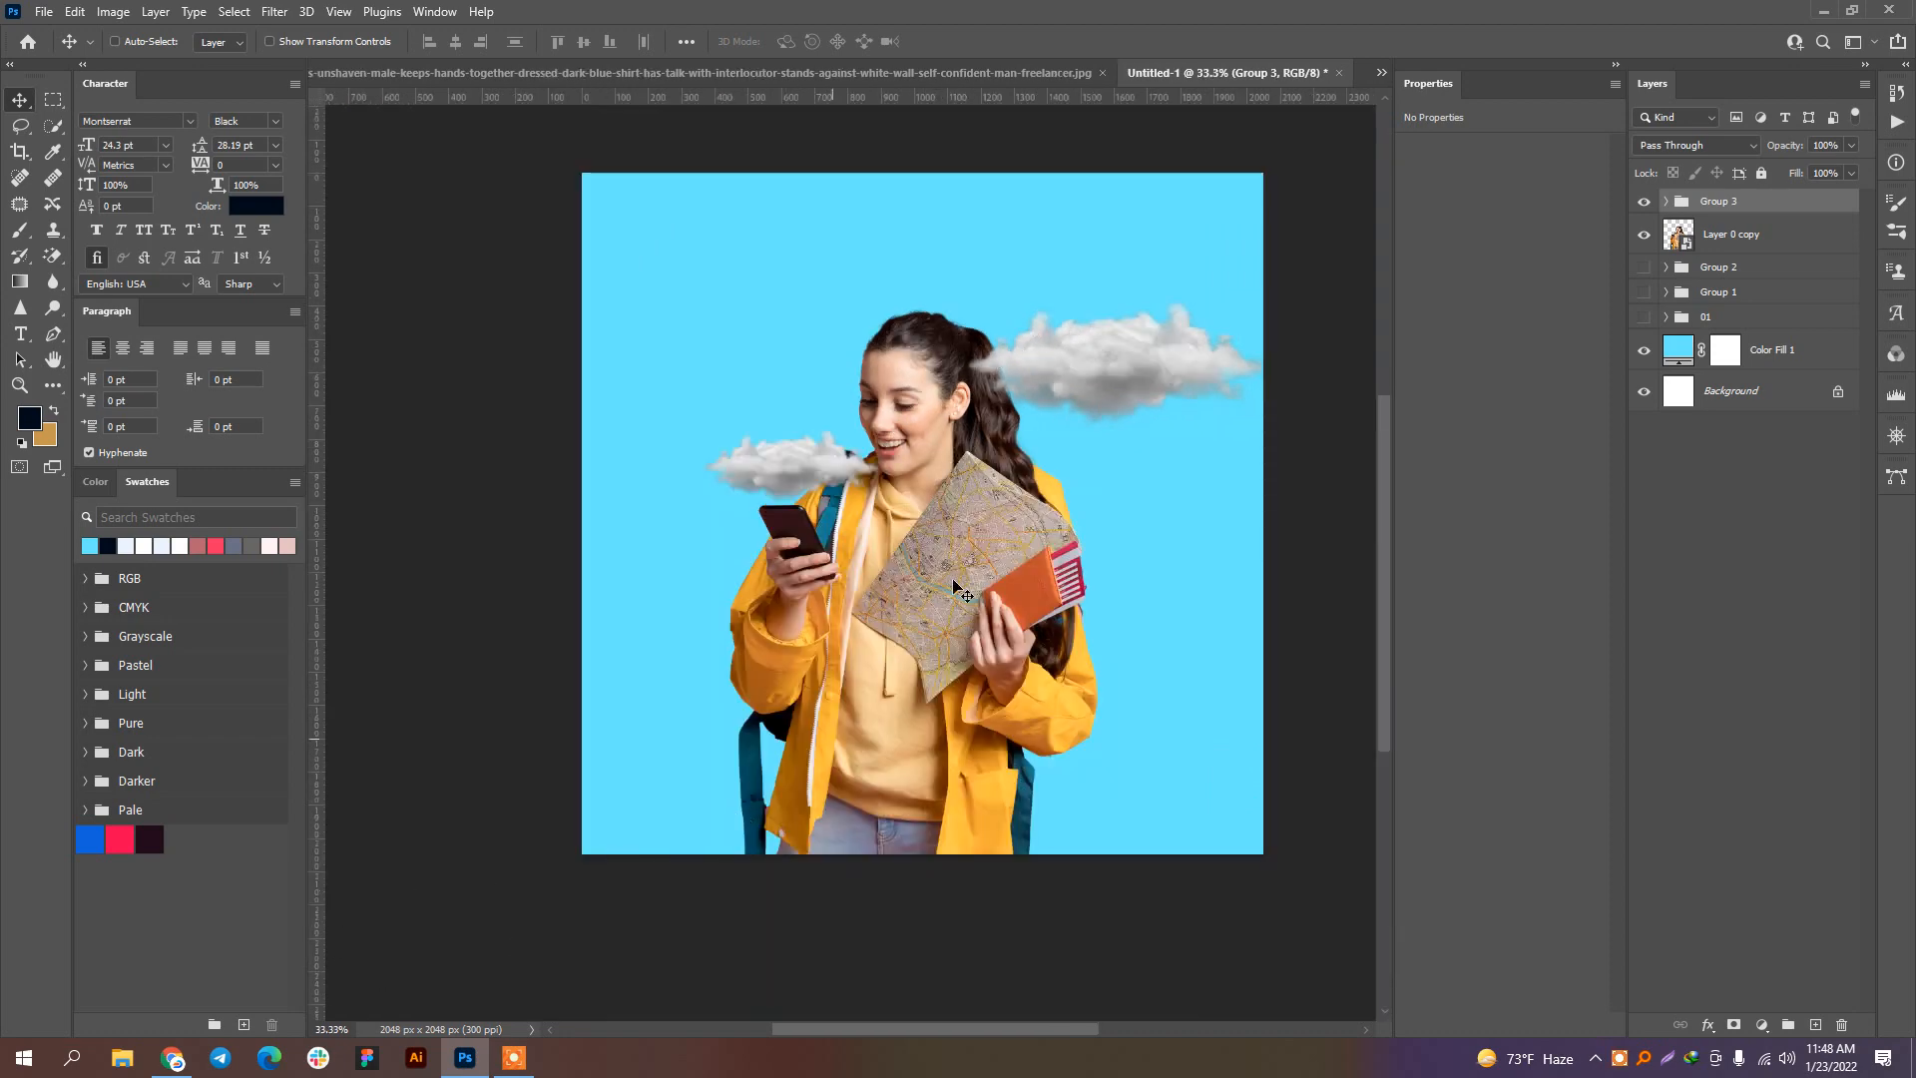
left_click(1644, 200)
left_click(1644, 234)
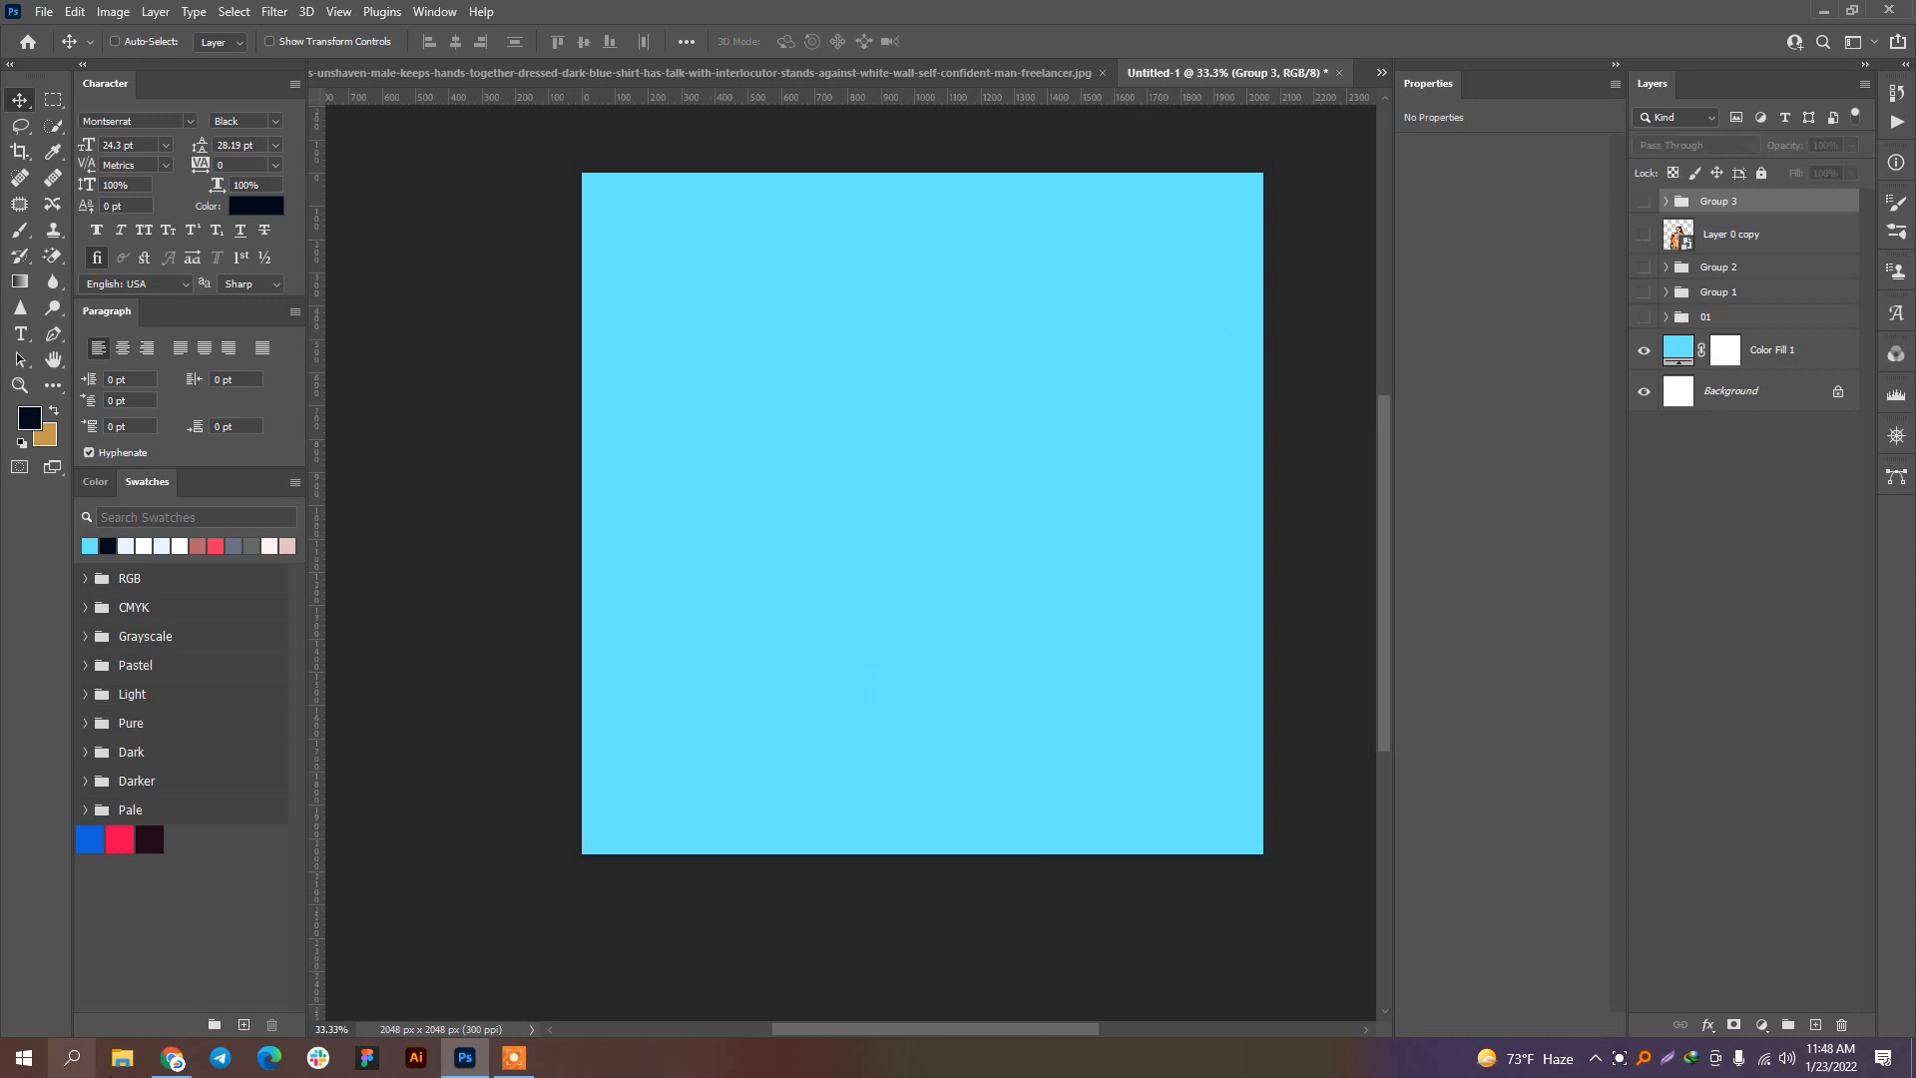
Step: Switch to Chrome, return to the "bbq food png" image results and open the pngfind barbecue image in a new tab
left_click(171, 1058)
left_click(1290, 8)
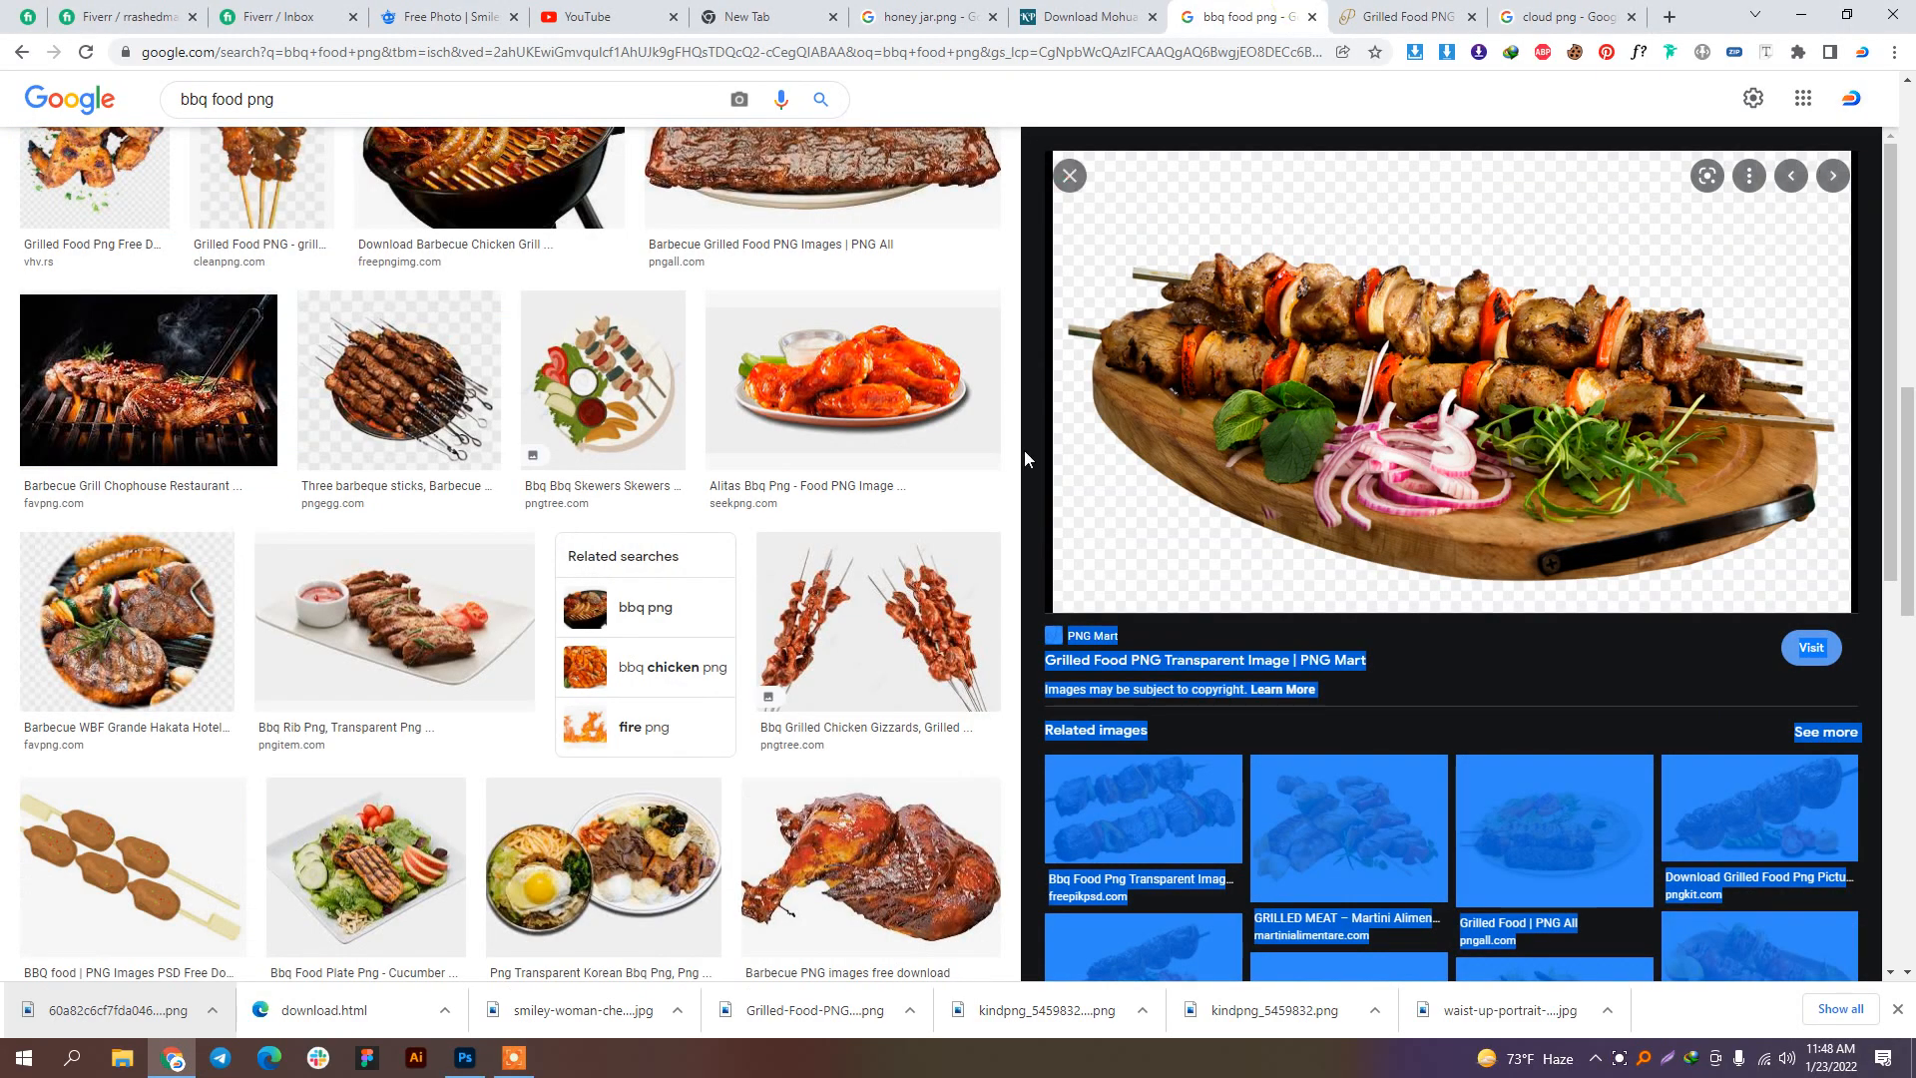
scroll(893, 474, "down", 7)
scroll(776, 558, "up", 12)
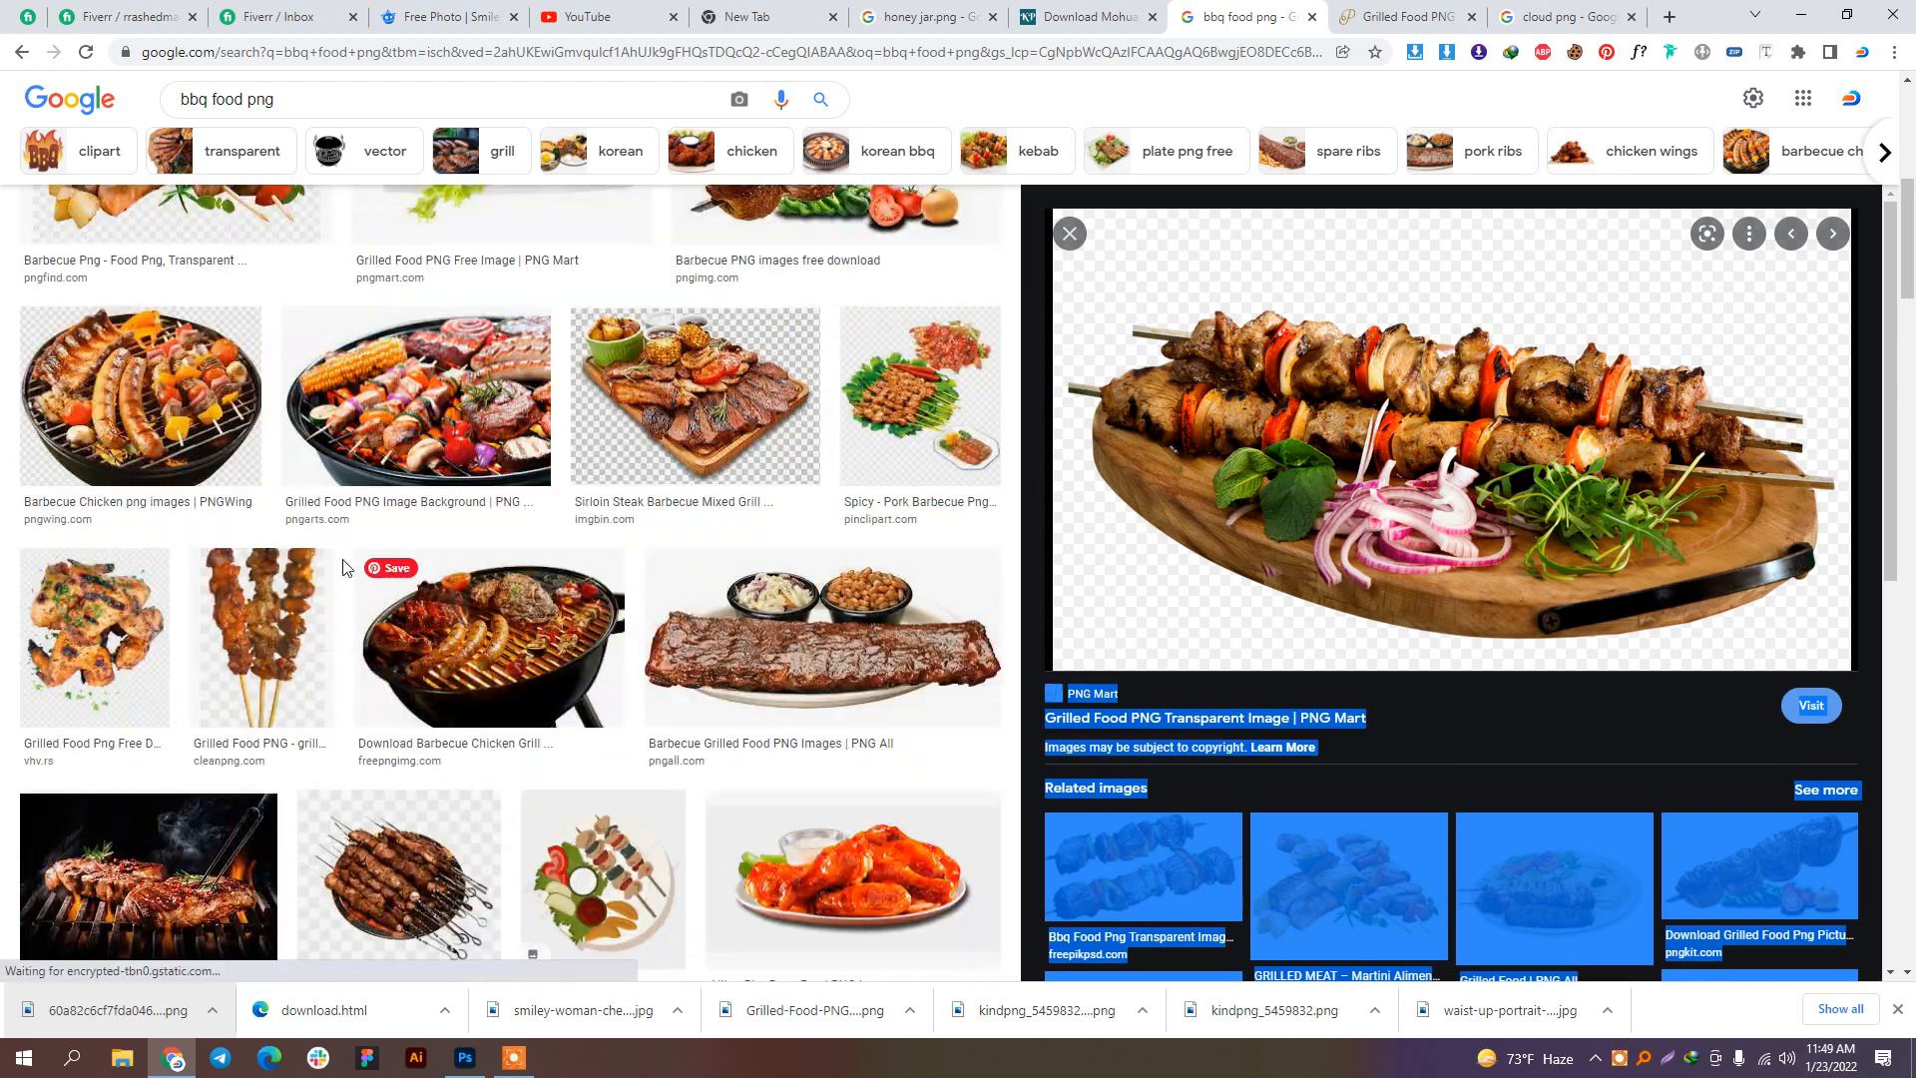
scroll(343, 567, "up", 1)
left_click(188, 399)
left_click(1137, 16)
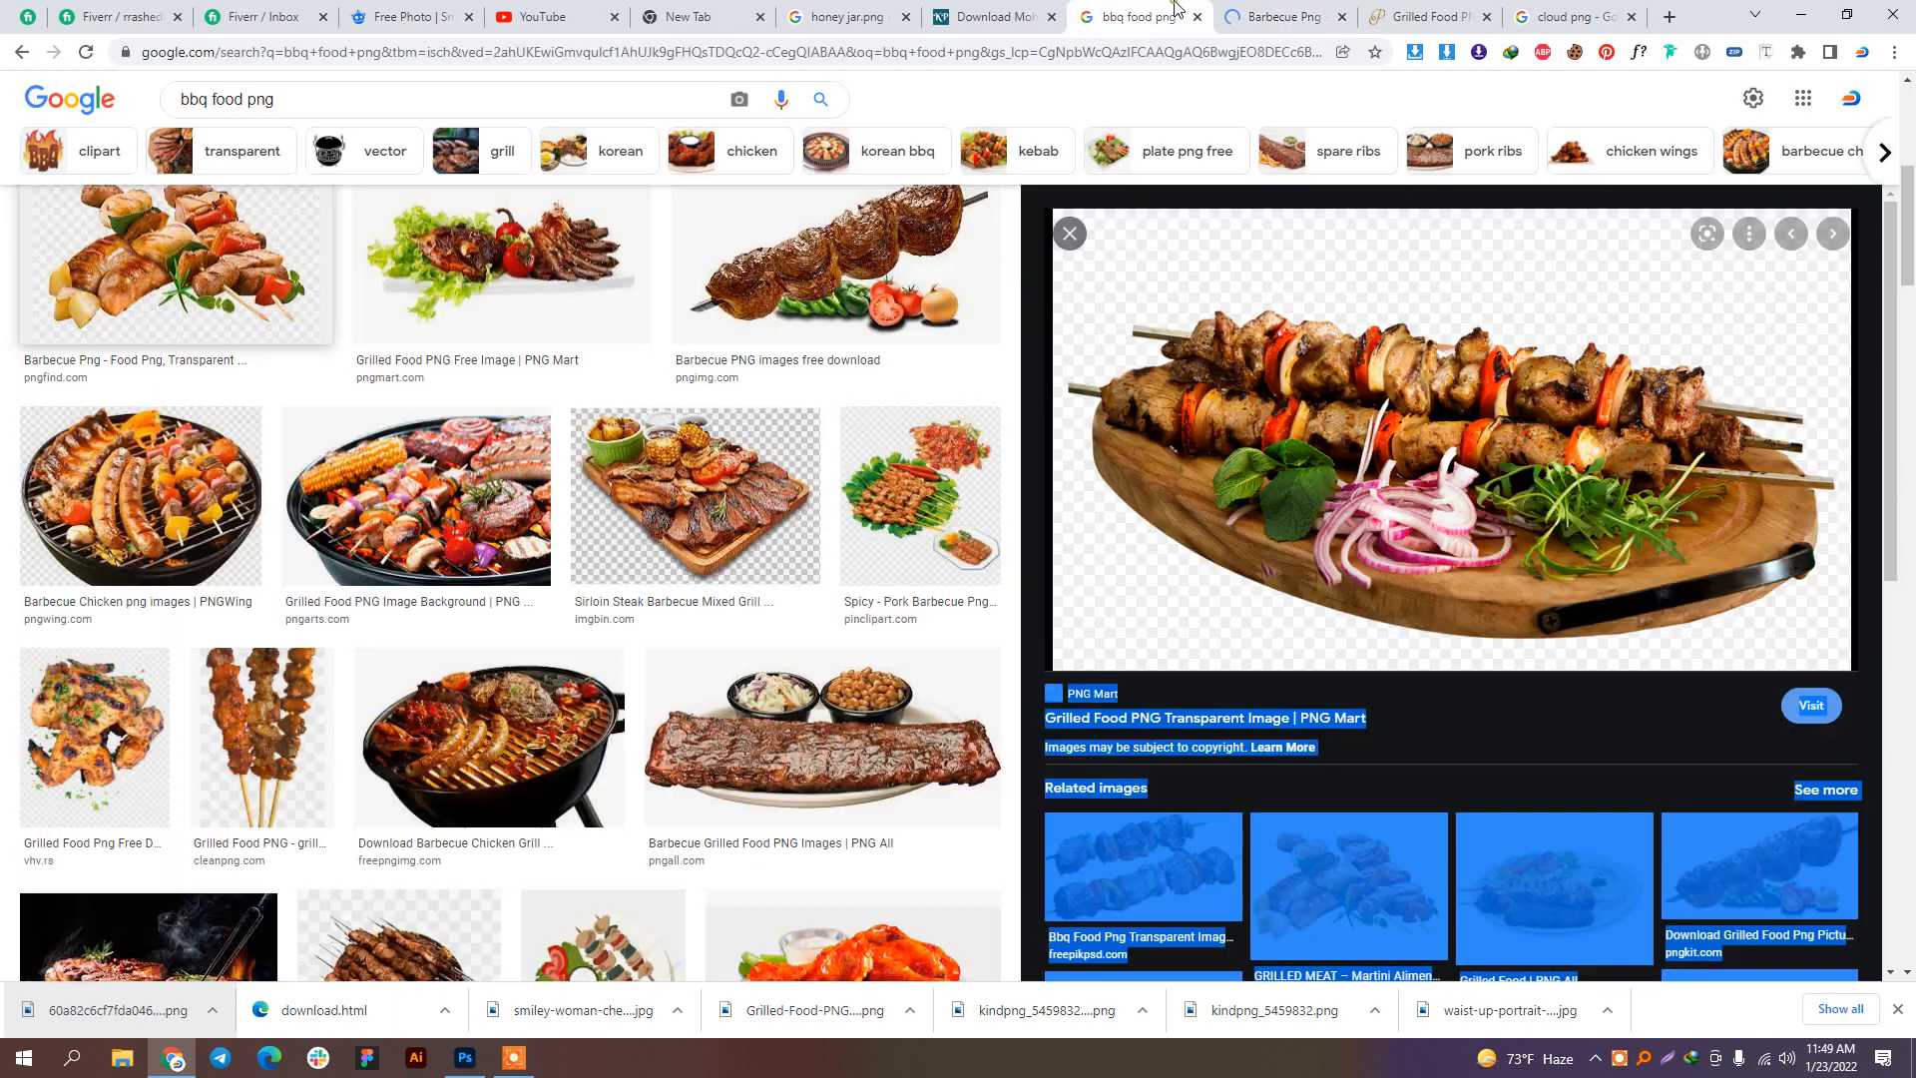
Step: Preview the PNGWing Barbecue Chicken result and look over its related images for a usable barbecue cut-out
left_click(135, 499)
scroll(1327, 387, "down", 3)
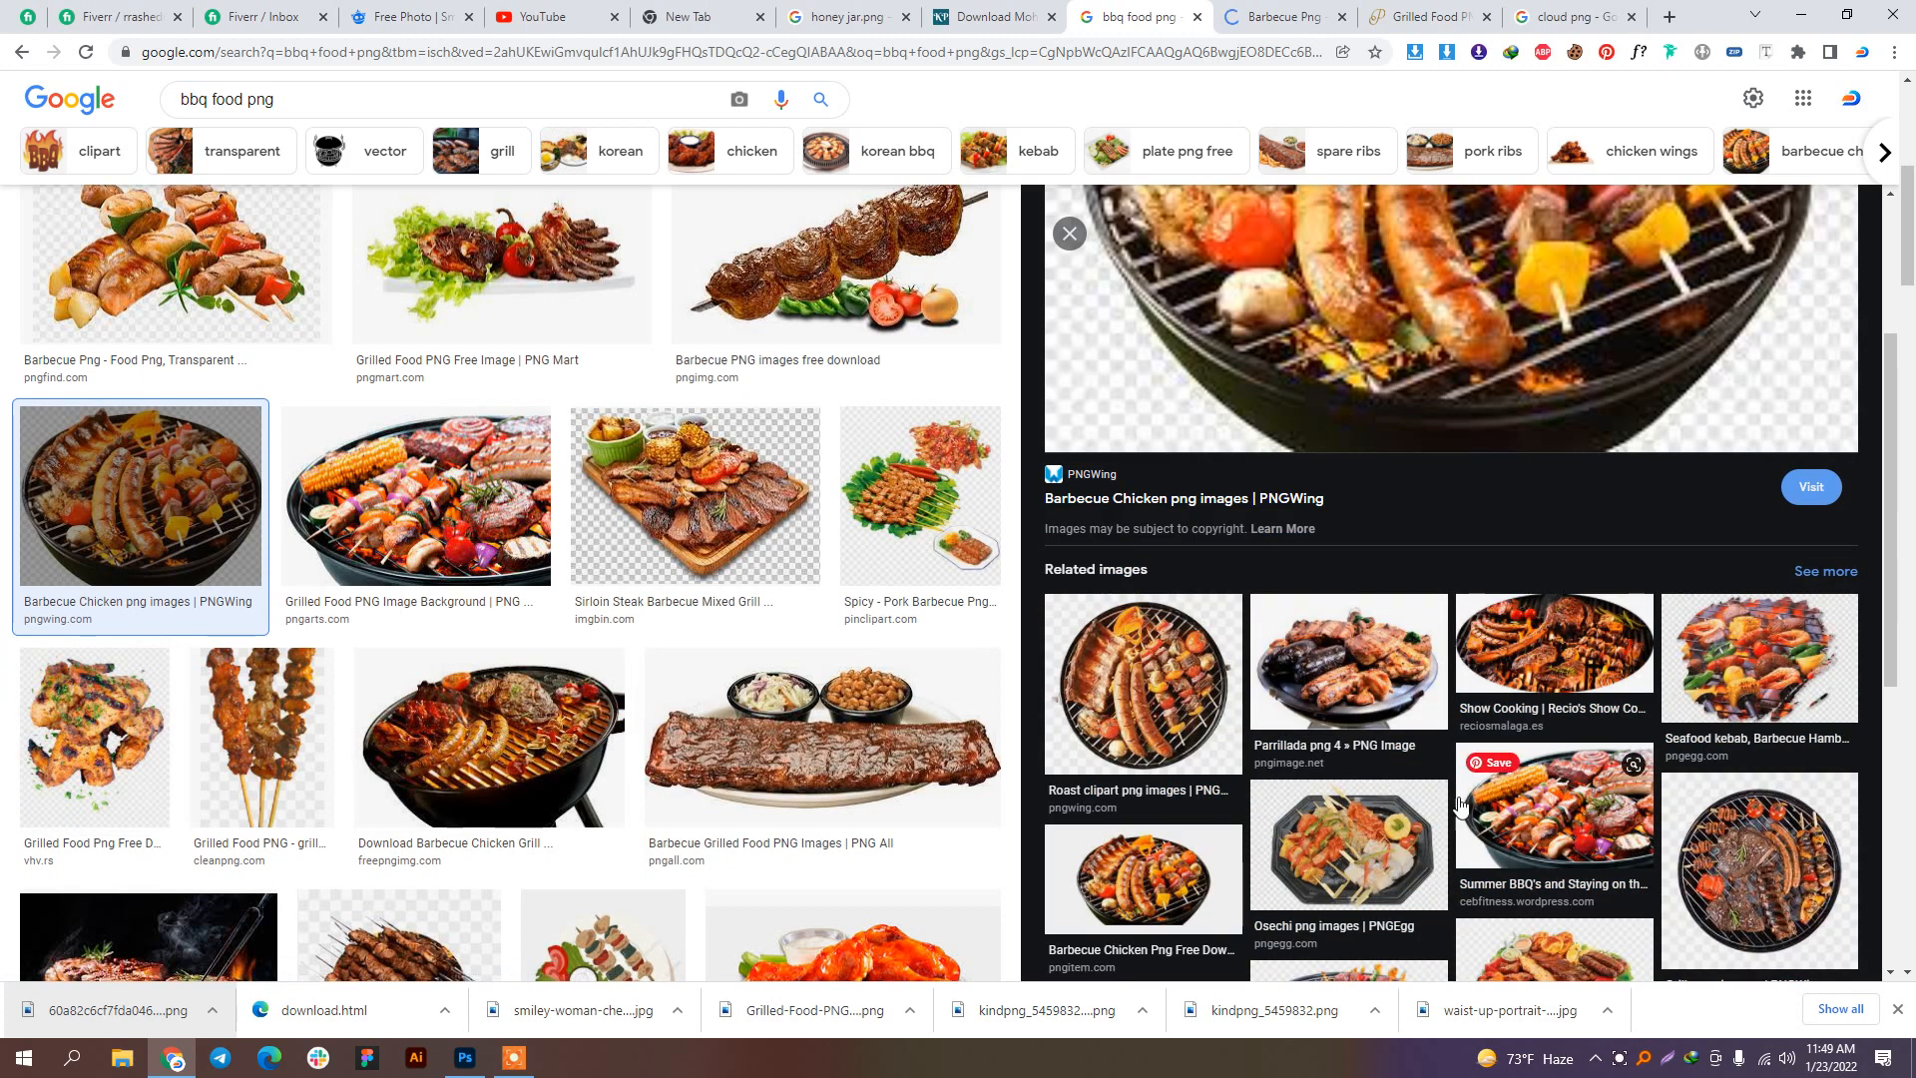
scroll(1460, 788, "down", 2)
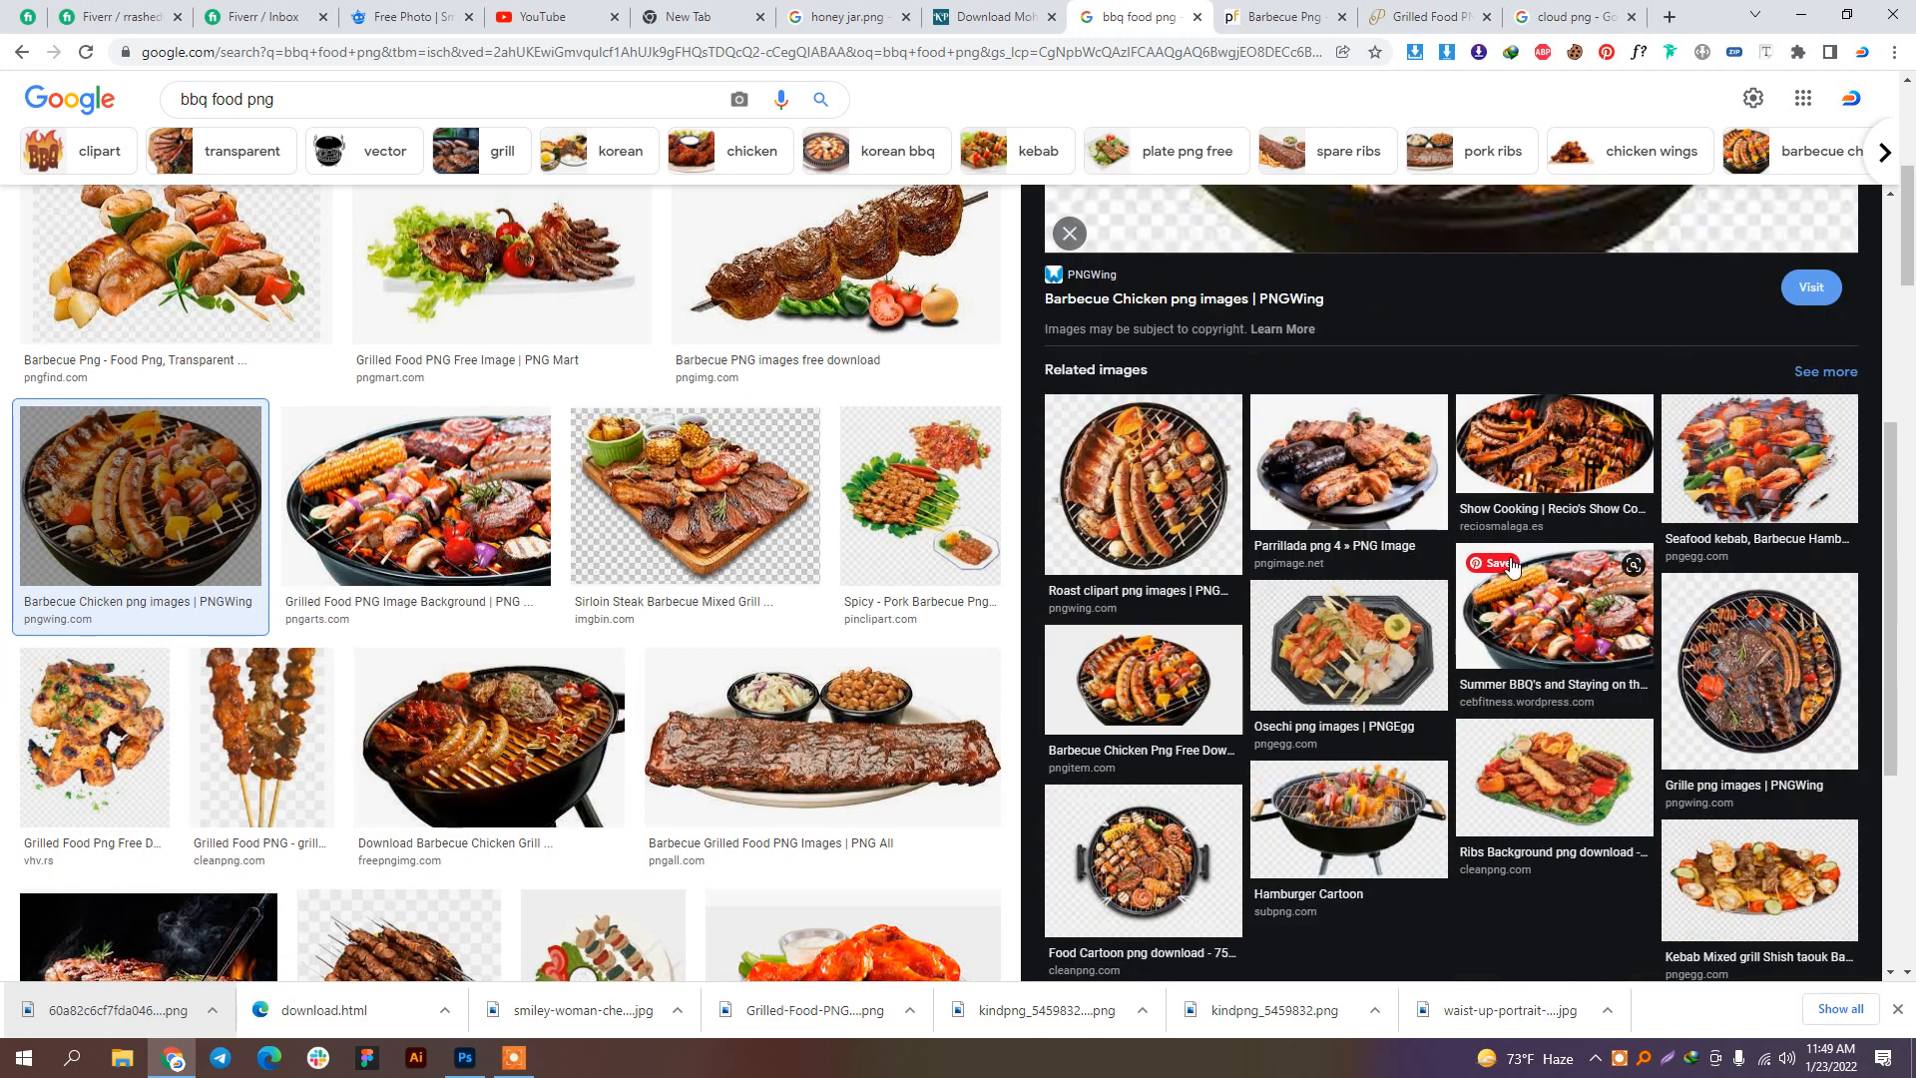
scroll(949, 593, "up", 5)
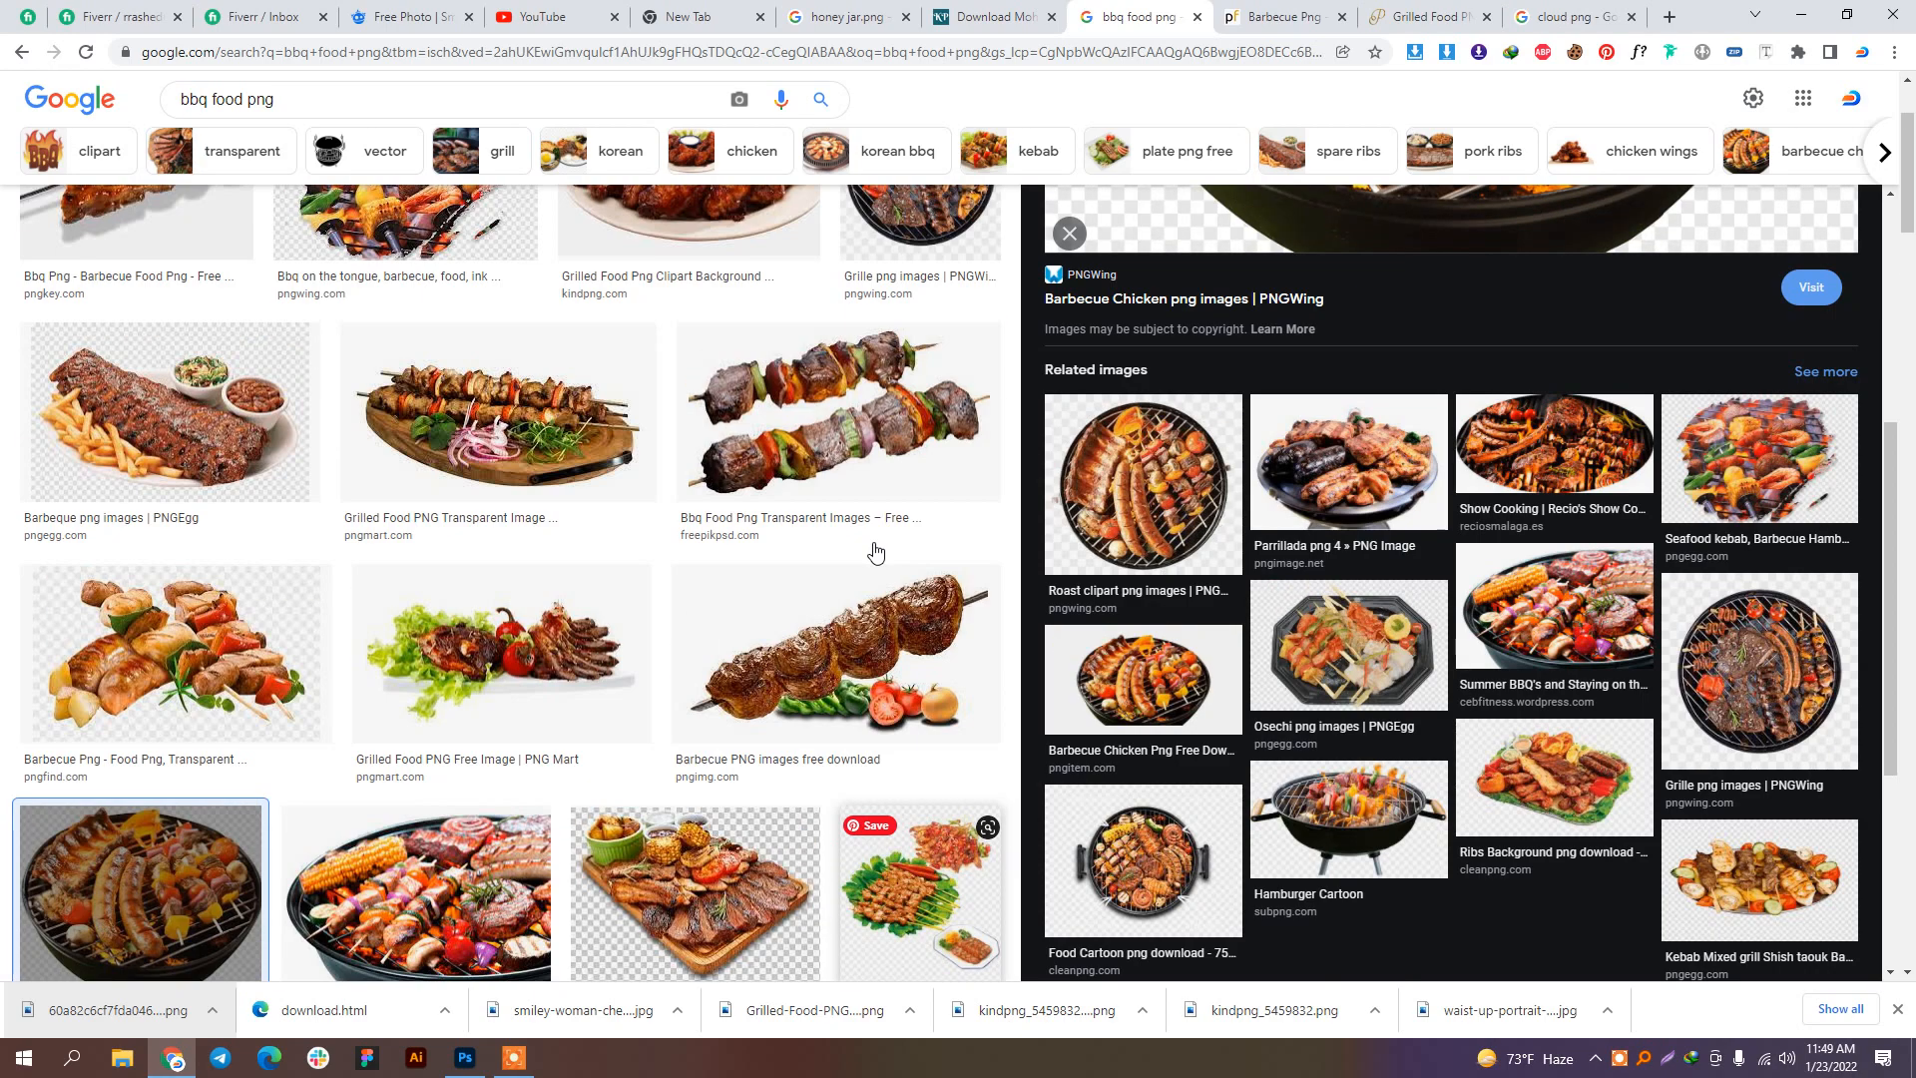
scroll(1022, 561, "down", 3)
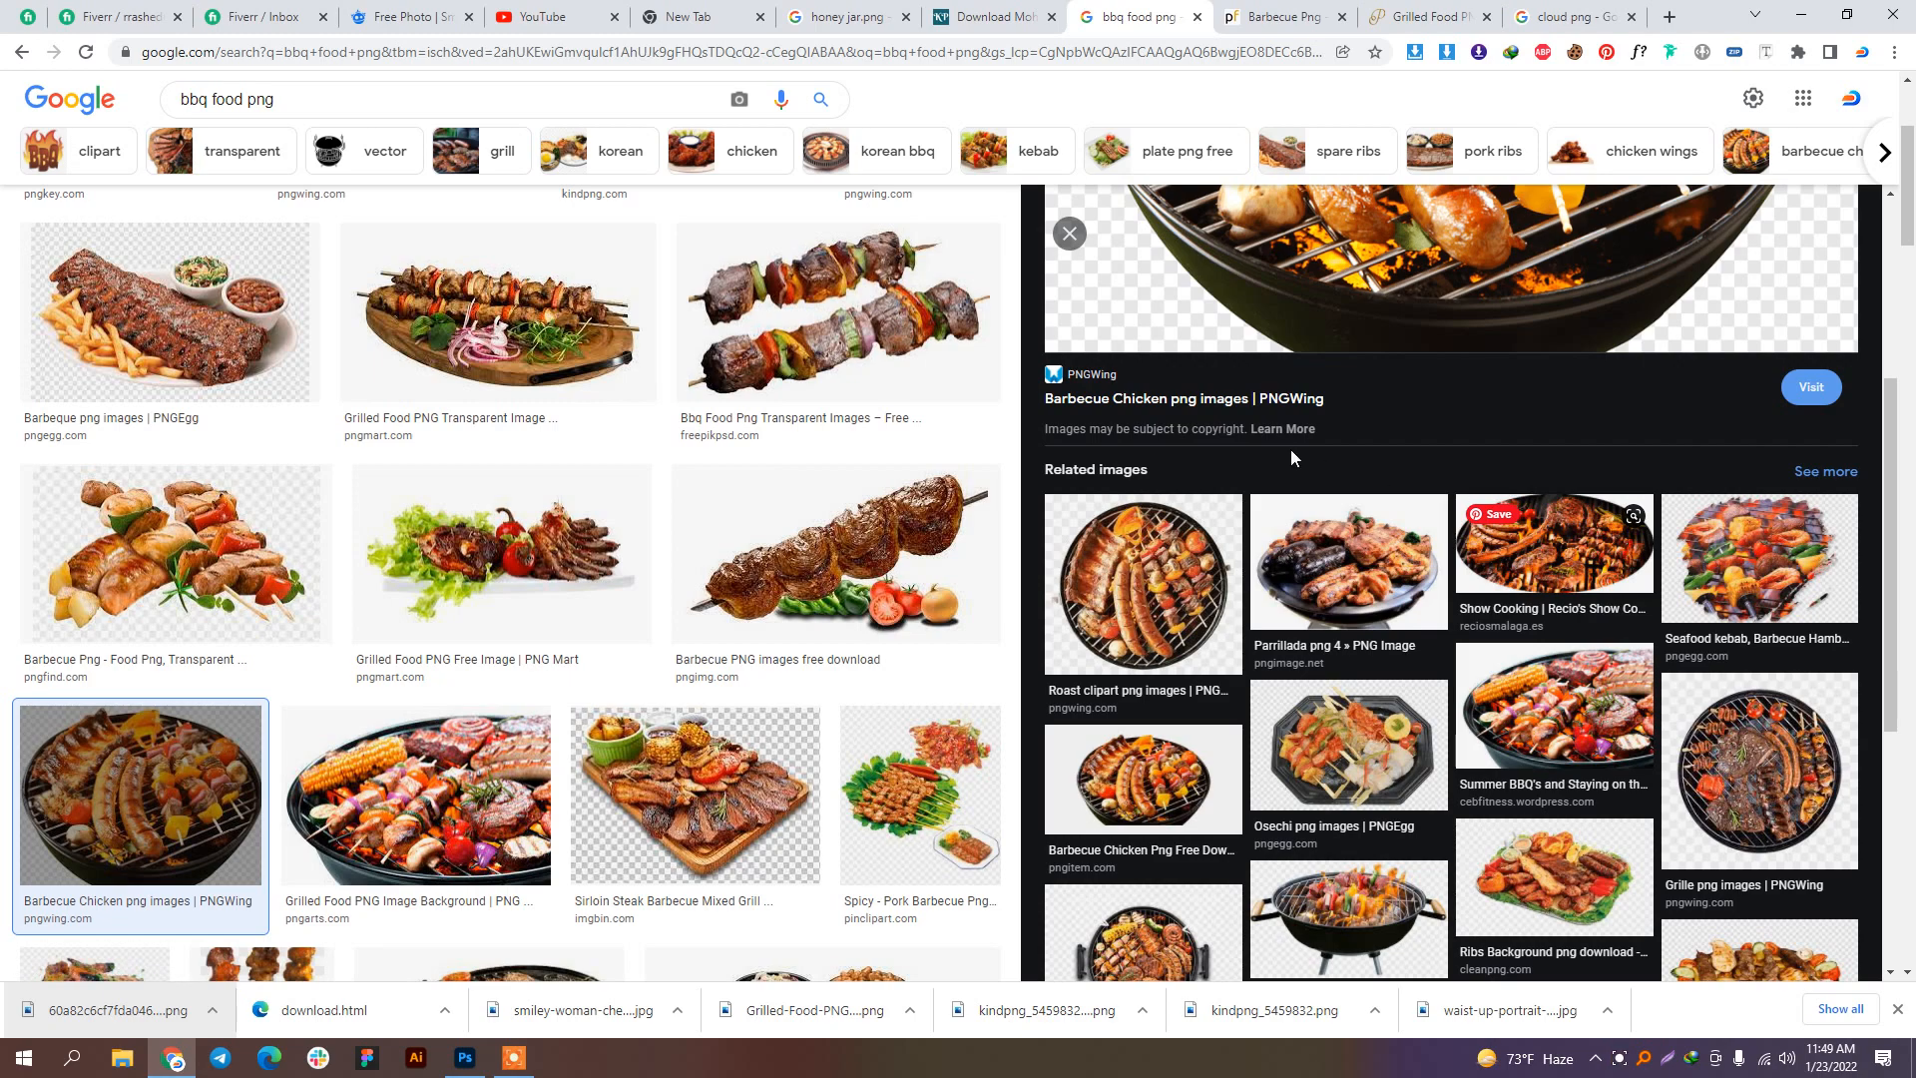
scroll(1168, 577, "down", 5)
scroll(679, 688, "down", 4)
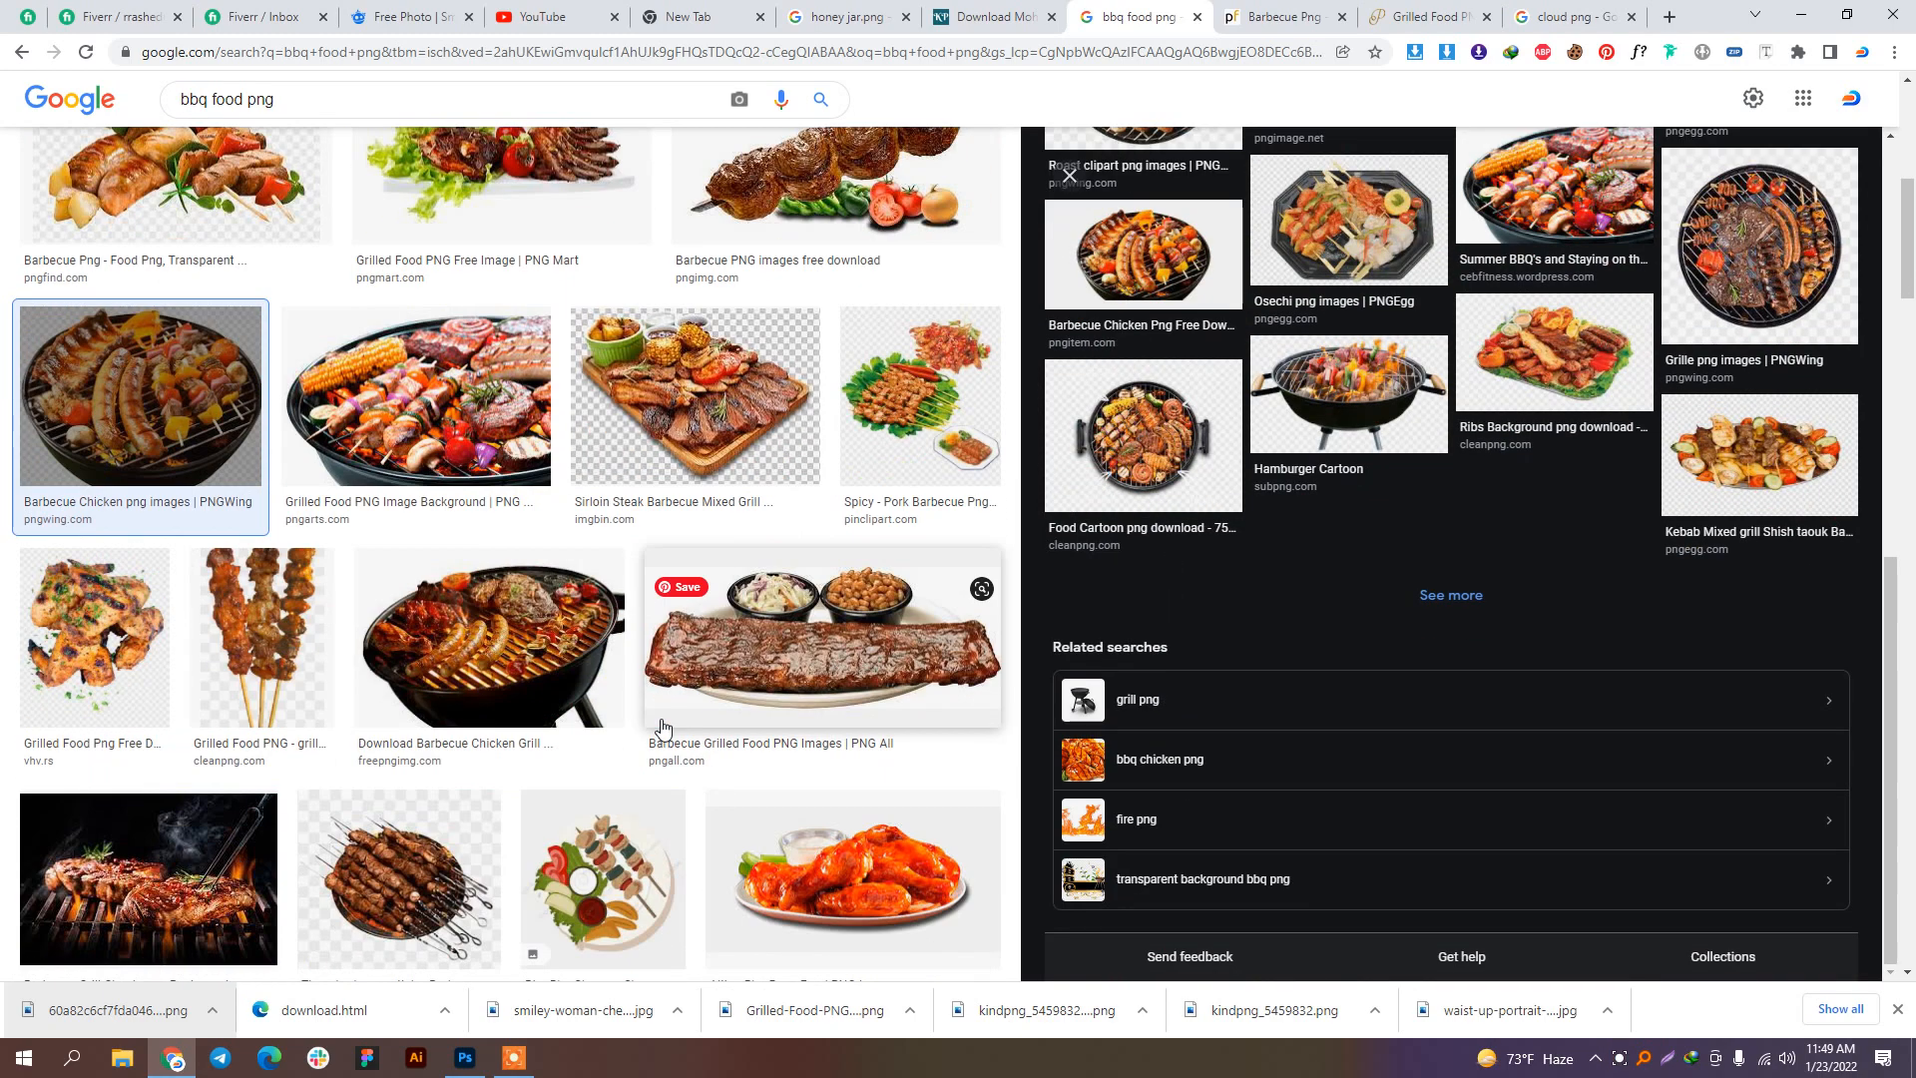
Step: Browse further down the barbecue image results and the related grill images for a suitable food cut-out
scroll(674, 703, "down", 4)
scroll(675, 708, "down", 10)
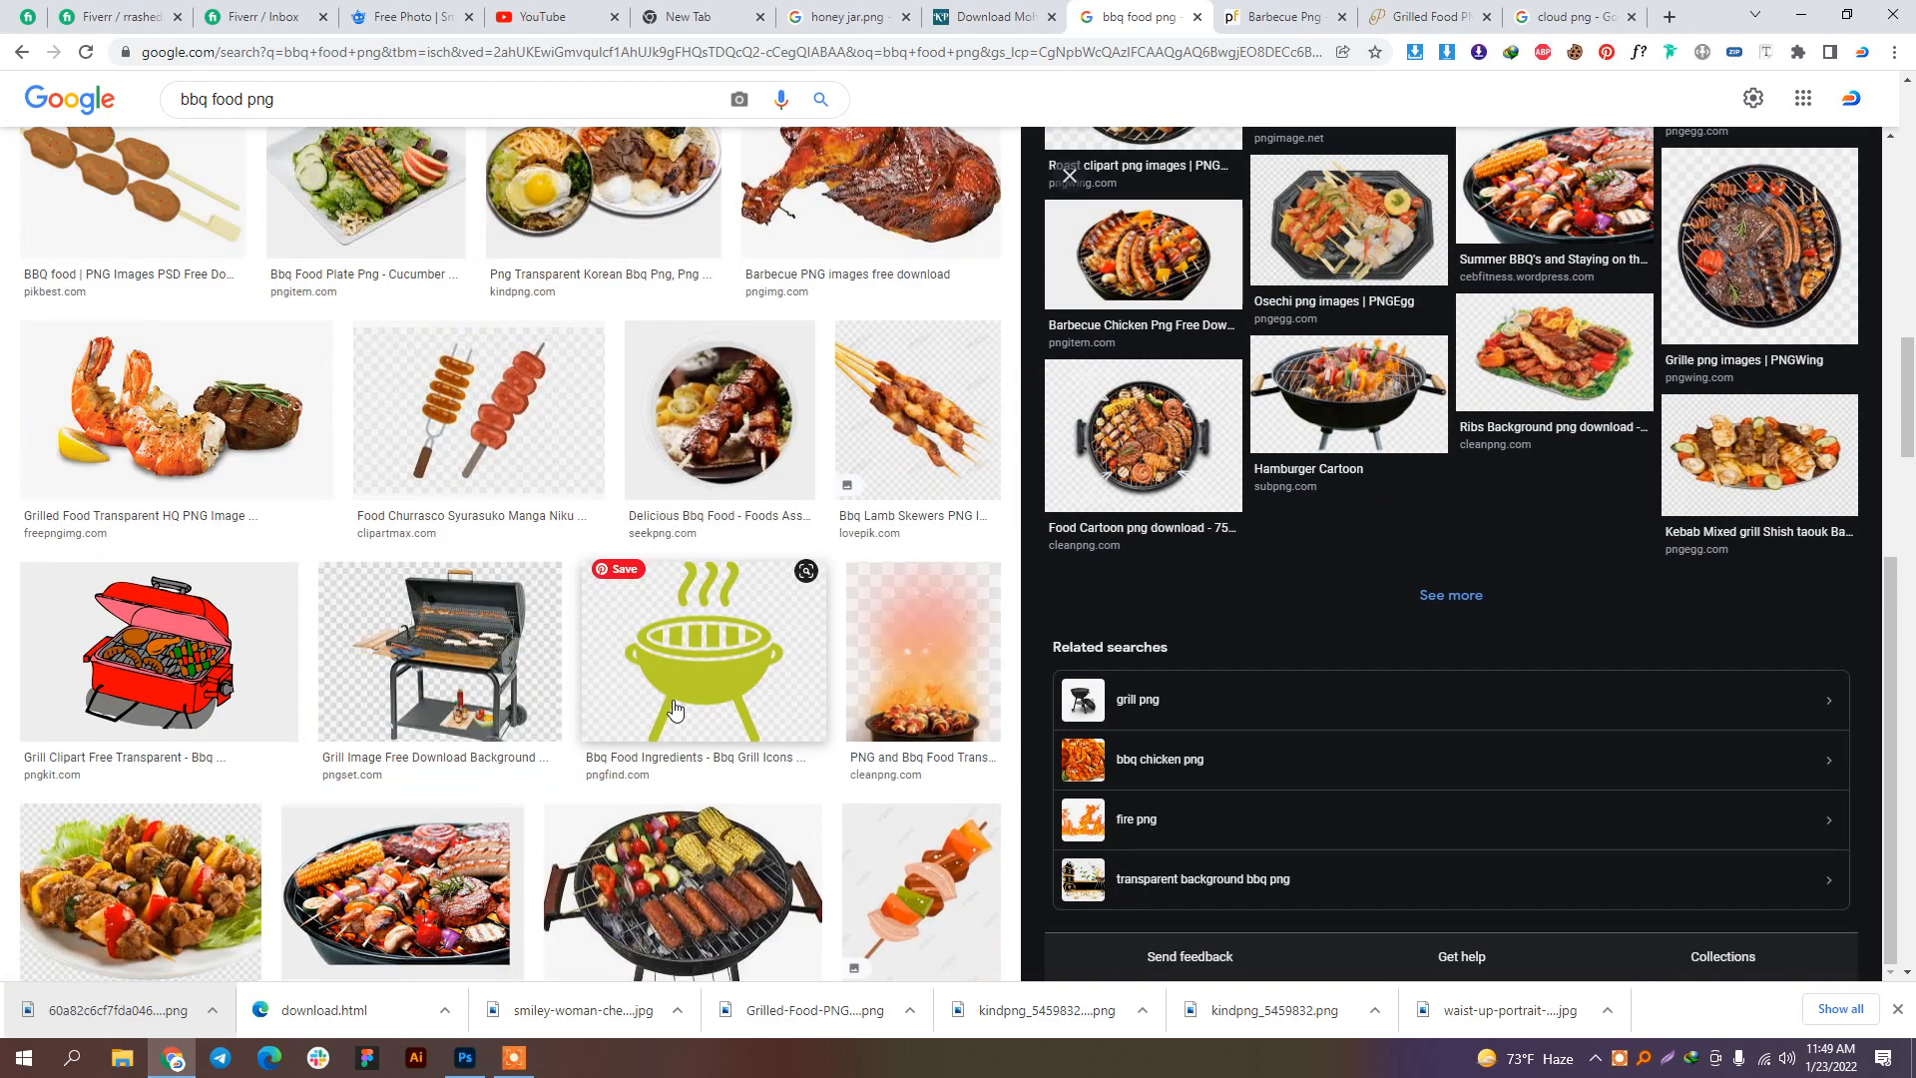
scroll(675, 708, "down", 6)
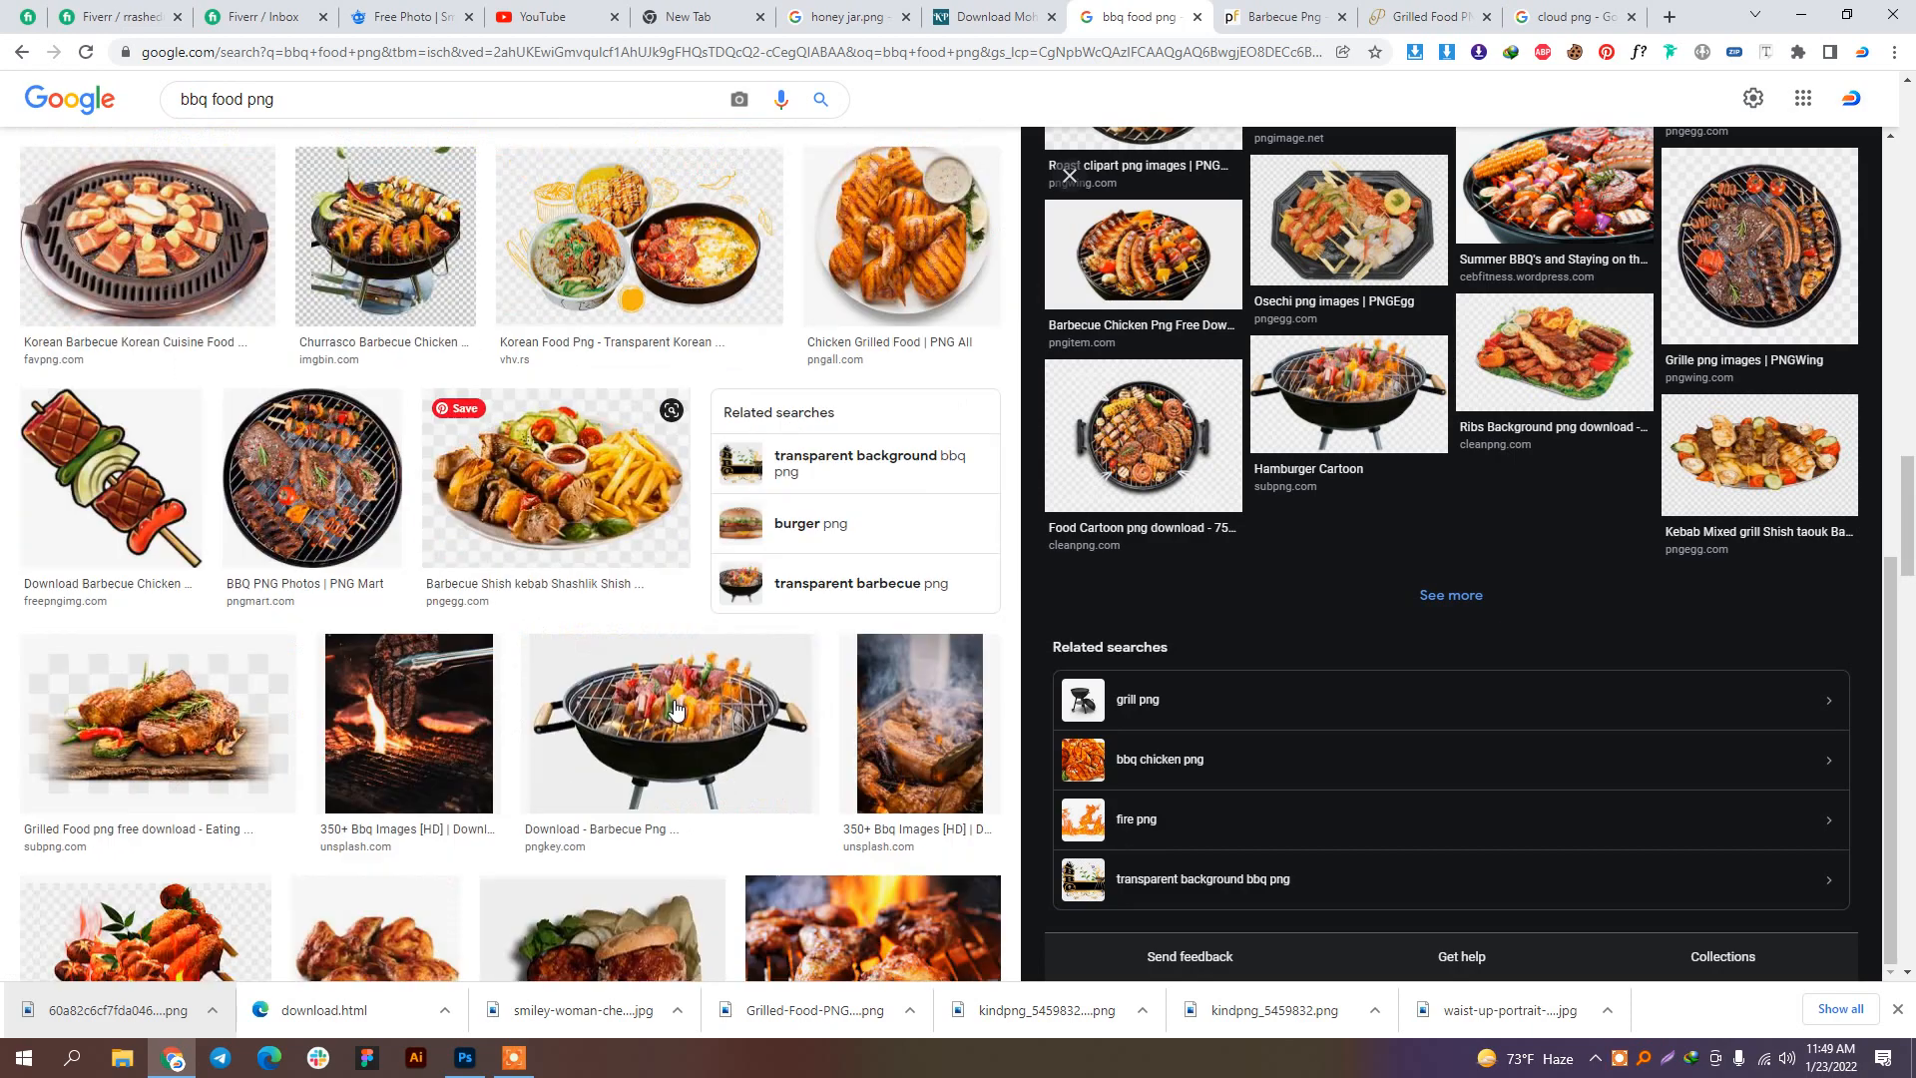
scroll(674, 708, "down", 10)
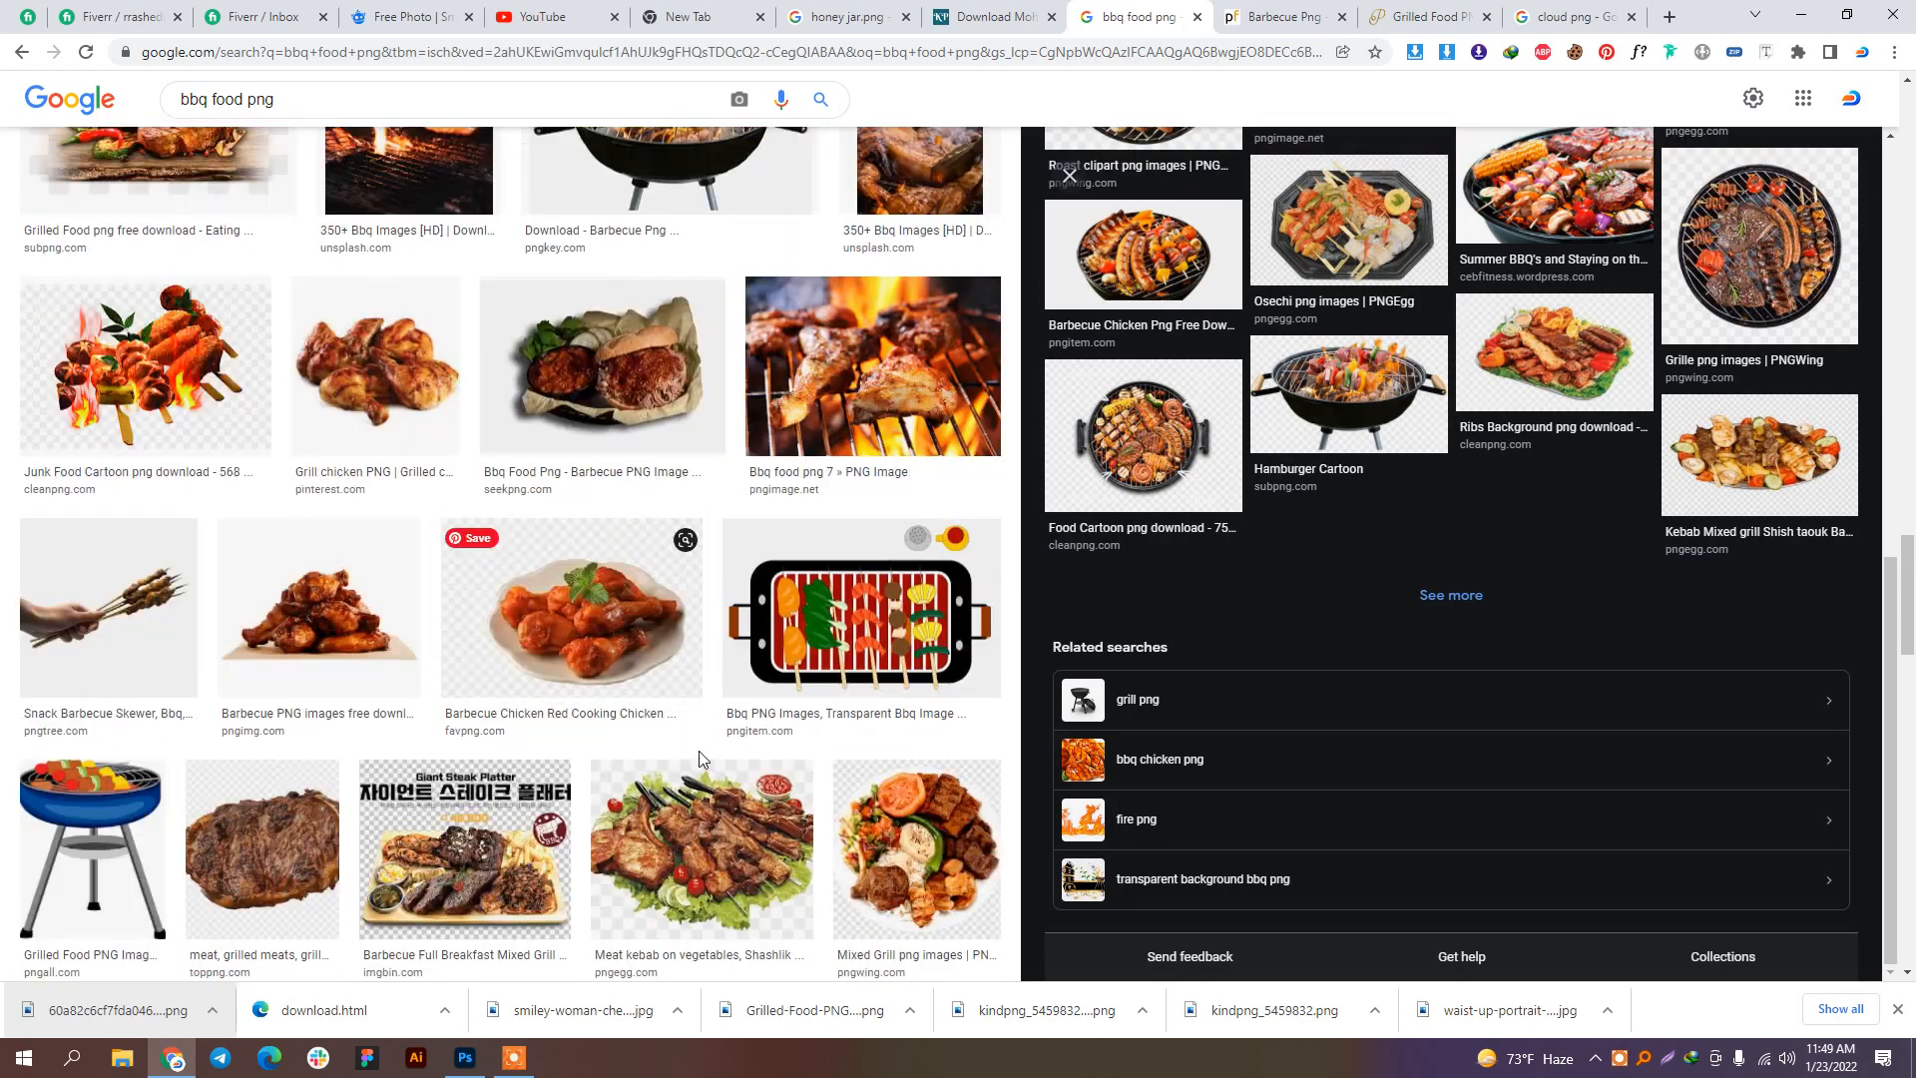
scroll(699, 760, "down", 6)
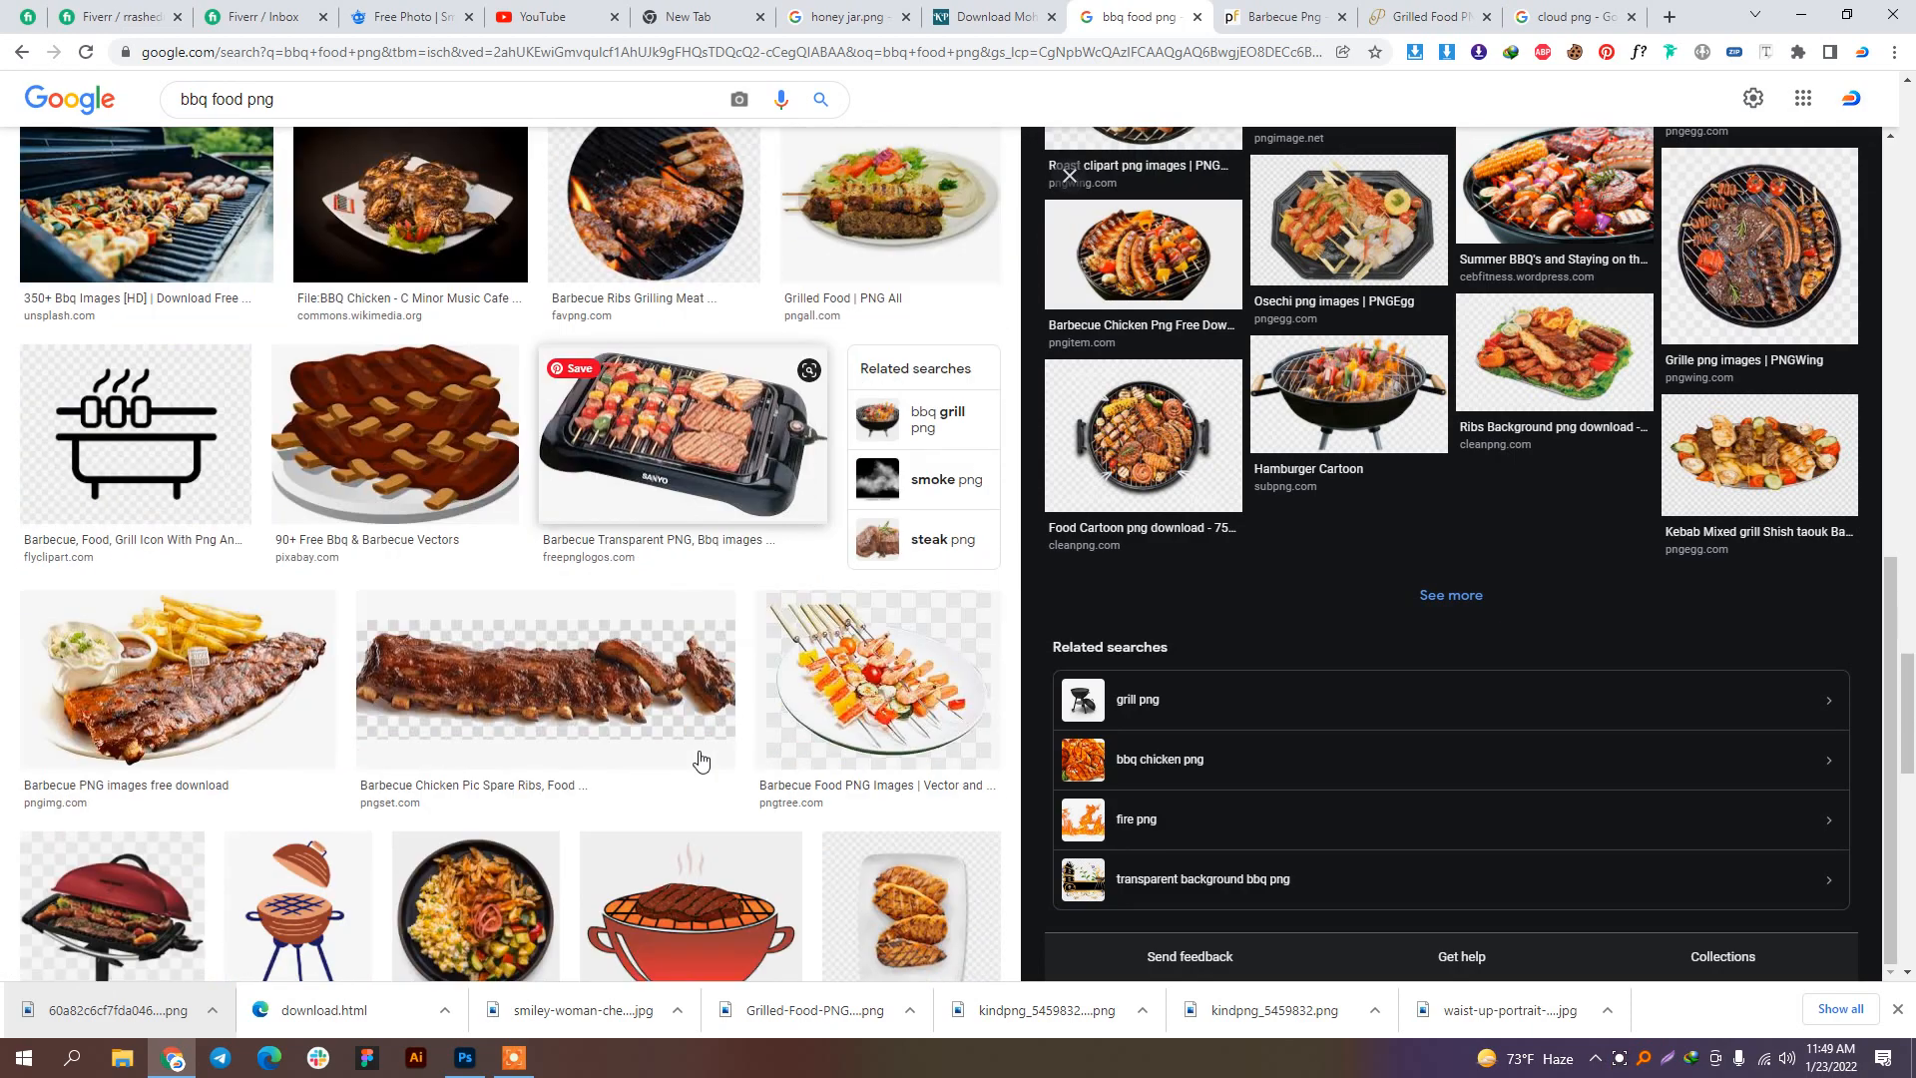
scroll(1299, 529, "up", 6)
scroll(1299, 528, "up", 3)
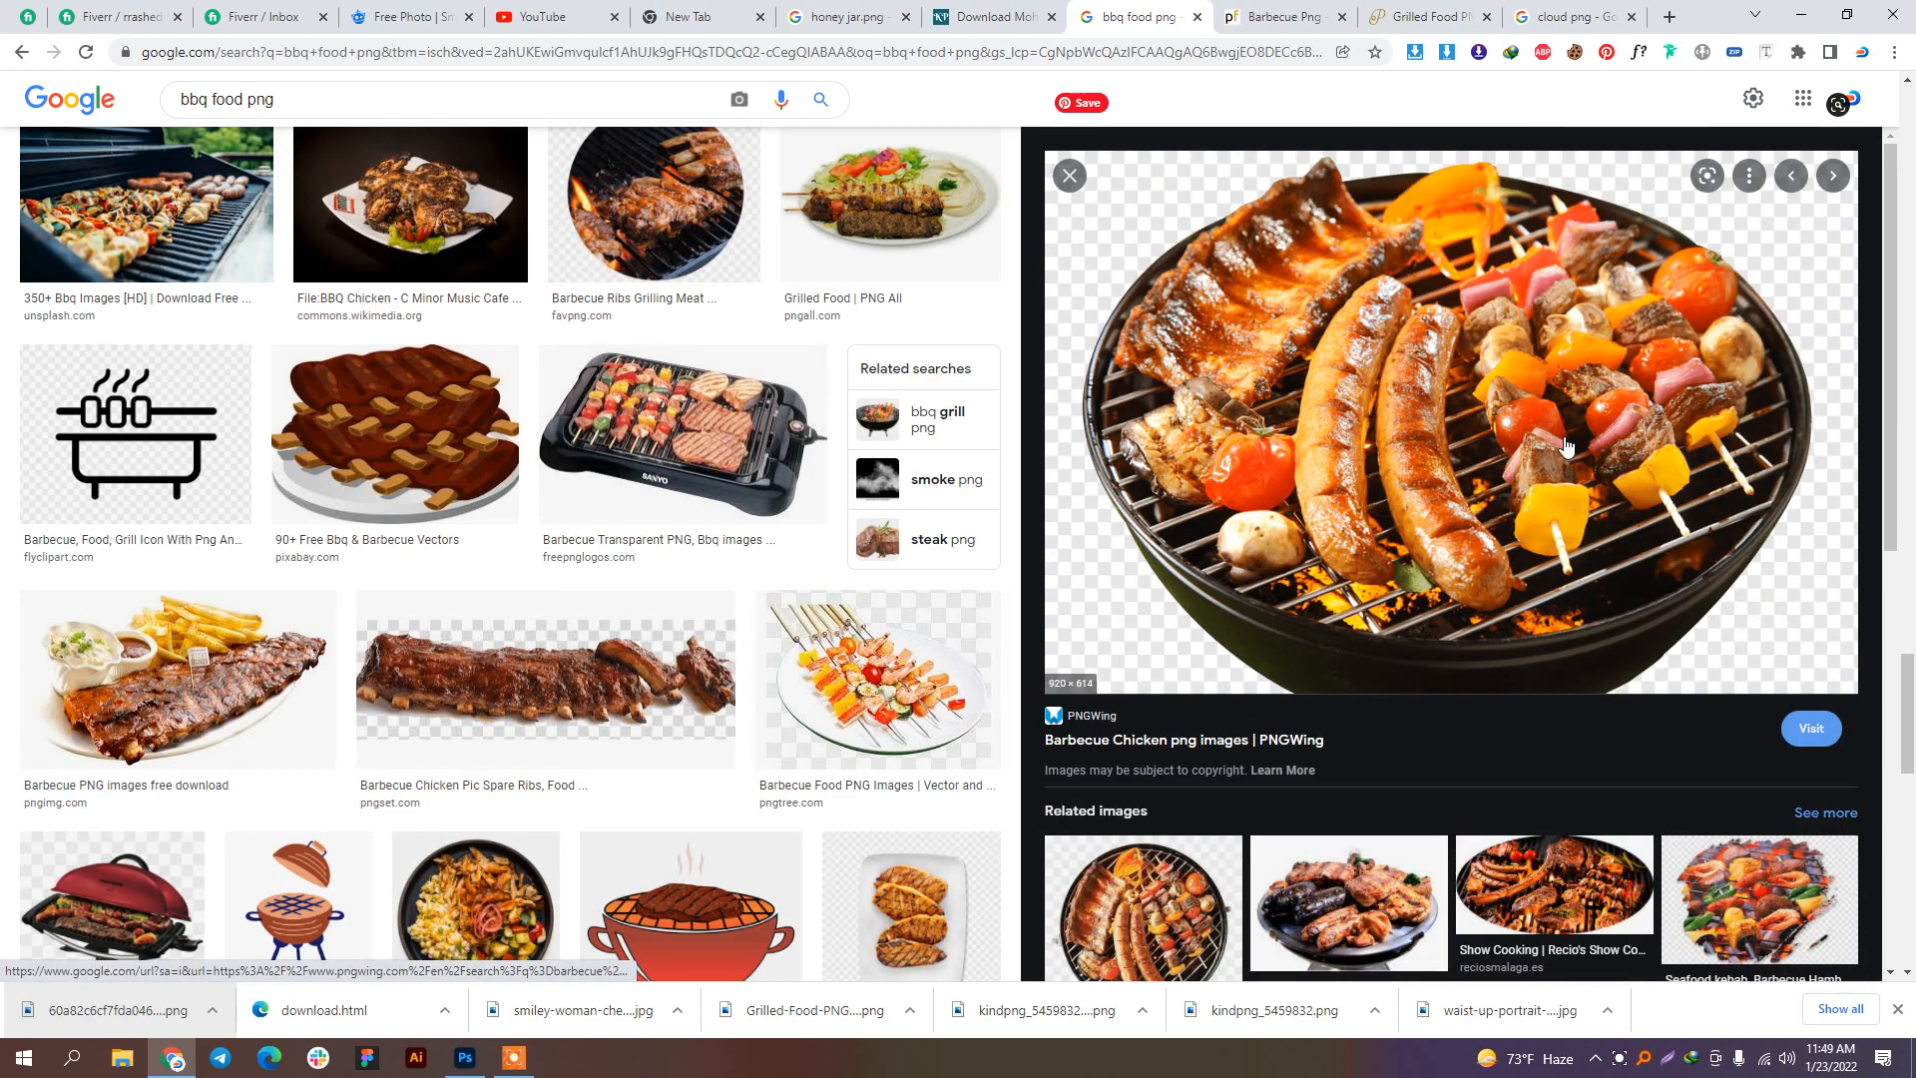
scroll(1566, 446, "down", 6)
scroll(1648, 544, "down", 1)
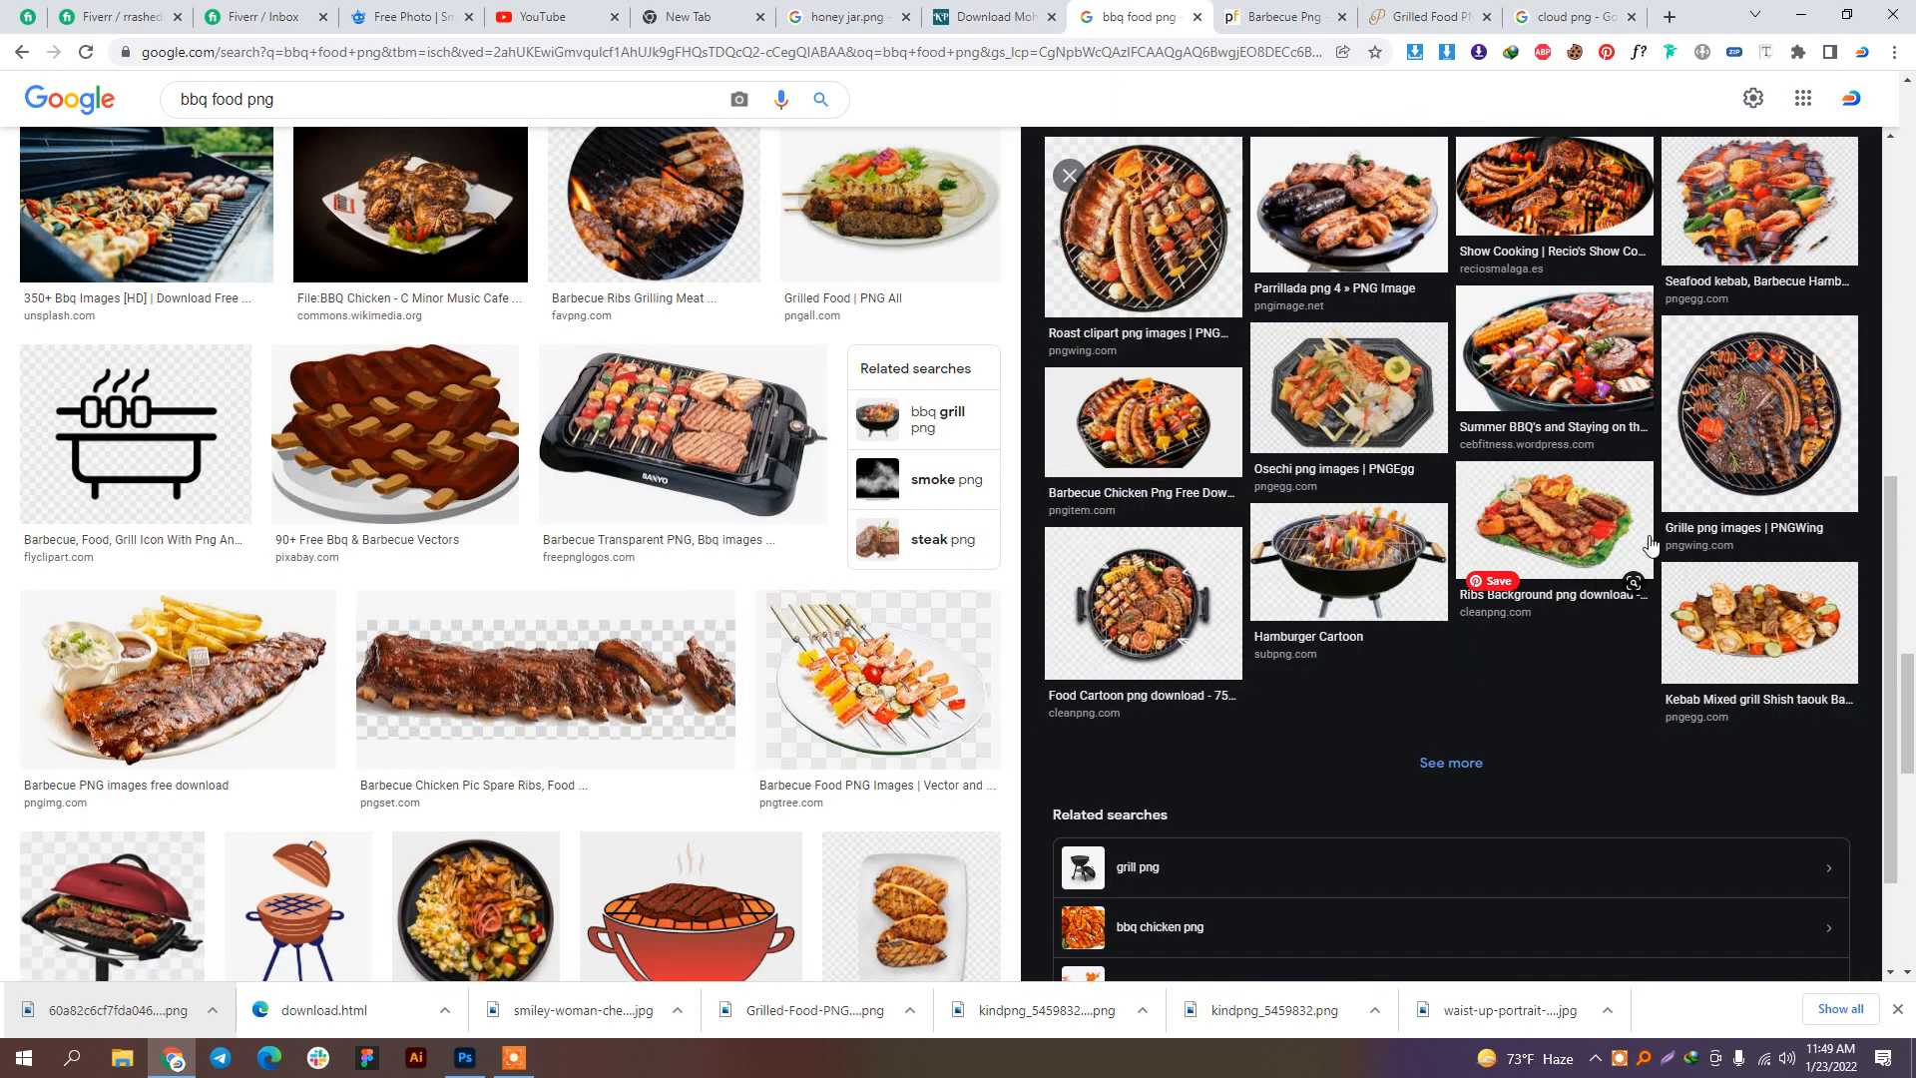
scroll(1321, 619, "down", 2)
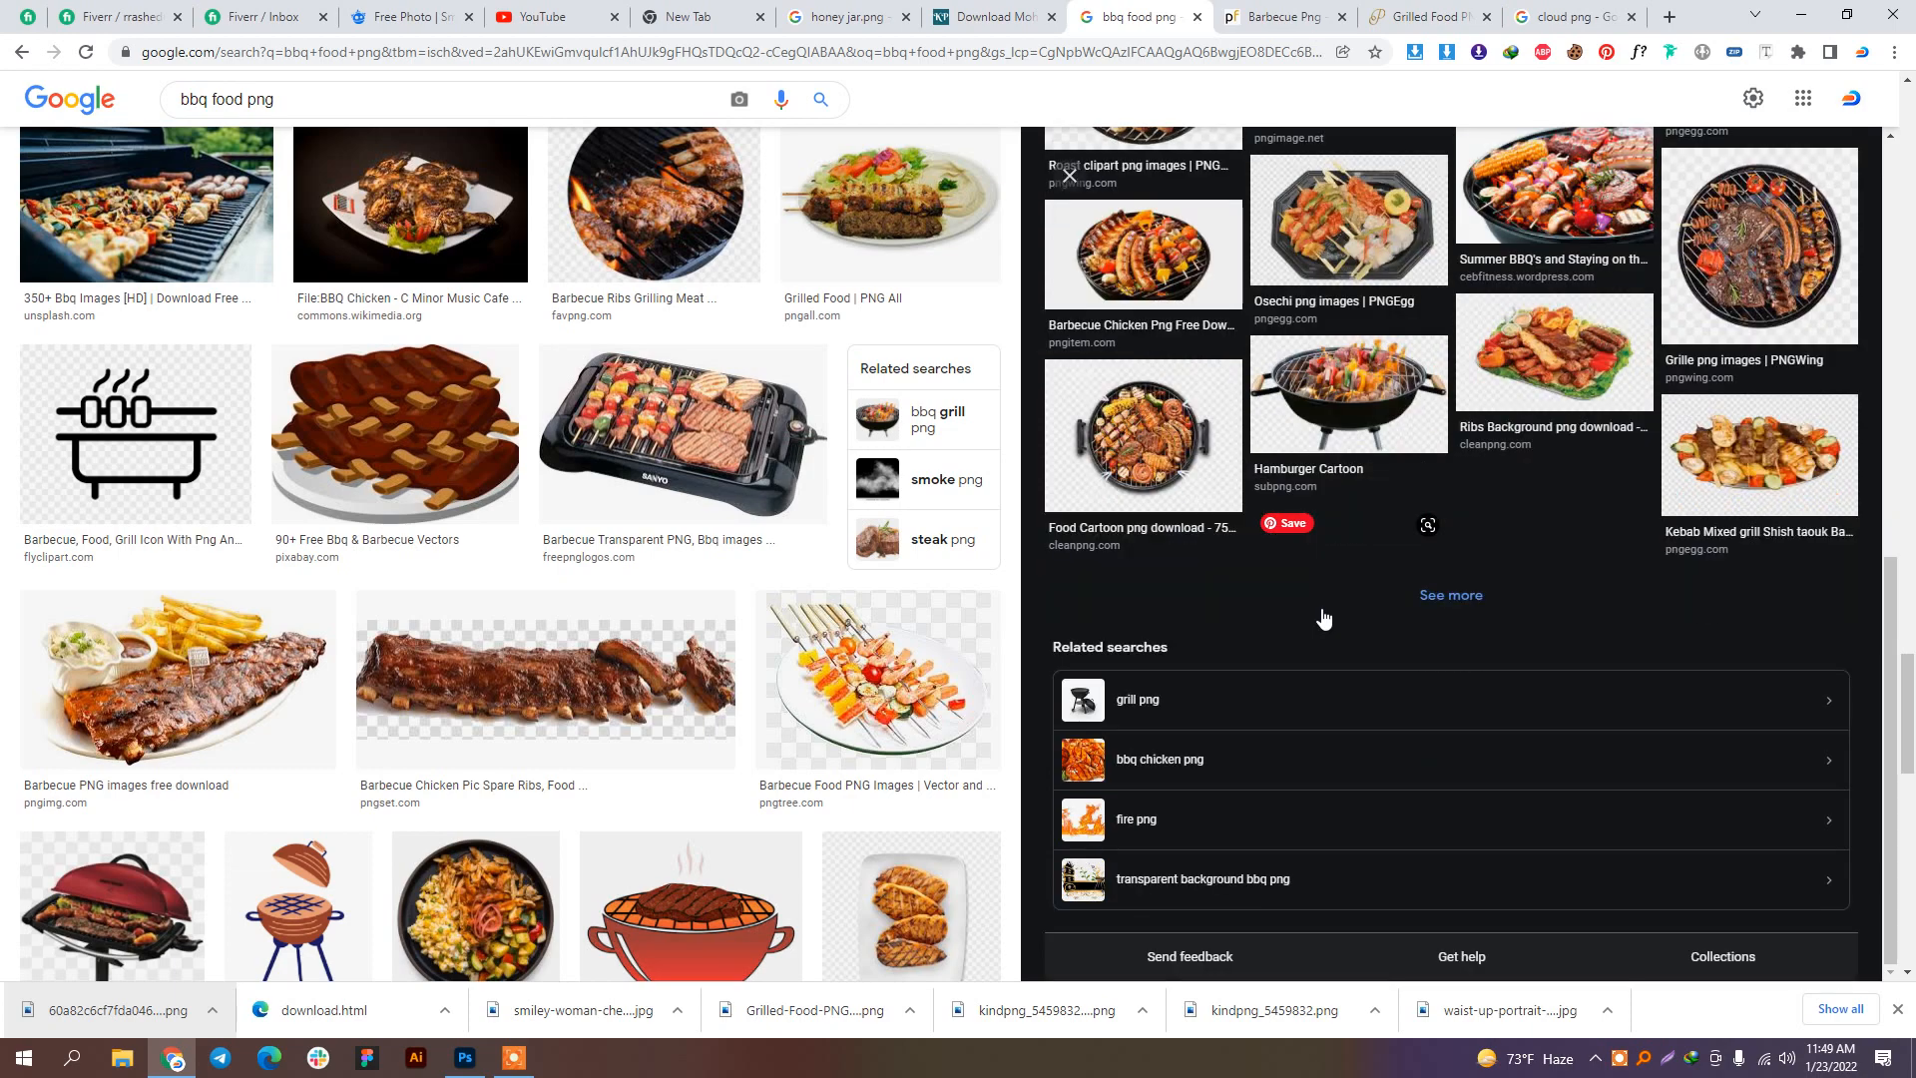
scroll(339, 728, "down", 2)
scroll(339, 729, "up", 3)
scroll(339, 728, "up", 20)
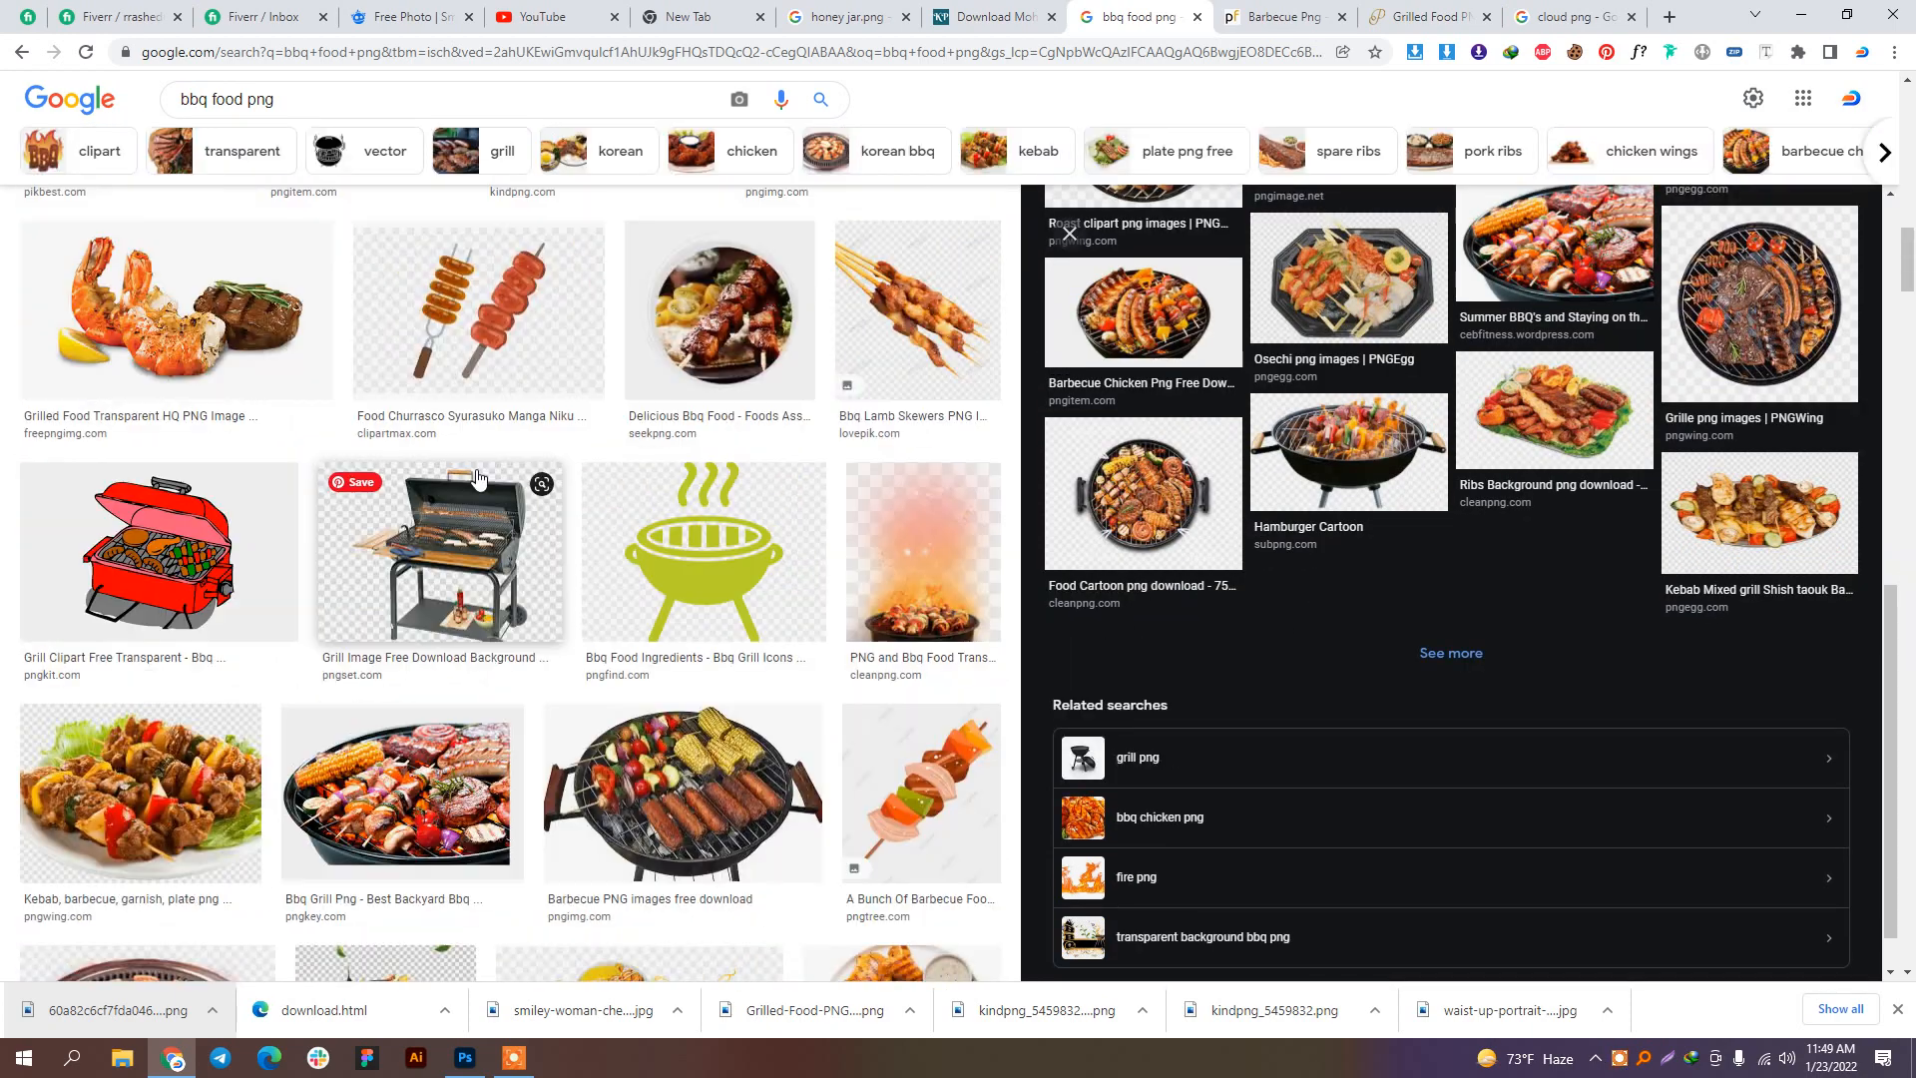
scroll(347, 339, "up", 6)
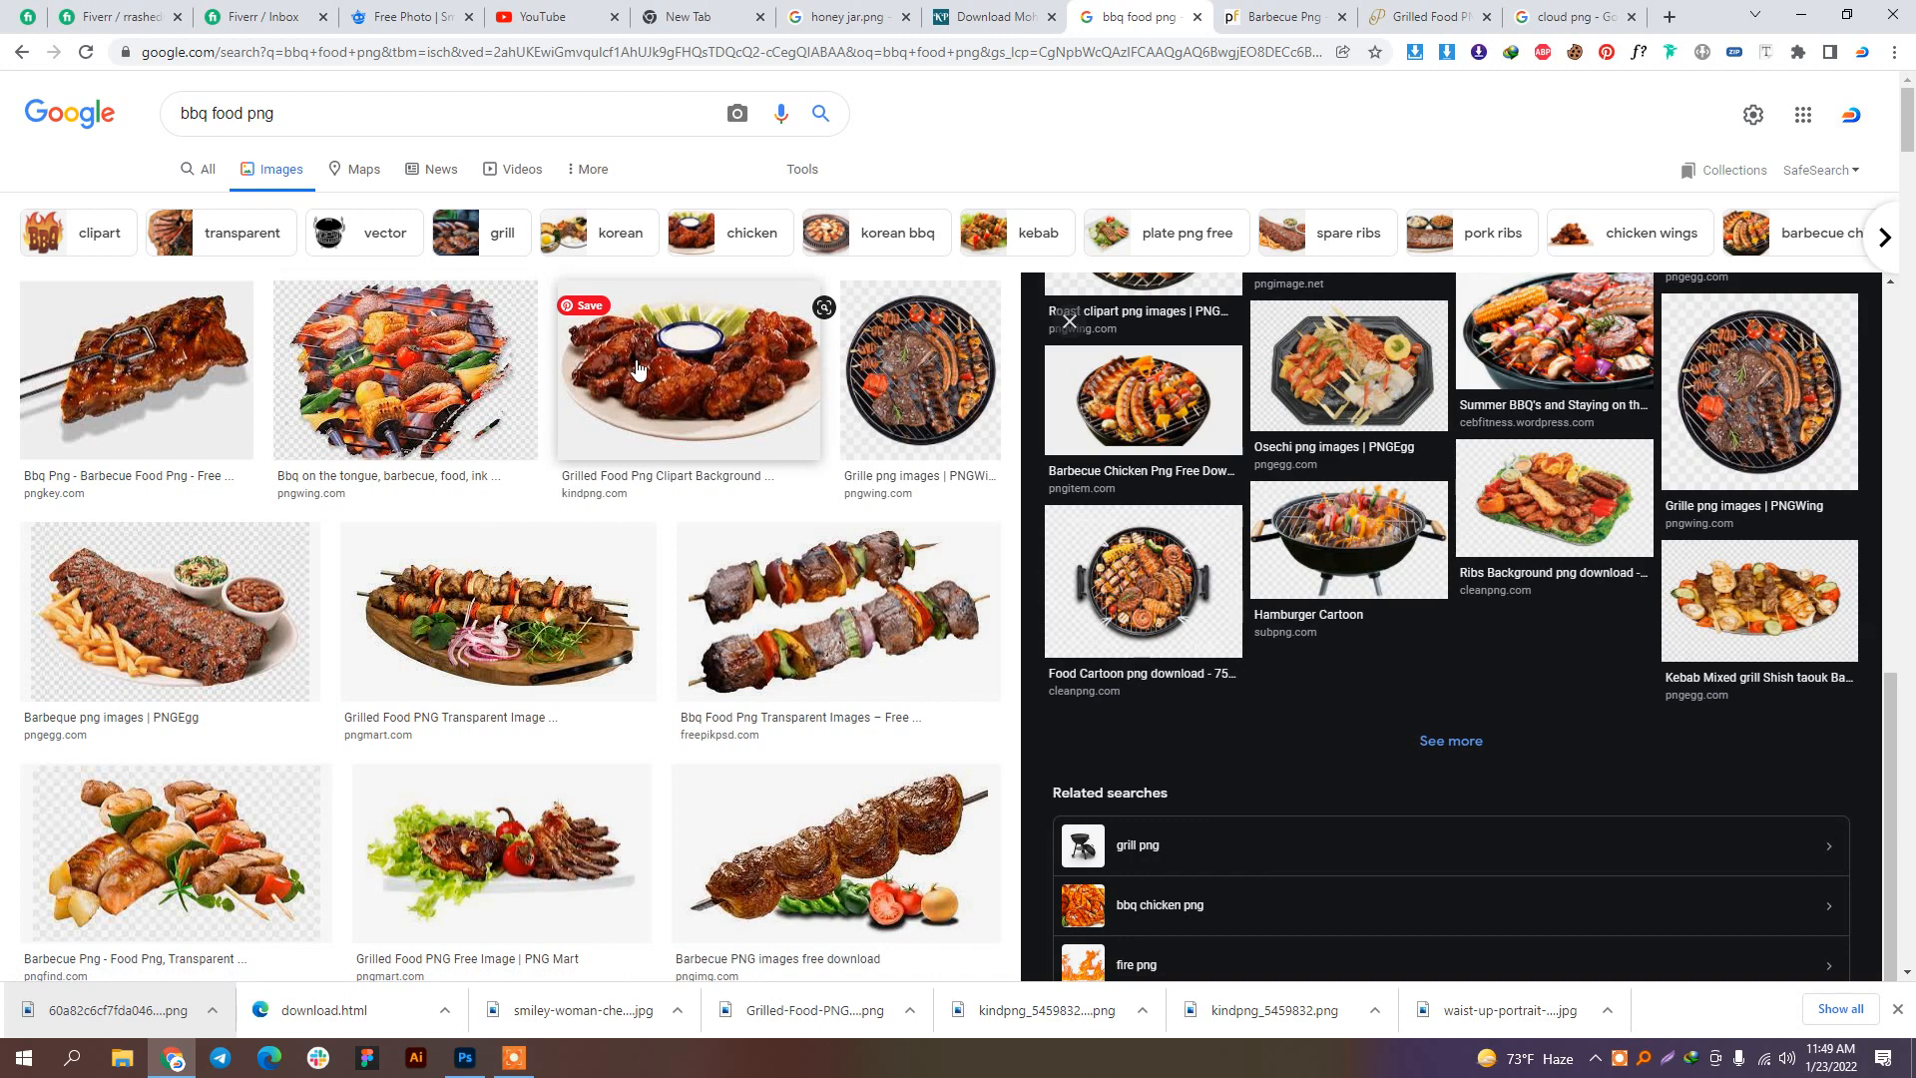
Step: Preview the PNGWing Grille result, its related kindpng Barbecue Grill image, and the similar images listed below it
left_click(910, 399)
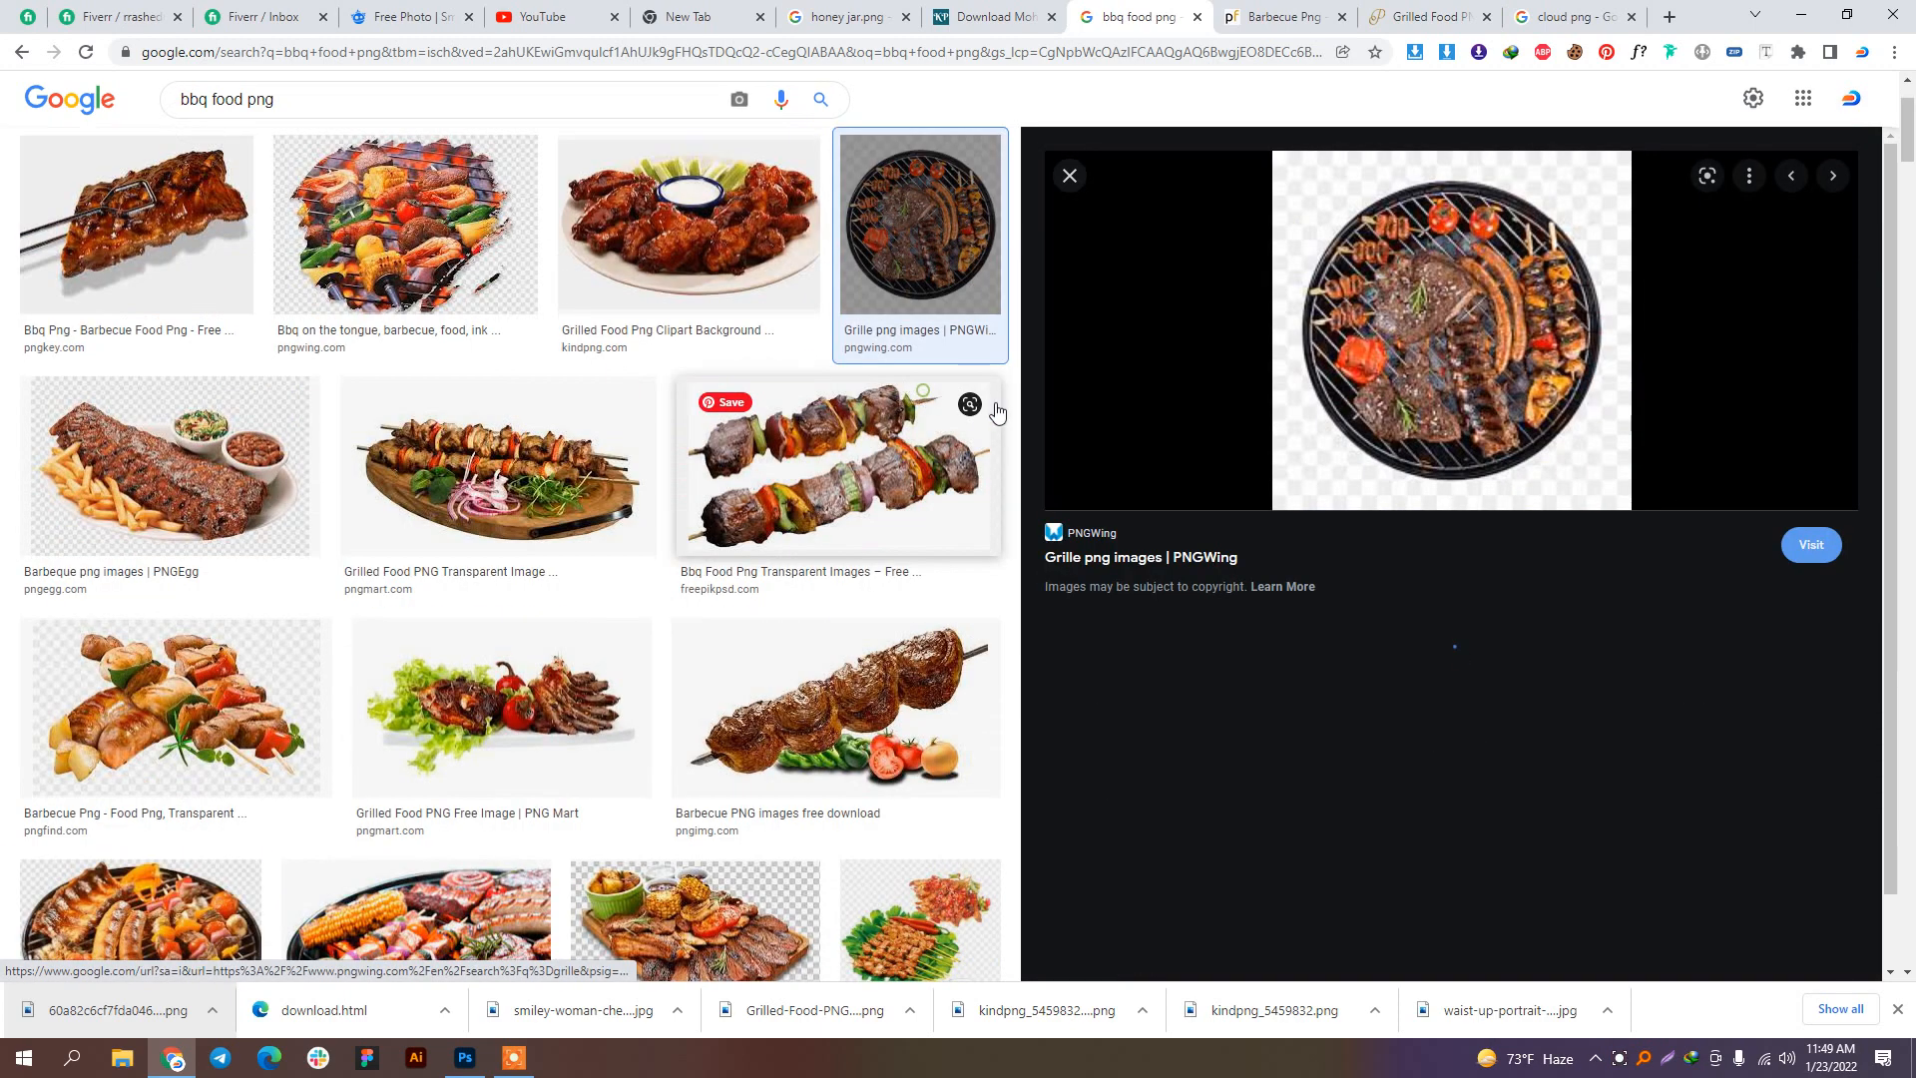
scroll(1437, 539, "down", 3)
scroll(1419, 659, "down", 1)
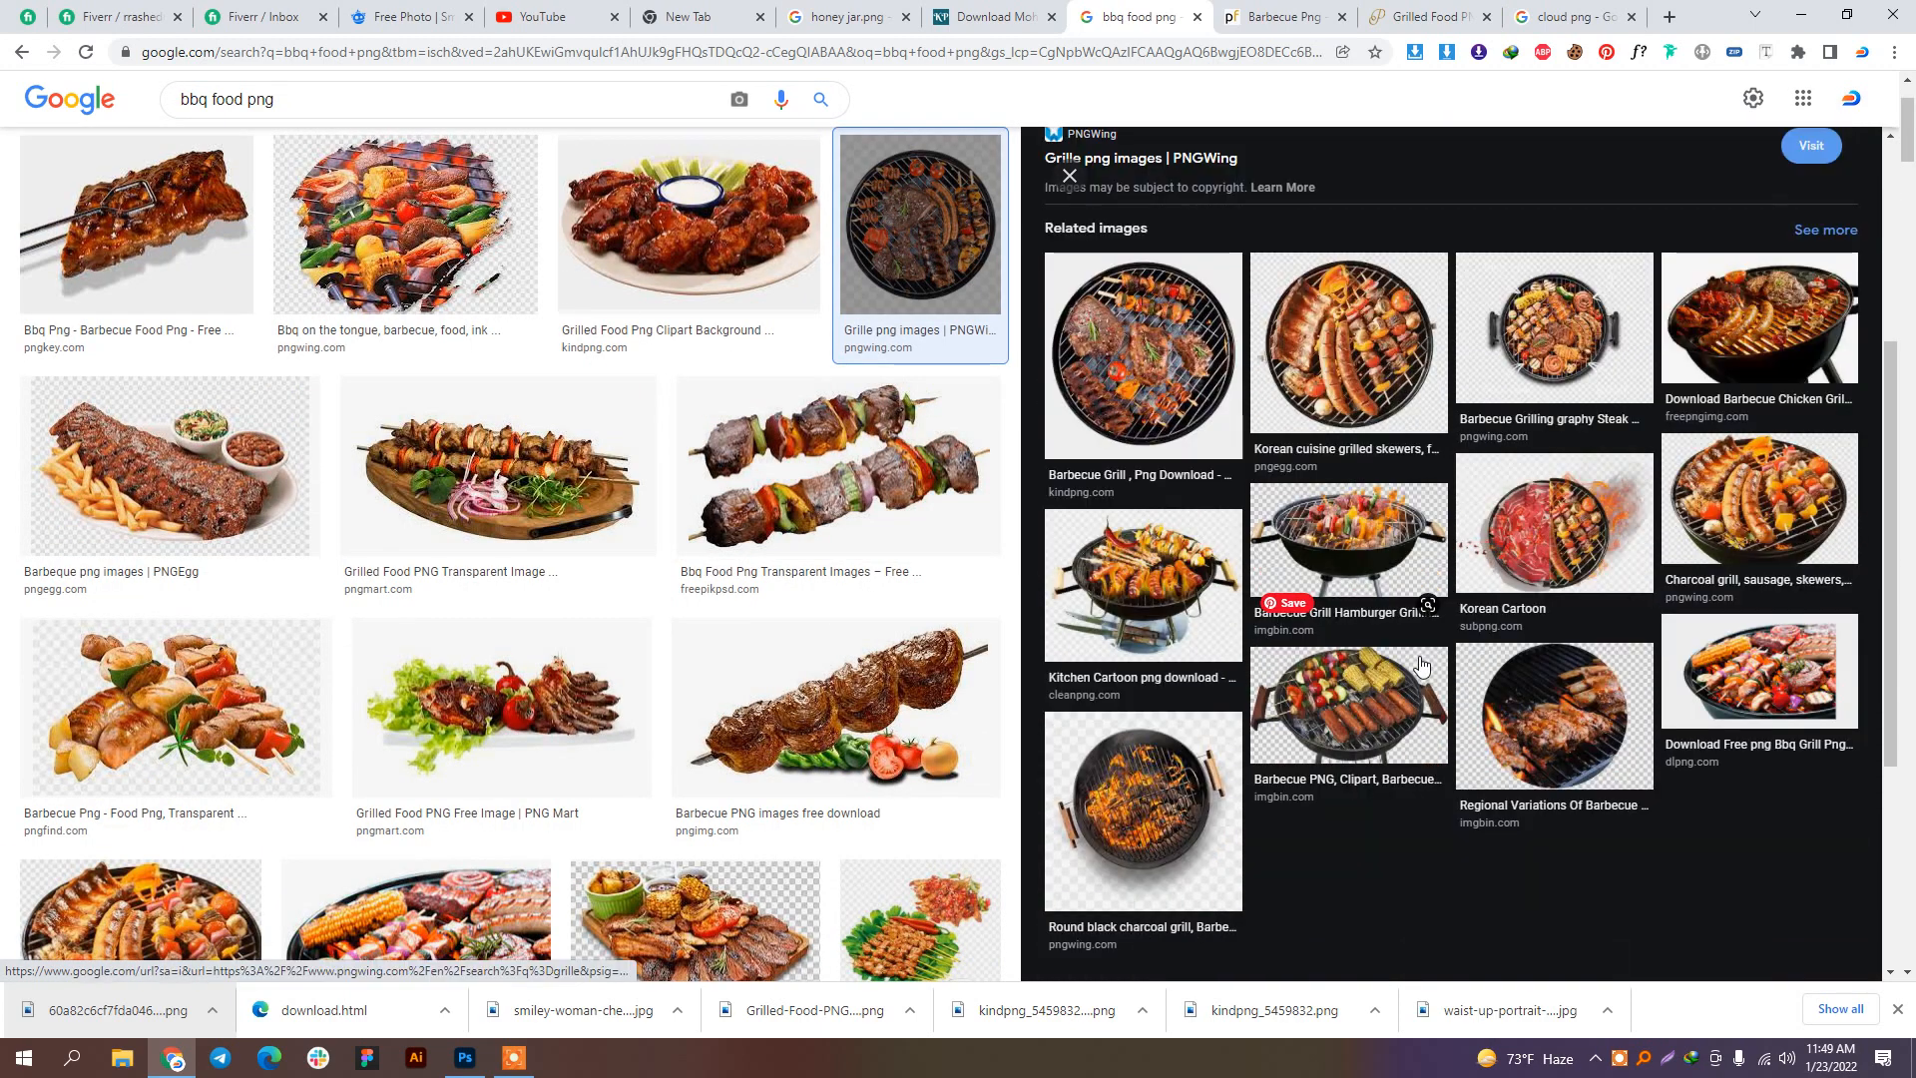
left_click(1172, 424)
scroll(1346, 547, "down", 4)
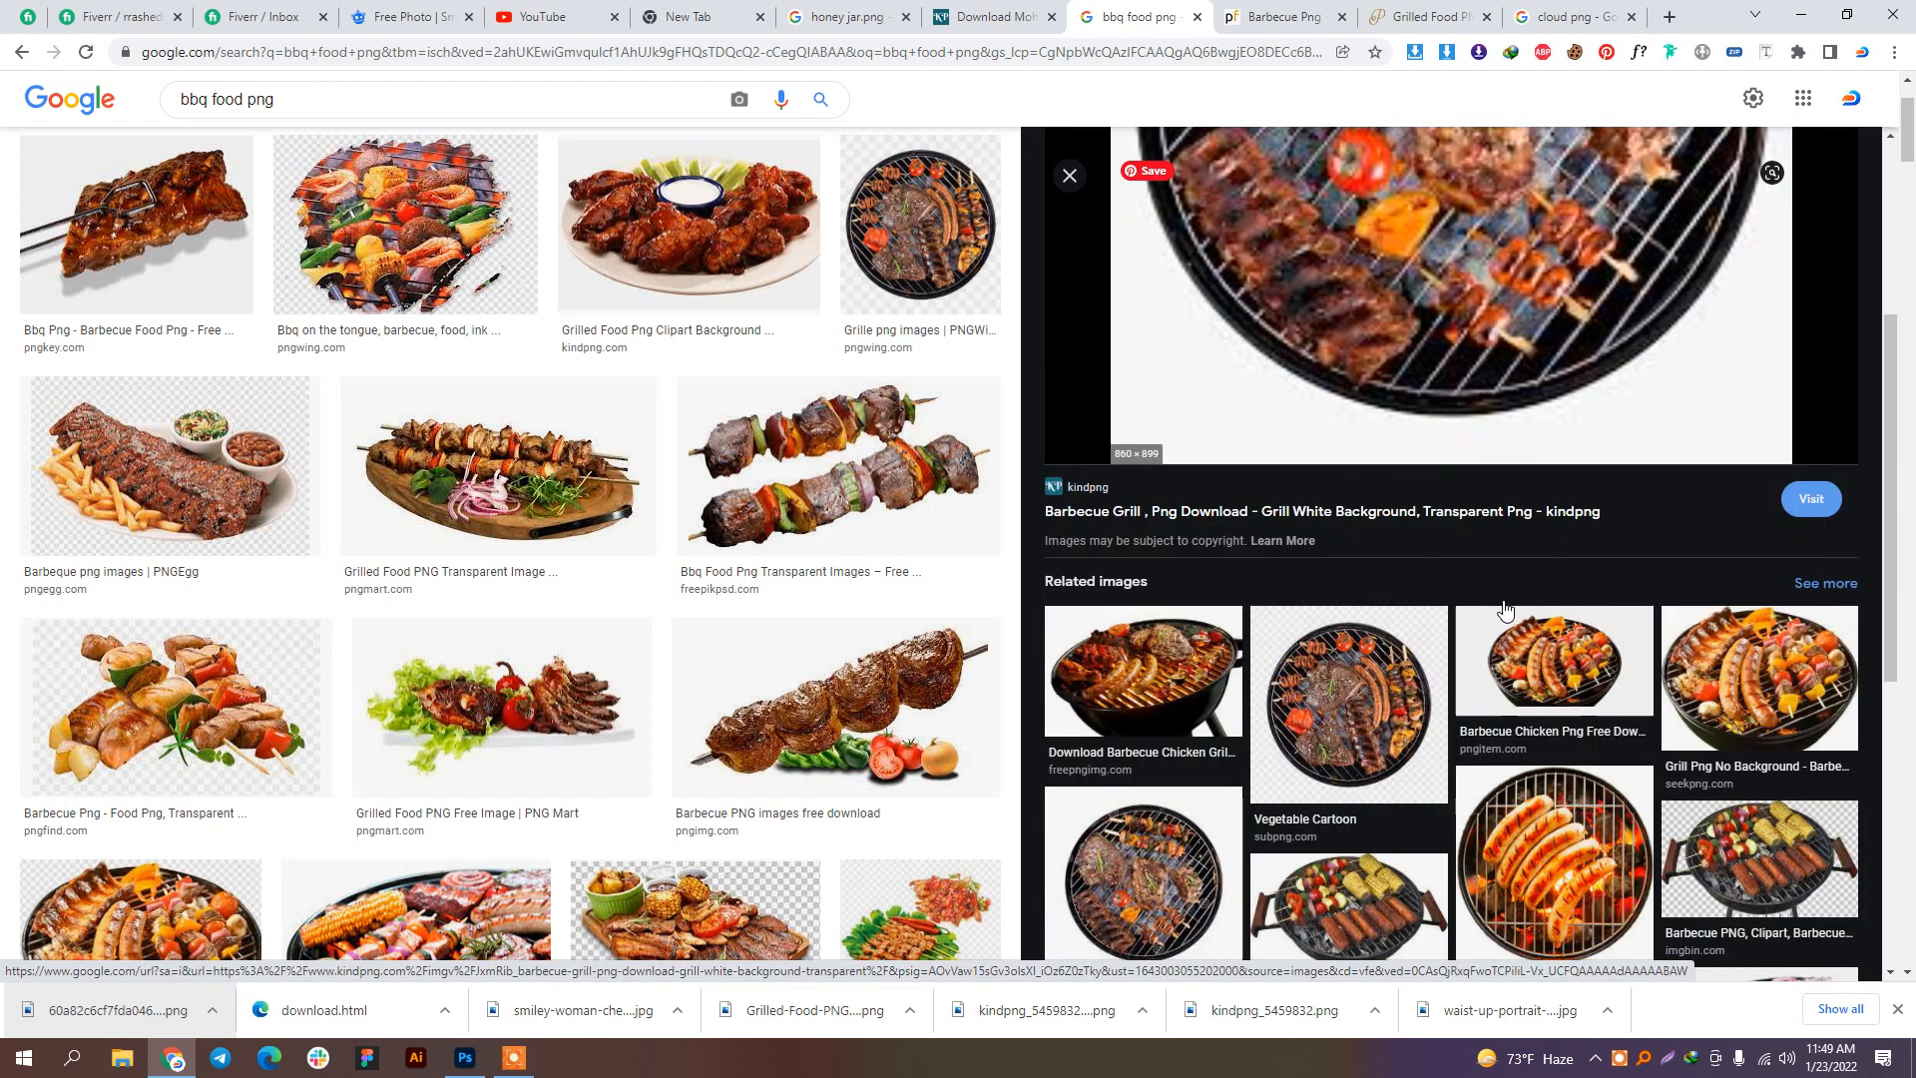
scroll(1365, 665, "down", 2)
scroll(1365, 665, "down", 1)
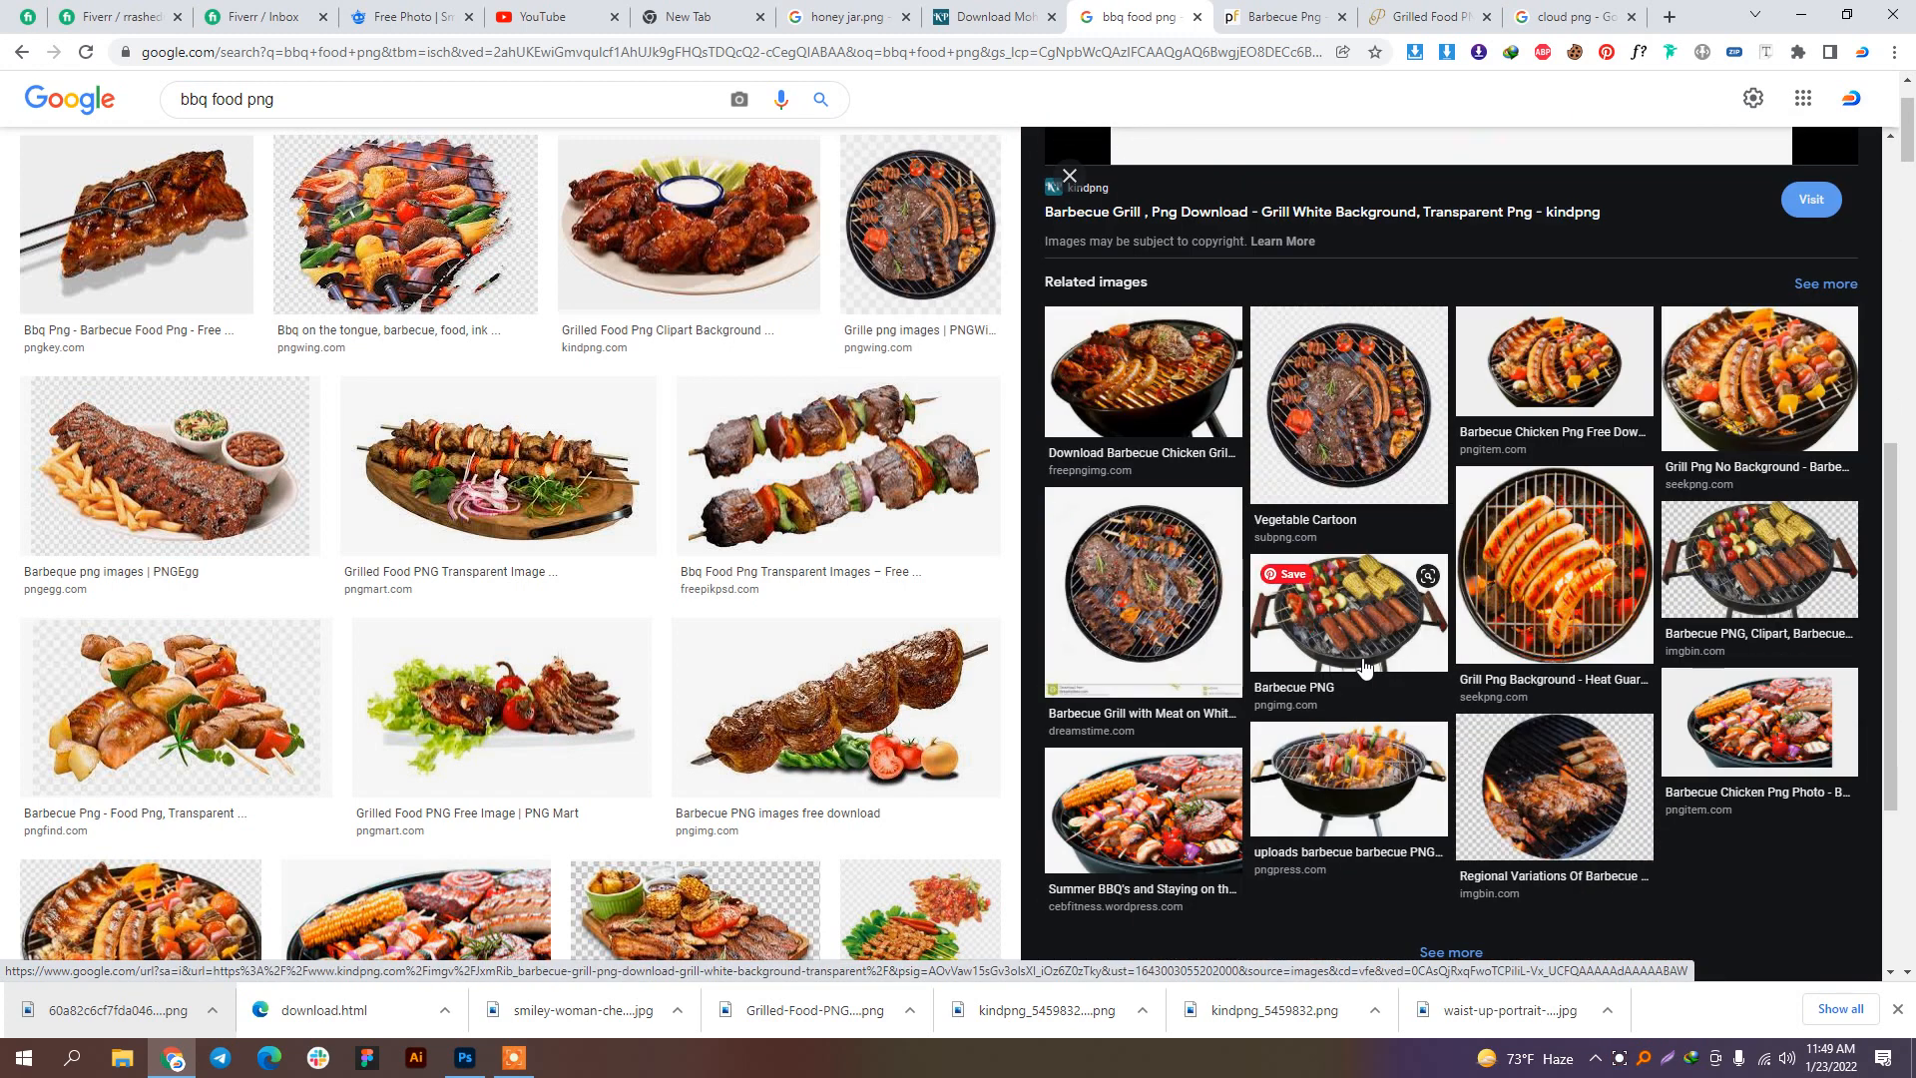
scroll(1367, 648, "up", 5)
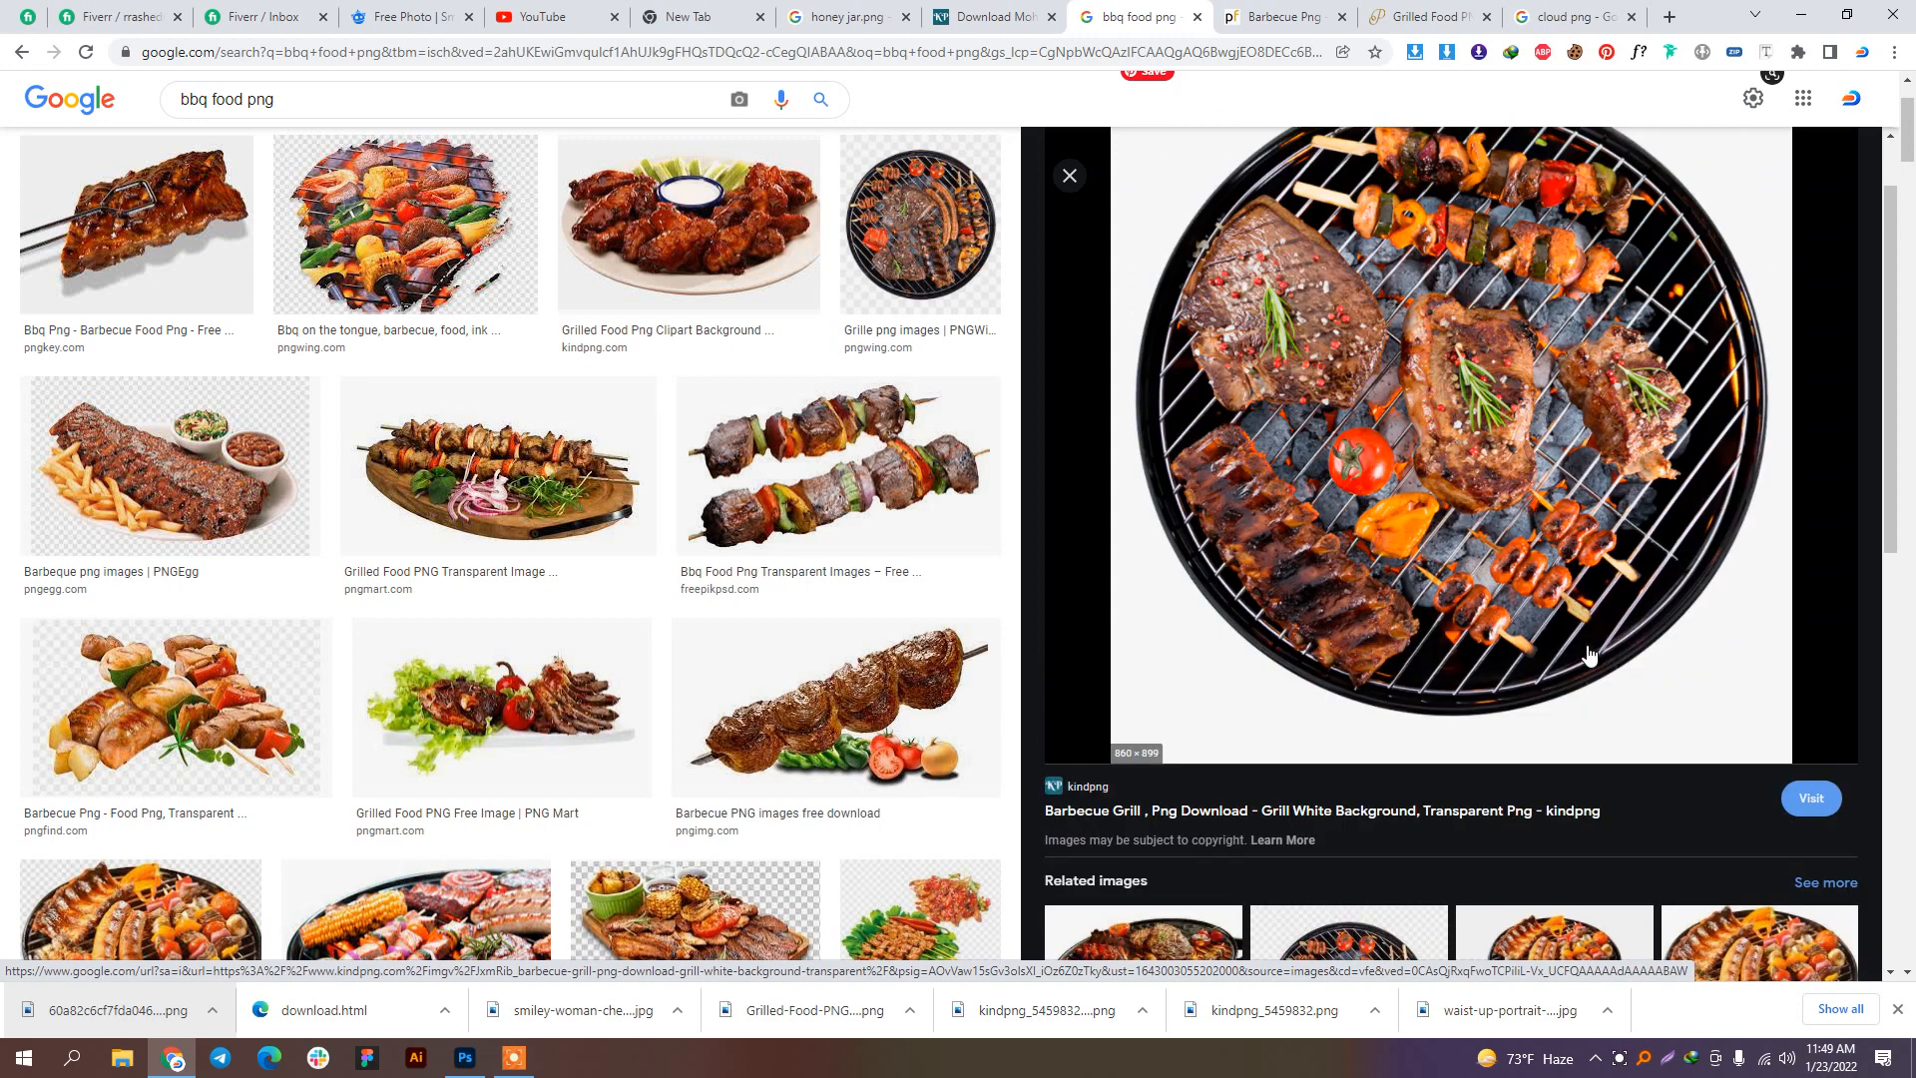
scroll(1589, 654, "up", 1)
scroll(1571, 661, "down", 2)
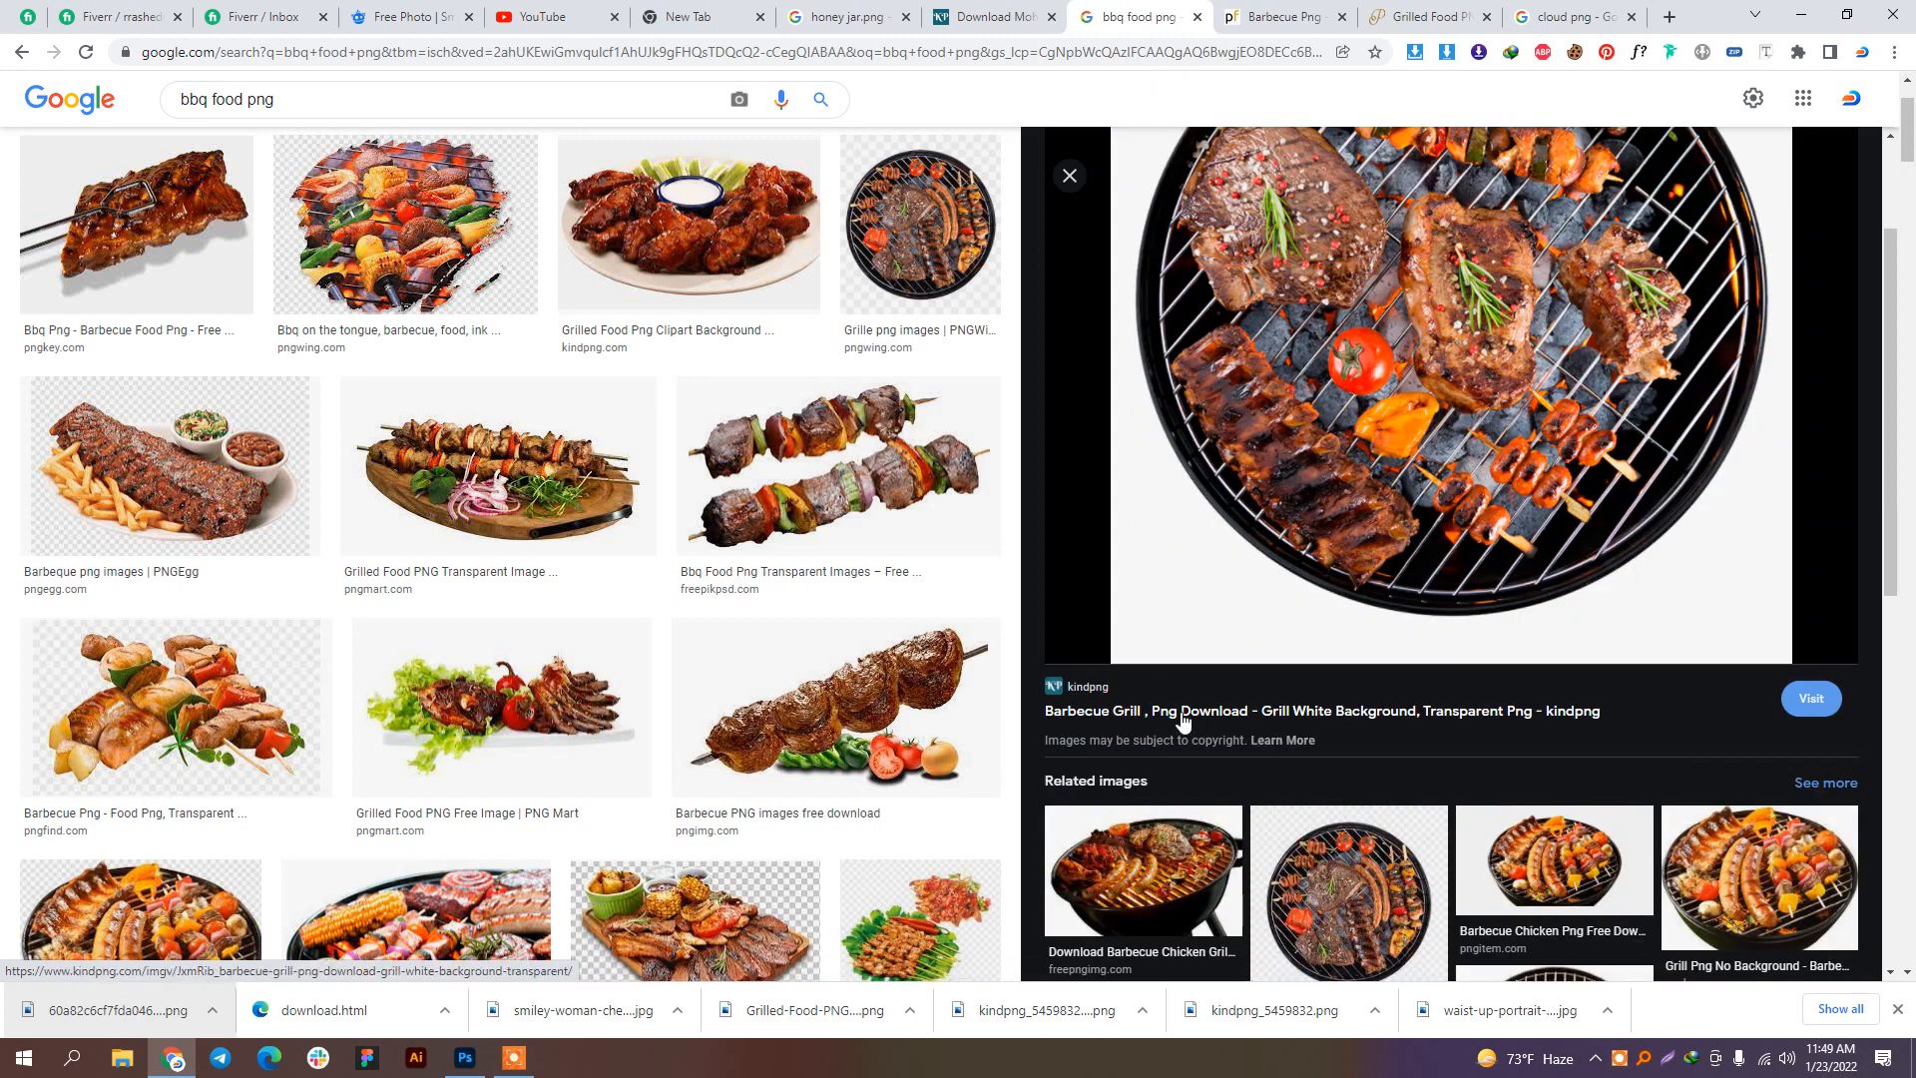
Step: Open the kindpng Barbecue Grill image page and download its transparent PNG
left_click(1181, 714)
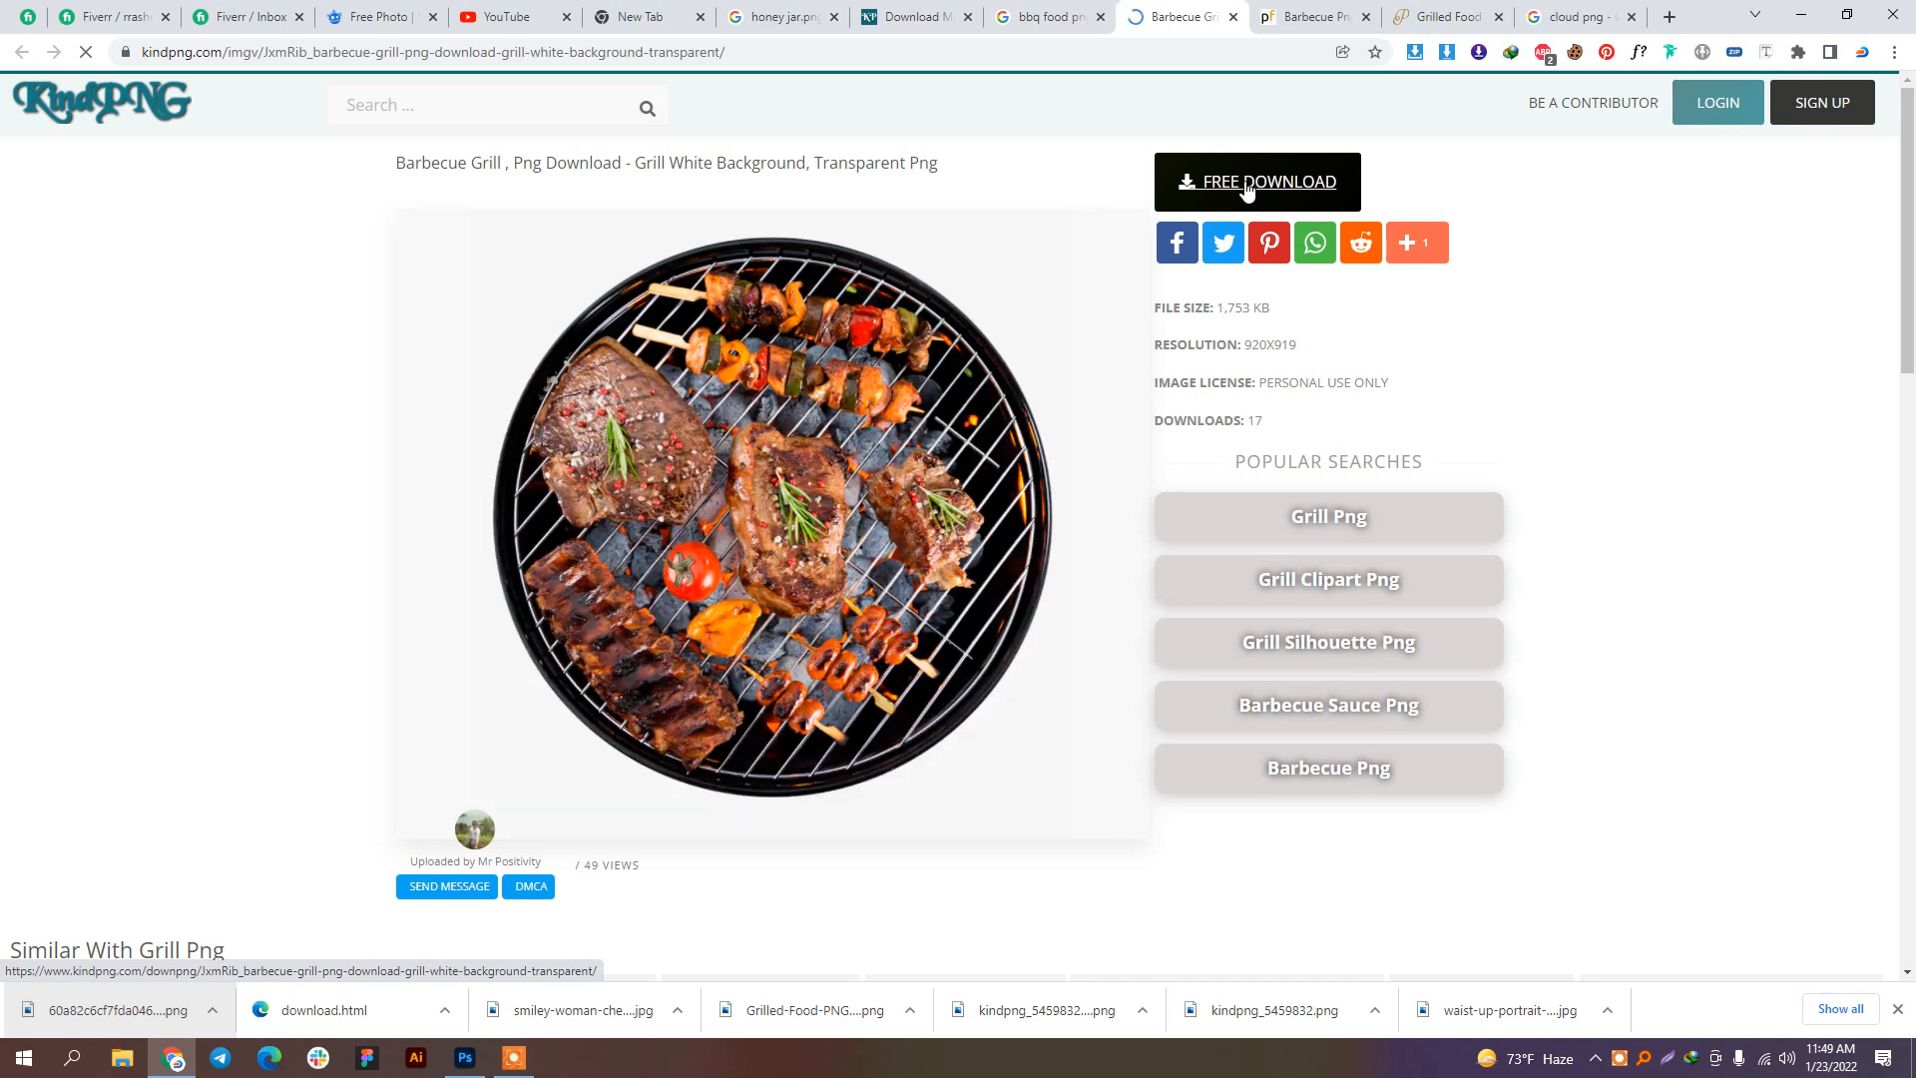
left_click(1247, 189)
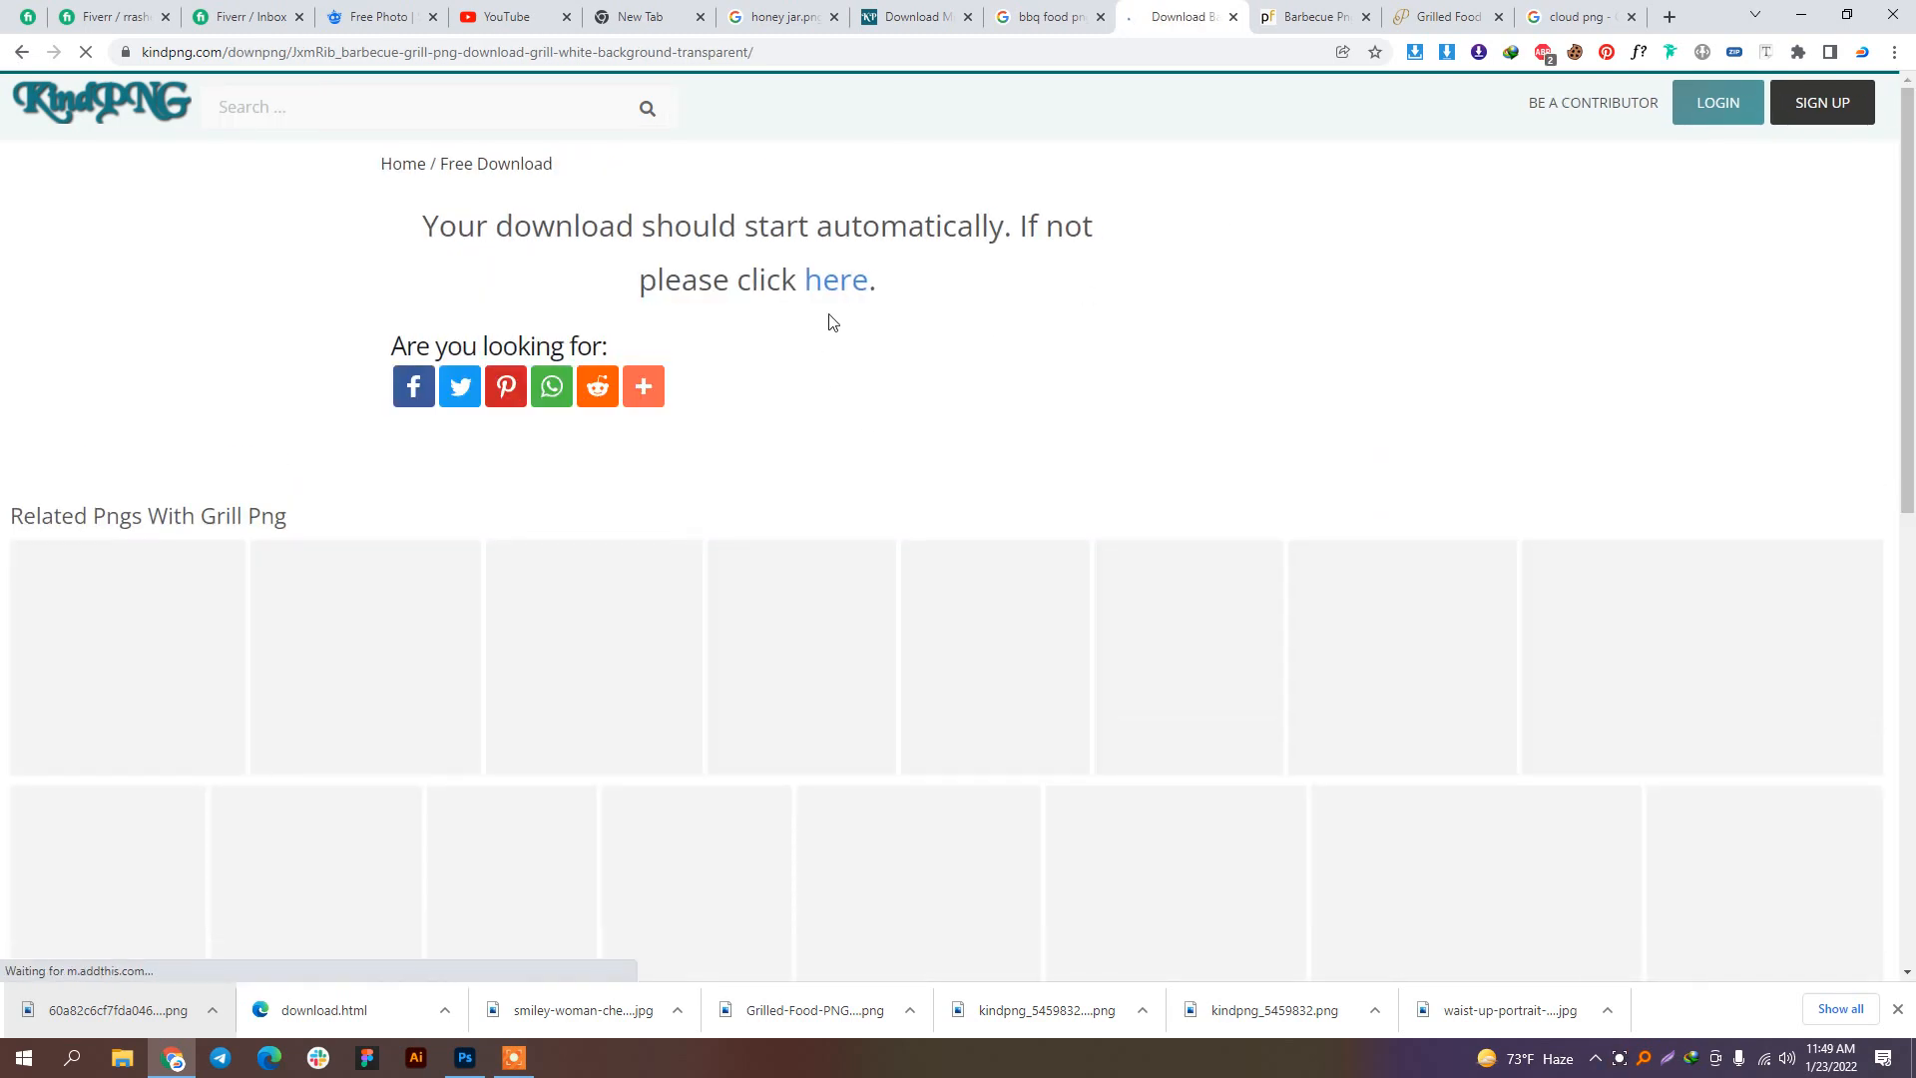
Step: Search the web for "smoke photoshop brushes" in a new tab and open Brusheezy's free smoke brushes
left_click(1668, 18)
type("smoke p")
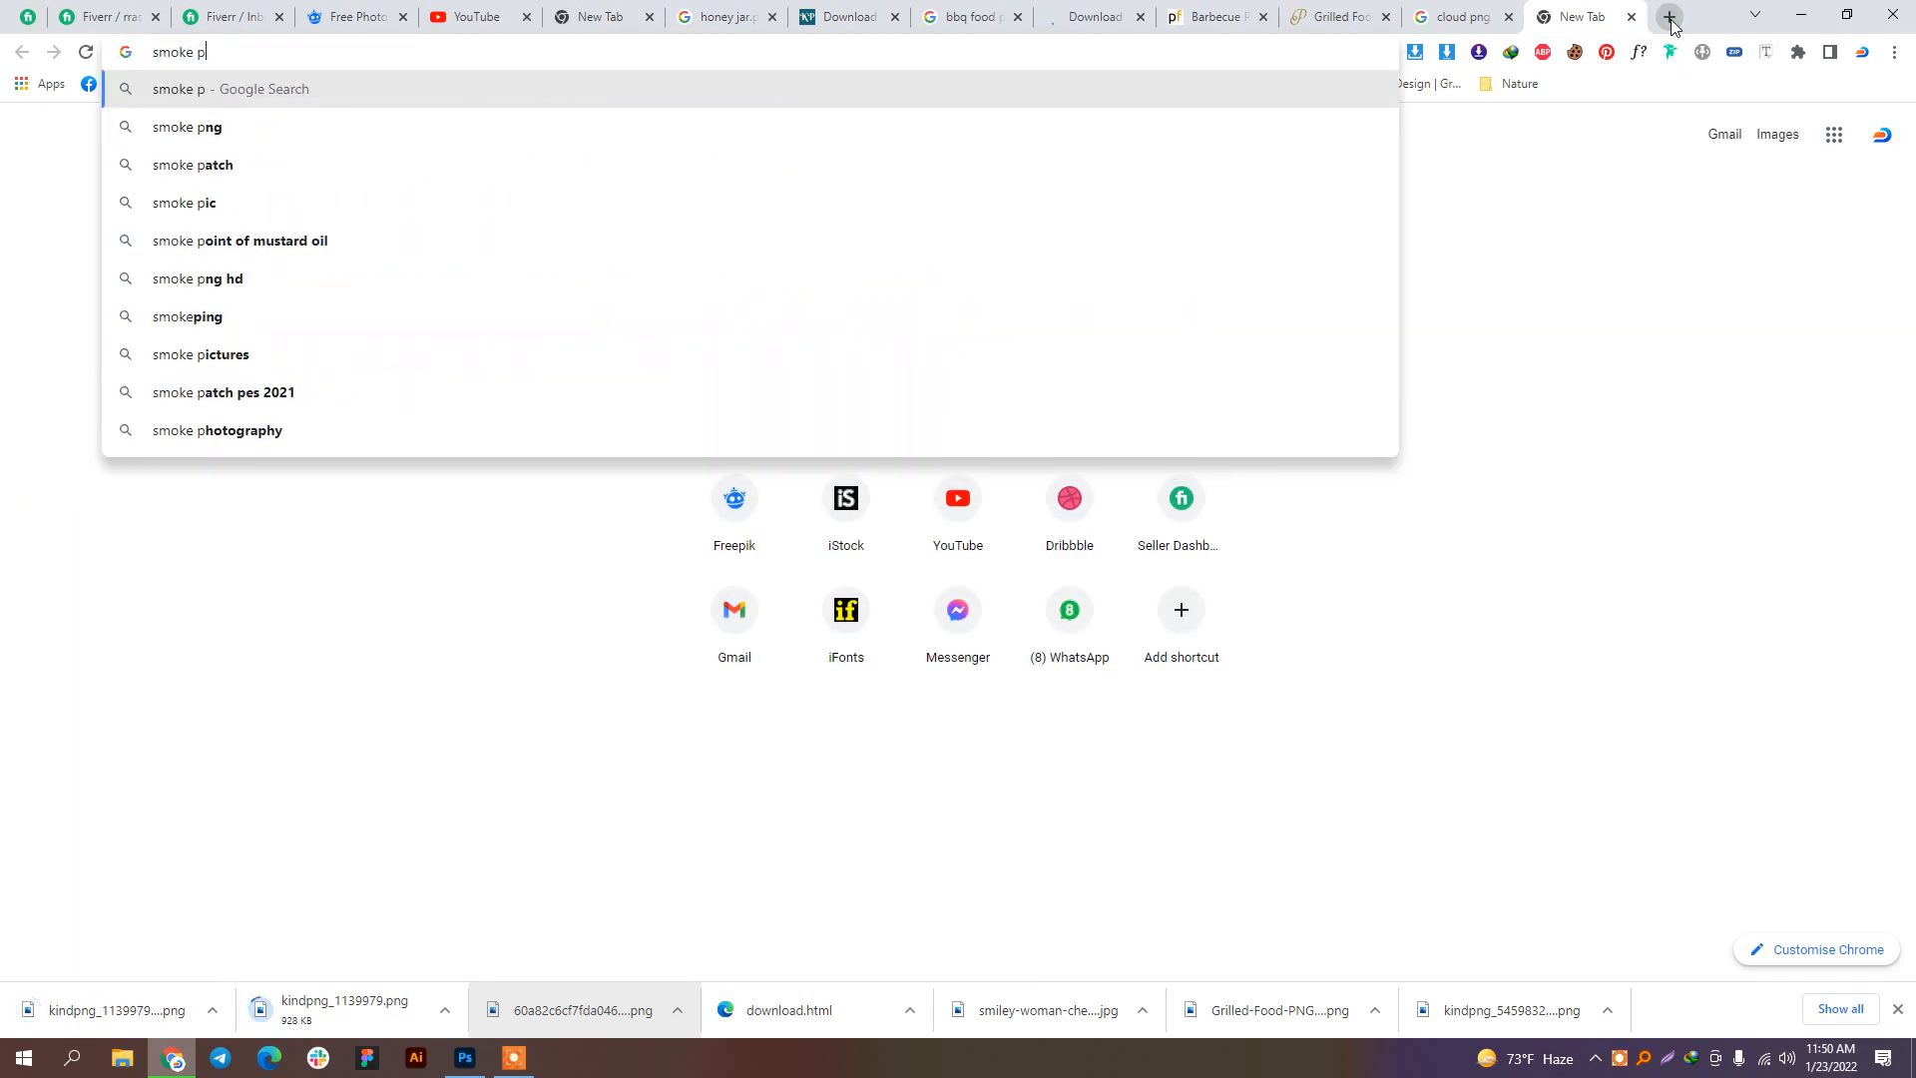
type("hoto")
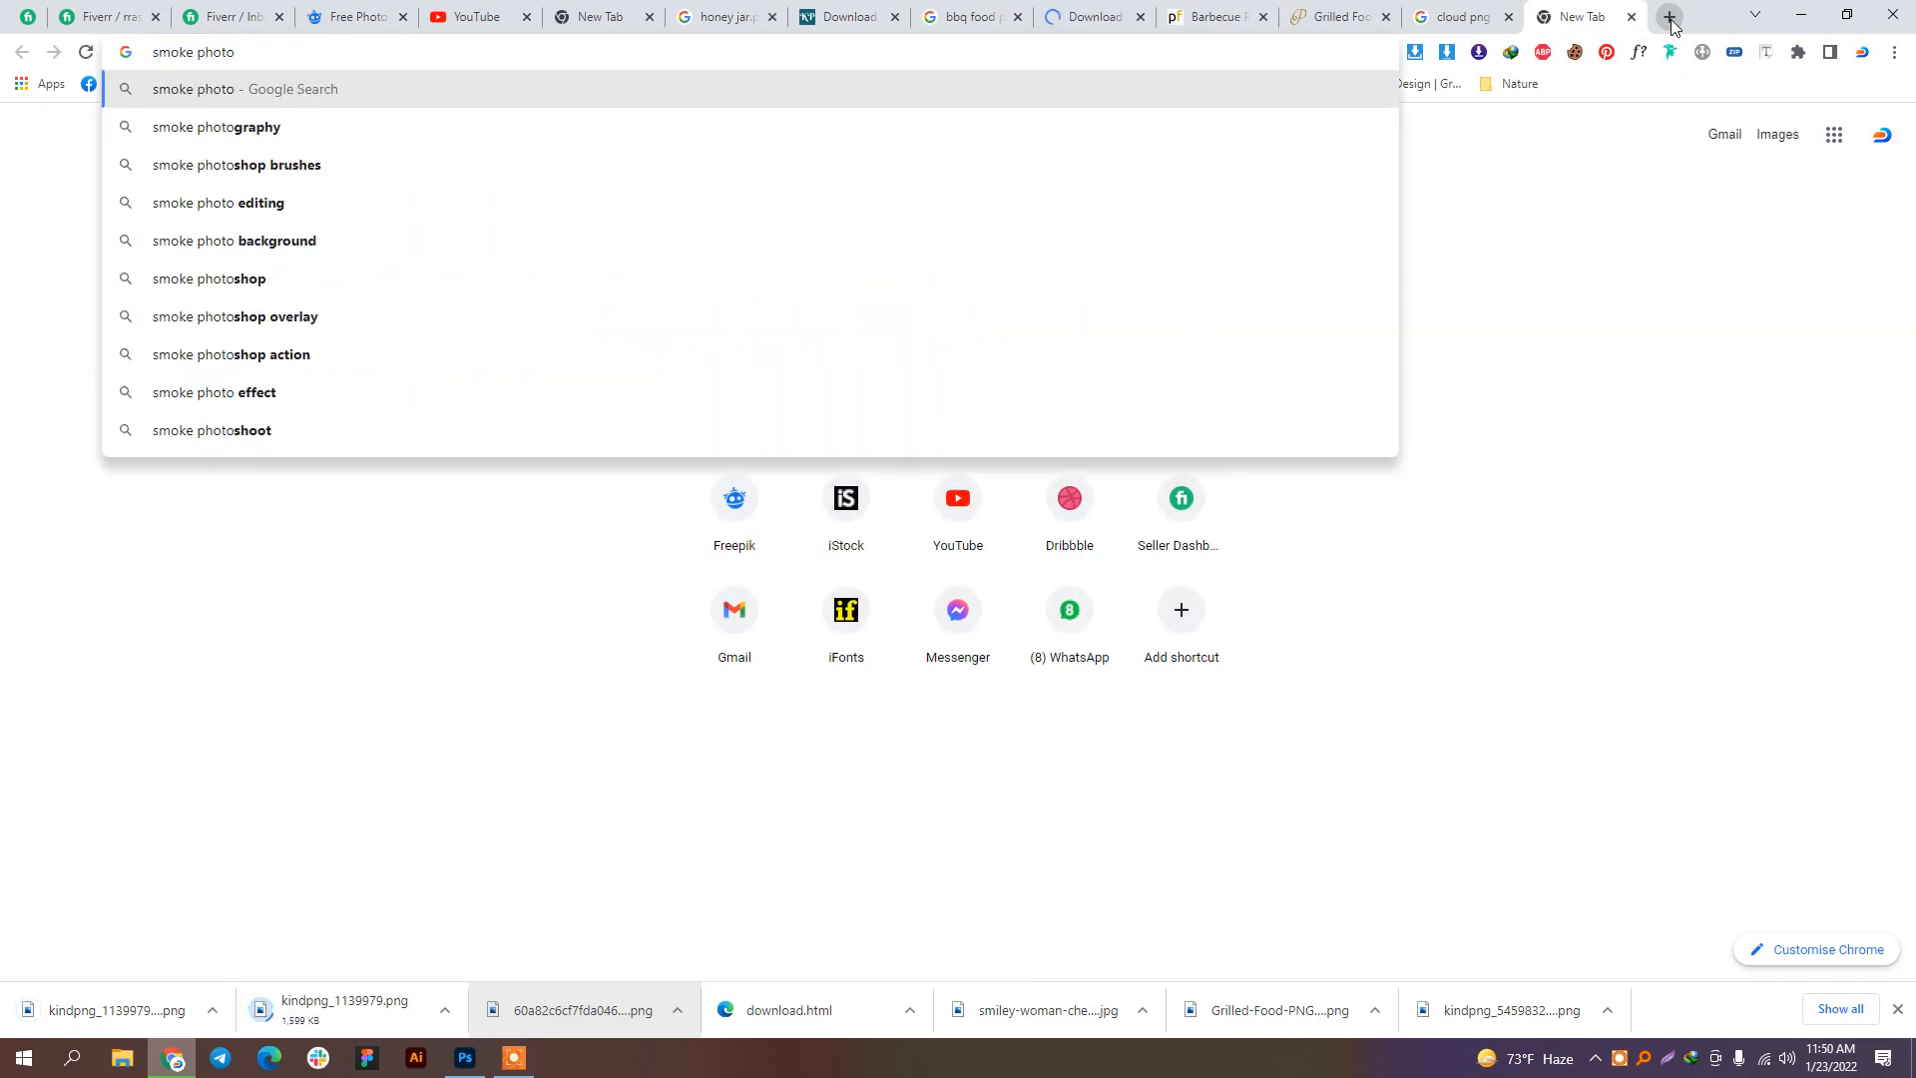
type("sh")
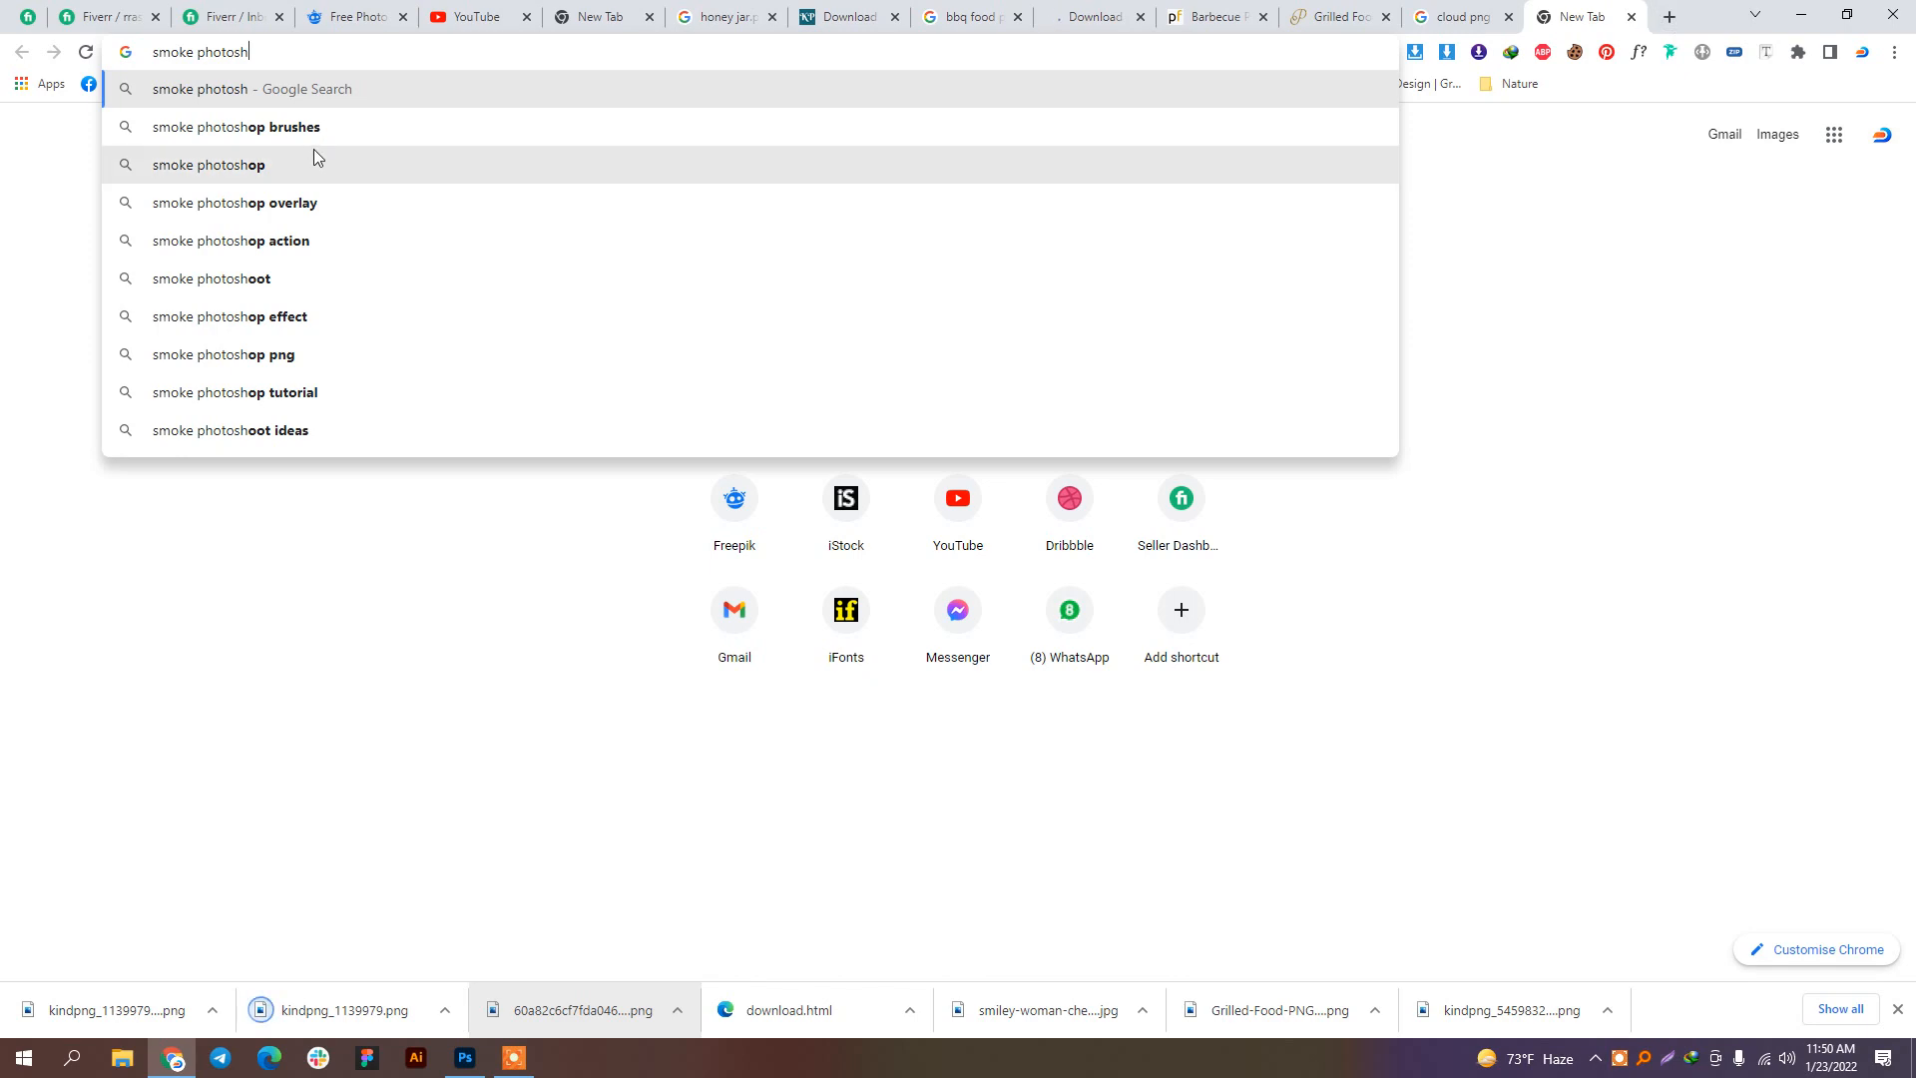
left_click(316, 129)
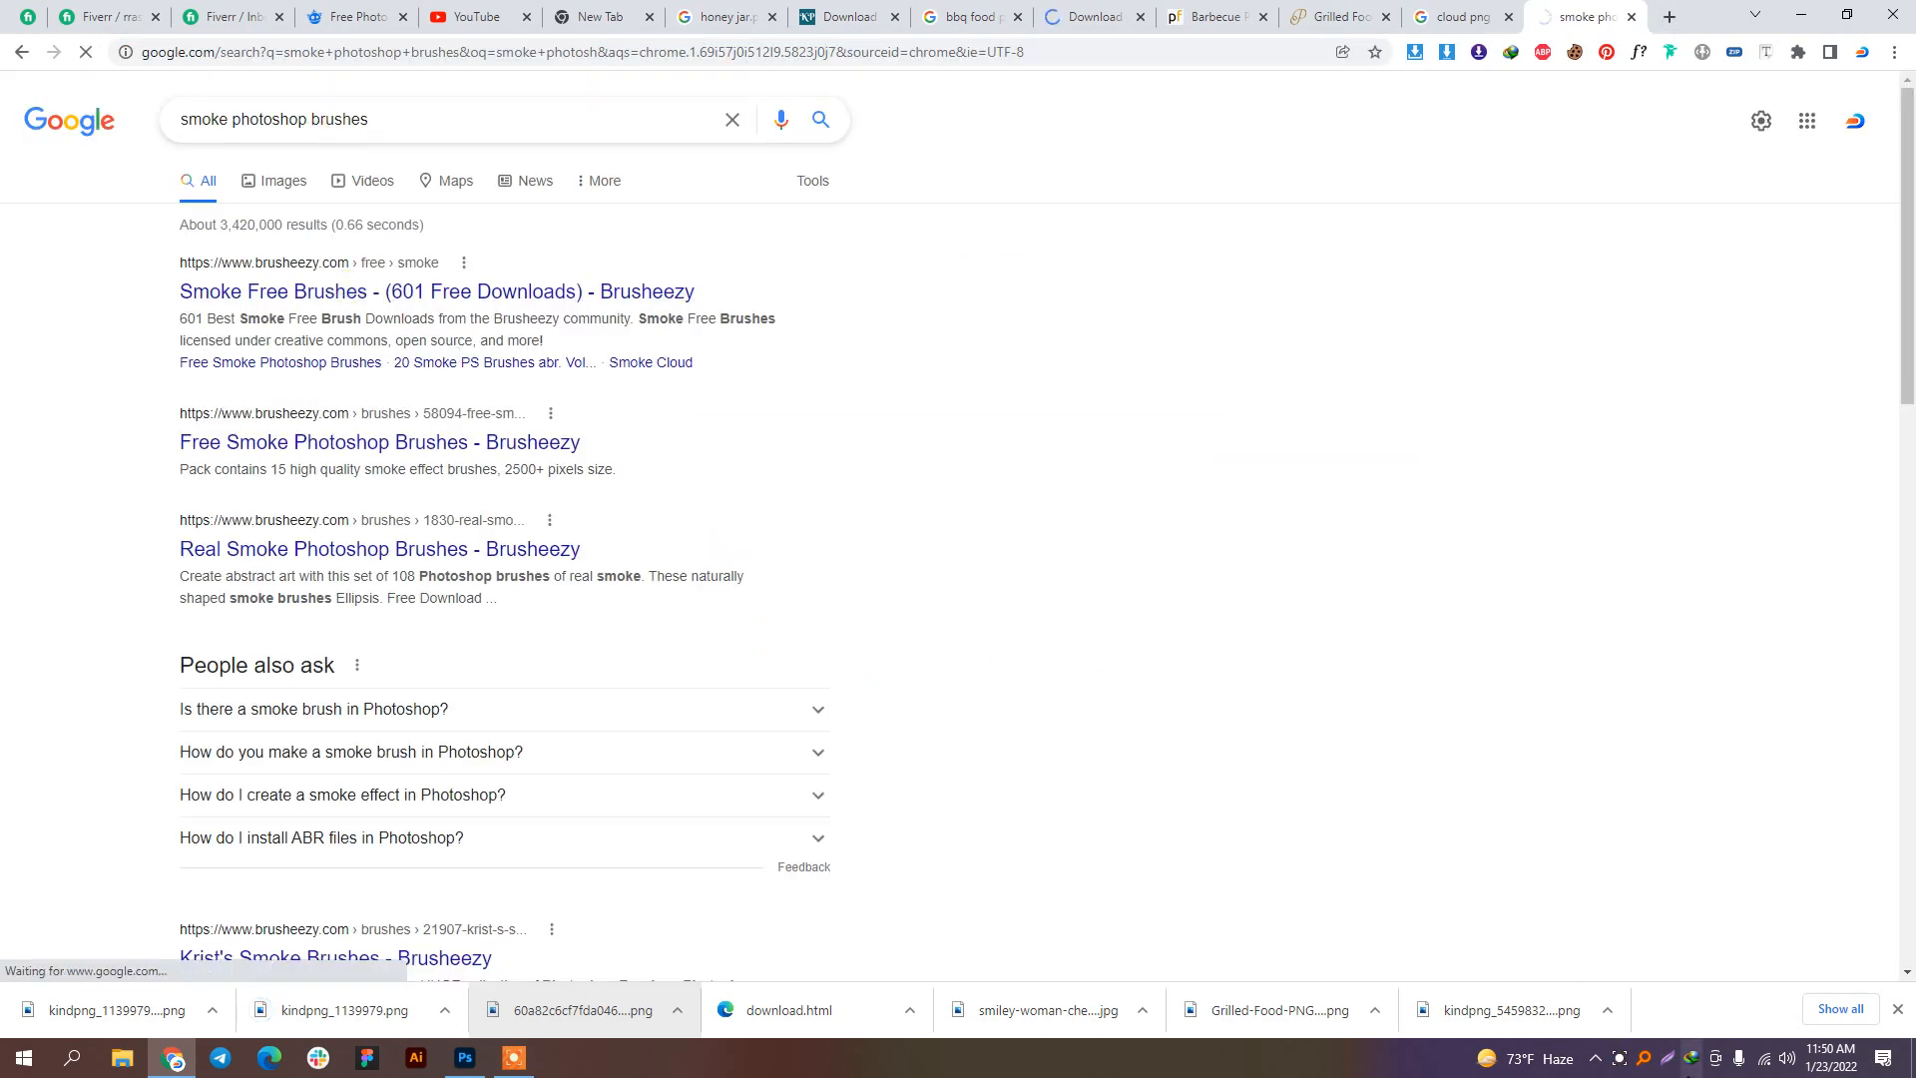
Step: Switch to Everything, search the local files for "smoke" and look inside the various-shapes-smoke-explosion-dust-collection archive
left_click(1642, 1059)
type("smok")
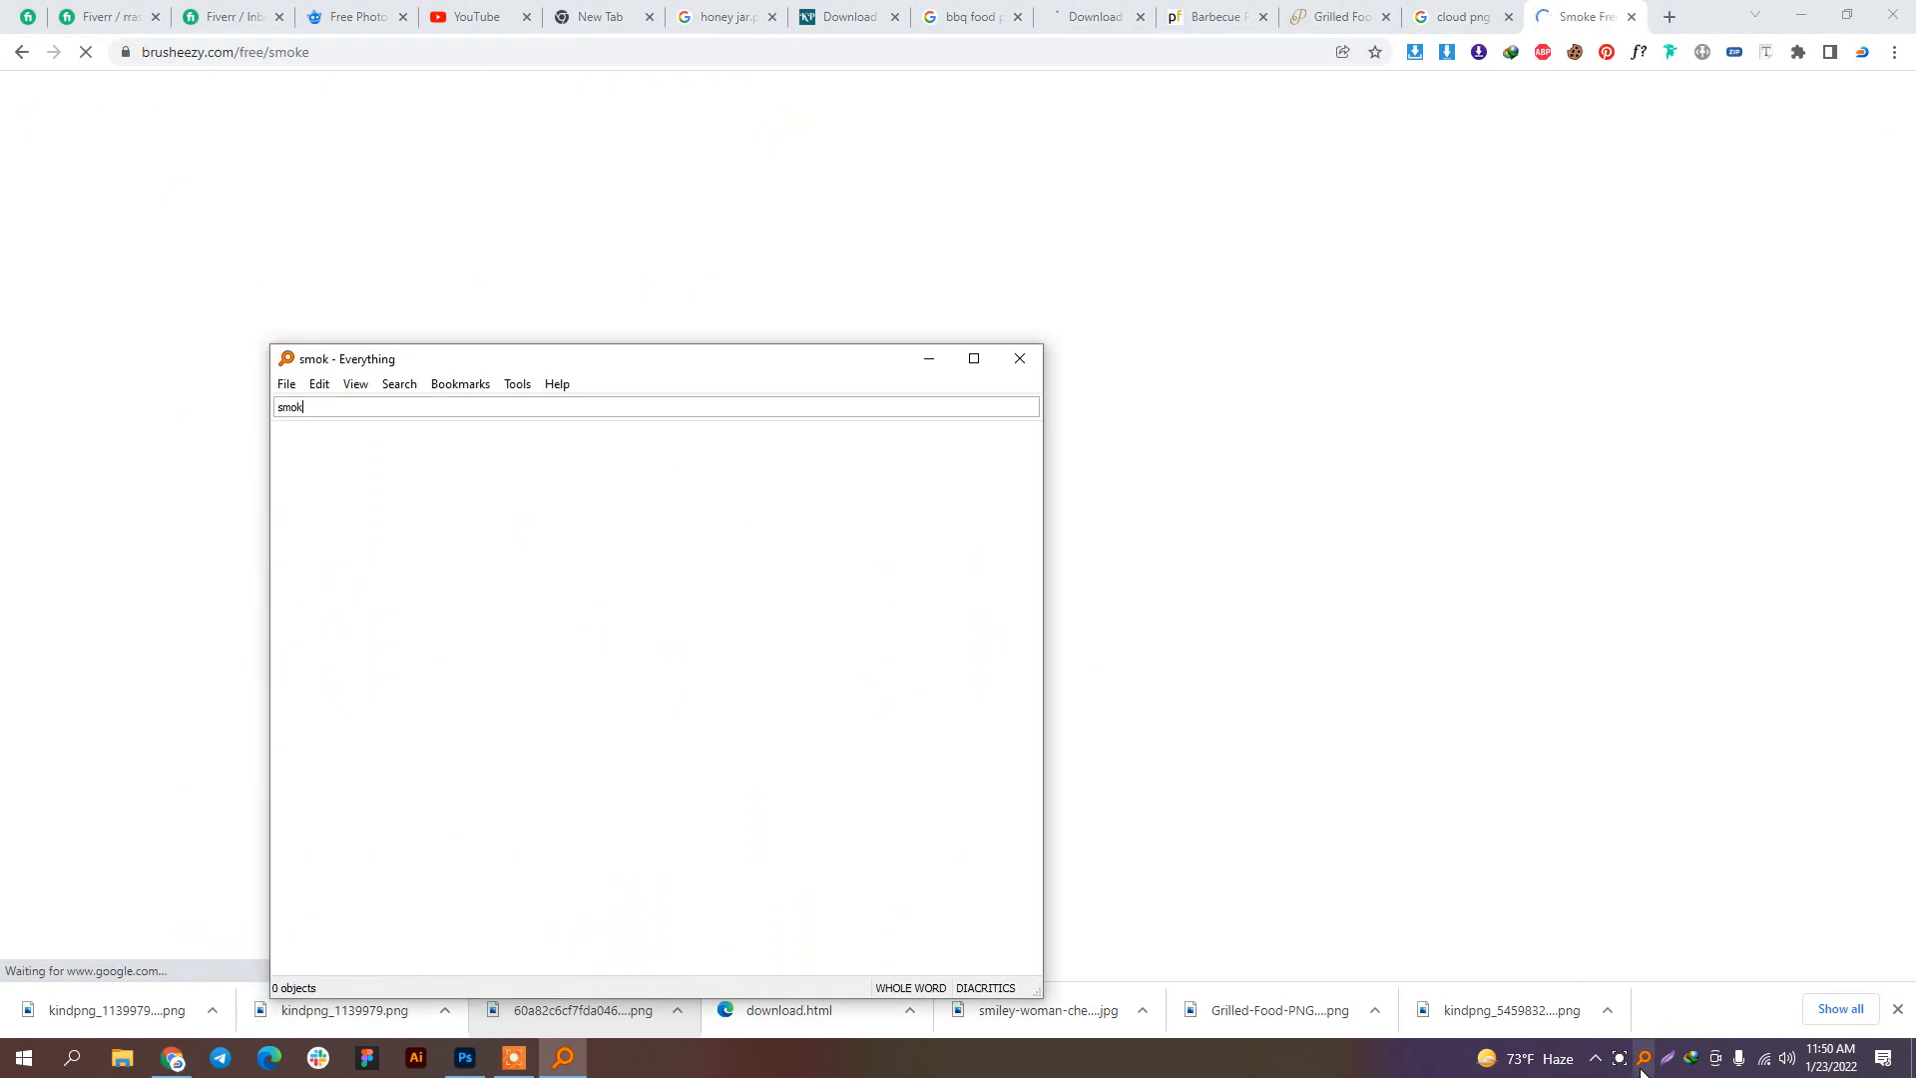
type("e ")
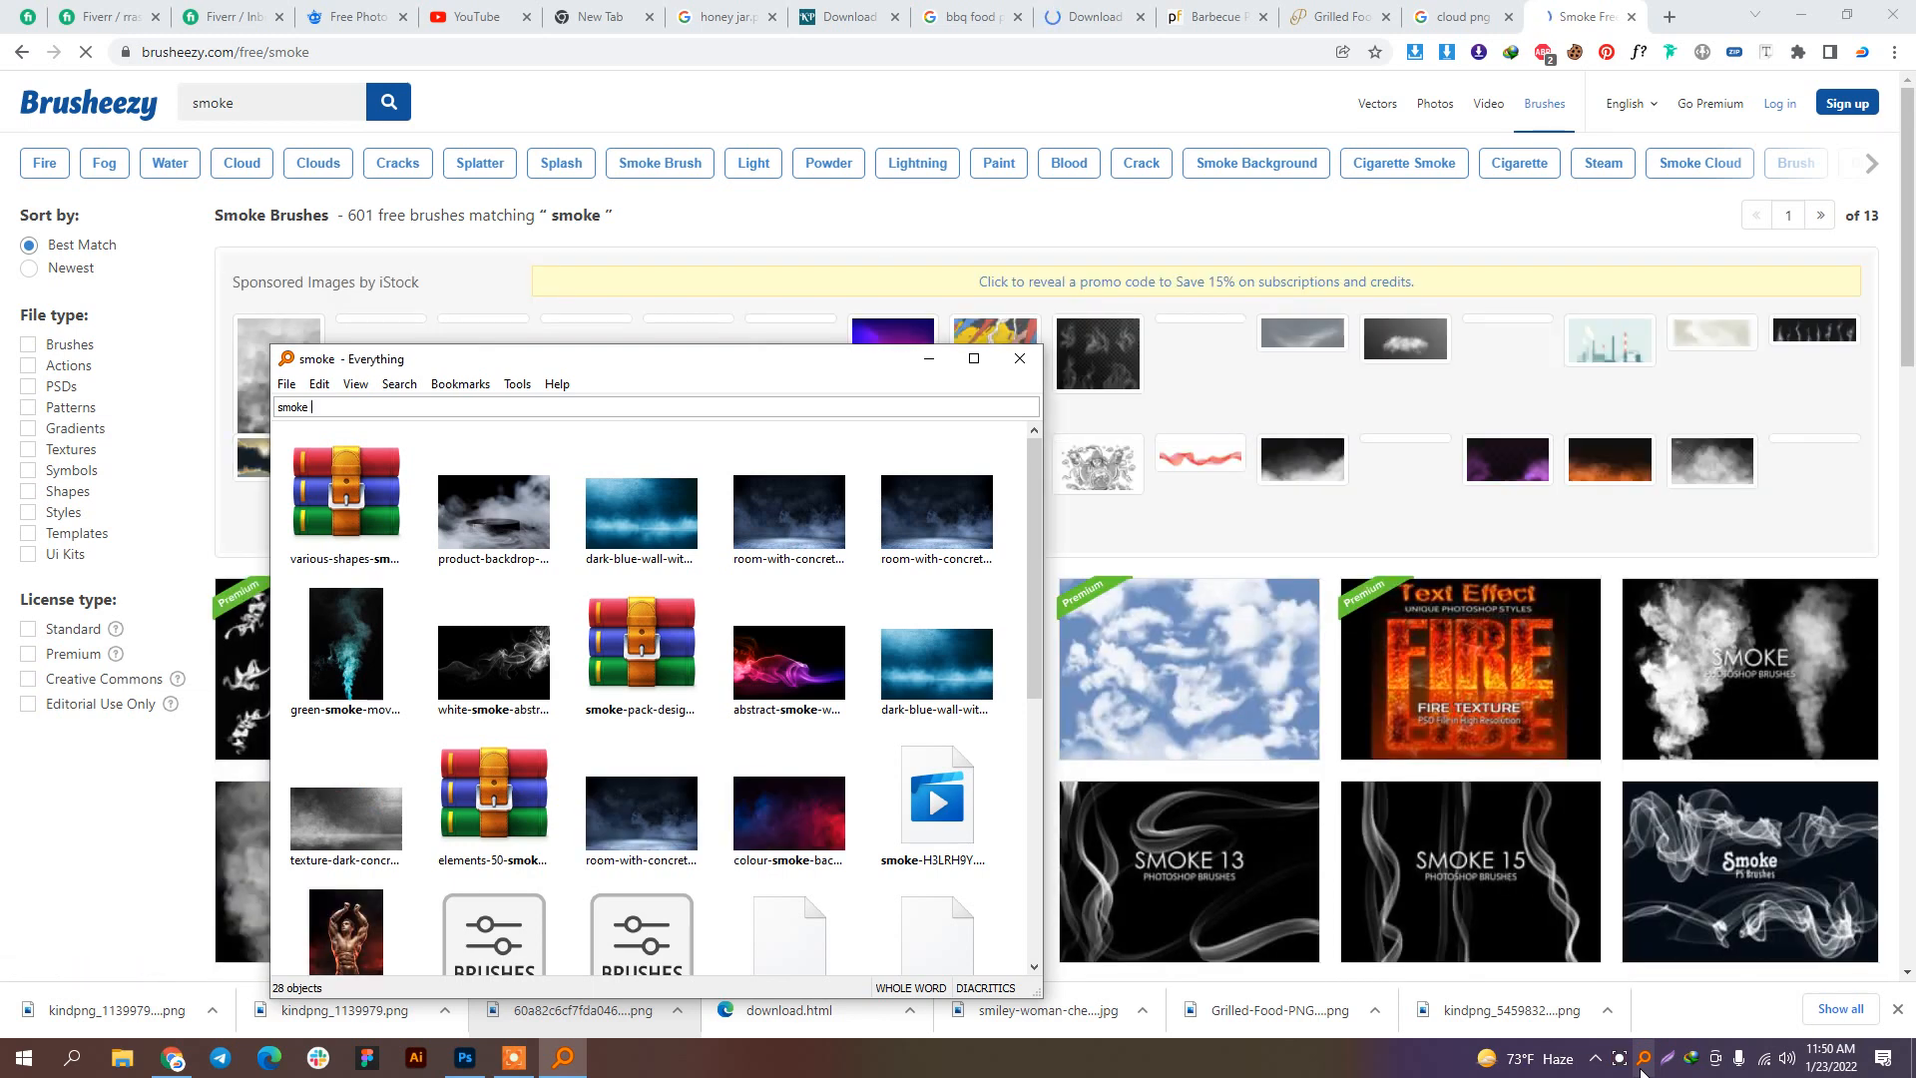
type("br")
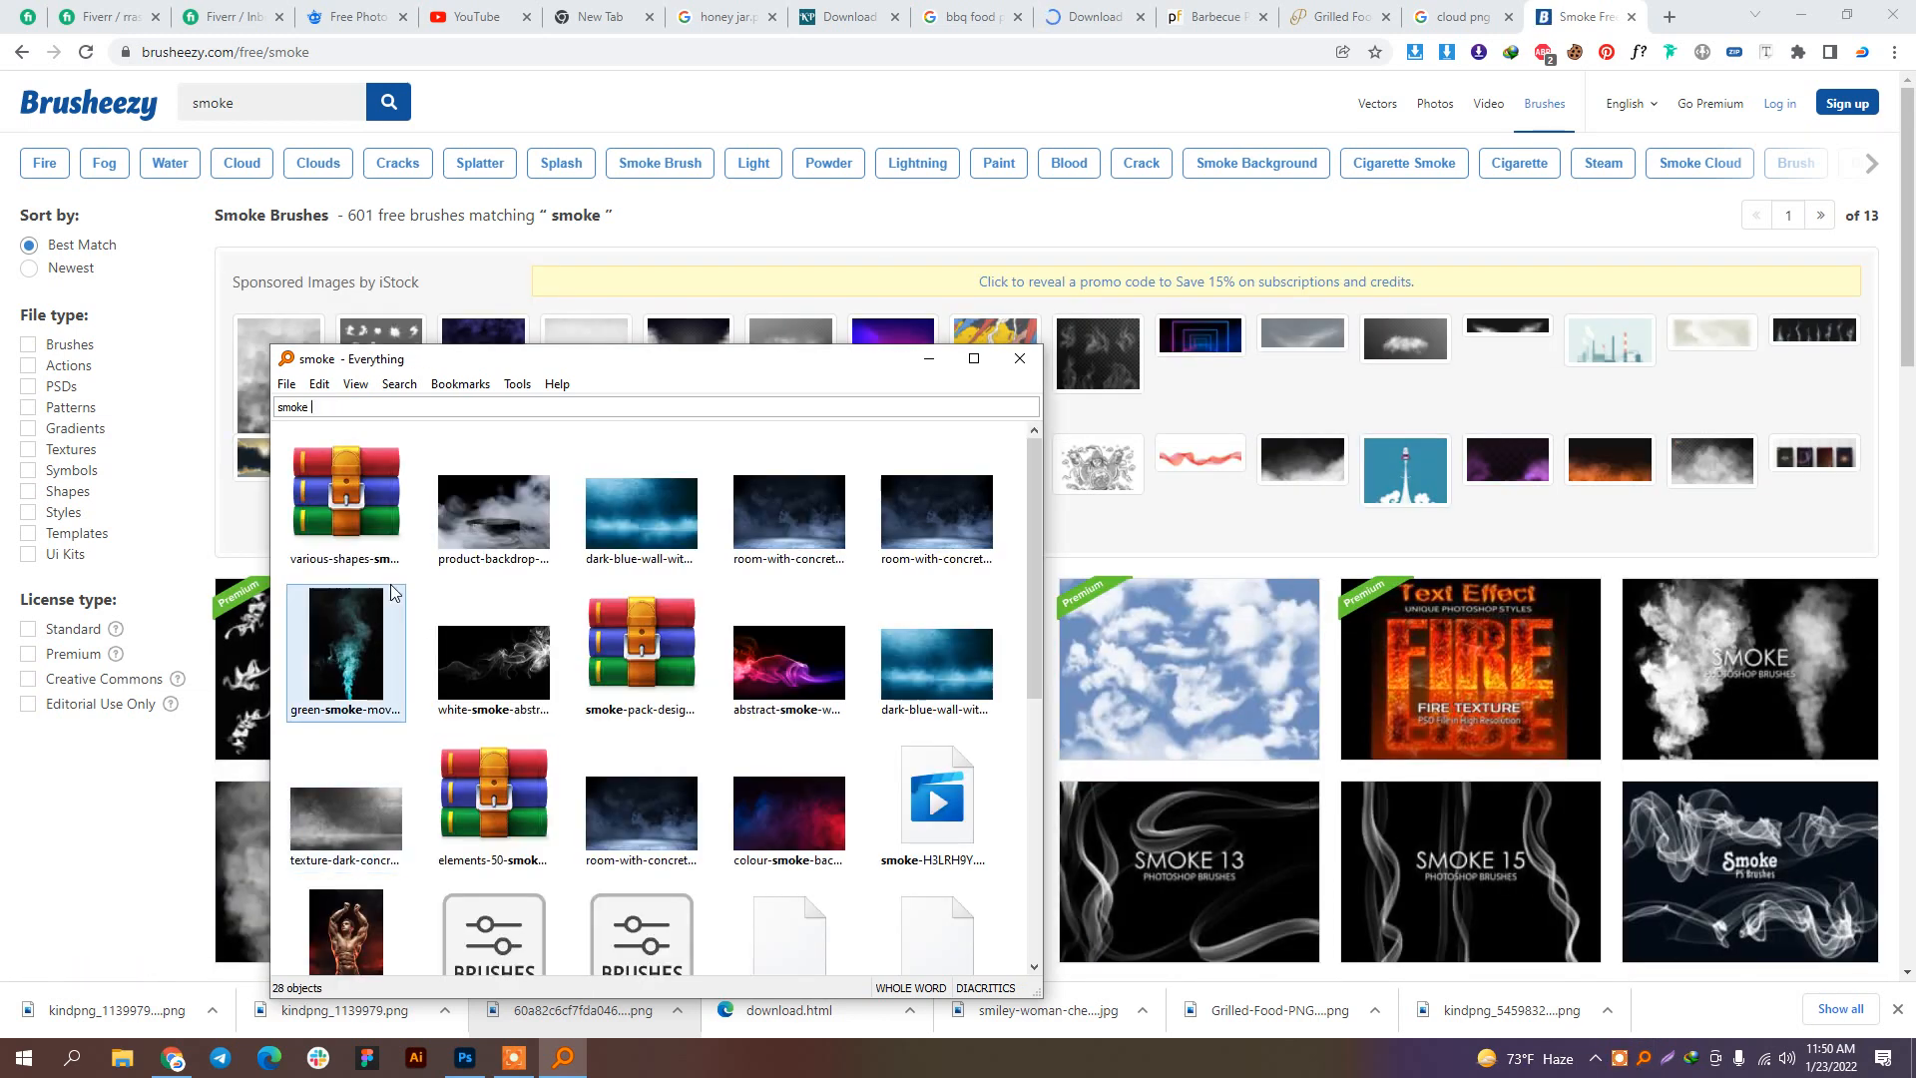
left_click(375, 562)
double_click(375, 562)
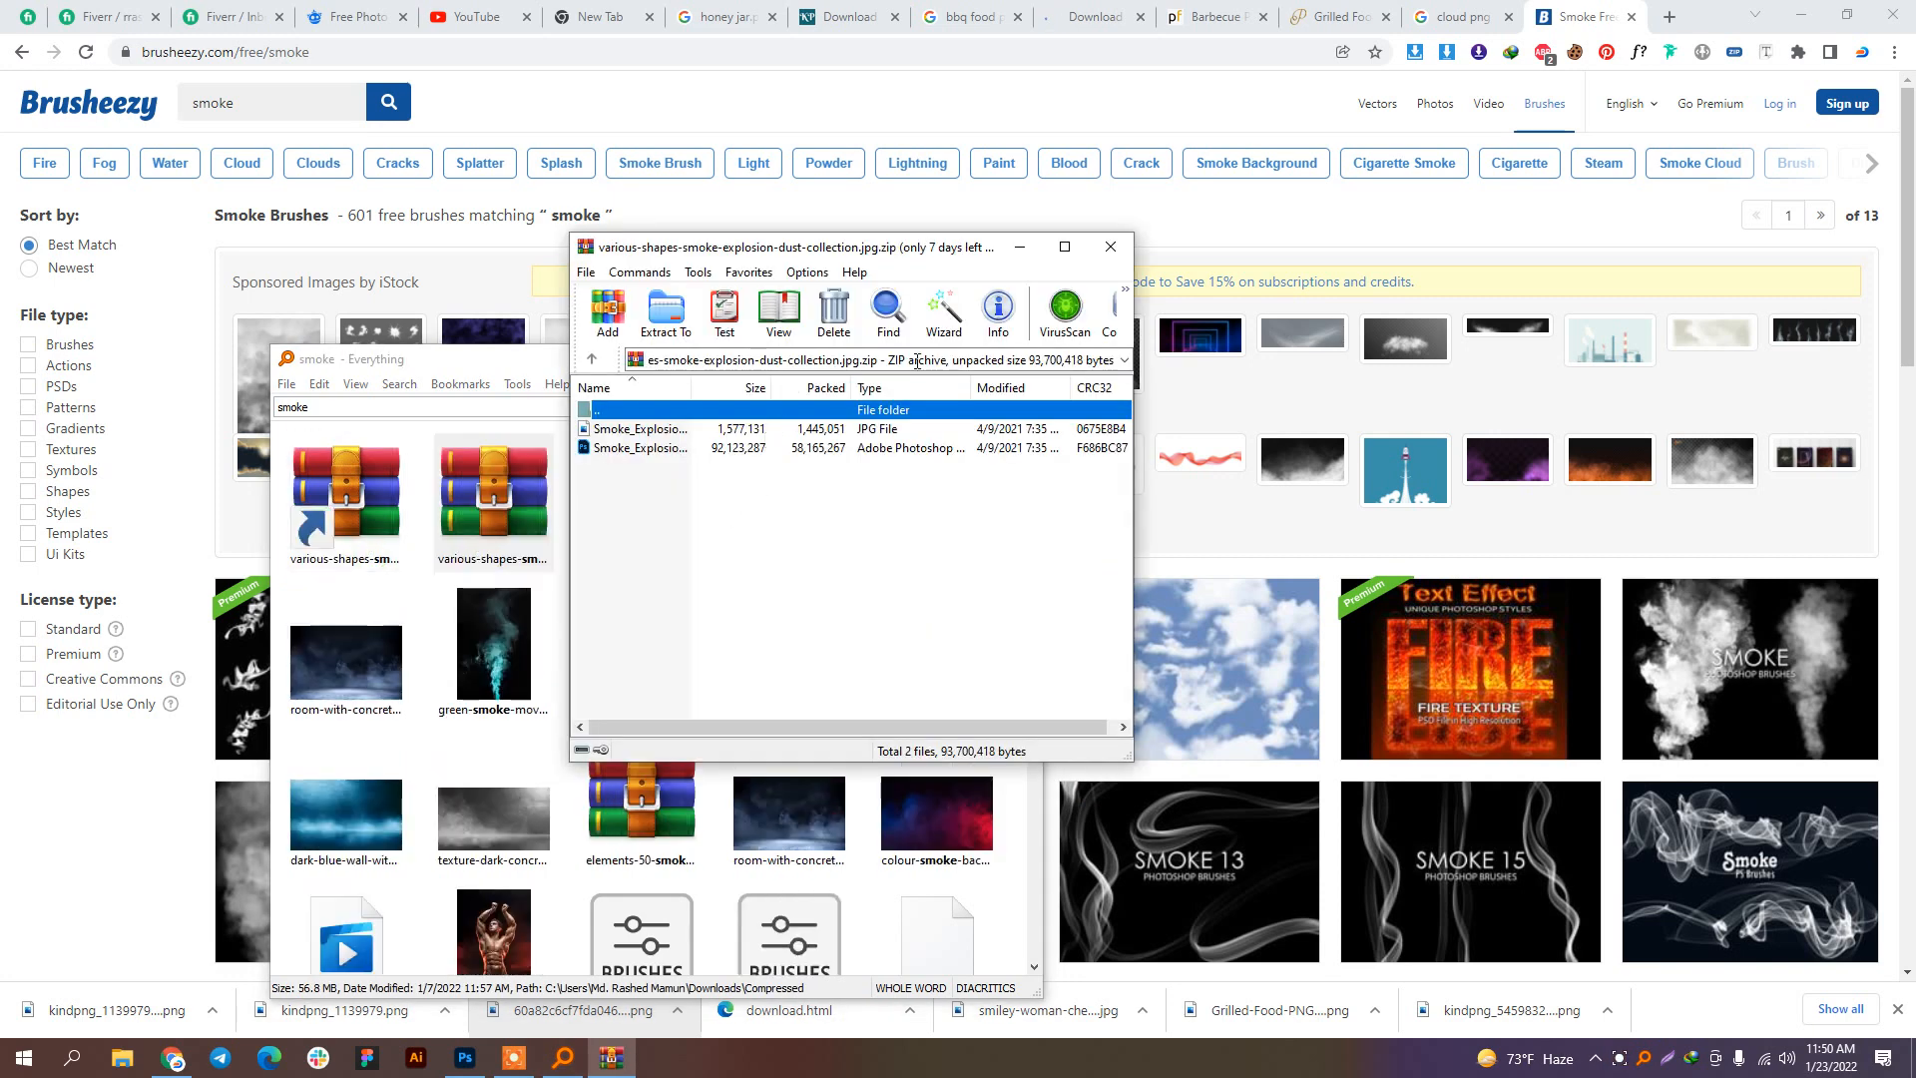
left_click(1109, 246)
Step: Load the 20 Smoke Brushes CS3, Abstract Smoke Art, Free Smoke Photoshop Brushes 3 and 75 Cigarette Smoke brush files into Photoshop
scroll(758, 741, "down", 3)
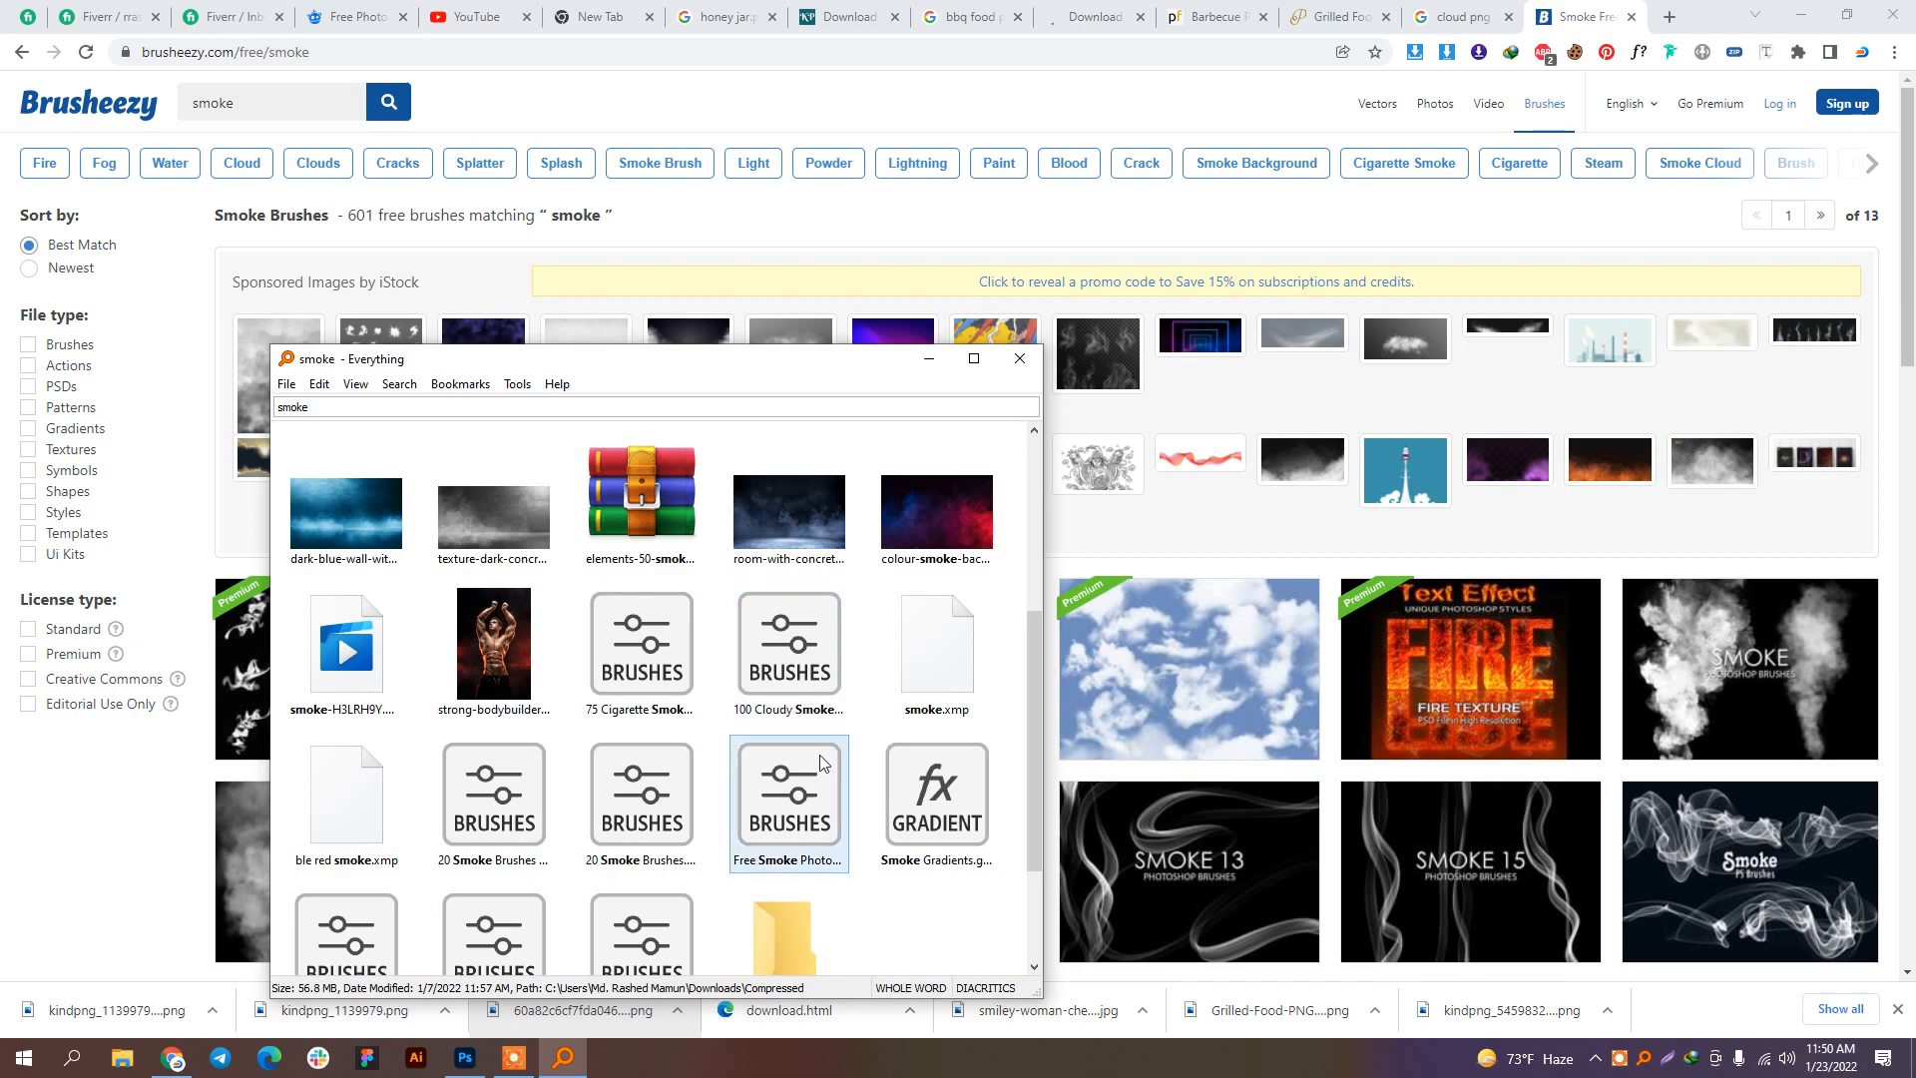
double_click(542, 836)
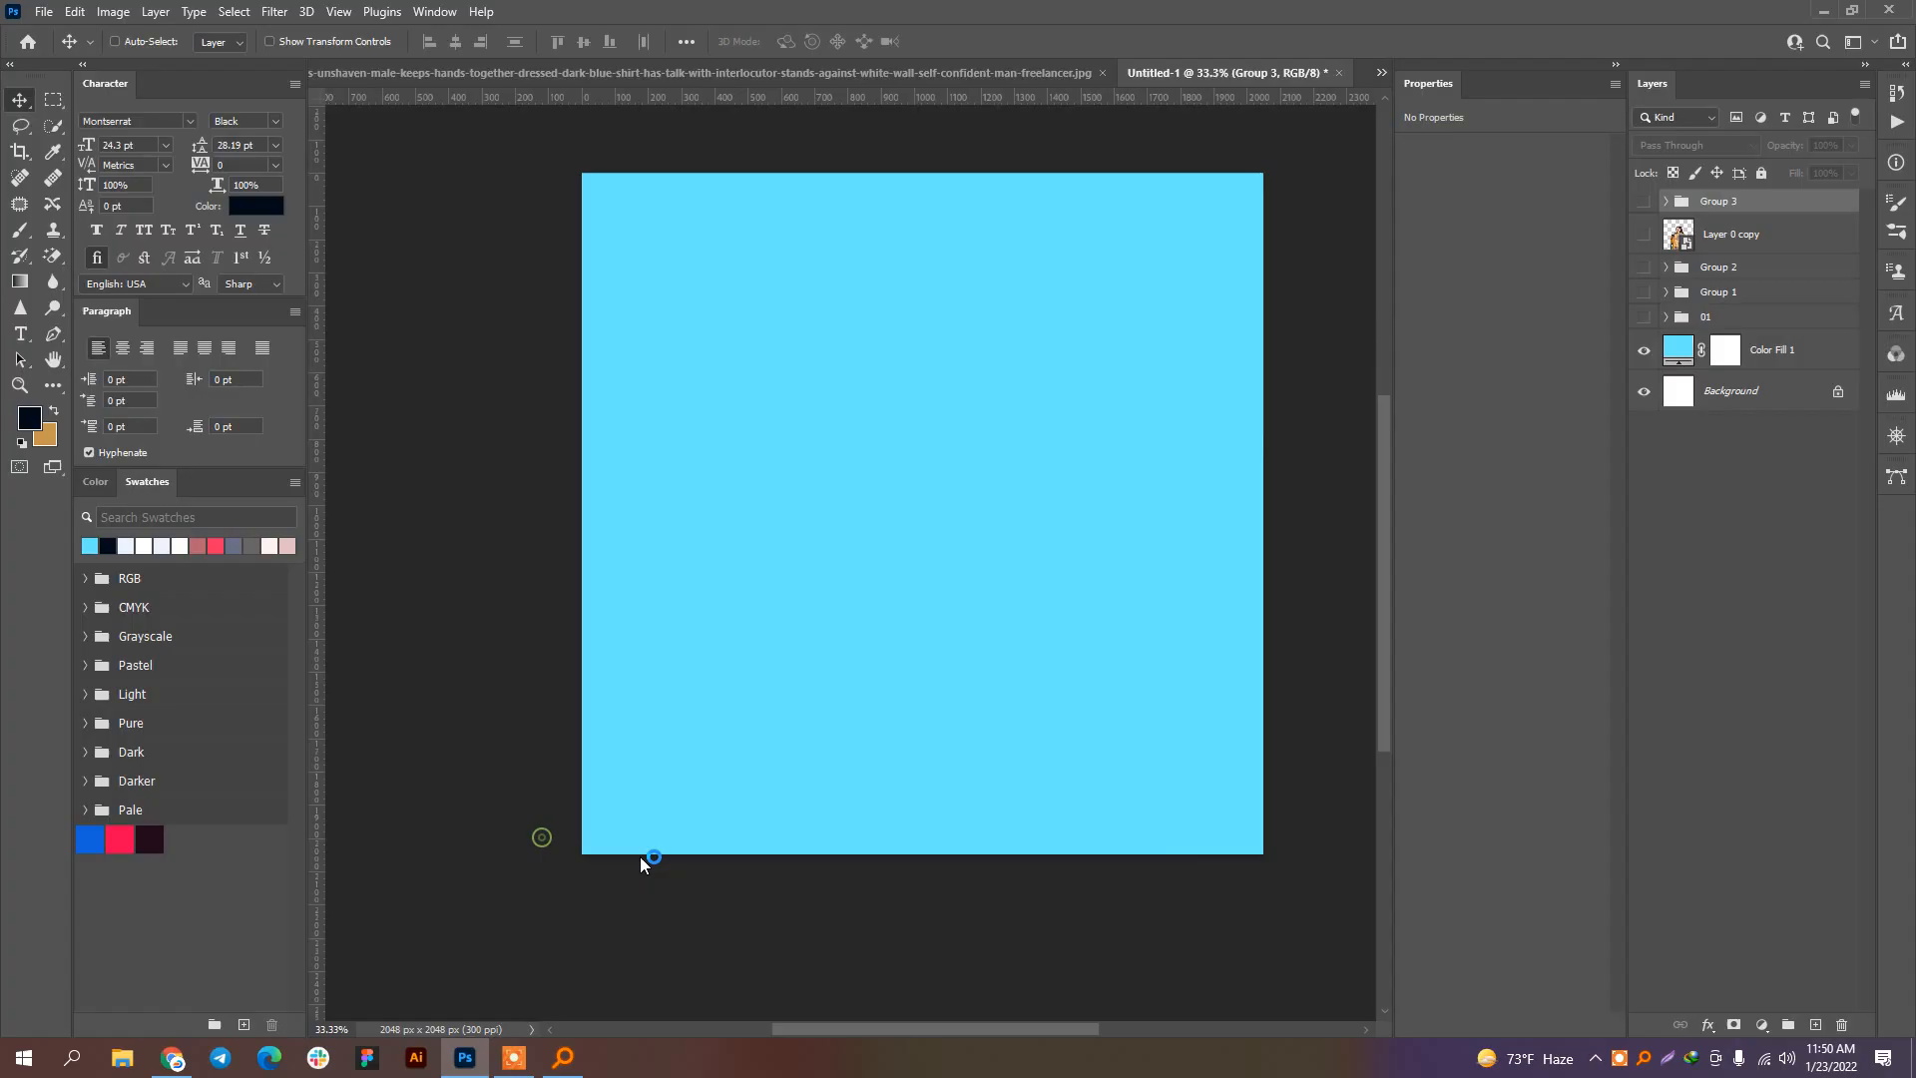
left_click(563, 1056)
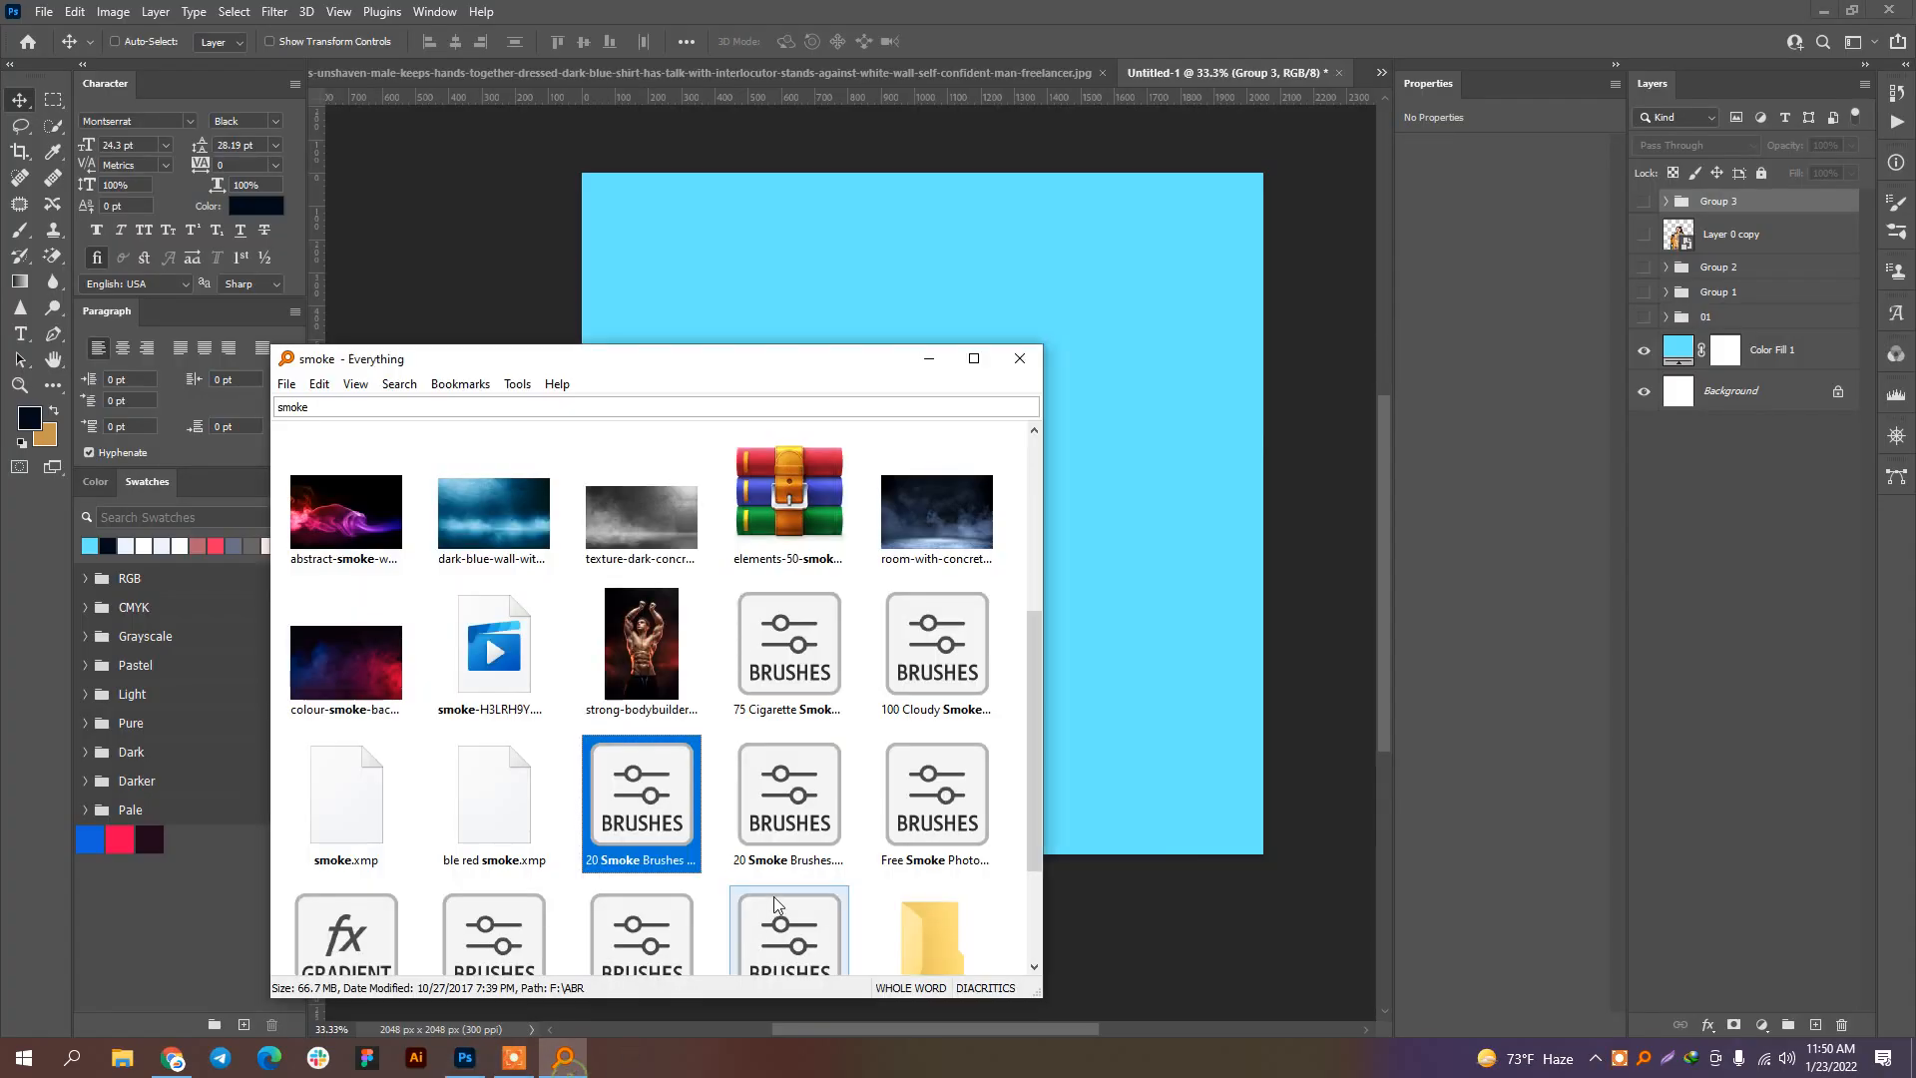
scroll(774, 896, "down", 2)
double_click(656, 826)
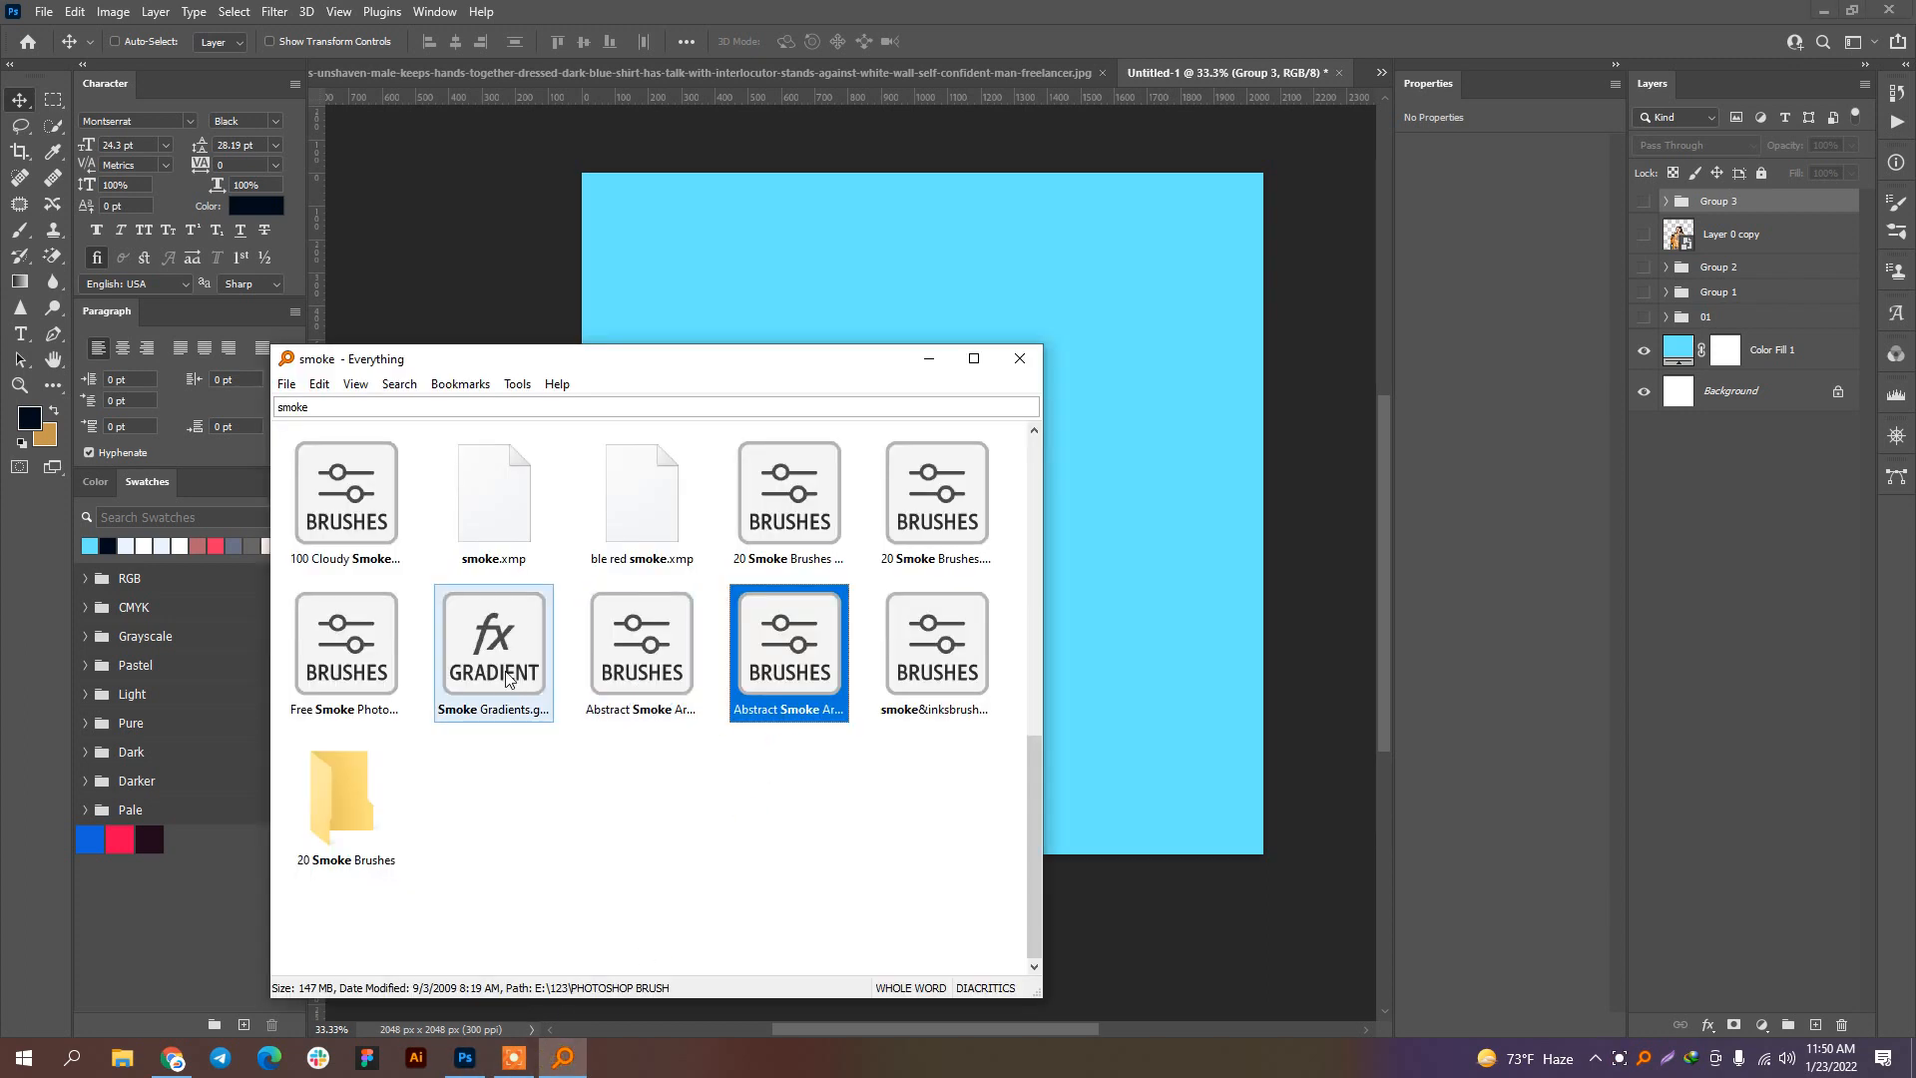
double_click(366, 674)
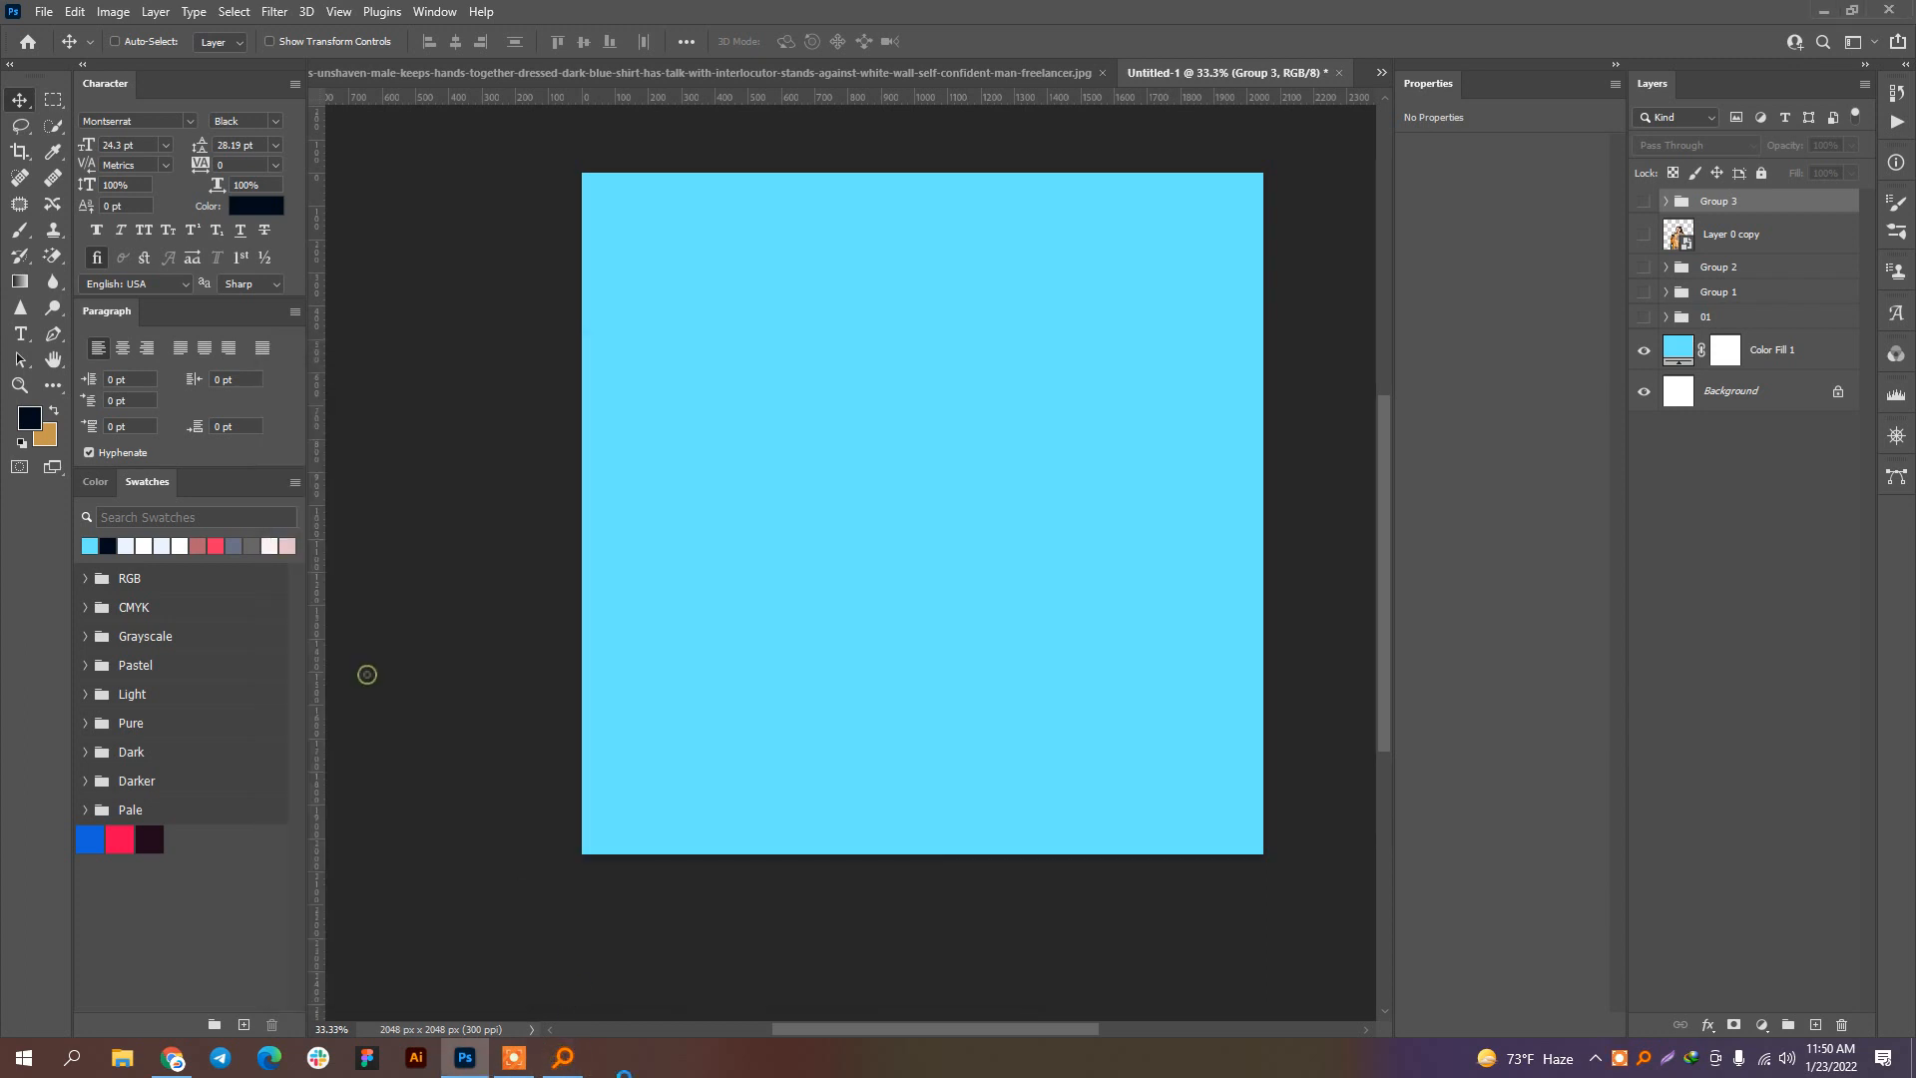
left_click(582, 1055)
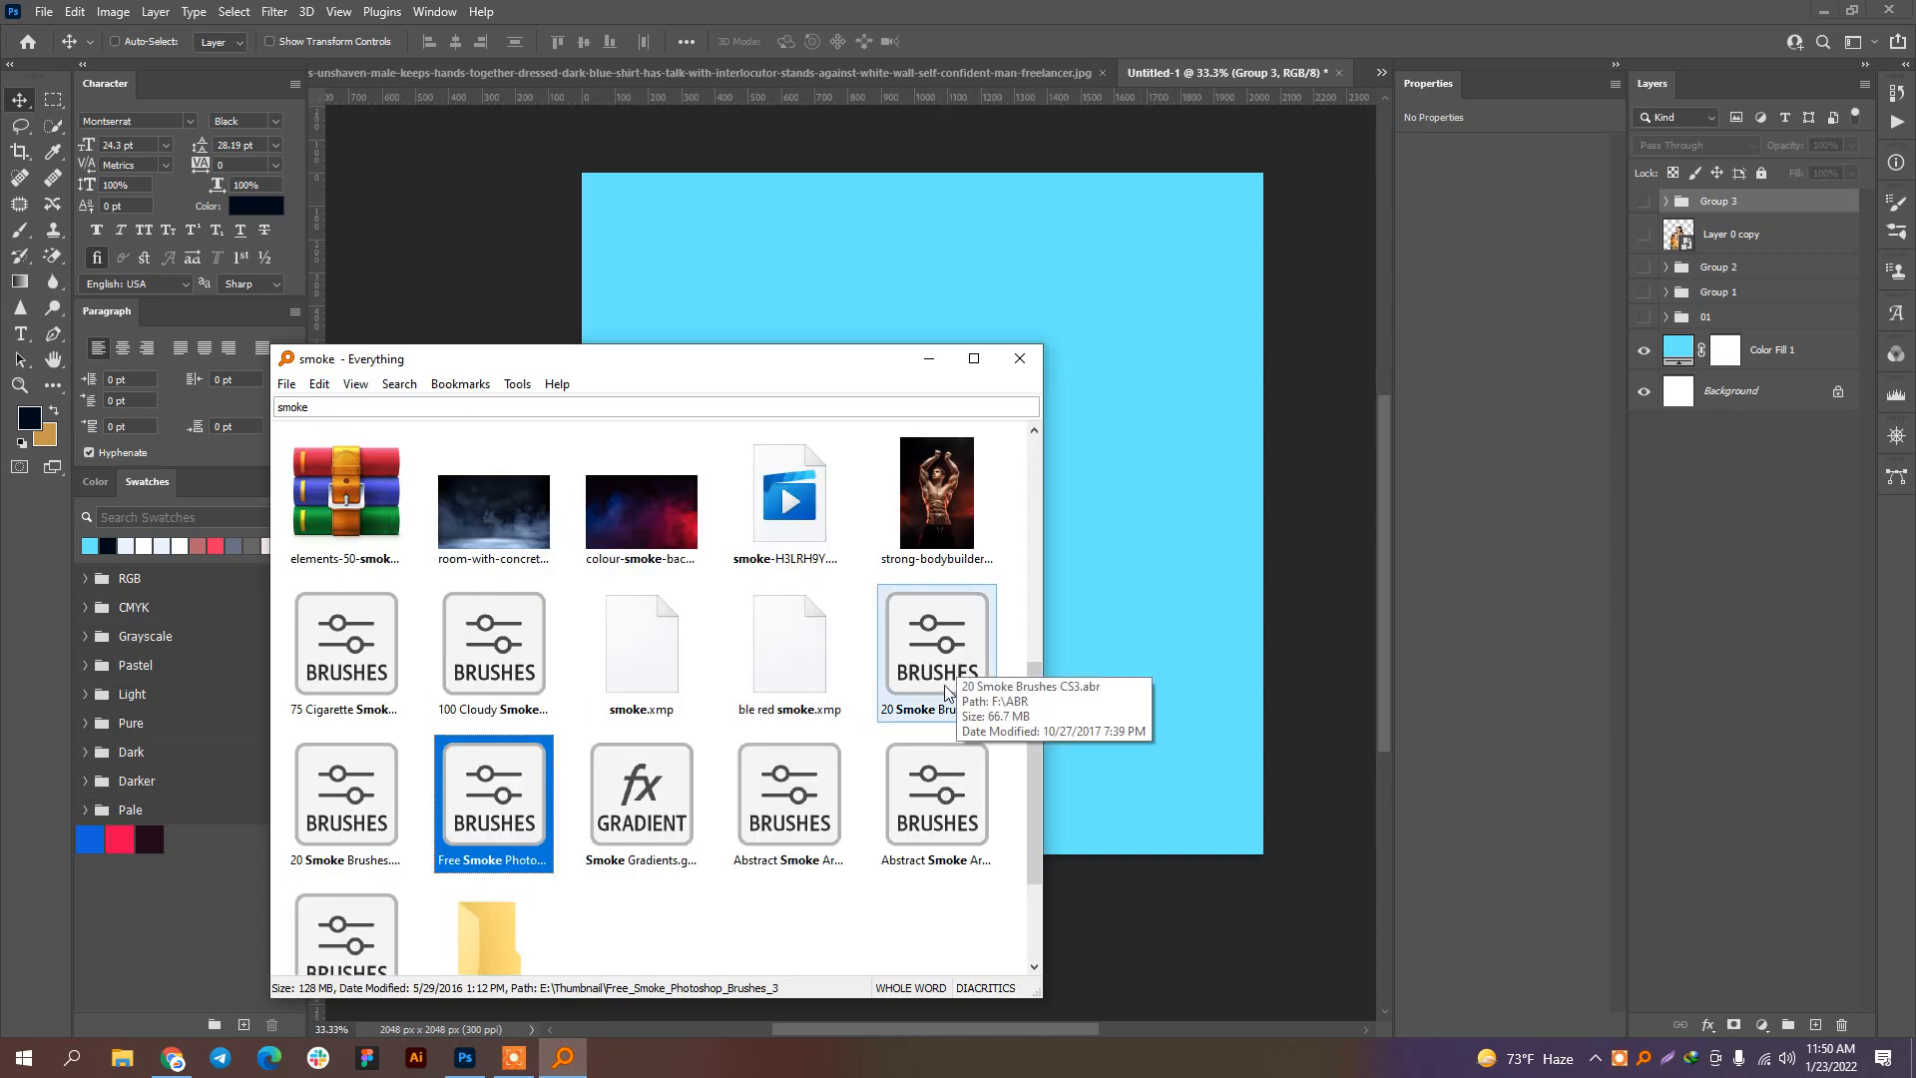
double_click(946, 692)
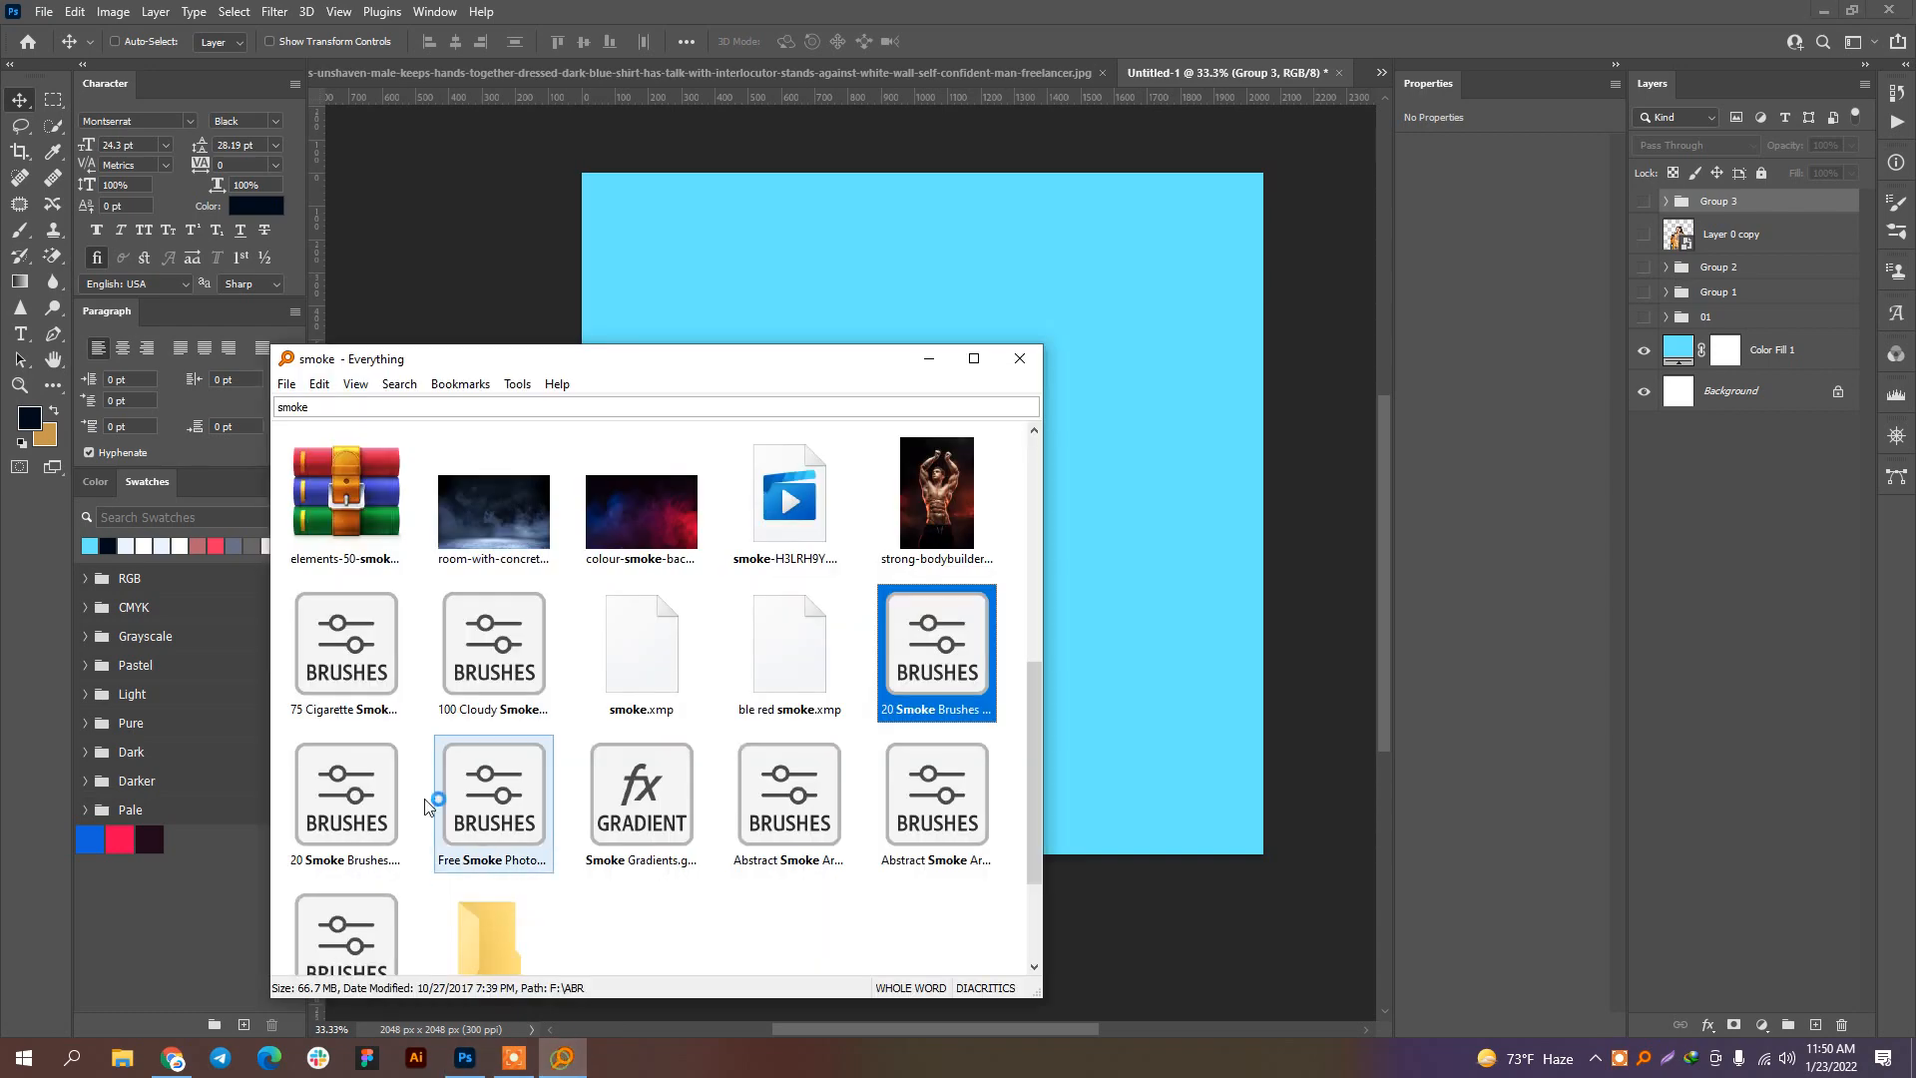
double_click(370, 676)
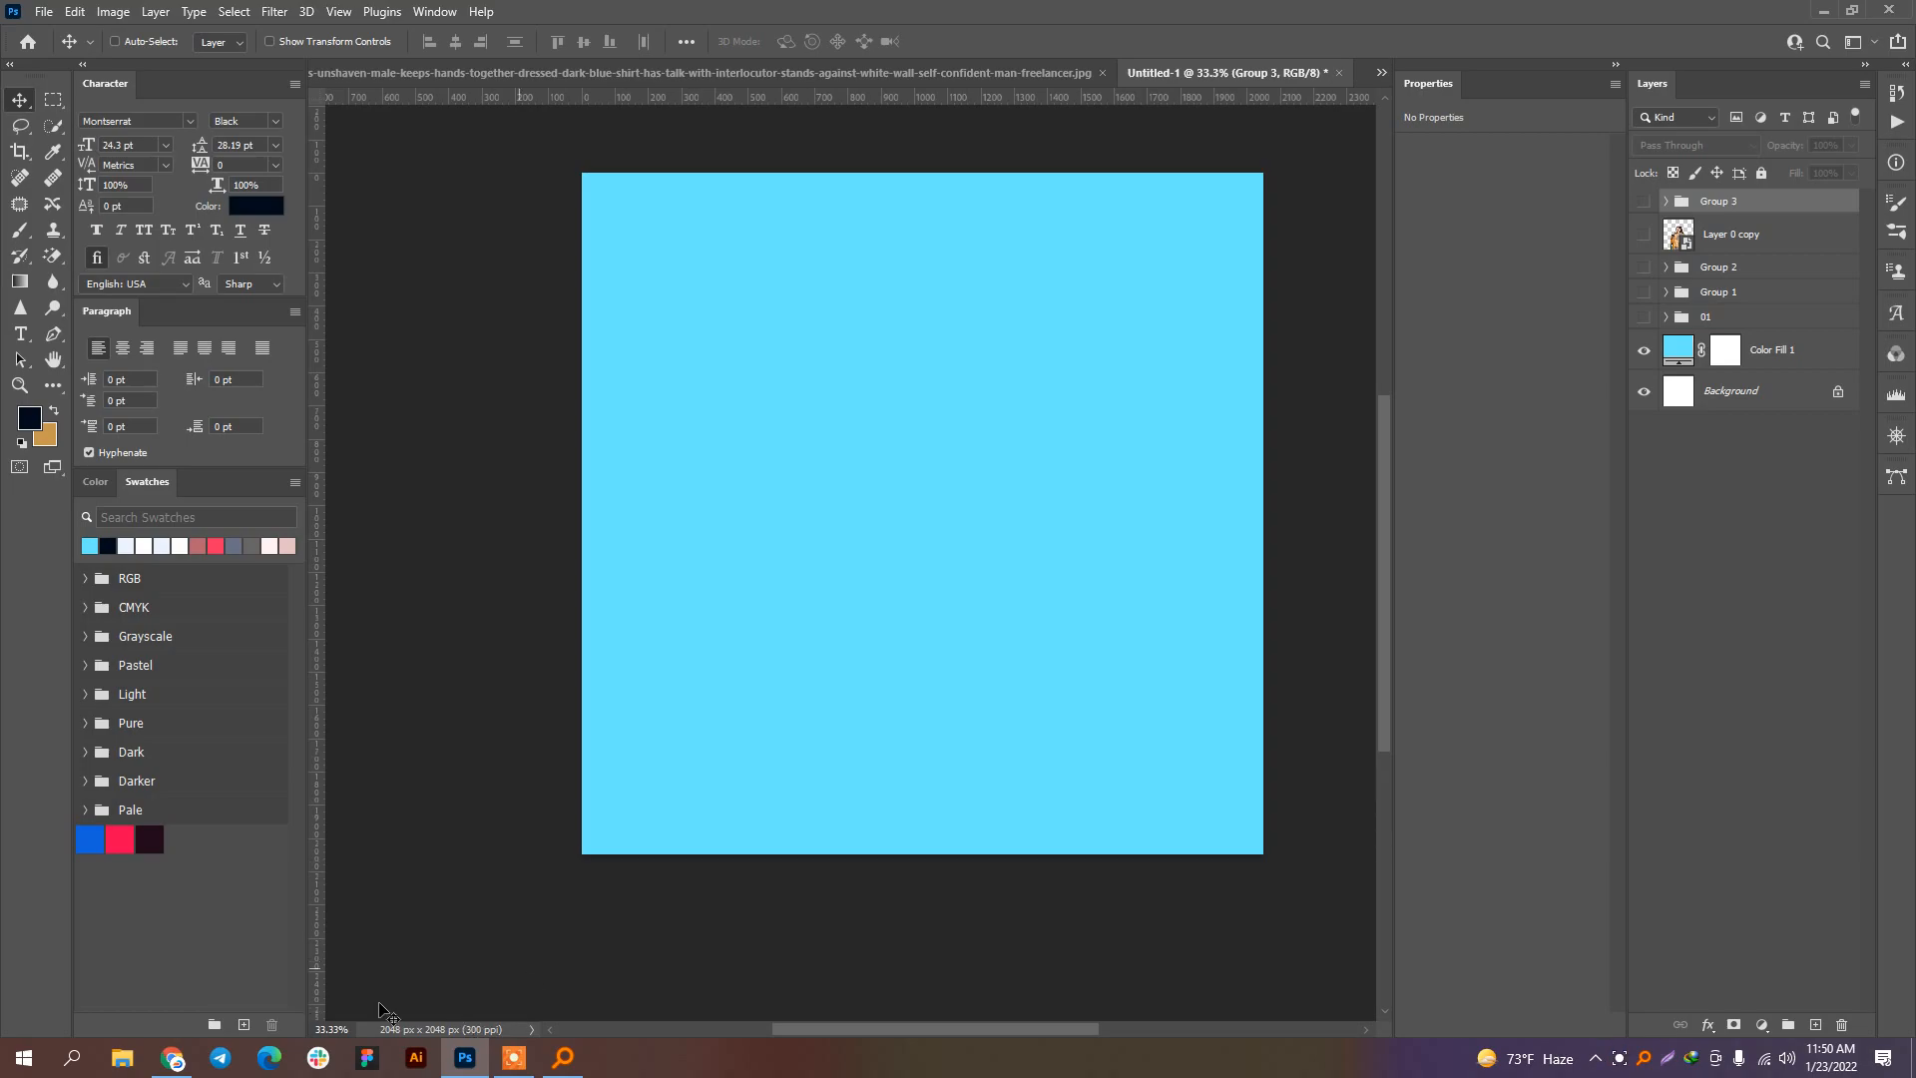
Step: Place the downloaded kindpng grill image on the Photoshop canvas and scale it down to about 1285 px wide, centred
left_click(173, 1057)
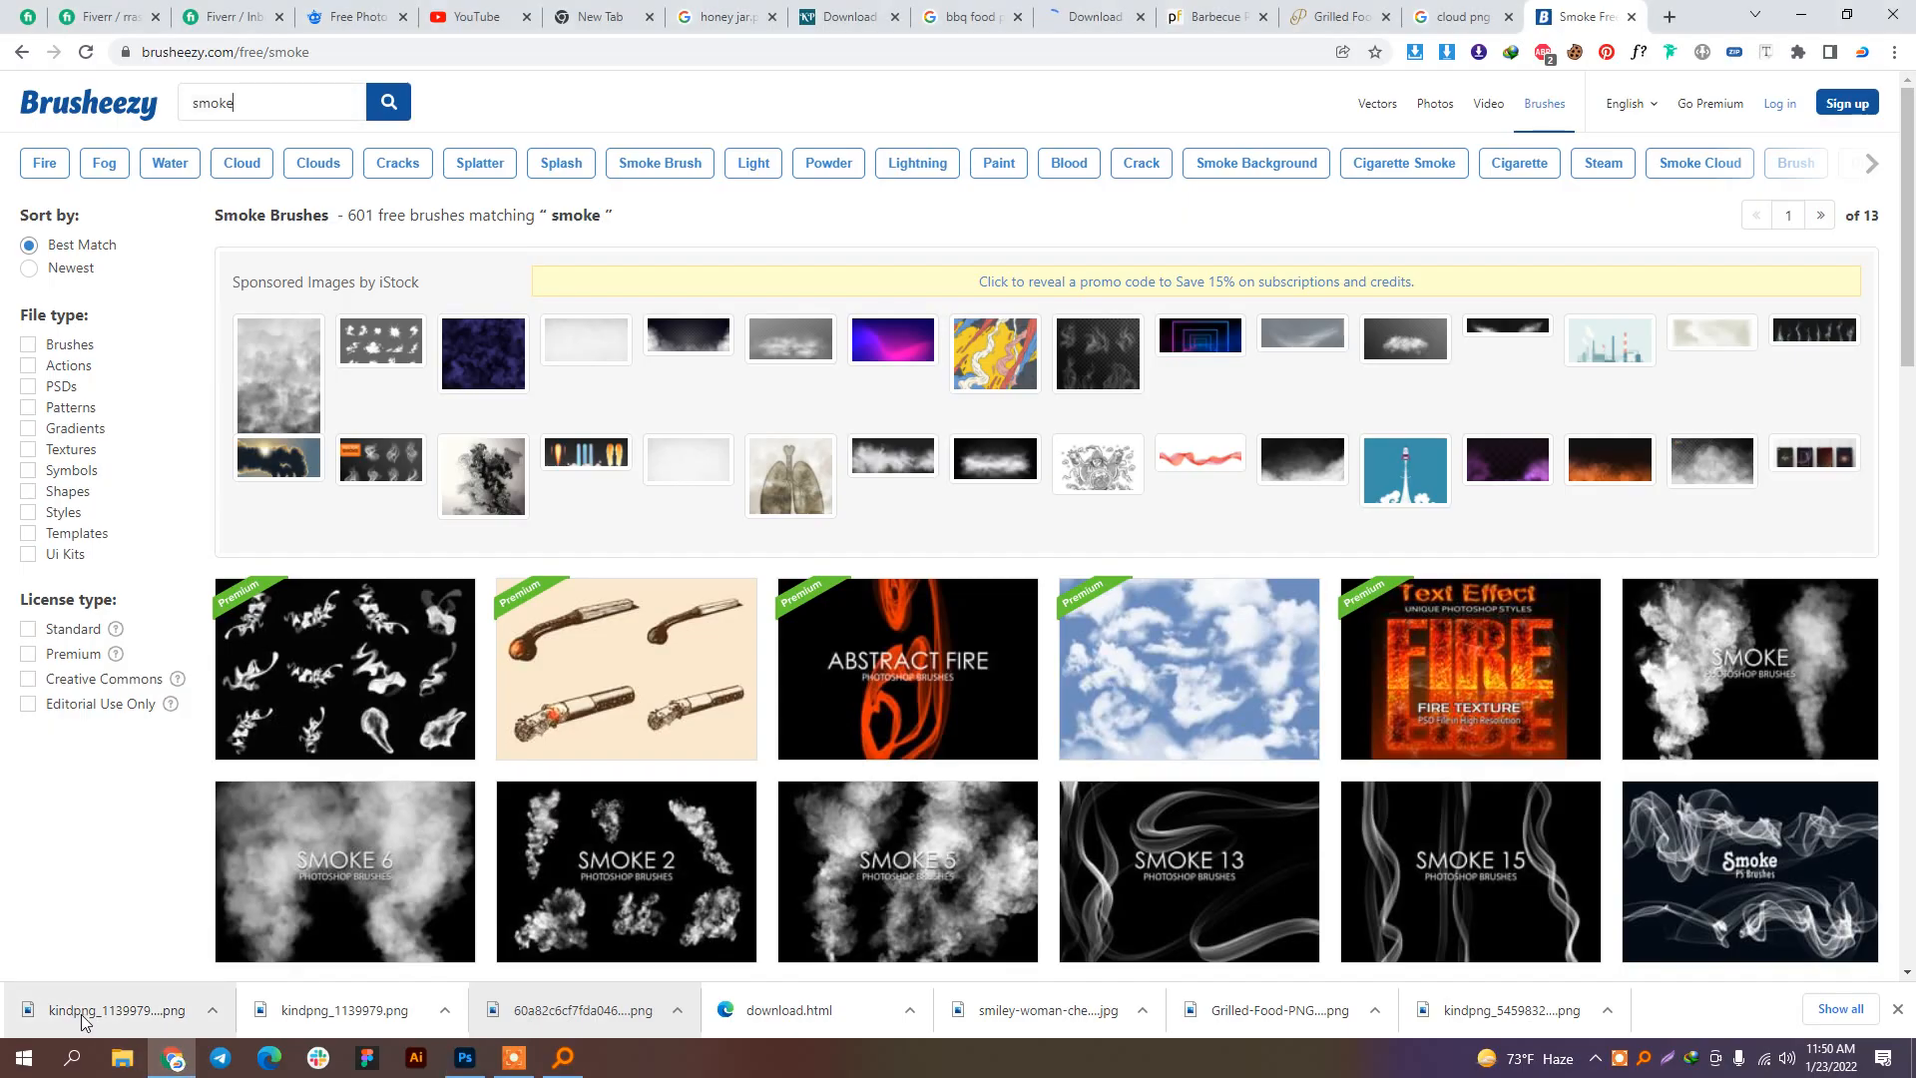
left_click(465, 1058)
left_click_drag(892, 612, 898, 607)
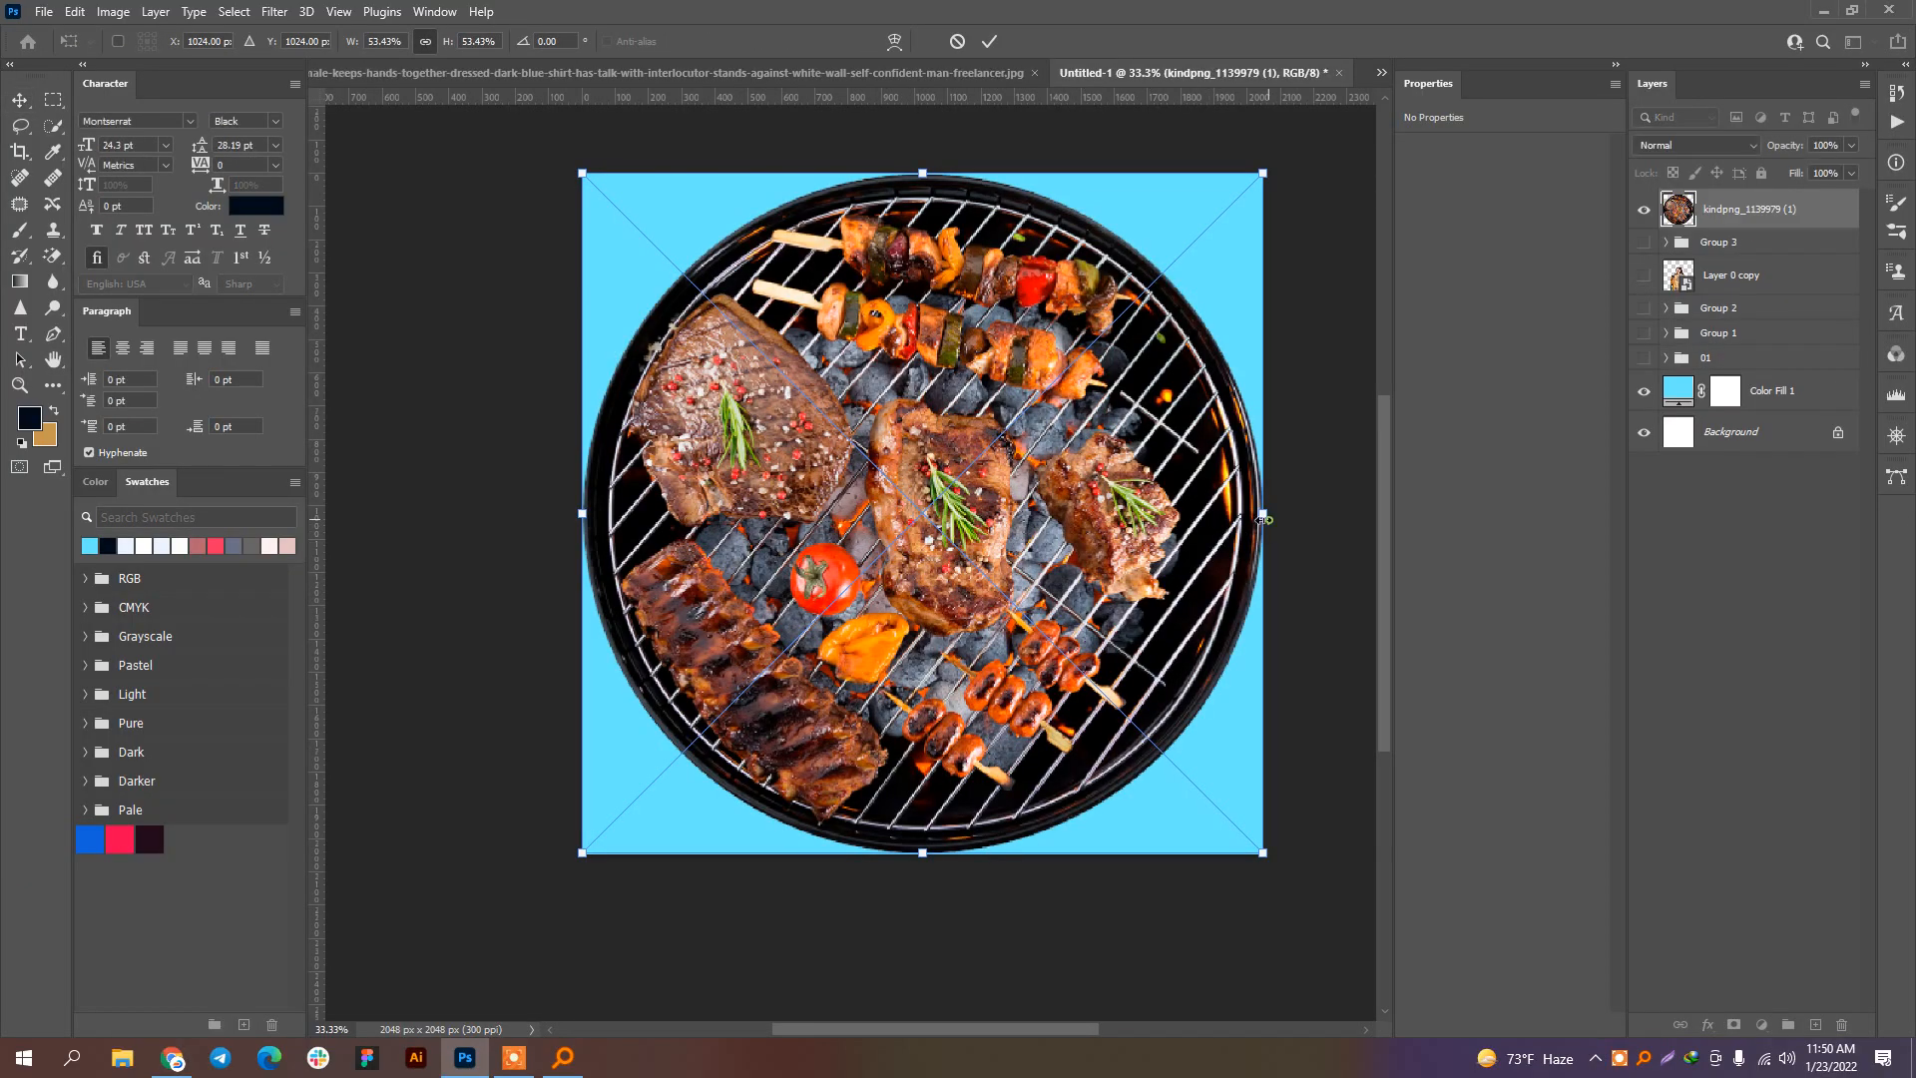
left_click_drag(1262, 547, 1144, 546)
key("Return")
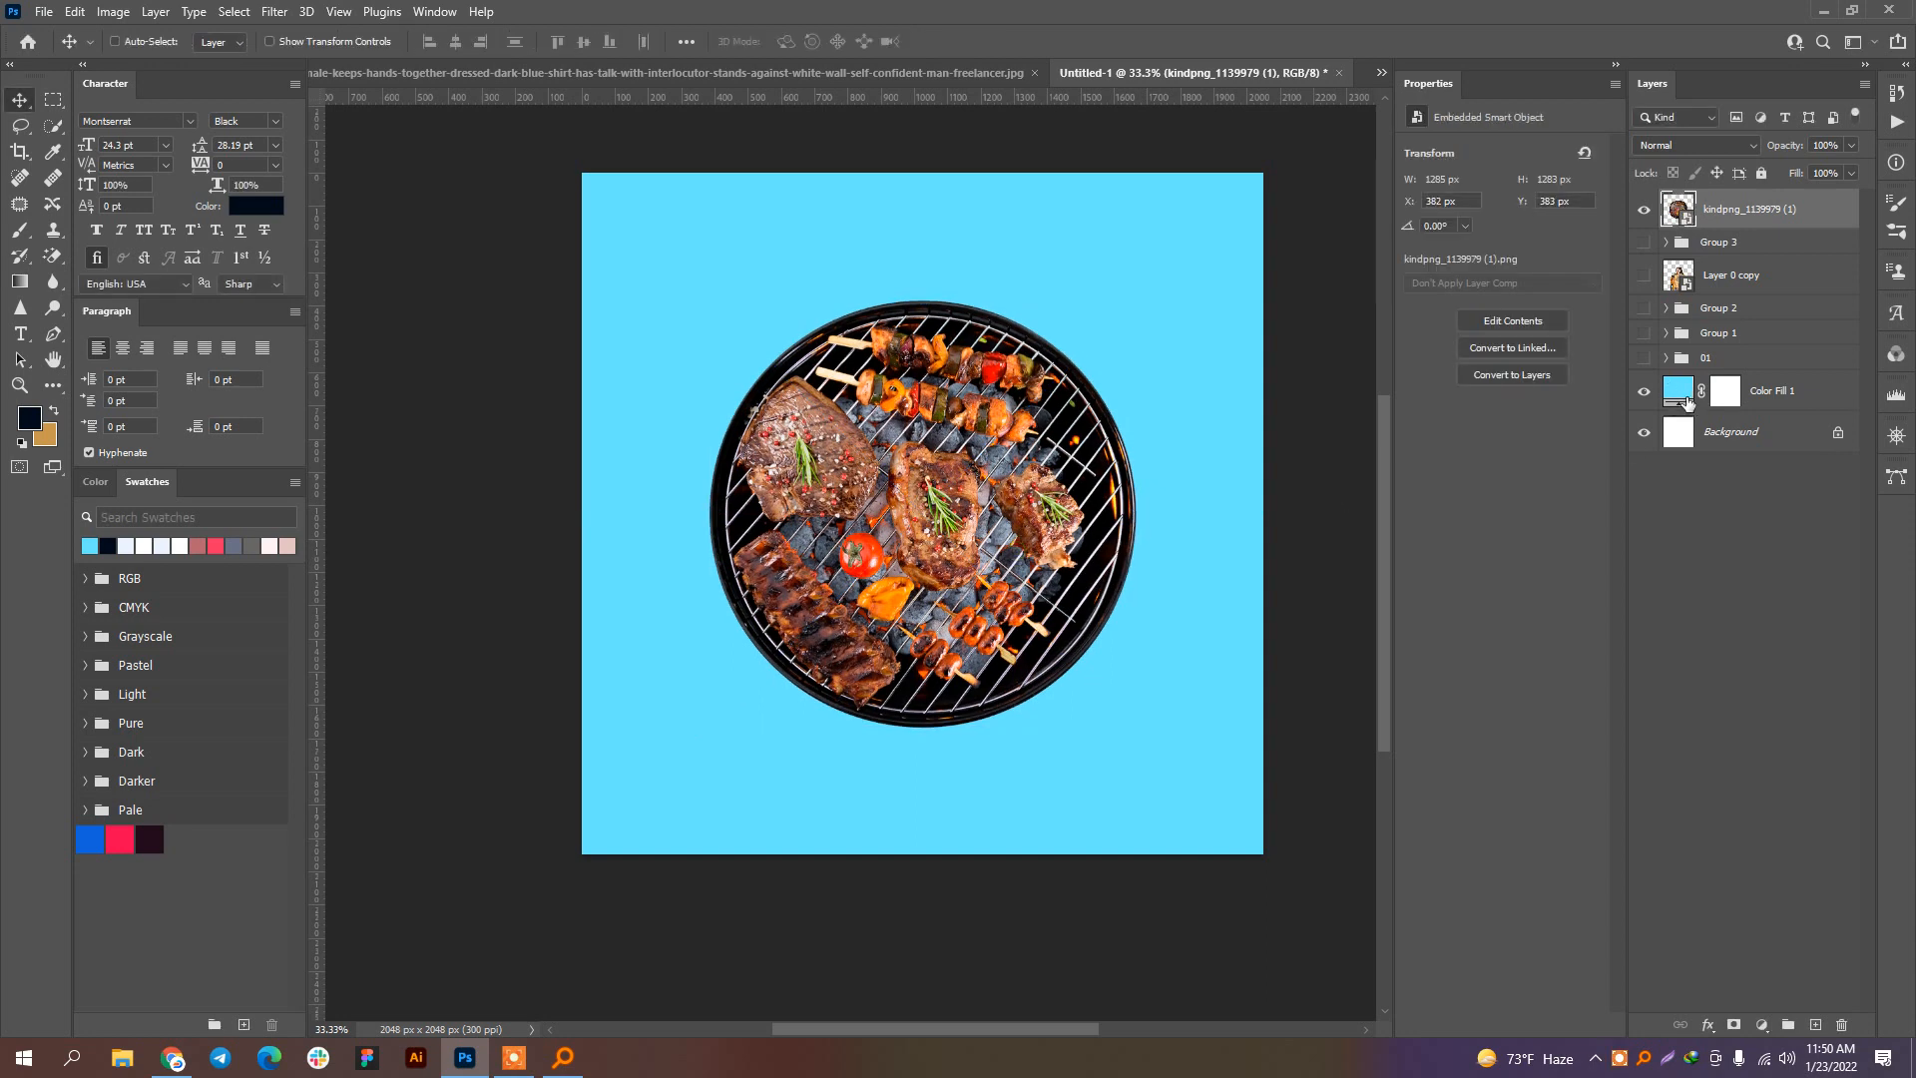
Step: Change the Color Fill 1 background to near-black 020102, sampled from the dark part of the grill
double_click(1686, 401)
left_click(1008, 599)
left_click(986, 595)
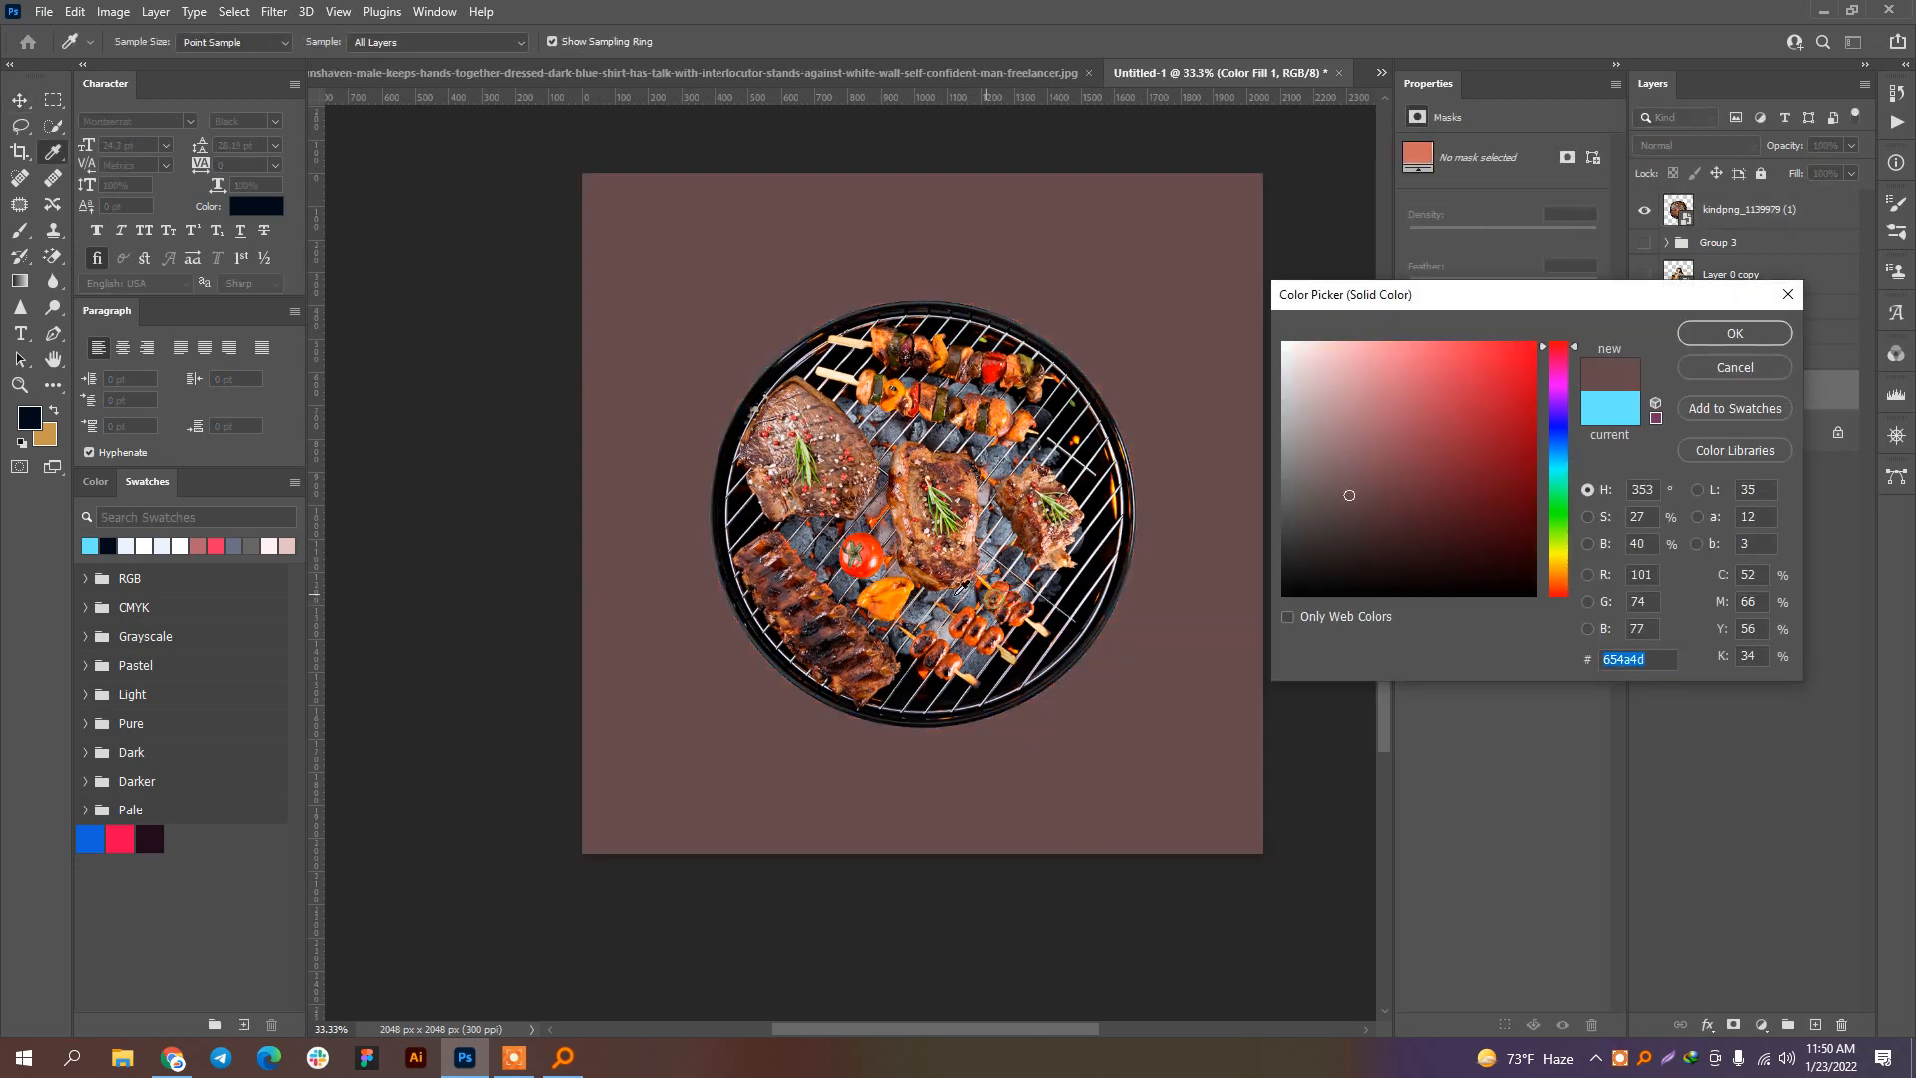
left_click(910, 679)
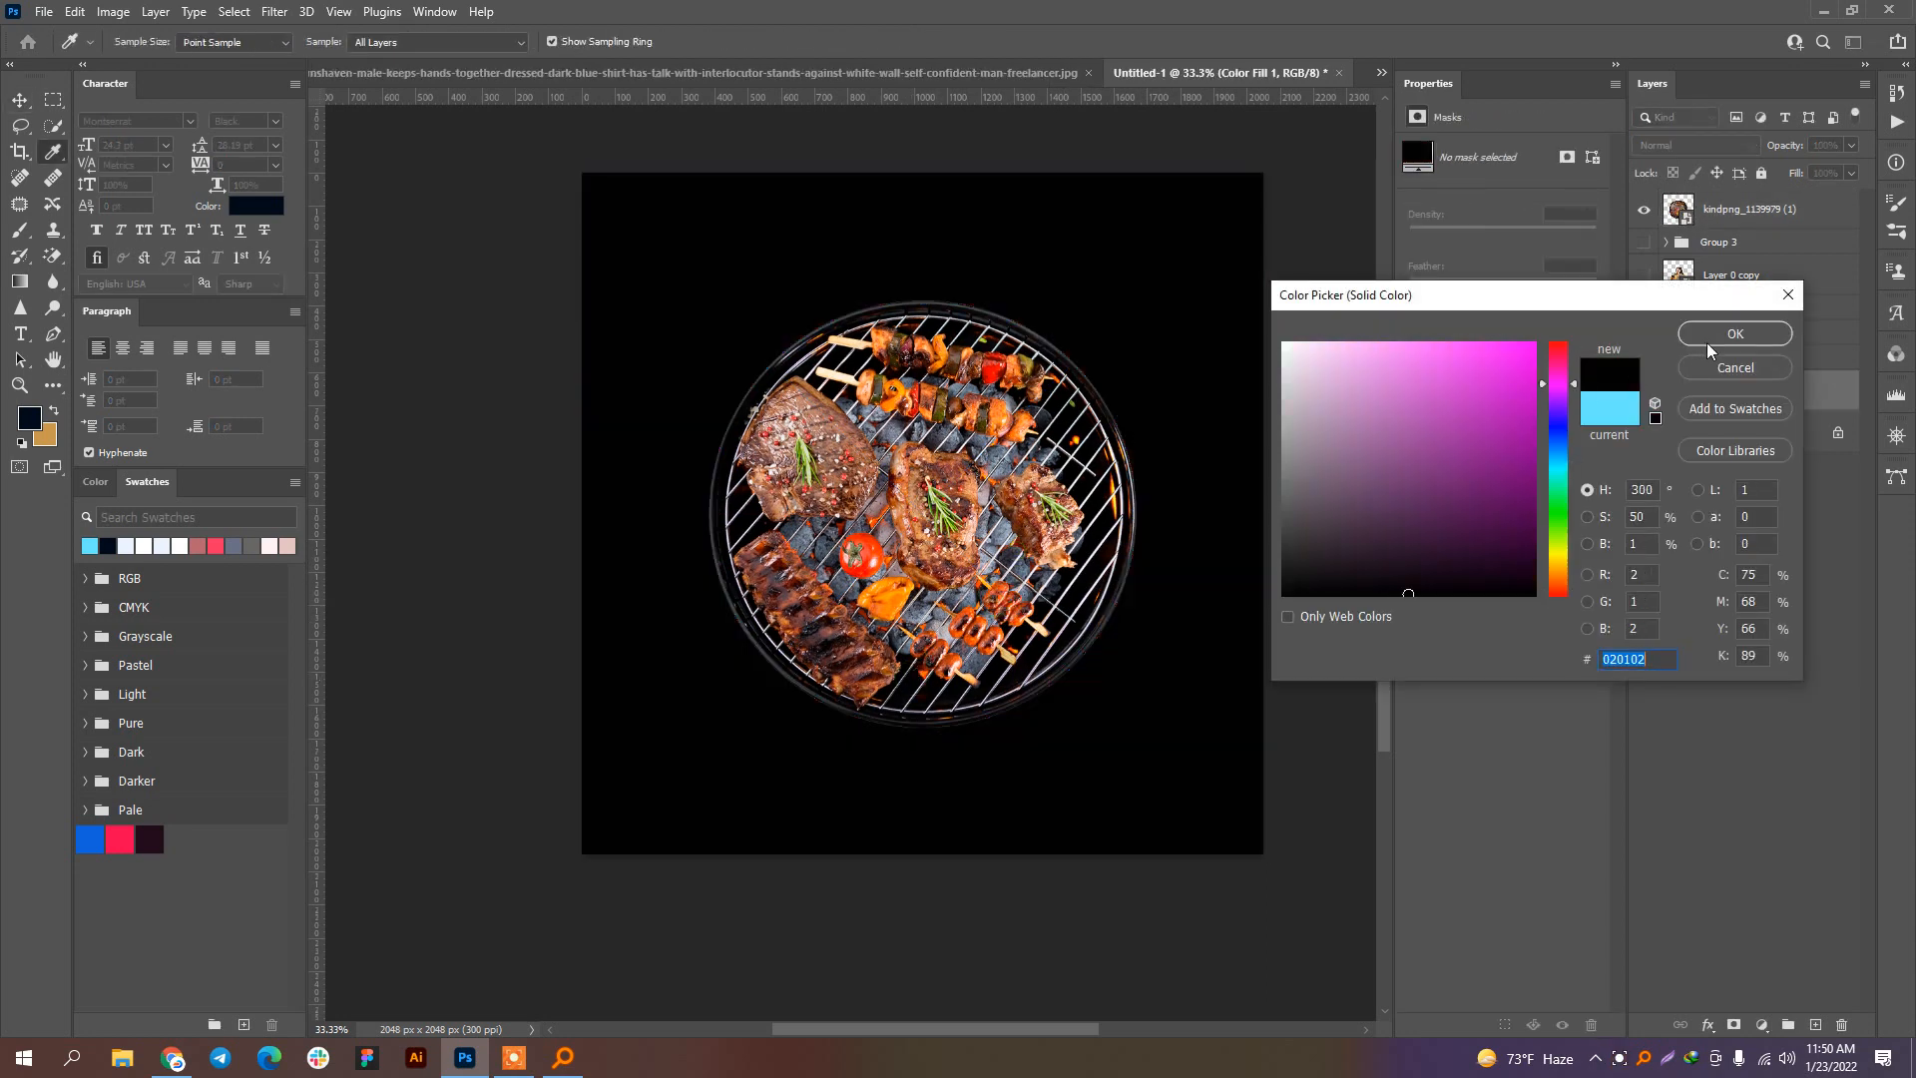
left_click(1732, 336)
Step: Add a new layer above the colour fill and, with the Brush tool, try Smoke Brush 2 from the 20 Smoke Brushes CS3 2 set
left_click(1815, 1024)
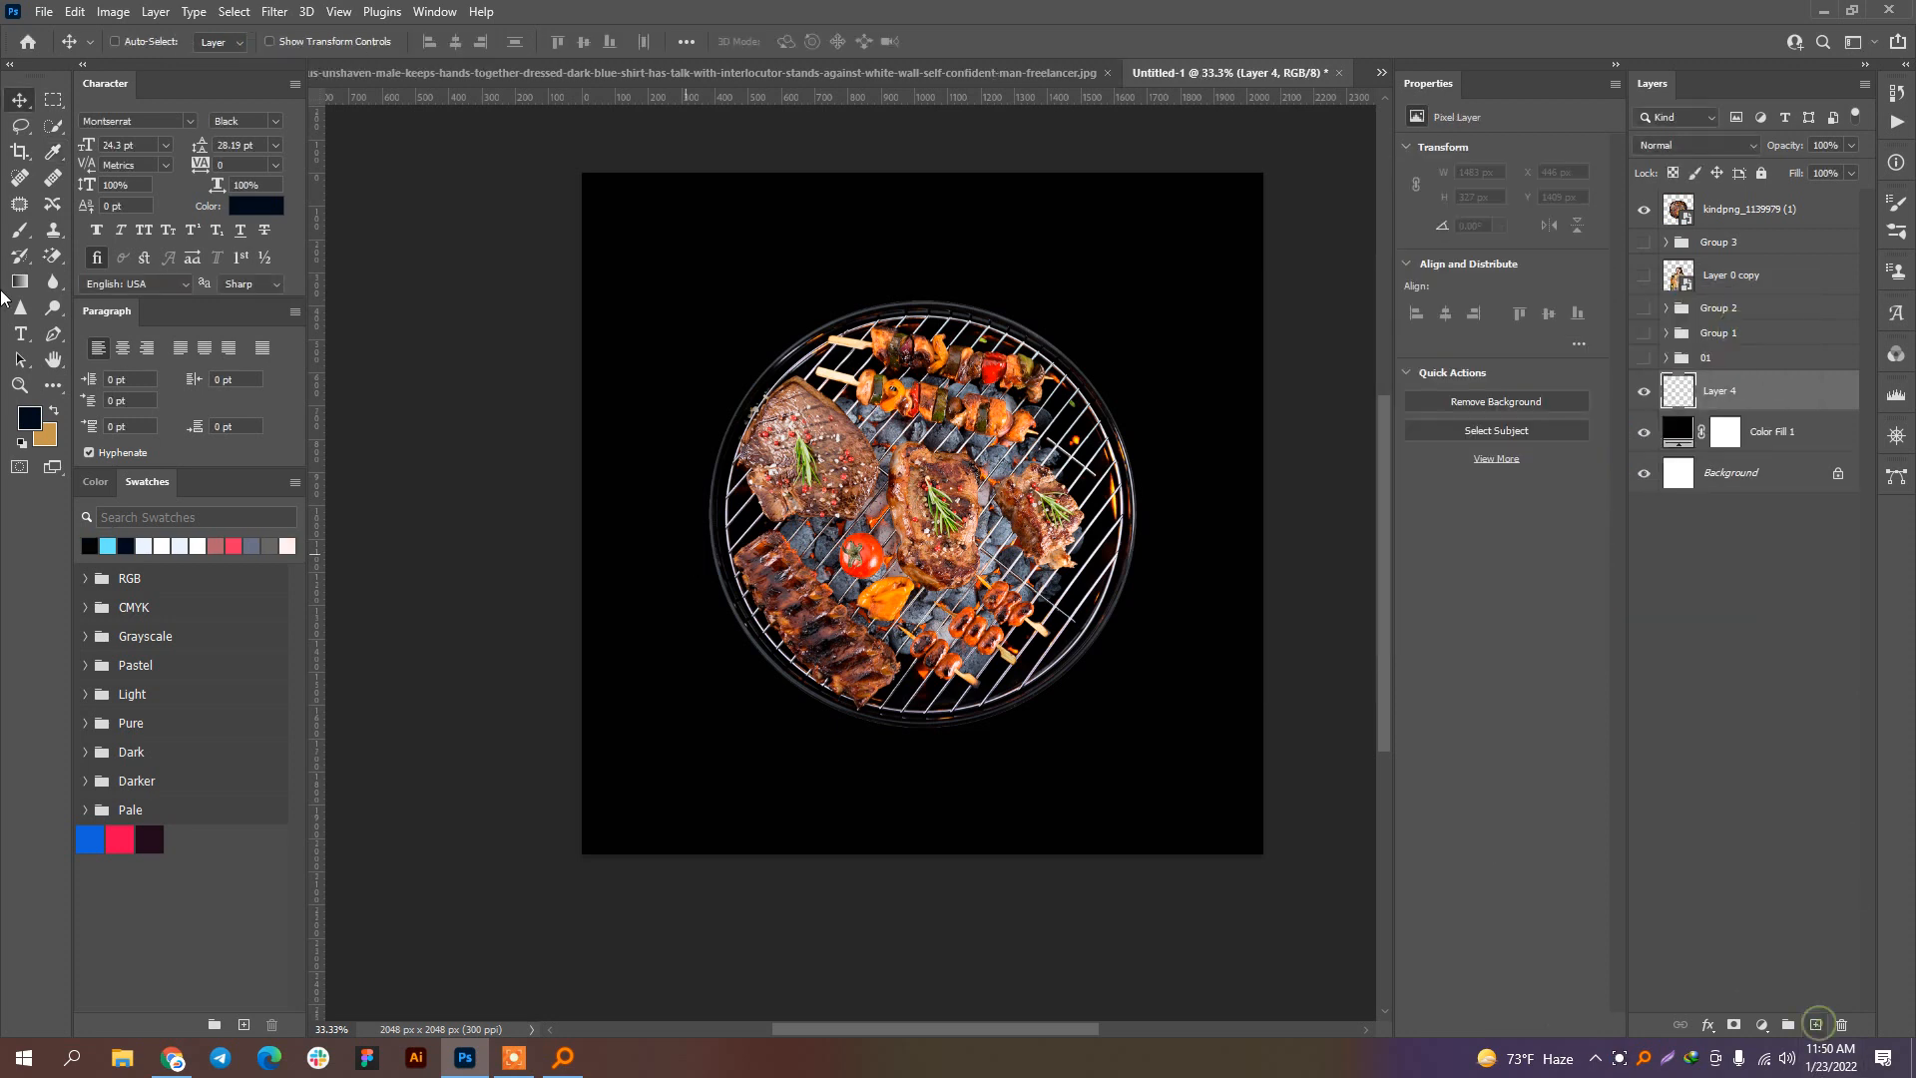
left_click(18, 230)
left_click(142, 42)
left_click(38, 268)
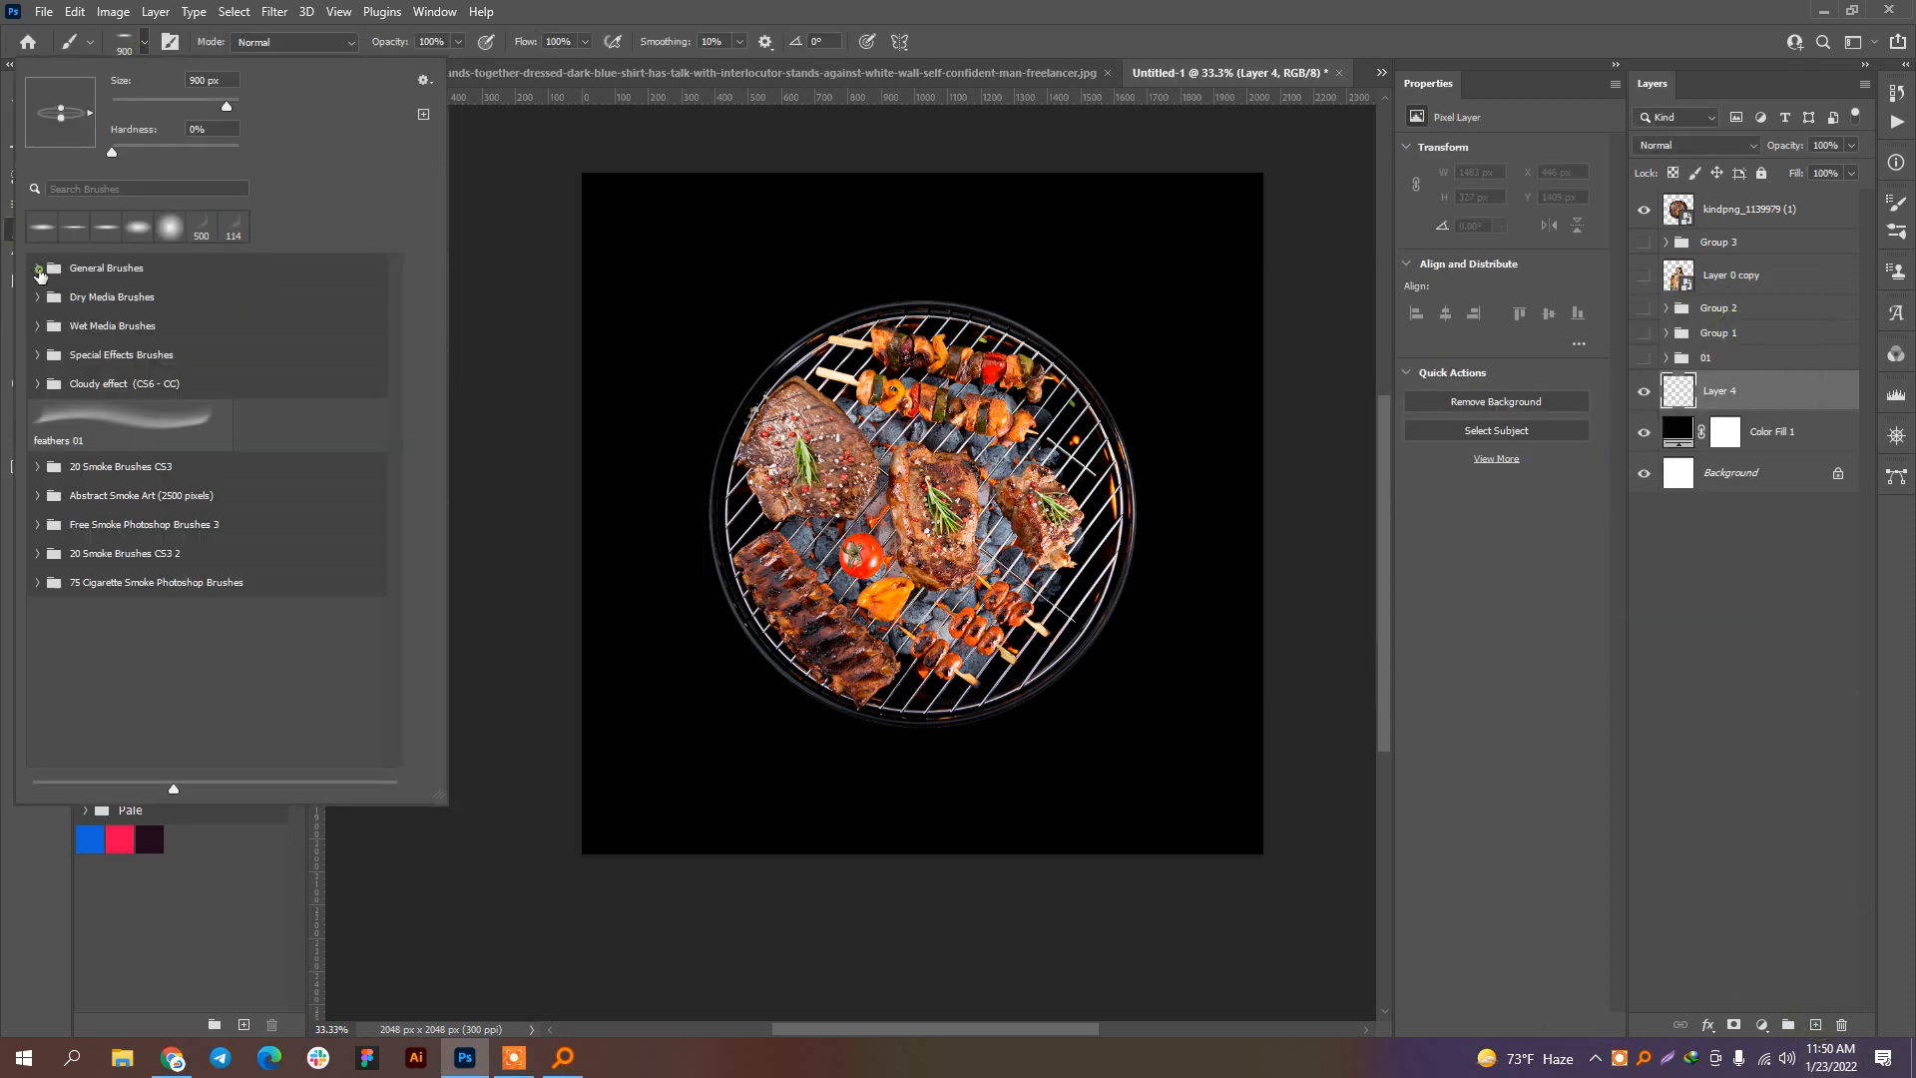
left_click(38, 583)
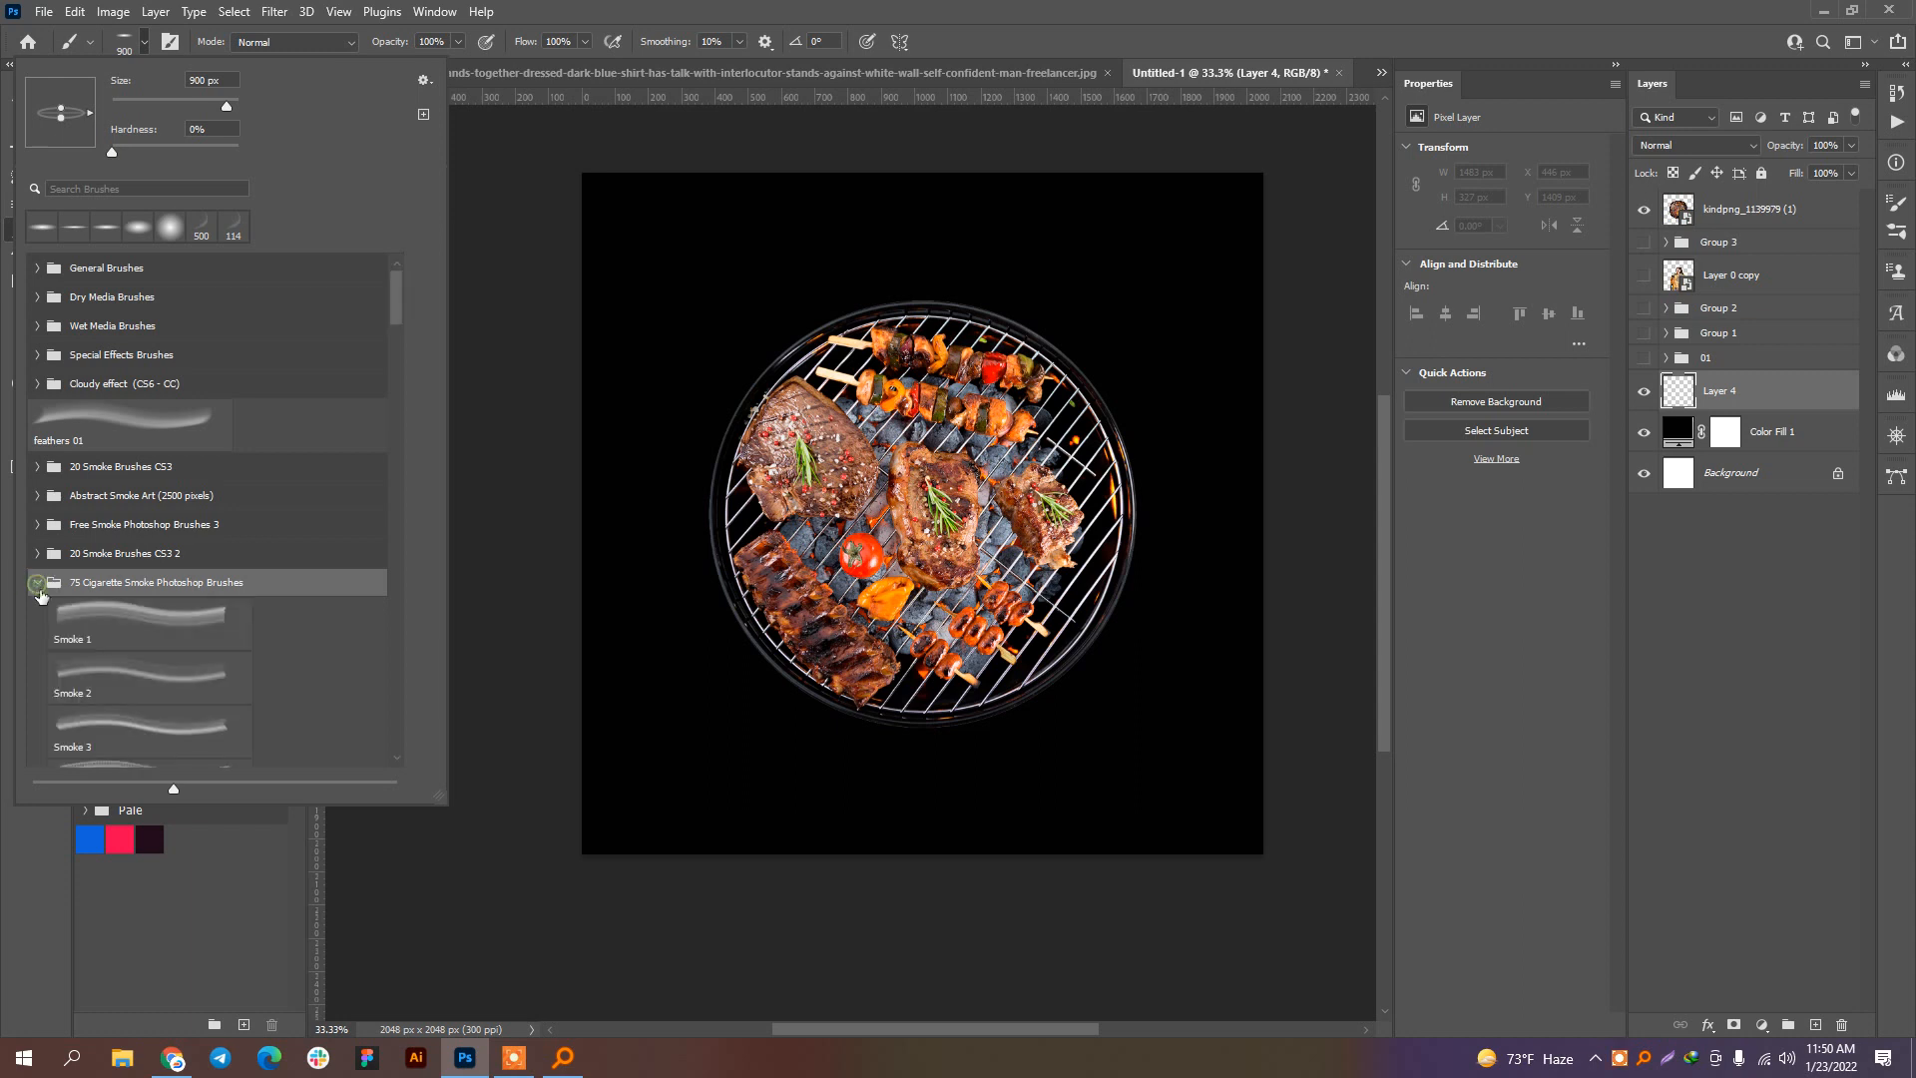
left_click(81, 617)
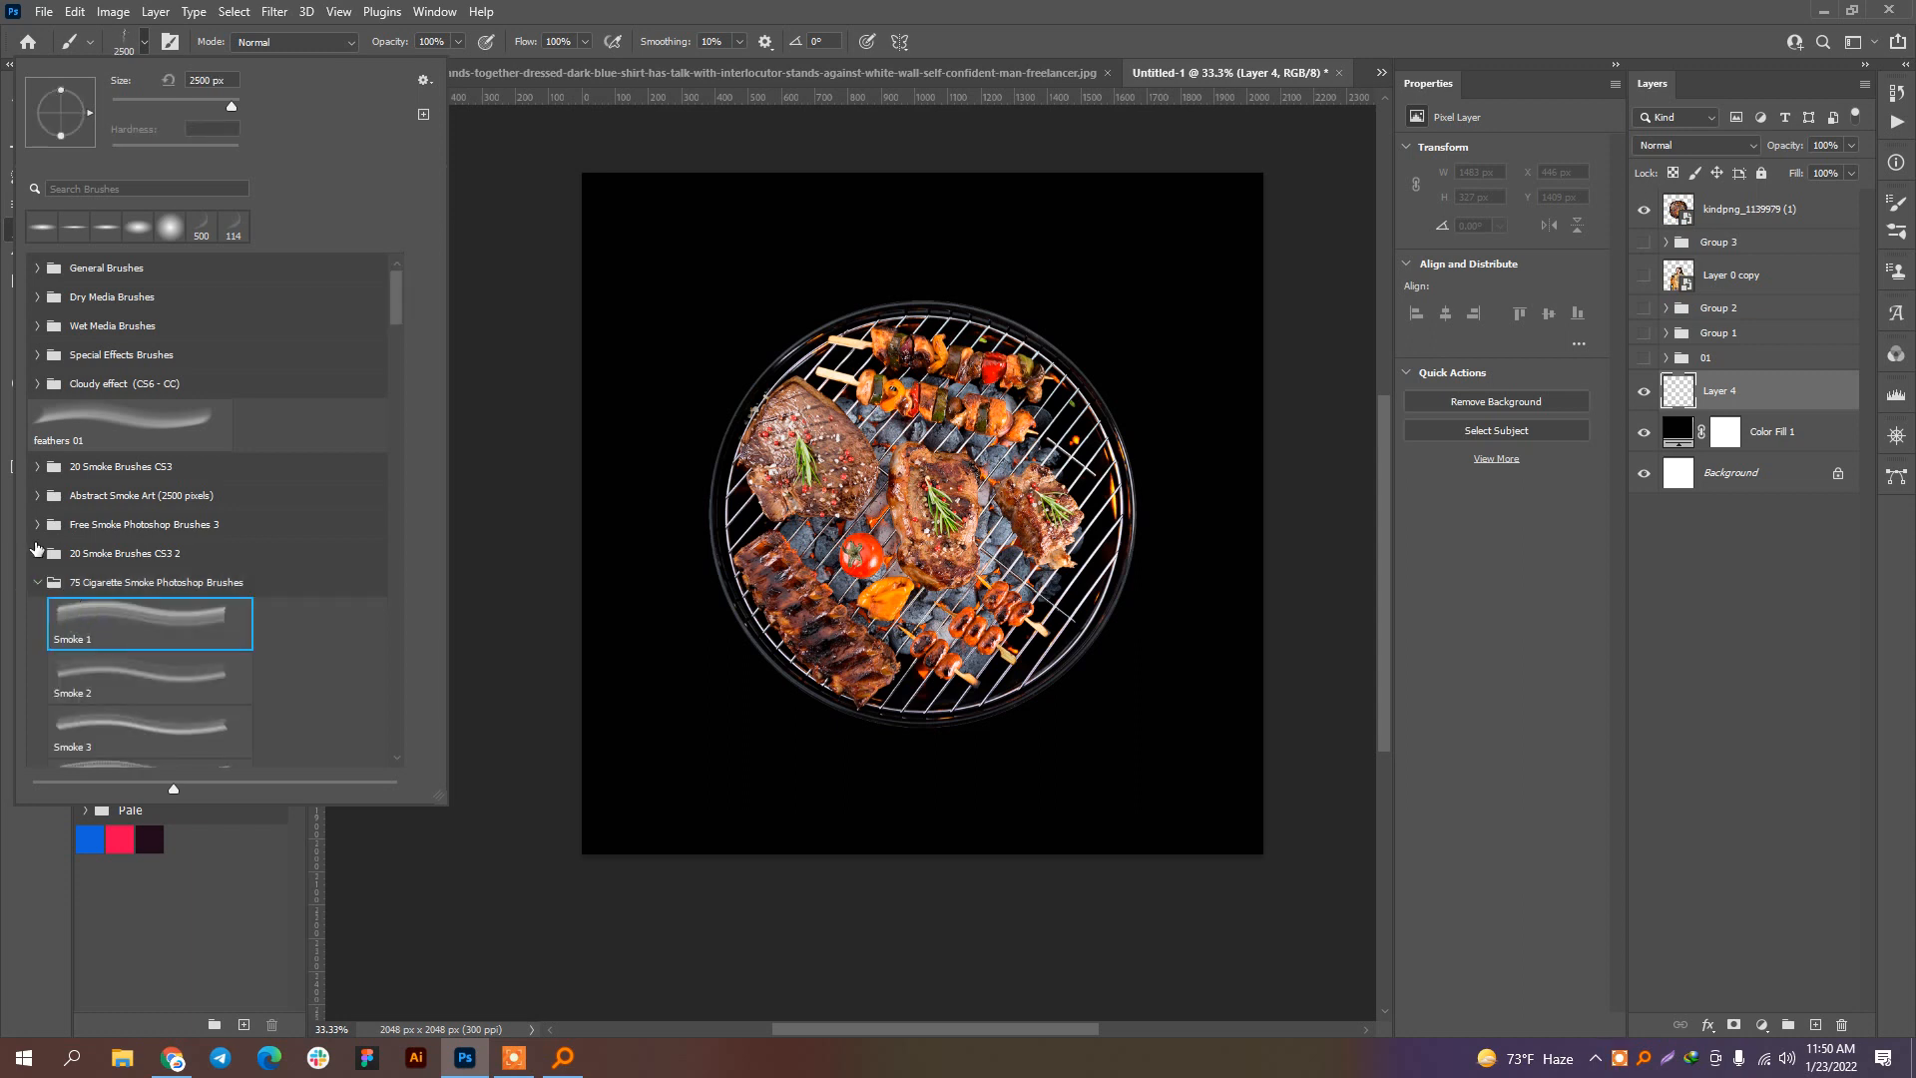
left_click(37, 553)
left_click(64, 580)
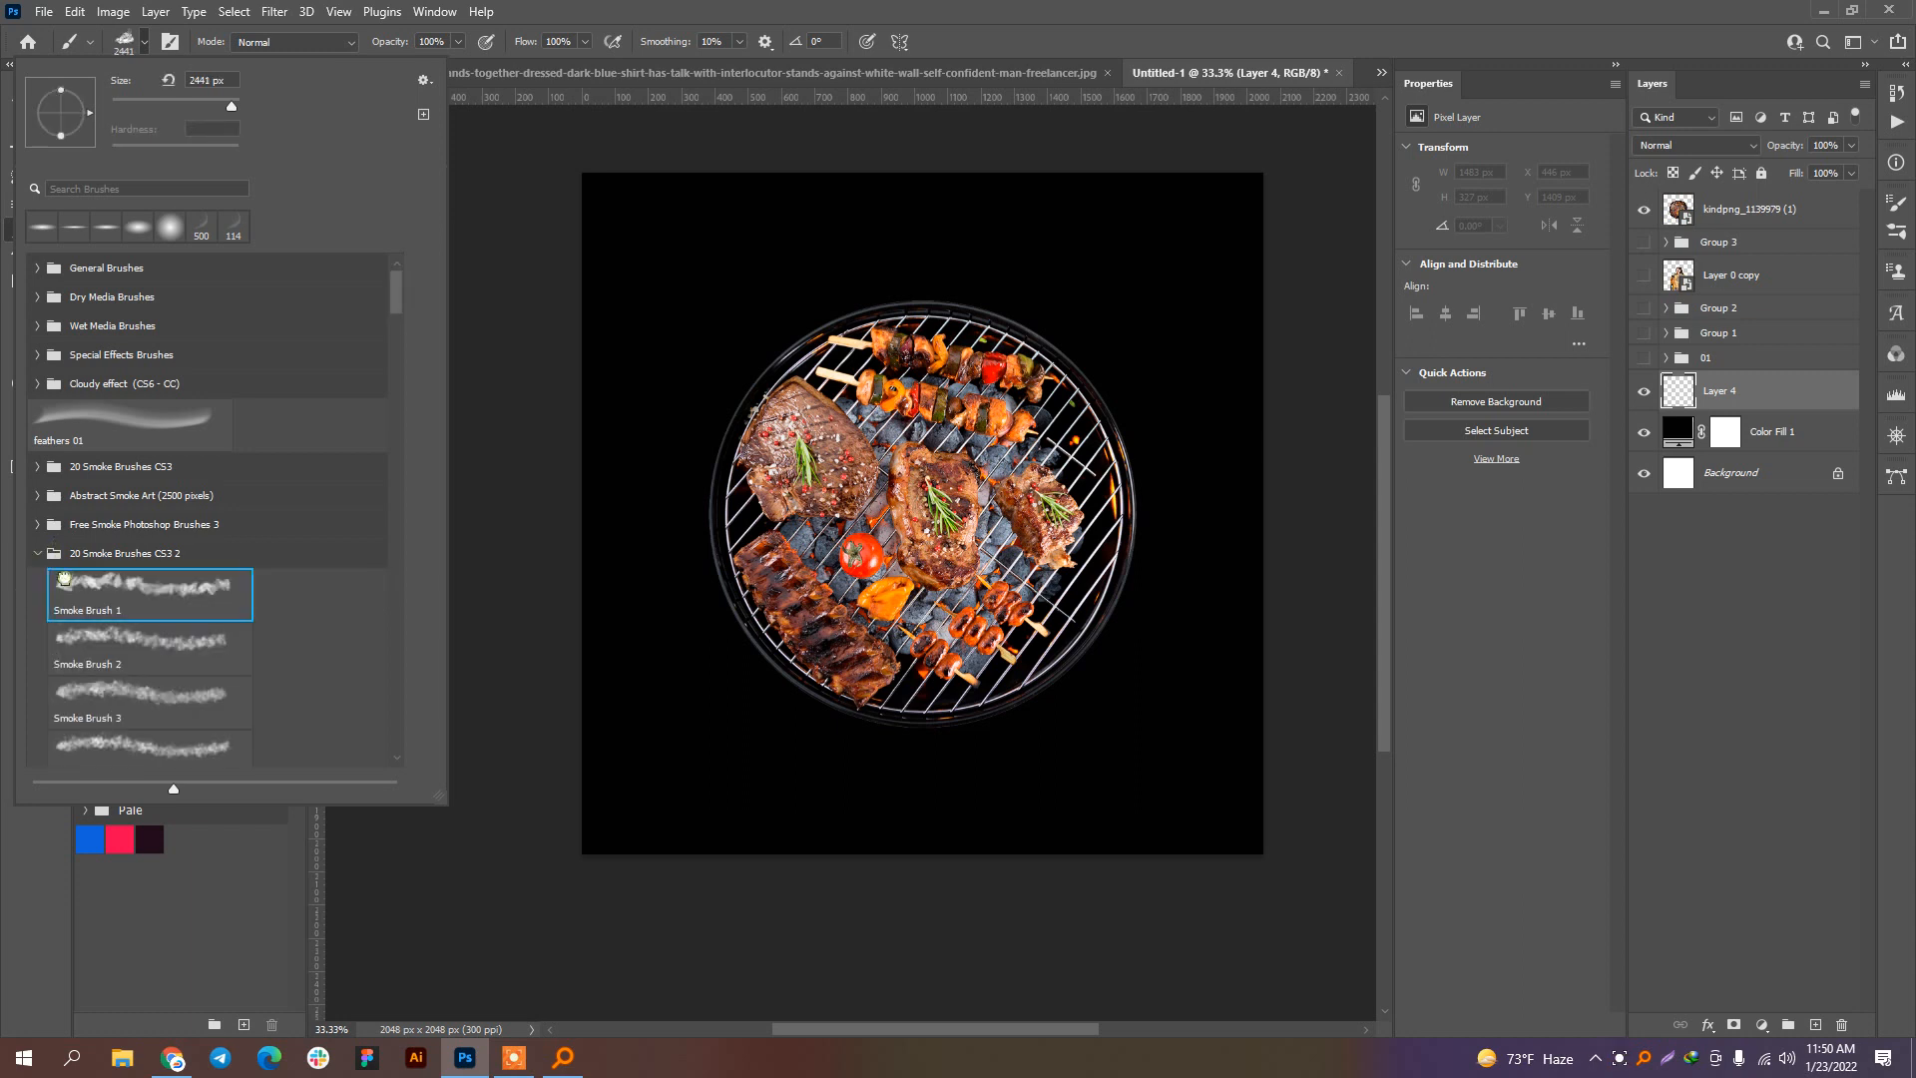
left_click(140, 631)
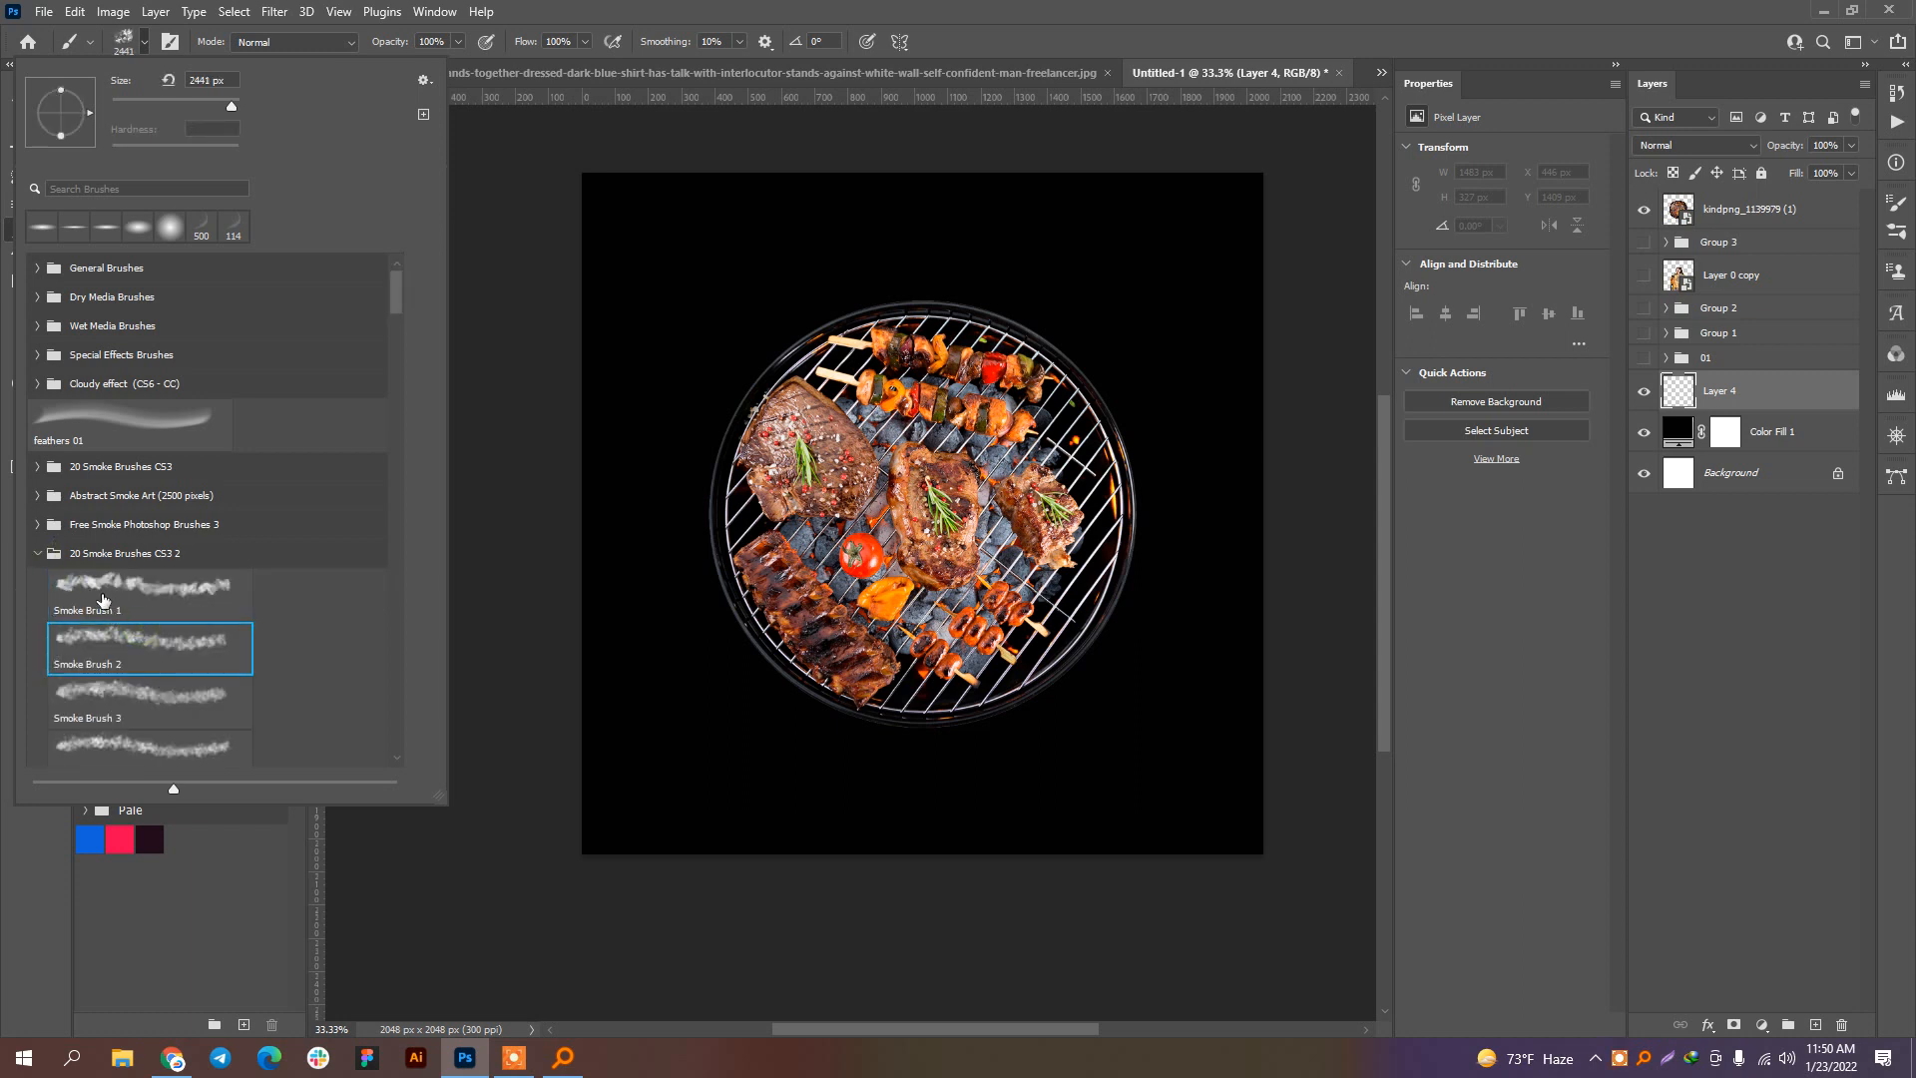
Step: Choose brush 33 from the Free Smoke Photoshop Brushes 3 set
left_click(38, 524)
left_click(72, 553)
left_click(135, 639)
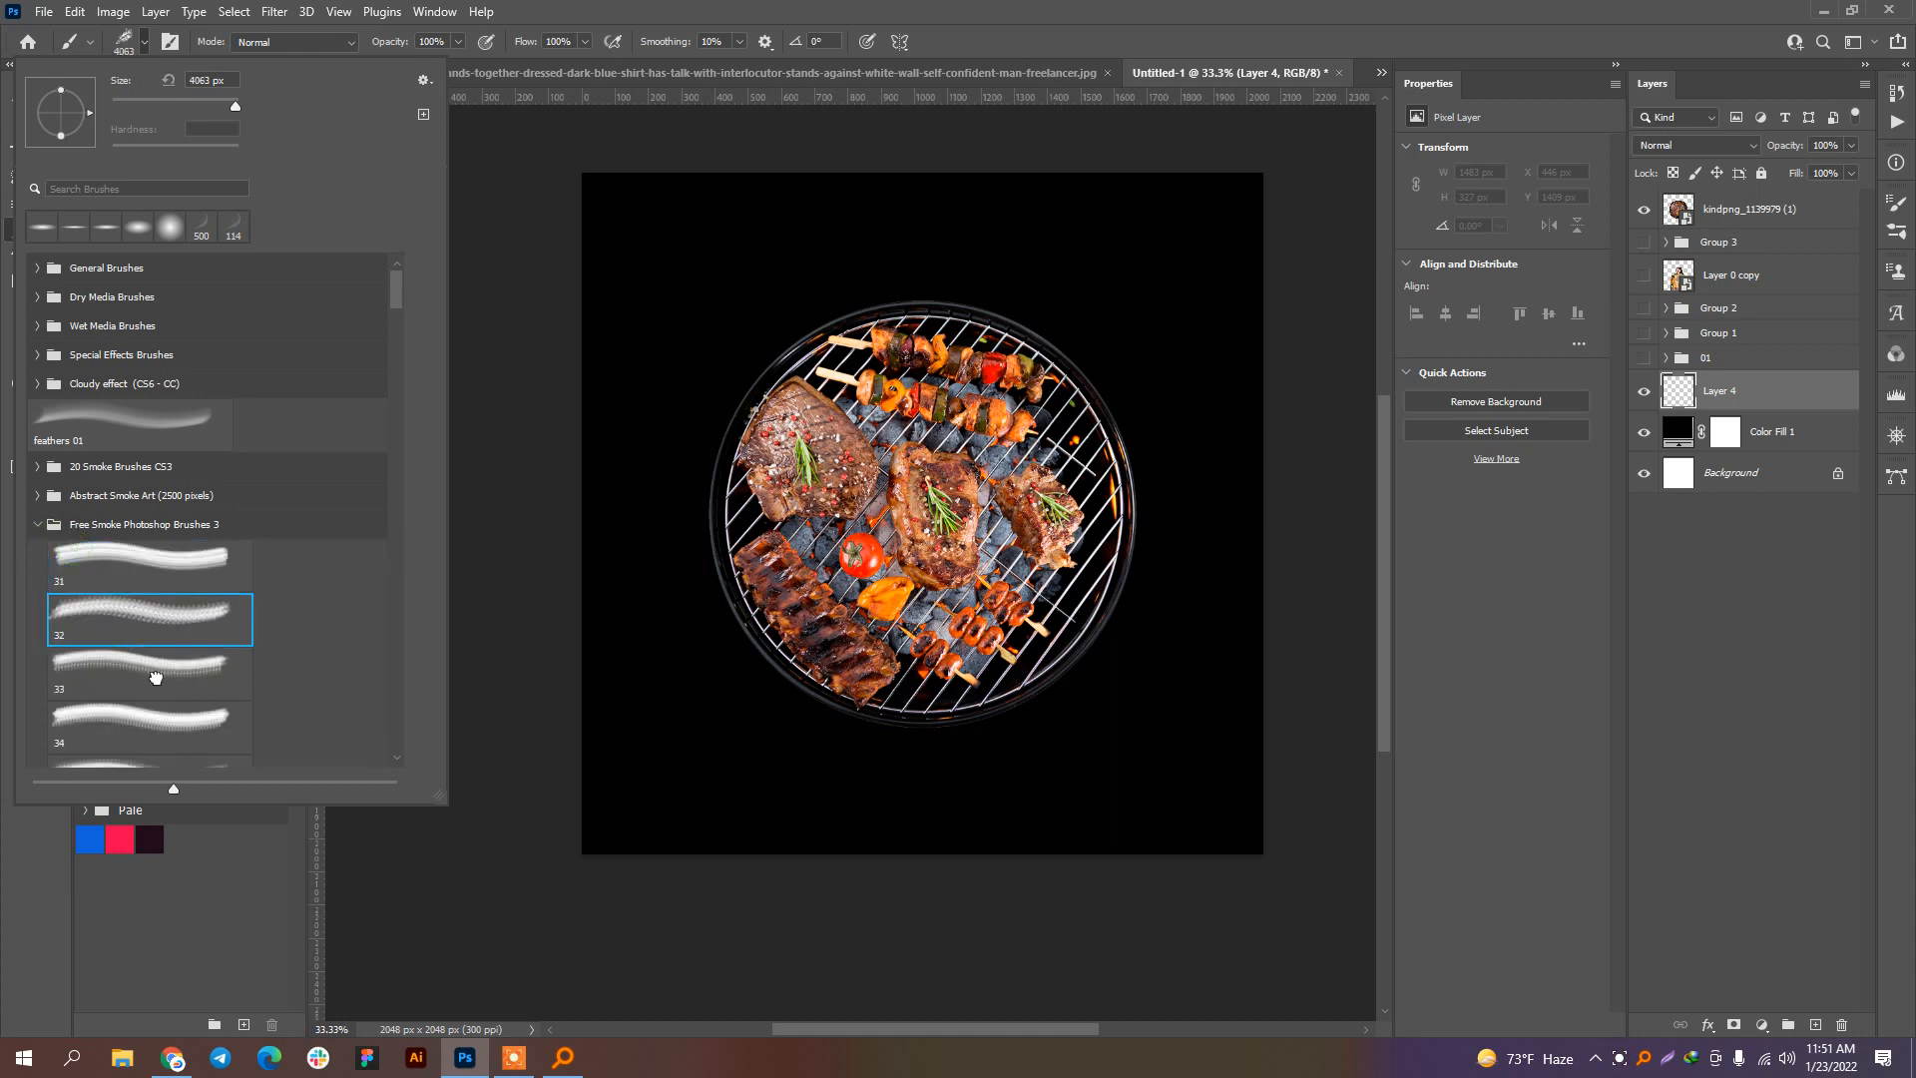
left_click(155, 677)
scroll(159, 663, "down", 2)
left_click(166, 671)
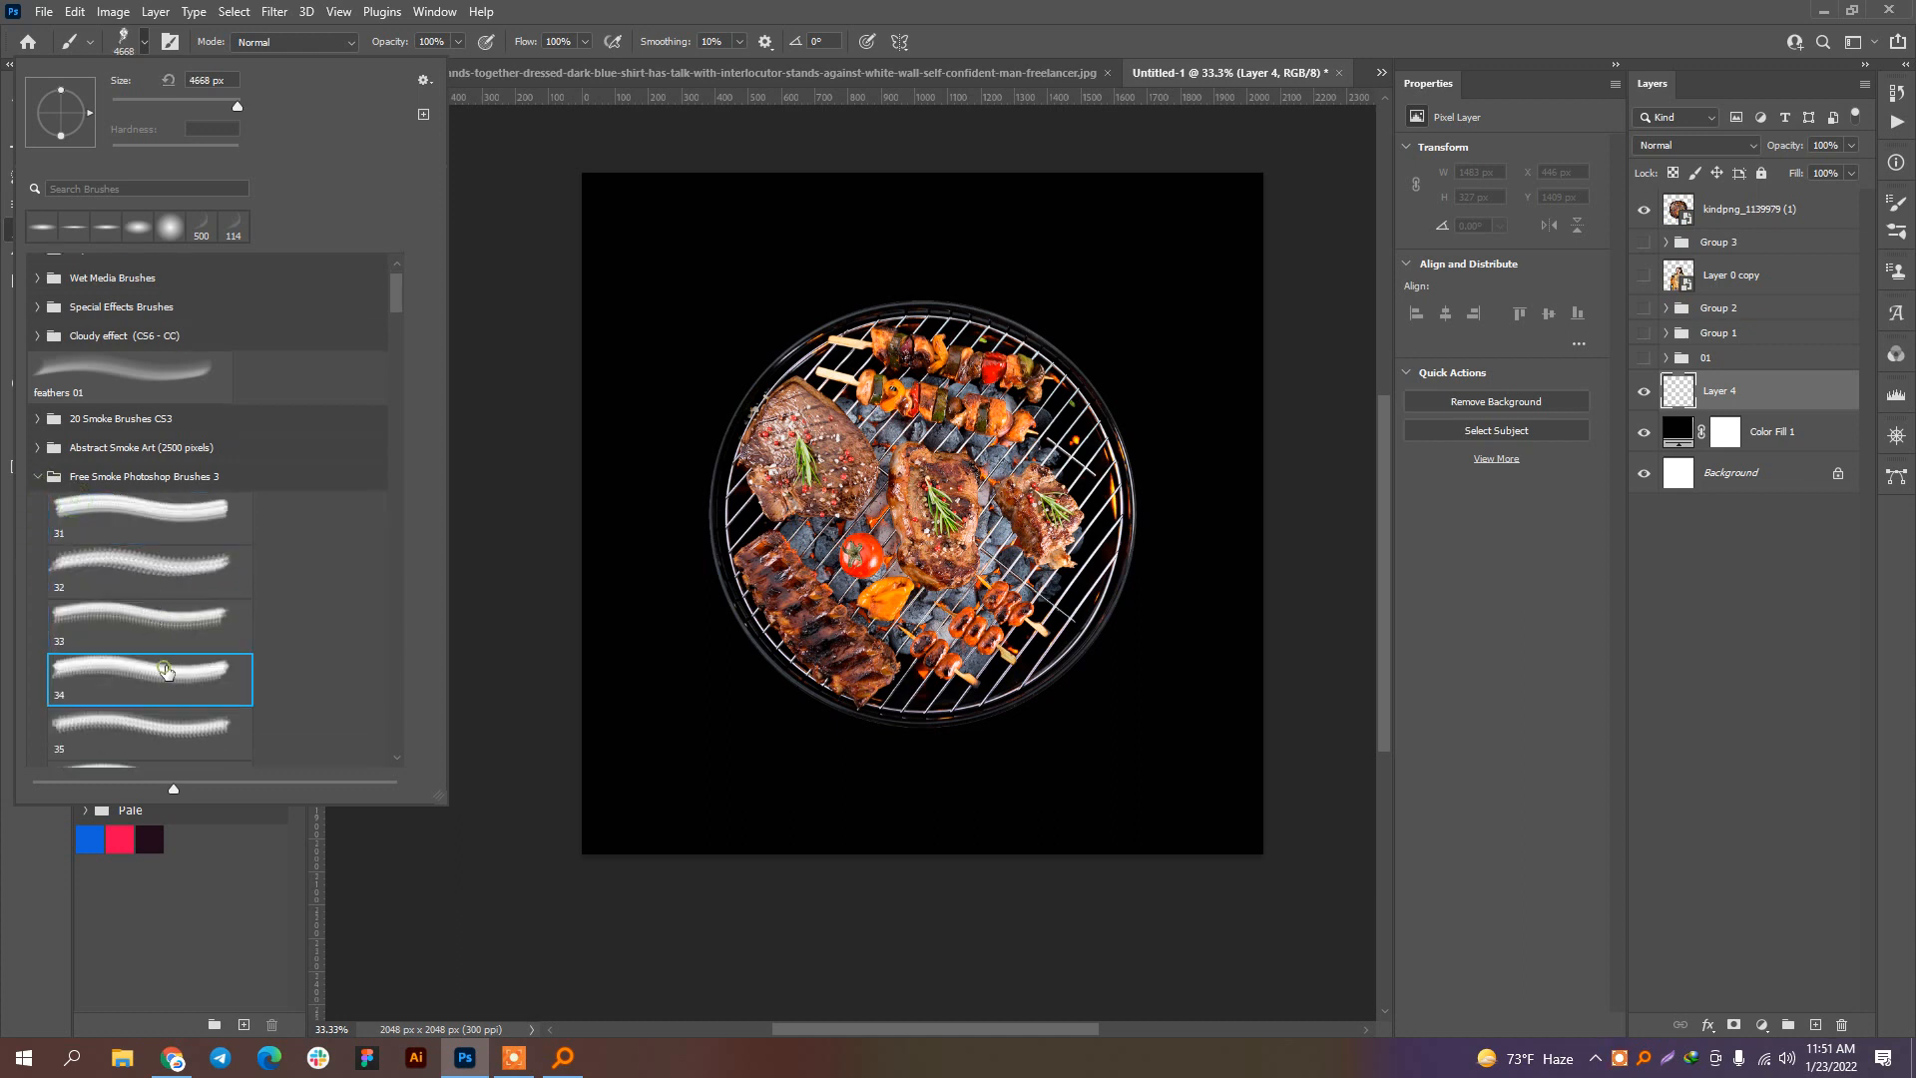
left_click(120, 609)
key("Return")
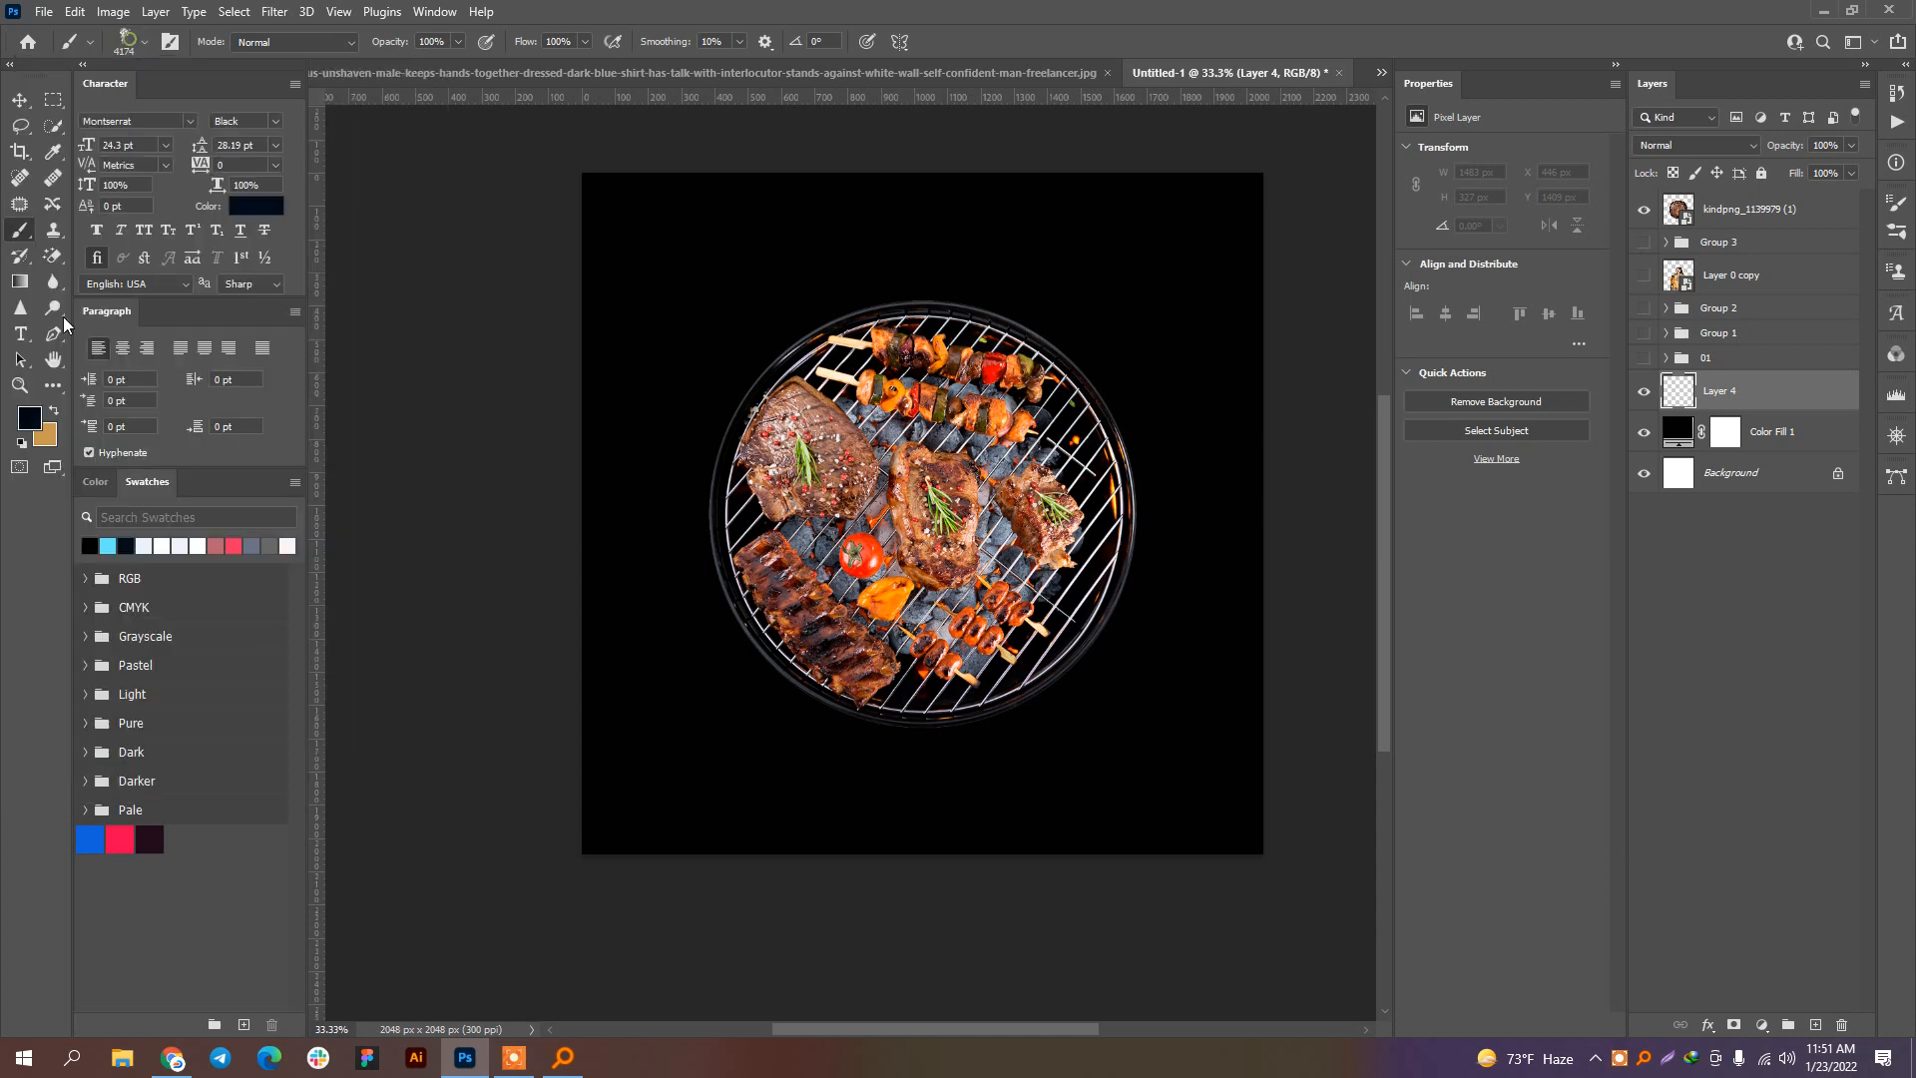
Step: Set the foreground colour to white, ffffff
left_click(30, 419)
left_click(1289, 340)
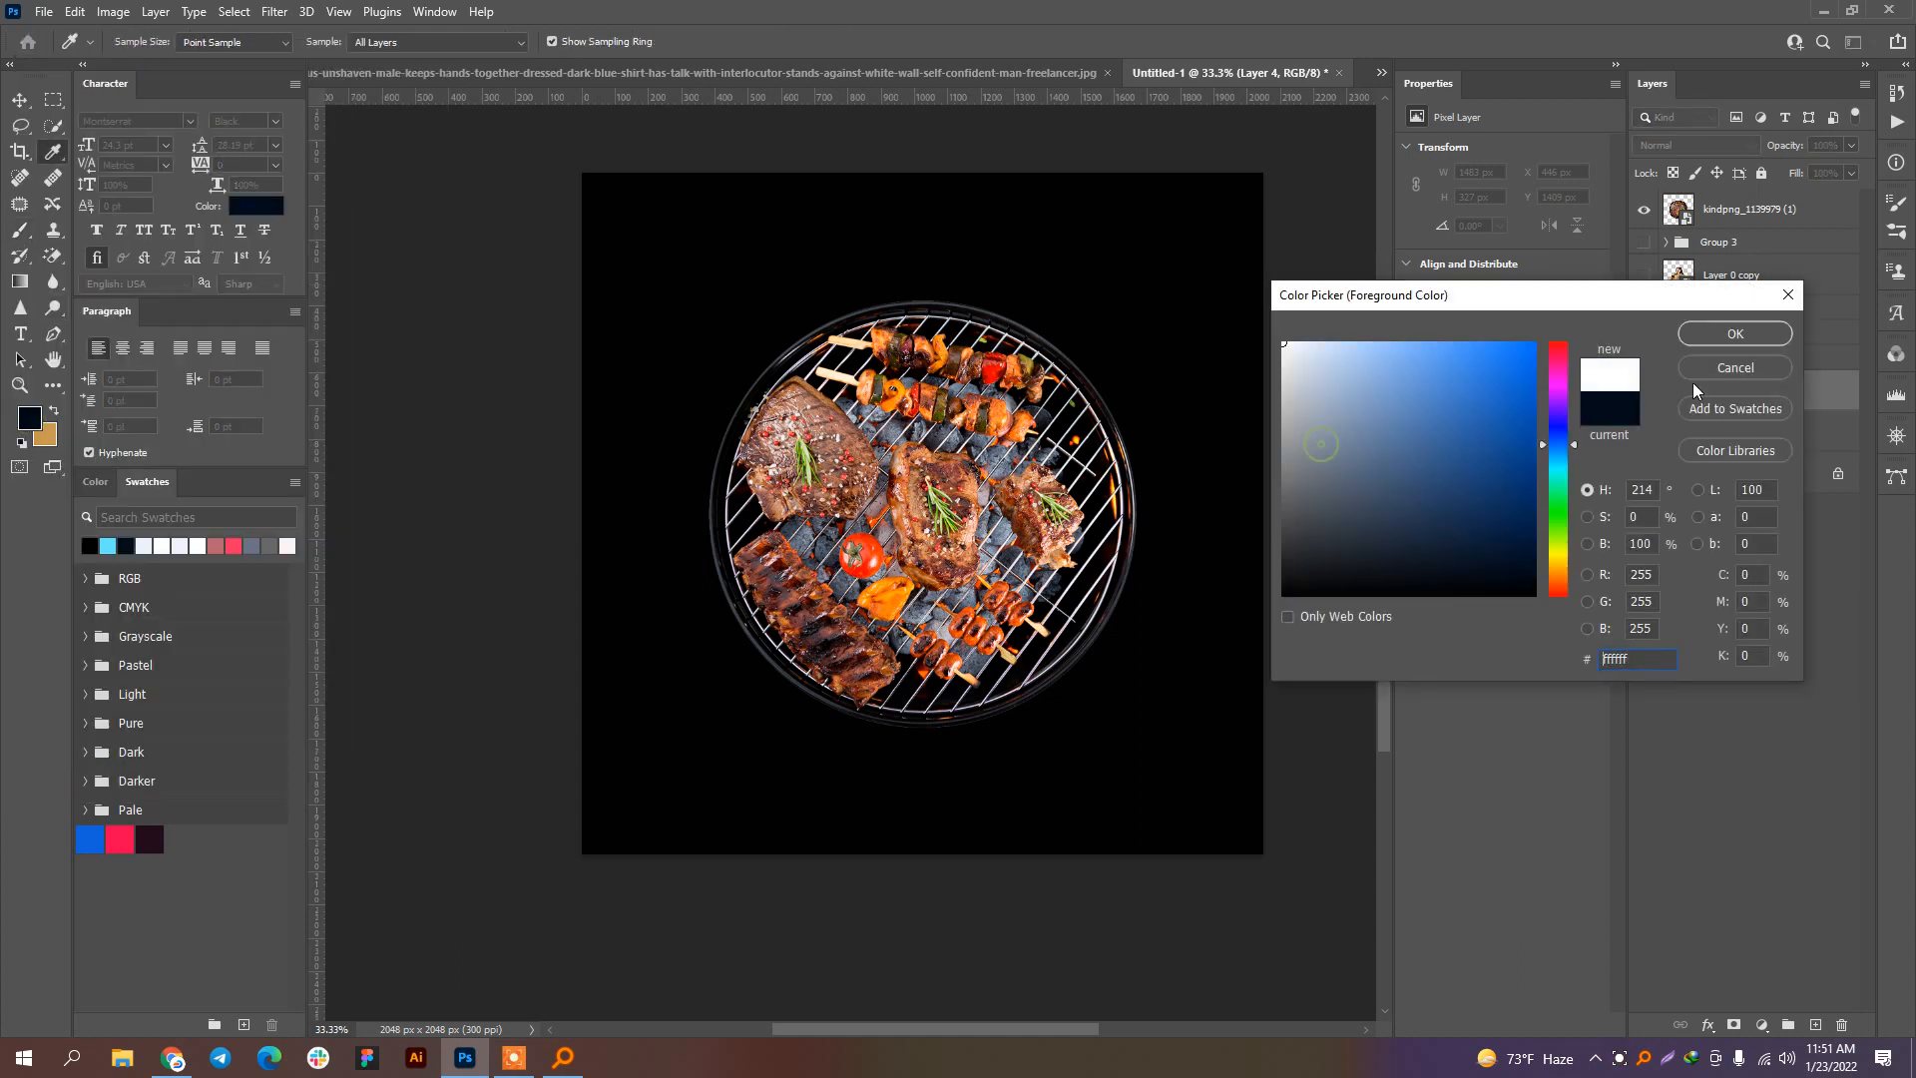
left_click(1732, 329)
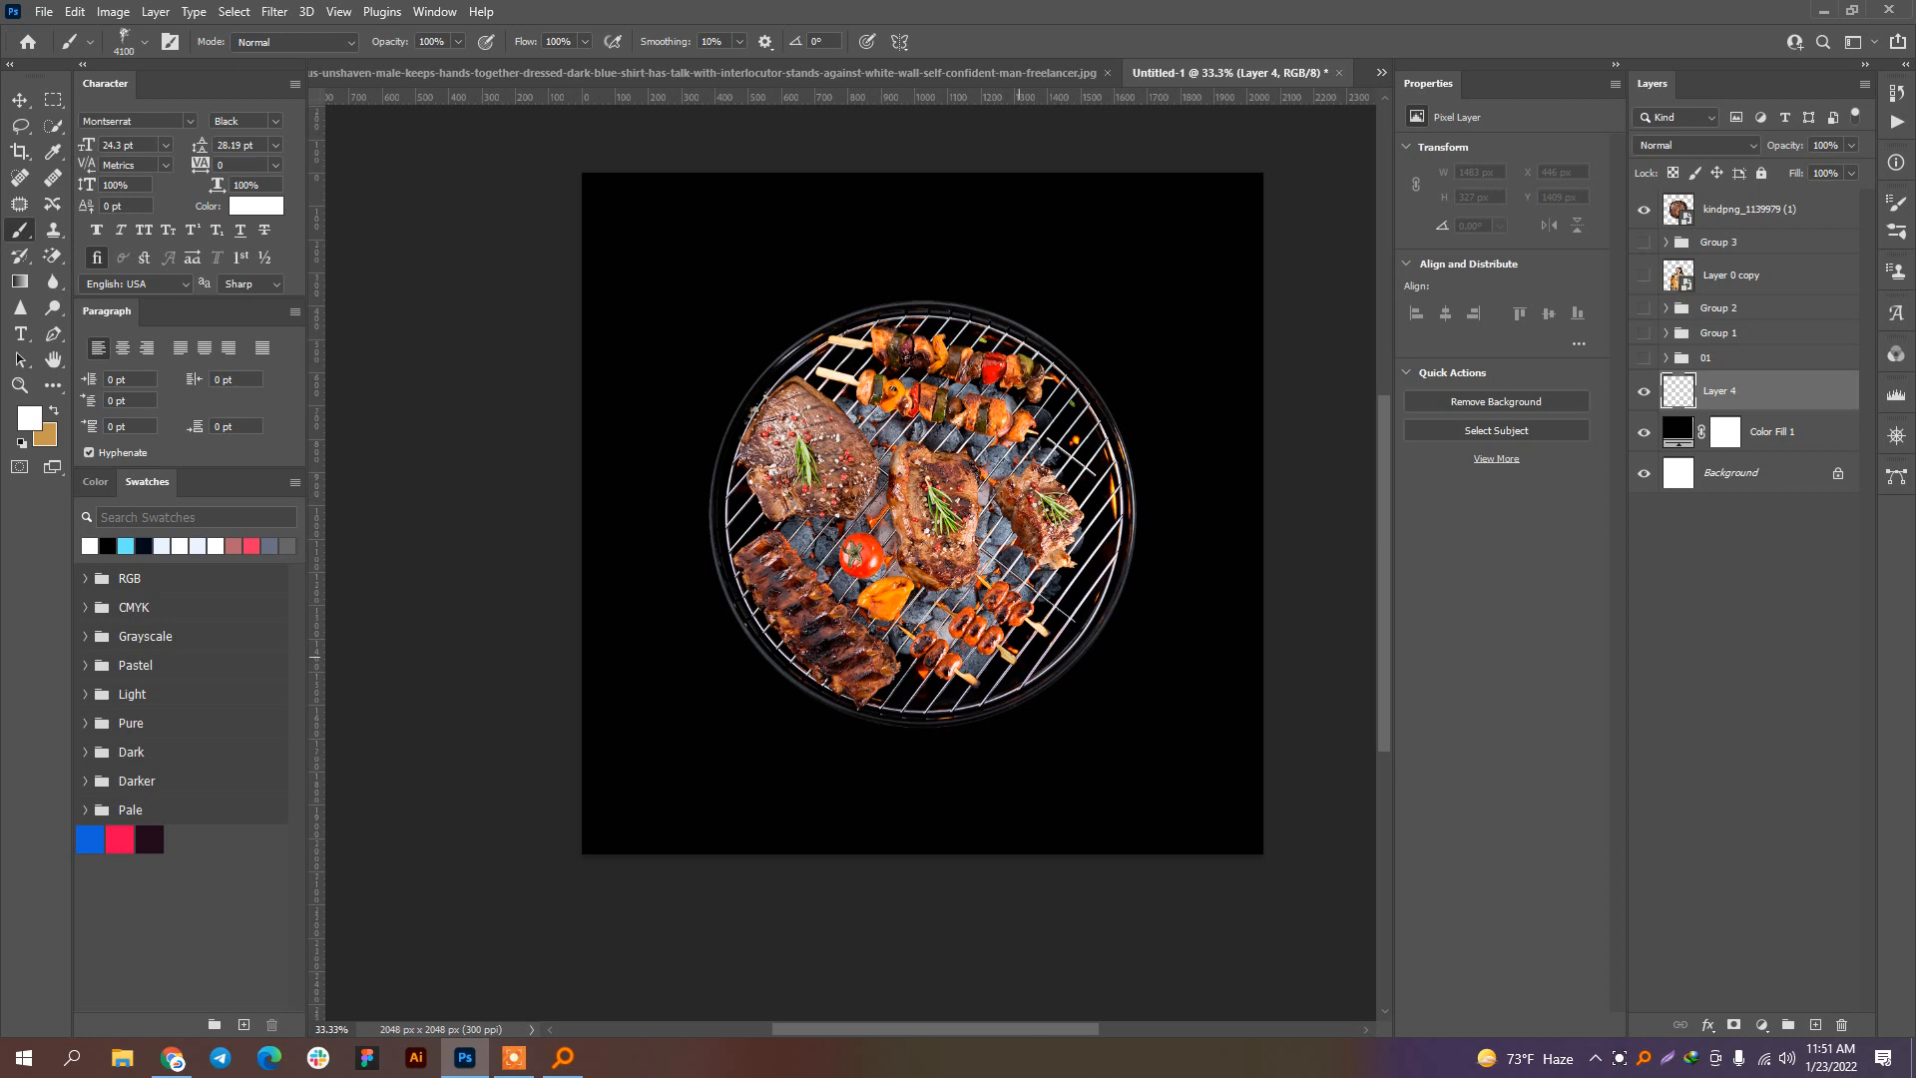
Step: Reduce the smoke brush to 1400 px and stamp white smoke behind the grill on the new layer
key("bracketleft")
key("bracketleft")
key("bracketleft")
key("bracketleft")
key("bracketleft")
key("bracketleft")
left_click(1014, 501)
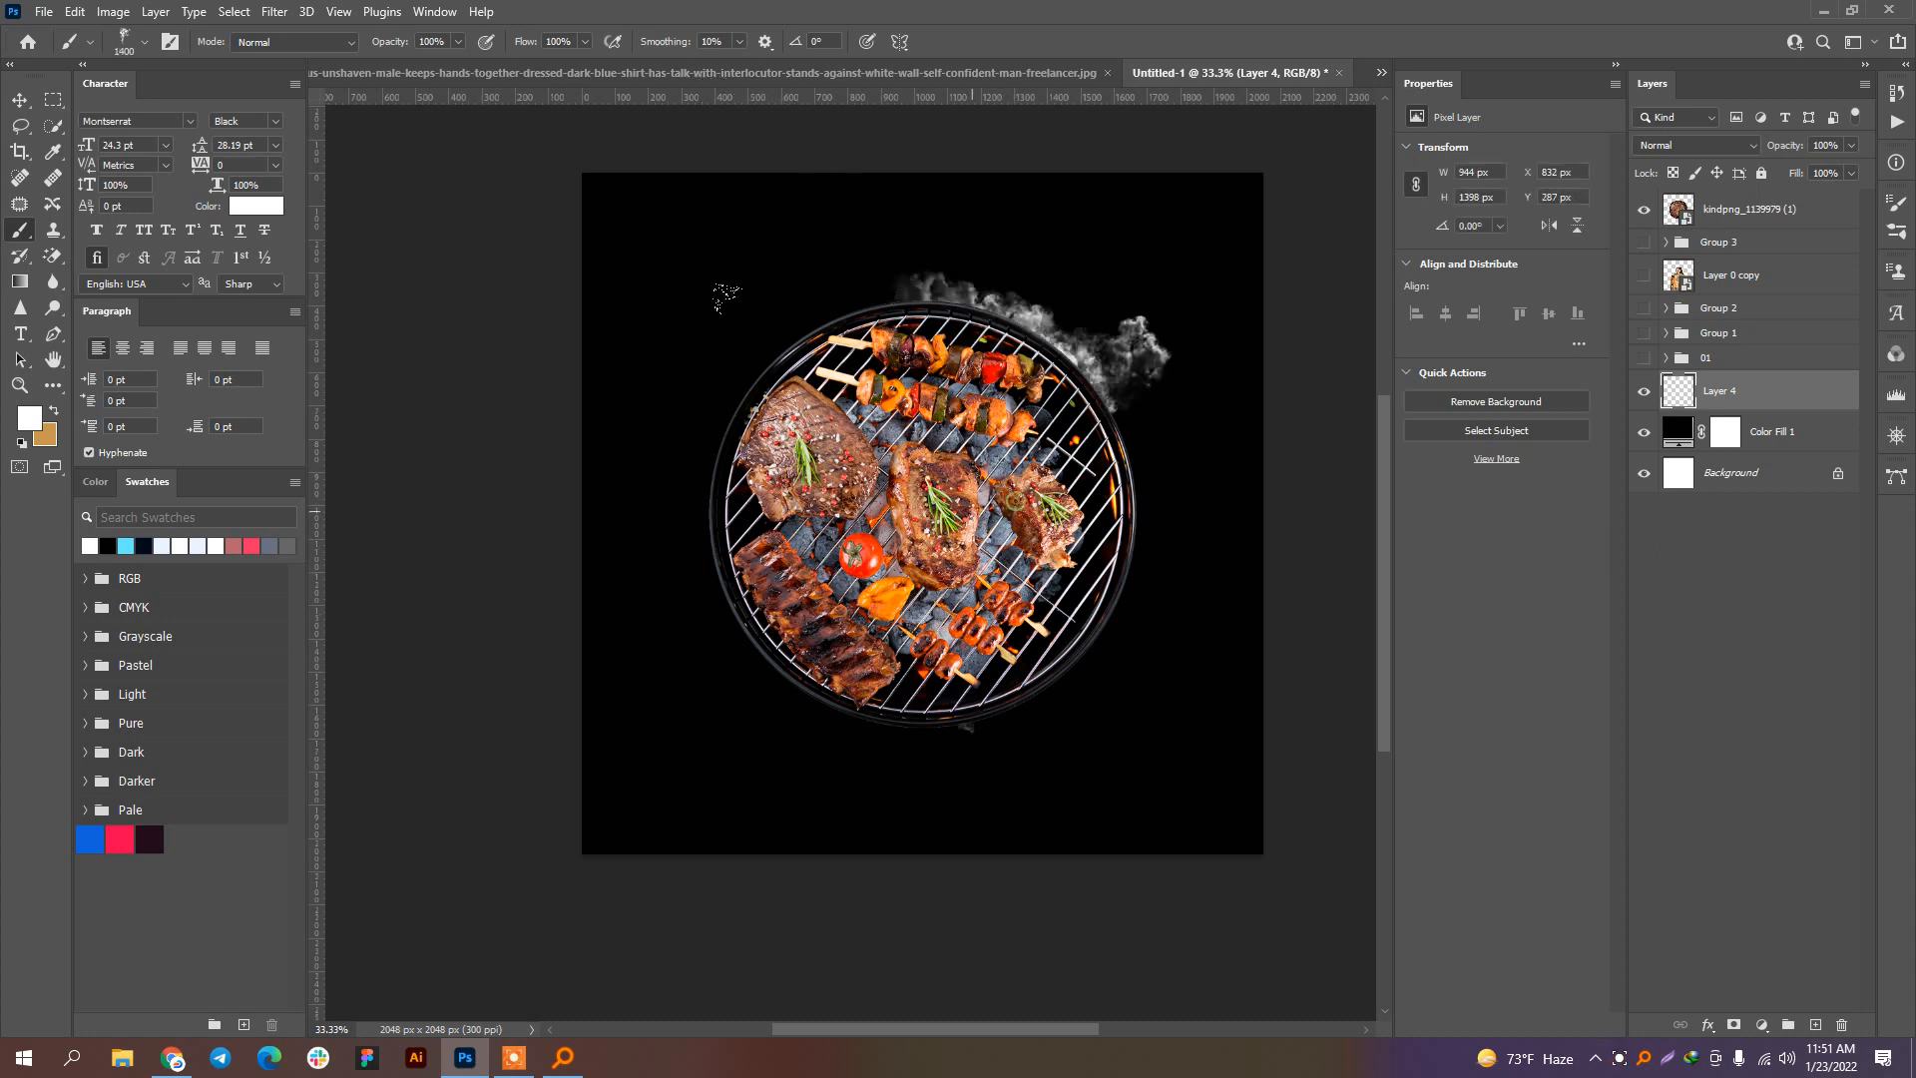
Step: Undo the smoke stamp, move Layer 4 above the grill layer, and try stamping smoke over the grill
key("ctrl+z")
left_click_drag(1761, 404, 1720, 201)
left_click(942, 444)
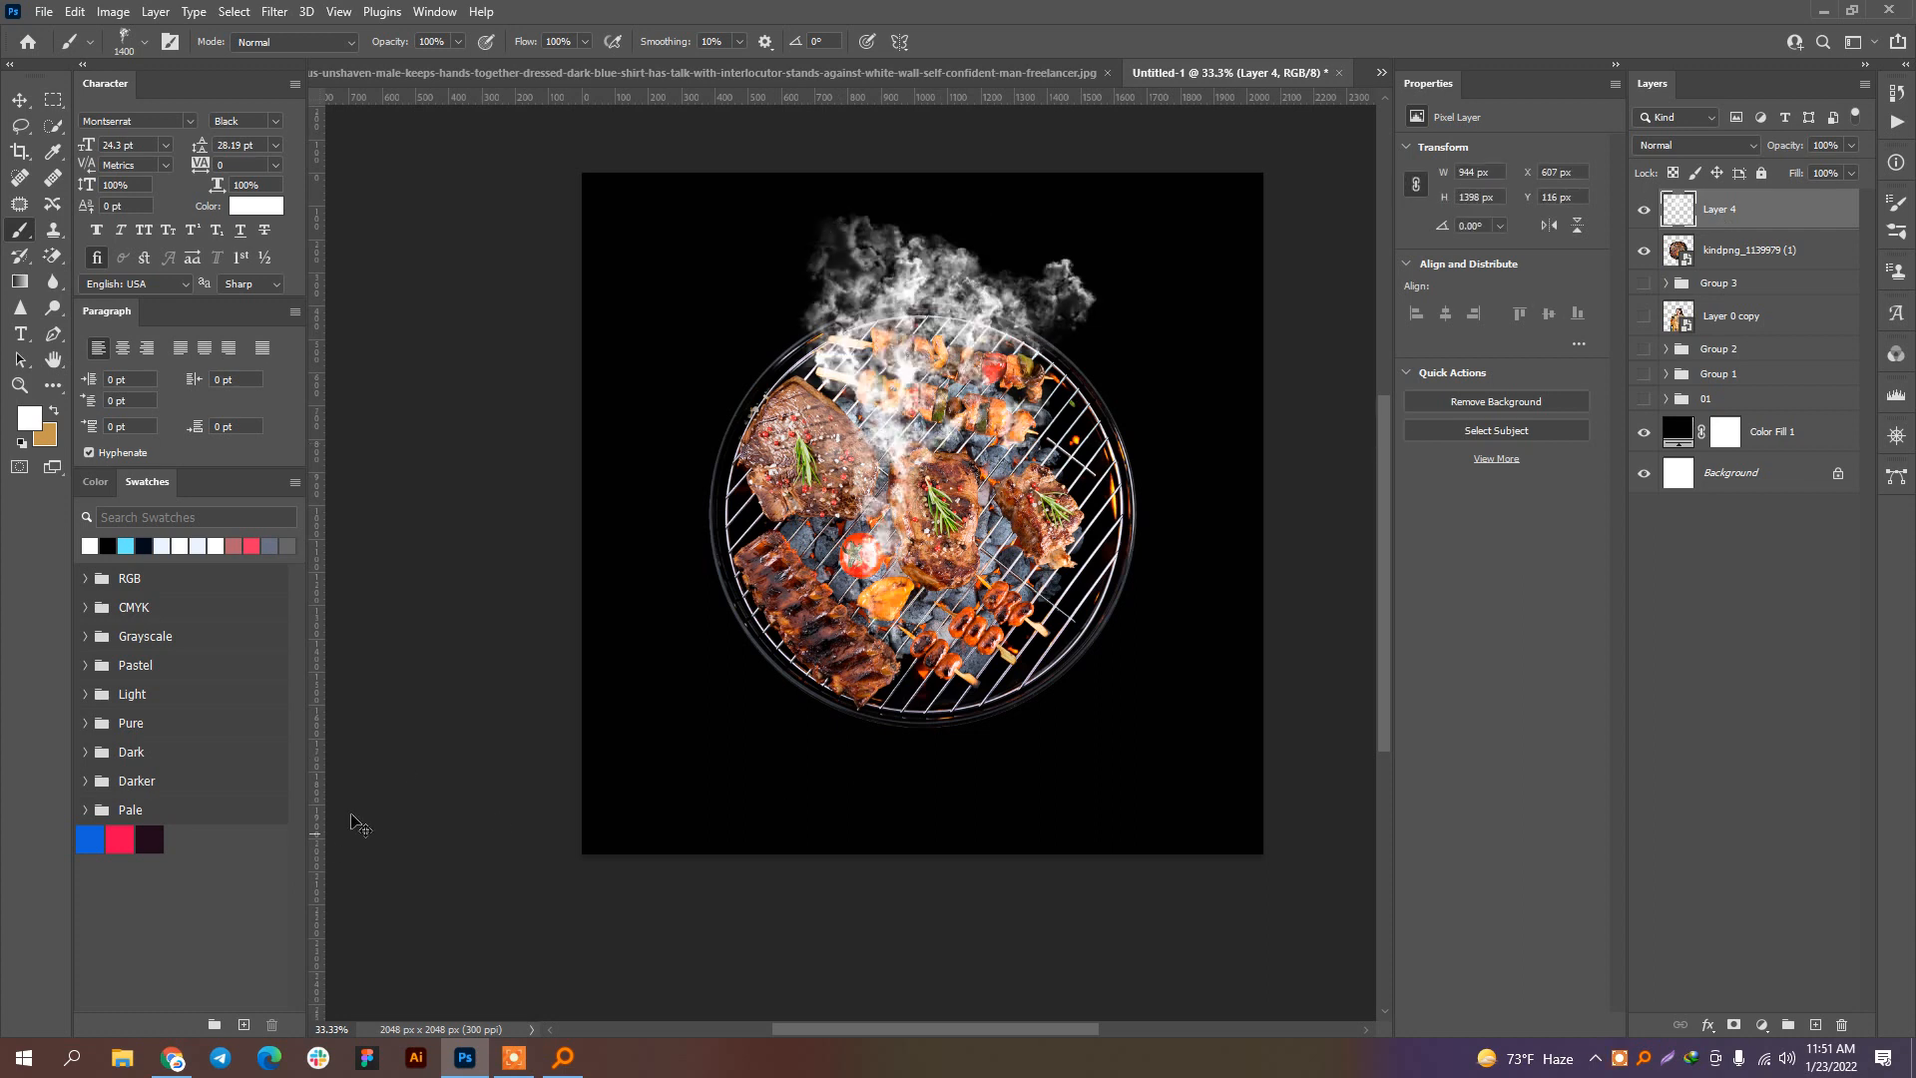
key("ctrl+z")
Step: Try other brushes from the Free Smoke Photoshop Brushes 3 and 20 Smoke Brushes CS3 sets, ending with Smoke Brush 7
left_click(132, 45)
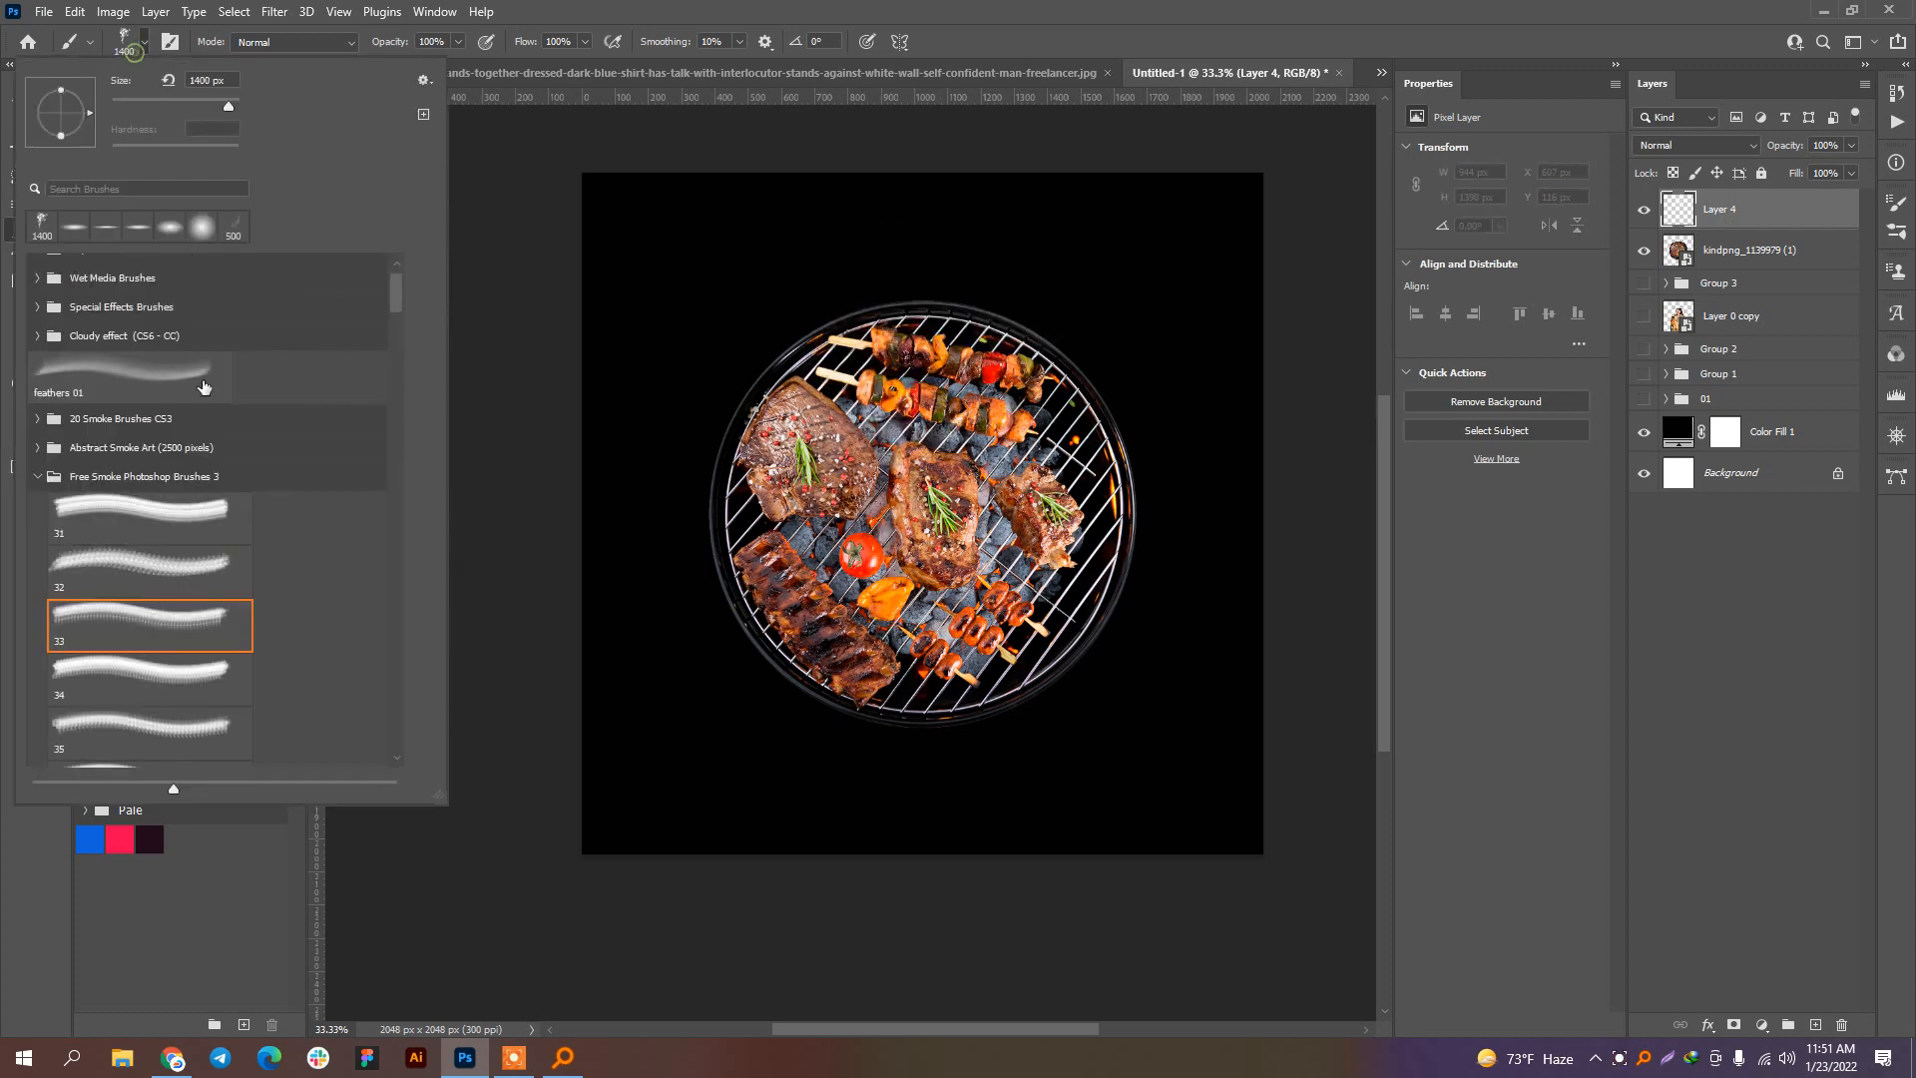
scroll(72, 651, "down", 2)
left_click(73, 652)
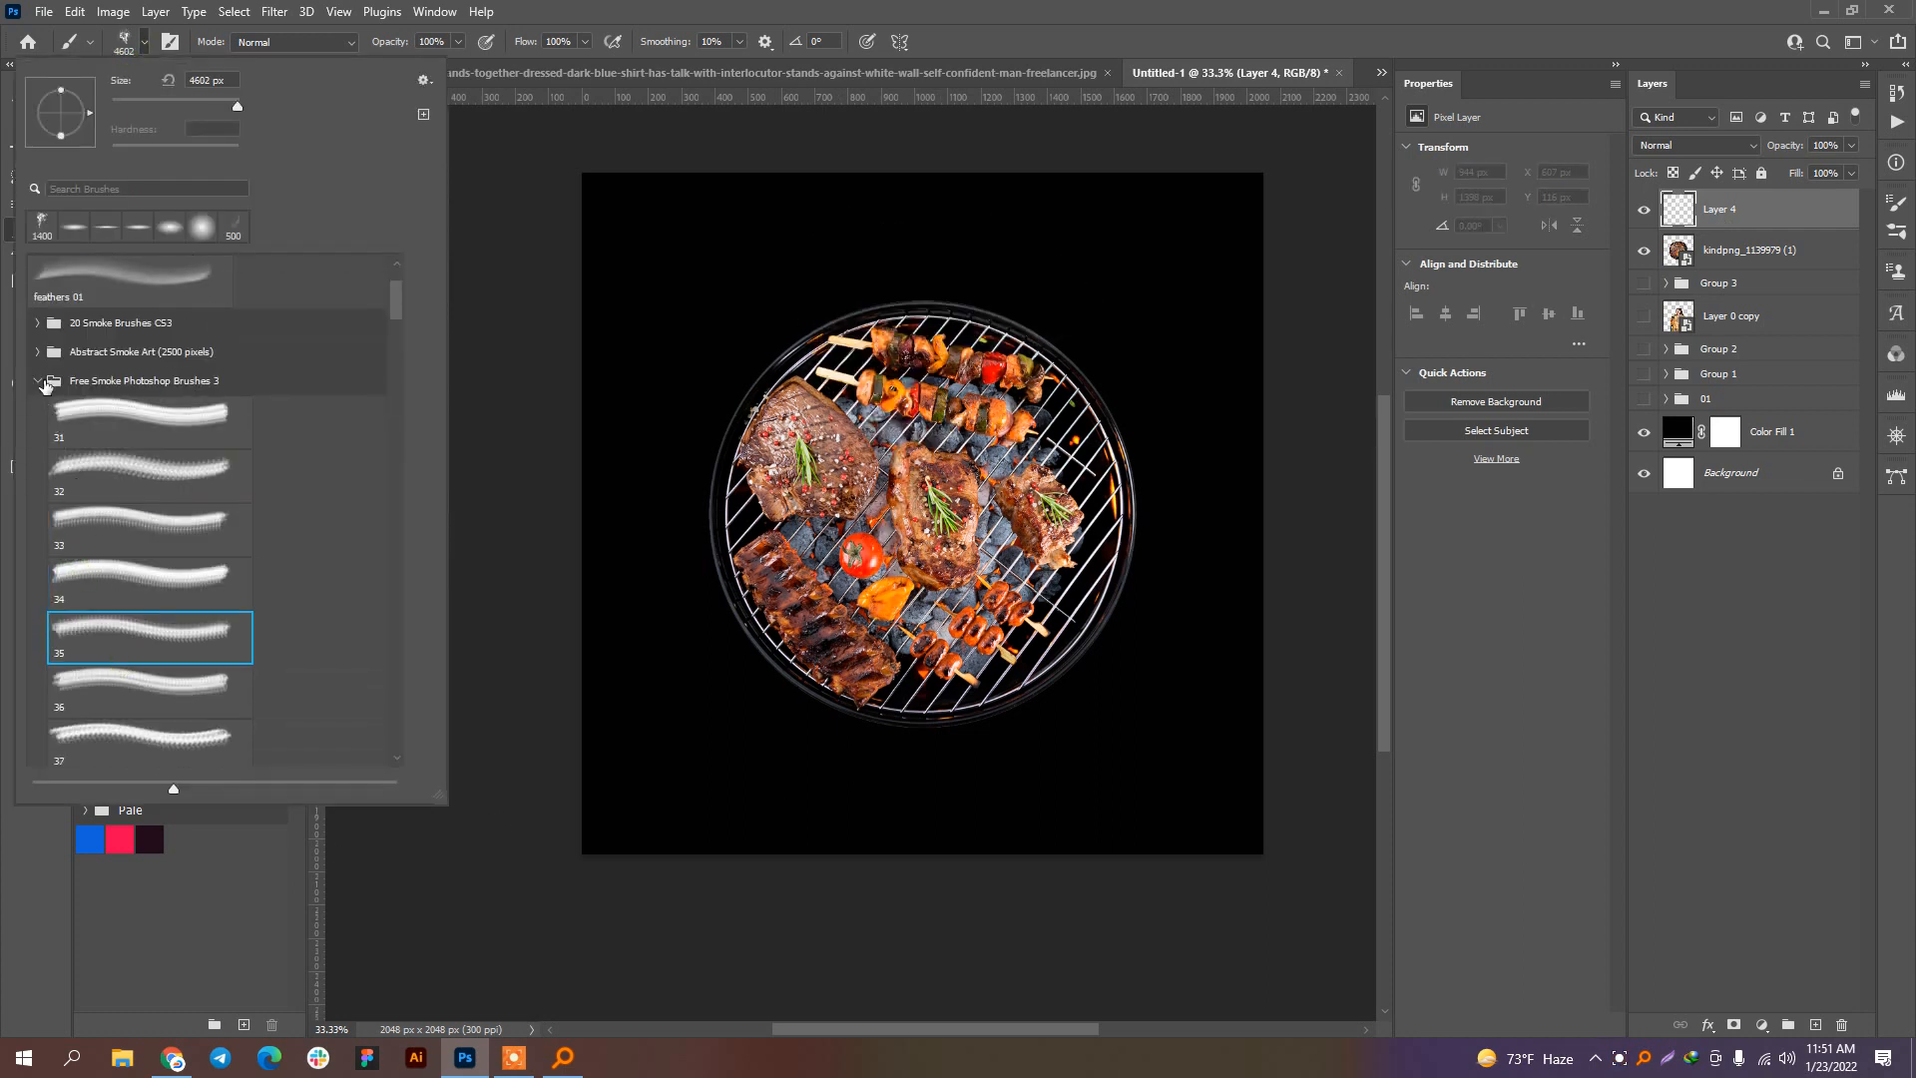
left_click(39, 381)
left_click(38, 323)
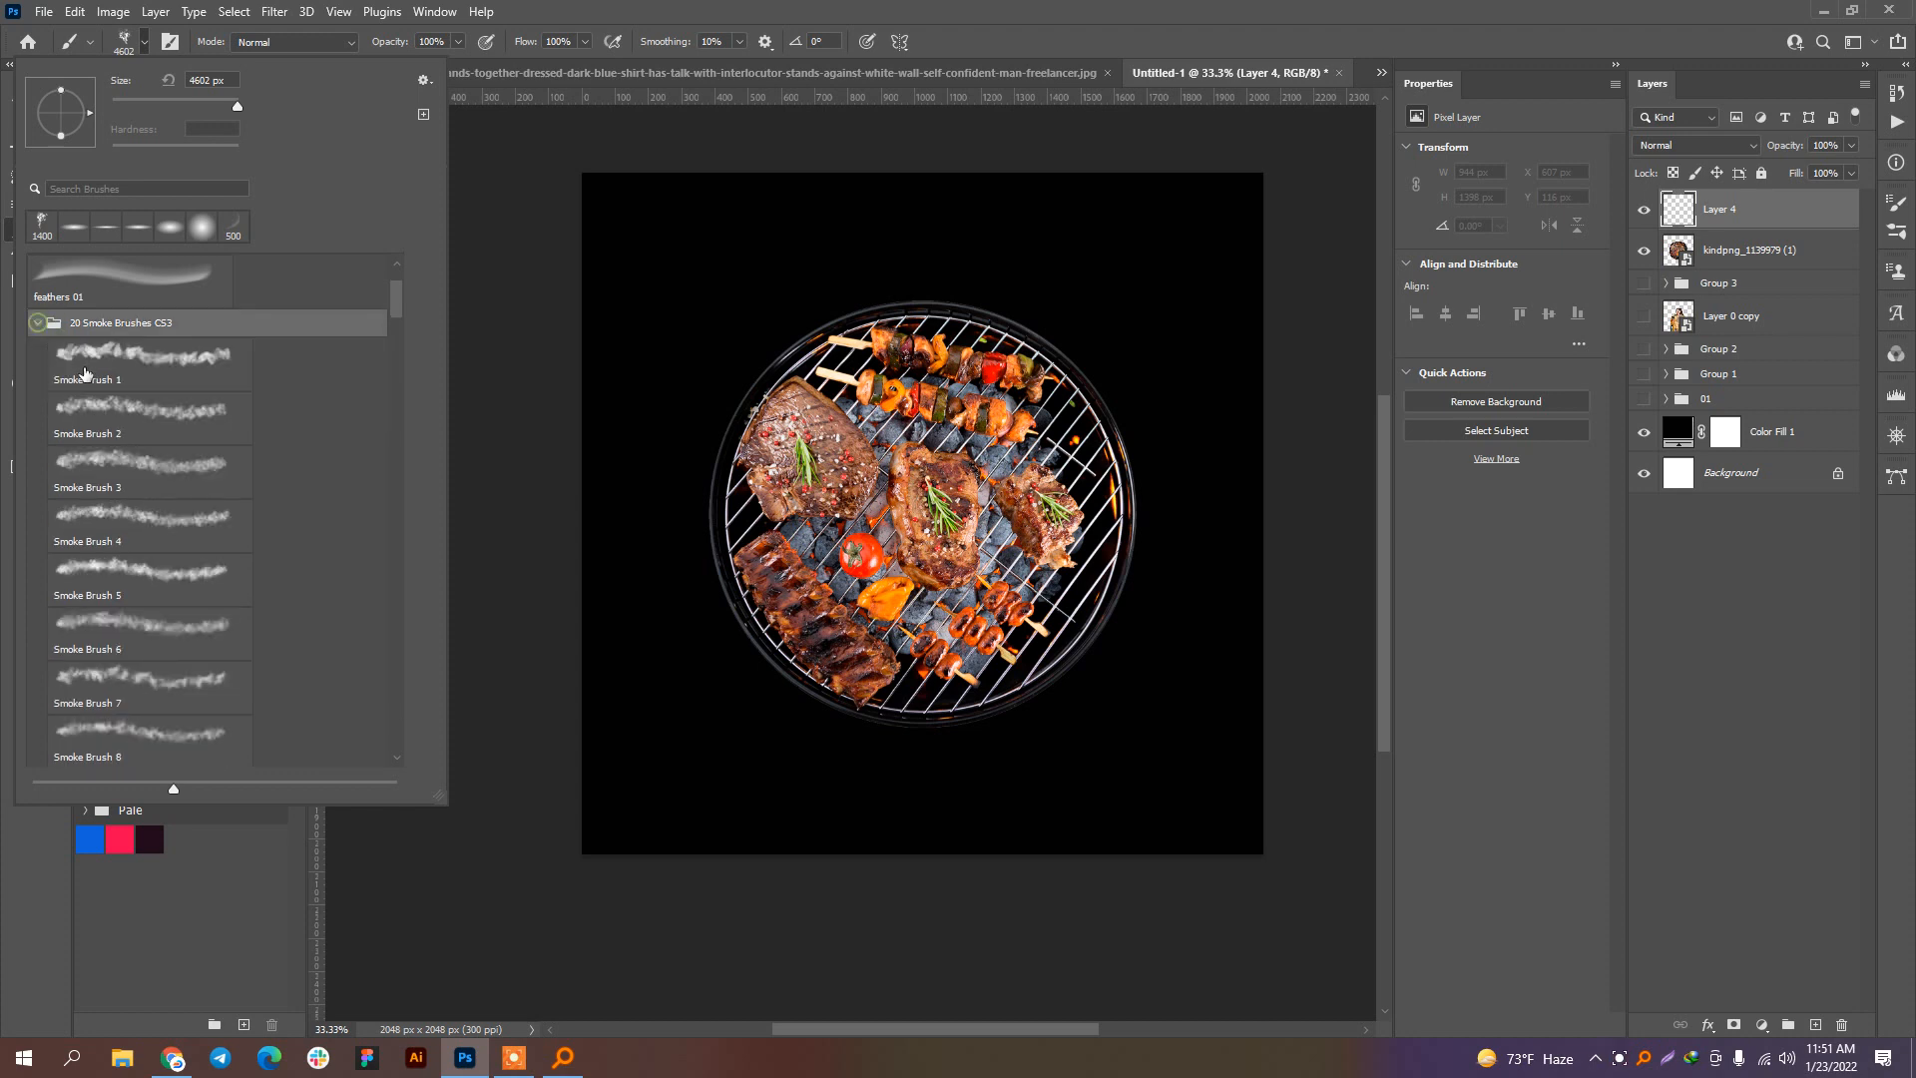
left_click(87, 377)
left_click(118, 473)
scroll(155, 535, "down", 2)
left_click(152, 597)
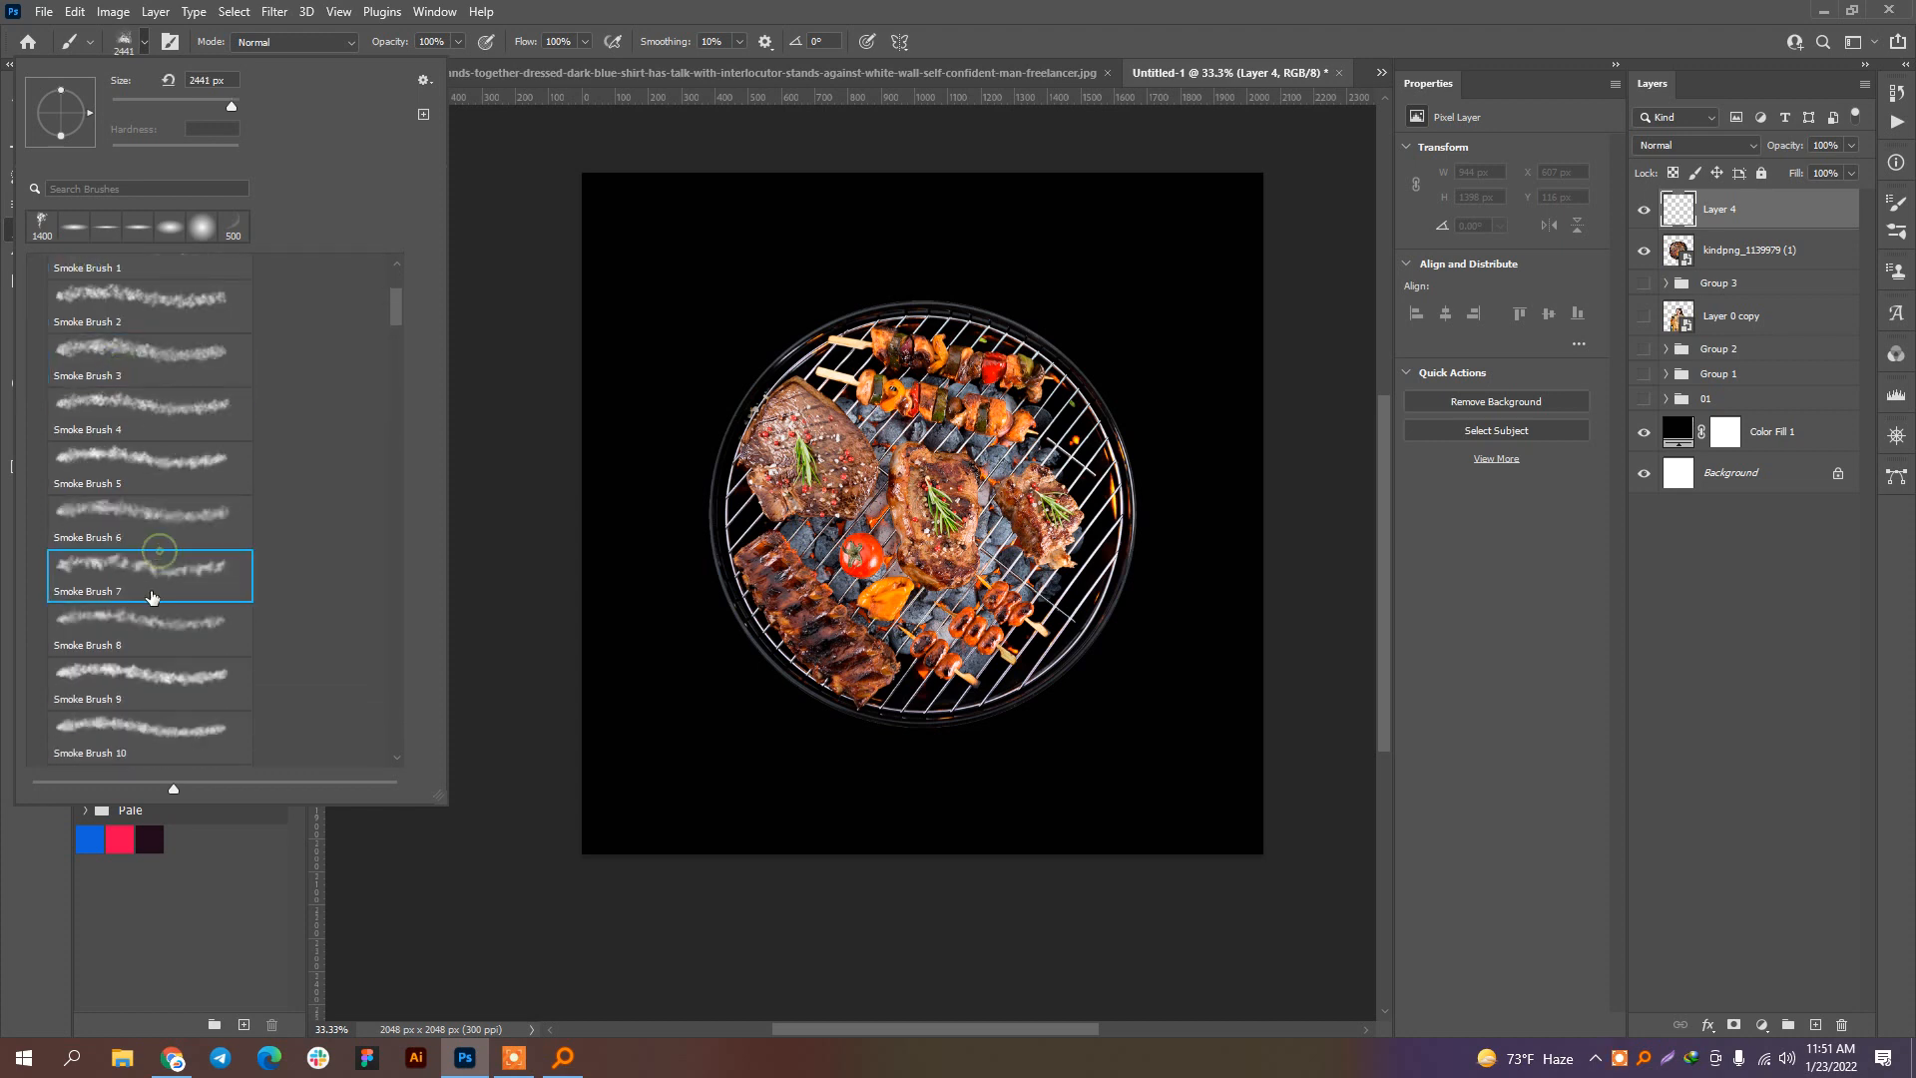
scroll(123, 332, "up", 4)
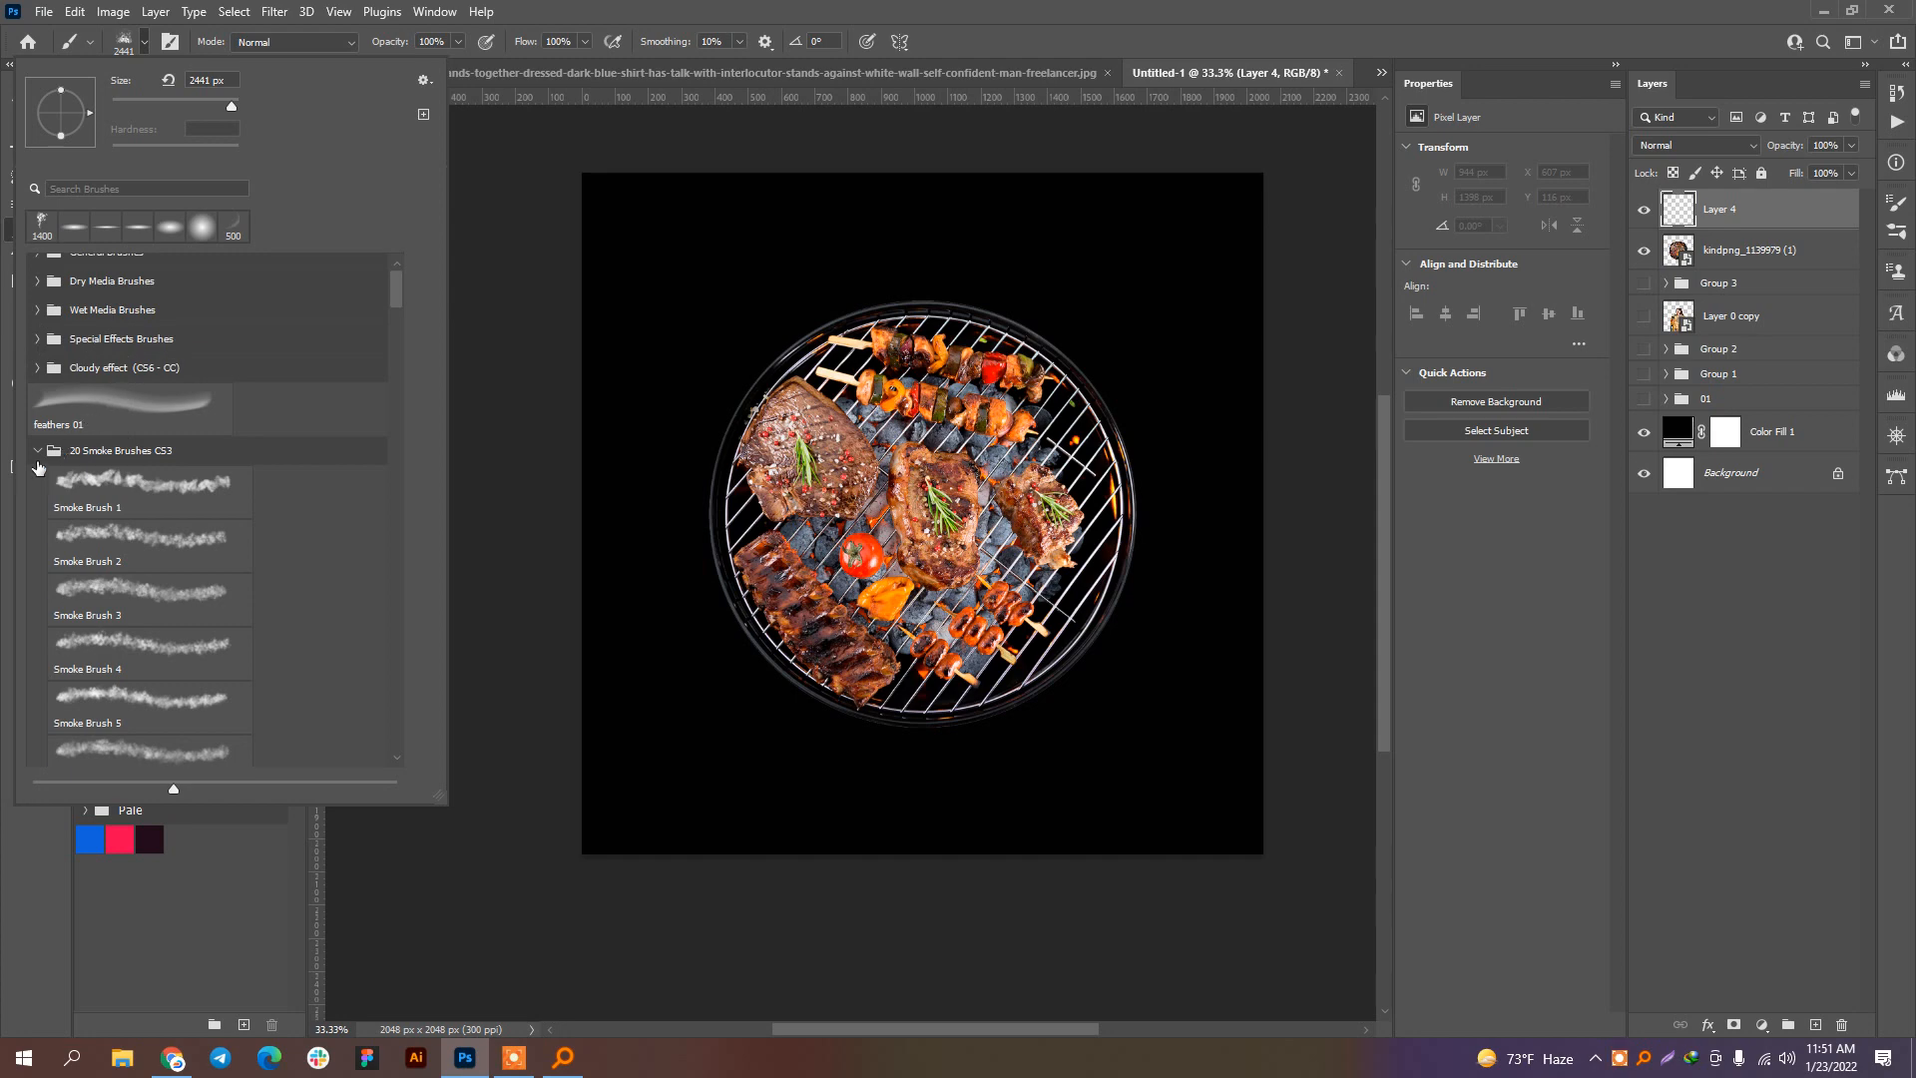
Step: Switch to the browser and look through the Brusheezy smoke brush results for a suitable brush set
left_click(172, 1057)
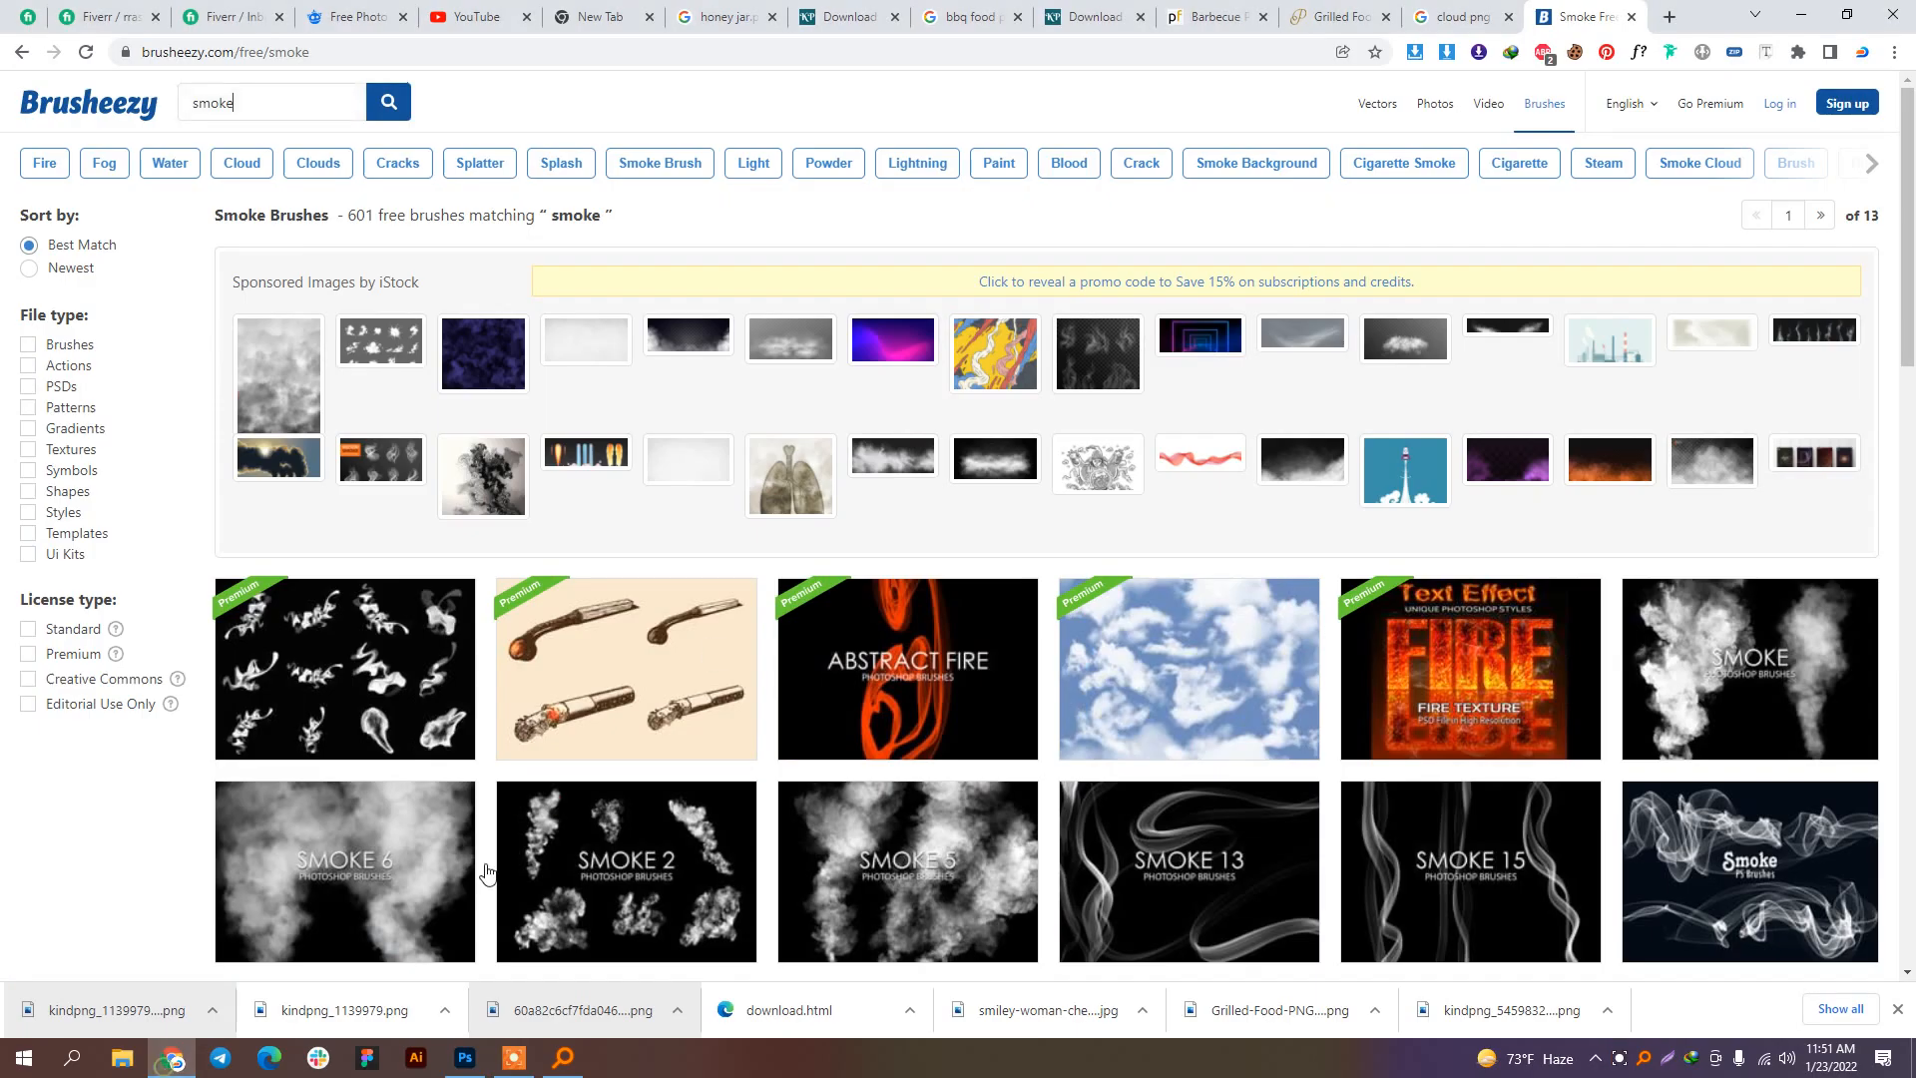
scroll(799, 498, "down", 5)
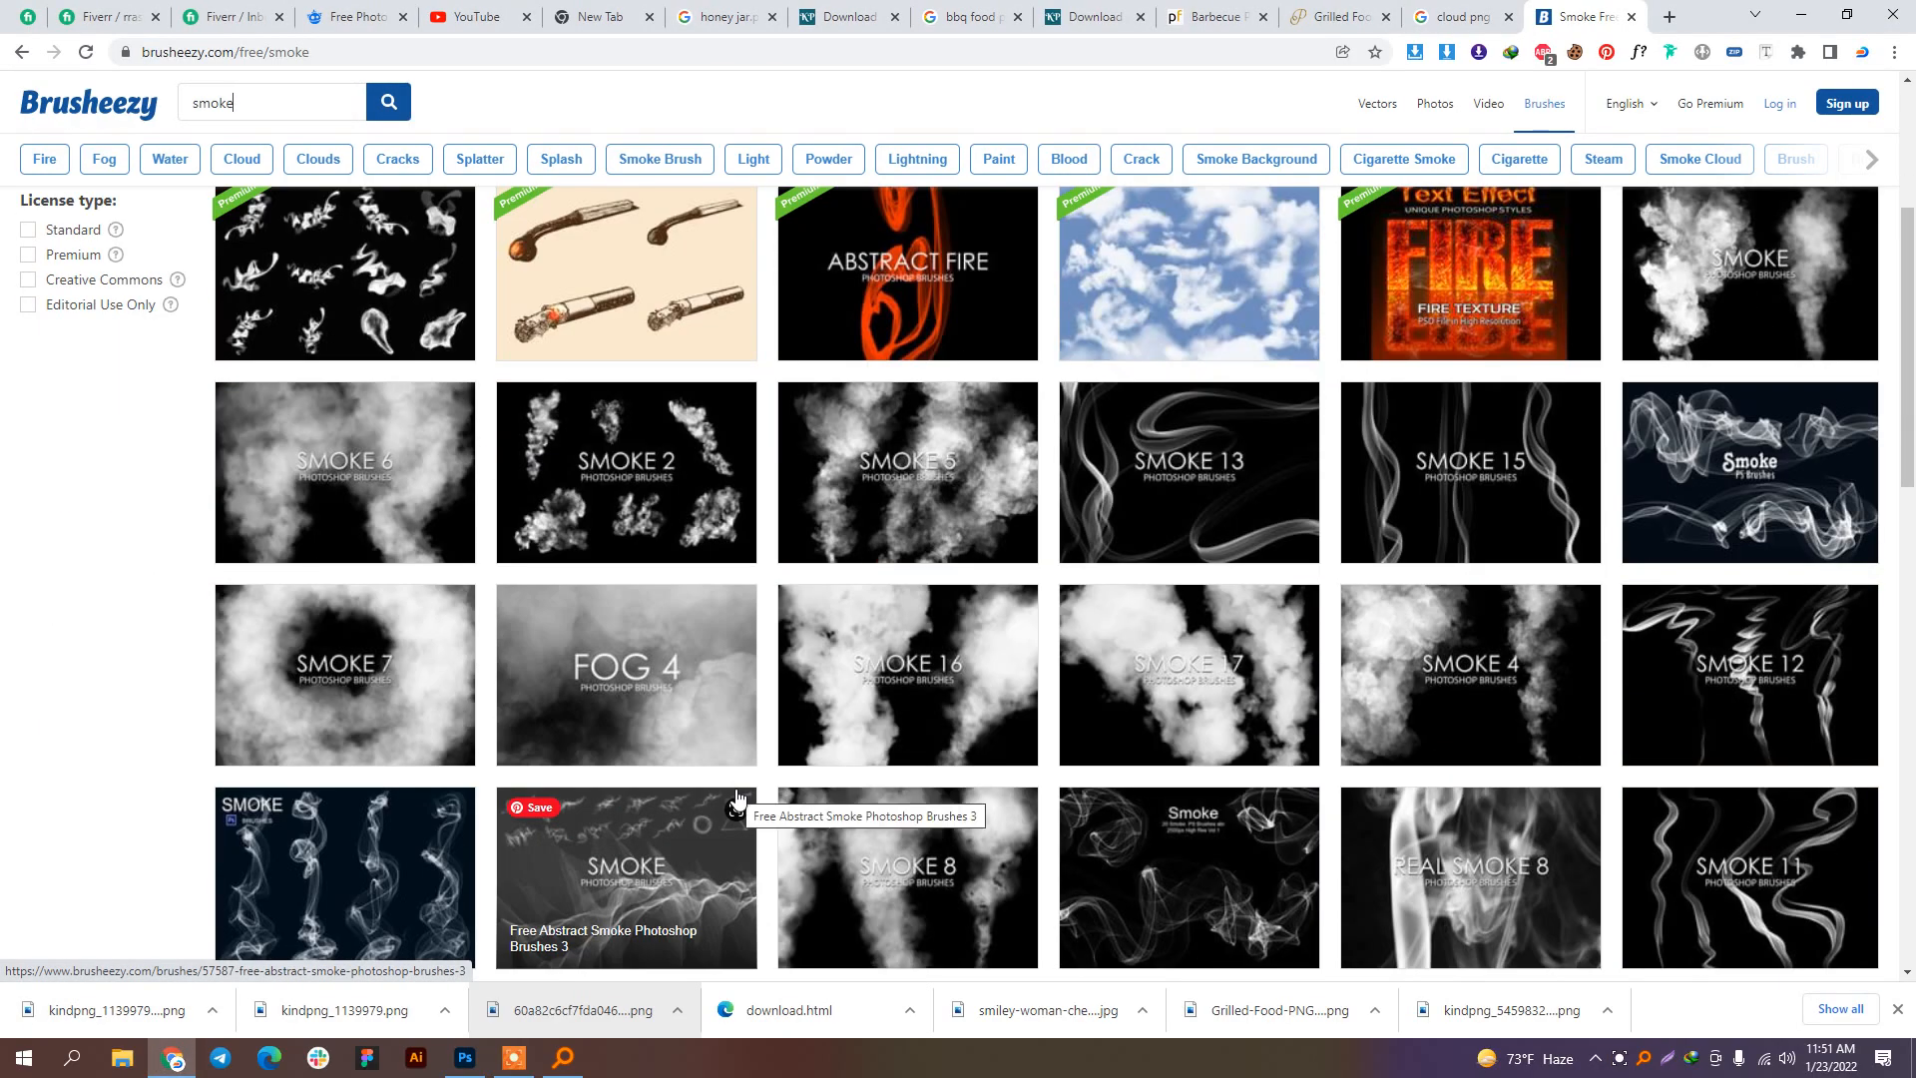
scroll(748, 804, "down", 4)
scroll(910, 743, "down", 1)
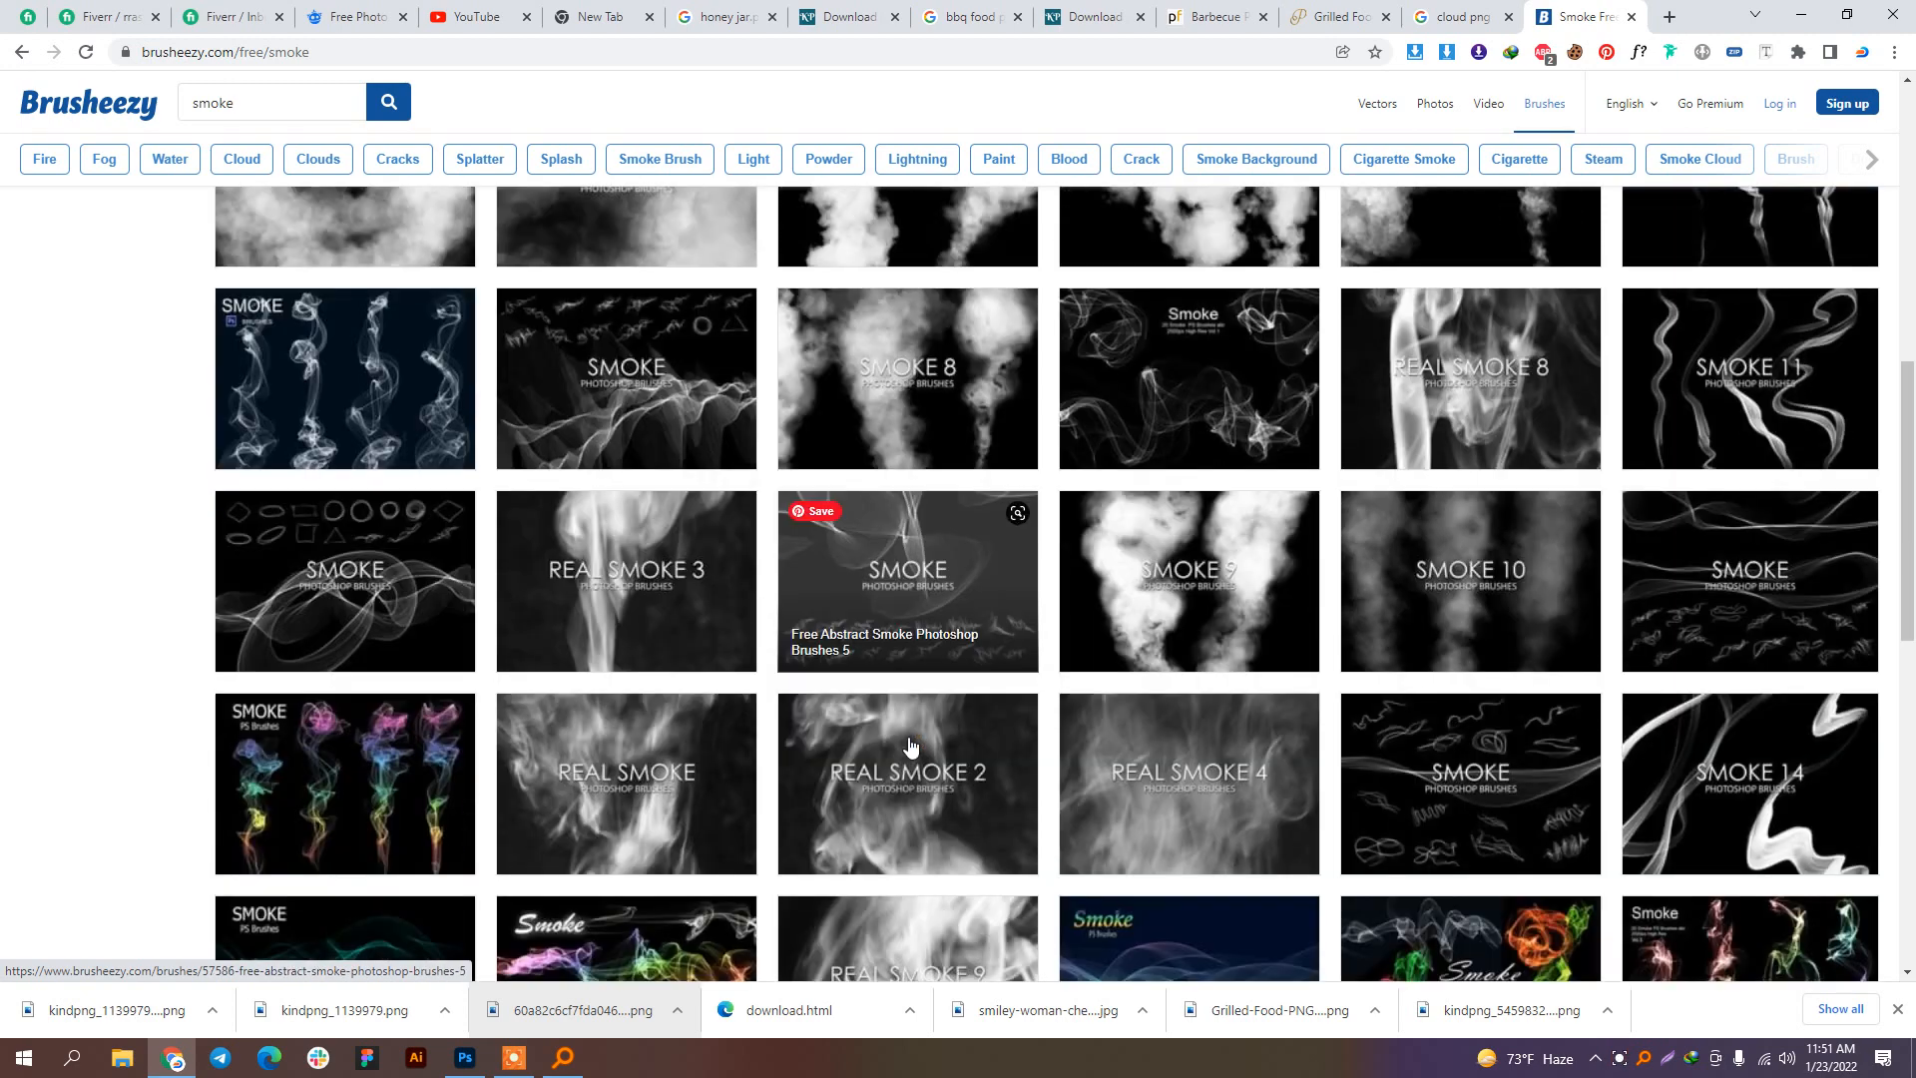
scroll(824, 724, "down", 7)
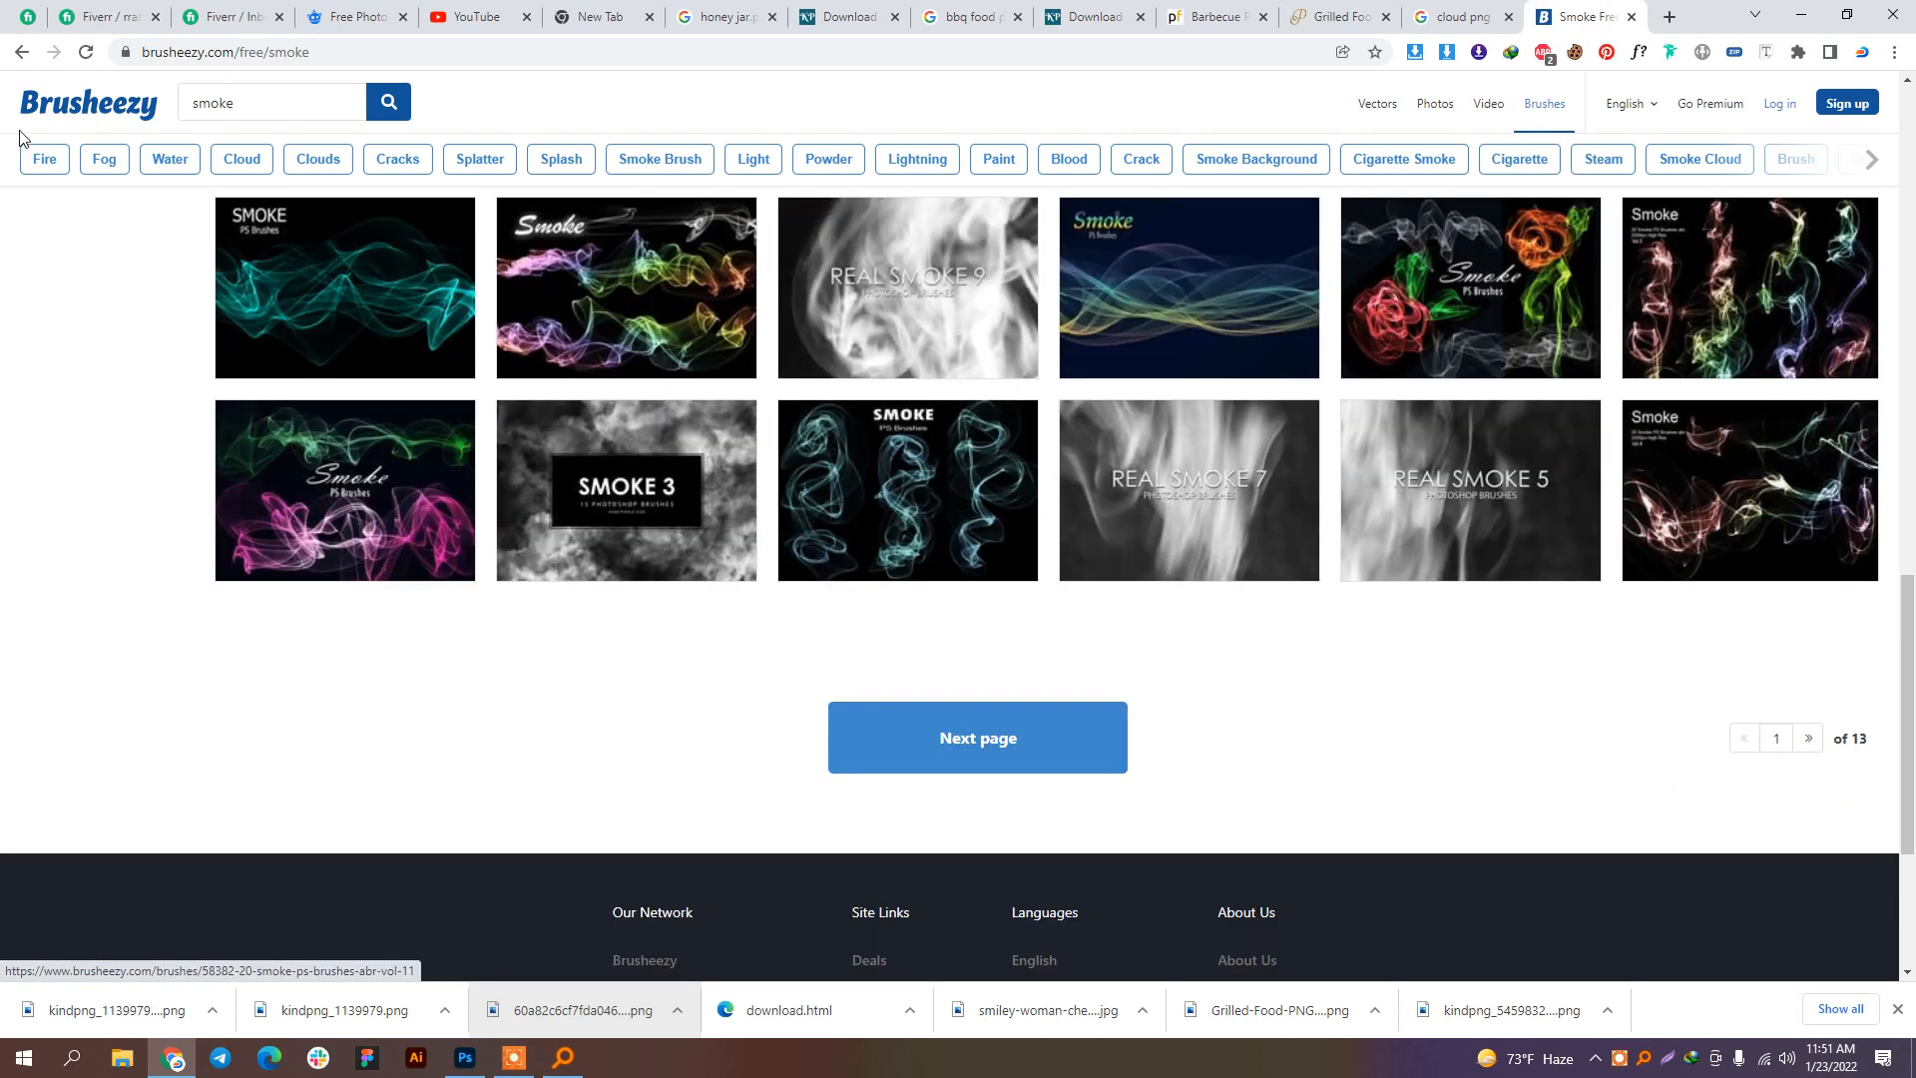
Step: Return to the Google image results for smoke photoshop brushes and open the Smokem Brushes page on 123Freebrushes
left_click(21, 51)
left_click(269, 187)
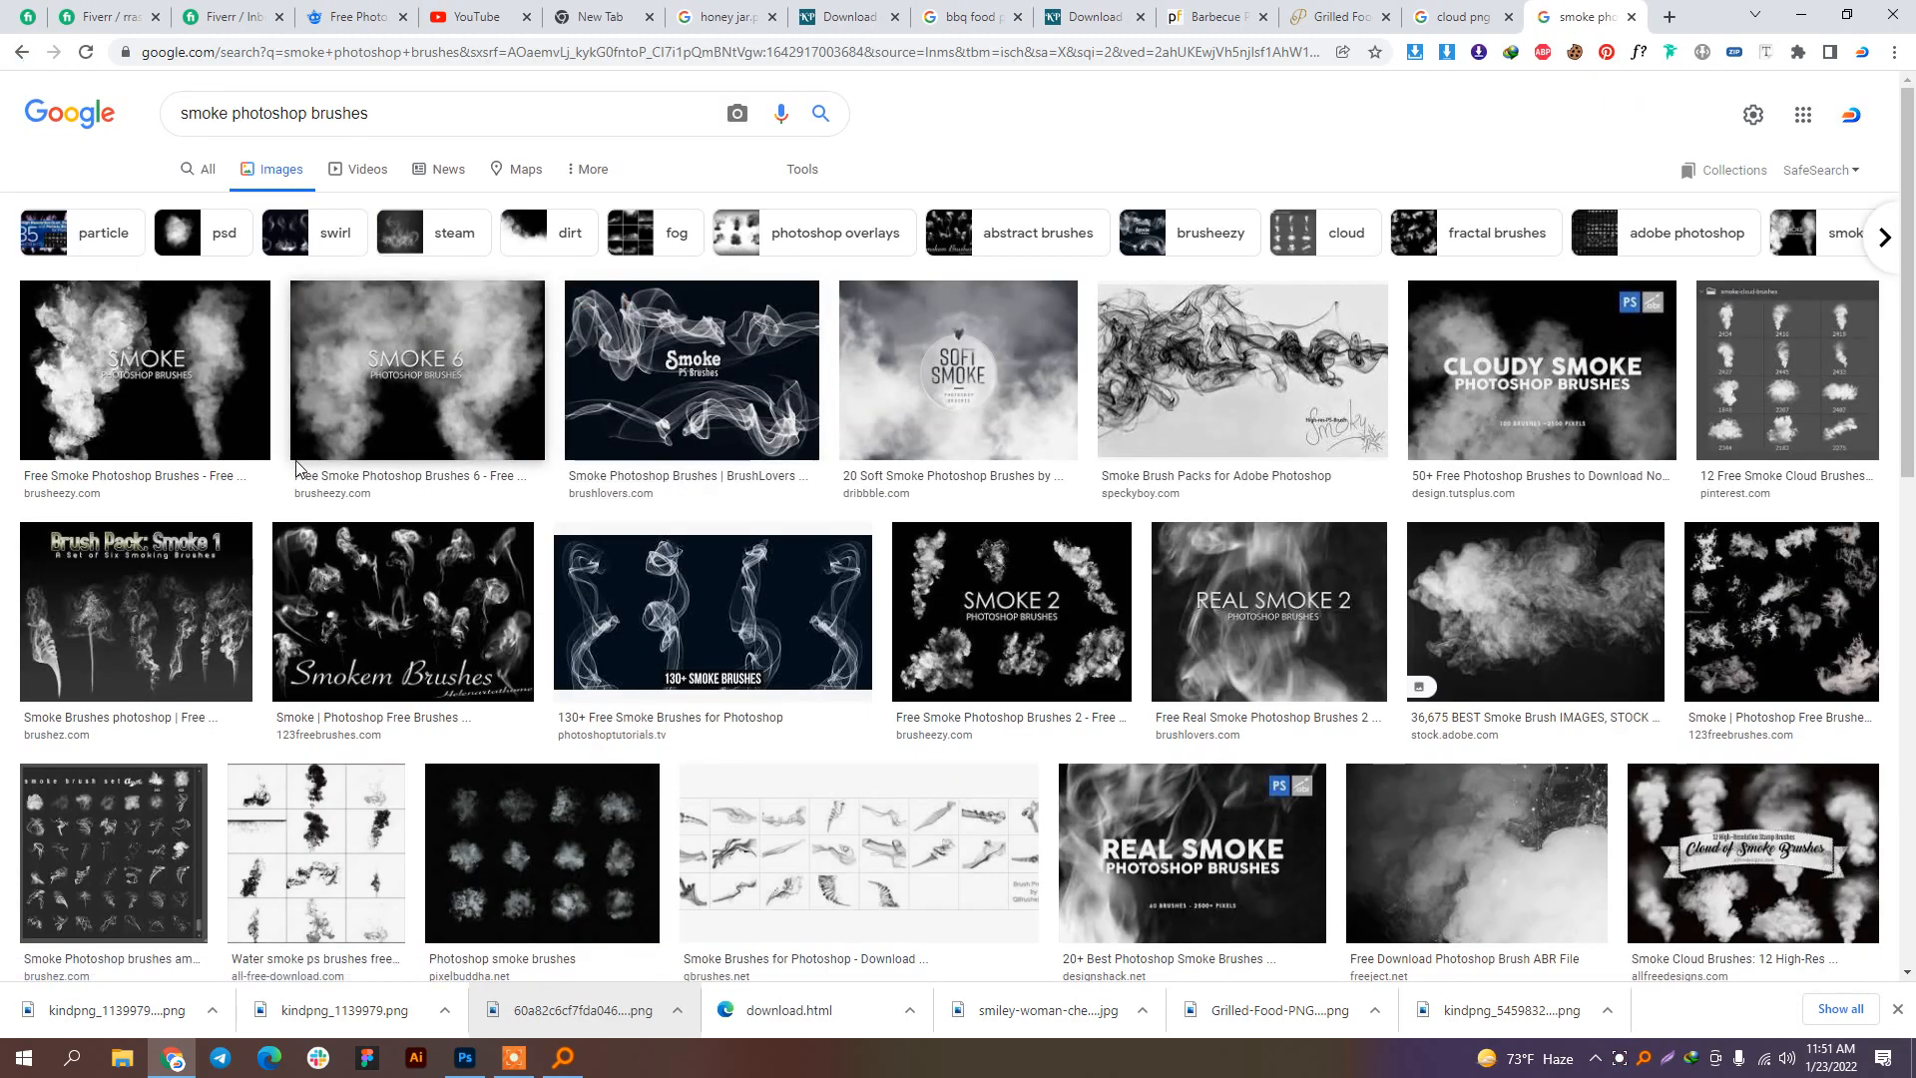
left_click(391, 596)
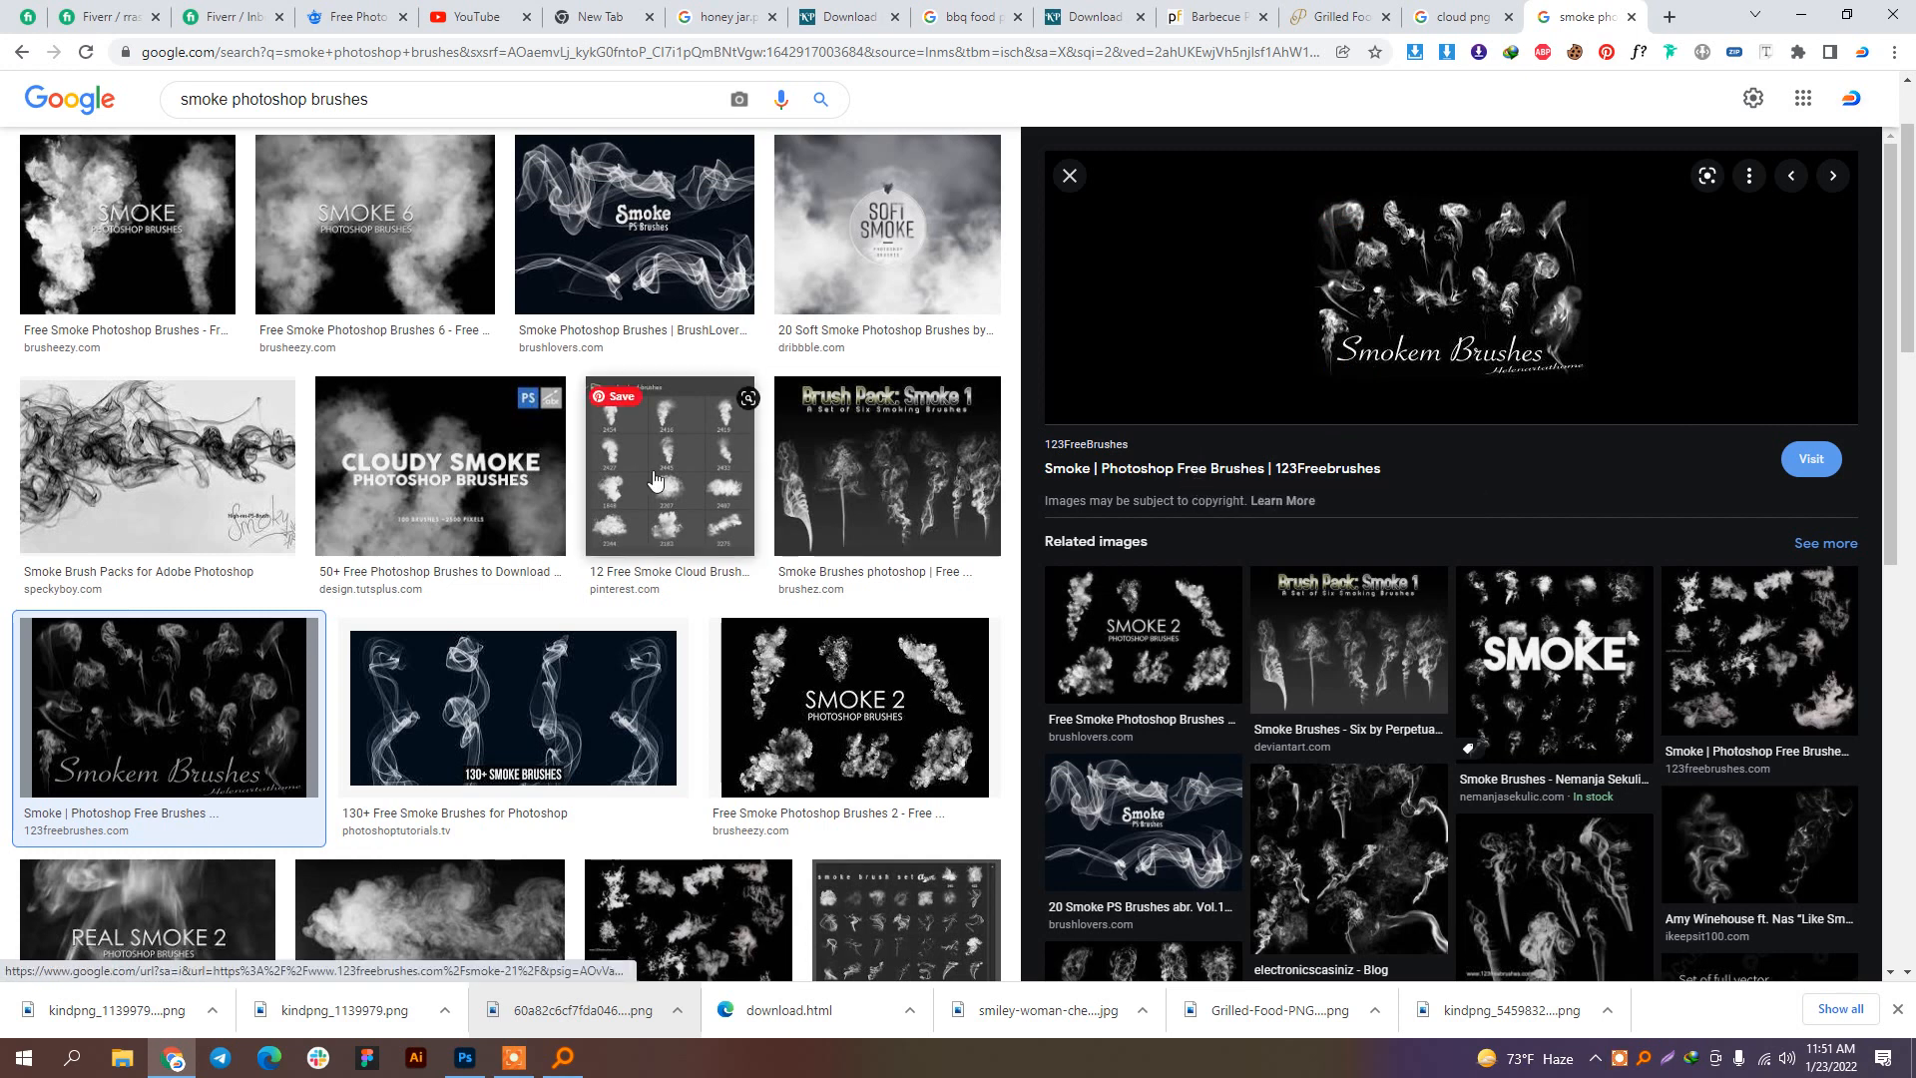
left_click(1093, 471)
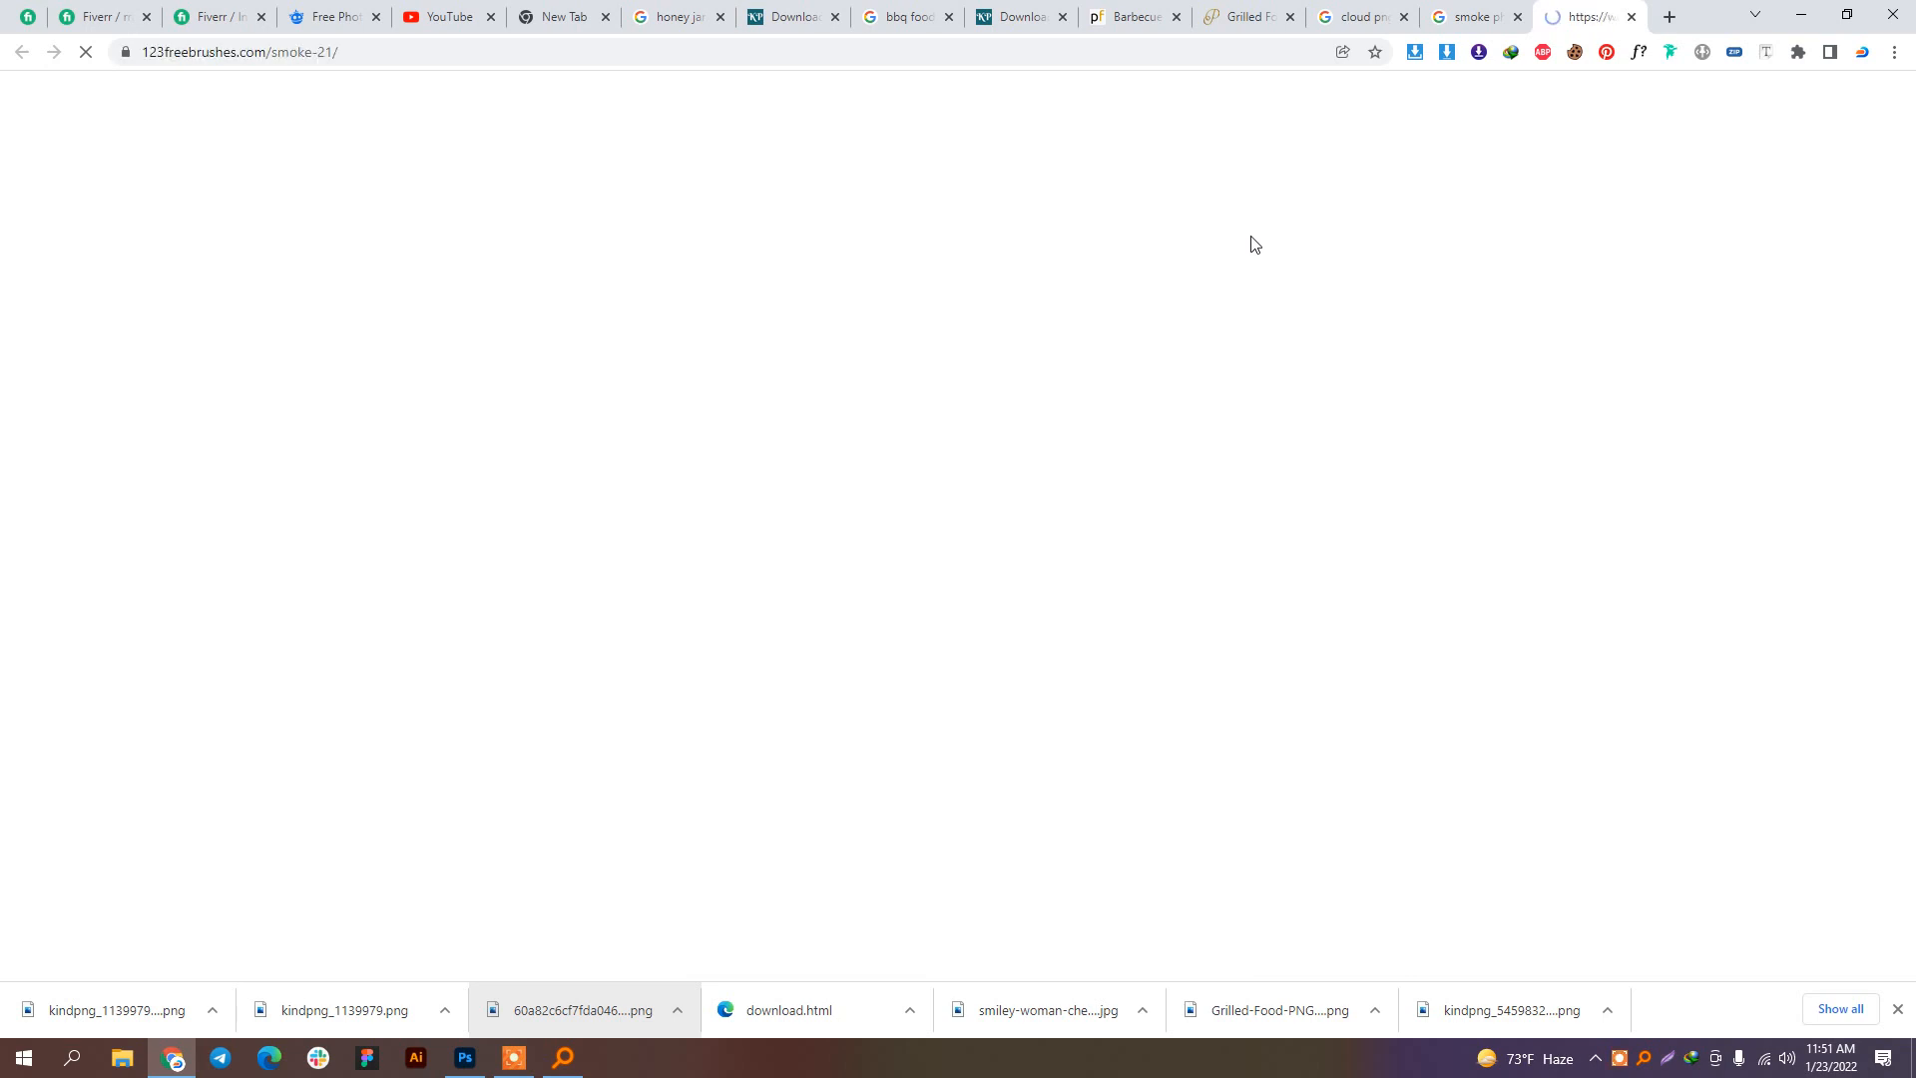
Step: Download the Smoke brush set as 123freevectors_2517_abstract.zip to the Compressed downloads folder
left_click(662, 548)
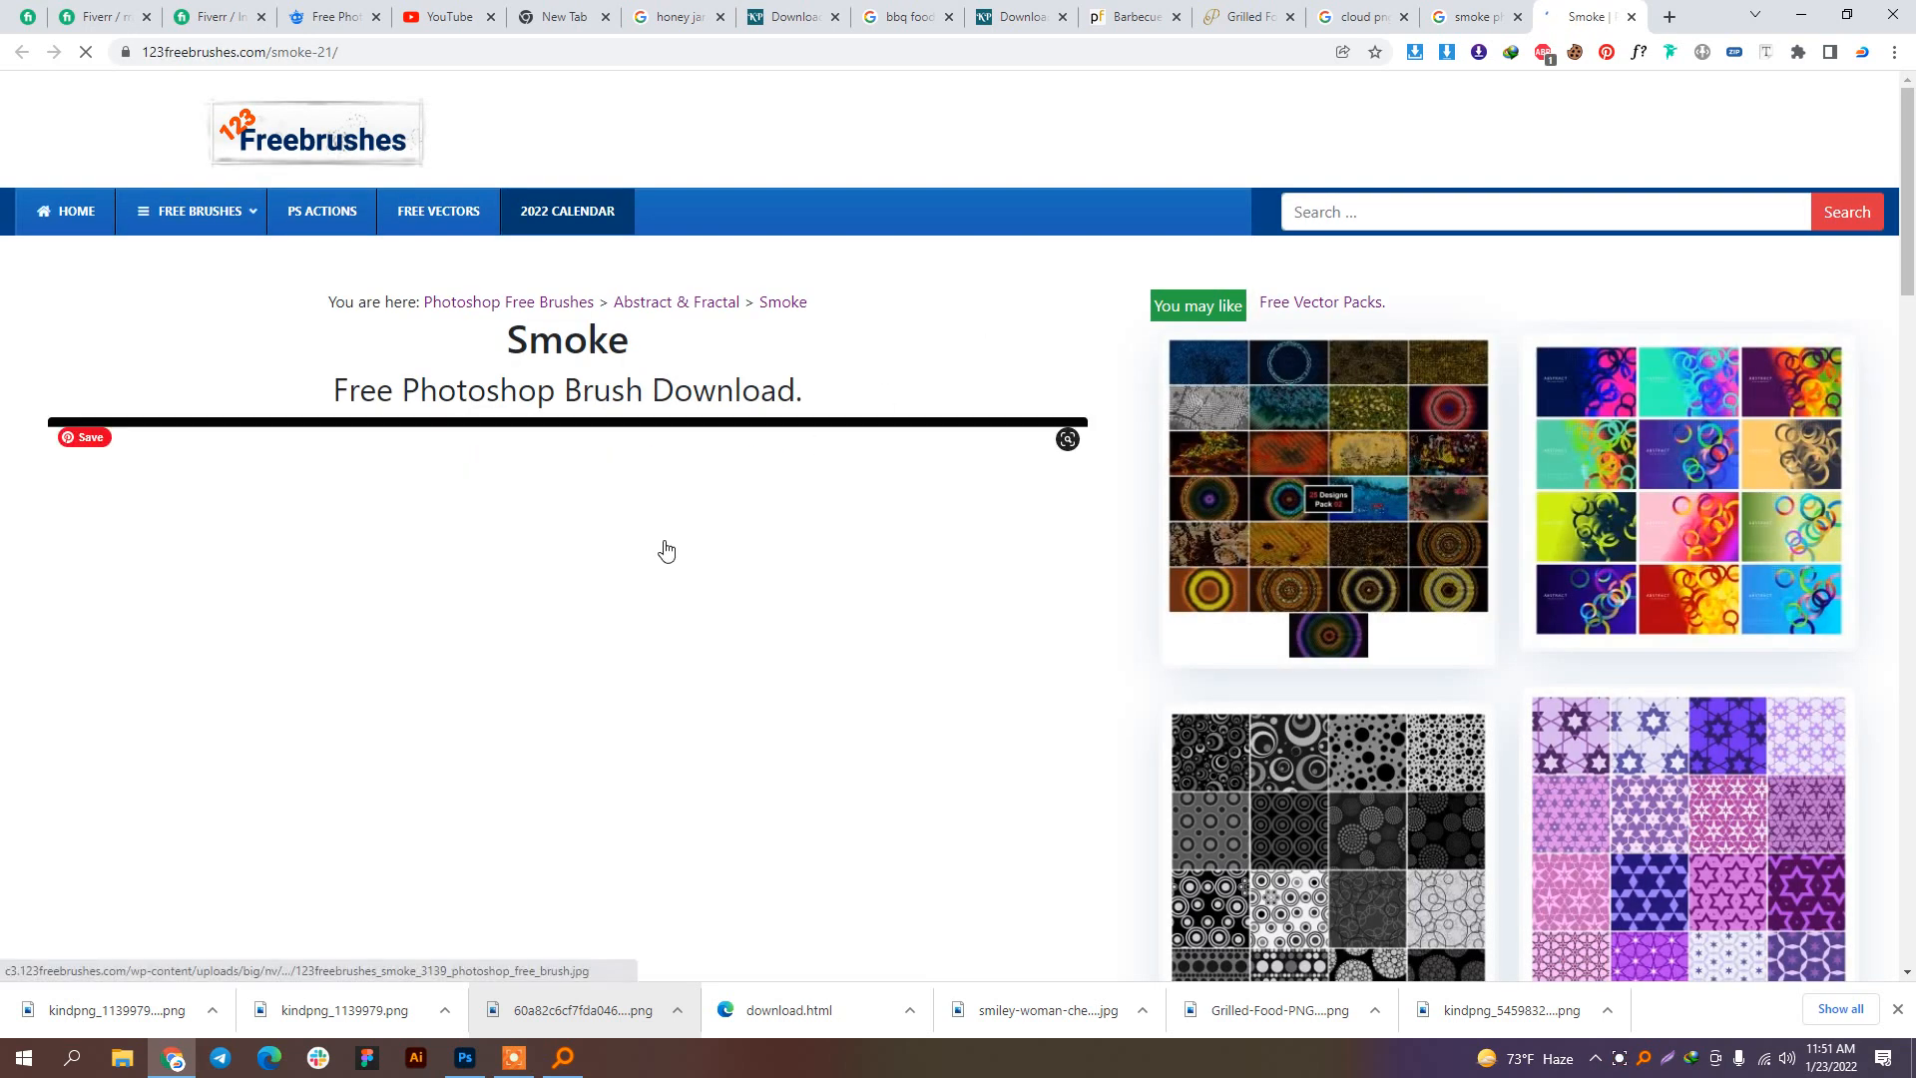
left_click(1484, 5)
scroll(787, 507, "down", 7)
left_click(740, 508)
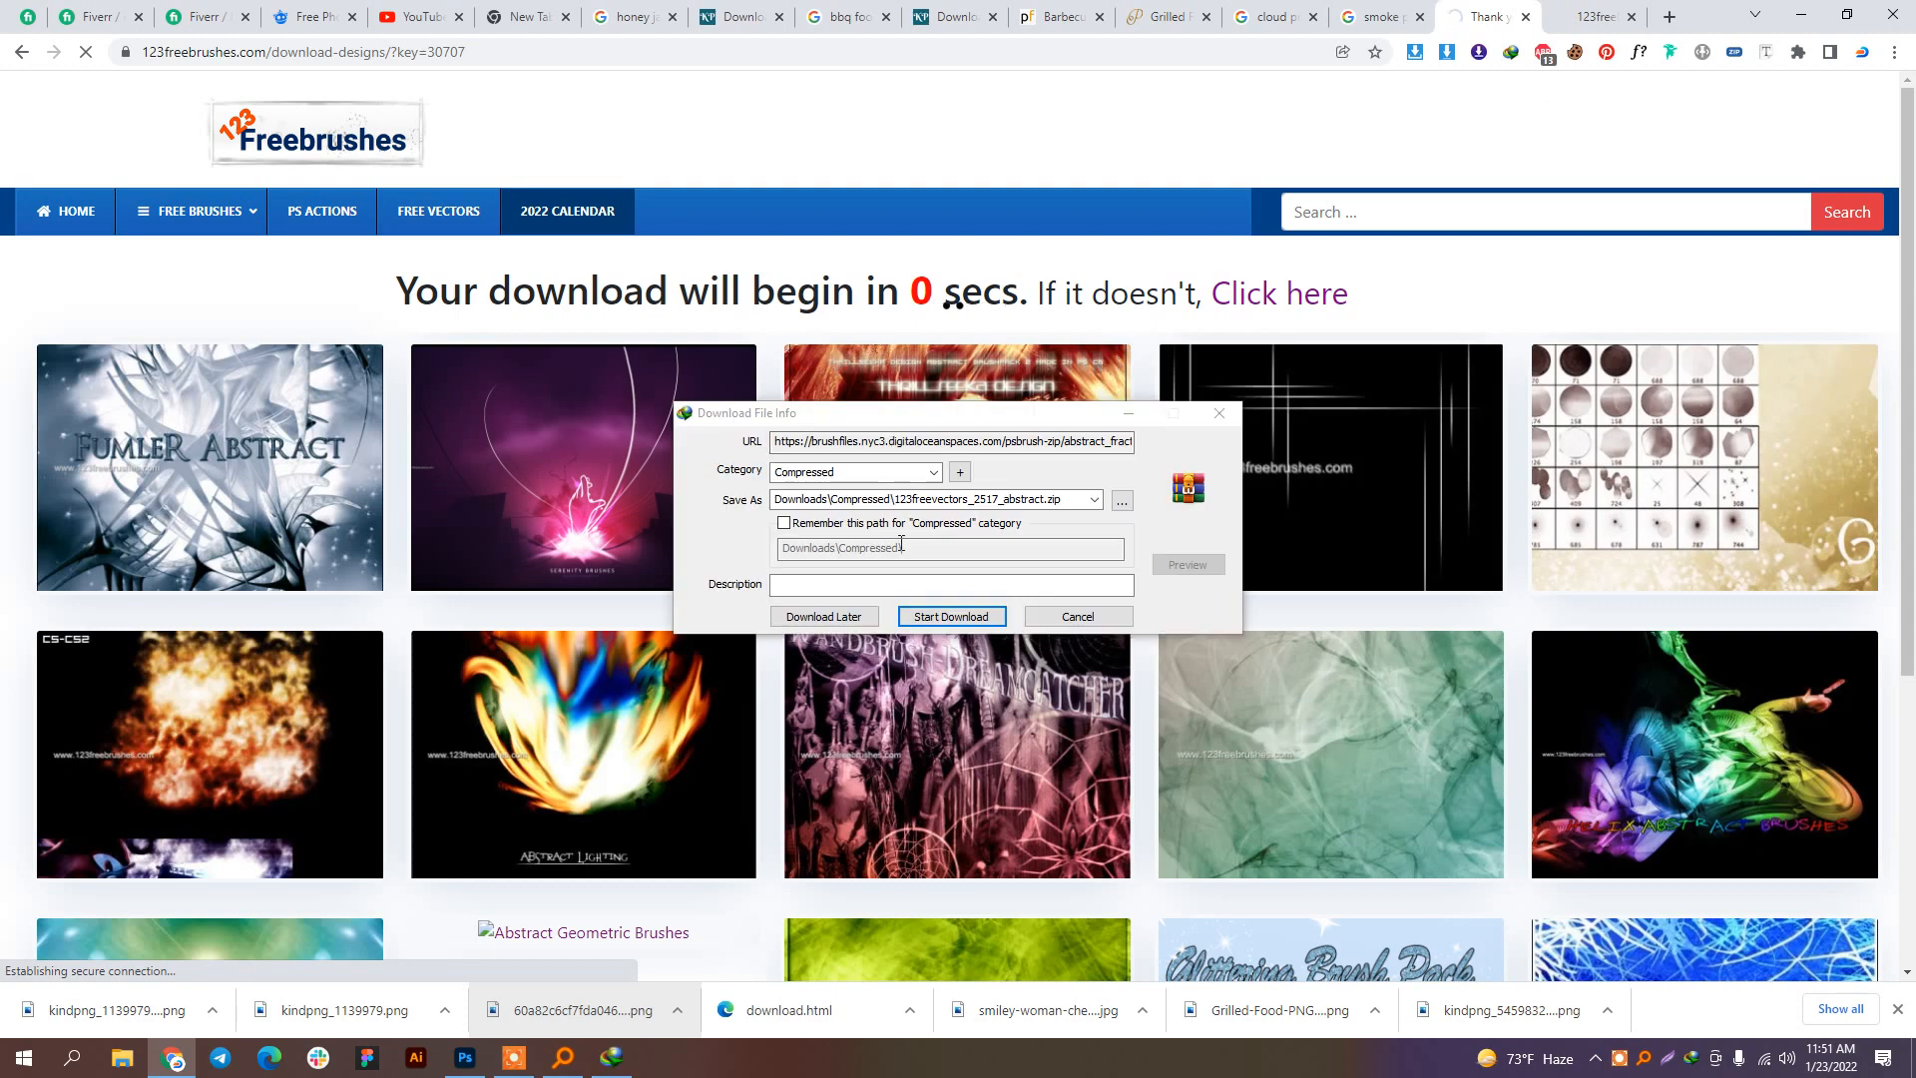
left_click(935, 617)
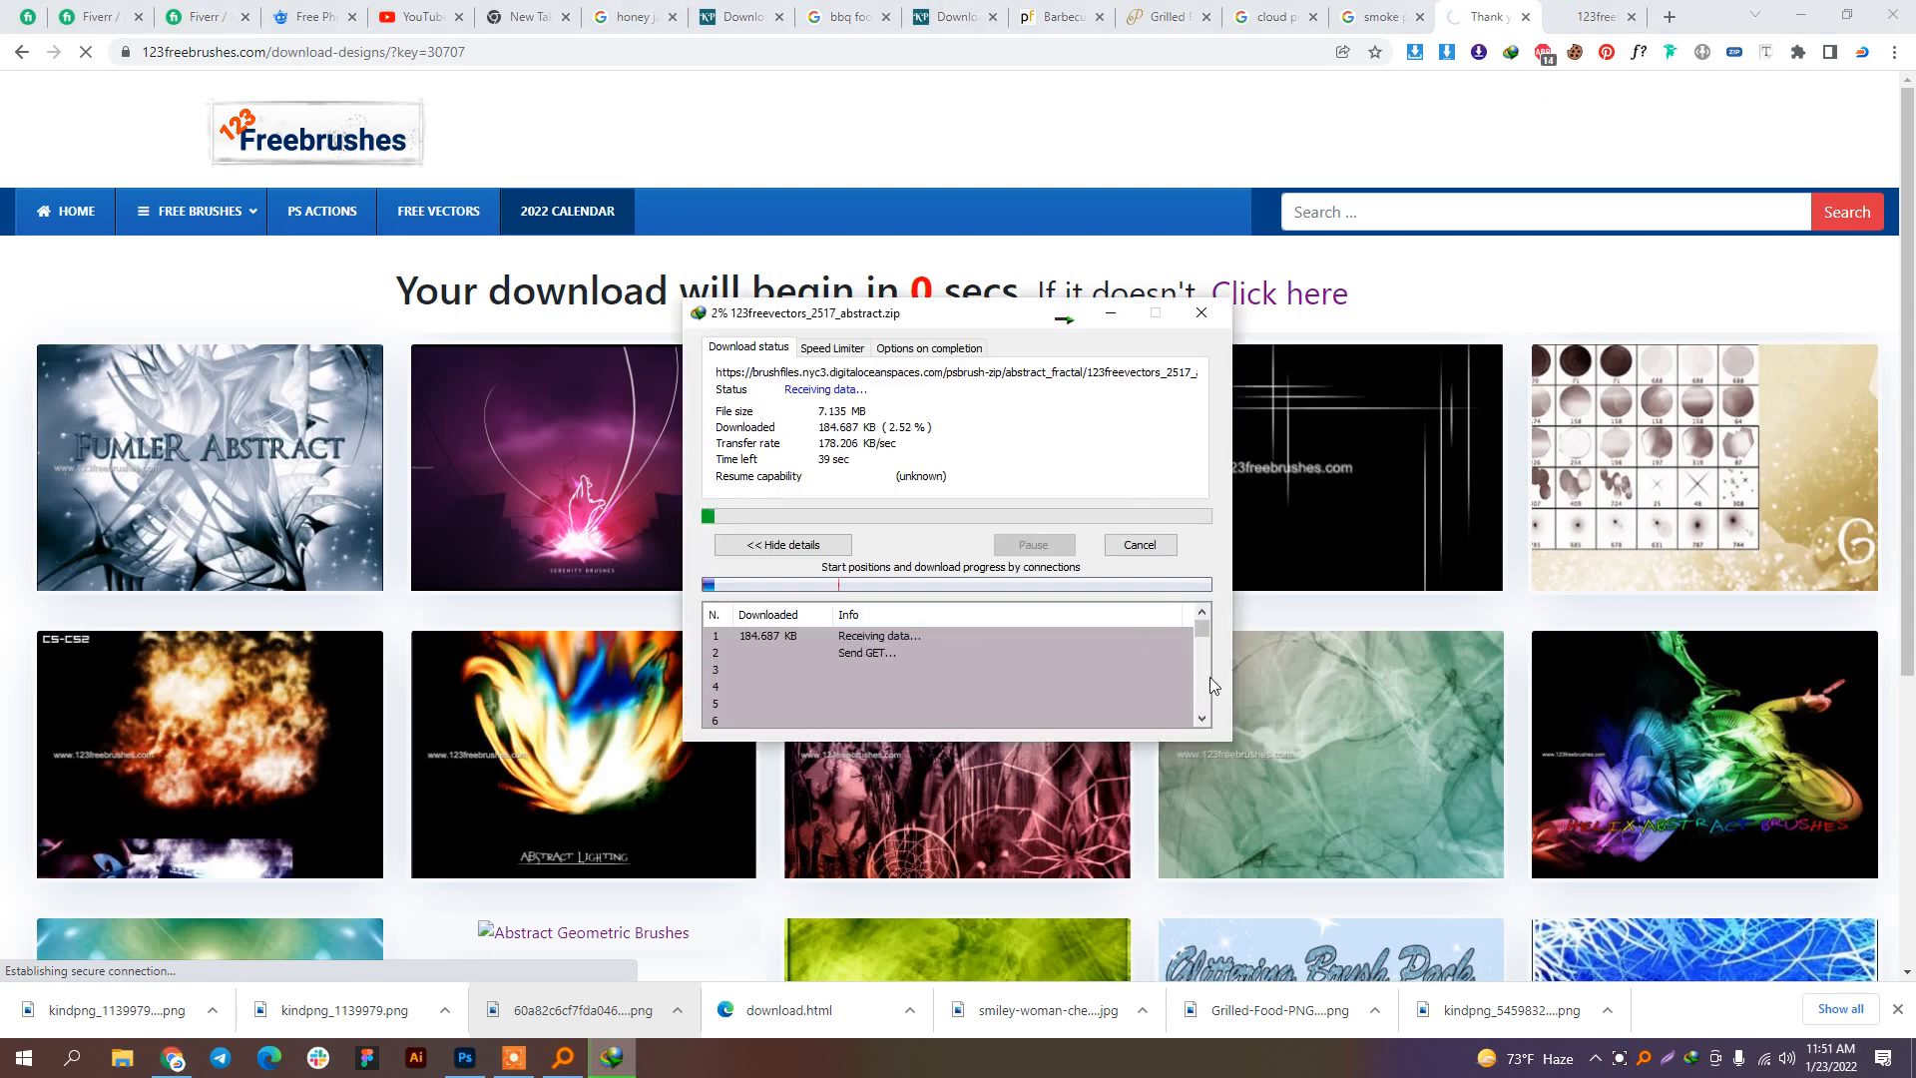
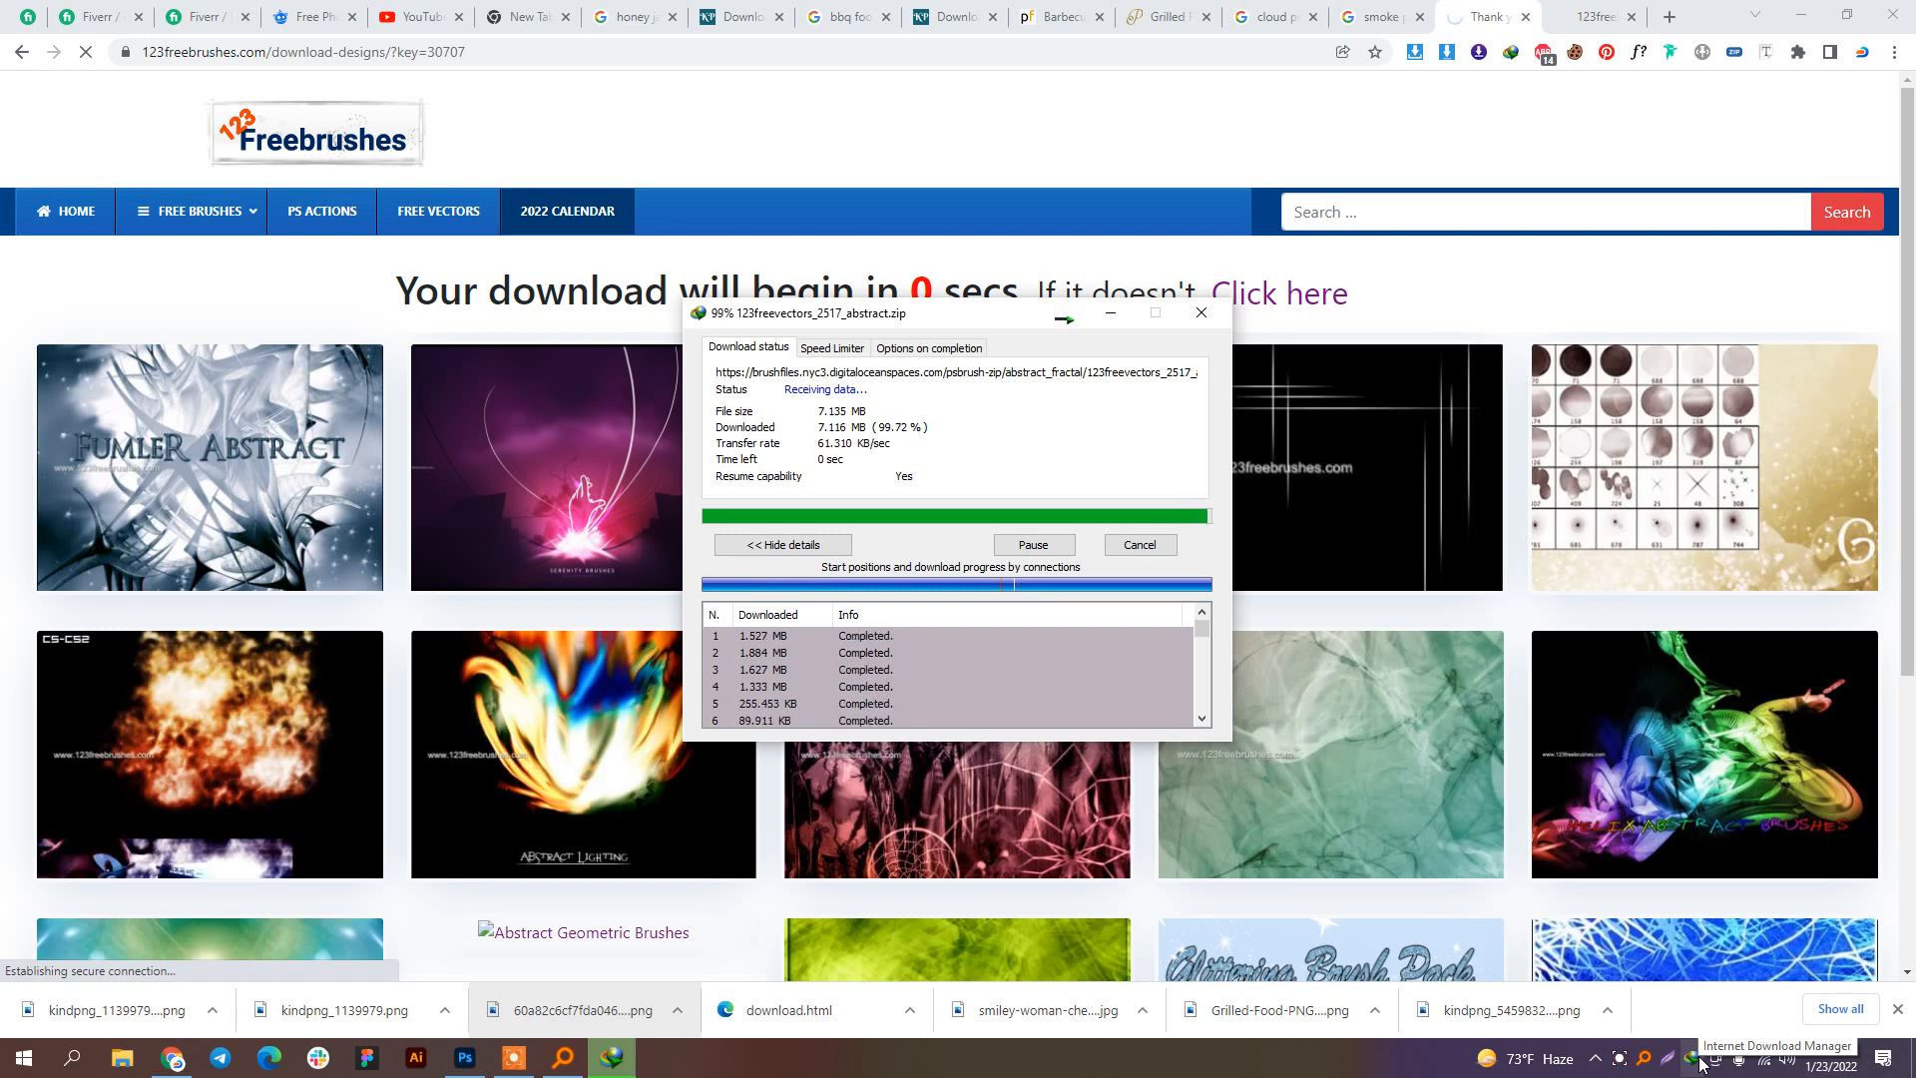
Step: Open the downloaded 123freevectors_2517_abstract.zip archive and load its smokem brushes ABR file into Photoshop
double_click(1058, 878)
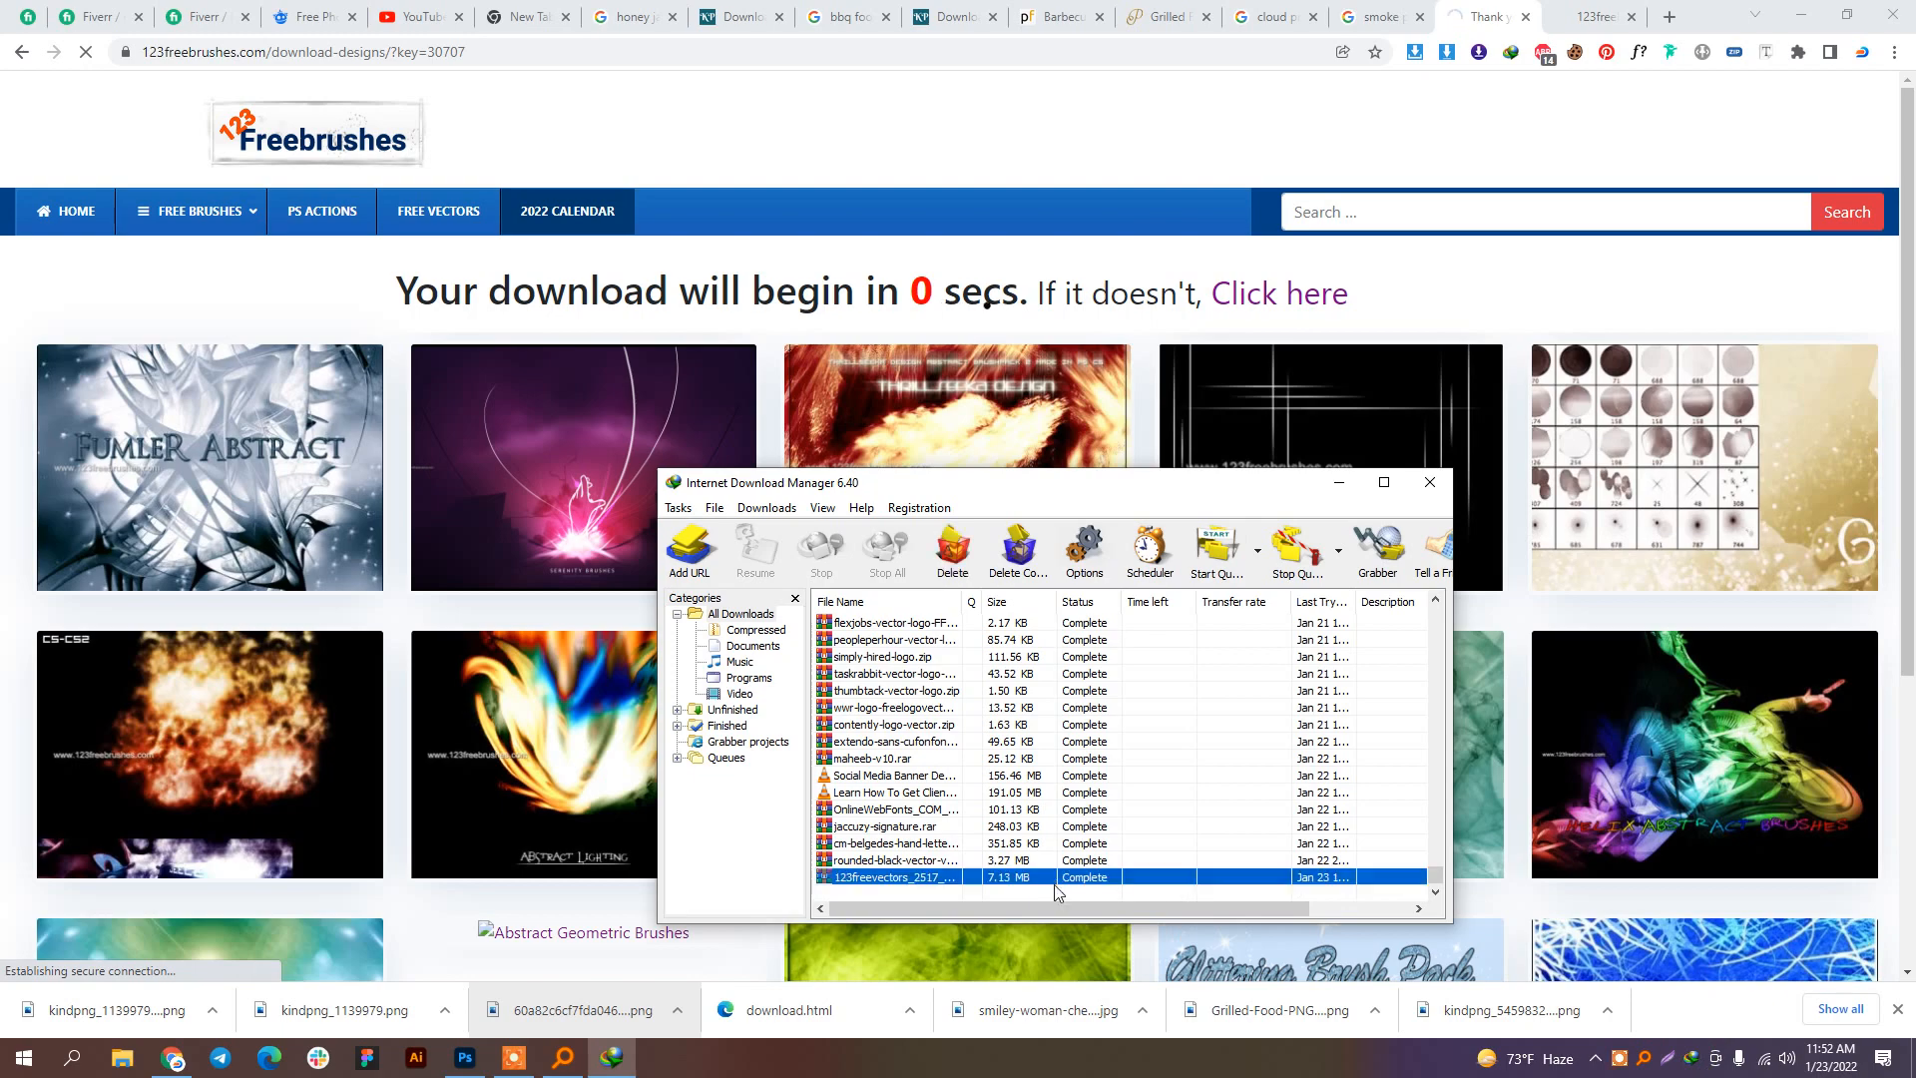
left_click(1110, 890)
double_click(638, 430)
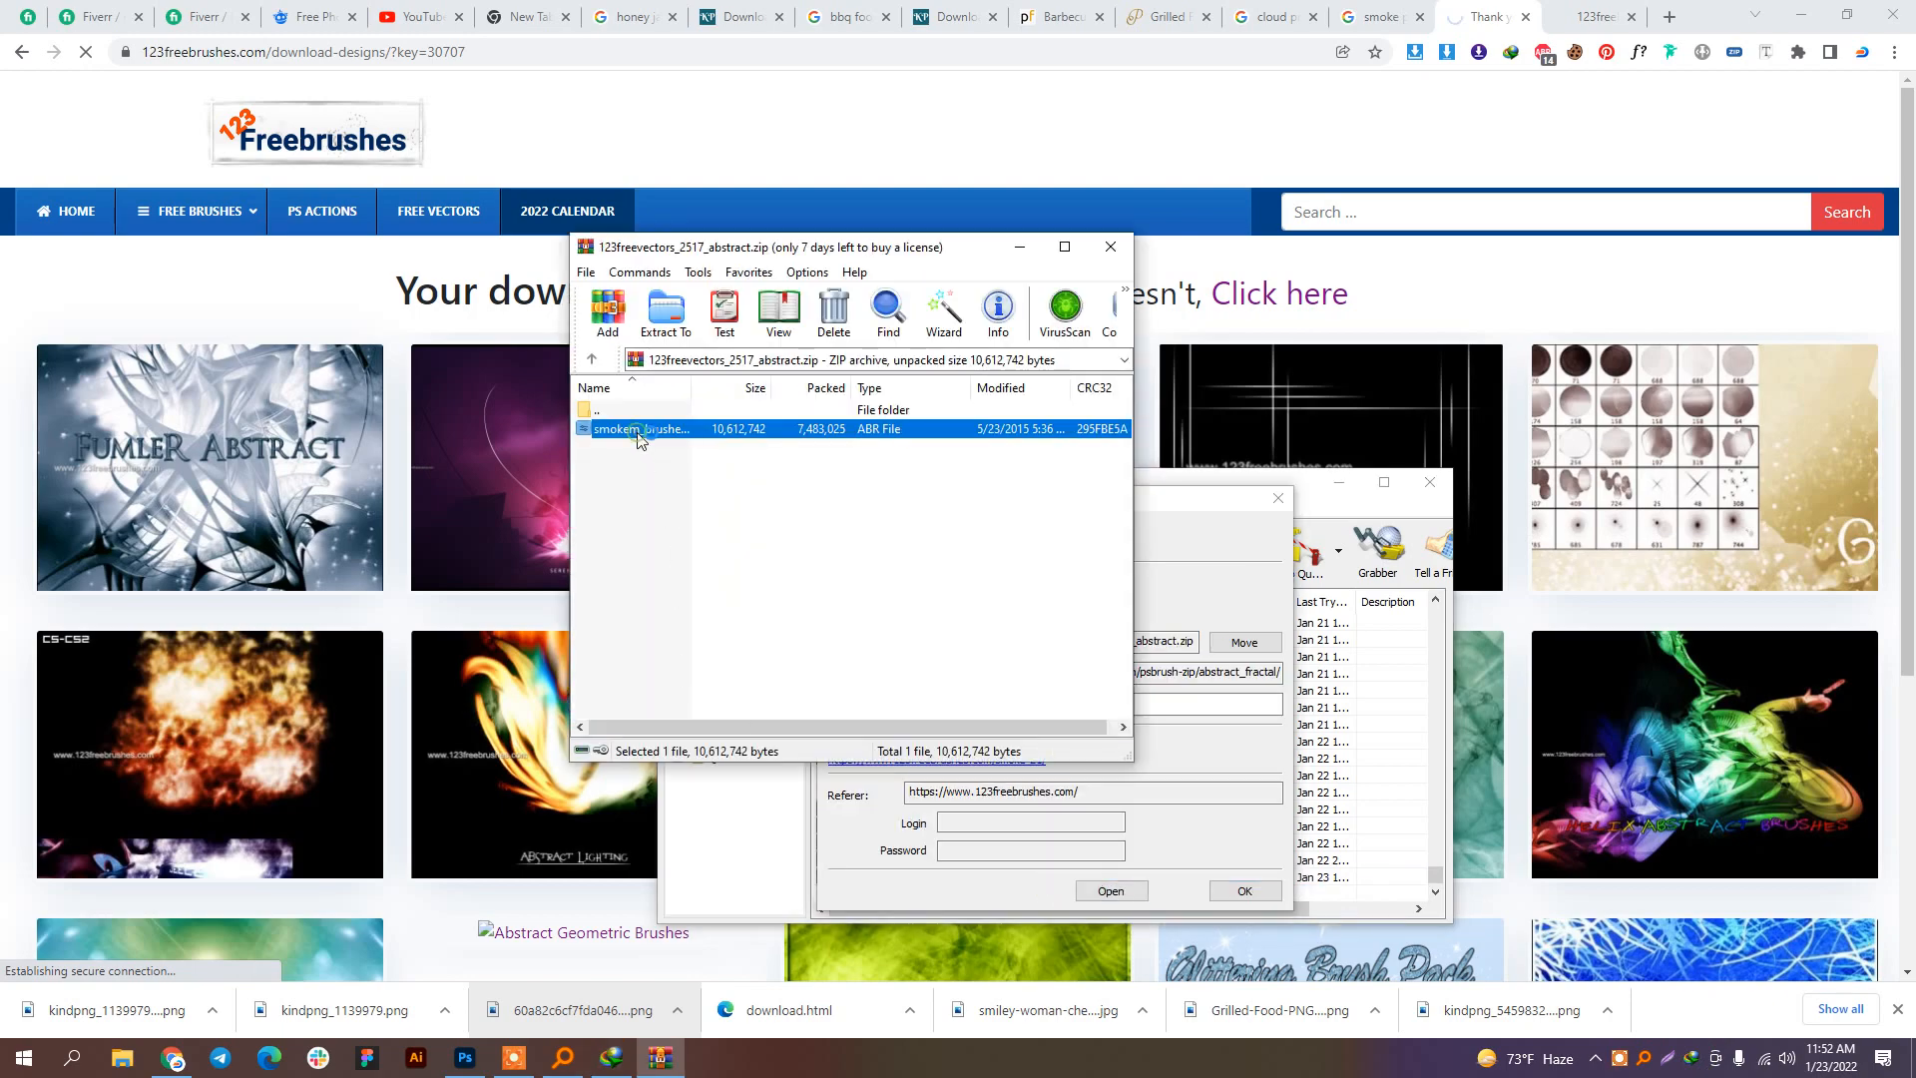
Step: Collapse the 20 Smoke Brushes CS3 and CS3 2 sets in the brush list and expand the smokem_brushes set
left_click(123, 41)
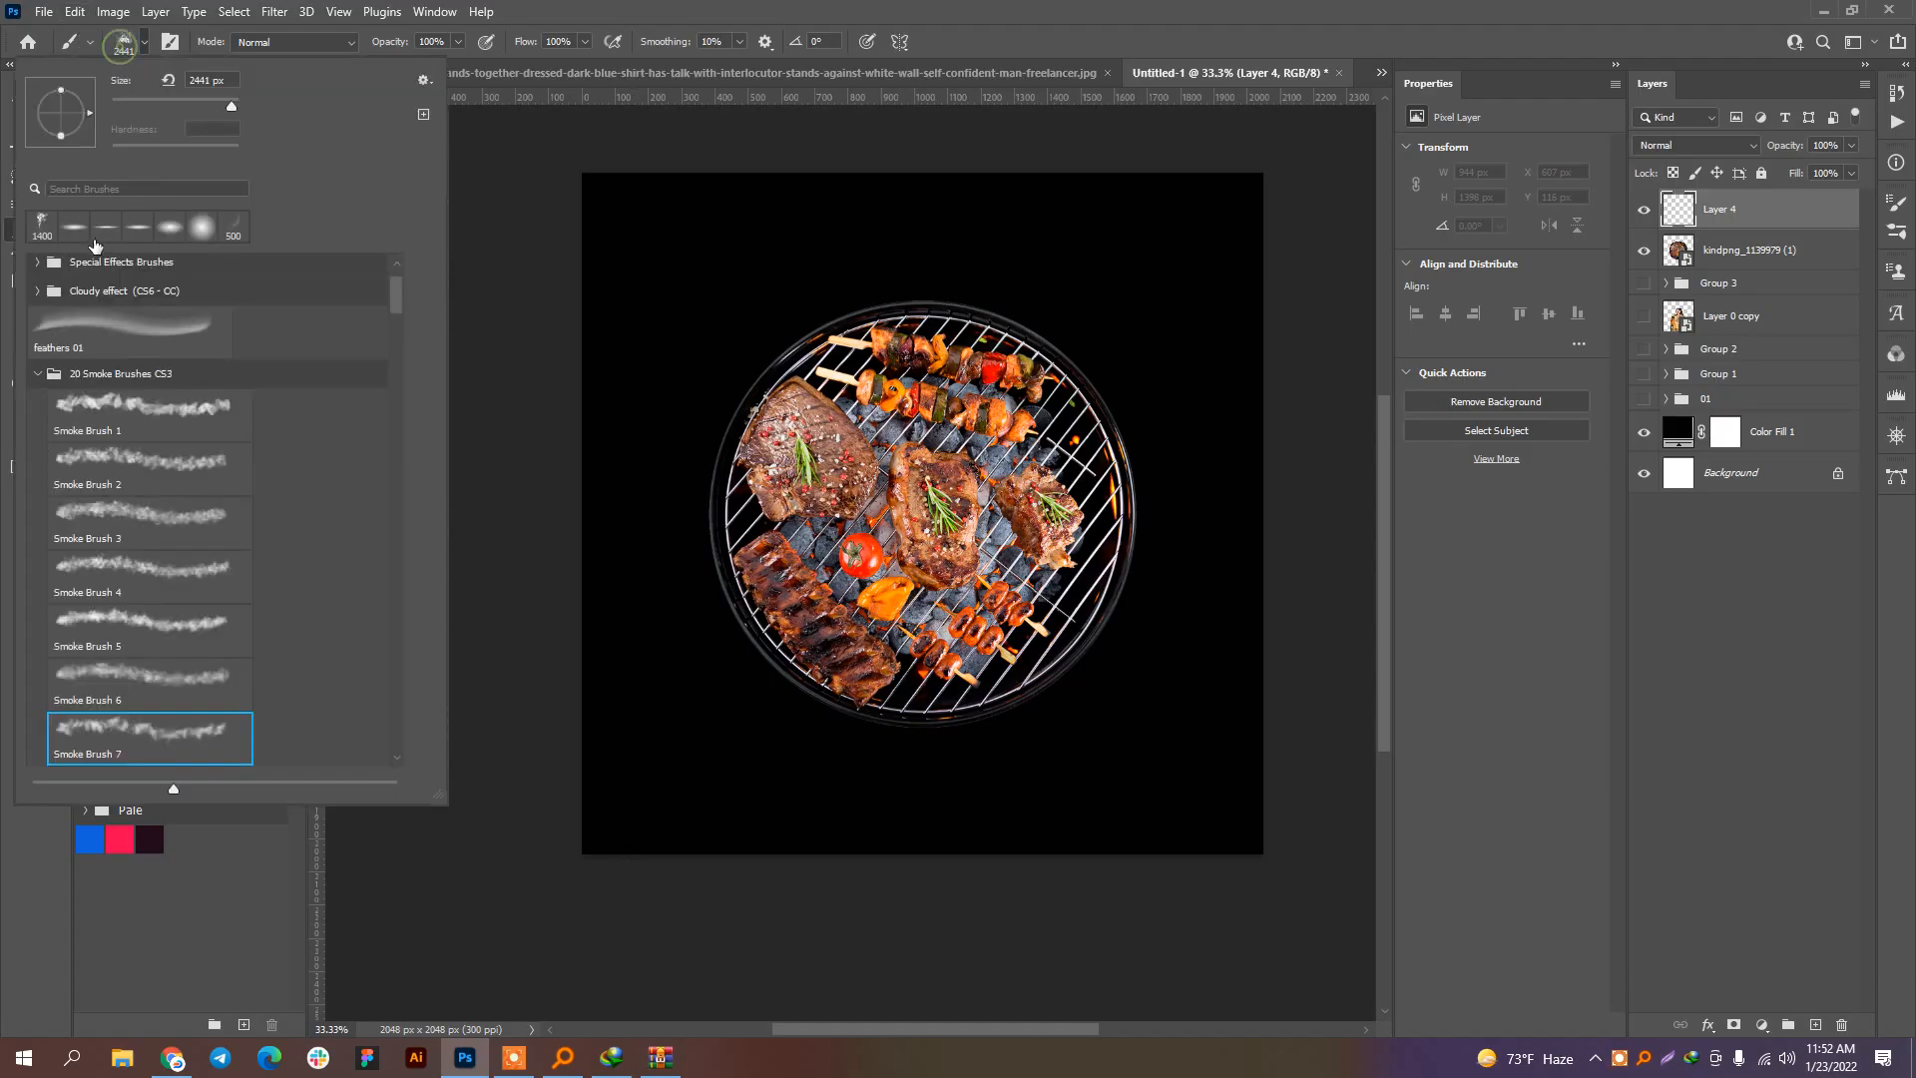
left_click(37, 377)
left_click(37, 374)
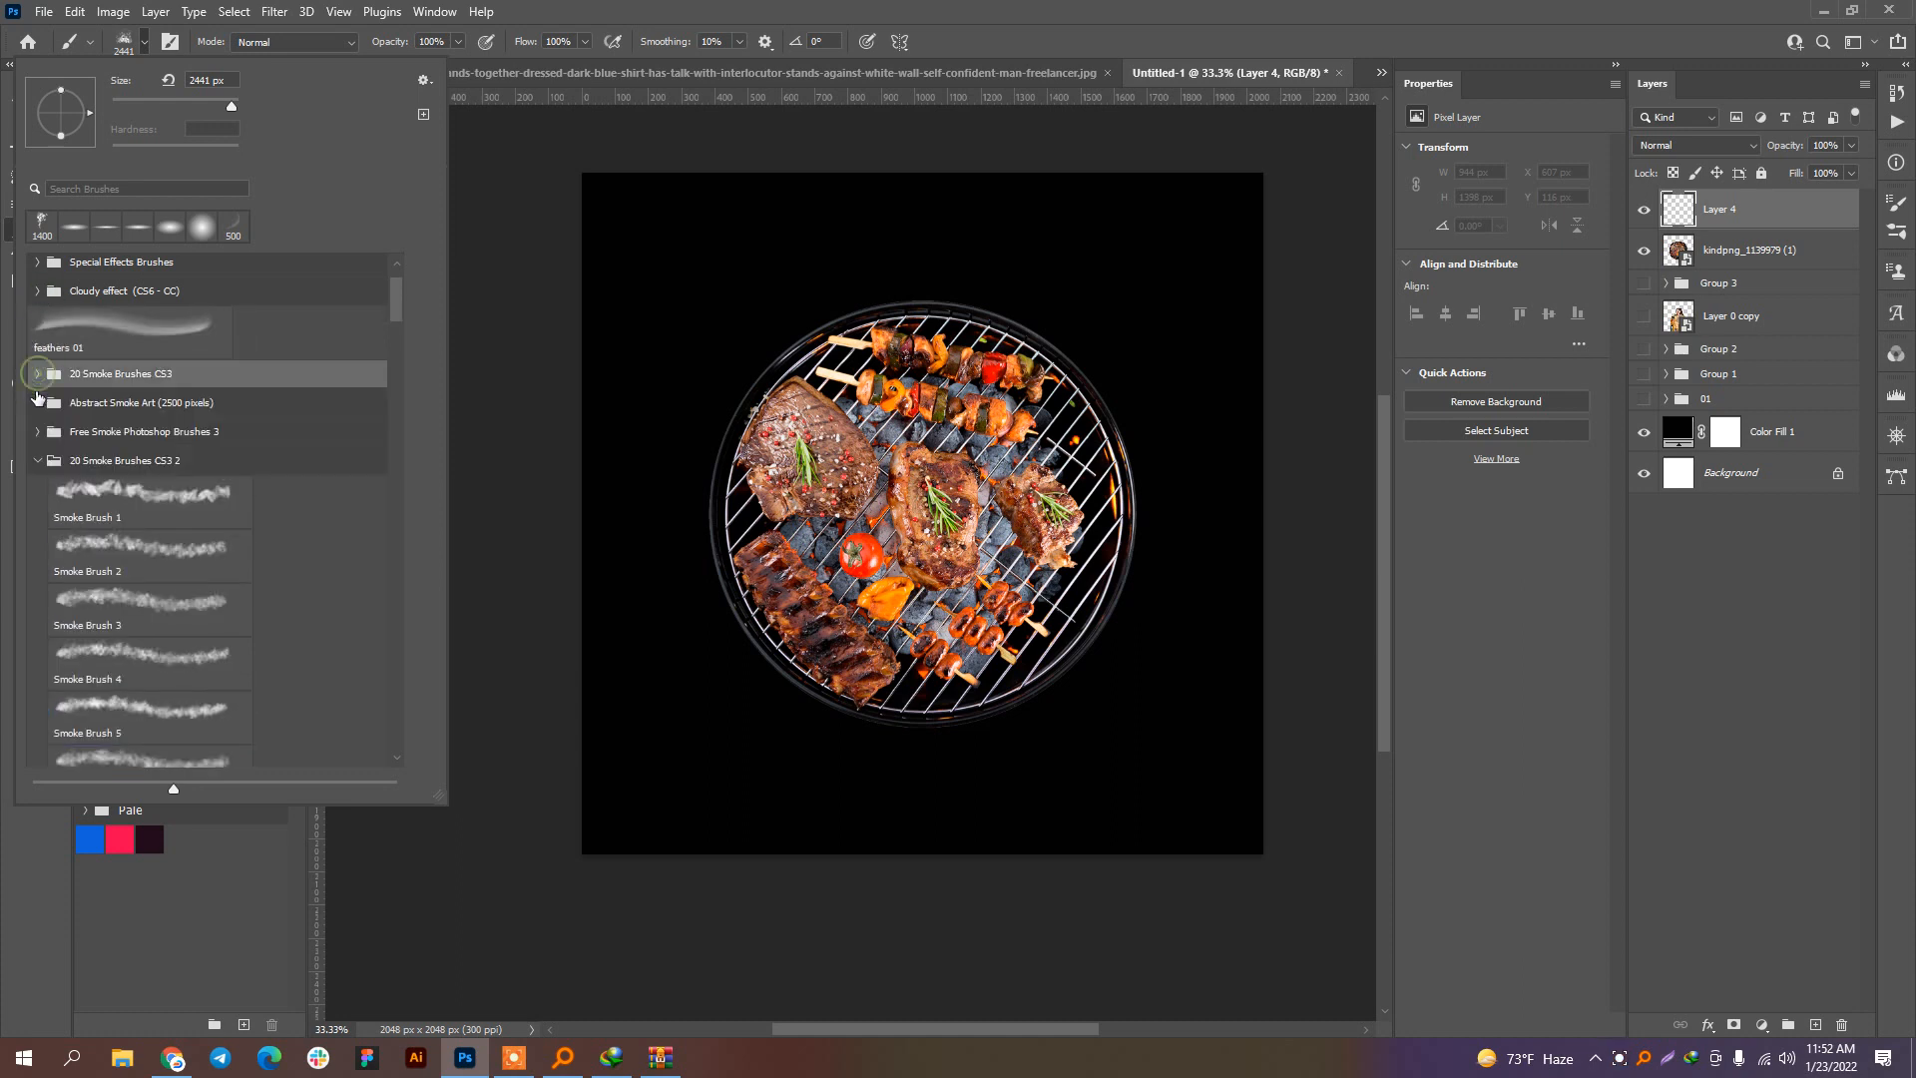
left_click(40, 462)
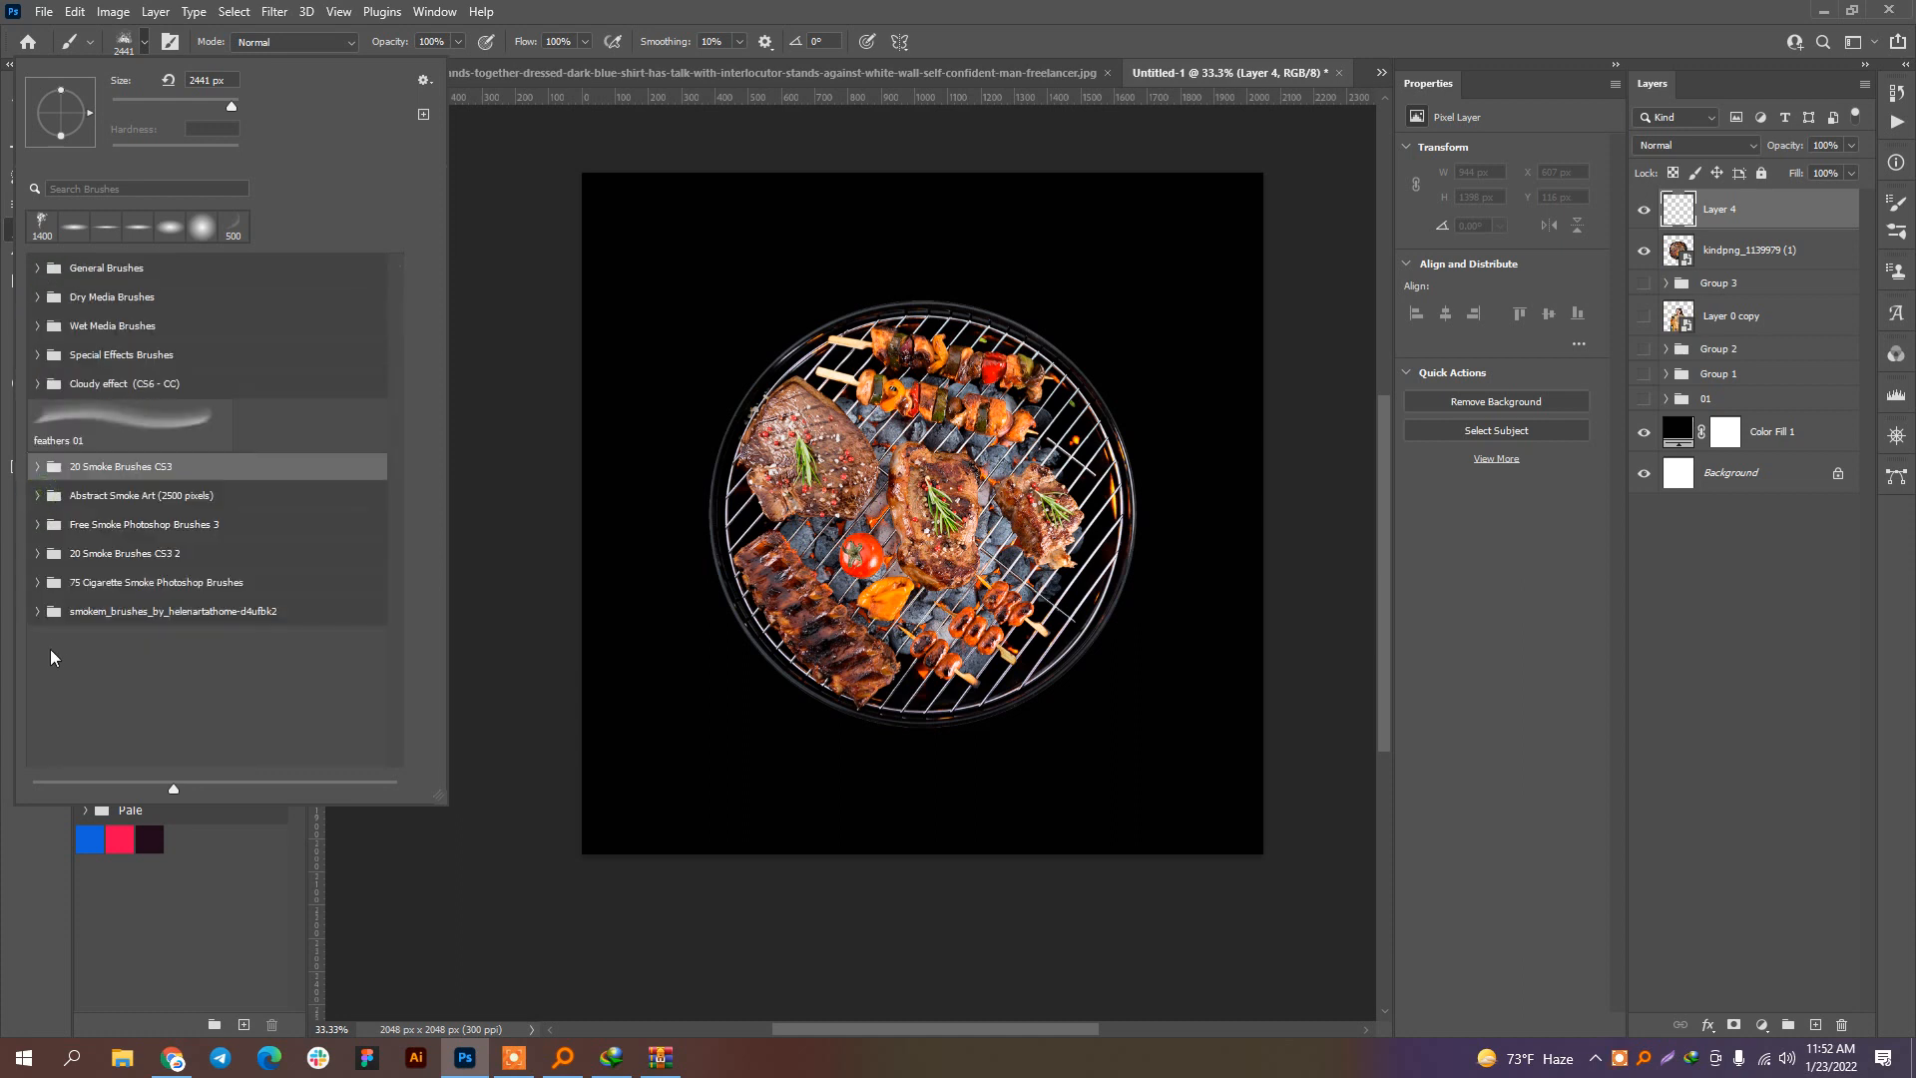
left_click(35, 619)
Step: Try stamping smoke over the grill with a 1585 px brush from the smokem_brushes set
left_click(103, 667)
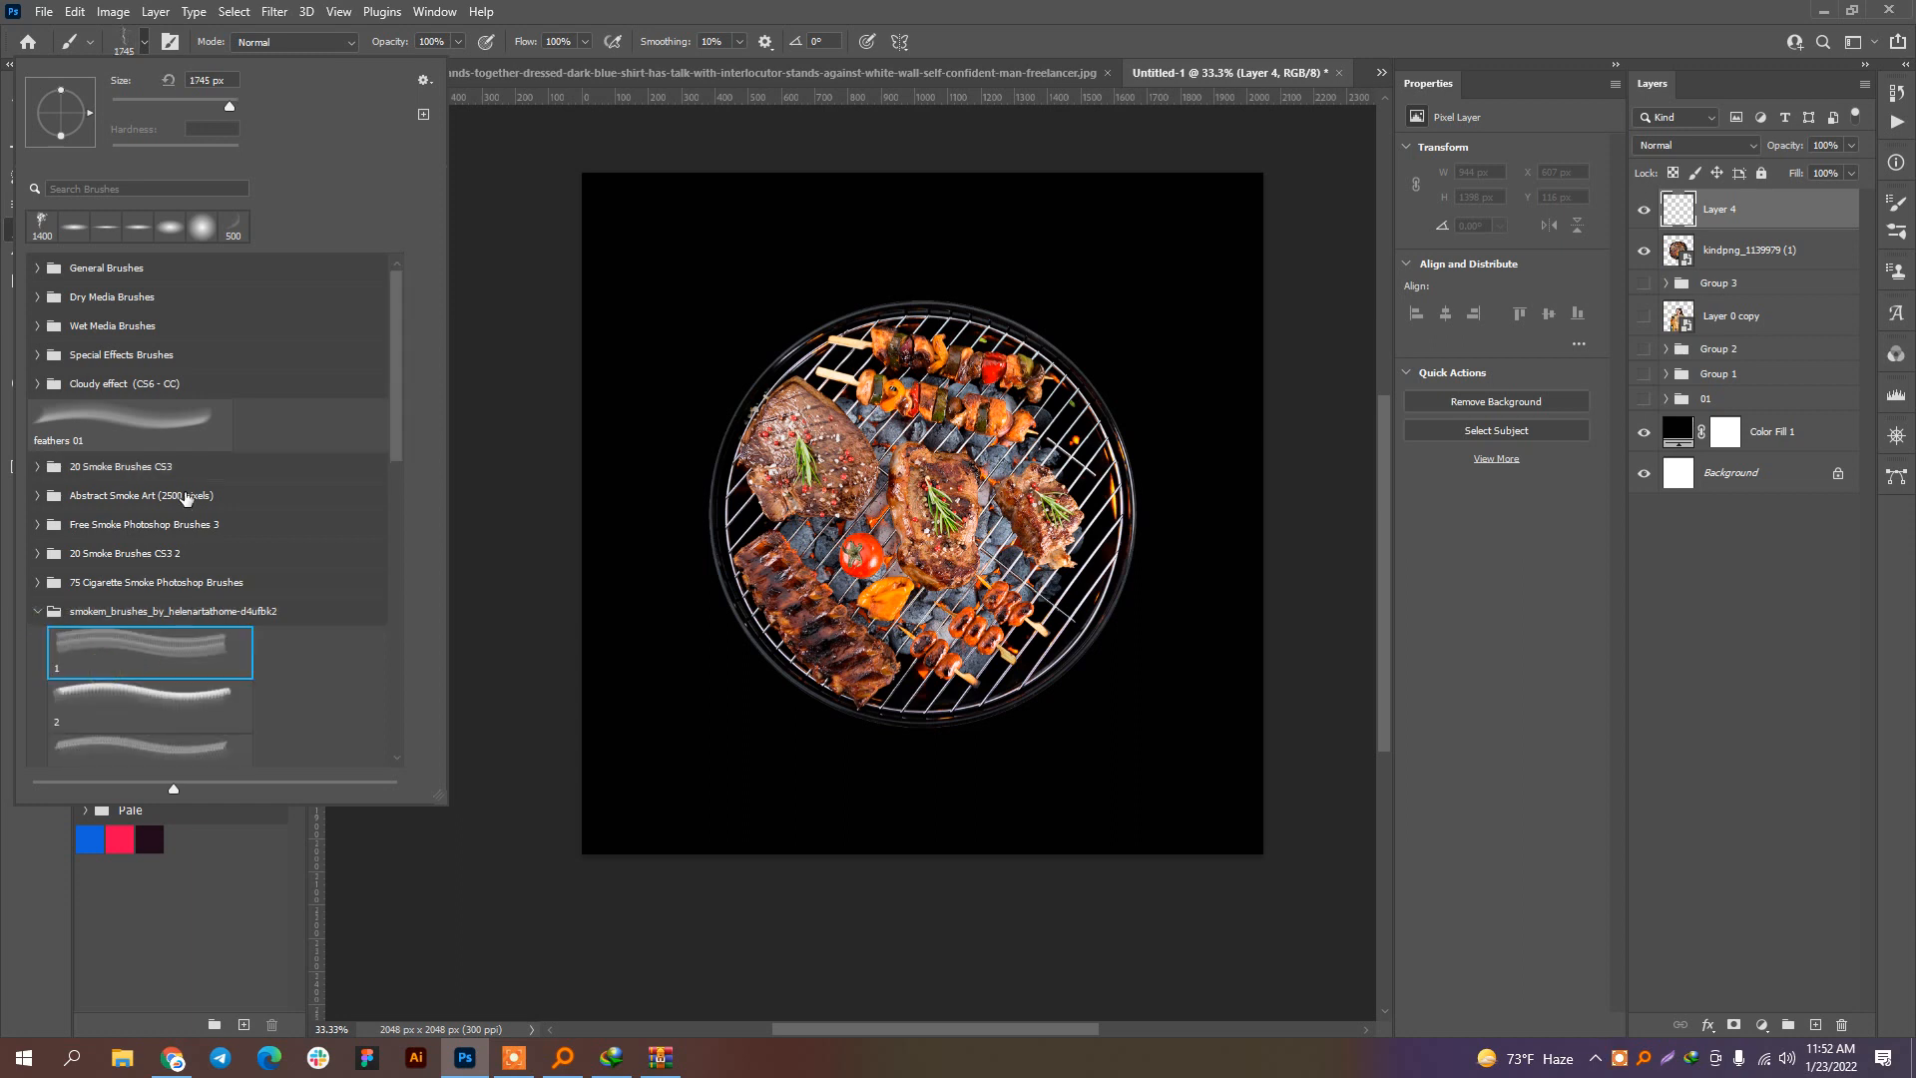
scroll(163, 717, "down", 1)
scroll(163, 717, "down", 1)
left_click(158, 704)
left_click(142, 52)
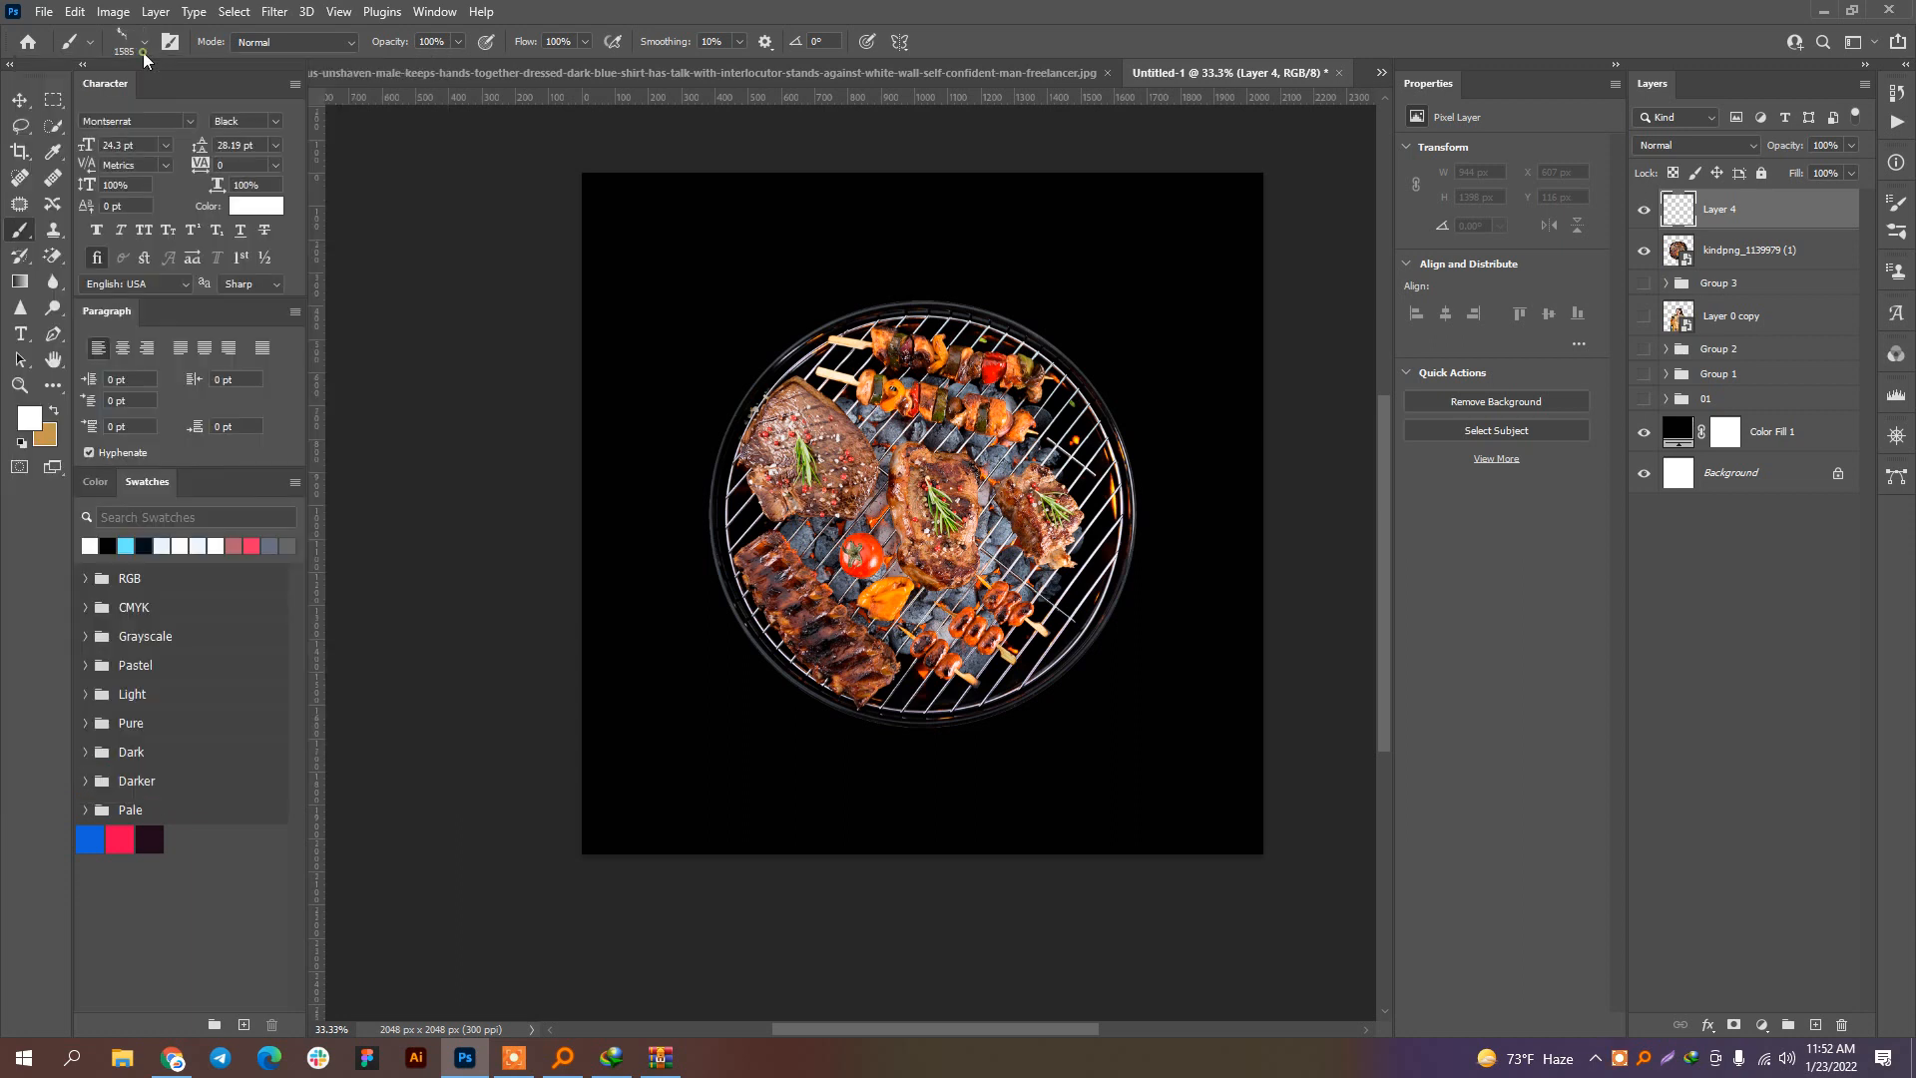
left_click(868, 519)
key("ctrl+z")
Step: Try stamping white smoke at several spots over the grill with brush 4 of the smokem_brushes set
left_click(142, 42)
left_click(203, 228)
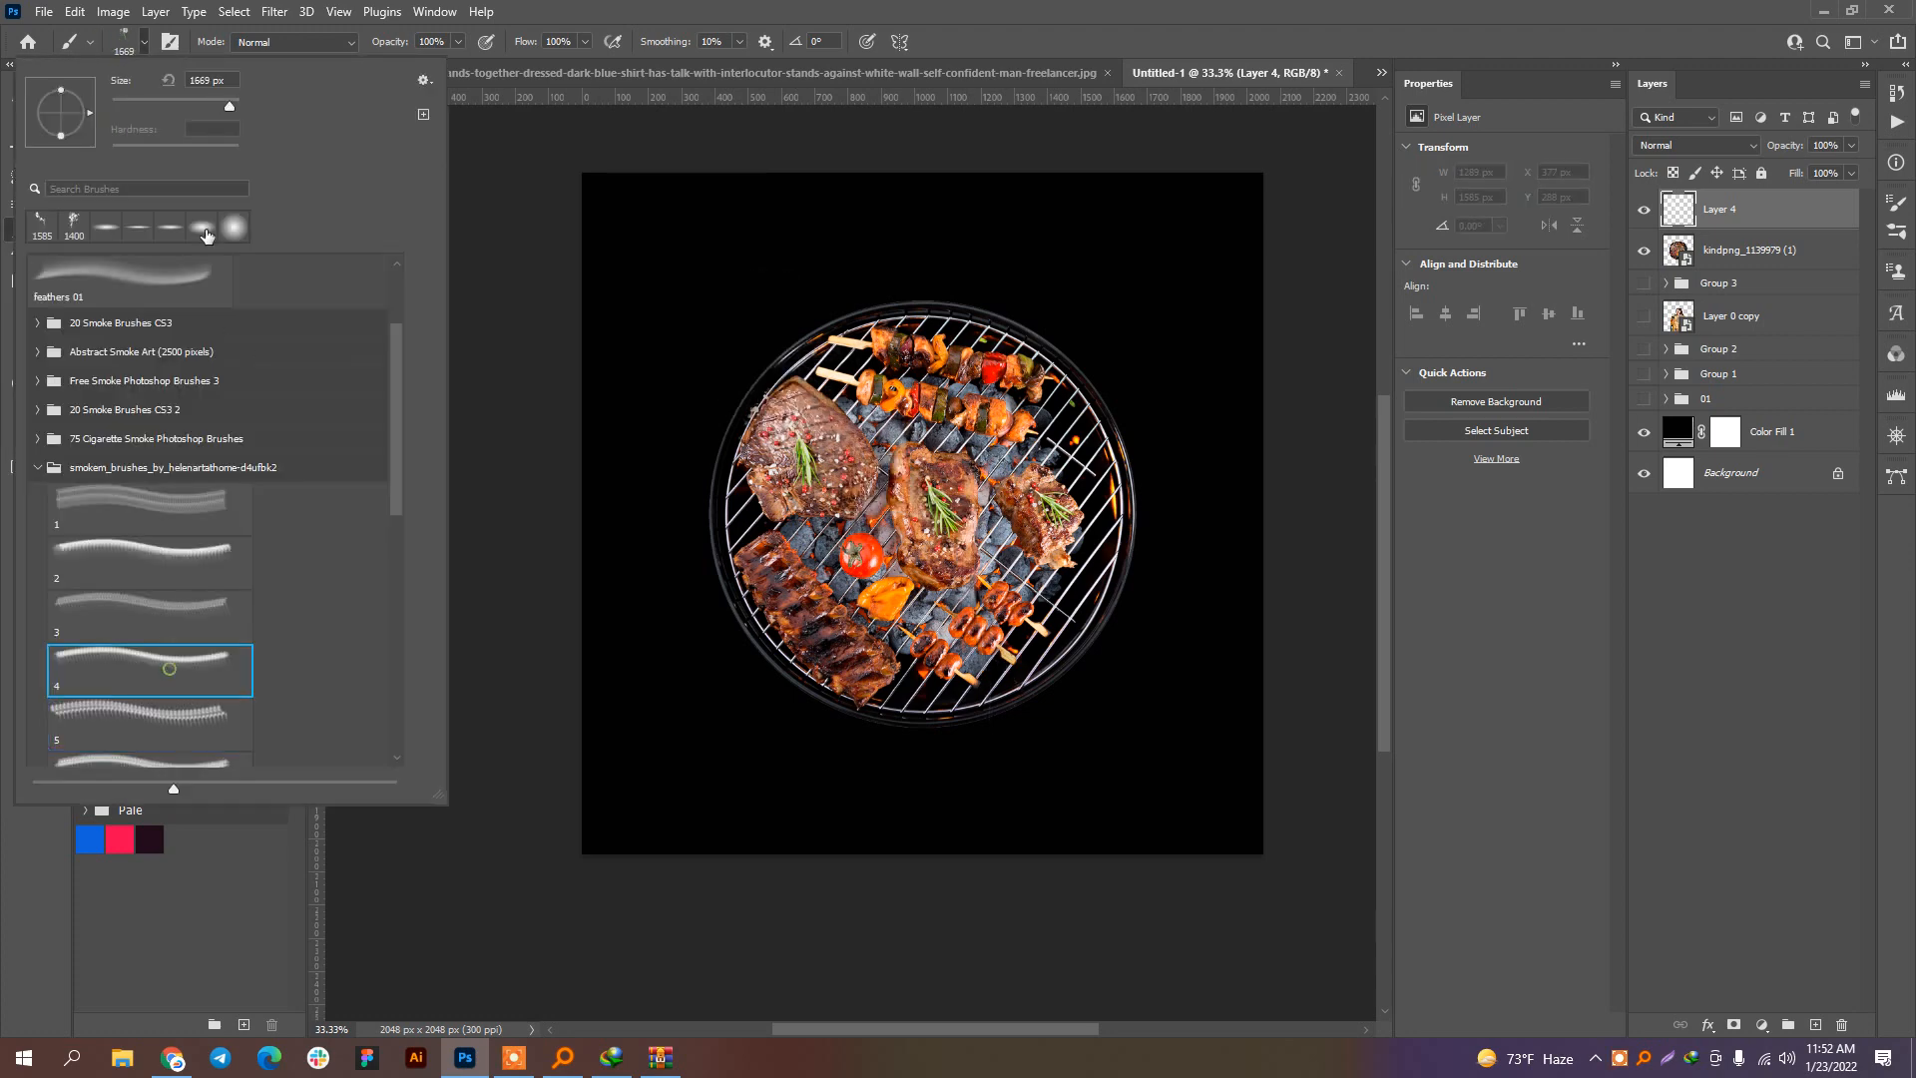
left_click(145, 48)
left_click(888, 542)
key("ctrl+z")
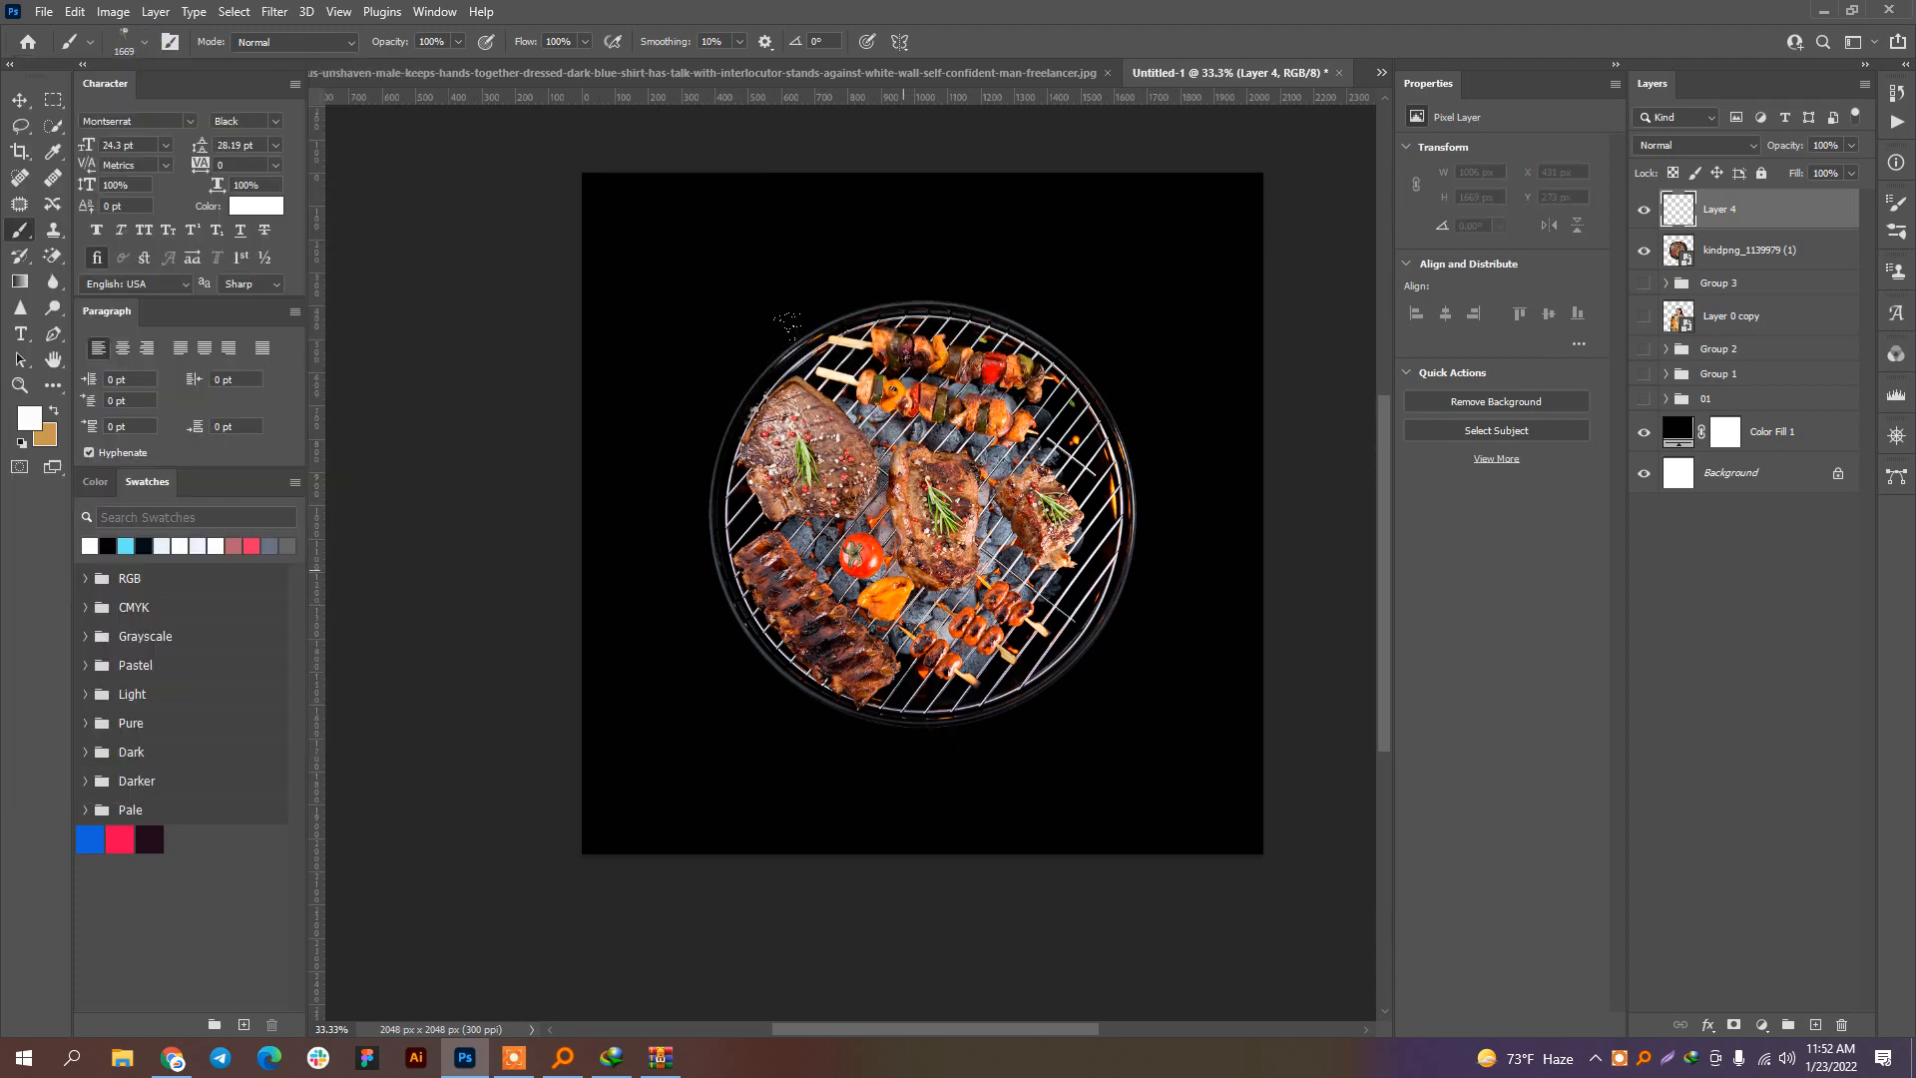
left_click(900, 569)
key("ctrl+z")
left_click(912, 530)
key("ctrl+z")
left_click(896, 494)
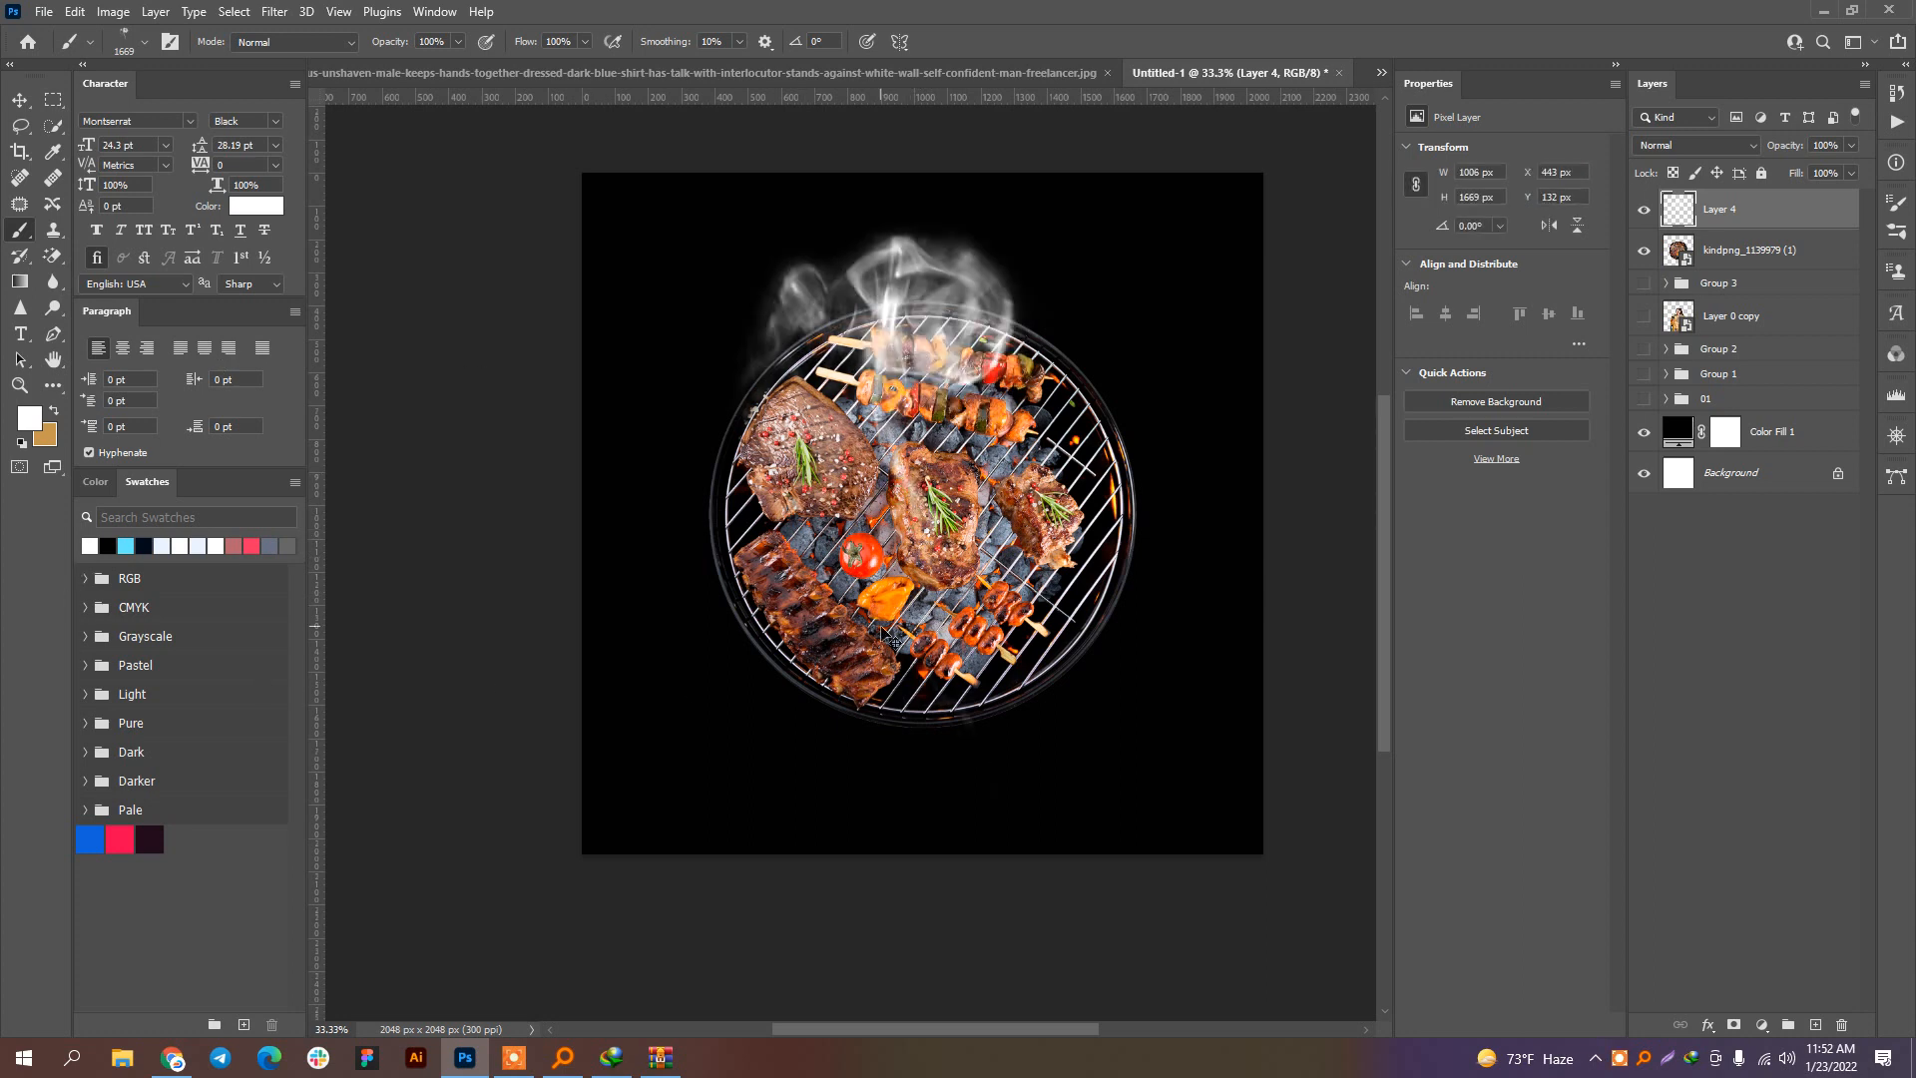
key("ctrl+z")
Step: Try brush 6 of the smokem_brushes set with several white smoke stamps over the grill
left_click(145, 42)
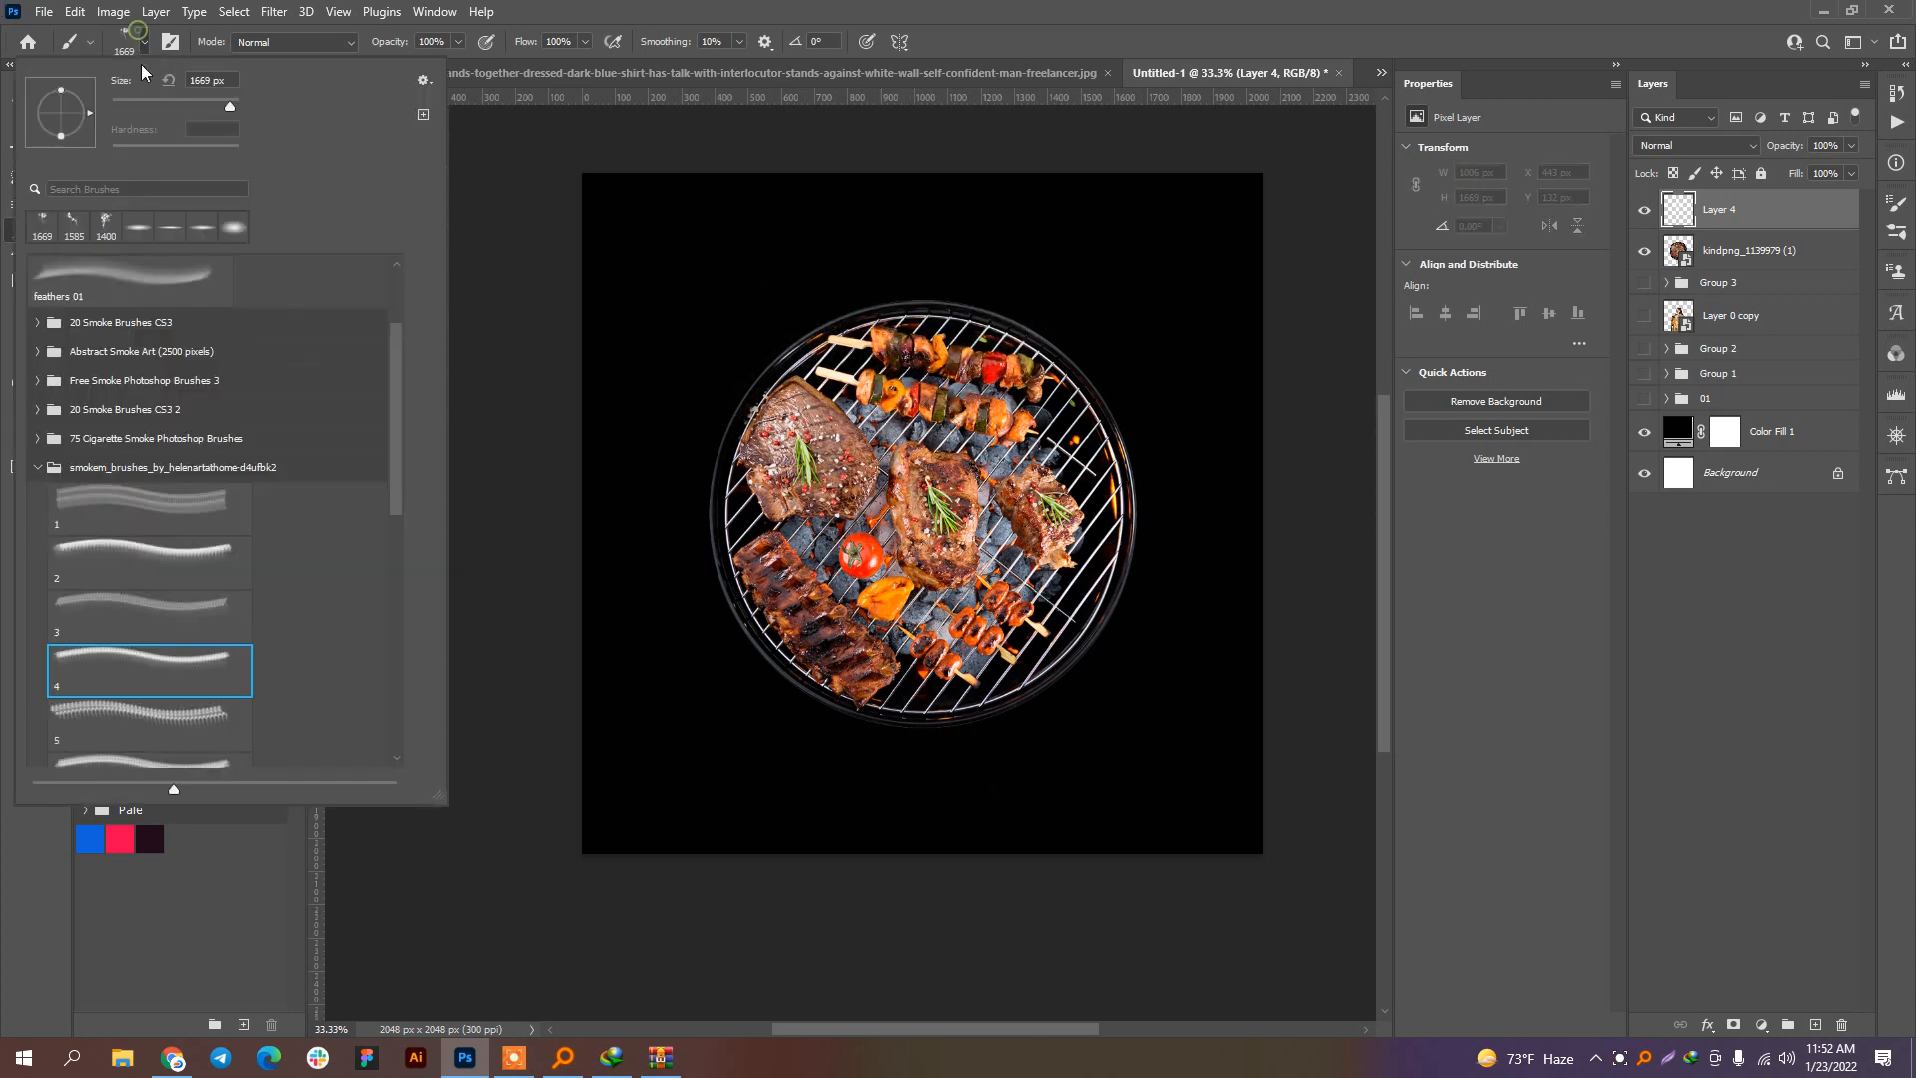
left_click(178, 718)
scroll(160, 710, "down", 1)
left_click(160, 707)
scroll(159, 704, "down", 1)
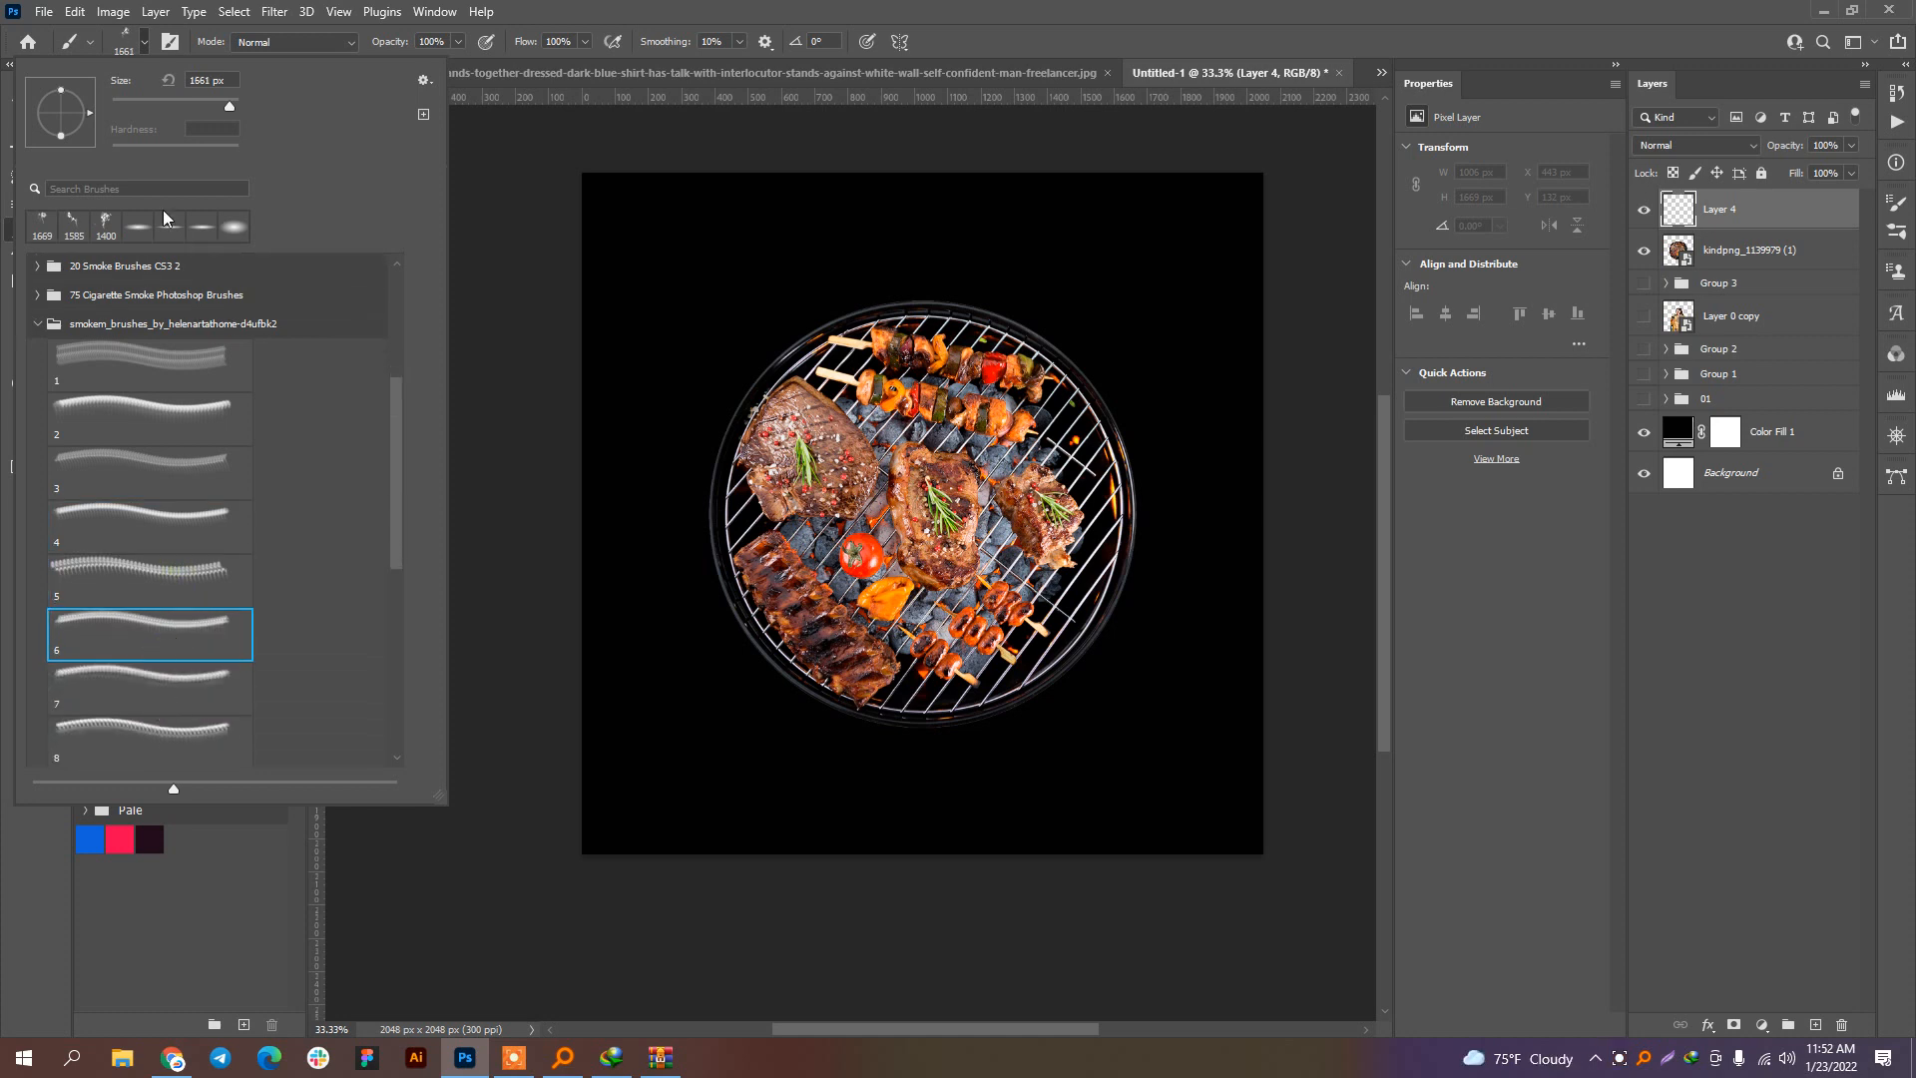
left_click(145, 42)
left_click(806, 289)
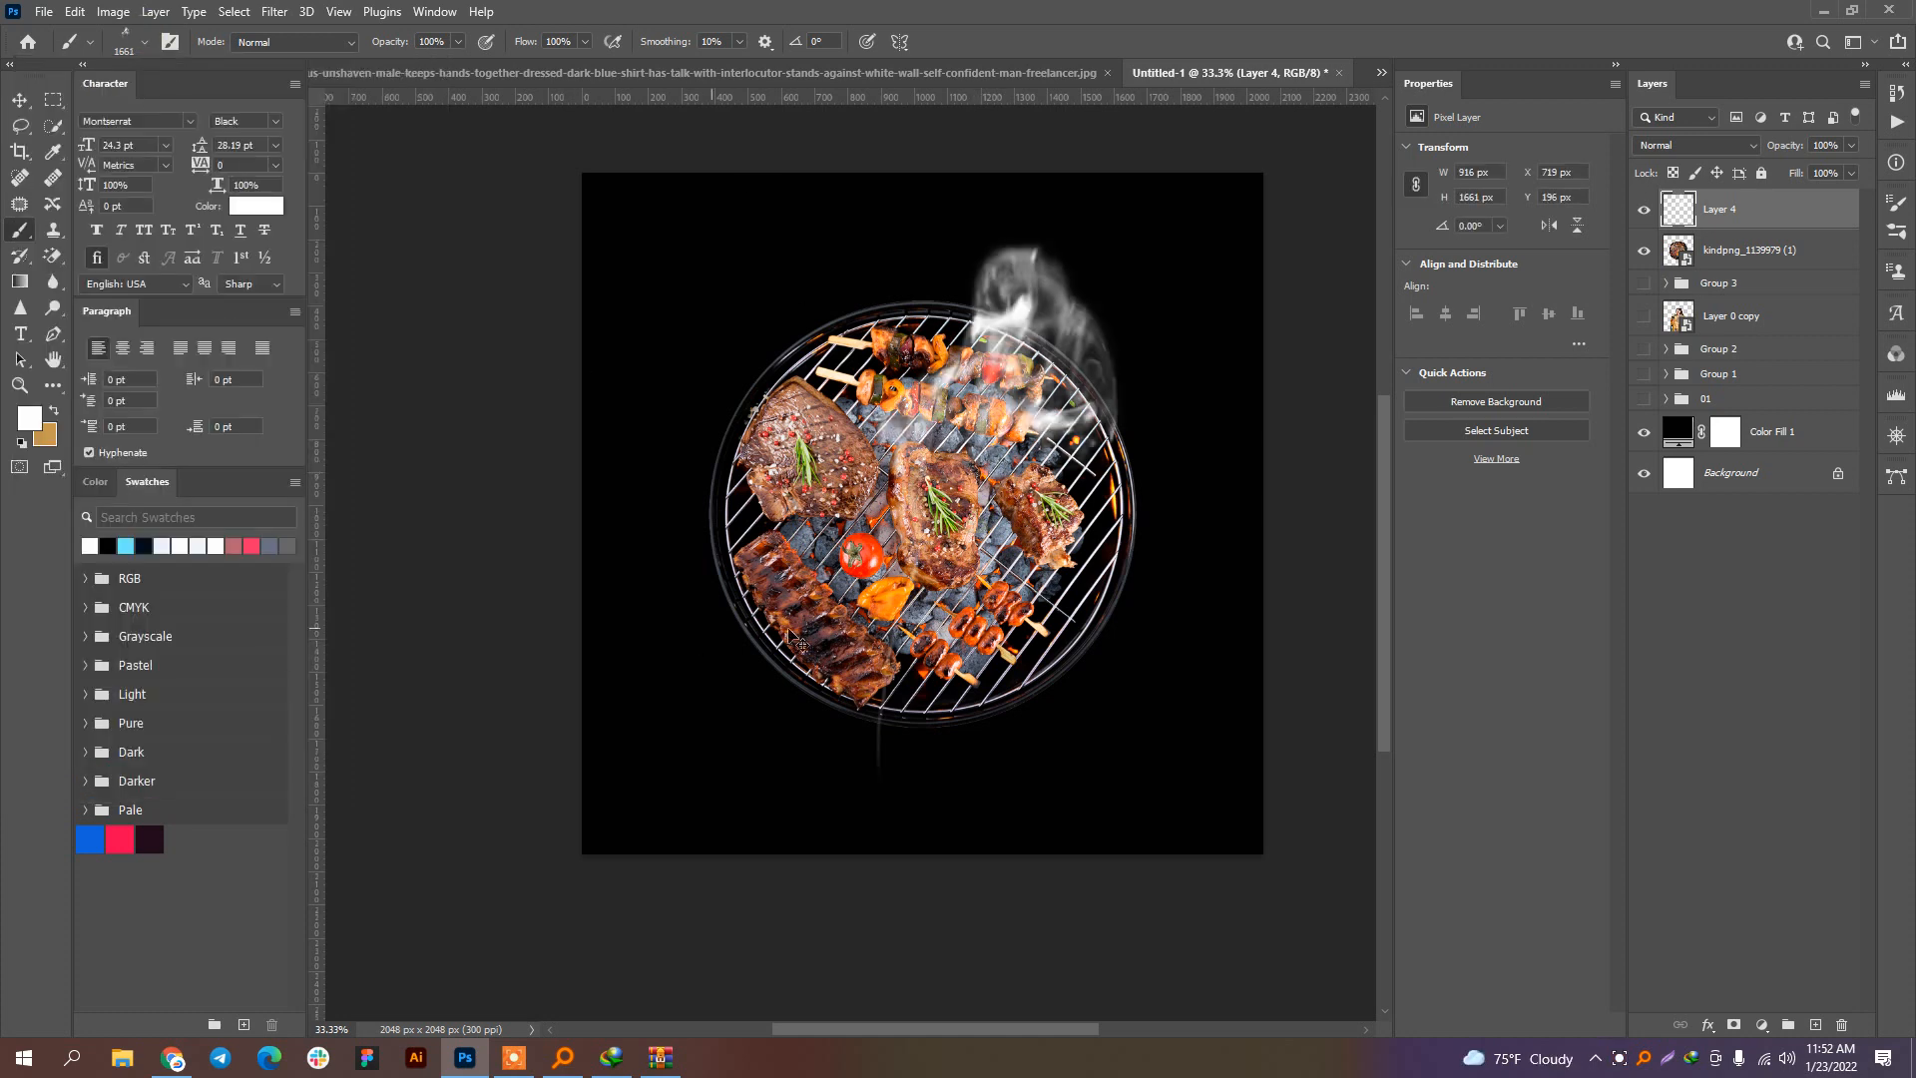
key("ctrl+z")
left_click(890, 632)
key("ctrl+z")
left_click(940, 525)
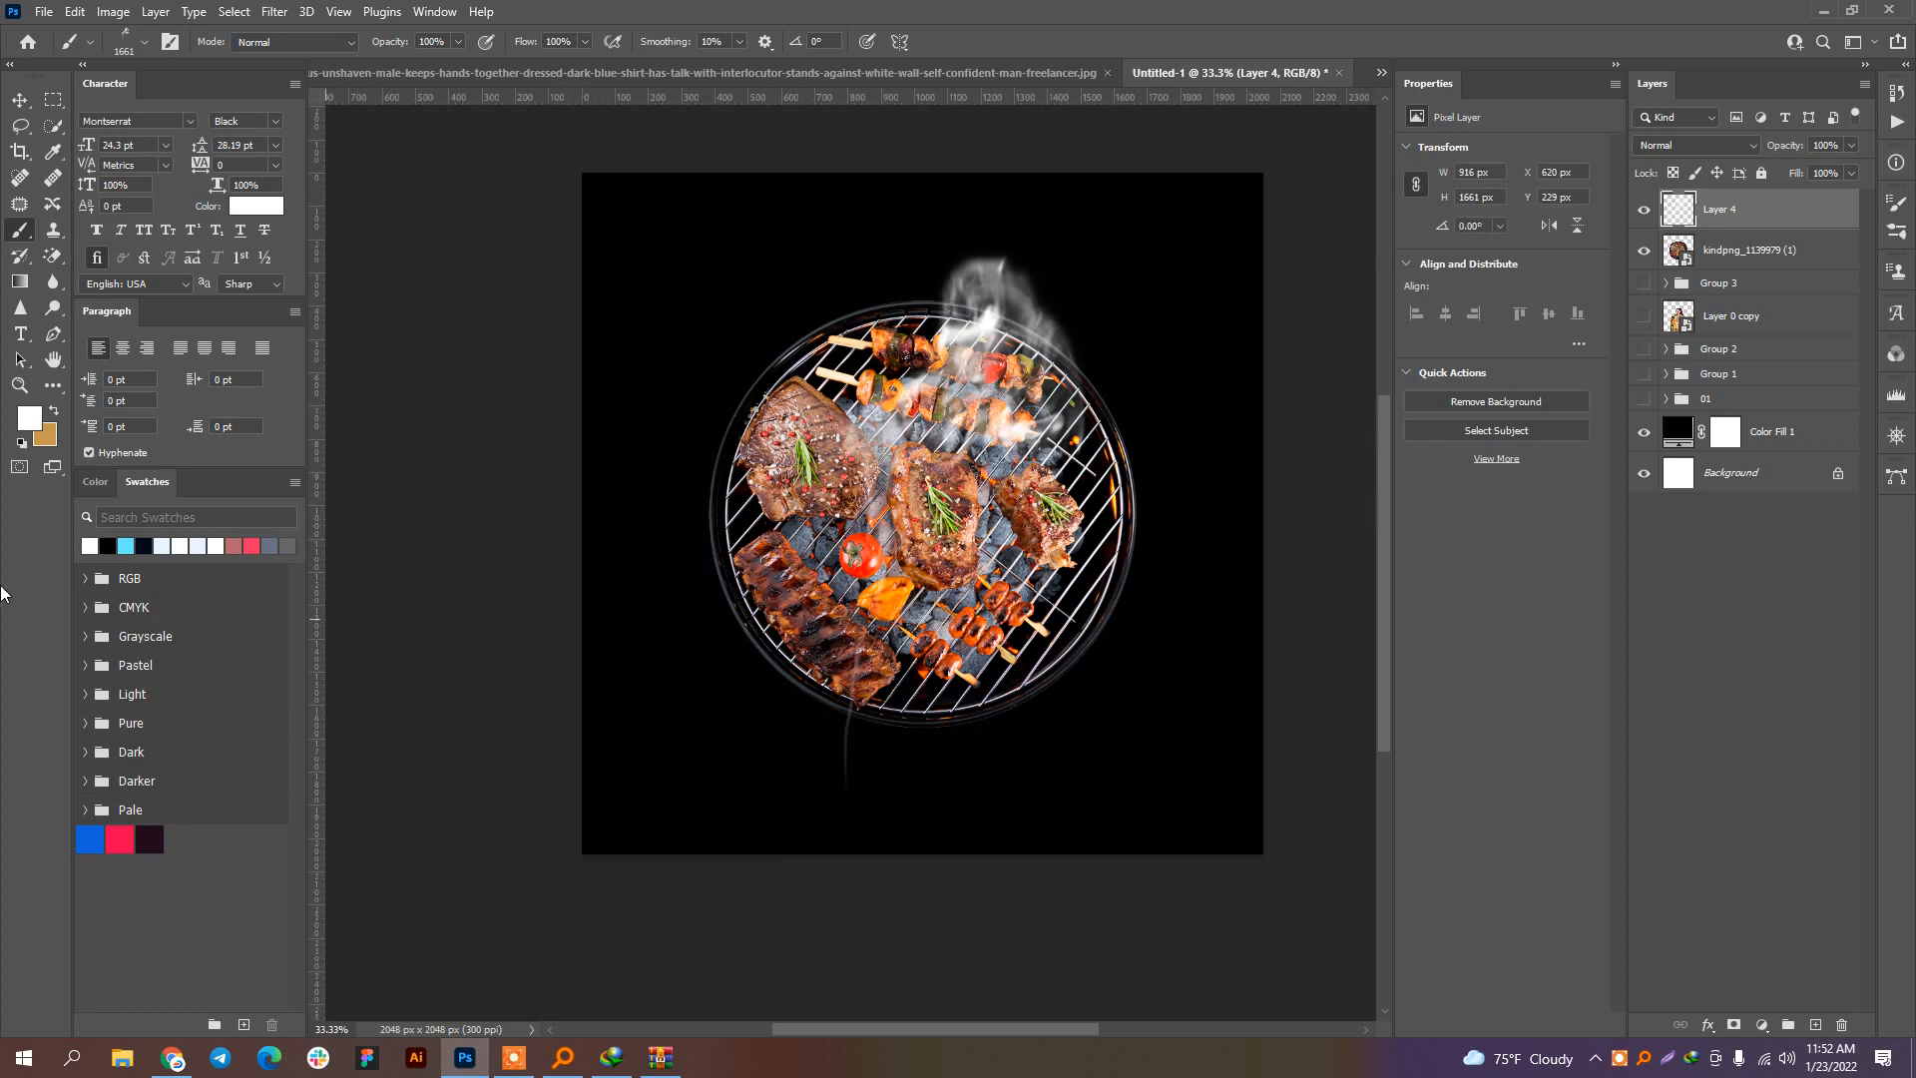
key("ctrl+z")
Step: Try brush 8 of the smokem_brushes set with two white smoke stamps over the grill
left_click(125, 42)
scroll(149, 639, "down", 2)
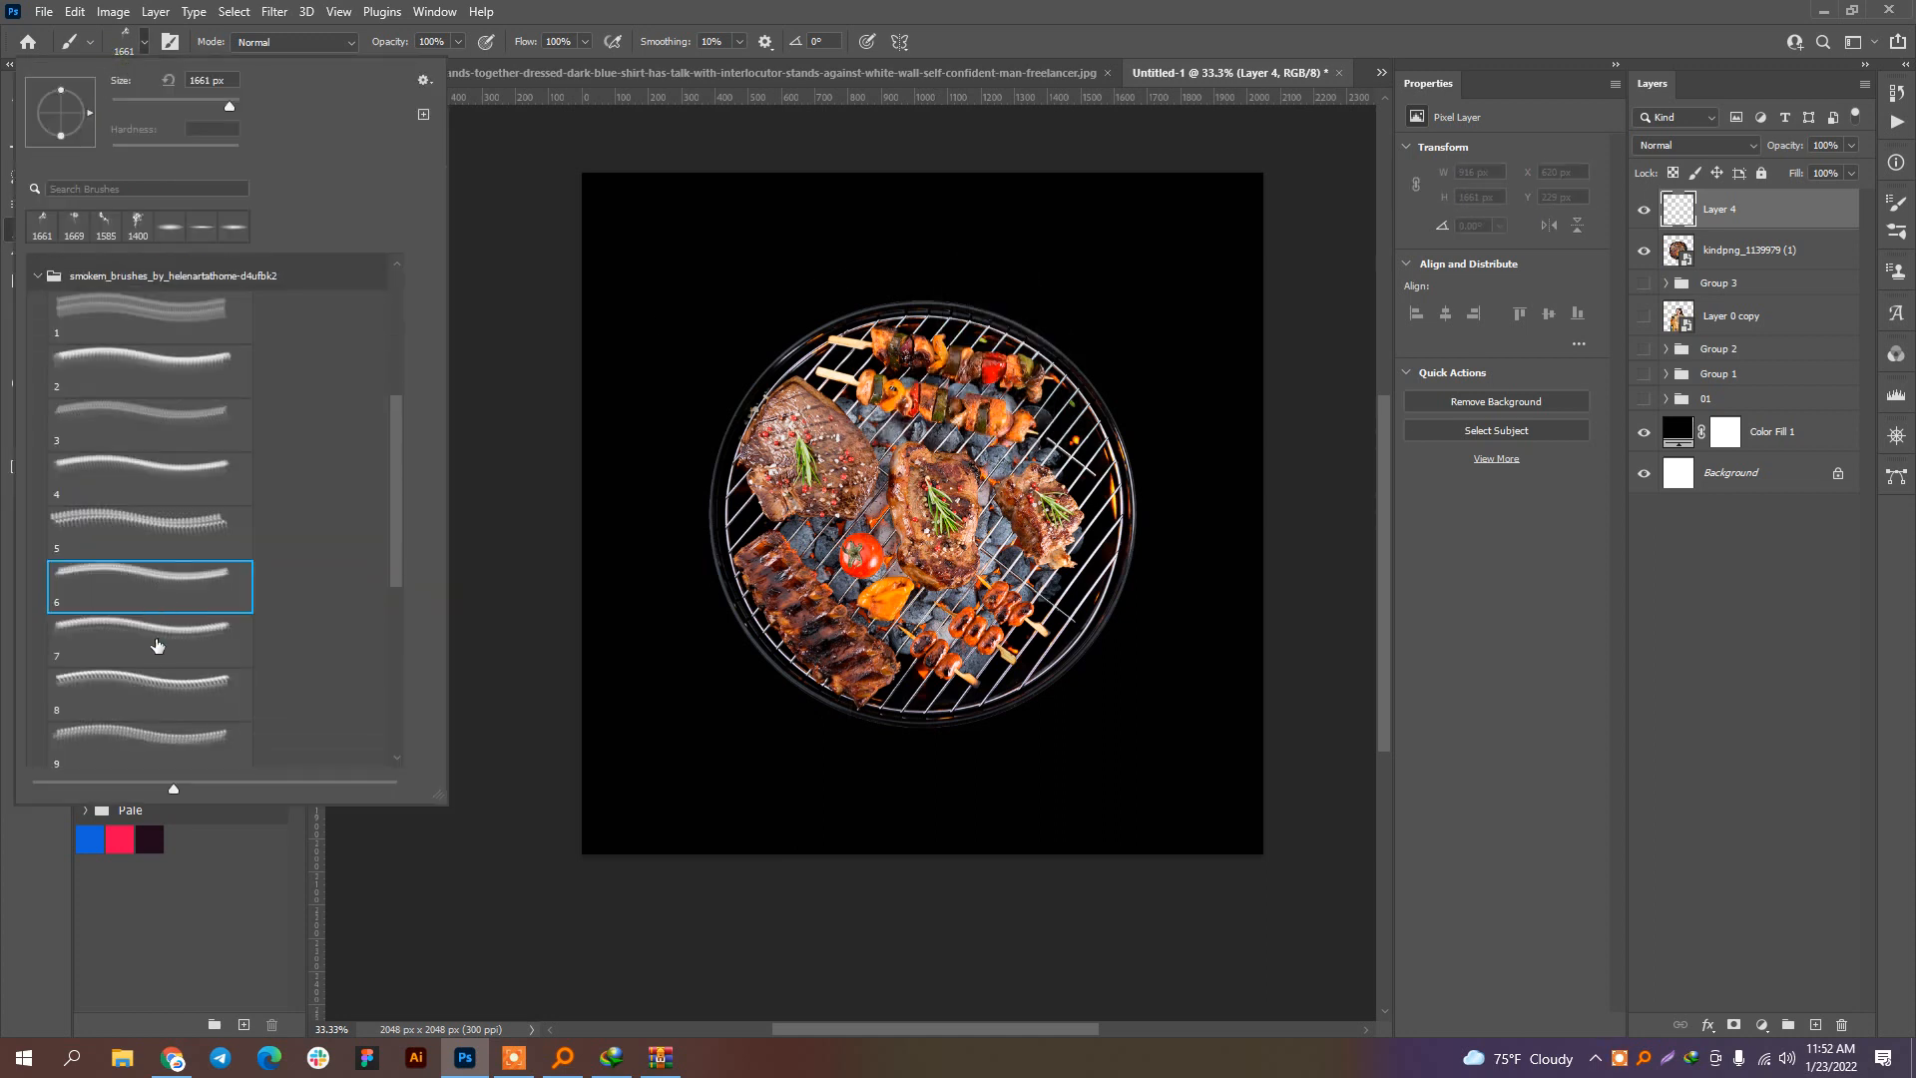
left_click(148, 648)
left_click(150, 698)
scroll(150, 688, "down", 2)
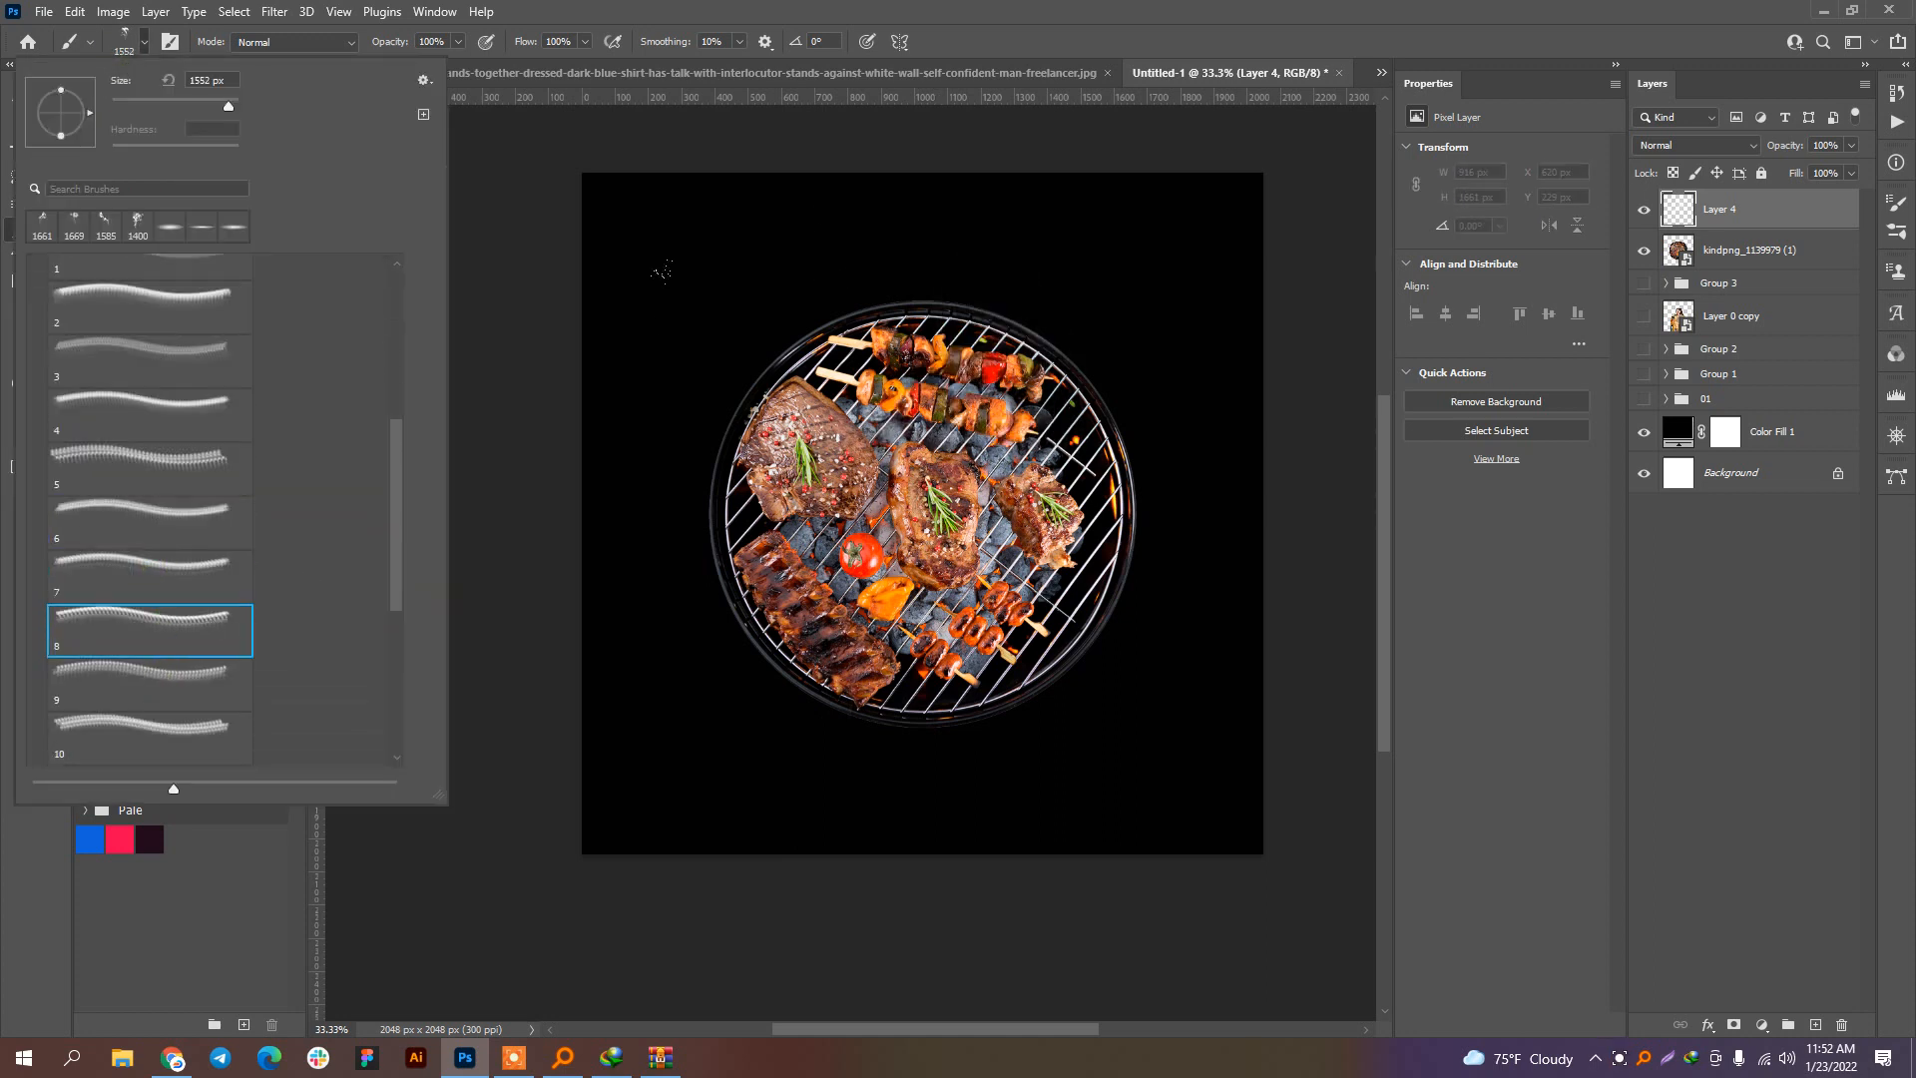
left_click(927, 468)
key("ctrl+z")
left_click(853, 525)
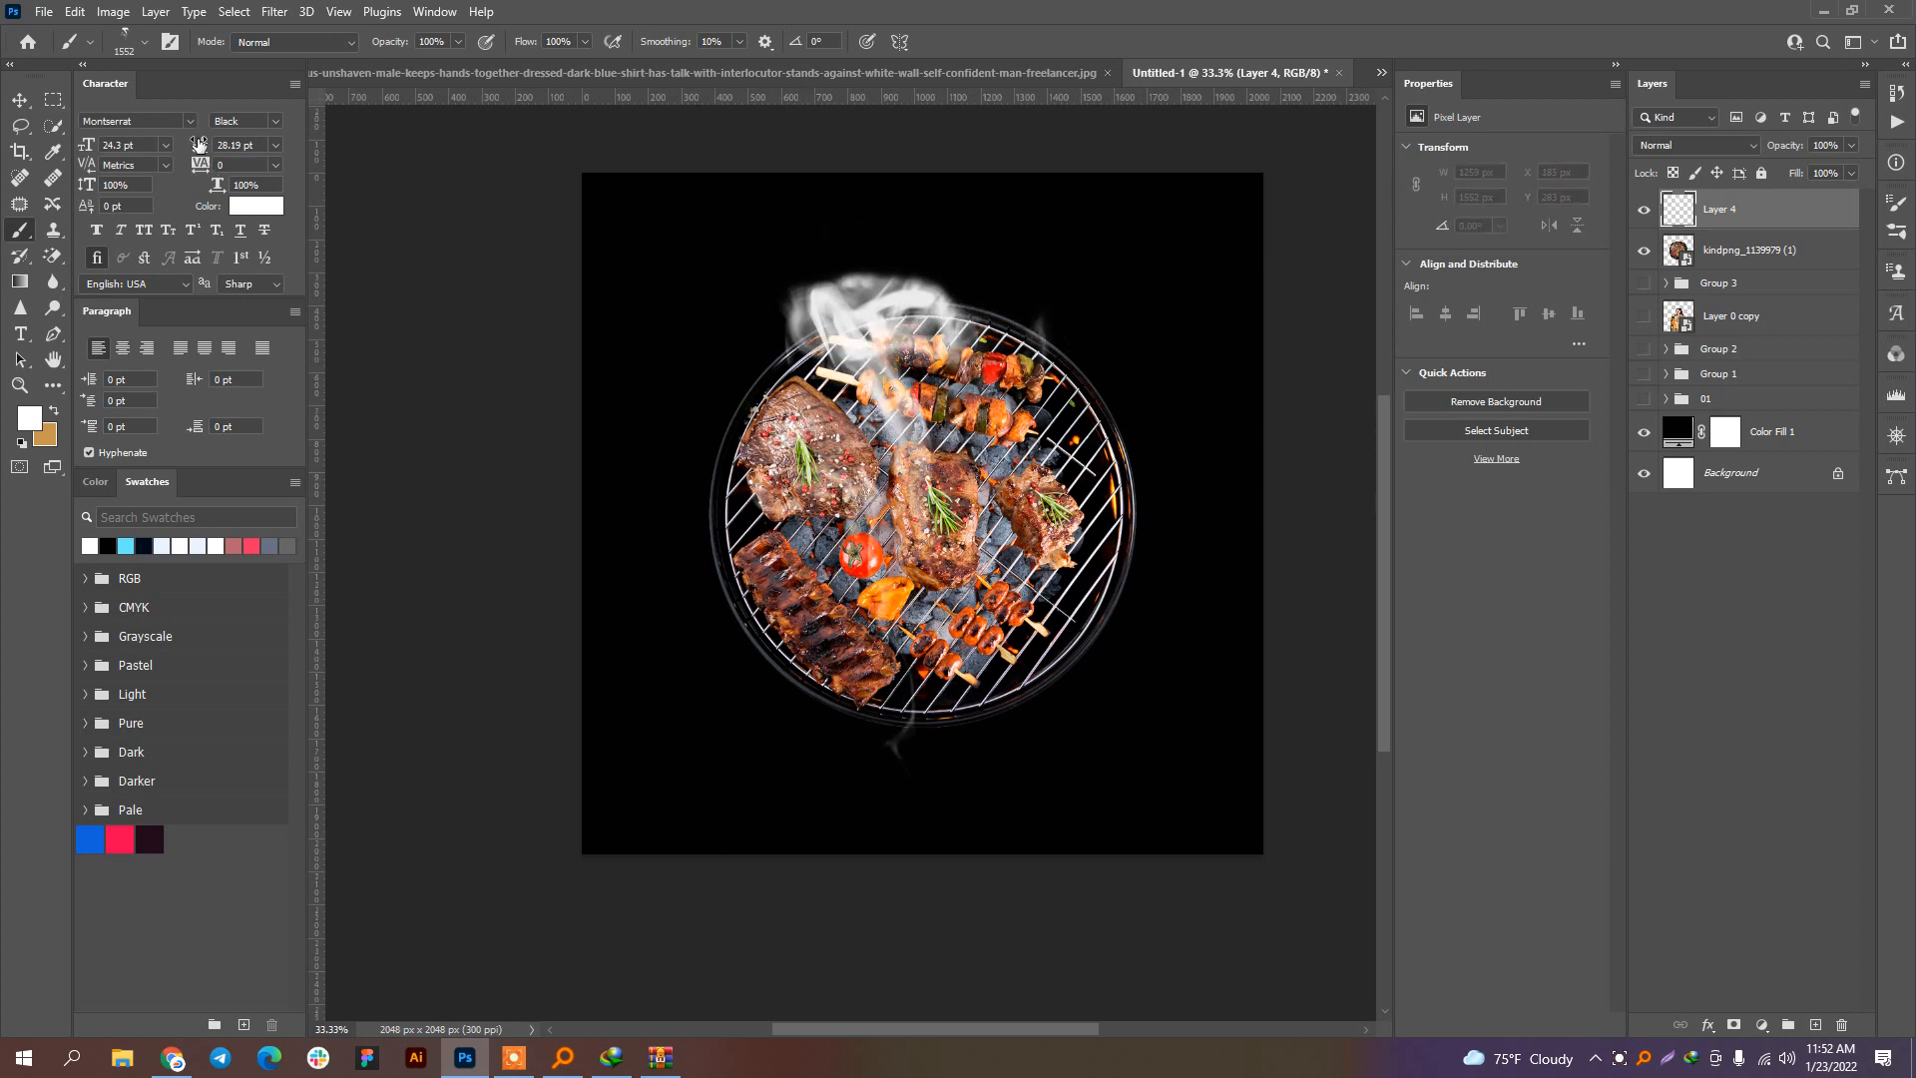
key("ctrl+z")
Step: Try brush 9 of the smokem_brushes set with two white smoke stamps over the grill
left_click(145, 44)
scroll(152, 598, "down", 1)
left_click(153, 599)
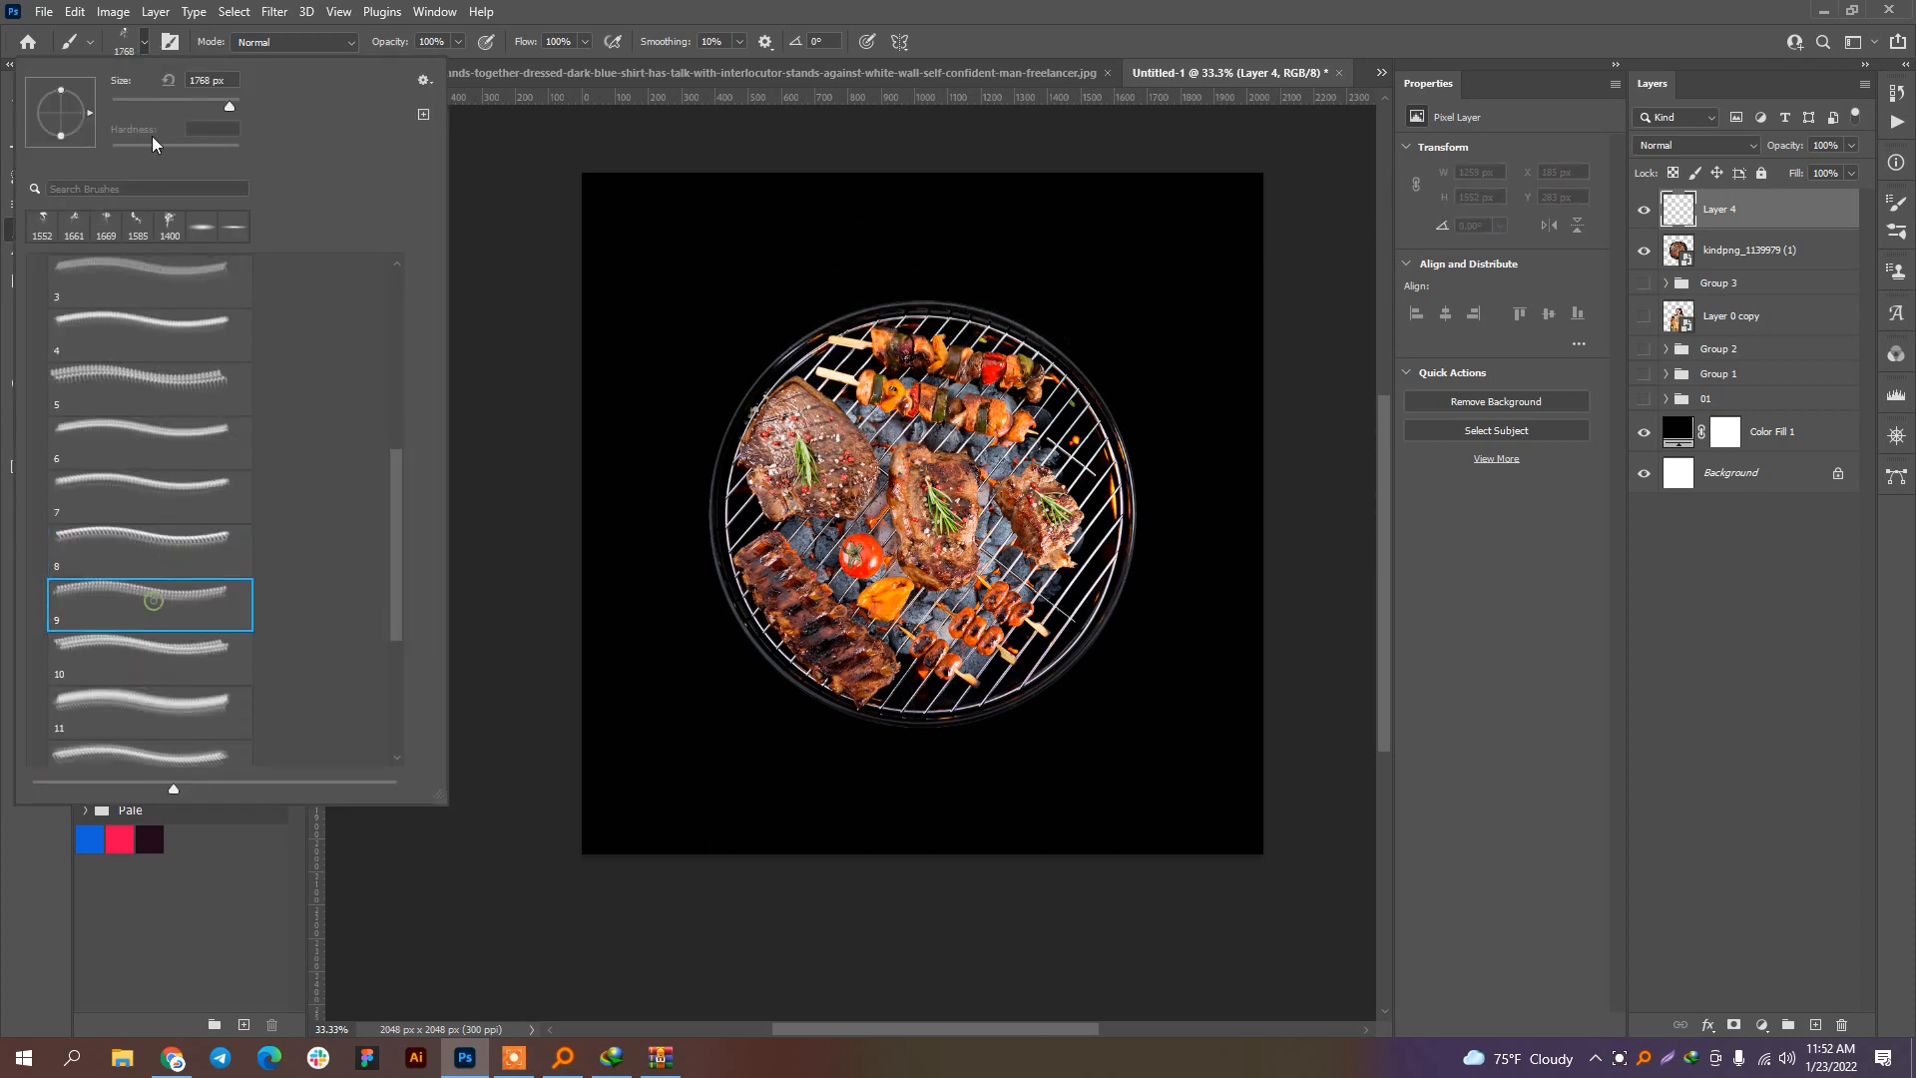
left_click(916, 499)
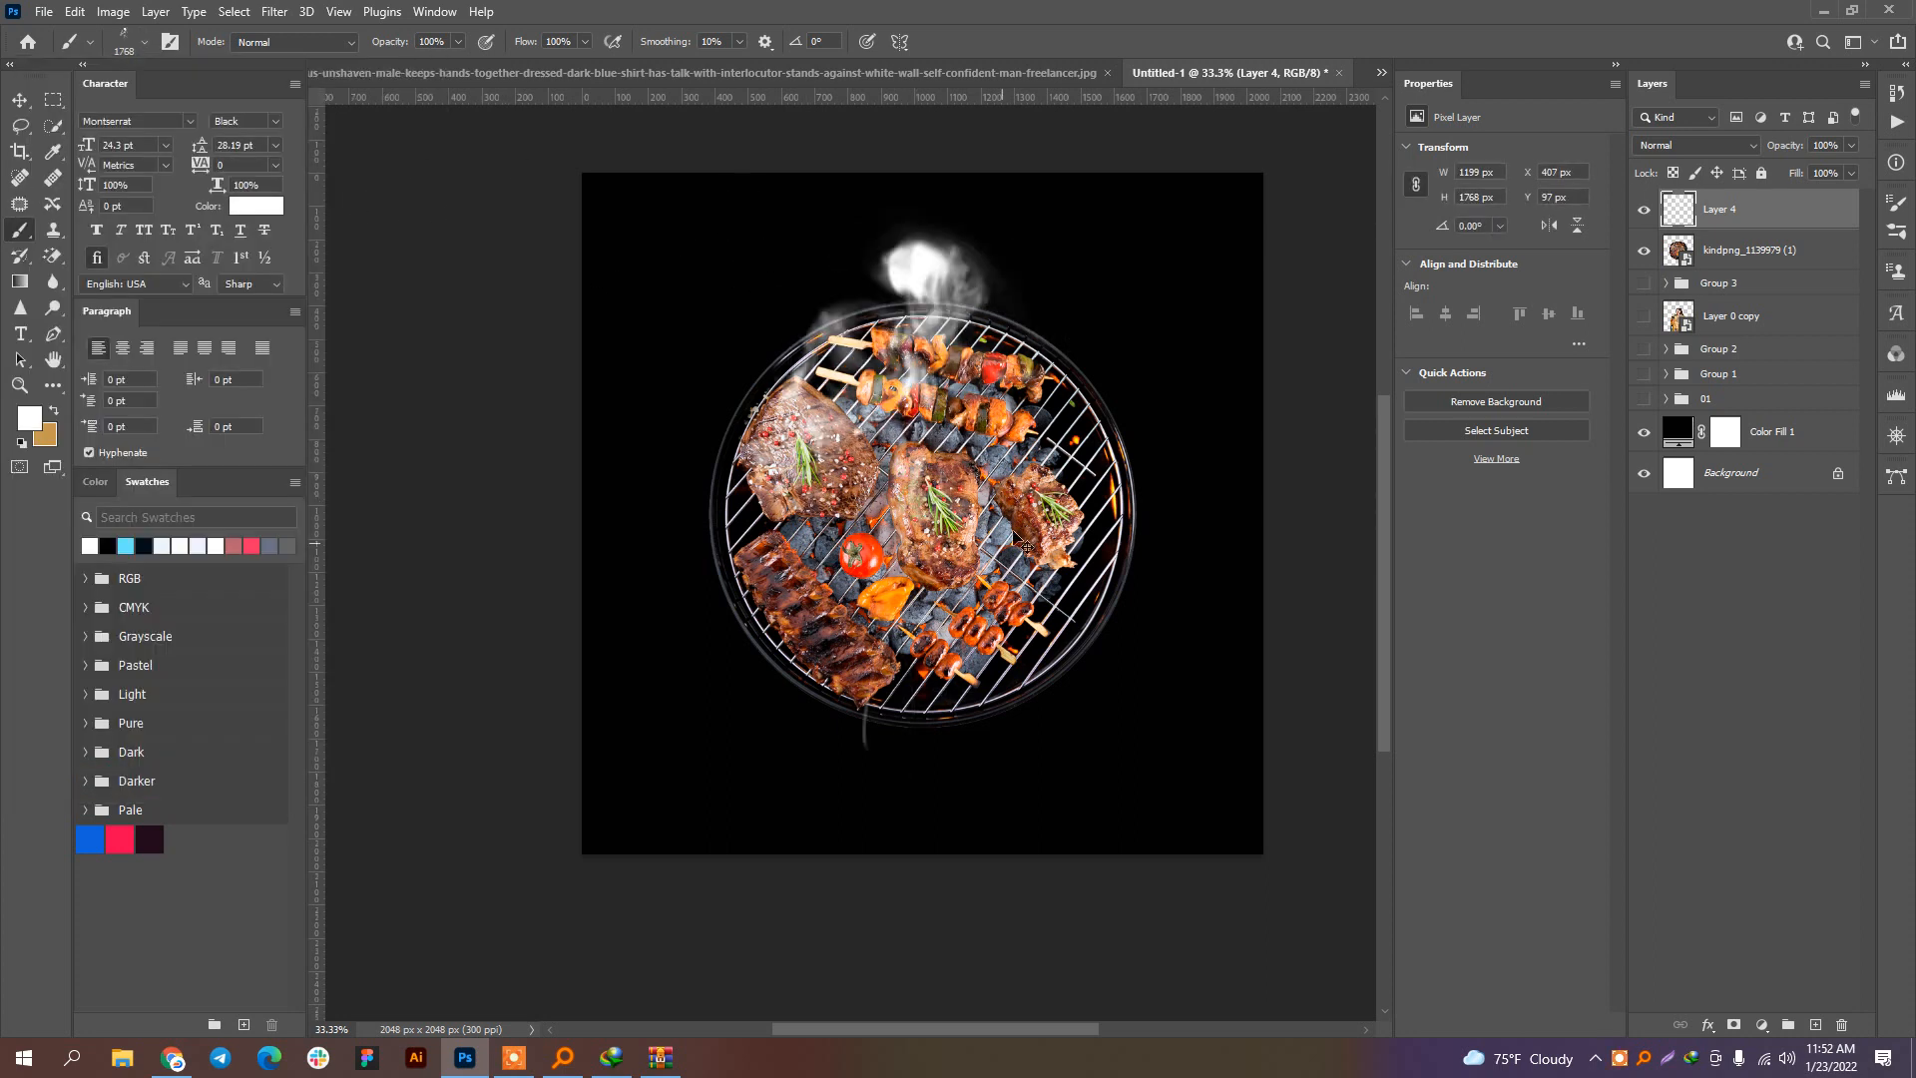
key("ctrl+z")
left_click(1015, 471)
key("ctrl+z")
Step: Try brush 11 of the smokem_brushes set with two white smoke stamps over the grill
left_click(144, 44)
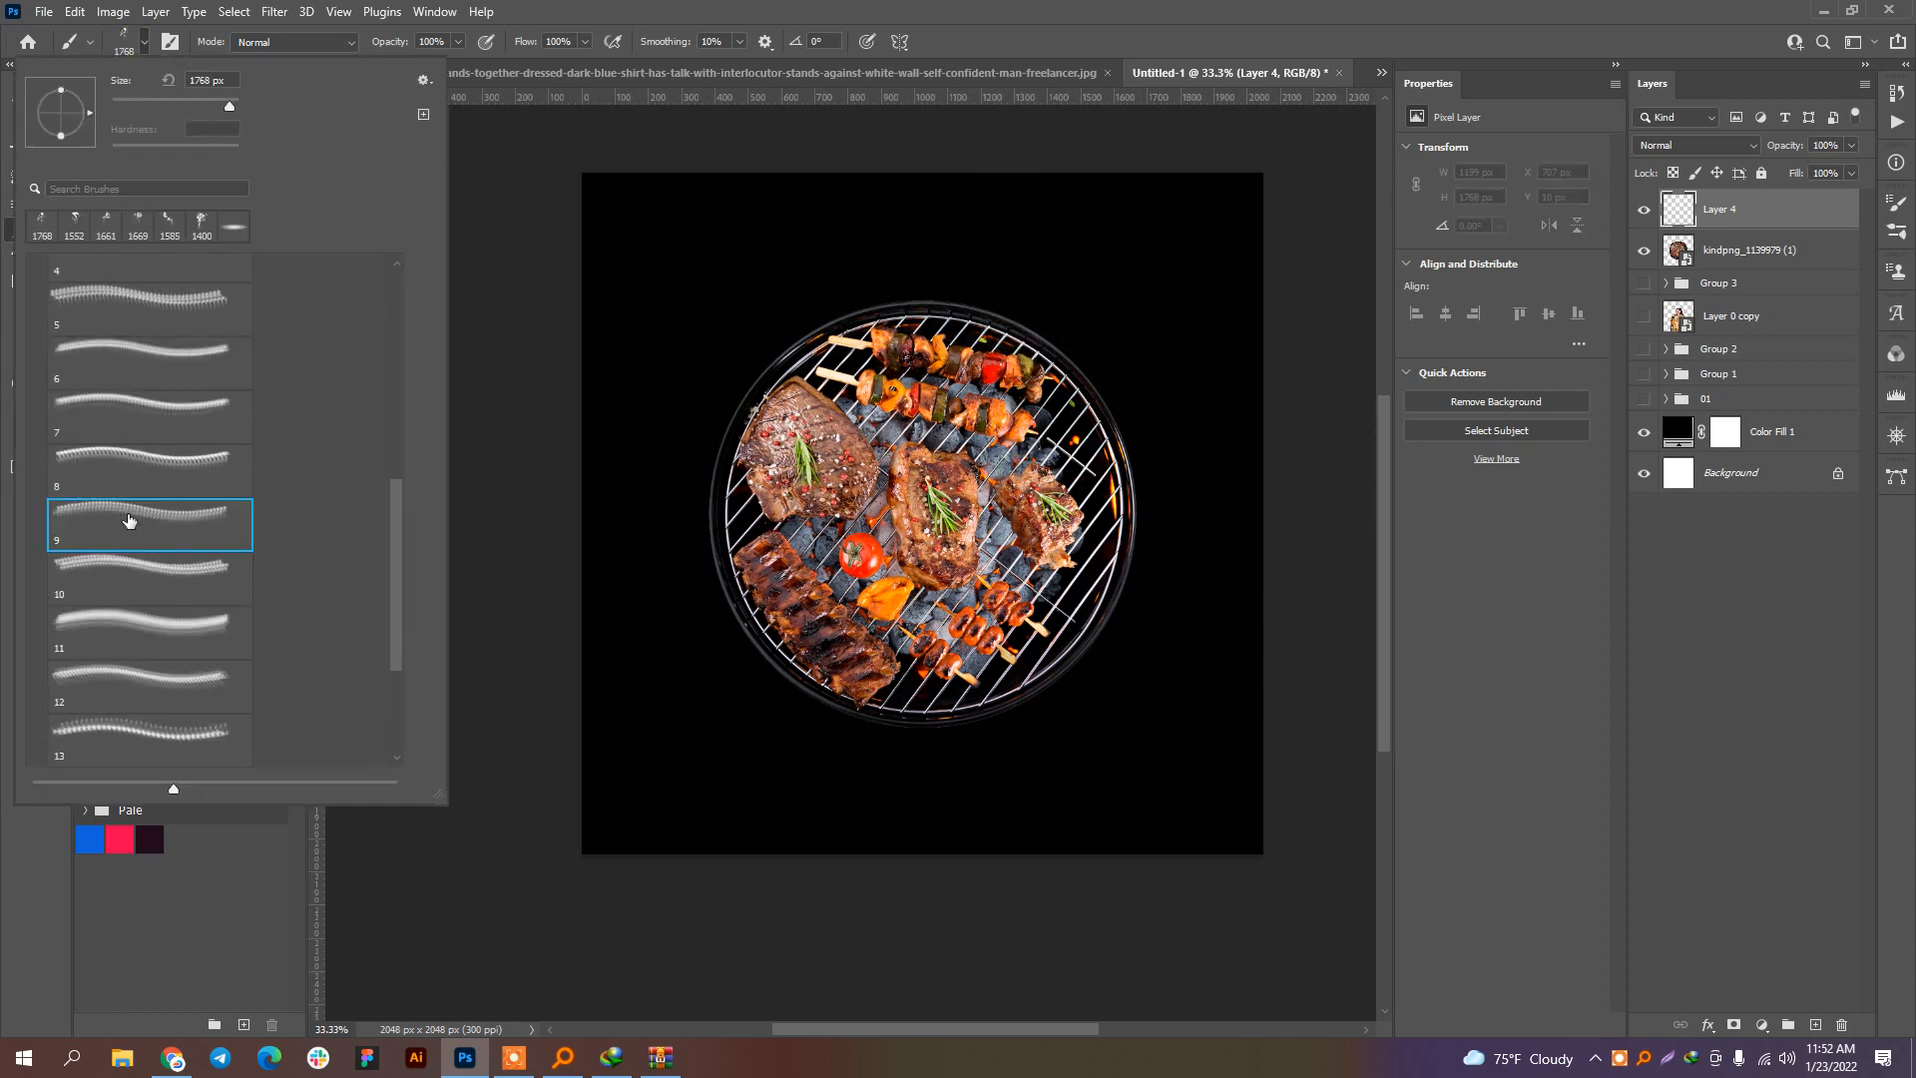
left_click(126, 589)
left_click(143, 623)
left_click(147, 40)
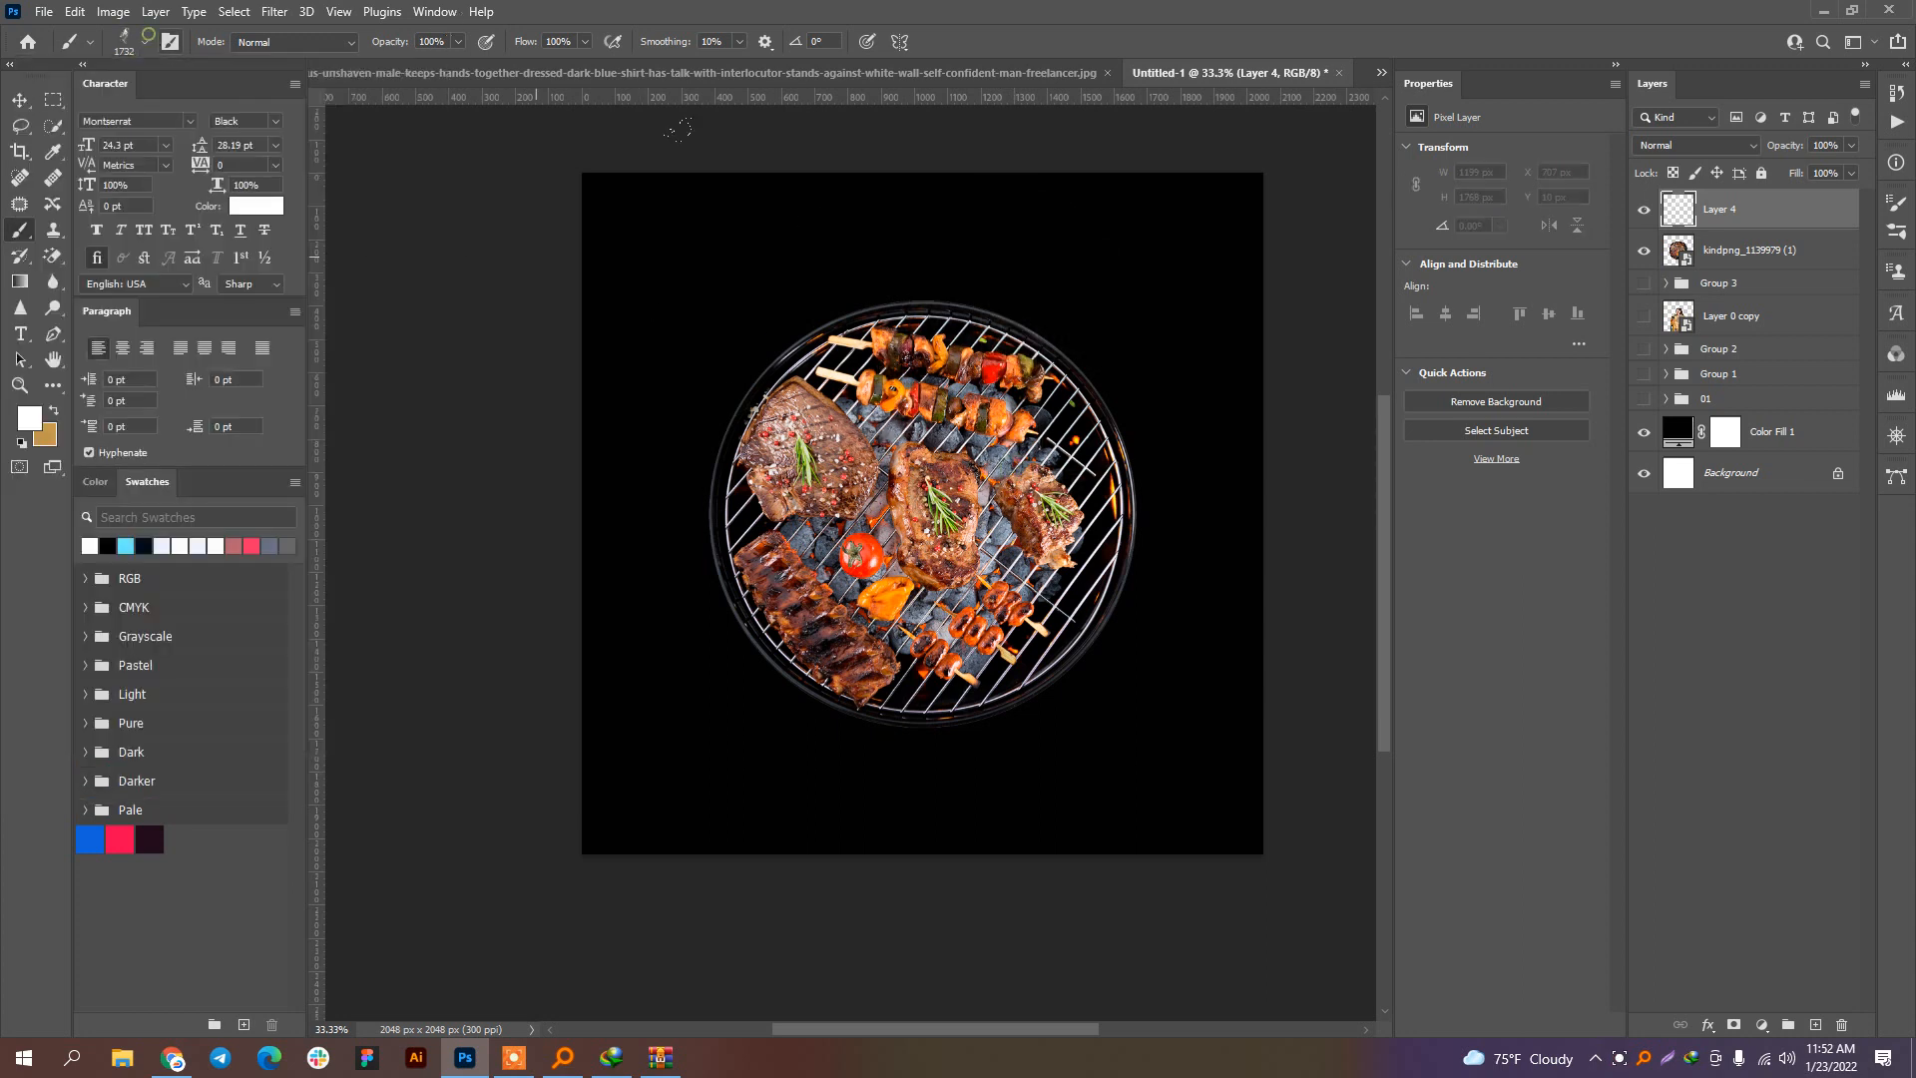
left_click(871, 423)
key("ctrl+z")
left_click(895, 559)
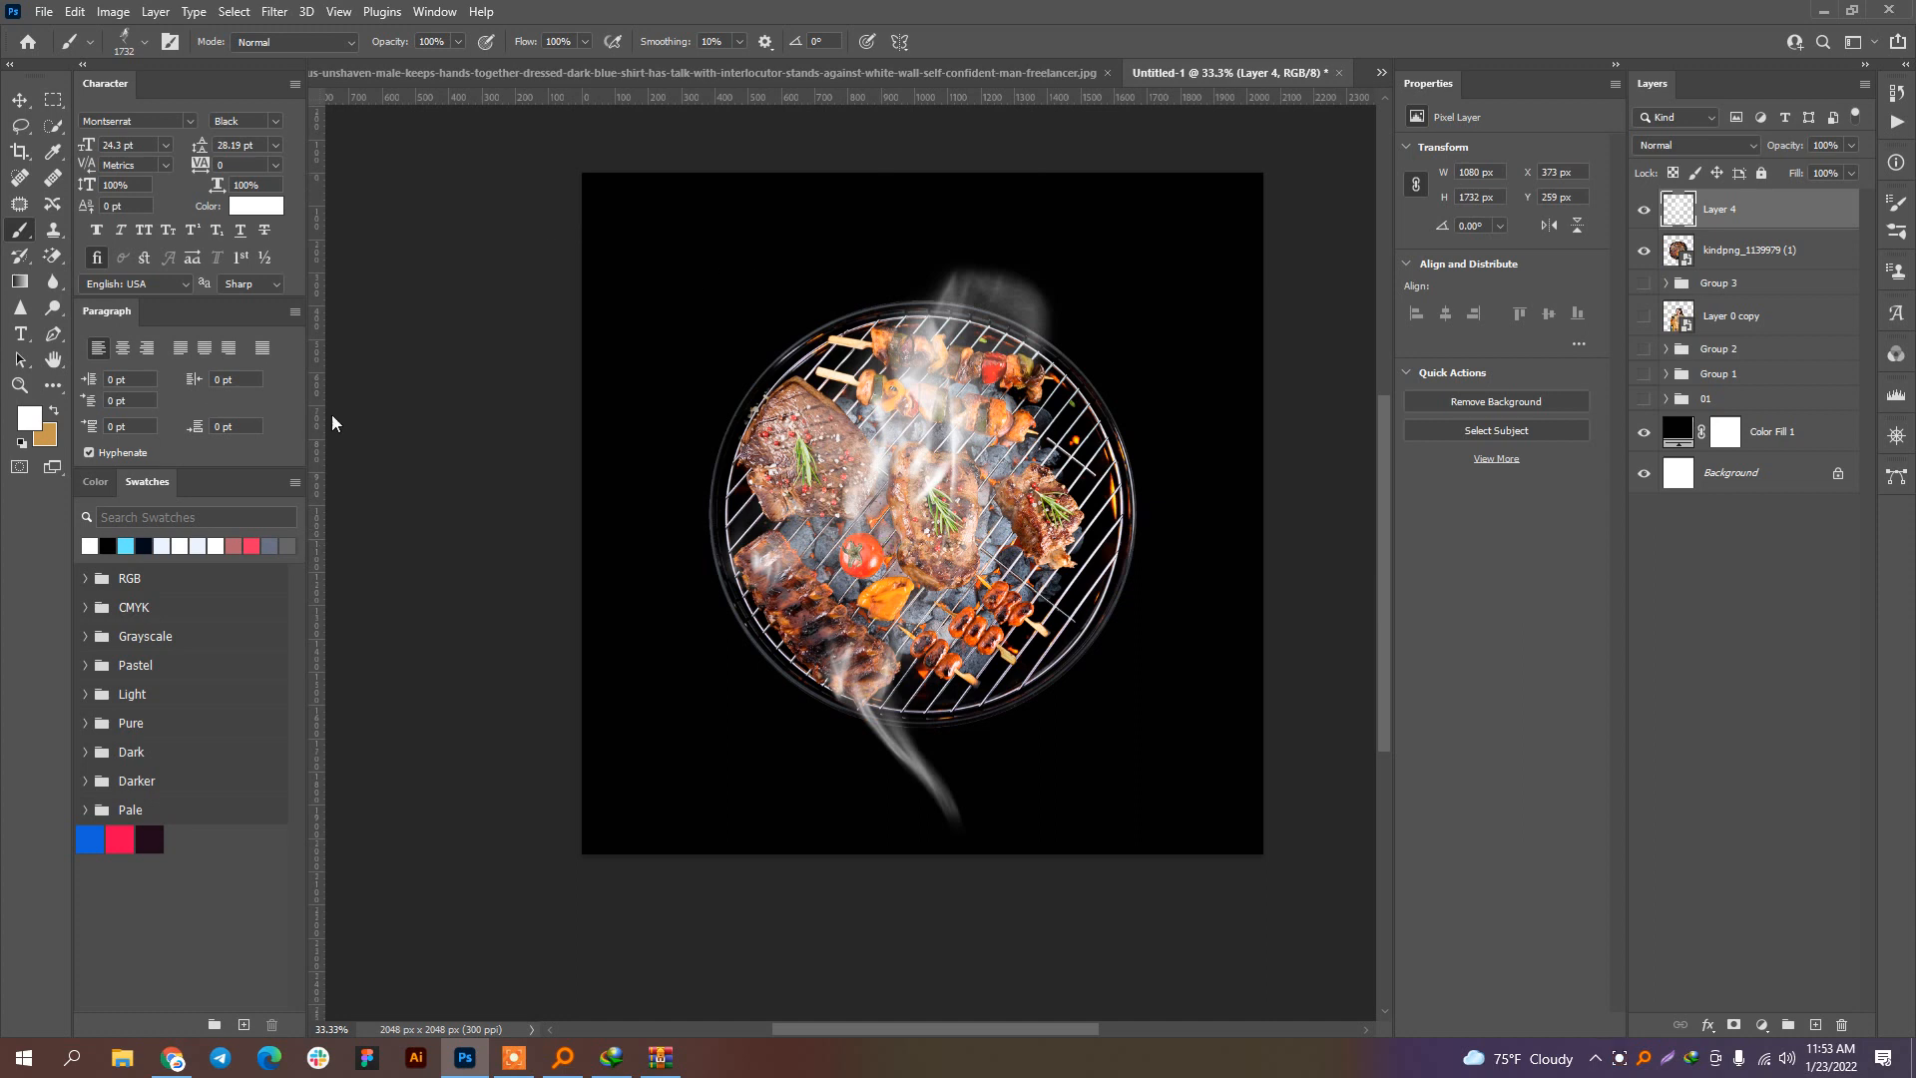
key("ctrl+z")
Step: Try brush 12 of the smokem_brushes set with two white smoke stamps over the grill
left_click(146, 41)
scroll(150, 558, "down", 1)
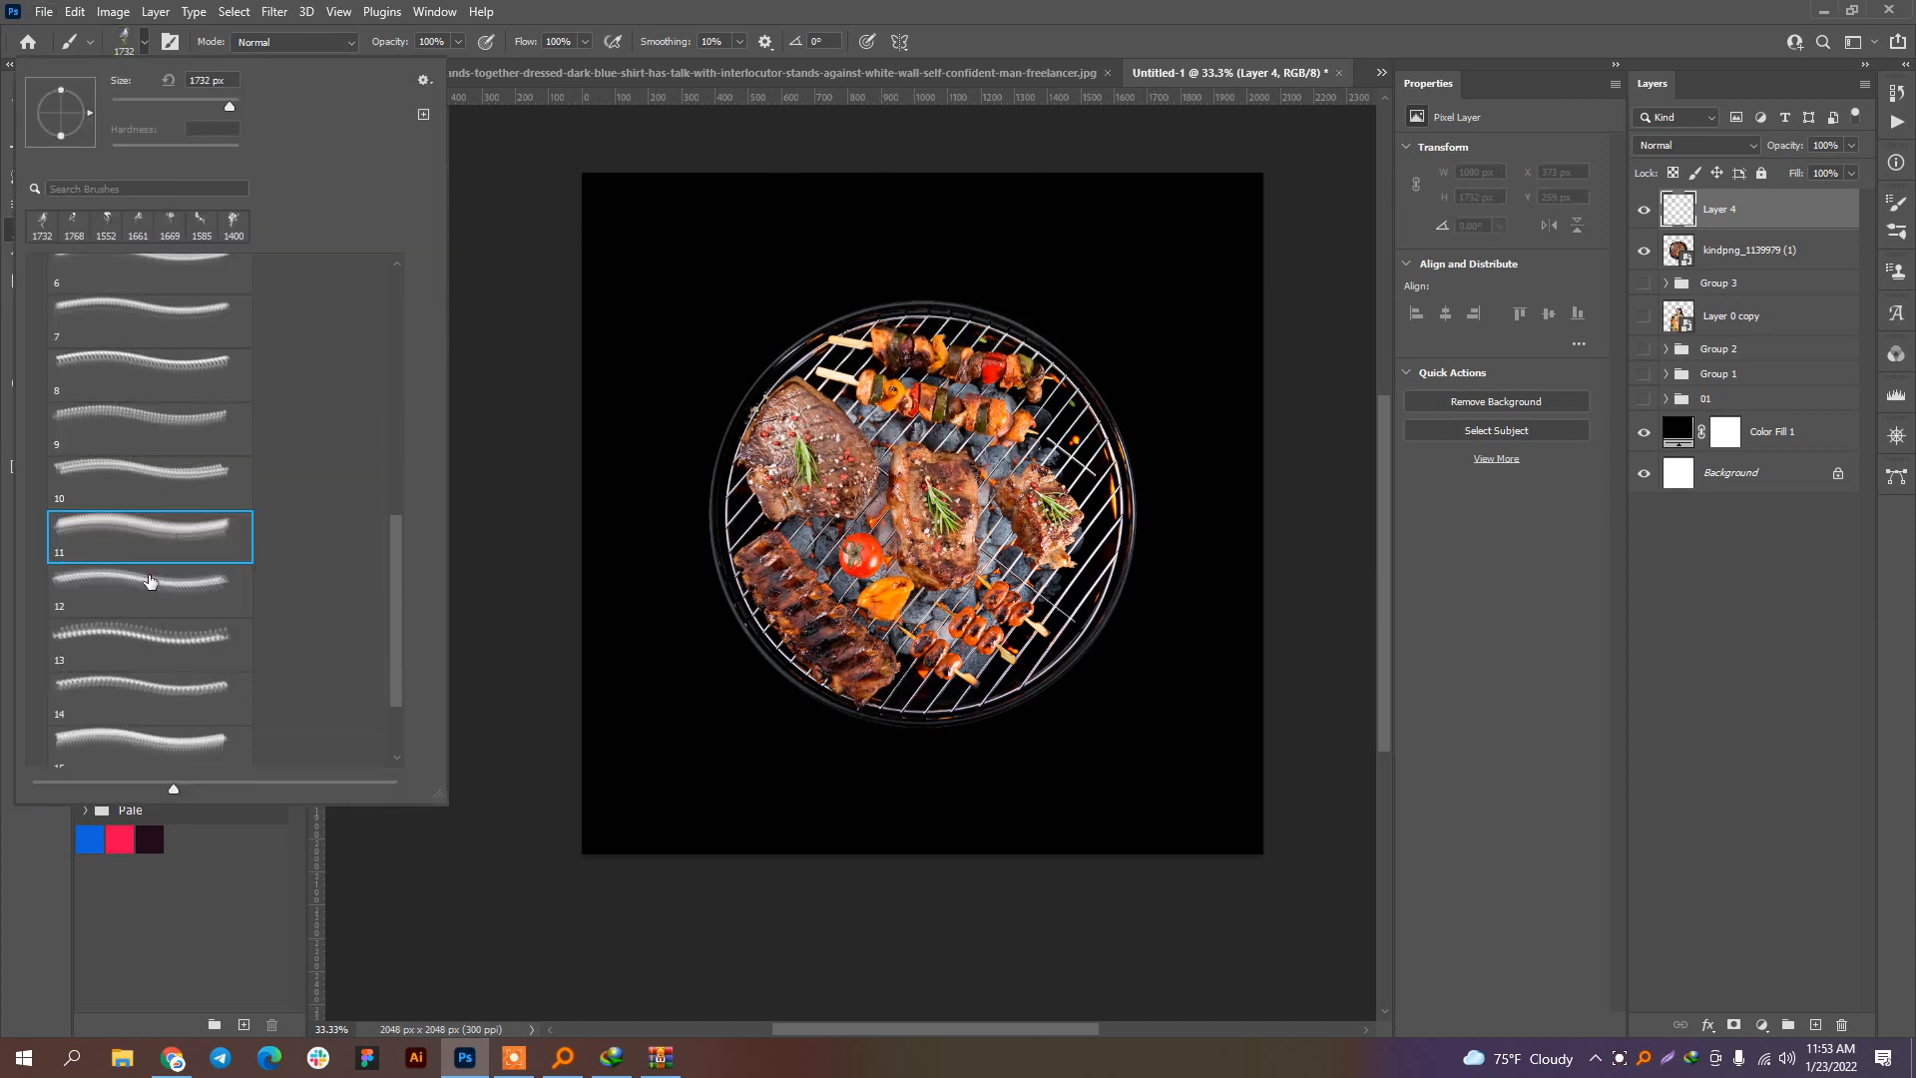
left_click(147, 596)
left_click(501, 389)
left_click(856, 426)
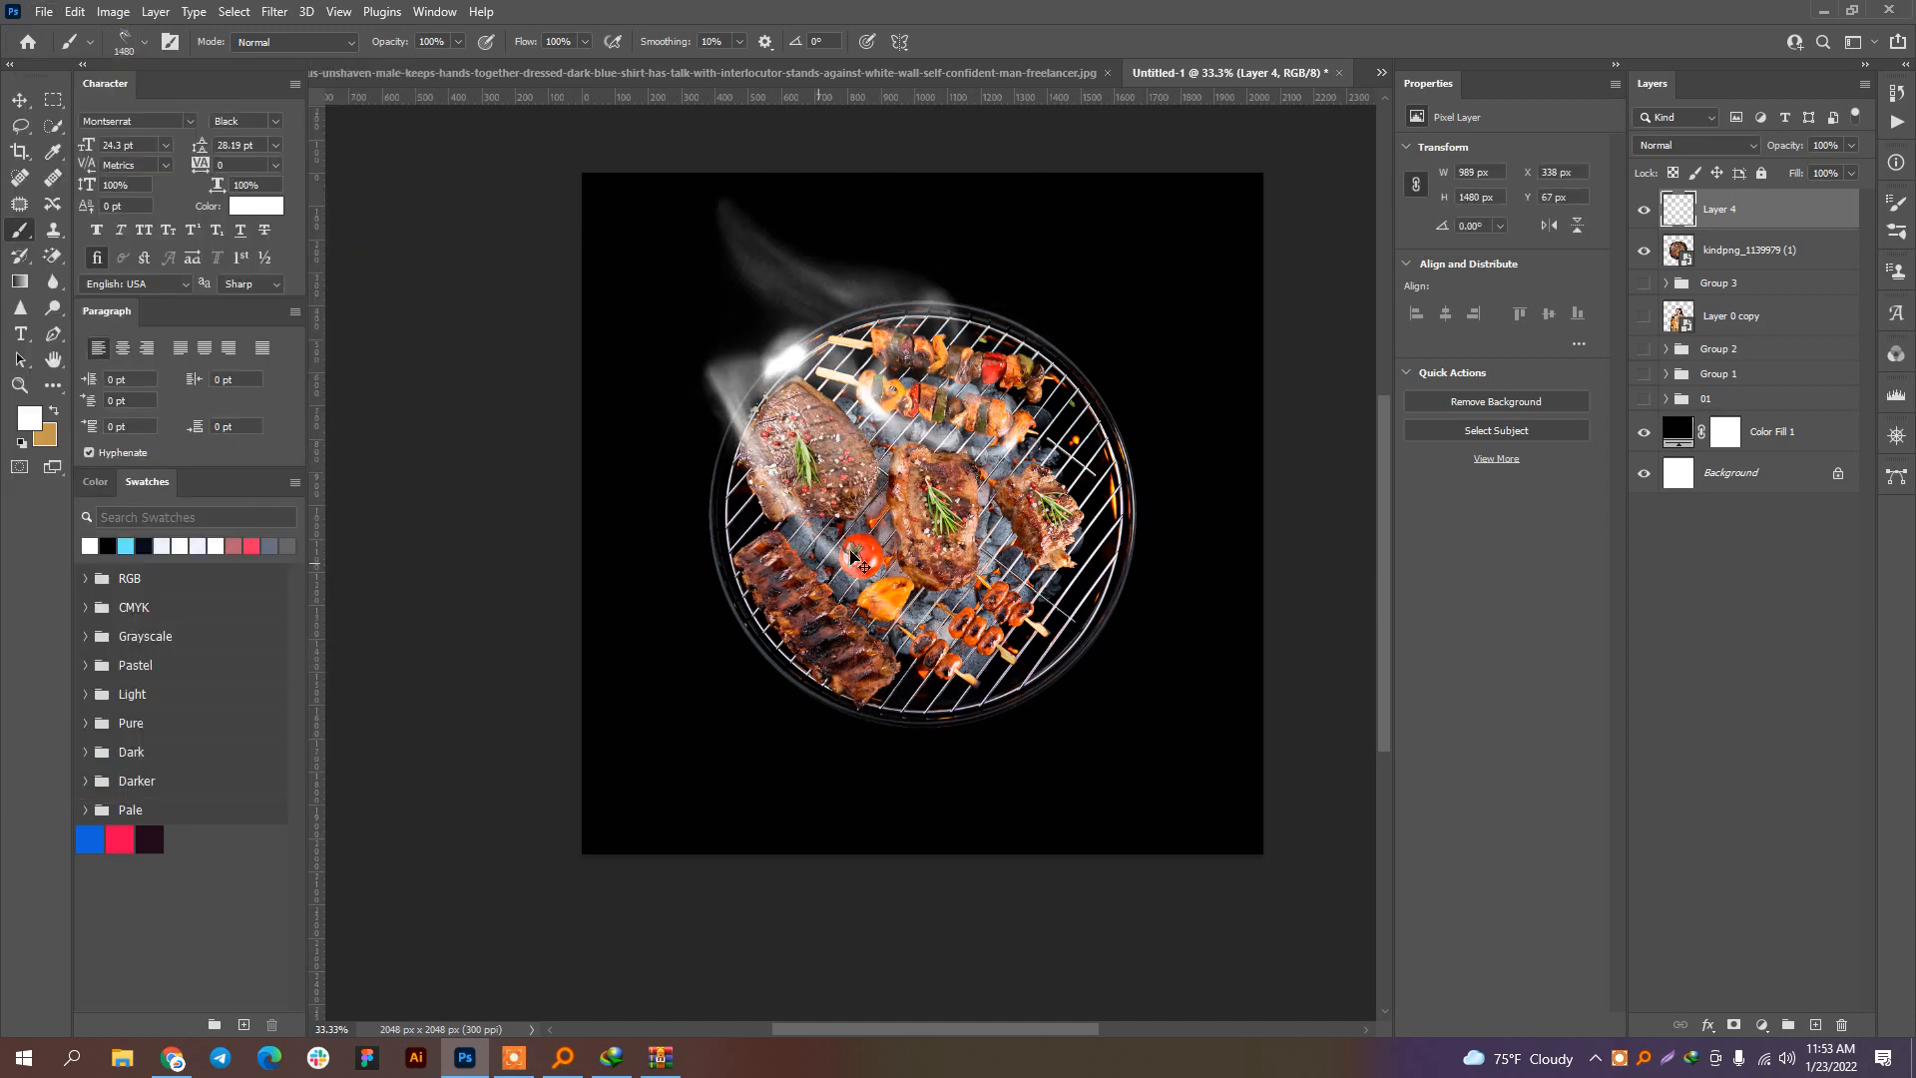
key("ctrl+z")
left_click(917, 463)
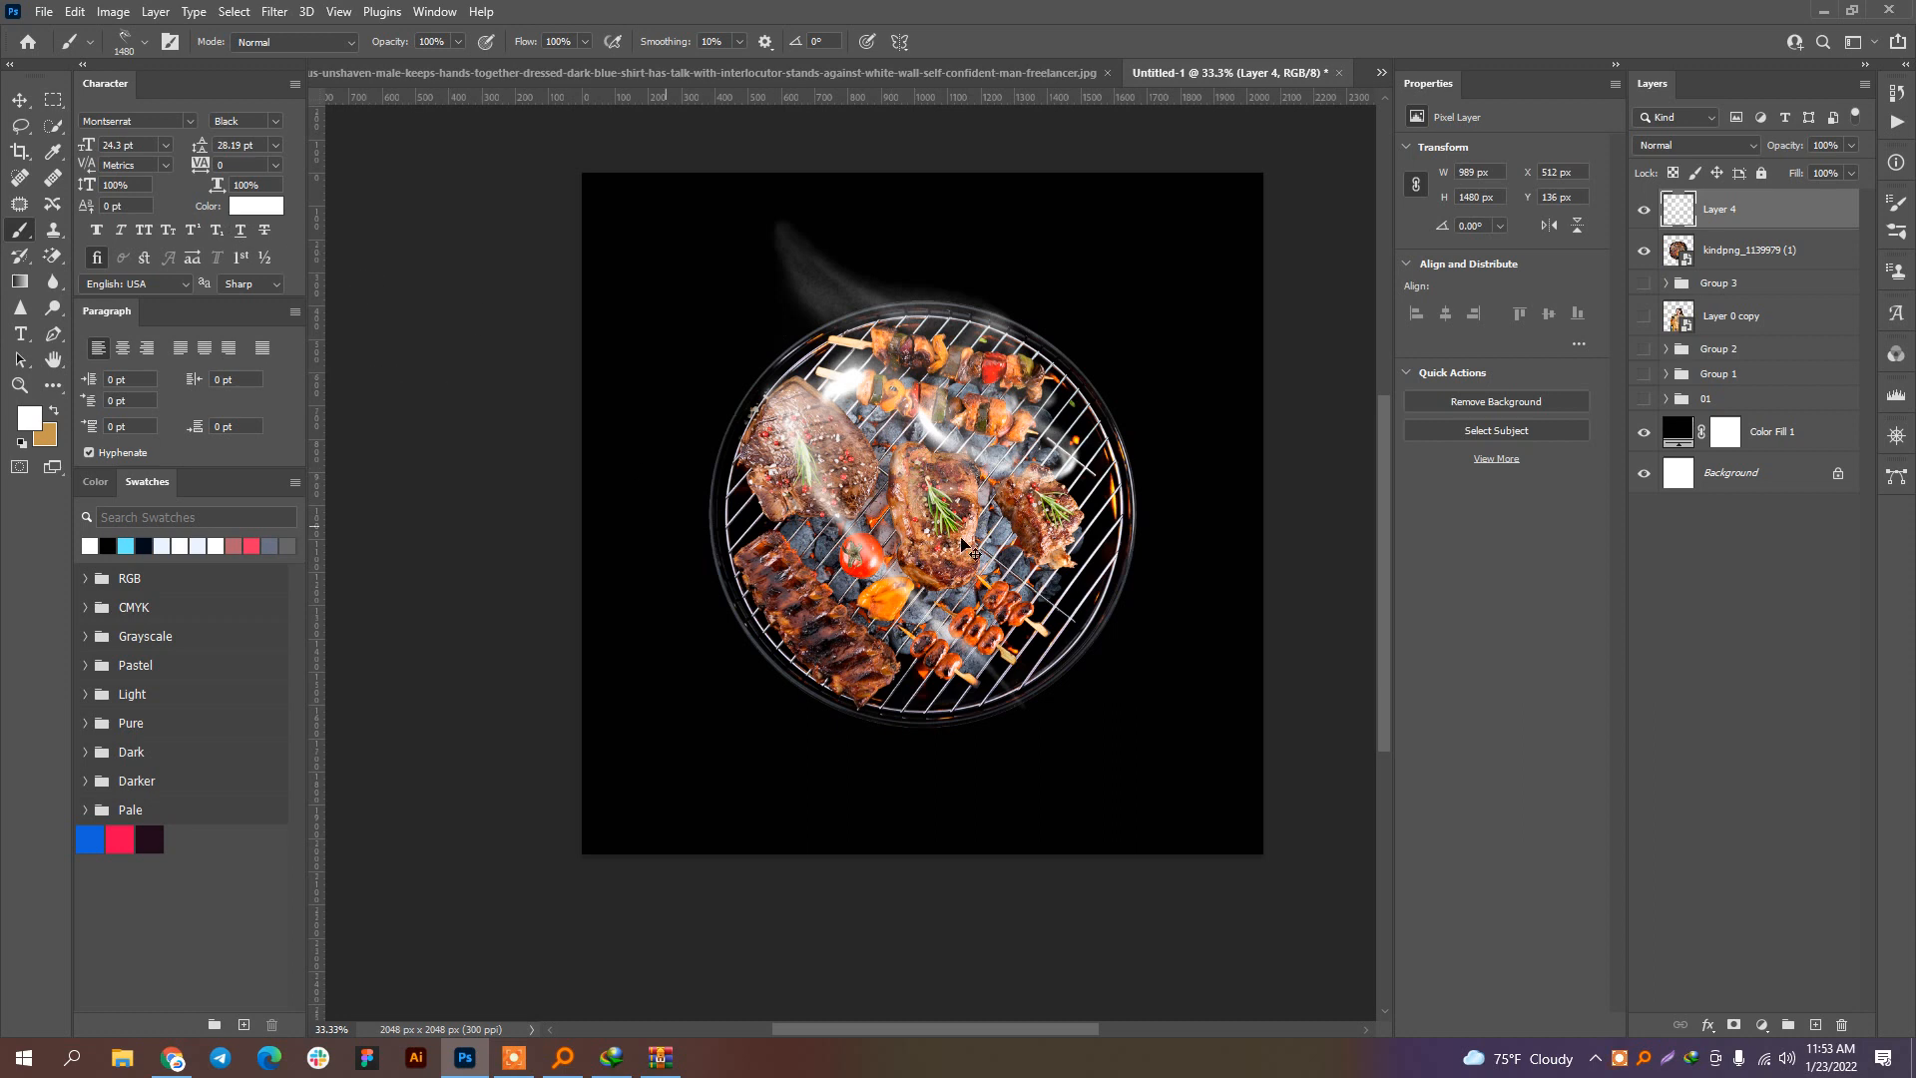
key("z")
key("ctrl+z")
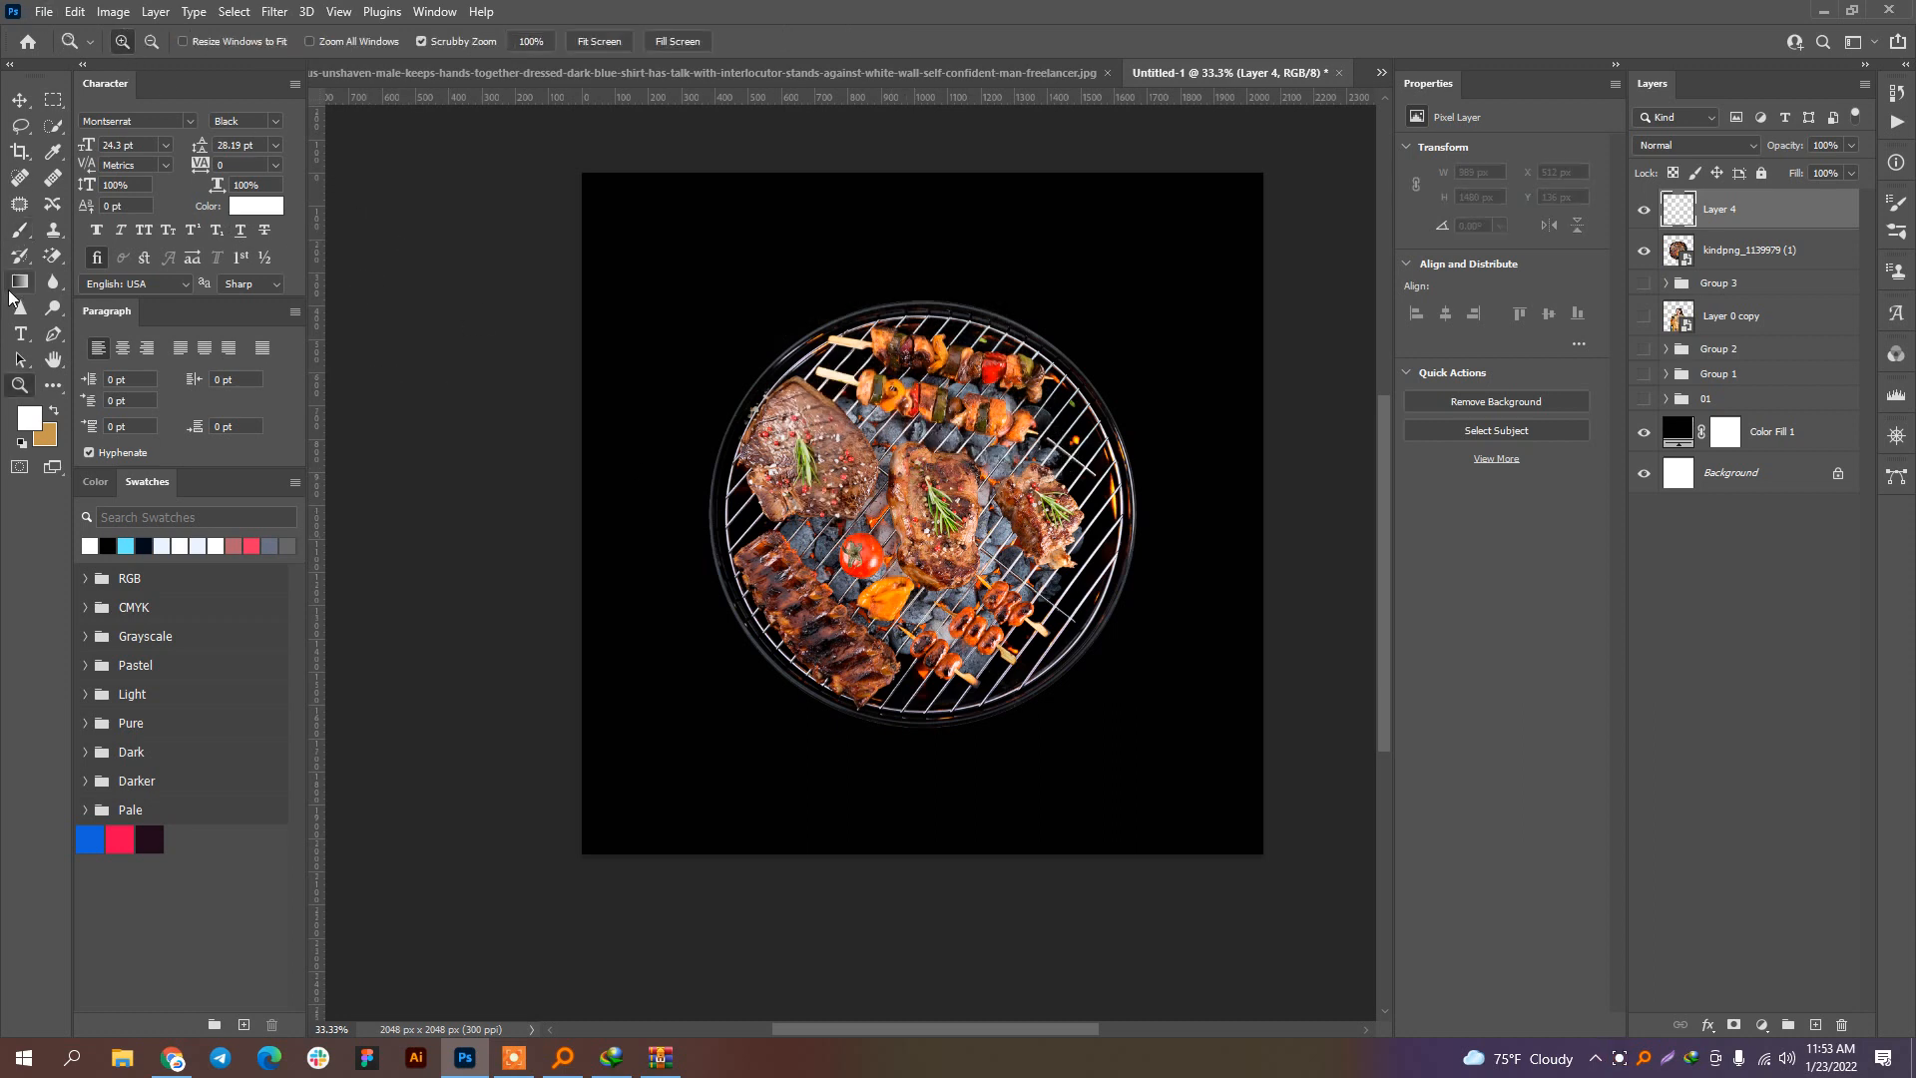
Step: Try brush 13 of the smokem_brushes set with two white smoke stamps over the grill
left_click(17, 235)
left_click(124, 41)
left_click(171, 656)
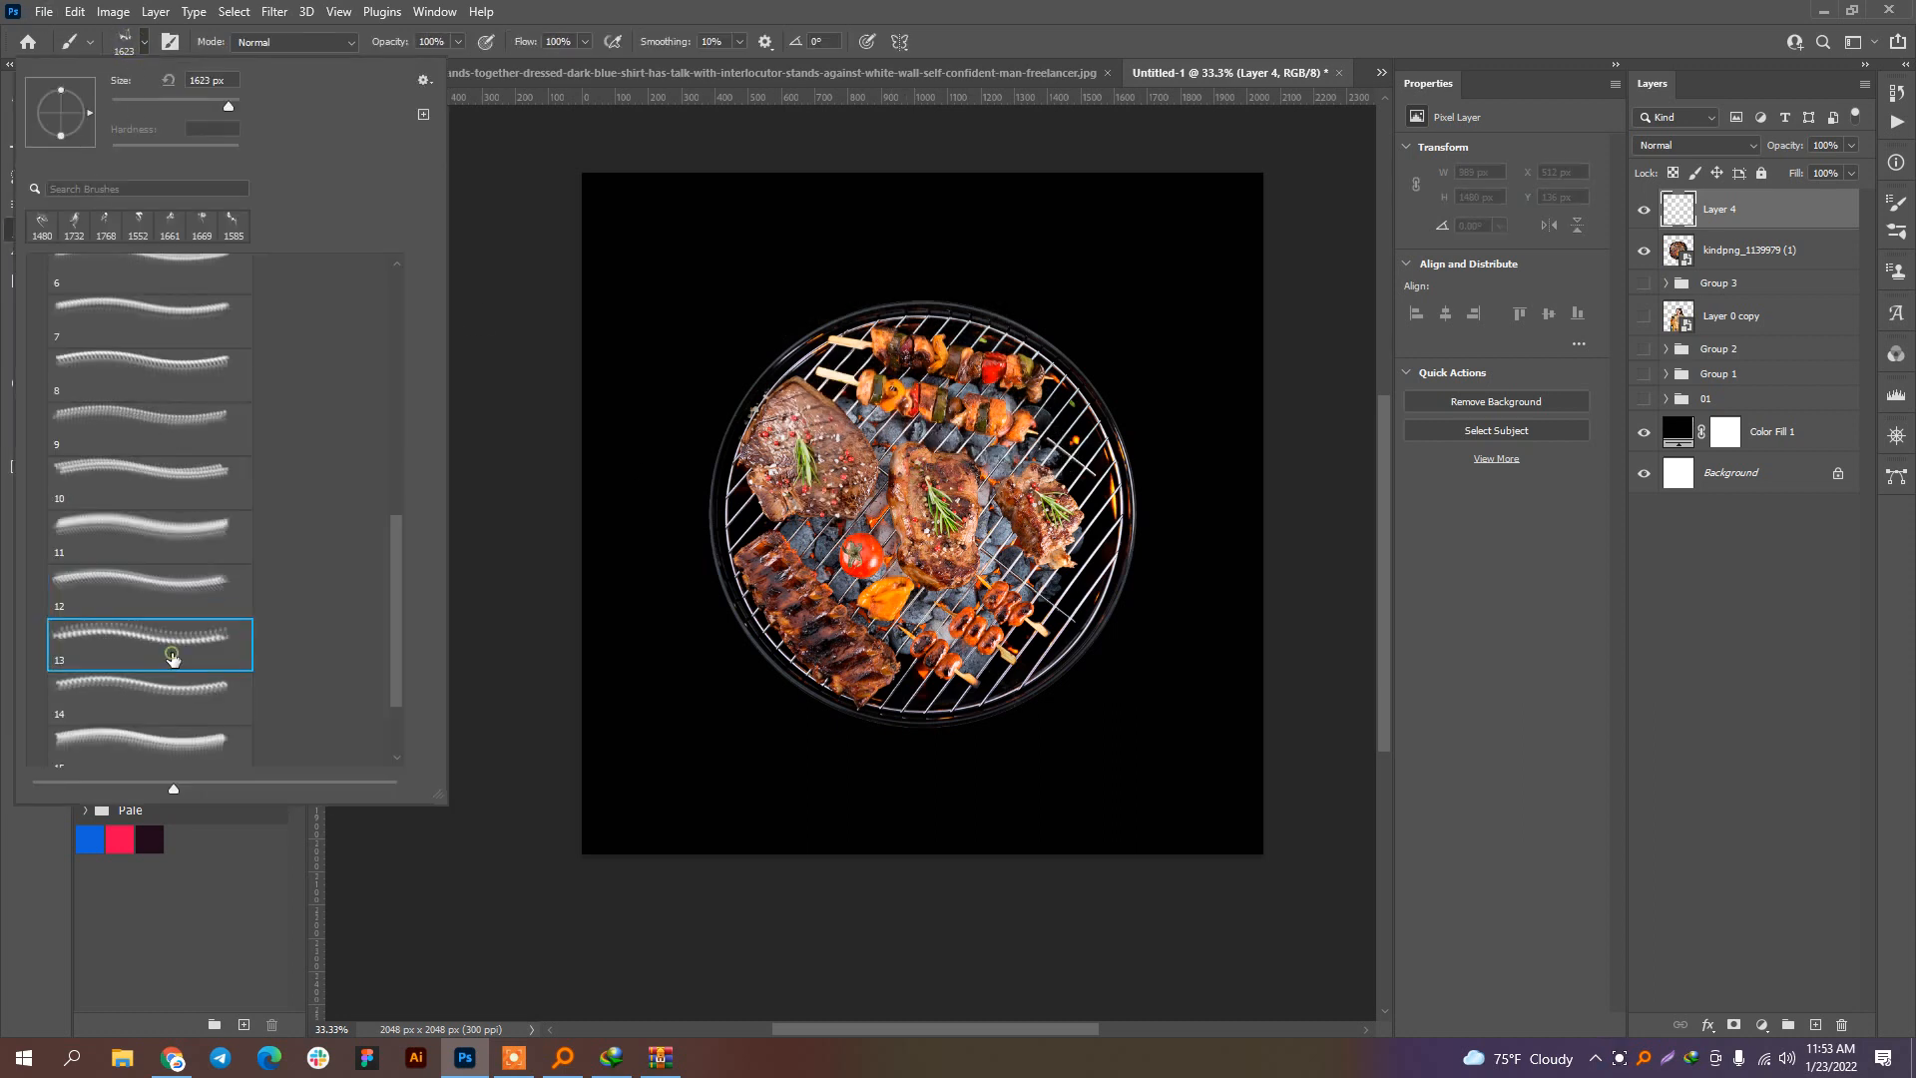
left_click(893, 500)
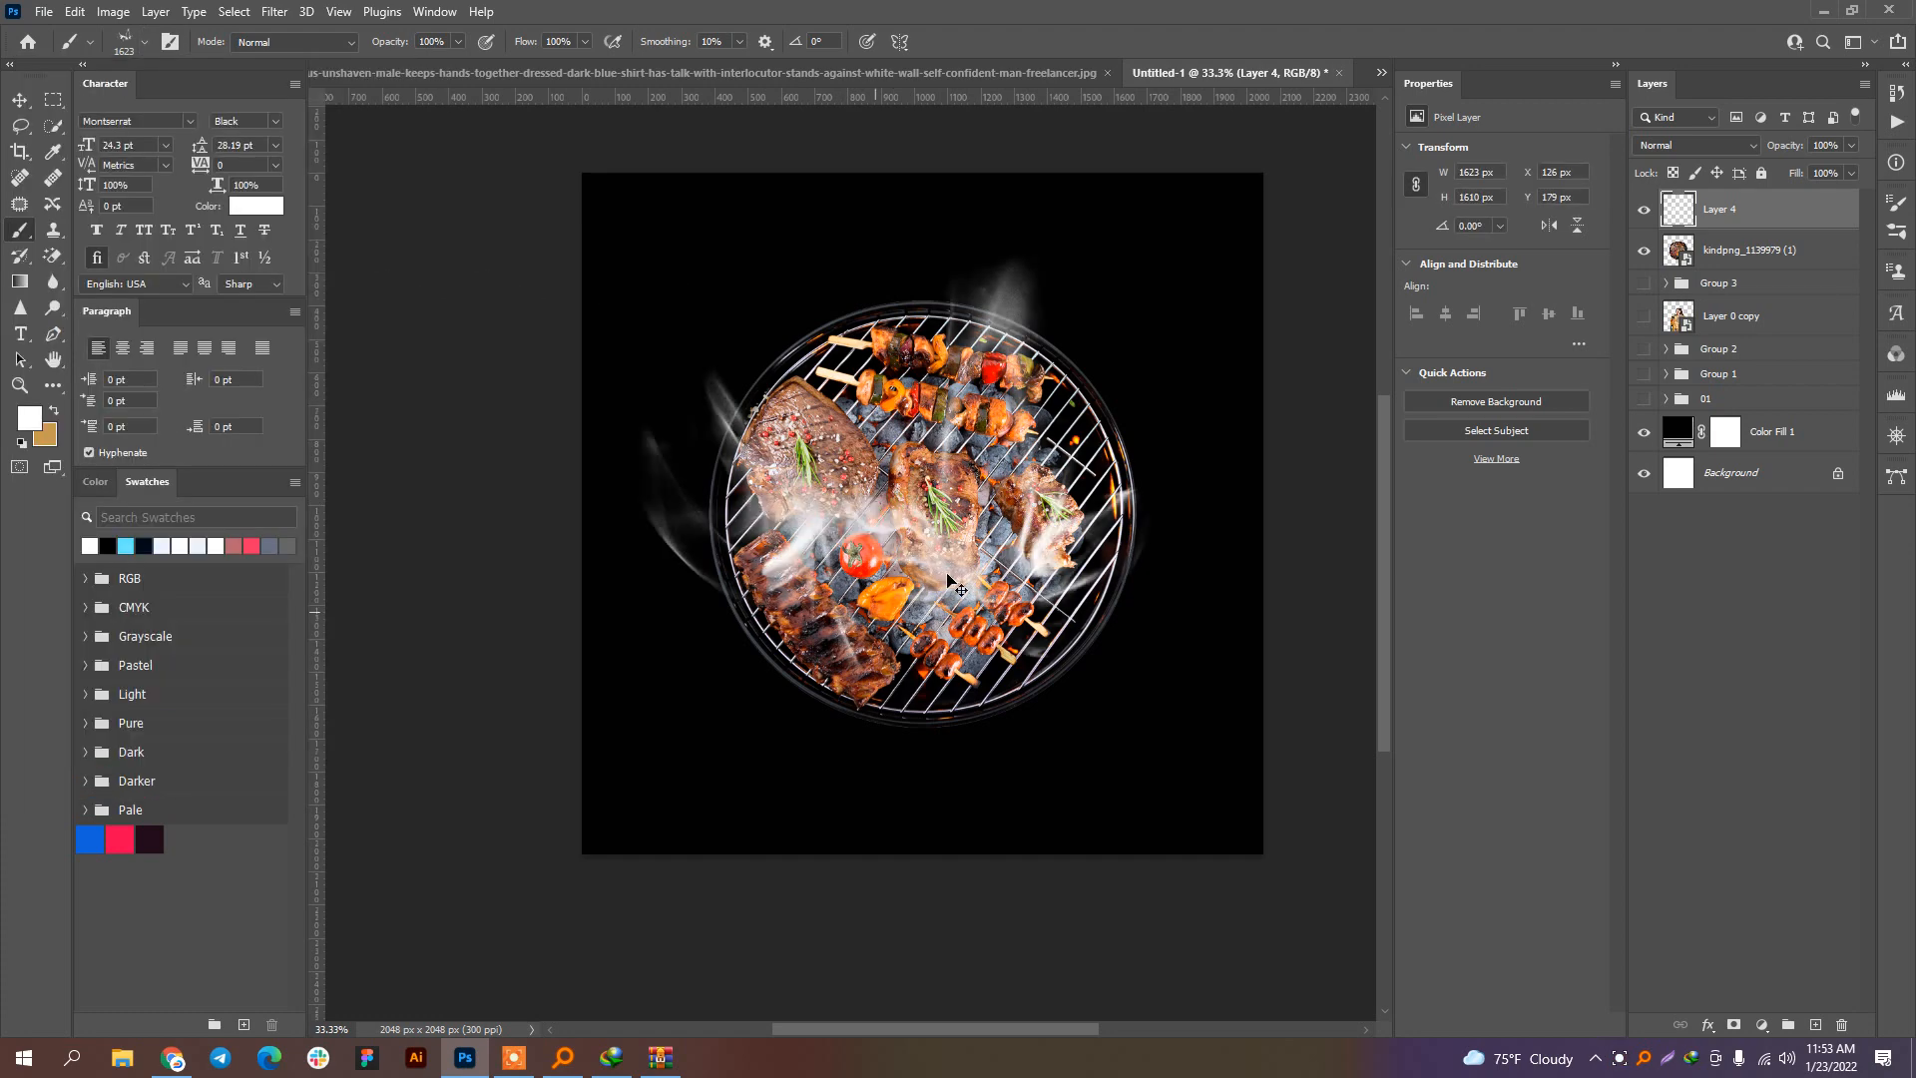
key("ctrl+z")
left_click(963, 531)
key("ctrl+z")
Step: Try brush 15 of the smokem_brushes set with a white smoke stamp over the grill
left_click(131, 43)
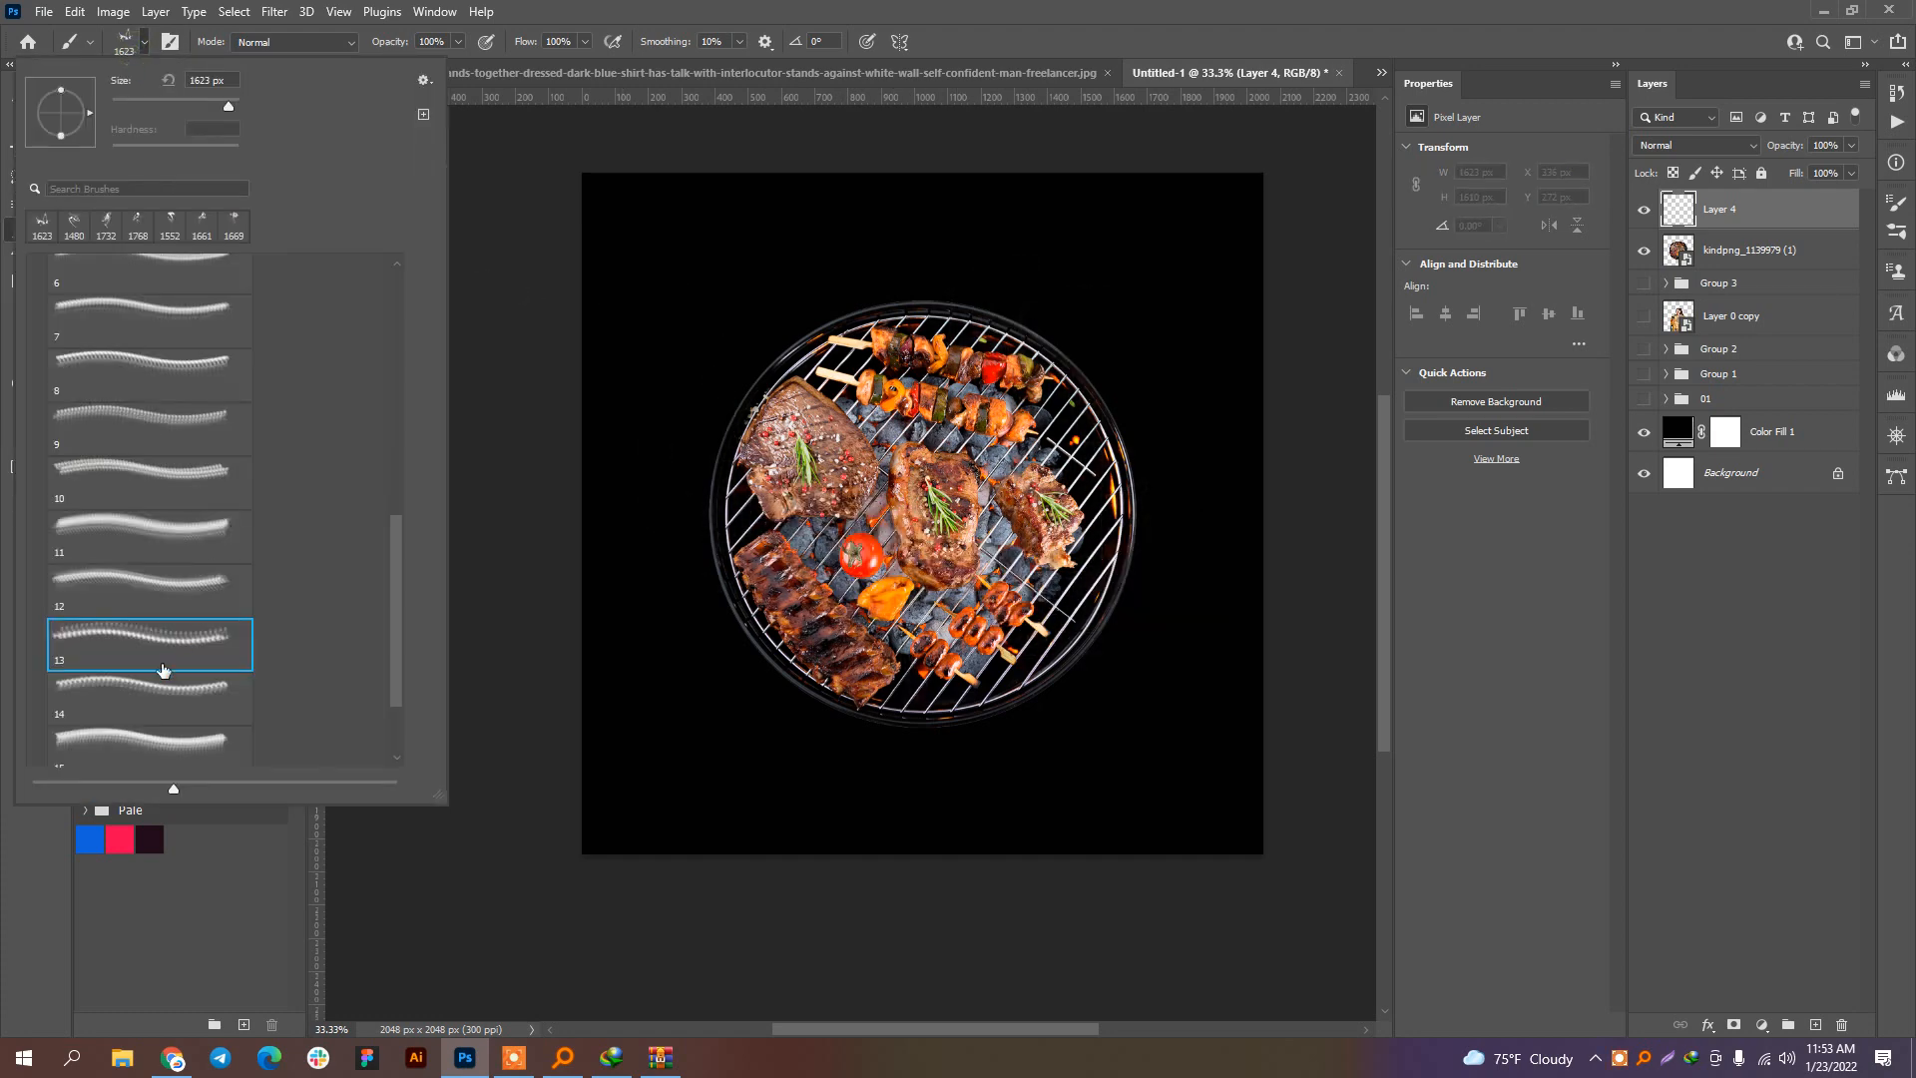
scroll(163, 669, "down", 2)
left_click(150, 649)
left_click(131, 40)
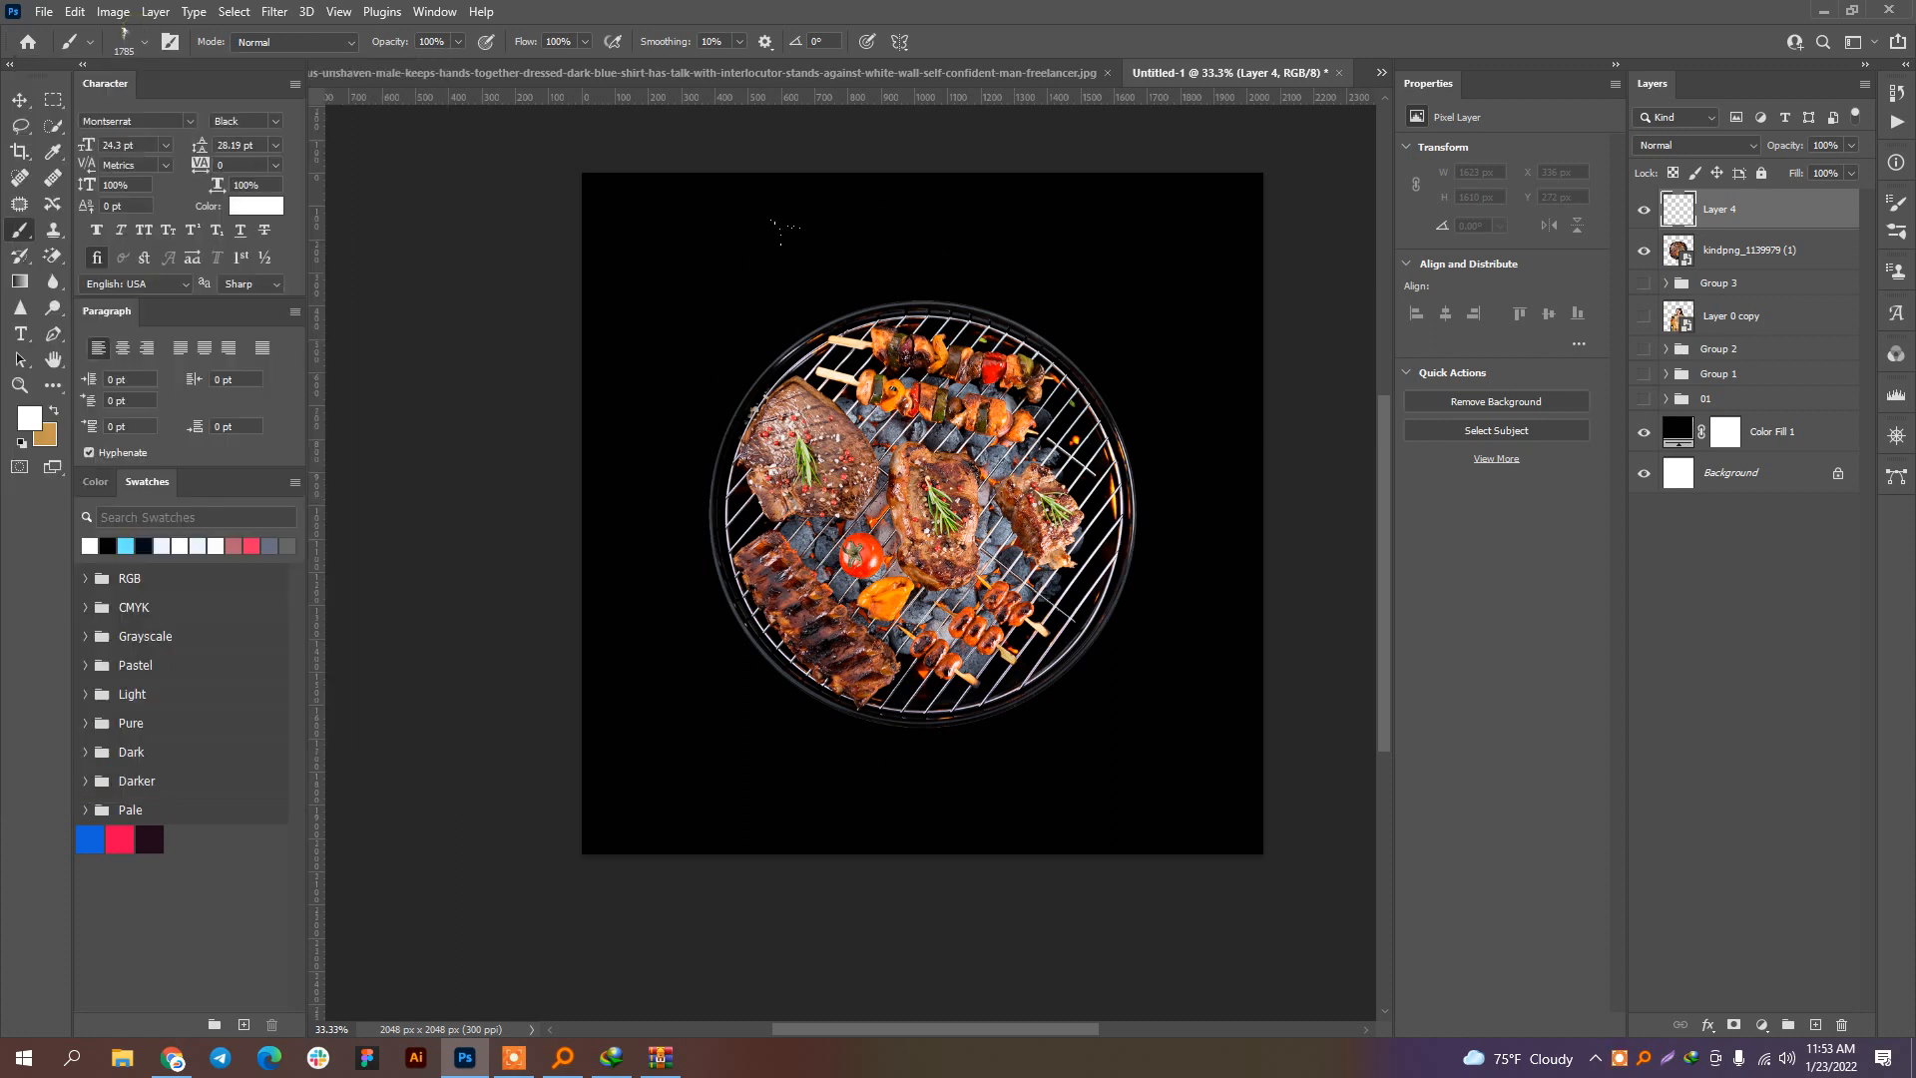
left_click(689, 601)
key("ctrl+z")
Step: Return to the 1661 px brush of the smokem_brushes set and try a white smoke stamp over the grill
left_click(138, 45)
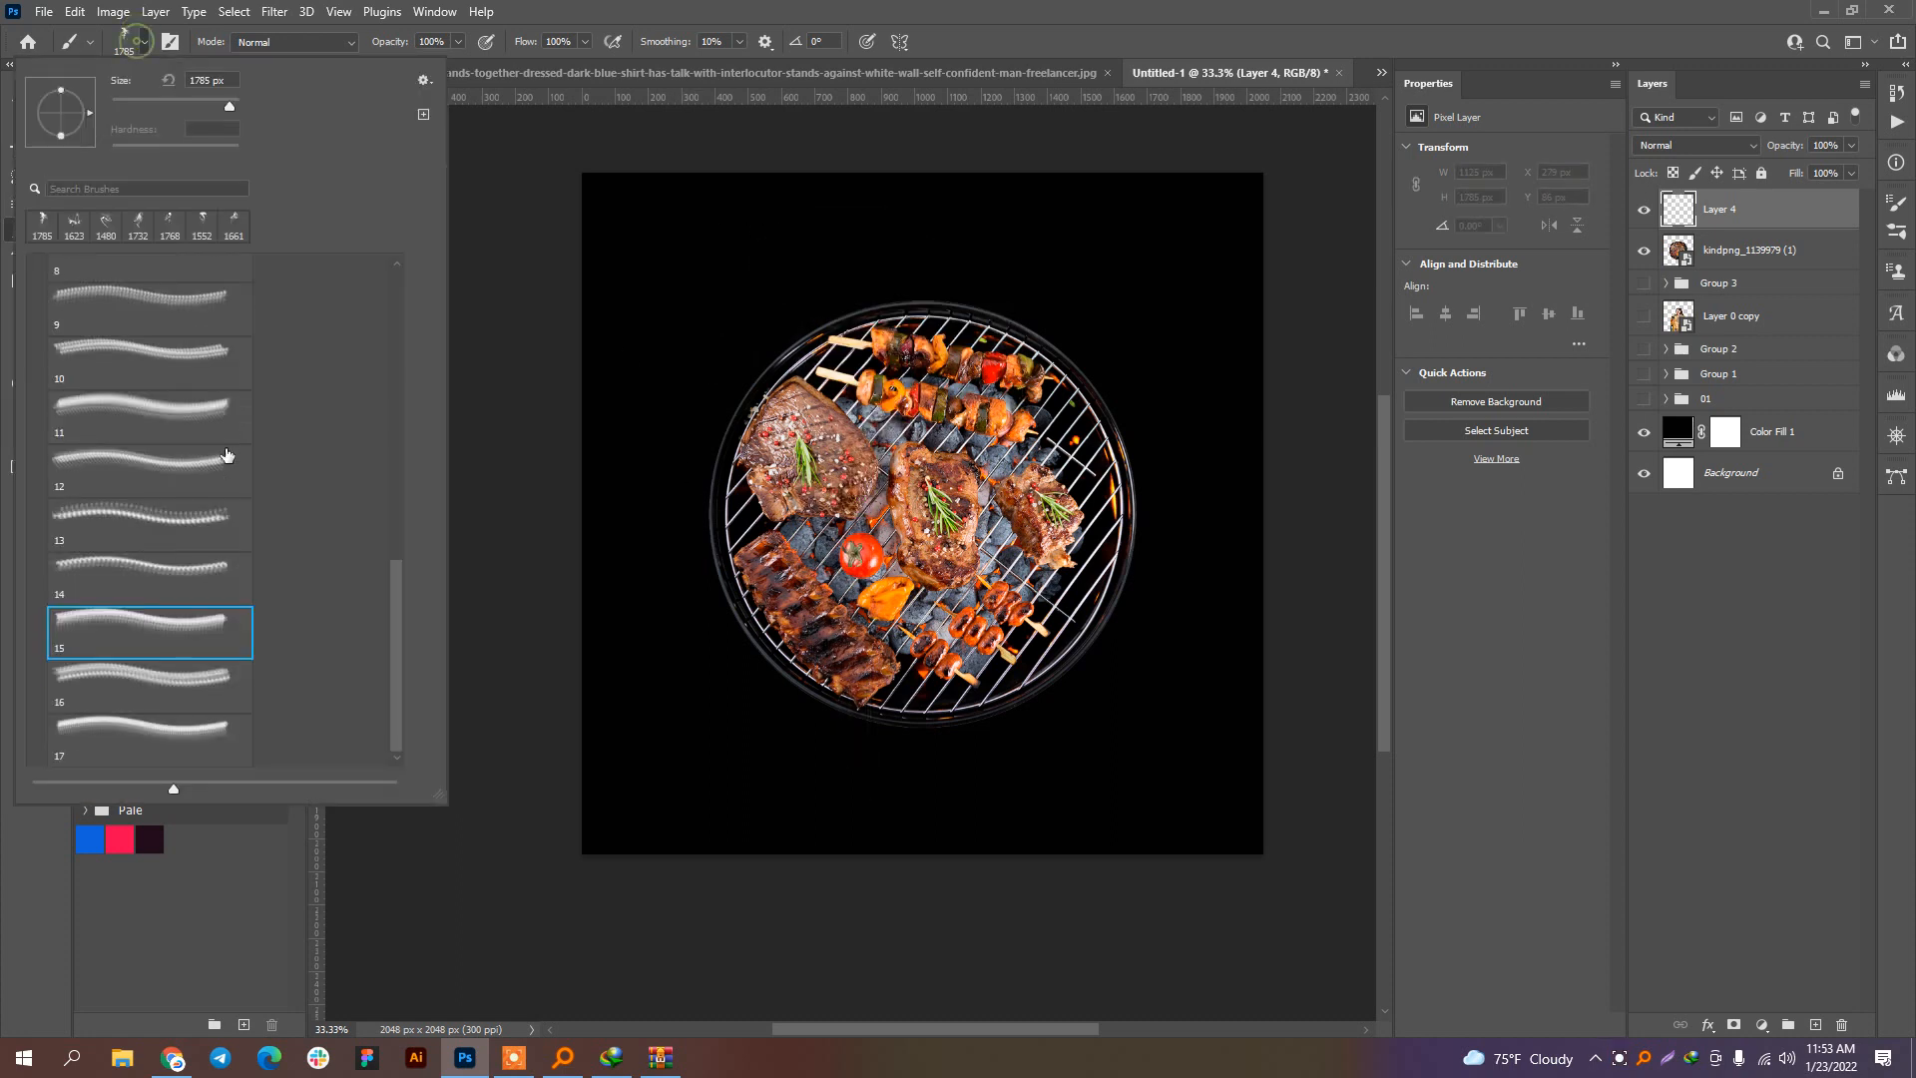
left_click(160, 704)
left_click(145, 736)
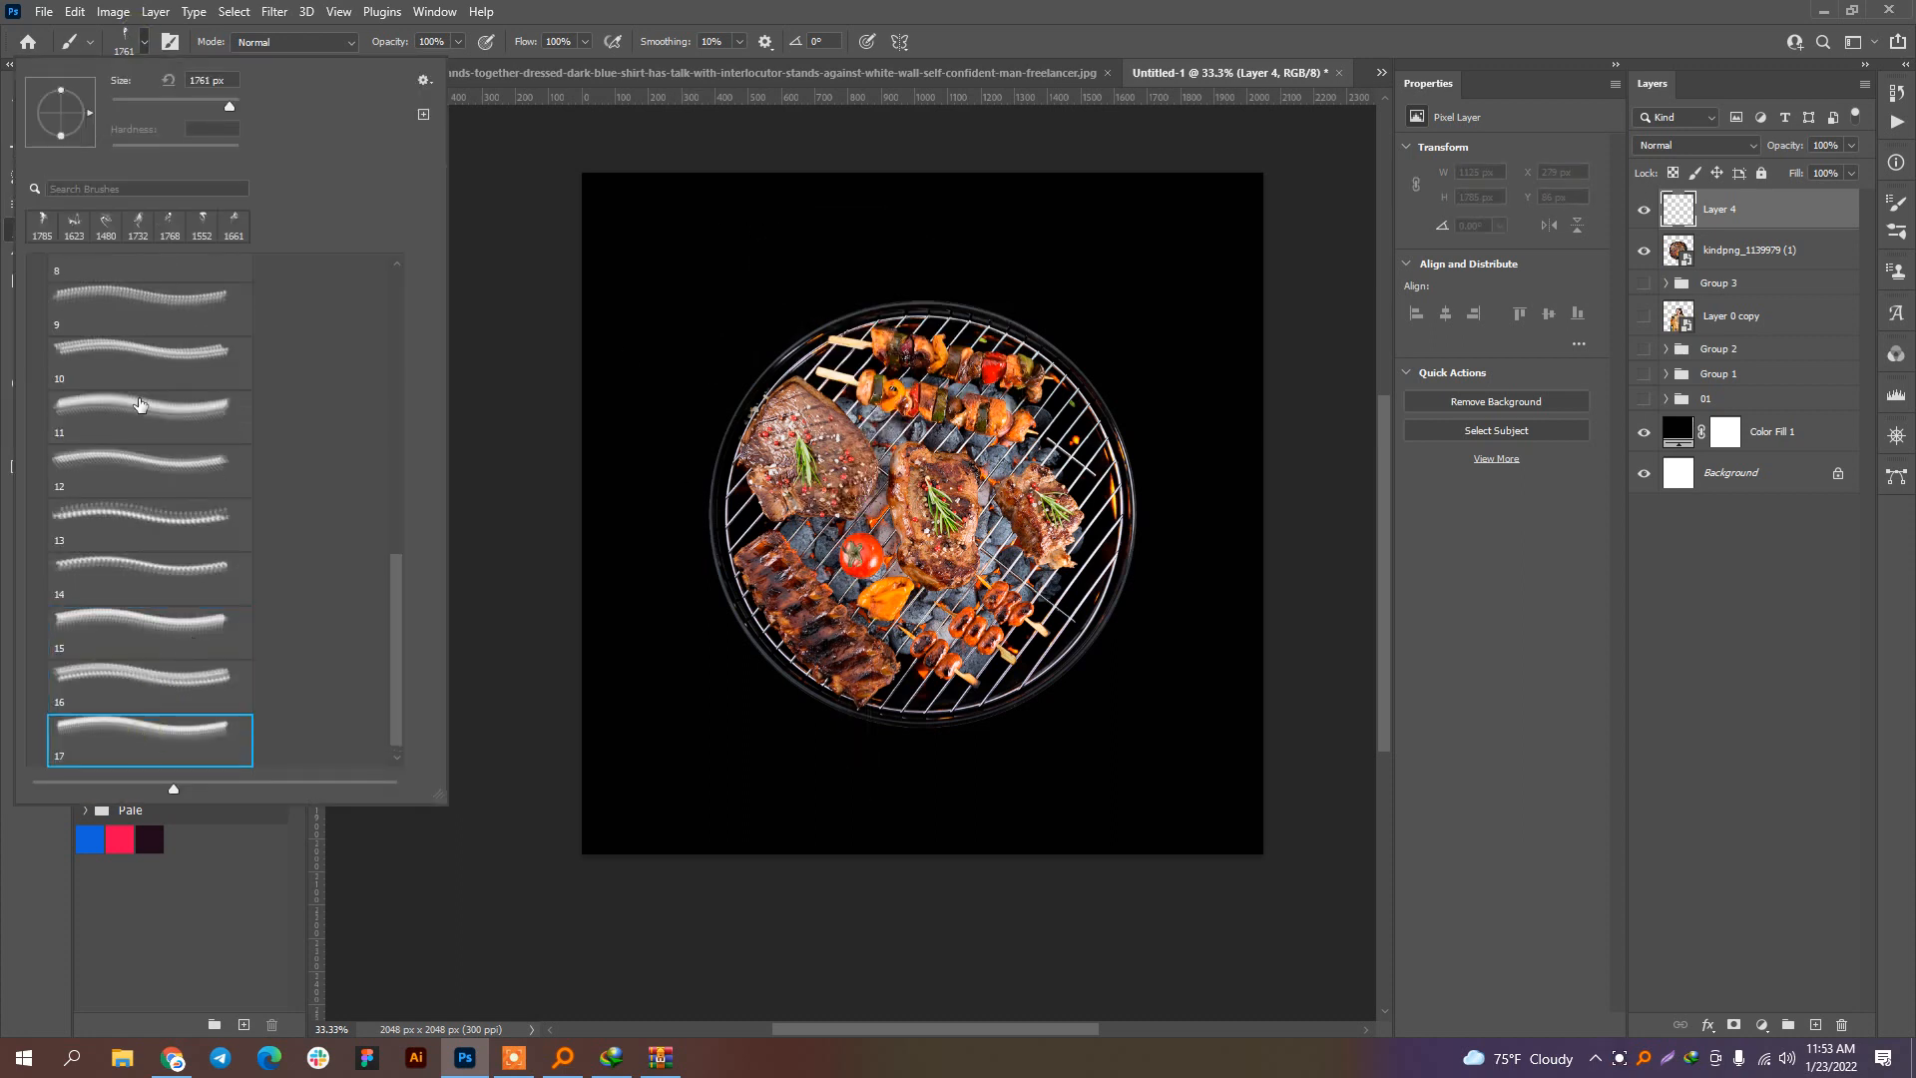
scroll(139, 404, "up", 5)
left_click(148, 352)
double_click(150, 392)
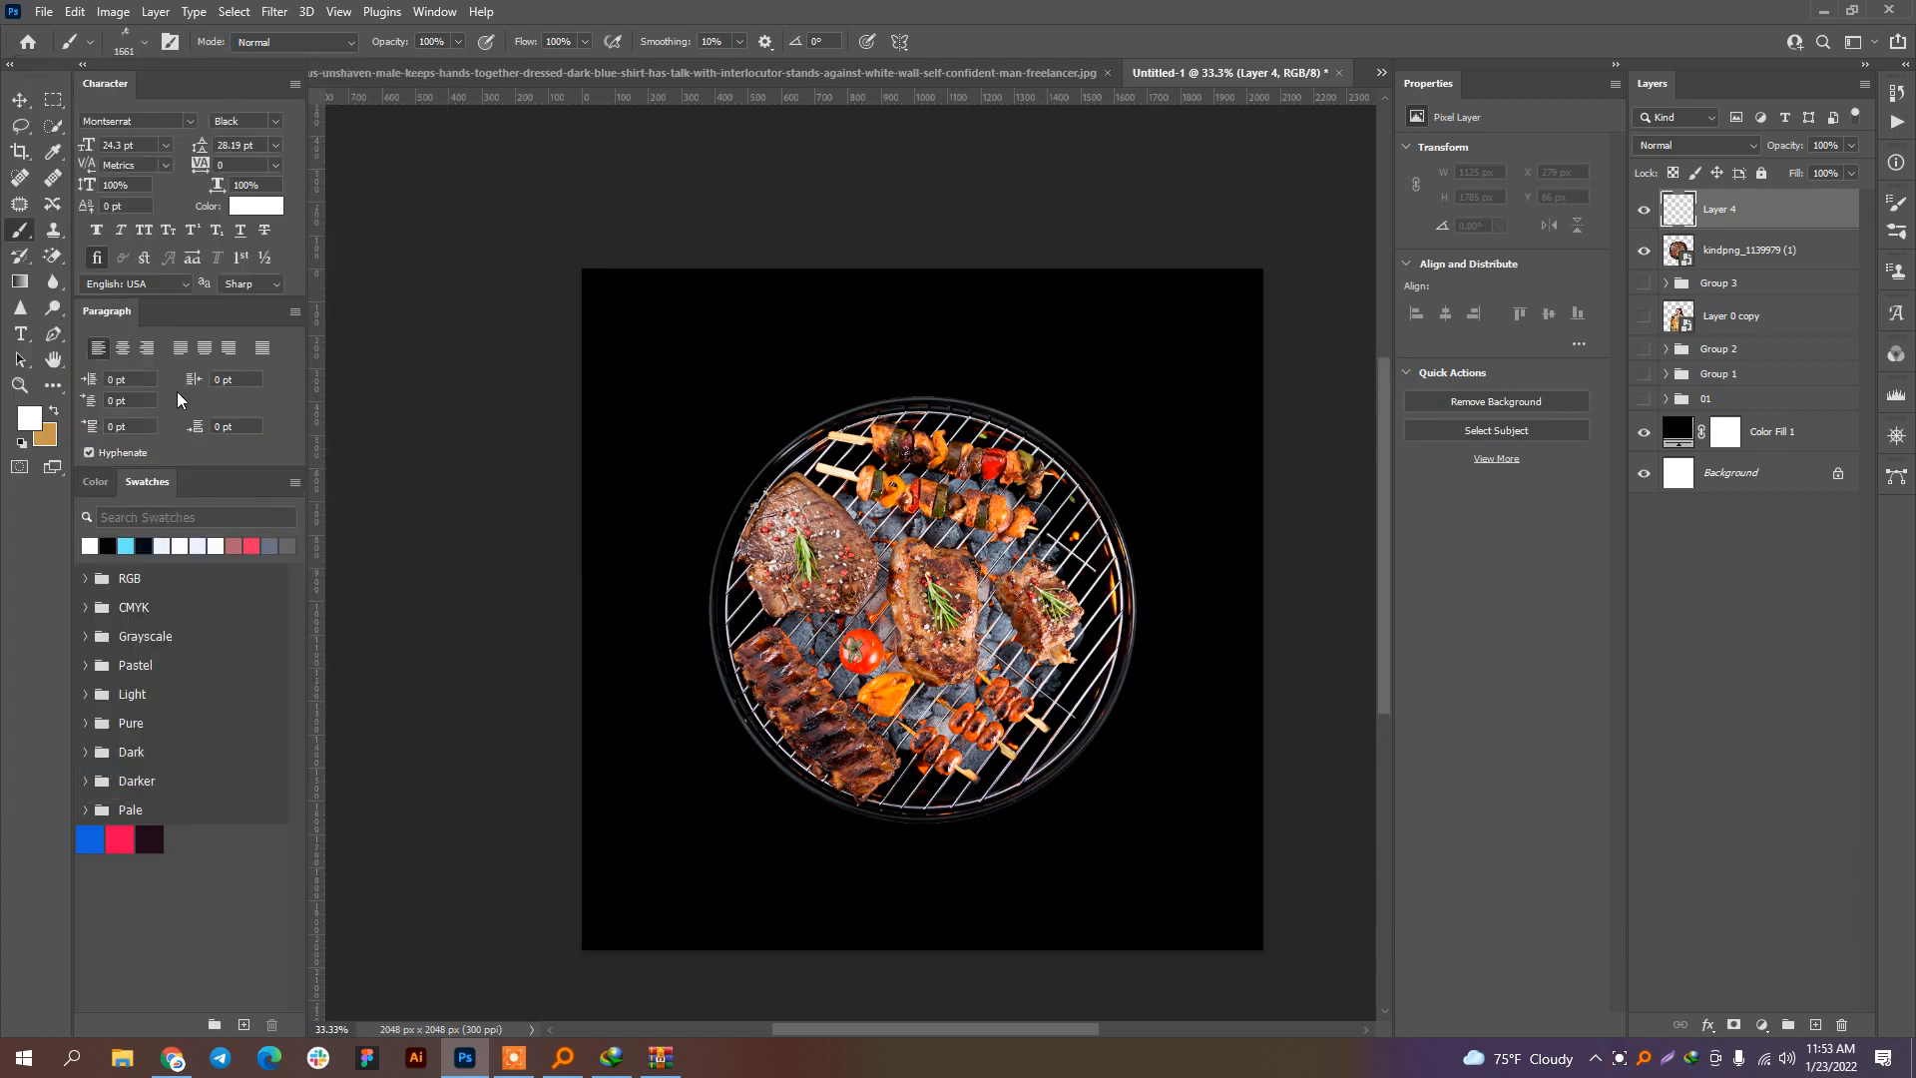
left_click(965, 636)
key("ctrl+z")
Step: Try further white smoke stamps with the 1661 px brush over the grill's left side and upper edge, undoing them
left_click(840, 681)
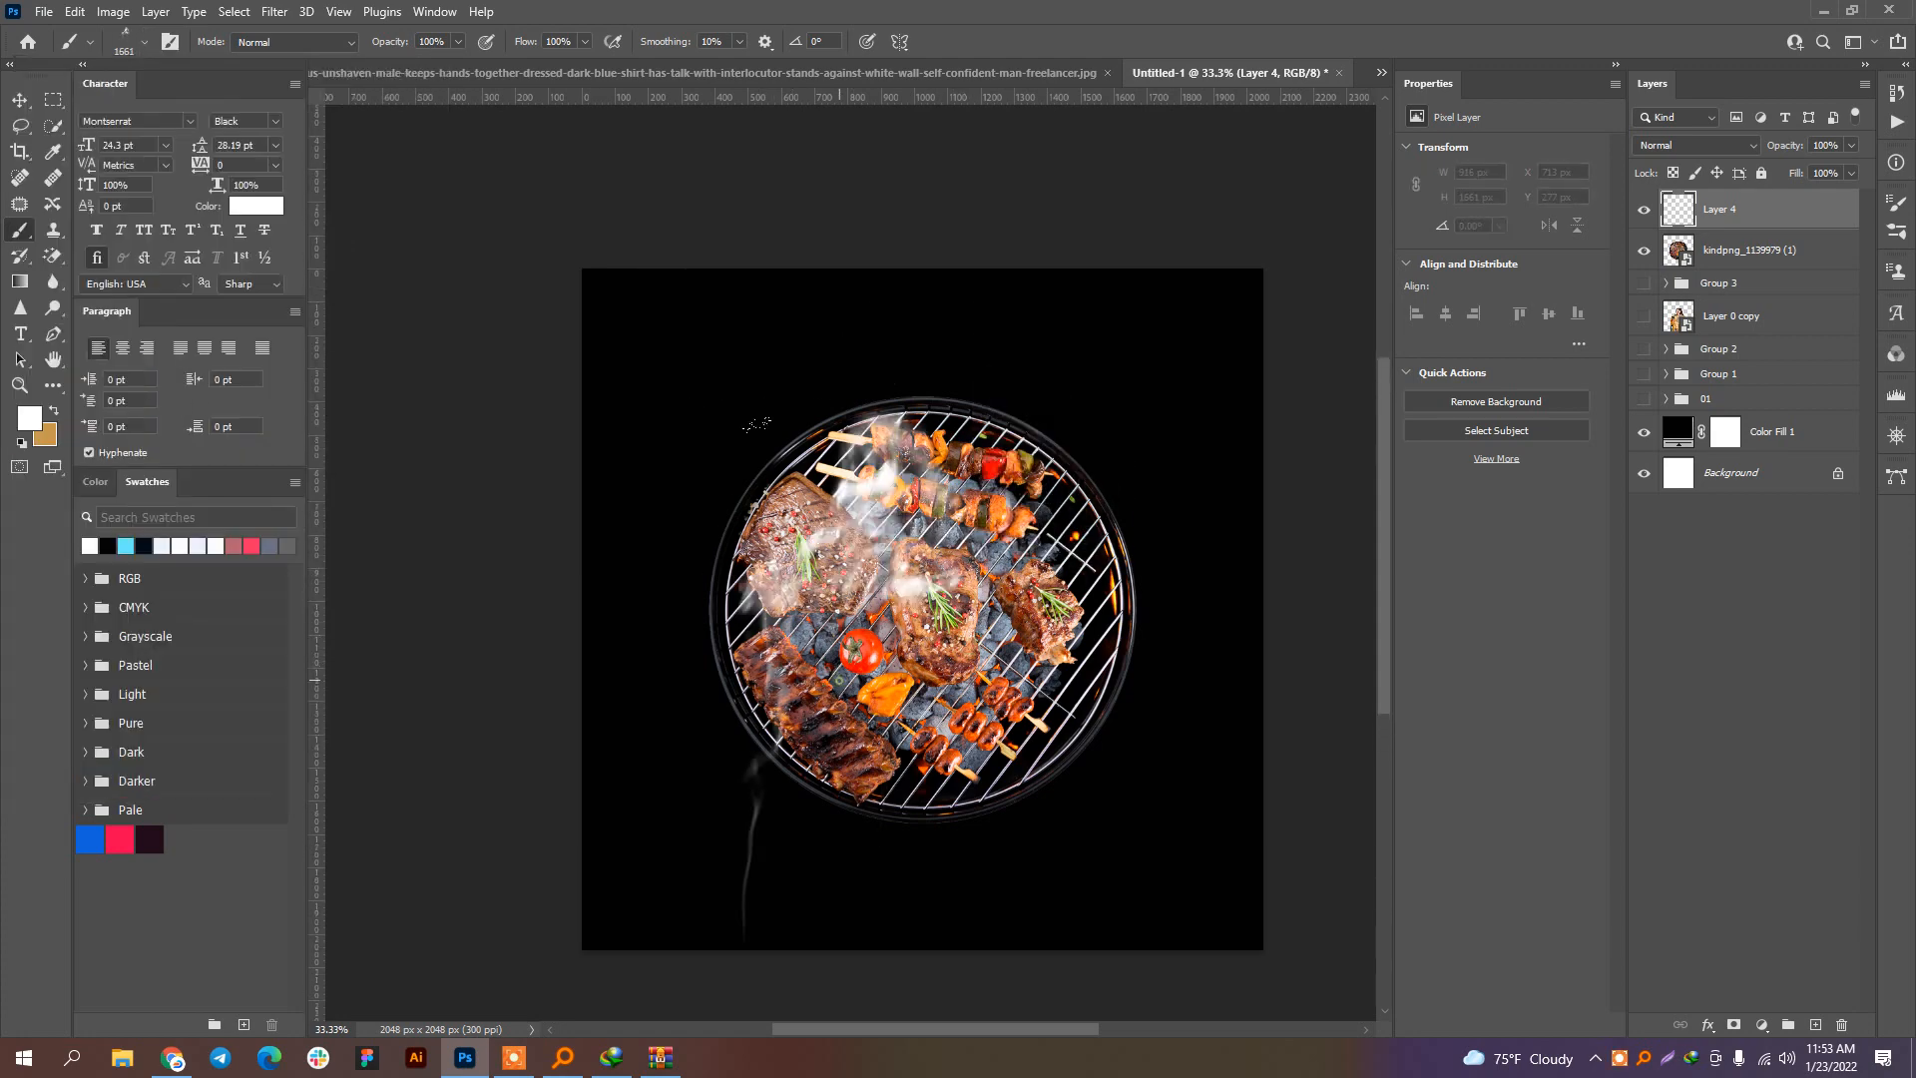
left_click(999, 690)
key("ctrl+z")
left_click_drag(1257, 675, 1190, 583)
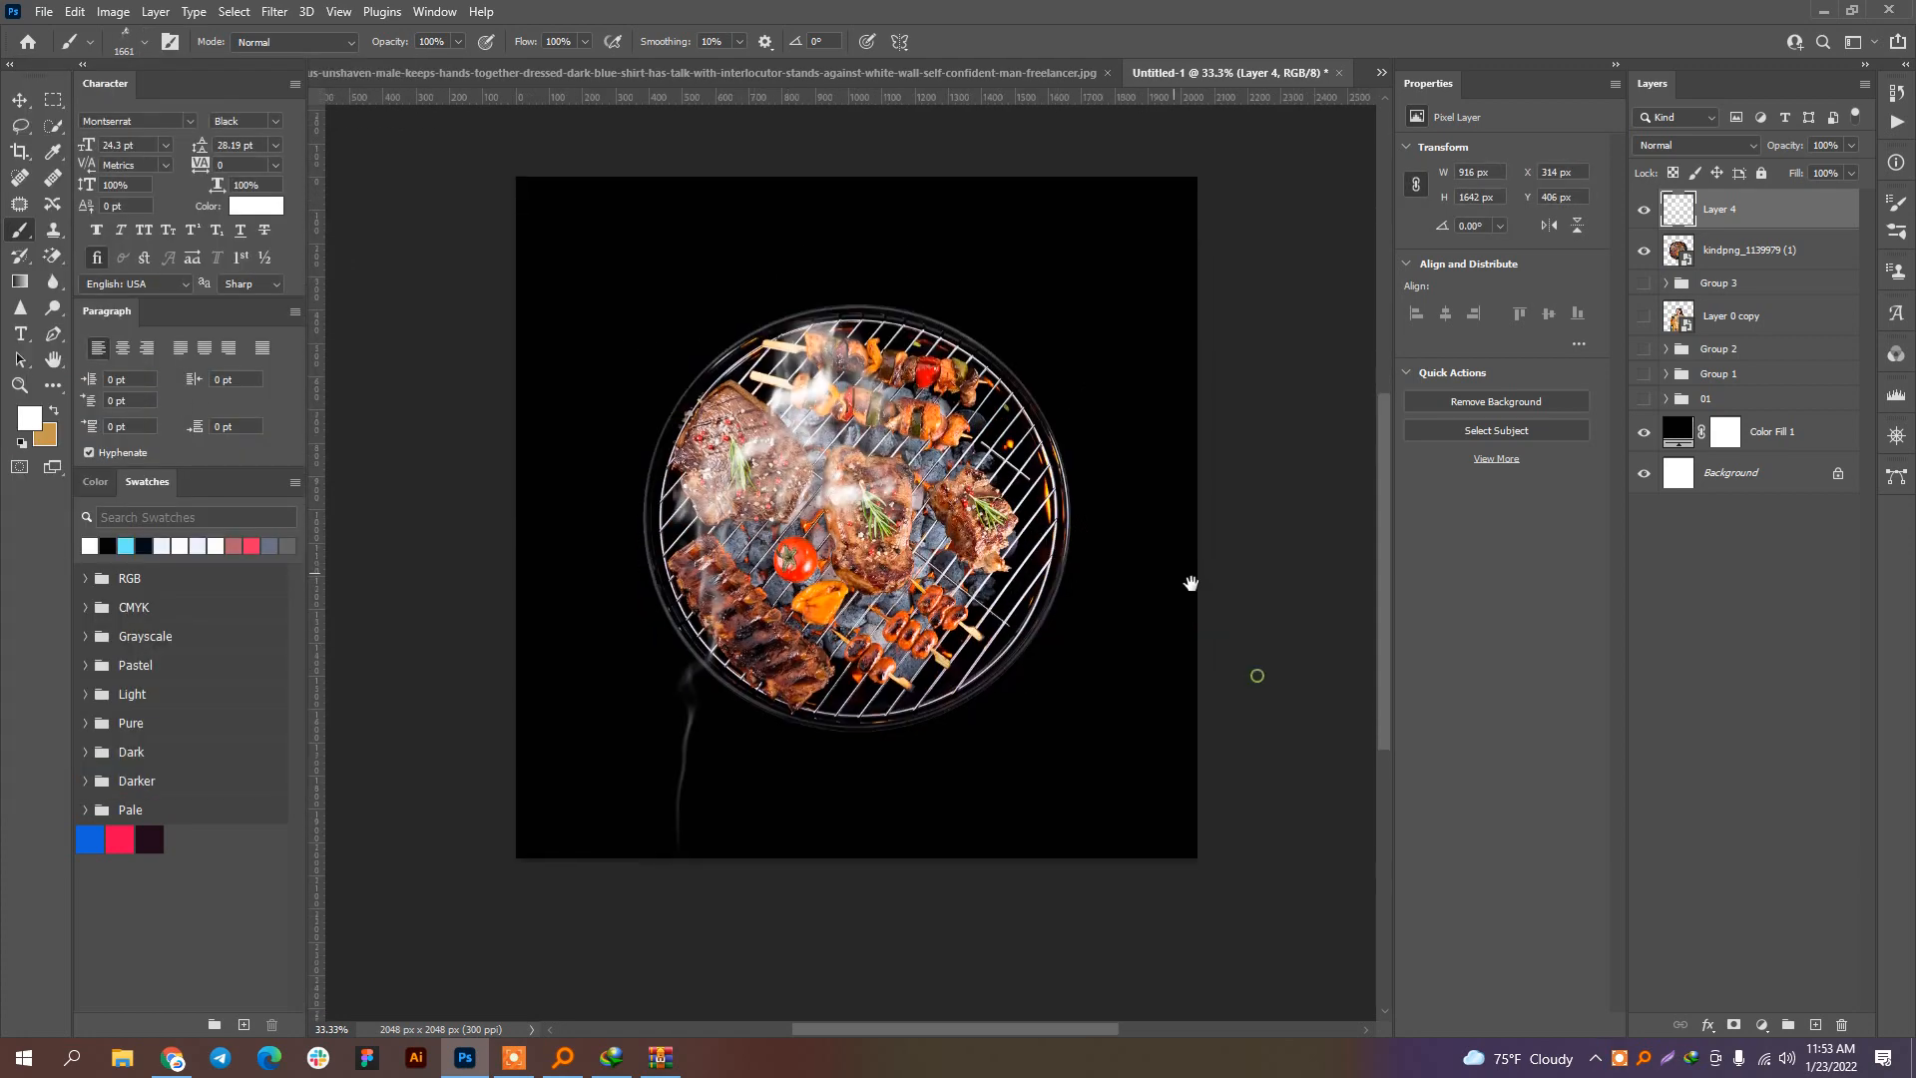
key("ctrl+z")
left_click(903, 499)
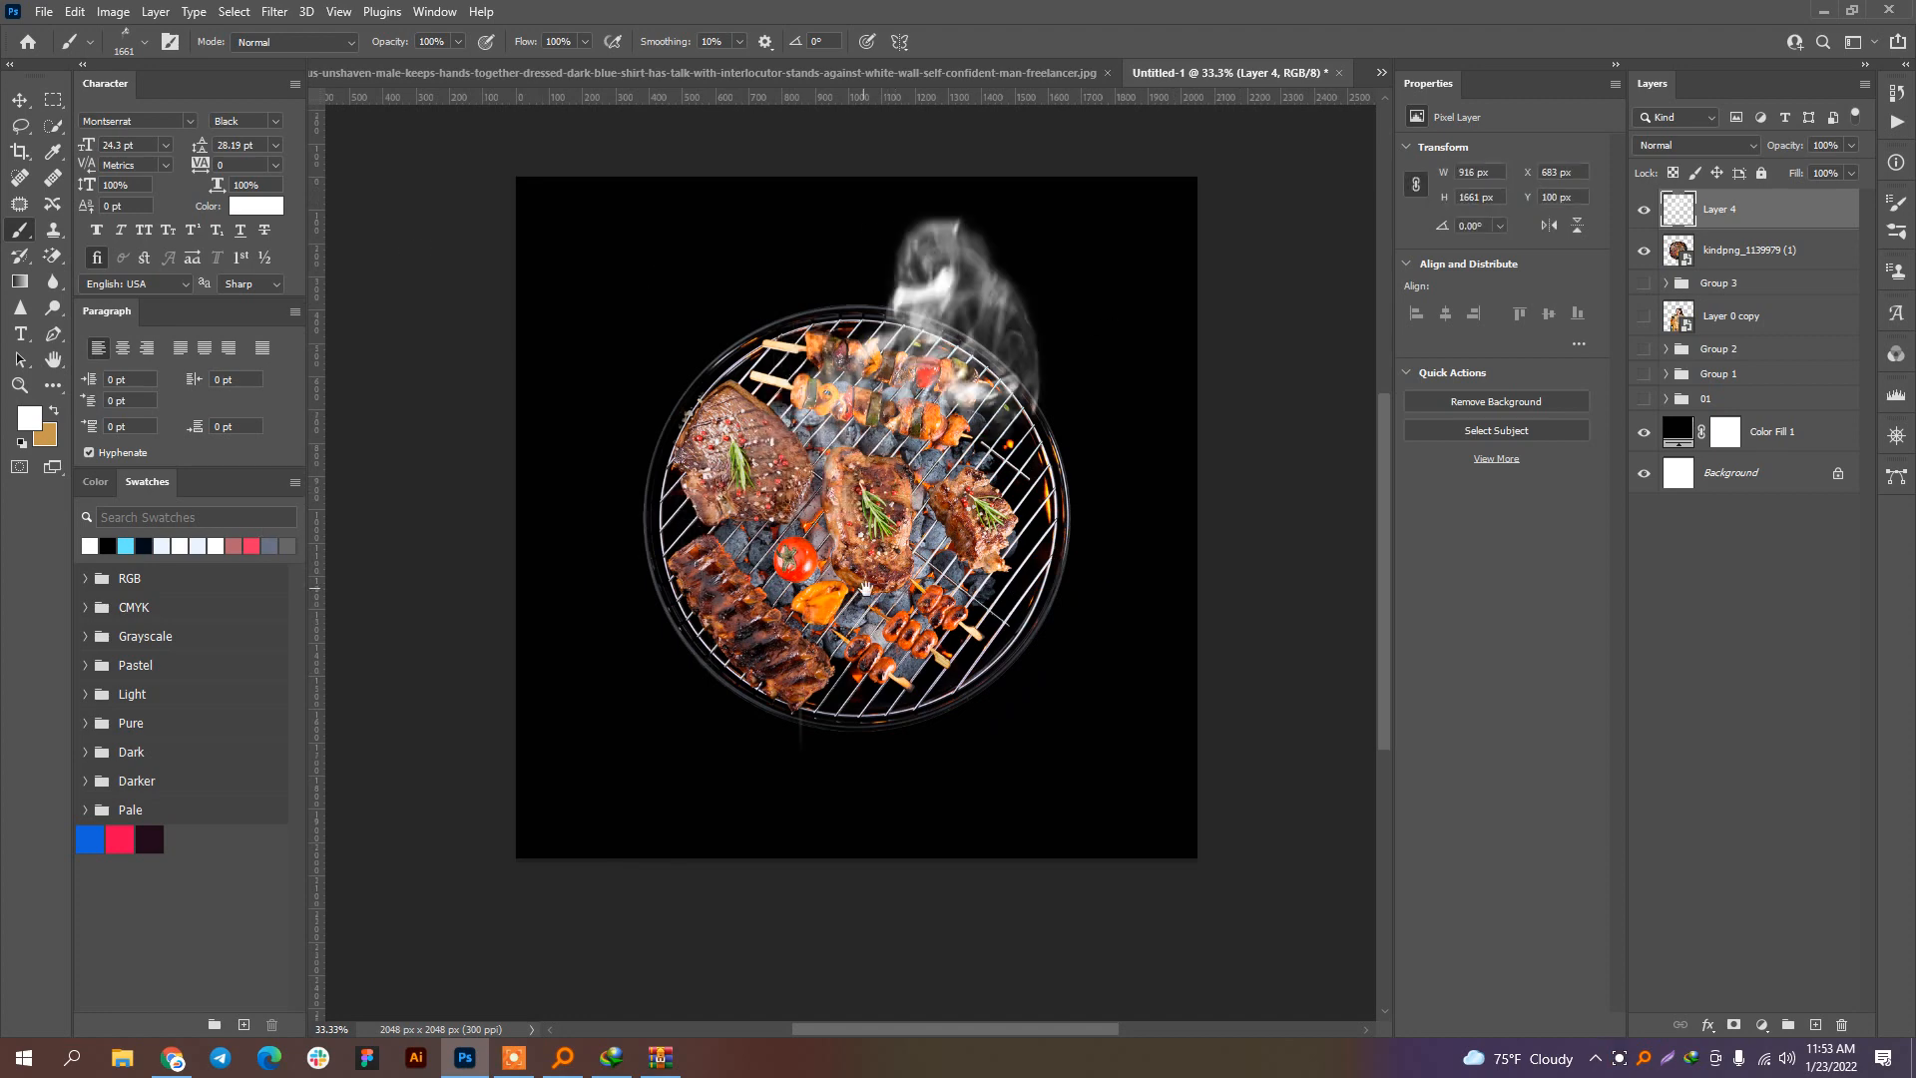
left_click_drag(865, 587, 889, 597)
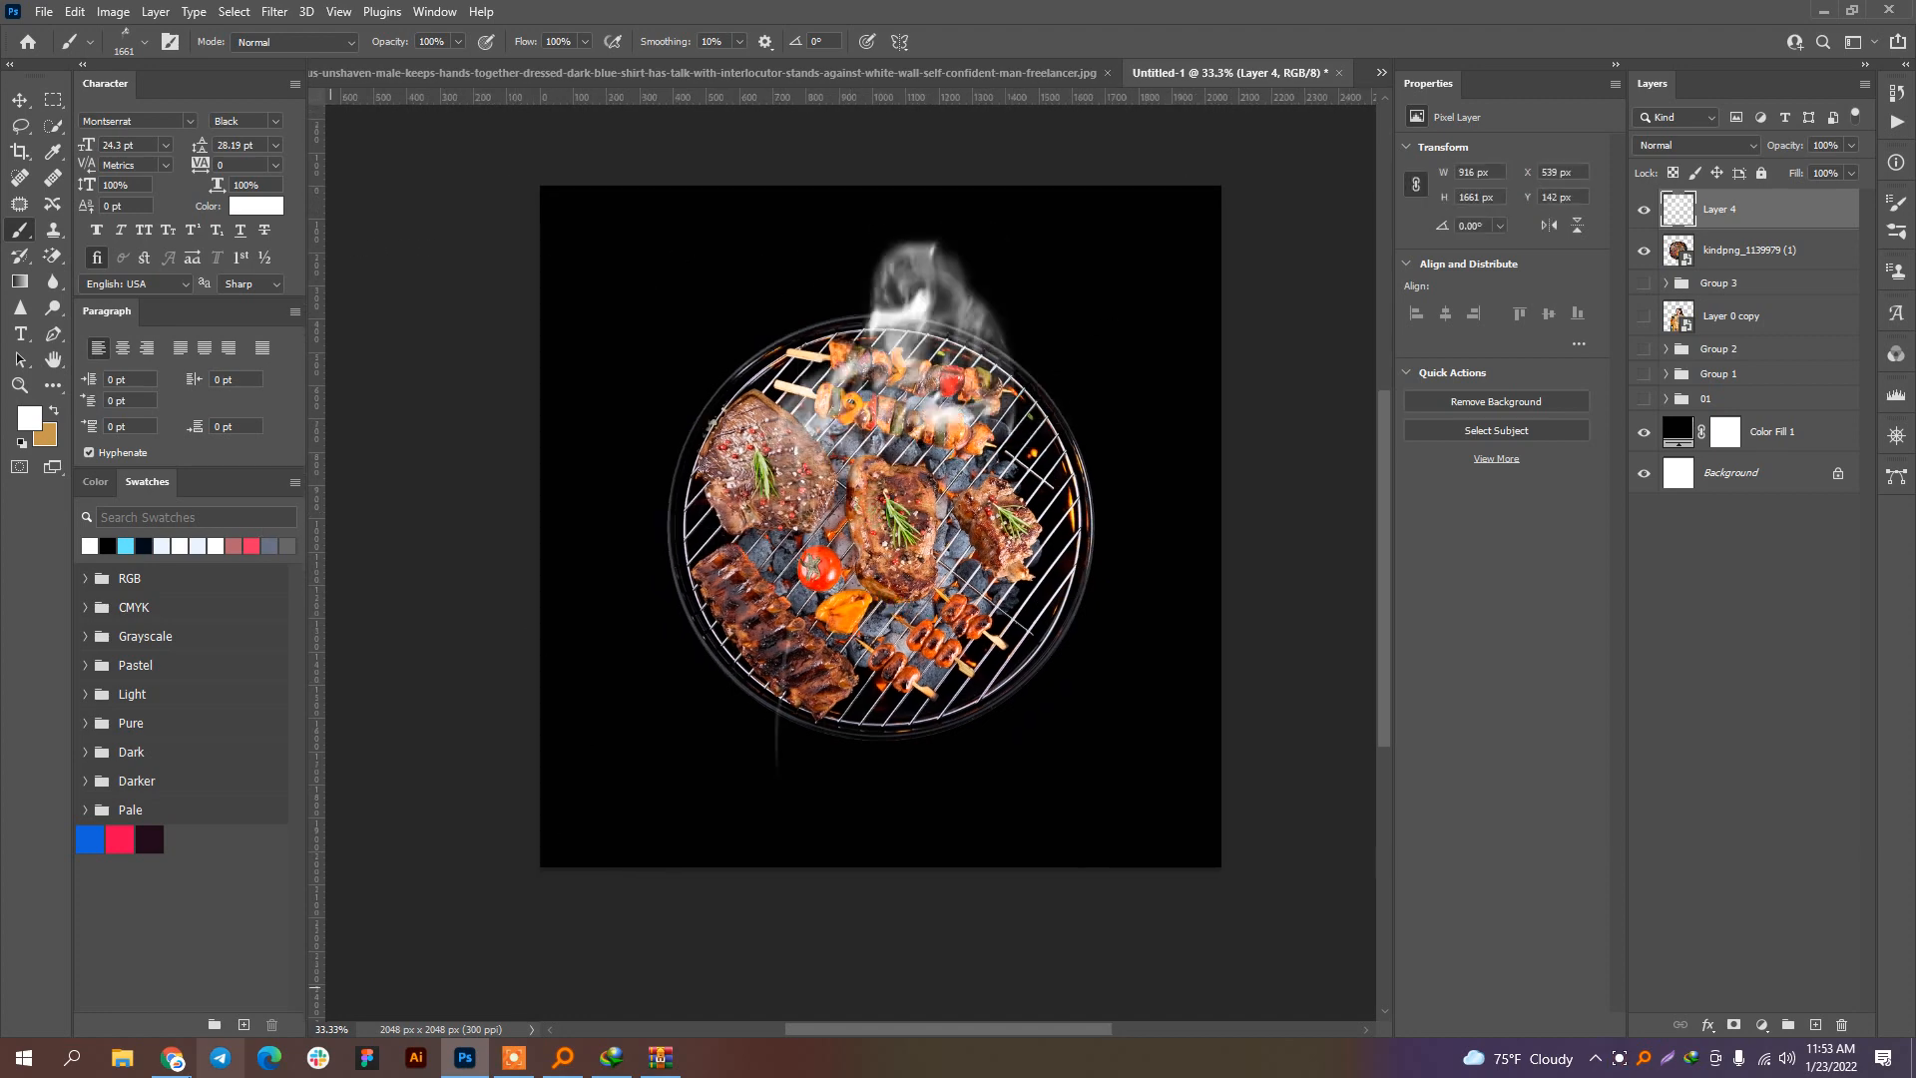
key("ctrl+z")
Step: Switch to Chrome and browse the Google Images results for smoke photoshop brushes for other smoke options
left_click(172, 1058)
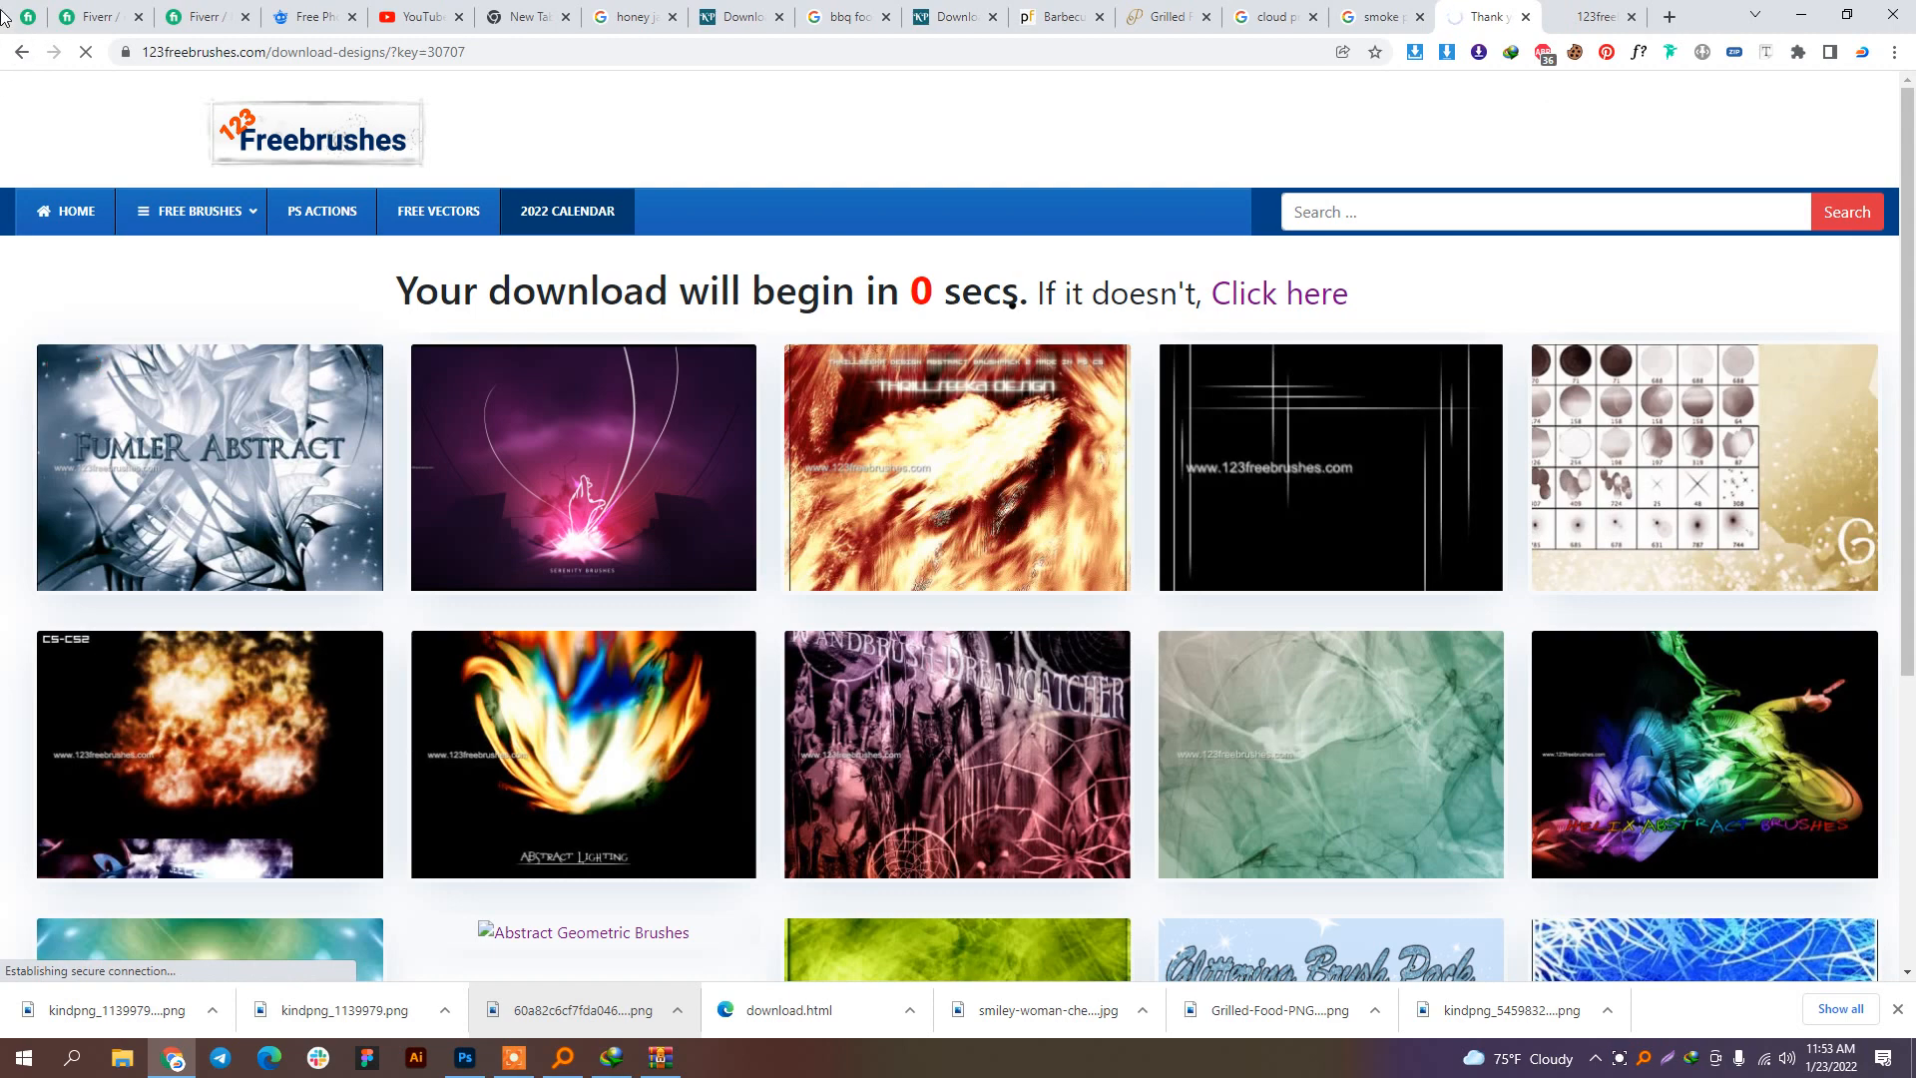
left_click(15, 52)
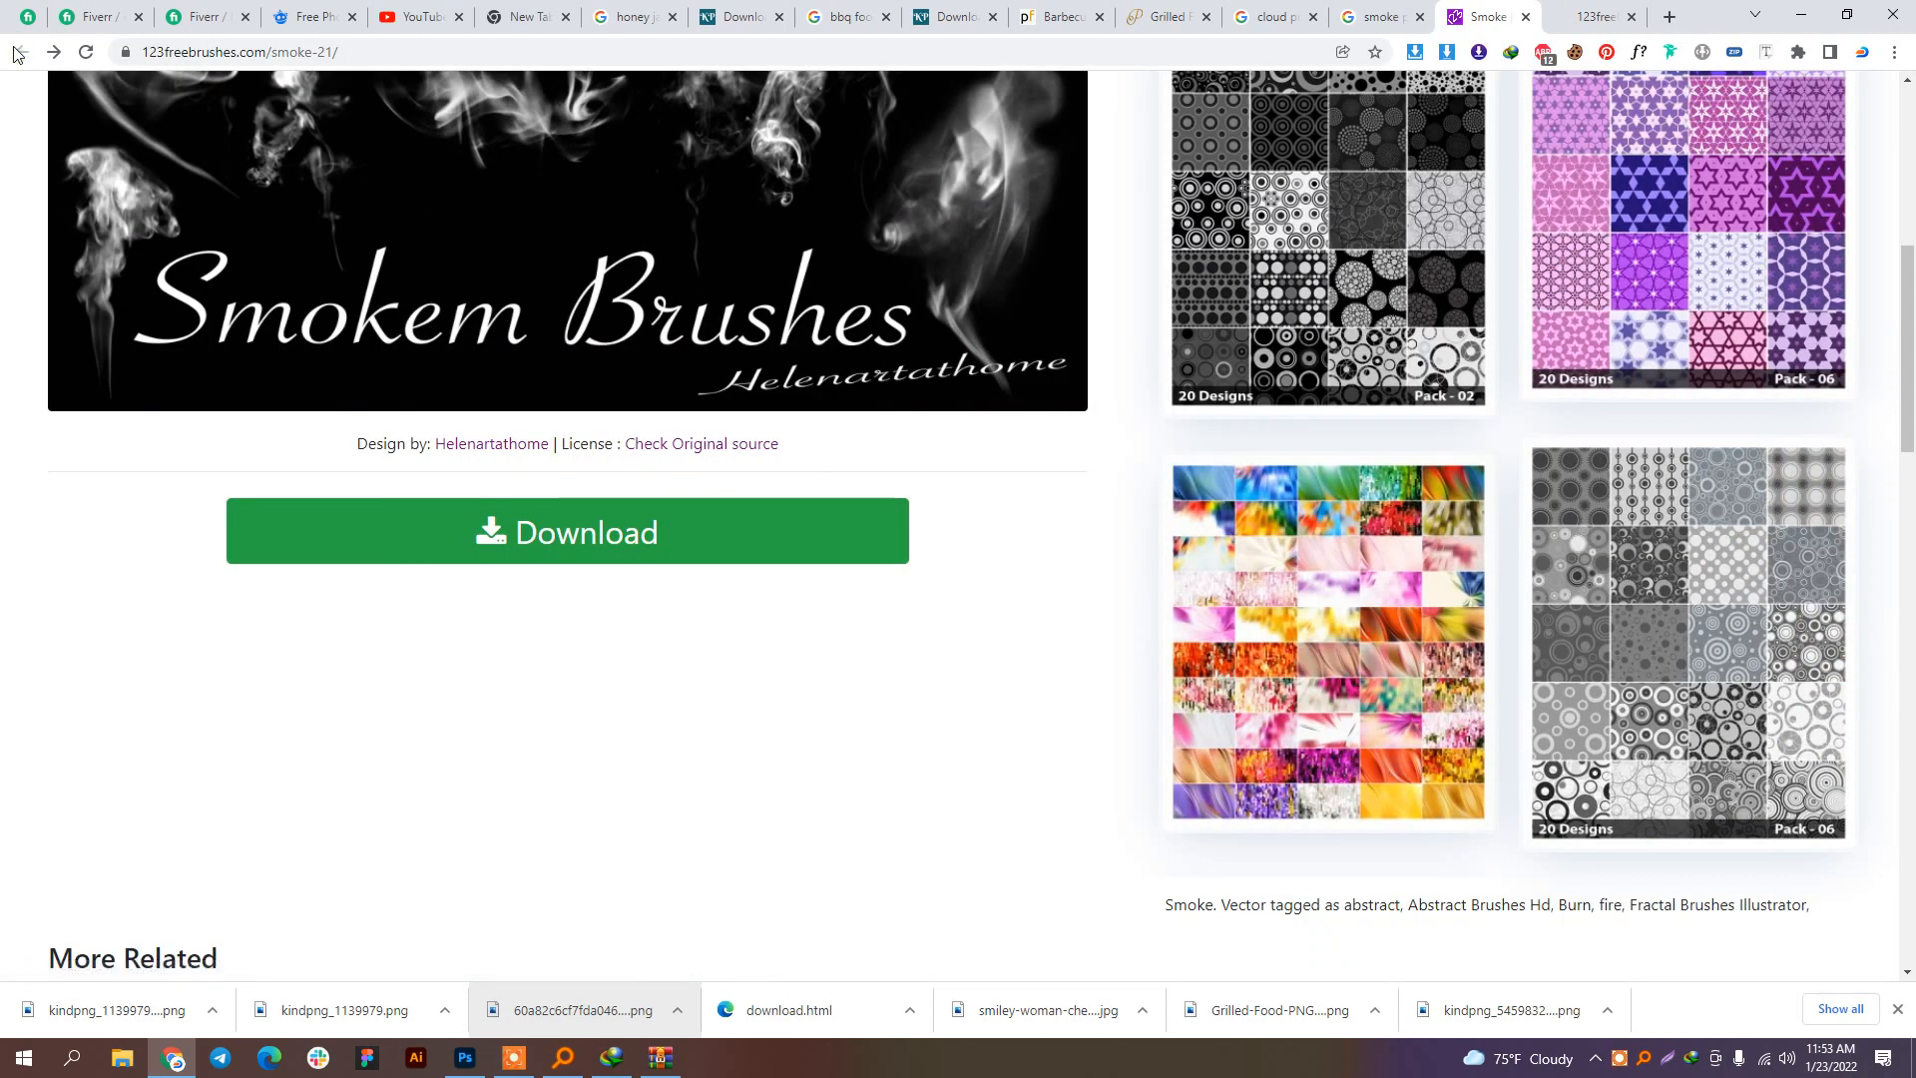
left_click(1363, 12)
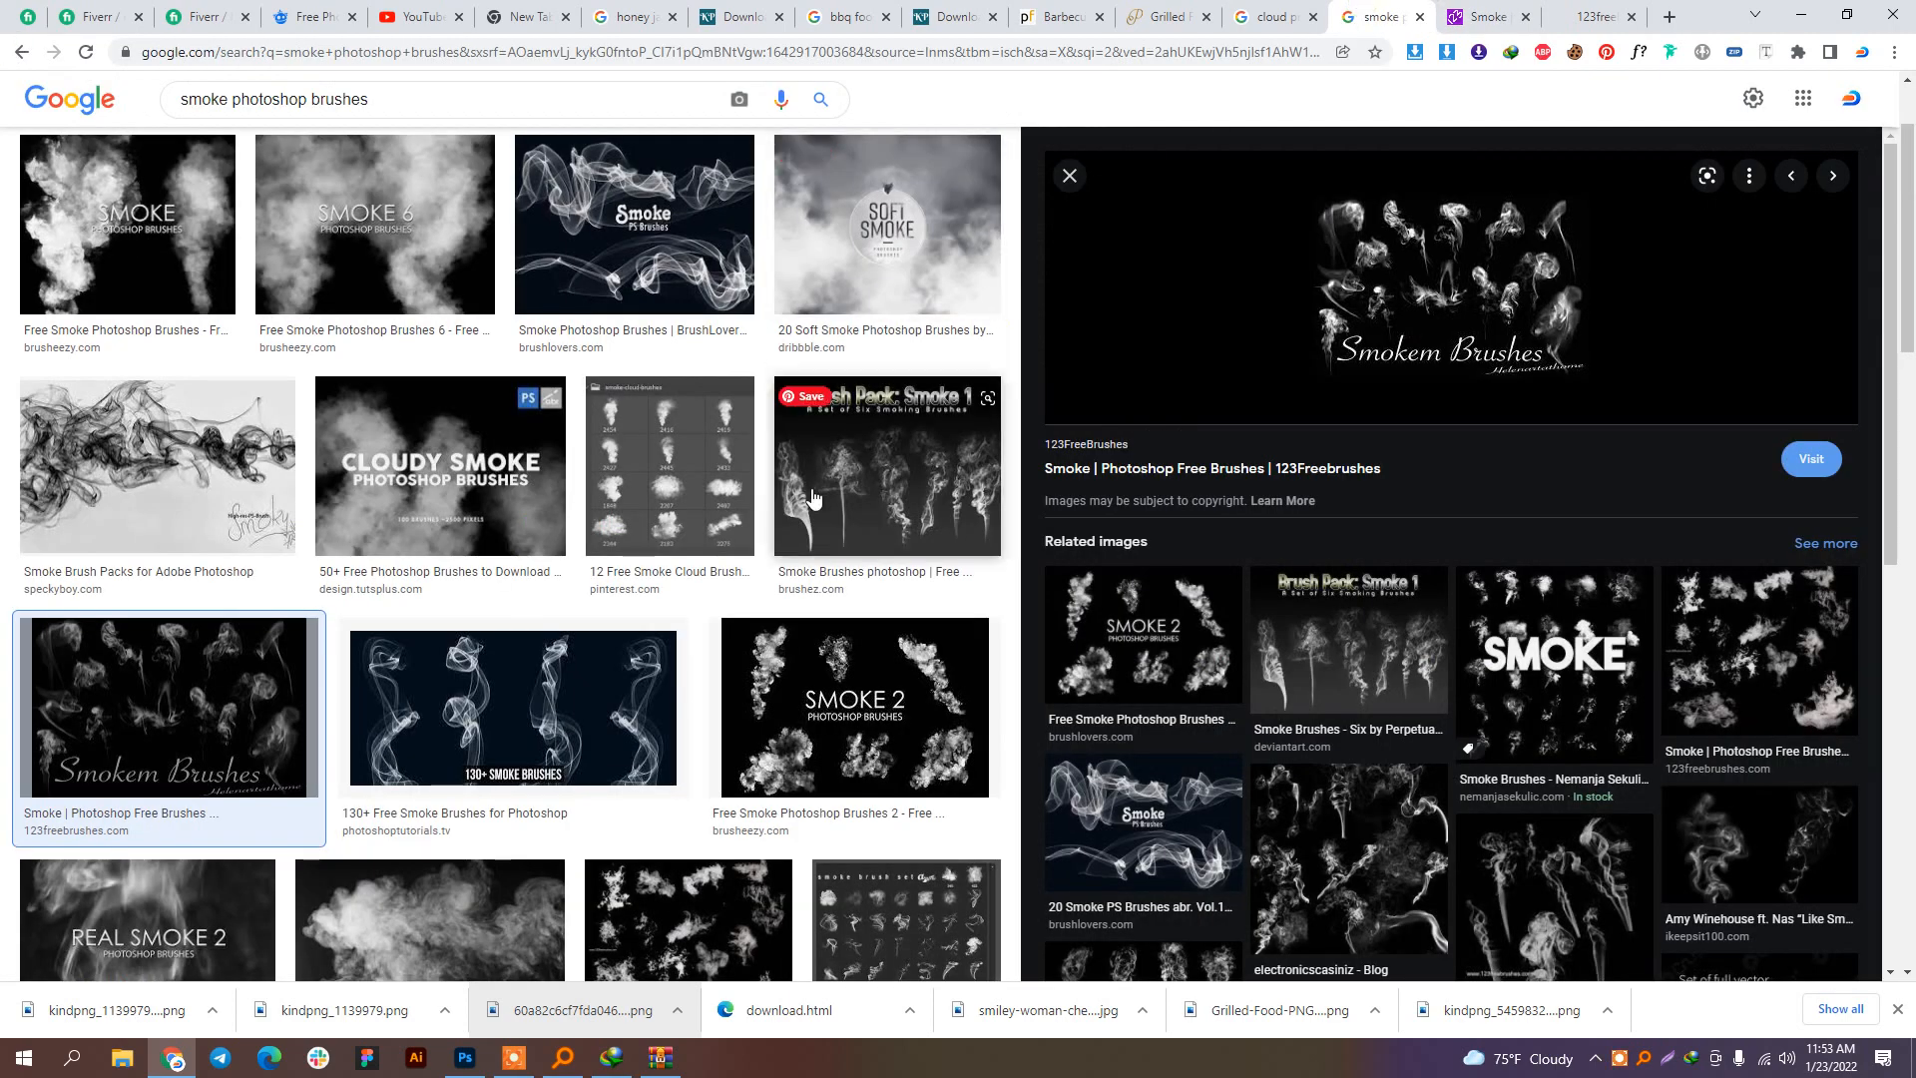
scroll(678, 649, "down", 3)
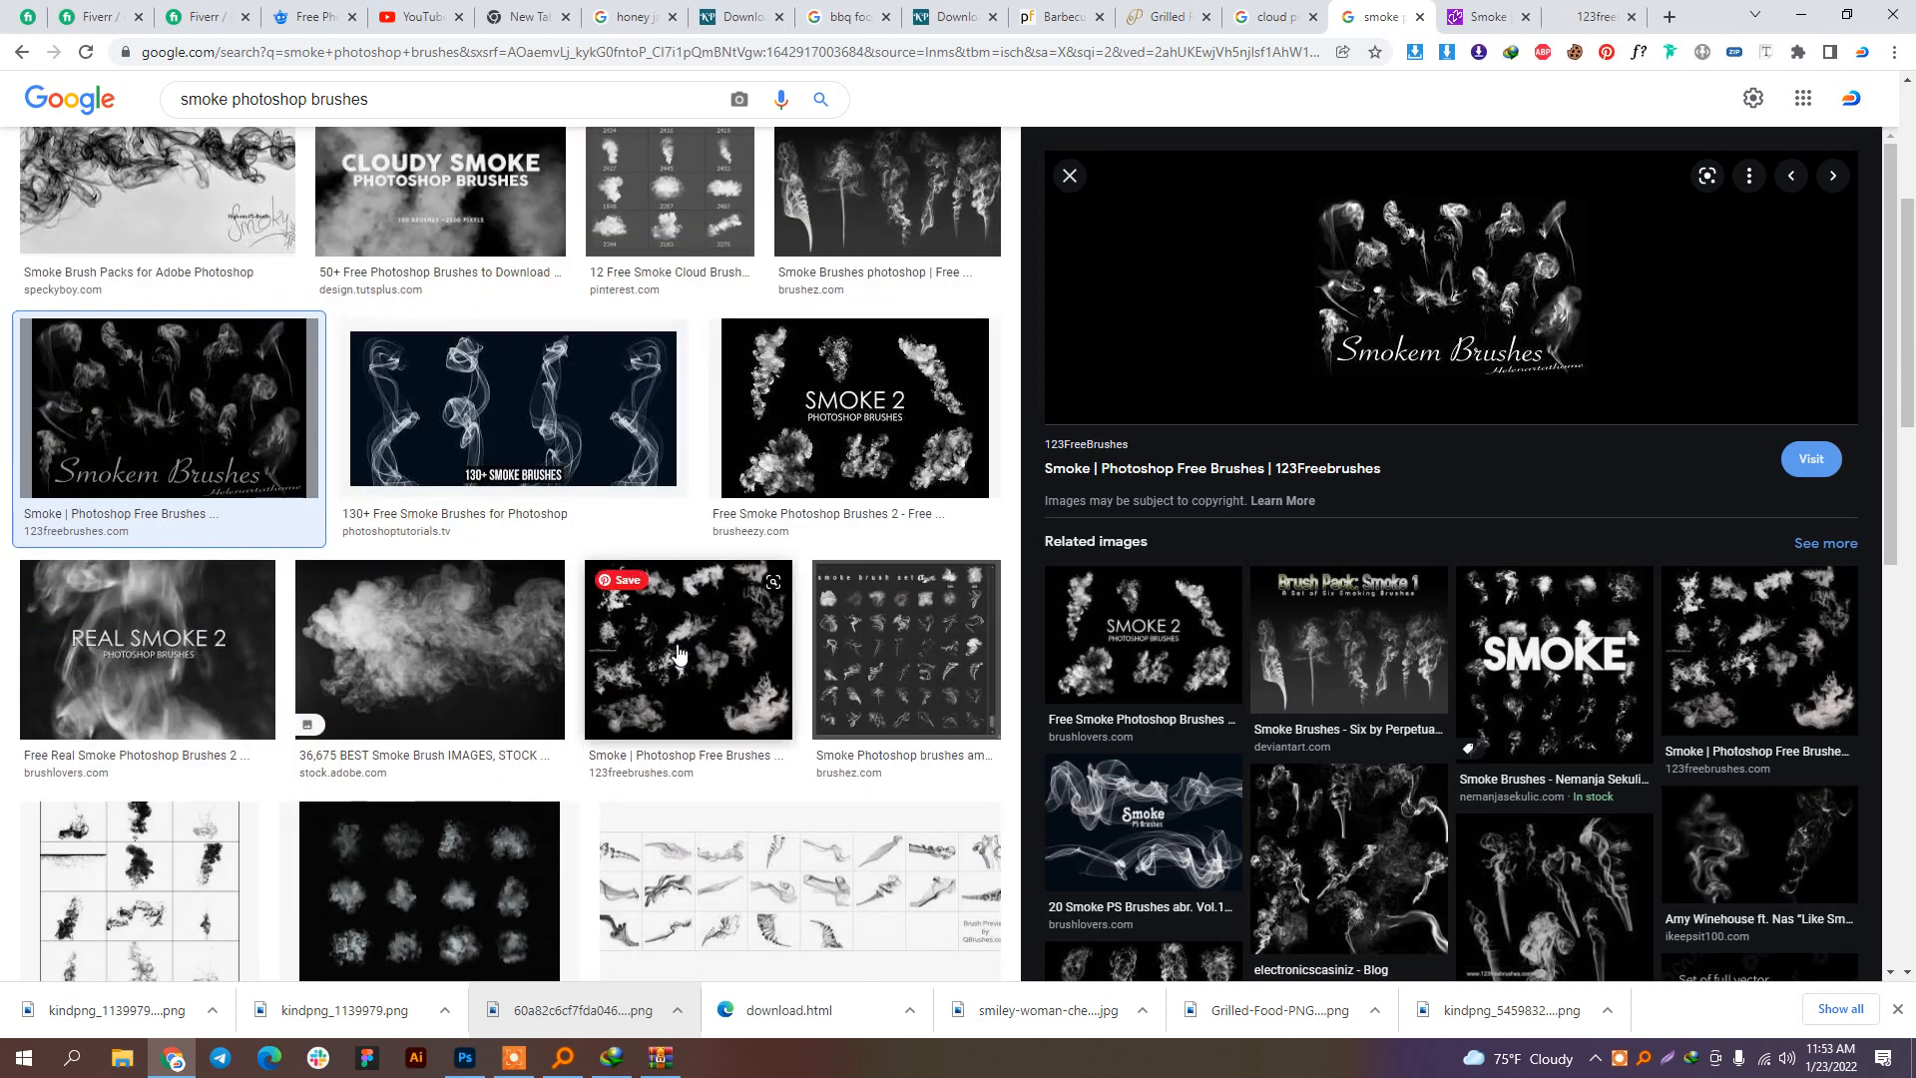
scroll(677, 654, "down", 5)
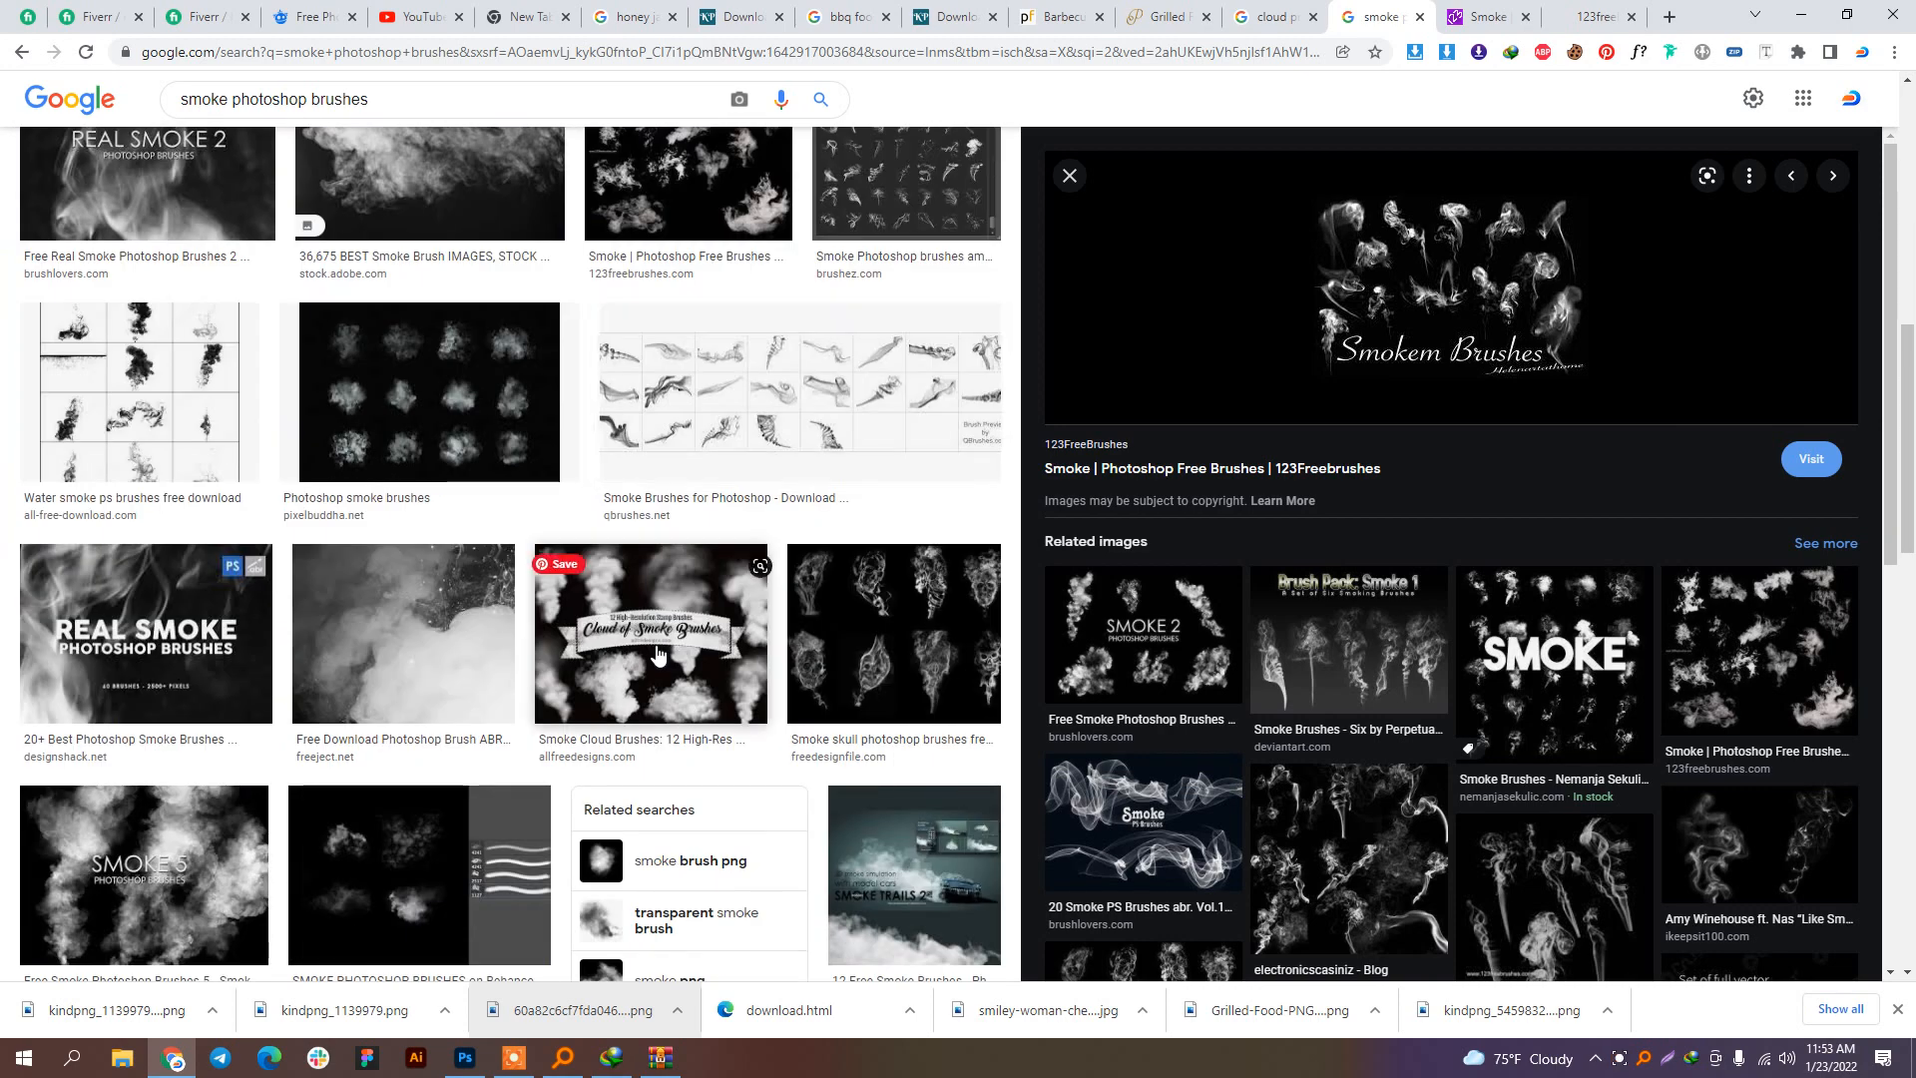
scroll(657, 653, "down", 2)
scroll(658, 679, "down", 2)
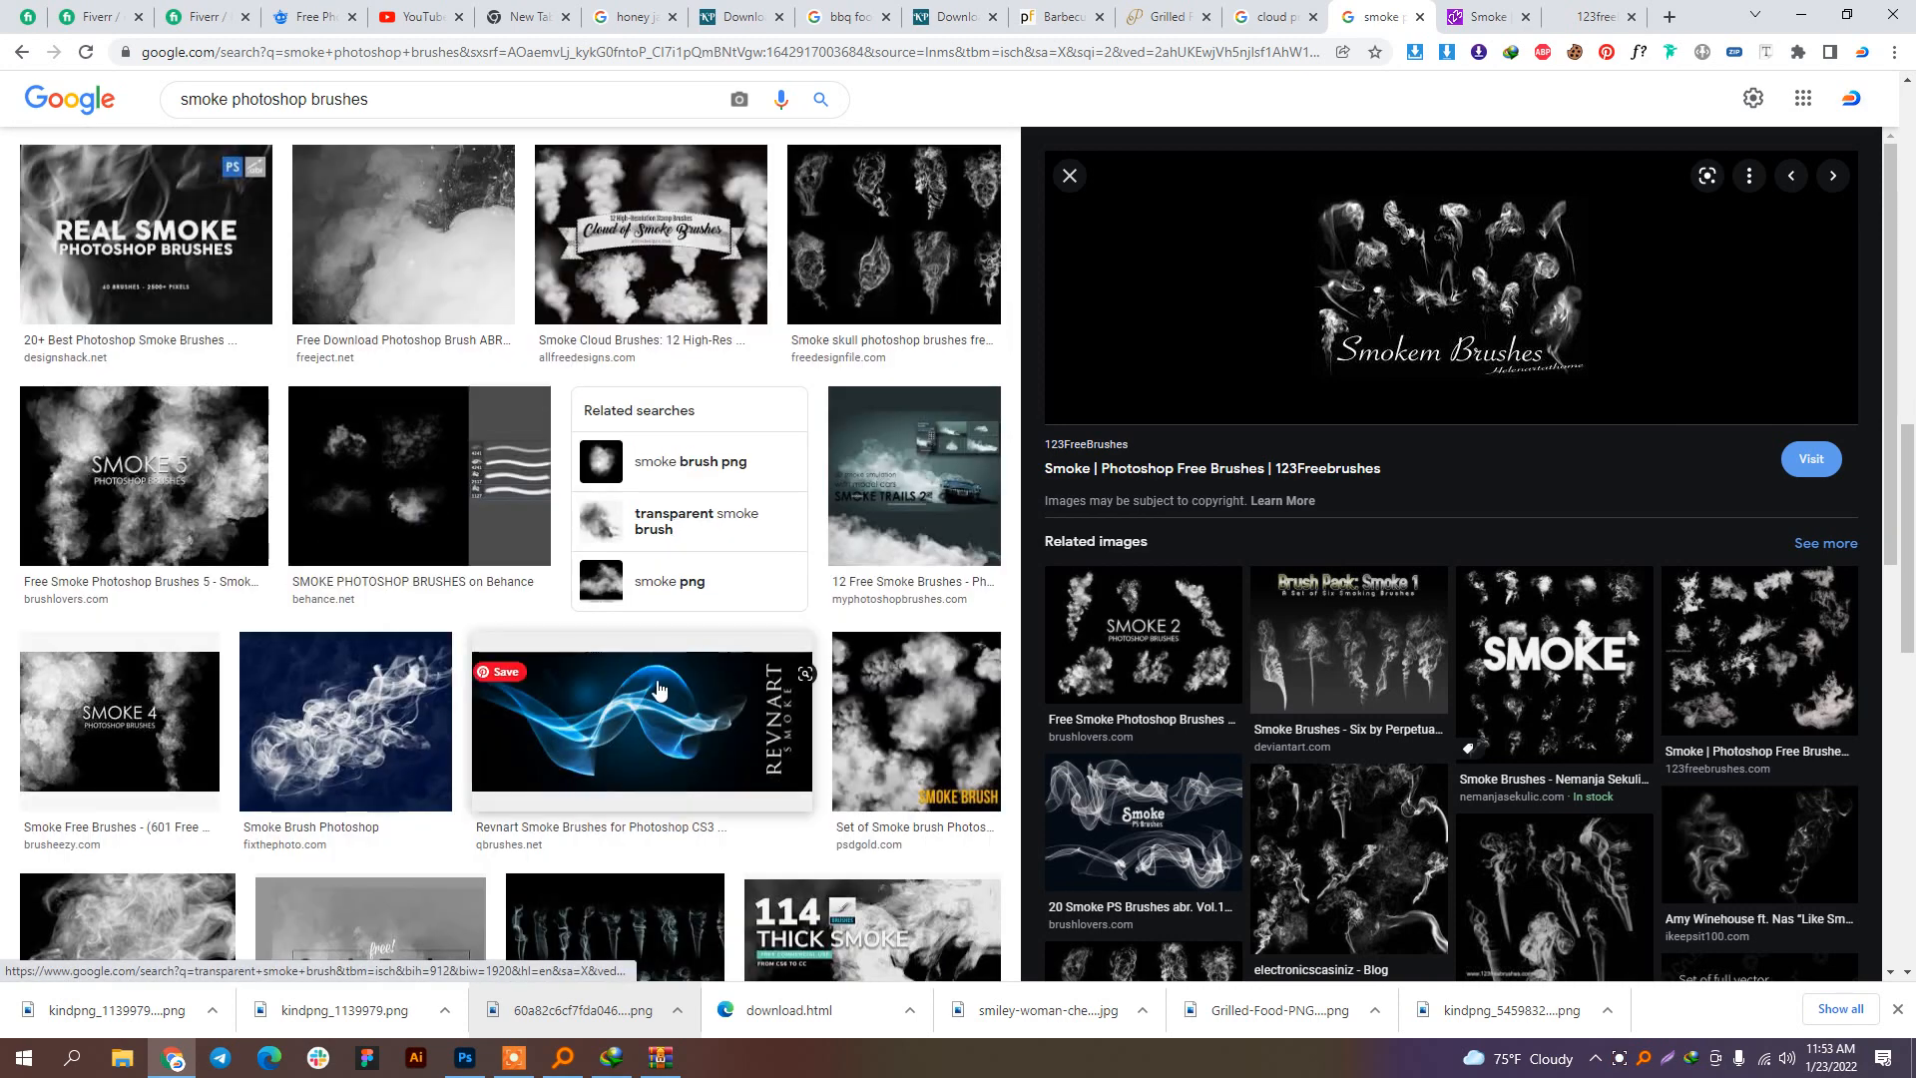
scroll(658, 688, "down", 3)
scroll(595, 703, "up", 8)
Step: Search Google Images for "smoke overlay"
left_click(310, 89)
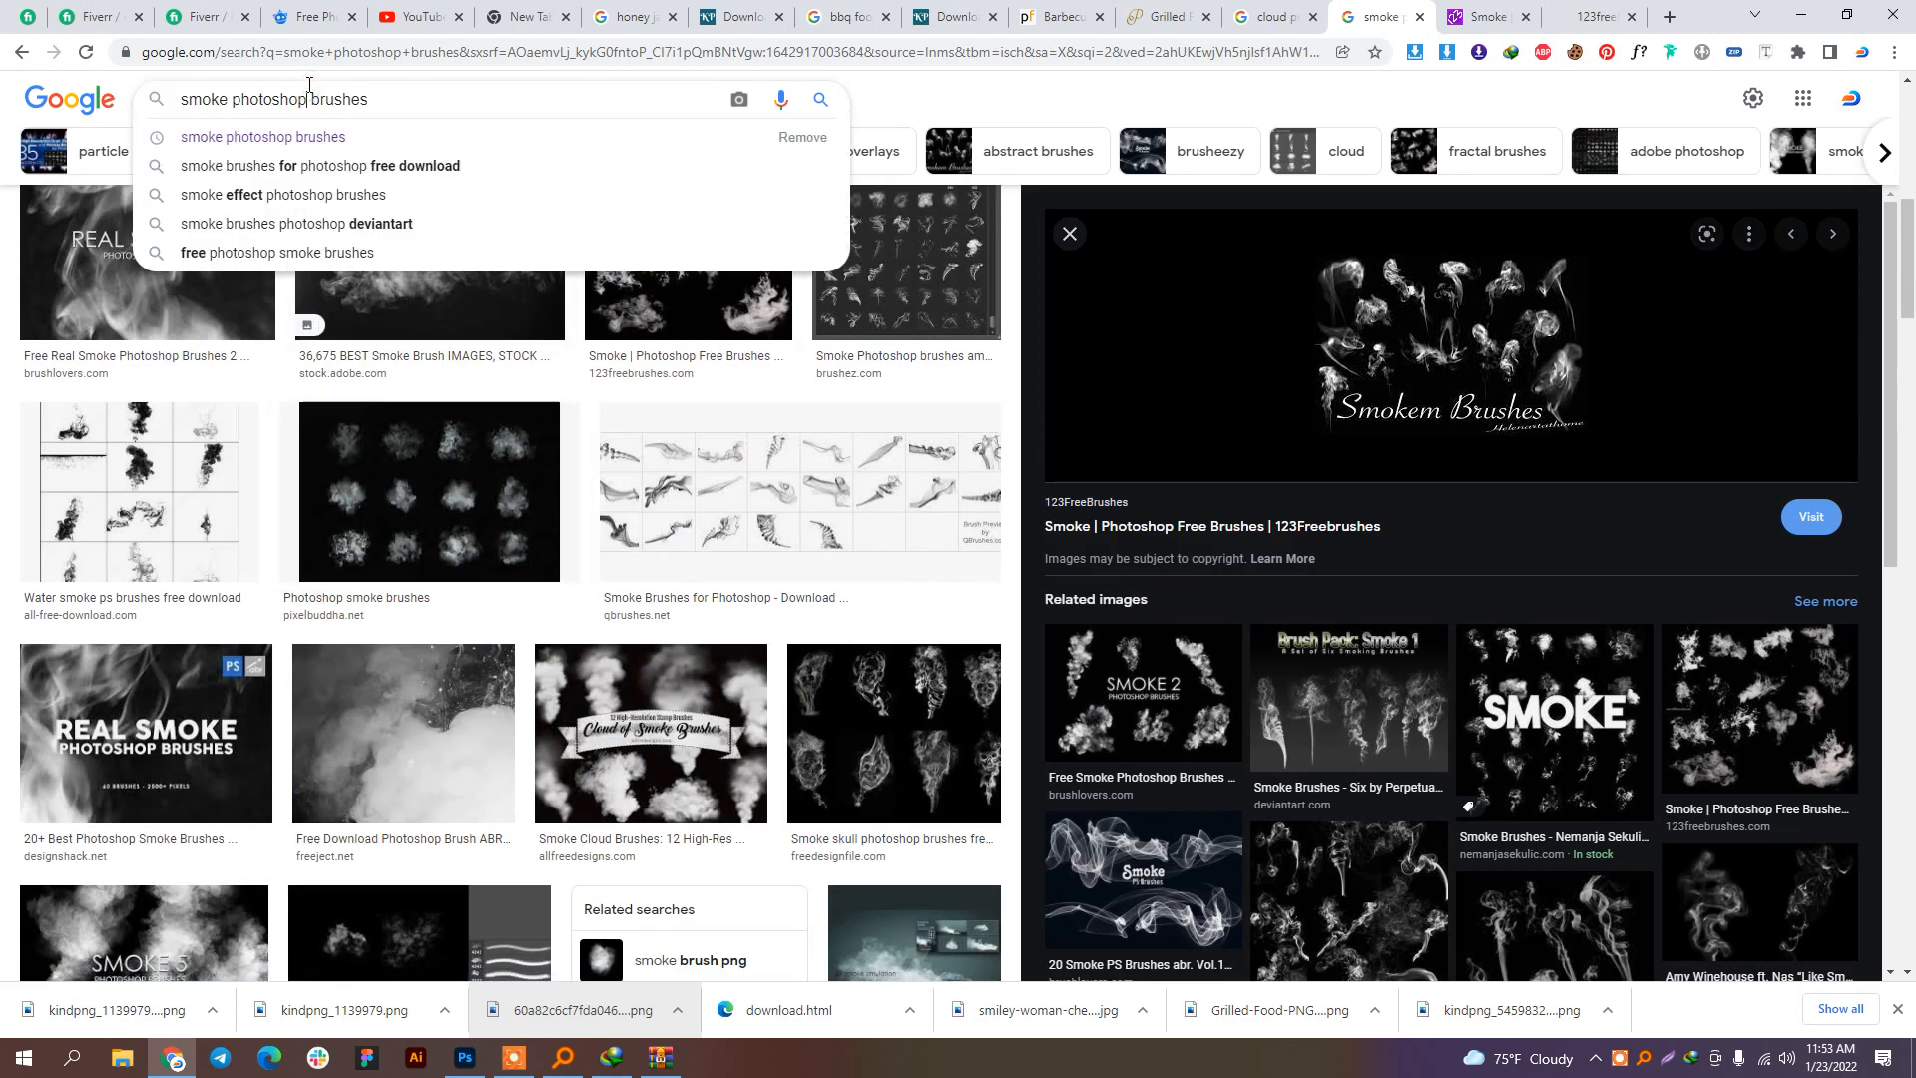
key("ctrl+a")
type("sm")
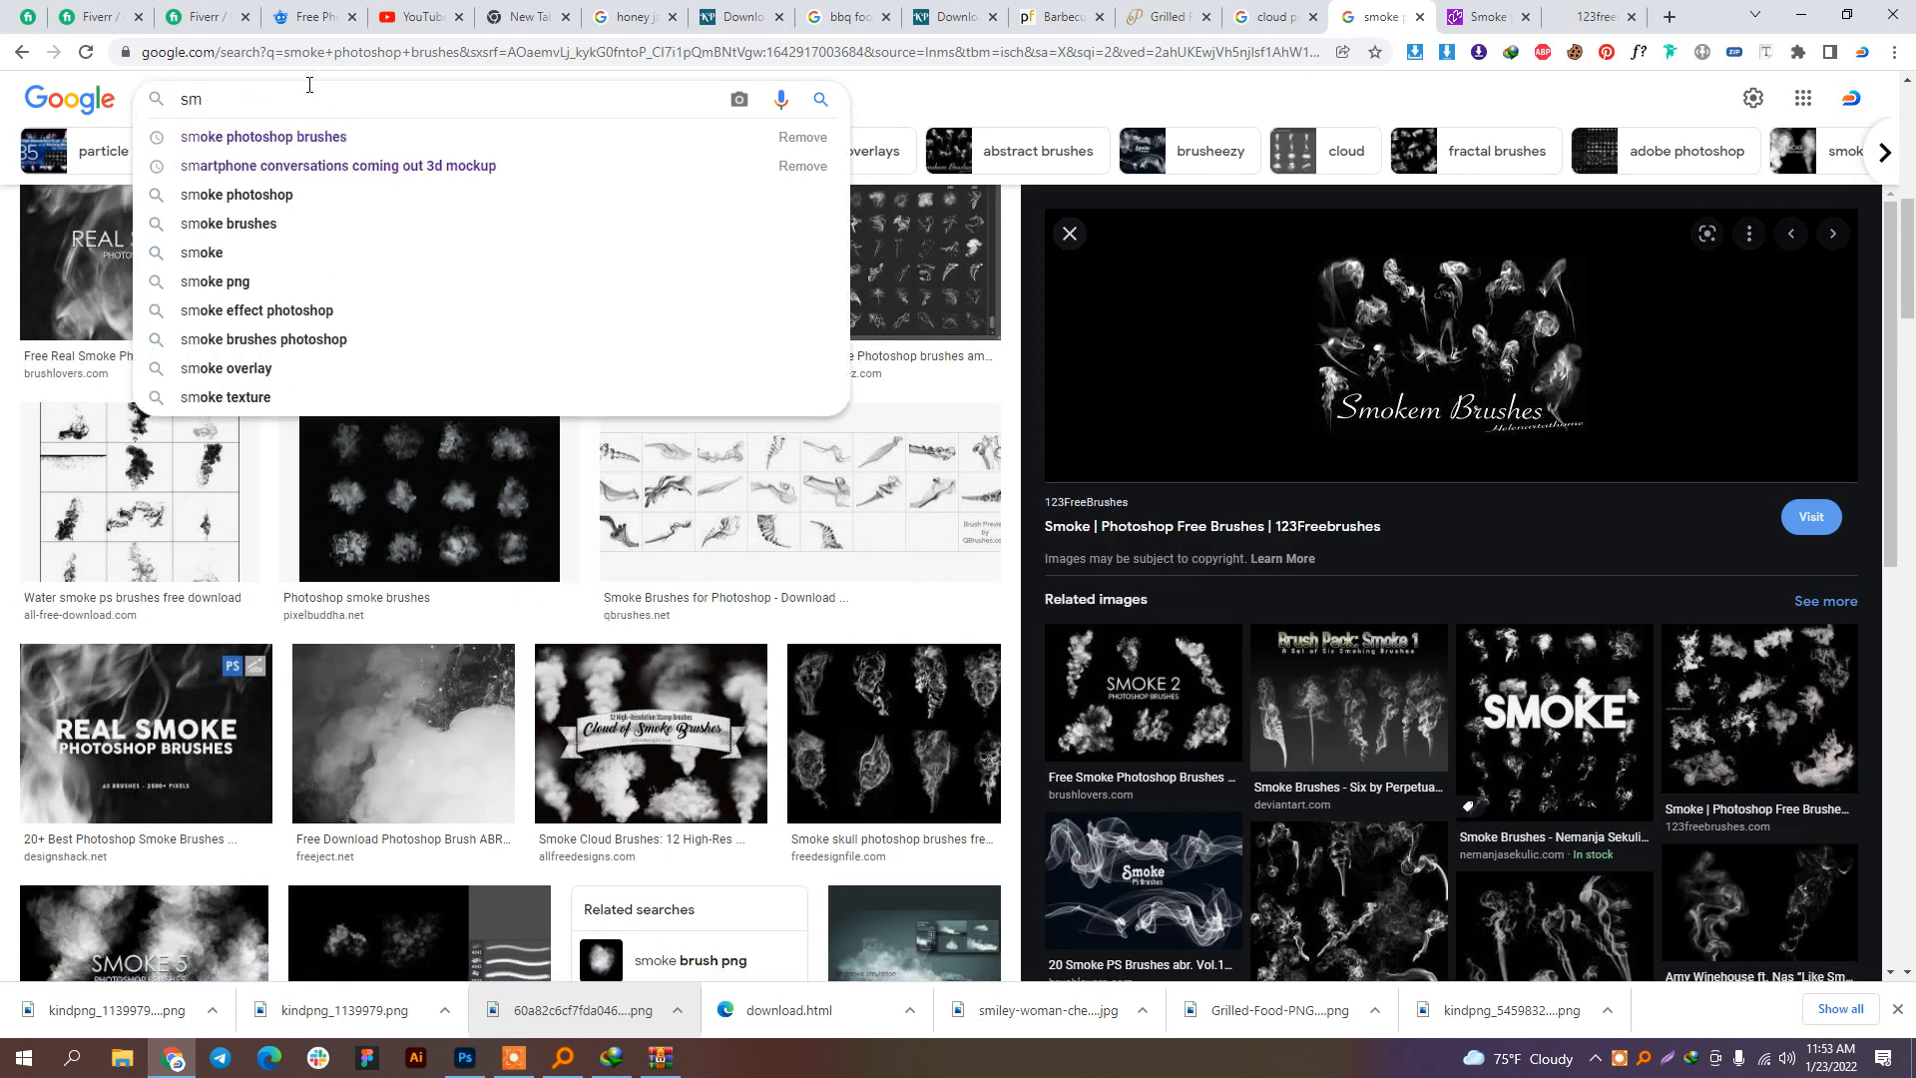
type("oke overla")
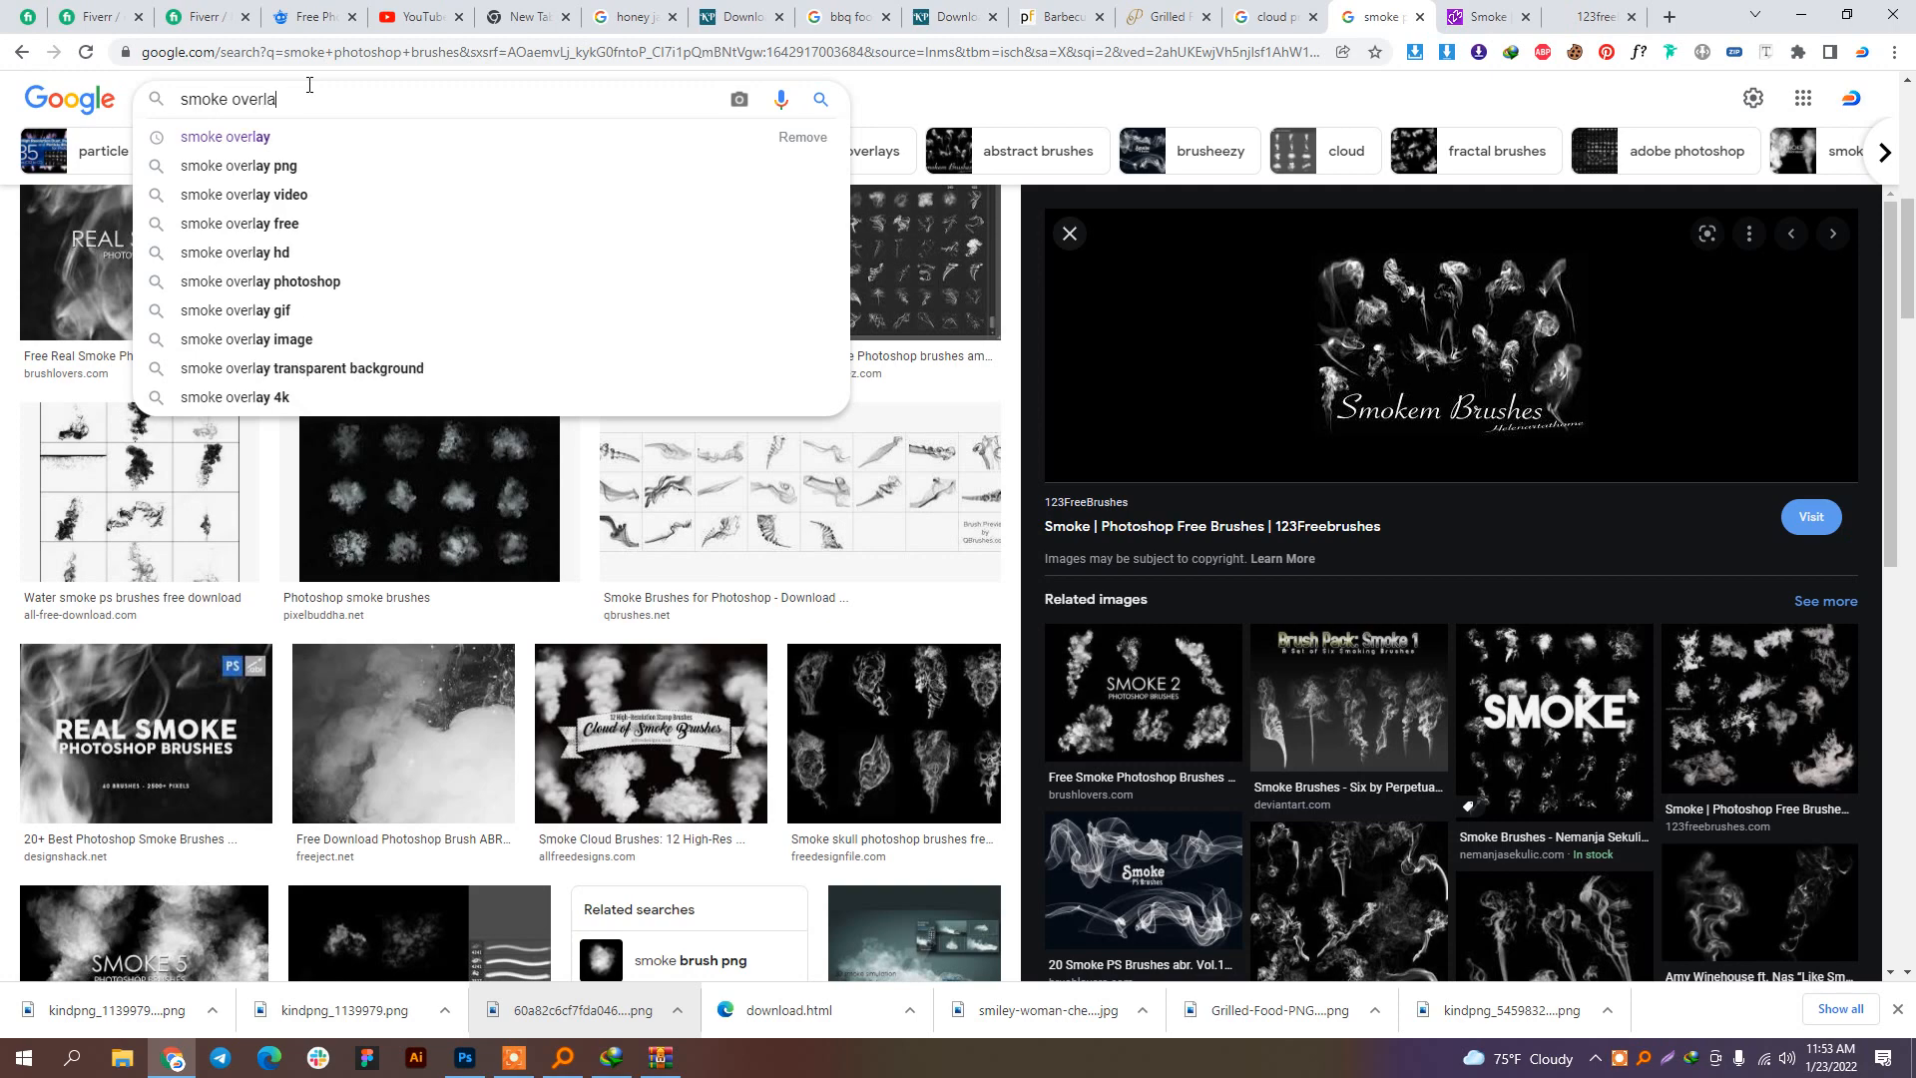
type("y")
key("Return")
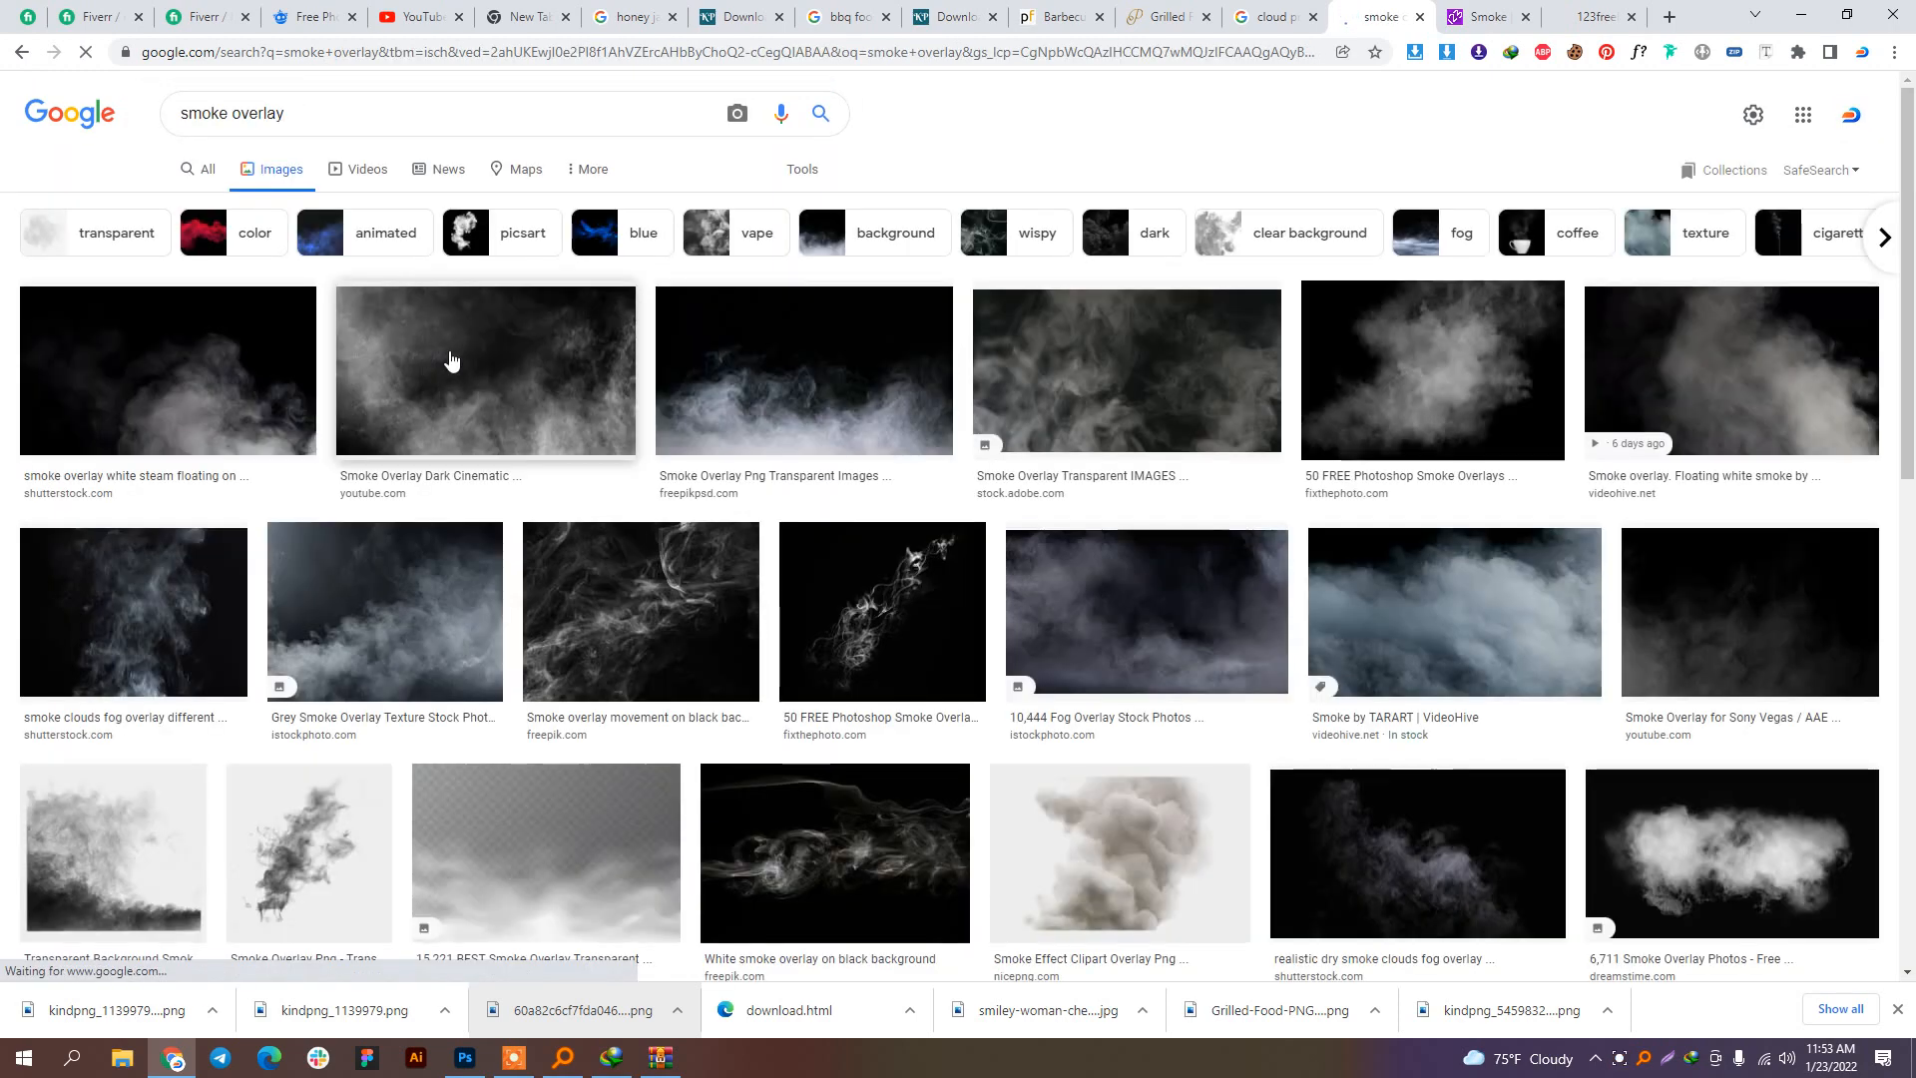
Step: Preview the FixThePhoto overlay, the cigarette smoke motion graphic and the gray smoke on black, and look through their related images
left_click(876, 633)
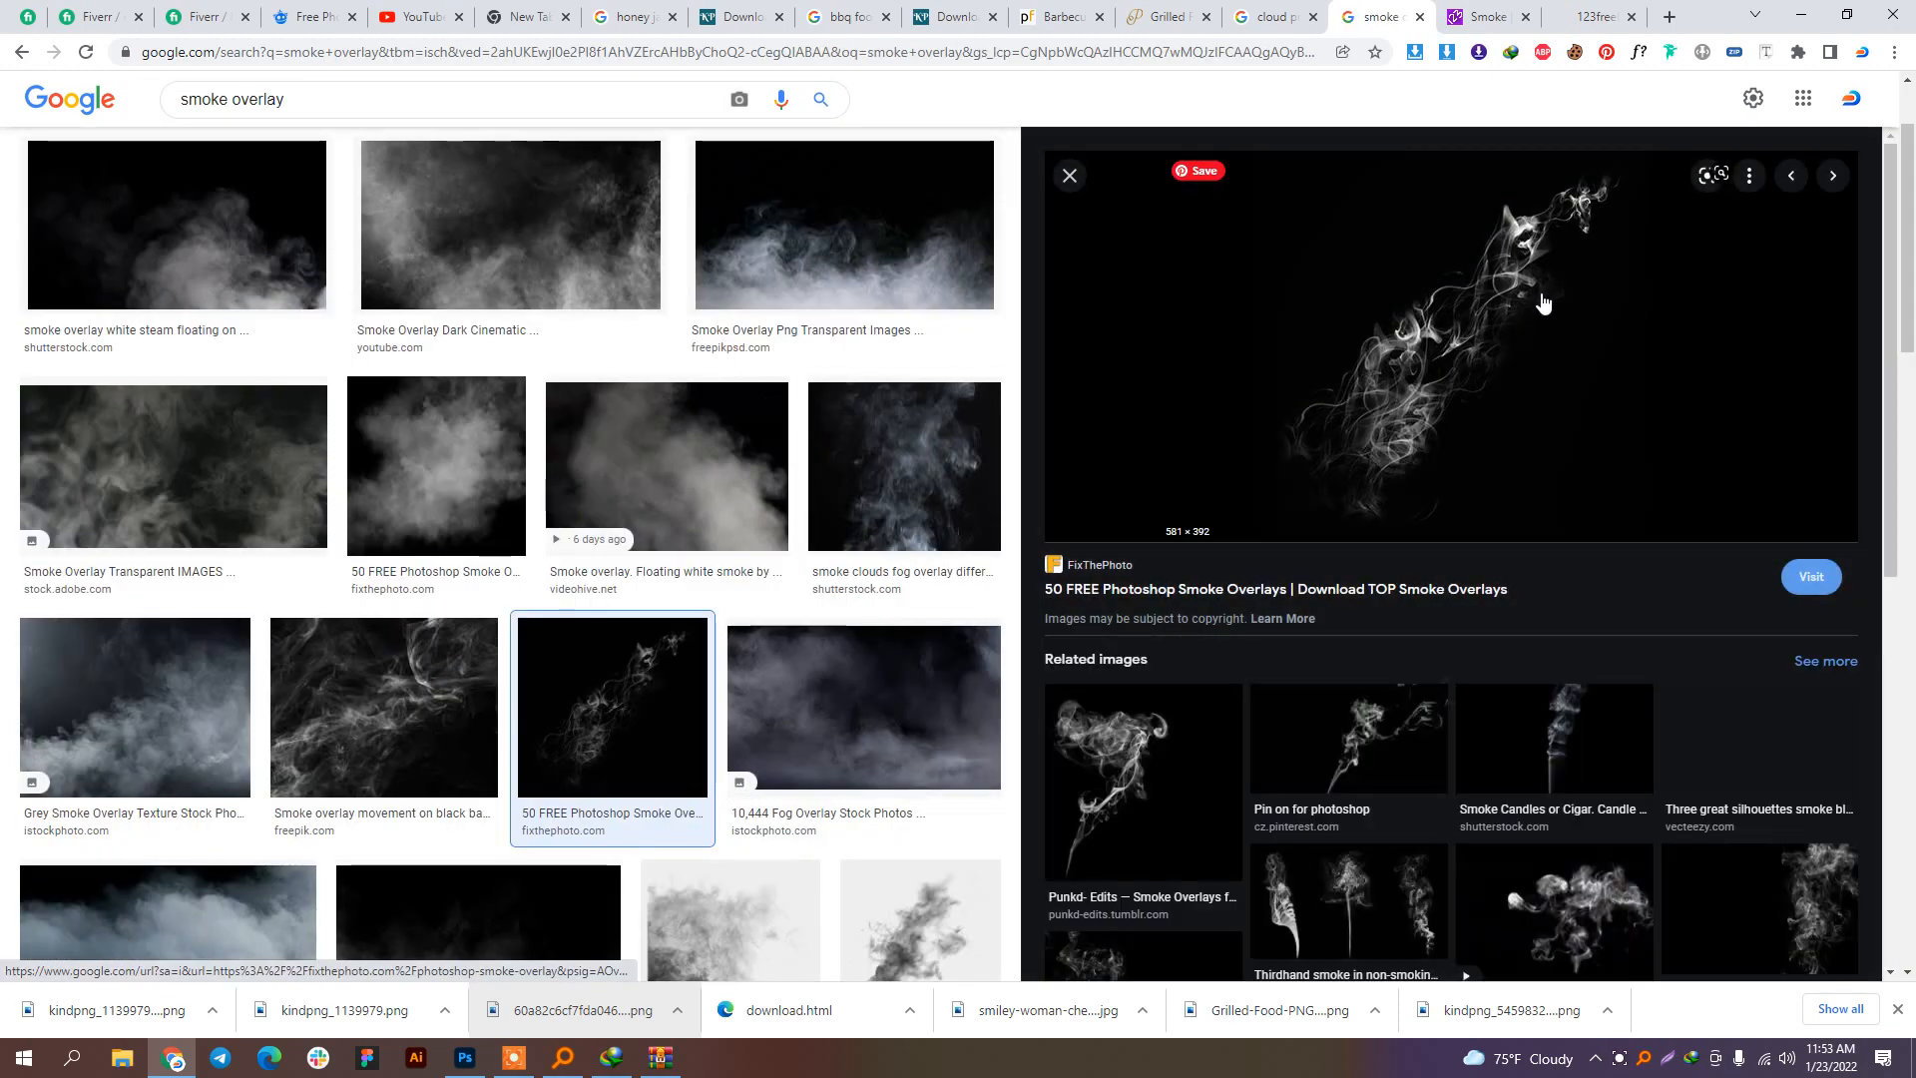
scroll(1542, 818, "down", 1)
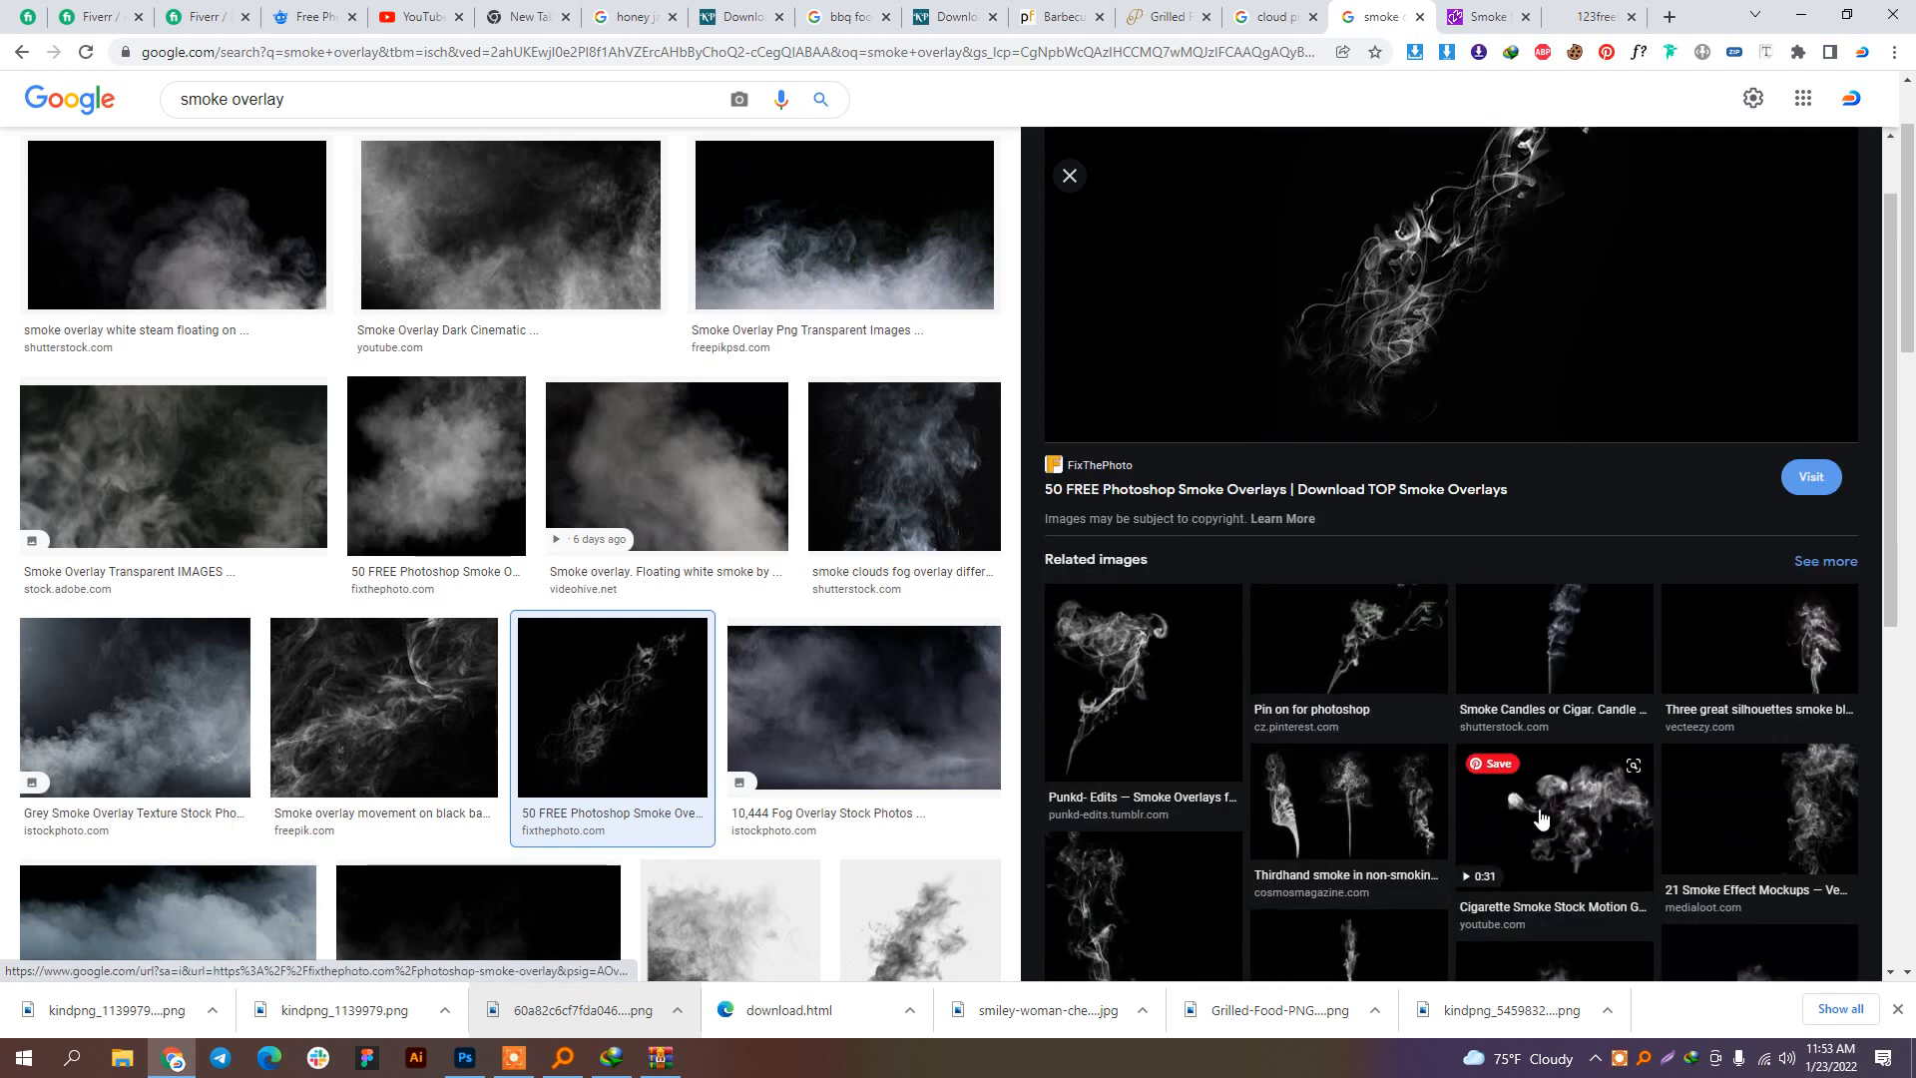
left_click(1542, 819)
scroll(1557, 699, "down", 1)
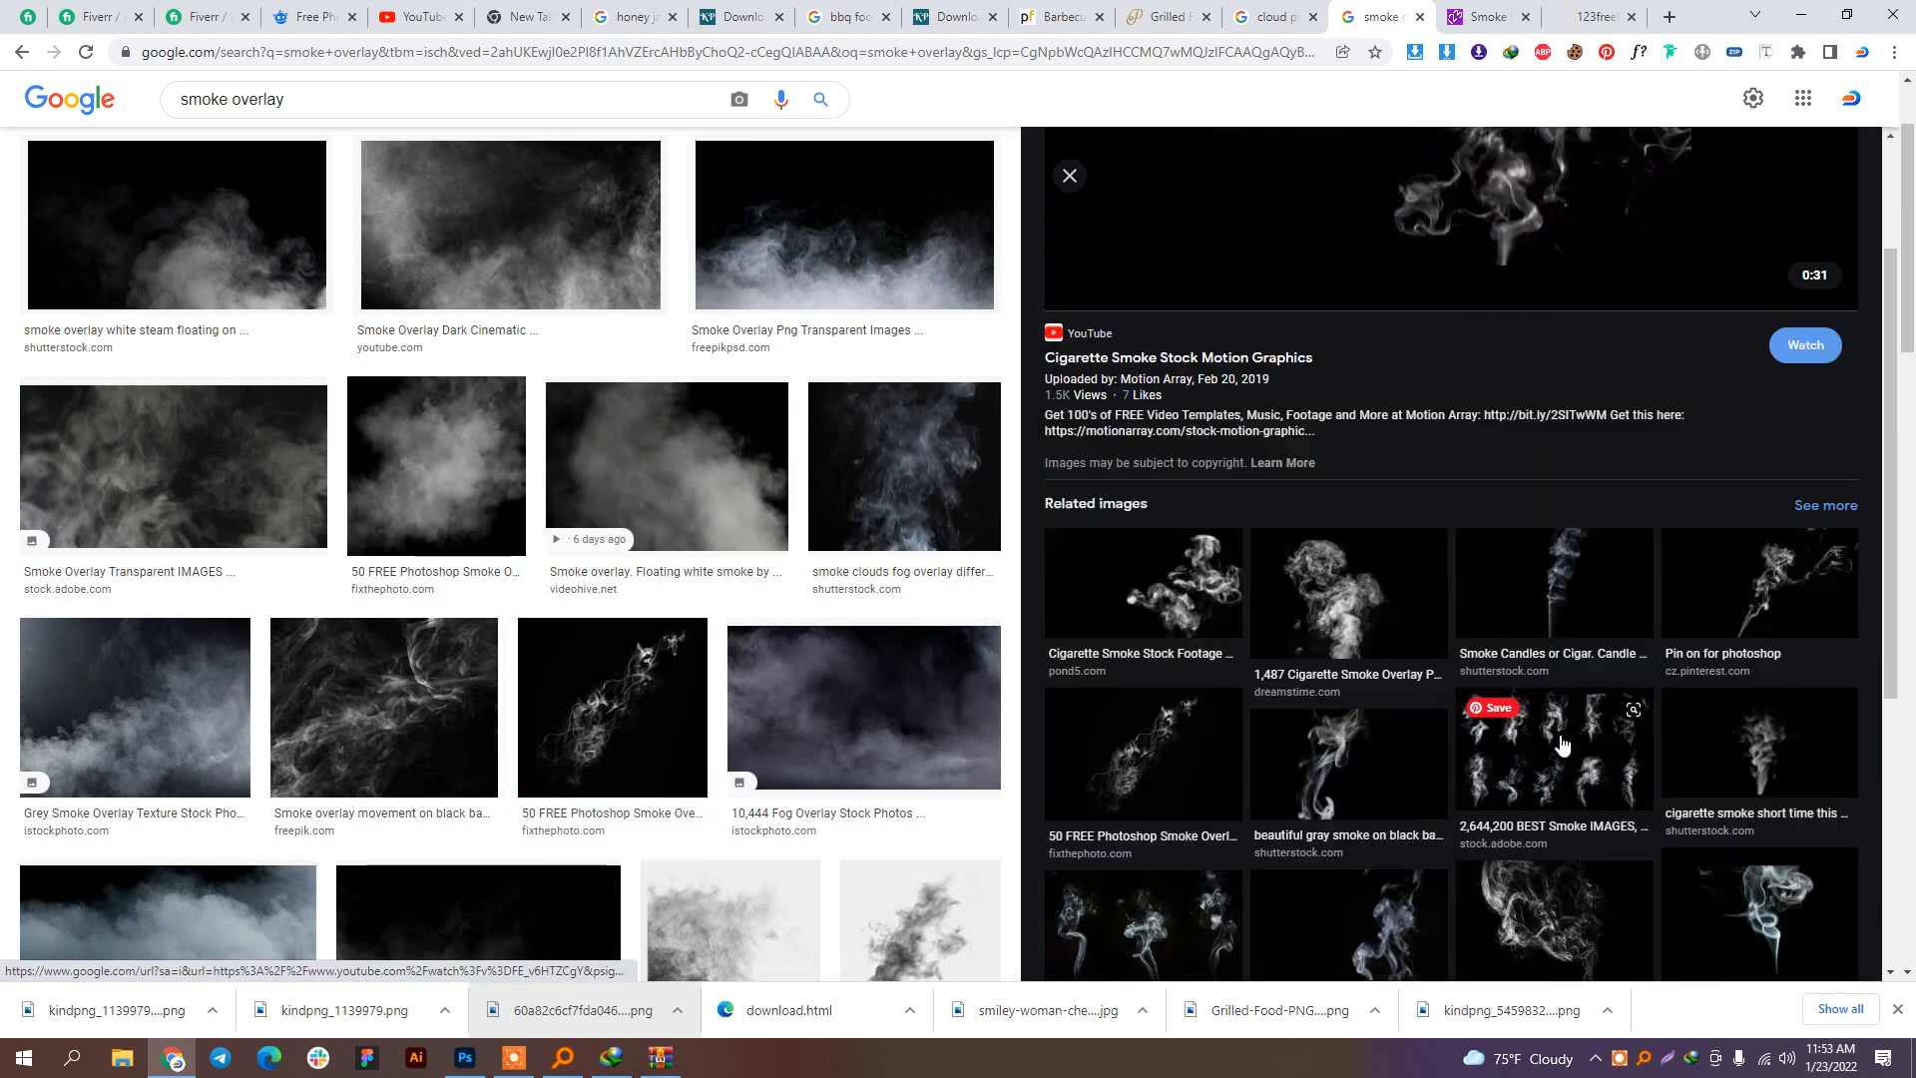
left_click(1346, 781)
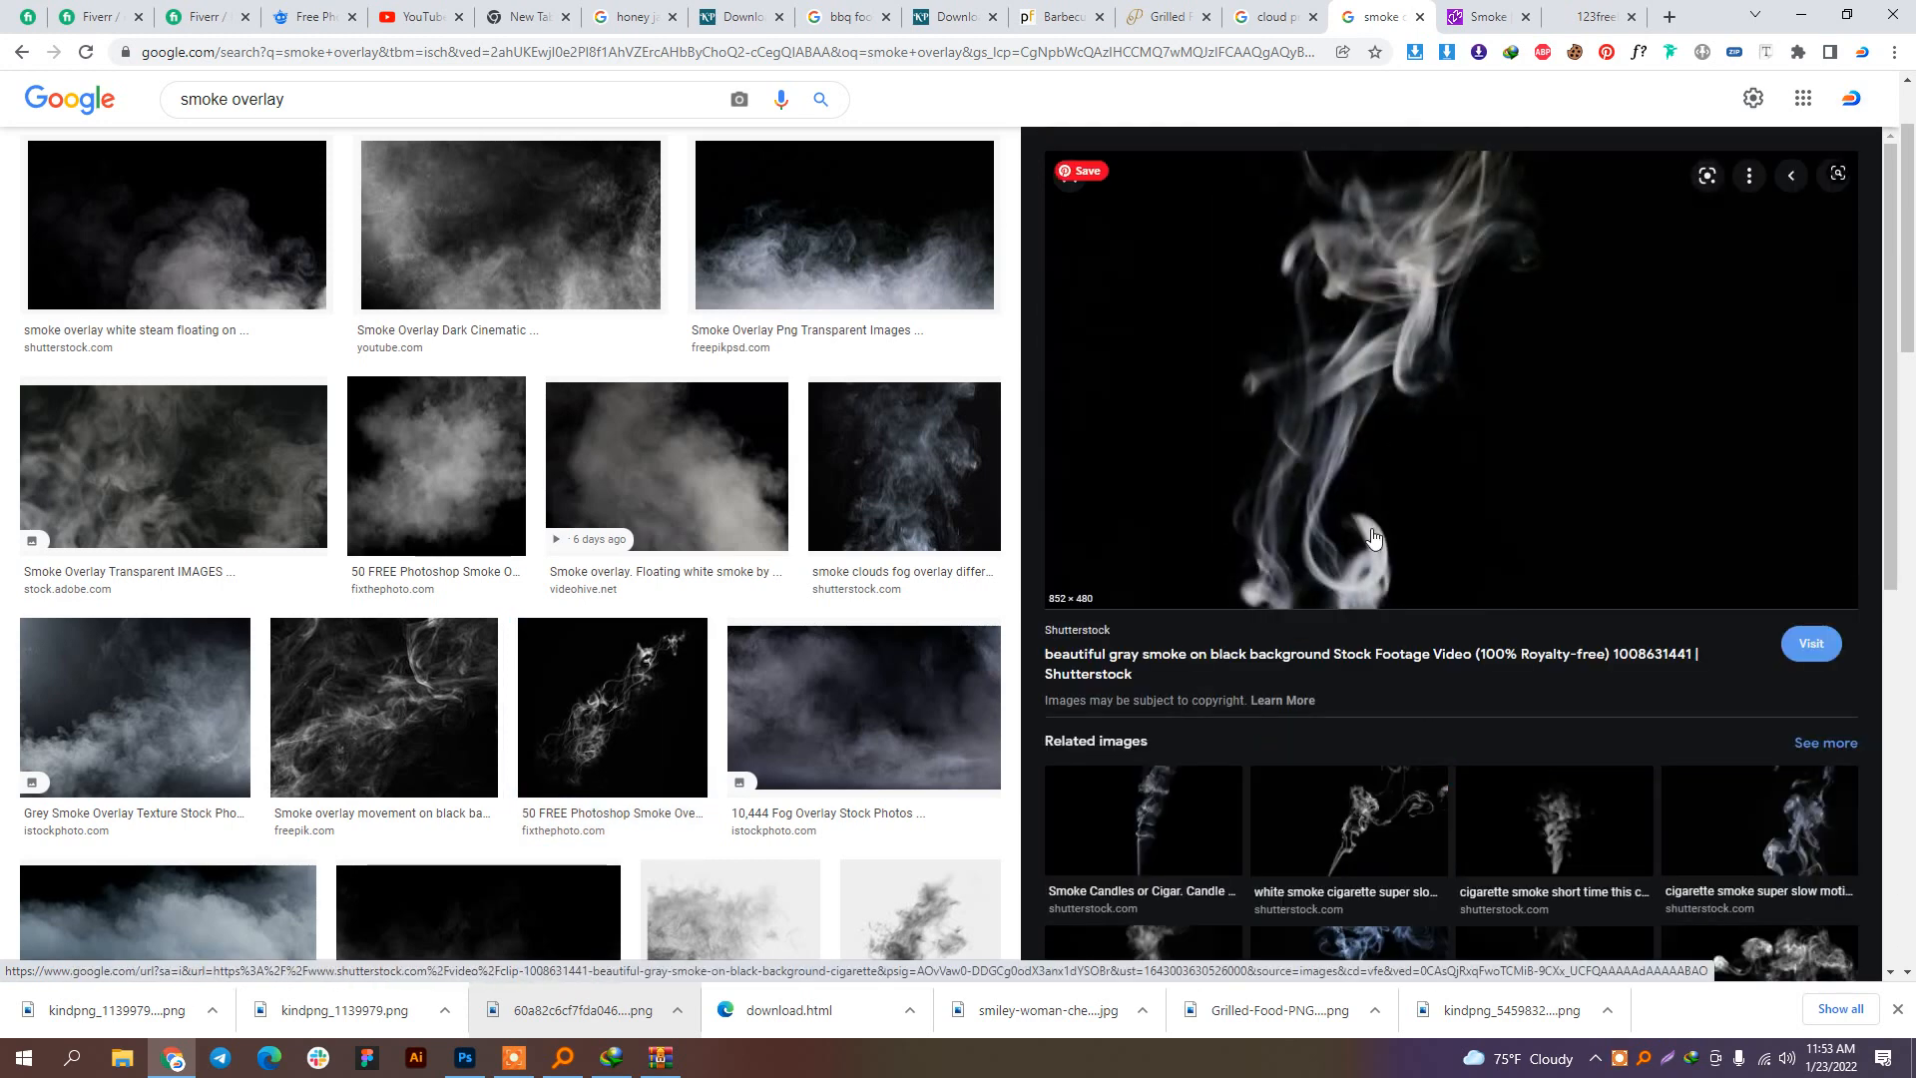
scroll(1372, 559, "down", 2)
scroll(726, 569, "down", 2)
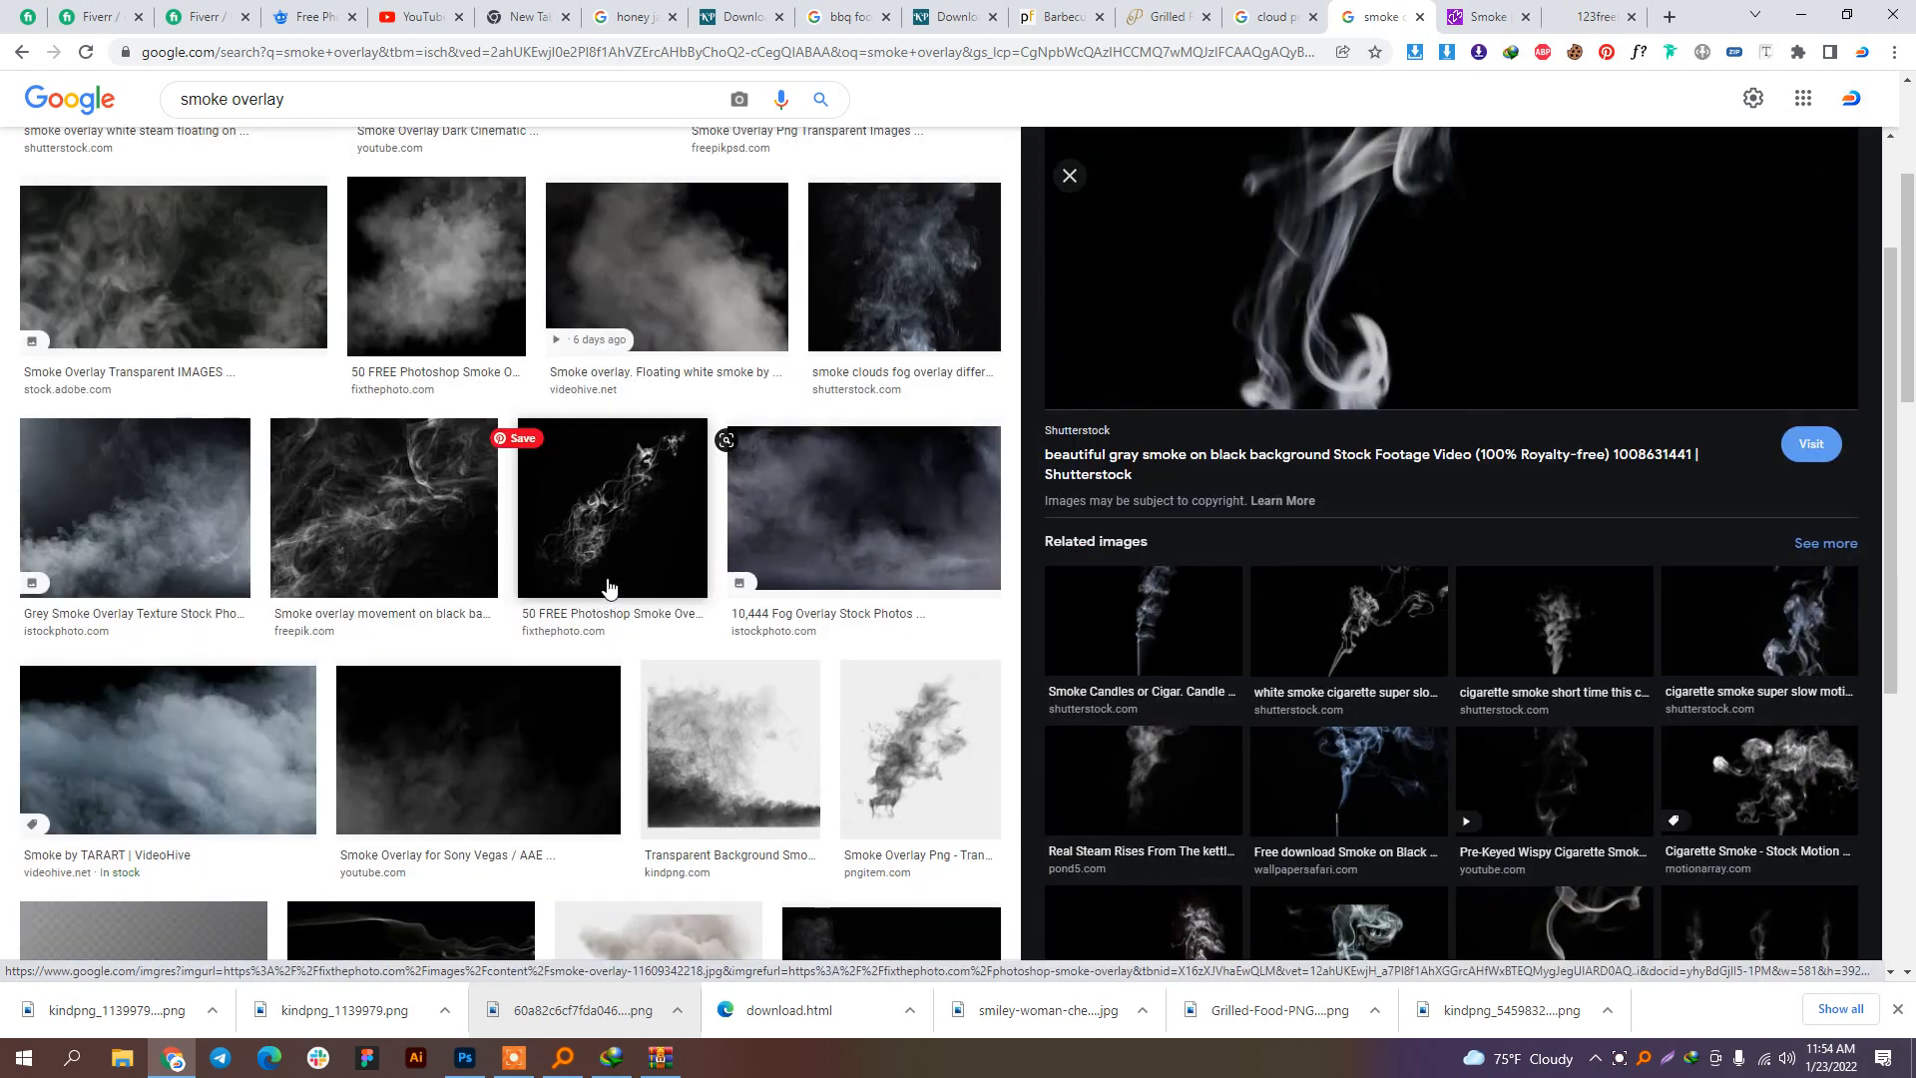
Step: Preview the thin wispy FixThePhoto smoke overlay on black and save the image
left_click(610, 555)
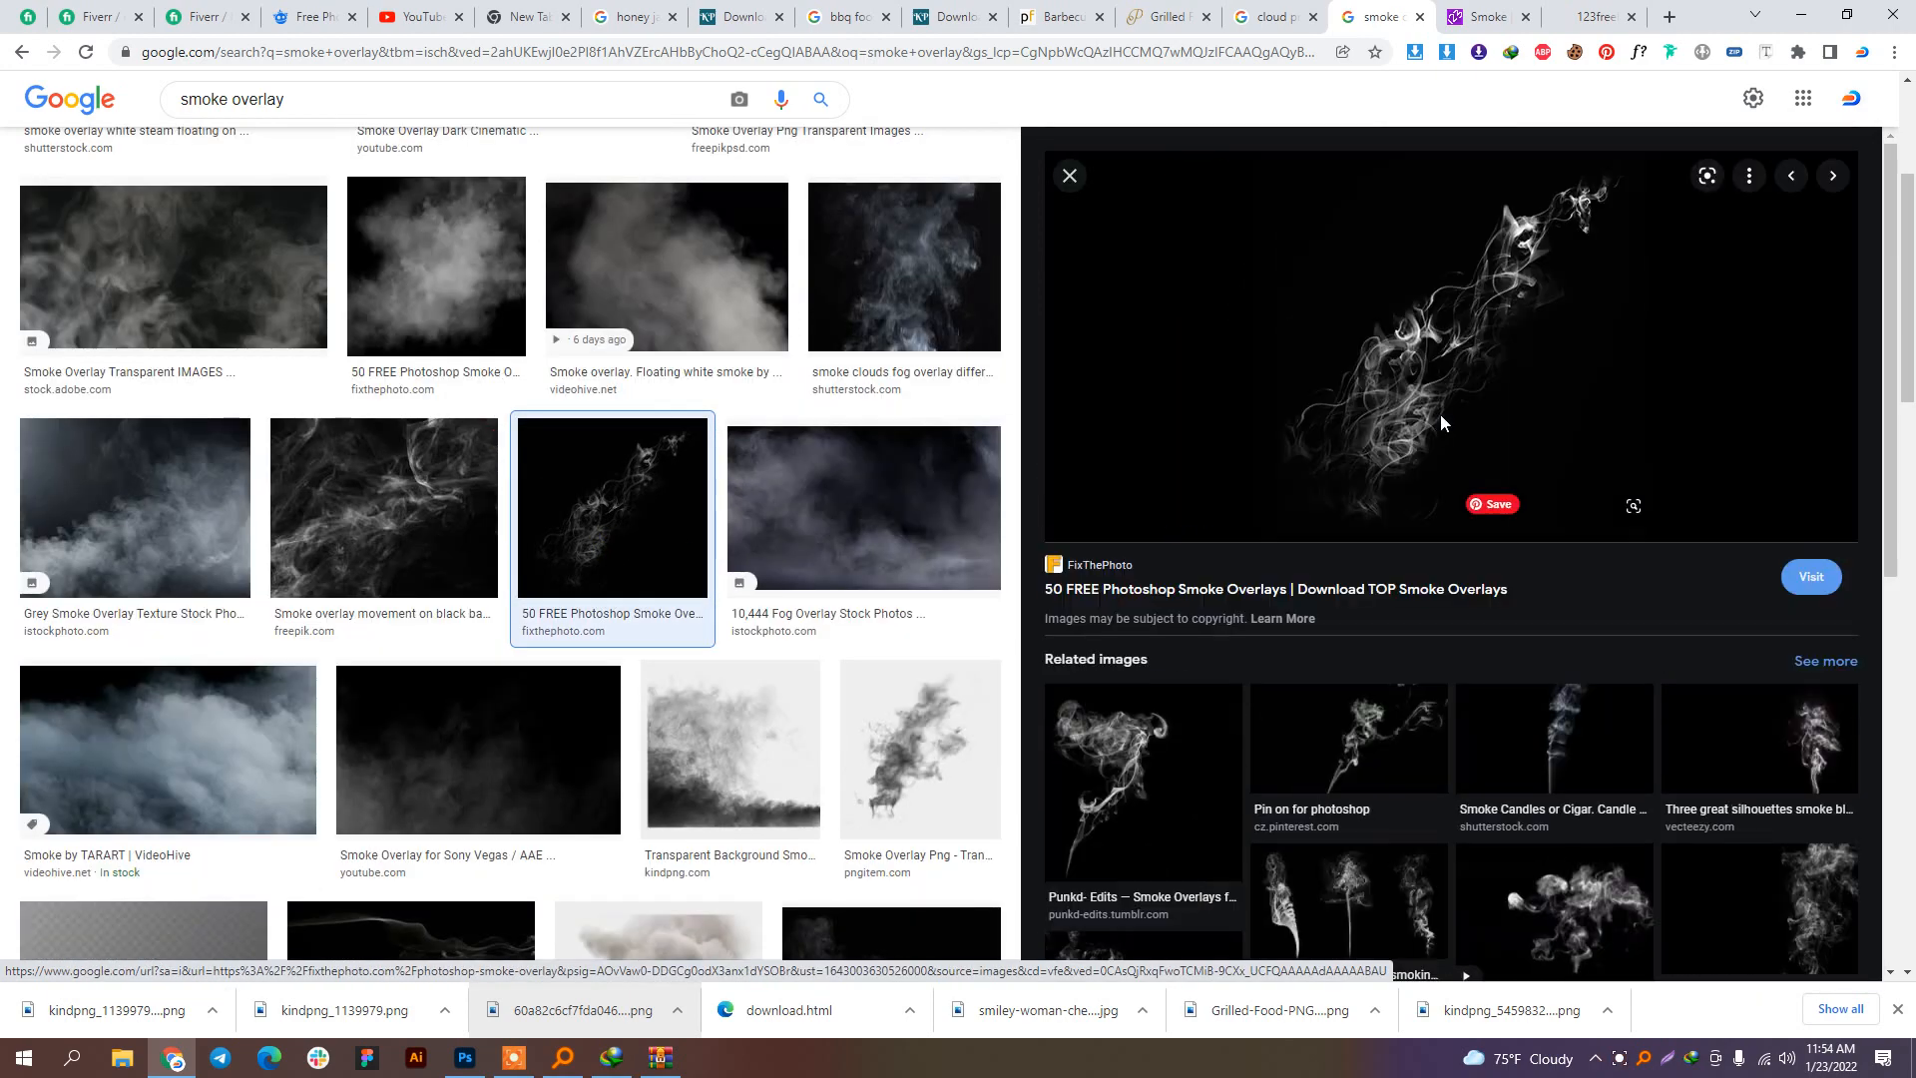
right_click(1483, 301)
left_click(1557, 535)
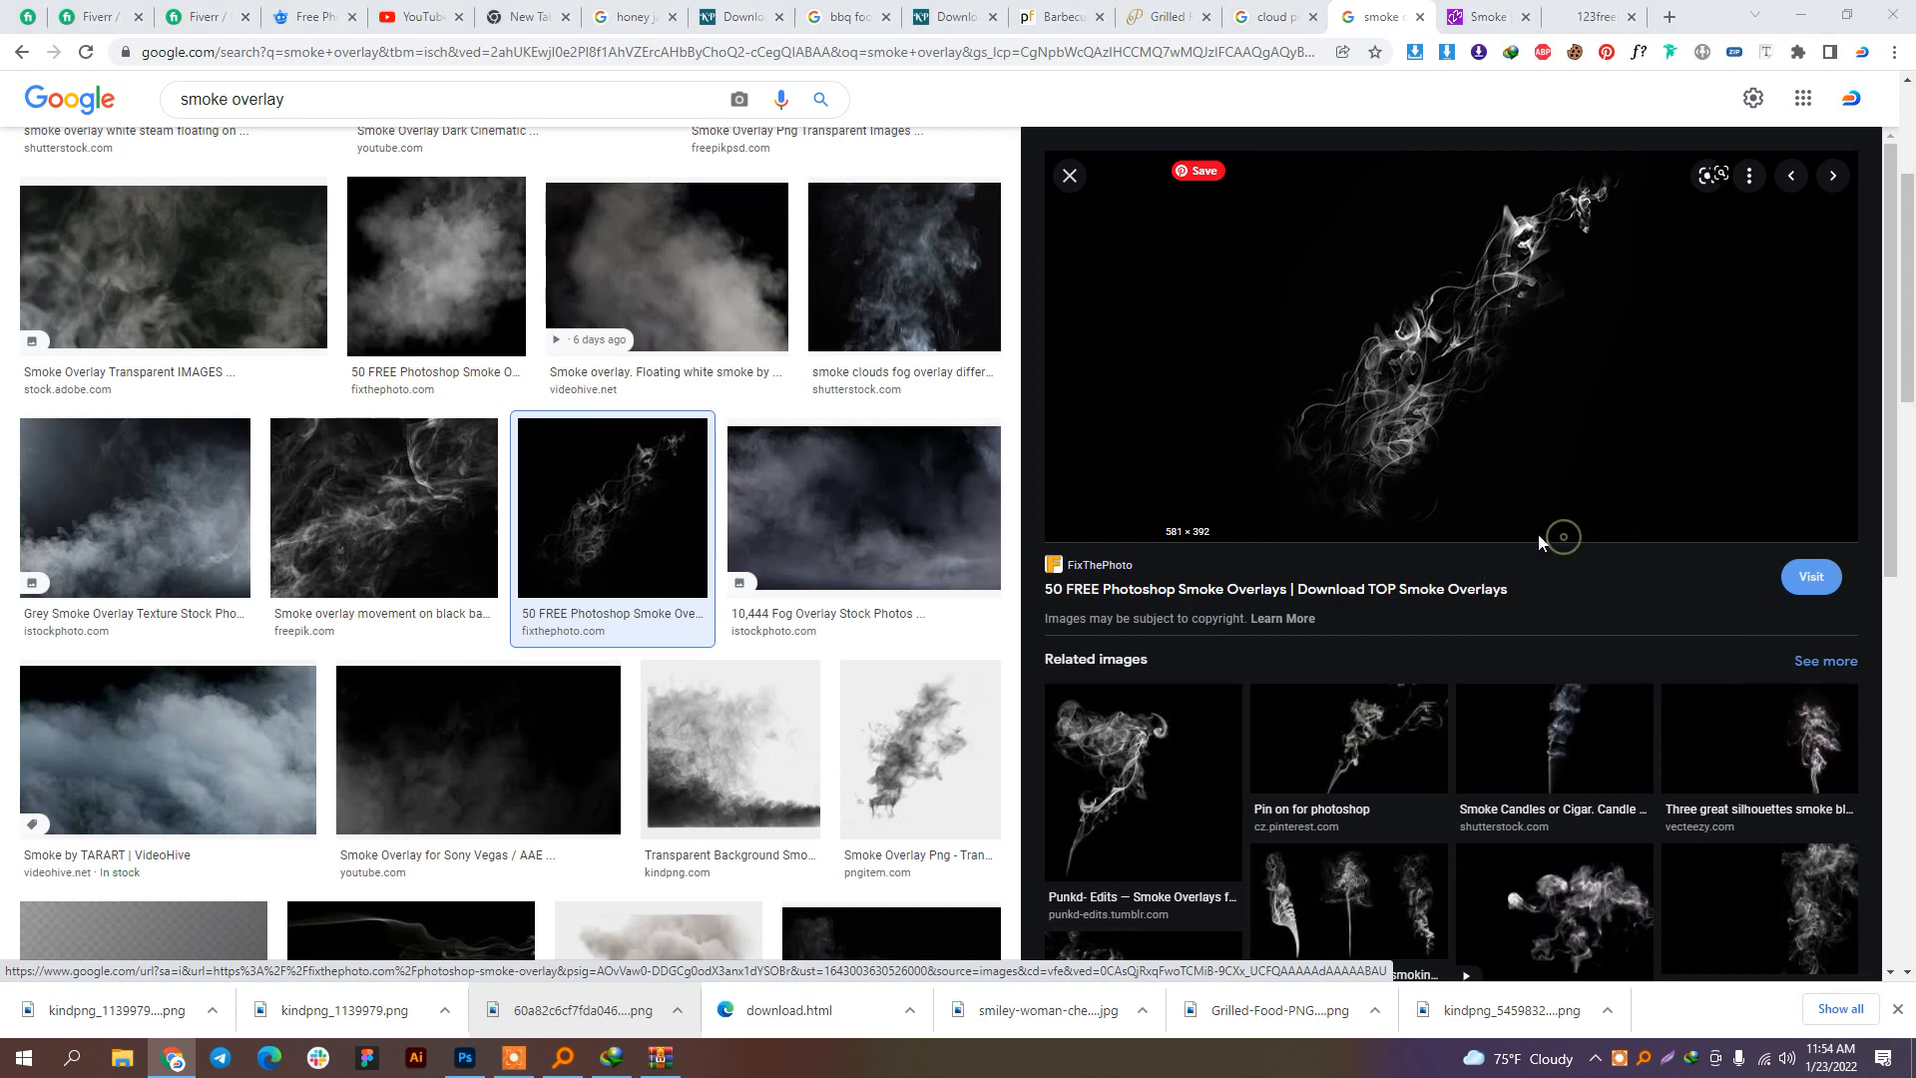
left_click(816, 598)
Step: Try placing a downloaded image in the Photoshop document, and delete the empty Layer 4 above the grill
left_click_drag(121, 1010, 803, 472)
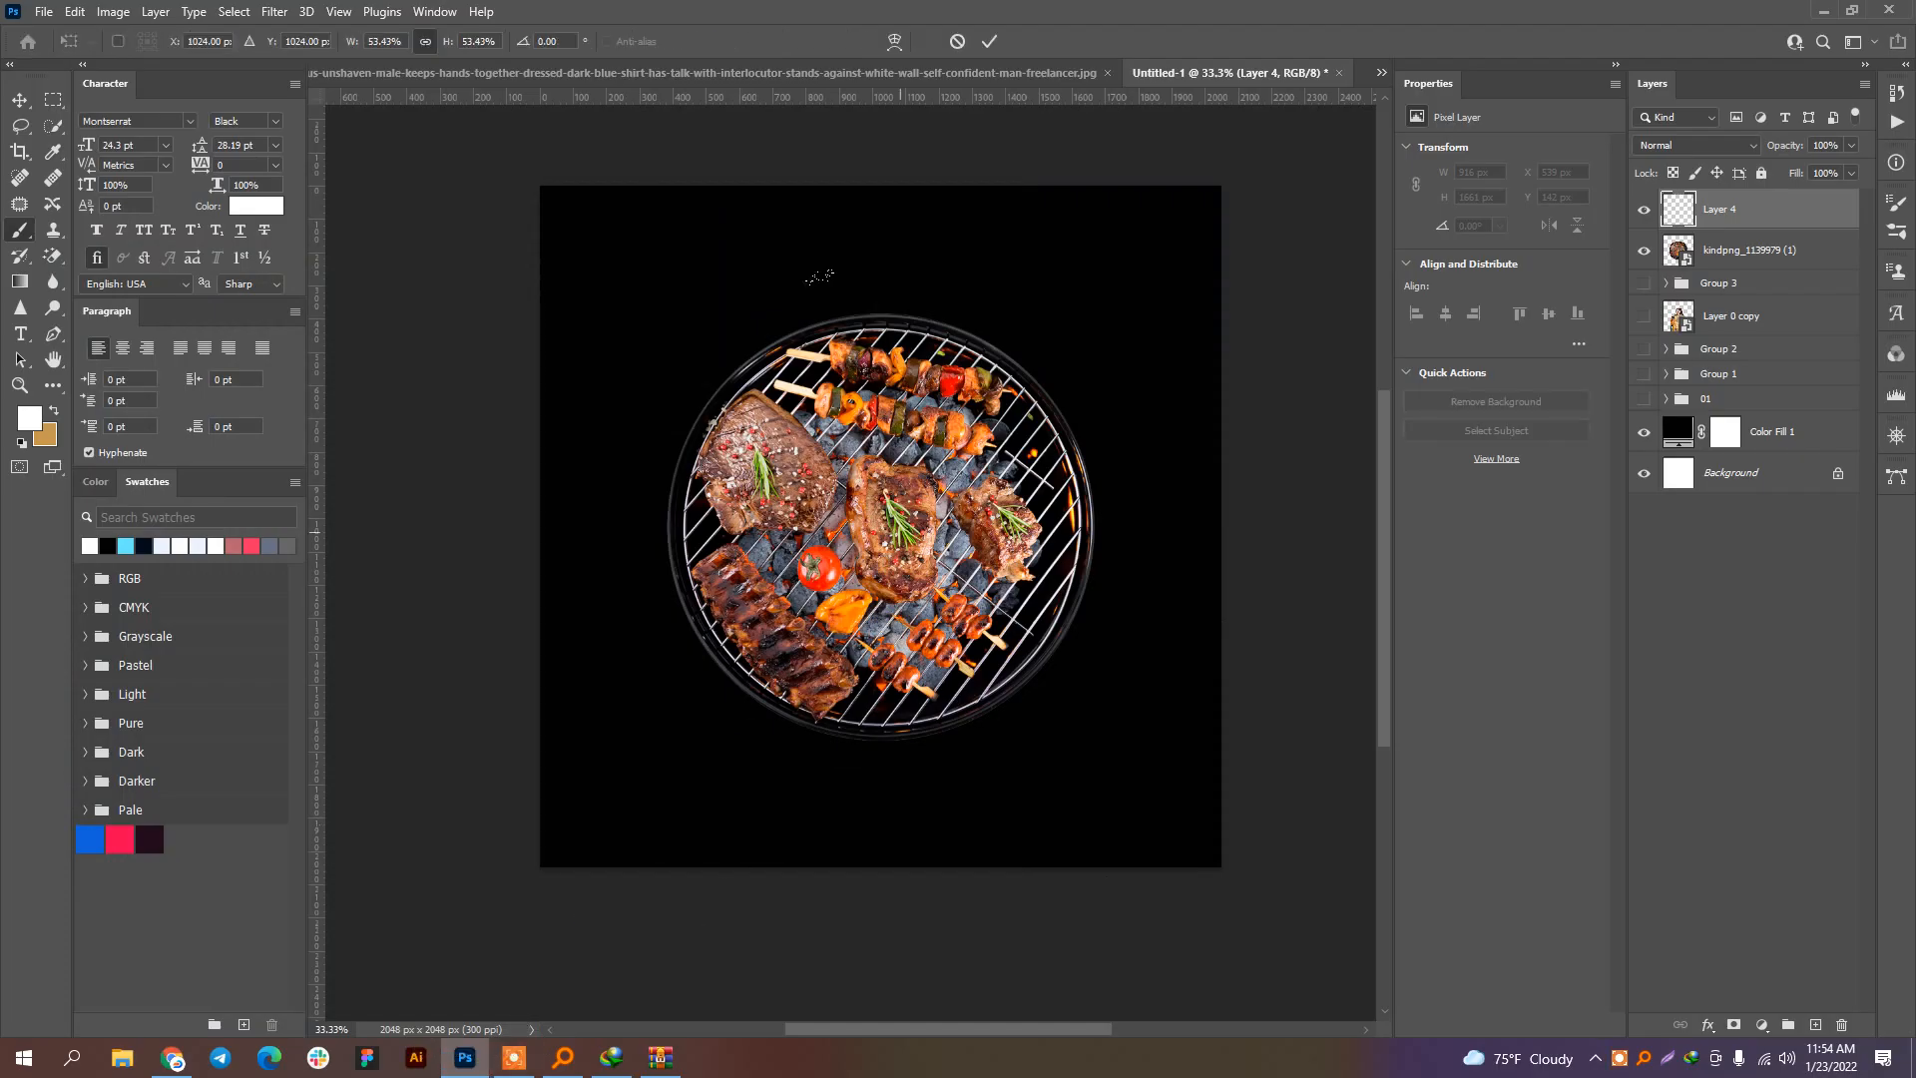
key("Return")
key("Delete")
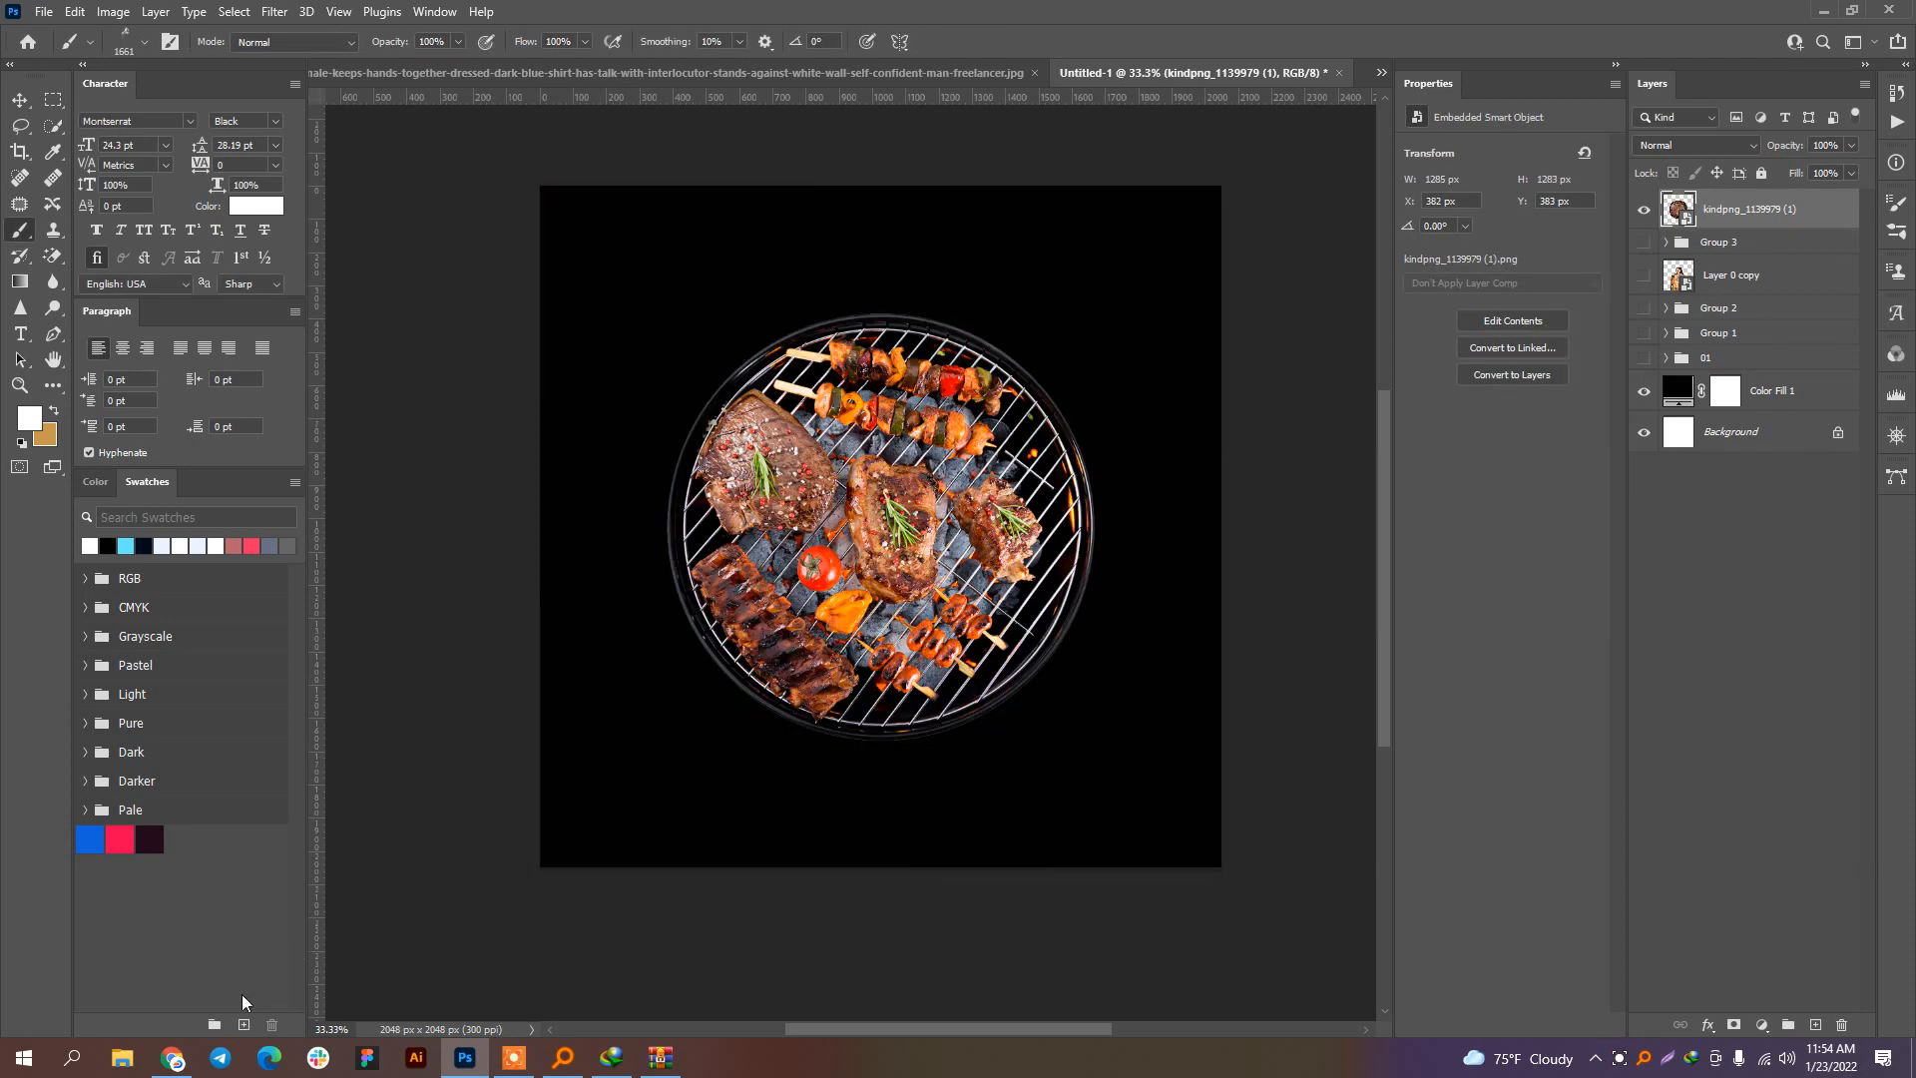
Step: Copy the wispy smoke overlay image from Chrome and paste it above the grill in the Photoshop document
left_click(171, 1058)
right_click(1299, 336)
left_click(1368, 594)
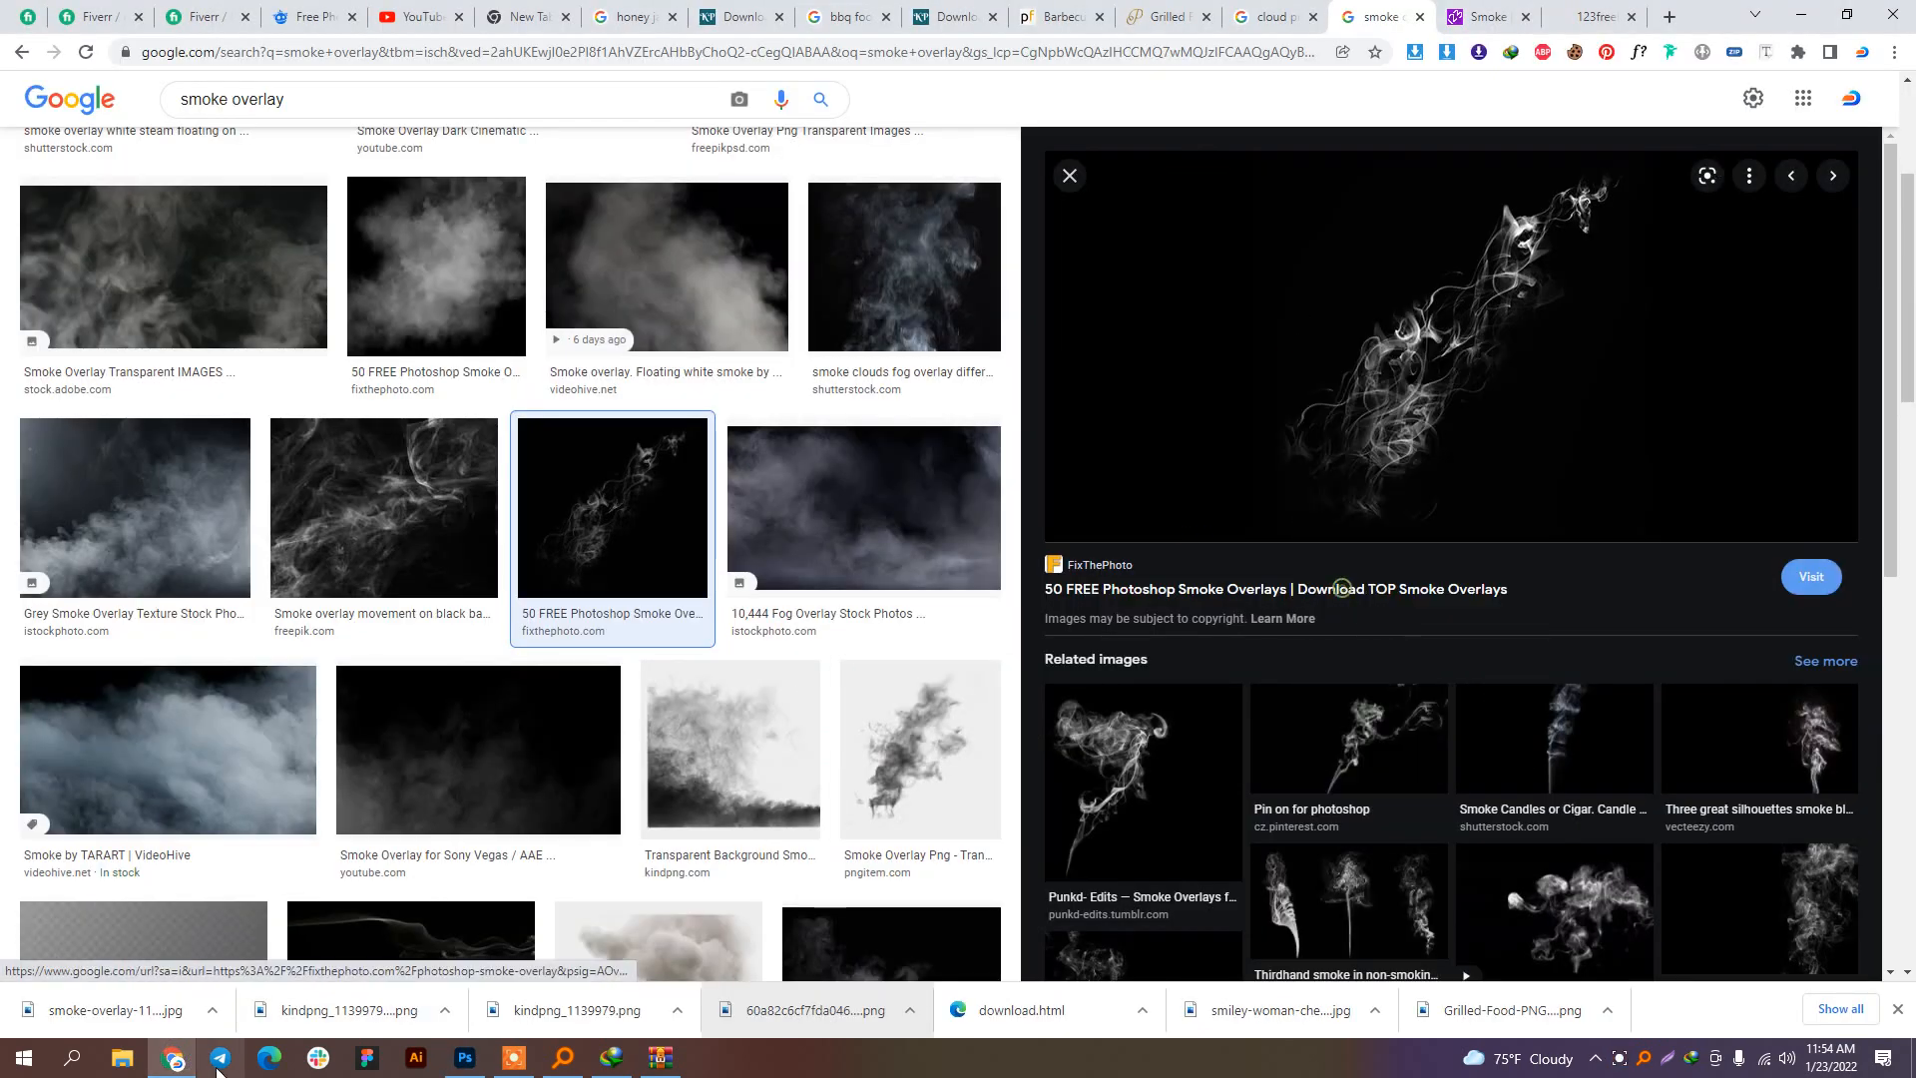
left_click(467, 1056)
key("ctrl+v")
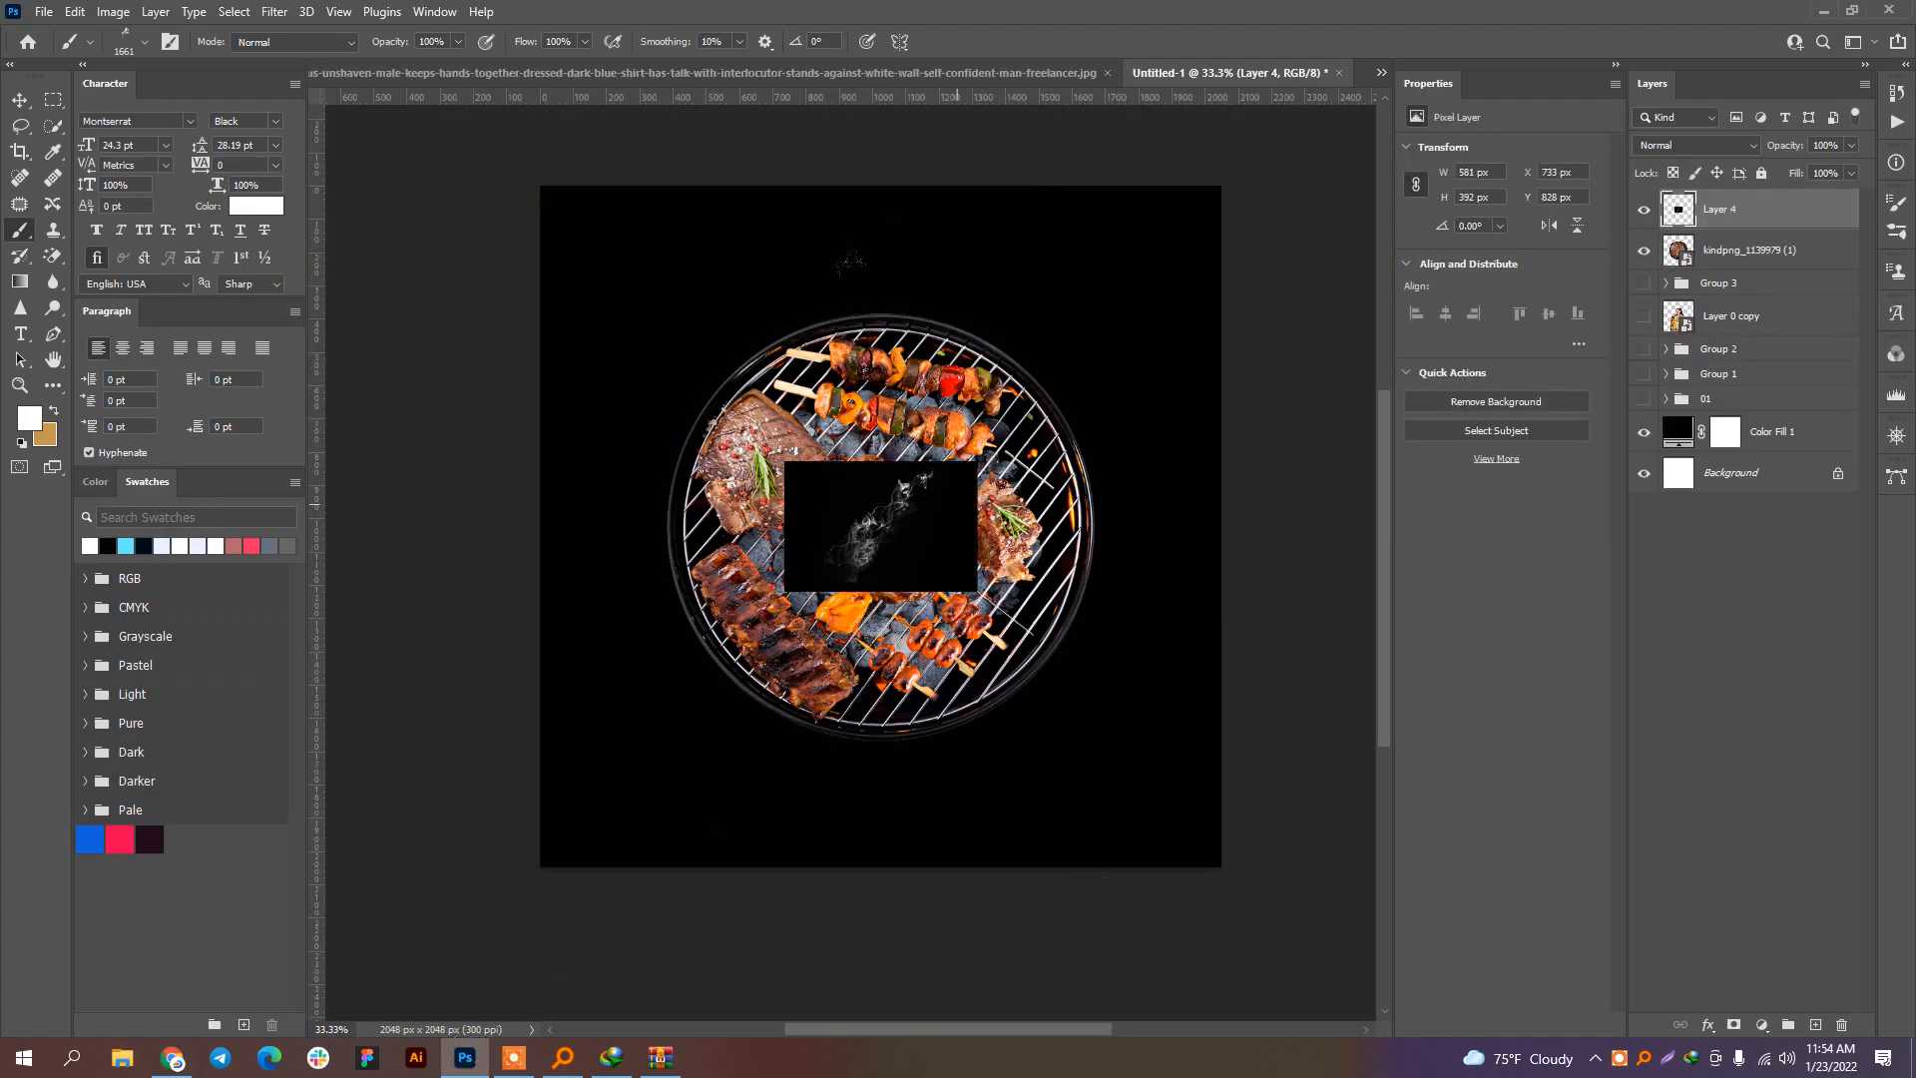
Step: Set the pasted smoke layer's blend mode to Screen and enlarge it to about 344% over the grill
left_click(1658, 147)
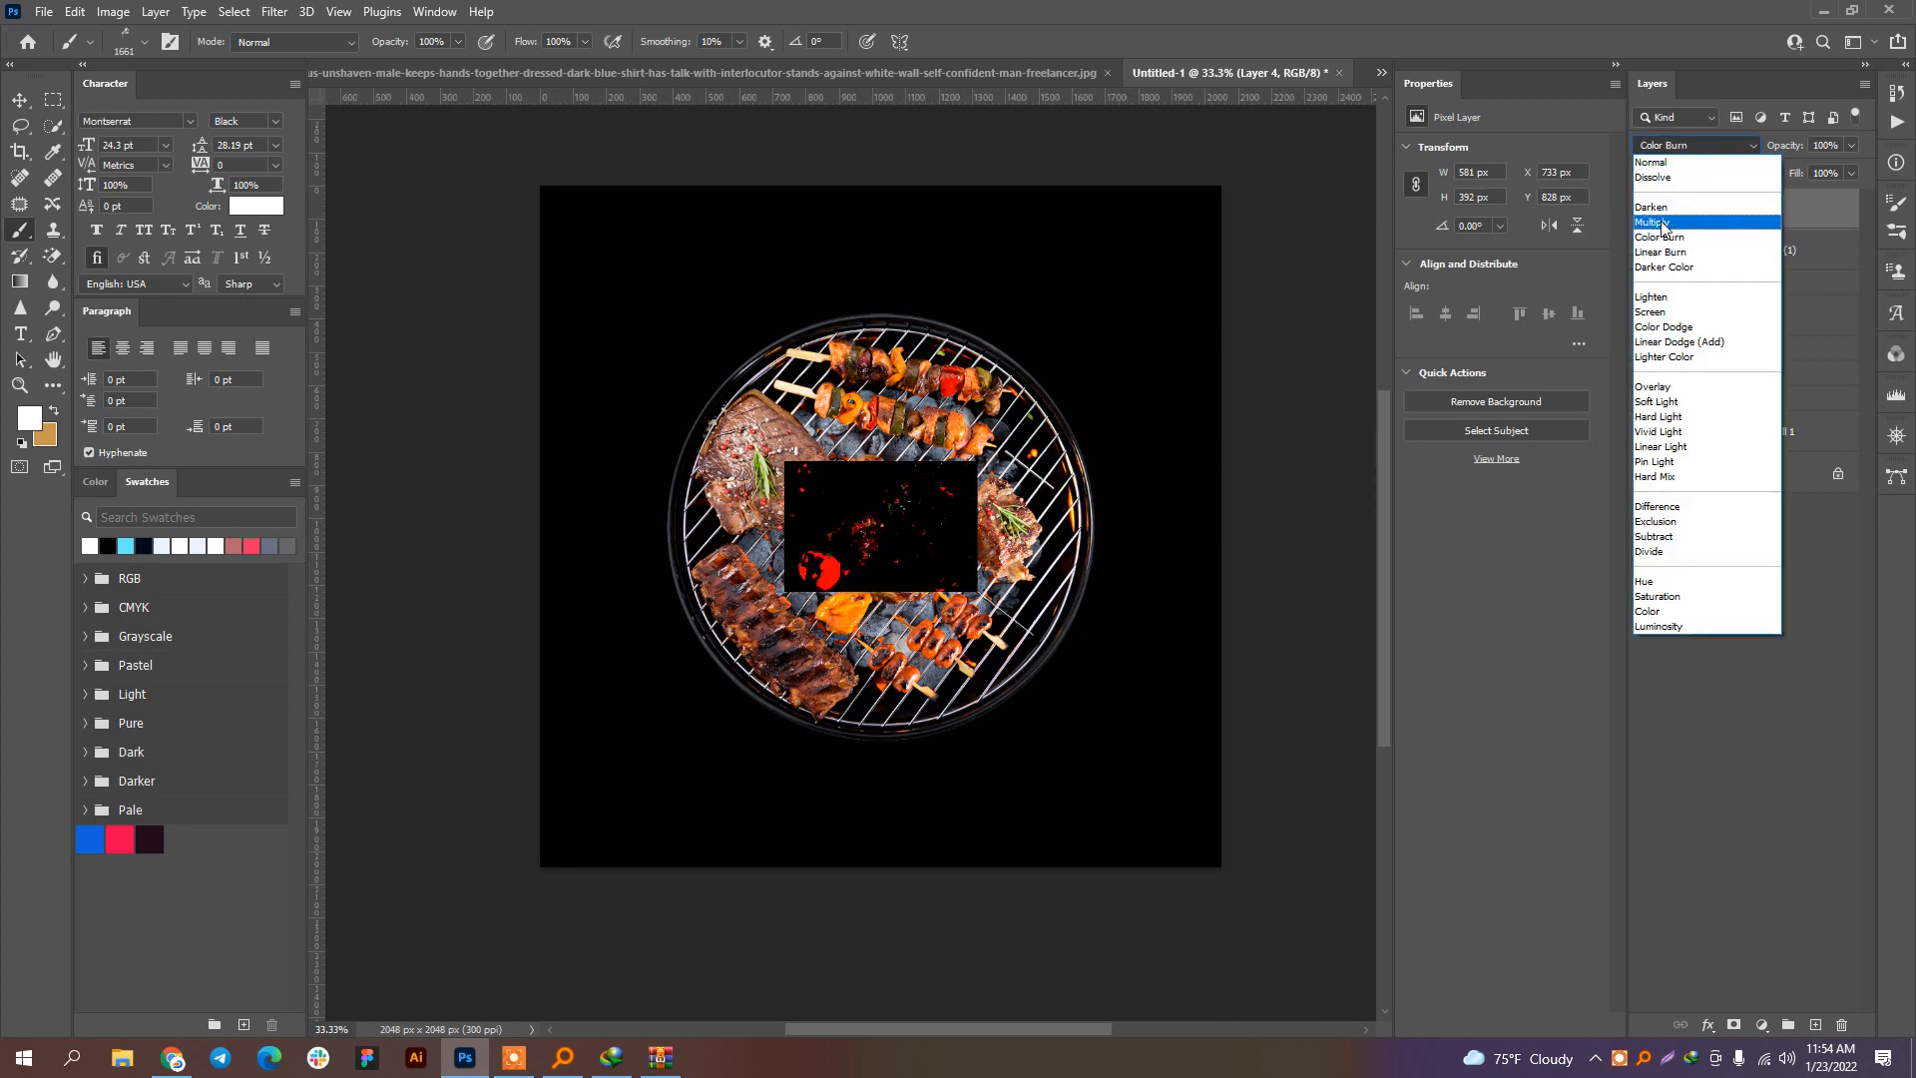
left_click(1652, 312)
key("ctrl+t")
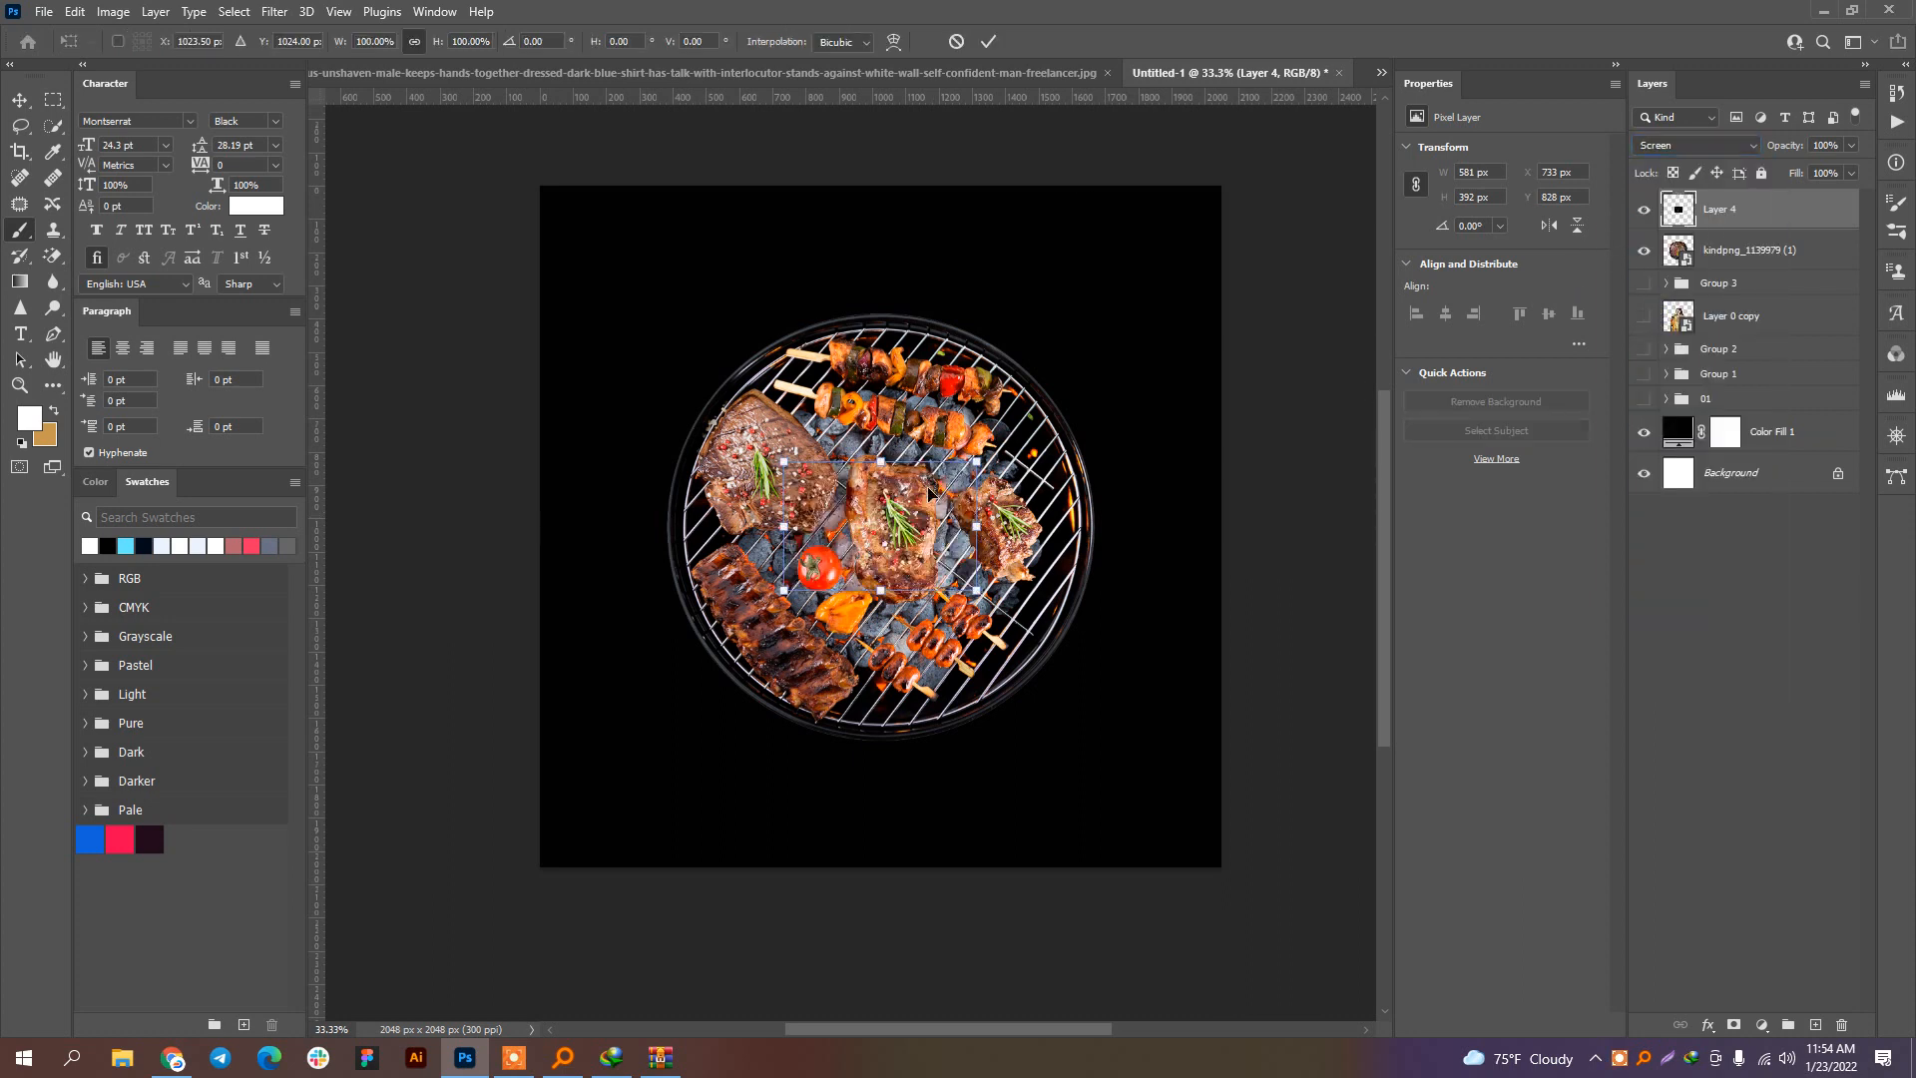
left_click_drag(987, 520, 1223, 483)
mouse_move(986, 514)
left_mouse_down()
mouse_move(1007, 472)
mouse_move(973, 503)
left_mouse_up()
key("Return")
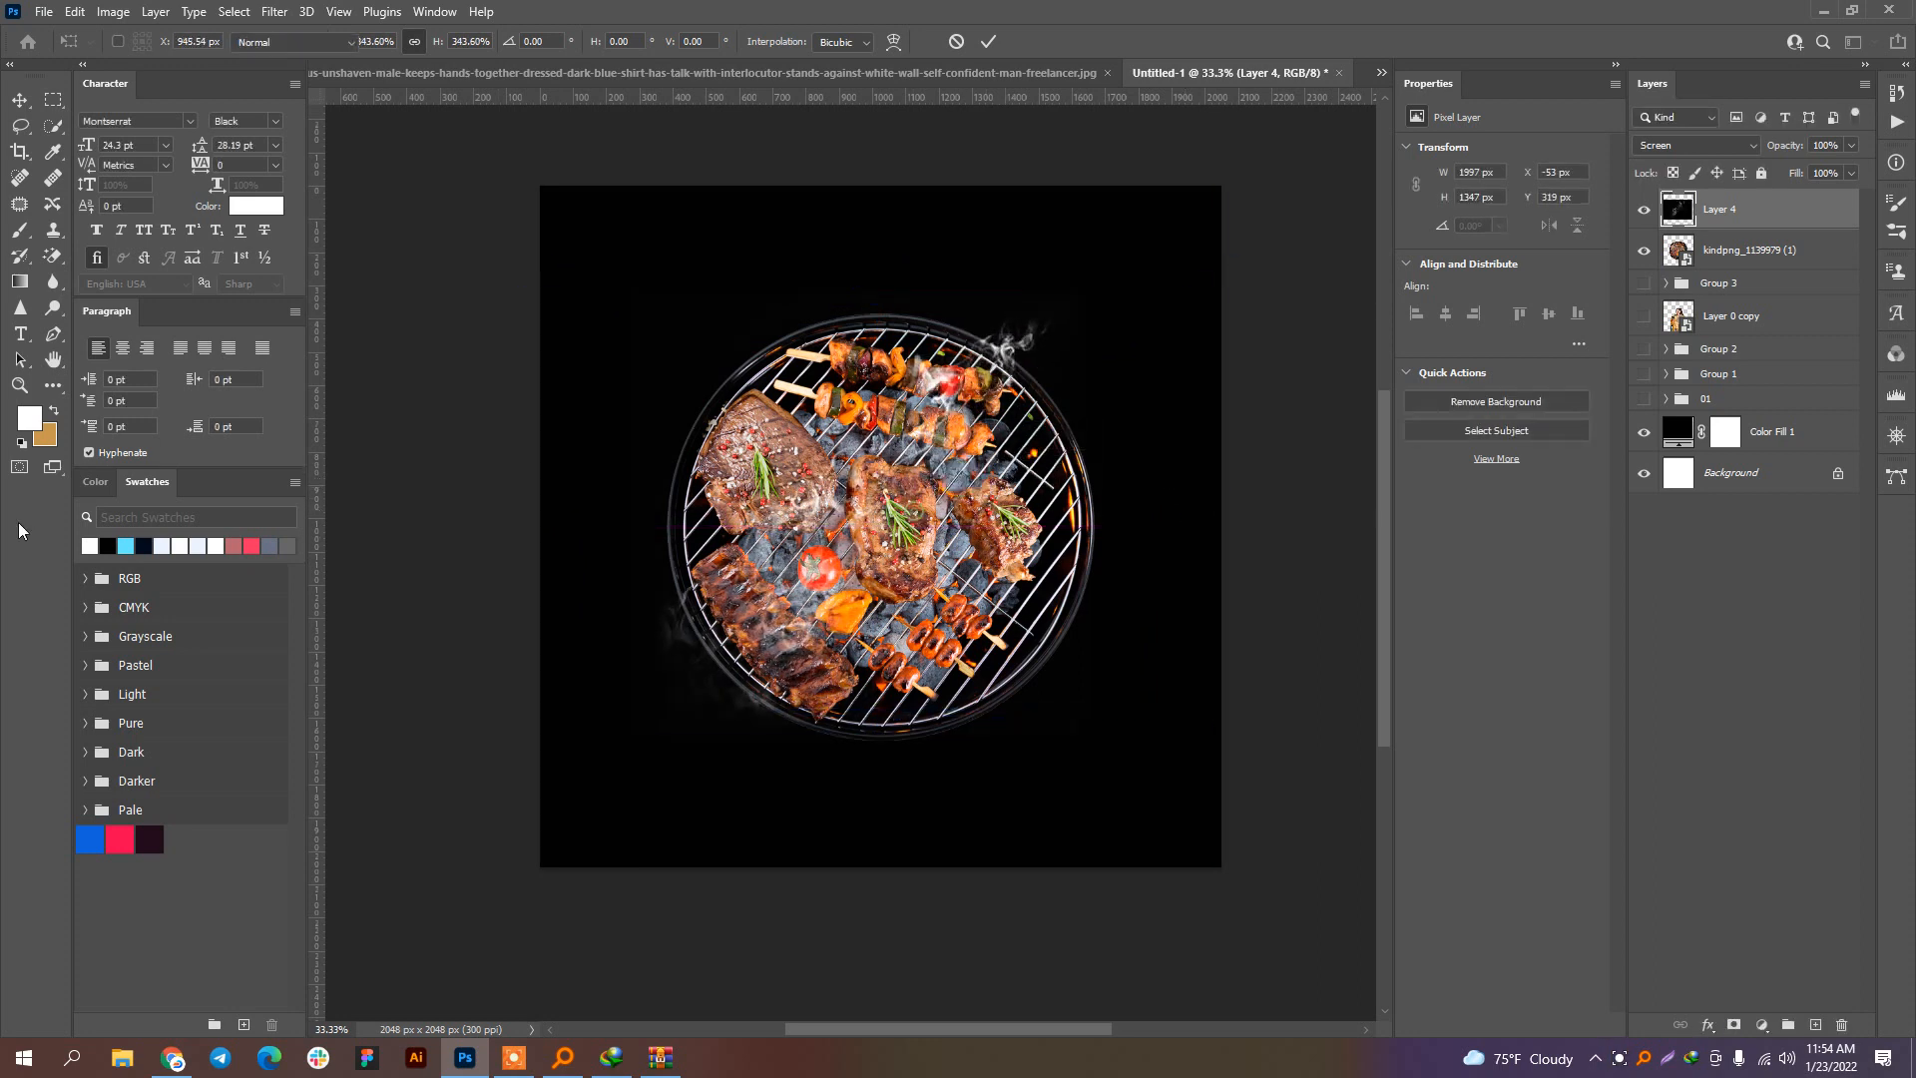
key("b")
left_click(515, 1059)
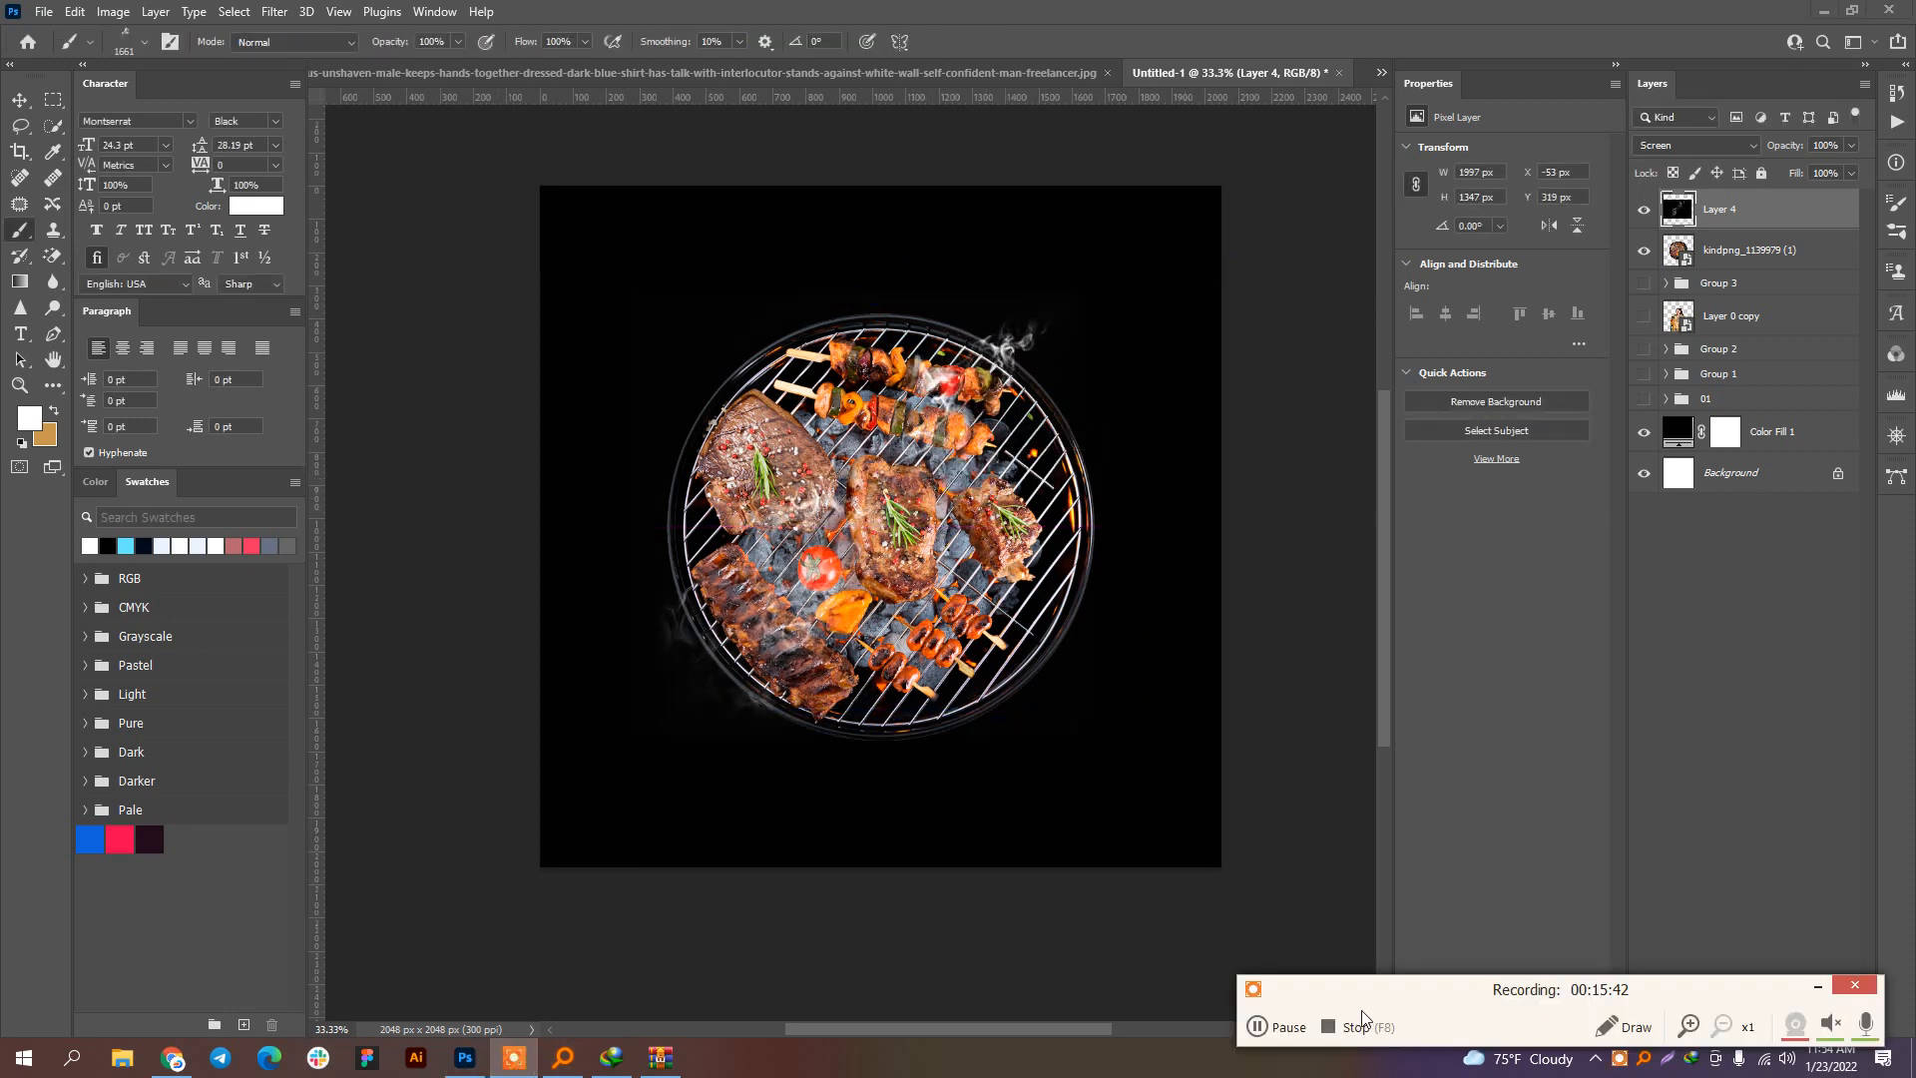
left_click(1277, 1026)
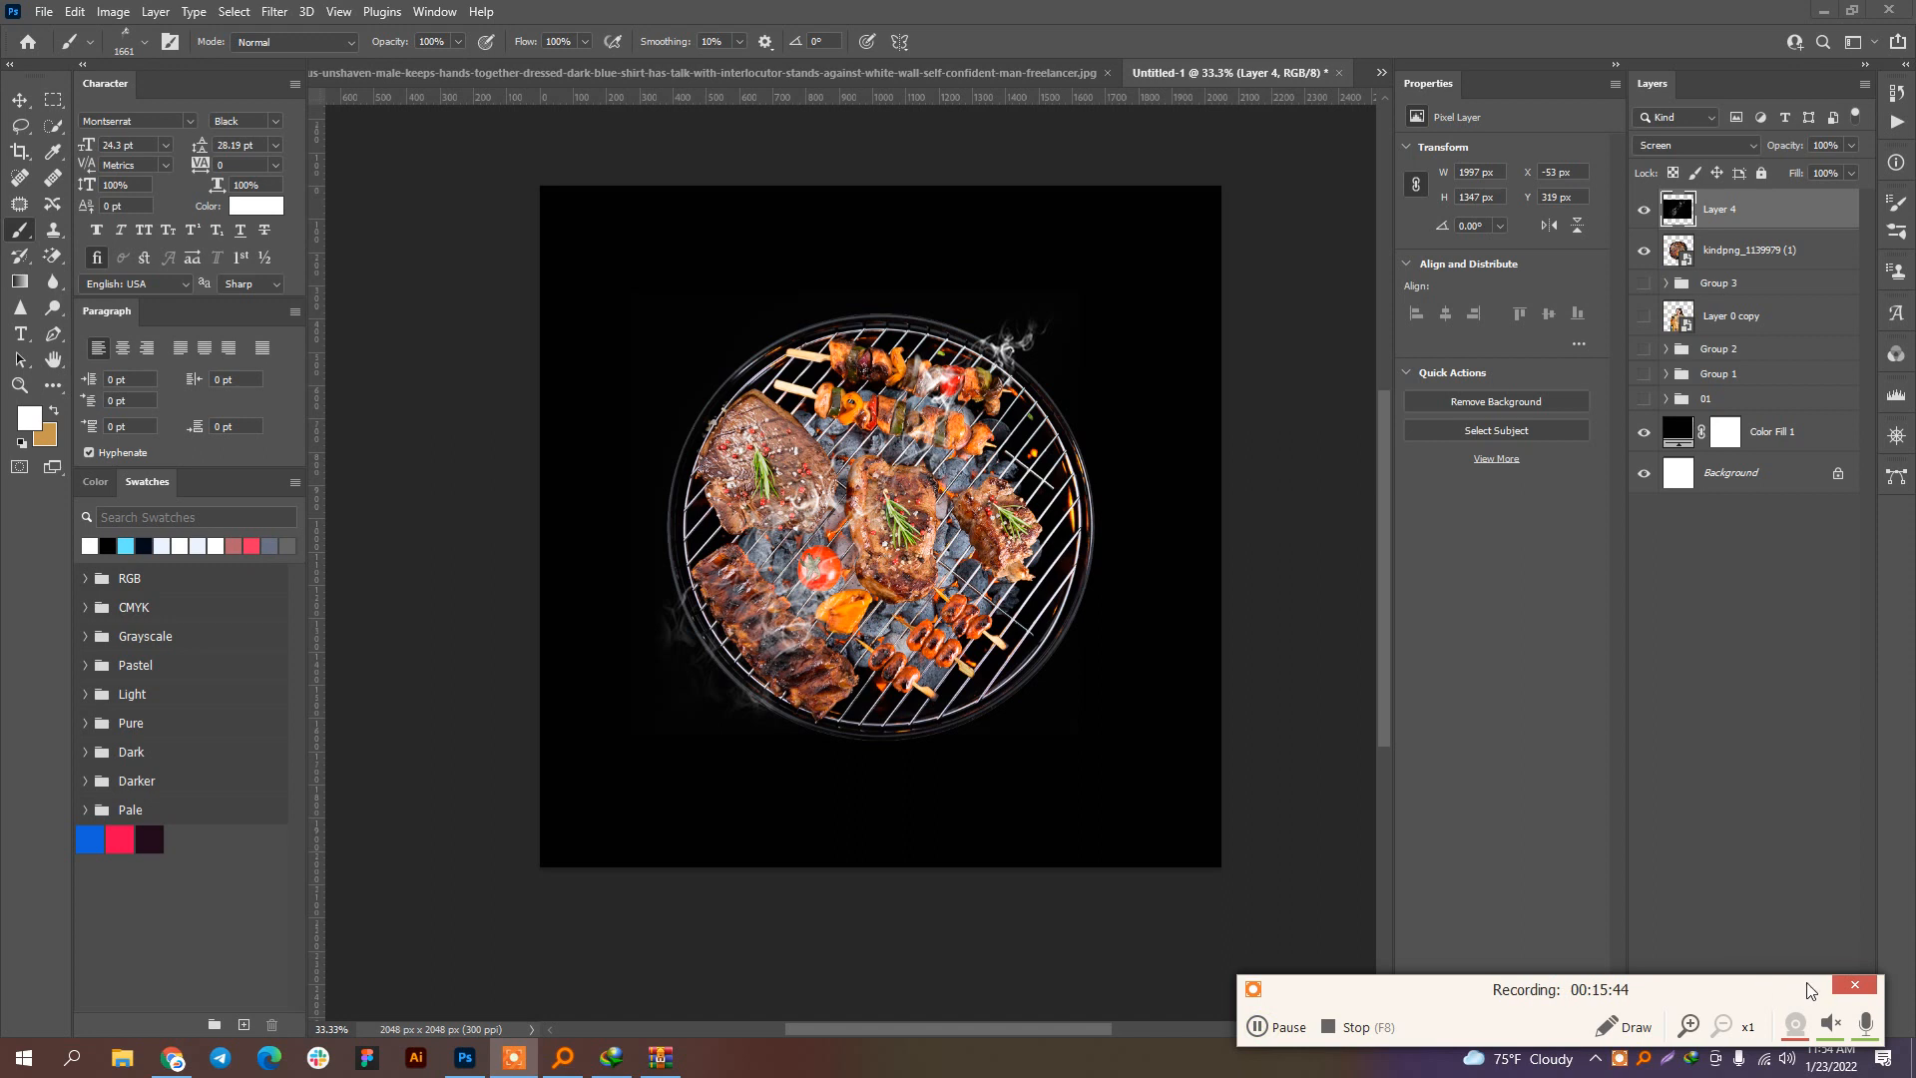
left_click(1808, 988)
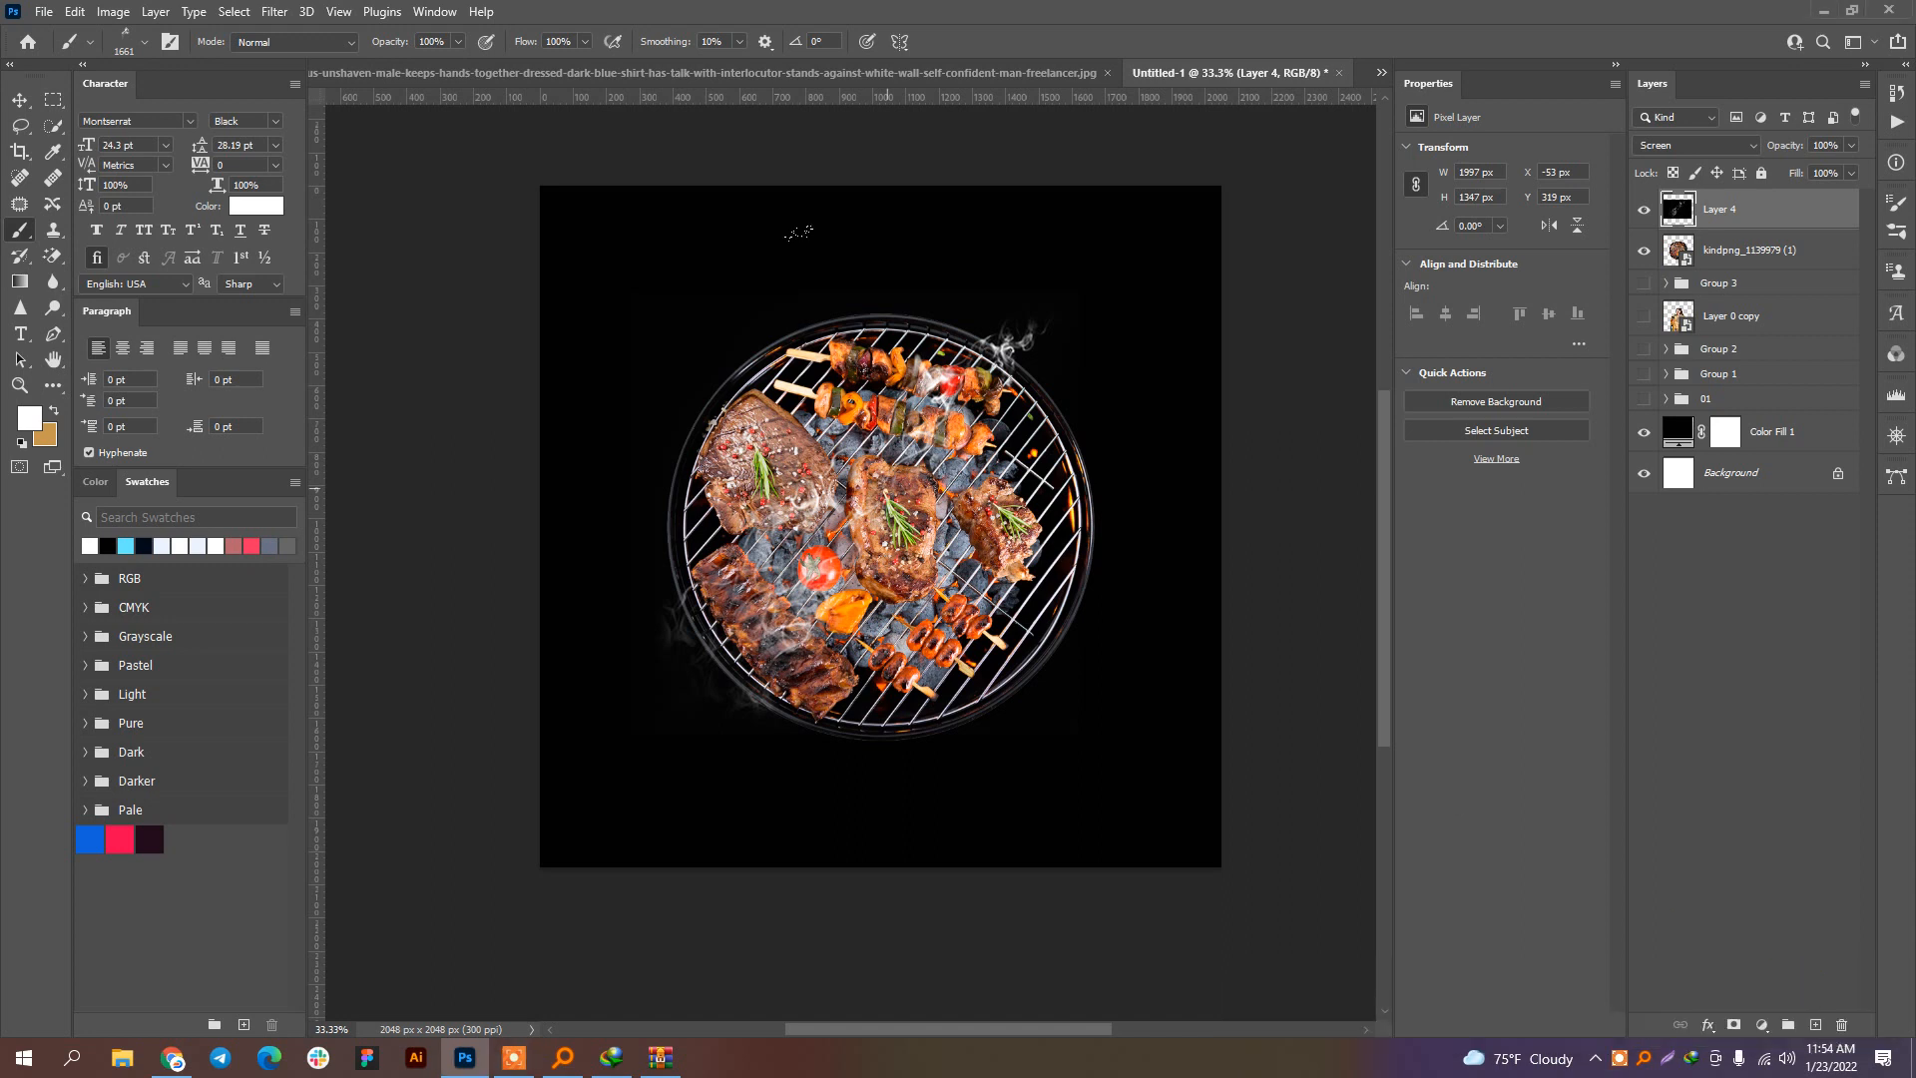
Step: Duplicate the smoke layer, rotate the copy 90° counterclockwise and move it over the grill's lower-right edge
key("ctrl+j")
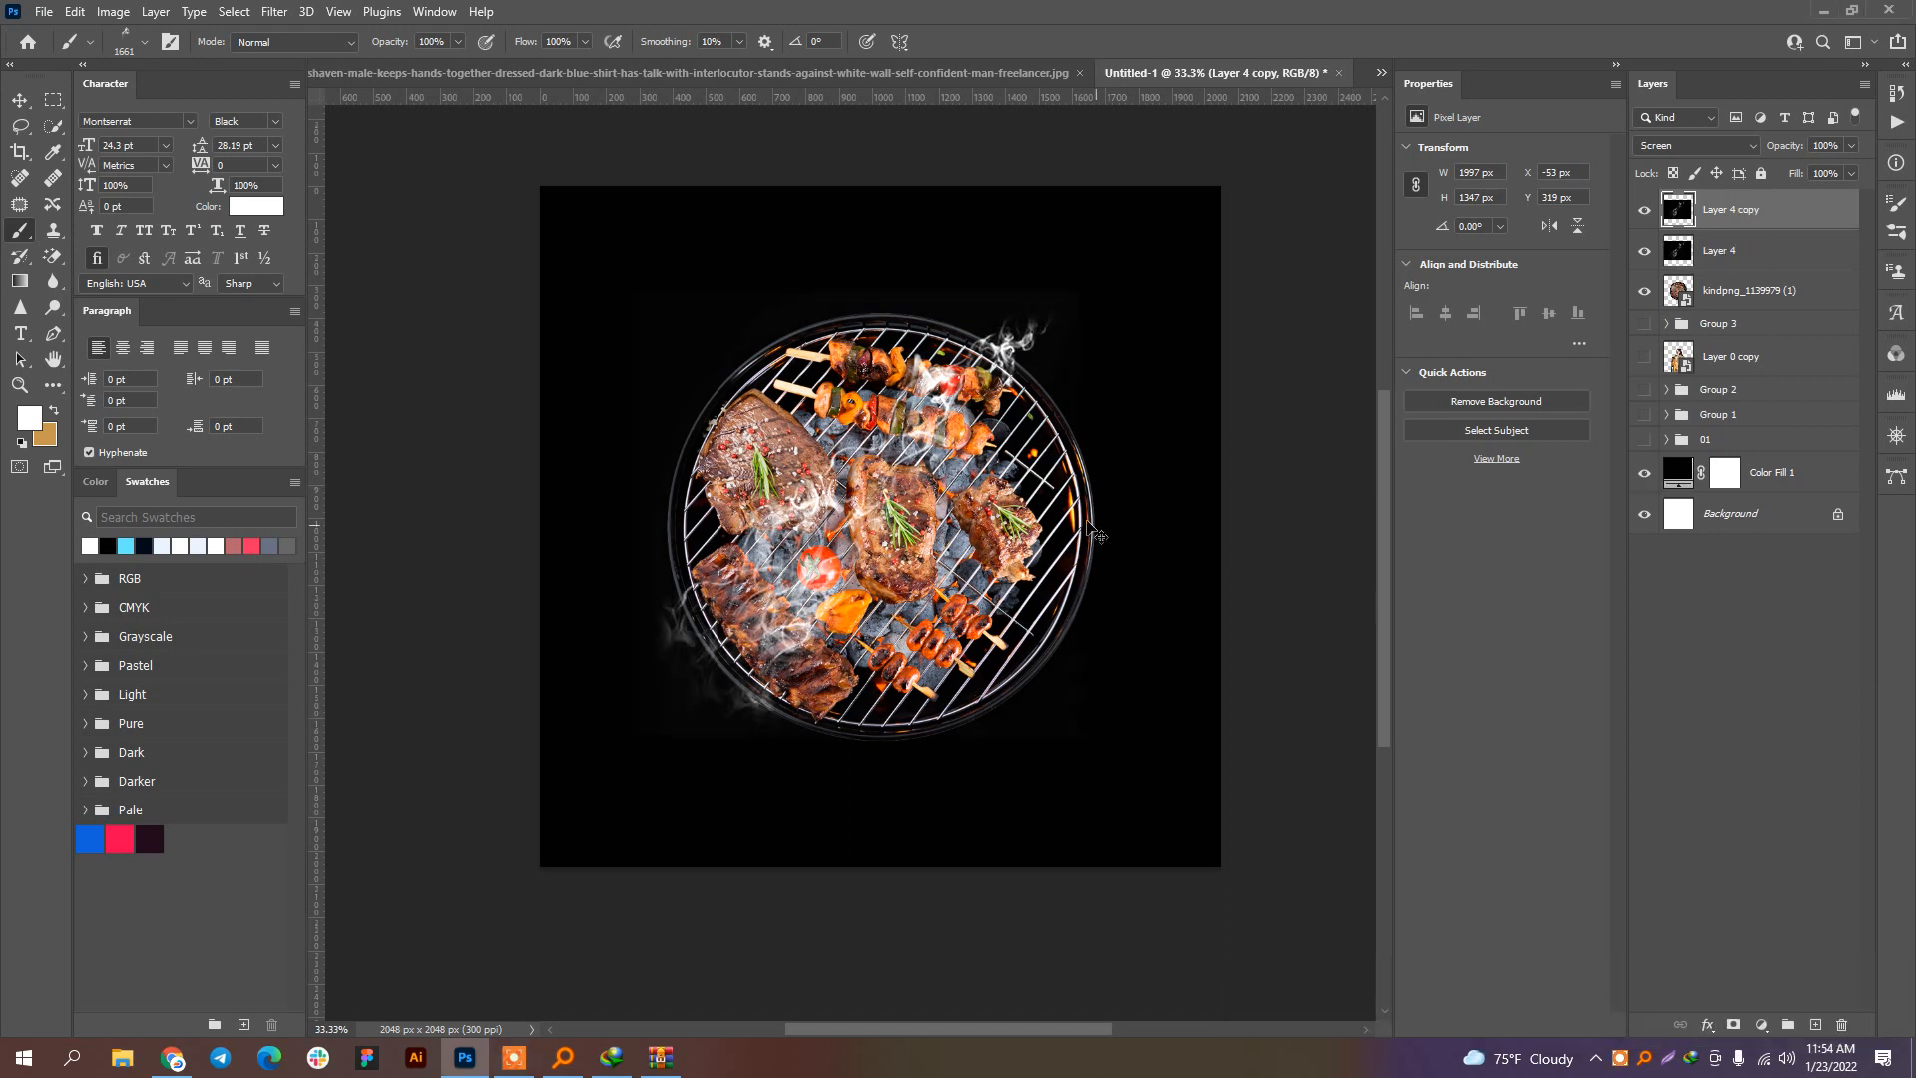
key("ctrl+t")
left_click_drag(1042, 275, 564, 281)
left_click(22, 103)
left_click_drag(850, 541, 952, 592)
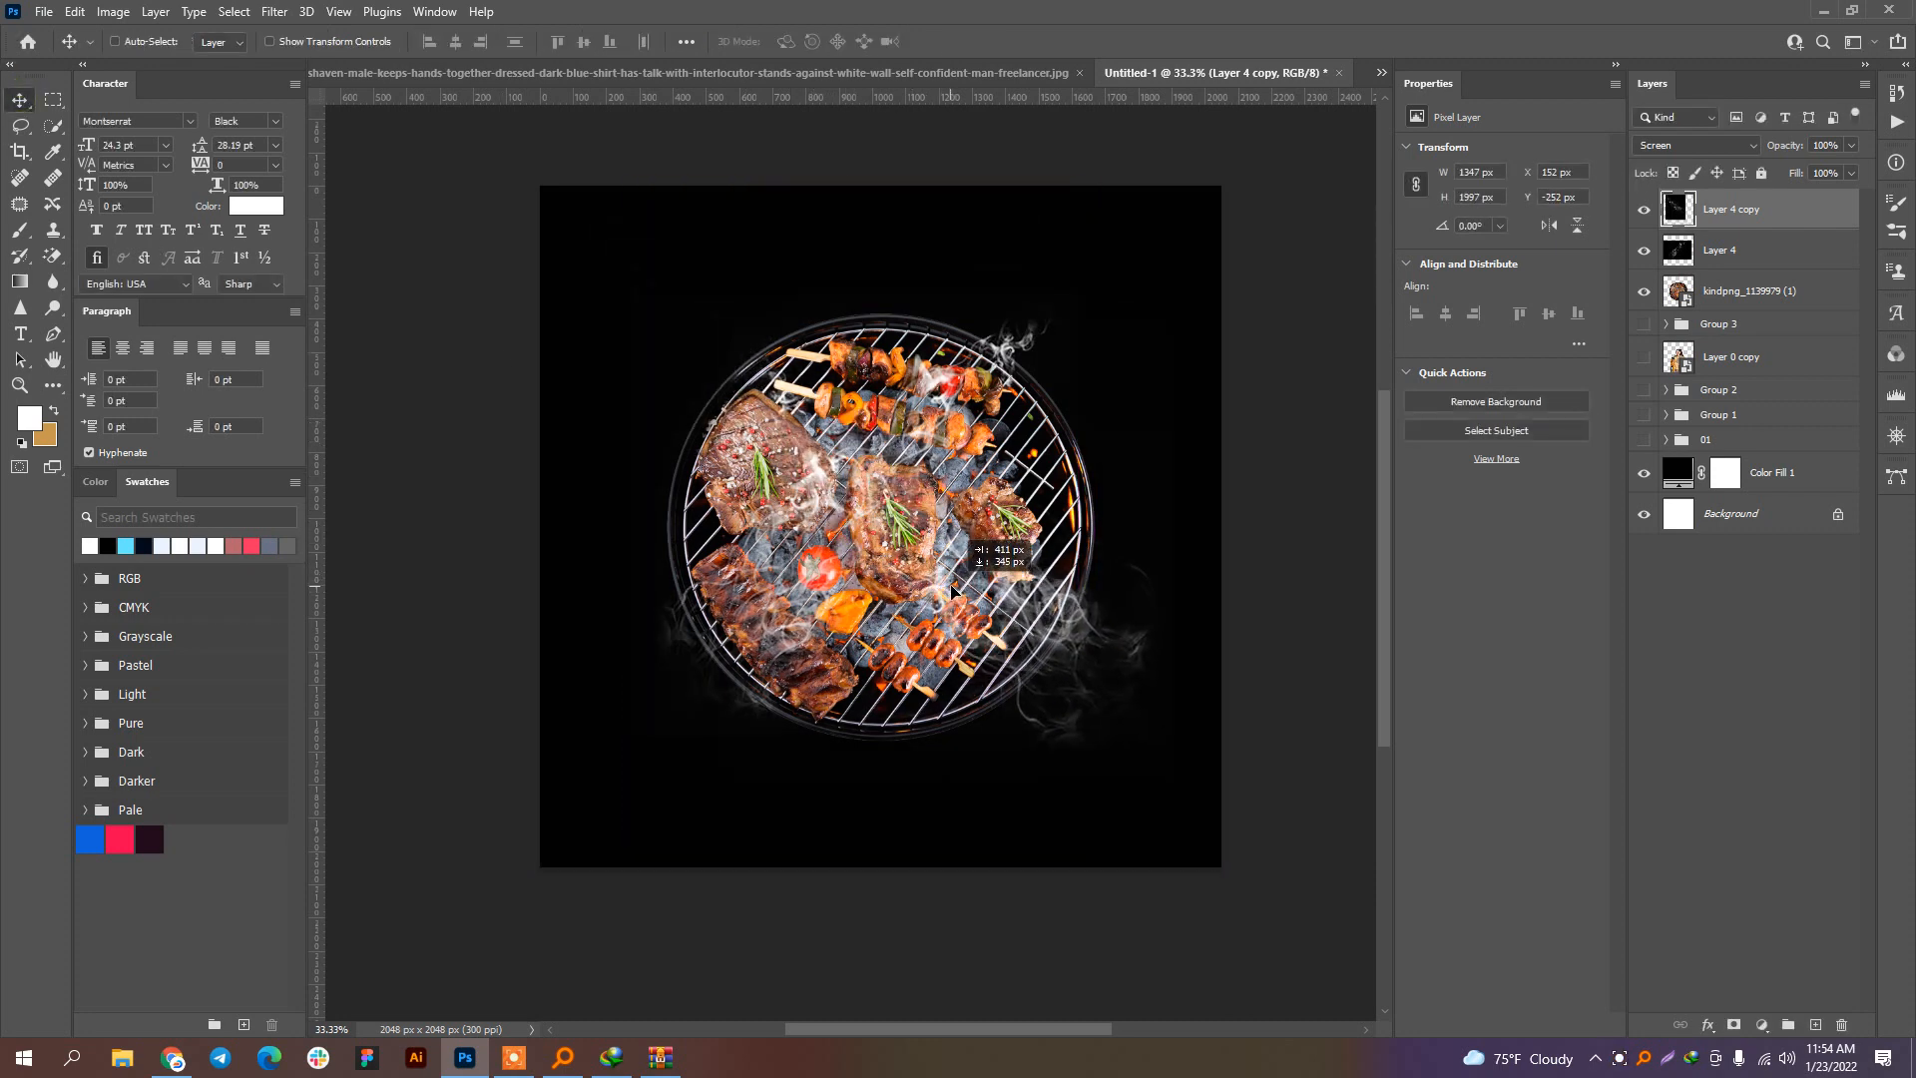
Step: Rotate the smoke copy by about -50° so its dense part rises off the grill's right edge
key("ctrl+t")
left_click_drag(1187, 413, 1003, 284)
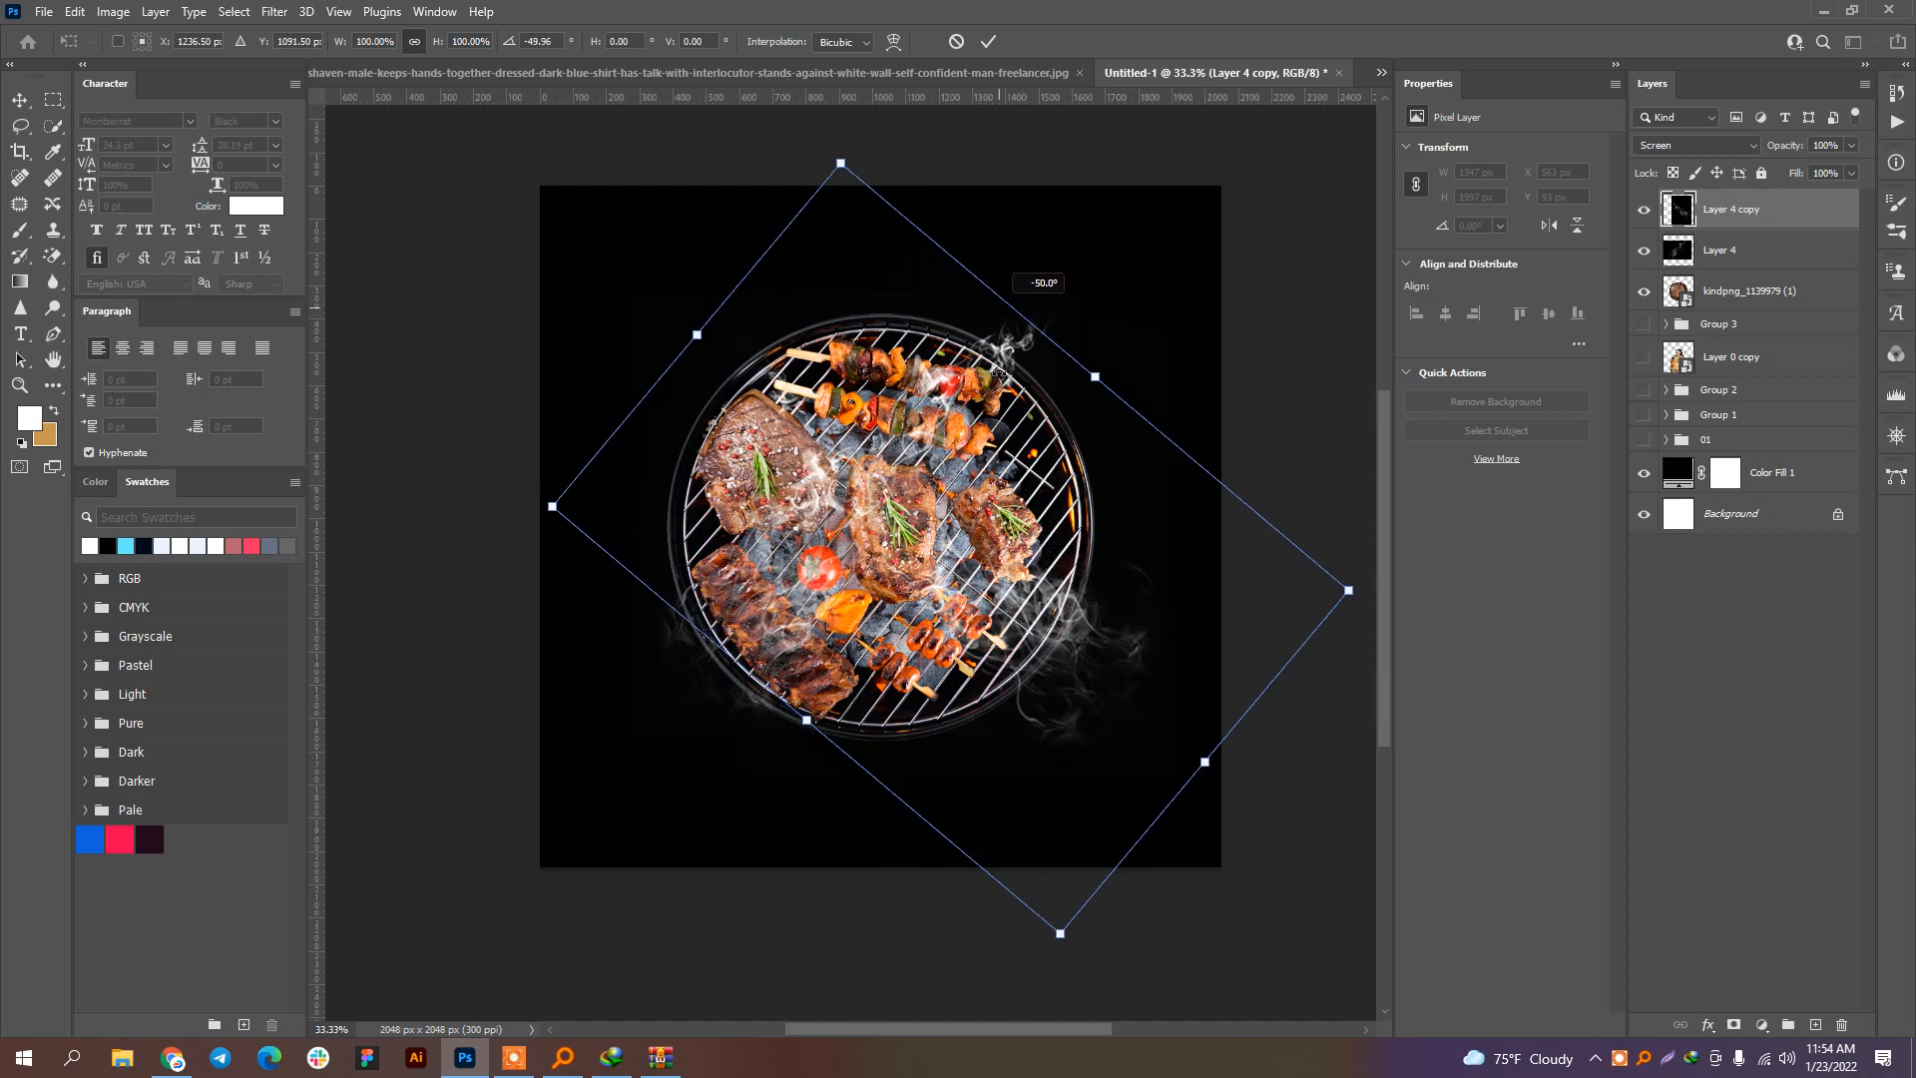
key("Return")
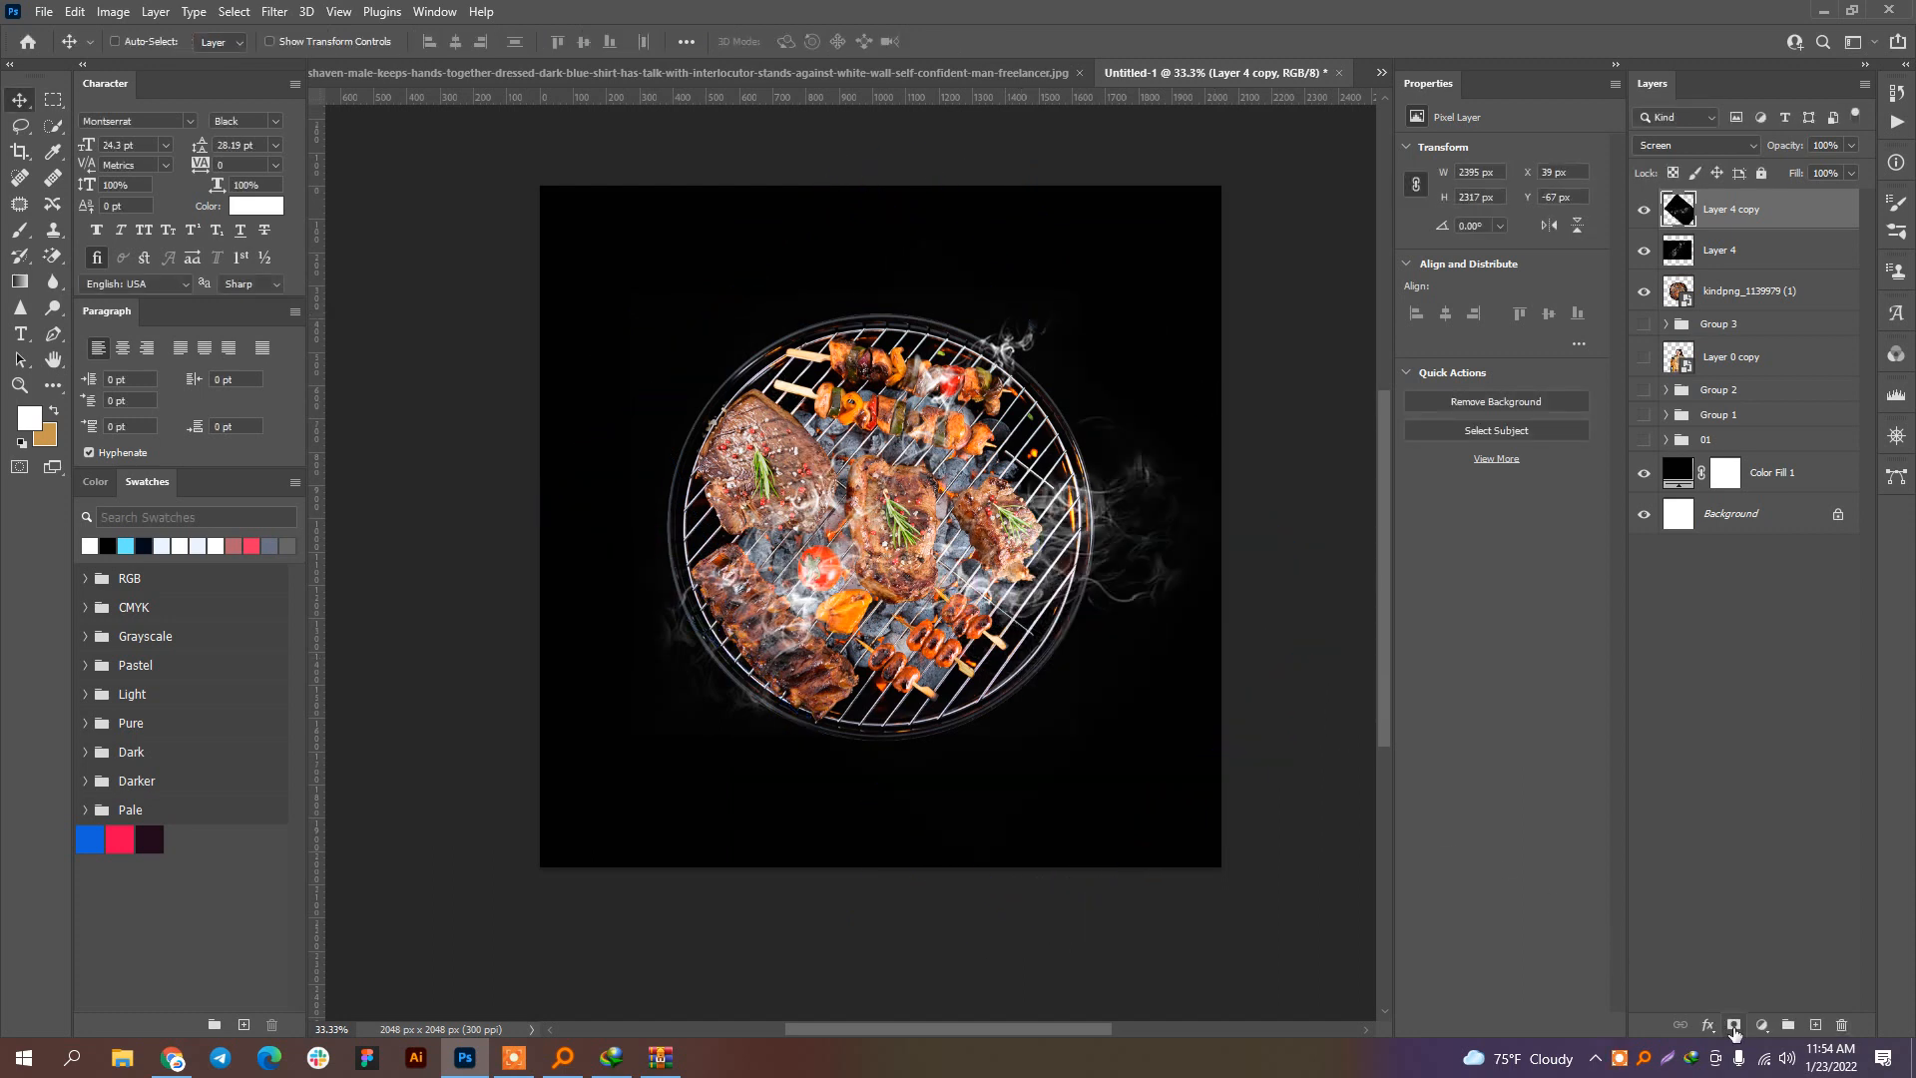
Step: Add a layer mask to Layer 4 copy and paint out its smoke over the food with a black Soft Round 1661 px brush
left_click(1733, 1027)
left_click(20, 235)
left_click(136, 45)
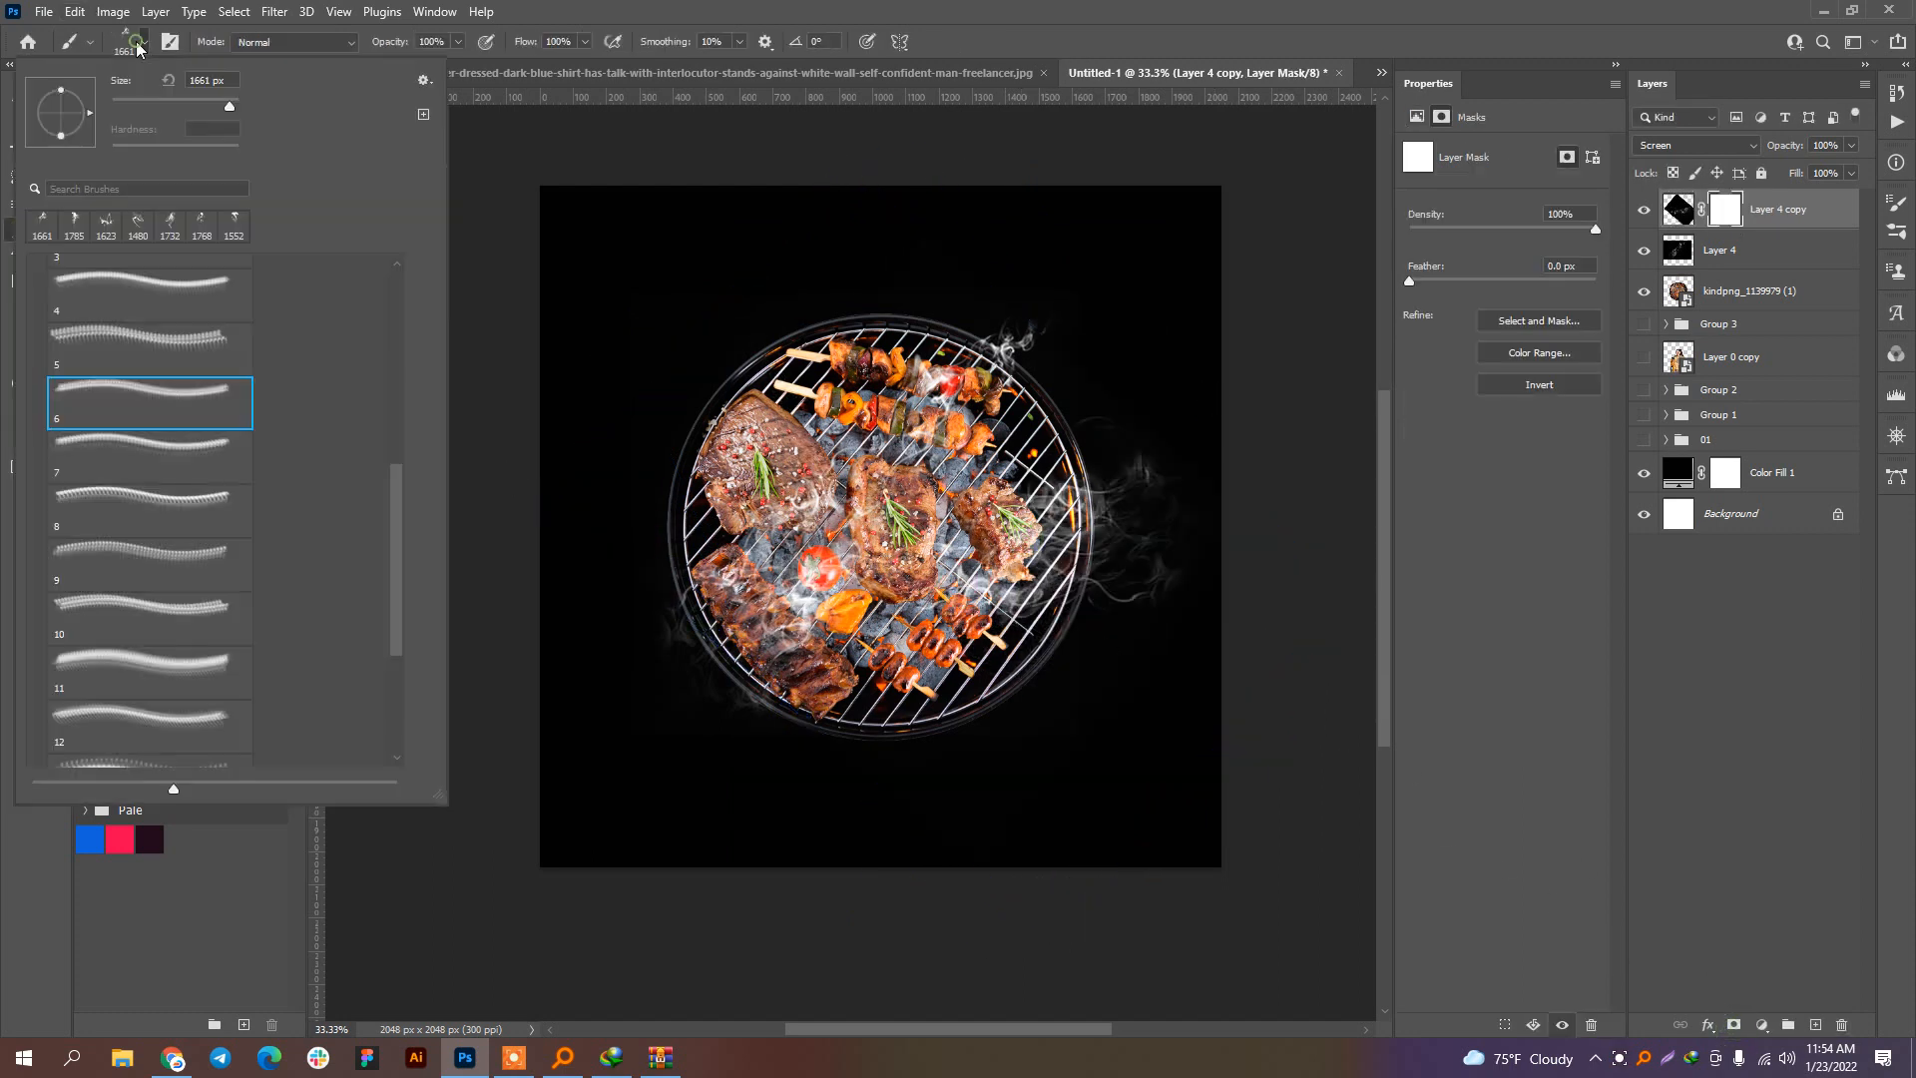
scroll(299, 365, "up", 2)
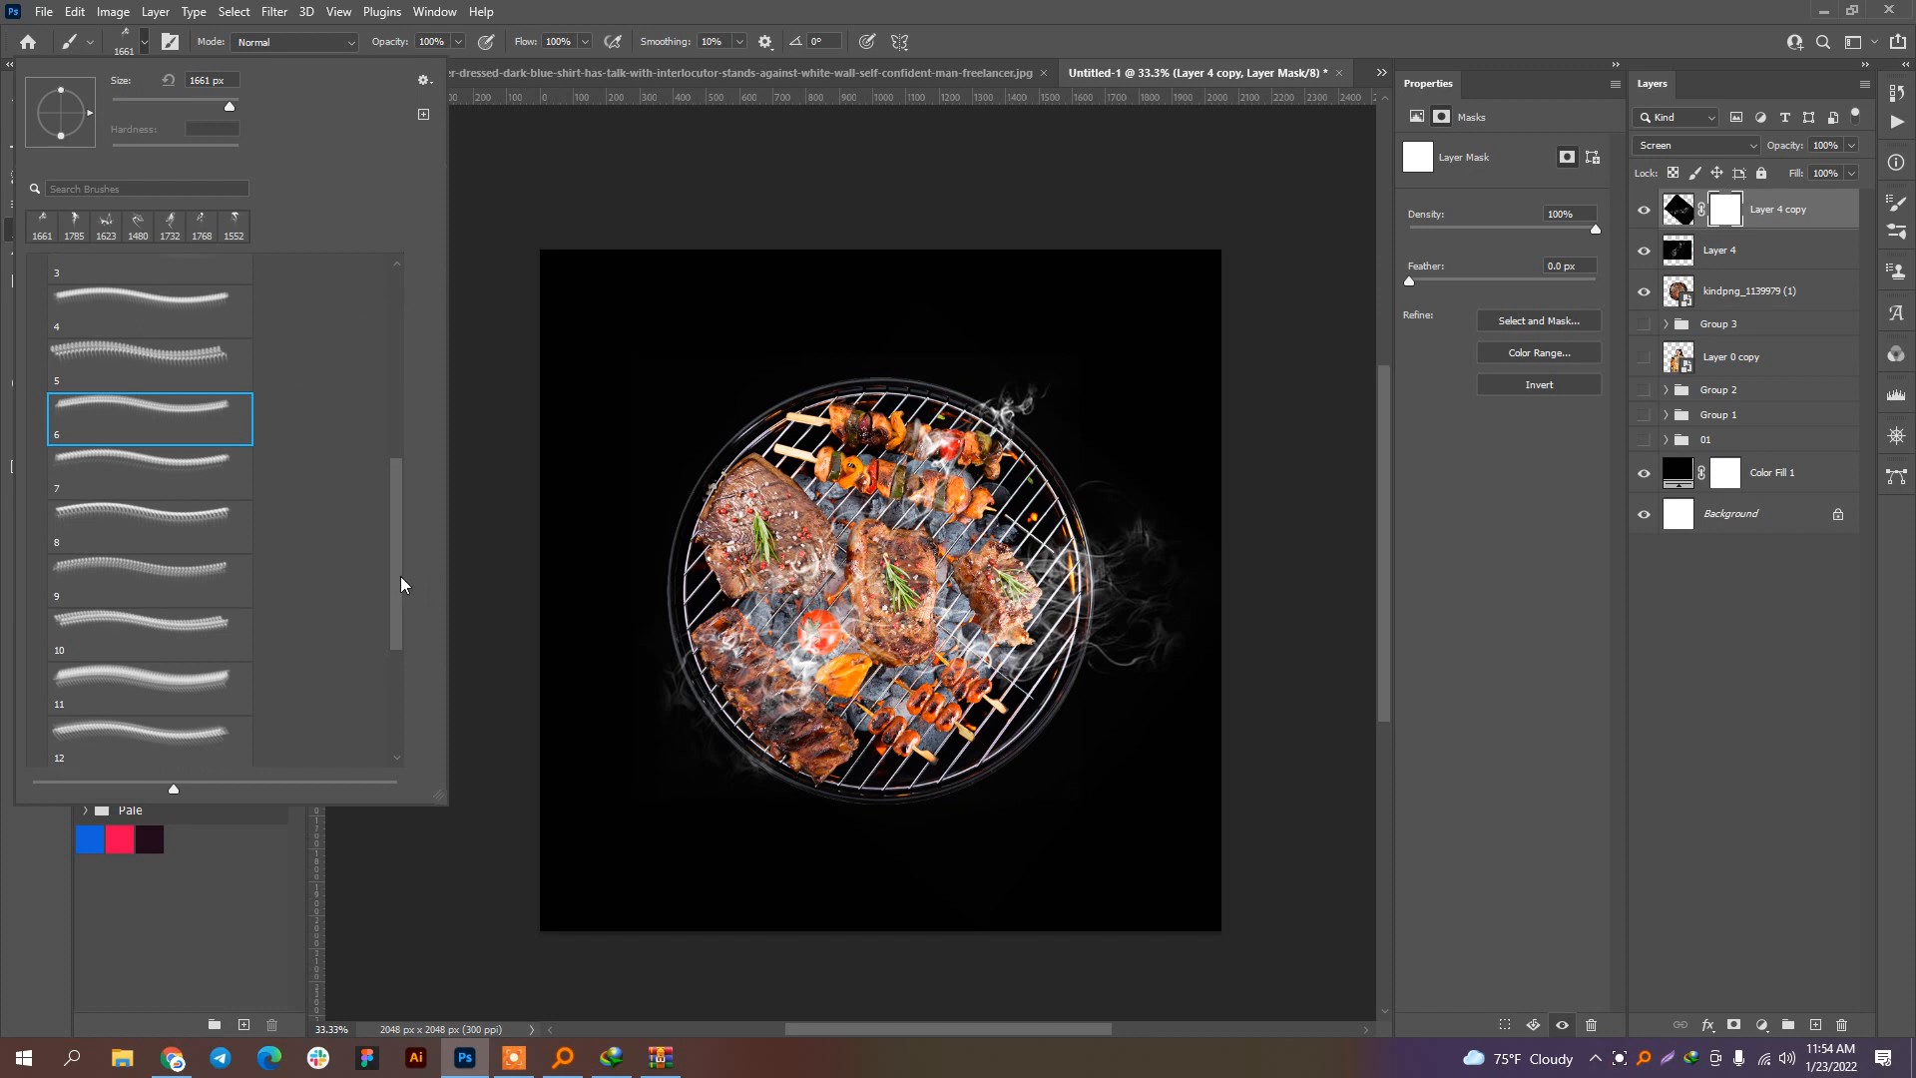
left_click_drag(401, 584, 385, 250)
left_click(37, 267)
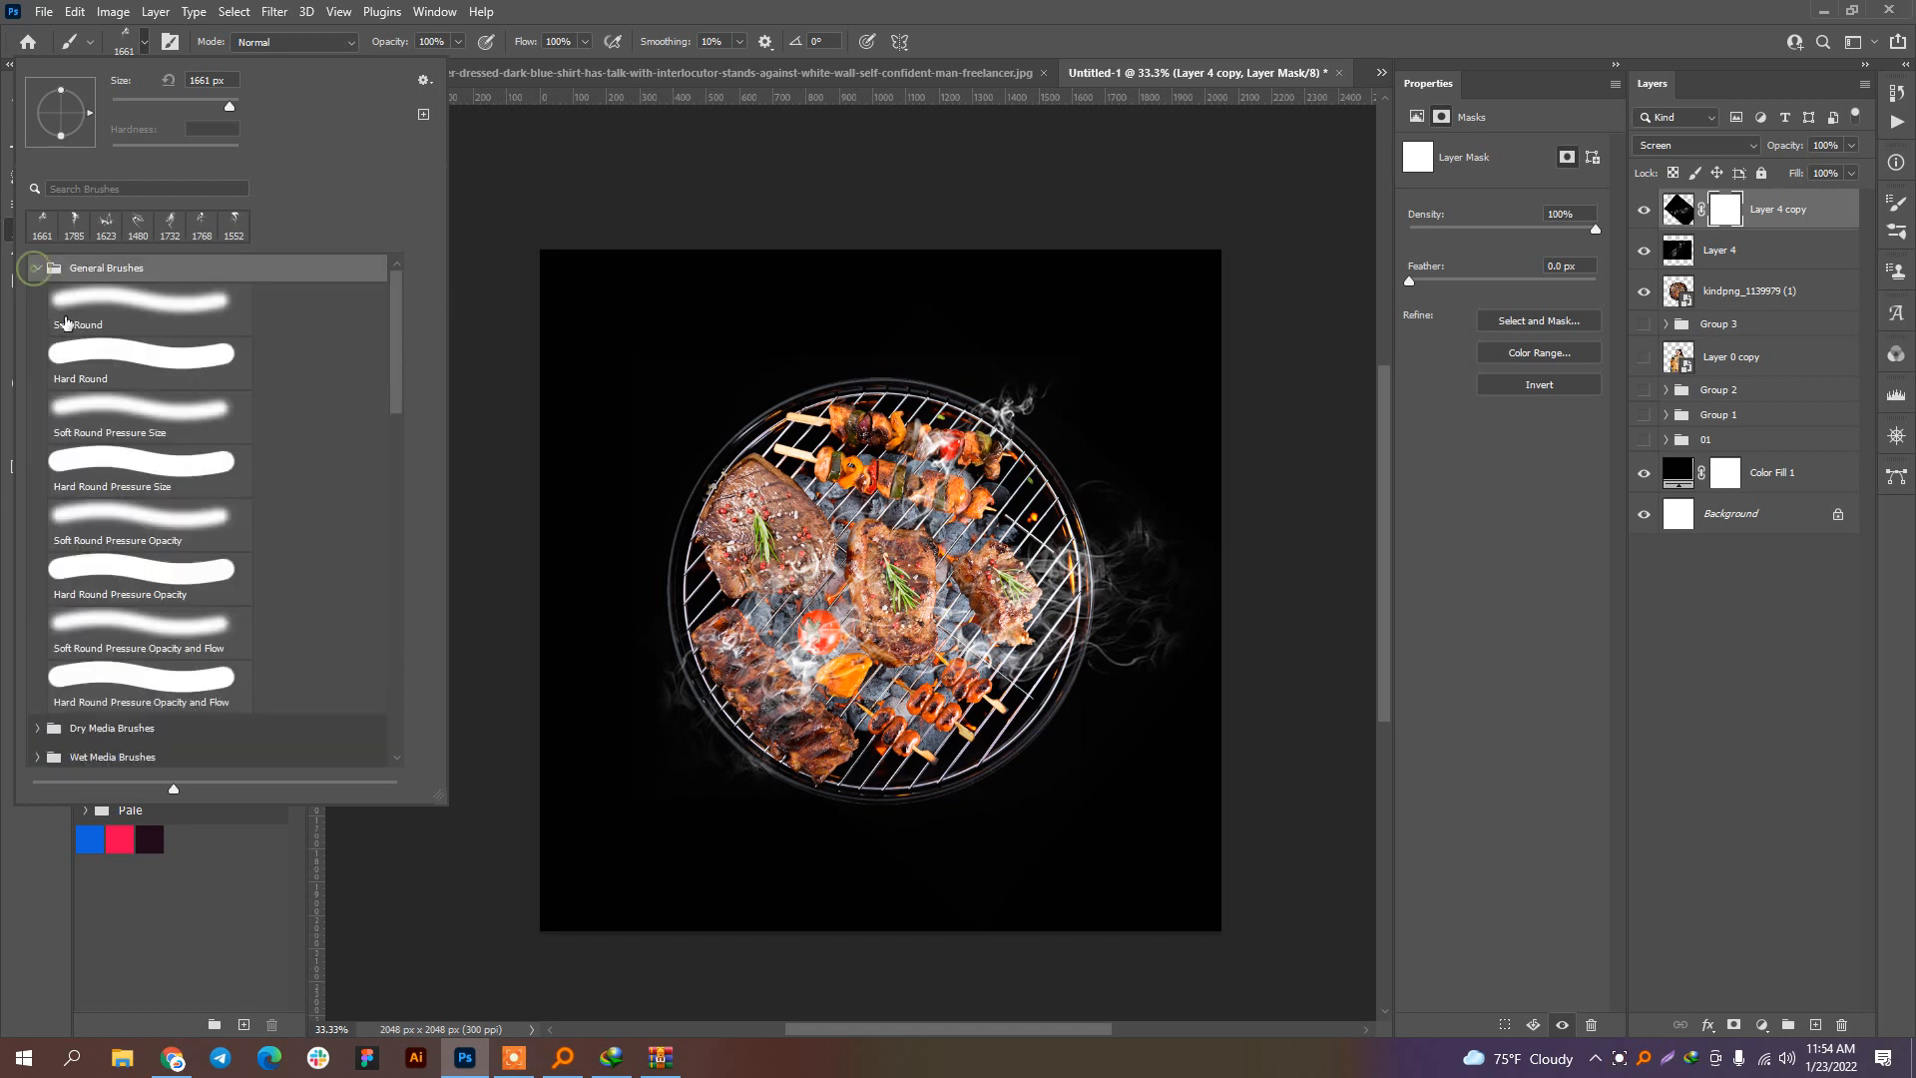
left_click(60, 304)
left_click(144, 45)
left_click_drag(619, 484, 548, 511)
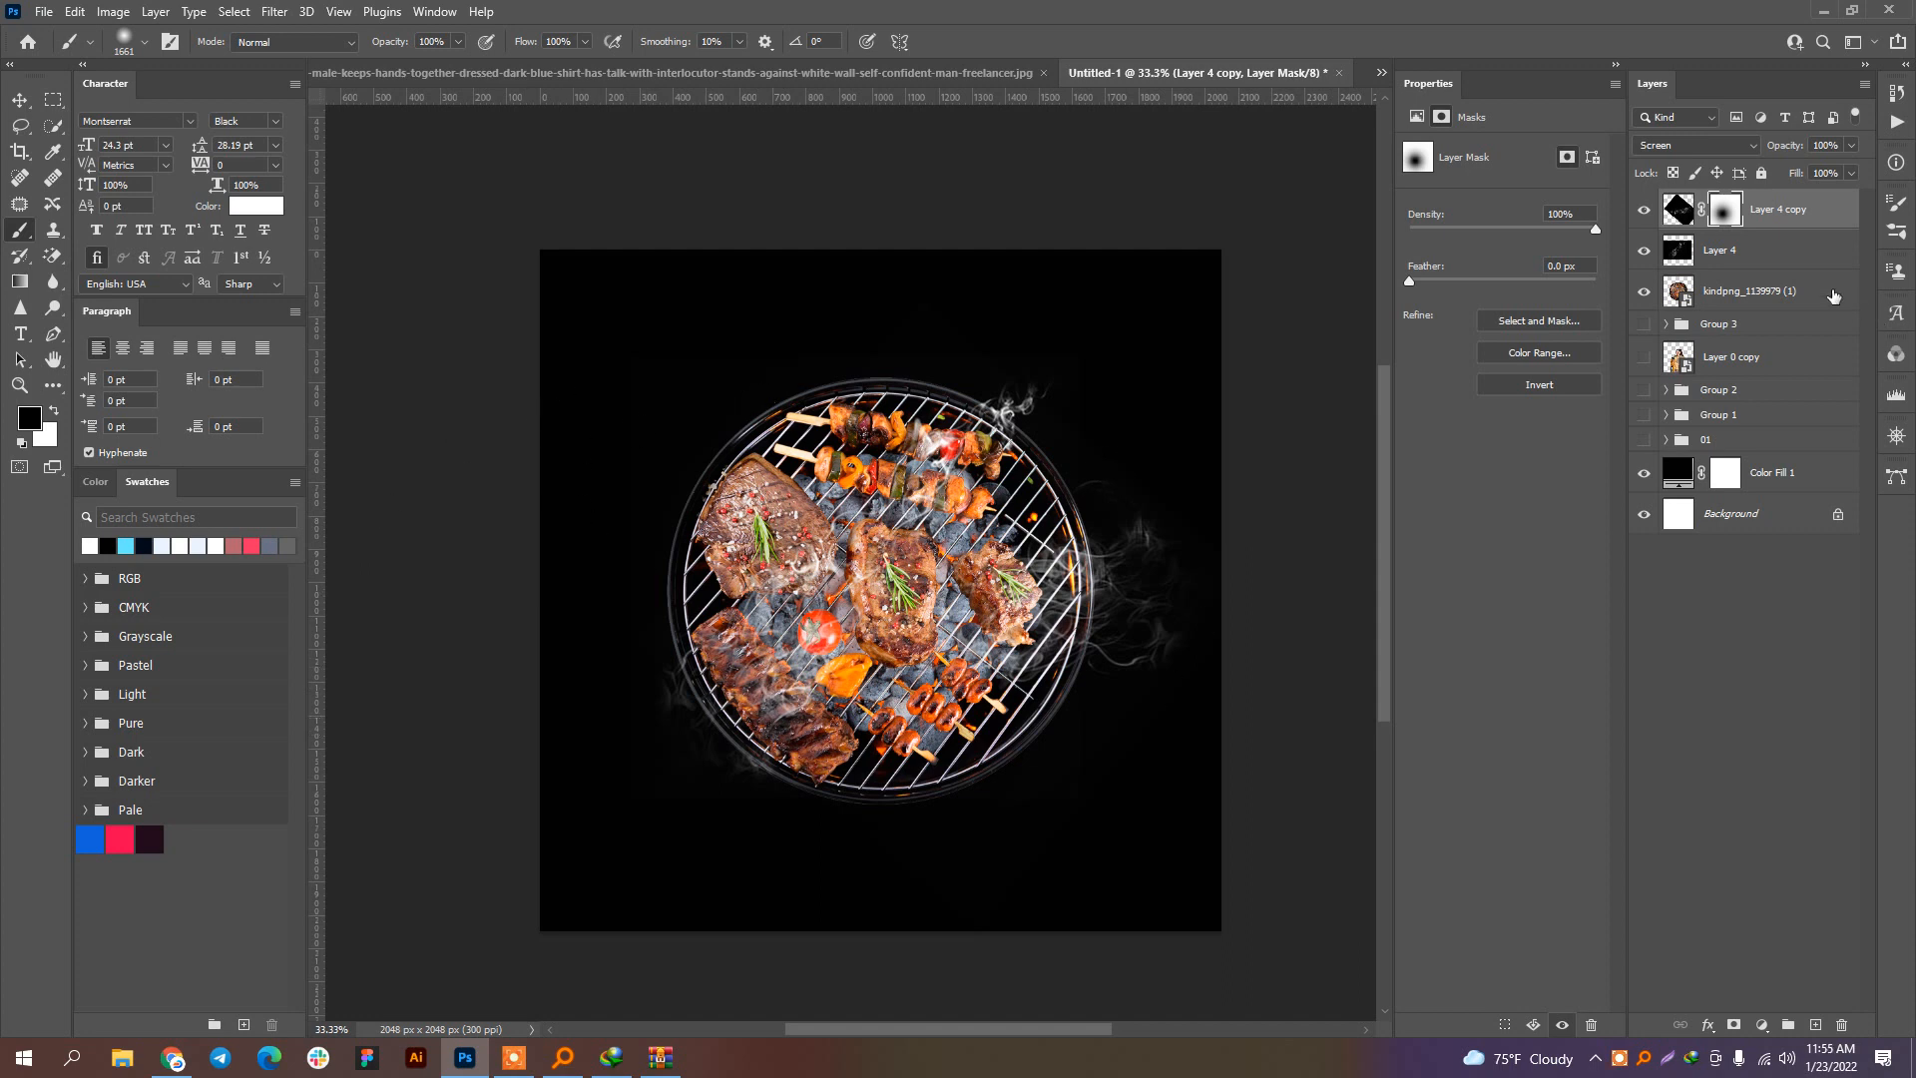
Step: Add a layer mask to Layer 4 and paint out most of its smoke at the grill's upper right
left_click(1779, 255)
left_click(1733, 1025)
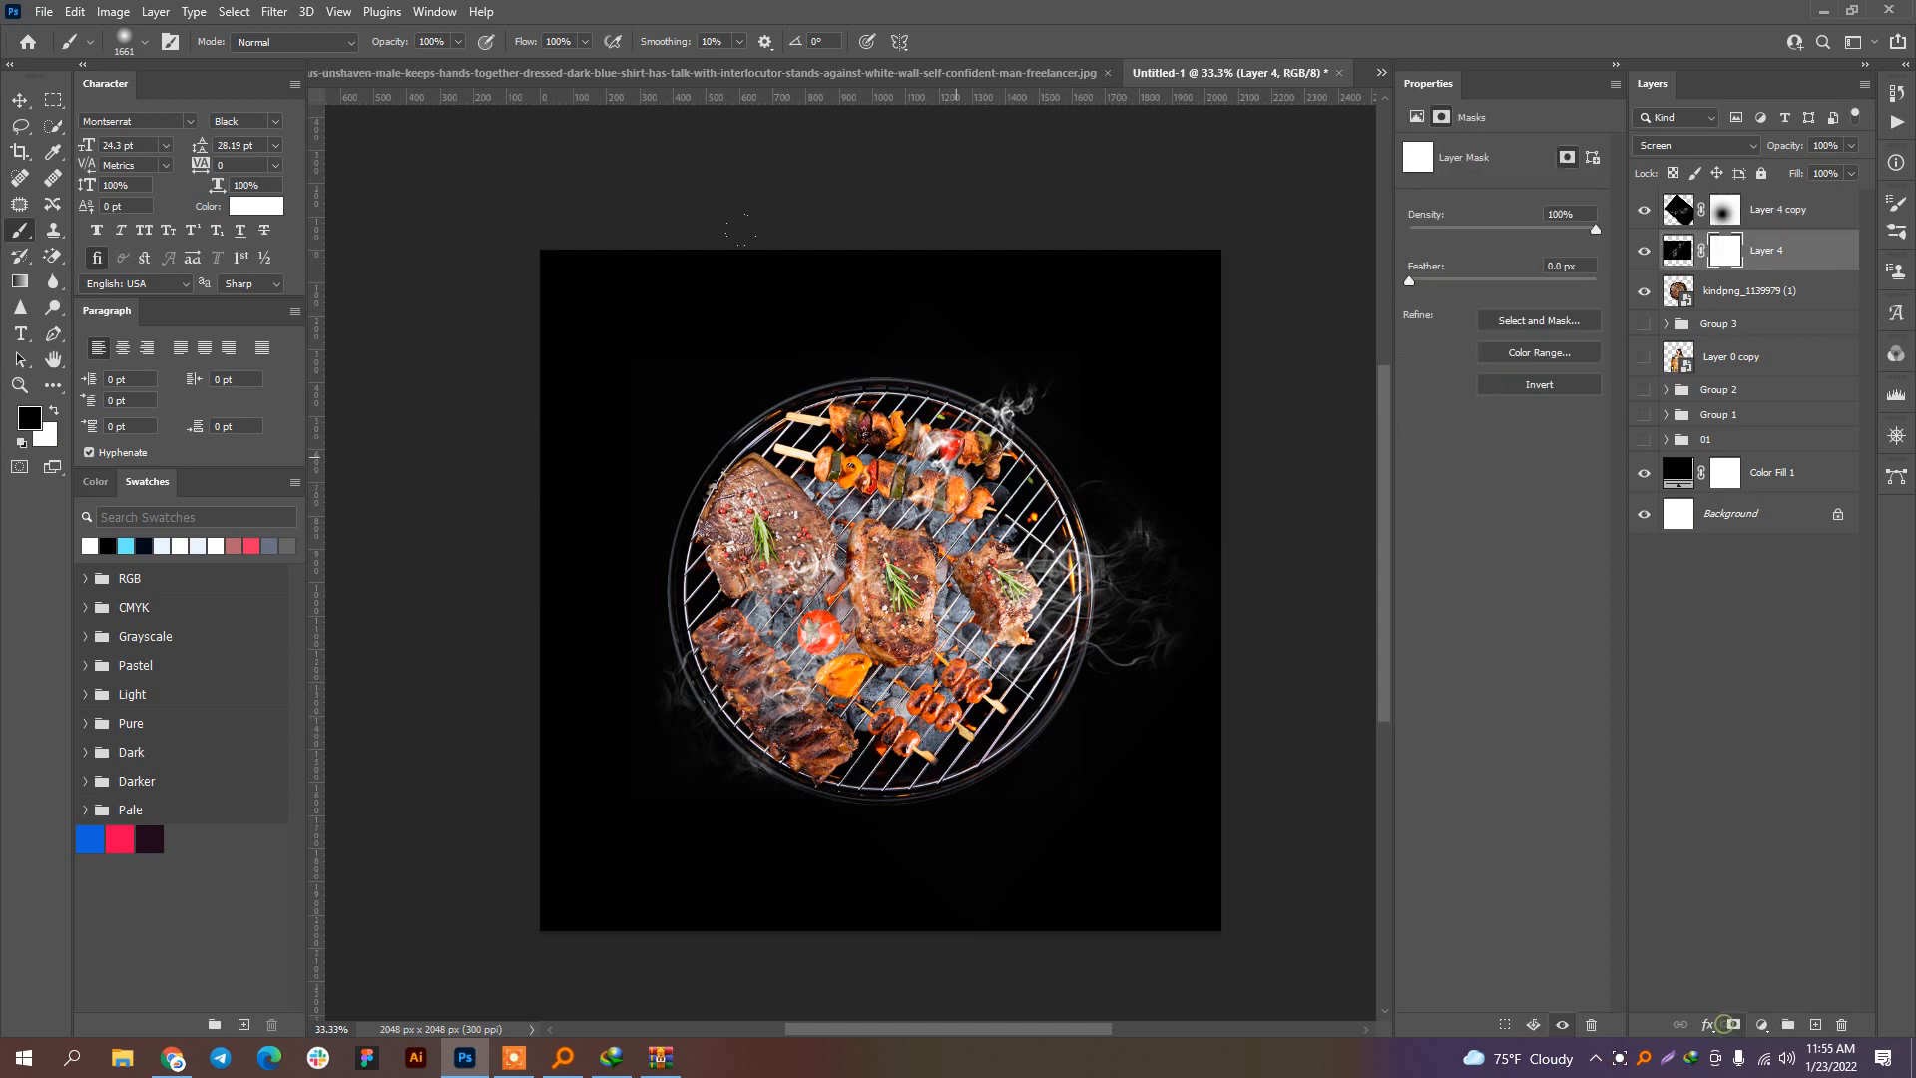
left_click_drag(1374, 697, 1384, 698)
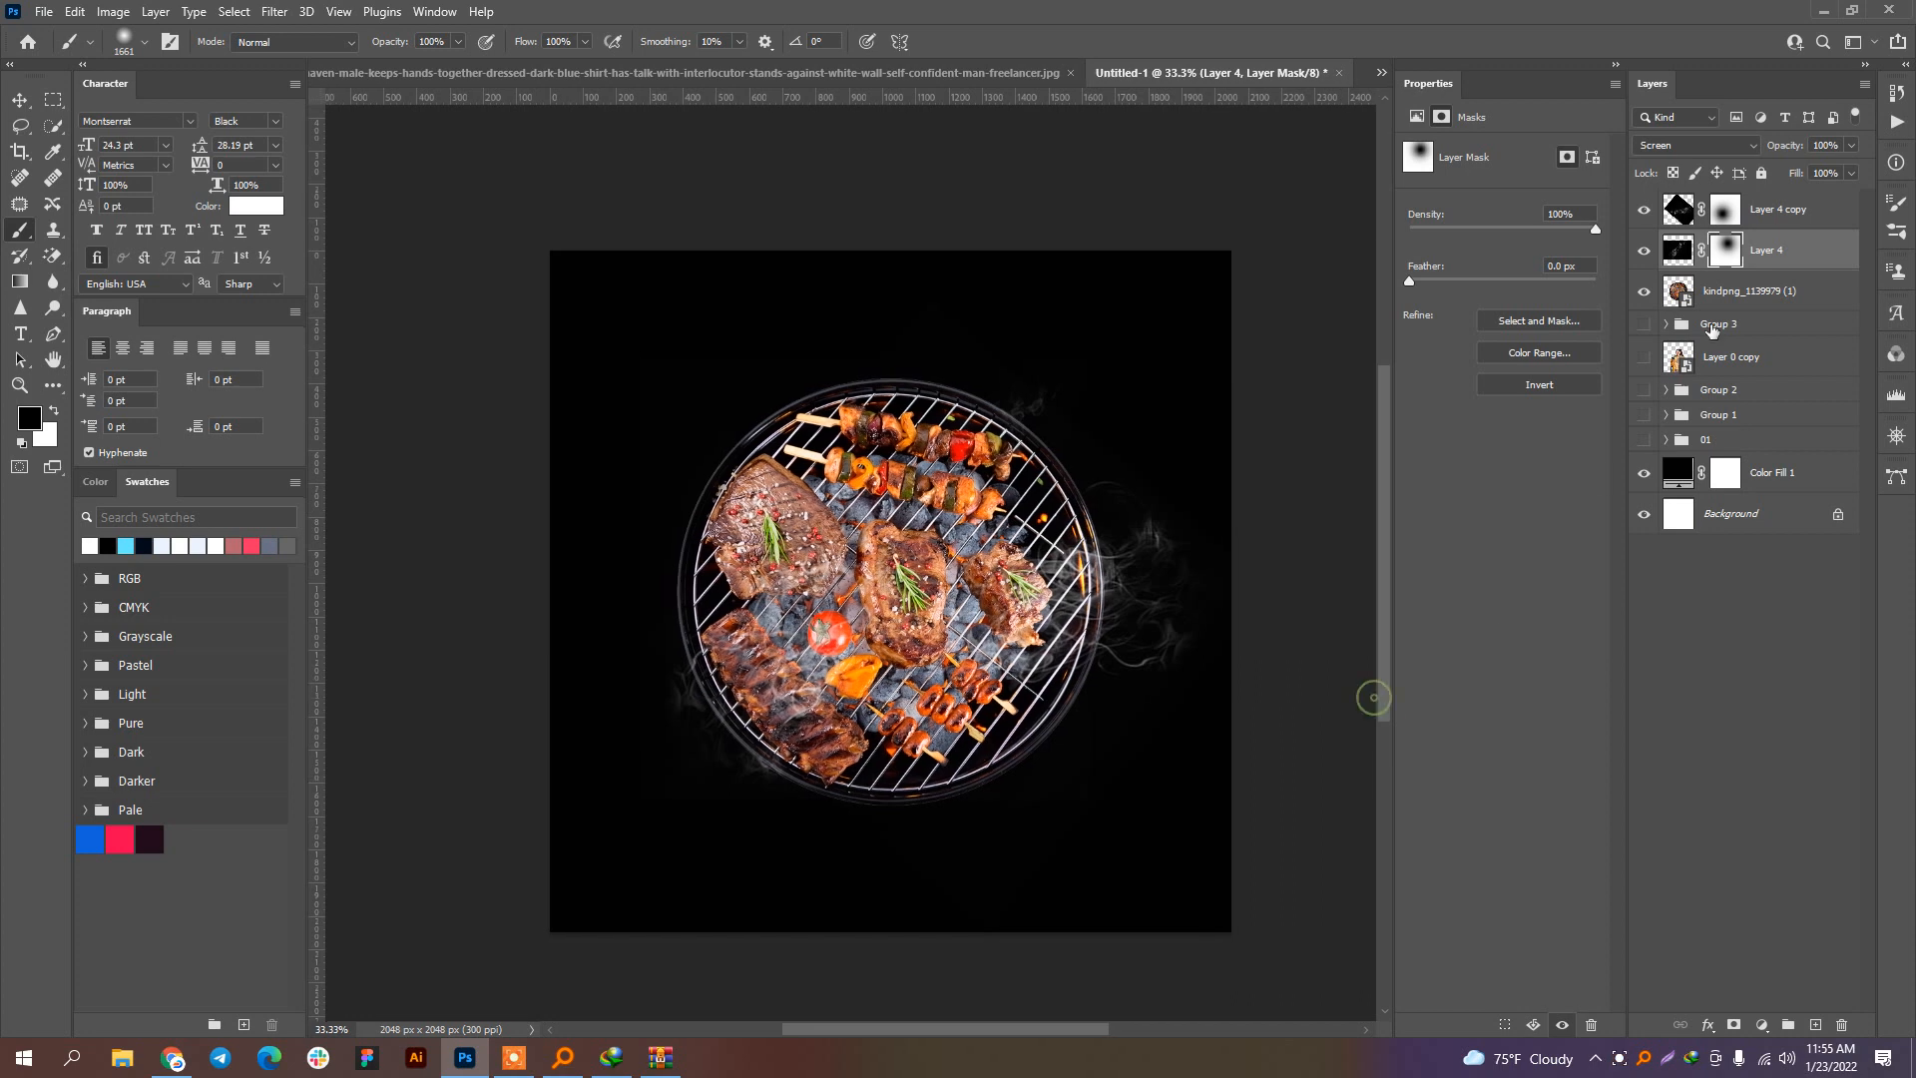
Step: Group the two masked smoke layers and toggle the group's visibility to compare the grill with and without smoke
left_click(1803, 220, "shift")
key("ctrl+g")
left_click(1644, 202)
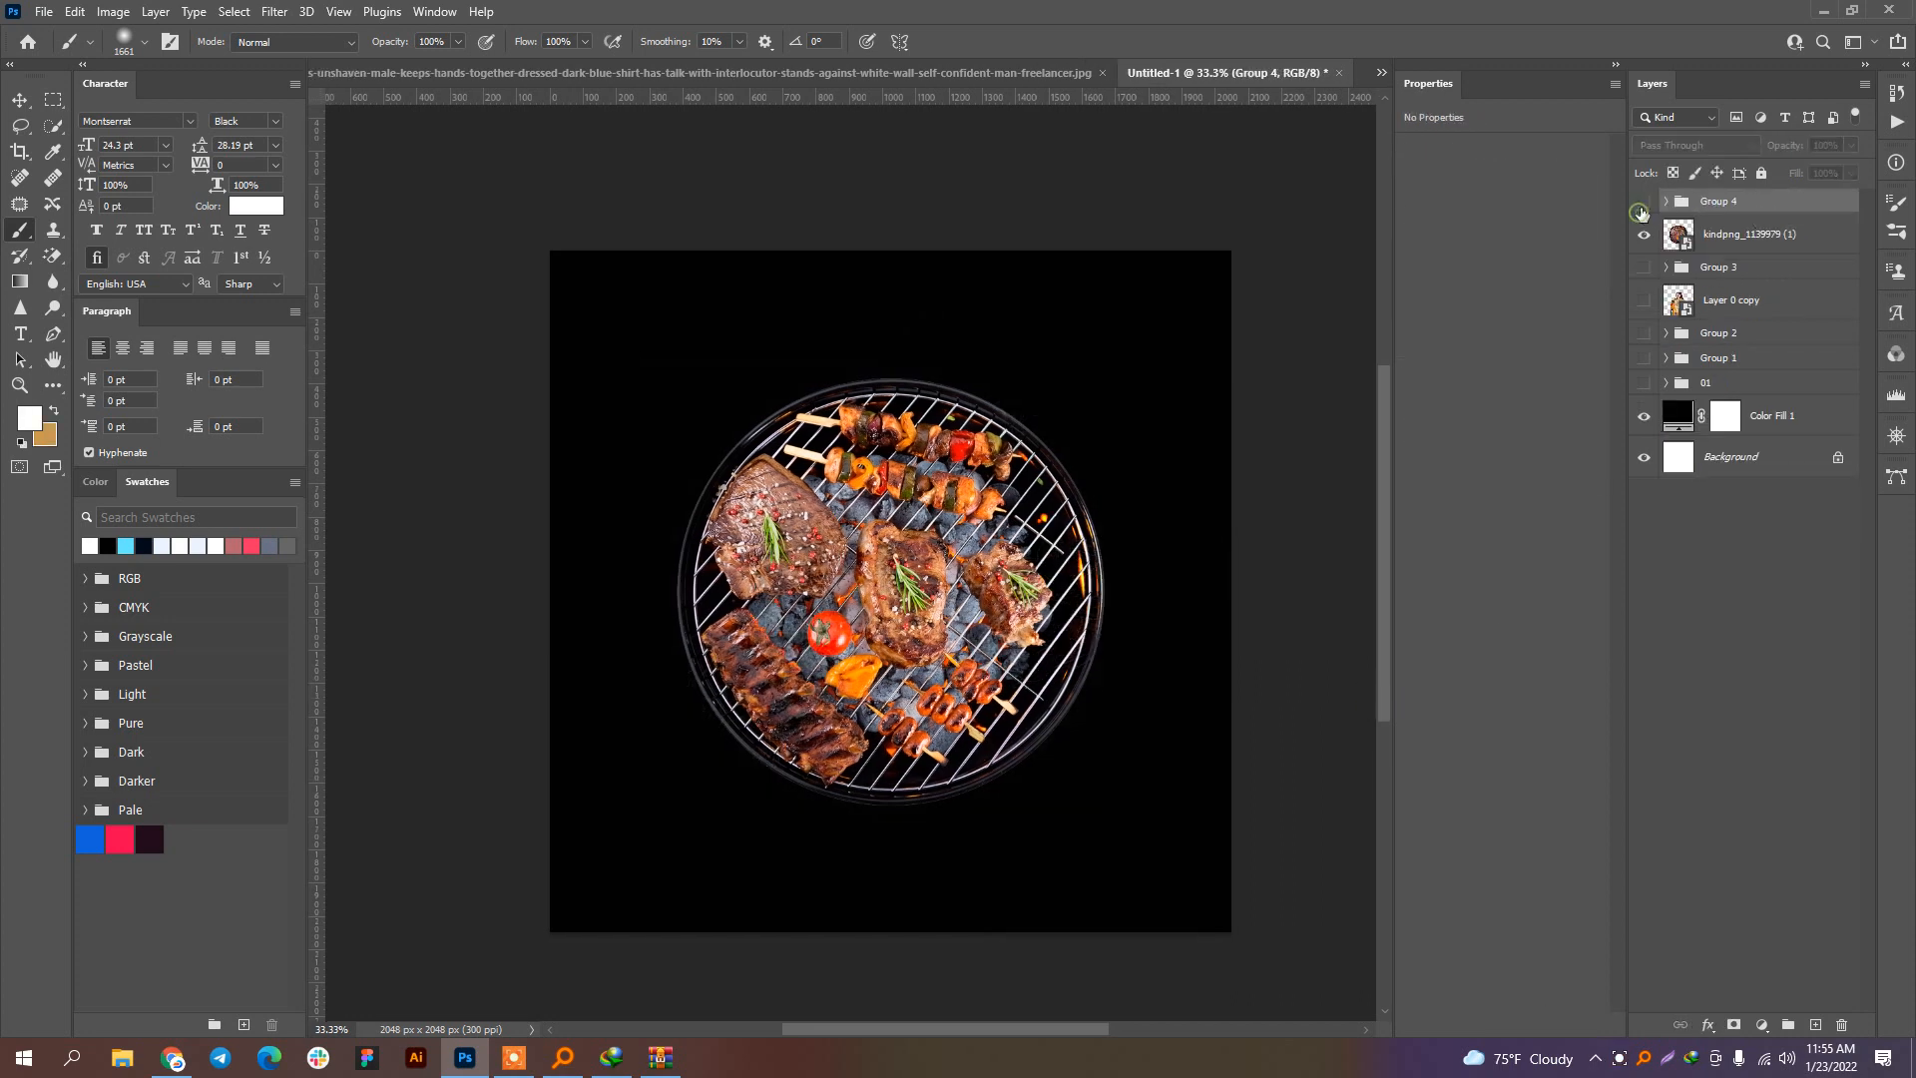
left_click(1643, 201)
left_click(1642, 206)
left_click(1643, 205)
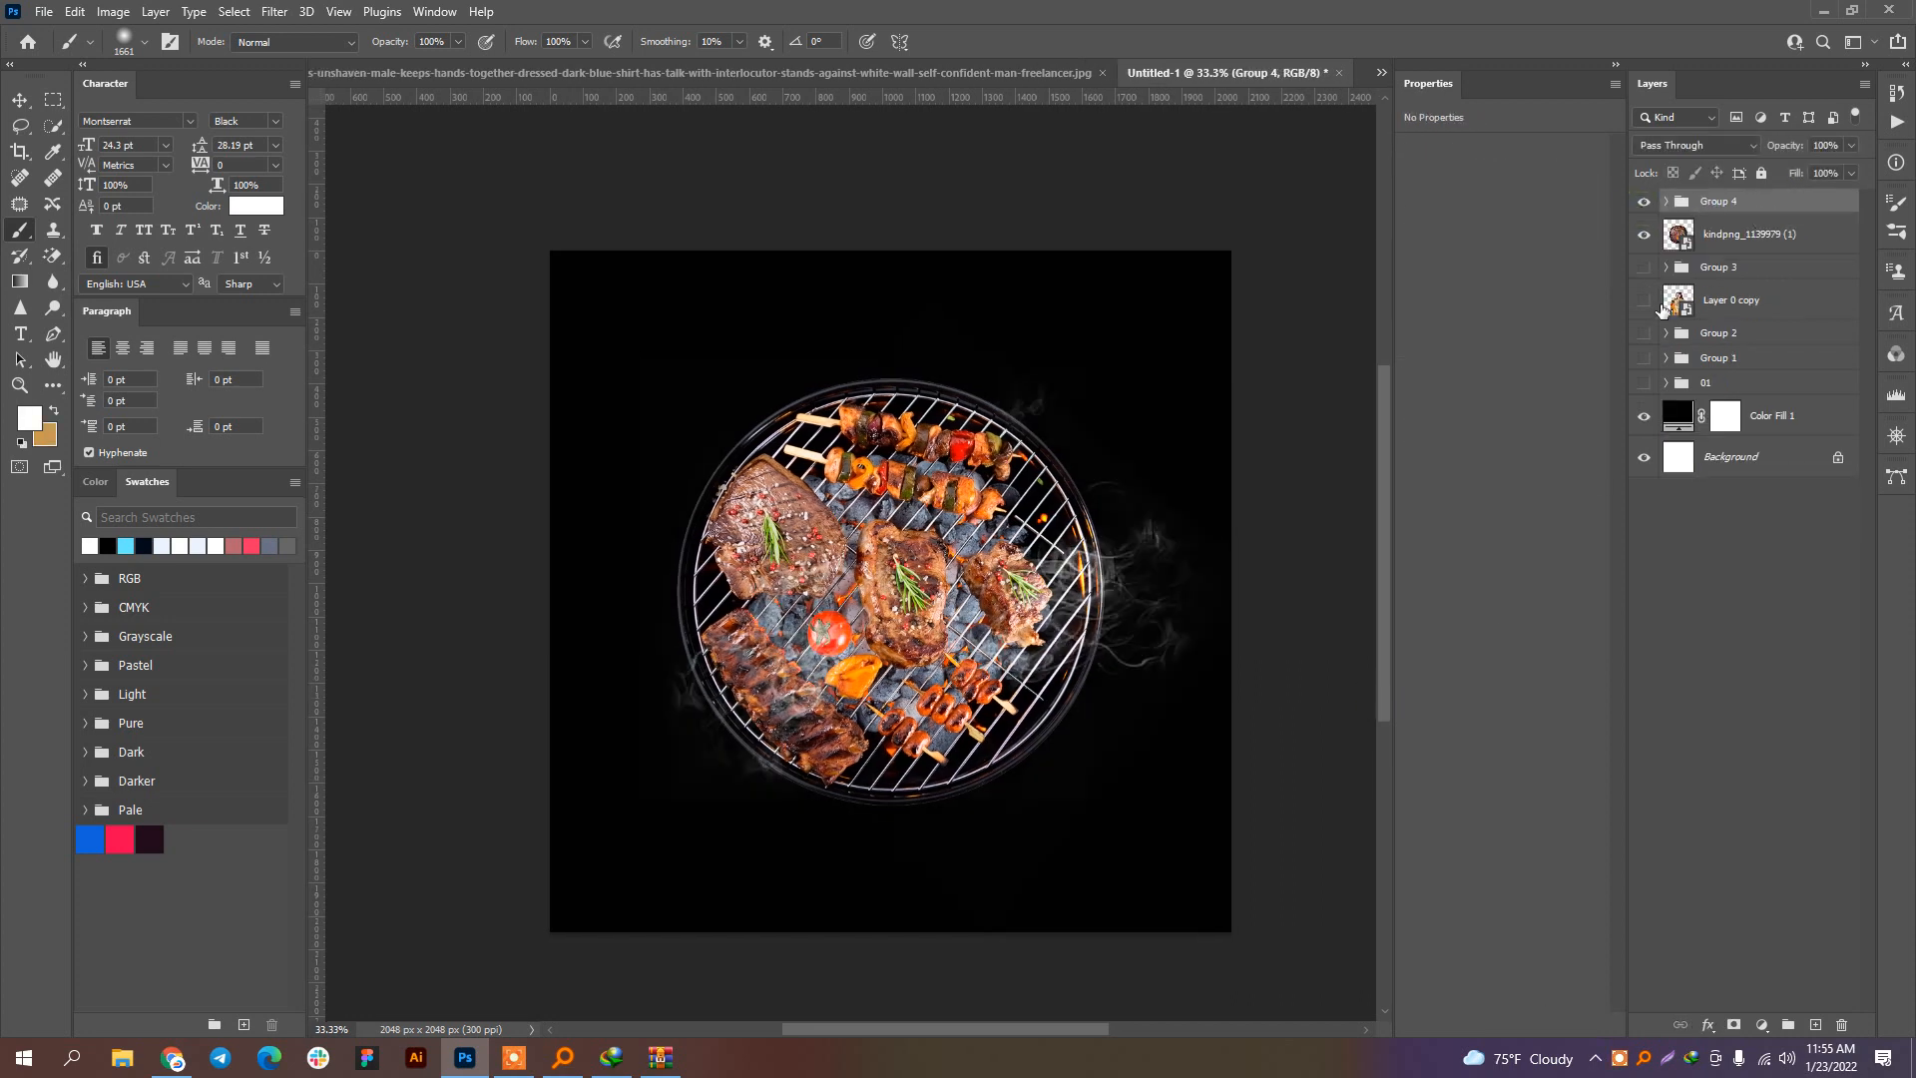
Step: Add a Solid Color fill layer directly above Group 3, beneath the grill
left_click(1706, 266)
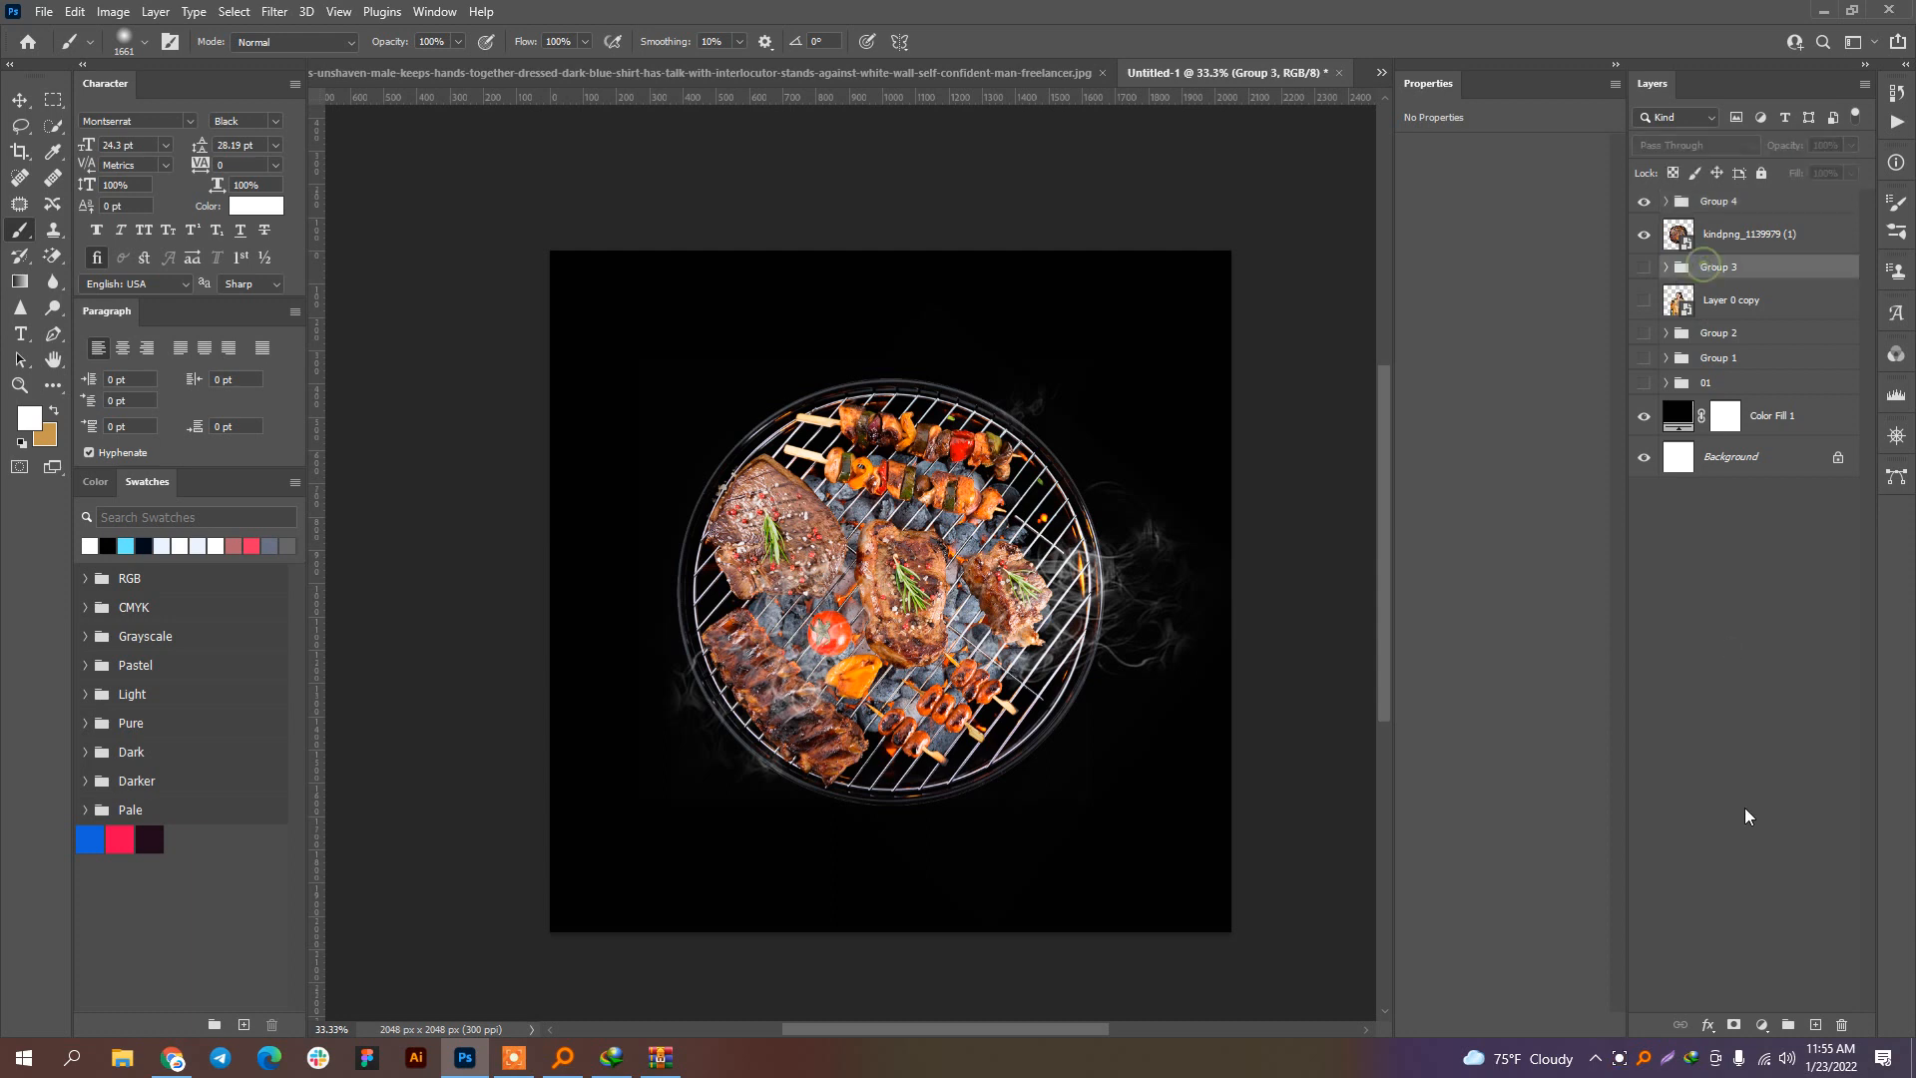
left_click(1762, 1025)
left_click(1816, 674)
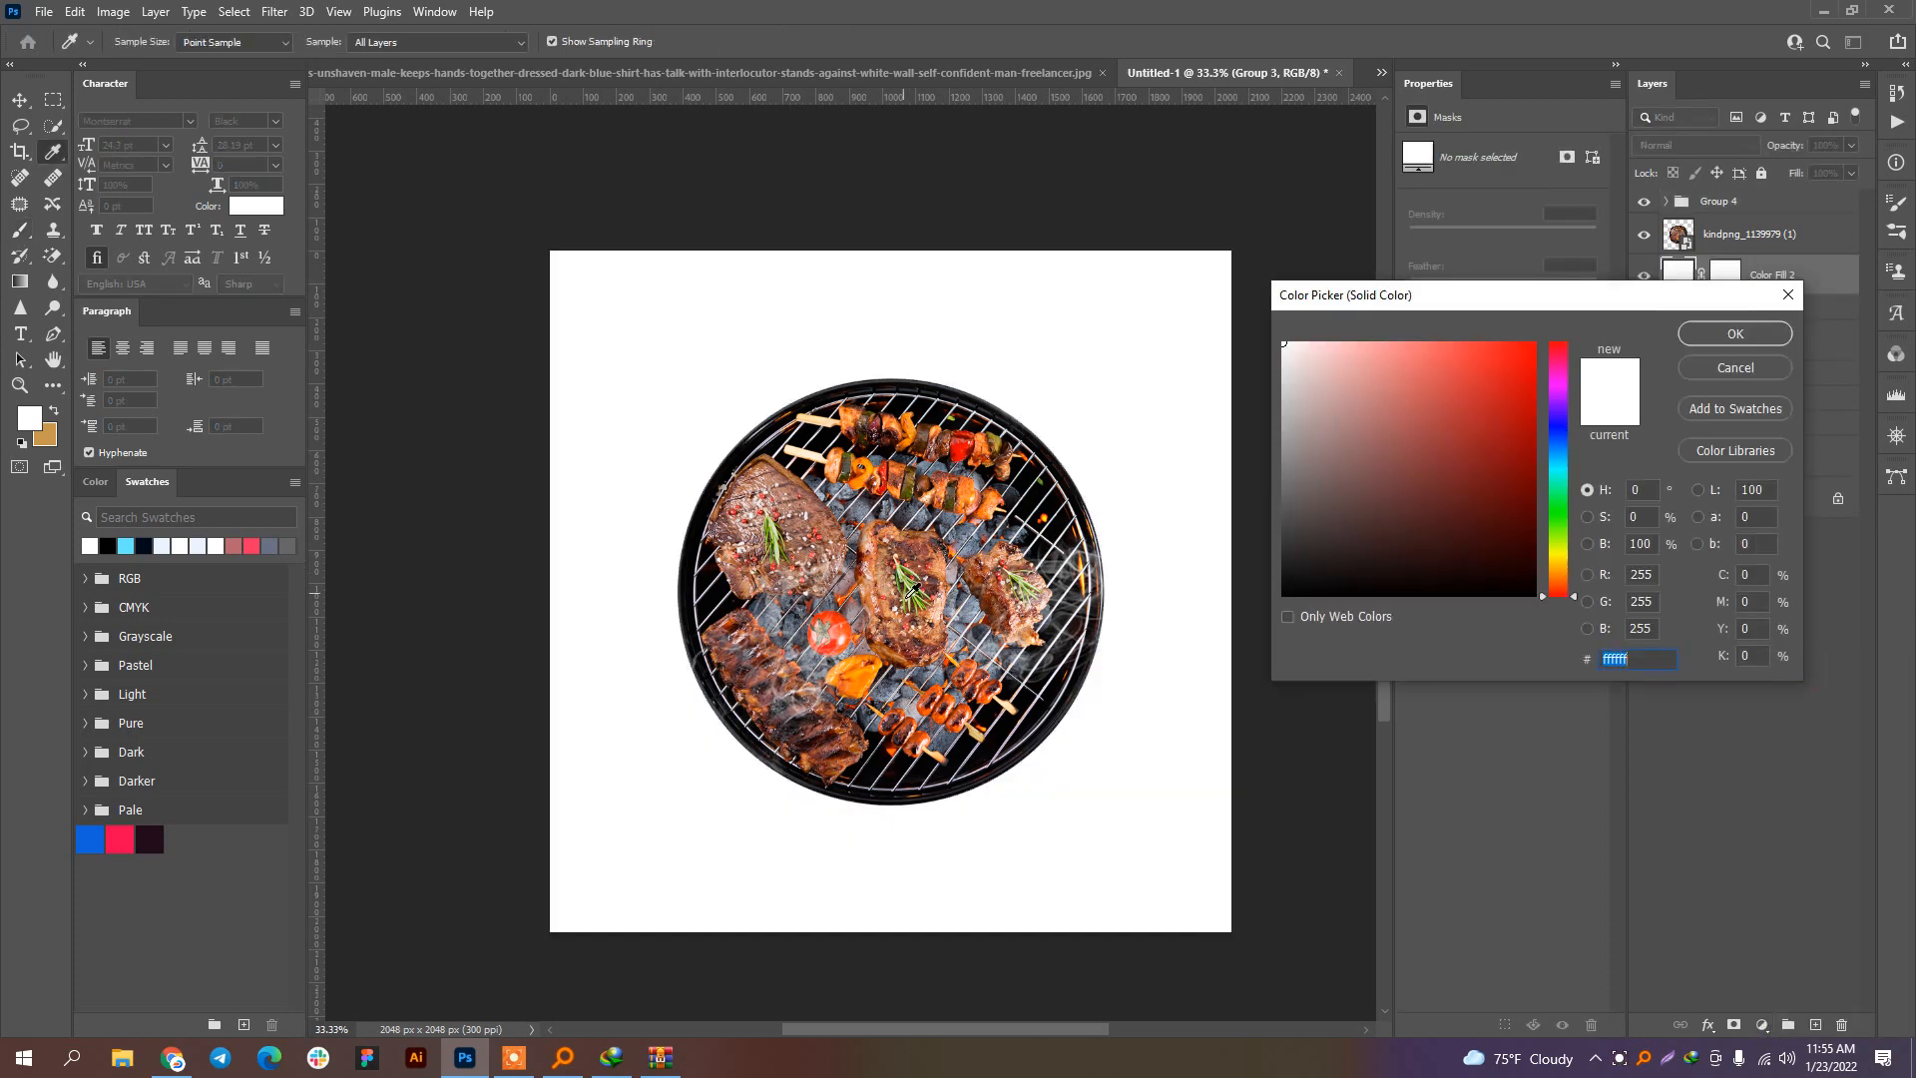
Step: Try fill colours sampled from the meat, tomato and skewers, and apply a bright orange sampled from the grilled food
left_click(909, 587)
left_click(840, 643)
left_click(840, 643)
left_click(838, 634)
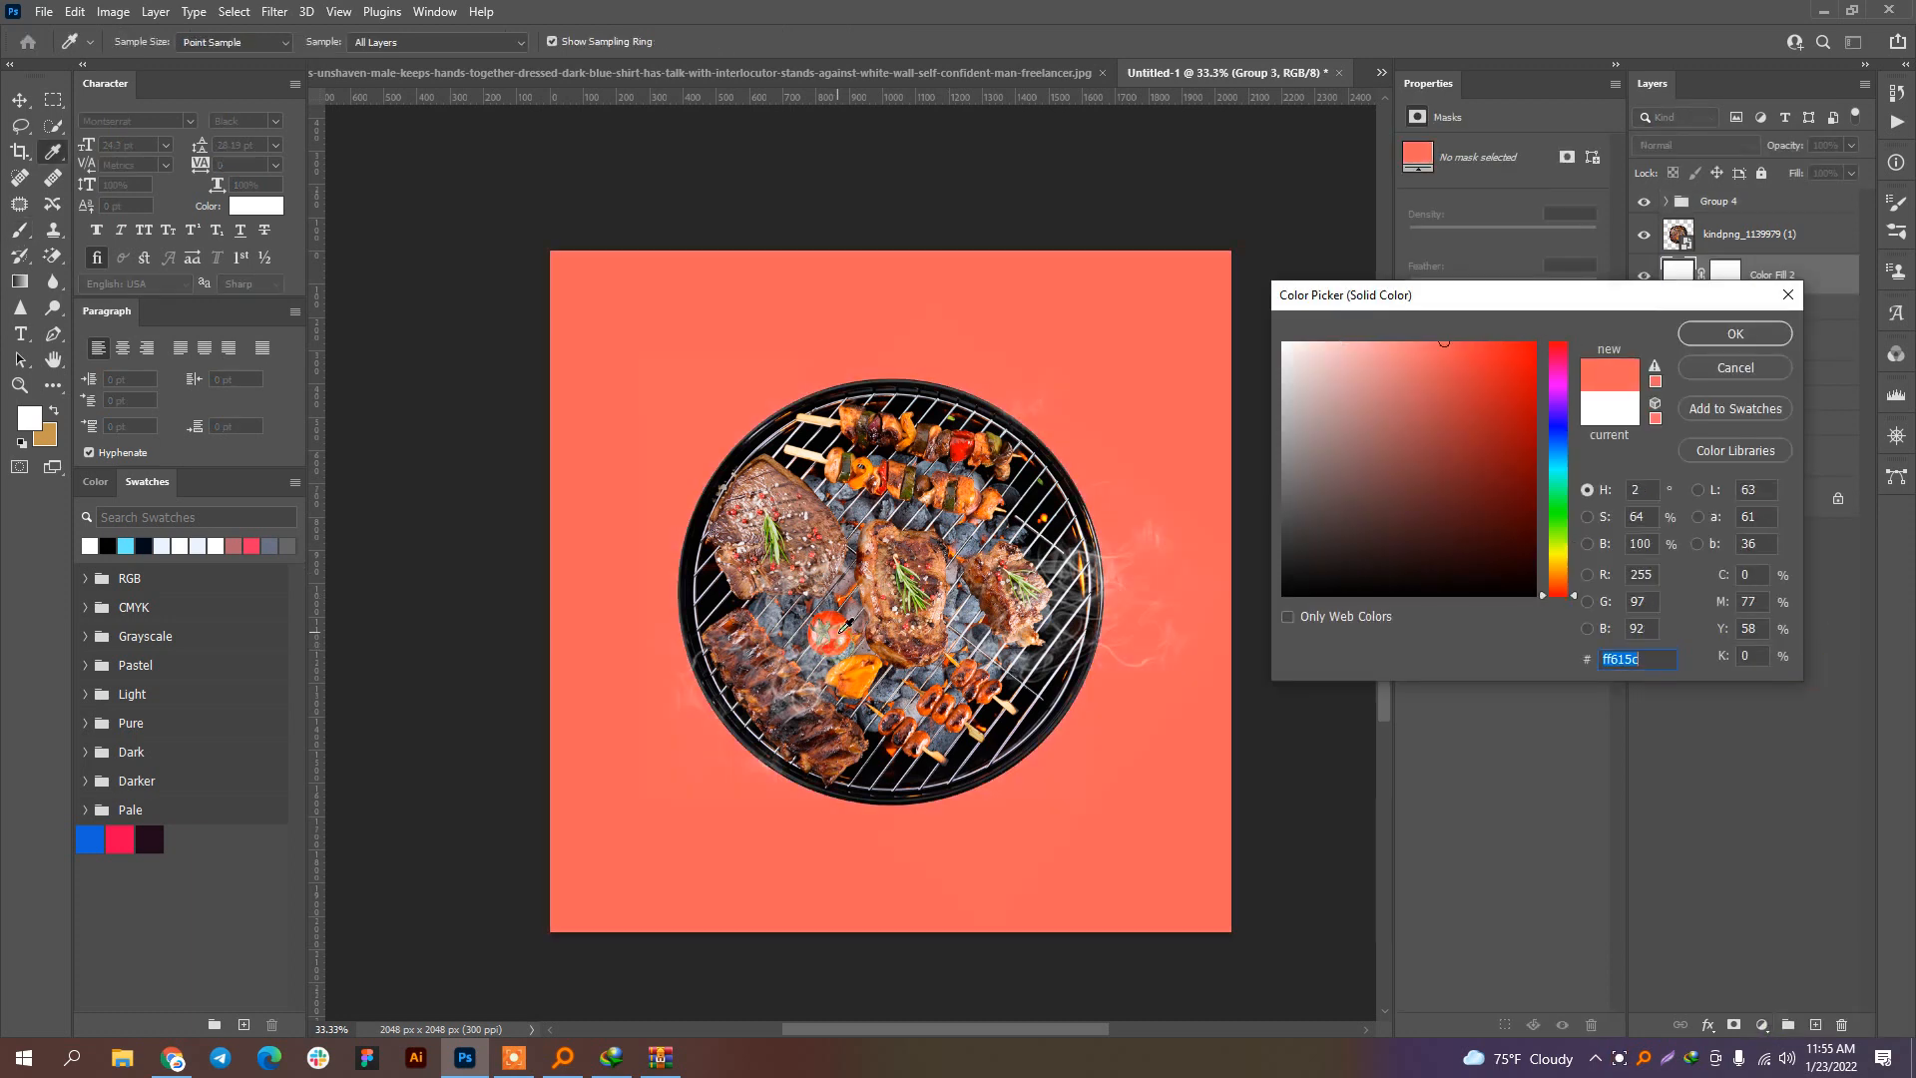
left_click(897, 534)
left_click(887, 558)
left_click(846, 635)
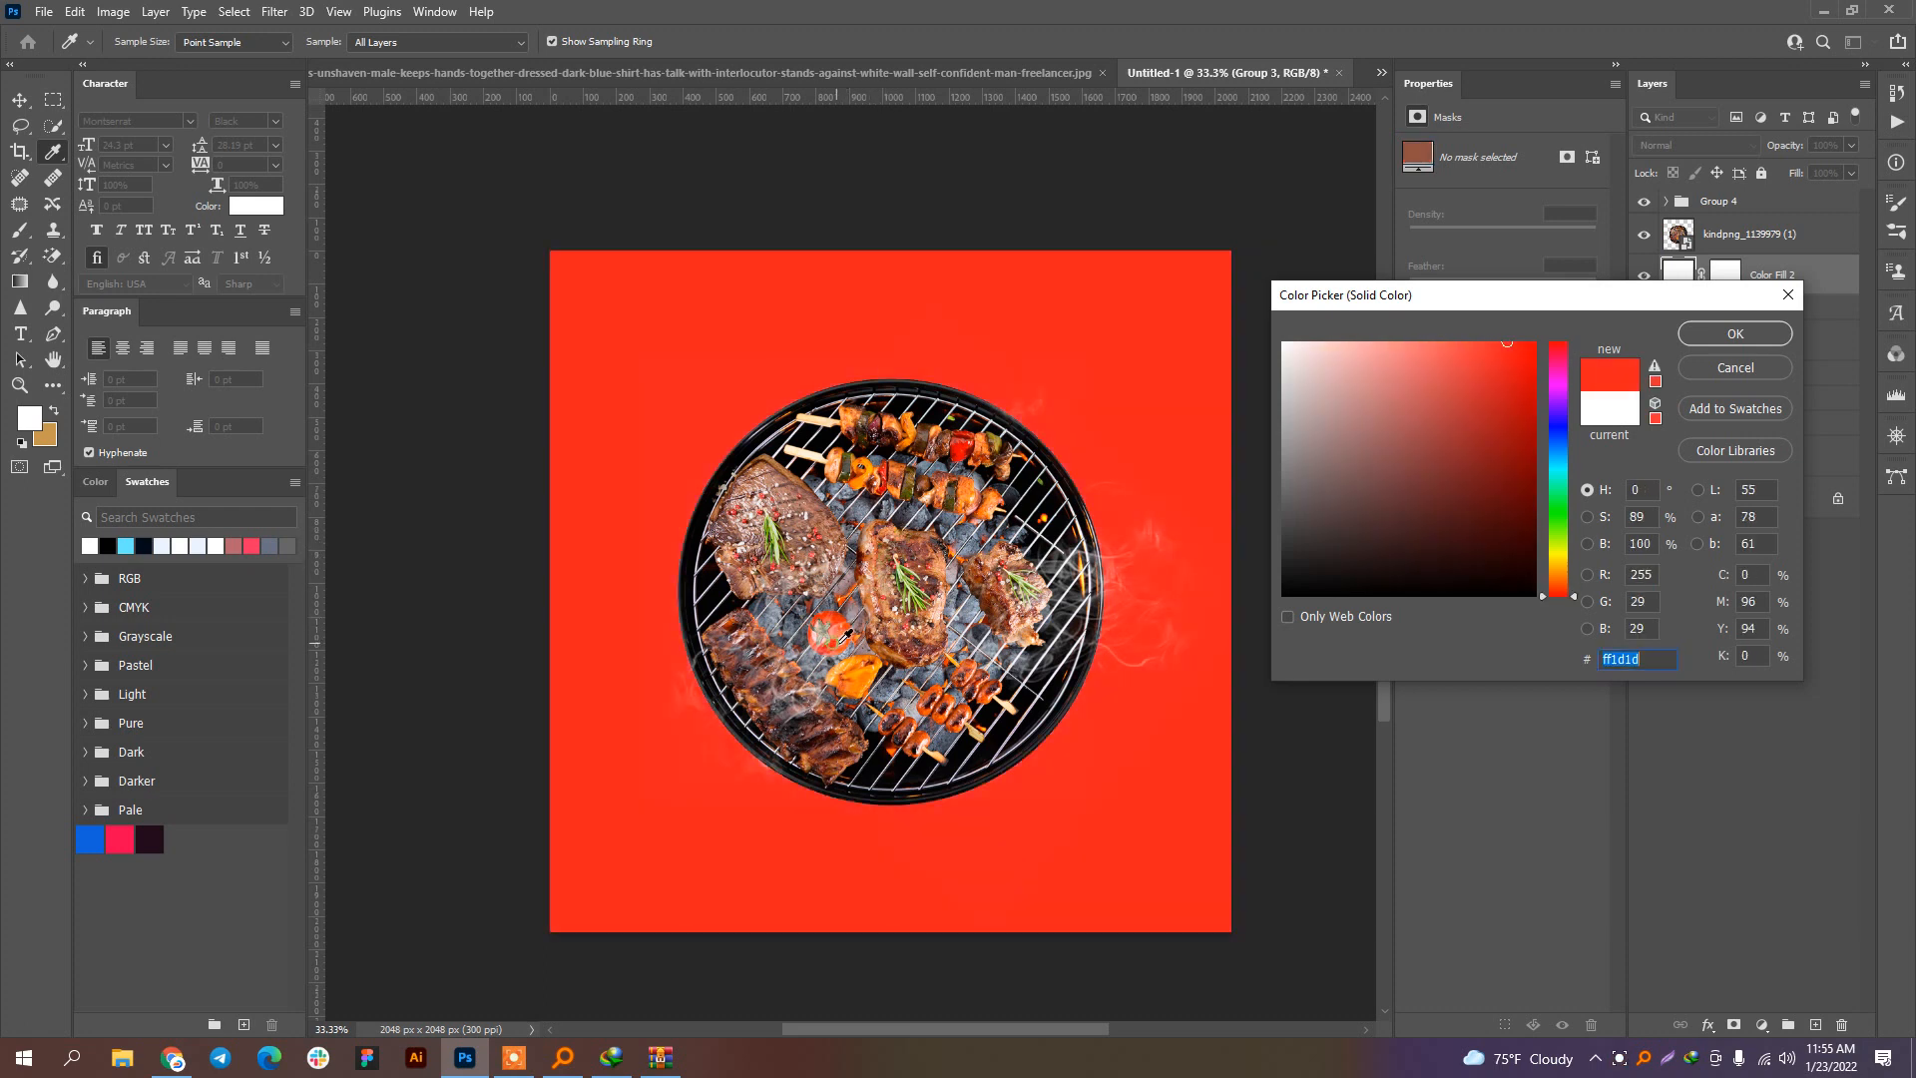
left_click(923, 729)
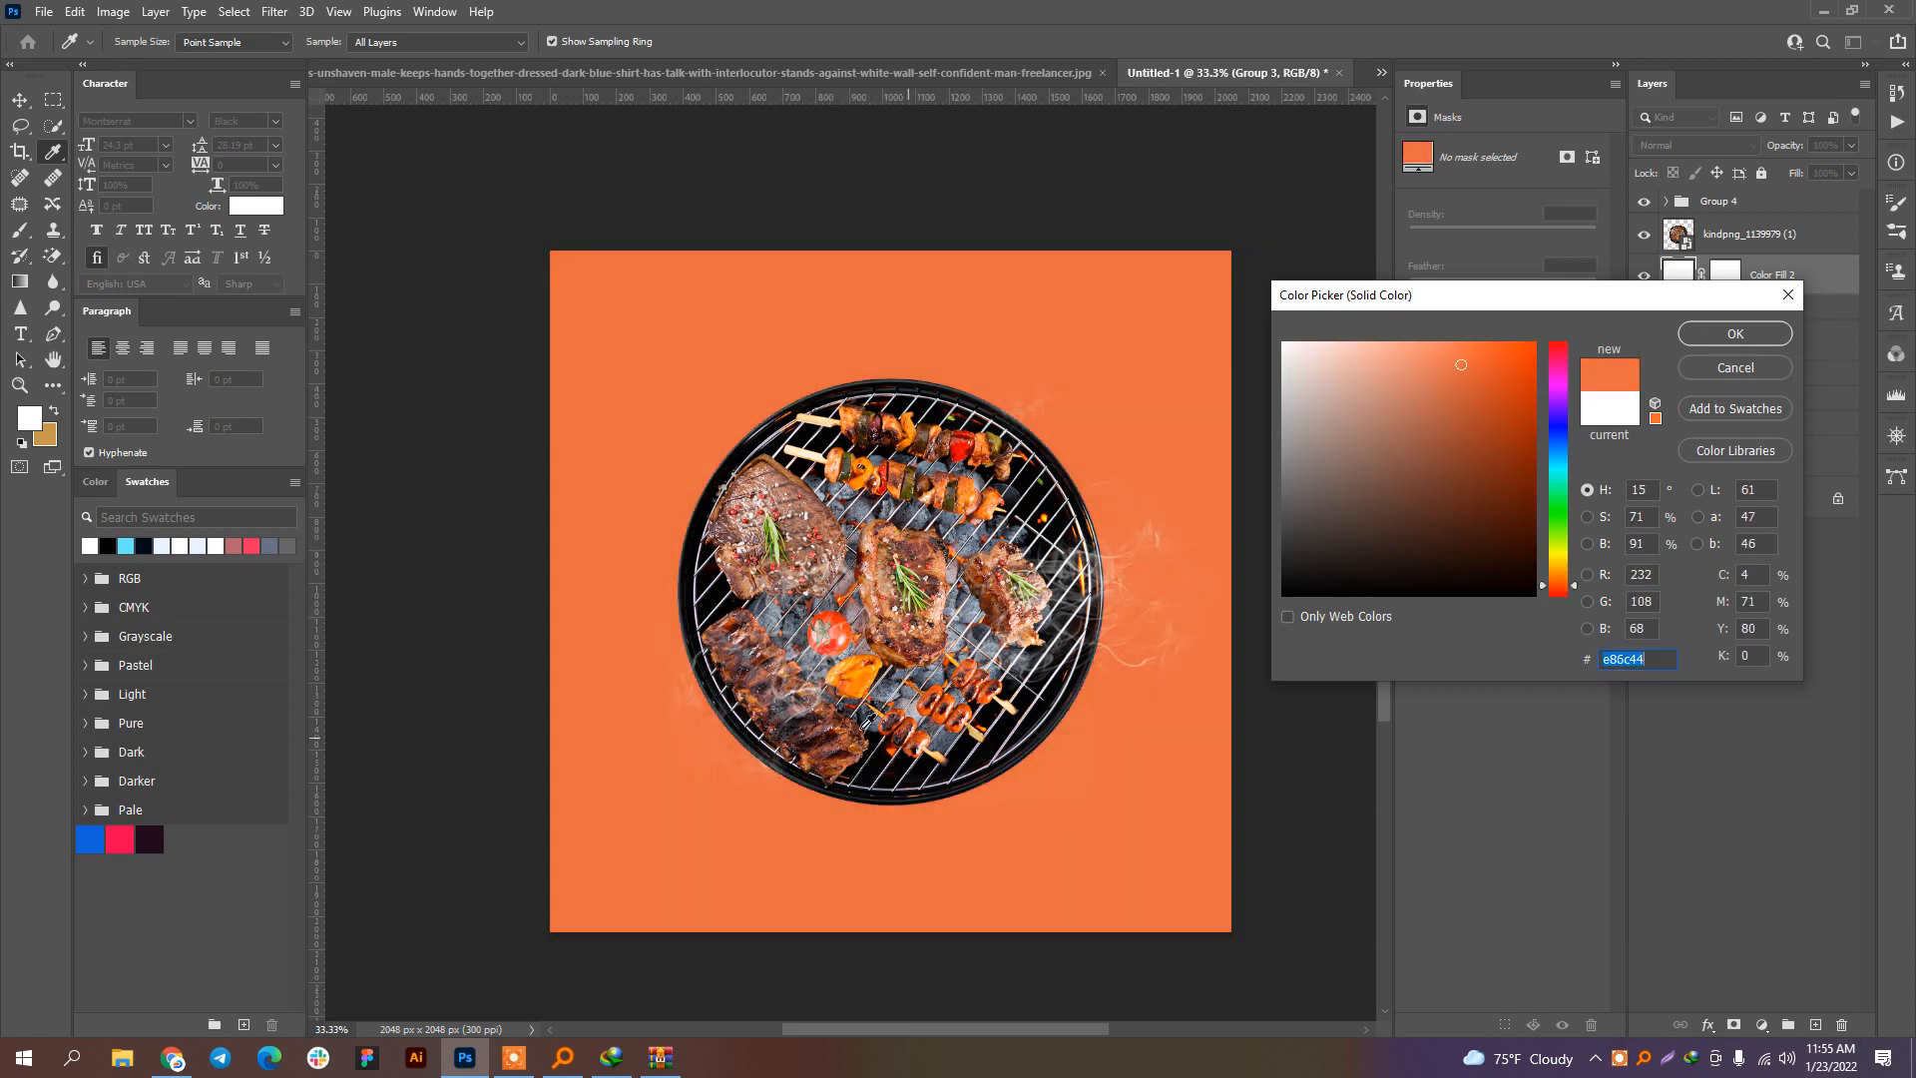
left_click(884, 752)
left_click_drag(884, 724, 891, 681)
left_click(1734, 334)
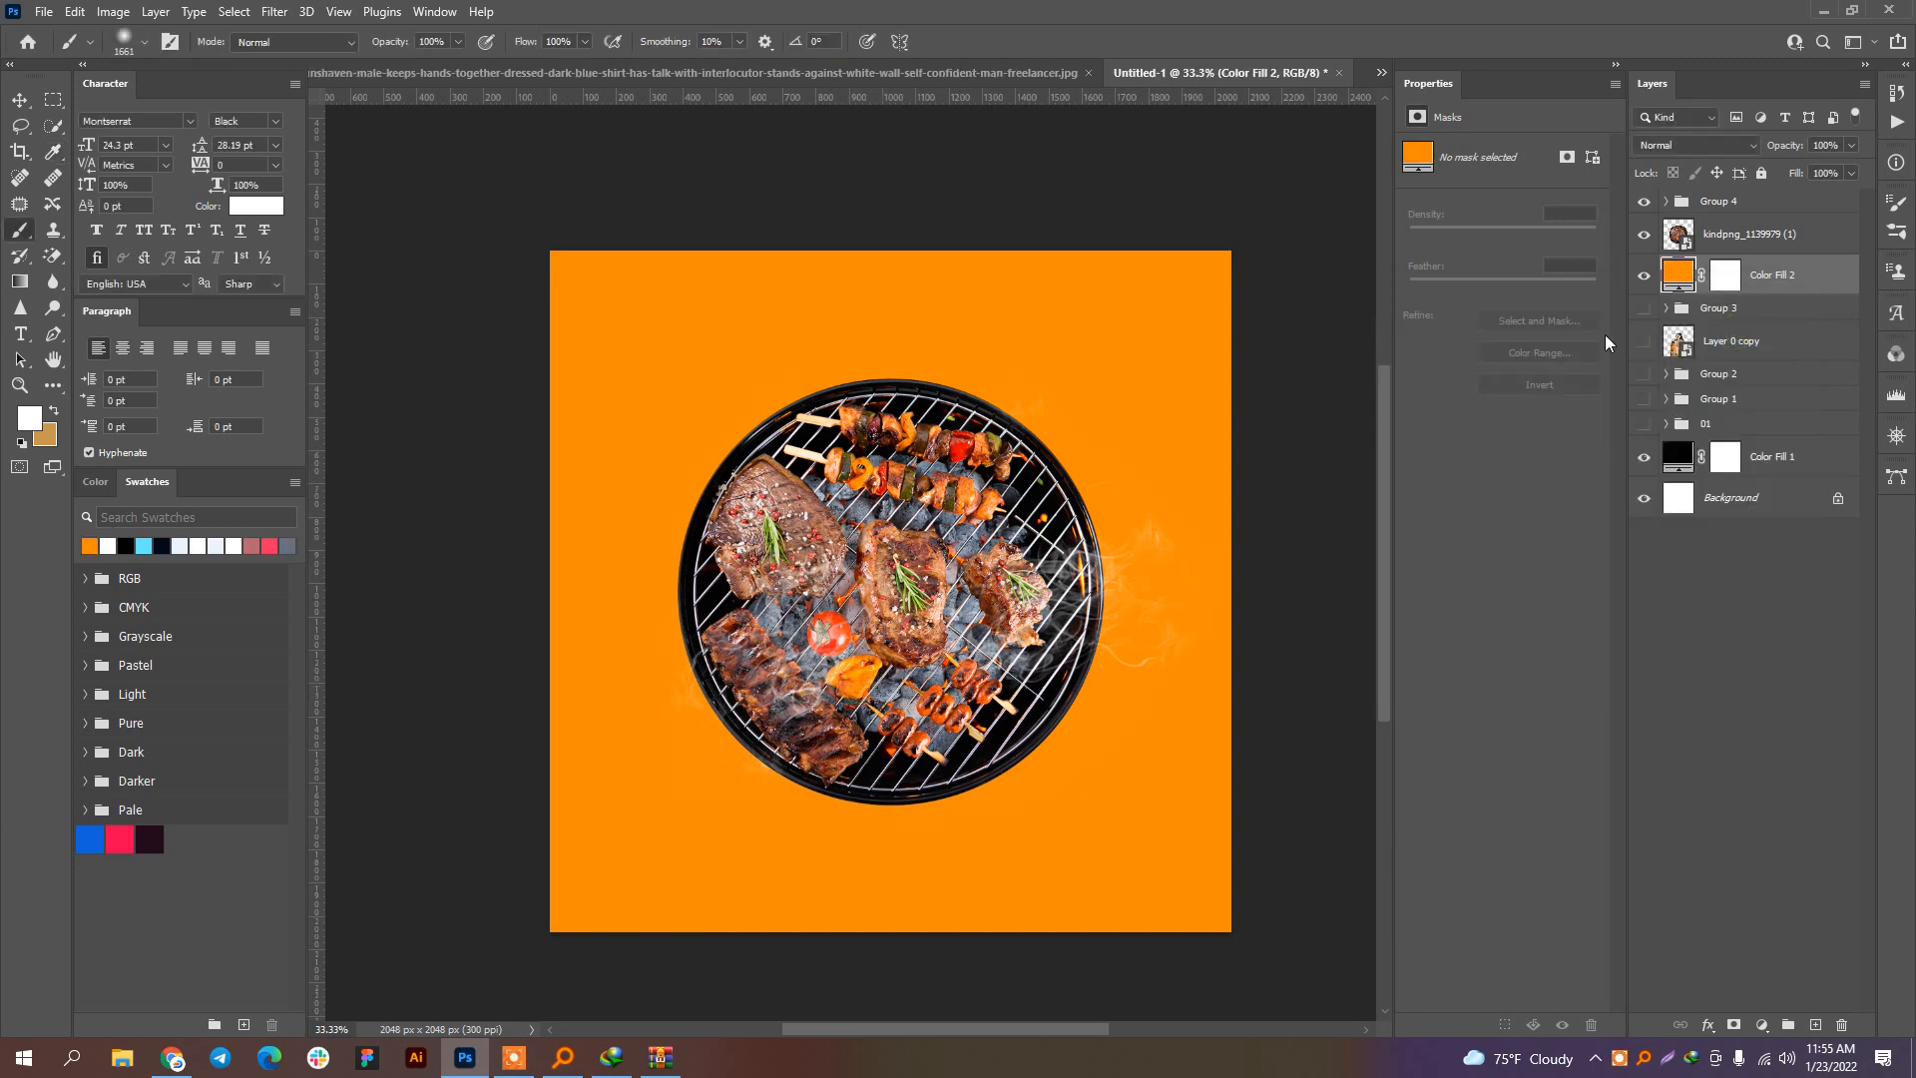
Step: Select the grill layer together with Group 4 and move them slightly down on the orange canvas
left_click(1723, 242)
left_click(1726, 202, "shift")
left_click(20, 100)
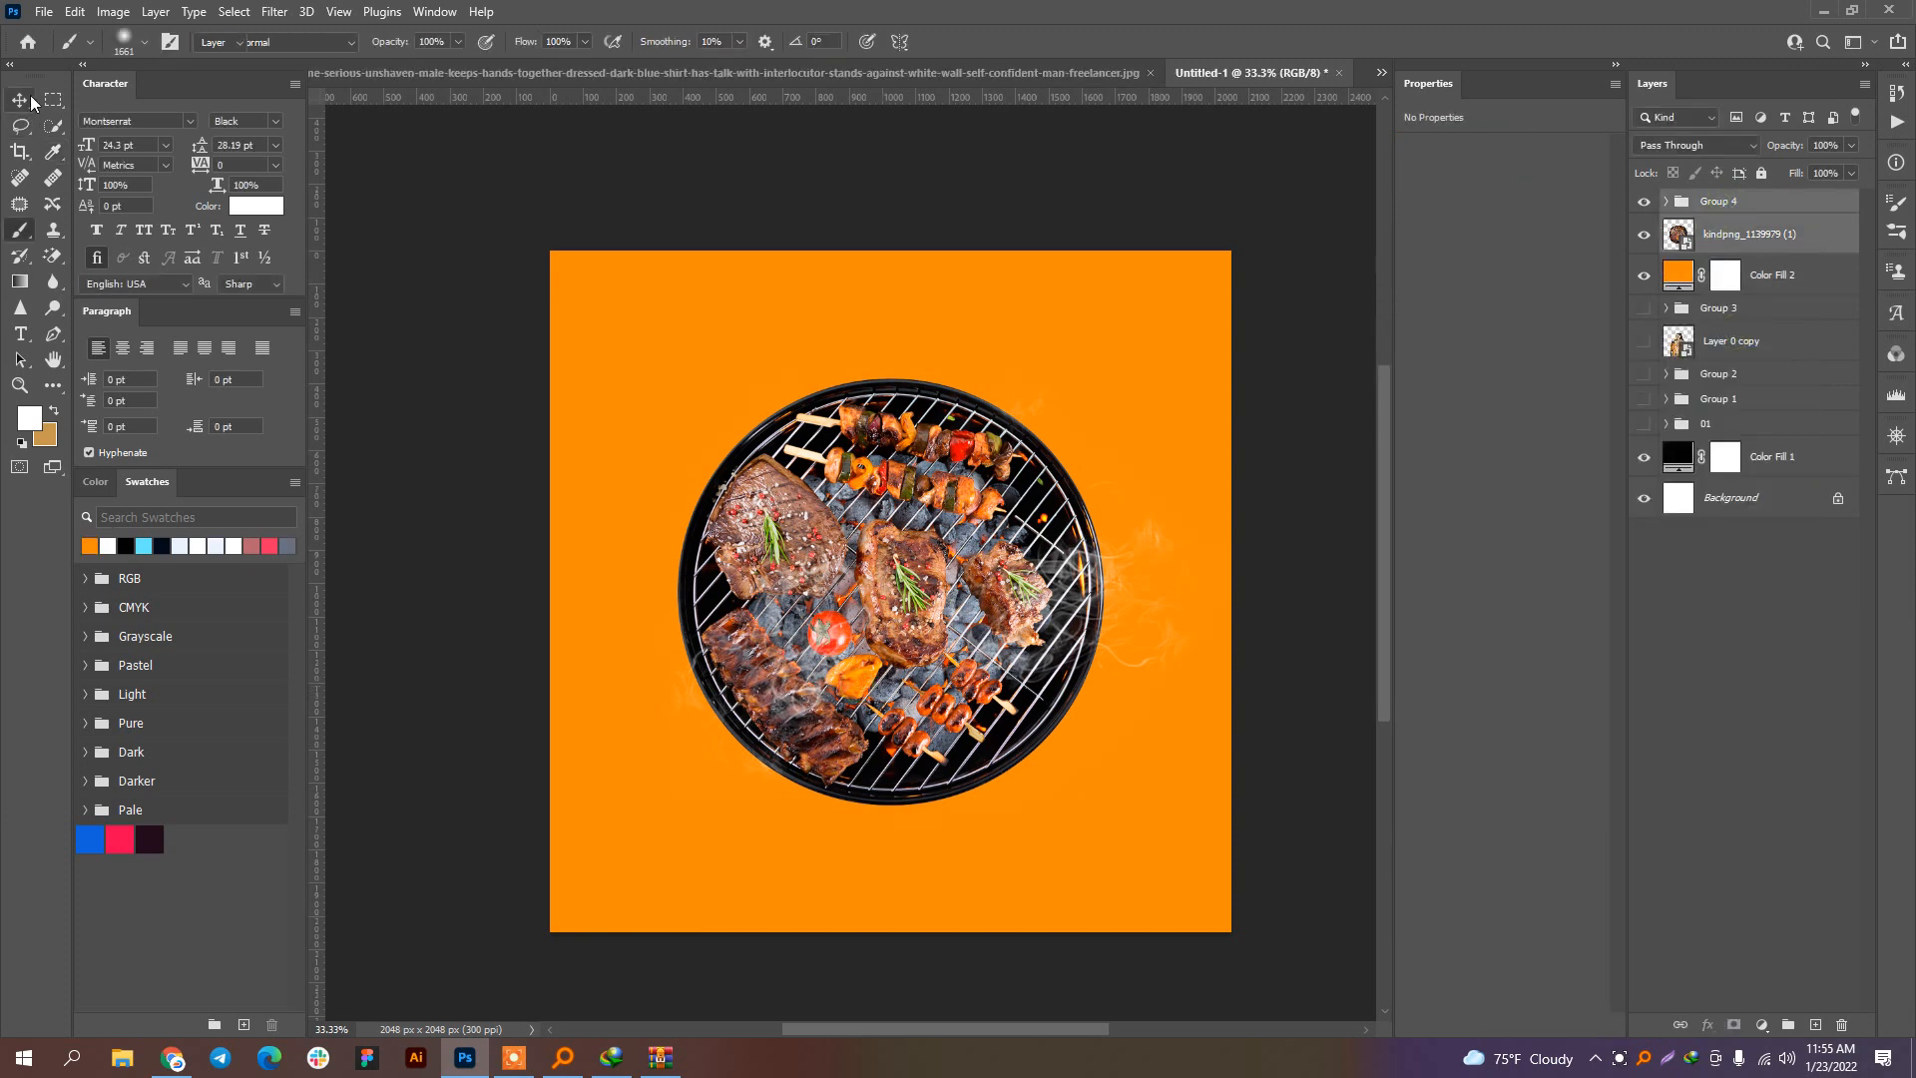
left_click_drag(931, 579, 949, 658)
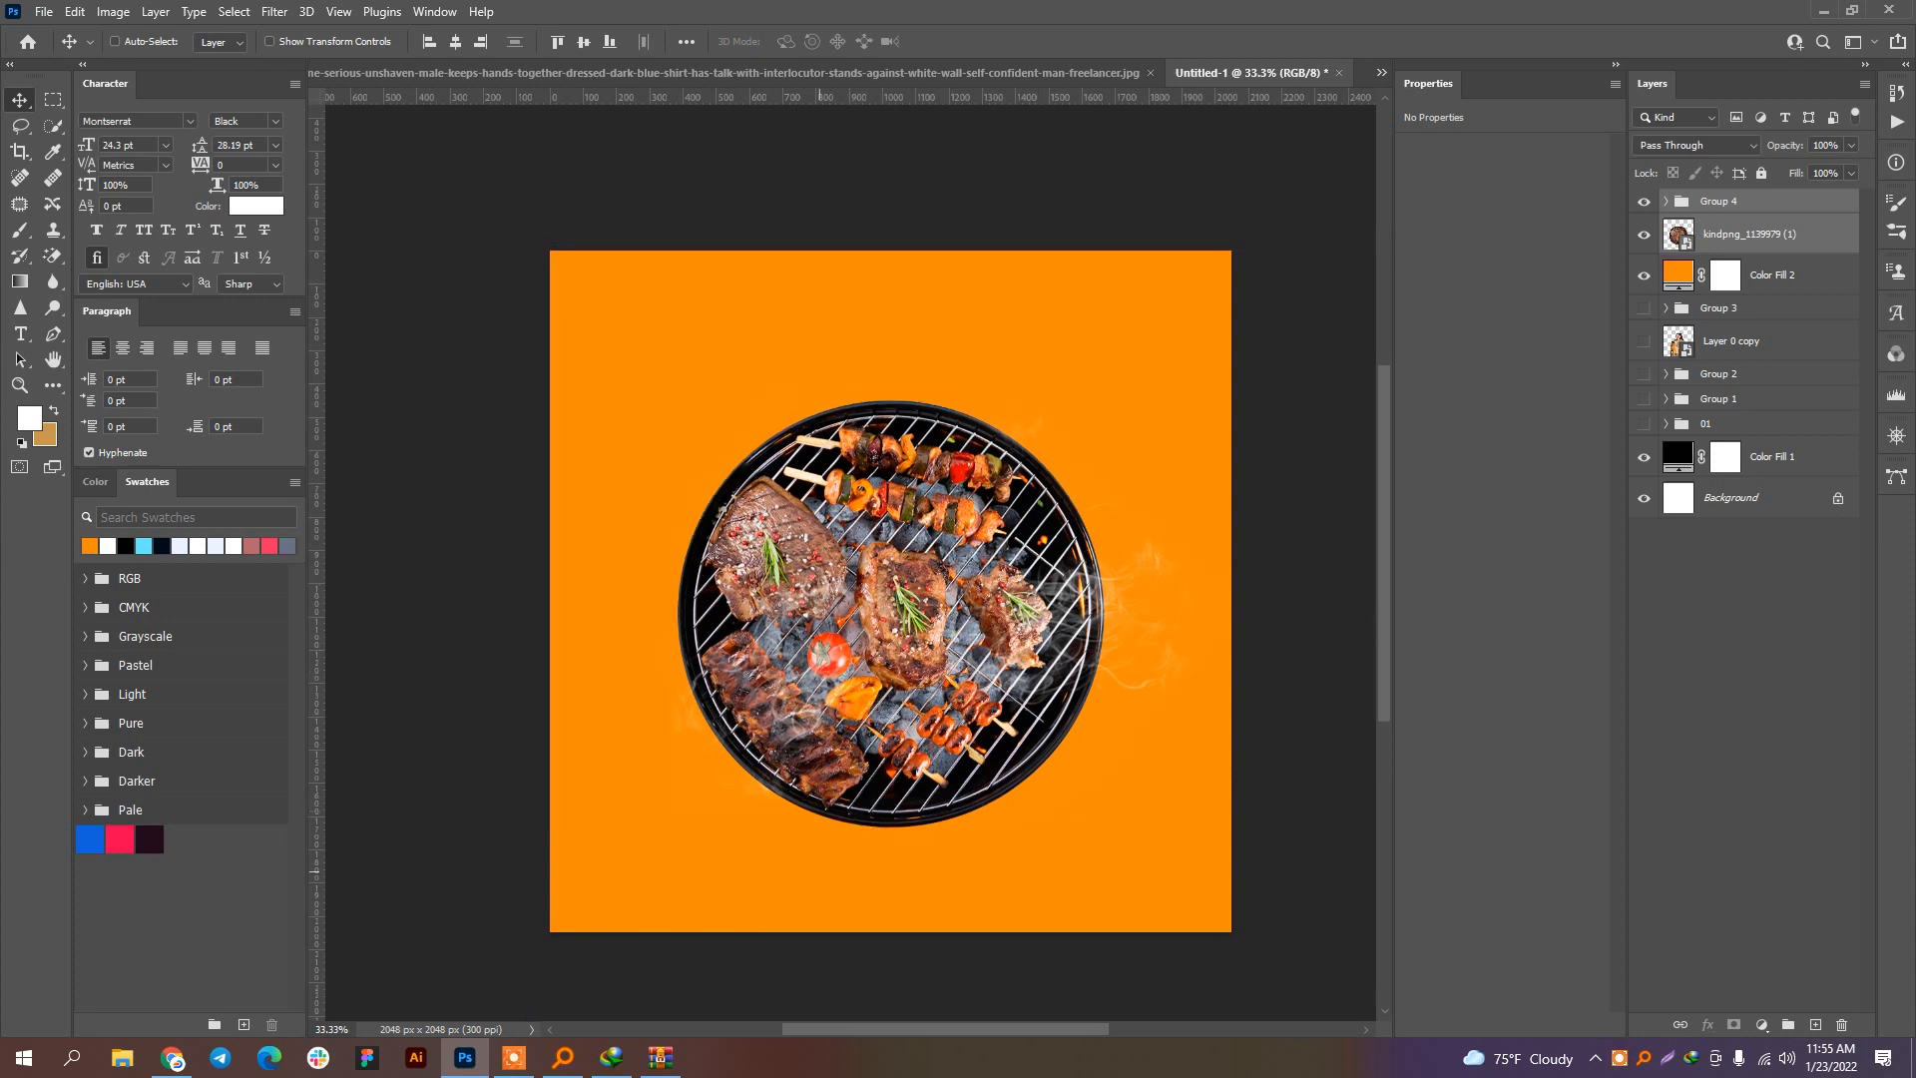
left_click(503, 1063)
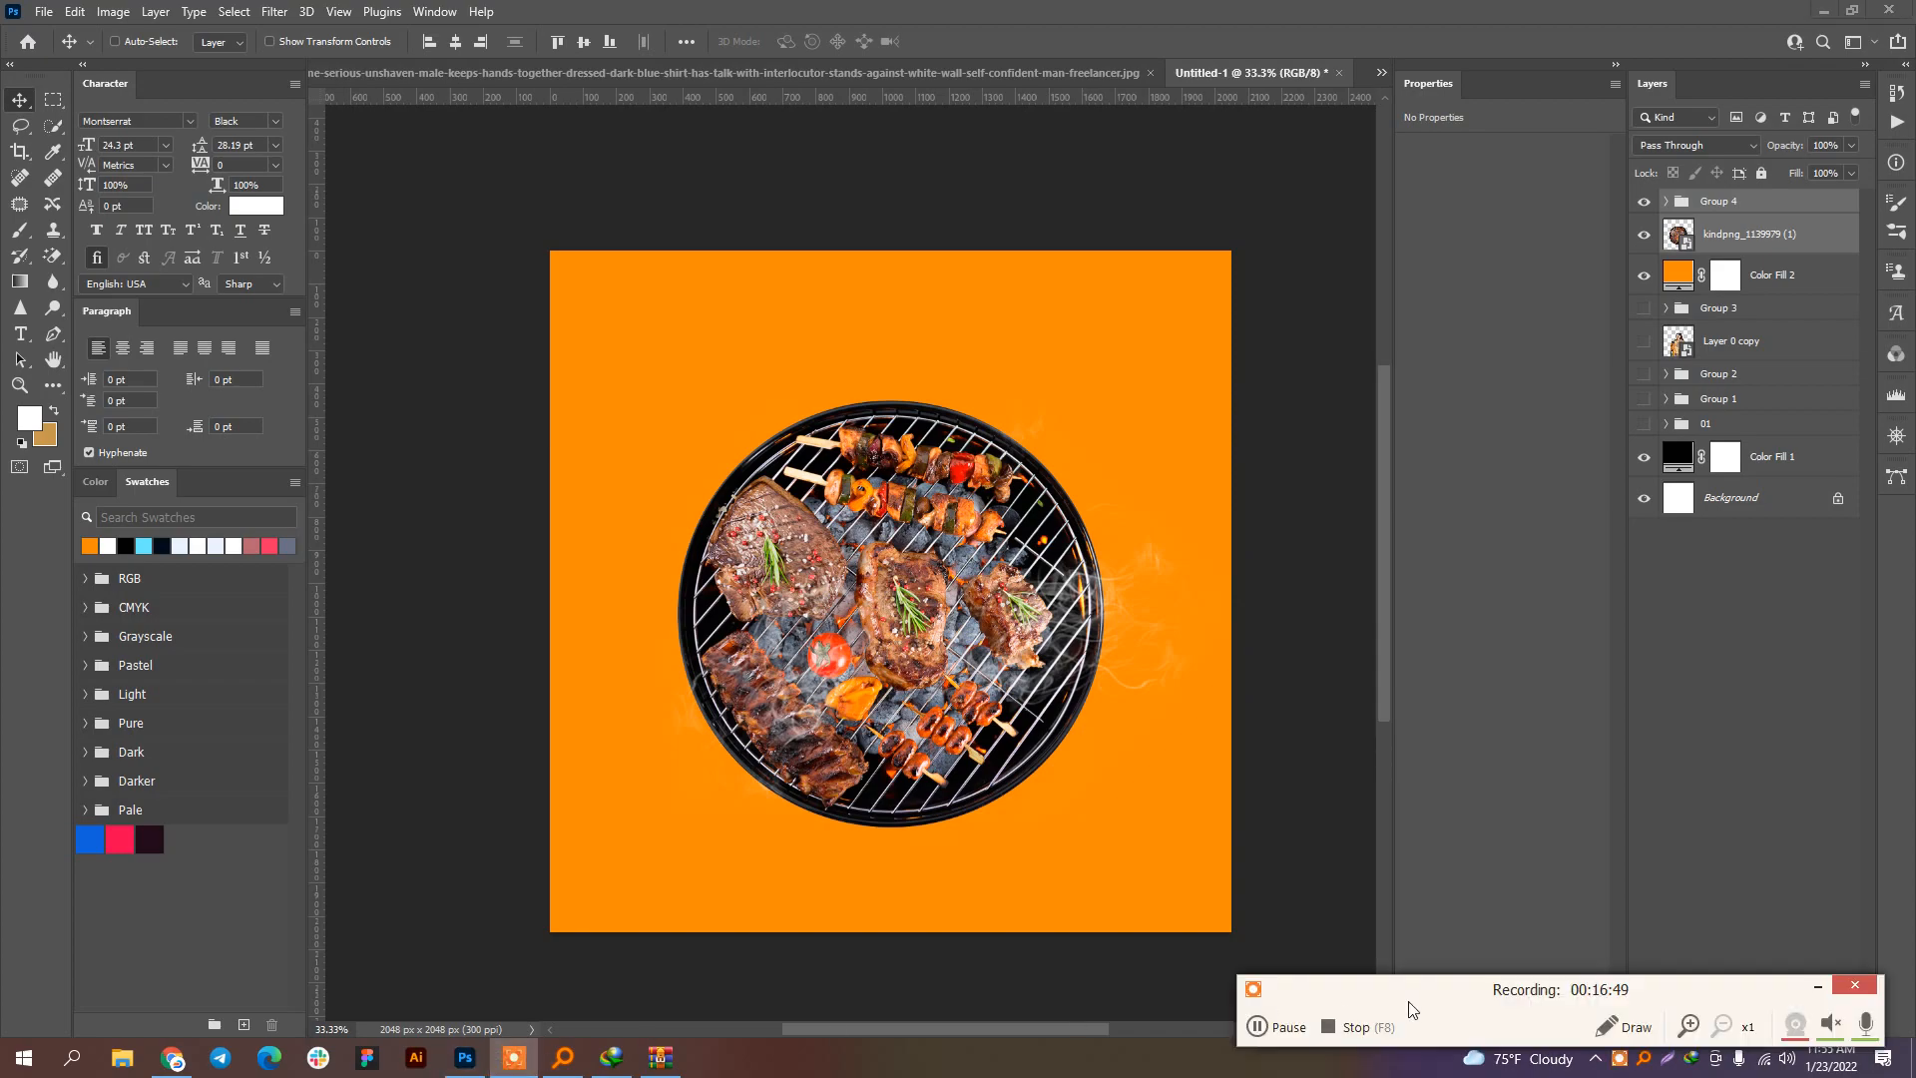